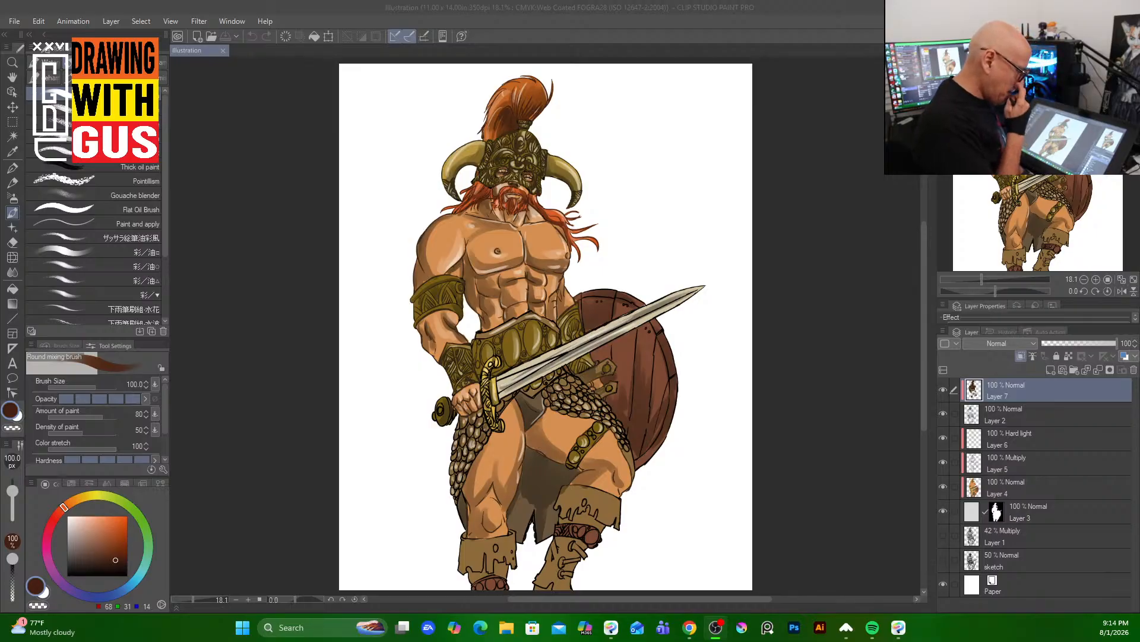
- Duplicate the Layer 2 line art and hide the original, keeping the copy visible
{"action": "left_click", "coordinate": [1045, 409]}
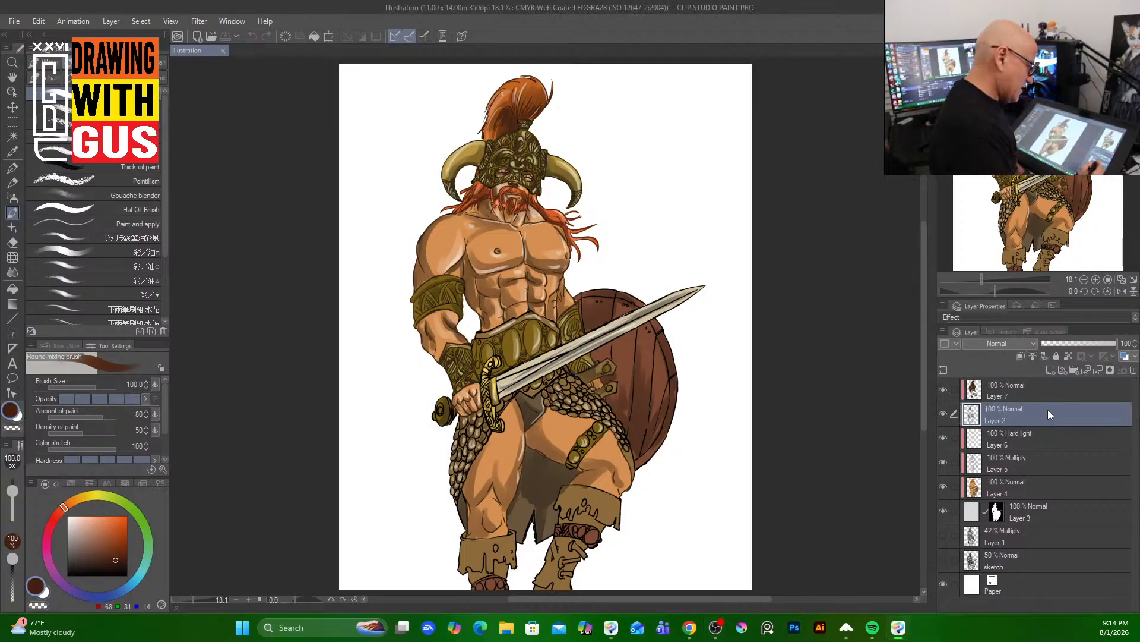
{"action": "right_click", "coordinate": [1024, 416]}
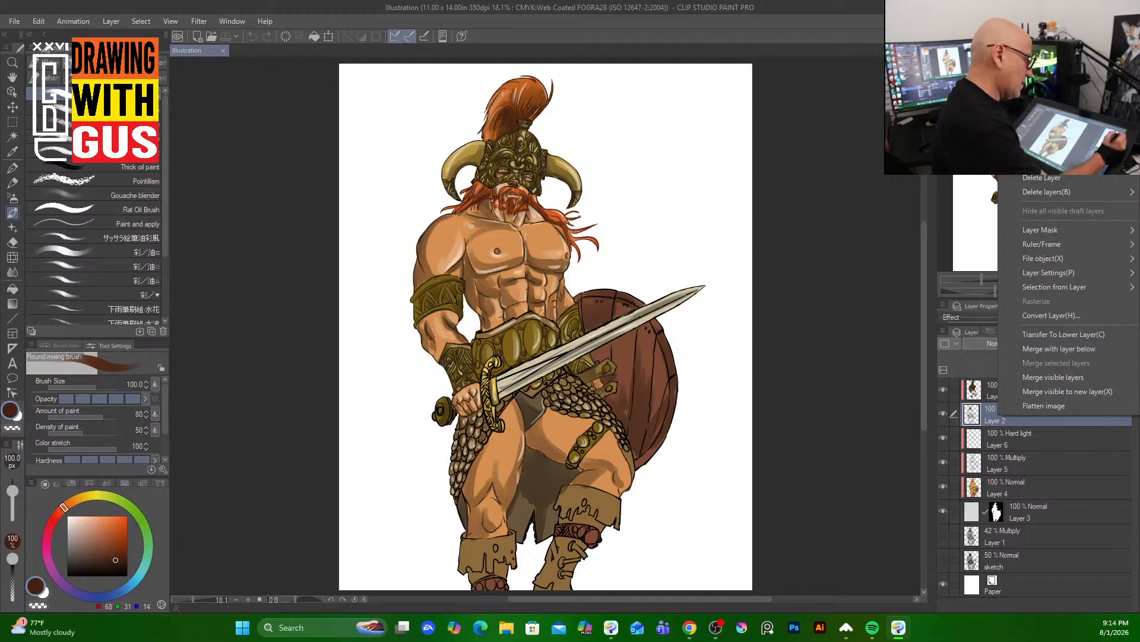
{"action": "left_click", "coordinate": [1072, 173]}
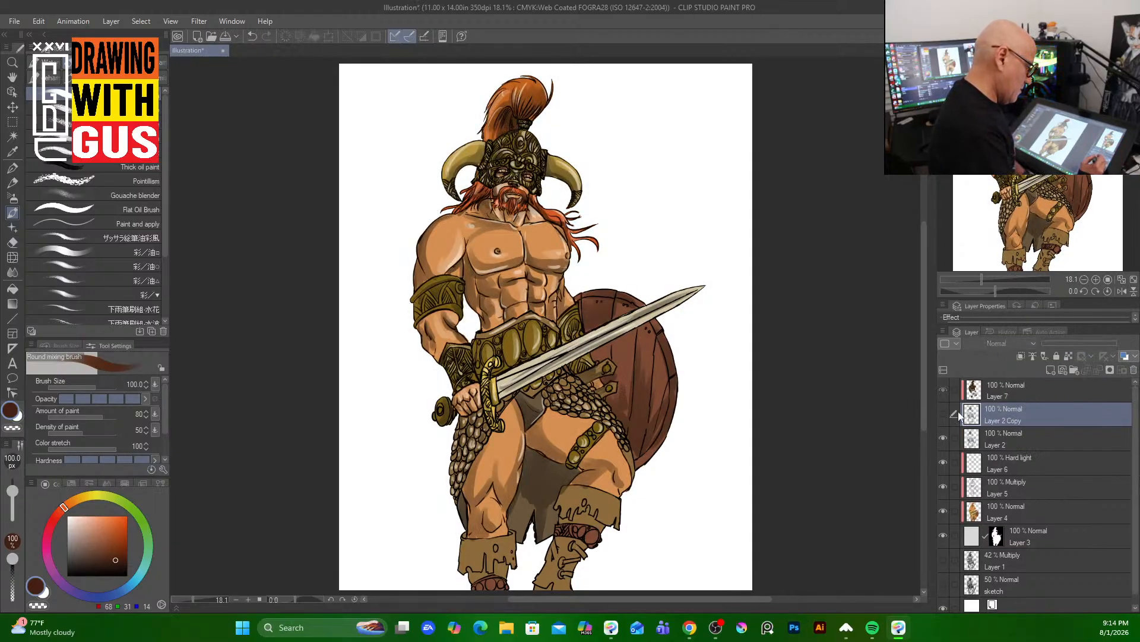
{"action": "left_click", "coordinate": [943, 414]}
{"action": "left_click", "coordinate": [943, 413]}
{"action": "left_click", "coordinate": [944, 438]}
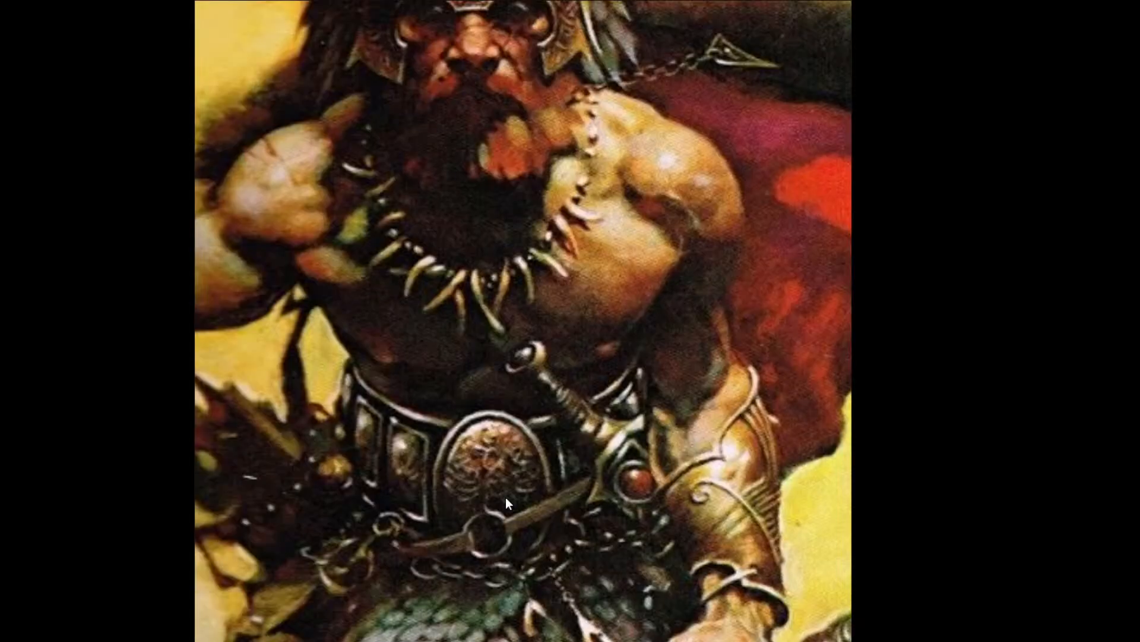
- Look over the fantasy paintings and model pose photos on the separate reference board
{"action": "scroll", "coordinate": [506, 492], "scroll_direction": "down", "scroll_amount": 5}
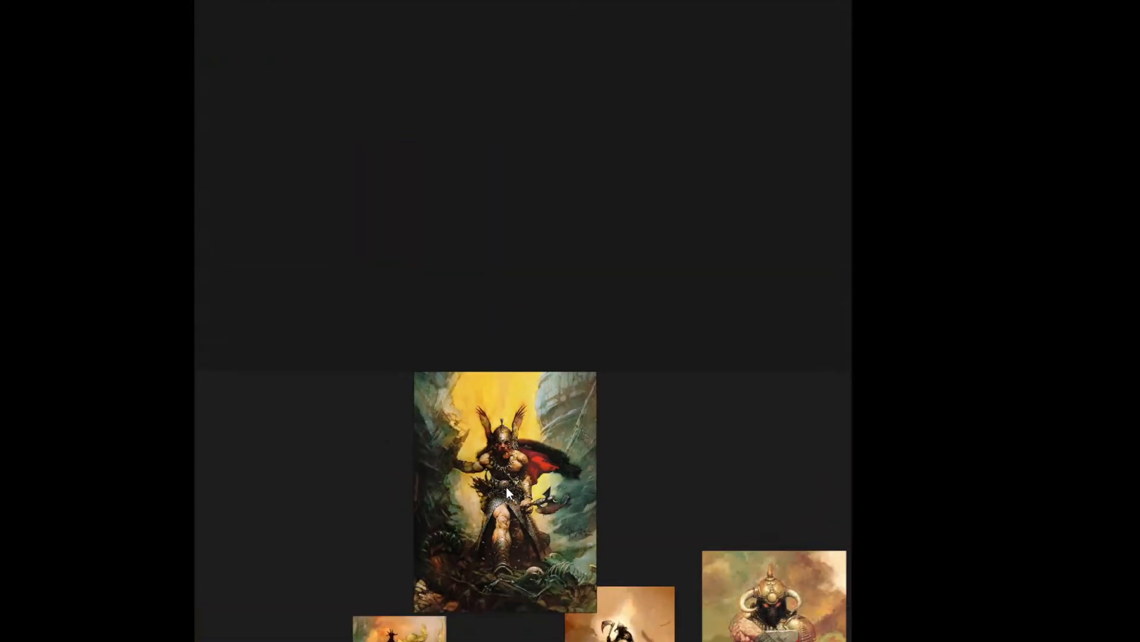
{"action": "mouse_move", "coordinate": [543, 640]}
{"action": "left_mouse_down"}
{"action": "mouse_move", "coordinate": [513, 539]}
{"action": "mouse_move", "coordinate": [603, 311]}
{"action": "mouse_move", "coordinate": [577, 263]}
{"action": "left_mouse_up"}
{"action": "mouse_move", "coordinate": [537, 481]}
{"action": "left_mouse_down"}
{"action": "mouse_move", "coordinate": [614, 398]}
{"action": "mouse_move", "coordinate": [653, 301]}
{"action": "mouse_move", "coordinate": [619, 301]}
{"action": "left_mouse_up"}
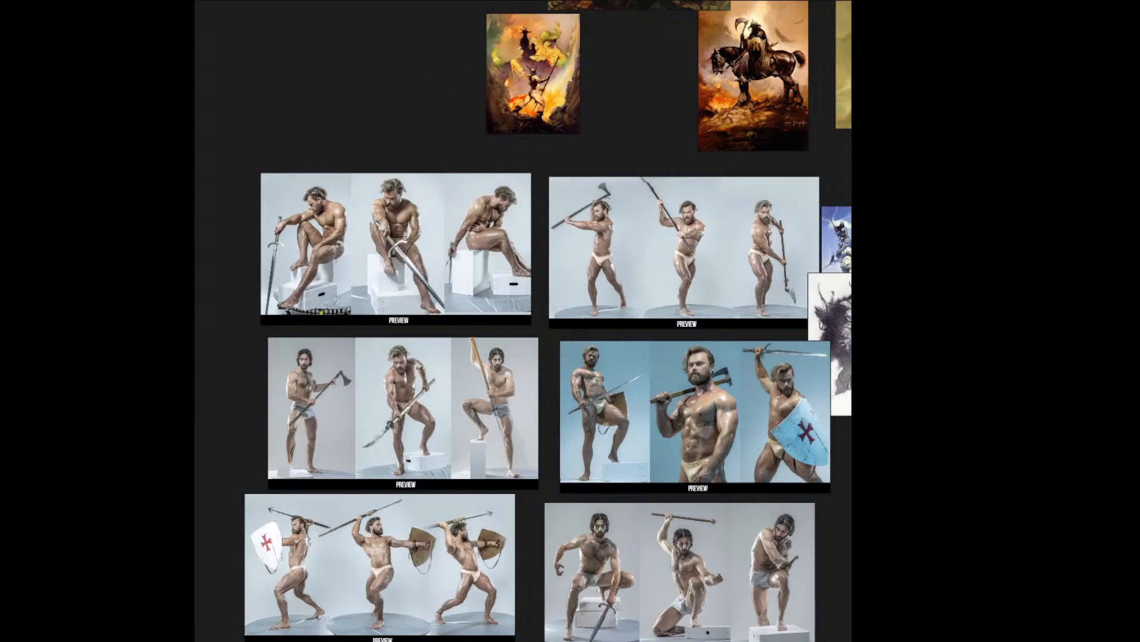
{"action": "left_click_drag", "start_coordinate": [682, 641], "coordinate": [586, 574]}
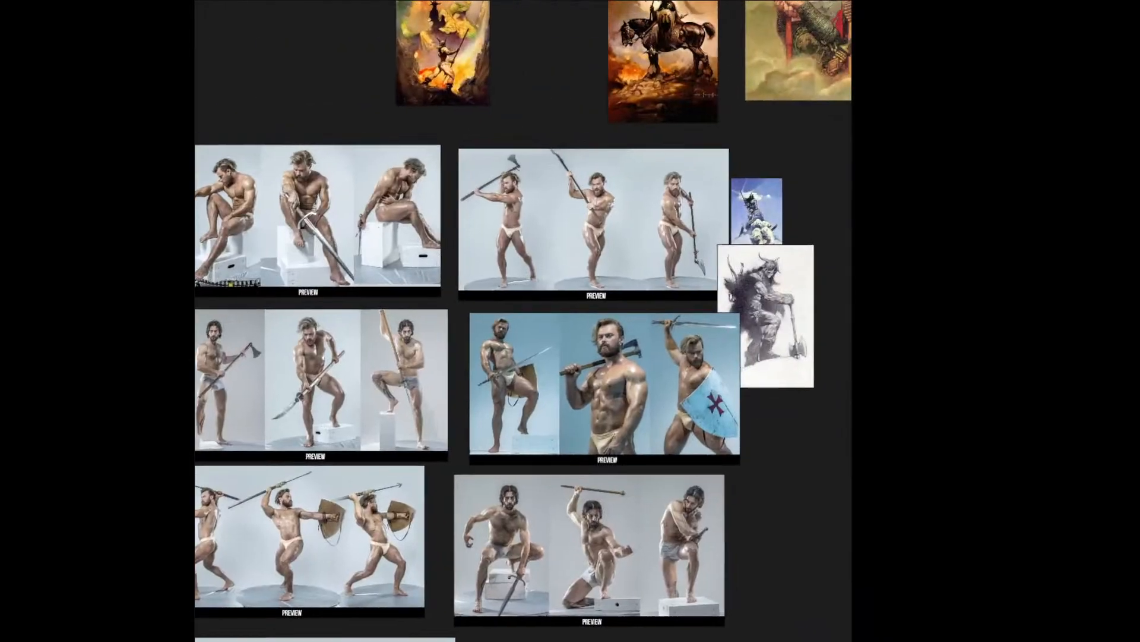
{"action": "left_click_drag", "start_coordinate": [778, 449], "coordinate": [666, 578]}
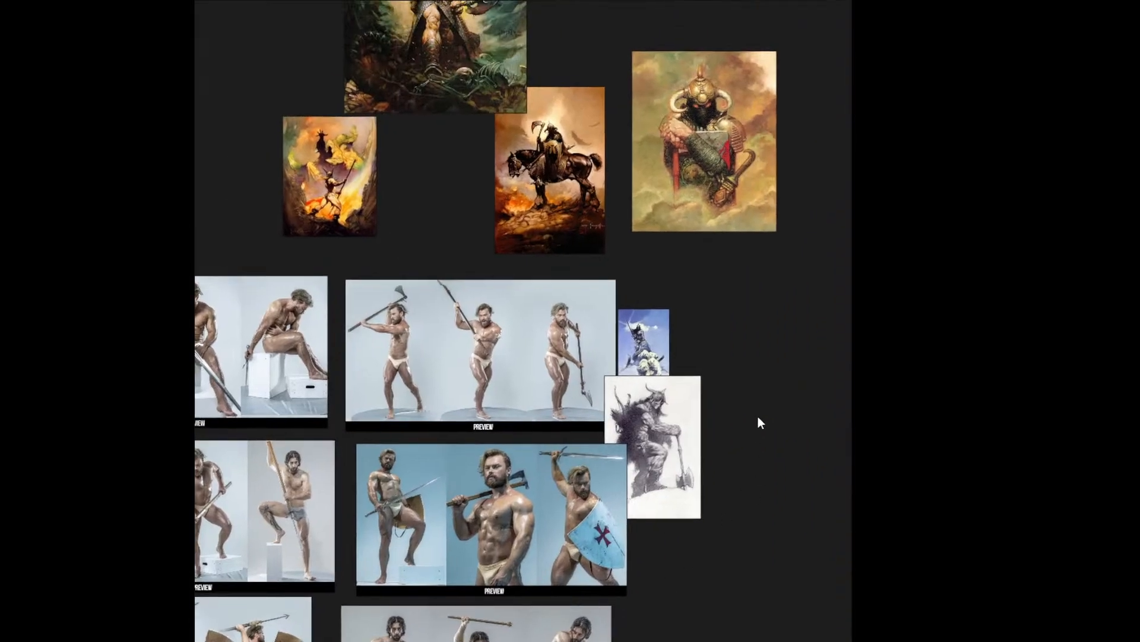
{"action": "left_click_drag", "start_coordinate": [758, 415], "coordinate": [771, 607]}
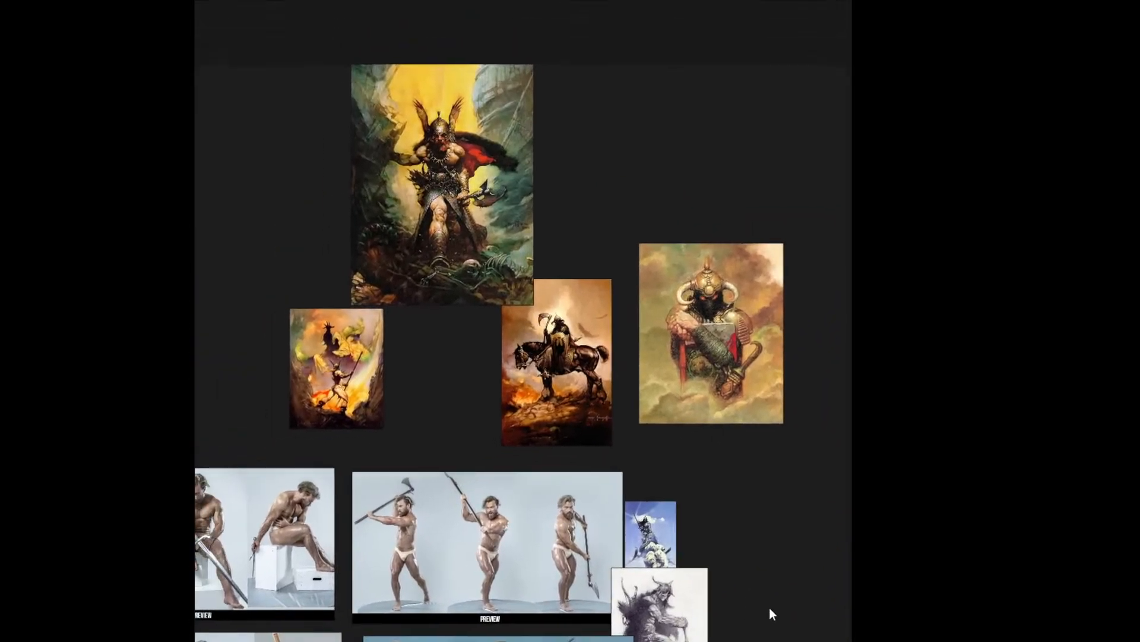
- Examine the reference paintings of the winged-helmet warrior and the horned-helmet figure up close
{"action": "double_click", "coordinate": [481, 166]}
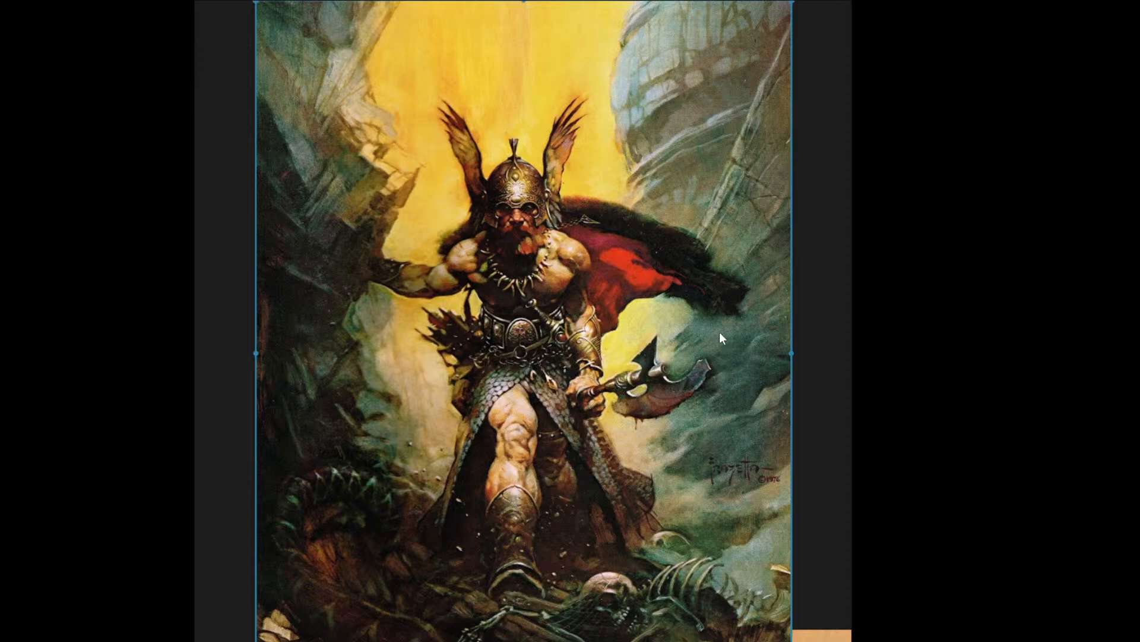
{"action": "scroll", "coordinate": [718, 333], "scroll_direction": "up", "scroll_amount": 3}
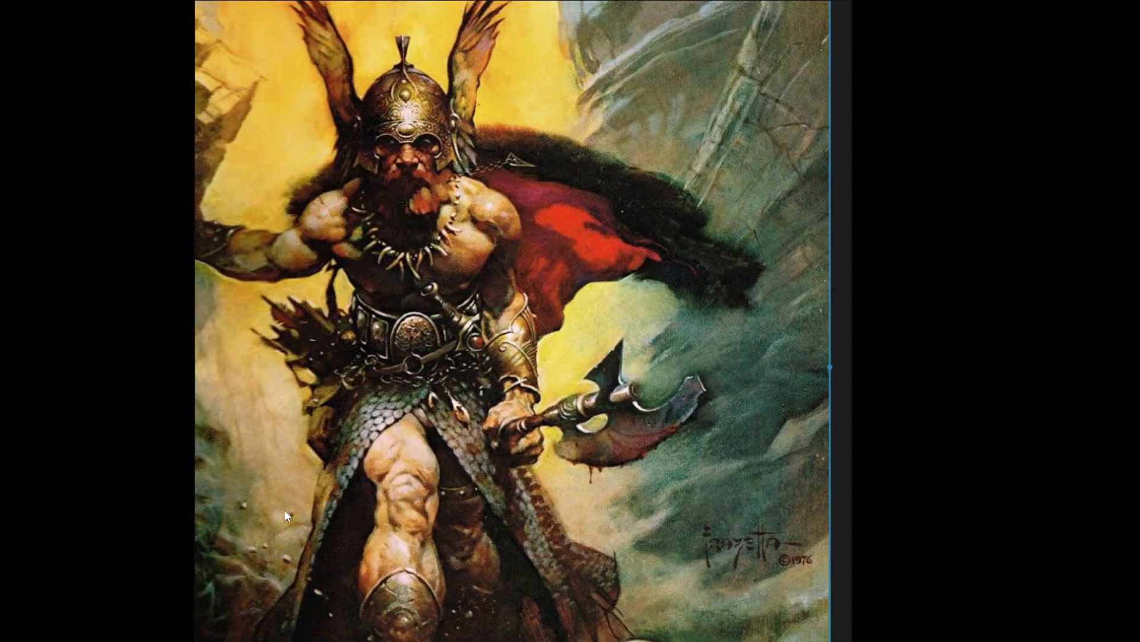
{"action": "scroll", "coordinate": [360, 632], "scroll_direction": "down", "scroll_amount": 5}
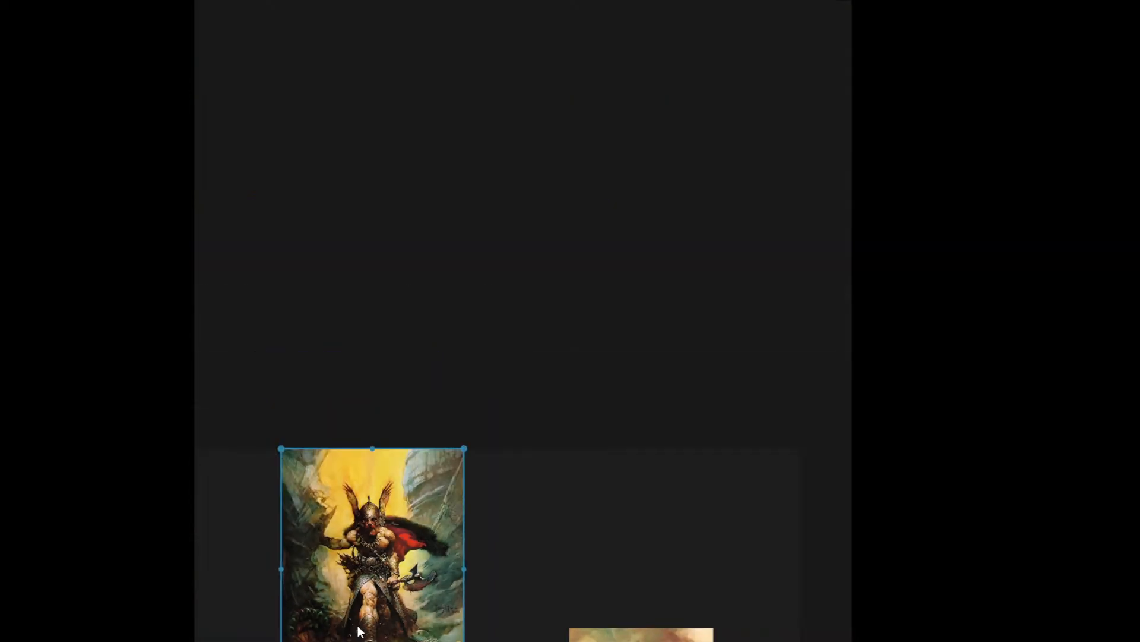
{"action": "double_click", "coordinate": [641, 634]}
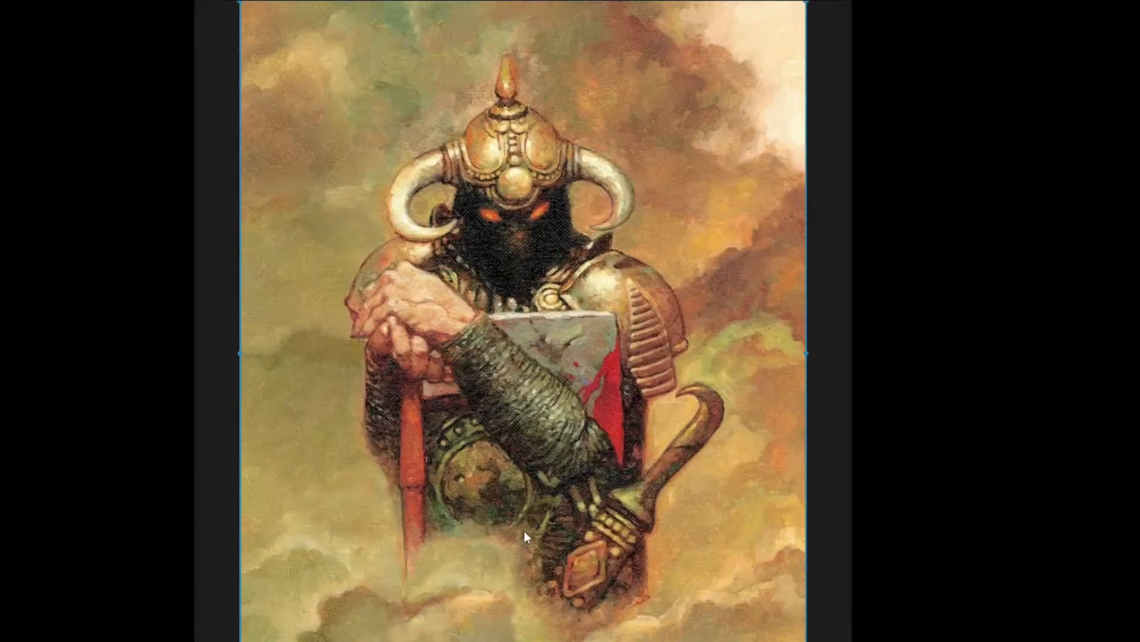
{"action": "double_click", "coordinate": [508, 563]}
- Examine the armoured rider on the dark horse in the reference painting up close
{"action": "double_click", "coordinate": [410, 546]}
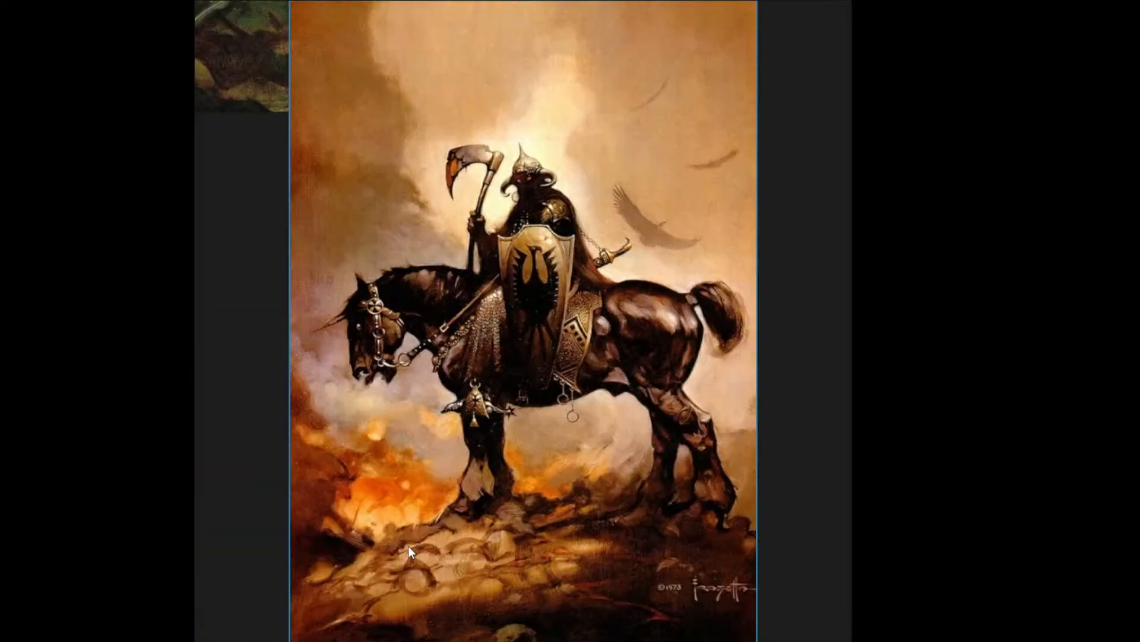
{"action": "scroll", "coordinate": [556, 324], "scroll_direction": "up", "scroll_amount": 4}
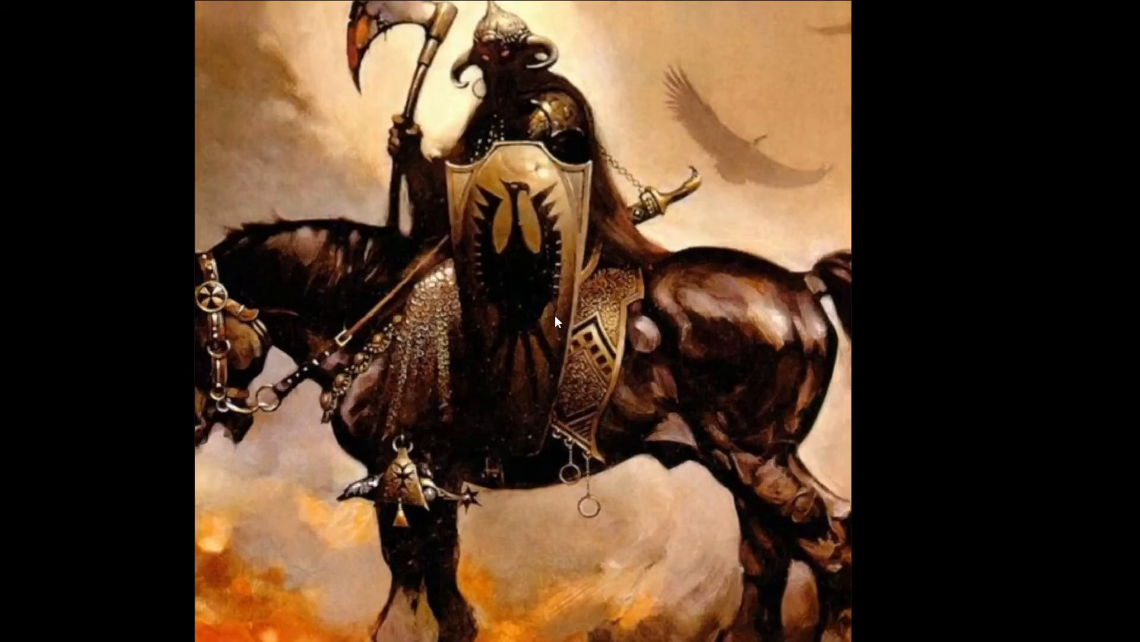
{"action": "scroll", "coordinate": [555, 316], "scroll_direction": "down", "scroll_amount": 8}
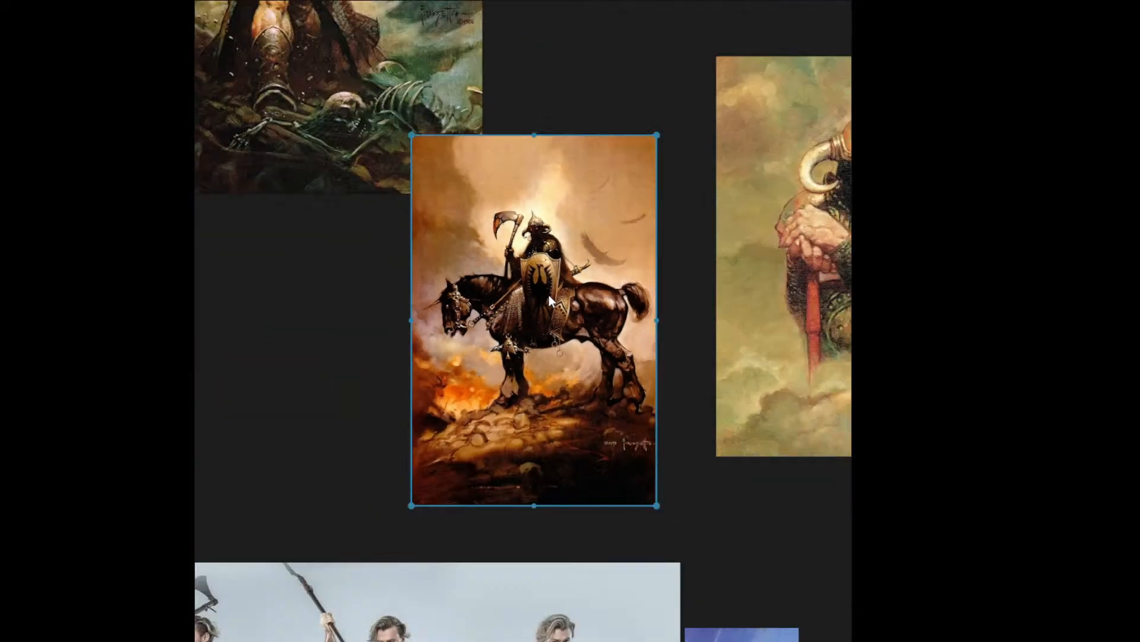
{"action": "scroll", "coordinate": [549, 295], "scroll_direction": "down", "scroll_amount": 4}
- Compare the winged-helmet warrior painting with the fiery scene of the staff-wielding warrior
{"action": "double_click", "coordinate": [440, 123]}
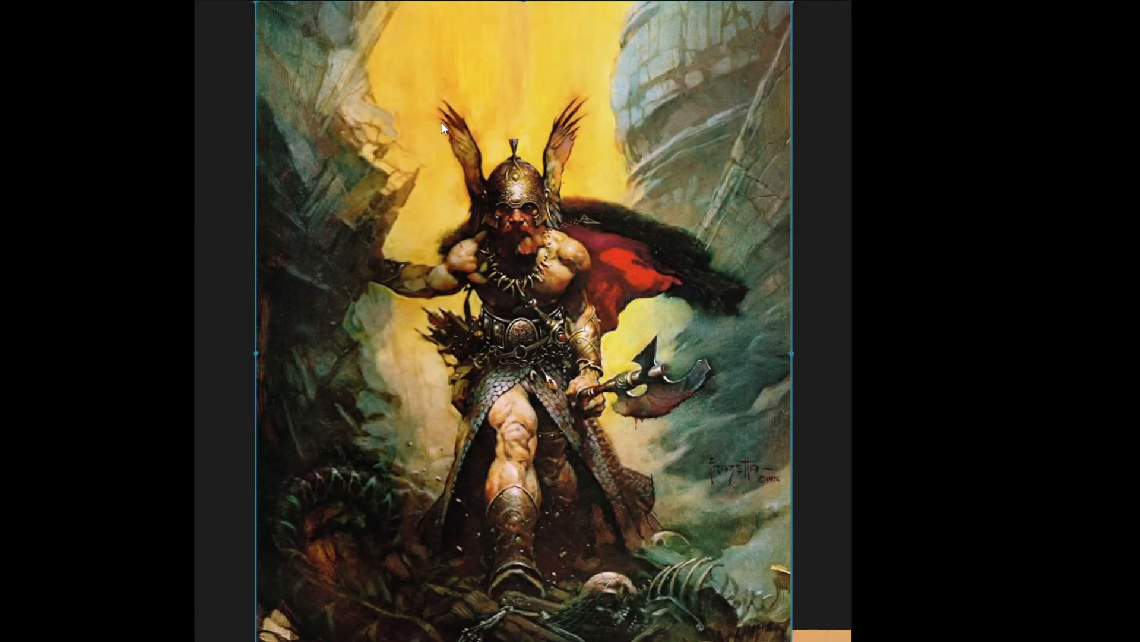
{"action": "double_click", "coordinate": [461, 437]}
{"action": "double_click", "coordinate": [403, 544]}
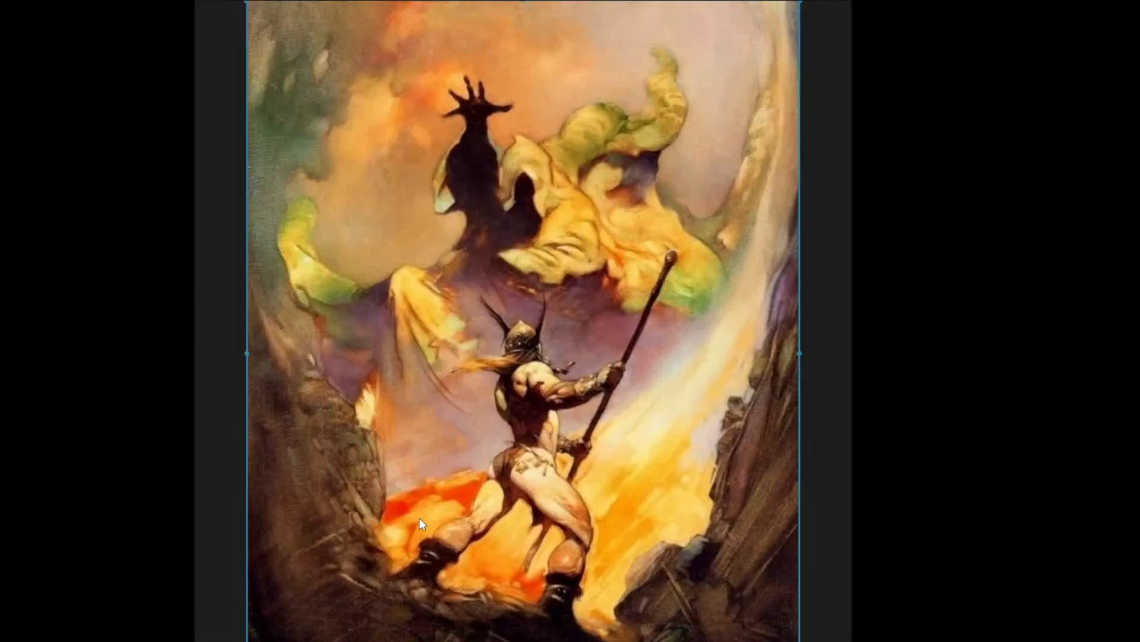
{"action": "scroll", "coordinate": [532, 363], "scroll_direction": "down", "scroll_amount": 5}
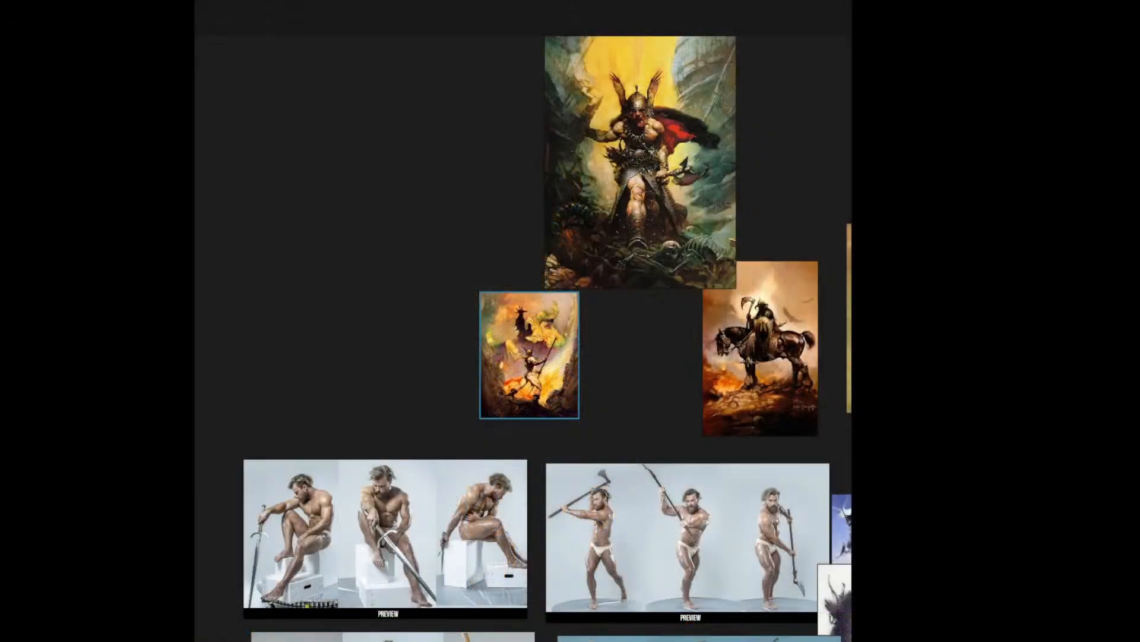
{"action": "double_click", "coordinate": [643, 94]}
{"action": "scroll", "coordinate": [541, 193], "scroll_direction": "up", "scroll_amount": 3}
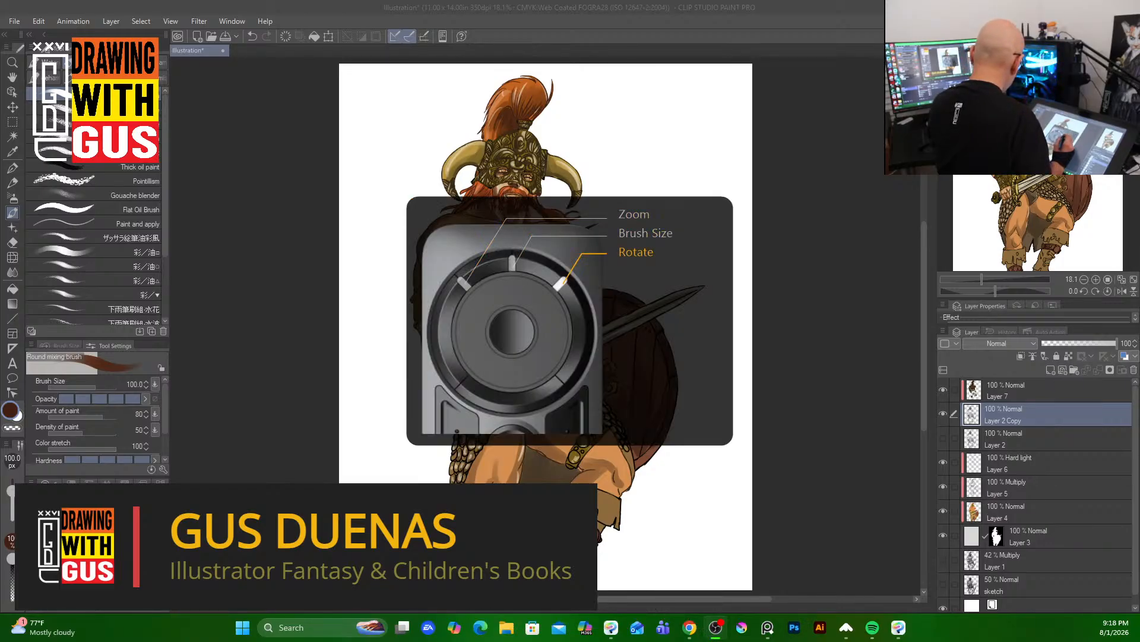
- Return to Clip Studio Paint and merge Layer 7 with Layer 2 Copy
{"action": "scroll", "coordinate": [546, 208], "scroll_direction": "up", "scroll_amount": 8}
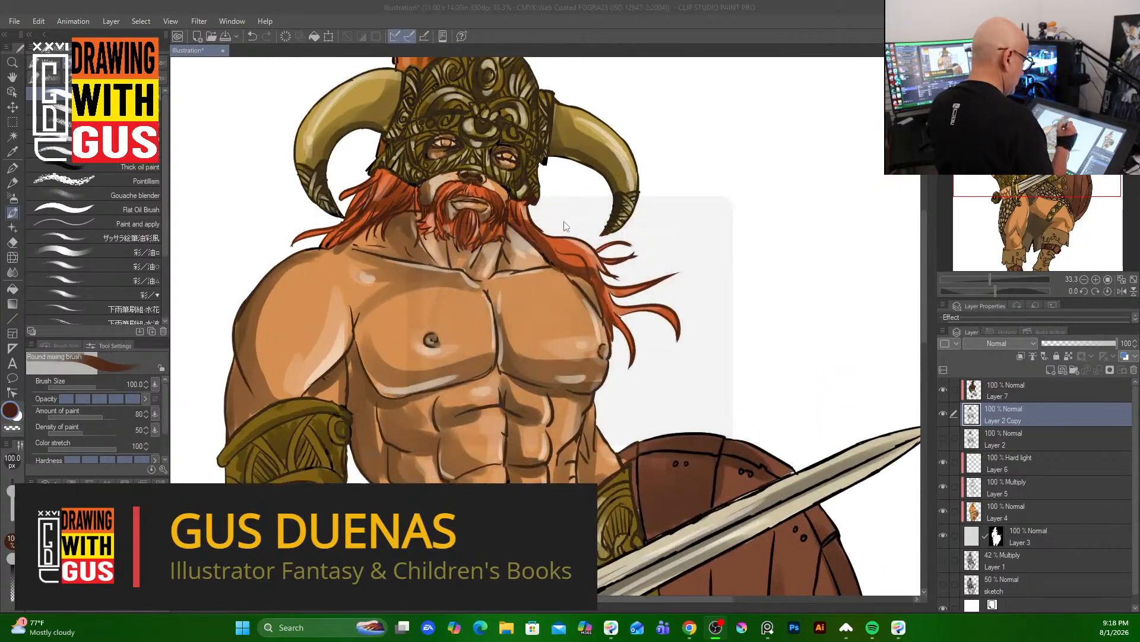
{"action": "left_click", "coordinate": [922, 317]}
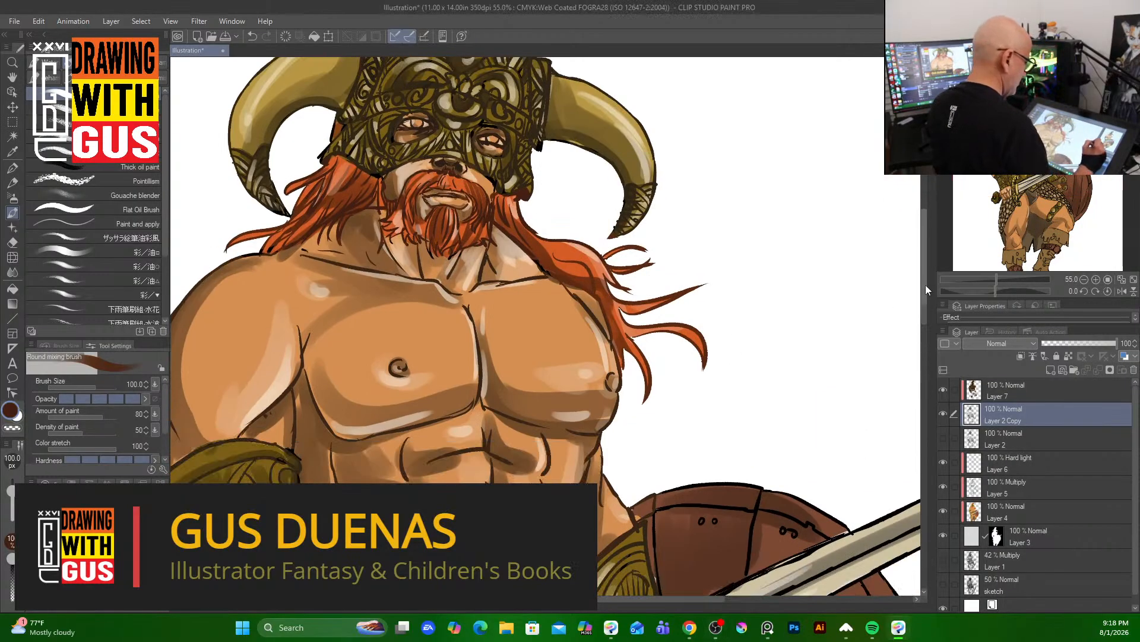
{"action": "left_click_drag", "start_coordinate": [925, 294], "coordinate": [925, 283]}
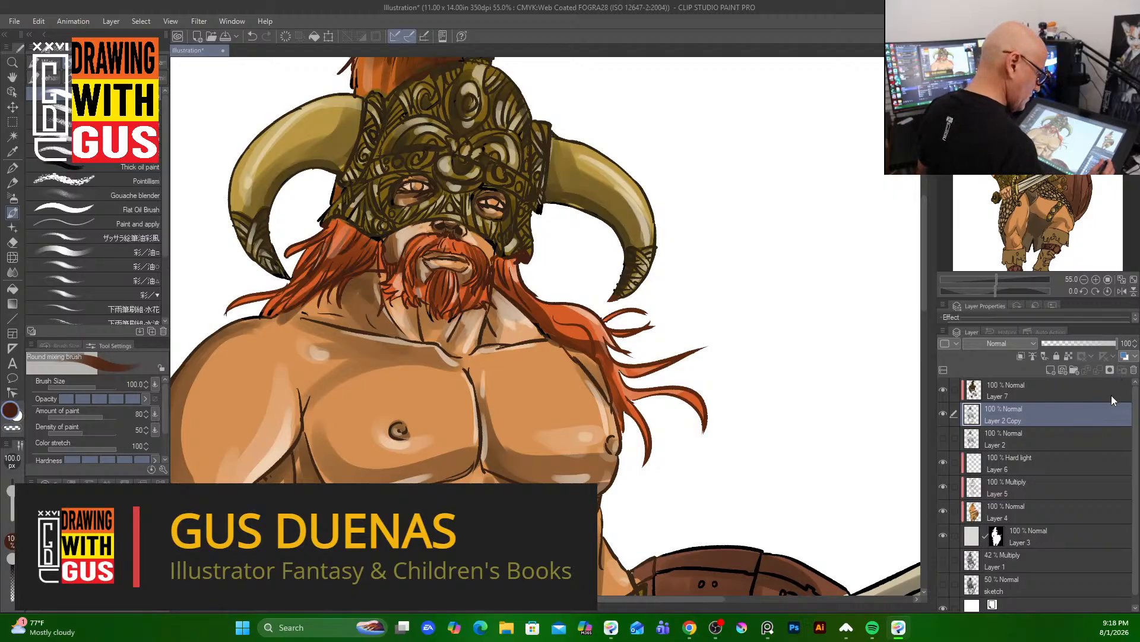
{"action": "left_click", "coordinate": [1048, 388], "text": "ctrl"}
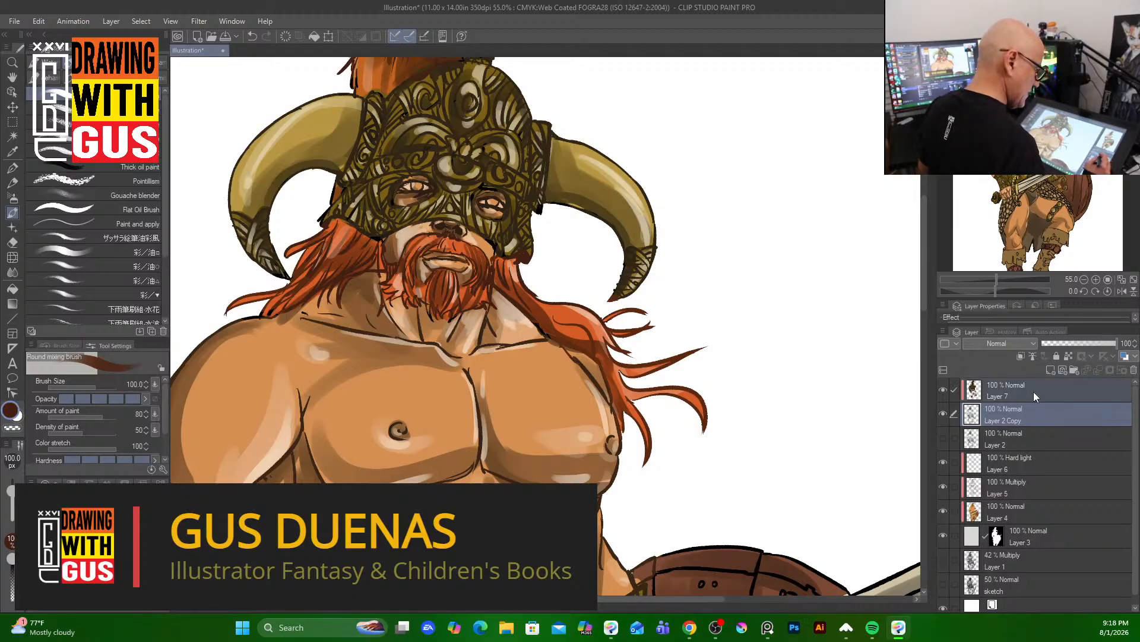
{"action": "right_click", "coordinate": [1040, 392]}
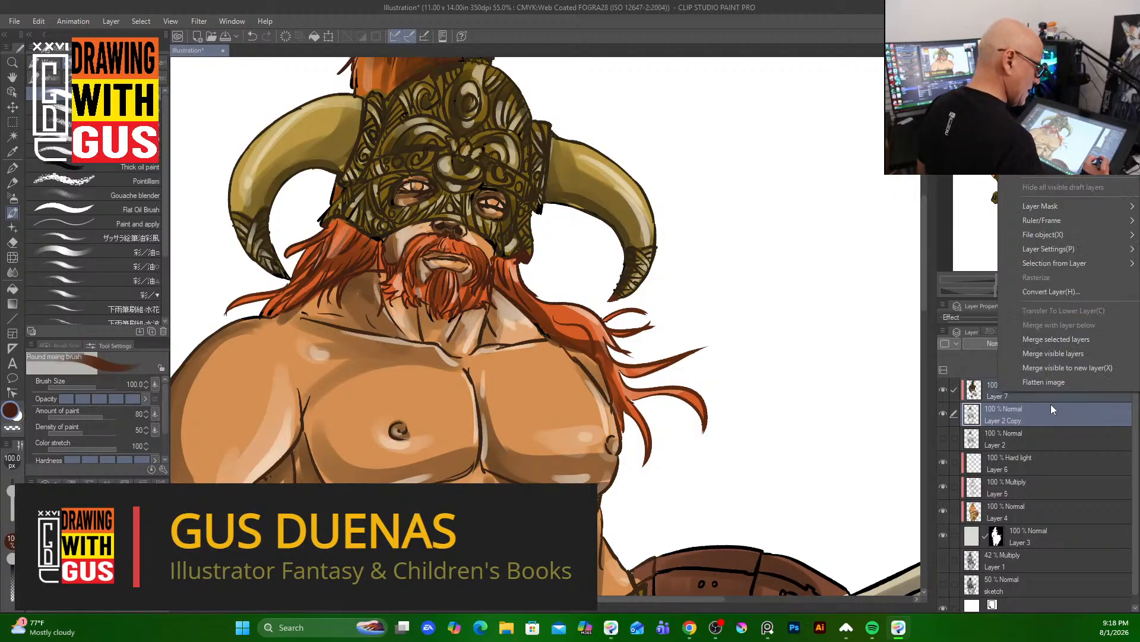
{"action": "left_click", "coordinate": [1098, 338]}
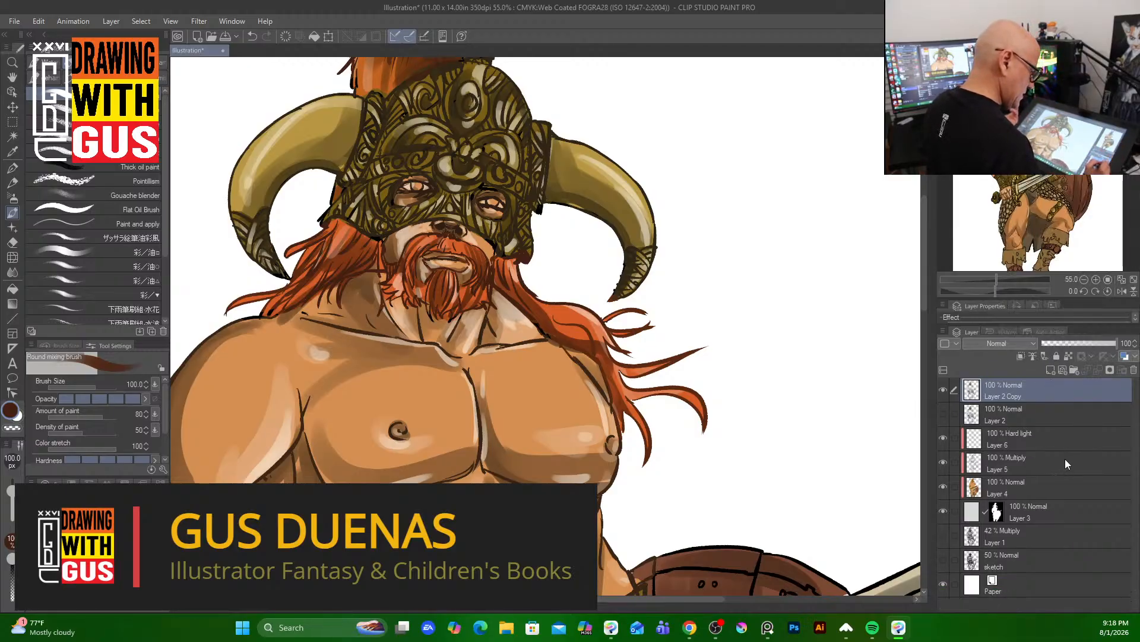
- Move Layer 2 Copy beneath the Hard light Layer 6 and clip it to the layer below
{"action": "left_click_drag", "start_coordinate": [1046, 391], "coordinate": [1041, 441]}
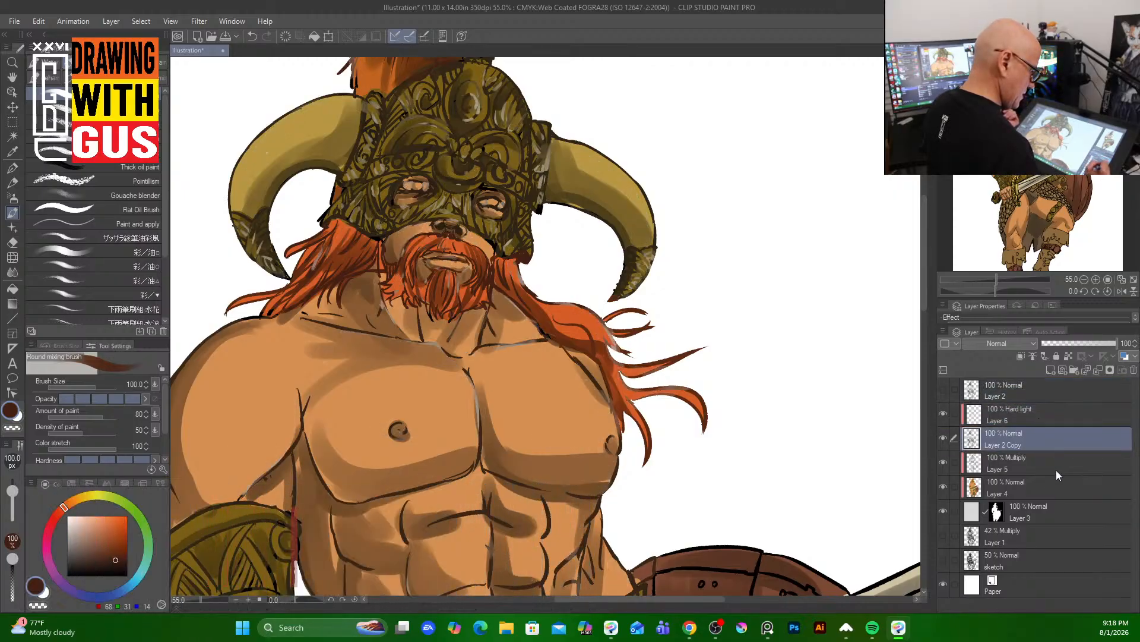
{"action": "left_click", "coordinate": [1021, 355]}
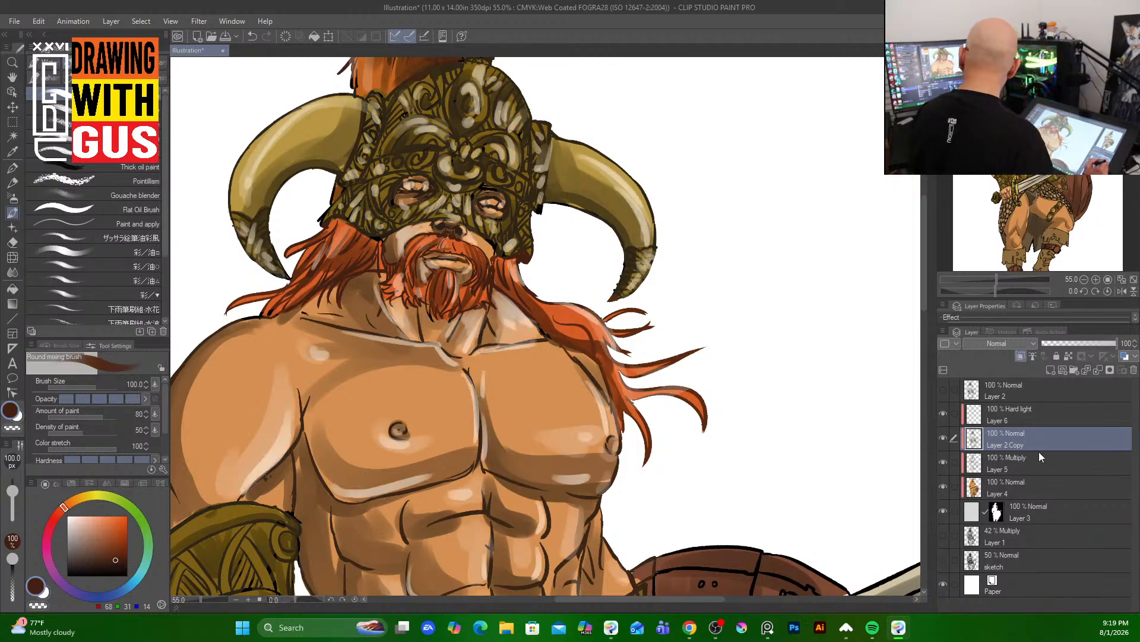
- Hide the Hard light Layer 6 and merge Layer 2 Copy with the Multiply Layer 5
{"action": "left_click", "coordinate": [943, 413]}
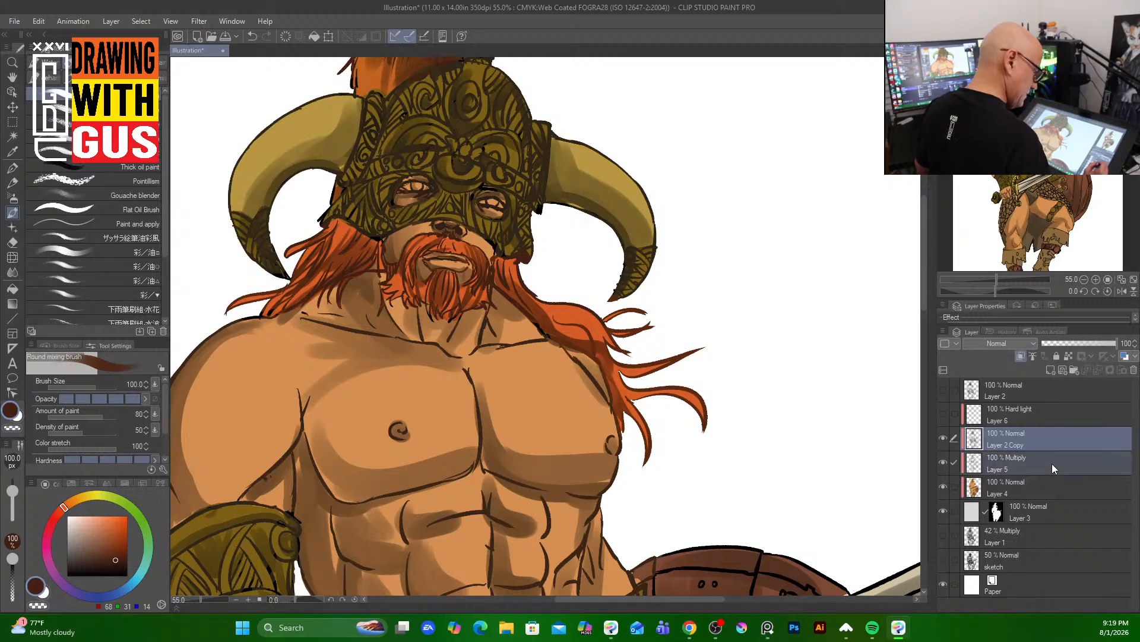
{"action": "right_click", "coordinate": [1011, 436]}
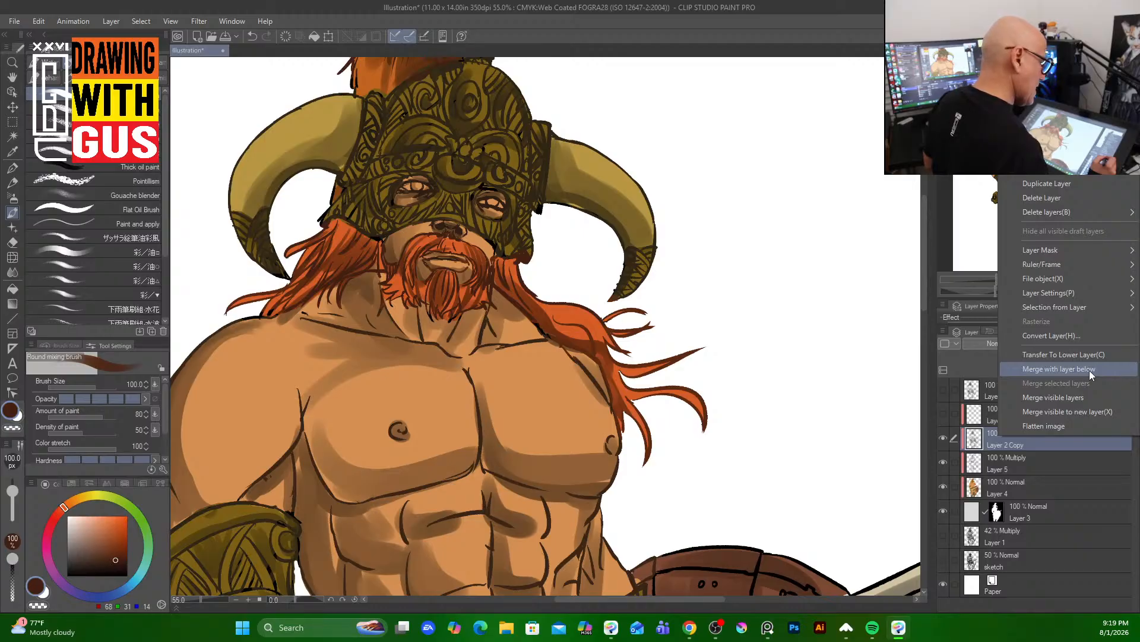
{"action": "left_click", "coordinate": [1091, 464]}
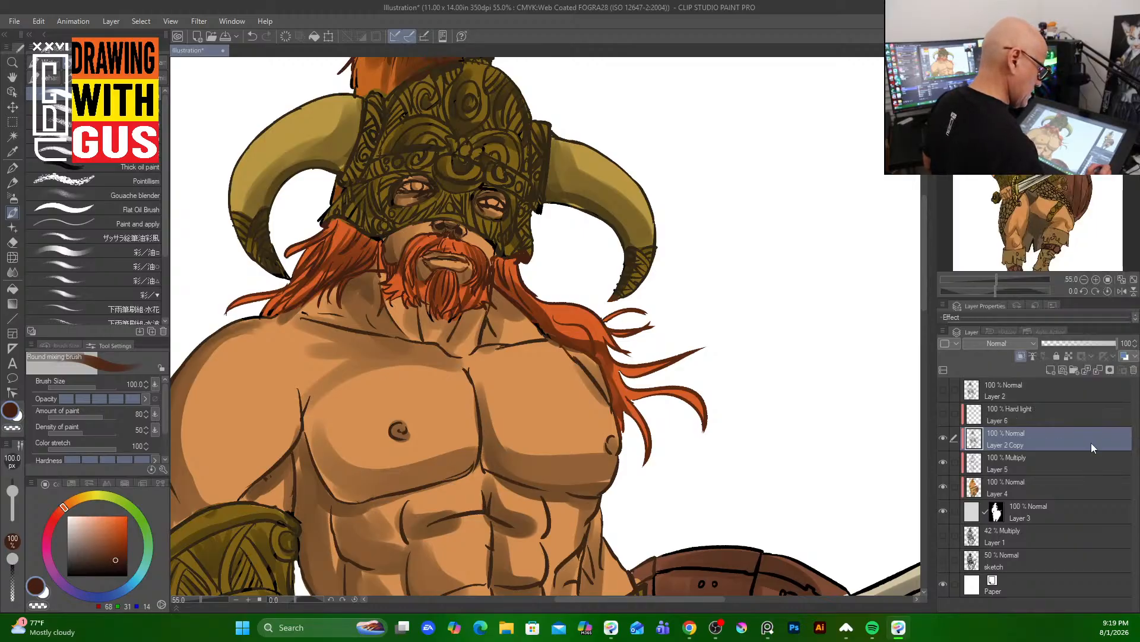
{"action": "left_click", "coordinate": [1058, 461], "text": "ctrl"}
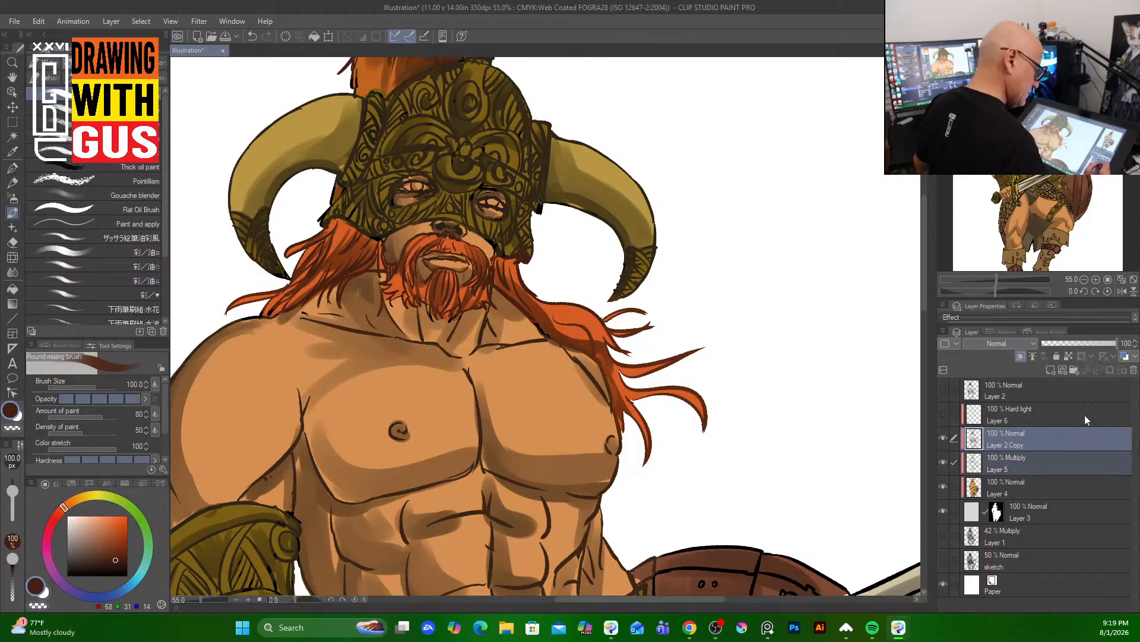
{"action": "right_click", "coordinate": [1037, 439]}
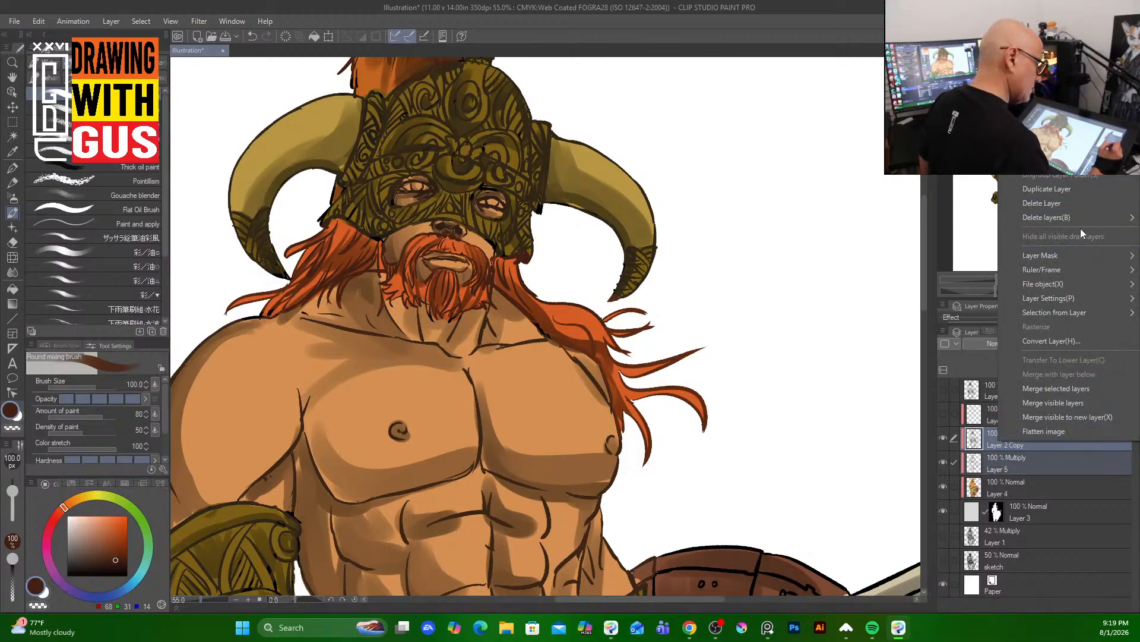
{"action": "left_click", "coordinate": [1106, 391]}
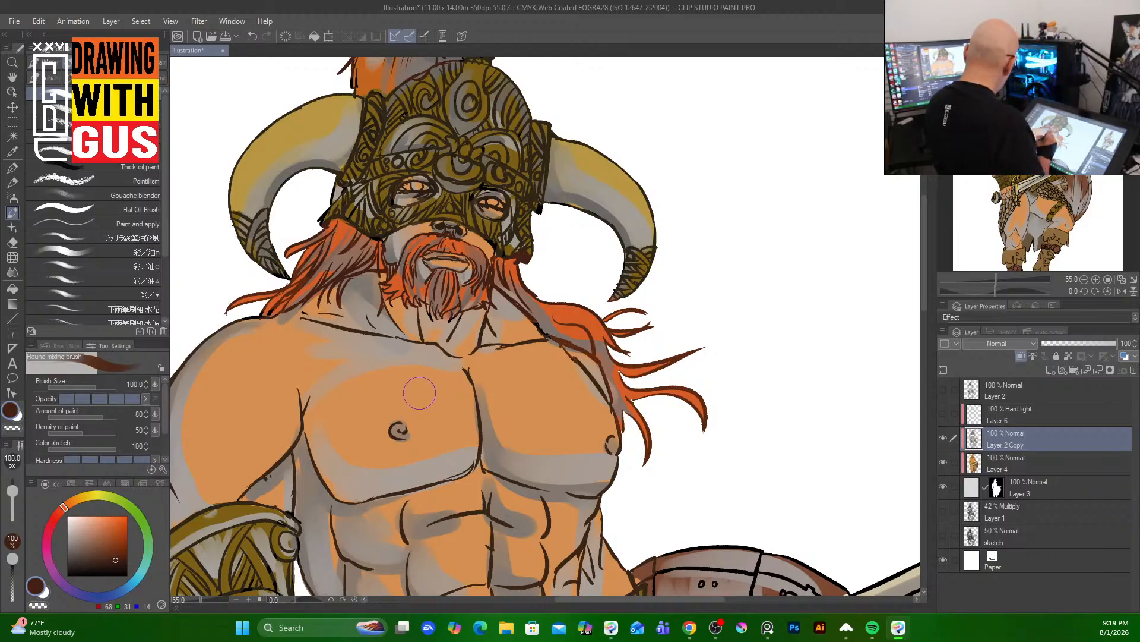
- Blend the line art into the hair beside the helmet with the Painterly blender at brush size 40
{"action": "left_click", "coordinate": [12, 271]}
{"action": "scroll", "coordinate": [412, 235], "scroll_direction": "down", "scroll_amount": 1}
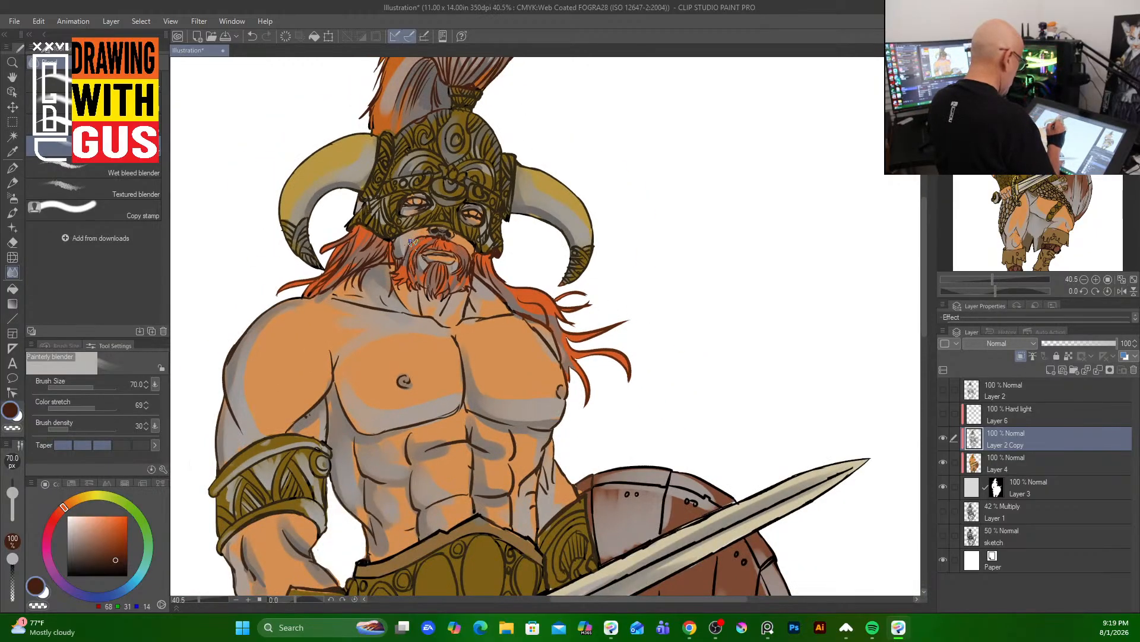
{"action": "scroll", "coordinate": [411, 236], "scroll_direction": "up", "scroll_amount": 2}
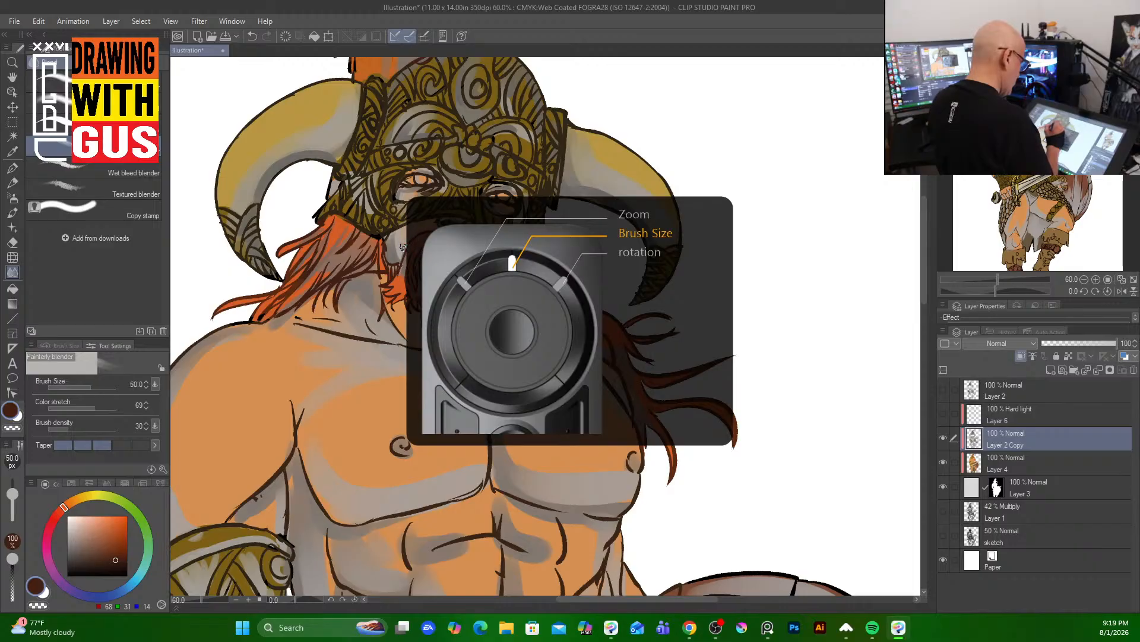
{"action": "key", "text": "bracketleft"}
{"action": "mouse_move", "coordinate": [341, 254]}
{"action": "left_mouse_down"}
{"action": "mouse_move", "coordinate": [344, 246]}
{"action": "mouse_move", "coordinate": [343, 224]}
{"action": "mouse_move", "coordinate": [317, 285]}
{"action": "mouse_move", "coordinate": [365, 246]}
{"action": "mouse_move", "coordinate": [346, 249]}
{"action": "mouse_move", "coordinate": [337, 226]}
{"action": "mouse_move", "coordinate": [320, 271]}
{"action": "mouse_move", "coordinate": [317, 242]}
{"action": "mouse_move", "coordinate": [281, 295]}
{"action": "mouse_move", "coordinate": [301, 236]}
{"action": "left_mouse_up"}
- Set Layer 2 Copy to Multiply and blend the lines of the neck, collarbone, beard and adjoining hair
{"action": "left_click", "coordinate": [1031, 342]}
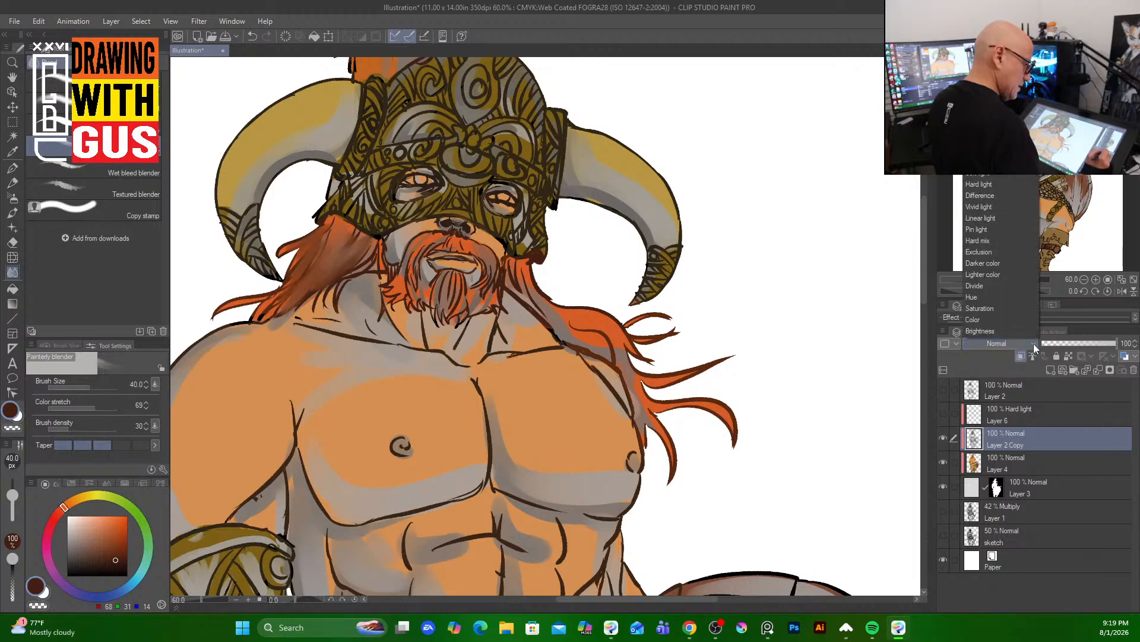
{"action": "left_click", "coordinate": [978, 49]}
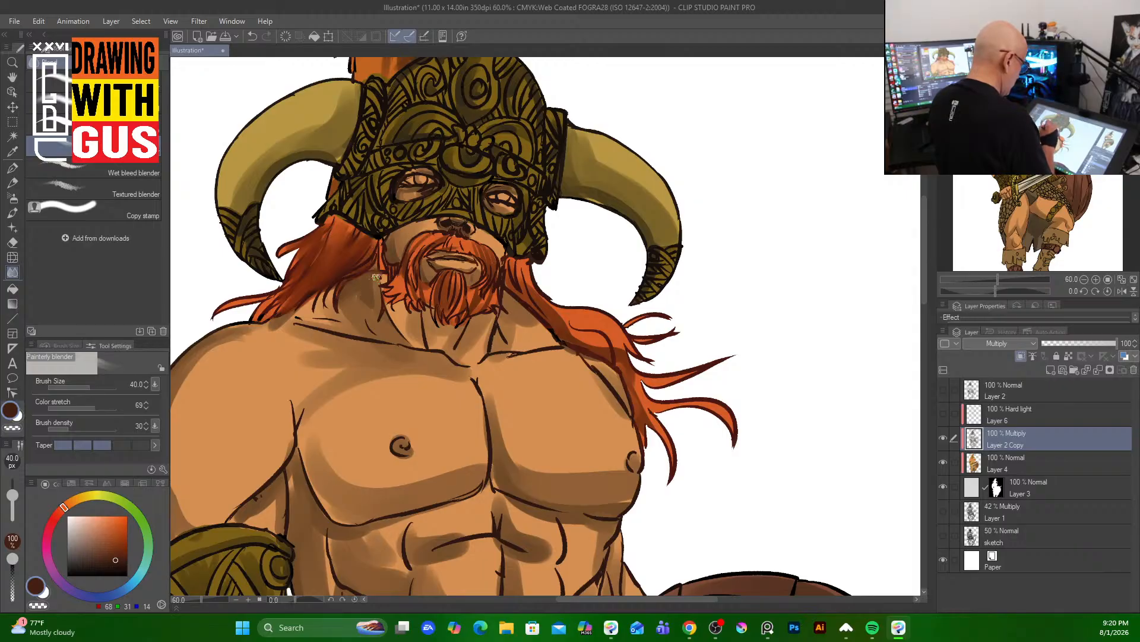
{"action": "mouse_move", "coordinate": [359, 316]}
{"action": "left_mouse_down"}
{"action": "mouse_move", "coordinate": [347, 328]}
{"action": "mouse_move", "coordinate": [386, 342]}
{"action": "mouse_move", "coordinate": [321, 315]}
{"action": "left_mouse_up"}
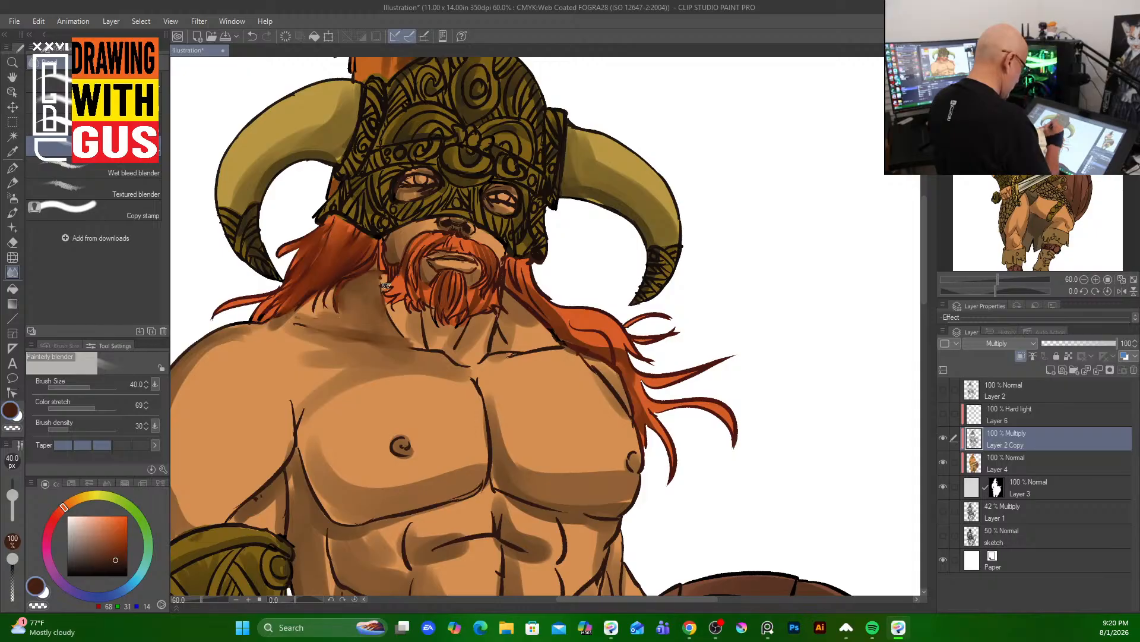
{"action": "mouse_move", "coordinate": [389, 297]}
{"action": "left_mouse_down"}
{"action": "mouse_move", "coordinate": [417, 242]}
{"action": "mouse_move", "coordinate": [397, 297]}
{"action": "mouse_move", "coordinate": [422, 270]}
{"action": "mouse_move", "coordinate": [412, 281]}
{"action": "mouse_move", "coordinate": [423, 246]}
{"action": "mouse_move", "coordinate": [421, 269]}
{"action": "mouse_move", "coordinate": [465, 237]}
{"action": "left_mouse_up"}
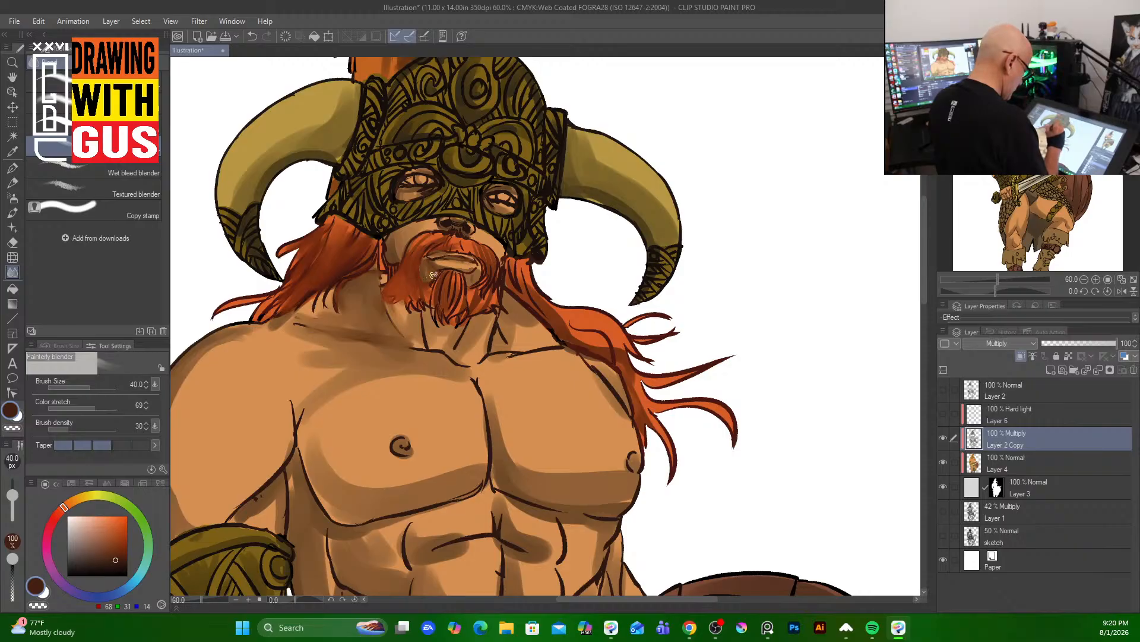
{"action": "mouse_move", "coordinate": [479, 280]}
{"action": "left_mouse_down"}
{"action": "mouse_move", "coordinate": [448, 313]}
{"action": "mouse_move", "coordinate": [430, 288]}
{"action": "mouse_move", "coordinate": [430, 305]}
{"action": "mouse_move", "coordinate": [416, 295]}
{"action": "mouse_move", "coordinate": [421, 315]}
{"action": "mouse_move", "coordinate": [453, 288]}
{"action": "mouse_move", "coordinate": [453, 322]}
{"action": "mouse_move", "coordinate": [468, 302]}
{"action": "mouse_move", "coordinate": [467, 316]}
{"action": "mouse_move", "coordinate": [487, 320]}
{"action": "mouse_move", "coordinate": [477, 354]}
{"action": "mouse_move", "coordinate": [479, 336]}
{"action": "mouse_move", "coordinate": [457, 351]}
{"action": "mouse_move", "coordinate": [431, 345]}
{"action": "mouse_move", "coordinate": [444, 343]}
{"action": "mouse_move", "coordinate": [429, 315]}
{"action": "mouse_move", "coordinate": [452, 349]}
{"action": "mouse_move", "coordinate": [422, 347]}
{"action": "mouse_move", "coordinate": [474, 370]}
{"action": "mouse_move", "coordinate": [478, 347]}
{"action": "mouse_move", "coordinate": [495, 353]}
{"action": "mouse_move", "coordinate": [515, 335]}
{"action": "mouse_move", "coordinate": [501, 321]}
{"action": "mouse_move", "coordinate": [512, 296]}
{"action": "mouse_move", "coordinate": [557, 337]}
{"action": "mouse_move", "coordinate": [514, 267]}
{"action": "mouse_move", "coordinate": [522, 295]}
{"action": "mouse_move", "coordinate": [578, 340]}
{"action": "mouse_move", "coordinate": [568, 326]}
{"action": "mouse_move", "coordinate": [603, 343]}
{"action": "mouse_move", "coordinate": [554, 299]}
{"action": "mouse_move", "coordinate": [621, 330]}
{"action": "mouse_move", "coordinate": [612, 317]}
{"action": "mouse_move", "coordinate": [647, 380]}
{"action": "mouse_move", "coordinate": [690, 371]}
{"action": "mouse_move", "coordinate": [649, 377]}
{"action": "mouse_move", "coordinate": [652, 423]}
{"action": "mouse_move", "coordinate": [612, 364]}
{"action": "mouse_move", "coordinate": [620, 383]}
{"action": "mouse_move", "coordinate": [593, 365]}
{"action": "mouse_move", "coordinate": [633, 415]}
{"action": "mouse_move", "coordinate": [574, 348]}
{"action": "mouse_move", "coordinate": [644, 437]}
{"action": "left_mouse_up"}
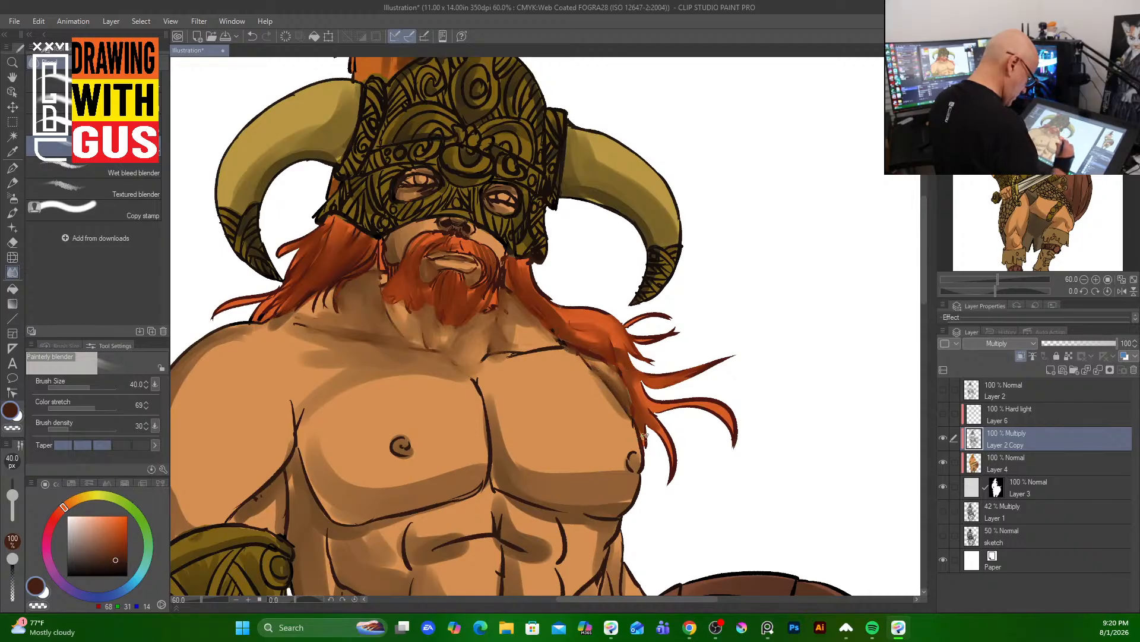
- Blend the line art and shading of the chest, shoulder and upper arm, raising the brush size to 120
{"action": "mouse_move", "coordinate": [618, 472]}
{"action": "left_mouse_down"}
{"action": "mouse_move", "coordinate": [594, 469]}
{"action": "mouse_move", "coordinate": [602, 457]}
{"action": "mouse_move", "coordinate": [575, 453]}
{"action": "mouse_move", "coordinate": [520, 480]}
{"action": "mouse_move", "coordinate": [511, 396]}
{"action": "mouse_move", "coordinate": [590, 467]}
{"action": "mouse_move", "coordinate": [582, 445]}
{"action": "mouse_move", "coordinate": [518, 401]}
{"action": "mouse_move", "coordinate": [519, 358]}
{"action": "mouse_move", "coordinate": [507, 433]}
{"action": "mouse_move", "coordinate": [495, 411]}
{"action": "mouse_move", "coordinate": [486, 440]}
{"action": "mouse_move", "coordinate": [472, 390]}
{"action": "mouse_move", "coordinate": [479, 498]}
{"action": "mouse_move", "coordinate": [472, 416]}
{"action": "mouse_move", "coordinate": [488, 403]}
{"action": "mouse_move", "coordinate": [469, 477]}
{"action": "mouse_move", "coordinate": [474, 466]}
{"action": "mouse_move", "coordinate": [413, 494]}
{"action": "mouse_move", "coordinate": [368, 488]}
{"action": "mouse_move", "coordinate": [347, 500]}
{"action": "mouse_move", "coordinate": [333, 443]}
{"action": "mouse_move", "coordinate": [350, 511]}
{"action": "mouse_move", "coordinate": [328, 485]}
{"action": "mouse_move", "coordinate": [339, 502]}
{"action": "mouse_move", "coordinate": [349, 494]}
{"action": "mouse_move", "coordinate": [319, 396]}
{"action": "mouse_move", "coordinate": [286, 382]}
{"action": "mouse_move", "coordinate": [285, 452]}
{"action": "mouse_move", "coordinate": [230, 499]}
{"action": "left_mouse_up"}
{"action": "key", "text": "bracketright"}
{"action": "key", "text": "bracketright"}
{"action": "key", "text": "bracketright"}
{"action": "key", "text": "bracketright"}
{"action": "key", "text": "bracketright"}
{"action": "key", "text": "bracketright"}
{"action": "left_click_drag", "start_coordinate": [228, 499], "coordinate": [248, 462]}
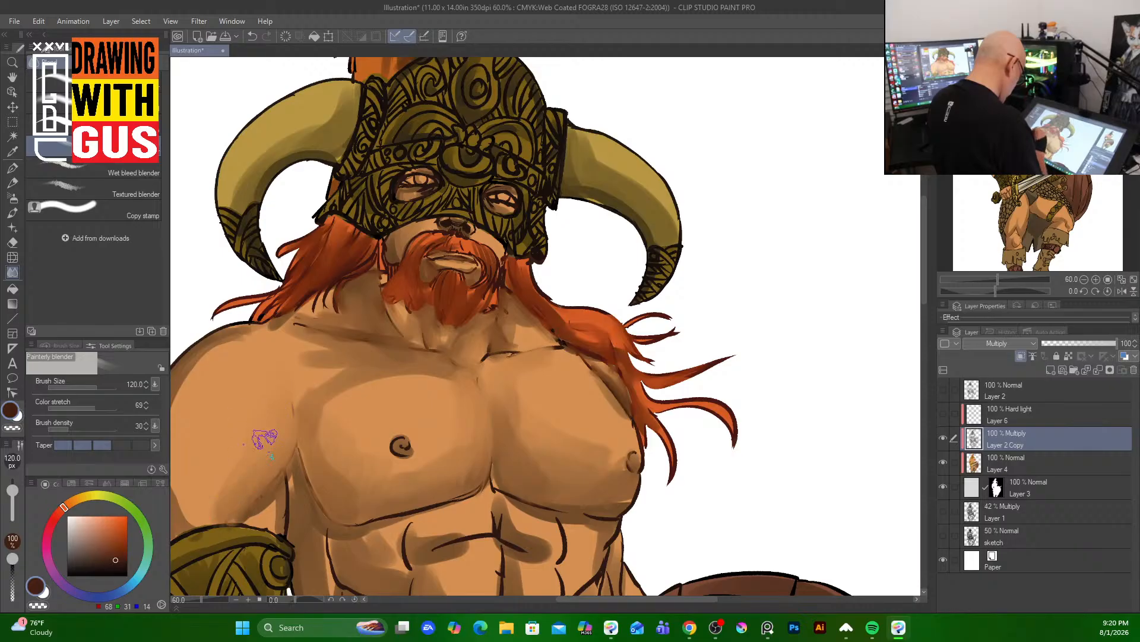
{"action": "mouse_move", "coordinate": [263, 320]}
{"action": "left_mouse_down"}
{"action": "mouse_move", "coordinate": [232, 327]}
{"action": "mouse_move", "coordinate": [189, 371]}
{"action": "mouse_move", "coordinate": [281, 319]}
{"action": "mouse_move", "coordinate": [311, 319]}
{"action": "mouse_move", "coordinate": [338, 292]}
{"action": "mouse_move", "coordinate": [330, 327]}
{"action": "mouse_move", "coordinate": [377, 339]}
{"action": "mouse_move", "coordinate": [375, 307]}
{"action": "mouse_move", "coordinate": [363, 320]}
{"action": "mouse_move", "coordinate": [385, 311]}
{"action": "mouse_move", "coordinate": [389, 324]}
{"action": "mouse_move", "coordinate": [464, 351]}
{"action": "mouse_move", "coordinate": [418, 308]}
{"action": "mouse_move", "coordinate": [466, 350]}
{"action": "left_mouse_up"}
{"action": "mouse_move", "coordinate": [448, 395]}
{"action": "left_mouse_down"}
{"action": "mouse_move", "coordinate": [344, 326]}
{"action": "mouse_move", "coordinate": [397, 378]}
{"action": "mouse_move", "coordinate": [339, 438]}
{"action": "mouse_move", "coordinate": [333, 461]}
{"action": "mouse_move", "coordinate": [379, 499]}
{"action": "left_mouse_up"}
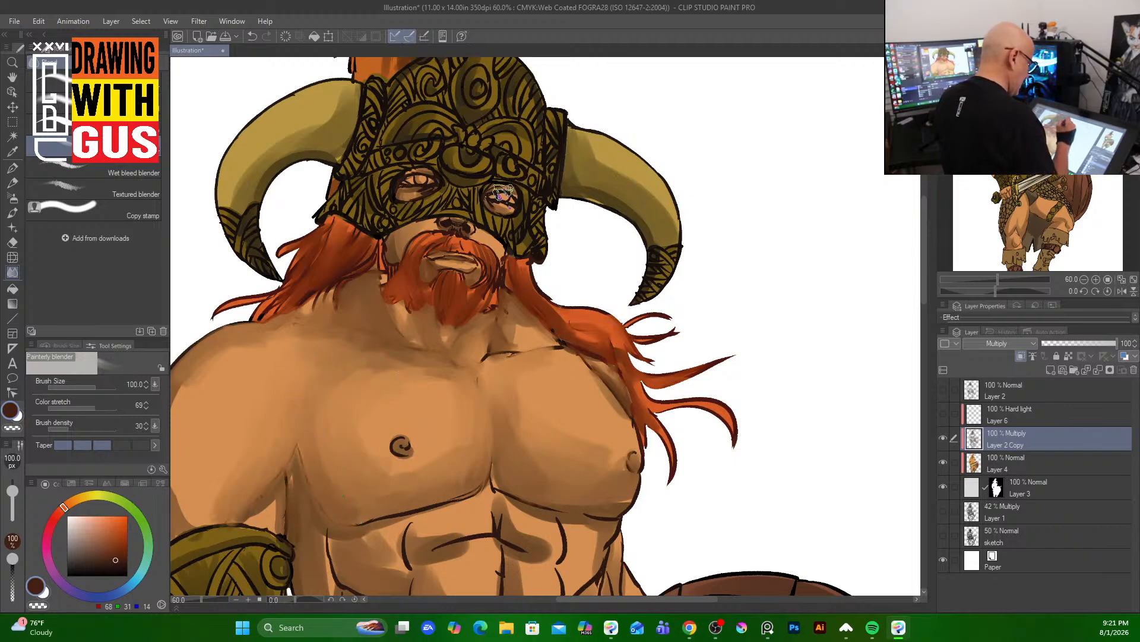
- Reduce the blender to size 30 and smooth the lines around the nose, mouth and hair framing the beard
{"action": "key", "text": "bracketleft"}
{"action": "key", "text": "bracketleft"}
{"action": "key", "text": "bracketleft"}
{"action": "key", "text": "bracketleft"}
{"action": "key", "text": "bracketleft"}
{"action": "key", "text": "bracketleft"}
{"action": "key", "text": "bracketleft"}
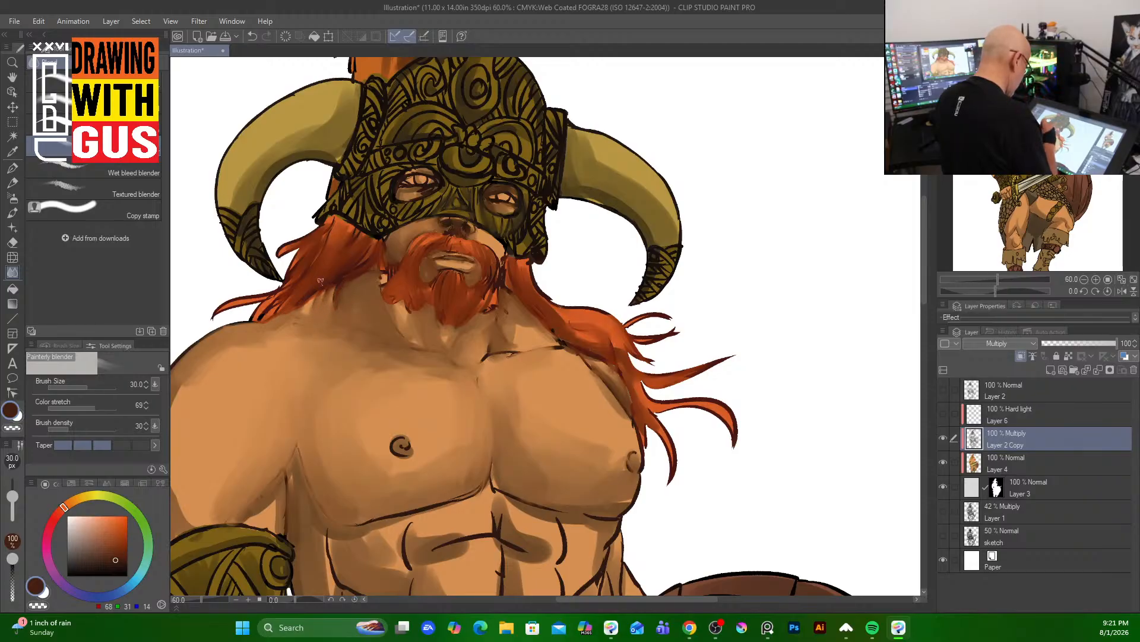
{"action": "mouse_move", "coordinate": [286, 294]}
{"action": "left_mouse_down"}
{"action": "mouse_move", "coordinate": [262, 316]}
{"action": "mouse_move", "coordinate": [217, 315]}
{"action": "left_mouse_up"}
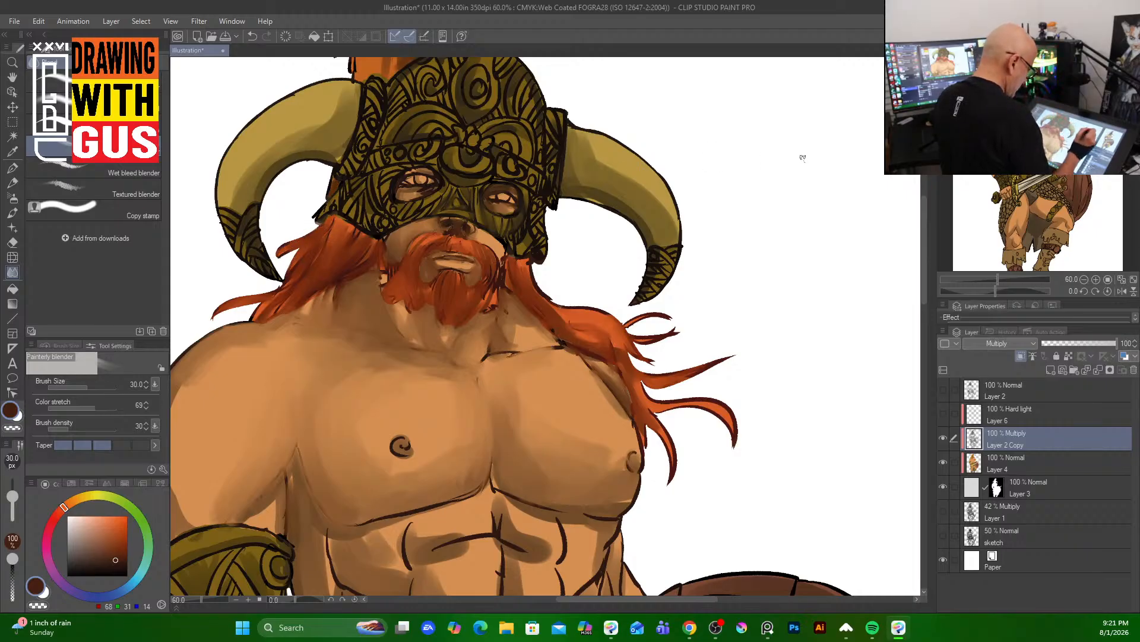
{"action": "mouse_move", "coordinate": [535, 267]}
{"action": "left_mouse_down"}
{"action": "mouse_move", "coordinate": [533, 287]}
{"action": "mouse_move", "coordinate": [558, 304]}
{"action": "left_mouse_up"}
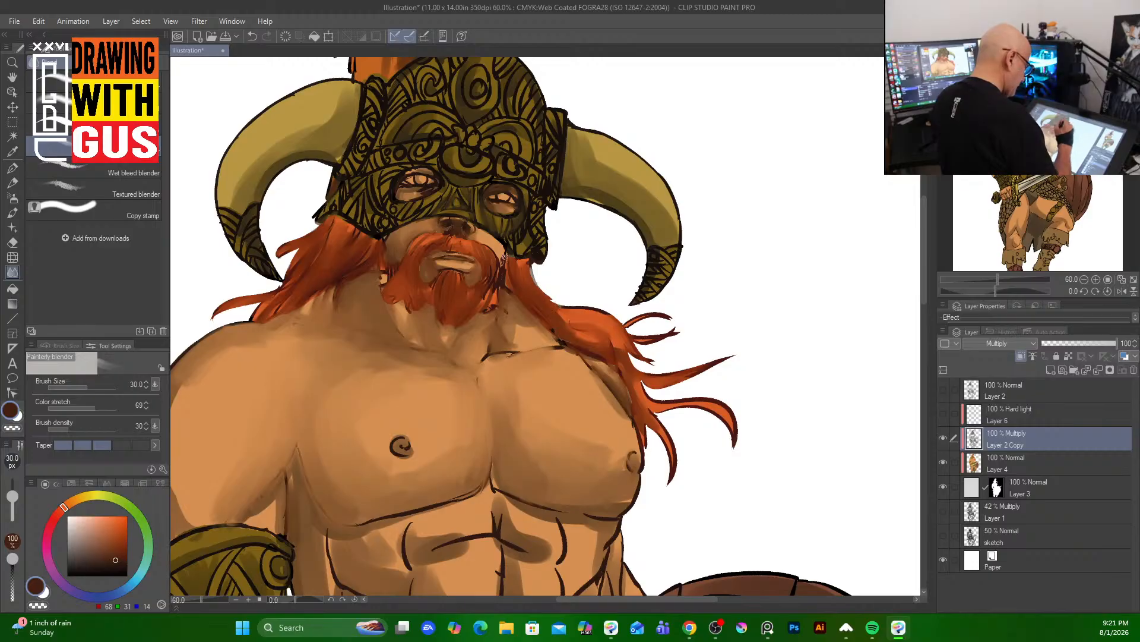
{"action": "mouse_move", "coordinate": [505, 258]}
{"action": "left_mouse_down"}
{"action": "mouse_move", "coordinate": [488, 292]}
{"action": "mouse_move", "coordinate": [485, 242]}
{"action": "mouse_move", "coordinate": [501, 303]}
{"action": "left_mouse_up"}
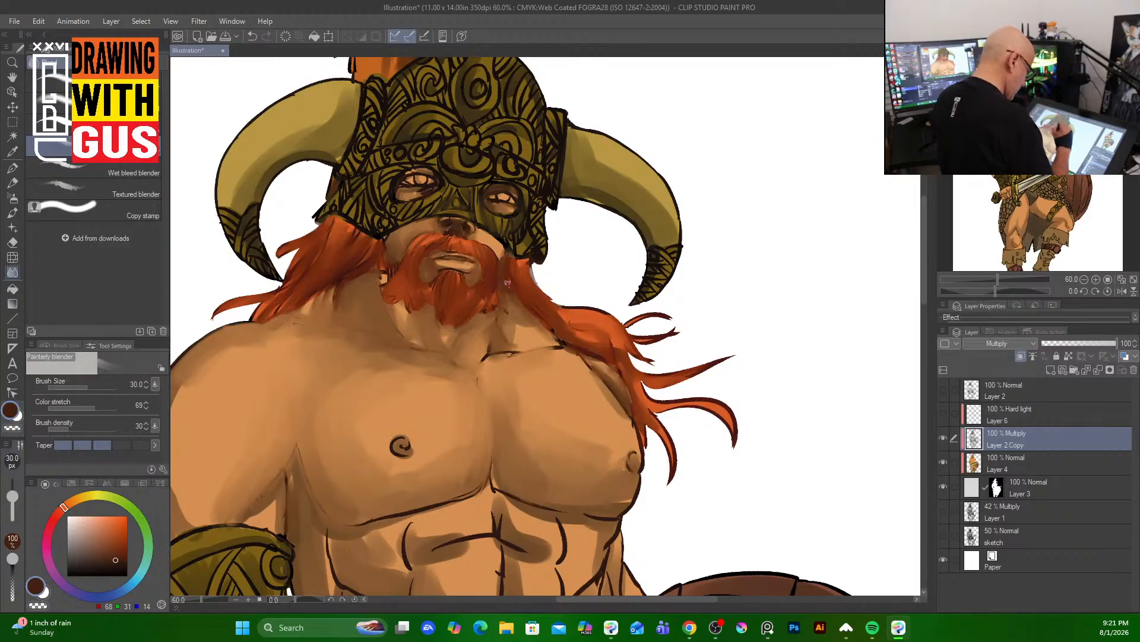
- Blend the outlines of the windblown hair strands, the outer edge of the chest and the collarbone
{"action": "mouse_move", "coordinate": [562, 338]}
{"action": "left_mouse_down"}
{"action": "mouse_move", "coordinate": [622, 358]}
{"action": "mouse_move", "coordinate": [653, 402]}
{"action": "left_mouse_up"}
{"action": "mouse_move", "coordinate": [618, 347]}
{"action": "left_mouse_down"}
{"action": "mouse_move", "coordinate": [603, 314]}
{"action": "mouse_move", "coordinate": [613, 326]}
{"action": "mouse_move", "coordinate": [565, 307]}
{"action": "mouse_move", "coordinate": [667, 316]}
{"action": "mouse_move", "coordinate": [734, 357]}
{"action": "left_mouse_up"}
{"action": "mouse_move", "coordinate": [649, 398]}
{"action": "left_mouse_down"}
{"action": "mouse_move", "coordinate": [732, 407]}
{"action": "mouse_move", "coordinate": [735, 442]}
{"action": "left_mouse_up"}
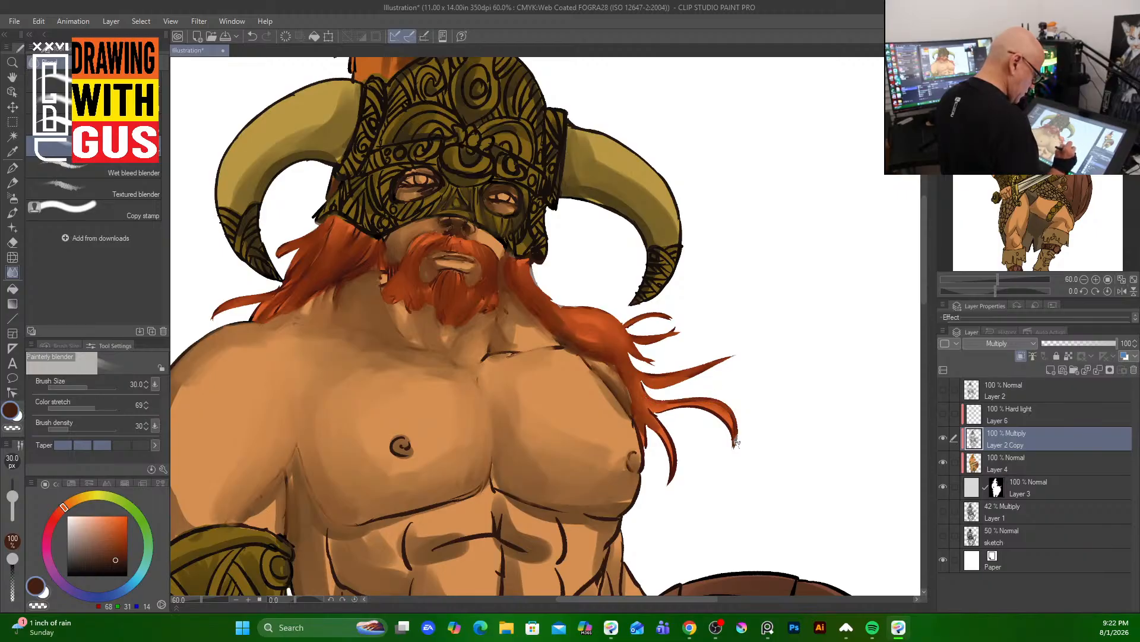
{"action": "mouse_move", "coordinate": [654, 413]}
{"action": "left_mouse_down"}
{"action": "mouse_move", "coordinate": [674, 468]}
{"action": "mouse_move", "coordinate": [641, 442]}
{"action": "mouse_move", "coordinate": [635, 494]}
{"action": "mouse_move", "coordinate": [596, 516]}
{"action": "left_mouse_up"}
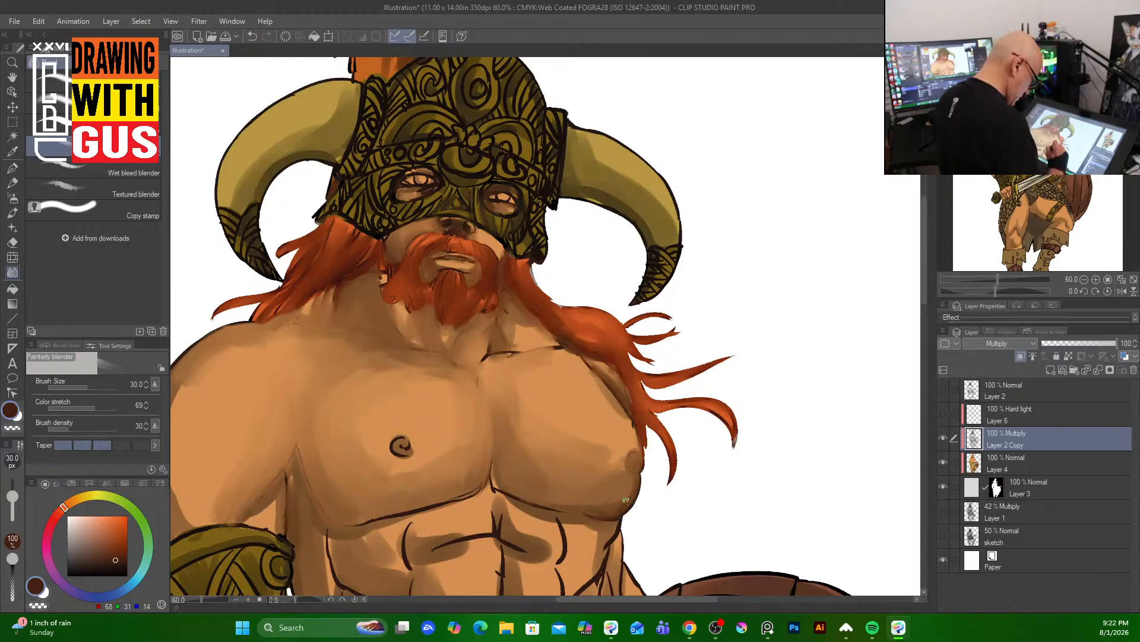
{"action": "left_click_drag", "start_coordinate": [512, 352], "coordinate": [490, 356]}
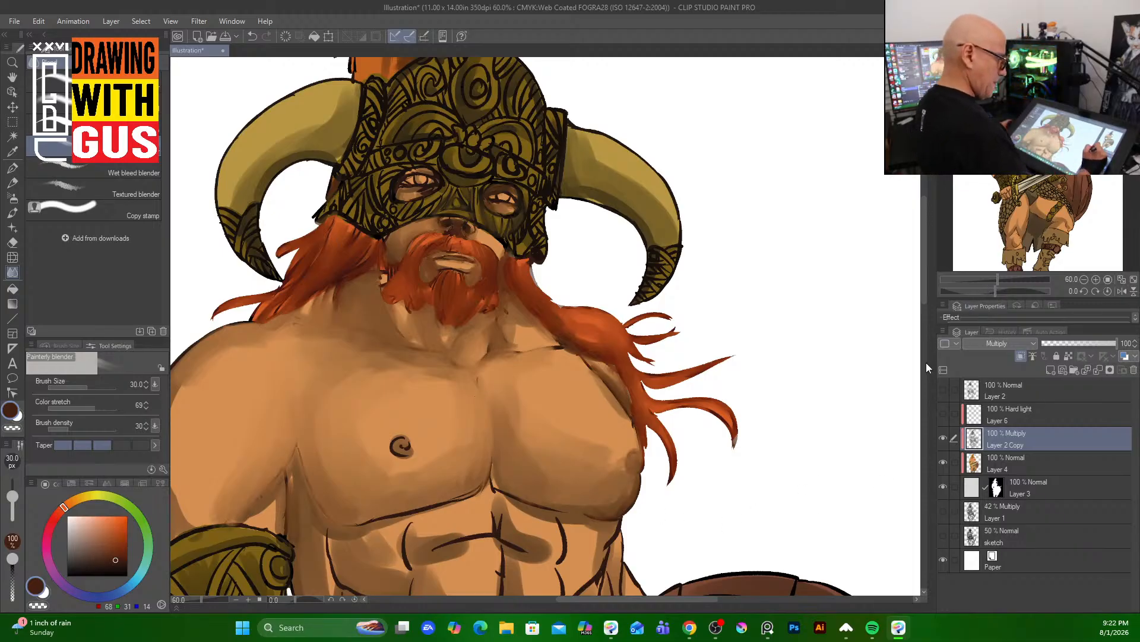
- Blend the engraved line work of the helmet's face mask, brow and dome at brush size 30
{"action": "left_click_drag", "start_coordinate": [923, 287], "coordinate": [922, 272]}
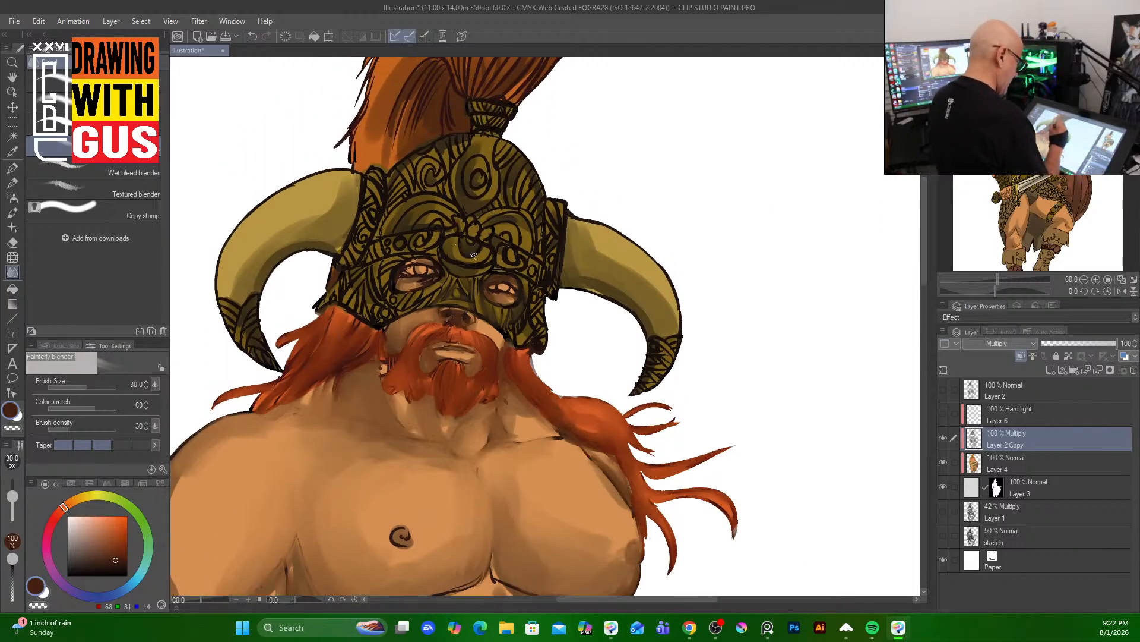
{"action": "mouse_move", "coordinate": [448, 241]}
{"action": "left_mouse_down"}
{"action": "mouse_move", "coordinate": [485, 262]}
{"action": "mouse_move", "coordinate": [465, 269]}
{"action": "mouse_move", "coordinate": [447, 252]}
{"action": "mouse_move", "coordinate": [473, 265]}
{"action": "mouse_move", "coordinate": [442, 256]}
{"action": "mouse_move", "coordinate": [451, 276]}
{"action": "mouse_move", "coordinate": [441, 279]}
{"action": "mouse_move", "coordinate": [456, 279]}
{"action": "mouse_move", "coordinate": [435, 257]}
{"action": "mouse_move", "coordinate": [437, 279]}
{"action": "mouse_move", "coordinate": [399, 277]}
{"action": "mouse_move", "coordinate": [435, 269]}
{"action": "mouse_move", "coordinate": [417, 261]}
{"action": "mouse_move", "coordinate": [394, 285]}
{"action": "mouse_move", "coordinate": [404, 265]}
{"action": "mouse_move", "coordinate": [399, 287]}
{"action": "mouse_move", "coordinate": [413, 291]}
{"action": "mouse_move", "coordinate": [411, 260]}
{"action": "left_mouse_up"}
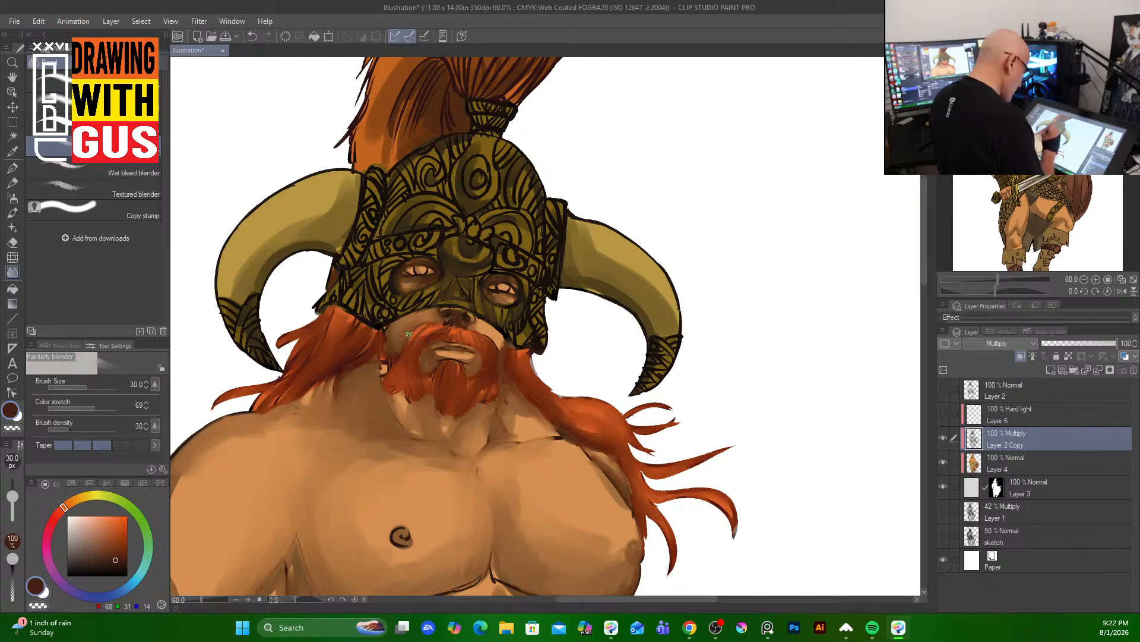
{"action": "mouse_move", "coordinate": [386, 331]}
{"action": "left_mouse_down"}
{"action": "mouse_move", "coordinate": [435, 158]}
{"action": "mouse_move", "coordinate": [345, 335]}
{"action": "mouse_move", "coordinate": [371, 269]}
{"action": "mouse_move", "coordinate": [385, 296]}
{"action": "mouse_move", "coordinate": [383, 259]}
{"action": "mouse_move", "coordinate": [398, 259]}
{"action": "mouse_move", "coordinate": [382, 273]}
{"action": "mouse_move", "coordinate": [383, 259]}
{"action": "mouse_move", "coordinate": [386, 292]}
{"action": "mouse_move", "coordinate": [370, 276]}
{"action": "mouse_move", "coordinate": [412, 301]}
{"action": "mouse_move", "coordinate": [380, 307]}
{"action": "mouse_move", "coordinate": [391, 313]}
{"action": "mouse_move", "coordinate": [415, 290]}
{"action": "mouse_move", "coordinate": [404, 308]}
{"action": "mouse_move", "coordinate": [448, 289]}
{"action": "left_mouse_up"}
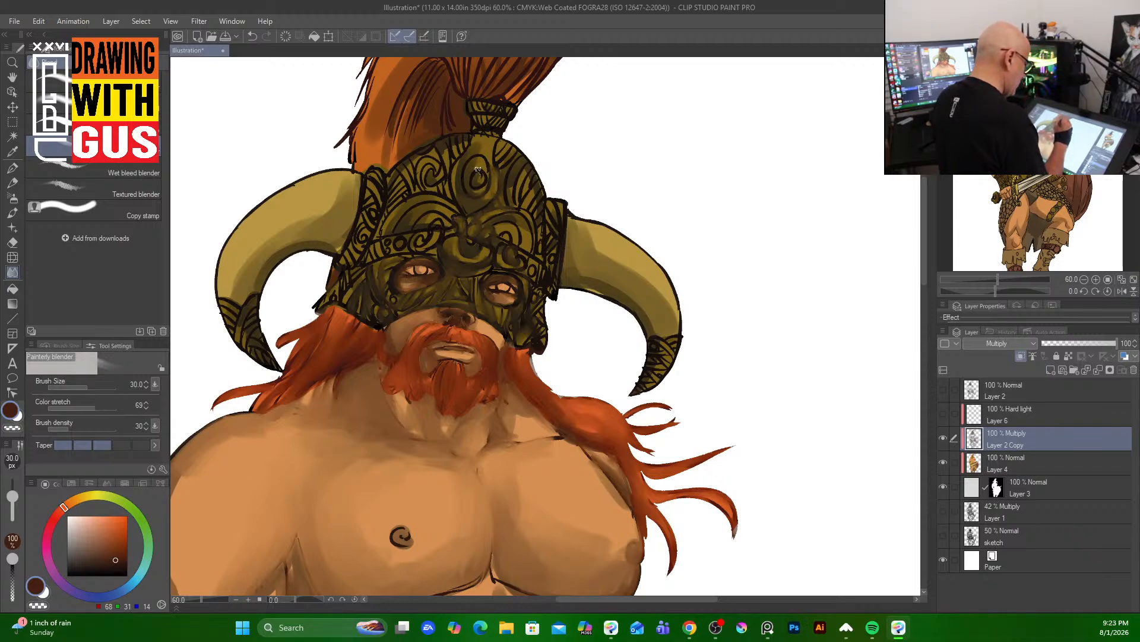
{"action": "left_click_drag", "start_coordinate": [477, 171], "coordinate": [487, 163]}
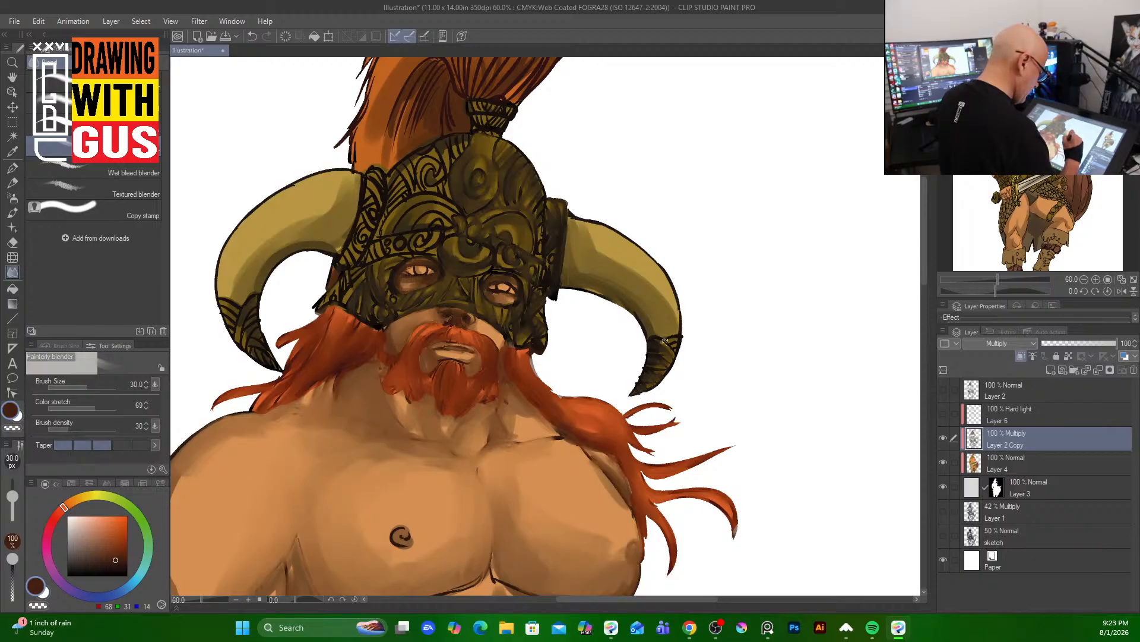
- Enlarge the blender to size 120 and smooth the outlines and shading of both helmet horns
{"action": "key", "text": "bracketright"}
{"action": "key", "text": "bracketright"}
{"action": "key", "text": "bracketright"}
{"action": "key", "text": "bracketright"}
{"action": "key", "text": "bracketright"}
{"action": "key", "text": "bracketright"}
{"action": "key", "text": "bracketright"}
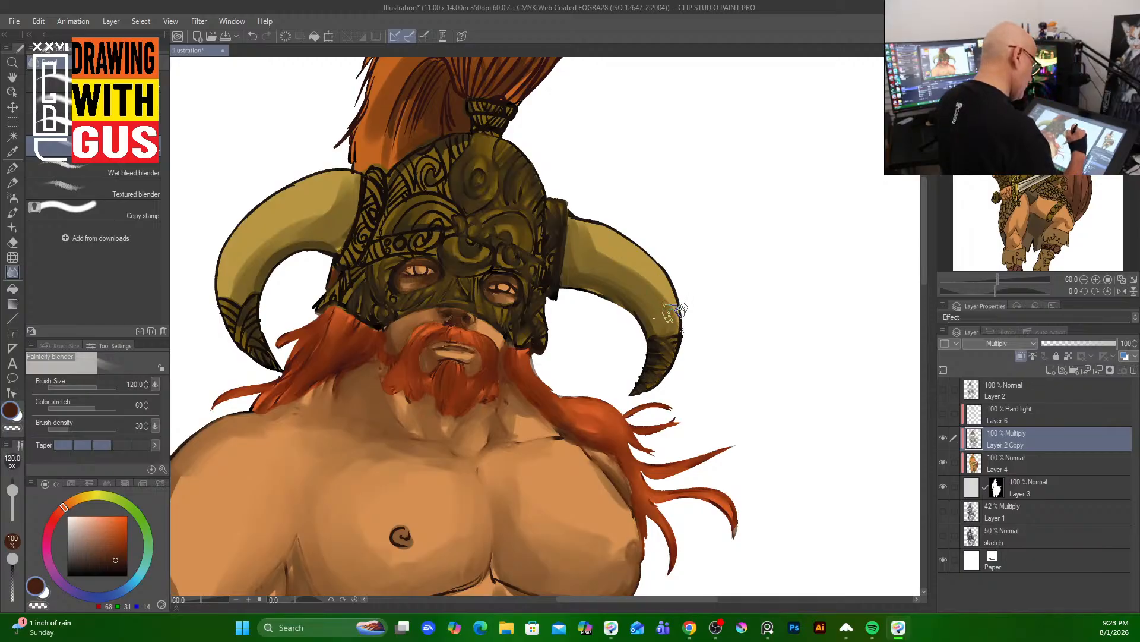
{"action": "mouse_move", "coordinate": [596, 252]}
{"action": "left_mouse_down"}
{"action": "mouse_move", "coordinate": [613, 279]}
{"action": "mouse_move", "coordinate": [585, 276]}
{"action": "mouse_move", "coordinate": [661, 314]}
{"action": "left_mouse_up"}
{"action": "left_click_drag", "start_coordinate": [603, 220], "coordinate": [670, 282]}
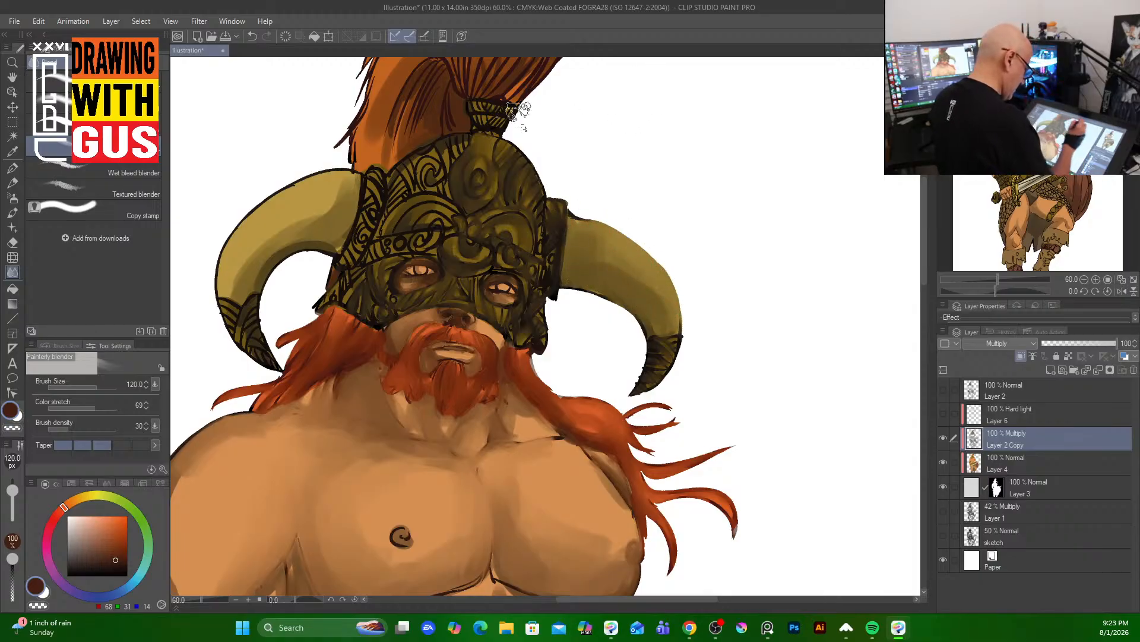
{"action": "mouse_move", "coordinate": [255, 269]}
{"action": "left_mouse_down"}
{"action": "mouse_move", "coordinate": [336, 191]}
{"action": "mouse_move", "coordinate": [294, 200]}
{"action": "mouse_move", "coordinate": [321, 180]}
{"action": "mouse_move", "coordinate": [230, 275]}
{"action": "mouse_move", "coordinate": [256, 250]}
{"action": "mouse_move", "coordinate": [249, 294]}
{"action": "left_mouse_up"}
- Blend the line art of the helmet plume's hanging hair with the brush at size 50
{"action": "key", "text": "bracketleft"}
{"action": "key", "text": "bracketleft"}
{"action": "key", "text": "bracketleft"}
{"action": "key", "text": "bracketleft"}
{"action": "key", "text": "bracketleft"}
{"action": "key", "text": "bracketleft"}
{"action": "key", "text": "bracketleft"}
{"action": "key", "text": "bracketleft"}
{"action": "key", "text": "bracketleft"}
{"action": "key", "text": "bracketright"}
{"action": "key", "text": "bracketright"}
{"action": "key", "text": "bracketright"}
{"action": "key", "text": "bracketright"}
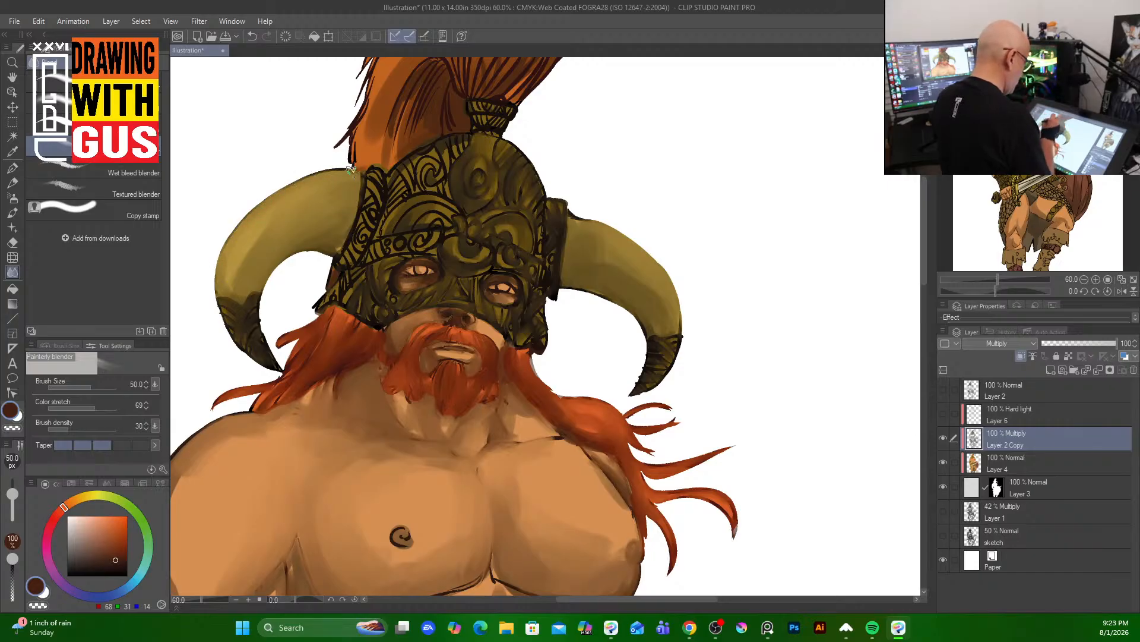
{"action": "mouse_move", "coordinate": [388, 156]}
{"action": "left_mouse_down"}
{"action": "mouse_move", "coordinate": [422, 76]}
{"action": "mouse_move", "coordinate": [399, 148]}
{"action": "mouse_move", "coordinate": [423, 87]}
{"action": "mouse_move", "coordinate": [446, 84]}
{"action": "mouse_move", "coordinate": [451, 128]}
{"action": "mouse_move", "coordinate": [385, 146]}
{"action": "mouse_move", "coordinate": [381, 106]}
{"action": "mouse_move", "coordinate": [360, 150]}
{"action": "mouse_move", "coordinate": [376, 72]}
{"action": "mouse_move", "coordinate": [353, 105]}
{"action": "left_mouse_up"}
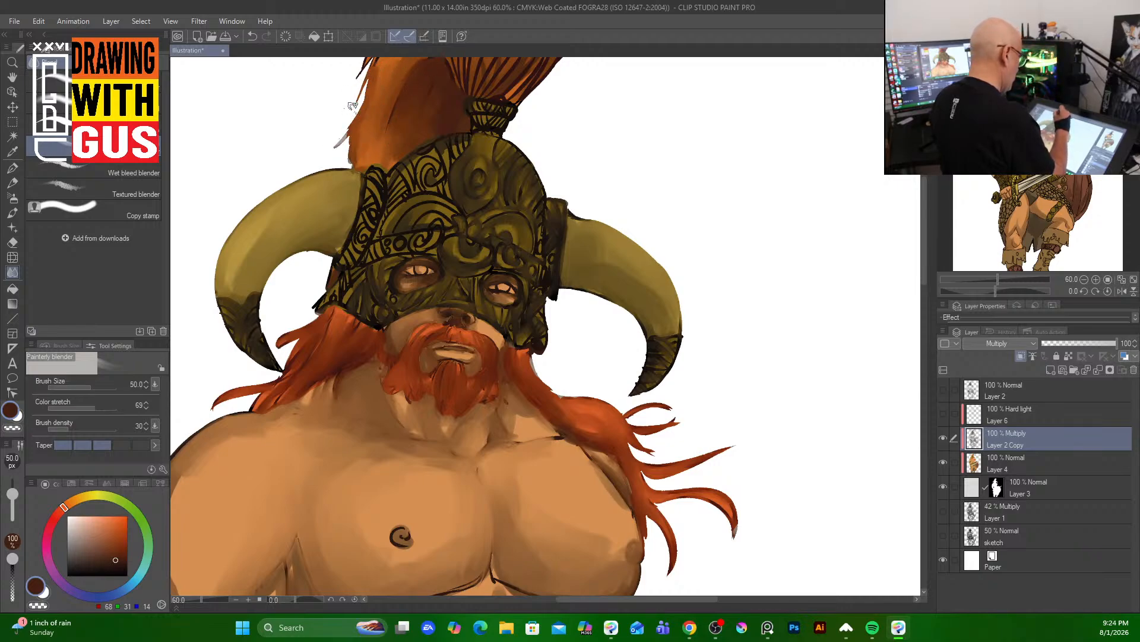
- Soften the remaining swirl engravings on the helmet's dome and brow with smaller brush sizes from 15 to 25
{"action": "key", "text": "["}
{"action": "key", "text": "["}
{"action": "key", "text": "["}
{"action": "key", "text": "["}
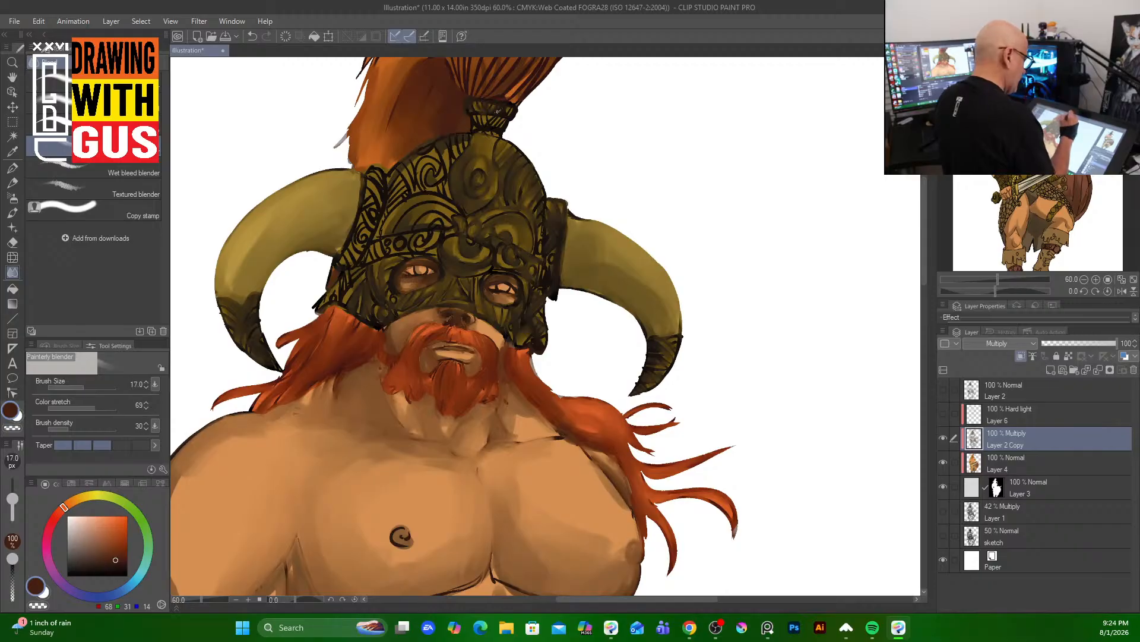
{"action": "key", "text": "]"}
{"action": "key", "text": "["}
{"action": "key", "text": "["}
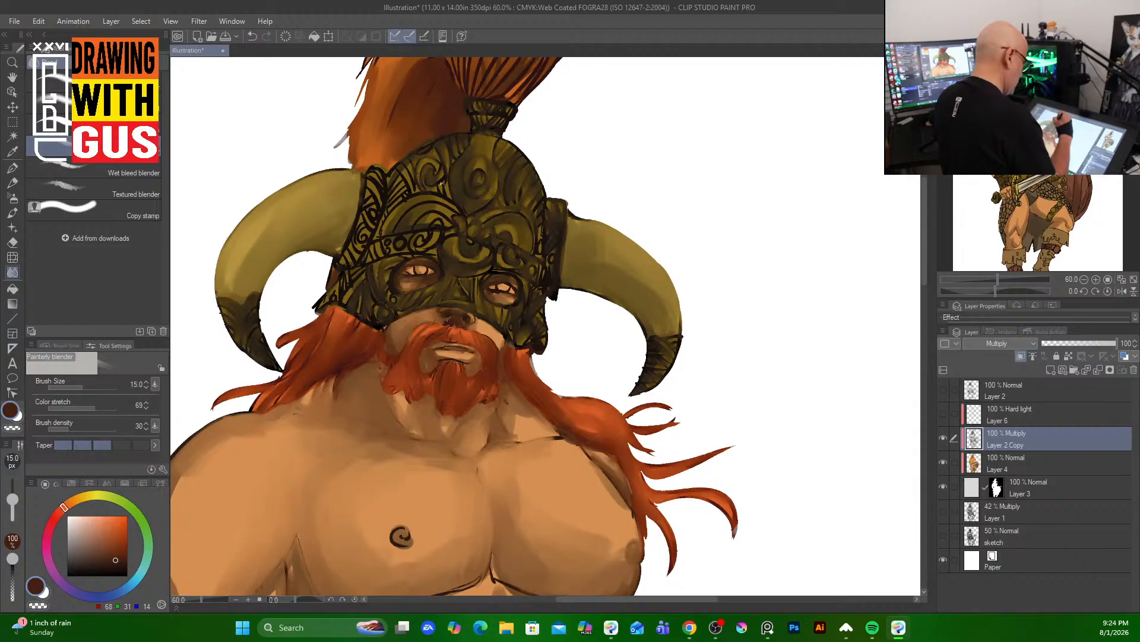
{"action": "key", "text": "]"}
{"action": "key", "text": "]"}
{"action": "key", "text": "]"}
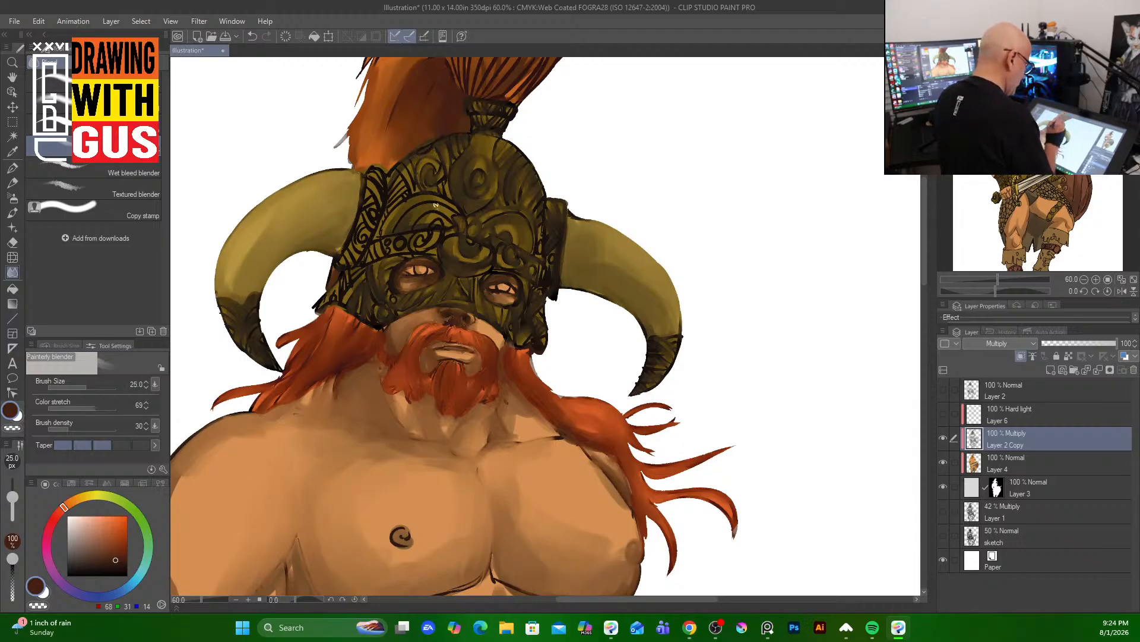
{"action": "mouse_move", "coordinate": [423, 205]}
{"action": "left_mouse_down"}
{"action": "mouse_move", "coordinate": [422, 225]}
{"action": "mouse_move", "coordinate": [457, 215]}
{"action": "mouse_move", "coordinate": [377, 234]}
{"action": "mouse_move", "coordinate": [431, 245]}
{"action": "mouse_move", "coordinate": [443, 225]}
{"action": "left_mouse_up"}
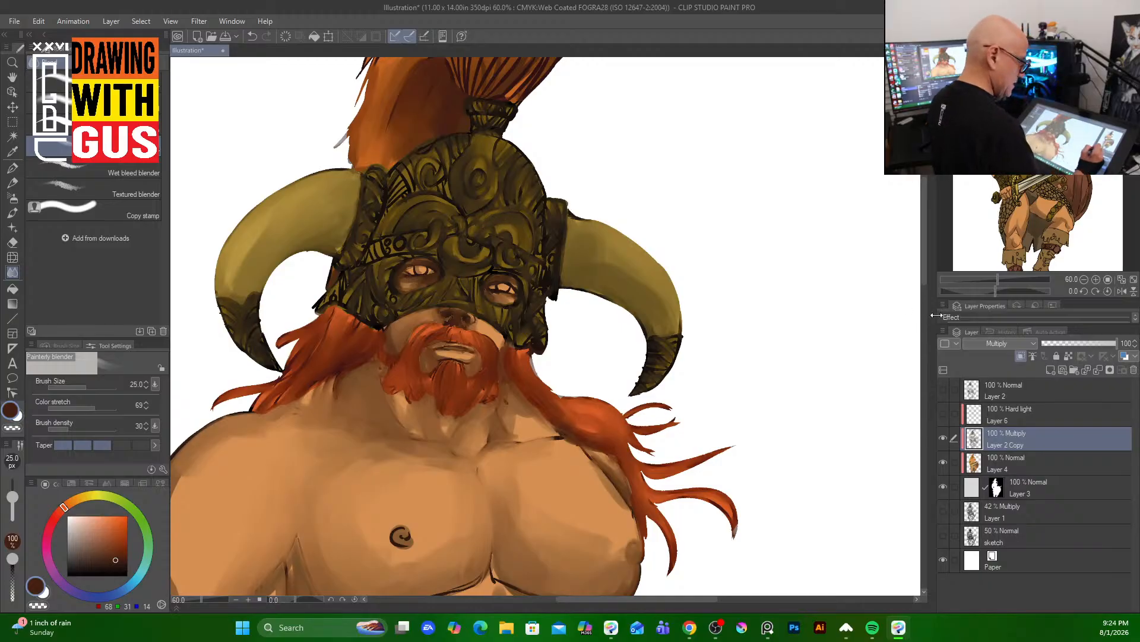
- Blend the side abdominal muscles, ribs and underside of the chest with the brush at size 80
{"action": "scroll", "coordinate": [921, 262], "scroll_direction": "down", "scroll_amount": 5}
{"action": "key", "text": "]"}
{"action": "key", "text": "]"}
{"action": "key", "text": "]"}
{"action": "key", "text": "]"}
{"action": "key", "text": "]"}
{"action": "key", "text": "]"}
{"action": "key", "text": "]"}
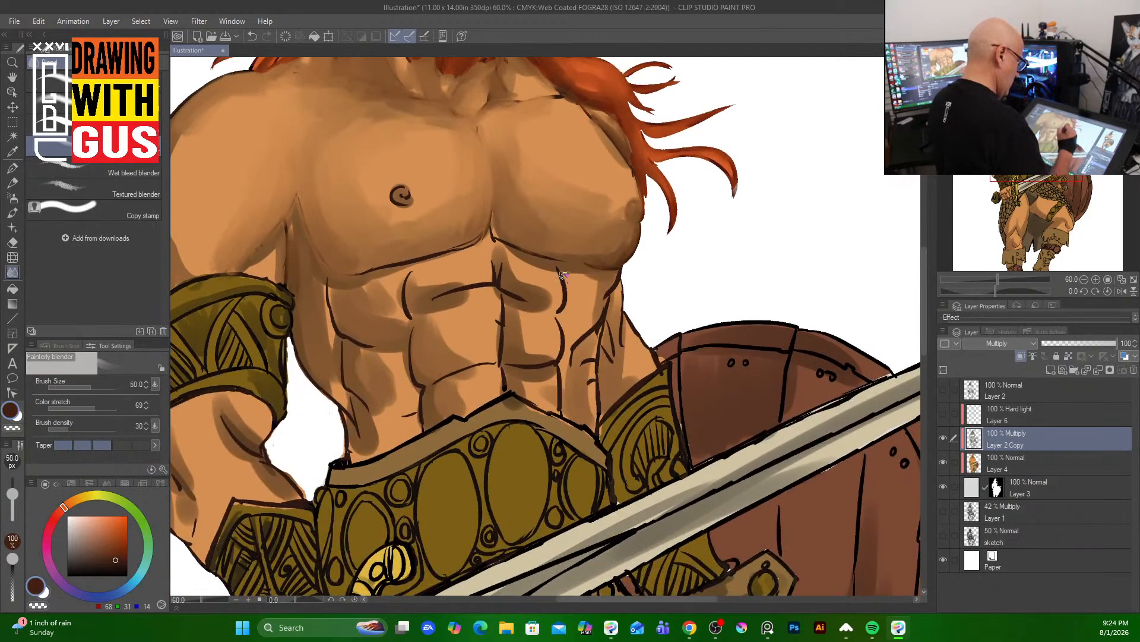
{"action": "left_click_drag", "start_coordinate": [563, 275], "coordinate": [568, 326]}
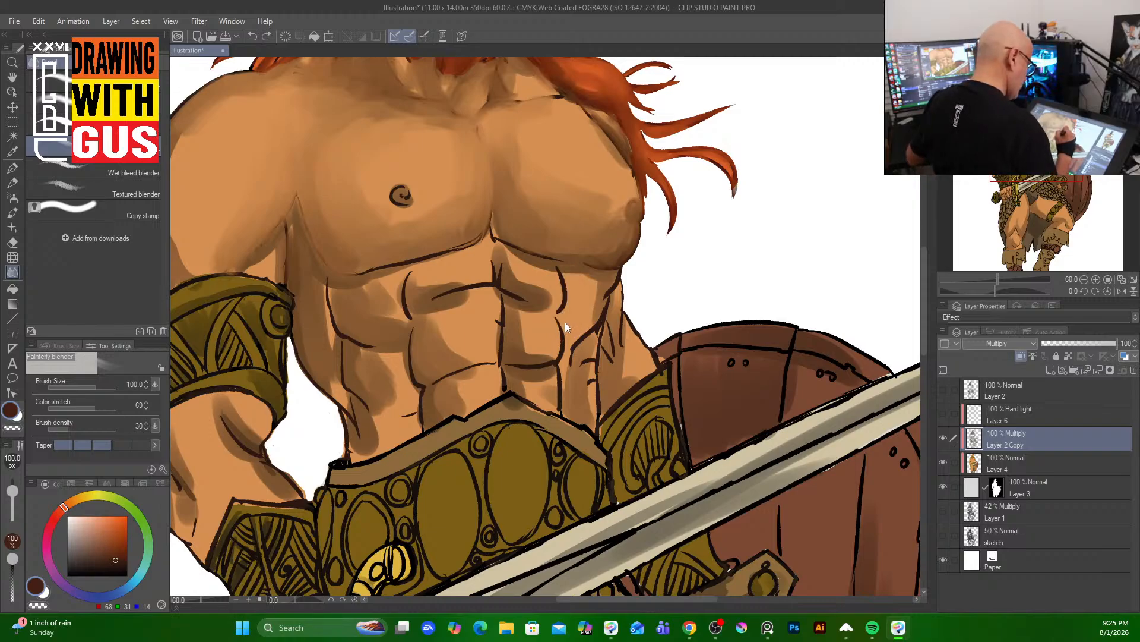
{"action": "key", "text": "["}
{"action": "key", "text": "["}
{"action": "key", "text": "["}
{"action": "key", "text": "["}
{"action": "key", "text": "["}
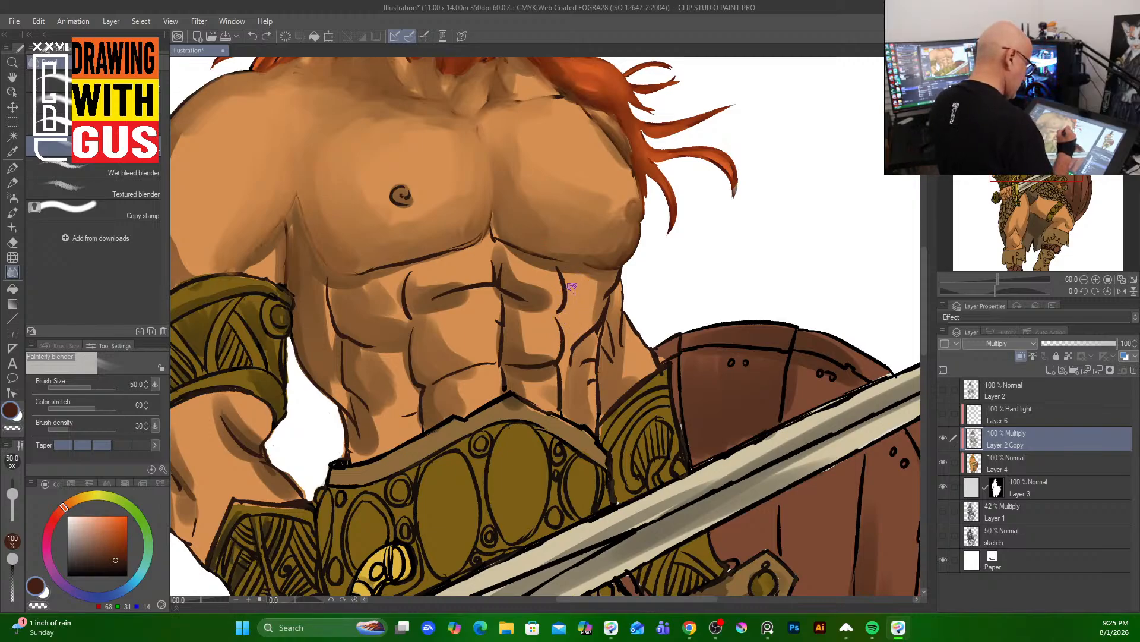
{"action": "key", "text": "]"}
{"action": "key", "text": "]"}
{"action": "key", "text": "]"}
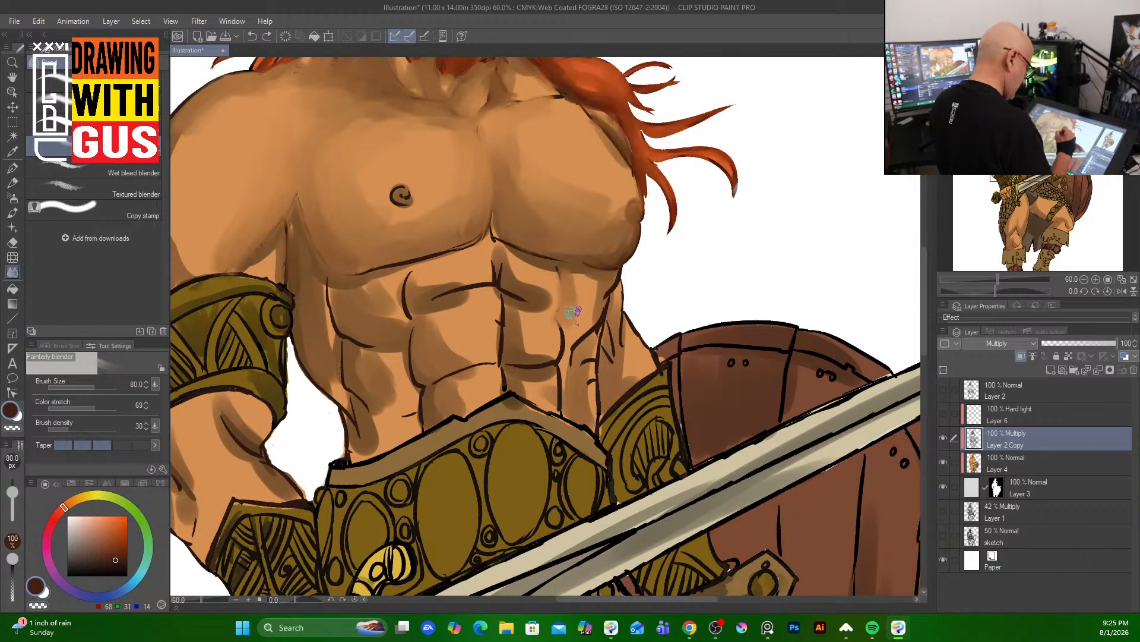
{"action": "mouse_move", "coordinate": [573, 313]}
{"action": "left_mouse_down"}
{"action": "mouse_move", "coordinate": [577, 273]}
{"action": "mouse_move", "coordinate": [601, 283]}
{"action": "mouse_move", "coordinate": [572, 329]}
{"action": "mouse_move", "coordinate": [589, 310]}
{"action": "mouse_move", "coordinate": [594, 336]}
{"action": "mouse_move", "coordinate": [575, 368]}
{"action": "mouse_move", "coordinate": [593, 339]}
{"action": "mouse_move", "coordinate": [580, 393]}
{"action": "mouse_move", "coordinate": [589, 417]}
{"action": "mouse_move", "coordinate": [587, 382]}
{"action": "mouse_move", "coordinate": [570, 389]}
{"action": "mouse_move", "coordinate": [609, 367]}
{"action": "mouse_move", "coordinate": [608, 396]}
{"action": "mouse_move", "coordinate": [603, 356]}
{"action": "mouse_move", "coordinate": [605, 401]}
{"action": "mouse_move", "coordinate": [605, 356]}
{"action": "mouse_move", "coordinate": [618, 378]}
{"action": "mouse_move", "coordinate": [617, 310]}
{"action": "mouse_move", "coordinate": [633, 355]}
{"action": "mouse_move", "coordinate": [636, 338]}
{"action": "mouse_move", "coordinate": [621, 381]}
{"action": "mouse_move", "coordinate": [634, 369]}
{"action": "mouse_move", "coordinate": [624, 378]}
{"action": "mouse_move", "coordinate": [617, 282]}
{"action": "mouse_move", "coordinate": [612, 311]}
{"action": "mouse_move", "coordinate": [610, 280]}
{"action": "mouse_move", "coordinate": [600, 295]}
{"action": "mouse_move", "coordinate": [577, 226]}
{"action": "mouse_move", "coordinate": [550, 348]}
{"action": "mouse_move", "coordinate": [556, 321]}
{"action": "mouse_move", "coordinate": [551, 410]}
{"action": "mouse_move", "coordinate": [545, 375]}
{"action": "mouse_move", "coordinate": [519, 371]}
{"action": "mouse_move", "coordinate": [530, 397]}
{"action": "mouse_move", "coordinate": [516, 373]}
{"action": "mouse_move", "coordinate": [534, 346]}
{"action": "mouse_move", "coordinate": [514, 347]}
{"action": "mouse_move", "coordinate": [529, 327]}
{"action": "mouse_move", "coordinate": [515, 311]}
{"action": "mouse_move", "coordinate": [532, 277]}
{"action": "mouse_move", "coordinate": [530, 287]}
{"action": "mouse_move", "coordinate": [511, 253]}
{"action": "mouse_move", "coordinate": [531, 281]}
{"action": "mouse_move", "coordinate": [516, 250]}
{"action": "mouse_move", "coordinate": [573, 253]}
{"action": "mouse_move", "coordinate": [518, 243]}
{"action": "mouse_move", "coordinate": [626, 259]}
{"action": "mouse_move", "coordinate": [501, 229]}
{"action": "mouse_move", "coordinate": [498, 204]}
{"action": "mouse_move", "coordinate": [492, 237]}
{"action": "mouse_move", "coordinate": [437, 261]}
{"action": "mouse_move", "coordinate": [379, 267]}
{"action": "mouse_move", "coordinate": [334, 294]}
{"action": "mouse_move", "coordinate": [375, 348]}
{"action": "mouse_move", "coordinate": [354, 356]}
{"action": "mouse_move", "coordinate": [350, 380]}
{"action": "mouse_move", "coordinate": [374, 401]}
{"action": "mouse_move", "coordinate": [364, 359]}
{"action": "mouse_move", "coordinate": [400, 375]}
{"action": "mouse_move", "coordinate": [370, 364]}
{"action": "mouse_move", "coordinate": [389, 415]}
{"action": "mouse_move", "coordinate": [369, 444]}
{"action": "mouse_move", "coordinate": [321, 350]}
{"action": "mouse_move", "coordinate": [321, 303]}
{"action": "mouse_move", "coordinate": [311, 348]}
{"action": "mouse_move", "coordinate": [296, 214]}
{"action": "left_mouse_up"}
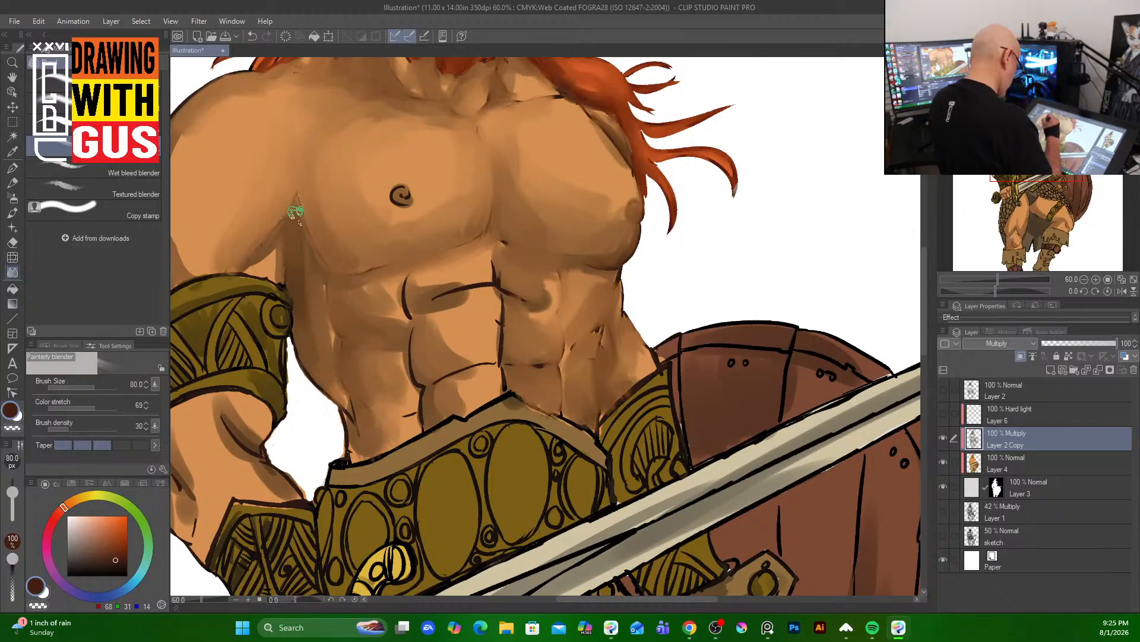
- Blend the central line and inner contours of the abdominal muscles down to the belt
{"action": "mouse_move", "coordinate": [411, 276]}
{"action": "left_mouse_down"}
{"action": "mouse_move", "coordinate": [420, 318]}
{"action": "mouse_move", "coordinate": [422, 278]}
{"action": "mouse_move", "coordinate": [426, 332]}
{"action": "mouse_move", "coordinate": [417, 361]}
{"action": "mouse_move", "coordinate": [425, 329]}
{"action": "mouse_move", "coordinate": [443, 427]}
{"action": "mouse_move", "coordinate": [434, 413]}
{"action": "mouse_move", "coordinate": [483, 374]}
{"action": "mouse_move", "coordinate": [456, 395]}
{"action": "mouse_move", "coordinate": [491, 384]}
{"action": "mouse_move", "coordinate": [456, 413]}
{"action": "mouse_move", "coordinate": [487, 342]}
{"action": "mouse_move", "coordinate": [437, 353]}
{"action": "mouse_move", "coordinate": [466, 303]}
{"action": "mouse_move", "coordinate": [456, 287]}
{"action": "mouse_move", "coordinate": [486, 260]}
{"action": "mouse_move", "coordinate": [432, 297]}
{"action": "mouse_move", "coordinate": [502, 241]}
{"action": "left_mouse_up"}
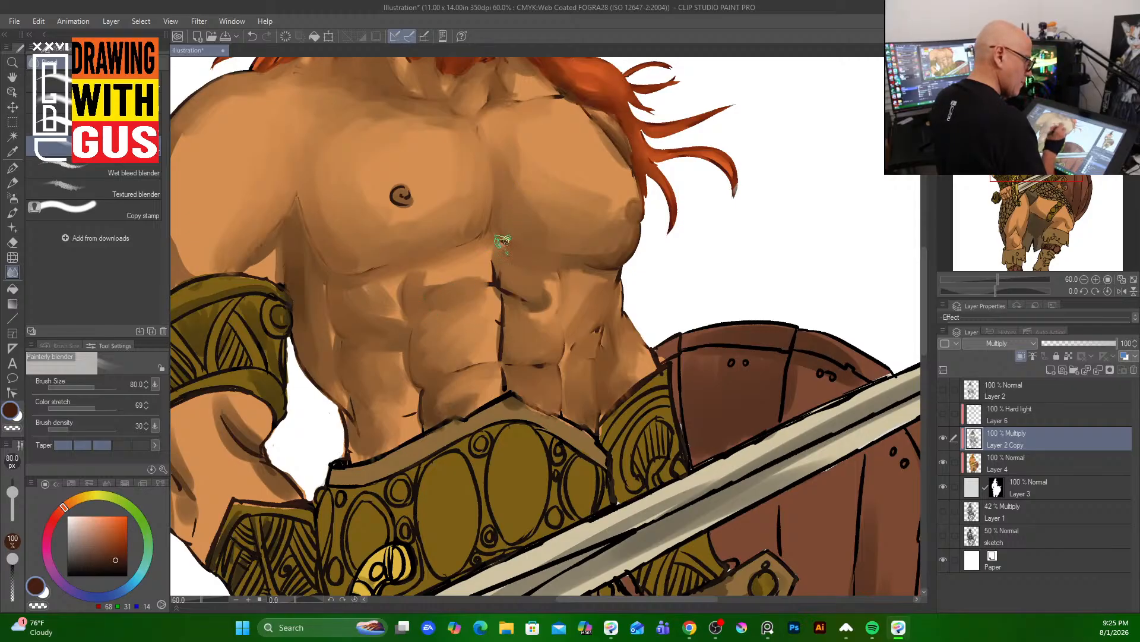
{"action": "mouse_move", "coordinate": [447, 281]}
{"action": "left_mouse_down"}
{"action": "mouse_move", "coordinate": [469, 262]}
{"action": "mouse_move", "coordinate": [432, 268]}
{"action": "left_mouse_up"}
{"action": "mouse_move", "coordinate": [499, 261]}
{"action": "left_mouse_down"}
{"action": "mouse_move", "coordinate": [515, 289]}
{"action": "mouse_move", "coordinate": [511, 352]}
{"action": "mouse_move", "coordinate": [507, 343]}
{"action": "mouse_move", "coordinate": [529, 383]}
{"action": "mouse_move", "coordinate": [513, 378]}
{"action": "mouse_move", "coordinate": [538, 375]}
{"action": "mouse_move", "coordinate": [490, 373]}
{"action": "mouse_move", "coordinate": [561, 392]}
{"action": "left_mouse_up"}
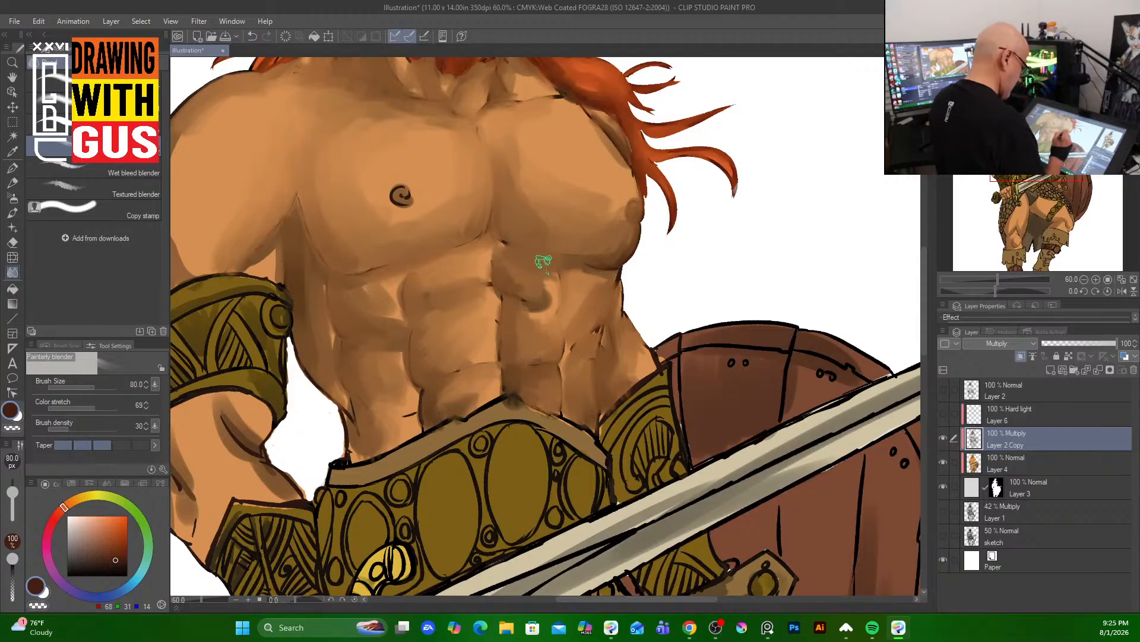
- Blend the line art of the nipple and the outer contour of the shoulder and upper arm with the brush at size 80
{"action": "left_click_drag", "start_coordinate": [402, 191], "coordinate": [419, 191]}
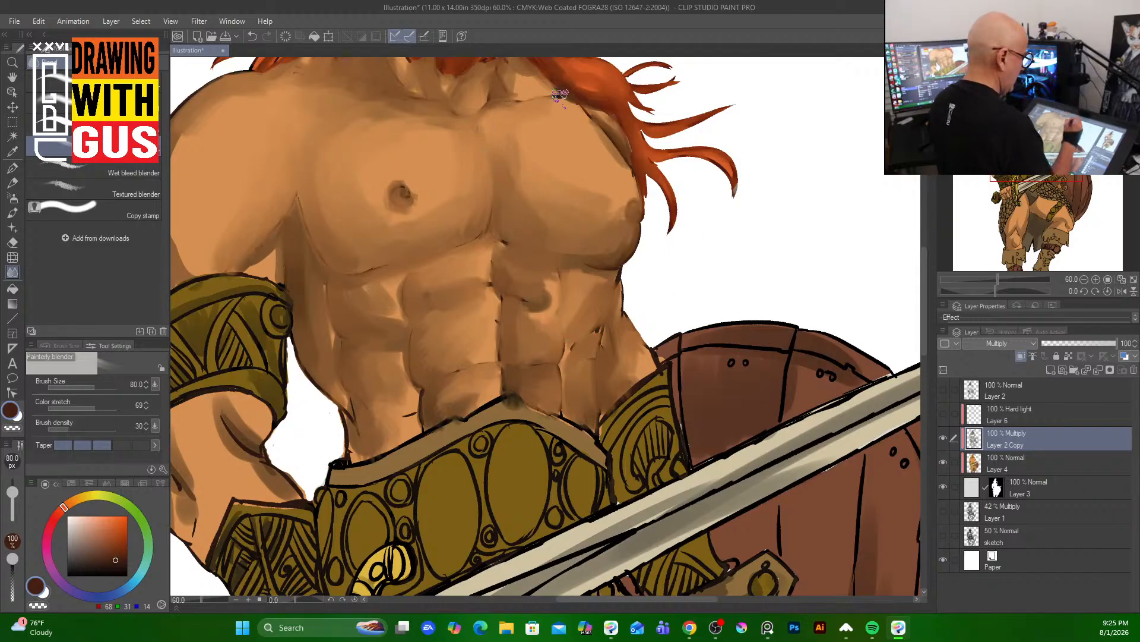
{"action": "left_click_drag", "start_coordinate": [429, 300], "coordinate": [657, 237]}
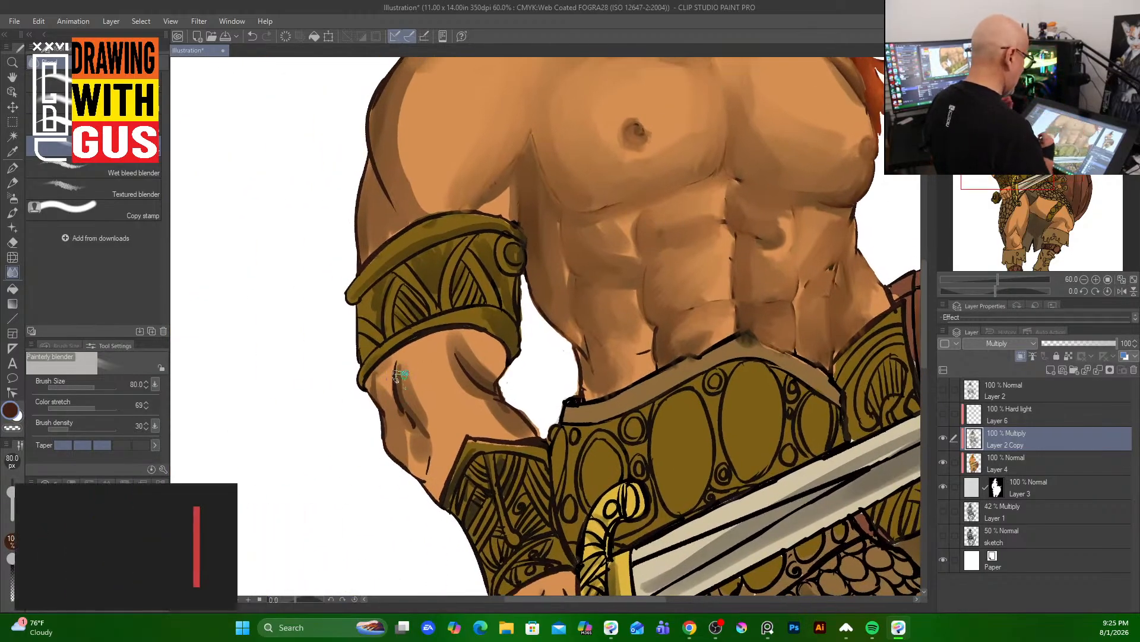
{"action": "left_click_drag", "start_coordinate": [474, 237], "coordinate": [453, 366]}
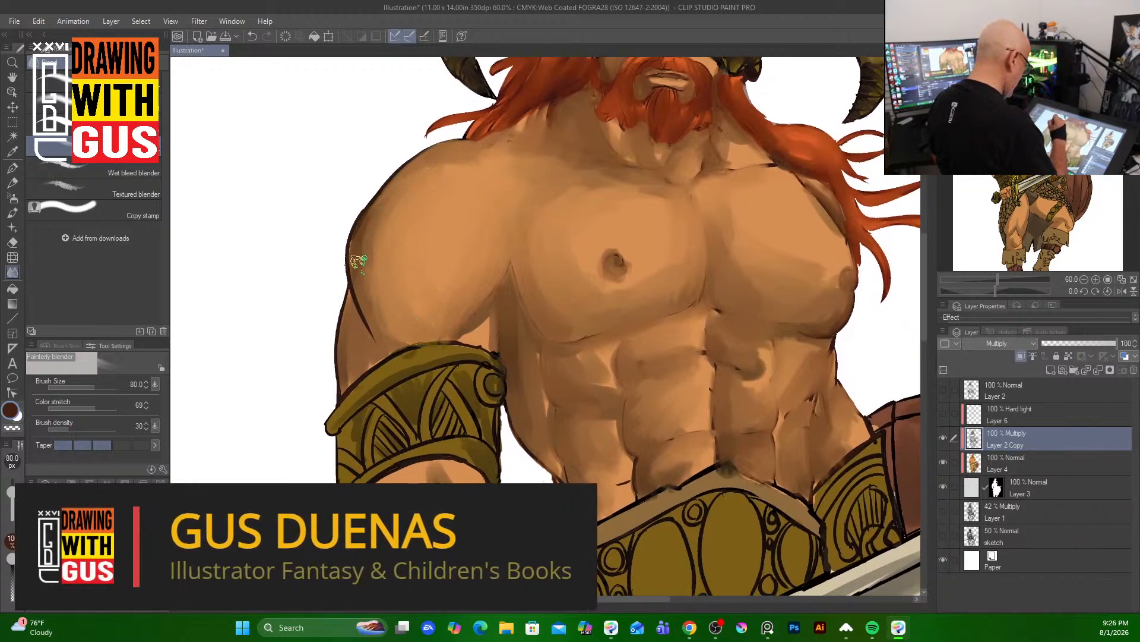
{"action": "mouse_move", "coordinate": [358, 261]}
{"action": "left_mouse_down"}
{"action": "mouse_move", "coordinate": [365, 234]}
{"action": "mouse_move", "coordinate": [385, 328]}
{"action": "mouse_move", "coordinate": [359, 294]}
{"action": "mouse_move", "coordinate": [354, 365]}
{"action": "mouse_move", "coordinate": [368, 366]}
{"action": "mouse_move", "coordinate": [394, 322]}
{"action": "mouse_move", "coordinate": [397, 209]}
{"action": "mouse_move", "coordinate": [395, 325]}
{"action": "mouse_move", "coordinate": [395, 205]}
{"action": "mouse_move", "coordinate": [367, 249]}
{"action": "mouse_move", "coordinate": [381, 214]}
{"action": "mouse_move", "coordinate": [391, 302]}
{"action": "mouse_move", "coordinate": [409, 324]}
{"action": "mouse_move", "coordinate": [416, 316]}
{"action": "mouse_move", "coordinate": [394, 320]}
{"action": "mouse_move", "coordinate": [401, 336]}
{"action": "mouse_move", "coordinate": [390, 266]}
{"action": "mouse_move", "coordinate": [400, 222]}
{"action": "mouse_move", "coordinate": [384, 205]}
{"action": "mouse_move", "coordinate": [414, 191]}
{"action": "mouse_move", "coordinate": [370, 217]}
{"action": "mouse_move", "coordinate": [409, 173]}
{"action": "left_mouse_up"}
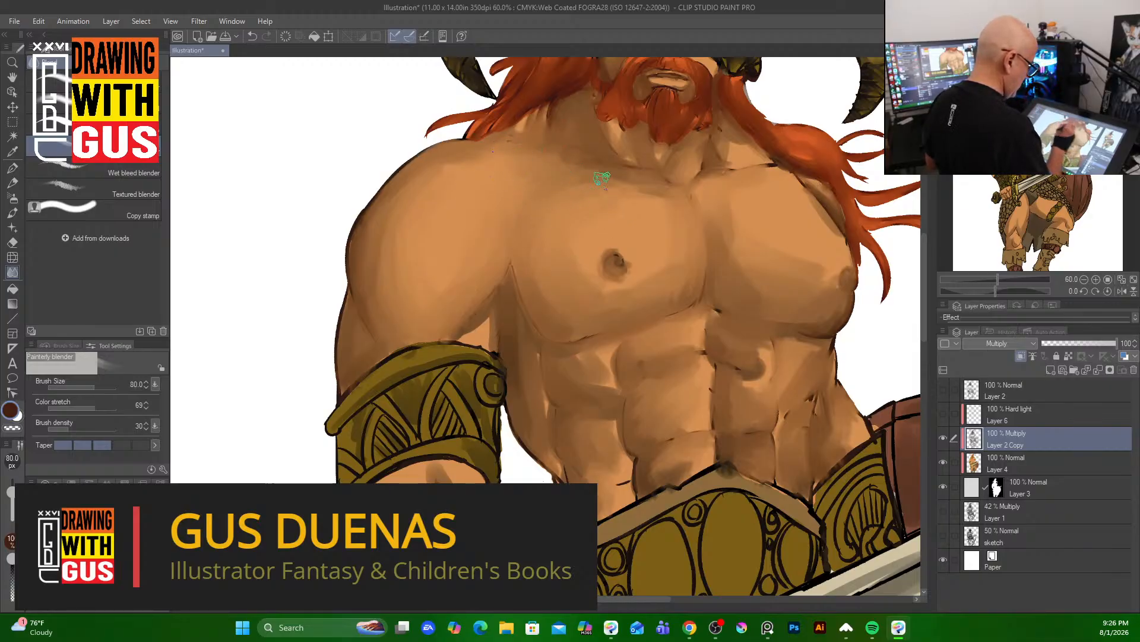
{"action": "left_click_drag", "start_coordinate": [687, 398], "coordinate": [554, 113]}
{"action": "mouse_move", "coordinate": [632, 237]}
{"action": "left_mouse_down"}
{"action": "mouse_move", "coordinate": [545, 416]}
{"action": "mouse_move", "coordinate": [544, 481]}
{"action": "mouse_move", "coordinate": [575, 463]}
{"action": "mouse_move", "coordinate": [568, 498]}
{"action": "left_mouse_up"}
{"action": "left_click", "coordinate": [635, 258]}
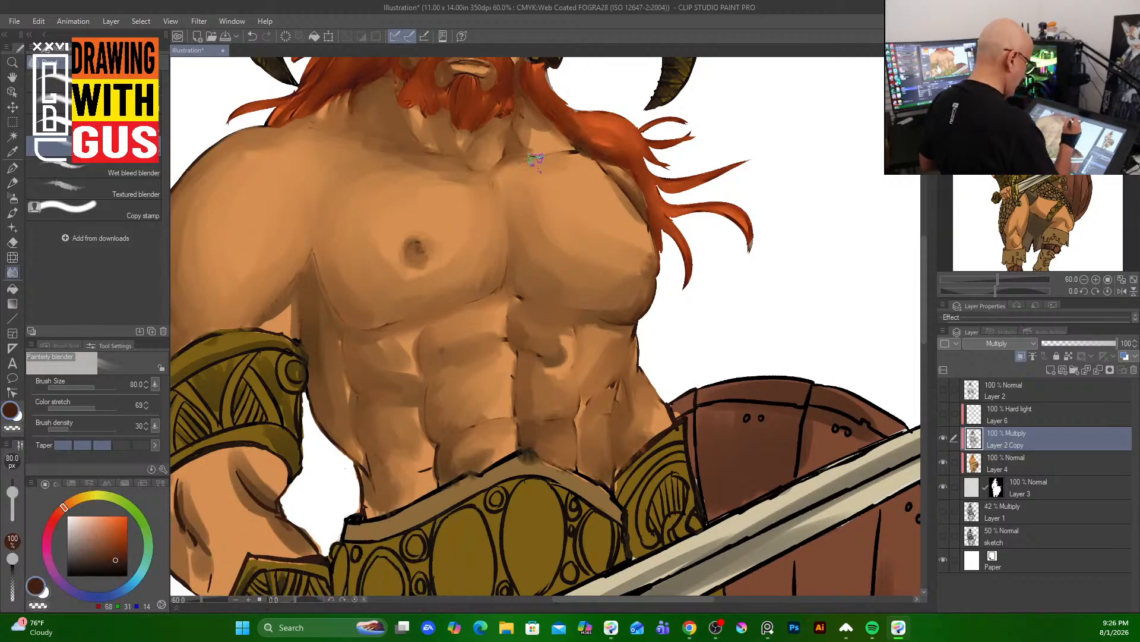
- Soften the engravings on the helmet's cheek guard, brow and dome with the brush at size 30
{"action": "mouse_move", "coordinate": [538, 201]}
{"action": "left_mouse_down"}
{"action": "mouse_move", "coordinate": [585, 274]}
{"action": "mouse_move", "coordinate": [574, 291]}
{"action": "mouse_move", "coordinate": [585, 446]}
{"action": "left_mouse_up"}
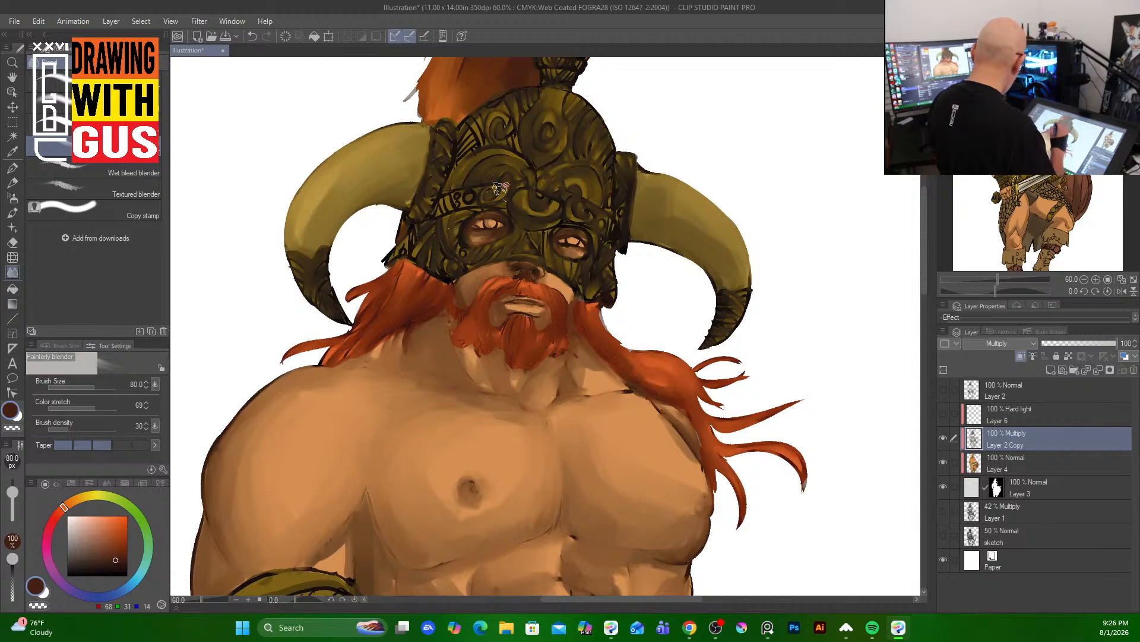
{"action": "key", "text": "["}
{"action": "key", "text": "["}
{"action": "key", "text": "["}
{"action": "key", "text": "["}
{"action": "key", "text": "["}
{"action": "key", "text": "["}
{"action": "key", "text": "["}
{"action": "key", "text": "["}
{"action": "key", "text": "["}
{"action": "key", "text": "["}
{"action": "key", "text": "["}
{"action": "key", "text": "["}
{"action": "key", "text": "["}
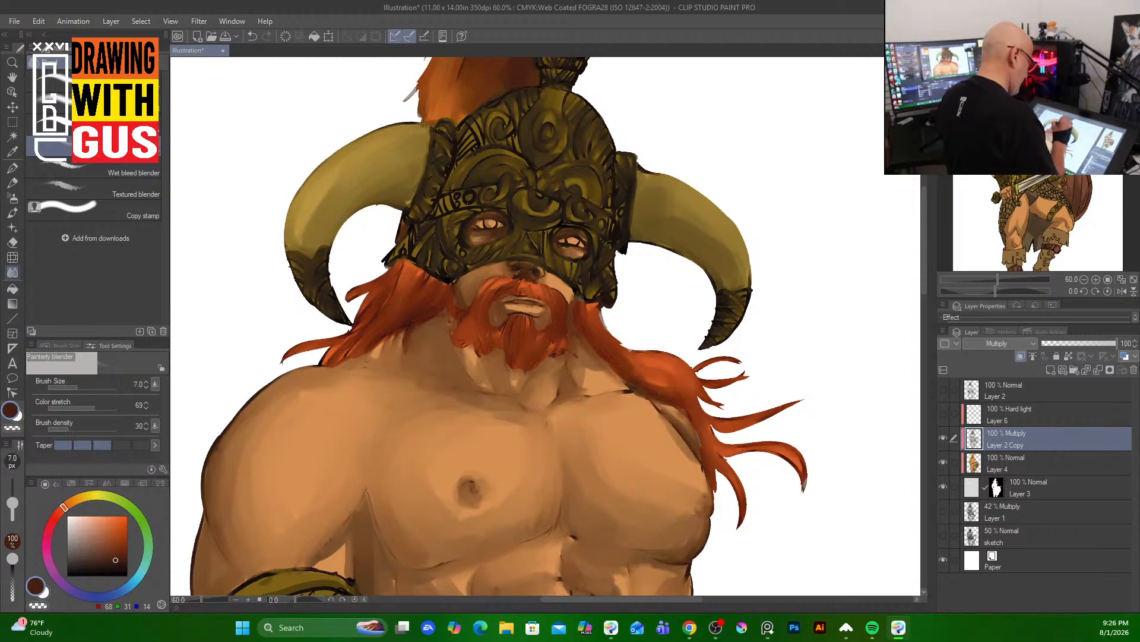
{"action": "key", "text": "]"}
{"action": "key", "text": "]"}
{"action": "key", "text": "]"}
{"action": "key", "text": "]"}
{"action": "key", "text": "]"}
{"action": "key", "text": "]"}
{"action": "key", "text": "]"}
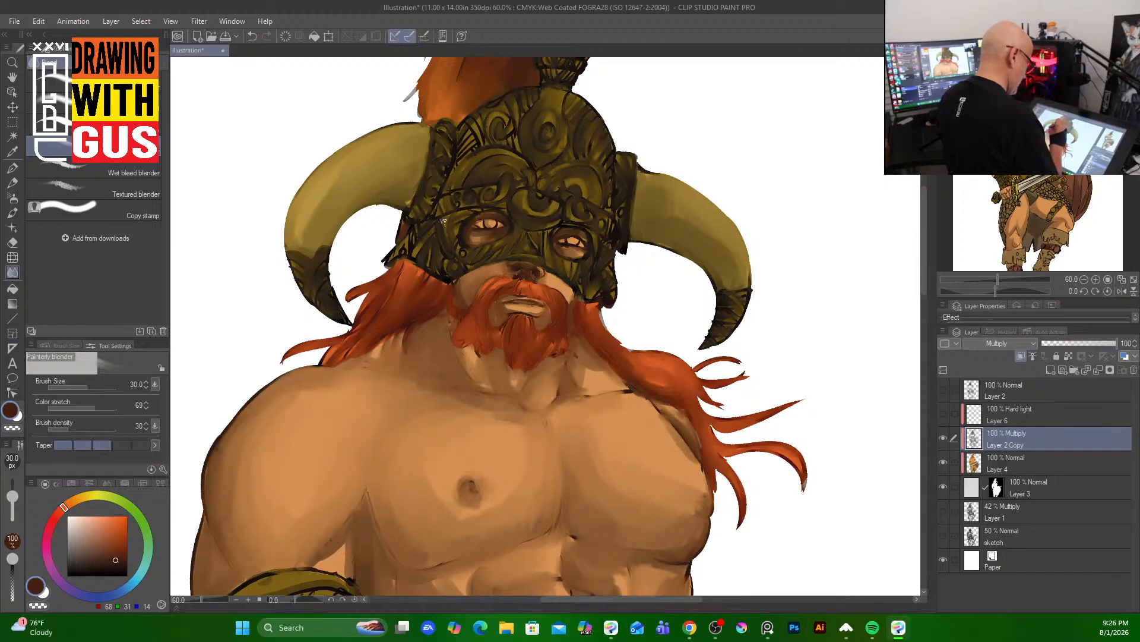
{"action": "left_click_drag", "start_coordinate": [430, 232], "coordinate": [384, 264]}
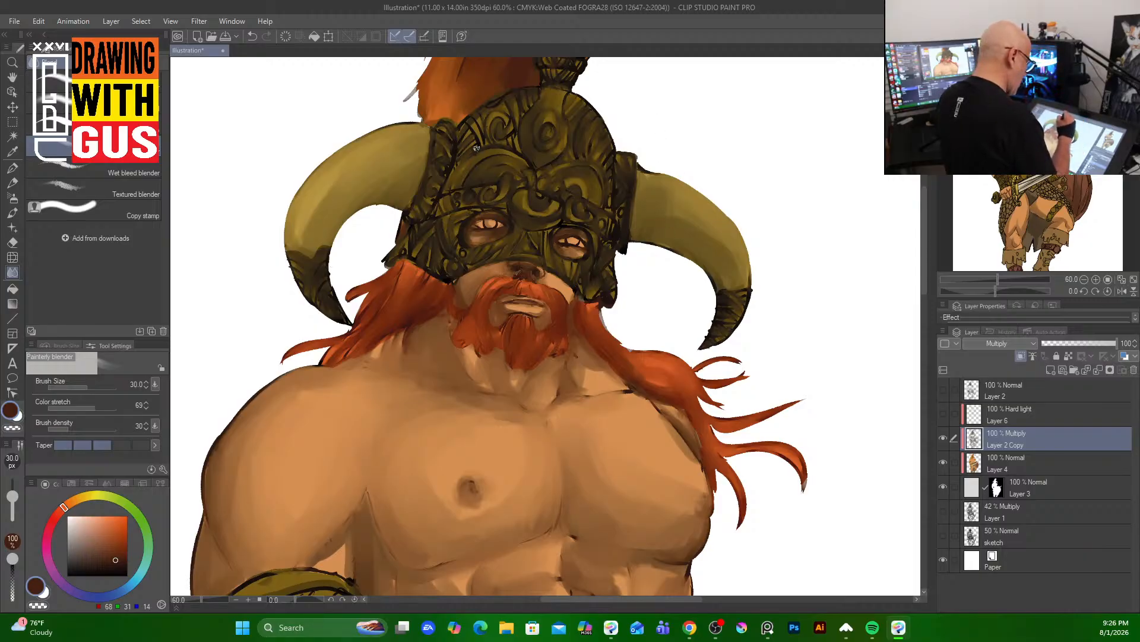
{"action": "left_click_drag", "start_coordinate": [465, 122], "coordinate": [480, 135]}
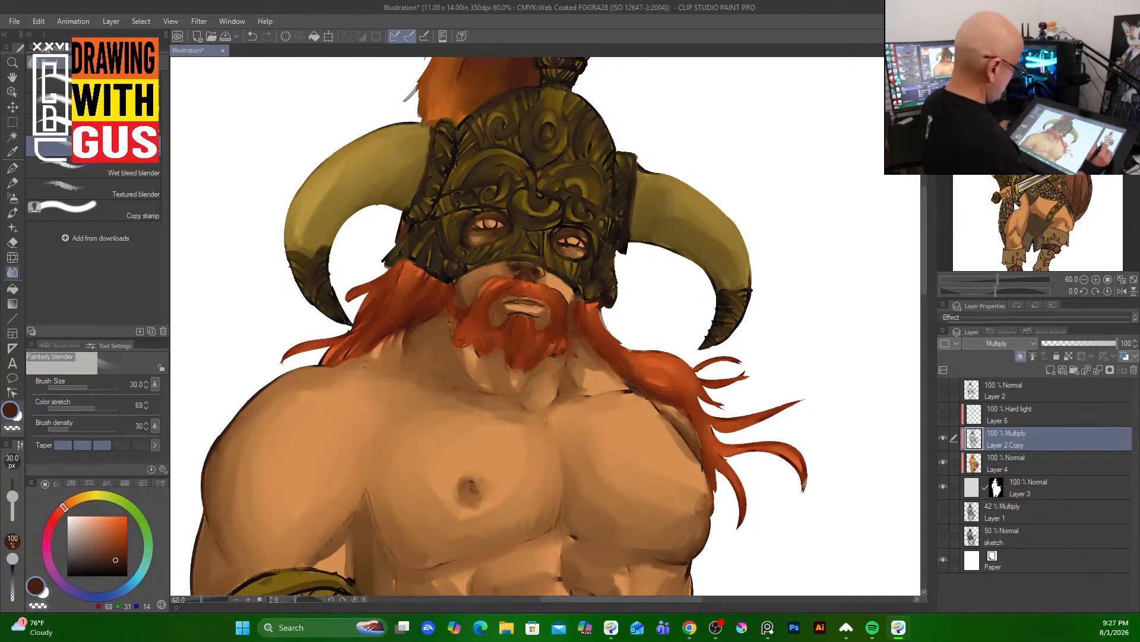
- Blend the remaining short contour lines on the lower abdomen just above the belt at brush size 30
{"action": "left_click_drag", "start_coordinate": [922, 279], "coordinate": [905, 364]}
{"action": "mouse_move", "coordinate": [573, 280]}
{"action": "left_mouse_down"}
{"action": "mouse_move", "coordinate": [426, 342]}
{"action": "mouse_move", "coordinate": [405, 340]}
{"action": "mouse_move", "coordinate": [440, 337]}
{"action": "mouse_move", "coordinate": [407, 337]}
{"action": "mouse_move", "coordinate": [416, 292]}
{"action": "mouse_move", "coordinate": [425, 328]}
{"action": "mouse_move", "coordinate": [441, 326]}
{"action": "left_mouse_up"}
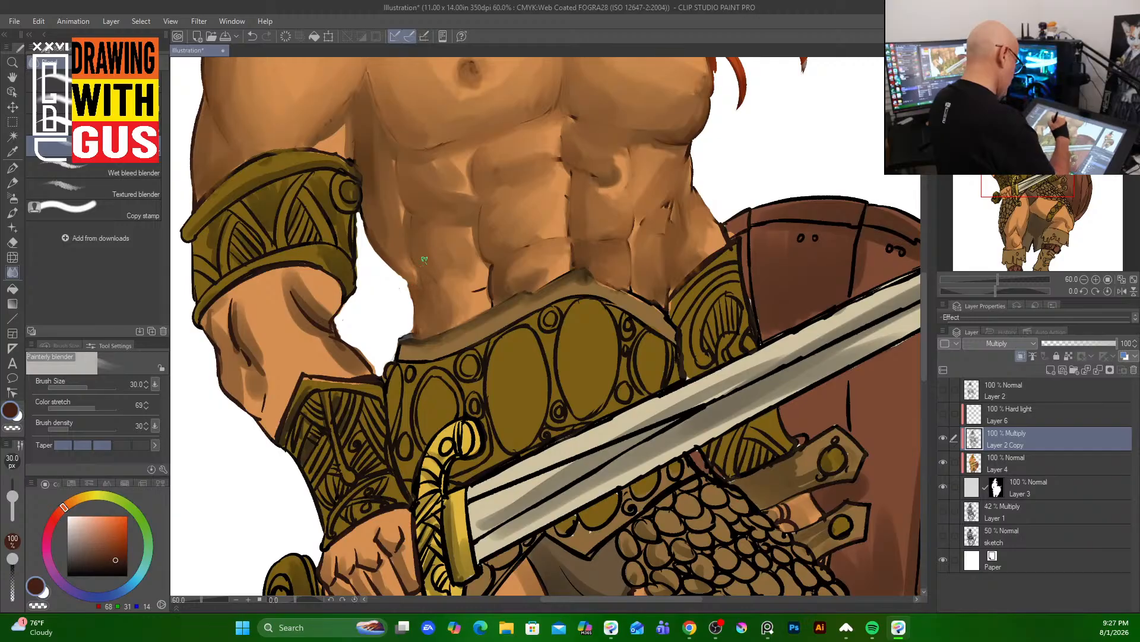
{"action": "mouse_move", "coordinate": [476, 291]}
{"action": "left_mouse_down"}
{"action": "mouse_move", "coordinate": [499, 257]}
{"action": "mouse_move", "coordinate": [485, 278]}
{"action": "left_mouse_up"}
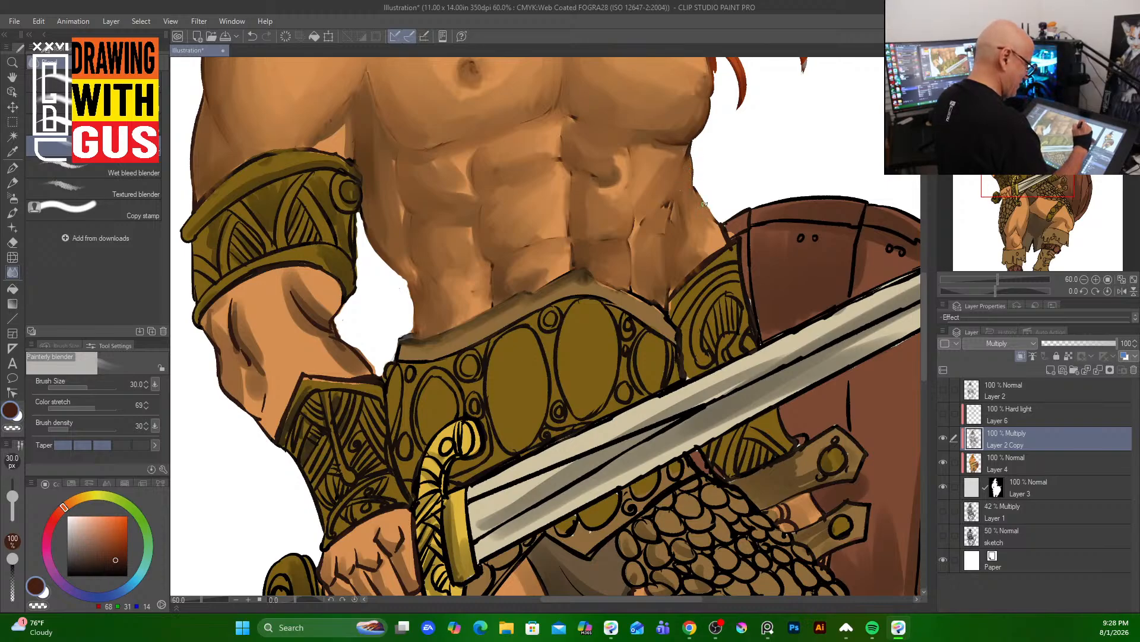
- Blend the edges and curved engravings of the armor piece between the belt and the shield at brush size 30
{"action": "left_click_drag", "start_coordinate": [731, 248], "coordinate": [673, 304]}
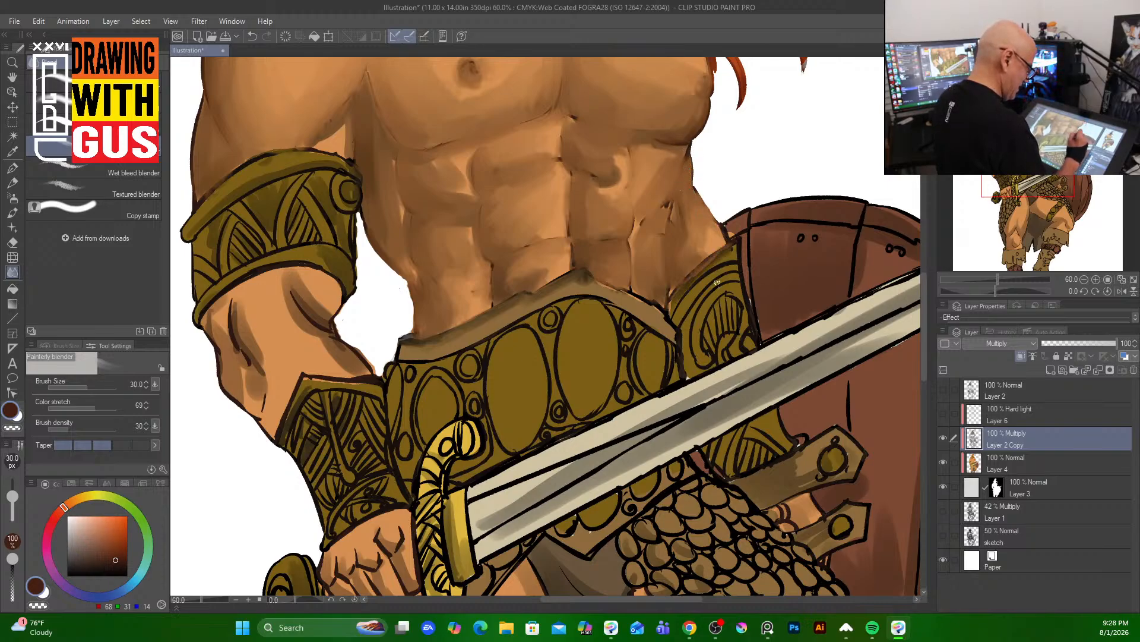
{"action": "mouse_move", "coordinate": [724, 271]}
{"action": "left_mouse_down"}
{"action": "mouse_move", "coordinate": [677, 315]}
{"action": "mouse_move", "coordinate": [700, 292]}
{"action": "mouse_move", "coordinate": [691, 371]}
{"action": "left_mouse_up"}
{"action": "mouse_move", "coordinate": [703, 317]}
{"action": "left_mouse_down"}
{"action": "mouse_move", "coordinate": [708, 360]}
{"action": "mouse_move", "coordinate": [717, 297]}
{"action": "mouse_move", "coordinate": [713, 348]}
{"action": "mouse_move", "coordinate": [718, 318]}
{"action": "left_mouse_up"}
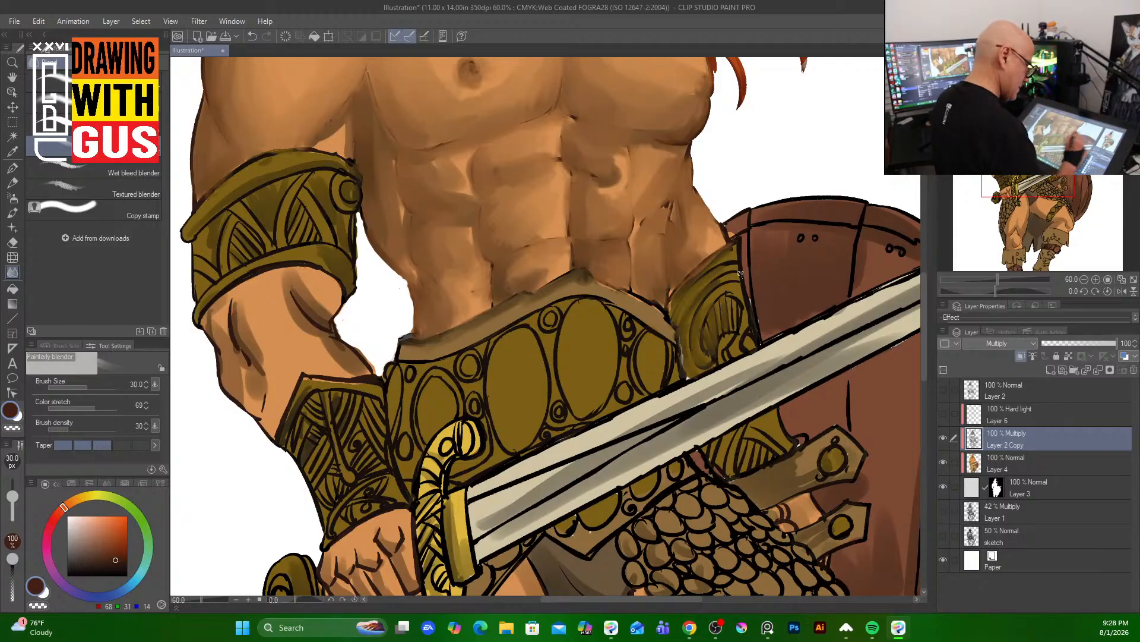
{"action": "mouse_move", "coordinate": [733, 334]}
{"action": "left_mouse_down"}
{"action": "mouse_move", "coordinate": [724, 348]}
{"action": "mouse_move", "coordinate": [737, 343]}
{"action": "left_mouse_up"}
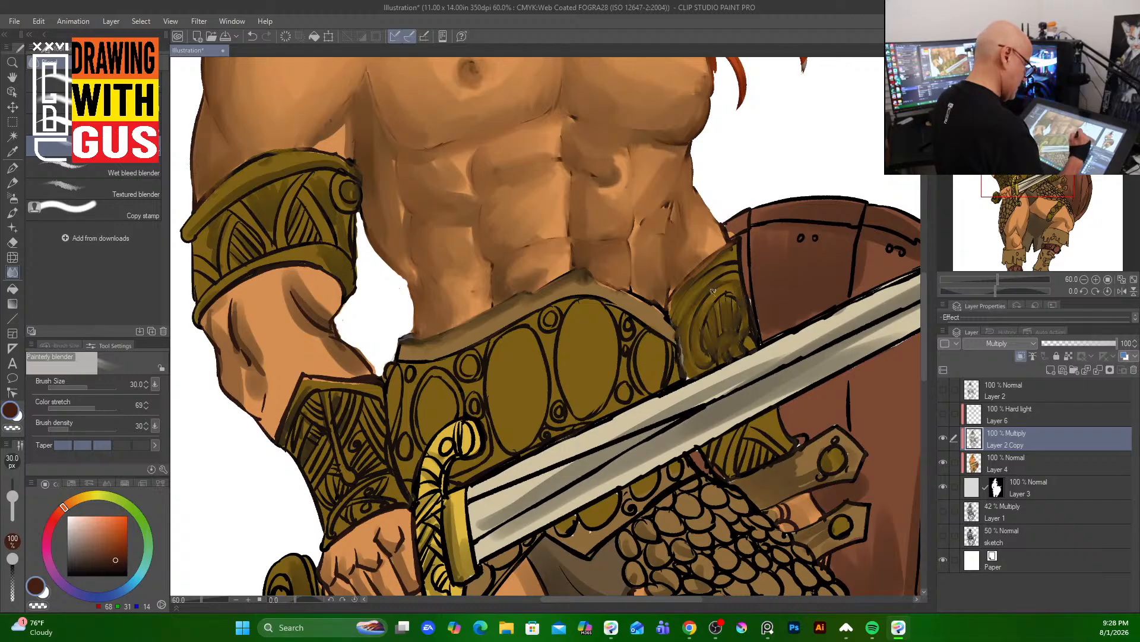
{"action": "mouse_move", "coordinate": [713, 291]}
{"action": "left_mouse_down"}
{"action": "mouse_move", "coordinate": [735, 276]}
{"action": "mouse_move", "coordinate": [737, 250]}
{"action": "mouse_move", "coordinate": [752, 318]}
{"action": "left_mouse_up"}
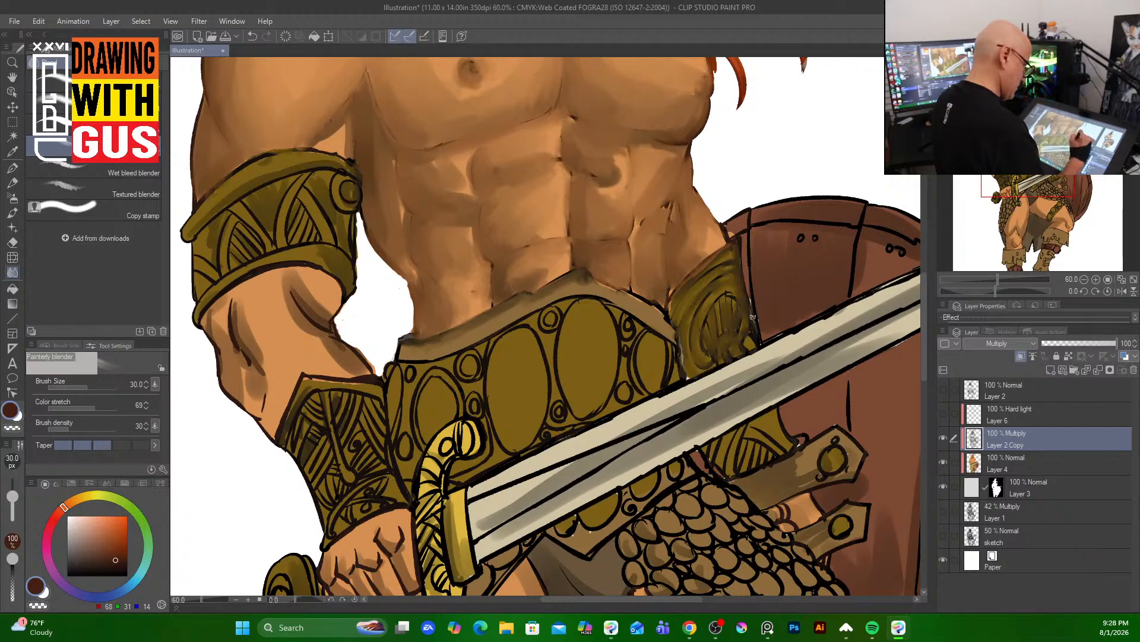
- Blend the belt's central oval ornaments, neighbouring studs and upper rim, enlarging the brush to size 50
{"action": "mouse_move", "coordinate": [652, 281]}
{"action": "left_mouse_down"}
{"action": "mouse_move", "coordinate": [660, 308]}
{"action": "mouse_move", "coordinate": [596, 296]}
{"action": "mouse_move", "coordinate": [578, 324]}
{"action": "mouse_move", "coordinate": [565, 347]}
{"action": "mouse_move", "coordinate": [580, 407]}
{"action": "mouse_move", "coordinate": [583, 308]}
{"action": "left_mouse_up"}
{"action": "key", "text": "bracketright"}
{"action": "key", "text": "bracketright"}
{"action": "key", "text": "bracketright"}
{"action": "key", "text": "bracketright"}
{"action": "key", "text": "bracketright"}
{"action": "key", "text": "bracketright"}
{"action": "key", "text": "bracketright"}
{"action": "key", "text": "bracketright"}
{"action": "key", "text": "bracketleft"}
{"action": "key", "text": "bracketleft"}
{"action": "key", "text": "bracketleft"}
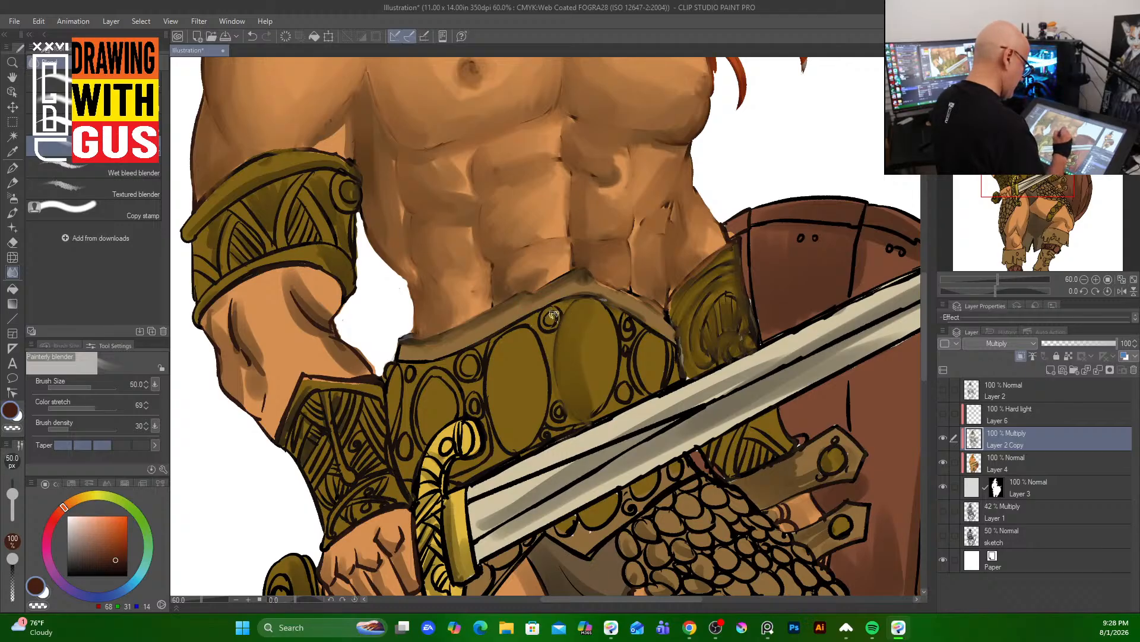
{"action": "mouse_move", "coordinate": [551, 314]}
{"action": "left_mouse_down"}
{"action": "mouse_move", "coordinate": [527, 327]}
{"action": "mouse_move", "coordinate": [544, 362]}
{"action": "mouse_move", "coordinate": [535, 340]}
{"action": "mouse_move", "coordinate": [524, 445]}
{"action": "left_mouse_up"}
{"action": "left_click_drag", "start_coordinate": [521, 328], "coordinate": [499, 439]}
{"action": "mouse_move", "coordinate": [484, 387]}
{"action": "left_mouse_down"}
{"action": "mouse_move", "coordinate": [473, 358]}
{"action": "mouse_move", "coordinate": [471, 376]}
{"action": "left_mouse_up"}
{"action": "left_click_drag", "start_coordinate": [411, 356], "coordinate": [538, 307]}
- Blend the belt's outer edge and small studs beside the sword hilt with the brush at size 60
{"action": "key", "text": "bracketleft"}
{"action": "key", "text": "bracketleft"}
{"action": "key", "text": "bracketleft"}
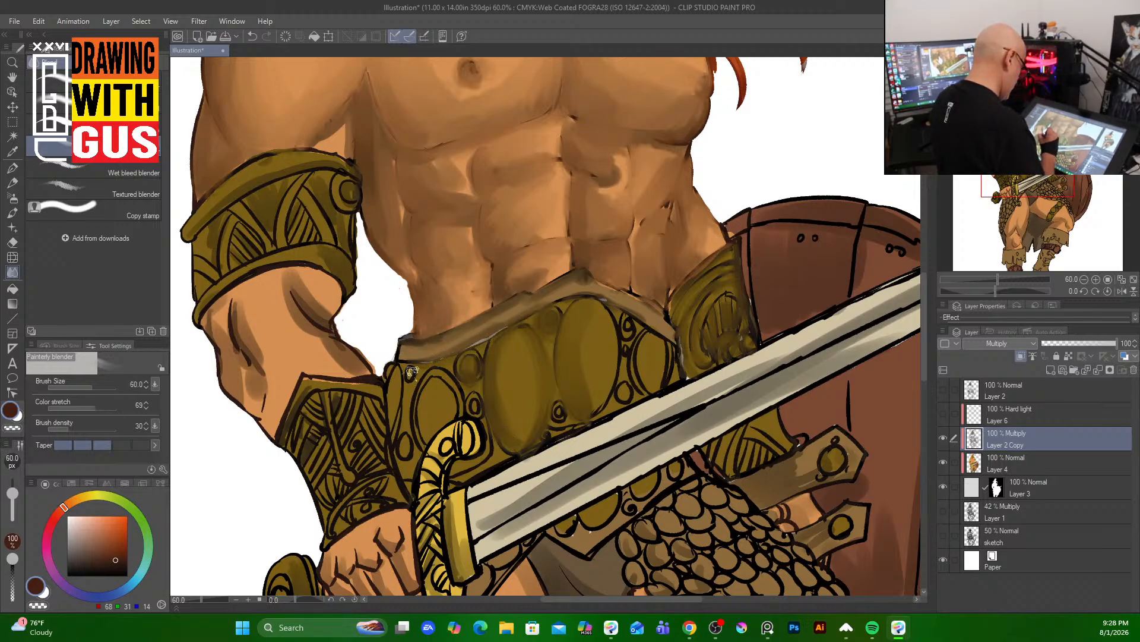
{"action": "mouse_move", "coordinate": [411, 372]}
{"action": "left_mouse_down"}
{"action": "mouse_move", "coordinate": [391, 430]}
{"action": "mouse_move", "coordinate": [398, 368]}
{"action": "mouse_move", "coordinate": [388, 380]}
{"action": "mouse_move", "coordinate": [407, 408]}
{"action": "mouse_move", "coordinate": [410, 463]}
{"action": "left_mouse_up"}
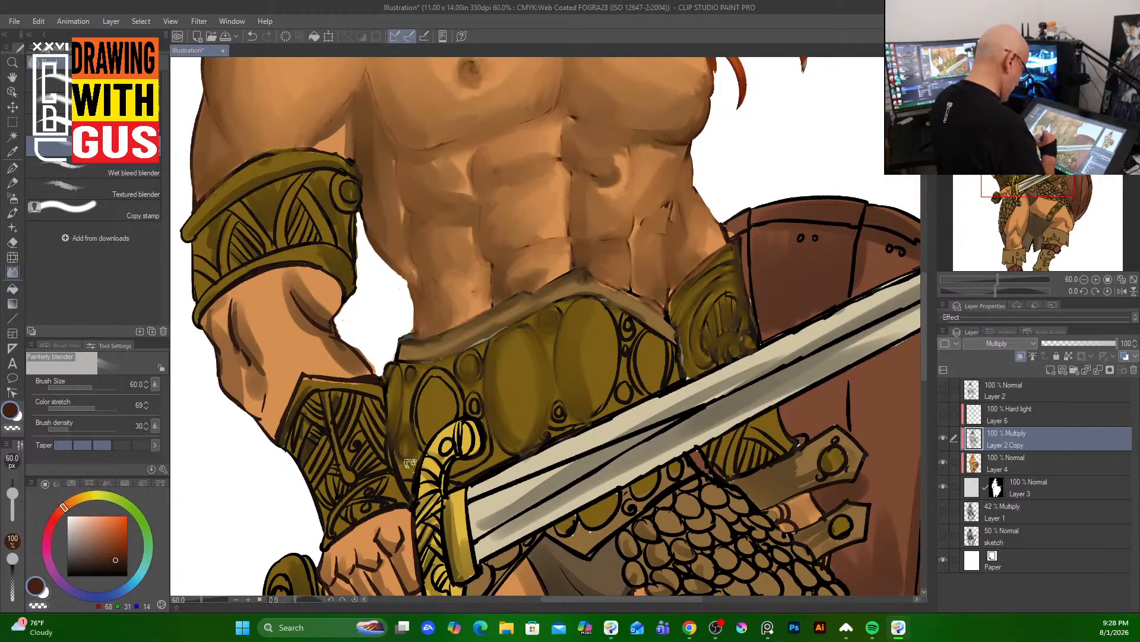
- Blend the belt oval beside the hilt and the sword blade's edges and central lines at brush size 60
{"action": "mouse_move", "coordinate": [420, 409]}
{"action": "left_mouse_down"}
{"action": "mouse_move", "coordinate": [439, 384]}
{"action": "mouse_move", "coordinate": [449, 392]}
{"action": "mouse_move", "coordinate": [426, 428]}
{"action": "mouse_move", "coordinate": [431, 366]}
{"action": "mouse_move", "coordinate": [405, 417]}
{"action": "mouse_move", "coordinate": [440, 361]}
{"action": "mouse_move", "coordinate": [423, 450]}
{"action": "mouse_move", "coordinate": [467, 388]}
{"action": "mouse_move", "coordinate": [459, 423]}
{"action": "mouse_move", "coordinate": [455, 414]}
{"action": "mouse_move", "coordinate": [478, 401]}
{"action": "mouse_move", "coordinate": [502, 410]}
{"action": "mouse_move", "coordinate": [493, 437]}
{"action": "mouse_move", "coordinate": [455, 471]}
{"action": "mouse_move", "coordinate": [481, 421]}
{"action": "mouse_move", "coordinate": [465, 482]}
{"action": "mouse_move", "coordinate": [704, 363]}
{"action": "mouse_move", "coordinate": [590, 432]}
{"action": "mouse_move", "coordinate": [721, 370]}
{"action": "mouse_move", "coordinate": [687, 407]}
{"action": "mouse_move", "coordinate": [882, 325]}
{"action": "mouse_move", "coordinate": [695, 413]}
{"action": "mouse_move", "coordinate": [769, 383]}
{"action": "mouse_move", "coordinate": [603, 466]}
{"action": "mouse_move", "coordinate": [494, 539]}
{"action": "mouse_move", "coordinate": [854, 365]}
{"action": "mouse_move", "coordinate": [827, 368]}
{"action": "mouse_move", "coordinate": [566, 506]}
{"action": "mouse_move", "coordinate": [890, 335]}
{"action": "mouse_move", "coordinate": [584, 493]}
{"action": "mouse_move", "coordinate": [809, 345]}
{"action": "mouse_move", "coordinate": [613, 439]}
{"action": "mouse_move", "coordinate": [757, 366]}
{"action": "mouse_move", "coordinate": [580, 435]}
{"action": "mouse_move", "coordinate": [664, 411]}
{"action": "mouse_move", "coordinate": [555, 449]}
{"action": "mouse_move", "coordinate": [658, 421]}
{"action": "mouse_move", "coordinate": [553, 471]}
{"action": "mouse_move", "coordinate": [613, 452]}
{"action": "mouse_move", "coordinate": [473, 501]}
{"action": "mouse_move", "coordinate": [477, 528]}
{"action": "mouse_move", "coordinate": [868, 338]}
{"action": "left_mouse_up"}
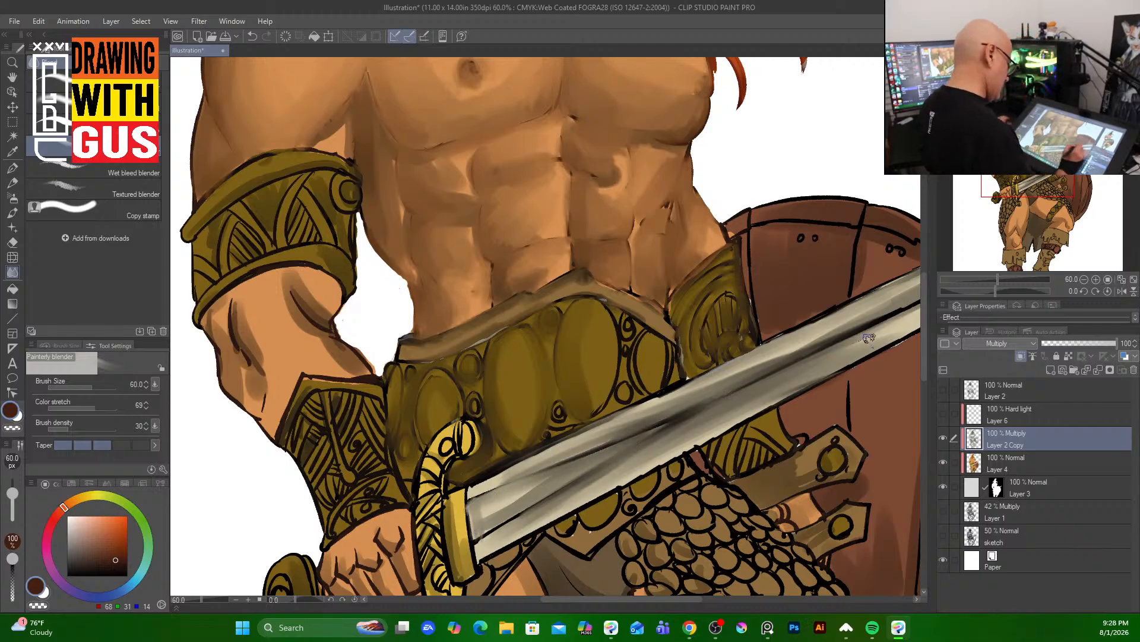
{"action": "mouse_move", "coordinate": [569, 511]}
{"action": "left_mouse_down"}
{"action": "mouse_move", "coordinate": [774, 395]}
{"action": "mouse_move", "coordinate": [489, 546]}
{"action": "mouse_move", "coordinate": [503, 538]}
{"action": "mouse_move", "coordinate": [475, 522]}
{"action": "left_mouse_up"}
{"action": "left_click_drag", "start_coordinate": [761, 430], "coordinate": [532, 508]}
{"action": "left_click_drag", "start_coordinate": [618, 446], "coordinate": [790, 347]}
{"action": "left_click_drag", "start_coordinate": [680, 410], "coordinate": [862, 312]}
{"action": "mouse_move", "coordinate": [787, 357]}
{"action": "left_mouse_down"}
{"action": "mouse_move", "coordinate": [899, 287]}
{"action": "mouse_move", "coordinate": [861, 299]}
{"action": "mouse_move", "coordinate": [902, 271]}
{"action": "mouse_move", "coordinate": [766, 316]}
{"action": "left_mouse_up"}
{"action": "left_click_drag", "start_coordinate": [871, 281], "coordinate": [636, 380]}
{"action": "left_click_drag", "start_coordinate": [779, 318], "coordinate": [686, 360]}
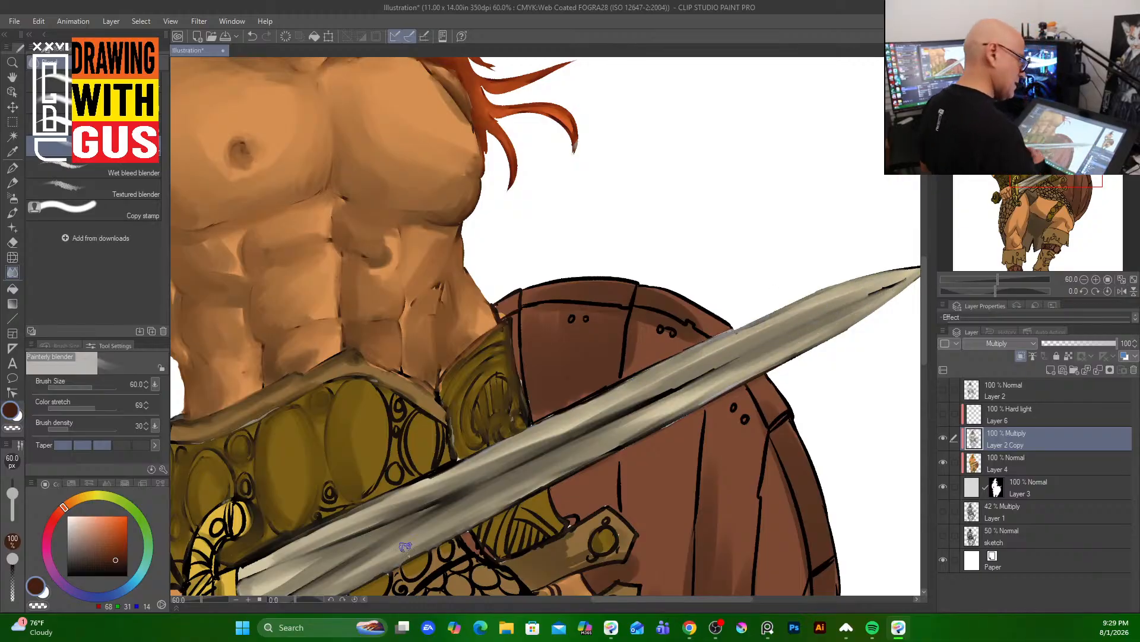
- Blend the upper-arm band's rims, engraved pattern and round stud with the brush at size 40
{"action": "left_click_drag", "start_coordinate": [440, 448], "coordinate": [749, 518]}
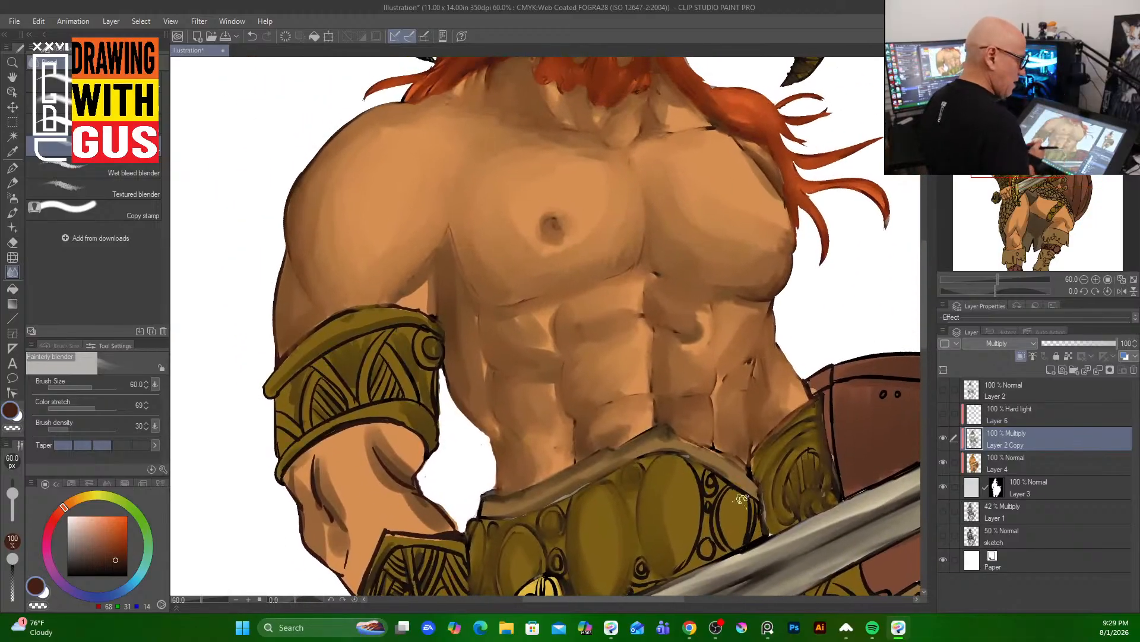
{"action": "key", "text": "bracketleft"}
{"action": "key", "text": "bracketleft"}
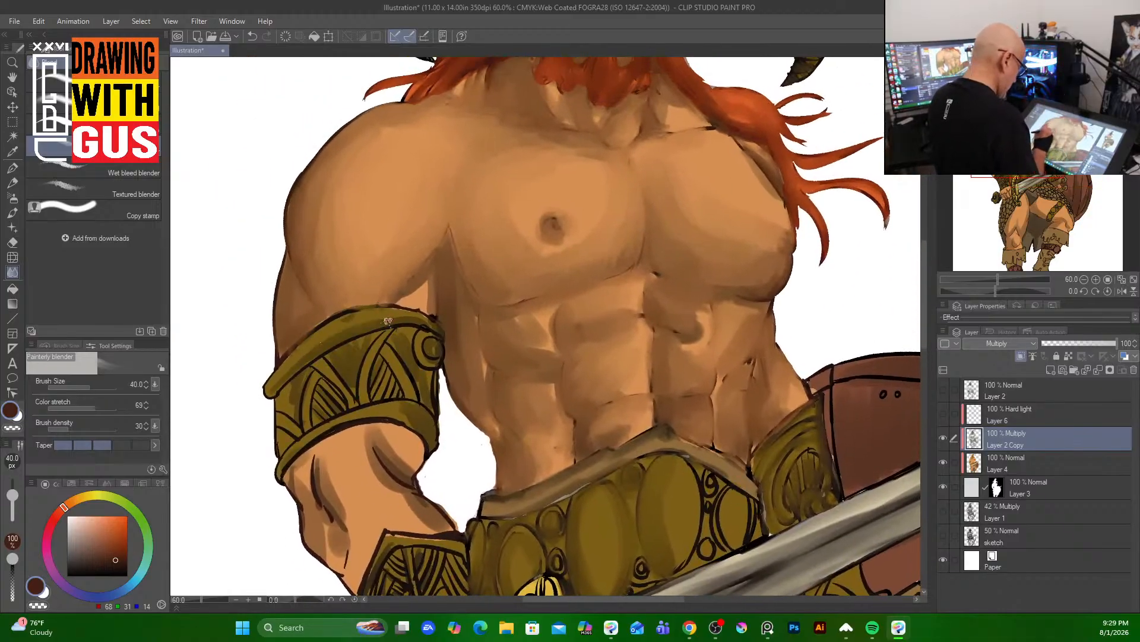
{"action": "mouse_move", "coordinate": [388, 321]}
{"action": "left_mouse_down"}
{"action": "mouse_move", "coordinate": [365, 318]}
{"action": "mouse_move", "coordinate": [404, 318]}
{"action": "mouse_move", "coordinate": [370, 307]}
{"action": "mouse_move", "coordinate": [275, 376]}
{"action": "mouse_move", "coordinate": [324, 353]}
{"action": "mouse_move", "coordinate": [295, 380]}
{"action": "mouse_move", "coordinate": [300, 420]}
{"action": "mouse_move", "coordinate": [277, 429]}
{"action": "left_mouse_up"}
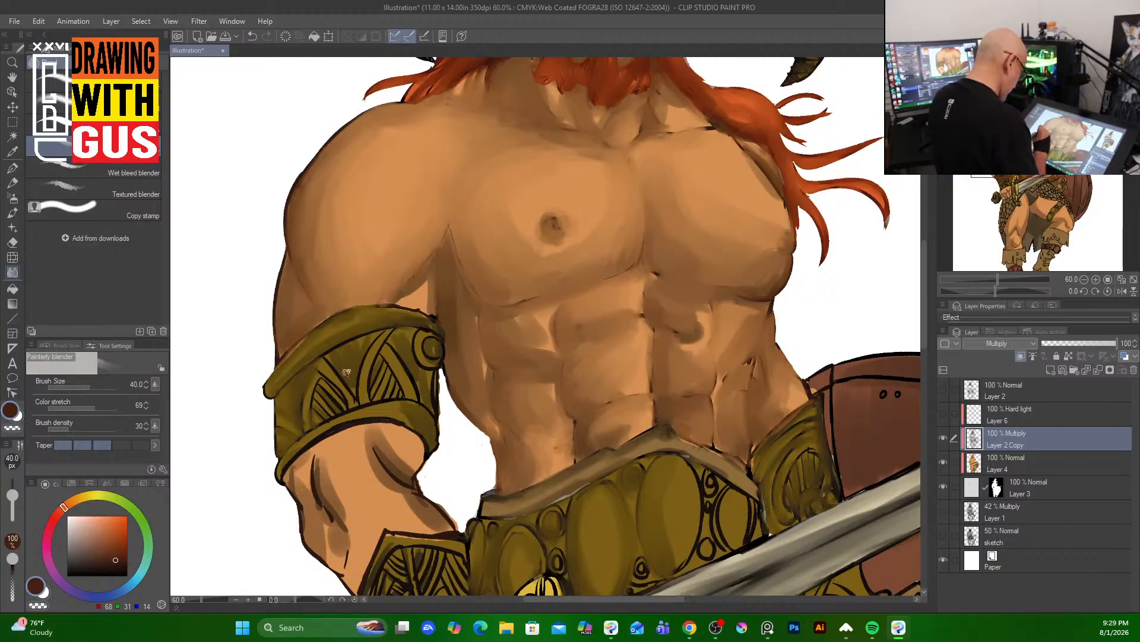
{"action": "mouse_move", "coordinate": [346, 372]}
{"action": "left_mouse_down"}
{"action": "mouse_move", "coordinate": [321, 386]}
{"action": "mouse_move", "coordinate": [317, 416]}
{"action": "mouse_move", "coordinate": [335, 382]}
{"action": "mouse_move", "coordinate": [313, 369]}
{"action": "mouse_move", "coordinate": [343, 379]}
{"action": "mouse_move", "coordinate": [329, 359]}
{"action": "mouse_move", "coordinate": [361, 385]}
{"action": "mouse_move", "coordinate": [377, 335]}
{"action": "mouse_move", "coordinate": [327, 357]}
{"action": "mouse_move", "coordinate": [388, 327]}
{"action": "mouse_move", "coordinate": [356, 392]}
{"action": "mouse_move", "coordinate": [384, 362]}
{"action": "mouse_move", "coordinate": [372, 390]}
{"action": "left_mouse_up"}
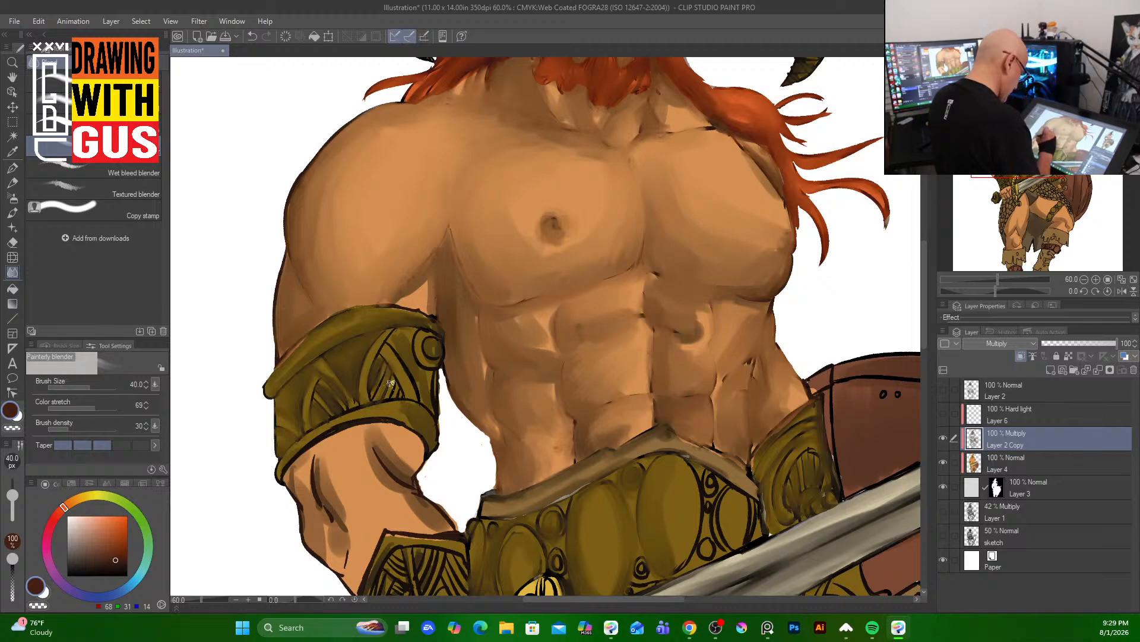
{"action": "mouse_move", "coordinate": [387, 363]}
{"action": "left_mouse_down"}
{"action": "mouse_move", "coordinate": [402, 385]}
{"action": "mouse_move", "coordinate": [396, 352]}
{"action": "mouse_move", "coordinate": [416, 377]}
{"action": "mouse_move", "coordinate": [393, 332]}
{"action": "mouse_move", "coordinate": [412, 330]}
{"action": "mouse_move", "coordinate": [406, 349]}
{"action": "mouse_move", "coordinate": [434, 382]}
{"action": "mouse_move", "coordinate": [432, 343]}
{"action": "mouse_move", "coordinate": [433, 406]}
{"action": "left_mouse_up"}
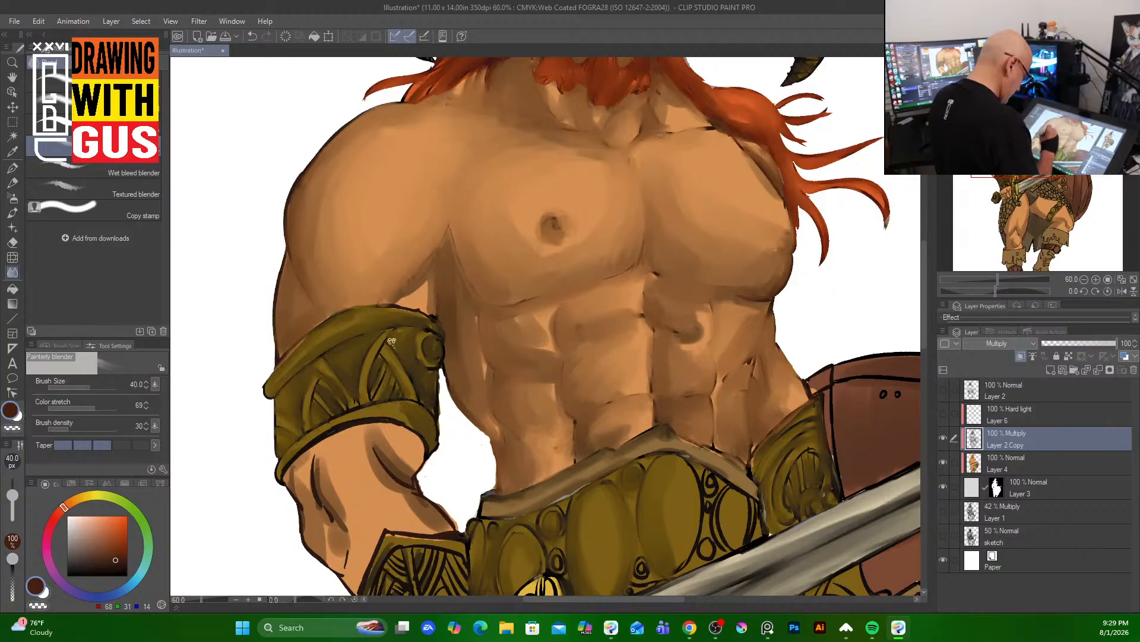
- Blend the muscle lines of the elbow and forearm and the adjoining edges of the armband at brush size 40
{"action": "mouse_move", "coordinate": [404, 475]}
{"action": "left_mouse_down"}
{"action": "mouse_move", "coordinate": [385, 459]}
{"action": "mouse_move", "coordinate": [409, 448]}
{"action": "mouse_move", "coordinate": [412, 465]}
{"action": "mouse_move", "coordinate": [421, 450]}
{"action": "mouse_move", "coordinate": [407, 482]}
{"action": "mouse_move", "coordinate": [383, 454]}
{"action": "mouse_move", "coordinate": [441, 528]}
{"action": "mouse_move", "coordinate": [415, 495]}
{"action": "mouse_move", "coordinate": [404, 519]}
{"action": "mouse_move", "coordinate": [368, 434]}
{"action": "mouse_move", "coordinate": [363, 457]}
{"action": "mouse_move", "coordinate": [396, 402]}
{"action": "mouse_move", "coordinate": [398, 355]}
{"action": "mouse_move", "coordinate": [409, 469]}
{"action": "left_mouse_up"}
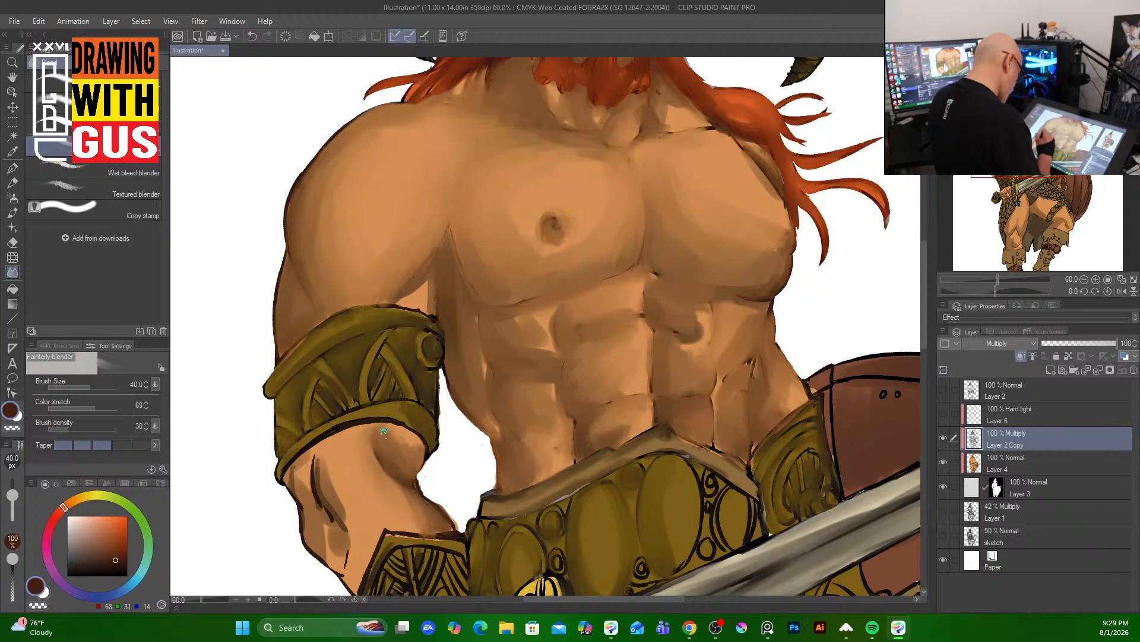
{"action": "mouse_move", "coordinate": [428, 277]}
{"action": "left_mouse_down"}
{"action": "mouse_move", "coordinate": [426, 304]}
{"action": "mouse_move", "coordinate": [424, 282]}
{"action": "mouse_move", "coordinate": [401, 301]}
{"action": "mouse_move", "coordinate": [431, 276]}
{"action": "mouse_move", "coordinate": [423, 307]}
{"action": "mouse_move", "coordinate": [388, 316]}
{"action": "left_mouse_up"}
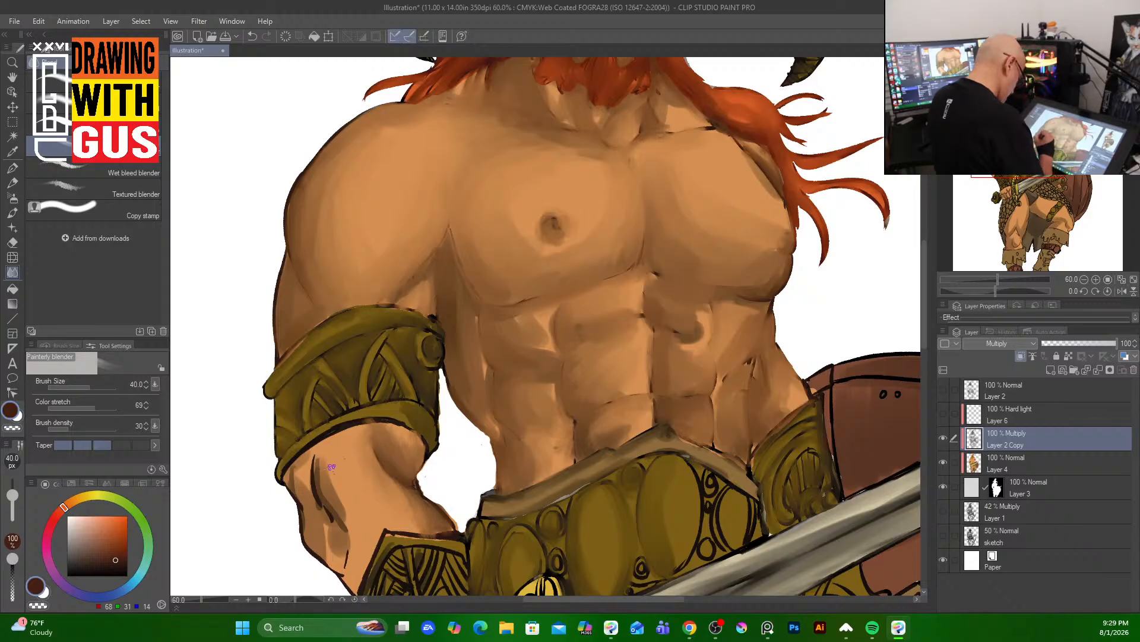
{"action": "mouse_move", "coordinate": [331, 467]}
{"action": "left_mouse_down"}
{"action": "mouse_move", "coordinate": [330, 499]}
{"action": "mouse_move", "coordinate": [345, 511]}
{"action": "mouse_move", "coordinate": [326, 501]}
{"action": "mouse_move", "coordinate": [319, 475]}
{"action": "mouse_move", "coordinate": [311, 525]}
{"action": "mouse_move", "coordinate": [324, 559]}
{"action": "mouse_move", "coordinate": [327, 537]}
{"action": "mouse_move", "coordinate": [349, 574]}
{"action": "mouse_move", "coordinate": [350, 528]}
{"action": "left_mouse_up"}
{"action": "mouse_move", "coordinate": [325, 487]}
{"action": "left_mouse_down"}
{"action": "mouse_move", "coordinate": [320, 456]}
{"action": "mouse_move", "coordinate": [303, 463]}
{"action": "mouse_move", "coordinate": [326, 438]}
{"action": "mouse_move", "coordinate": [386, 419]}
{"action": "mouse_move", "coordinate": [341, 444]}
{"action": "mouse_move", "coordinate": [373, 416]}
{"action": "left_mouse_up"}
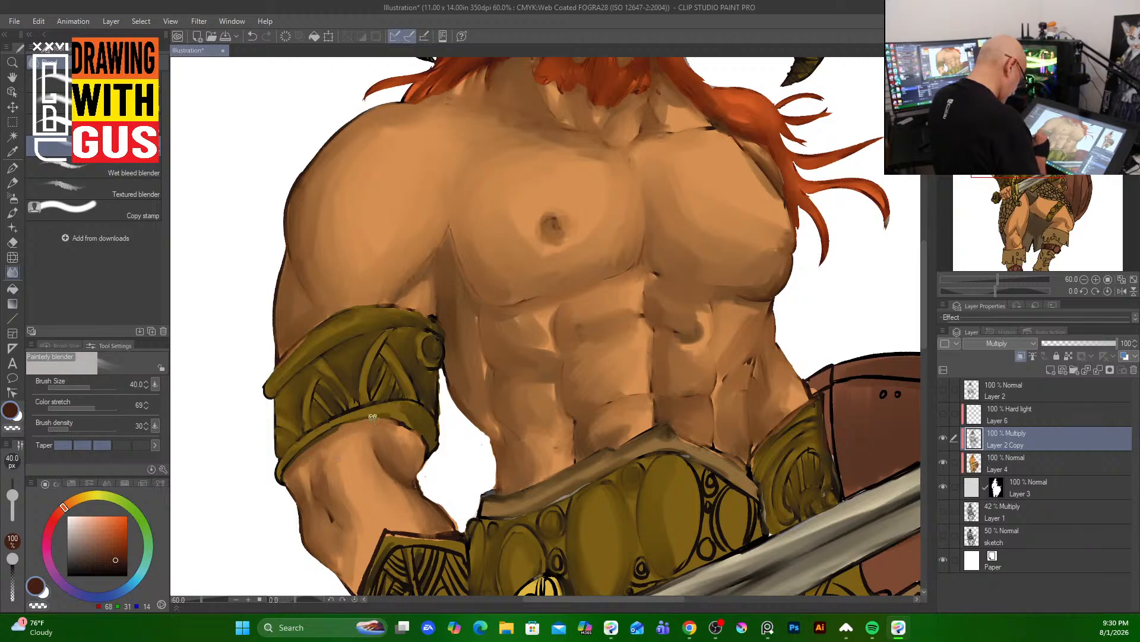
{"action": "left_click_drag", "start_coordinate": [305, 436], "coordinate": [408, 400]}
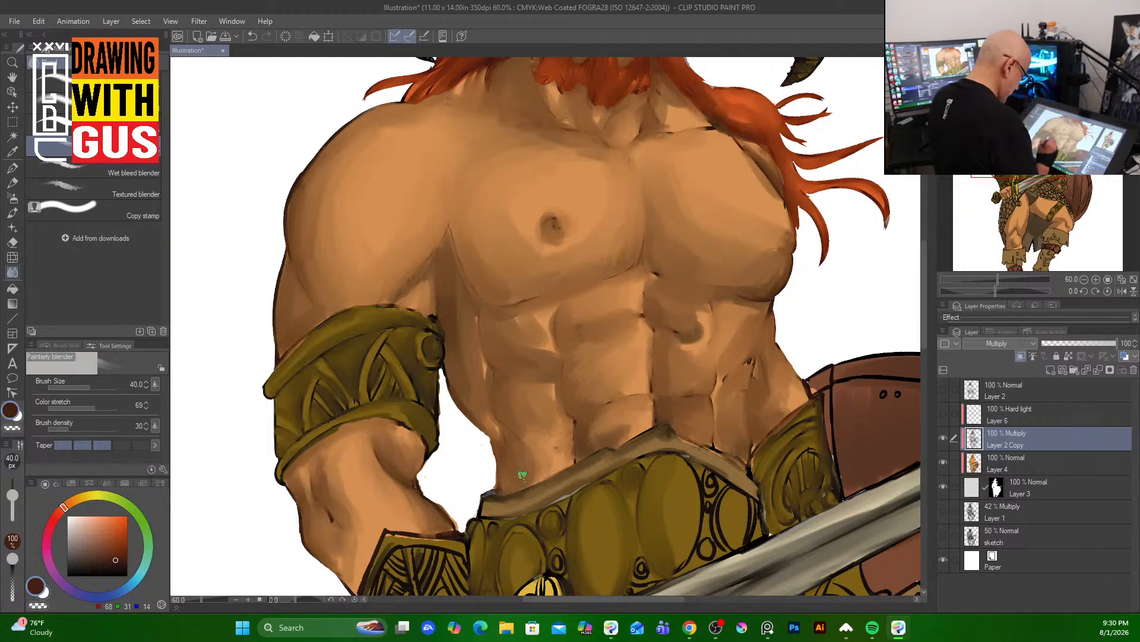
- Blend the knuckle and finger lines of the hand gripping the sword with the brush at size 40
{"action": "left_click_drag", "start_coordinate": [523, 474], "coordinate": [540, 238]}
{"action": "mouse_move", "coordinate": [414, 314]}
{"action": "left_mouse_down"}
{"action": "mouse_move", "coordinate": [383, 374]}
{"action": "mouse_move", "coordinate": [409, 313]}
{"action": "left_mouse_up"}
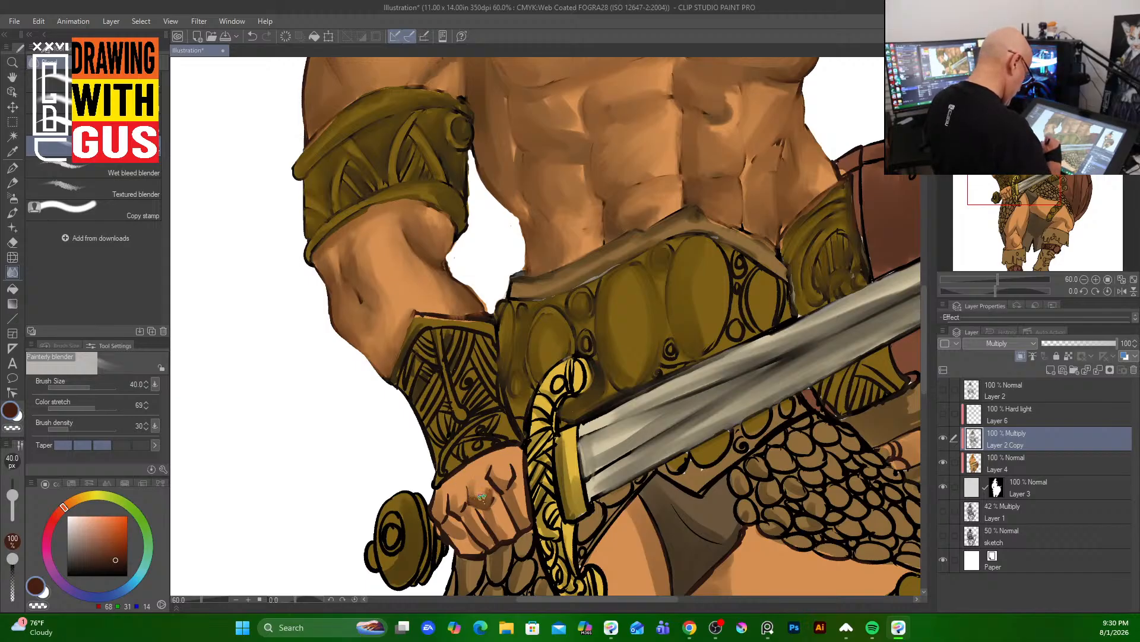
{"action": "left_click_drag", "start_coordinate": [482, 497], "coordinate": [501, 536]}
{"action": "left_click_drag", "start_coordinate": [495, 474], "coordinate": [525, 527]}
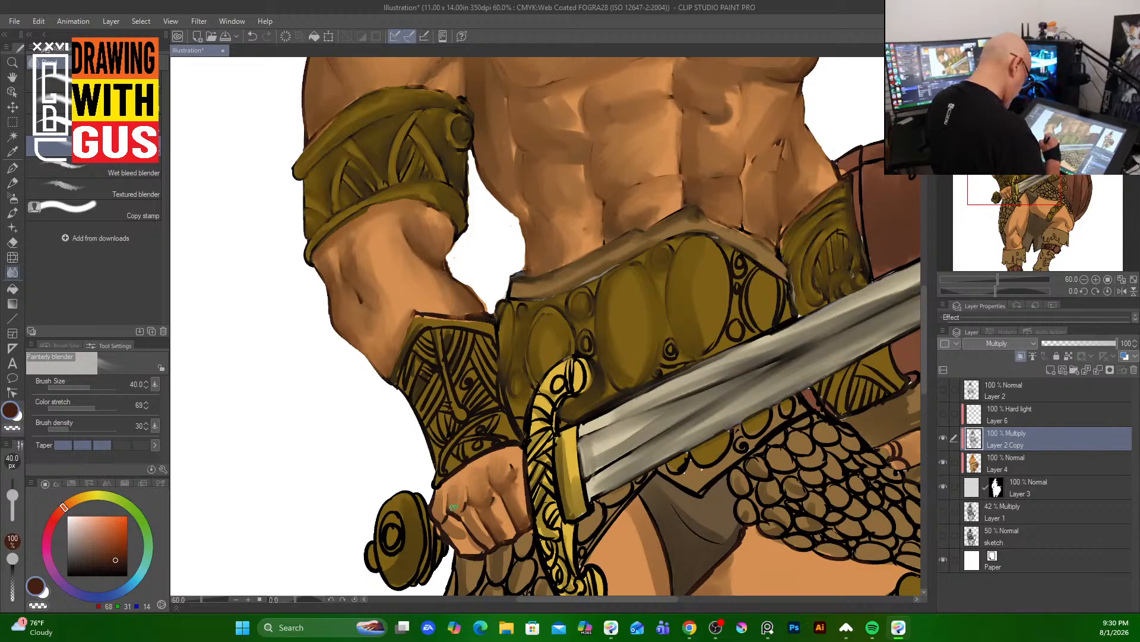
{"action": "left_click_drag", "start_coordinate": [467, 506], "coordinate": [488, 547]}
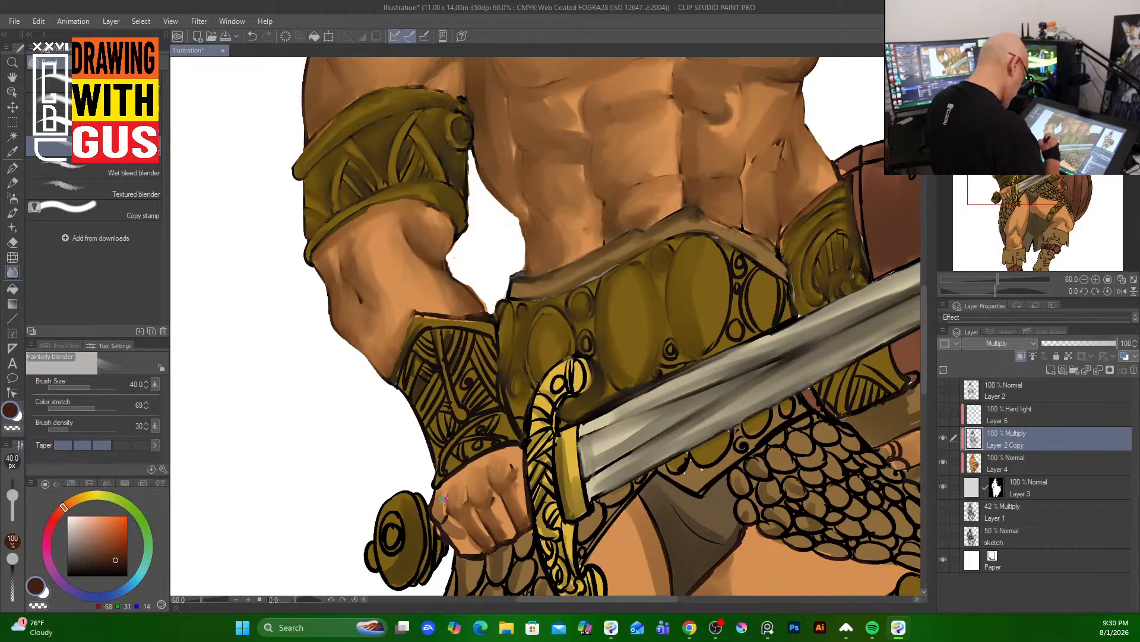
{"action": "mouse_move", "coordinate": [443, 499]}
{"action": "left_mouse_down"}
{"action": "mouse_move", "coordinate": [443, 516]}
{"action": "mouse_move", "coordinate": [433, 499]}
{"action": "mouse_move", "coordinate": [469, 552]}
{"action": "left_mouse_up"}
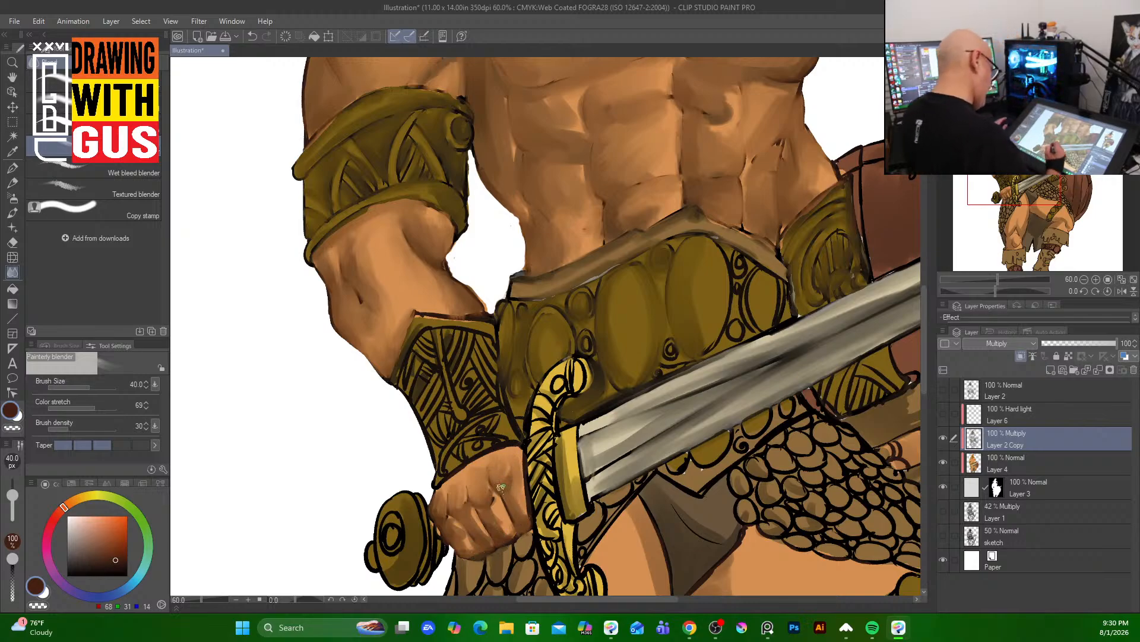
{"action": "mouse_move", "coordinate": [498, 490]}
{"action": "left_mouse_down"}
{"action": "mouse_move", "coordinate": [495, 500]}
{"action": "mouse_move", "coordinate": [506, 498]}
{"action": "left_mouse_up"}
{"action": "left_click_drag", "start_coordinate": [598, 489], "coordinate": [511, 478]}
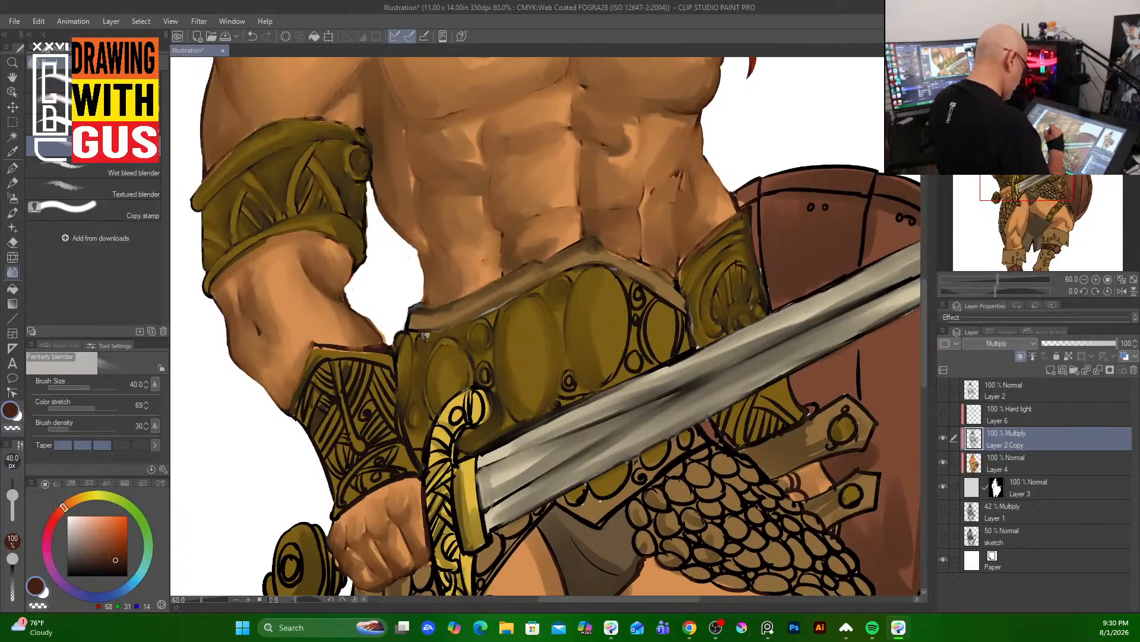
- Blend the belt's upper edge and its small round ornaments and ovals above the blade at brush size 40
{"action": "left_click_drag", "start_coordinate": [414, 318], "coordinate": [451, 323]}
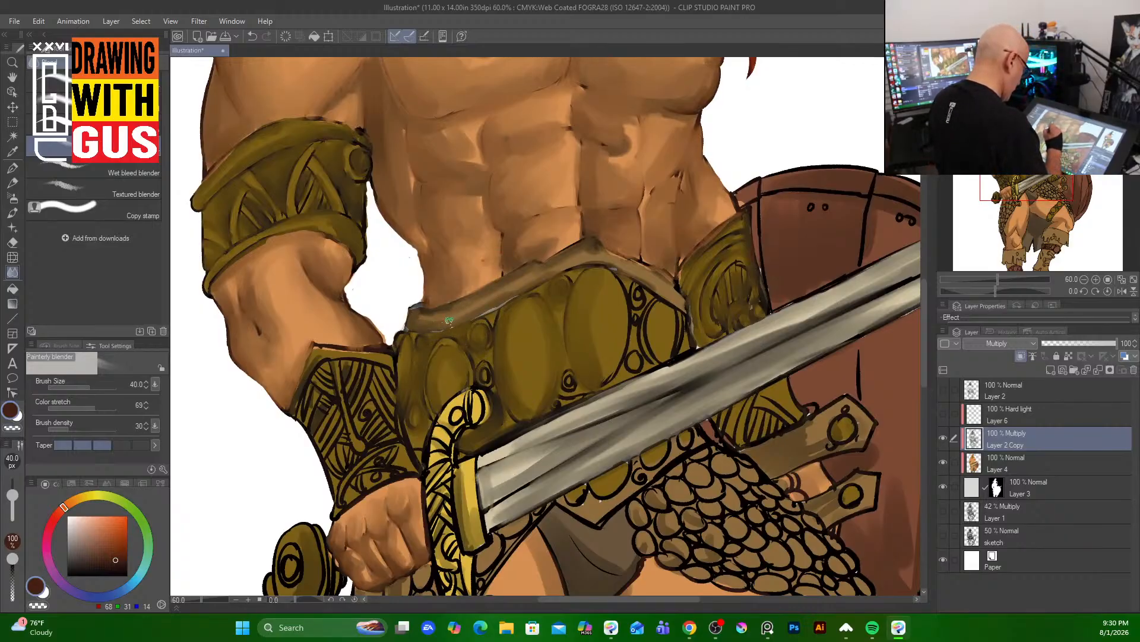
{"action": "mouse_move", "coordinate": [573, 261]}
{"action": "left_mouse_down"}
{"action": "mouse_move", "coordinate": [662, 277]}
{"action": "mouse_move", "coordinate": [624, 294]}
{"action": "mouse_move", "coordinate": [631, 355]}
{"action": "left_mouse_up"}
{"action": "mouse_move", "coordinate": [640, 371]}
{"action": "left_mouse_down"}
{"action": "mouse_move", "coordinate": [647, 317]}
{"action": "mouse_move", "coordinate": [670, 346]}
{"action": "mouse_move", "coordinate": [685, 319]}
{"action": "mouse_move", "coordinate": [689, 329]}
{"action": "mouse_move", "coordinate": [659, 362]}
{"action": "left_mouse_up"}
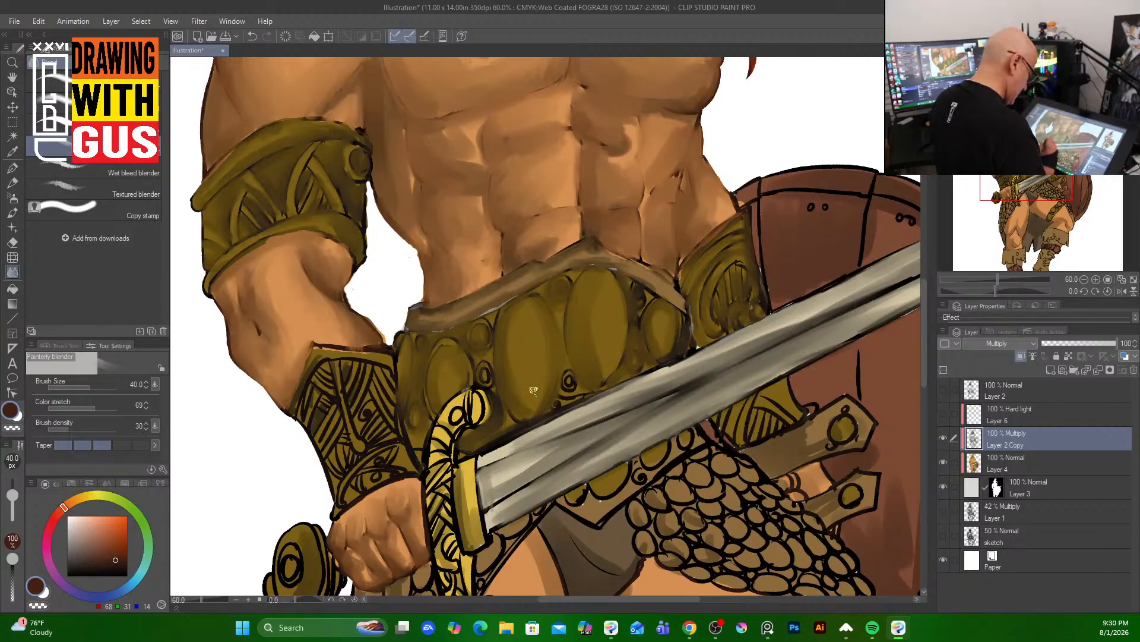
{"action": "left_click_drag", "start_coordinate": [575, 400], "coordinate": [561, 393]}
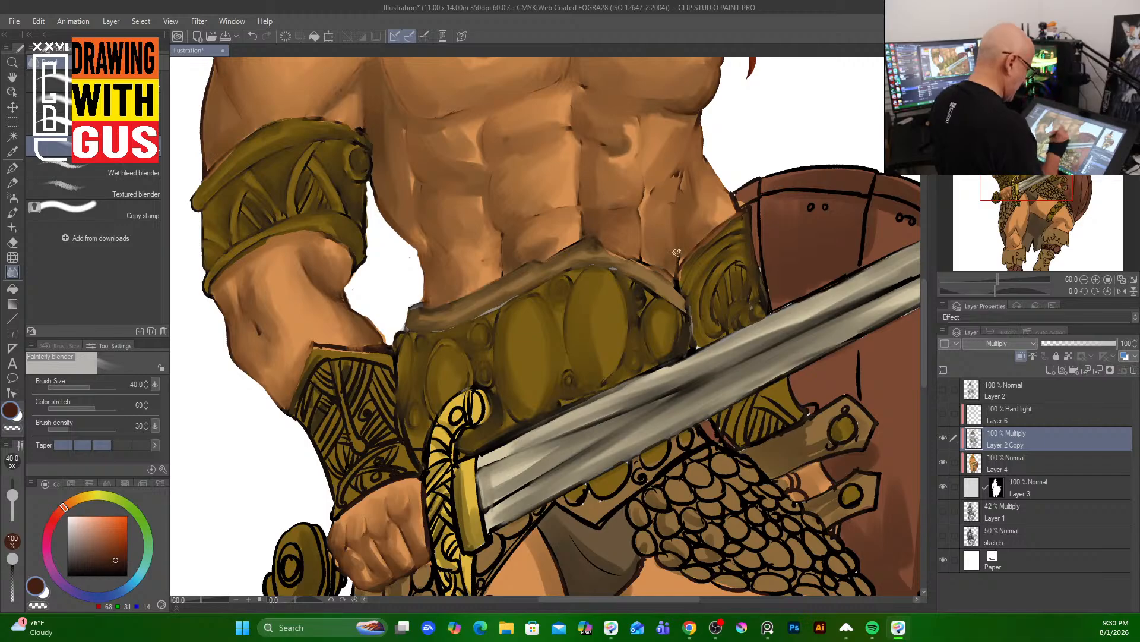
- Blend the dark loincloth and the shading of both thighs, raising the blender's brush size to 120
{"action": "left_click_drag", "start_coordinate": [681, 477], "coordinate": [692, 185]}
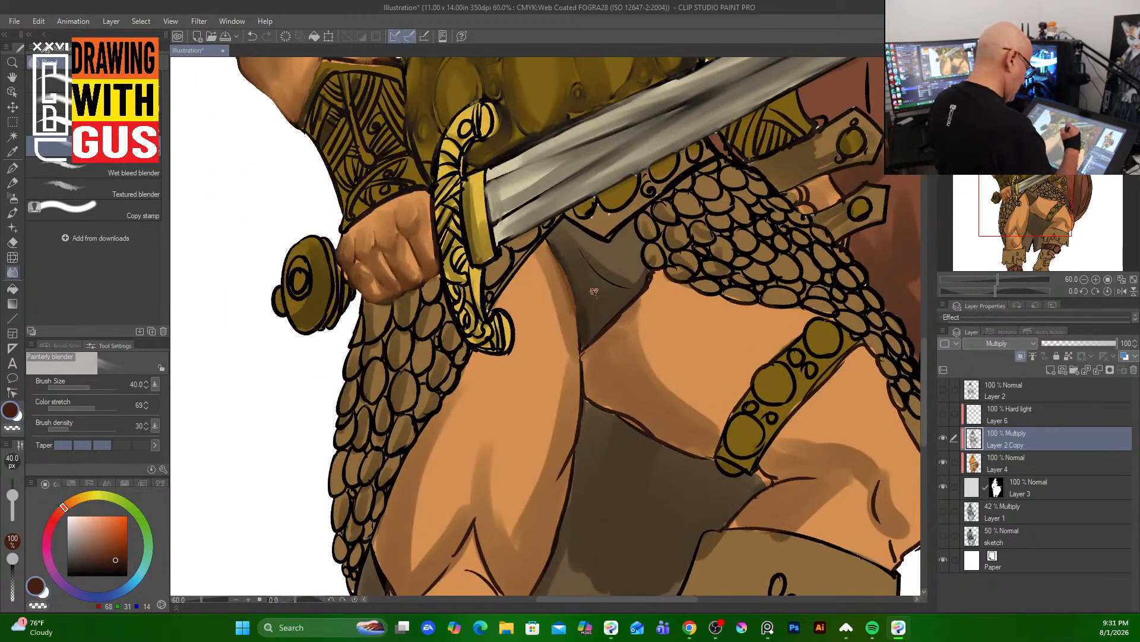
{"action": "mouse_move", "coordinate": [602, 276]}
{"action": "left_mouse_down"}
{"action": "mouse_move", "coordinate": [634, 279]}
{"action": "mouse_move", "coordinate": [628, 293]}
{"action": "mouse_move", "coordinate": [630, 264]}
{"action": "mouse_move", "coordinate": [610, 272]}
{"action": "mouse_move", "coordinate": [602, 255]}
{"action": "mouse_move", "coordinate": [635, 233]}
{"action": "mouse_move", "coordinate": [639, 287]}
{"action": "mouse_move", "coordinate": [585, 366]}
{"action": "mouse_move", "coordinate": [587, 347]}
{"action": "mouse_move", "coordinate": [588, 390]}
{"action": "mouse_move", "coordinate": [649, 298]}
{"action": "mouse_move", "coordinate": [622, 370]}
{"action": "mouse_move", "coordinate": [634, 398]}
{"action": "mouse_move", "coordinate": [655, 342]}
{"action": "mouse_move", "coordinate": [686, 383]}
{"action": "mouse_move", "coordinate": [704, 386]}
{"action": "mouse_move", "coordinate": [714, 418]}
{"action": "mouse_move", "coordinate": [739, 371]}
{"action": "mouse_move", "coordinate": [689, 386]}
{"action": "mouse_move", "coordinate": [678, 363]}
{"action": "mouse_move", "coordinate": [654, 364]}
{"action": "mouse_move", "coordinate": [666, 321]}
{"action": "mouse_move", "coordinate": [634, 324]}
{"action": "mouse_move", "coordinate": [597, 383]}
{"action": "mouse_move", "coordinate": [692, 444]}
{"action": "left_mouse_up"}
{"action": "key", "text": "]"}
{"action": "key", "text": "]"}
{"action": "key", "text": "]"}
{"action": "key", "text": "]"}
{"action": "key", "text": "]"}
{"action": "key", "text": "]"}
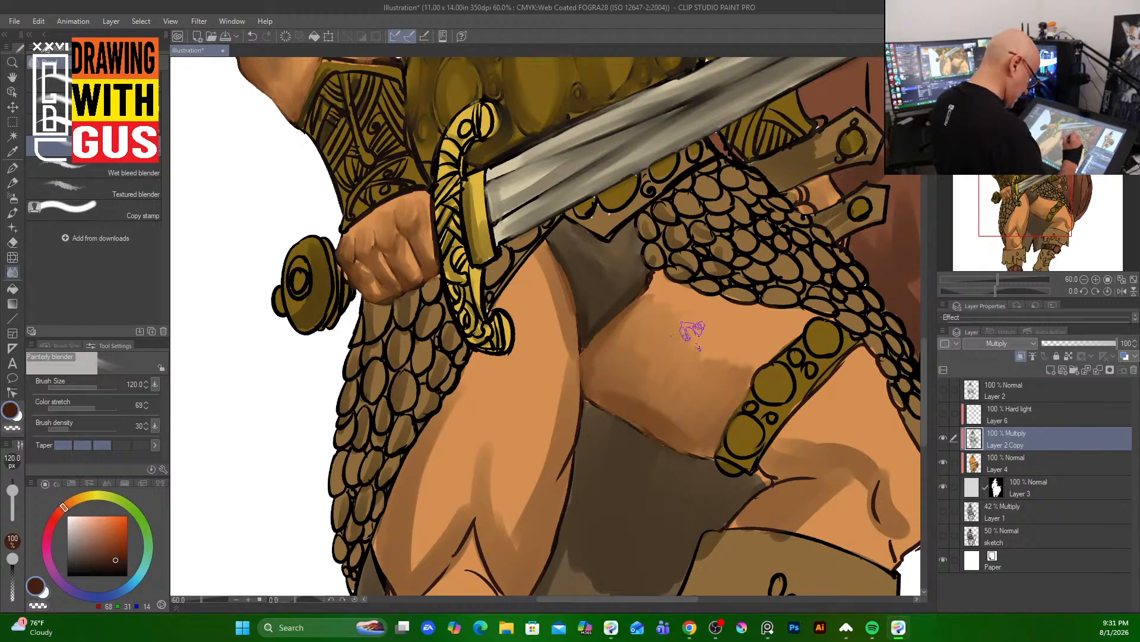
{"action": "mouse_move", "coordinate": [549, 428]}
{"action": "left_mouse_down"}
{"action": "mouse_move", "coordinate": [522, 509]}
{"action": "mouse_move", "coordinate": [453, 463]}
{"action": "mouse_move", "coordinate": [502, 466]}
{"action": "mouse_move", "coordinate": [502, 407]}
{"action": "mouse_move", "coordinate": [486, 489]}
{"action": "mouse_move", "coordinate": [481, 461]}
{"action": "mouse_move", "coordinate": [425, 504]}
{"action": "mouse_move", "coordinate": [461, 402]}
{"action": "left_mouse_up"}
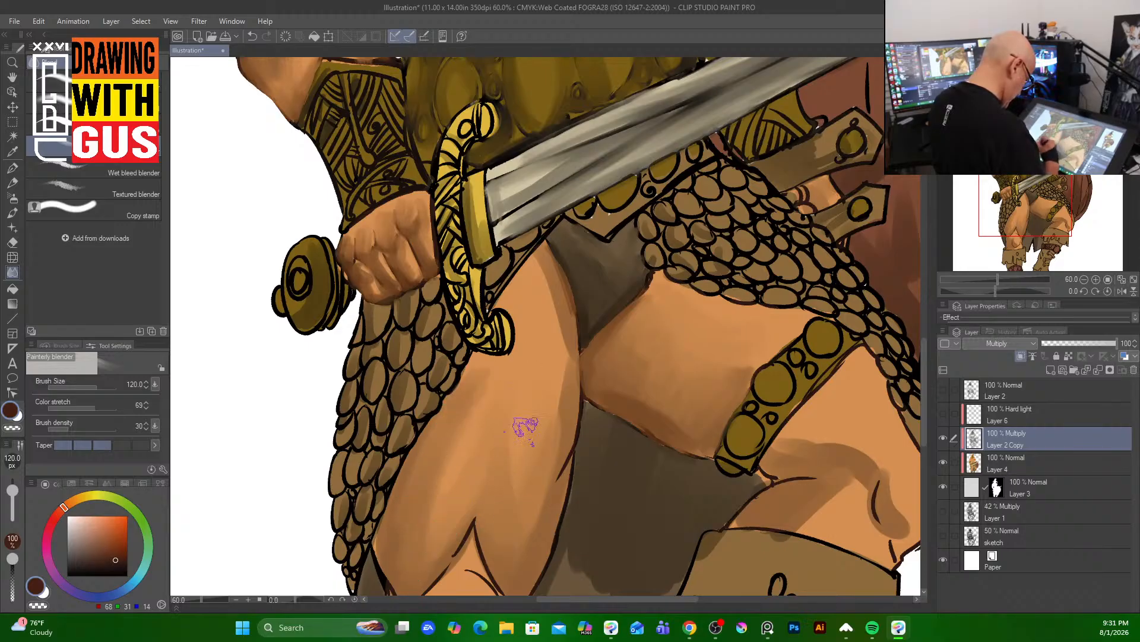
{"action": "mouse_move", "coordinate": [540, 261]}
{"action": "left_mouse_down"}
{"action": "mouse_move", "coordinate": [563, 392]}
{"action": "mouse_move", "coordinate": [559, 325]}
{"action": "left_mouse_up"}
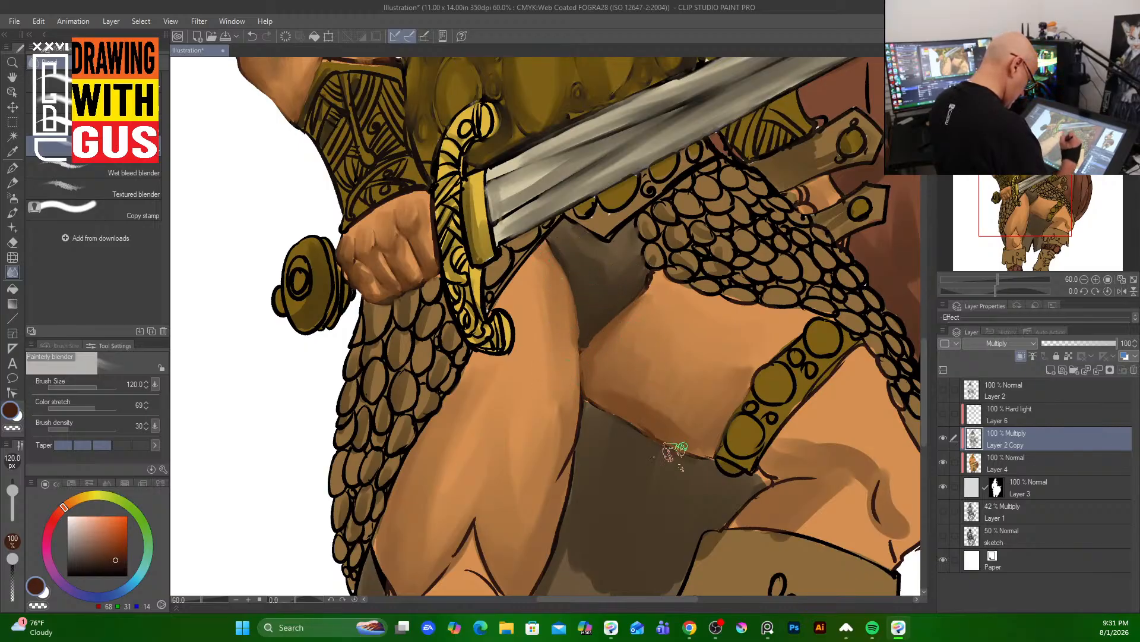
- Blend the straight leg's lower thigh and knee, the hanging dark cloth and the bent leg's knee at brush size 120
{"action": "mouse_move", "coordinate": [514, 446]}
{"action": "left_mouse_down"}
{"action": "mouse_move", "coordinate": [583, 296]}
{"action": "mouse_move", "coordinate": [583, 231]}
{"action": "left_mouse_up"}
{"action": "left_click_drag", "start_coordinate": [573, 363], "coordinate": [561, 276]}
{"action": "mouse_move", "coordinate": [496, 375]}
{"action": "left_mouse_down"}
{"action": "mouse_move", "coordinate": [524, 331]}
{"action": "mouse_move", "coordinate": [535, 280]}
{"action": "left_mouse_up"}
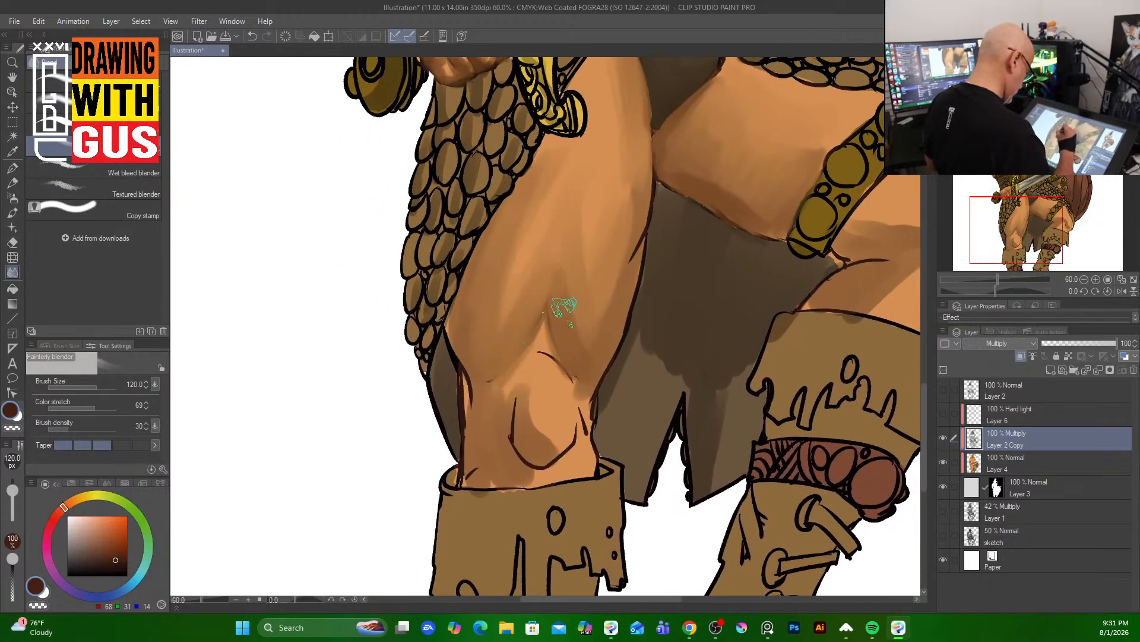
{"action": "mouse_move", "coordinate": [545, 358]}
{"action": "left_mouse_down"}
{"action": "mouse_move", "coordinate": [562, 400]}
{"action": "mouse_move", "coordinate": [533, 457]}
{"action": "left_mouse_up"}
{"action": "mouse_move", "coordinate": [535, 411]}
{"action": "left_mouse_down"}
{"action": "mouse_move", "coordinate": [536, 376]}
{"action": "mouse_move", "coordinate": [565, 431]}
{"action": "mouse_move", "coordinate": [526, 390]}
{"action": "mouse_move", "coordinate": [512, 474]}
{"action": "mouse_move", "coordinate": [505, 448]}
{"action": "mouse_move", "coordinate": [554, 470]}
{"action": "mouse_move", "coordinate": [510, 484]}
{"action": "mouse_move", "coordinate": [471, 473]}
{"action": "mouse_move", "coordinate": [486, 417]}
{"action": "mouse_move", "coordinate": [471, 422]}
{"action": "mouse_move", "coordinate": [464, 370]}
{"action": "mouse_move", "coordinate": [508, 470]}
{"action": "mouse_move", "coordinate": [575, 434]}
{"action": "mouse_move", "coordinate": [562, 459]}
{"action": "mouse_move", "coordinate": [572, 449]}
{"action": "mouse_move", "coordinate": [588, 457]}
{"action": "mouse_move", "coordinate": [583, 423]}
{"action": "mouse_move", "coordinate": [655, 353]}
{"action": "mouse_move", "coordinate": [649, 293]}
{"action": "mouse_move", "coordinate": [629, 326]}
{"action": "mouse_move", "coordinate": [655, 200]}
{"action": "mouse_move", "coordinate": [615, 353]}
{"action": "mouse_move", "coordinate": [641, 292]}
{"action": "mouse_move", "coordinate": [616, 348]}
{"action": "mouse_move", "coordinate": [659, 329]}
{"action": "mouse_move", "coordinate": [667, 350]}
{"action": "mouse_move", "coordinate": [644, 431]}
{"action": "mouse_move", "coordinate": [678, 386]}
{"action": "mouse_move", "coordinate": [691, 452]}
{"action": "mouse_move", "coordinate": [730, 360]}
{"action": "mouse_move", "coordinate": [716, 426]}
{"action": "mouse_move", "coordinate": [725, 436]}
{"action": "mouse_move", "coordinate": [747, 423]}
{"action": "mouse_move", "coordinate": [699, 473]}
{"action": "mouse_move", "coordinate": [680, 372]}
{"action": "mouse_move", "coordinate": [722, 330]}
{"action": "left_mouse_up"}
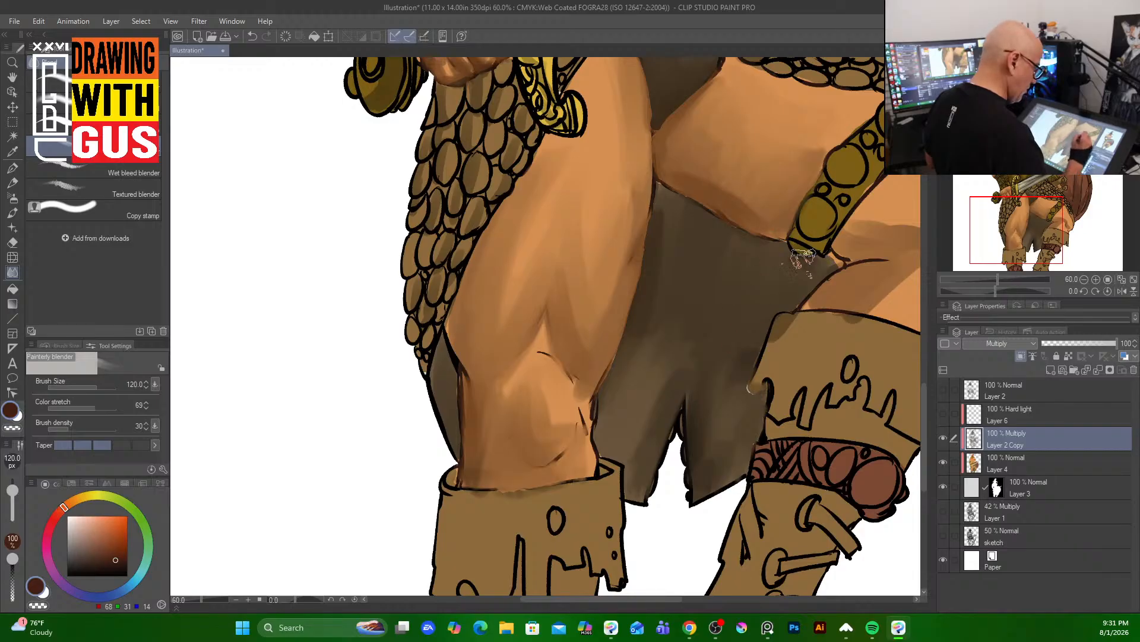
{"action": "mouse_move", "coordinate": [442, 341]}
{"action": "left_mouse_down"}
{"action": "mouse_move", "coordinate": [454, 372]}
{"action": "mouse_move", "coordinate": [443, 338]}
{"action": "mouse_move", "coordinate": [449, 416]}
{"action": "mouse_move", "coordinate": [443, 380]}
{"action": "mouse_move", "coordinate": [442, 410]}
{"action": "left_mouse_up"}
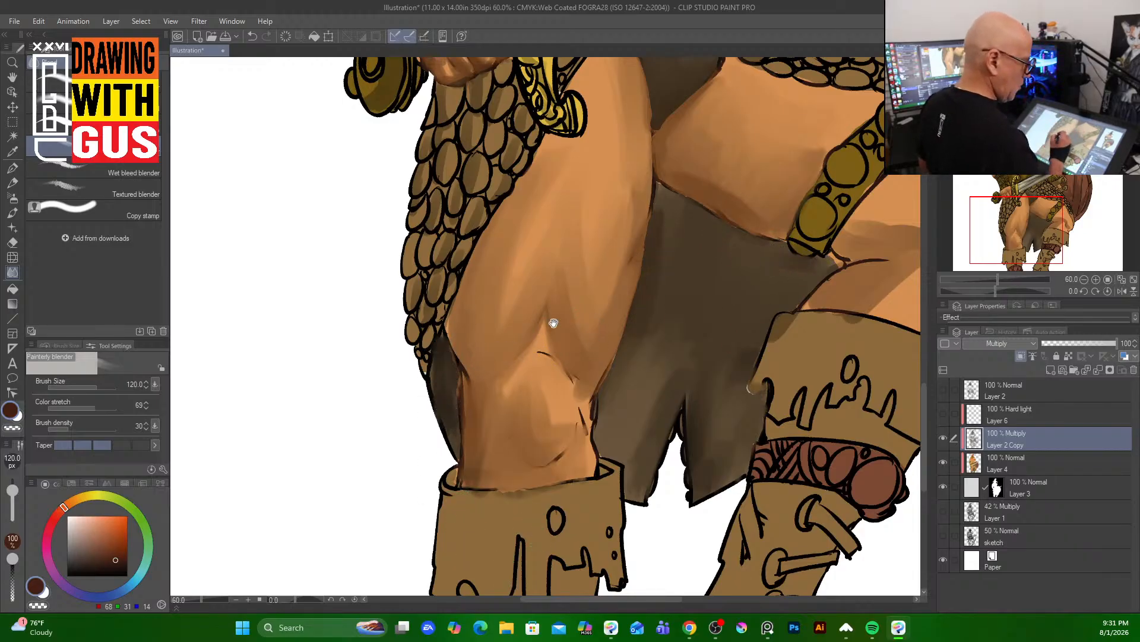
{"action": "left_click_drag", "start_coordinate": [552, 323], "coordinate": [357, 351]}
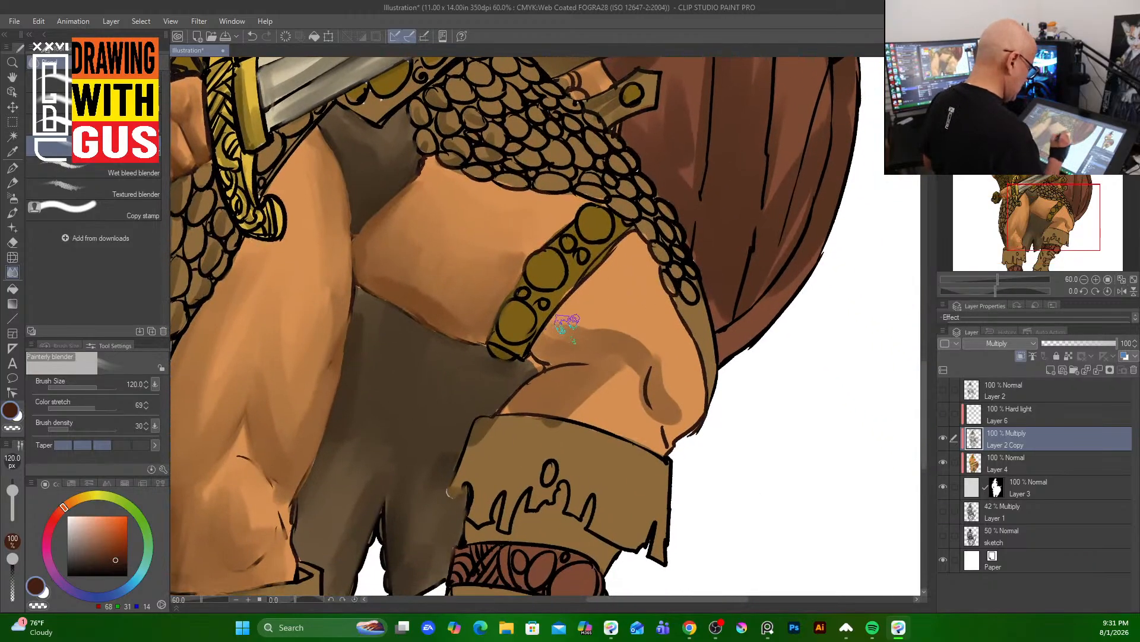
{"action": "mouse_move", "coordinate": [569, 326]}
{"action": "left_mouse_down"}
{"action": "mouse_move", "coordinate": [595, 333]}
{"action": "mouse_move", "coordinate": [611, 287]}
{"action": "mouse_move", "coordinate": [598, 324]}
{"action": "mouse_move", "coordinate": [670, 326]}
{"action": "mouse_move", "coordinate": [667, 402]}
{"action": "mouse_move", "coordinate": [673, 354]}
{"action": "mouse_move", "coordinate": [657, 369]}
{"action": "mouse_move", "coordinate": [624, 356]}
{"action": "mouse_move", "coordinate": [590, 402]}
{"action": "mouse_move", "coordinate": [531, 404]}
{"action": "mouse_move", "coordinate": [590, 382]}
{"action": "mouse_move", "coordinate": [590, 326]}
{"action": "mouse_move", "coordinate": [555, 357]}
{"action": "mouse_move", "coordinate": [497, 285]}
{"action": "mouse_move", "coordinate": [540, 232]}
{"action": "left_mouse_up"}
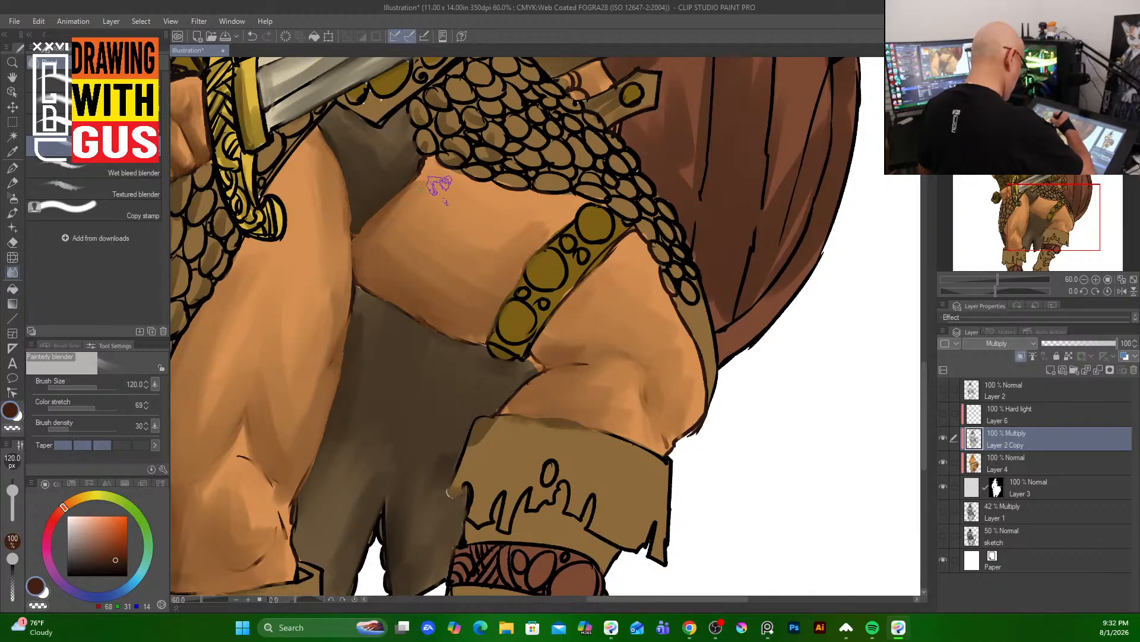
- Blend the strand lines and outer edges of the helmet's orange hair plume at brush size 60
{"action": "mouse_move", "coordinate": [463, 236]}
{"action": "left_mouse_down"}
{"action": "mouse_move", "coordinate": [652, 453]}
{"action": "mouse_move", "coordinate": [649, 532]}
{"action": "left_mouse_up"}
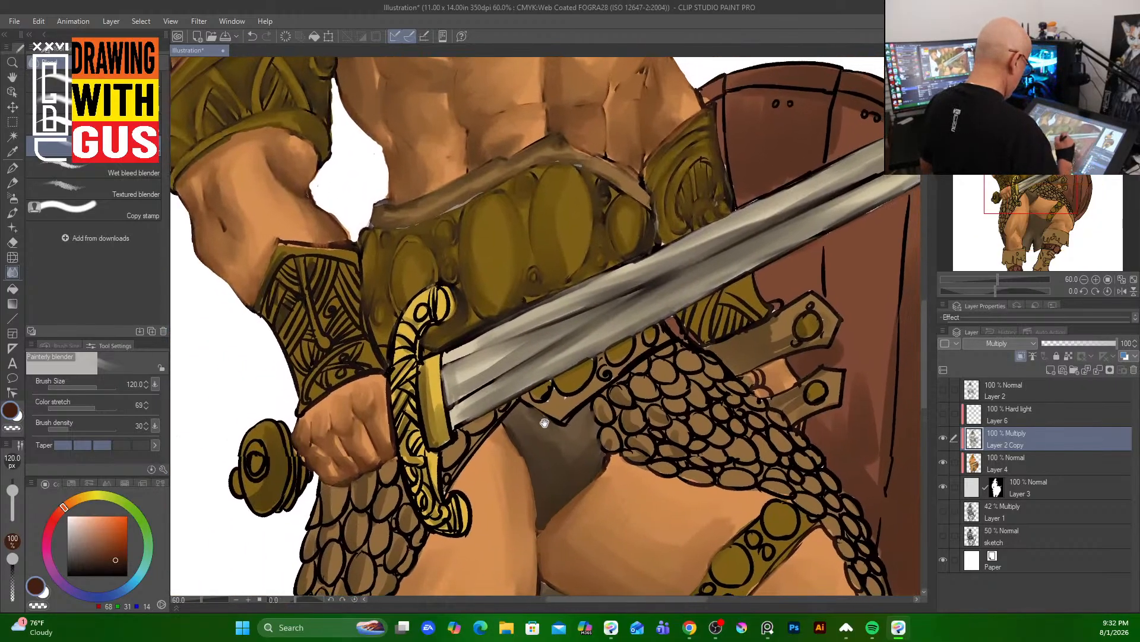
{"action": "mouse_move", "coordinate": [537, 344]}
{"action": "left_mouse_down"}
{"action": "mouse_move", "coordinate": [542, 509]}
{"action": "mouse_move", "coordinate": [504, 580]}
{"action": "left_mouse_up"}
{"action": "mouse_move", "coordinate": [561, 318]}
{"action": "left_mouse_down"}
{"action": "mouse_move", "coordinate": [538, 414]}
{"action": "mouse_move", "coordinate": [531, 554]}
{"action": "left_mouse_up"}
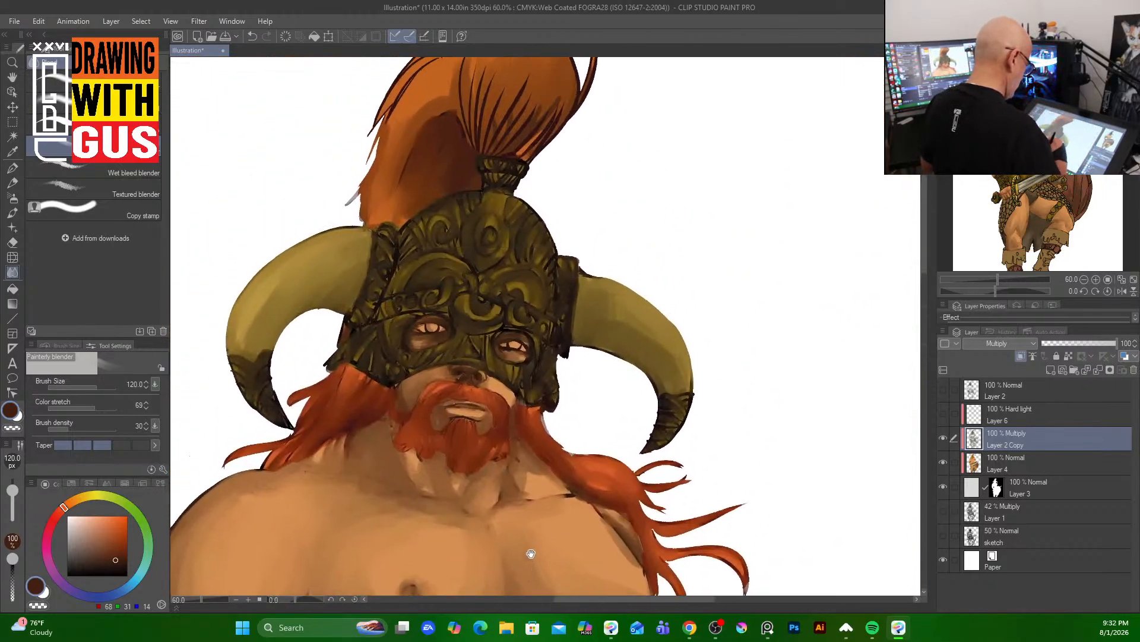
{"action": "left_click_drag", "start_coordinate": [554, 374], "coordinate": [537, 495]}
{"action": "key", "text": "bracketleft"}
{"action": "key", "text": "bracketleft"}
{"action": "key", "text": "bracketleft"}
{"action": "key", "text": "bracketleft"}
{"action": "key", "text": "bracketleft"}
{"action": "key", "text": "bracketleft"}
{"action": "key", "text": "bracketleft"}
{"action": "key", "text": "bracketleft"}
{"action": "key", "text": "bracketleft"}
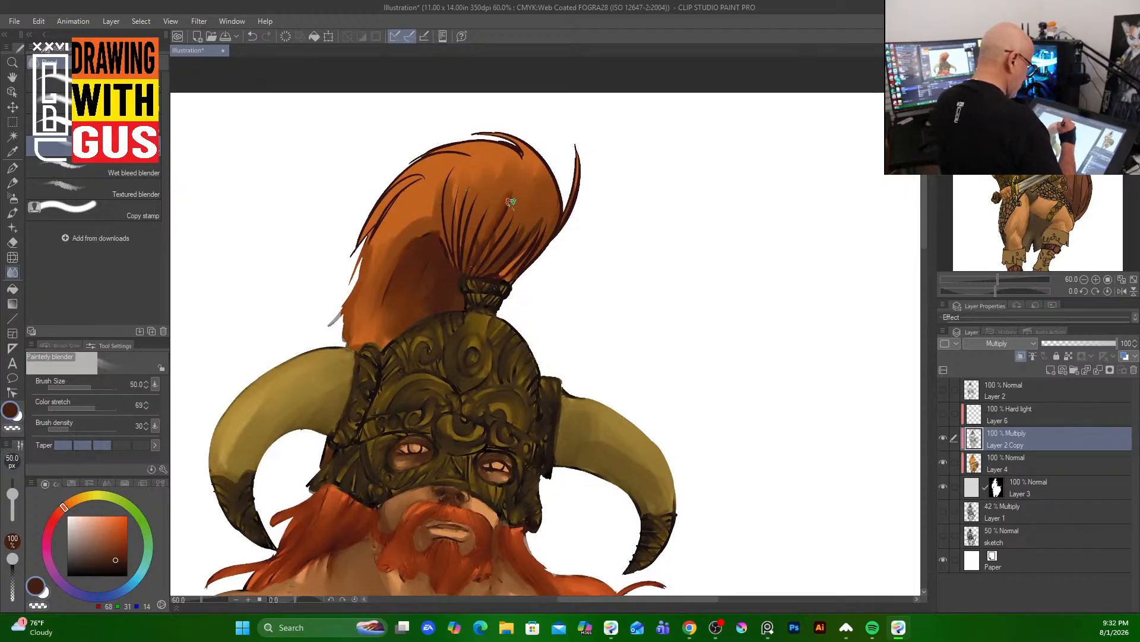
{"action": "mouse_move", "coordinate": [484, 249]}
{"action": "left_mouse_down"}
{"action": "mouse_move", "coordinate": [512, 185]}
{"action": "mouse_move", "coordinate": [494, 205]}
{"action": "left_mouse_up"}
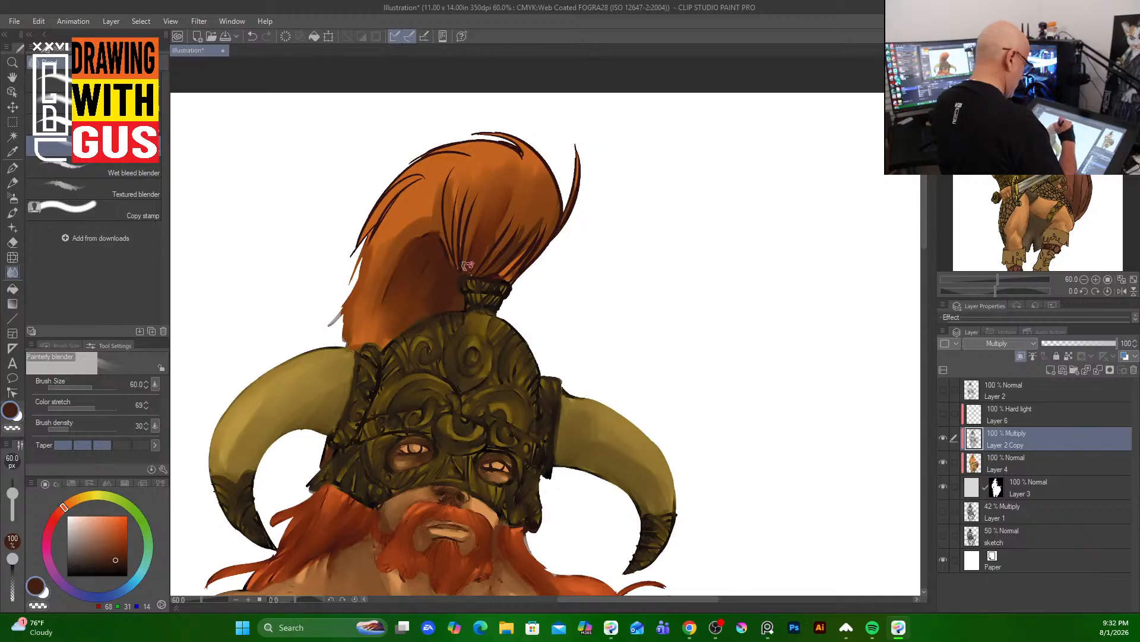
{"action": "mouse_move", "coordinate": [471, 268]}
{"action": "left_mouse_down"}
{"action": "mouse_move", "coordinate": [483, 161]}
{"action": "mouse_move", "coordinate": [461, 262]}
{"action": "mouse_move", "coordinate": [457, 193]}
{"action": "left_mouse_up"}
{"action": "mouse_move", "coordinate": [452, 247]}
{"action": "left_mouse_down"}
{"action": "mouse_move", "coordinate": [461, 179]}
{"action": "mouse_move", "coordinate": [441, 202]}
{"action": "left_mouse_up"}
{"action": "mouse_move", "coordinate": [501, 255]}
{"action": "left_mouse_down"}
{"action": "mouse_move", "coordinate": [527, 191]}
{"action": "mouse_move", "coordinate": [481, 268]}
{"action": "mouse_move", "coordinate": [530, 192]}
{"action": "mouse_move", "coordinate": [493, 268]}
{"action": "mouse_move", "coordinate": [522, 246]}
{"action": "mouse_move", "coordinate": [543, 191]}
{"action": "mouse_move", "coordinate": [506, 271]}
{"action": "mouse_move", "coordinate": [567, 193]}
{"action": "mouse_move", "coordinate": [559, 224]}
{"action": "mouse_move", "coordinate": [567, 139]}
{"action": "left_mouse_up"}
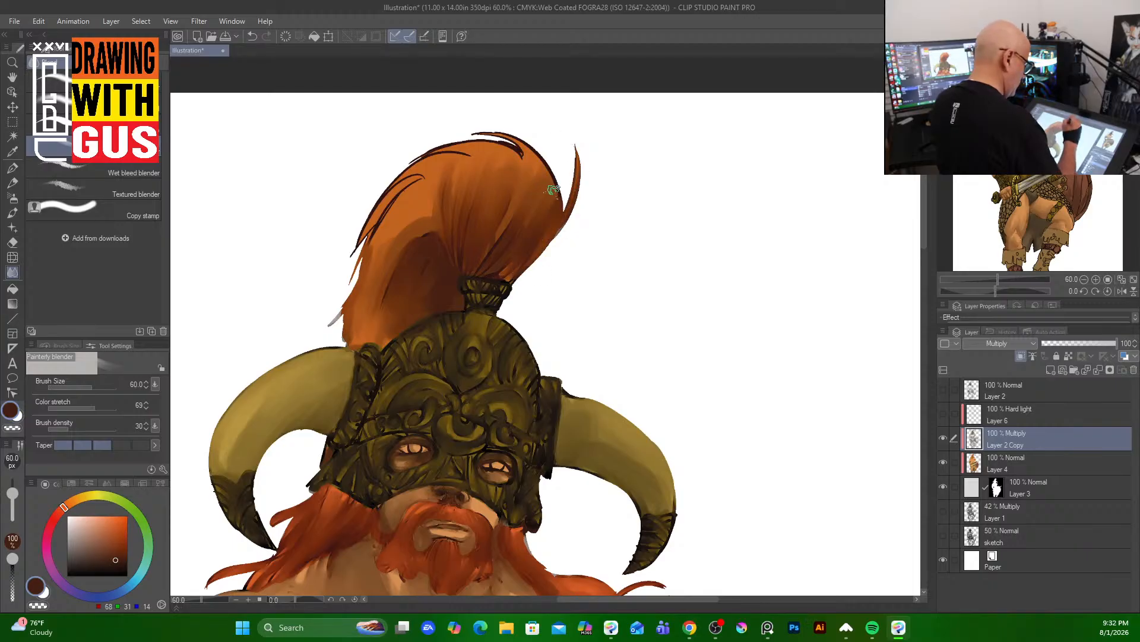
{"action": "mouse_move", "coordinate": [552, 191]}
{"action": "left_mouse_down"}
{"action": "mouse_move", "coordinate": [502, 127]}
{"action": "mouse_move", "coordinate": [395, 179]}
{"action": "mouse_move", "coordinate": [364, 239]}
{"action": "left_mouse_up"}
{"action": "left_click_drag", "start_coordinate": [419, 174], "coordinate": [368, 243]}
{"action": "left_click_drag", "start_coordinate": [397, 200], "coordinate": [352, 279]}
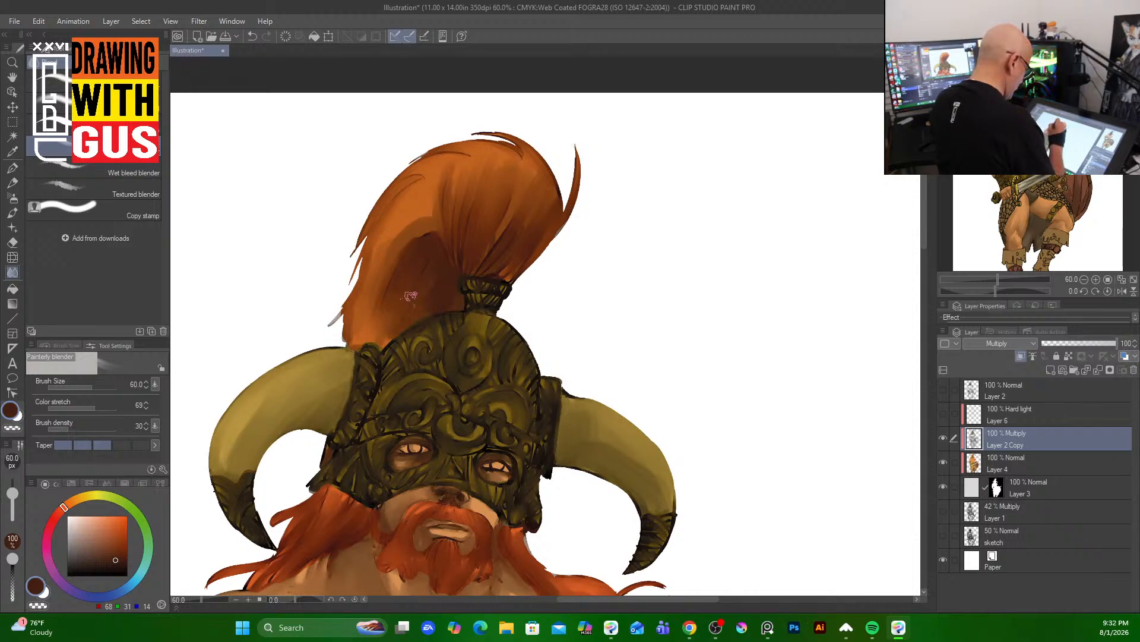
- Blend the belt ornaments below the blade and the gold collar at the blade's base at brush size 30
{"action": "key", "text": "bracketleft"}
{"action": "key", "text": "bracketleft"}
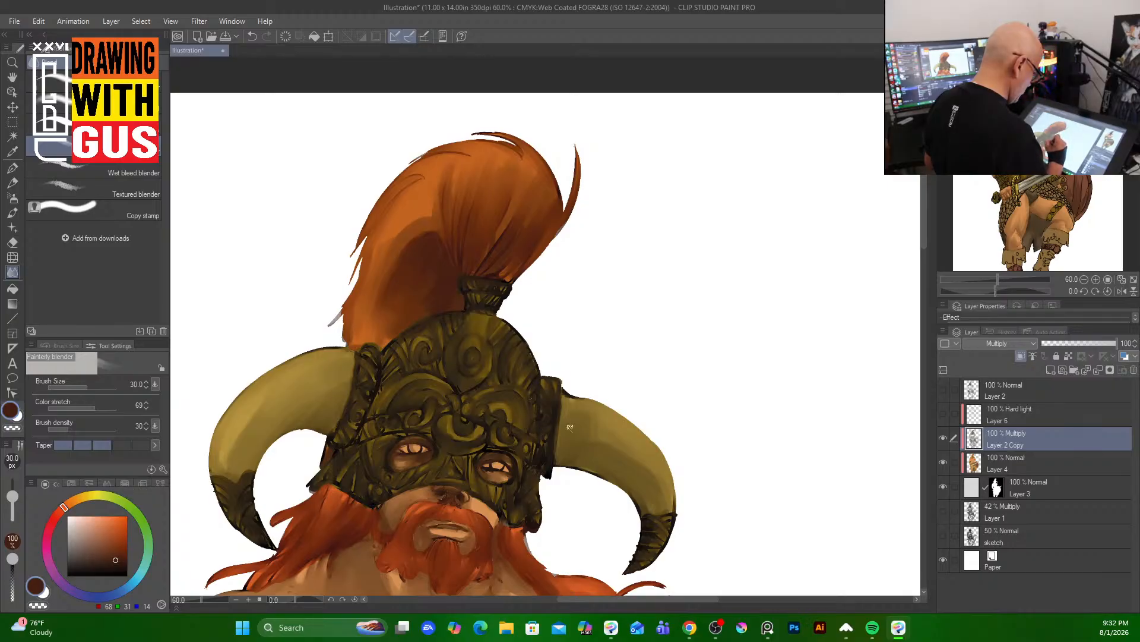
{"action": "left_click_drag", "start_coordinate": [558, 515], "coordinate": [629, 326]}
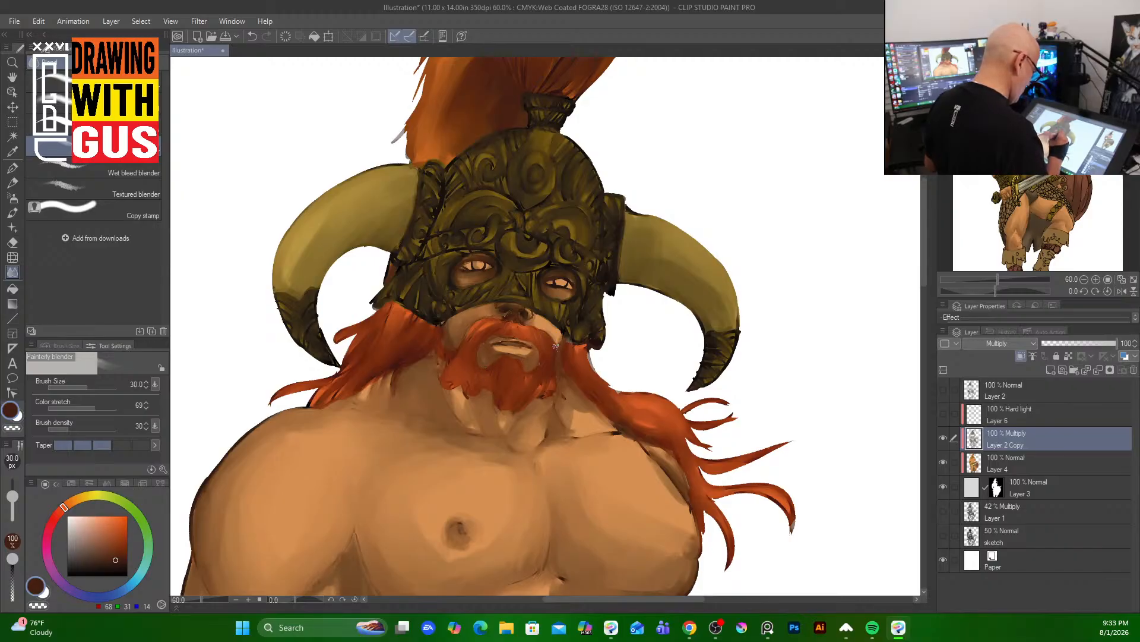
{"action": "scroll", "coordinate": [644, 378], "scroll_direction": "down", "scroll_amount": 5}
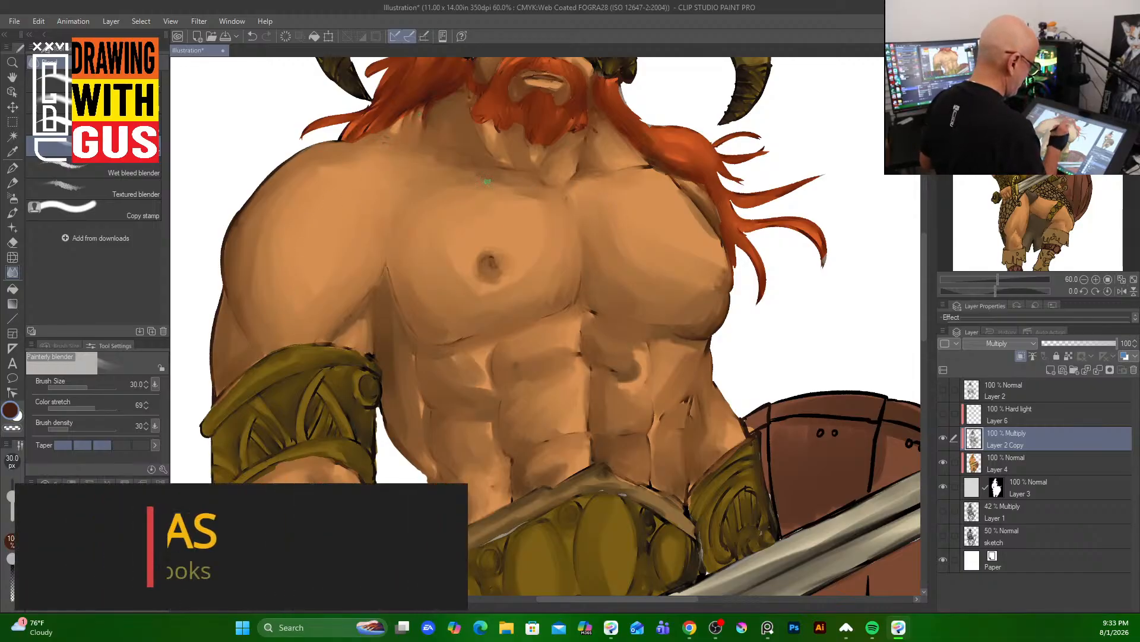
{"action": "left_click_drag", "start_coordinate": [603, 406], "coordinate": [581, 315]}
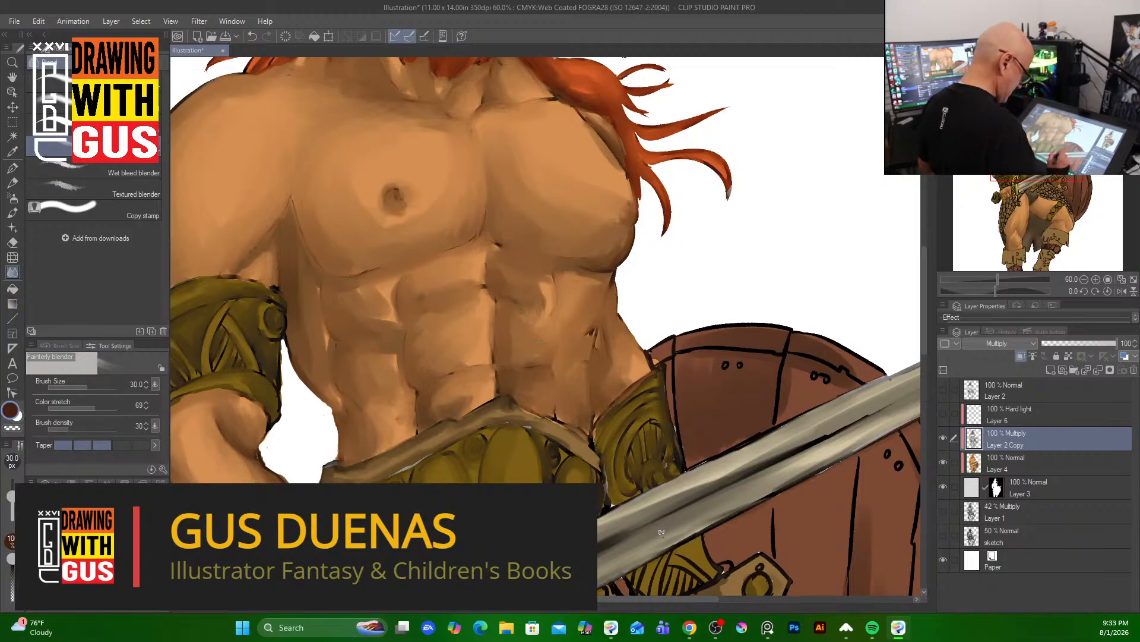
{"action": "mouse_move", "coordinate": [661, 532]}
{"action": "left_mouse_down"}
{"action": "mouse_move", "coordinate": [588, 267]}
{"action": "mouse_move", "coordinate": [591, 301]}
{"action": "mouse_move", "coordinate": [529, 371]}
{"action": "mouse_move", "coordinate": [586, 316]}
{"action": "left_mouse_up"}
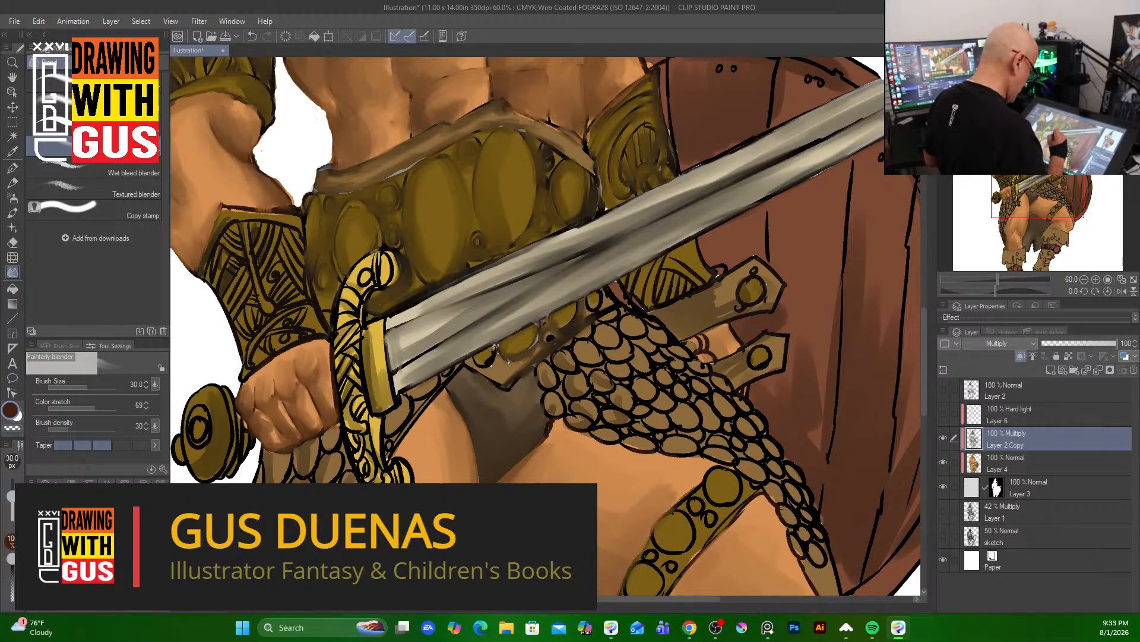
{"action": "mouse_move", "coordinate": [457, 358]}
{"action": "left_mouse_down"}
{"action": "mouse_move", "coordinate": [470, 351]}
{"action": "mouse_move", "coordinate": [404, 387]}
{"action": "mouse_move", "coordinate": [428, 389]}
{"action": "mouse_move", "coordinate": [395, 431]}
{"action": "mouse_move", "coordinate": [393, 416]}
{"action": "left_mouse_up"}
{"action": "mouse_move", "coordinate": [370, 324]}
{"action": "left_mouse_down"}
{"action": "mouse_move", "coordinate": [366, 404]}
{"action": "mouse_move", "coordinate": [374, 339]}
{"action": "mouse_move", "coordinate": [380, 389]}
{"action": "left_mouse_up"}
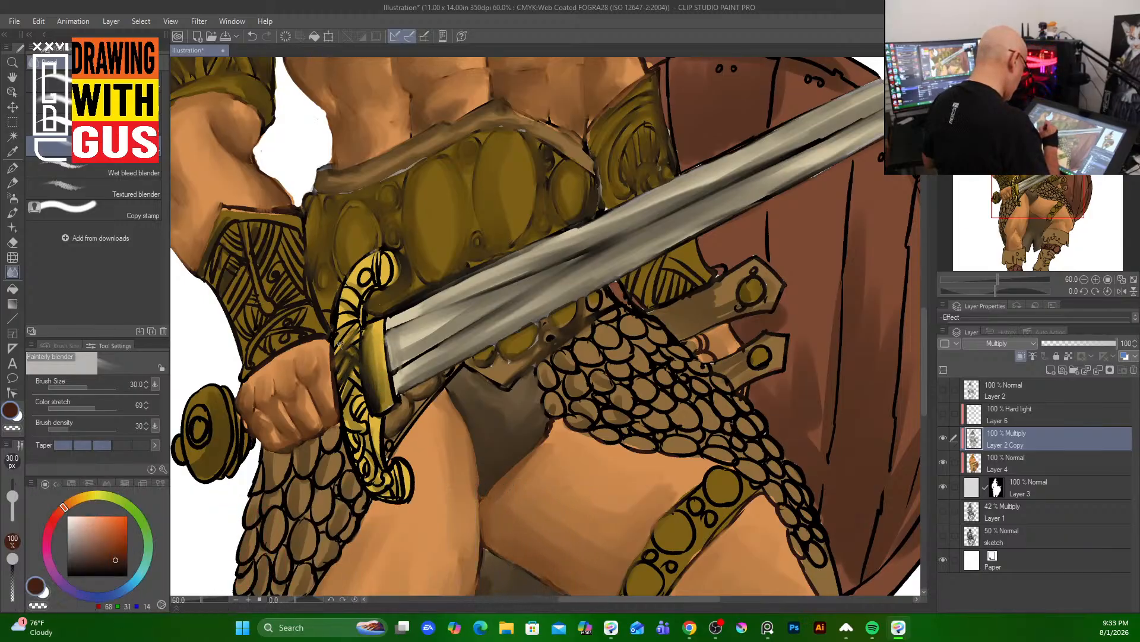
- Blend the sword's engraved curved crossguard and the uppermost scales of the skirt at brush size 30
{"action": "mouse_move", "coordinate": [339, 344]}
{"action": "left_mouse_down"}
{"action": "mouse_move", "coordinate": [337, 314]}
{"action": "mouse_move", "coordinate": [345, 287]}
{"action": "mouse_move", "coordinate": [336, 328]}
{"action": "mouse_move", "coordinate": [336, 303]}
{"action": "mouse_move", "coordinate": [333, 321]}
{"action": "mouse_move", "coordinate": [367, 259]}
{"action": "mouse_move", "coordinate": [363, 280]}
{"action": "mouse_move", "coordinate": [391, 253]}
{"action": "mouse_move", "coordinate": [382, 282]}
{"action": "mouse_move", "coordinate": [376, 271]}
{"action": "mouse_move", "coordinate": [383, 255]}
{"action": "mouse_move", "coordinate": [383, 252]}
{"action": "left_mouse_up"}
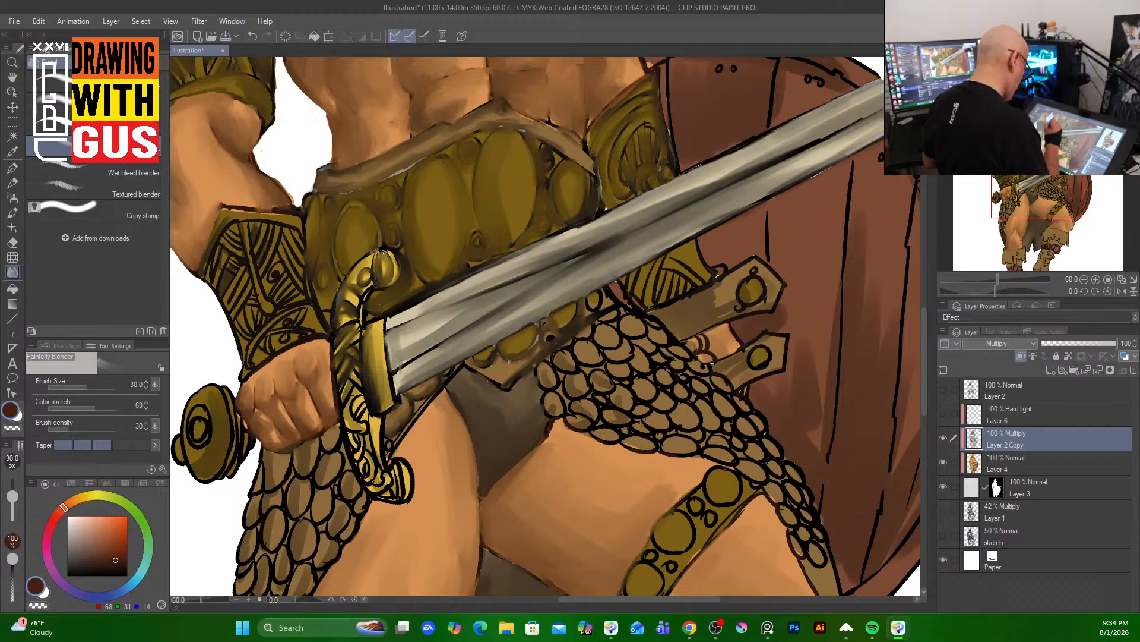
{"action": "mouse_move", "coordinate": [368, 303]}
{"action": "left_mouse_down"}
{"action": "mouse_move", "coordinate": [372, 289]}
{"action": "mouse_move", "coordinate": [367, 410]}
{"action": "left_mouse_up"}
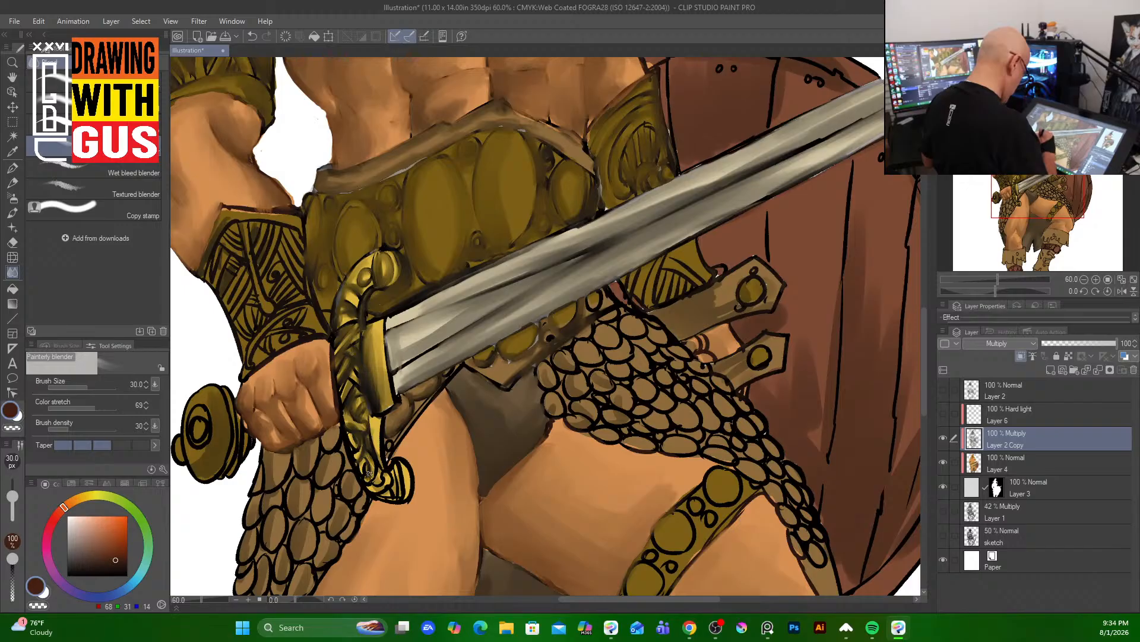
{"action": "left_click_drag", "start_coordinate": [369, 472], "coordinate": [376, 459]}
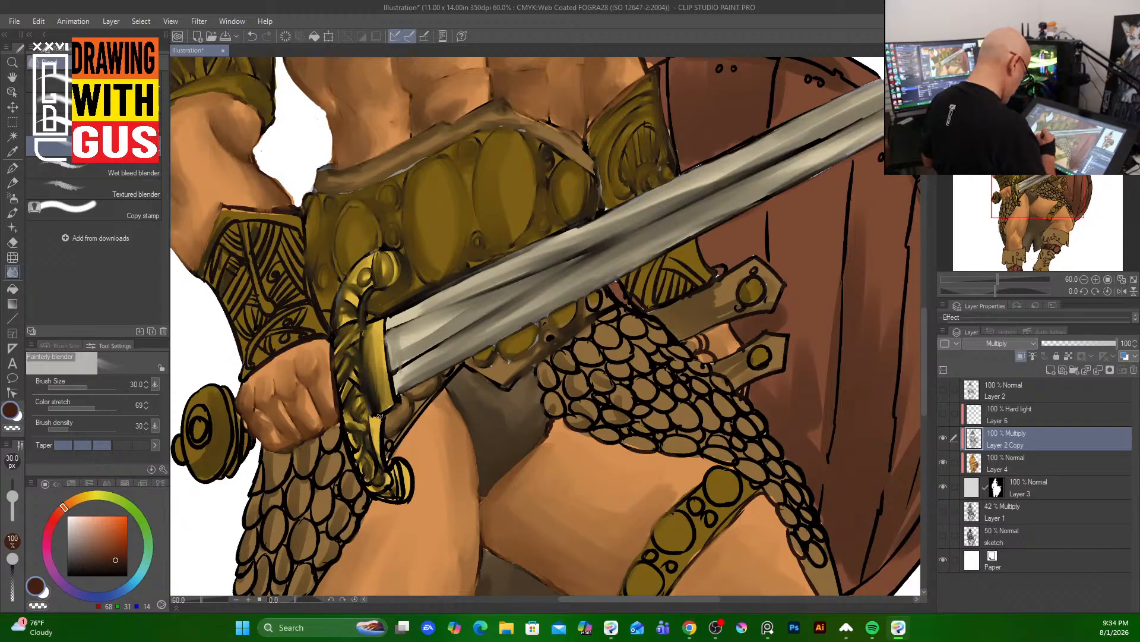
{"action": "mouse_move", "coordinate": [379, 416]}
{"action": "left_mouse_down"}
{"action": "mouse_move", "coordinate": [385, 469]}
{"action": "mouse_move", "coordinate": [399, 458]}
{"action": "mouse_move", "coordinate": [410, 484]}
{"action": "mouse_move", "coordinate": [392, 451]}
{"action": "mouse_move", "coordinate": [411, 416]}
{"action": "left_mouse_up"}
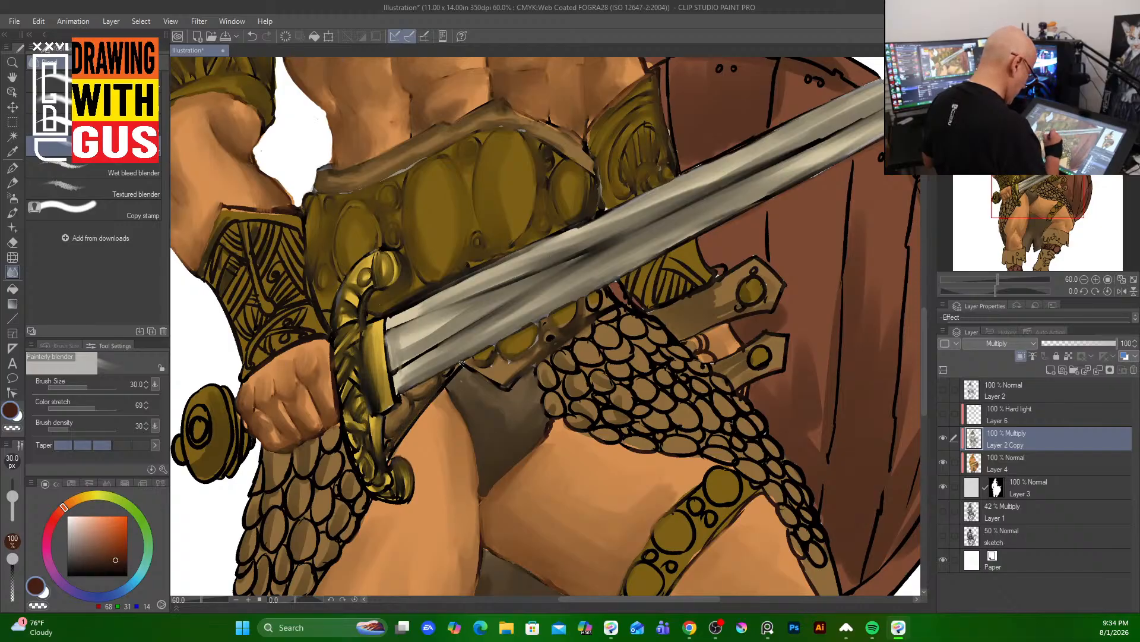
{"action": "mouse_move", "coordinate": [461, 363]}
{"action": "left_mouse_down"}
{"action": "mouse_move", "coordinate": [487, 359]}
{"action": "mouse_move", "coordinate": [475, 370]}
{"action": "mouse_move", "coordinate": [513, 384]}
{"action": "mouse_move", "coordinate": [558, 341]}
{"action": "mouse_move", "coordinate": [513, 374]}
{"action": "mouse_move", "coordinate": [540, 364]}
{"action": "mouse_move", "coordinate": [544, 386]}
{"action": "mouse_move", "coordinate": [569, 366]}
{"action": "mouse_move", "coordinate": [554, 357]}
{"action": "mouse_move", "coordinate": [558, 366]}
{"action": "mouse_move", "coordinate": [599, 353]}
{"action": "mouse_move", "coordinate": [580, 343]}
{"action": "mouse_move", "coordinate": [602, 360]}
{"action": "mouse_move", "coordinate": [603, 329]}
{"action": "mouse_move", "coordinate": [614, 344]}
{"action": "mouse_move", "coordinate": [593, 321]}
{"action": "mouse_move", "coordinate": [621, 300]}
{"action": "mouse_move", "coordinate": [603, 315]}
{"action": "mouse_move", "coordinate": [621, 359]}
{"action": "mouse_move", "coordinate": [611, 355]}
{"action": "mouse_move", "coordinate": [629, 332]}
{"action": "left_mouse_up"}
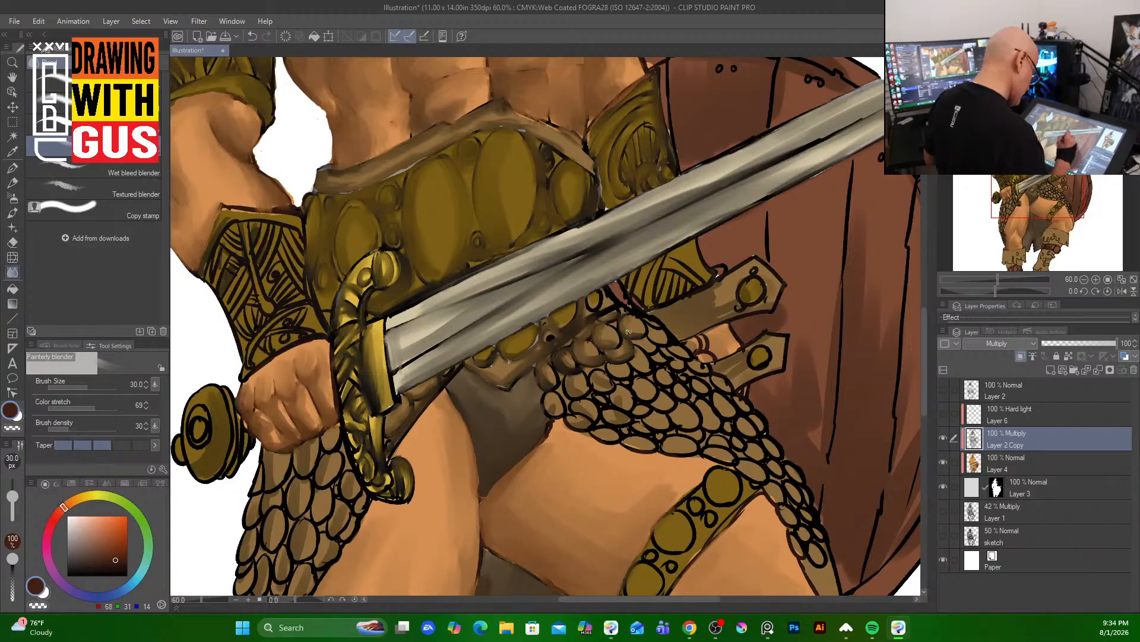
{"action": "left_click_drag", "start_coordinate": [646, 371], "coordinate": [643, 365]}
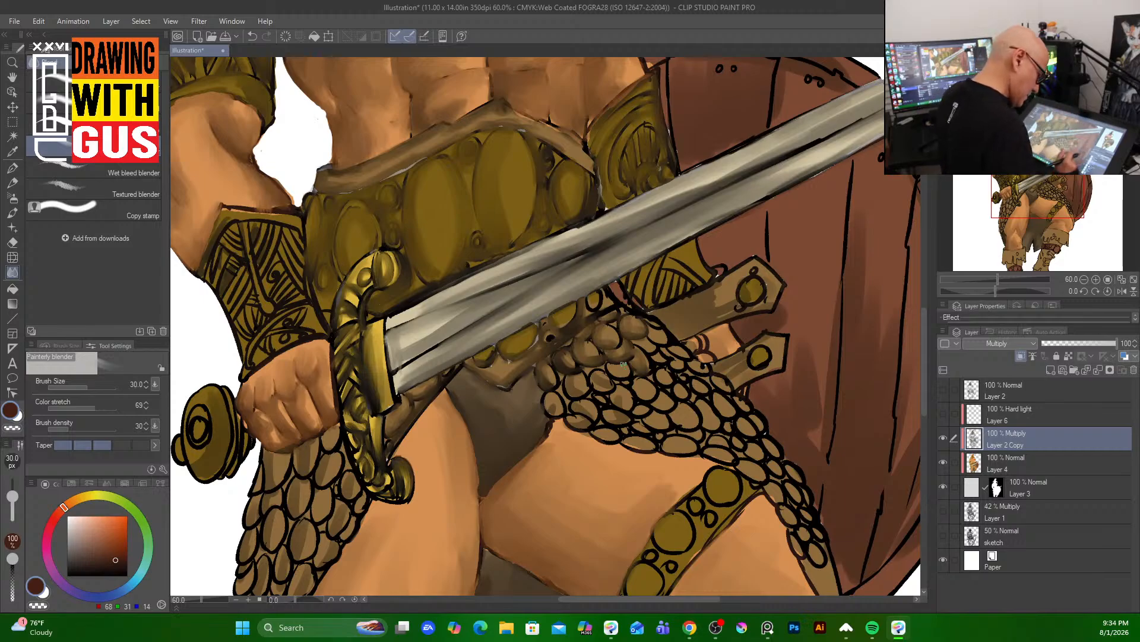
- Hide the Layer 4 colours to examine the blended greyscale shading, and show them again
{"action": "left_click", "coordinate": [942, 461]}
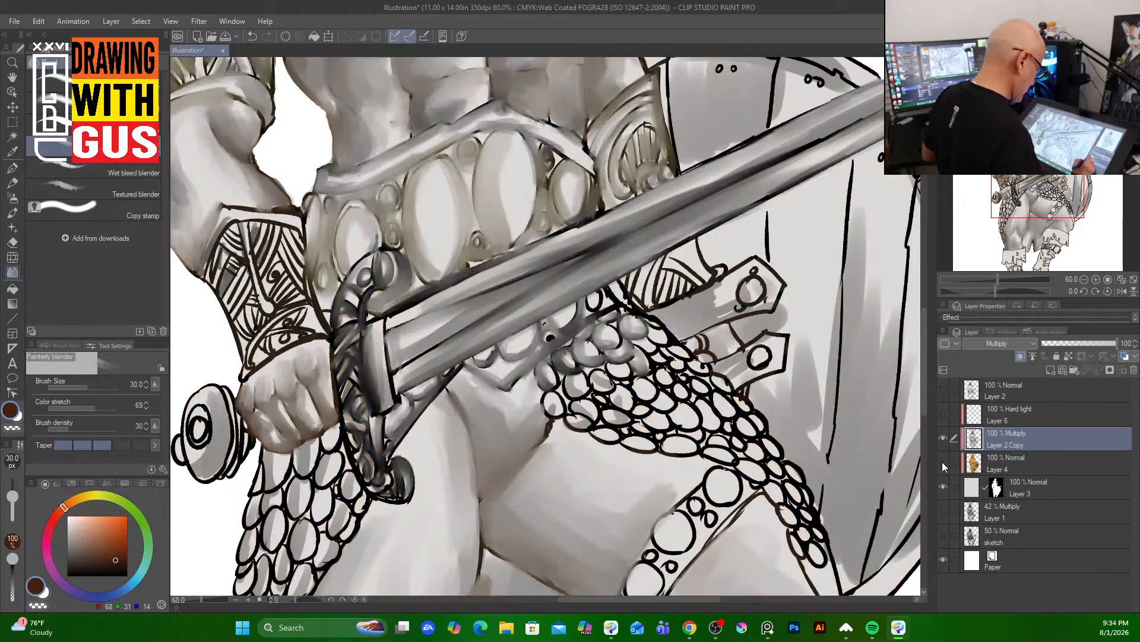
{"action": "mouse_move", "coordinate": [926, 358]}
{"action": "left_mouse_down"}
{"action": "mouse_move", "coordinate": [928, 202]}
{"action": "mouse_move", "coordinate": [927, 371]}
{"action": "left_mouse_up"}
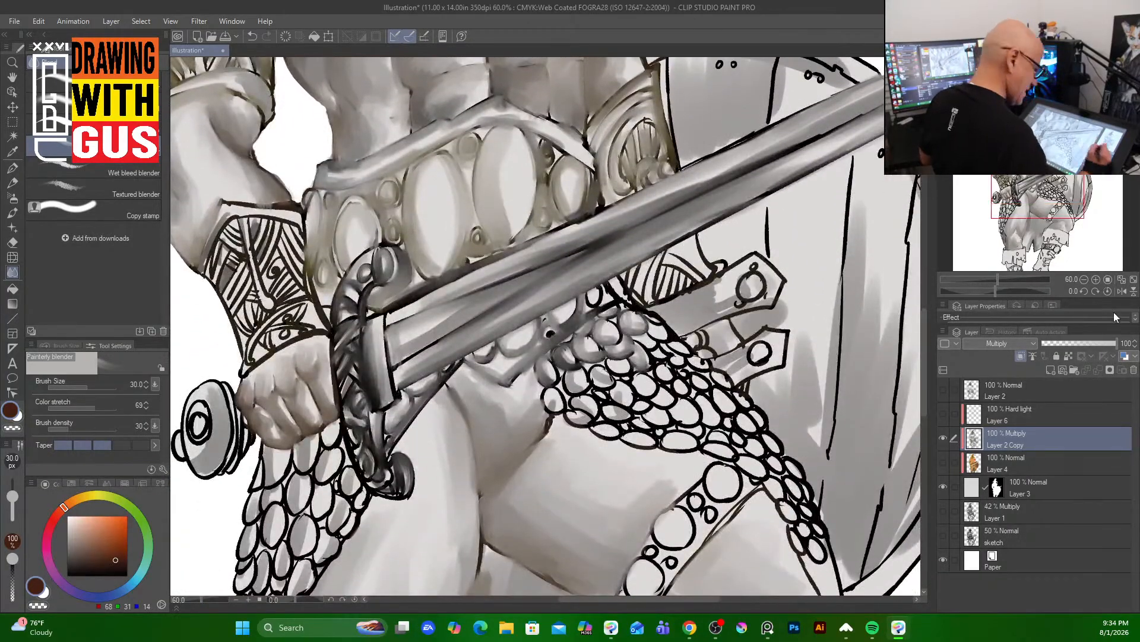
{"action": "left_click", "coordinate": [944, 461]}
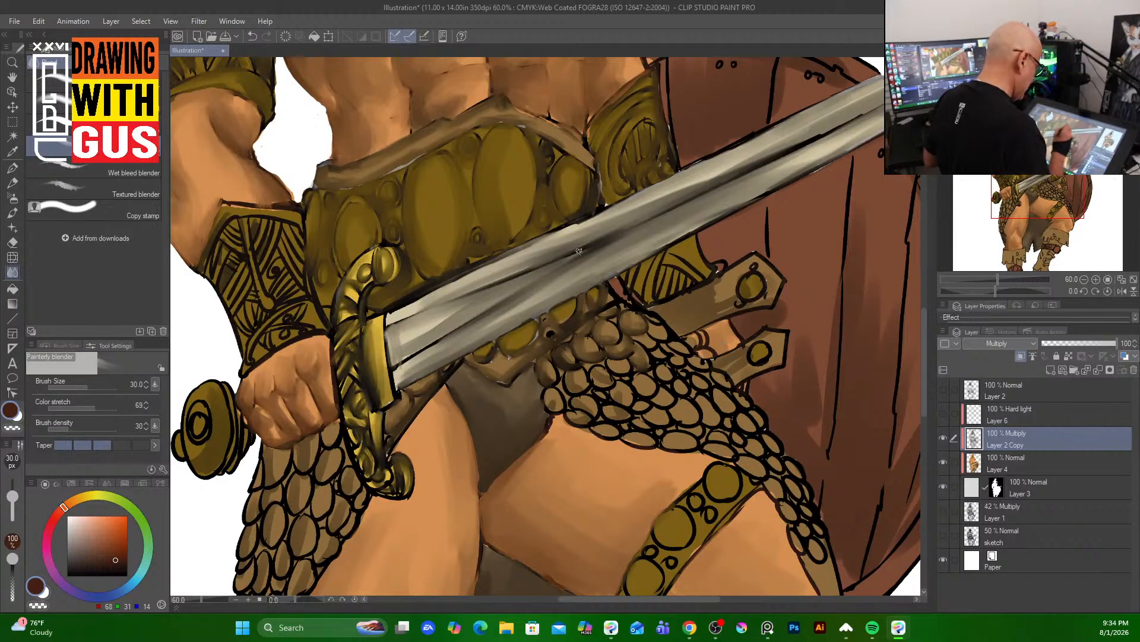
- Blend the dark central lines along the middle of the sword blade at brush size 30
{"action": "mouse_move", "coordinate": [579, 250]}
{"action": "left_mouse_down"}
{"action": "mouse_move", "coordinate": [462, 295]}
{"action": "mouse_move", "coordinate": [642, 226]}
{"action": "left_mouse_up"}
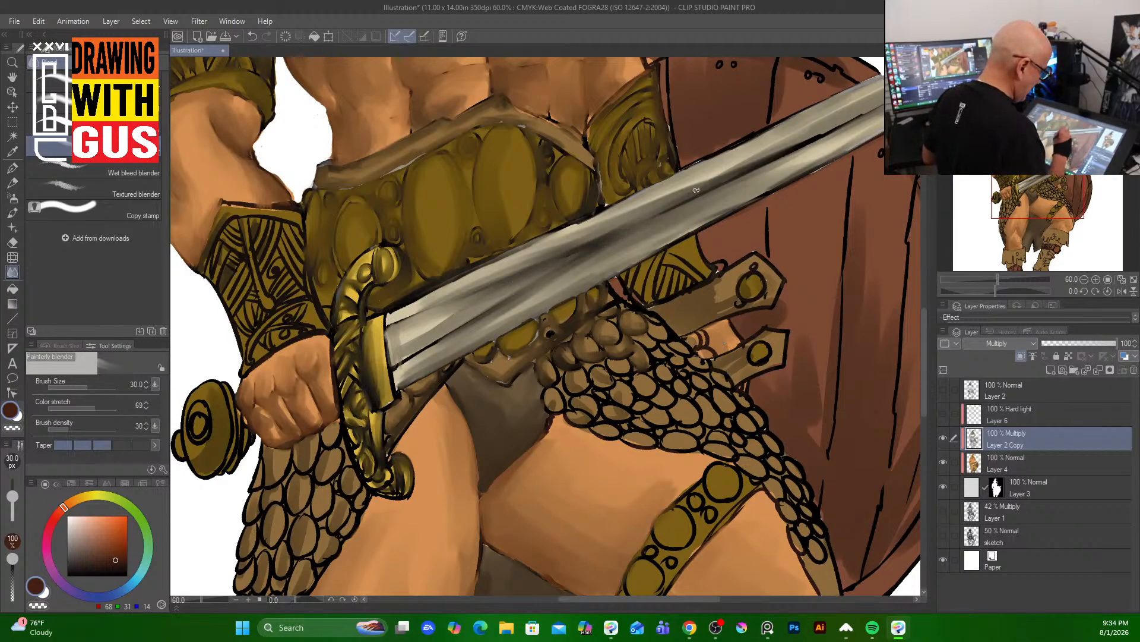
{"action": "mouse_move", "coordinate": [697, 190]}
{"action": "left_mouse_down"}
{"action": "mouse_move", "coordinate": [664, 230]}
{"action": "mouse_move", "coordinate": [744, 203]}
{"action": "mouse_move", "coordinate": [688, 238]}
{"action": "mouse_move", "coordinate": [879, 112]}
{"action": "mouse_move", "coordinate": [668, 214]}
{"action": "left_mouse_up"}
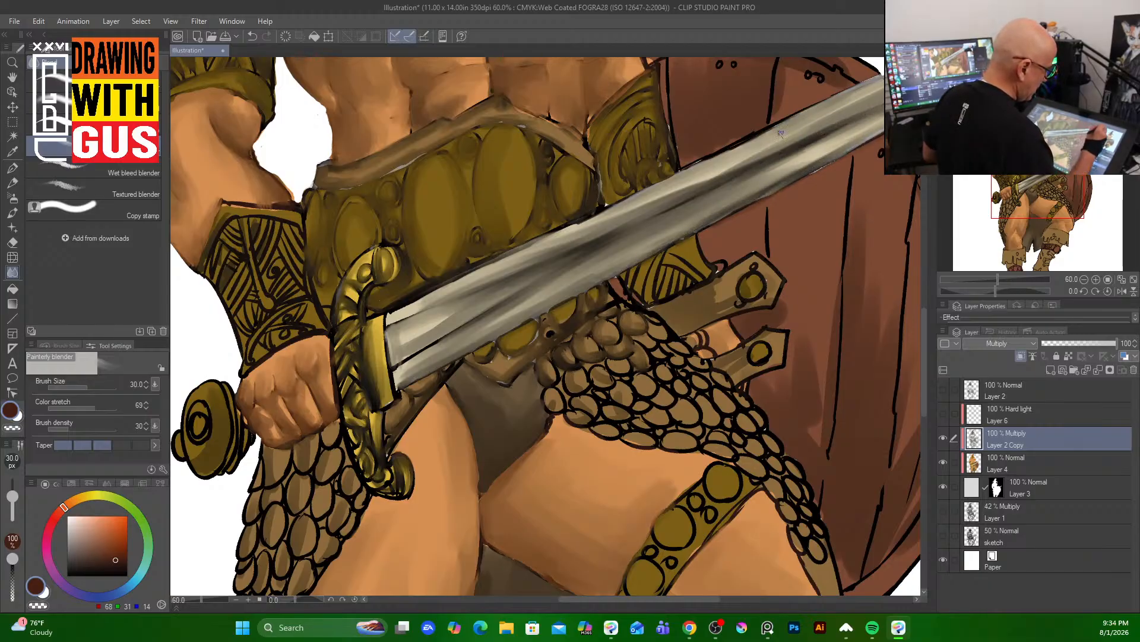
- Blend the shield arm's bracer below the blade and the two studded leather straps beside it at brush size 30
{"action": "left_click_drag", "start_coordinate": [780, 133], "coordinate": [748, 141]}
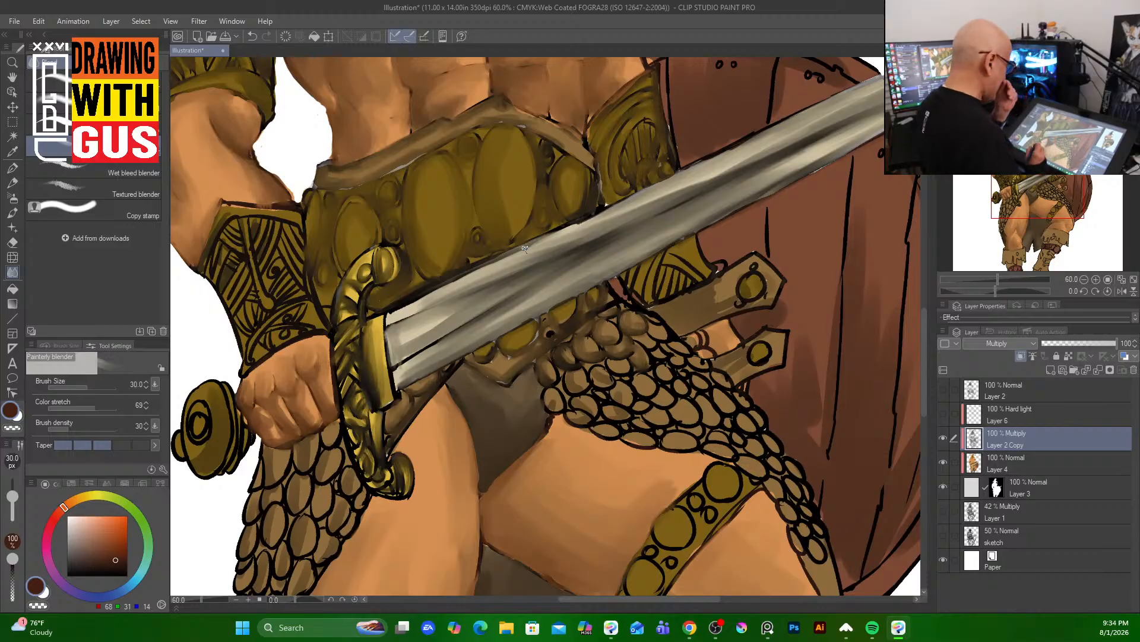
{"action": "mouse_move", "coordinate": [656, 304]}
{"action": "left_mouse_down"}
{"action": "mouse_move", "coordinate": [726, 268]}
{"action": "mouse_move", "coordinate": [687, 311]}
{"action": "mouse_move", "coordinate": [723, 299]}
{"action": "mouse_move", "coordinate": [704, 317]}
{"action": "mouse_move", "coordinate": [730, 306]}
{"action": "mouse_move", "coordinate": [734, 283]}
{"action": "mouse_move", "coordinate": [761, 280]}
{"action": "mouse_move", "coordinate": [748, 279]}
{"action": "mouse_move", "coordinate": [747, 298]}
{"action": "mouse_move", "coordinate": [758, 272]}
{"action": "mouse_move", "coordinate": [739, 305]}
{"action": "mouse_move", "coordinate": [754, 272]}
{"action": "mouse_move", "coordinate": [761, 281]}
{"action": "mouse_move", "coordinate": [753, 257]}
{"action": "mouse_move", "coordinate": [722, 272]}
{"action": "mouse_move", "coordinate": [759, 250]}
{"action": "mouse_move", "coordinate": [784, 285]}
{"action": "mouse_move", "coordinate": [729, 313]}
{"action": "left_mouse_up"}
{"action": "left_click_drag", "start_coordinate": [674, 256], "coordinate": [673, 254]}
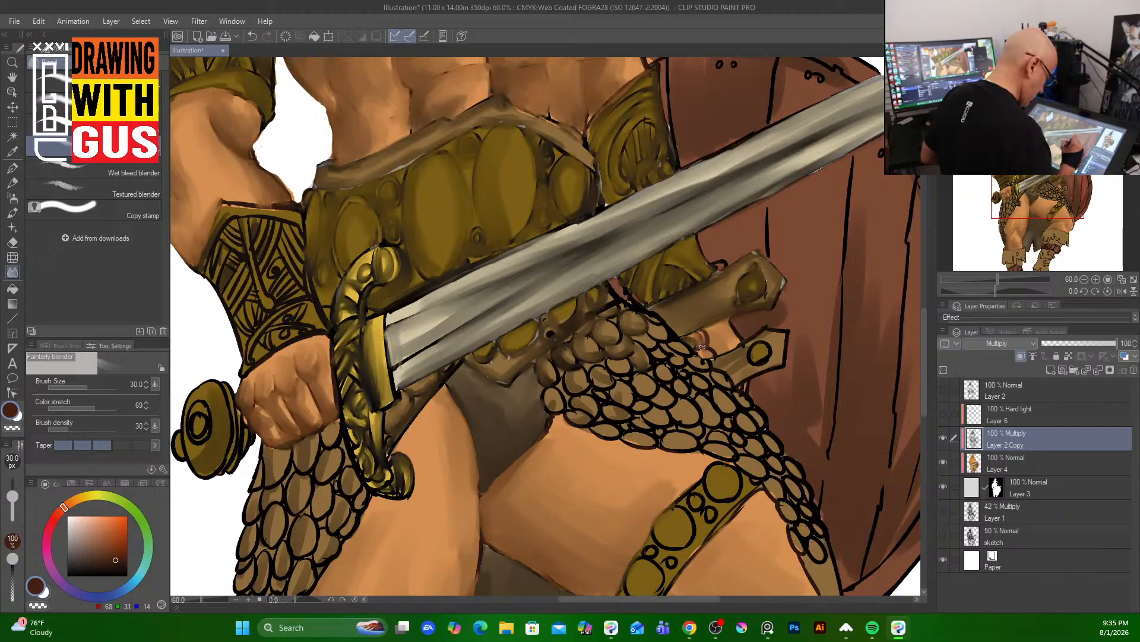
{"action": "mouse_move", "coordinate": [755, 337]}
{"action": "left_mouse_down"}
{"action": "mouse_move", "coordinate": [735, 351]}
{"action": "mouse_move", "coordinate": [745, 371]}
{"action": "left_mouse_up"}
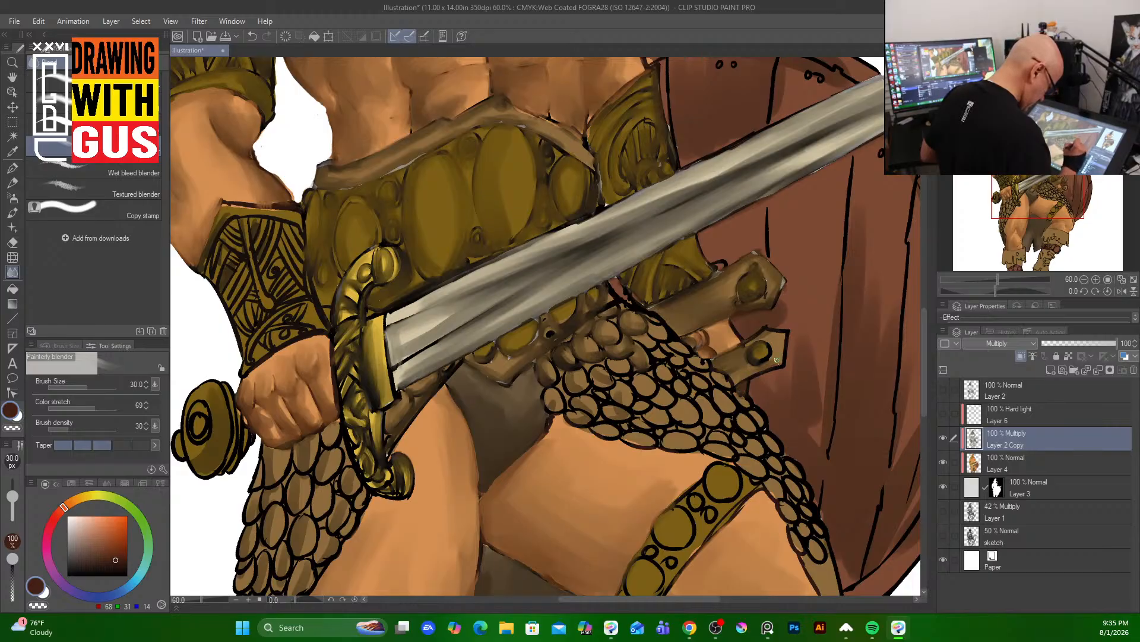
{"action": "mouse_move", "coordinate": [783, 338]}
{"action": "left_mouse_down"}
{"action": "mouse_move", "coordinate": [780, 352]}
{"action": "mouse_move", "coordinate": [745, 347]}
{"action": "left_mouse_up"}
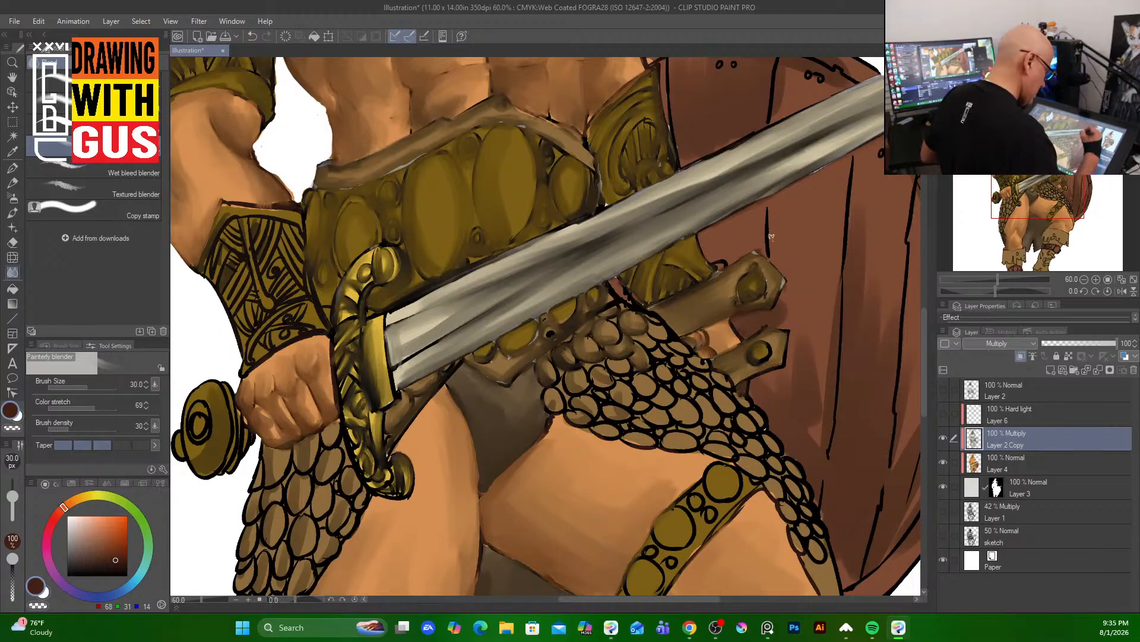
- Blend the dark plank lines on the shield below the sword blade, raising the brush size to 100
{"action": "mouse_move", "coordinate": [770, 236]}
{"action": "left_mouse_down"}
{"action": "mouse_move", "coordinate": [768, 210]}
{"action": "mouse_move", "coordinate": [765, 252]}
{"action": "left_mouse_up"}
{"action": "mouse_move", "coordinate": [847, 225]}
{"action": "left_mouse_down"}
{"action": "mouse_move", "coordinate": [838, 314]}
{"action": "mouse_move", "coordinate": [859, 176]}
{"action": "mouse_move", "coordinate": [825, 480]}
{"action": "left_mouse_up"}
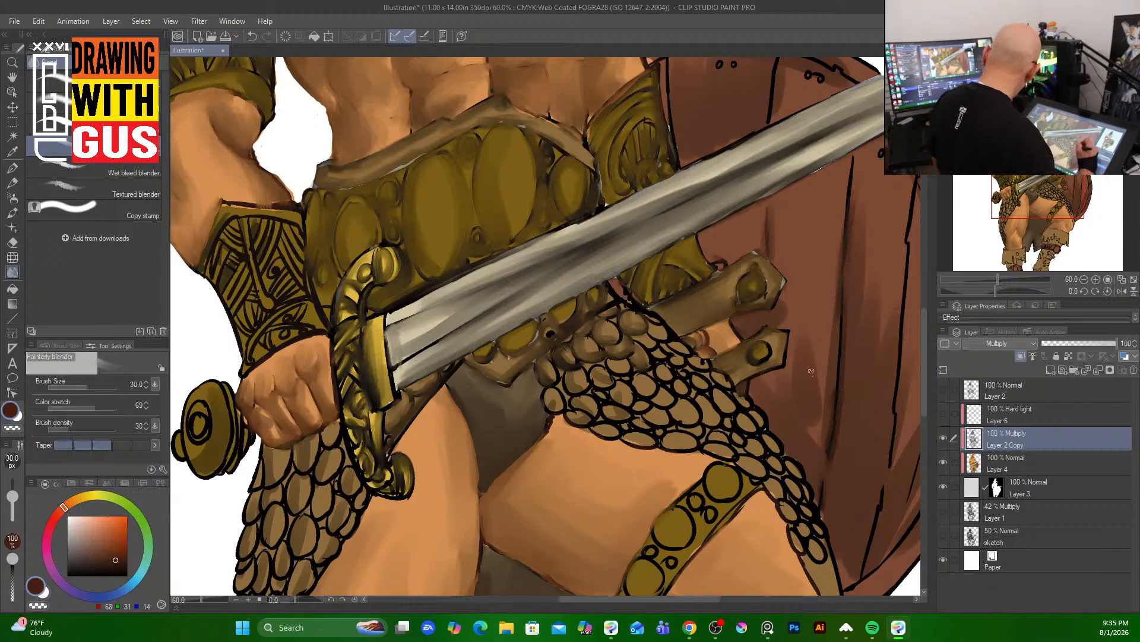
{"action": "key", "text": "]"}
{"action": "key", "text": "]"}
{"action": "key", "text": "]"}
{"action": "key", "text": "]"}
{"action": "key", "text": "]"}
{"action": "key", "text": "]"}
{"action": "left_click_drag", "start_coordinate": [827, 380], "coordinate": [818, 431]}
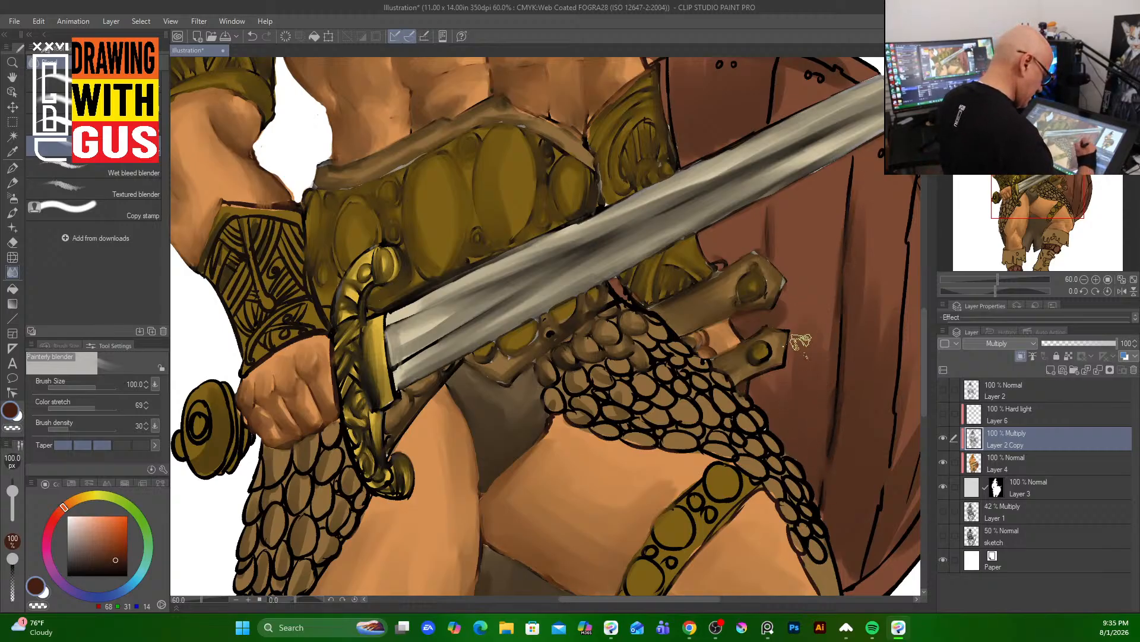
{"action": "left_click_drag", "start_coordinate": [802, 341], "coordinate": [785, 403]}
{"action": "mouse_move", "coordinate": [829, 292]}
{"action": "left_mouse_down"}
{"action": "mouse_move", "coordinate": [827, 319]}
{"action": "mouse_move", "coordinate": [835, 273]}
{"action": "mouse_move", "coordinate": [823, 472]}
{"action": "left_mouse_up"}
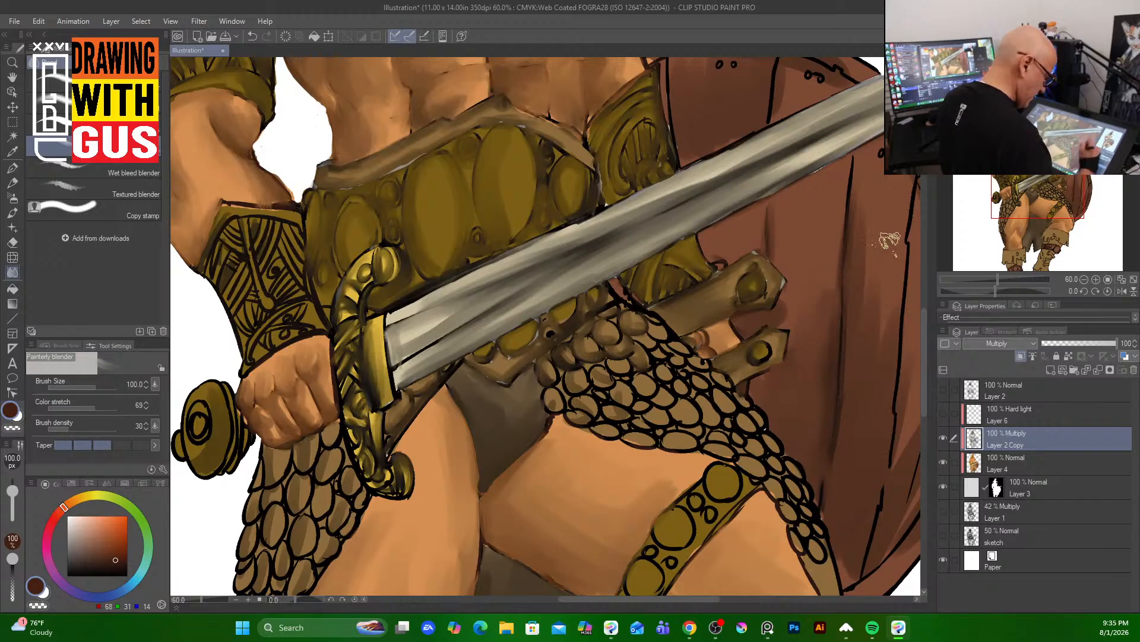
{"action": "mouse_move", "coordinate": [909, 219]}
{"action": "left_mouse_down"}
{"action": "mouse_move", "coordinate": [895, 416]}
{"action": "mouse_move", "coordinate": [874, 522]}
{"action": "mouse_move", "coordinate": [855, 552]}
{"action": "left_mouse_up"}
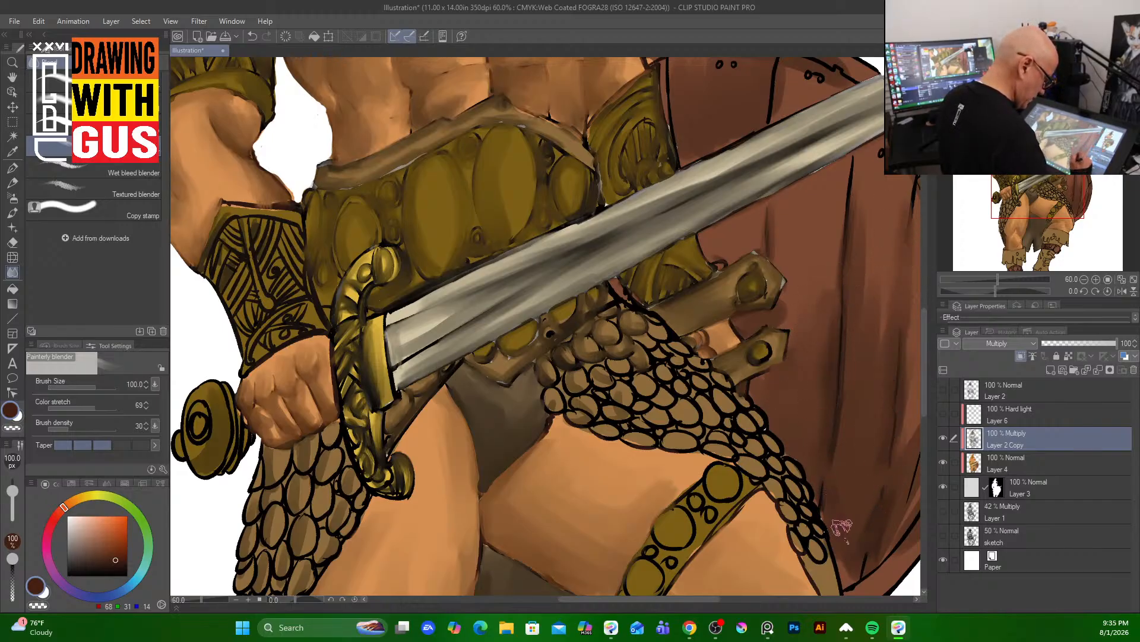
{"action": "left_click_drag", "start_coordinate": [828, 498], "coordinate": [844, 552]}
{"action": "left_click_drag", "start_coordinate": [856, 169], "coordinate": [845, 242]}
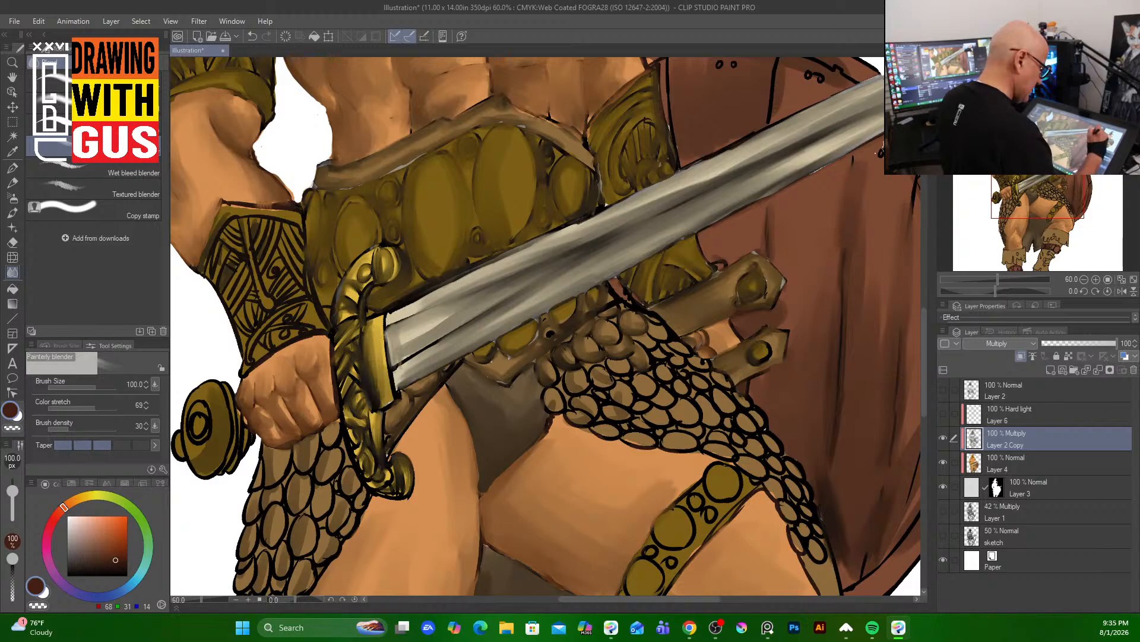
{"action": "left_click_drag", "start_coordinate": [909, 183], "coordinate": [902, 244]}
- Blend the part of the shield above the sword blade and the shield's outer rim at brush size 100
{"action": "mouse_move", "coordinate": [800, 71]}
{"action": "left_mouse_down"}
{"action": "mouse_move", "coordinate": [774, 104]}
{"action": "mouse_move", "coordinate": [810, 88]}
{"action": "mouse_move", "coordinate": [687, 150]}
{"action": "left_mouse_up"}
{"action": "left_click_drag", "start_coordinate": [684, 90], "coordinate": [678, 141]}
{"action": "left_click_drag", "start_coordinate": [707, 262], "coordinate": [669, 452]}
{"action": "mouse_move", "coordinate": [676, 232]}
{"action": "left_mouse_down"}
{"action": "mouse_move", "coordinate": [733, 234]}
{"action": "mouse_move", "coordinate": [644, 227]}
{"action": "mouse_move", "coordinate": [711, 219]}
{"action": "mouse_move", "coordinate": [625, 242]}
{"action": "mouse_move", "coordinate": [724, 218]}
{"action": "mouse_move", "coordinate": [812, 261]}
{"action": "mouse_move", "coordinate": [764, 247]}
{"action": "mouse_move", "coordinate": [739, 283]}
{"action": "mouse_move", "coordinate": [786, 253]}
{"action": "mouse_move", "coordinate": [761, 226]}
{"action": "mouse_move", "coordinate": [816, 255]}
{"action": "mouse_move", "coordinate": [701, 254]}
{"action": "left_mouse_up"}
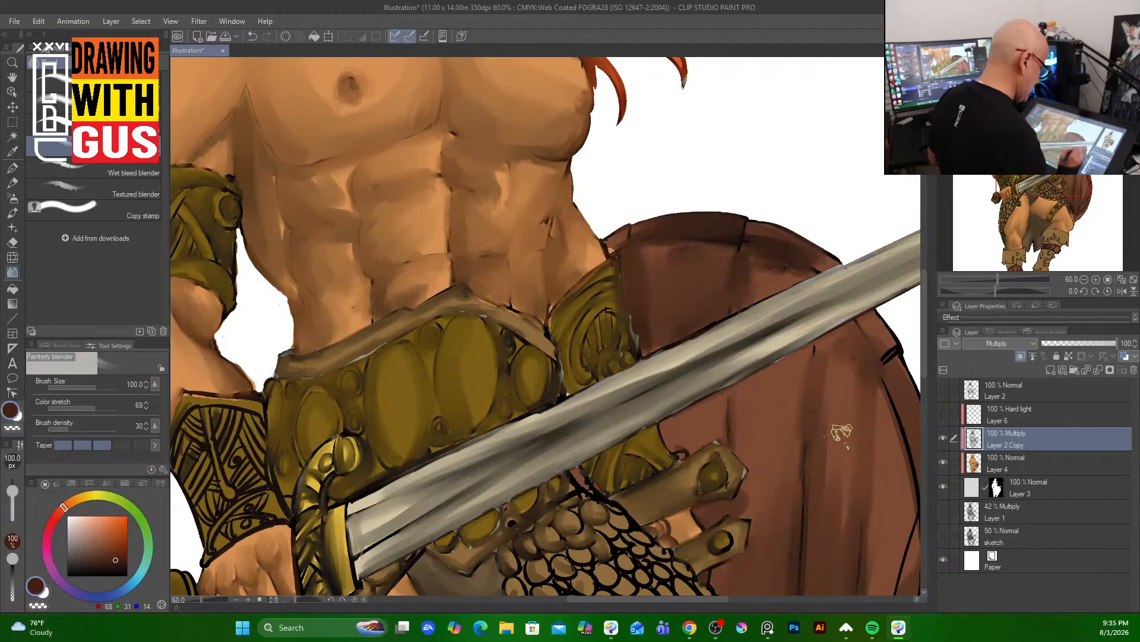
{"action": "mouse_move", "coordinate": [846, 496]}
{"action": "left_mouse_down"}
{"action": "mouse_move", "coordinate": [720, 393]}
{"action": "mouse_move", "coordinate": [588, 332]}
{"action": "left_mouse_up"}
{"action": "mouse_move", "coordinate": [639, 186]}
{"action": "left_mouse_down"}
{"action": "mouse_move", "coordinate": [611, 178]}
{"action": "mouse_move", "coordinate": [607, 153]}
{"action": "mouse_move", "coordinate": [635, 154]}
{"action": "mouse_move", "coordinate": [620, 204]}
{"action": "mouse_move", "coordinate": [639, 249]}
{"action": "mouse_move", "coordinate": [637, 197]}
{"action": "mouse_move", "coordinate": [674, 354]}
{"action": "mouse_move", "coordinate": [663, 436]}
{"action": "mouse_move", "coordinate": [602, 575]}
{"action": "mouse_move", "coordinate": [621, 542]}
{"action": "mouse_move", "coordinate": [648, 380]}
{"action": "mouse_move", "coordinate": [632, 473]}
{"action": "mouse_move", "coordinate": [660, 380]}
{"action": "mouse_move", "coordinate": [621, 490]}
{"action": "mouse_move", "coordinate": [616, 364]}
{"action": "mouse_move", "coordinate": [610, 412]}
{"action": "mouse_move", "coordinate": [621, 353]}
{"action": "mouse_move", "coordinate": [599, 440]}
{"action": "mouse_move", "coordinate": [618, 270]}
{"action": "left_mouse_up"}
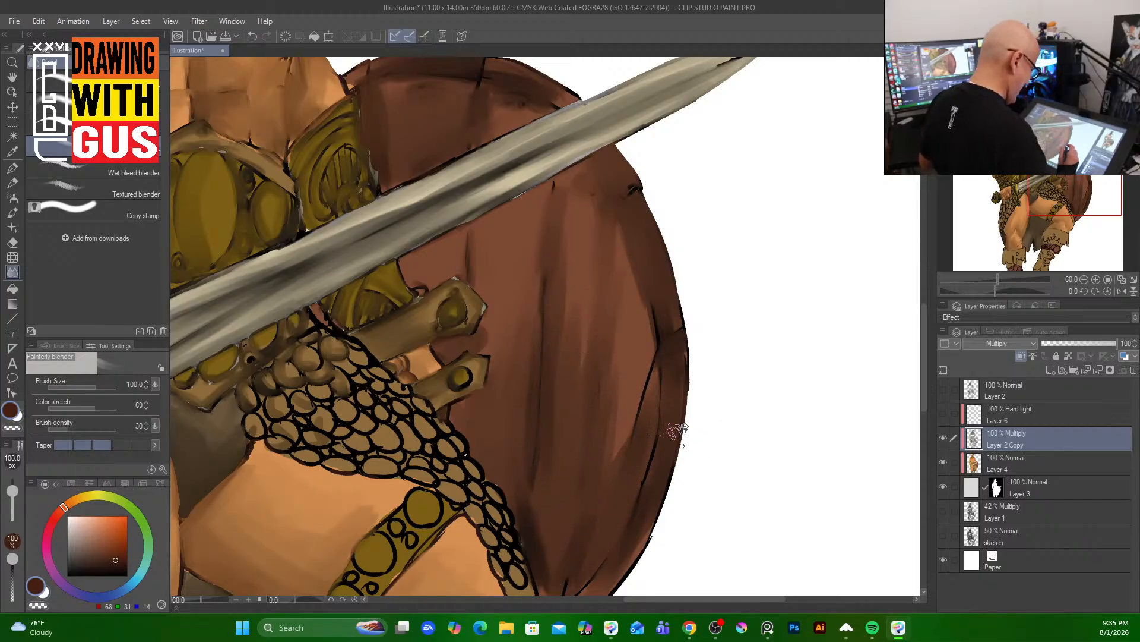
{"action": "left_click_drag", "start_coordinate": [631, 511], "coordinate": [677, 346]}
{"action": "left_click_drag", "start_coordinate": [653, 426], "coordinate": [687, 315]}
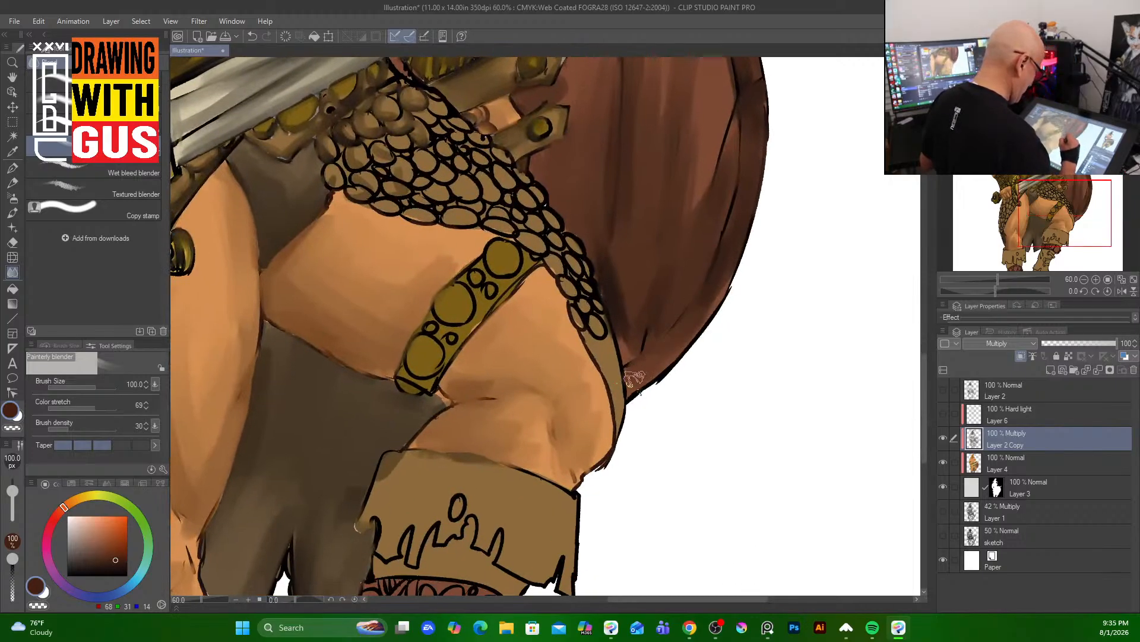
- Blend the round pommel of the sword behind the gripping hand at brush size 50
{"action": "left_click_drag", "start_coordinate": [481, 399], "coordinate": [738, 540]}
{"action": "left_click_drag", "start_coordinate": [540, 426], "coordinate": [626, 495]}
{"action": "key", "text": "bracketleft"}
{"action": "key", "text": "bracketleft"}
{"action": "key", "text": "bracketleft"}
{"action": "key", "text": "bracketleft"}
{"action": "key", "text": "bracketleft"}
{"action": "key", "text": "bracketleft"}
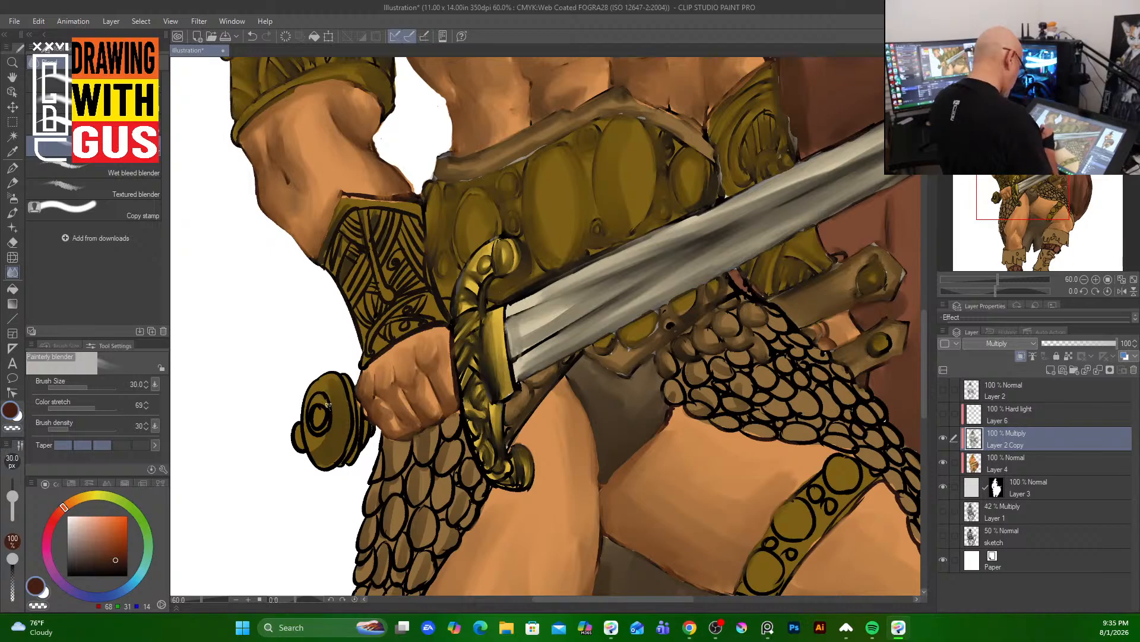
{"action": "key", "text": "bracketleft"}
{"action": "key", "text": "bracketleft"}
{"action": "mouse_move", "coordinate": [328, 402]}
{"action": "left_mouse_down"}
{"action": "mouse_move", "coordinate": [317, 431]}
{"action": "mouse_move", "coordinate": [322, 420]}
{"action": "left_mouse_up"}
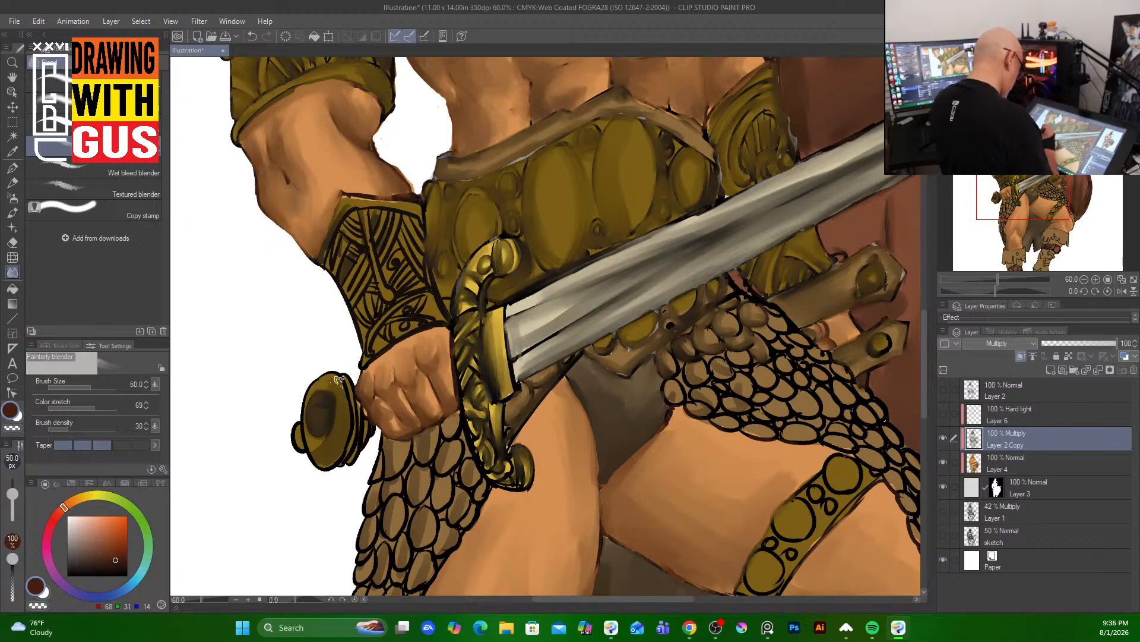
{"action": "mouse_move", "coordinate": [340, 380]}
{"action": "left_mouse_down"}
{"action": "mouse_move", "coordinate": [351, 414]}
{"action": "mouse_move", "coordinate": [338, 378]}
{"action": "mouse_move", "coordinate": [341, 446]}
{"action": "mouse_move", "coordinate": [321, 453]}
{"action": "mouse_move", "coordinate": [352, 436]}
{"action": "mouse_move", "coordinate": [343, 375]}
{"action": "mouse_move", "coordinate": [355, 444]}
{"action": "mouse_move", "coordinate": [365, 416]}
{"action": "mouse_move", "coordinate": [341, 455]}
{"action": "left_mouse_up"}
{"action": "left_click_drag", "start_coordinate": [302, 420], "coordinate": [302, 448]}
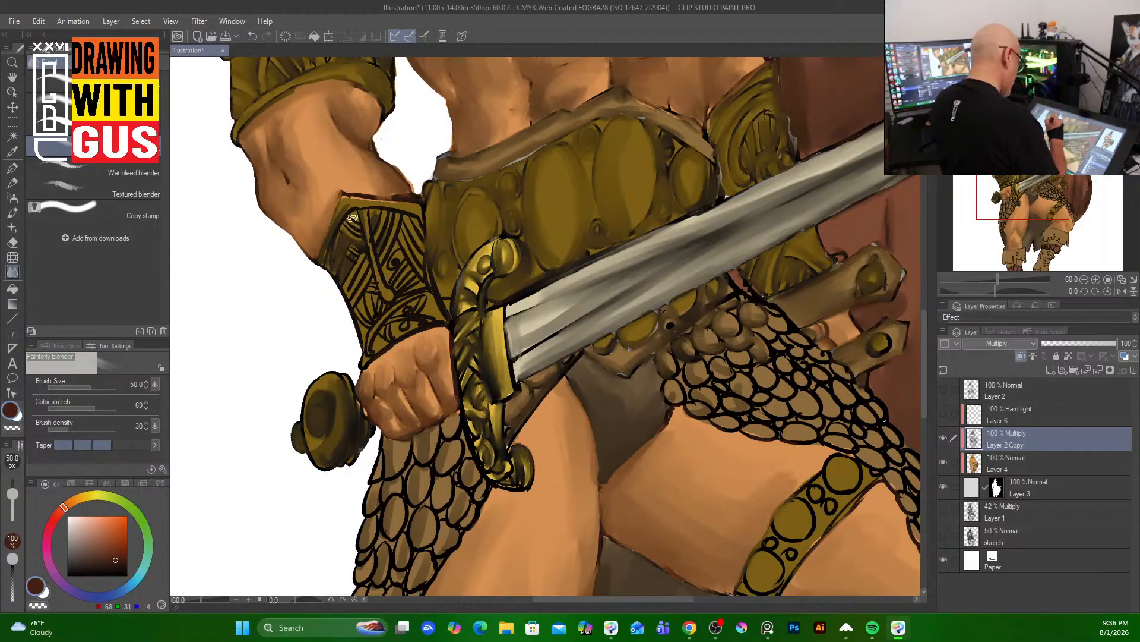
- Blend the engraved pattern and upper edge of the sword arm's bracer at brush size 50
{"action": "mouse_move", "coordinate": [352, 213]}
{"action": "left_mouse_down"}
{"action": "mouse_move", "coordinate": [389, 200]}
{"action": "mouse_move", "coordinate": [366, 228]}
{"action": "mouse_move", "coordinate": [366, 246]}
{"action": "mouse_move", "coordinate": [371, 210]}
{"action": "mouse_move", "coordinate": [382, 284]}
{"action": "mouse_move", "coordinate": [385, 208]}
{"action": "mouse_move", "coordinate": [414, 214]}
{"action": "mouse_move", "coordinate": [401, 215]}
{"action": "mouse_move", "coordinate": [391, 282]}
{"action": "mouse_move", "coordinate": [408, 270]}
{"action": "mouse_move", "coordinate": [417, 279]}
{"action": "mouse_move", "coordinate": [401, 281]}
{"action": "mouse_move", "coordinate": [388, 305]}
{"action": "mouse_move", "coordinate": [403, 290]}
{"action": "mouse_move", "coordinate": [372, 300]}
{"action": "mouse_move", "coordinate": [375, 310]}
{"action": "mouse_move", "coordinate": [369, 291]}
{"action": "mouse_move", "coordinate": [360, 314]}
{"action": "mouse_move", "coordinate": [365, 278]}
{"action": "mouse_move", "coordinate": [345, 289]}
{"action": "mouse_move", "coordinate": [358, 267]}
{"action": "left_mouse_up"}
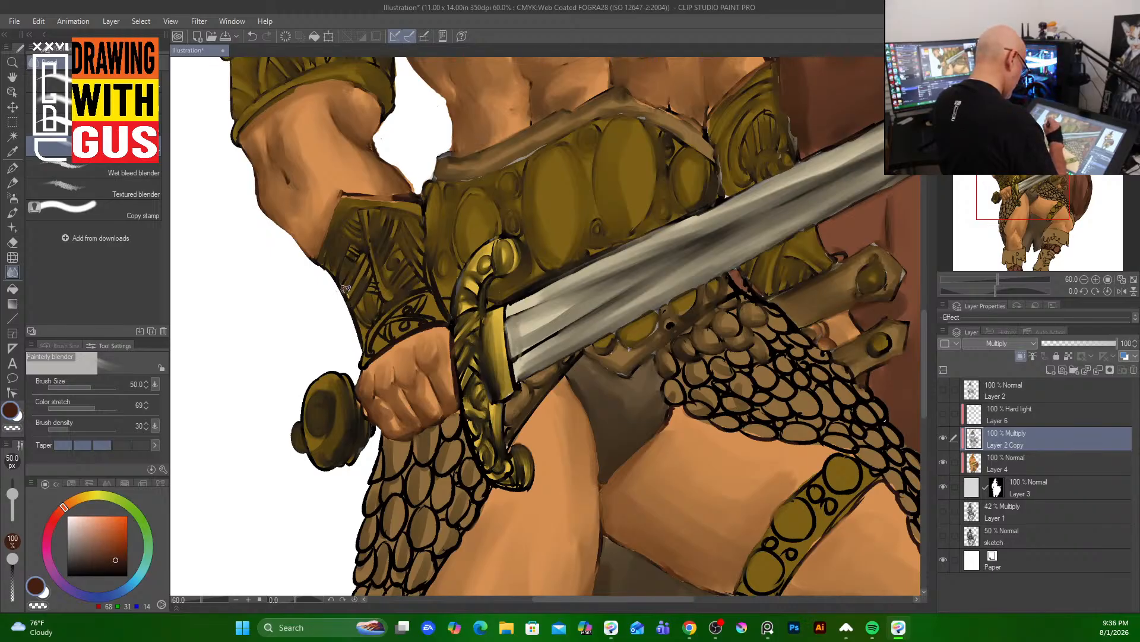
{"action": "mouse_move", "coordinate": [370, 333]}
{"action": "left_mouse_down"}
{"action": "mouse_move", "coordinate": [417, 296]}
{"action": "mouse_move", "coordinate": [395, 327]}
{"action": "mouse_move", "coordinate": [407, 331]}
{"action": "left_mouse_up"}
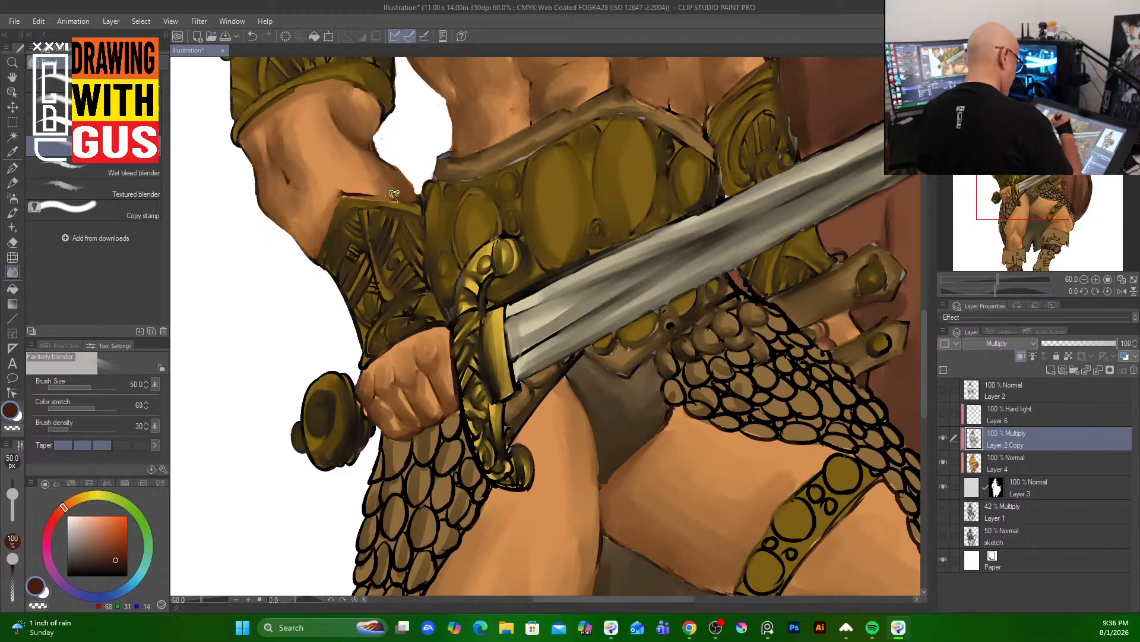
{"action": "left_click_drag", "start_coordinate": [394, 193], "coordinate": [345, 194]}
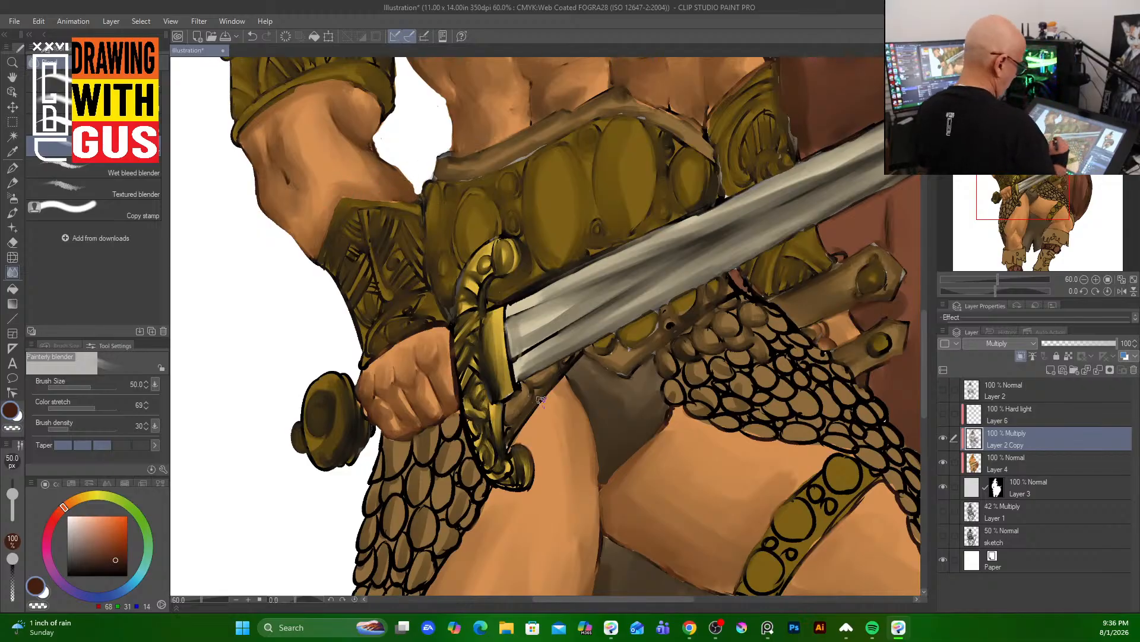
- Blend the loincloth's edge beside the sword-side knee and the skirt scales hanging below the sword hand at brush size 50
{"action": "scroll", "coordinate": [540, 399], "scroll_direction": "down", "scroll_amount": 10}
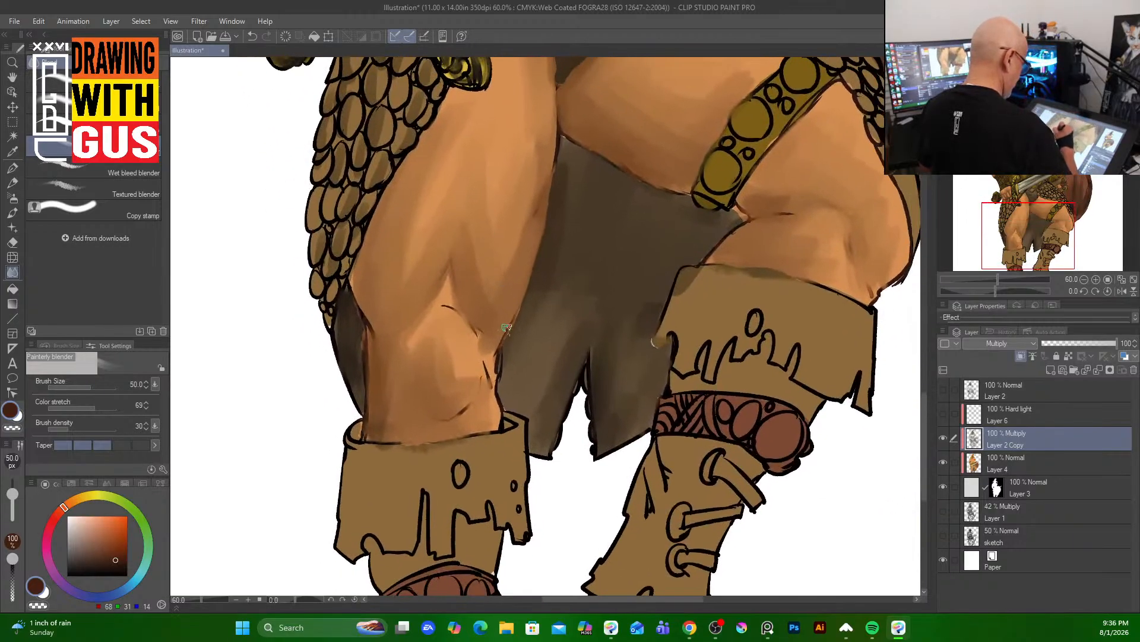
{"action": "mouse_move", "coordinate": [502, 336]}
{"action": "left_mouse_down"}
{"action": "mouse_move", "coordinate": [498, 416]}
{"action": "mouse_move", "coordinate": [526, 420]}
{"action": "mouse_move", "coordinate": [528, 472]}
{"action": "left_mouse_up"}
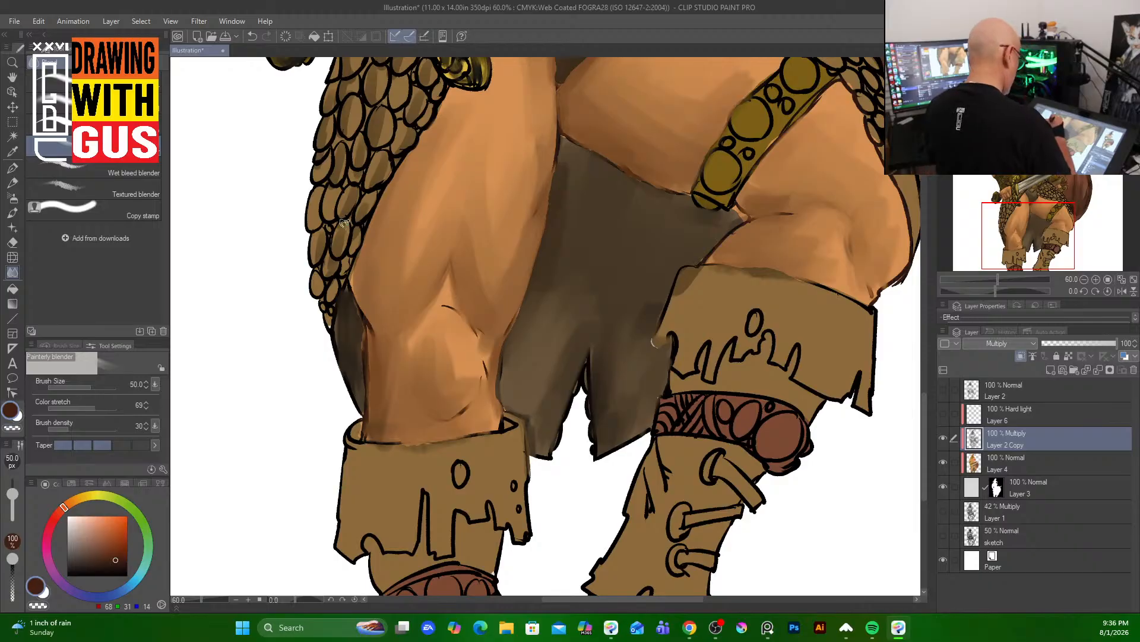
{"action": "left_click_drag", "start_coordinate": [399, 264], "coordinate": [420, 472]}
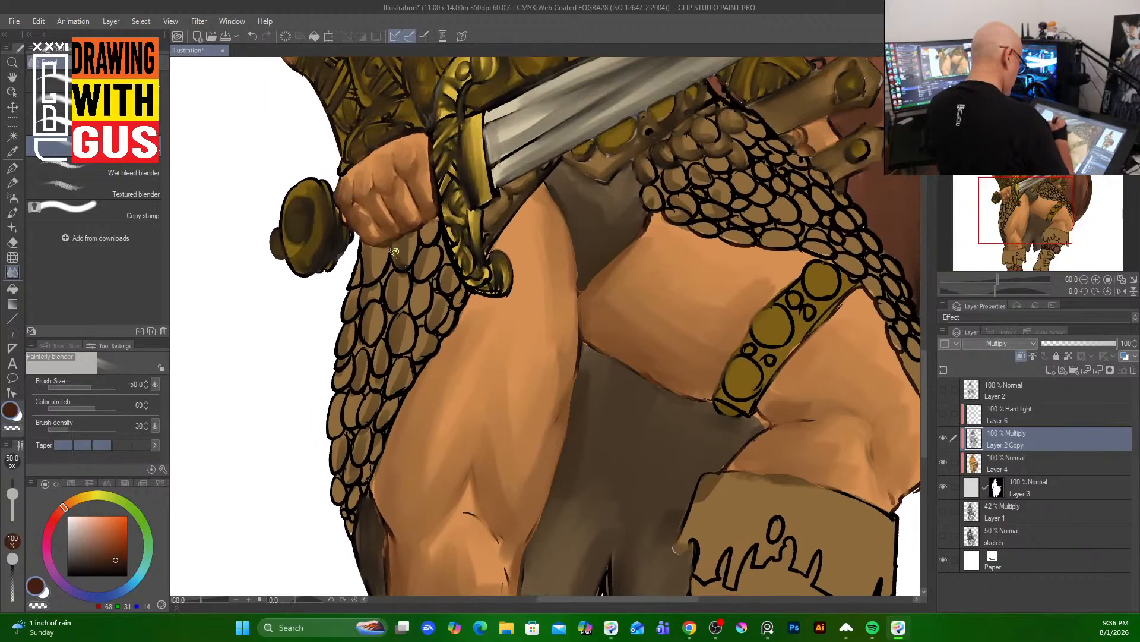
{"action": "mouse_move", "coordinate": [393, 241]}
{"action": "left_mouse_down"}
{"action": "mouse_move", "coordinate": [380, 279]}
{"action": "mouse_move", "coordinate": [368, 250]}
{"action": "mouse_move", "coordinate": [372, 274]}
{"action": "mouse_move", "coordinate": [349, 293]}
{"action": "mouse_move", "coordinate": [371, 302]}
{"action": "mouse_move", "coordinate": [369, 338]}
{"action": "mouse_move", "coordinate": [374, 321]}
{"action": "mouse_move", "coordinate": [354, 288]}
{"action": "mouse_move", "coordinate": [351, 375]}
{"action": "mouse_move", "coordinate": [419, 313]}
{"action": "mouse_move", "coordinate": [395, 351]}
{"action": "mouse_move", "coordinate": [410, 326]}
{"action": "mouse_move", "coordinate": [392, 285]}
{"action": "mouse_move", "coordinate": [400, 273]}
{"action": "mouse_move", "coordinate": [387, 304]}
{"action": "mouse_move", "coordinate": [396, 265]}
{"action": "mouse_move", "coordinate": [420, 248]}
{"action": "mouse_move", "coordinate": [422, 269]}
{"action": "mouse_move", "coordinate": [436, 249]}
{"action": "mouse_move", "coordinate": [421, 230]}
{"action": "mouse_move", "coordinate": [447, 291]}
{"action": "mouse_move", "coordinate": [442, 223]}
{"action": "mouse_move", "coordinate": [477, 262]}
{"action": "mouse_move", "coordinate": [458, 261]}
{"action": "mouse_move", "coordinate": [475, 280]}
{"action": "left_mouse_up"}
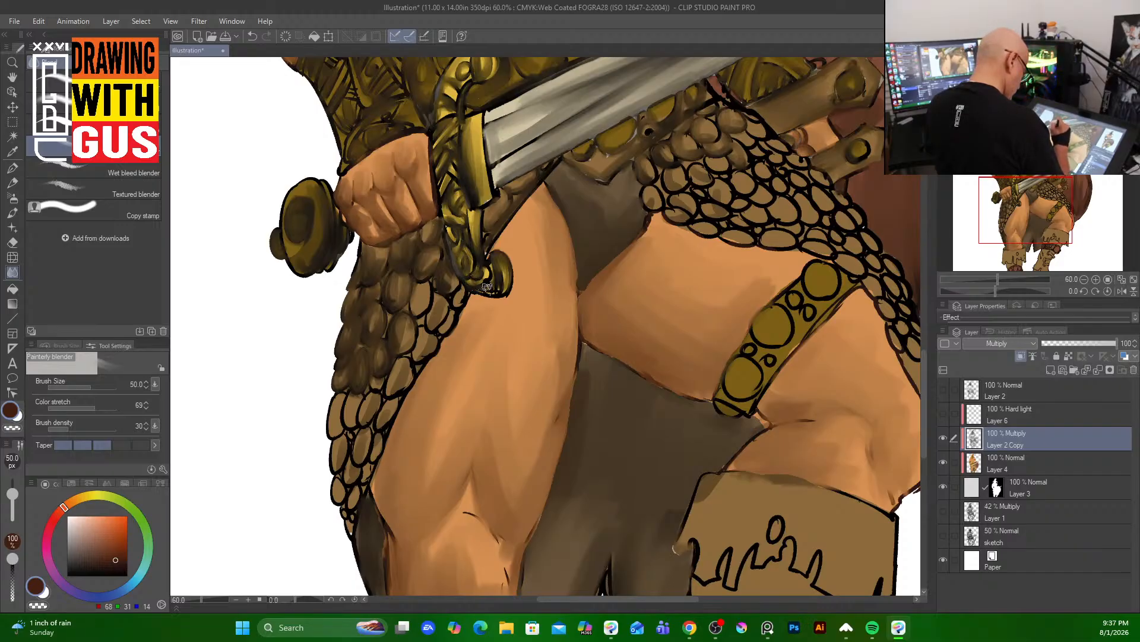
{"action": "mouse_move", "coordinate": [508, 239]}
{"action": "left_mouse_down"}
{"action": "mouse_move", "coordinate": [496, 278]}
{"action": "mouse_move", "coordinate": [460, 289]}
{"action": "mouse_move", "coordinate": [439, 328]}
{"action": "mouse_move", "coordinate": [427, 274]}
{"action": "left_mouse_up"}
{"action": "mouse_move", "coordinate": [427, 333]}
{"action": "left_mouse_down"}
{"action": "mouse_move", "coordinate": [416, 356]}
{"action": "mouse_move", "coordinate": [431, 350]}
{"action": "mouse_move", "coordinate": [398, 389]}
{"action": "mouse_move", "coordinate": [428, 340]}
{"action": "mouse_move", "coordinate": [389, 409]}
{"action": "mouse_move", "coordinate": [369, 431]}
{"action": "mouse_move", "coordinate": [350, 416]}
{"action": "mouse_move", "coordinate": [357, 424]}
{"action": "mouse_move", "coordinate": [335, 440]}
{"action": "mouse_move", "coordinate": [350, 438]}
{"action": "mouse_move", "coordinate": [339, 466]}
{"action": "mouse_move", "coordinate": [375, 440]}
{"action": "mouse_move", "coordinate": [370, 467]}
{"action": "left_mouse_up"}
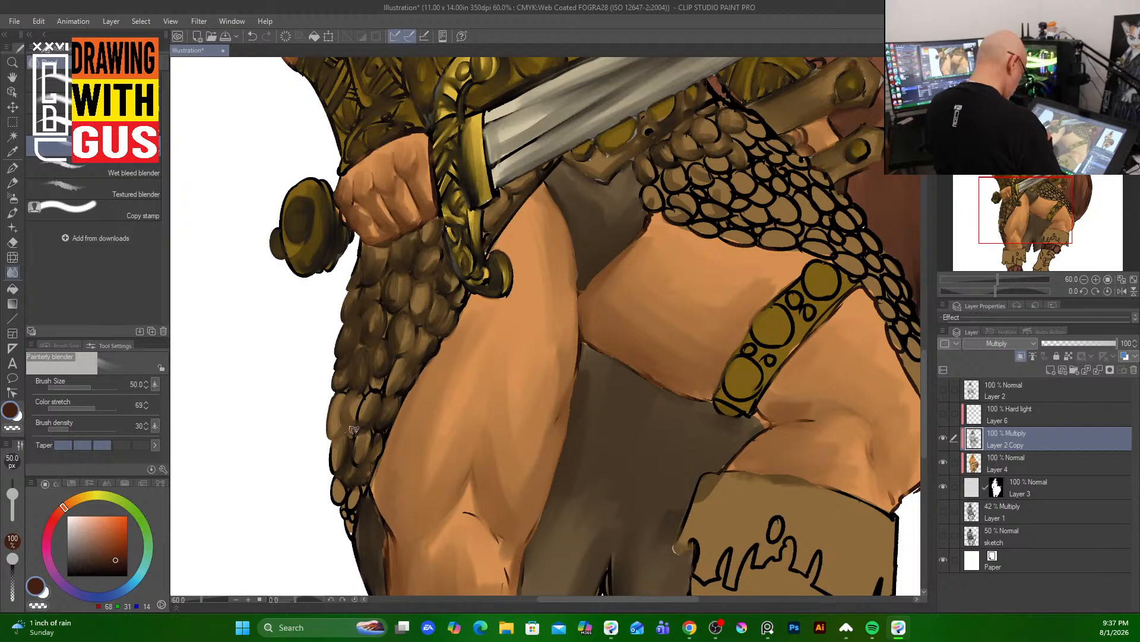
{"action": "mouse_move", "coordinate": [340, 487]}
{"action": "left_mouse_down"}
{"action": "mouse_move", "coordinate": [356, 499]}
{"action": "mouse_move", "coordinate": [361, 490]}
{"action": "mouse_move", "coordinate": [352, 530]}
{"action": "mouse_move", "coordinate": [333, 486]}
{"action": "mouse_move", "coordinate": [341, 505]}
{"action": "left_mouse_up"}
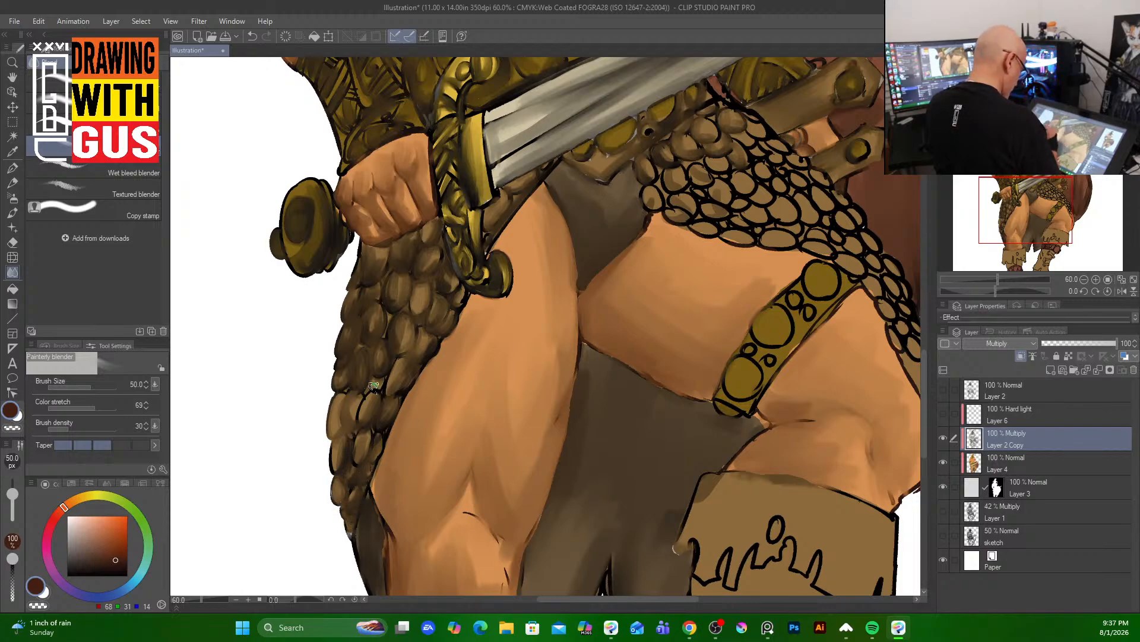
{"action": "mouse_move", "coordinate": [375, 386]}
{"action": "left_mouse_down"}
{"action": "mouse_move", "coordinate": [360, 399]}
{"action": "mouse_move", "coordinate": [388, 374]}
{"action": "mouse_move", "coordinate": [368, 412]}
{"action": "left_mouse_up"}
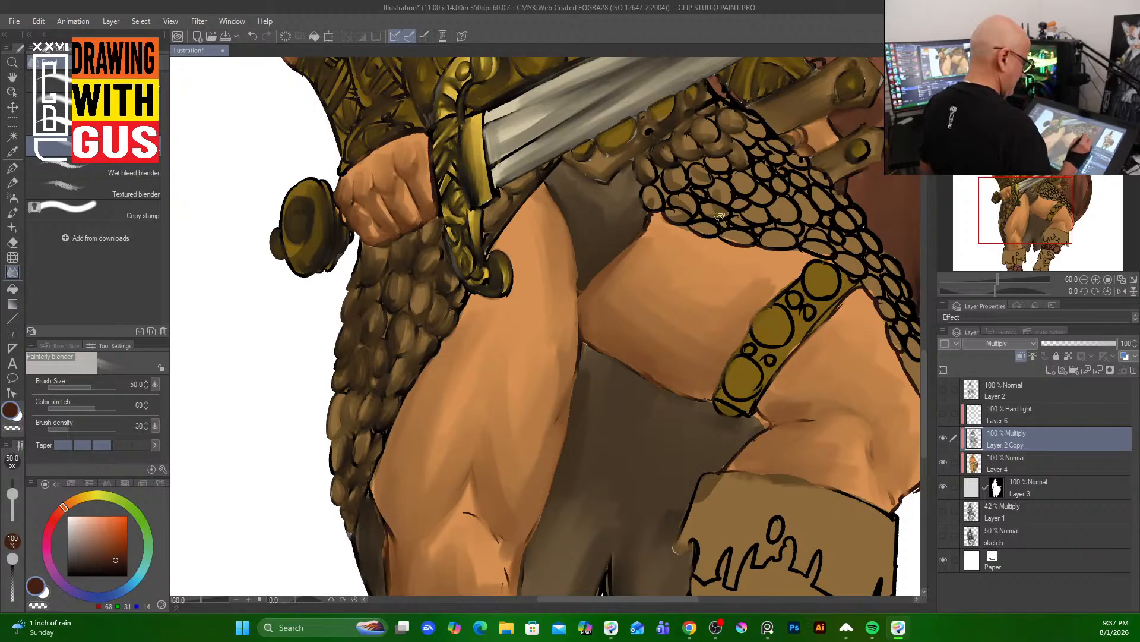
- Blend the skirt scales covering the shield-side thigh at brush size 50
{"action": "left_click_drag", "start_coordinate": [685, 271], "coordinate": [439, 356]}
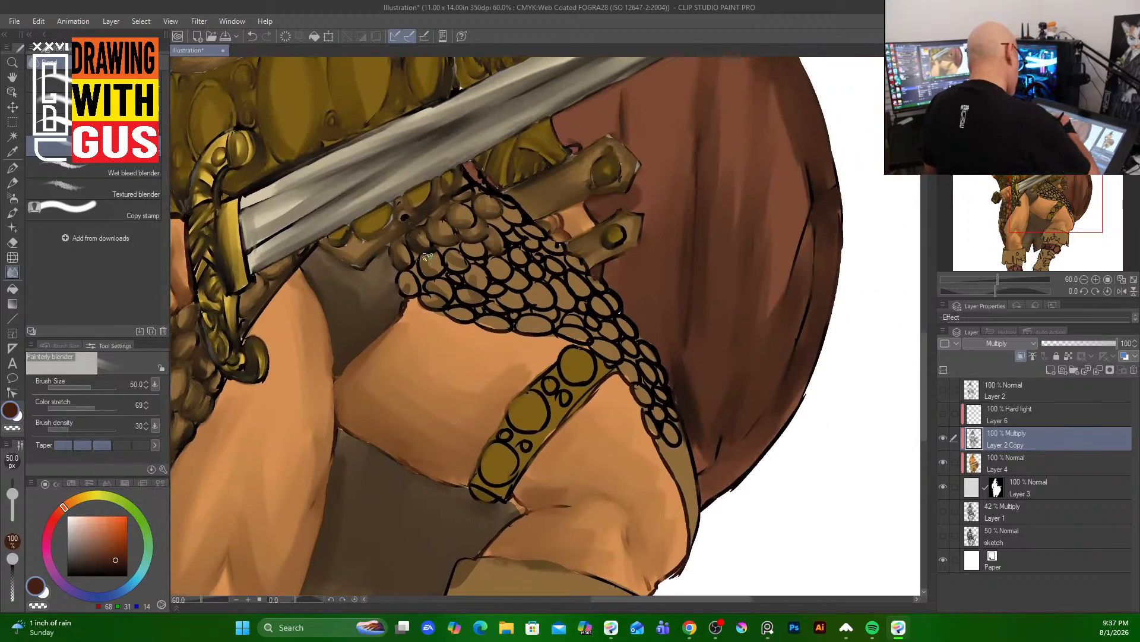
{"action": "mouse_move", "coordinate": [427, 256]}
{"action": "left_mouse_down"}
{"action": "mouse_move", "coordinate": [406, 238]}
{"action": "mouse_move", "coordinate": [417, 291]}
{"action": "mouse_move", "coordinate": [403, 269]}
{"action": "mouse_move", "coordinate": [440, 298]}
{"action": "mouse_move", "coordinate": [449, 299]}
{"action": "mouse_move", "coordinate": [436, 273]}
{"action": "mouse_move", "coordinate": [463, 277]}
{"action": "mouse_move", "coordinate": [449, 296]}
{"action": "mouse_move", "coordinate": [476, 299]}
{"action": "mouse_move", "coordinate": [442, 266]}
{"action": "mouse_move", "coordinate": [465, 263]}
{"action": "mouse_move", "coordinate": [442, 254]}
{"action": "mouse_move", "coordinate": [445, 239]}
{"action": "mouse_move", "coordinate": [457, 249]}
{"action": "mouse_move", "coordinate": [442, 220]}
{"action": "mouse_move", "coordinate": [482, 258]}
{"action": "mouse_move", "coordinate": [470, 241]}
{"action": "mouse_move", "coordinate": [485, 238]}
{"action": "mouse_move", "coordinate": [476, 241]}
{"action": "mouse_move", "coordinate": [476, 206]}
{"action": "mouse_move", "coordinate": [524, 290]}
{"action": "mouse_move", "coordinate": [489, 286]}
{"action": "mouse_move", "coordinate": [509, 282]}
{"action": "mouse_move", "coordinate": [491, 292]}
{"action": "mouse_move", "coordinate": [508, 308]}
{"action": "mouse_move", "coordinate": [515, 286]}
{"action": "mouse_move", "coordinate": [501, 302]}
{"action": "mouse_move", "coordinate": [514, 314]}
{"action": "mouse_move", "coordinate": [479, 316]}
{"action": "mouse_move", "coordinate": [486, 308]}
{"action": "mouse_move", "coordinate": [487, 319]}
{"action": "mouse_move", "coordinate": [551, 327]}
{"action": "mouse_move", "coordinate": [520, 316]}
{"action": "mouse_move", "coordinate": [551, 314]}
{"action": "mouse_move", "coordinate": [524, 266]}
{"action": "mouse_move", "coordinate": [539, 267]}
{"action": "mouse_move", "coordinate": [502, 233]}
{"action": "mouse_move", "coordinate": [539, 234]}
{"action": "left_mouse_up"}
{"action": "mouse_move", "coordinate": [504, 196]}
{"action": "left_mouse_down"}
{"action": "mouse_move", "coordinate": [528, 229]}
{"action": "mouse_move", "coordinate": [526, 208]}
{"action": "mouse_move", "coordinate": [523, 226]}
{"action": "mouse_move", "coordinate": [539, 226]}
{"action": "mouse_move", "coordinate": [535, 253]}
{"action": "mouse_move", "coordinate": [527, 245]}
{"action": "mouse_move", "coordinate": [578, 297]}
{"action": "mouse_move", "coordinate": [553, 278]}
{"action": "mouse_move", "coordinate": [569, 300]}
{"action": "mouse_move", "coordinate": [557, 304]}
{"action": "mouse_move", "coordinate": [573, 311]}
{"action": "mouse_move", "coordinate": [560, 323]}
{"action": "mouse_move", "coordinate": [573, 314]}
{"action": "mouse_move", "coordinate": [579, 337]}
{"action": "mouse_move", "coordinate": [562, 332]}
{"action": "mouse_move", "coordinate": [601, 325]}
{"action": "mouse_move", "coordinate": [579, 320]}
{"action": "mouse_move", "coordinate": [609, 334]}
{"action": "mouse_move", "coordinate": [584, 315]}
{"action": "mouse_move", "coordinate": [586, 304]}
{"action": "mouse_move", "coordinate": [609, 315]}
{"action": "mouse_move", "coordinate": [590, 305]}
{"action": "mouse_move", "coordinate": [599, 295]}
{"action": "mouse_move", "coordinate": [614, 316]}
{"action": "mouse_move", "coordinate": [570, 262]}
{"action": "mouse_move", "coordinate": [581, 251]}
{"action": "mouse_move", "coordinate": [630, 327]}
{"action": "mouse_move", "coordinate": [631, 354]}
{"action": "mouse_move", "coordinate": [629, 339]}
{"action": "mouse_move", "coordinate": [623, 345]}
{"action": "mouse_move", "coordinate": [657, 384]}
{"action": "mouse_move", "coordinate": [652, 363]}
{"action": "mouse_move", "coordinate": [606, 345]}
{"action": "mouse_move", "coordinate": [674, 440]}
{"action": "mouse_move", "coordinate": [673, 415]}
{"action": "mouse_move", "coordinate": [675, 481]}
{"action": "mouse_move", "coordinate": [663, 444]}
{"action": "mouse_move", "coordinate": [683, 553]}
{"action": "mouse_move", "coordinate": [689, 451]}
{"action": "mouse_move", "coordinate": [695, 537]}
{"action": "mouse_move", "coordinate": [711, 547]}
{"action": "mouse_move", "coordinate": [659, 583]}
{"action": "left_mouse_up"}
- Blend the torn cuff of the shield-side boot, including its hole and ragged slits, at brush size 50
{"action": "left_click_drag", "start_coordinate": [713, 518], "coordinate": [828, 179]}
{"action": "mouse_move", "coordinate": [648, 175]}
{"action": "left_mouse_down"}
{"action": "mouse_move", "coordinate": [609, 208]}
{"action": "mouse_move", "coordinate": [631, 223]}
{"action": "left_mouse_up"}
{"action": "mouse_move", "coordinate": [580, 252]}
{"action": "left_mouse_down"}
{"action": "mouse_move", "coordinate": [560, 268]}
{"action": "mouse_move", "coordinate": [568, 315]}
{"action": "mouse_move", "coordinate": [580, 321]}
{"action": "mouse_move", "coordinate": [597, 282]}
{"action": "mouse_move", "coordinate": [572, 302]}
{"action": "mouse_move", "coordinate": [589, 239]}
{"action": "mouse_move", "coordinate": [568, 256]}
{"action": "mouse_move", "coordinate": [609, 235]}
{"action": "mouse_move", "coordinate": [589, 282]}
{"action": "mouse_move", "coordinate": [612, 280]}
{"action": "mouse_move", "coordinate": [608, 328]}
{"action": "mouse_move", "coordinate": [627, 294]}
{"action": "mouse_move", "coordinate": [617, 323]}
{"action": "mouse_move", "coordinate": [652, 307]}
{"action": "mouse_move", "coordinate": [658, 288]}
{"action": "mouse_move", "coordinate": [673, 324]}
{"action": "mouse_move", "coordinate": [683, 313]}
{"action": "mouse_move", "coordinate": [618, 345]}
{"action": "mouse_move", "coordinate": [630, 325]}
{"action": "mouse_move", "coordinate": [598, 333]}
{"action": "mouse_move", "coordinate": [688, 307]}
{"action": "mouse_move", "coordinate": [679, 331]}
{"action": "mouse_move", "coordinate": [715, 366]}
{"action": "left_mouse_up"}
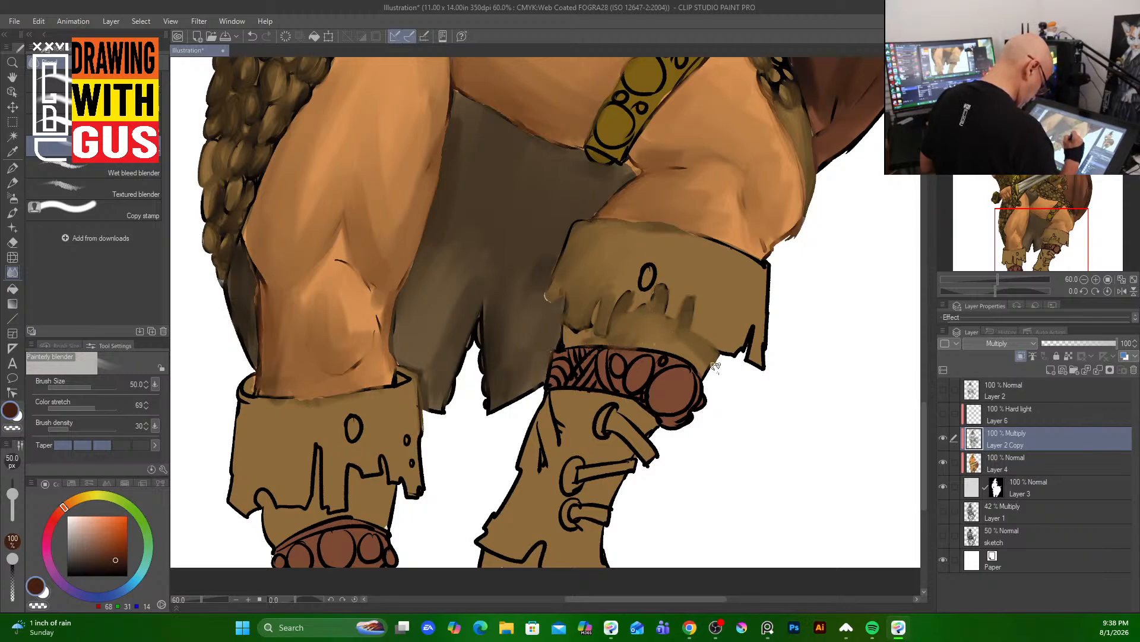
{"action": "left_click_drag", "start_coordinate": [648, 265], "coordinate": [646, 289]}
{"action": "mouse_move", "coordinate": [752, 331]}
{"action": "left_mouse_down"}
{"action": "mouse_move", "coordinate": [736, 350]}
{"action": "mouse_move", "coordinate": [760, 347]}
{"action": "mouse_move", "coordinate": [764, 259]}
{"action": "mouse_move", "coordinate": [732, 245]}
{"action": "left_mouse_up"}
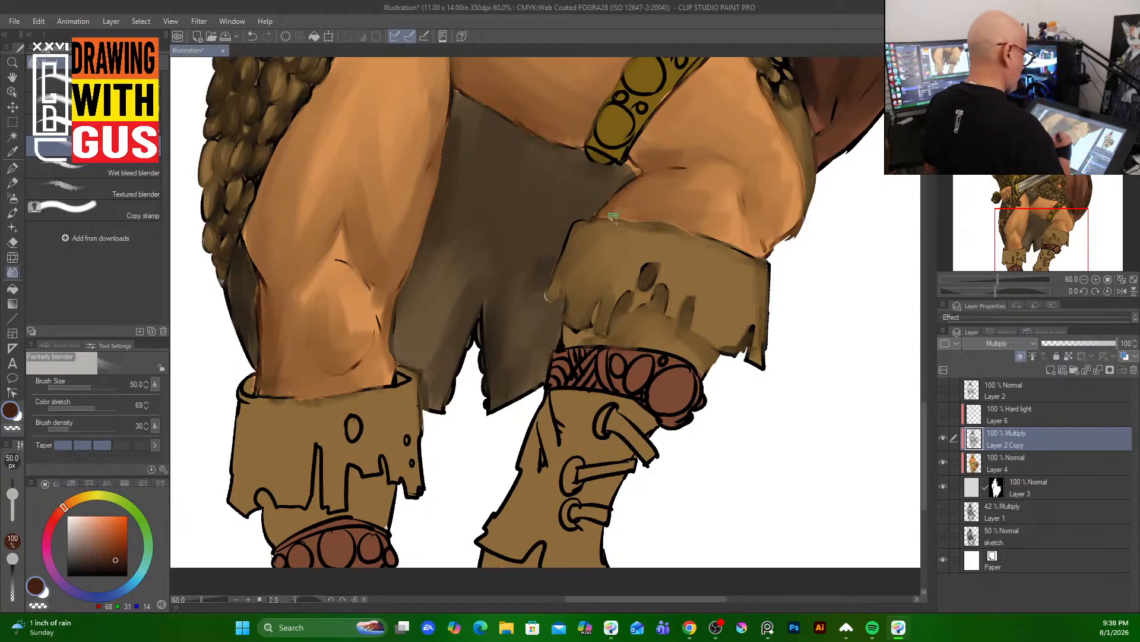
- Blend the gold ornamented band around the shield-side thigh at brush size 50
{"action": "mouse_move", "coordinate": [614, 110]}
{"action": "left_mouse_down"}
{"action": "mouse_move", "coordinate": [618, 136]}
{"action": "mouse_move", "coordinate": [603, 149]}
{"action": "mouse_move", "coordinate": [620, 156]}
{"action": "mouse_move", "coordinate": [593, 257]}
{"action": "left_mouse_up"}
{"action": "mouse_move", "coordinate": [597, 195]}
{"action": "left_mouse_down"}
{"action": "mouse_move", "coordinate": [615, 214]}
{"action": "mouse_move", "coordinate": [600, 178]}
{"action": "mouse_move", "coordinate": [623, 193]}
{"action": "mouse_move", "coordinate": [643, 150]}
{"action": "mouse_move", "coordinate": [652, 159]}
{"action": "mouse_move", "coordinate": [647, 127]}
{"action": "mouse_move", "coordinate": [672, 119]}
{"action": "mouse_move", "coordinate": [695, 137]}
{"action": "mouse_move", "coordinate": [653, 177]}
{"action": "left_mouse_up"}
{"action": "mouse_move", "coordinate": [645, 130]}
{"action": "left_mouse_down"}
{"action": "mouse_move", "coordinate": [621, 153]}
{"action": "mouse_move", "coordinate": [615, 229]}
{"action": "mouse_move", "coordinate": [649, 184]}
{"action": "left_mouse_up"}
- Blend the torn cuff of the sword-side boot with its holes and ragged edge at brush size 50
{"action": "left_click_drag", "start_coordinate": [513, 373], "coordinate": [679, 128]}
{"action": "mouse_move", "coordinate": [496, 275]}
{"action": "left_mouse_down"}
{"action": "mouse_move", "coordinate": [485, 297]}
{"action": "mouse_move", "coordinate": [461, 299]}
{"action": "mouse_move", "coordinate": [465, 369]}
{"action": "mouse_move", "coordinate": [485, 362]}
{"action": "mouse_move", "coordinate": [487, 327]}
{"action": "mouse_move", "coordinate": [500, 340]}
{"action": "mouse_move", "coordinate": [518, 326]}
{"action": "mouse_move", "coordinate": [525, 334]}
{"action": "mouse_move", "coordinate": [517, 347]}
{"action": "mouse_move", "coordinate": [507, 340]}
{"action": "mouse_move", "coordinate": [494, 375]}
{"action": "mouse_move", "coordinate": [483, 337]}
{"action": "mouse_move", "coordinate": [450, 316]}
{"action": "mouse_move", "coordinate": [443, 365]}
{"action": "mouse_move", "coordinate": [402, 350]}
{"action": "mouse_move", "coordinate": [405, 364]}
{"action": "mouse_move", "coordinate": [375, 267]}
{"action": "mouse_move", "coordinate": [370, 319]}
{"action": "mouse_move", "coordinate": [383, 366]}
{"action": "mouse_move", "coordinate": [380, 248]}
{"action": "mouse_move", "coordinate": [389, 236]}
{"action": "mouse_move", "coordinate": [386, 266]}
{"action": "mouse_move", "coordinate": [435, 249]}
{"action": "left_mouse_up"}
{"action": "left_click_drag", "start_coordinate": [517, 239], "coordinate": [541, 237]}
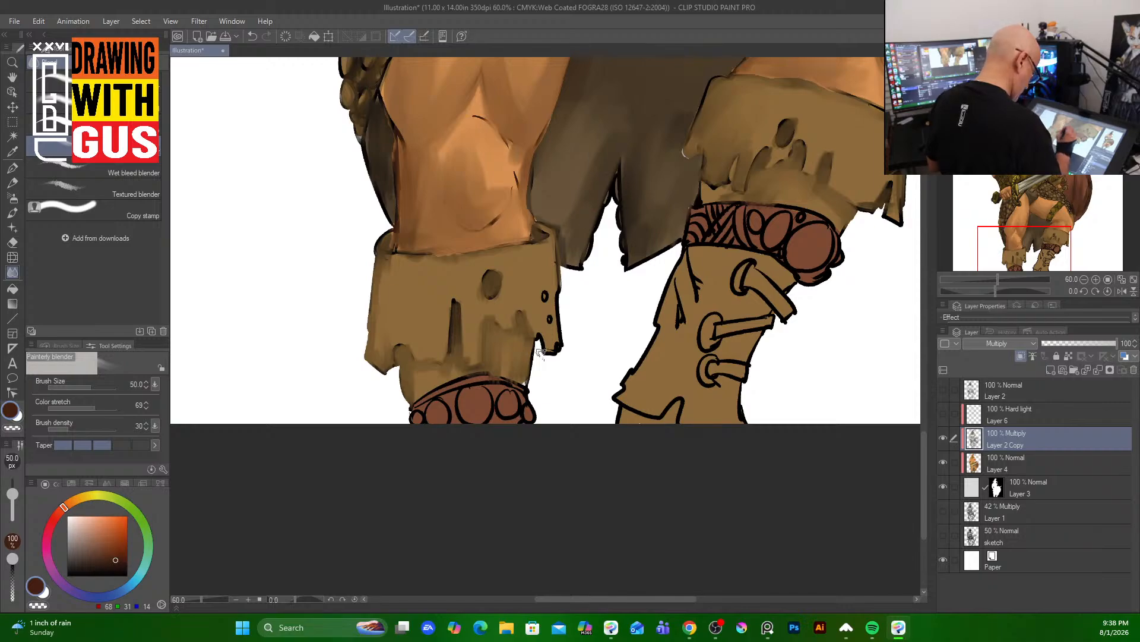
{"action": "left_click_drag", "start_coordinate": [553, 283], "coordinate": [545, 332]}
- Blend the reddish ornamented bands under both boot cuffs and the shield-side boot with its laces at brush size 50
{"action": "mouse_move", "coordinate": [476, 383]}
{"action": "left_mouse_down"}
{"action": "mouse_move", "coordinate": [465, 417]}
{"action": "mouse_move", "coordinate": [471, 392]}
{"action": "mouse_move", "coordinate": [487, 406]}
{"action": "mouse_move", "coordinate": [522, 407]}
{"action": "mouse_move", "coordinate": [486, 382]}
{"action": "mouse_move", "coordinate": [454, 393]}
{"action": "mouse_move", "coordinate": [447, 412]}
{"action": "mouse_move", "coordinate": [437, 396]}
{"action": "mouse_move", "coordinate": [422, 422]}
{"action": "mouse_move", "coordinate": [447, 388]}
{"action": "mouse_move", "coordinate": [487, 376]}
{"action": "left_mouse_up"}
{"action": "mouse_move", "coordinate": [687, 288]}
{"action": "left_mouse_down"}
{"action": "mouse_move", "coordinate": [674, 307]}
{"action": "mouse_move", "coordinate": [677, 261]}
{"action": "mouse_move", "coordinate": [623, 388]}
{"action": "mouse_move", "coordinate": [652, 416]}
{"action": "mouse_move", "coordinate": [671, 402]}
{"action": "mouse_move", "coordinate": [673, 412]}
{"action": "mouse_move", "coordinate": [618, 424]}
{"action": "left_mouse_up"}
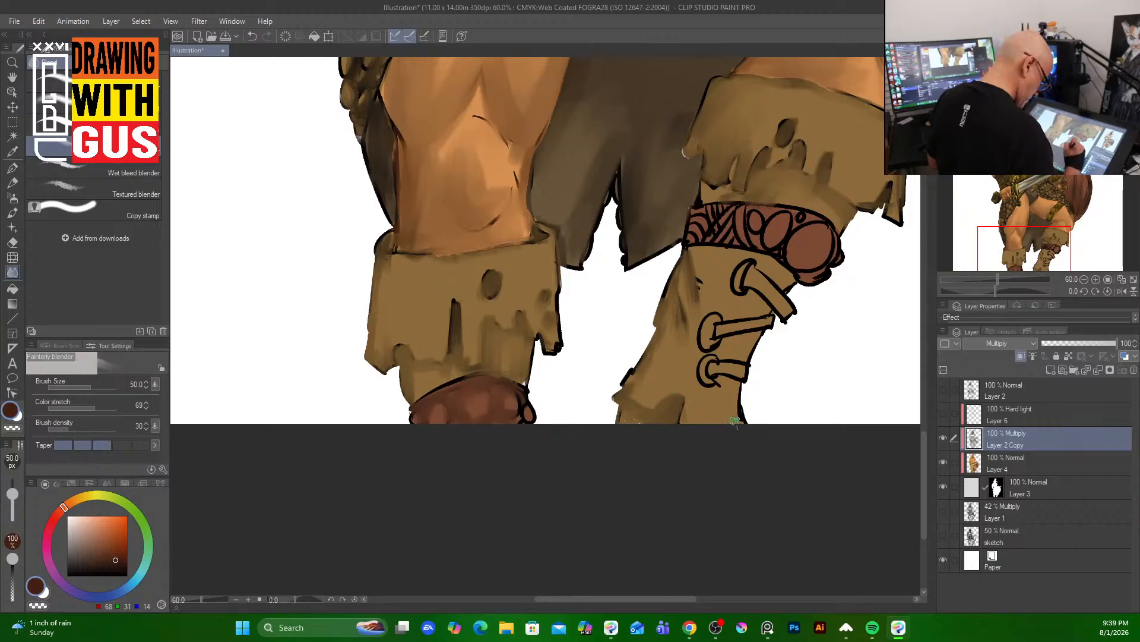
{"action": "mouse_move", "coordinate": [713, 367]}
{"action": "left_mouse_down"}
{"action": "mouse_move", "coordinate": [743, 360]}
{"action": "mouse_move", "coordinate": [710, 348]}
{"action": "mouse_move", "coordinate": [719, 312]}
{"action": "mouse_move", "coordinate": [713, 341]}
{"action": "mouse_move", "coordinate": [715, 320]}
{"action": "mouse_move", "coordinate": [717, 338]}
{"action": "mouse_move", "coordinate": [727, 319]}
{"action": "mouse_move", "coordinate": [770, 327]}
{"action": "mouse_move", "coordinate": [753, 292]}
{"action": "mouse_move", "coordinate": [782, 307]}
{"action": "mouse_move", "coordinate": [730, 271]}
{"action": "mouse_move", "coordinate": [761, 260]}
{"action": "mouse_move", "coordinate": [747, 269]}
{"action": "mouse_move", "coordinate": [779, 269]}
{"action": "mouse_move", "coordinate": [769, 274]}
{"action": "mouse_move", "coordinate": [786, 291]}
{"action": "mouse_move", "coordinate": [819, 224]}
{"action": "mouse_move", "coordinate": [800, 252]}
{"action": "mouse_move", "coordinate": [796, 217]}
{"action": "mouse_move", "coordinate": [768, 224]}
{"action": "mouse_move", "coordinate": [765, 242]}
{"action": "mouse_move", "coordinate": [783, 209]}
{"action": "mouse_move", "coordinate": [777, 229]}
{"action": "mouse_move", "coordinate": [760, 215]}
{"action": "mouse_move", "coordinate": [765, 232]}
{"action": "mouse_move", "coordinate": [741, 204]}
{"action": "mouse_move", "coordinate": [750, 242]}
{"action": "mouse_move", "coordinate": [734, 207]}
{"action": "mouse_move", "coordinate": [771, 191]}
{"action": "mouse_move", "coordinate": [727, 214]}
{"action": "mouse_move", "coordinate": [705, 244]}
{"action": "mouse_move", "coordinate": [732, 210]}
{"action": "mouse_move", "coordinate": [735, 240]}
{"action": "mouse_move", "coordinate": [732, 202]}
{"action": "mouse_move", "coordinate": [707, 216]}
{"action": "mouse_move", "coordinate": [703, 202]}
{"action": "mouse_move", "coordinate": [692, 208]}
{"action": "mouse_move", "coordinate": [704, 228]}
{"action": "mouse_move", "coordinate": [689, 218]}
{"action": "mouse_move", "coordinate": [687, 235]}
{"action": "mouse_move", "coordinate": [701, 203]}
{"action": "mouse_move", "coordinate": [878, 225]}
{"action": "mouse_move", "coordinate": [789, 216]}
{"action": "mouse_move", "coordinate": [842, 248]}
{"action": "mouse_move", "coordinate": [822, 264]}
{"action": "mouse_move", "coordinate": [832, 234]}
{"action": "mouse_move", "coordinate": [808, 282]}
{"action": "left_mouse_up"}
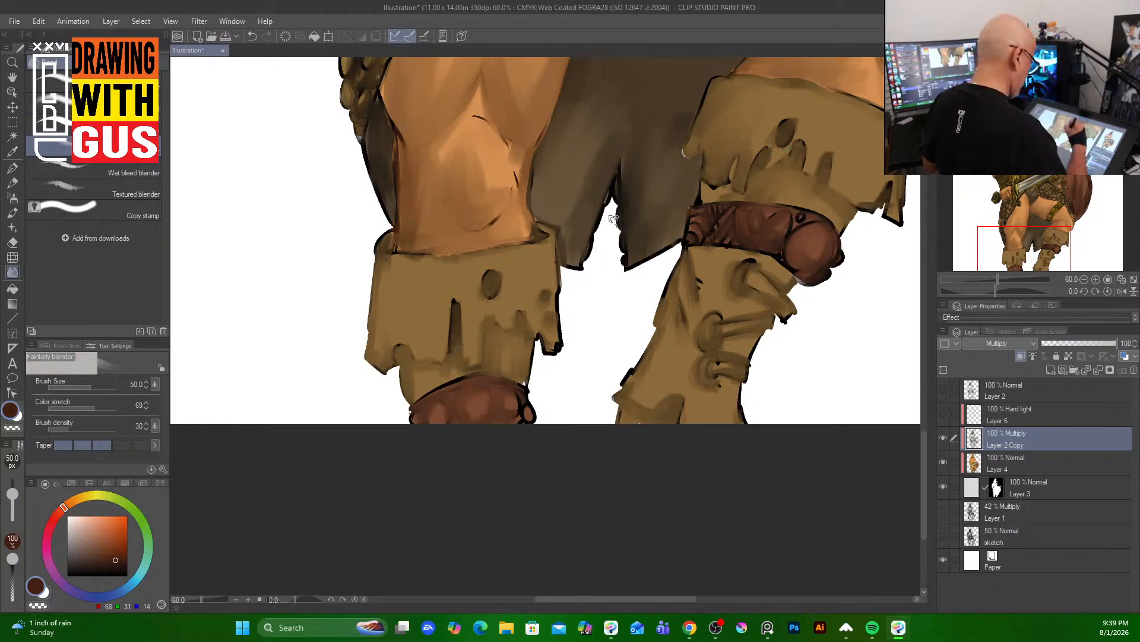
- Blend the remaining dark lines at the base and along the edges of the sword blade at brush size 50
{"action": "left_click_drag", "start_coordinate": [591, 116], "coordinate": [544, 332]}
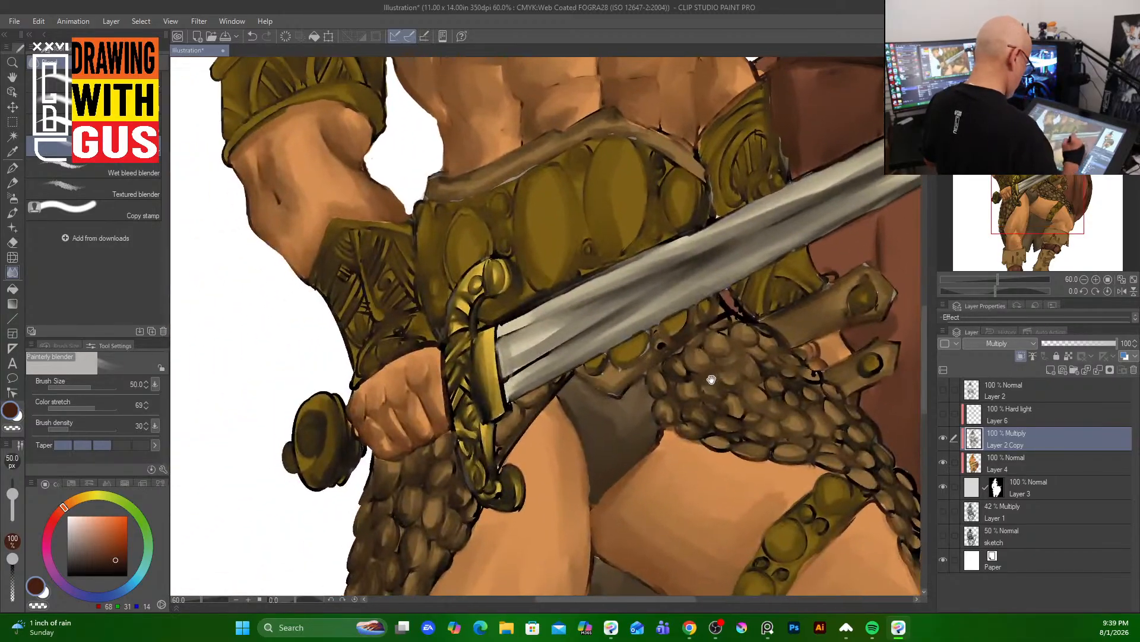
{"action": "left_click_drag", "start_coordinate": [512, 383], "coordinate": [656, 295]}
{"action": "left_click_drag", "start_coordinate": [506, 363], "coordinate": [607, 302]}
{"action": "left_click_drag", "start_coordinate": [498, 338], "coordinate": [701, 242]}
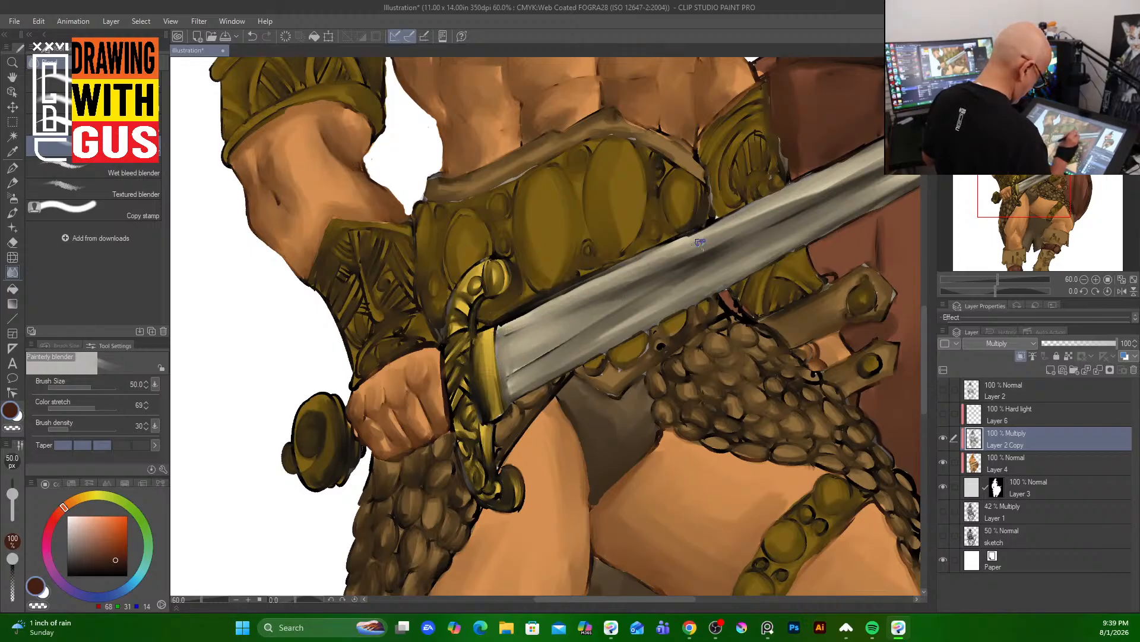
{"action": "left_click_drag", "start_coordinate": [550, 359], "coordinate": [517, 382]}
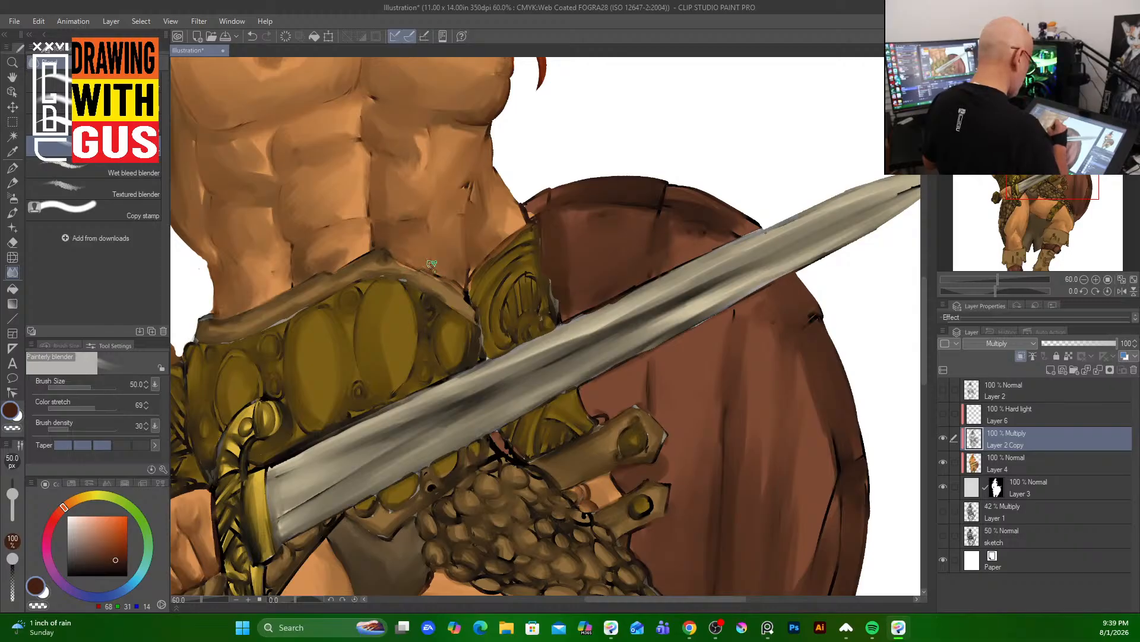
{"action": "left_click_drag", "start_coordinate": [464, 193], "coordinate": [645, 535]}
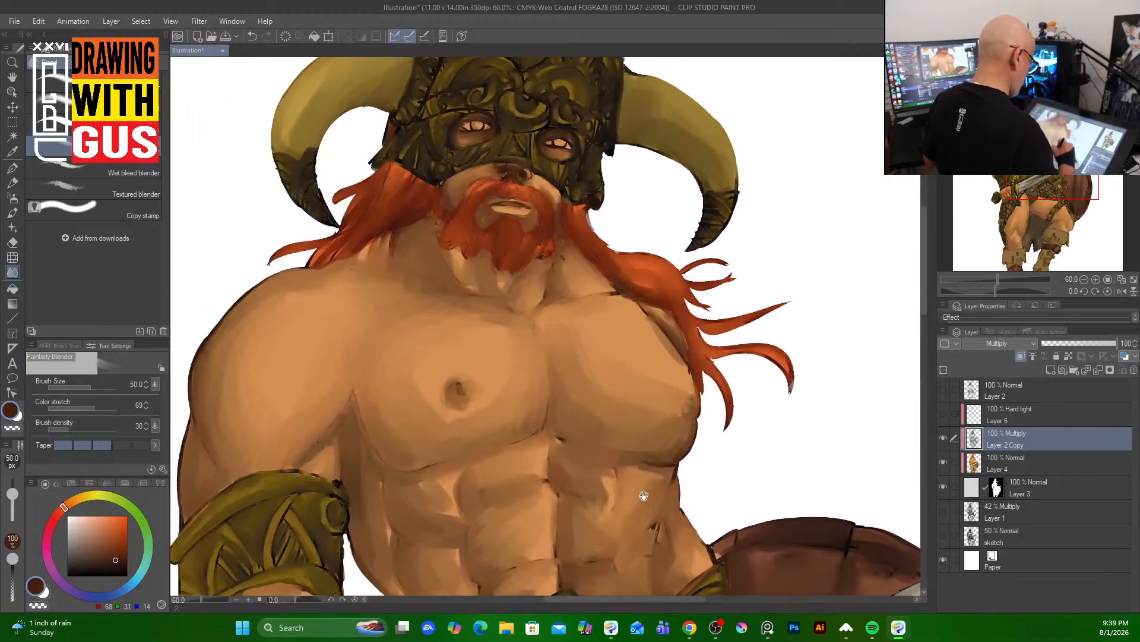
- Sample the helmet's dark gold, lighten it to RGB 136, 104, 19, and switch to the 彩／油 oil brush
{"action": "left_click_drag", "start_coordinate": [586, 336], "coordinate": [662, 504]}
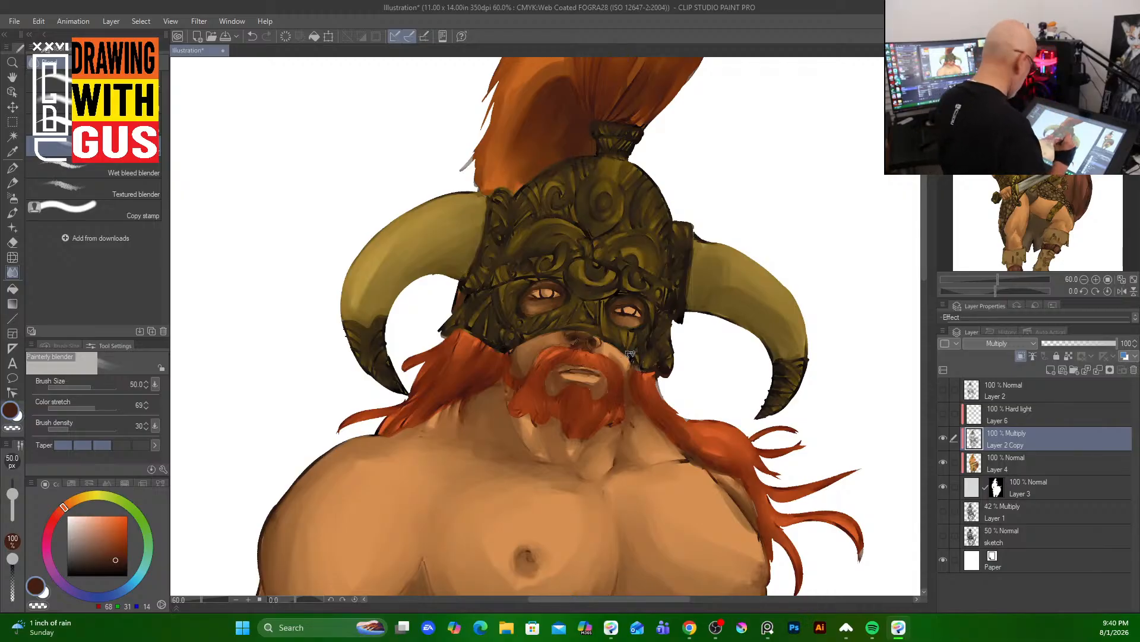
{"action": "scroll", "coordinate": [630, 354], "scroll_direction": "down", "scroll_amount": 4}
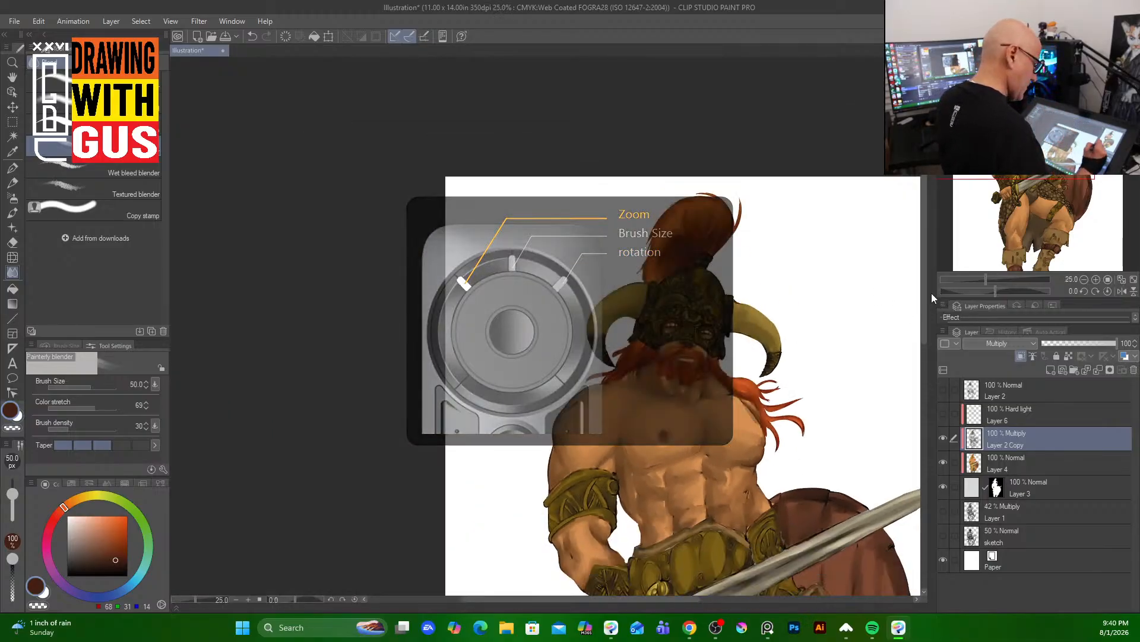
{"action": "left_click_drag", "start_coordinate": [925, 297], "coordinate": [909, 385]}
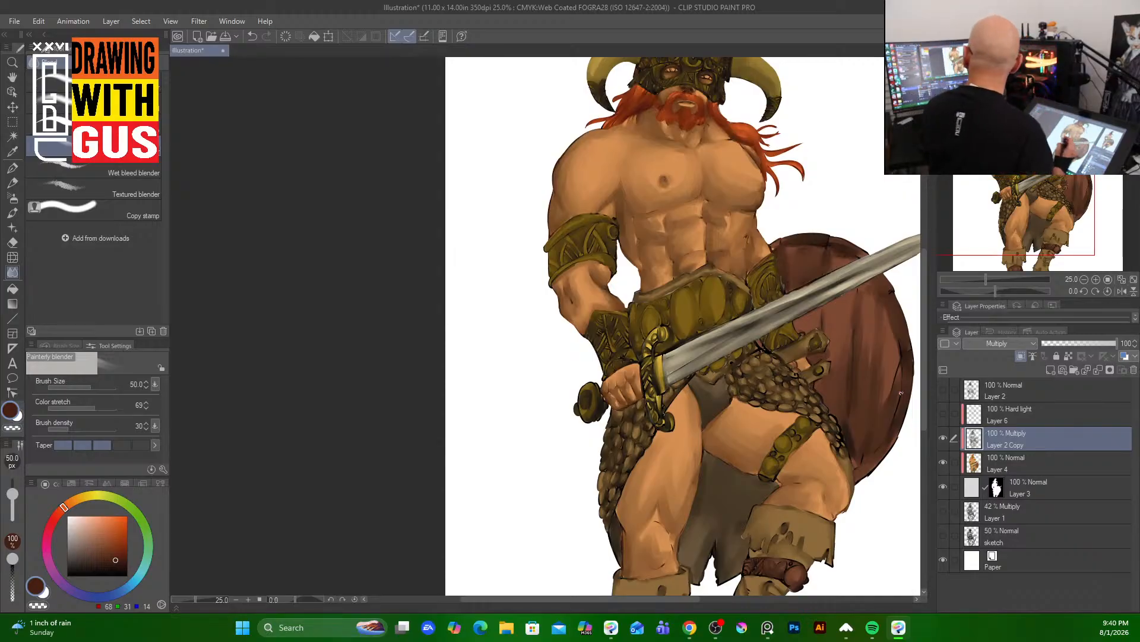
{"action": "left_click_drag", "start_coordinate": [728, 393], "coordinate": [551, 422]}
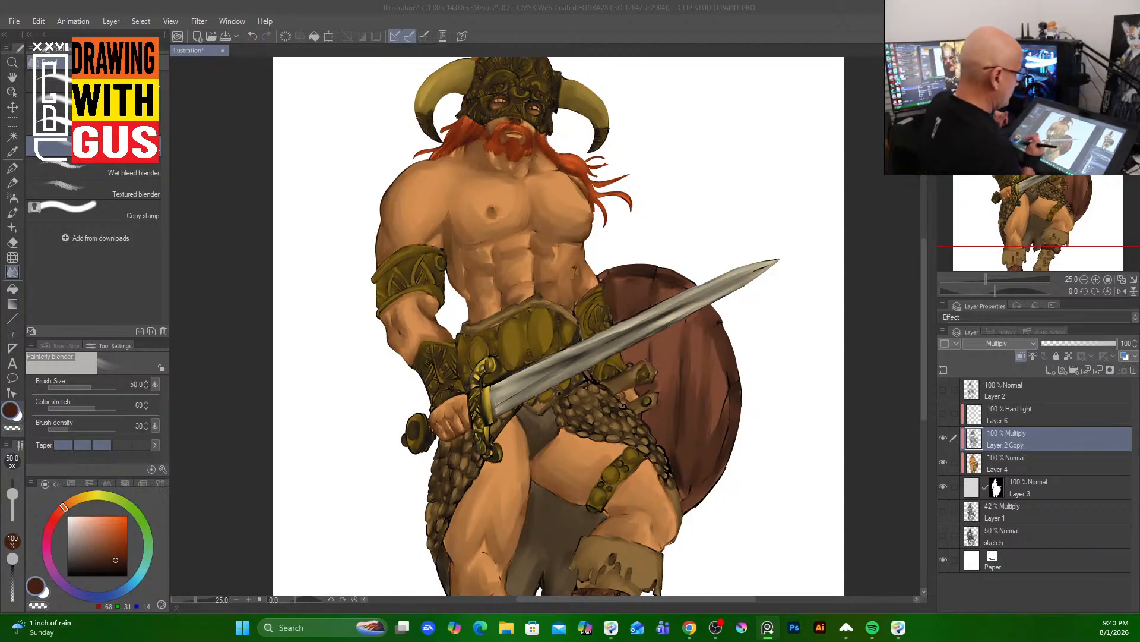
{"action": "left_click_drag", "start_coordinate": [923, 316], "coordinate": [923, 259]}
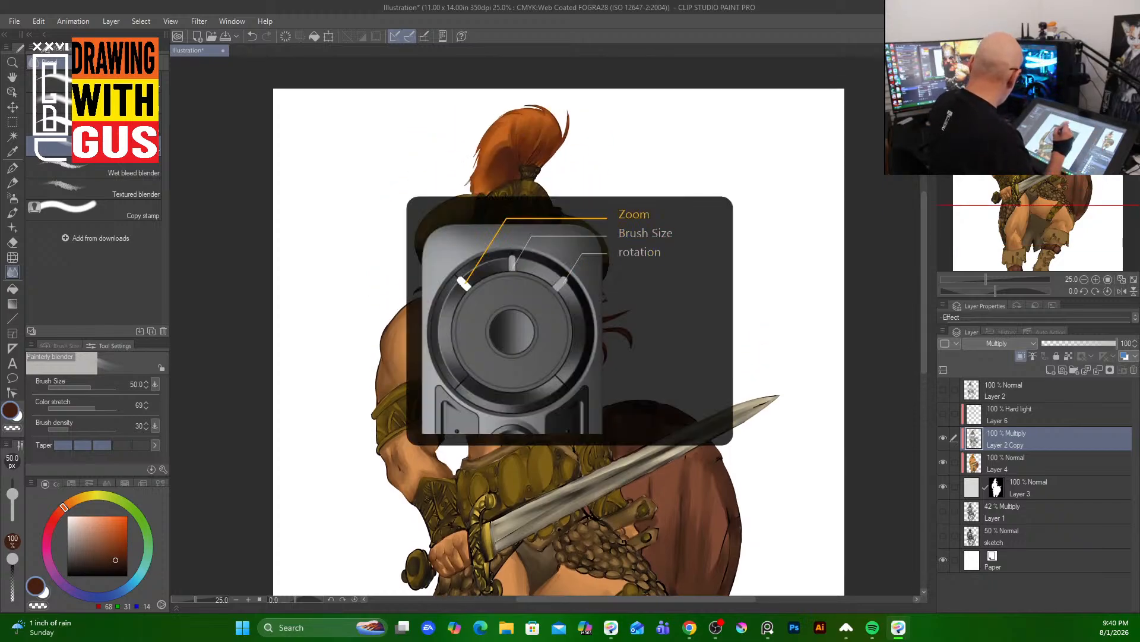
{"action": "scroll", "coordinate": [513, 275], "scroll_direction": "up", "scroll_amount": 3}
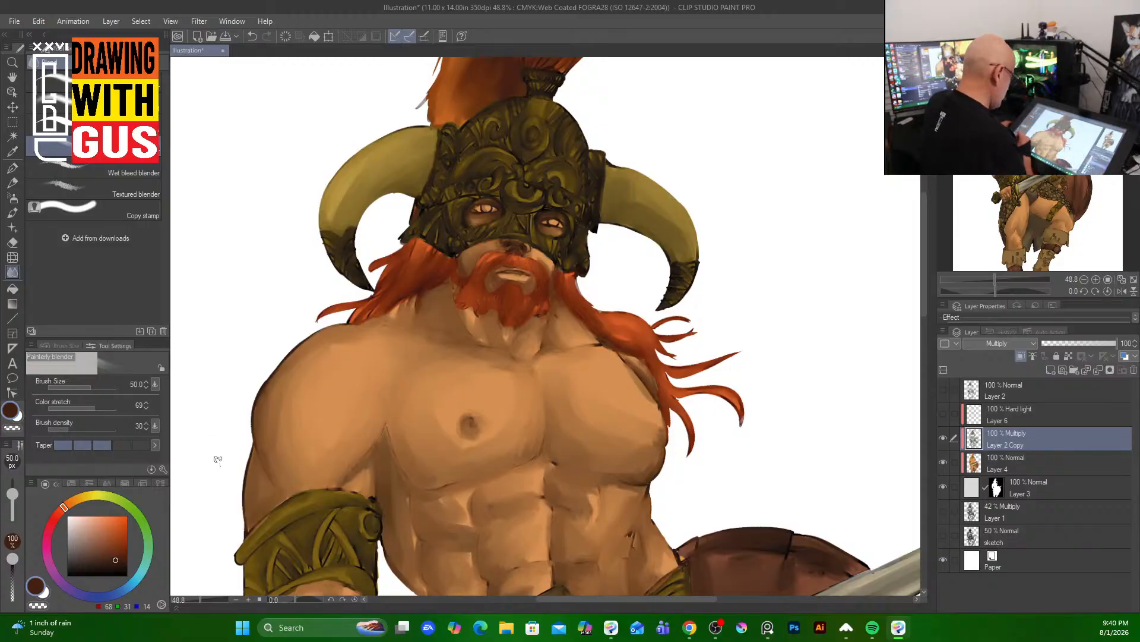
{"action": "left_click", "coordinate": [492, 149], "text": "alt"}
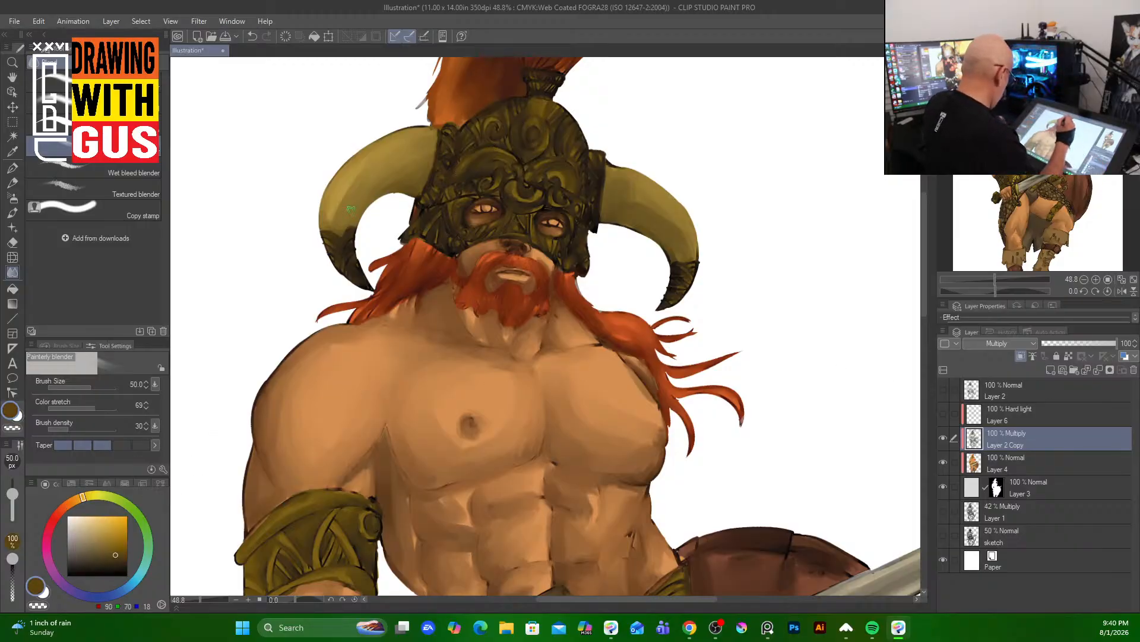
{"action": "left_click", "coordinate": [117, 545]}
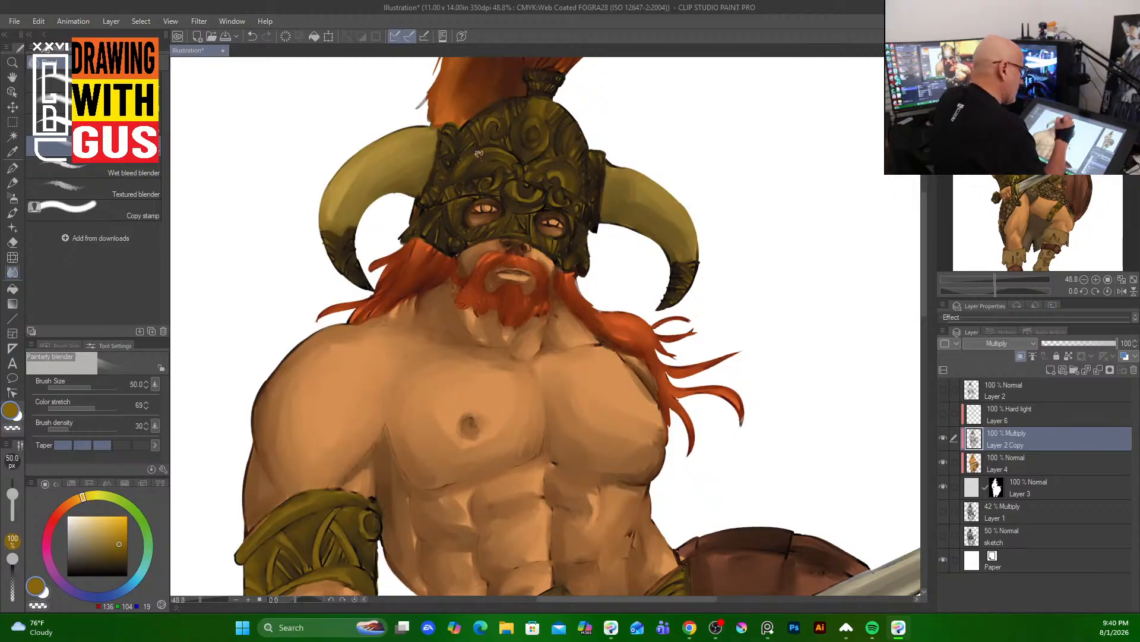
{"action": "left_click", "coordinate": [16, 215]}
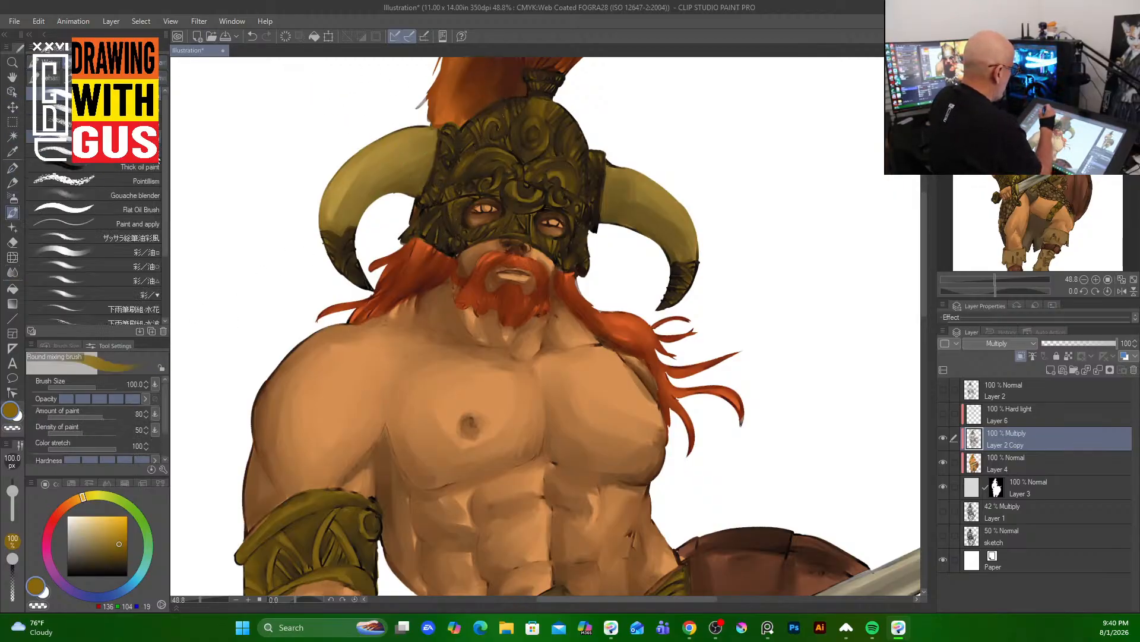
{"action": "left_click", "coordinate": [147, 252]}
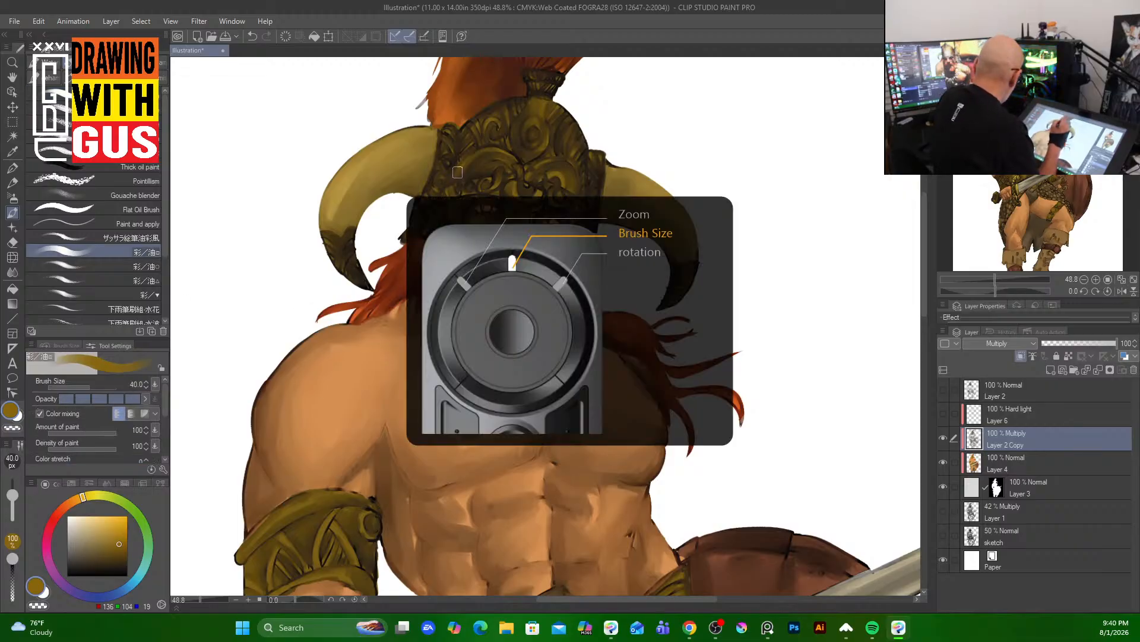
- Reduce the oil brush size to 7 for the fine ornament around the helmet's eye openings
{"action": "key", "text": "bracketleft"}
{"action": "key", "text": "bracketleft"}
{"action": "key", "text": "bracketleft"}
{"action": "key", "text": "bracketleft"}
{"action": "key", "text": "bracketleft"}
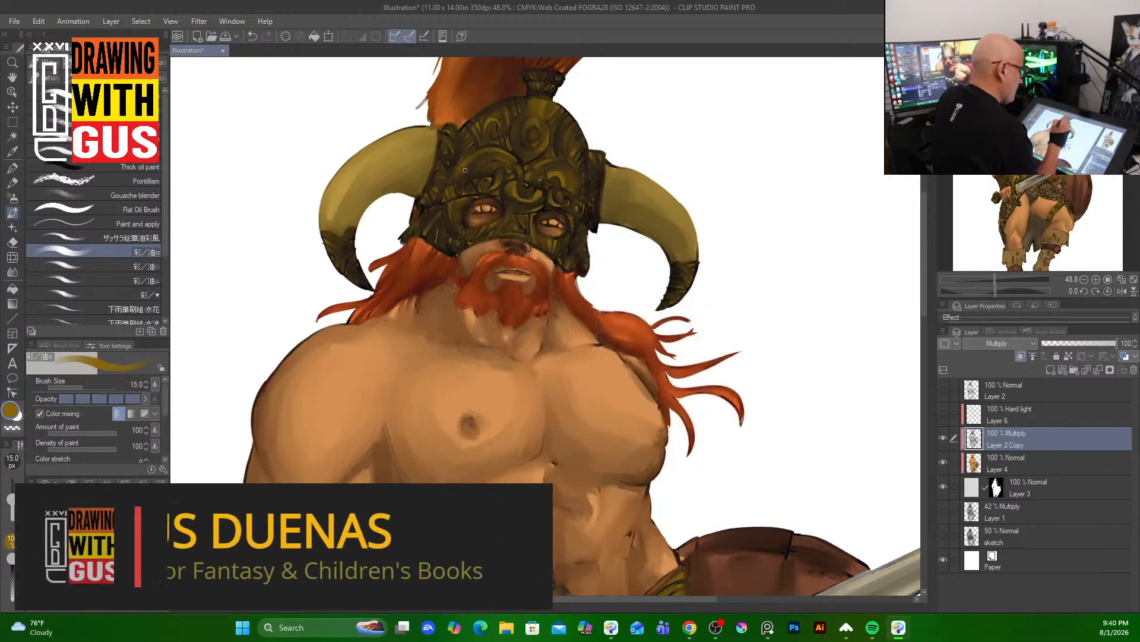
{"action": "key", "text": "bracketright"}
{"action": "key", "text": "bracketright"}
{"action": "key", "text": "bracketright"}
{"action": "scroll", "coordinate": [466, 170], "scroll_direction": "up", "scroll_amount": 2}
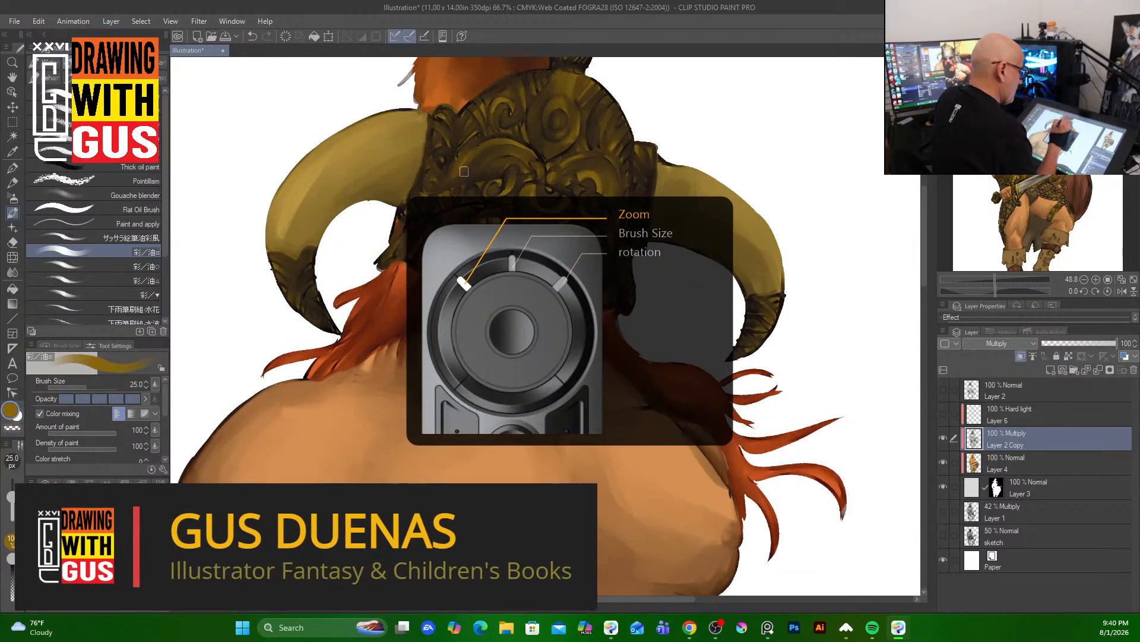
{"action": "scroll", "coordinate": [464, 171], "scroll_direction": "up", "scroll_amount": 3}
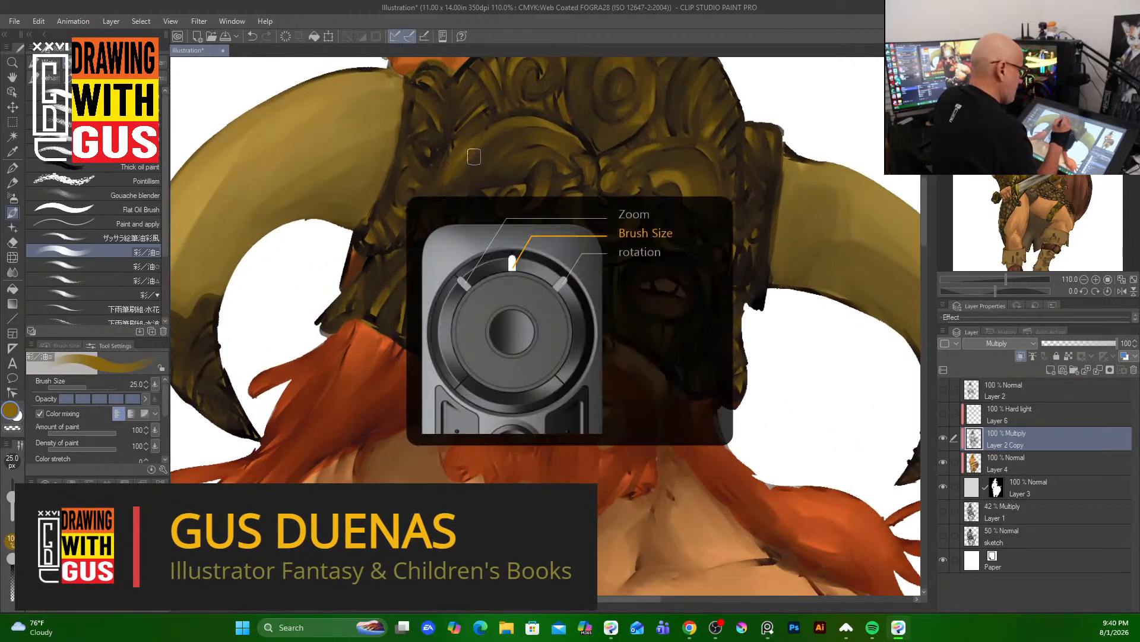
{"action": "key", "text": "bracketleft"}
{"action": "key", "text": "bracketleft"}
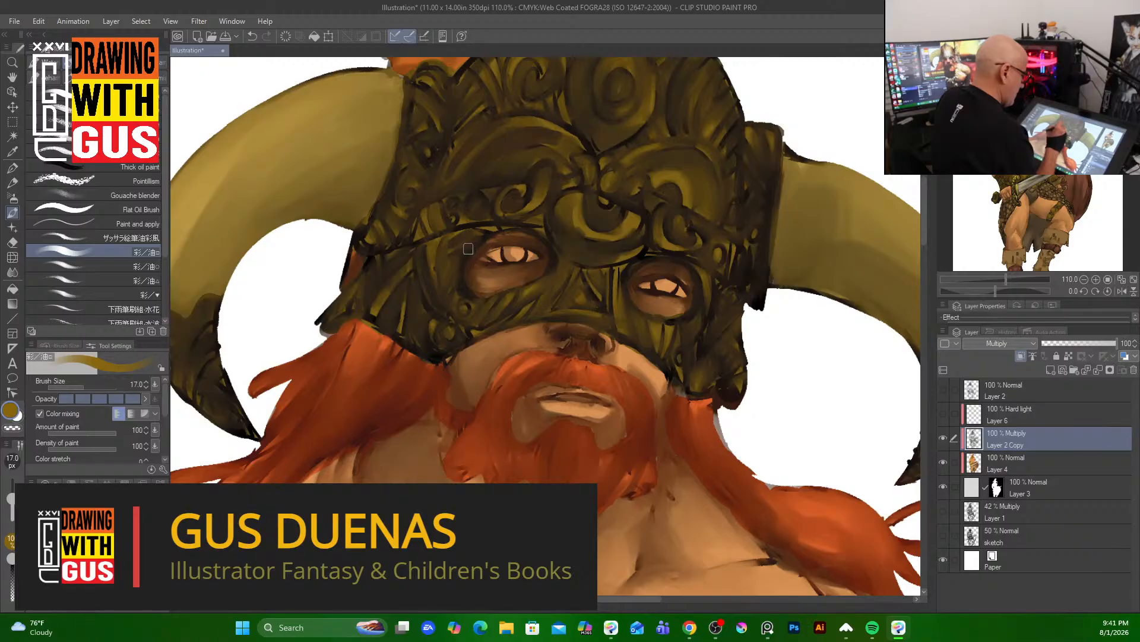
{"action": "key", "text": "bracketleft"}
{"action": "key", "text": "bracketleft"}
{"action": "key", "text": "bracketleft"}
{"action": "key", "text": "bracketleft"}
{"action": "key", "text": "bracketleft"}
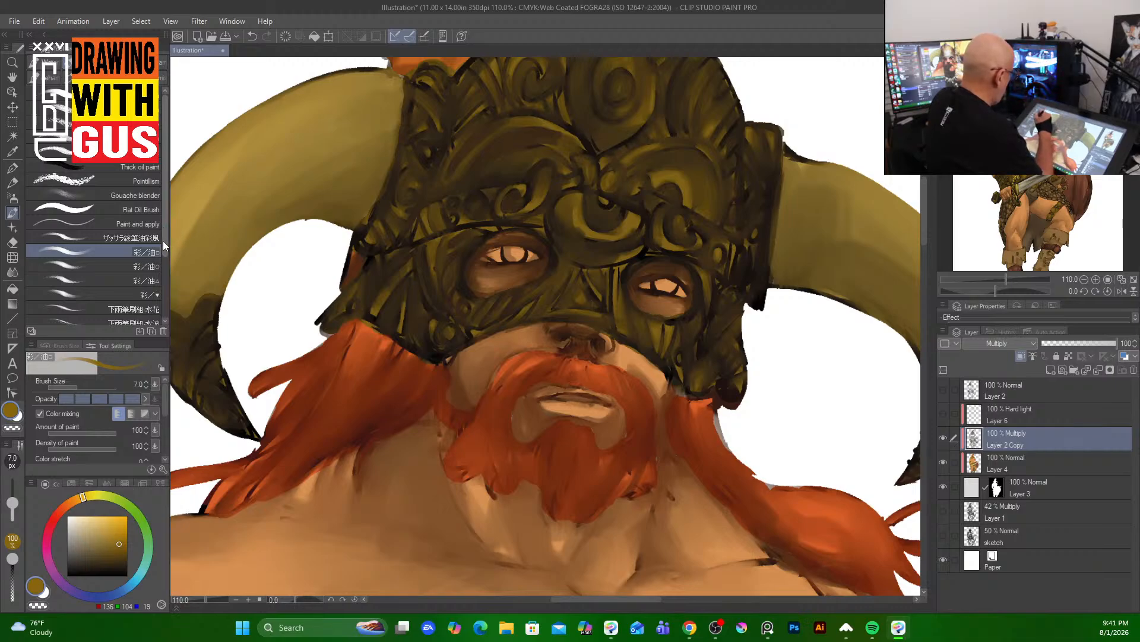
- Paint golden-brown accents on the helmet's nose guard and on the swirl above the shield-side eye with the 彩／油 brush
{"action": "left_click", "coordinate": [122, 237]}
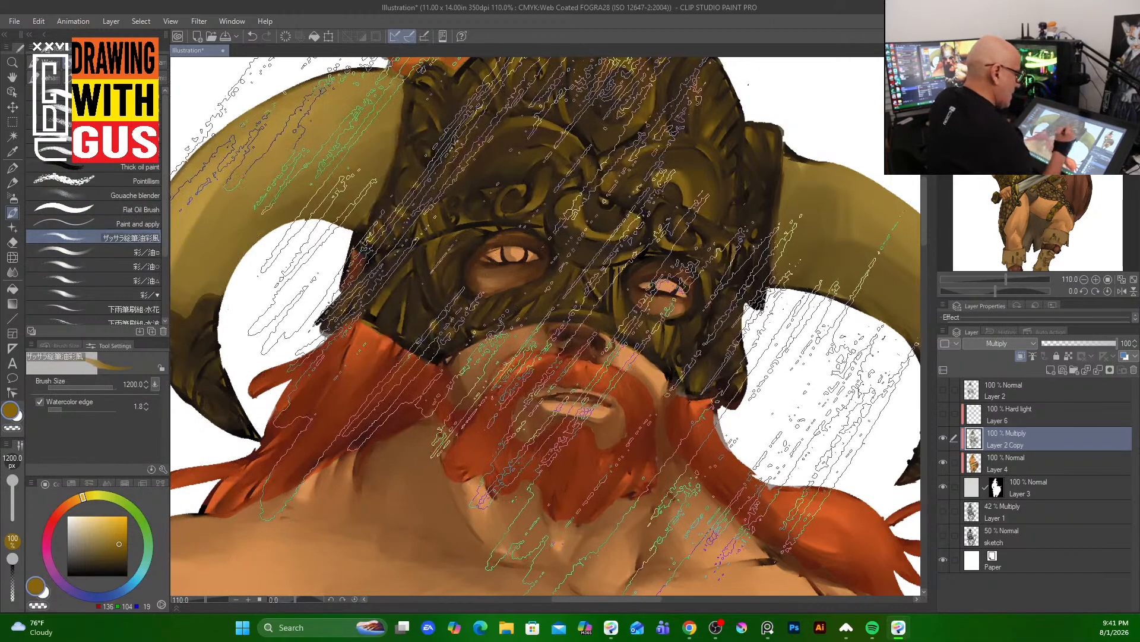
{"action": "left_click", "coordinate": [84, 251]}
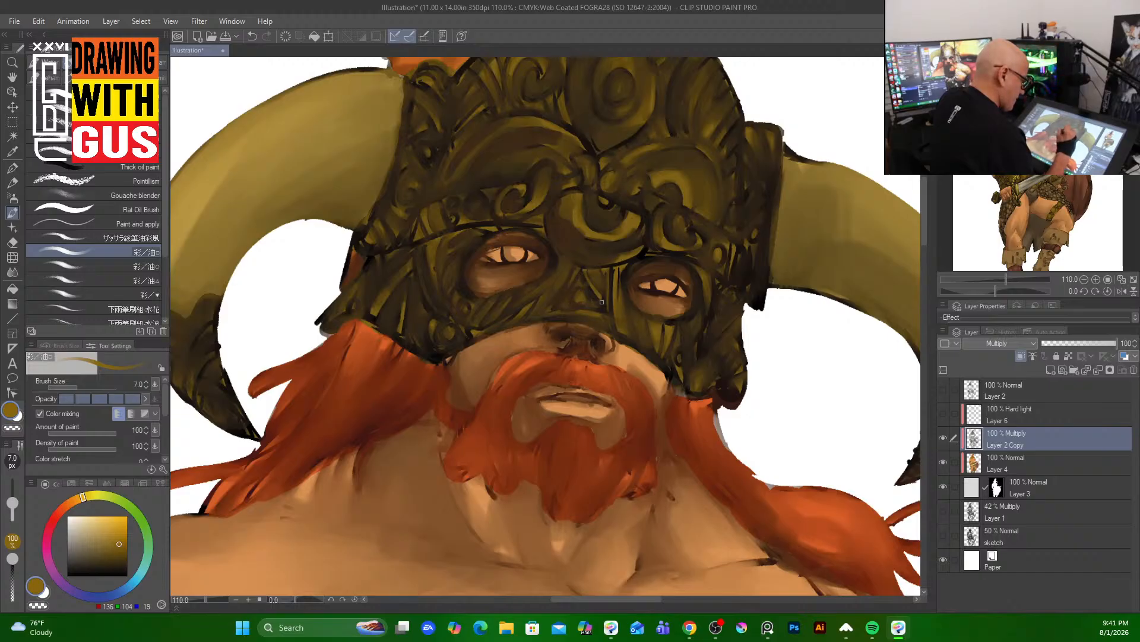
{"action": "left_click_drag", "start_coordinate": [590, 271], "coordinate": [620, 306]}
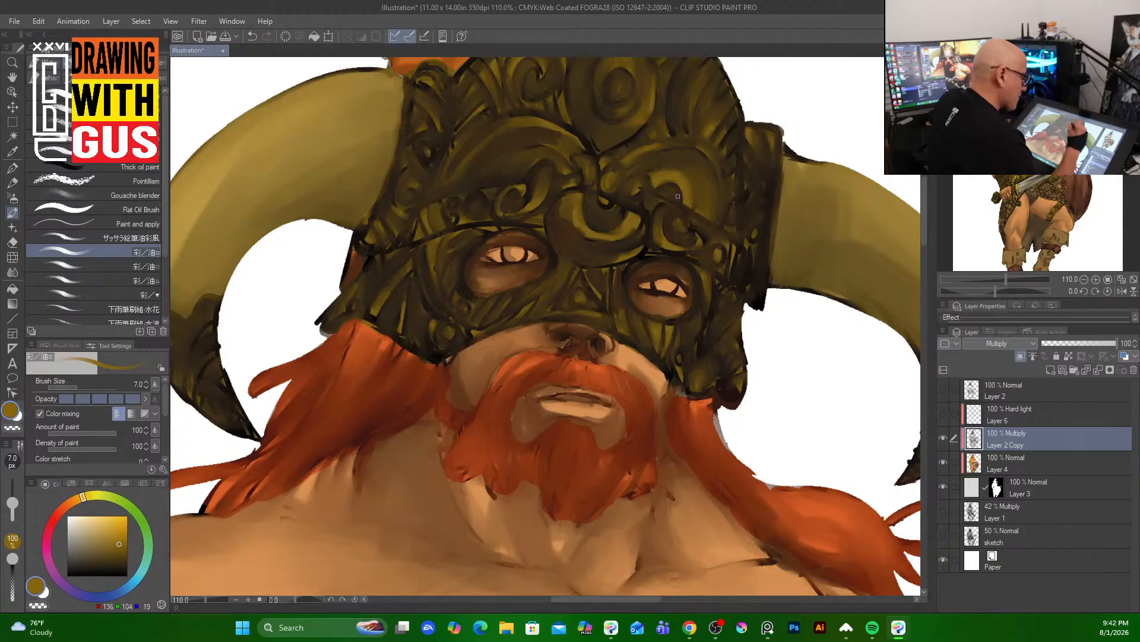
{"action": "mouse_move", "coordinate": [666, 170]}
{"action": "left_mouse_down"}
{"action": "mouse_move", "coordinate": [689, 177]}
{"action": "mouse_move", "coordinate": [692, 198]}
{"action": "left_mouse_up"}
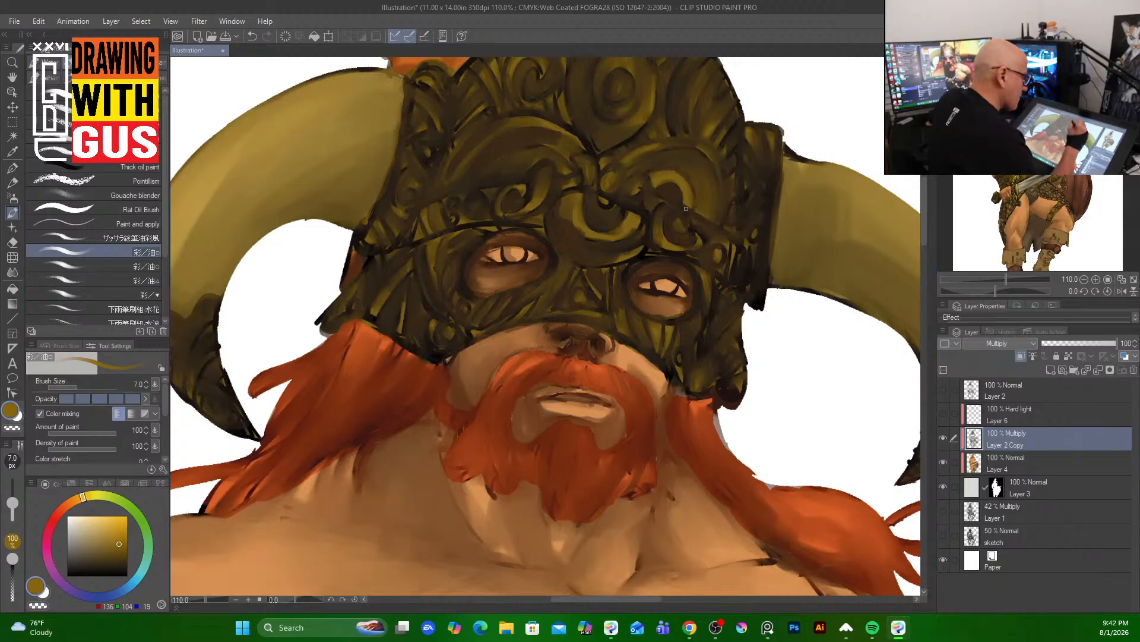
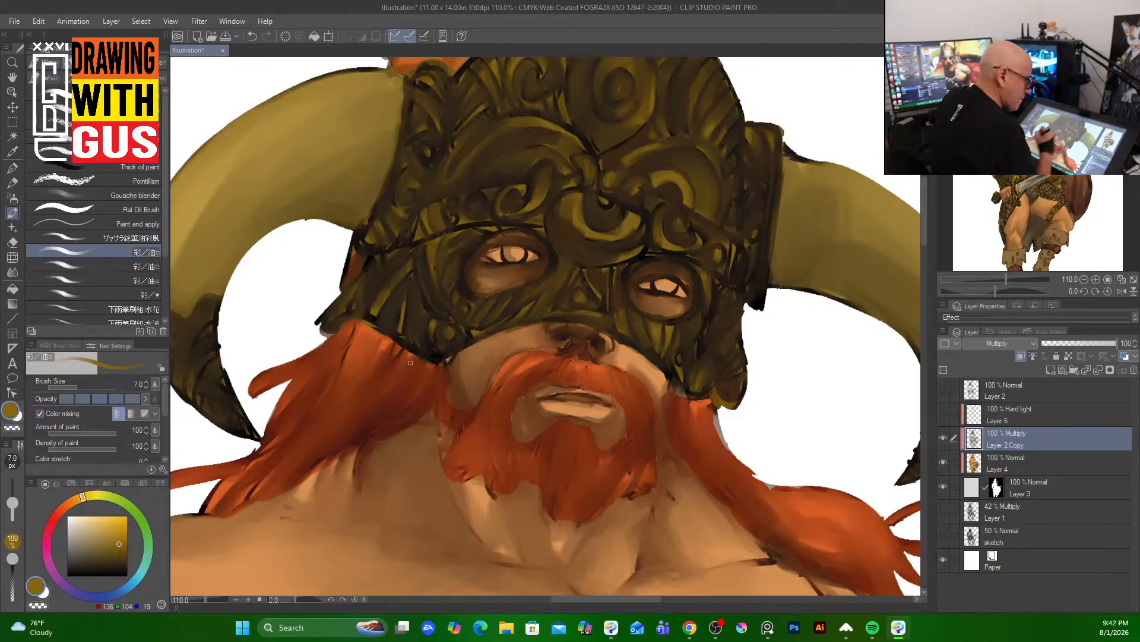
- Try the Normal blending mode on Layer 2 Copy, and set the layer back to Multiply
{"action": "left_click", "coordinate": [1034, 343]}
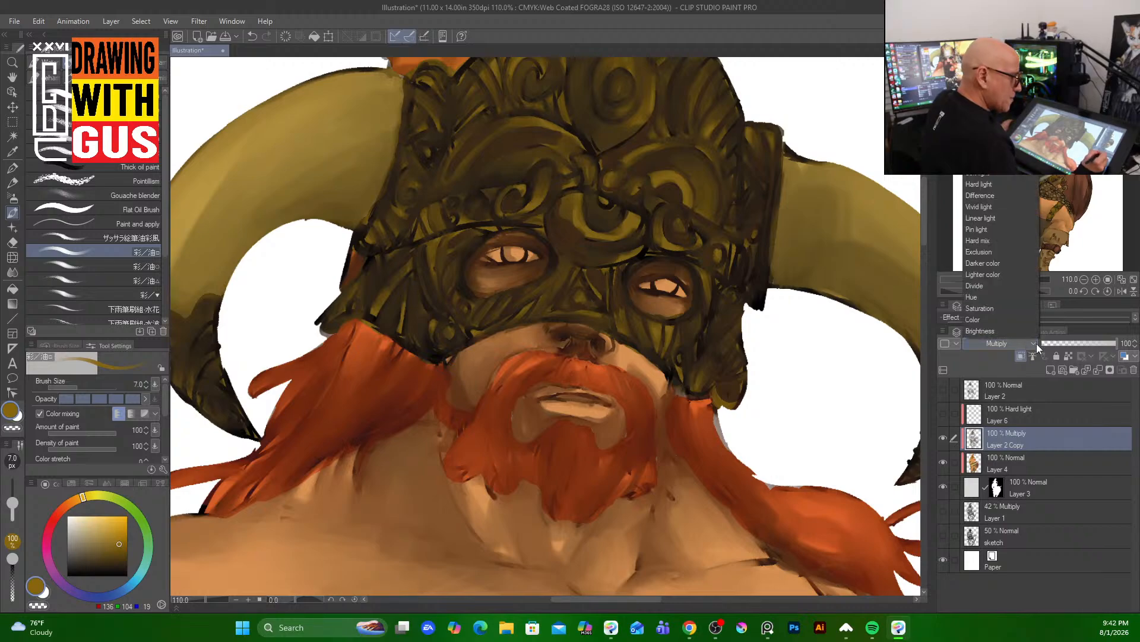
{"action": "left_click", "coordinate": [978, 26]}
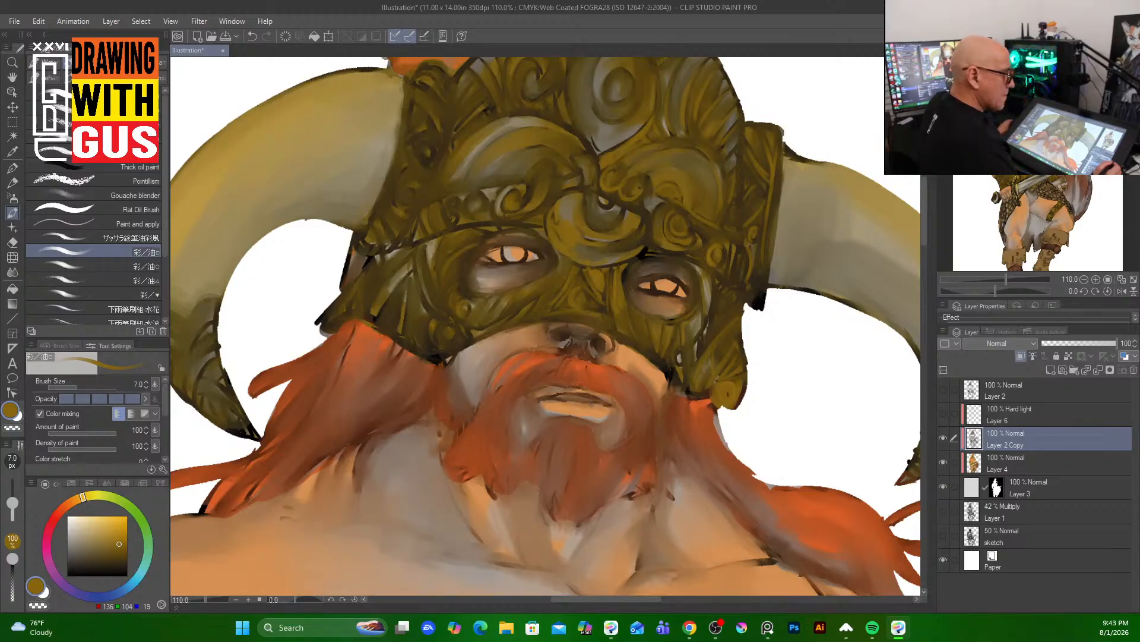
{"action": "left_click_drag", "start_coordinate": [924, 263], "coordinate": [915, 238]}
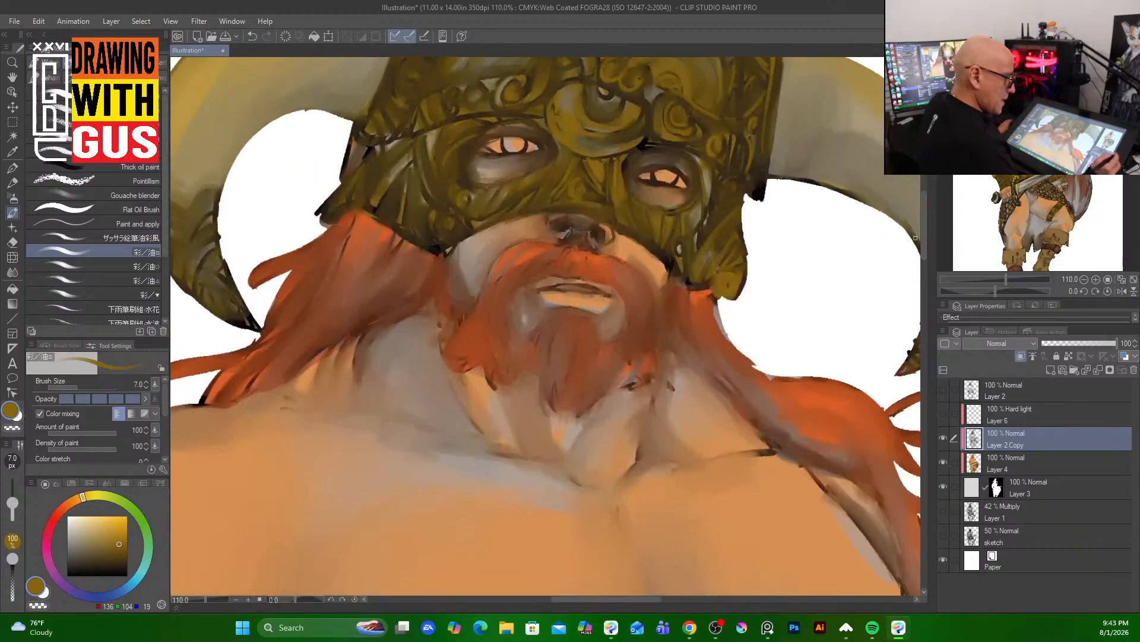
{"action": "left_click", "coordinate": [1027, 343]}
{"action": "left_click", "coordinate": [998, 67]}
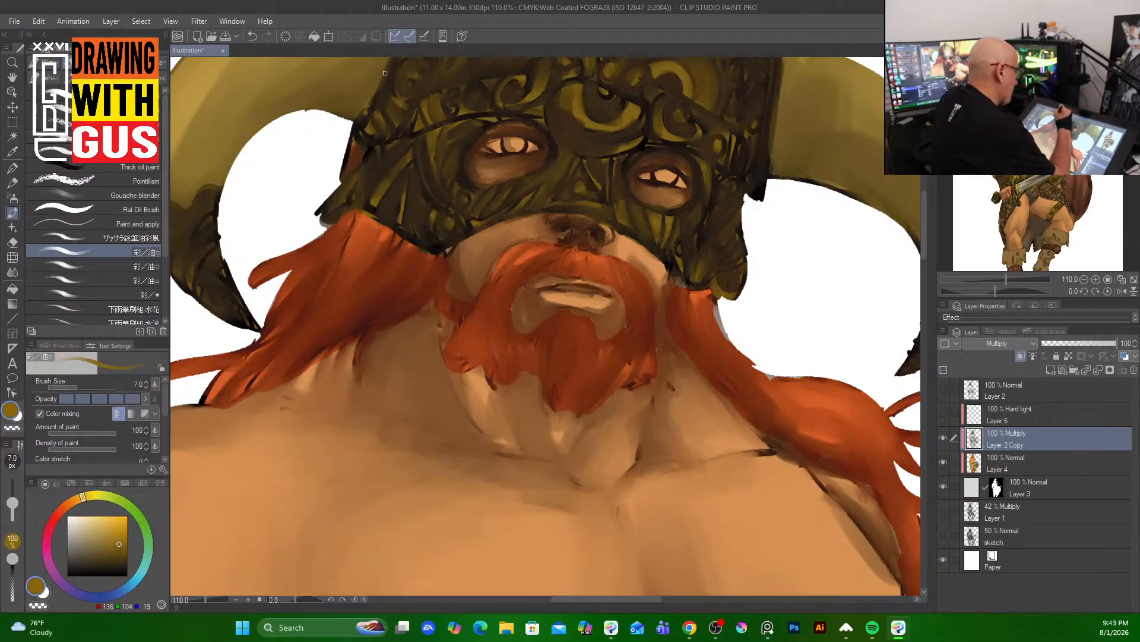
- Paint fine golden-brown strokes on the helmet's dome and the swirls on its sword side at brush size 7
{"action": "left_click_drag", "start_coordinate": [372, 100], "coordinate": [362, 114]}
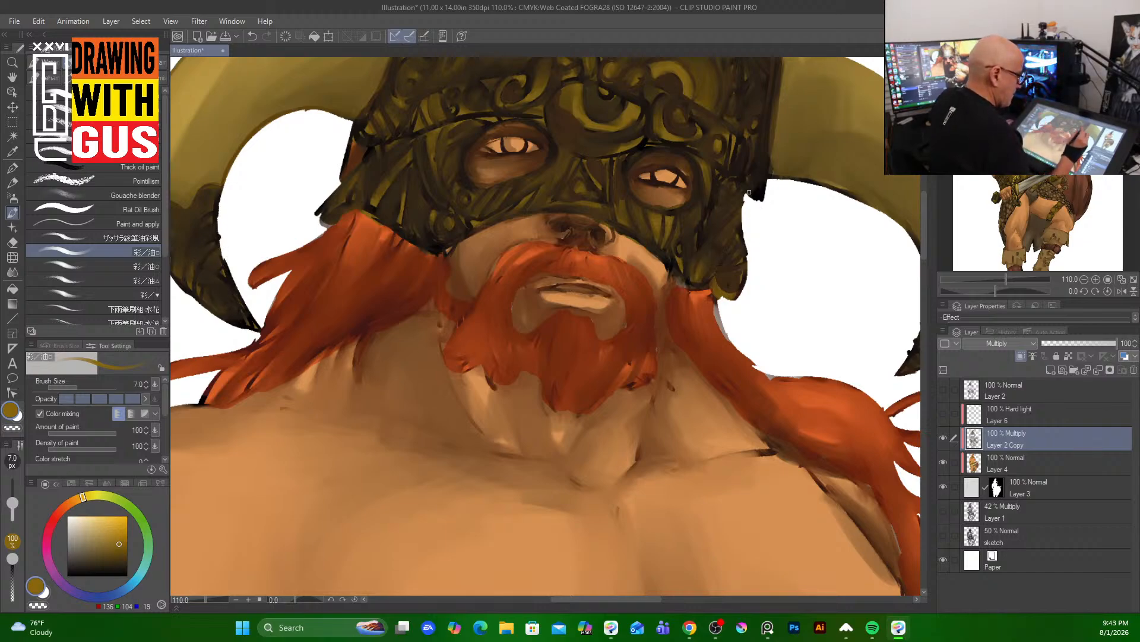
{"action": "left_click_drag", "start_coordinate": [764, 243], "coordinate": [679, 499]}
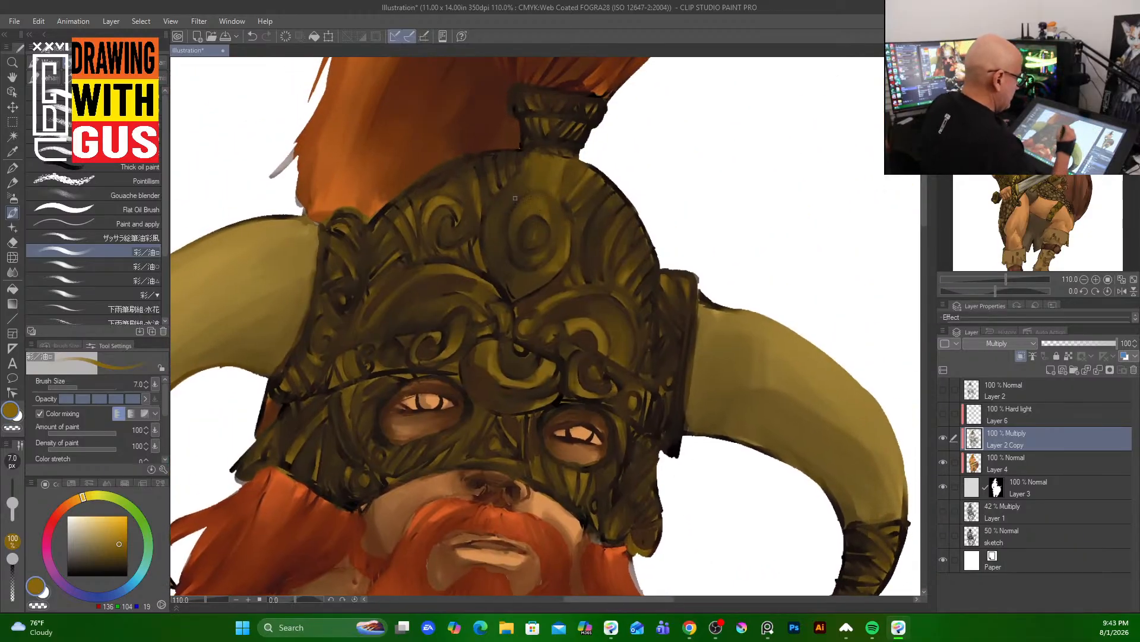
{"action": "left_click_drag", "start_coordinate": [527, 157], "coordinate": [499, 195]}
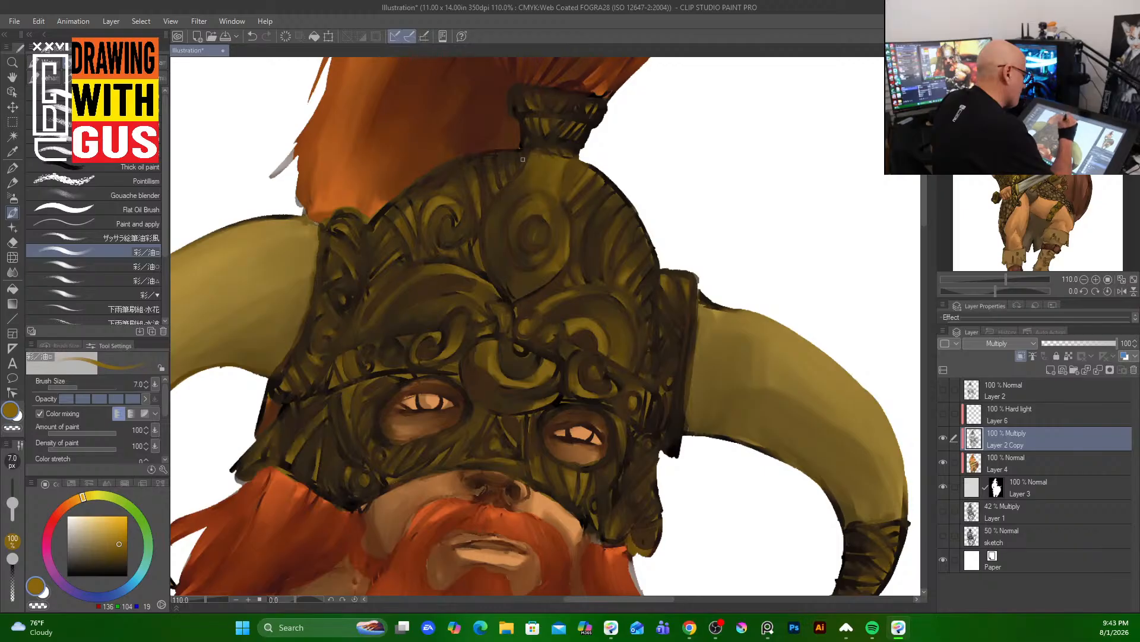
{"action": "mouse_move", "coordinate": [432, 198]}
{"action": "left_mouse_down"}
{"action": "mouse_move", "coordinate": [455, 196]}
{"action": "mouse_move", "coordinate": [433, 221]}
{"action": "left_mouse_up"}
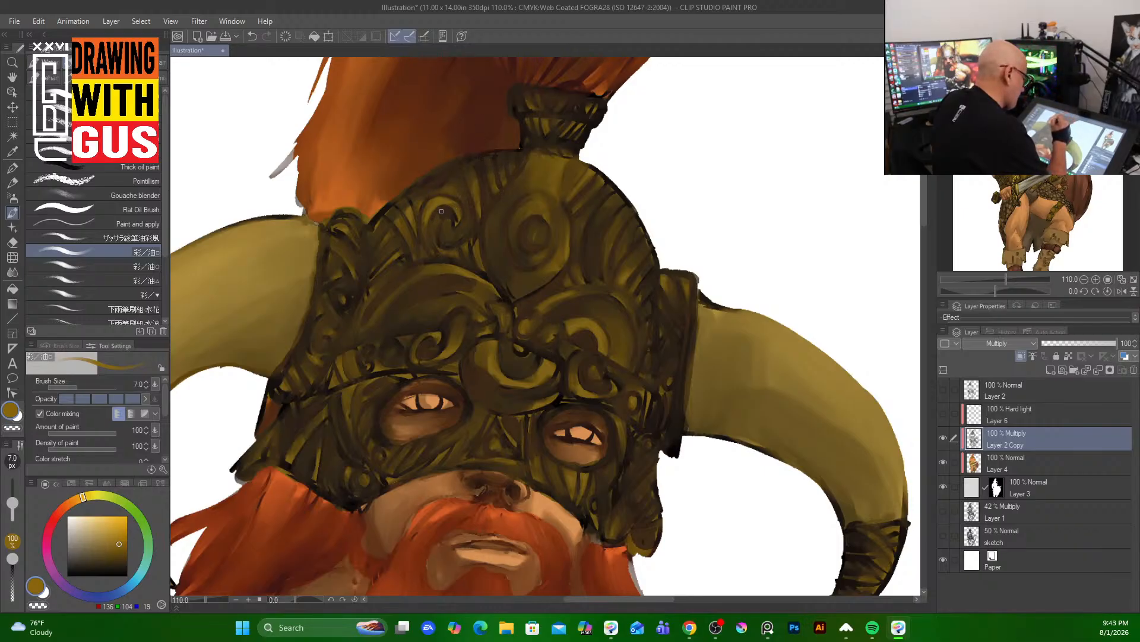
{"action": "left_click_drag", "start_coordinate": [465, 251], "coordinate": [454, 253]}
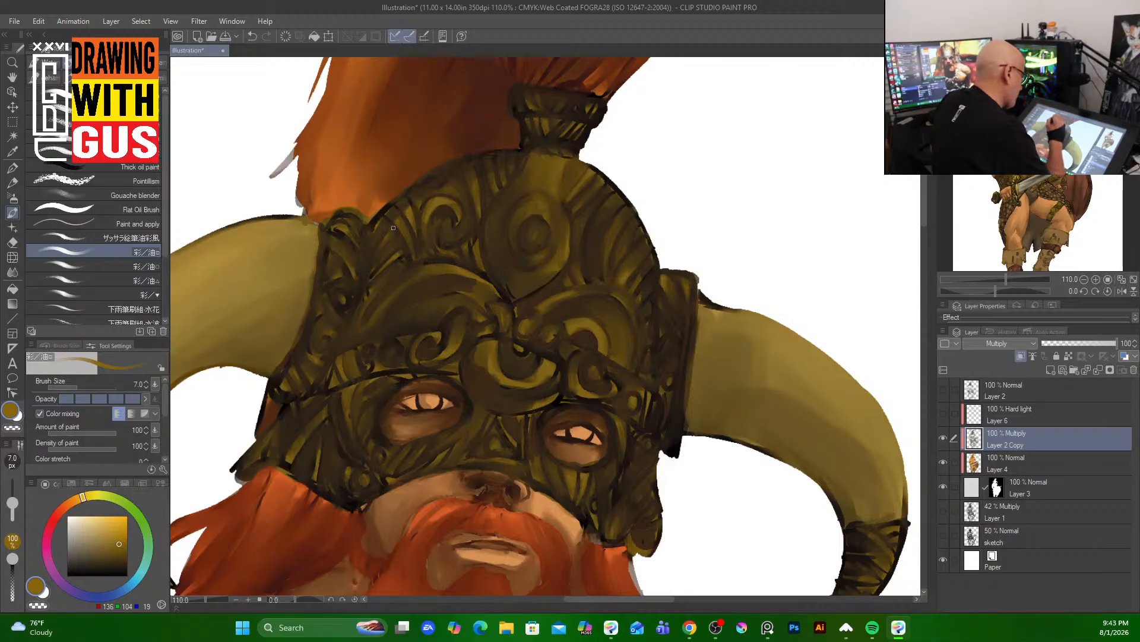
{"action": "left_click_drag", "start_coordinate": [402, 248], "coordinate": [380, 271]}
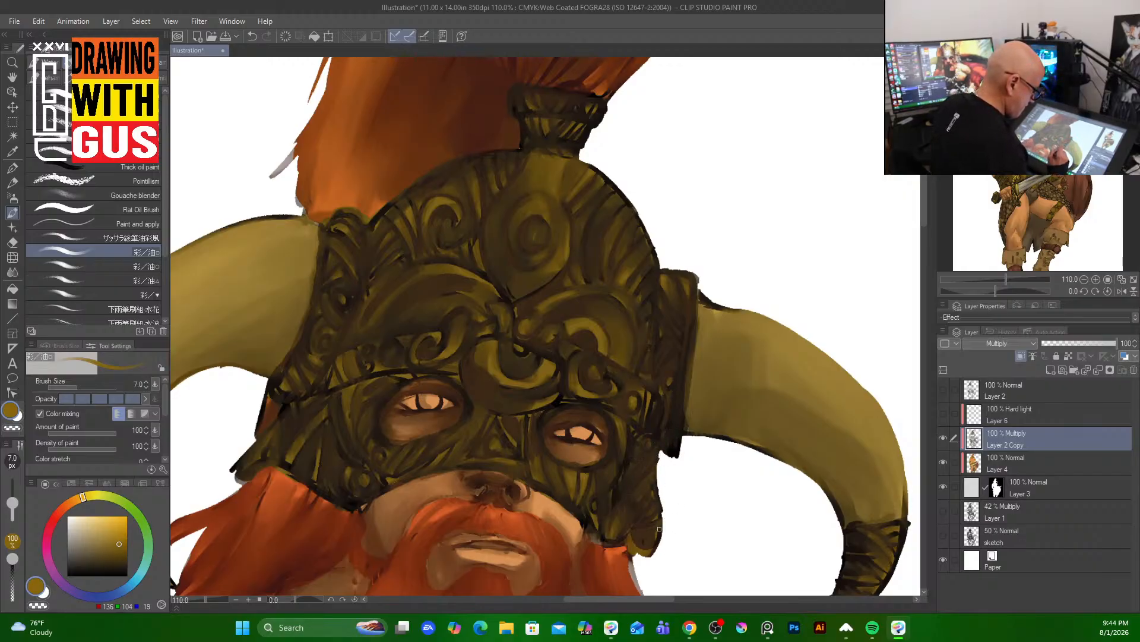
- Paint golden brown along the outer edge of the shield-side horn down to its dark tip at brush size 7
{"action": "left_click_drag", "start_coordinate": [901, 551], "coordinate": [704, 290]}
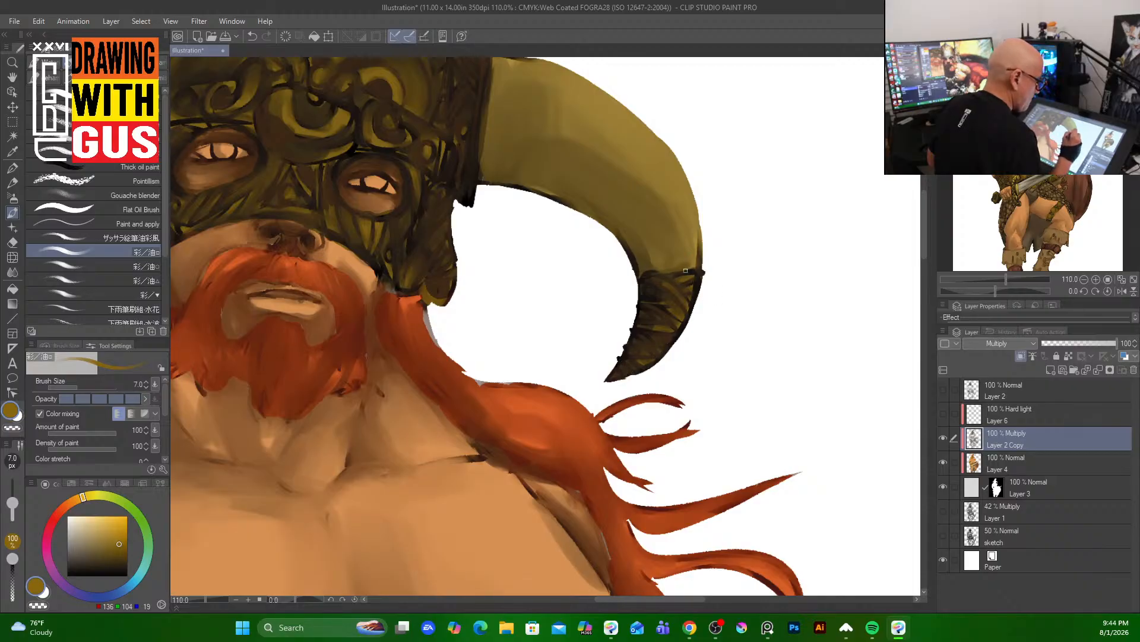
{"action": "left_click_drag", "start_coordinate": [701, 207], "coordinate": [695, 262]}
{"action": "left_click_drag", "start_coordinate": [670, 150], "coordinate": [697, 240]}
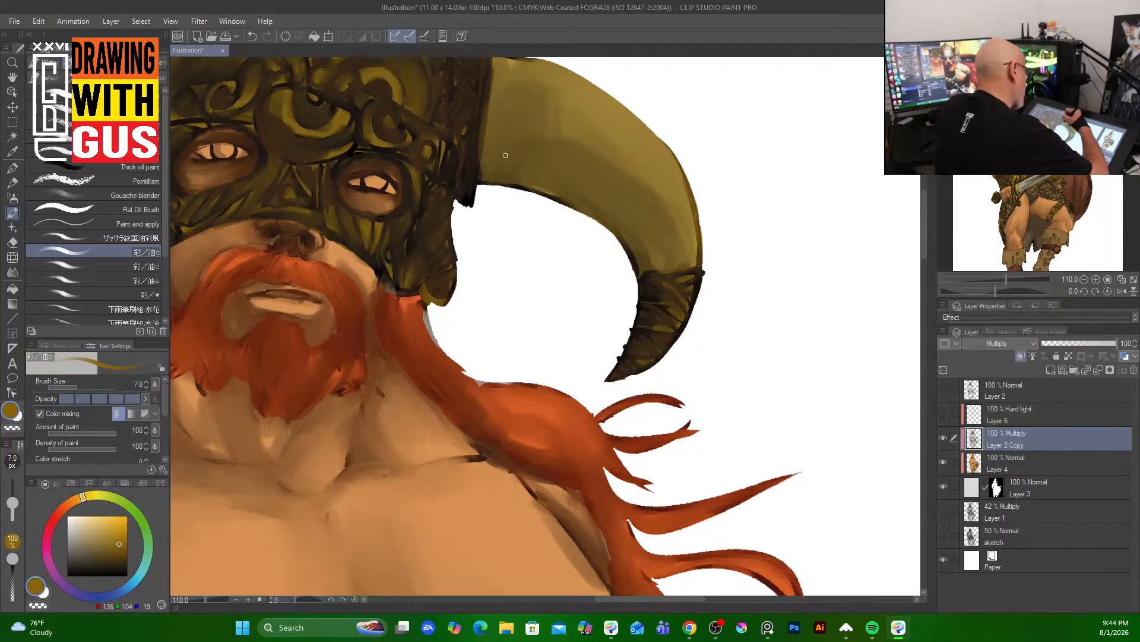
- Shade the inner underside of the shield-side horn with golden brown at brush size 30, from the helmet to the dark tip
{"action": "key", "text": "bracketright"}
{"action": "key", "text": "bracketright"}
{"action": "key", "text": "bracketright"}
{"action": "key", "text": "bracketright"}
{"action": "key", "text": "bracketright"}
{"action": "key", "text": "bracketright"}
{"action": "key", "text": "bracketright"}
{"action": "key", "text": "bracketright"}
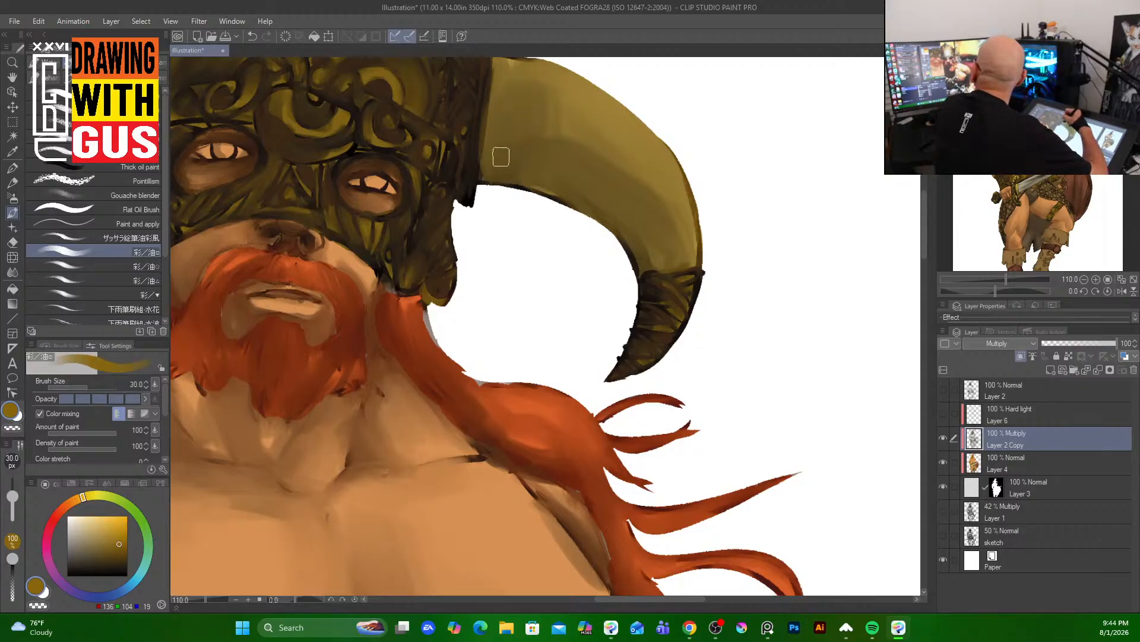
{"action": "mouse_move", "coordinate": [484, 157]}
{"action": "left_mouse_down"}
{"action": "mouse_move", "coordinate": [573, 196]}
{"action": "mouse_move", "coordinate": [488, 172]}
{"action": "mouse_move", "coordinate": [611, 236]}
{"action": "mouse_move", "coordinate": [625, 232]}
{"action": "mouse_move", "coordinate": [628, 266]}
{"action": "left_mouse_up"}
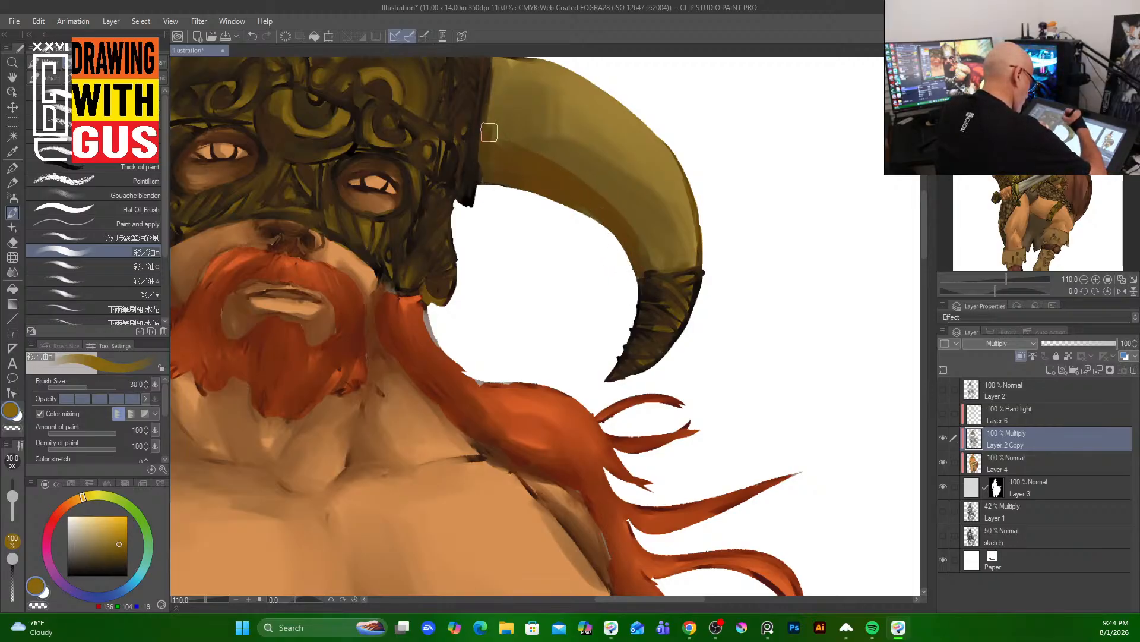
{"action": "mouse_move", "coordinate": [489, 128]}
{"action": "left_mouse_down"}
{"action": "mouse_move", "coordinate": [513, 155]}
{"action": "mouse_move", "coordinate": [560, 166]}
{"action": "mouse_move", "coordinate": [643, 252]}
{"action": "left_mouse_up"}
{"action": "left_click_drag", "start_coordinate": [588, 174], "coordinate": [644, 252]}
{"action": "left_click_drag", "start_coordinate": [628, 201], "coordinate": [657, 247]}
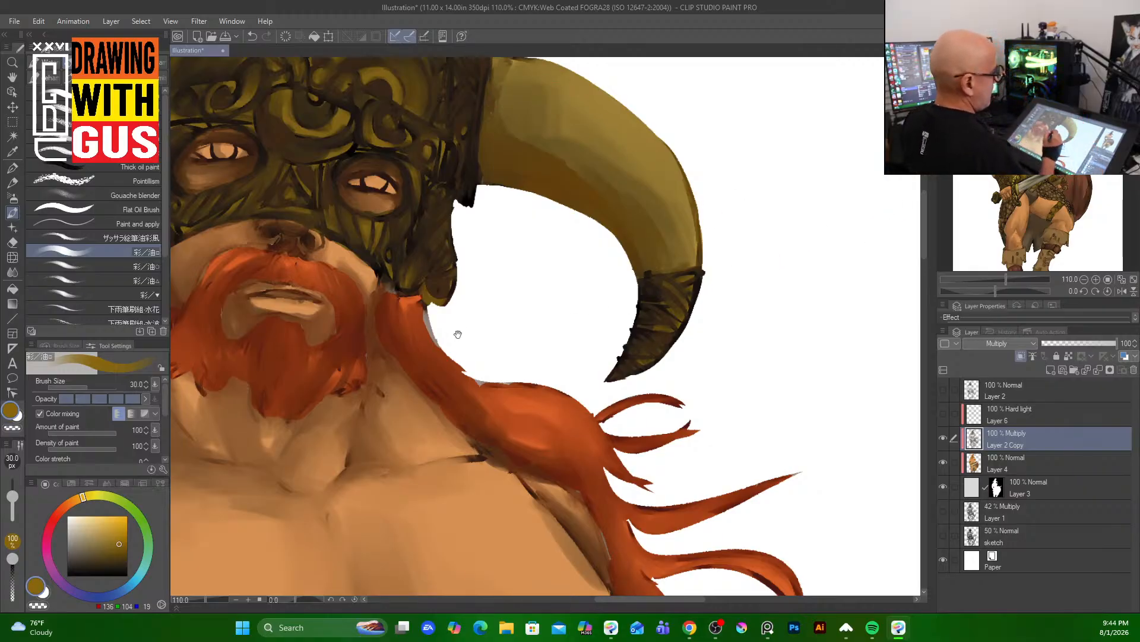
- Shade the inner underside of the sword-side horn with golden brown at brush size 30
{"action": "left_click_drag", "start_coordinate": [458, 334], "coordinate": [877, 361]}
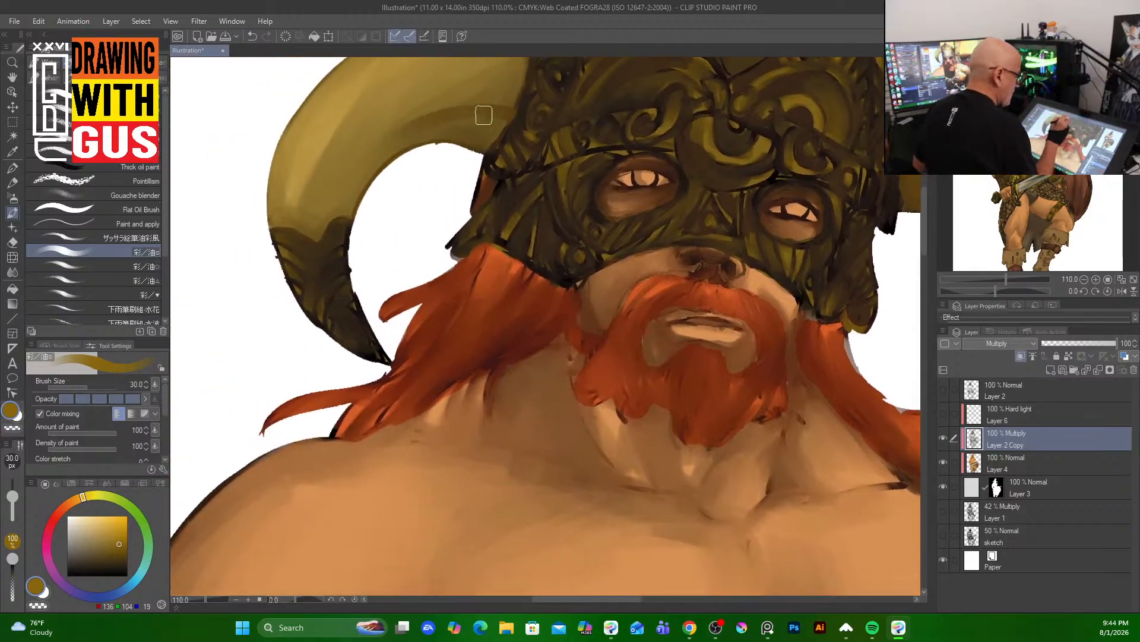
{"action": "mouse_move", "coordinate": [483, 115]}
{"action": "left_mouse_down"}
{"action": "mouse_move", "coordinate": [416, 146]}
{"action": "mouse_move", "coordinate": [476, 126]}
{"action": "mouse_move", "coordinate": [480, 136]}
{"action": "mouse_move", "coordinate": [442, 144]}
{"action": "mouse_move", "coordinate": [479, 142]}
{"action": "mouse_move", "coordinate": [502, 125]}
{"action": "mouse_move", "coordinate": [369, 168]}
{"action": "left_mouse_up"}
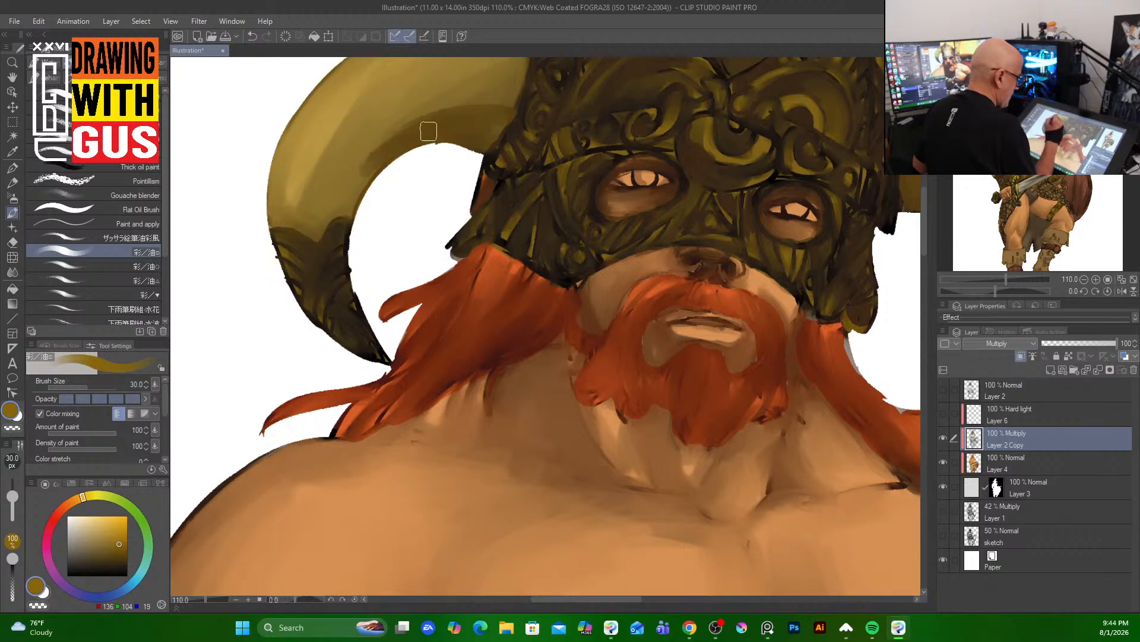
{"action": "left_click_drag", "start_coordinate": [429, 131], "coordinate": [357, 229]}
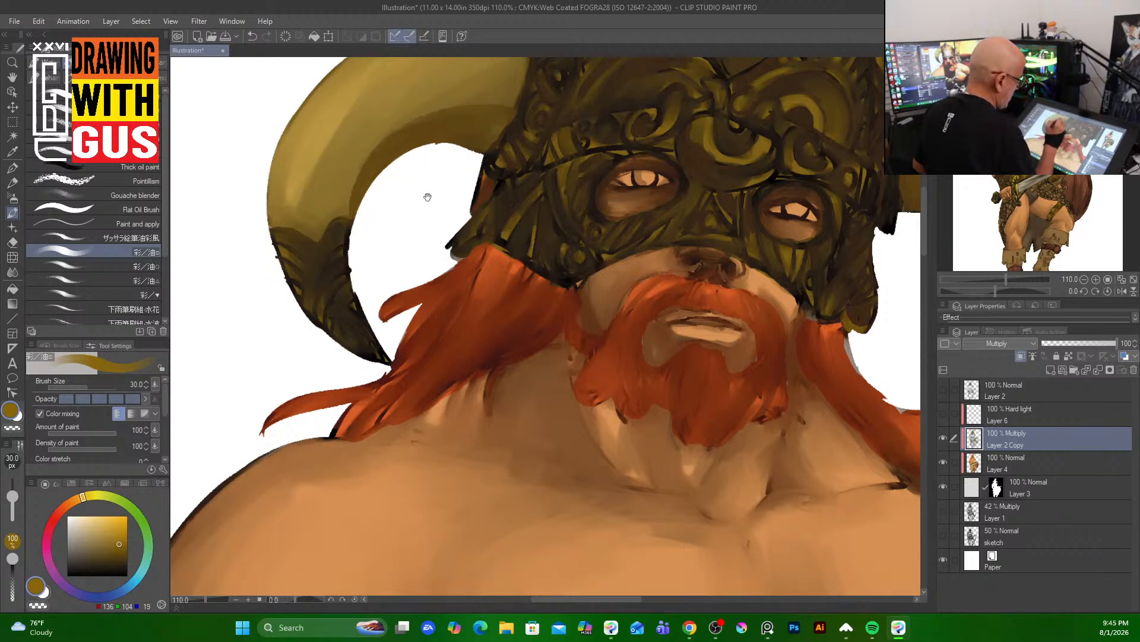
{"action": "left_click_drag", "start_coordinate": [428, 197], "coordinate": [350, 354]}
{"action": "mouse_move", "coordinate": [454, 155]}
{"action": "left_mouse_down"}
{"action": "mouse_move", "coordinate": [436, 252]}
{"action": "mouse_move", "coordinate": [430, 244]}
{"action": "left_mouse_up"}
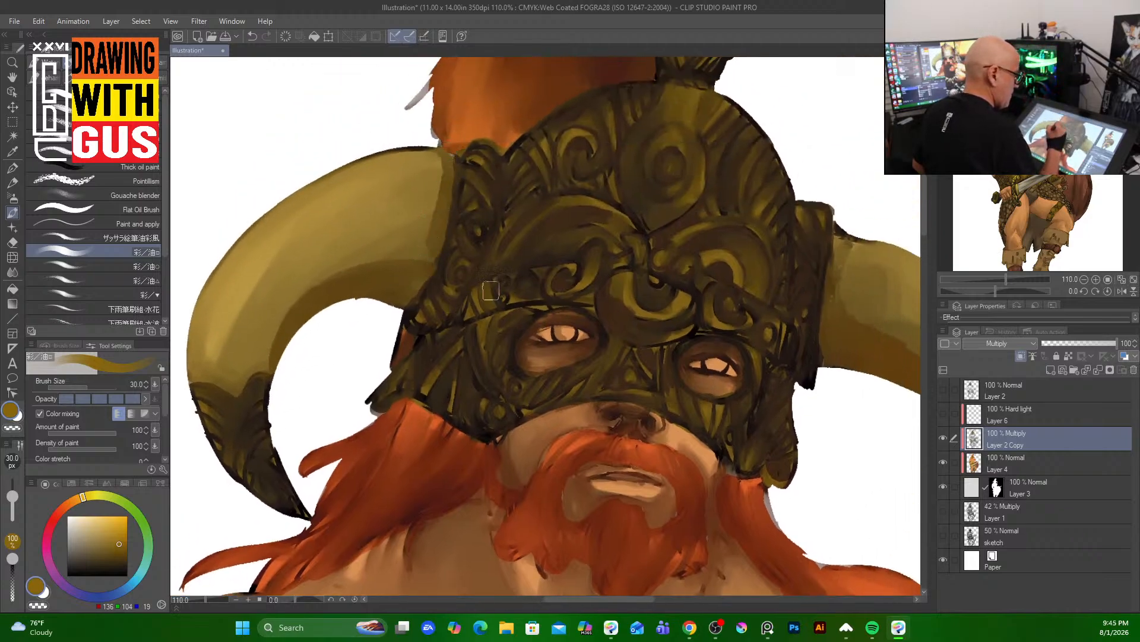
- Paint golden-brown strokes on the round medallion at the front of the helmet's dome at brush size 8
{"action": "mouse_move", "coordinate": [490, 290]}
{"action": "left_mouse_down"}
{"action": "mouse_move", "coordinate": [385, 412]}
{"action": "mouse_move", "coordinate": [333, 499]}
{"action": "left_mouse_up"}
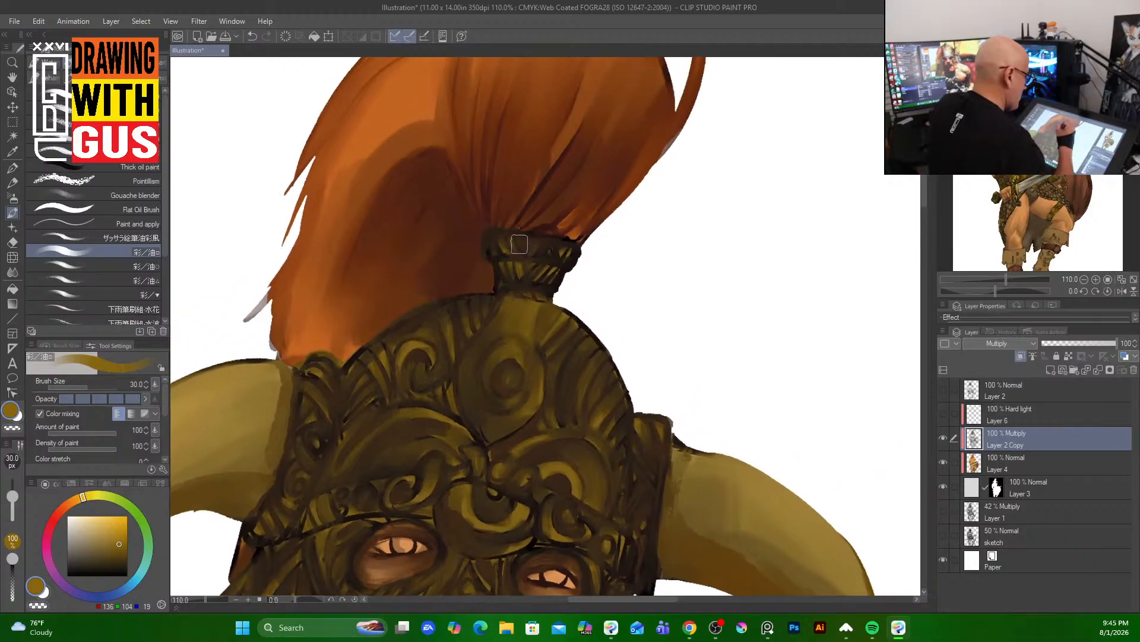
{"action": "key", "text": "bracketleft"}
{"action": "key", "text": "bracketleft"}
{"action": "key", "text": "bracketleft"}
{"action": "key", "text": "bracketleft"}
{"action": "key", "text": "bracketleft"}
{"action": "key", "text": "bracketleft"}
{"action": "key", "text": "bracketleft"}
{"action": "key", "text": "bracketleft"}
{"action": "key", "text": "bracketleft"}
{"action": "key", "text": "bracketleft"}
{"action": "key", "text": "bracketleft"}
{"action": "key", "text": "bracketright"}
{"action": "key", "text": "bracketright"}
{"action": "key", "text": "bracketright"}
{"action": "key", "text": "bracketright"}
{"action": "key", "text": "bracketright"}
{"action": "key", "text": "bracketright"}
{"action": "key", "text": "bracketright"}
{"action": "key", "text": "bracketright"}
{"action": "key", "text": "bracketleft"}
{"action": "key", "text": "bracketleft"}
{"action": "key", "text": "bracketleft"}
{"action": "key", "text": "bracketleft"}
{"action": "key", "text": "bracketleft"}
{"action": "key", "text": "bracketleft"}
{"action": "key", "text": "bracketleft"}
{"action": "key", "text": "bracketleft"}
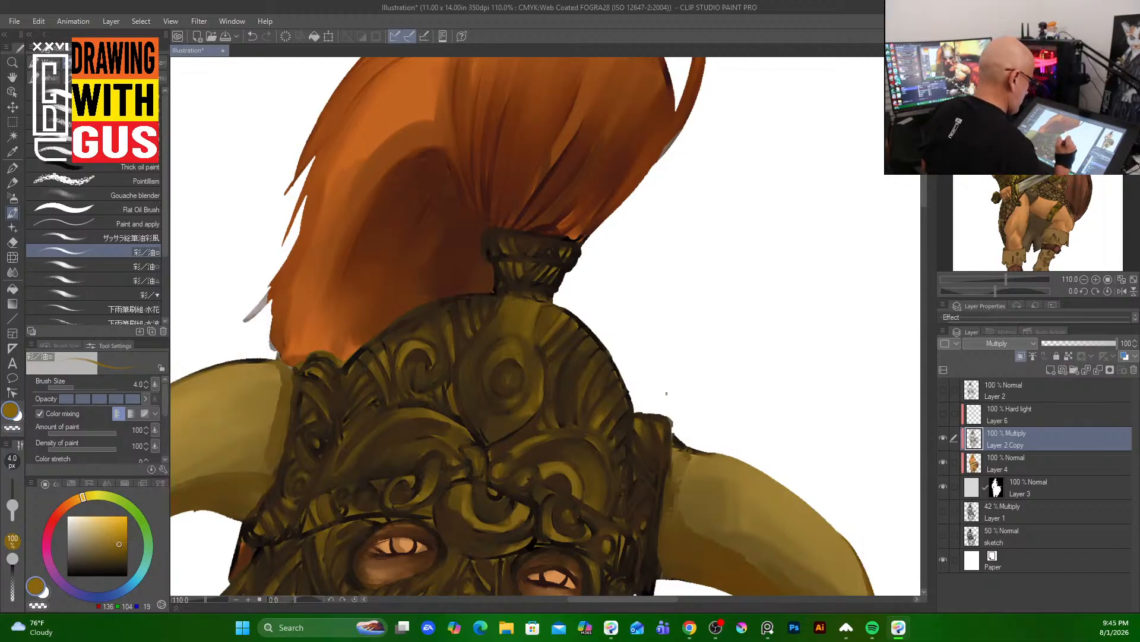
{"action": "key", "text": "bracketright"}
{"action": "key", "text": "bracketright"}
{"action": "key", "text": "bracketright"}
{"action": "key", "text": "bracketright"}
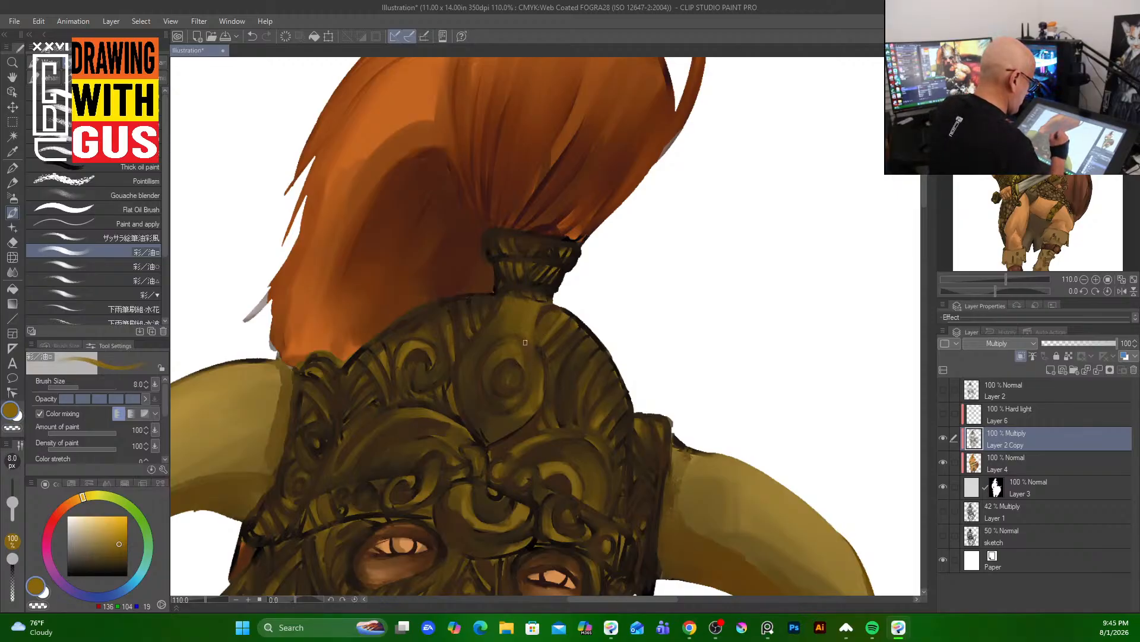
{"action": "mouse_move", "coordinate": [525, 342]}
{"action": "left_mouse_down"}
{"action": "mouse_move", "coordinate": [526, 387]}
{"action": "mouse_move", "coordinate": [509, 402]}
{"action": "left_mouse_up"}
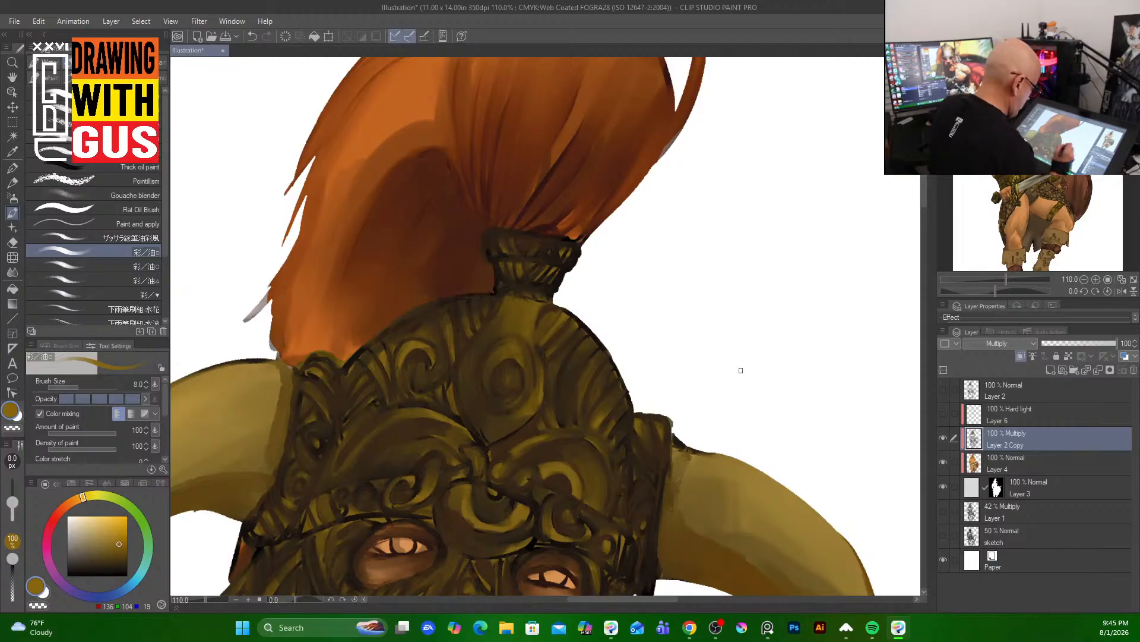
{"action": "left_click_drag", "start_coordinate": [642, 476], "coordinate": [644, 396]}
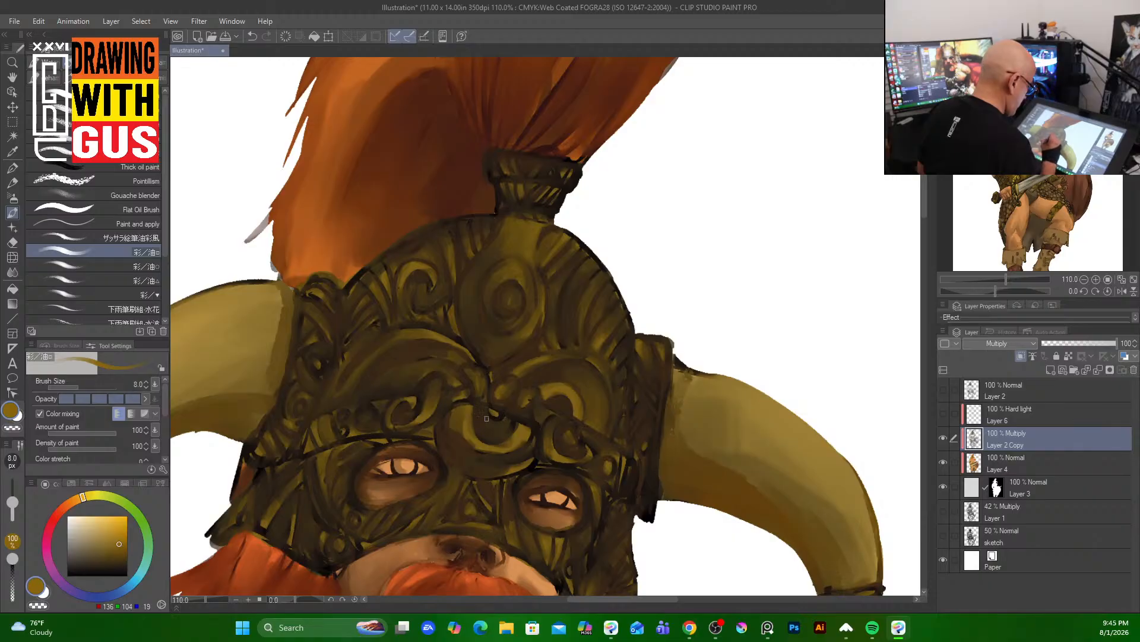
- Shade the sword arm's armband beneath its upper rim with golden brown and set the brush size to 17
{"action": "left_click_drag", "start_coordinate": [629, 585], "coordinate": [665, 215]}
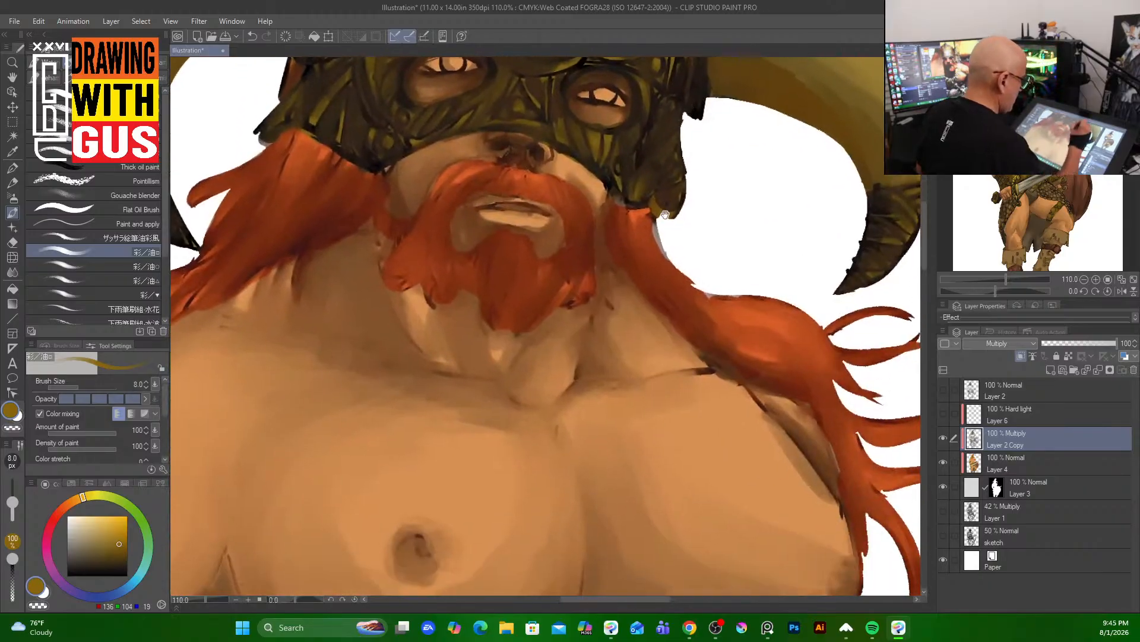
{"action": "left_click_drag", "start_coordinate": [458, 450], "coordinate": [795, 197]}
{"action": "left_click_drag", "start_coordinate": [551, 393], "coordinate": [611, 208]}
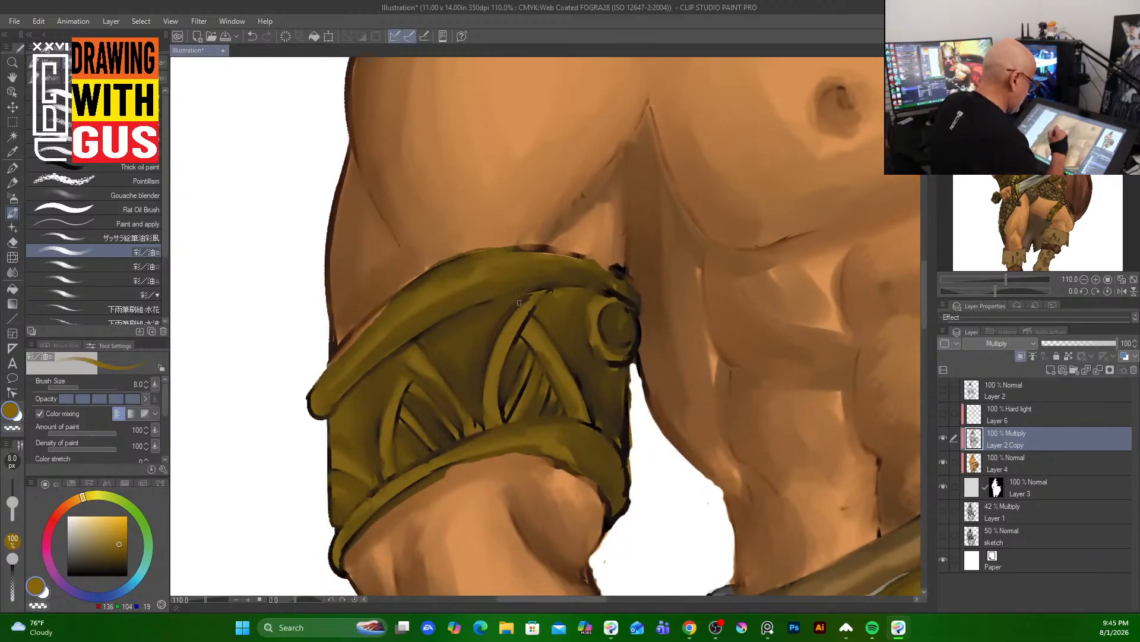
{"action": "key", "text": "bracketright"}
{"action": "key", "text": "bracketright"}
{"action": "key", "text": "bracketright"}
{"action": "key", "text": "bracketright"}
{"action": "key", "text": "bracketright"}
{"action": "key", "text": "bracketright"}
{"action": "key", "text": "bracketright"}
{"action": "key", "text": "bracketright"}
{"action": "mouse_move", "coordinate": [524, 300]}
{"action": "left_mouse_down"}
{"action": "mouse_move", "coordinate": [466, 314]}
{"action": "mouse_move", "coordinate": [494, 303]}
{"action": "mouse_move", "coordinate": [467, 324]}
{"action": "left_mouse_up"}
{"action": "key", "text": "bracketleft"}
{"action": "key", "text": "bracketleft"}
{"action": "key", "text": "bracketleft"}
{"action": "key", "text": "bracketleft"}
{"action": "key", "text": "bracketleft"}
{"action": "key", "text": "bracketright"}
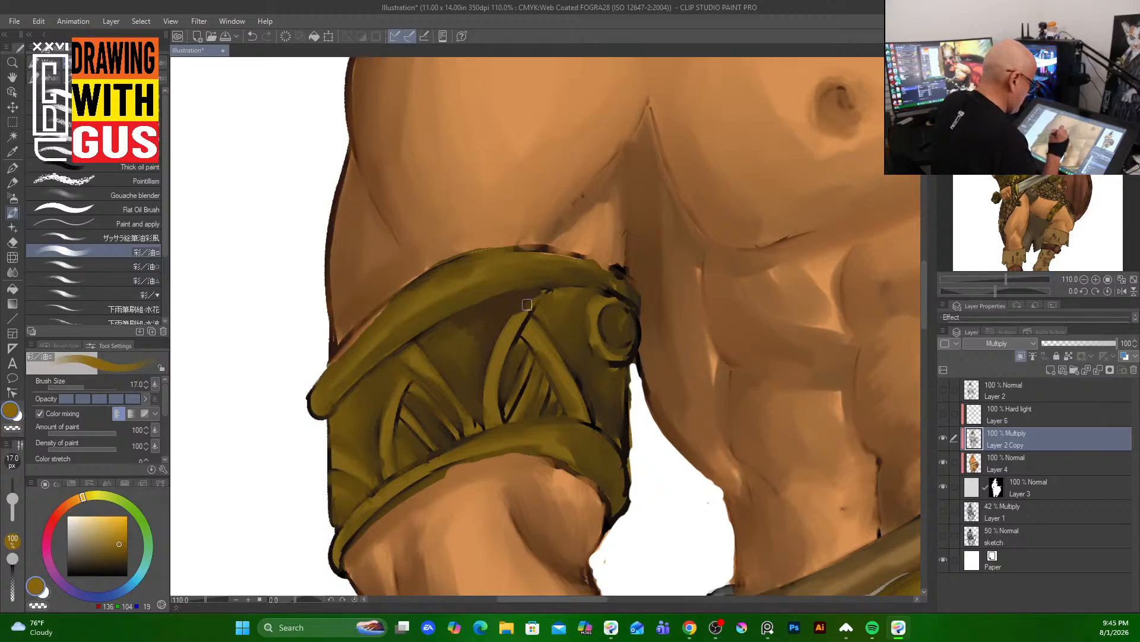
- Shade the recesses and straps of the armband's larger triangular ornament and the area around the round stud at brush size 17
{"action": "mouse_move", "coordinate": [520, 337]}
{"action": "left_mouse_down"}
{"action": "mouse_move", "coordinate": [504, 376]}
{"action": "mouse_move", "coordinate": [530, 361]}
{"action": "left_mouse_up"}
{"action": "mouse_move", "coordinate": [556, 290]}
{"action": "left_mouse_down"}
{"action": "mouse_move", "coordinate": [536, 318]}
{"action": "mouse_move", "coordinate": [545, 306]}
{"action": "mouse_move", "coordinate": [552, 326]}
{"action": "mouse_move", "coordinate": [543, 310]}
{"action": "mouse_move", "coordinate": [572, 321]}
{"action": "mouse_move", "coordinate": [585, 295]}
{"action": "mouse_move", "coordinate": [558, 295]}
{"action": "mouse_move", "coordinate": [549, 321]}
{"action": "mouse_move", "coordinate": [566, 350]}
{"action": "mouse_move", "coordinate": [594, 306]}
{"action": "mouse_move", "coordinate": [591, 350]}
{"action": "left_mouse_up"}
{"action": "left_click_drag", "start_coordinate": [620, 311], "coordinate": [613, 344]}
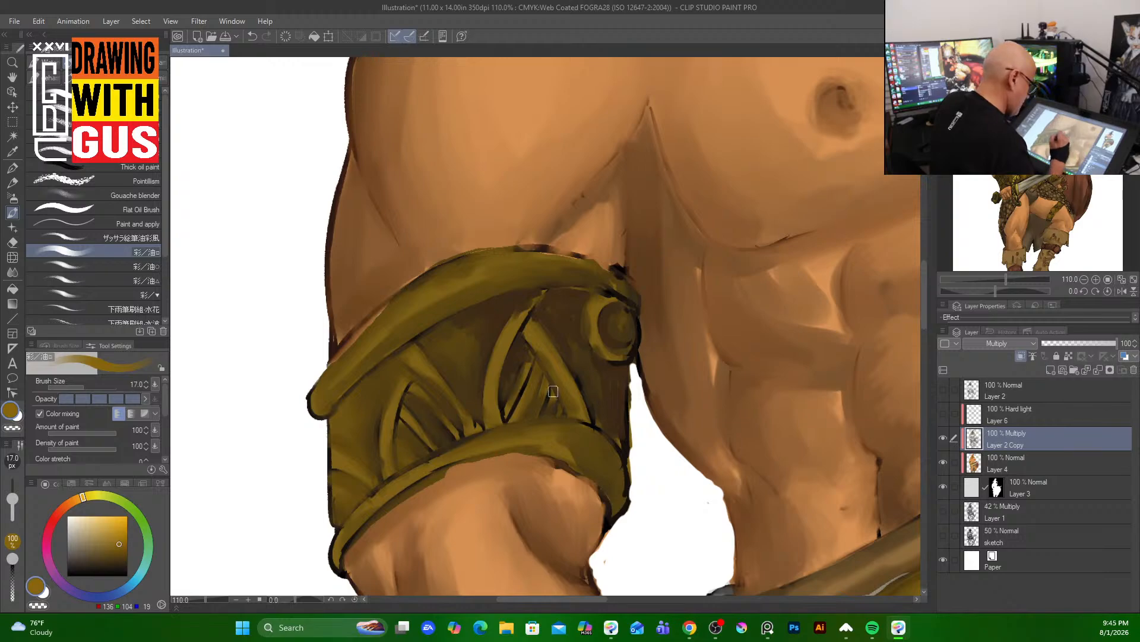
{"action": "mouse_move", "coordinate": [553, 390]}
{"action": "left_mouse_down"}
{"action": "mouse_move", "coordinate": [551, 411]}
{"action": "mouse_move", "coordinate": [525, 416]}
{"action": "left_mouse_up"}
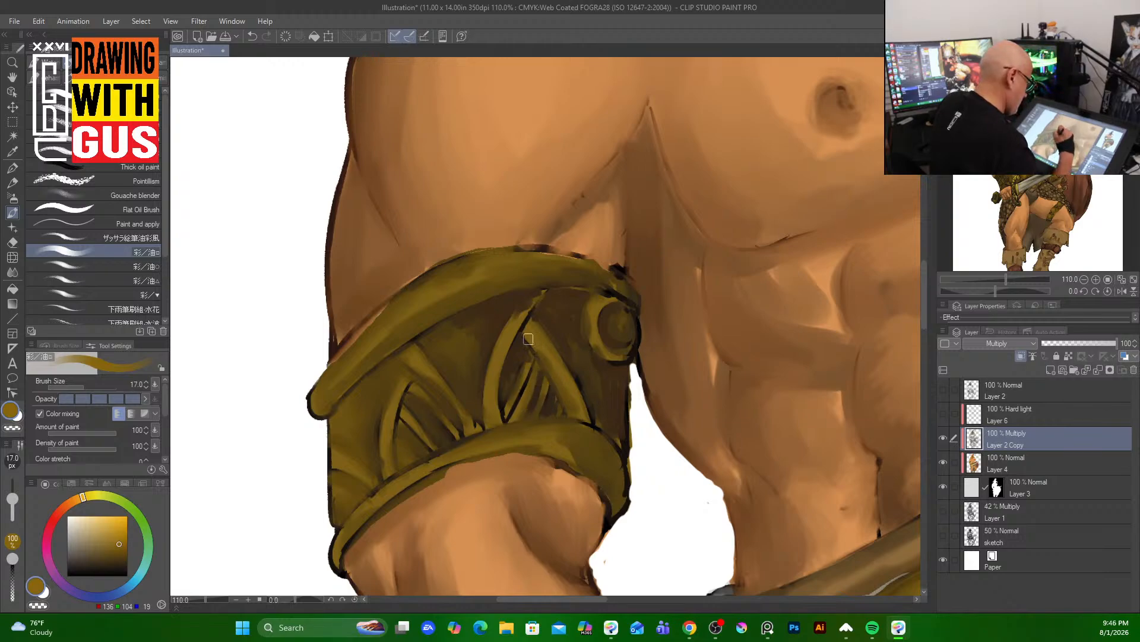
{"action": "left_click_drag", "start_coordinate": [529, 339], "coordinate": [571, 420]}
- Shade along the armband's lower rim and the outer strap of its smaller triangular ornament with golden brown
{"action": "mouse_move", "coordinate": [484, 434]}
{"action": "left_mouse_down"}
{"action": "mouse_move", "coordinate": [566, 421]}
{"action": "mouse_move", "coordinate": [625, 462]}
{"action": "left_mouse_up"}
{"action": "mouse_move", "coordinate": [521, 447]}
{"action": "left_mouse_down"}
{"action": "mouse_move", "coordinate": [605, 484]}
{"action": "mouse_move", "coordinate": [570, 445]}
{"action": "mouse_move", "coordinate": [518, 449]}
{"action": "mouse_move", "coordinate": [412, 484]}
{"action": "mouse_move", "coordinate": [488, 452]}
{"action": "mouse_move", "coordinate": [385, 512]}
{"action": "left_mouse_up"}
{"action": "left_click_drag", "start_coordinate": [452, 464], "coordinate": [346, 537]}
{"action": "left_click_drag", "start_coordinate": [399, 387], "coordinate": [379, 463]}
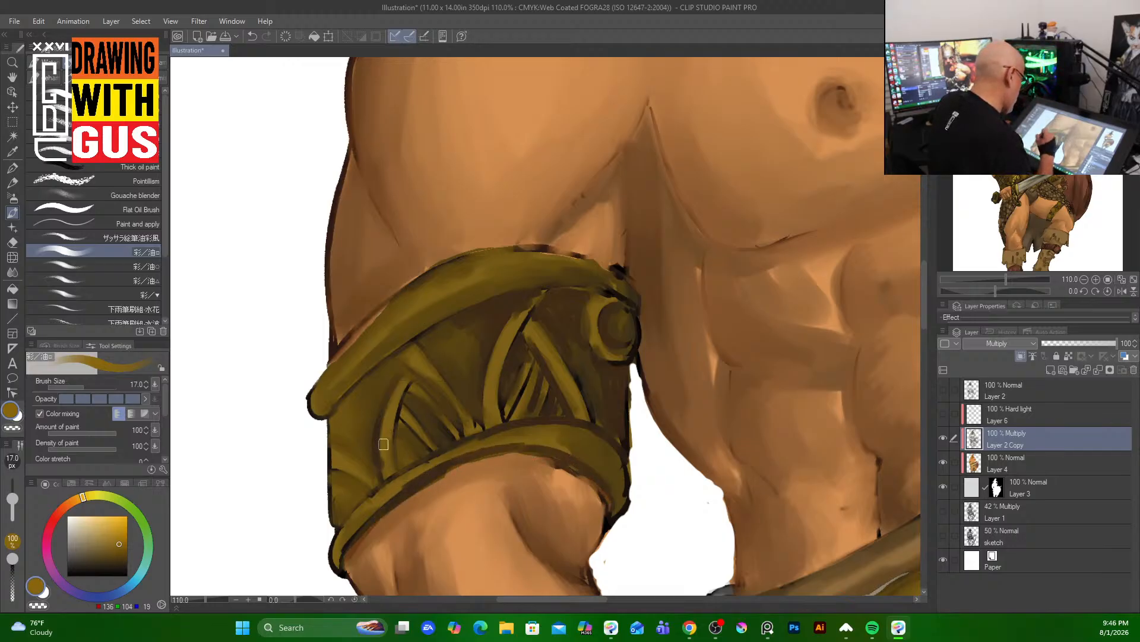
{"action": "left_click_drag", "start_coordinate": [386, 408], "coordinate": [381, 460]}
- Paint golden brown along the underside of the armband's upper rim and along that rim's outer top edge
{"action": "mouse_move", "coordinate": [346, 393]}
{"action": "left_mouse_down"}
{"action": "mouse_move", "coordinate": [330, 410]}
{"action": "mouse_move", "coordinate": [419, 323]}
{"action": "left_mouse_up"}
{"action": "left_click_drag", "start_coordinate": [410, 333], "coordinate": [444, 311]}
{"action": "left_click_drag", "start_coordinate": [384, 360], "coordinate": [516, 291]}
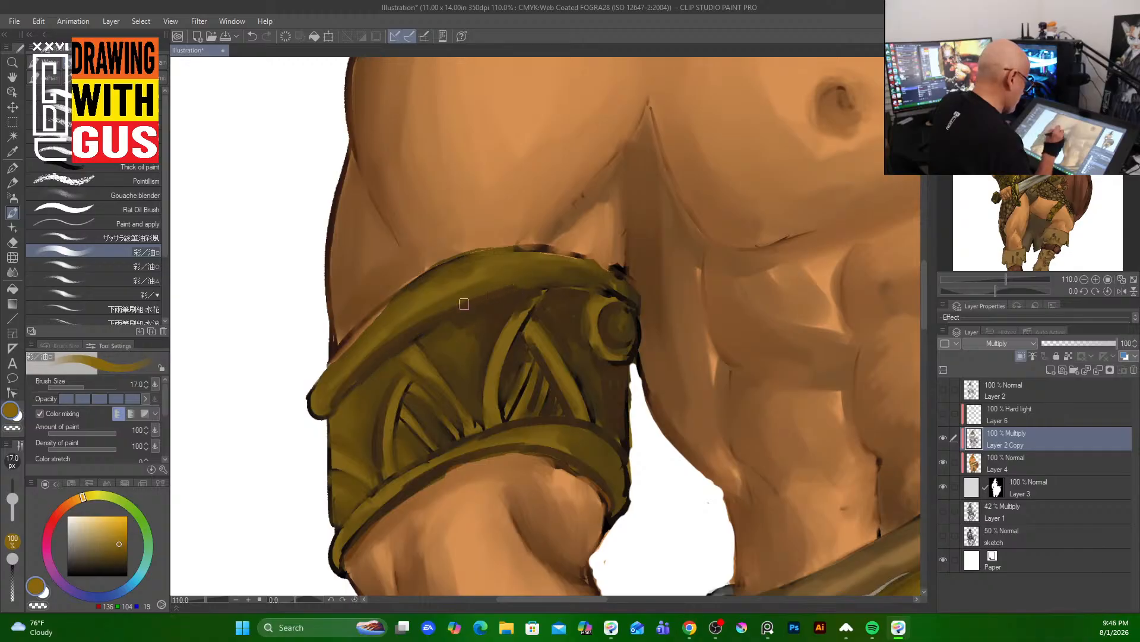
{"action": "left_click_drag", "start_coordinate": [430, 313], "coordinate": [496, 290]}
{"action": "left_click_drag", "start_coordinate": [338, 362], "coordinate": [388, 305]}
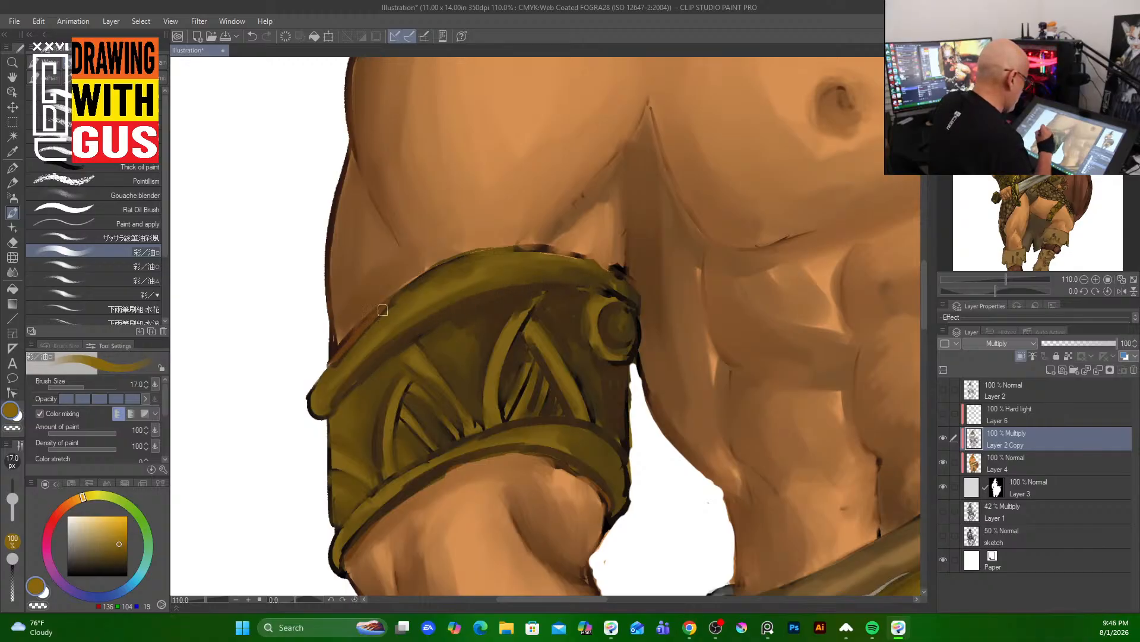
- Darken the outer end of the armband's upper rim and the panel beside its outer edge with golden brown
{"action": "mouse_move", "coordinate": [316, 391]}
{"action": "left_mouse_down"}
{"action": "mouse_move", "coordinate": [409, 357]}
{"action": "mouse_move", "coordinate": [359, 341]}
{"action": "mouse_move", "coordinate": [335, 438]}
{"action": "mouse_move", "coordinate": [365, 470]}
{"action": "mouse_move", "coordinate": [334, 472]}
{"action": "mouse_move", "coordinate": [347, 493]}
{"action": "left_mouse_up"}
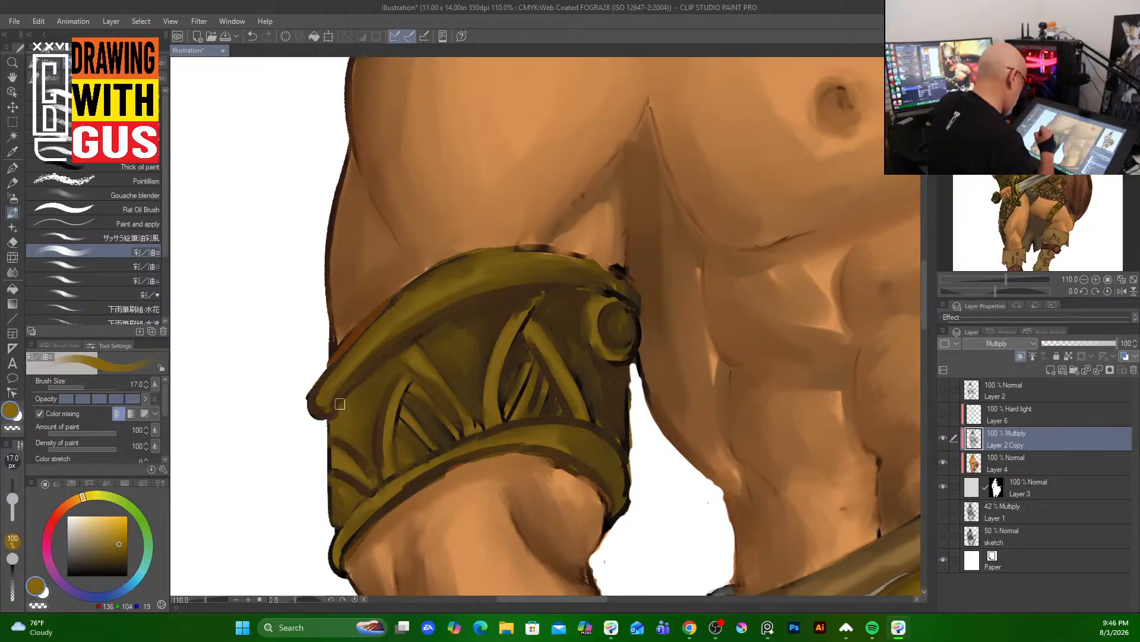
{"action": "mouse_move", "coordinate": [340, 405]}
{"action": "left_mouse_down"}
{"action": "mouse_move", "coordinate": [345, 435]}
{"action": "mouse_move", "coordinate": [334, 434]}
{"action": "mouse_move", "coordinate": [356, 449]}
{"action": "mouse_move", "coordinate": [350, 433]}
{"action": "left_mouse_up"}
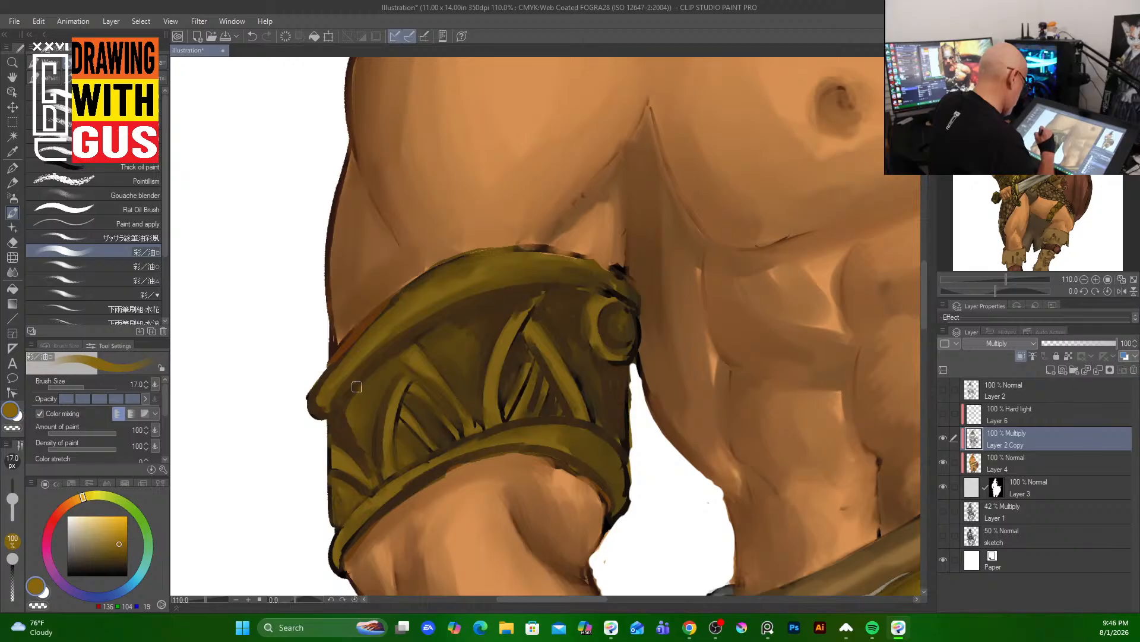
{"action": "left_click_drag", "start_coordinate": [356, 386], "coordinate": [350, 403]}
{"action": "mouse_move", "coordinate": [344, 487]}
{"action": "left_mouse_down"}
{"action": "mouse_move", "coordinate": [339, 509]}
{"action": "mouse_move", "coordinate": [336, 474]}
{"action": "mouse_move", "coordinate": [363, 529]}
{"action": "mouse_move", "coordinate": [339, 540]}
{"action": "mouse_move", "coordinate": [349, 502]}
{"action": "left_mouse_up"}
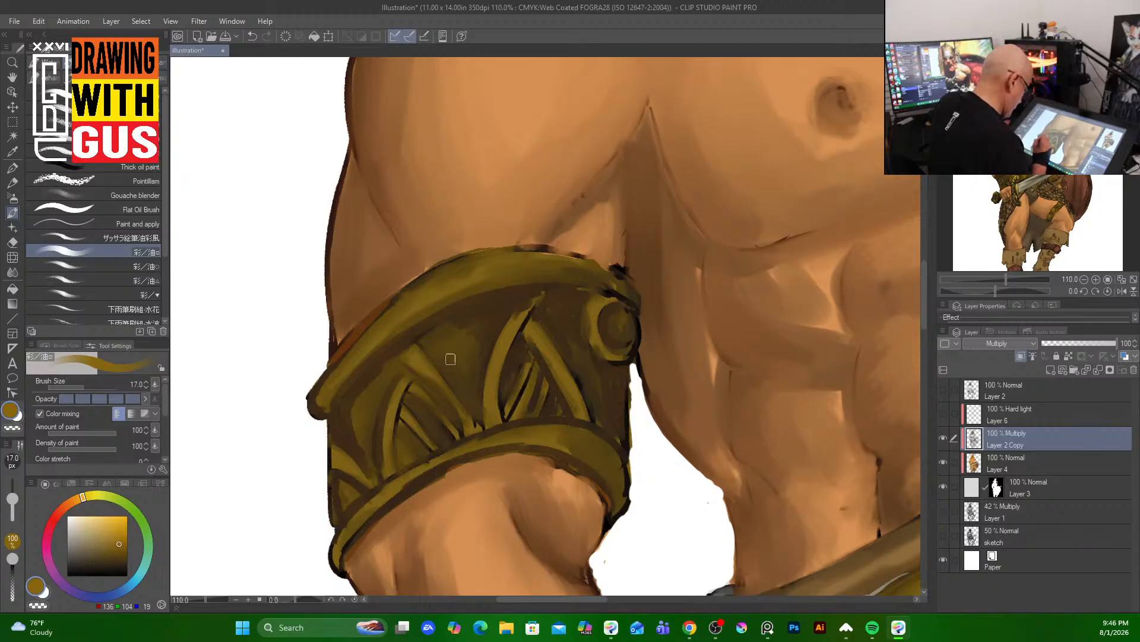
- Shade inside the armband's smaller triangular ornament and along its inner strap with golden brown
{"action": "left_click_drag", "start_coordinate": [406, 424], "coordinate": [395, 455]}
{"action": "mouse_move", "coordinate": [402, 422]}
{"action": "left_mouse_down"}
{"action": "mouse_move", "coordinate": [415, 445]}
{"action": "mouse_move", "coordinate": [405, 447]}
{"action": "left_mouse_up"}
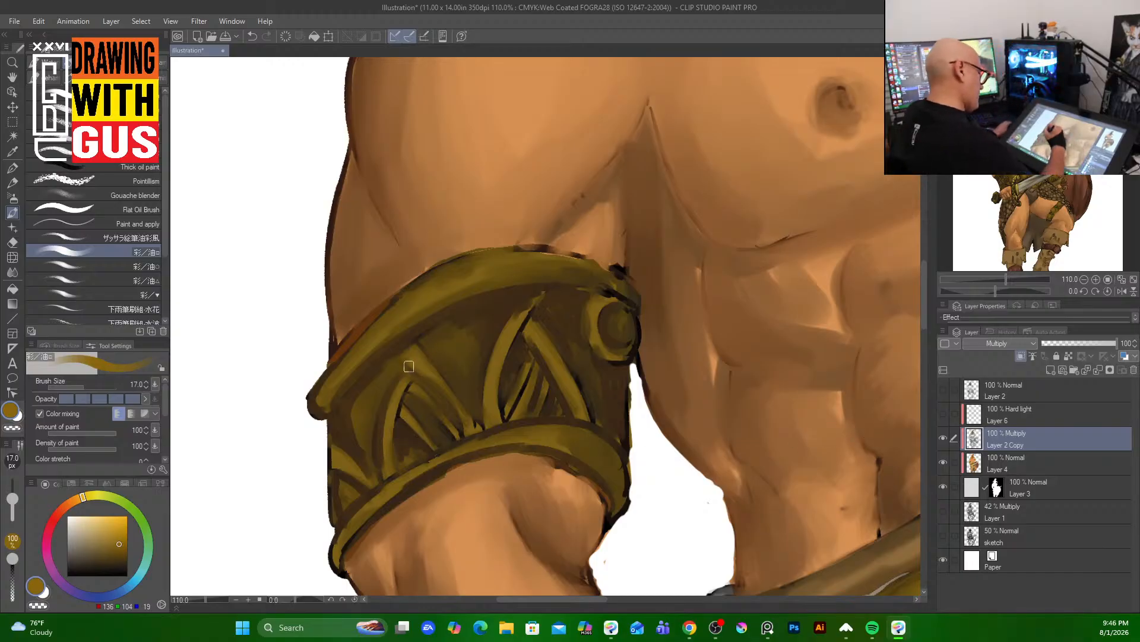
{"action": "left_click_drag", "start_coordinate": [396, 364], "coordinate": [450, 422]}
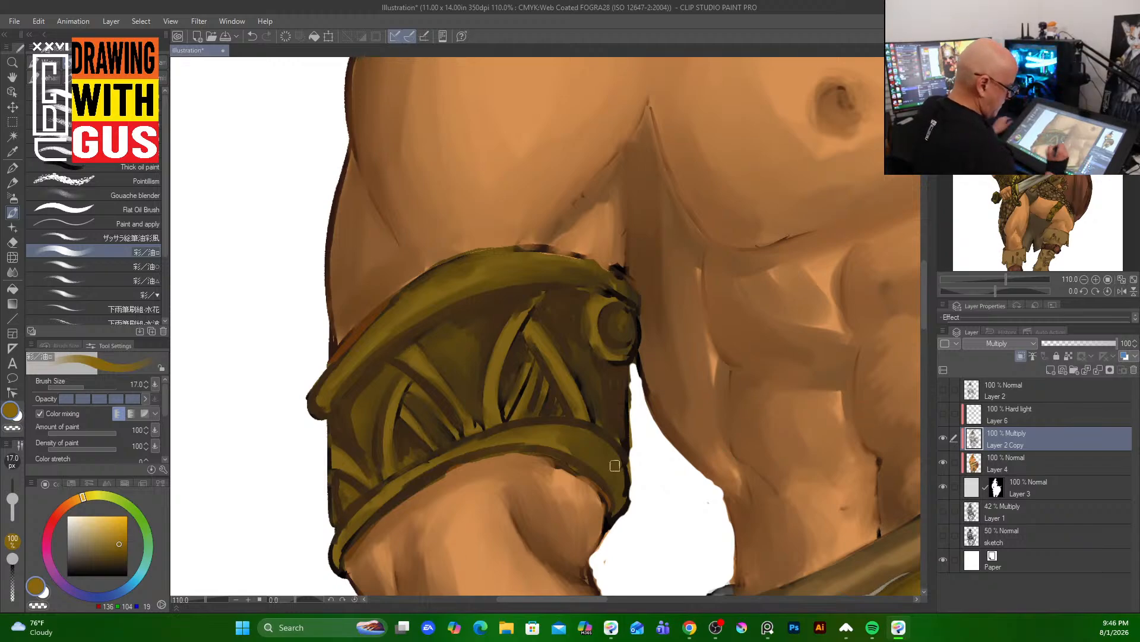
- Paint golden brown over the dark top edge of the armband, from its middle toward the torso
{"action": "left_click_drag", "start_coordinate": [665, 537], "coordinate": [695, 533]}
{"action": "left_click_drag", "start_coordinate": [584, 246], "coordinate": [657, 273]}
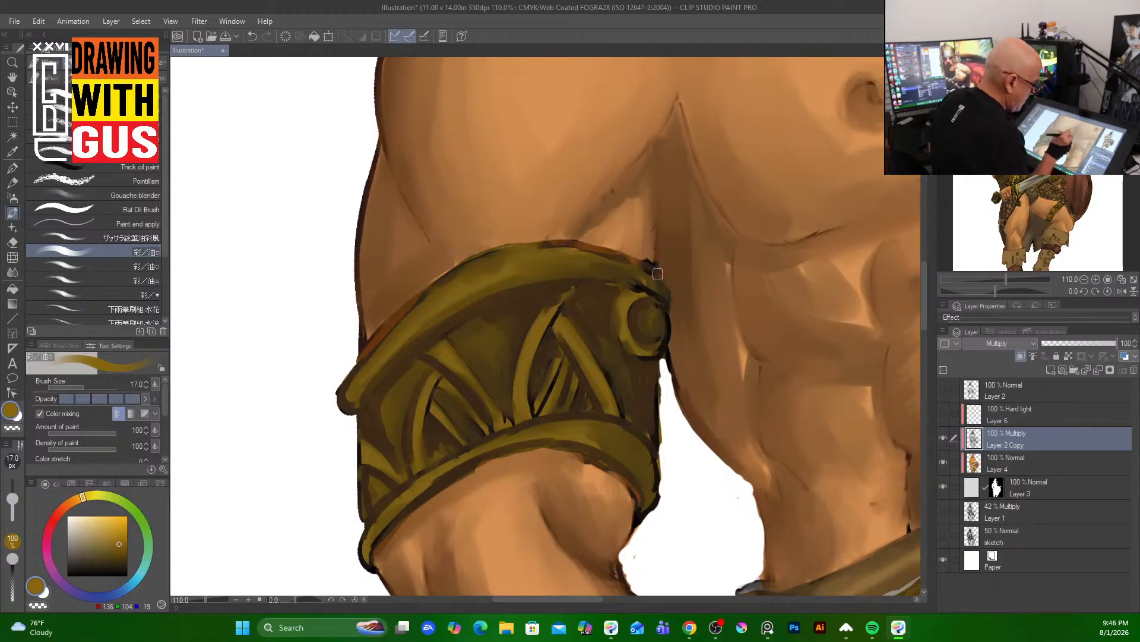
{"action": "mouse_move", "coordinate": [549, 245]}
{"action": "left_mouse_down"}
{"action": "mouse_move", "coordinate": [605, 250]}
{"action": "mouse_move", "coordinate": [595, 249]}
{"action": "left_mouse_up"}
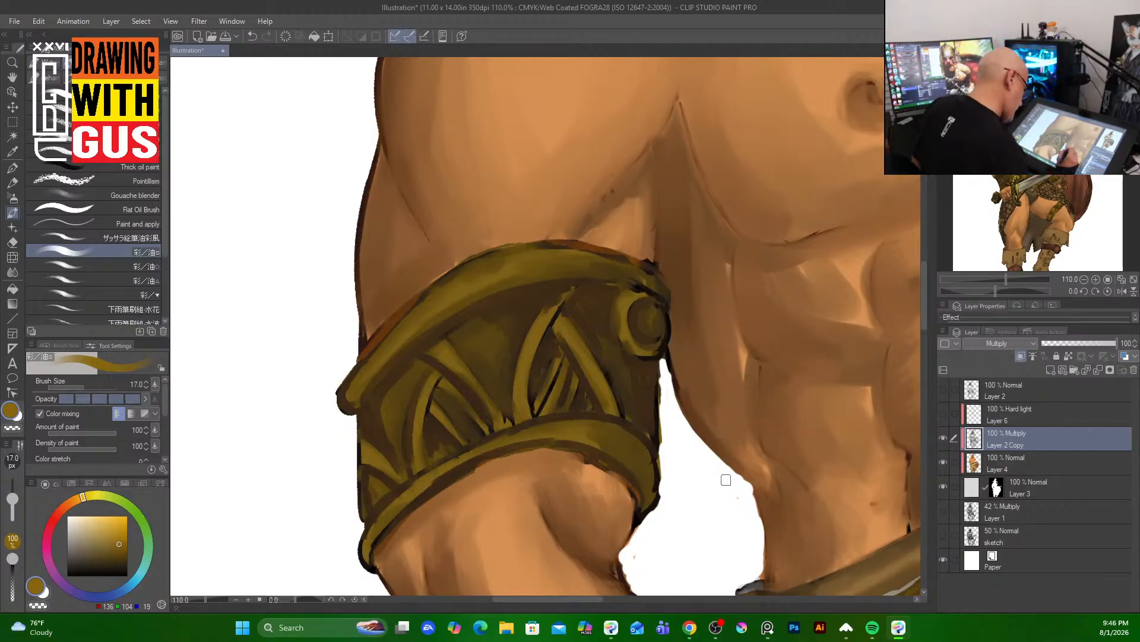
- Shade the outer edge and top edge of the sword arm's bracer with golden brown at brush size 17
{"action": "mouse_move", "coordinate": [708, 517]}
{"action": "left_mouse_down"}
{"action": "mouse_move", "coordinate": [679, 476]}
{"action": "mouse_move", "coordinate": [596, 81]}
{"action": "left_mouse_up"}
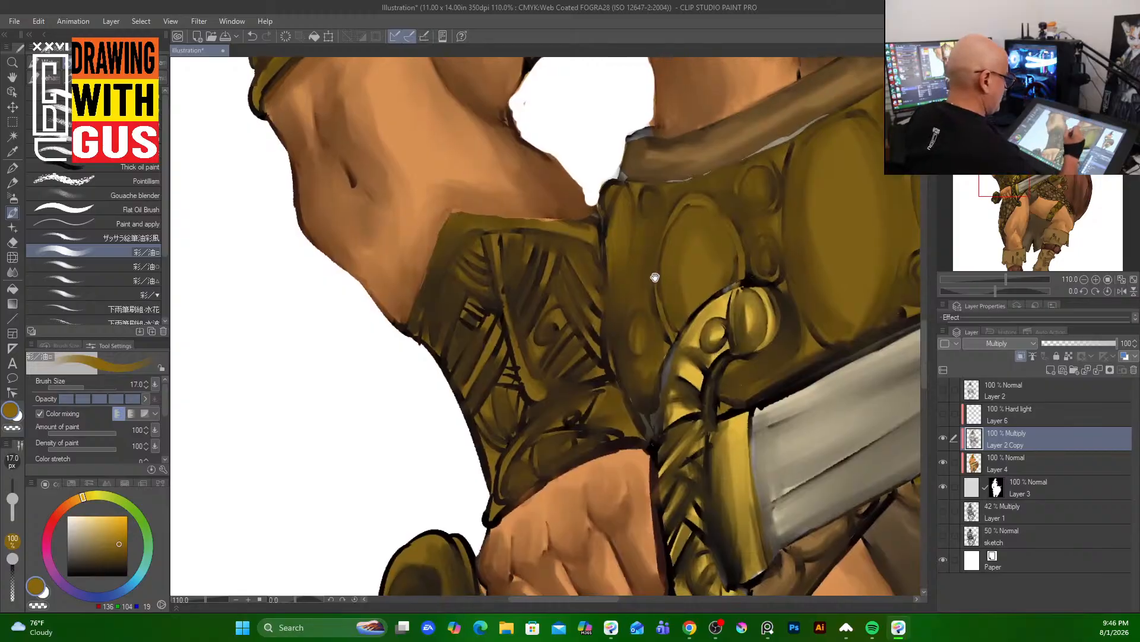
{"action": "left_click_drag", "start_coordinate": [450, 218], "coordinate": [411, 328]}
{"action": "left_click_drag", "start_coordinate": [460, 218], "coordinate": [417, 321]}
{"action": "left_click_drag", "start_coordinate": [460, 229], "coordinate": [508, 217]}
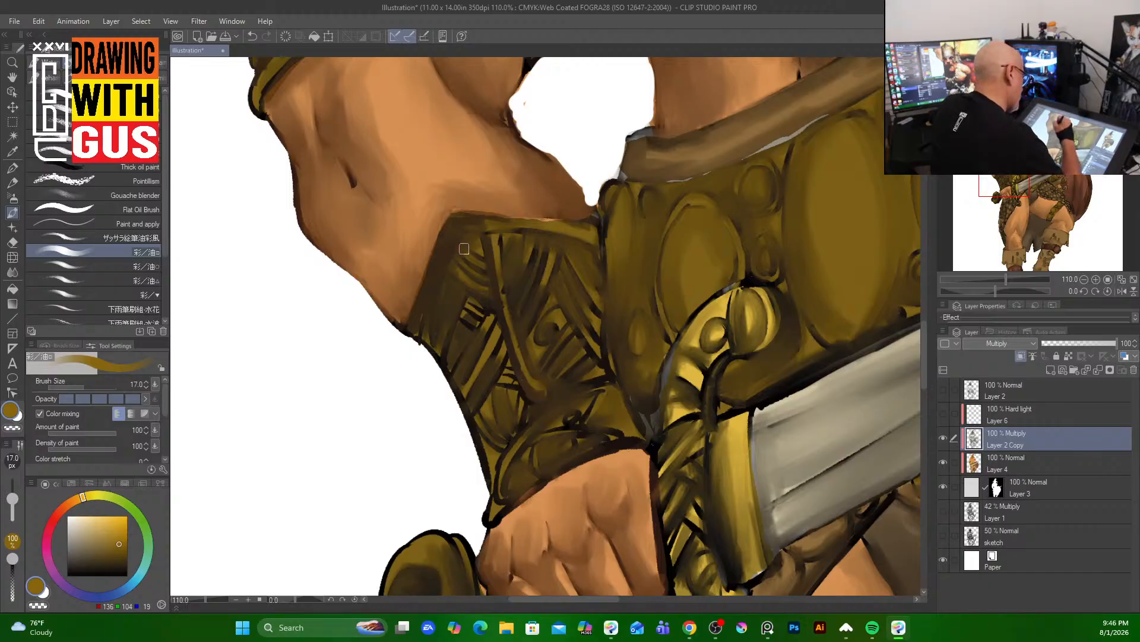
- Paint golden brown into the bracer's woven pattern and its lower cuff near the hand, using brush sizes 5 and 17
{"action": "key", "text": "["}
{"action": "key", "text": "["}
{"action": "key", "text": "["}
{"action": "key", "text": "["}
{"action": "key", "text": "["}
{"action": "key", "text": "["}
{"action": "key", "text": "["}
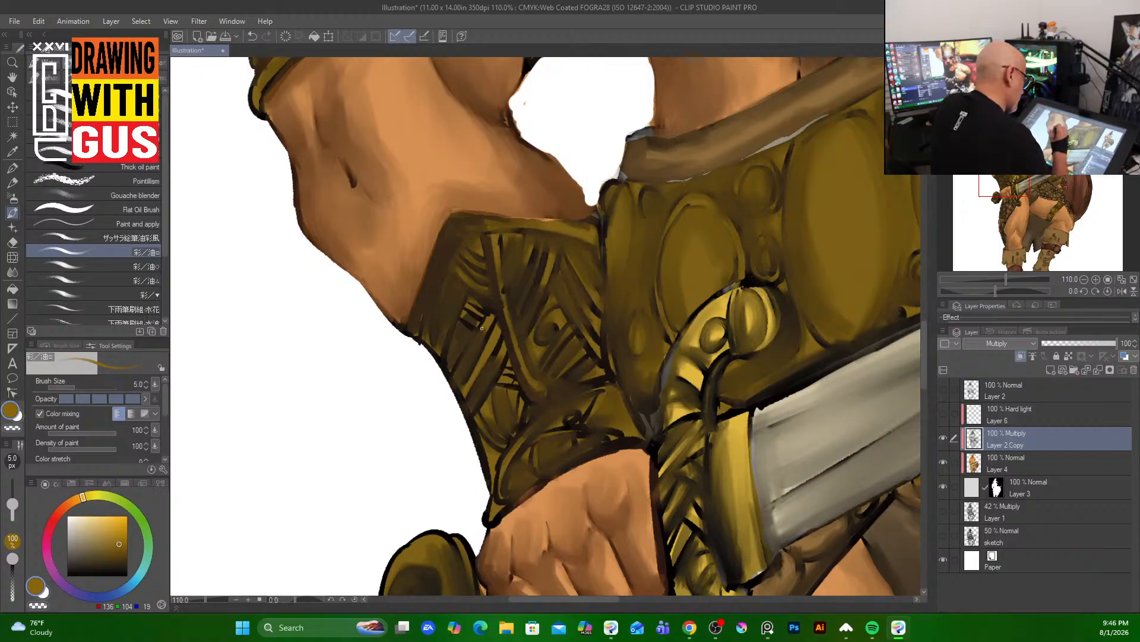
{"action": "key", "text": "bracketright"}
{"action": "key", "text": "bracketright"}
{"action": "key", "text": "bracketright"}
{"action": "key", "text": "bracketright"}
{"action": "key", "text": "bracketright"}
{"action": "key", "text": "bracketright"}
{"action": "key", "text": "bracketright"}
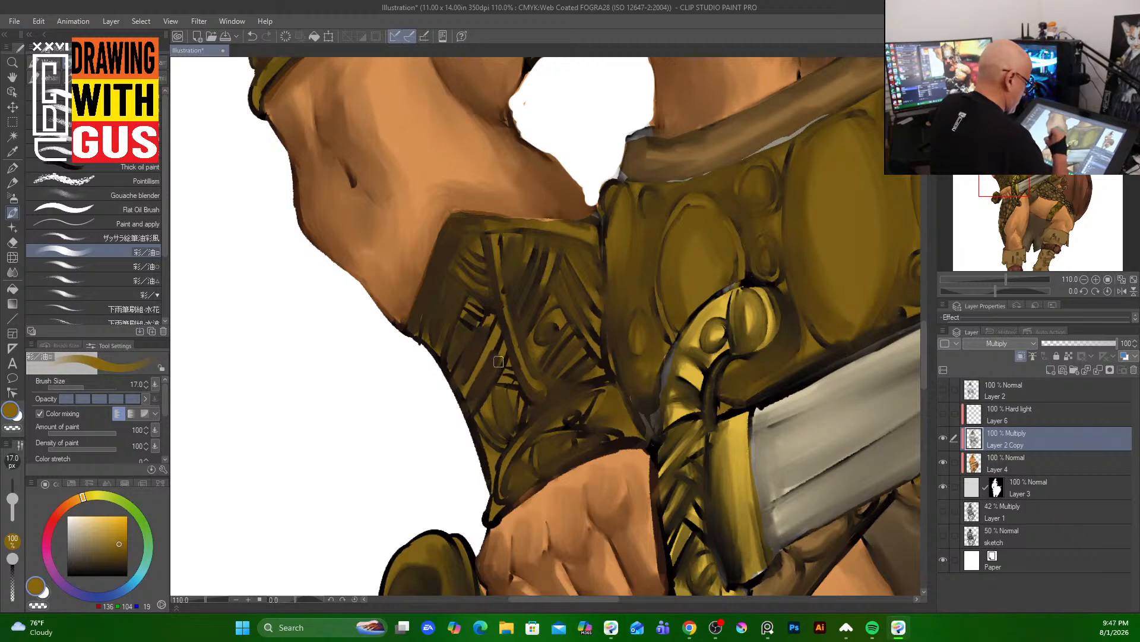
{"action": "mouse_move", "coordinate": [490, 397]}
{"action": "left_mouse_down"}
{"action": "mouse_move", "coordinate": [498, 422]}
{"action": "mouse_move", "coordinate": [512, 418]}
{"action": "mouse_move", "coordinate": [488, 472]}
{"action": "mouse_move", "coordinate": [490, 503]}
{"action": "mouse_move", "coordinate": [518, 438]}
{"action": "mouse_move", "coordinate": [556, 441]}
{"action": "mouse_move", "coordinate": [561, 457]}
{"action": "mouse_move", "coordinate": [565, 440]}
{"action": "left_mouse_up"}
{"action": "mouse_move", "coordinate": [611, 395]}
{"action": "left_mouse_down"}
{"action": "mouse_move", "coordinate": [592, 418]}
{"action": "mouse_move", "coordinate": [626, 426]}
{"action": "left_mouse_up"}
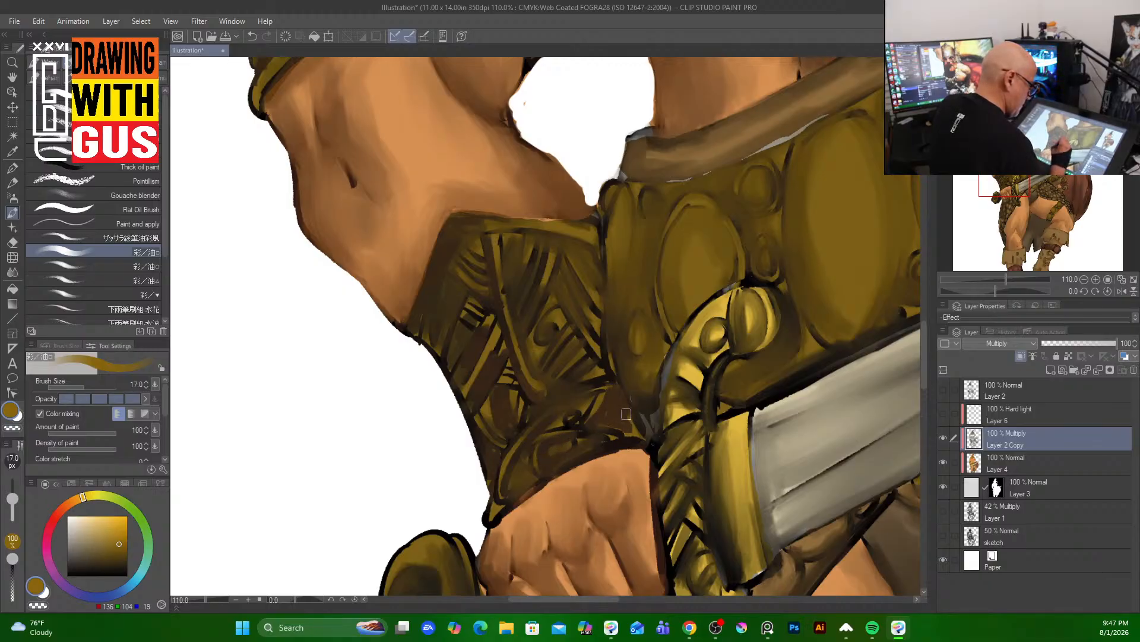
- Shade the inner side of the belt's small oval plate and the belt's edge beside the bracer at brush size 17
{"action": "mouse_move", "coordinate": [685, 213]}
{"action": "left_mouse_down"}
{"action": "mouse_move", "coordinate": [676, 310]}
{"action": "mouse_move", "coordinate": [668, 303]}
{"action": "mouse_move", "coordinate": [677, 326]}
{"action": "left_mouse_up"}
{"action": "mouse_move", "coordinate": [668, 285]}
{"action": "left_mouse_down"}
{"action": "mouse_move", "coordinate": [677, 226]}
{"action": "mouse_move", "coordinate": [710, 213]}
{"action": "mouse_move", "coordinate": [716, 225]}
{"action": "mouse_move", "coordinate": [674, 297]}
{"action": "mouse_move", "coordinate": [695, 300]}
{"action": "mouse_move", "coordinate": [683, 324]}
{"action": "left_mouse_up"}
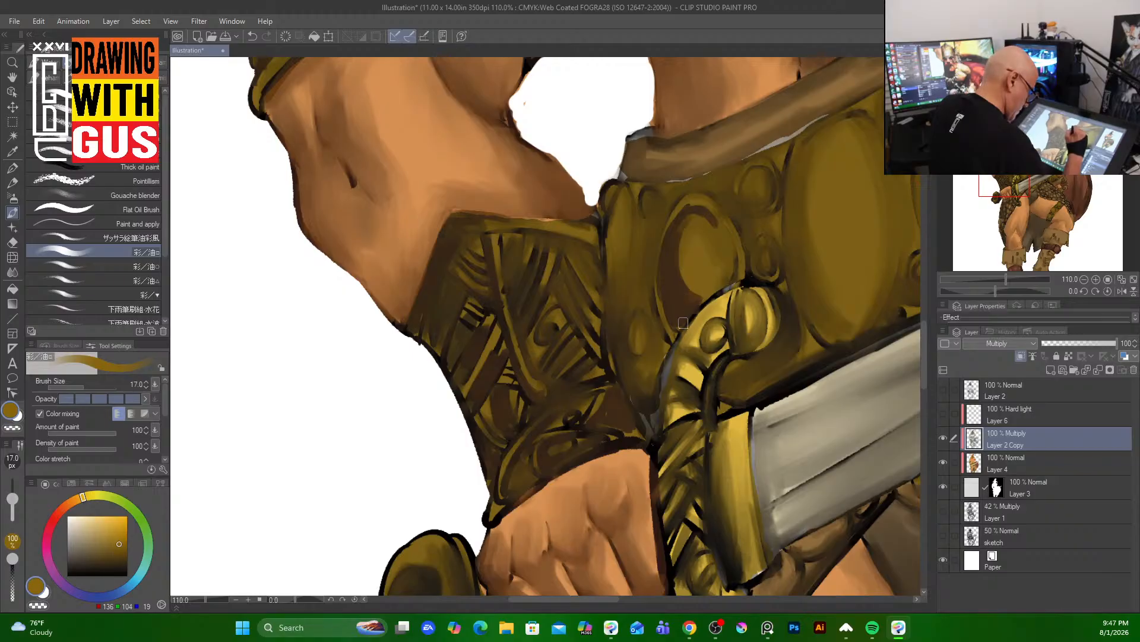
{"action": "mouse_move", "coordinate": [624, 181]}
{"action": "left_mouse_down"}
{"action": "mouse_move", "coordinate": [621, 224]}
{"action": "mouse_move", "coordinate": [616, 191]}
{"action": "mouse_move", "coordinate": [610, 226]}
{"action": "mouse_move", "coordinate": [627, 216]}
{"action": "mouse_move", "coordinate": [621, 284]}
{"action": "left_mouse_up"}
- Add fine golden-brown shading around the small stud between the oval plate and the bracer at brush size 7
{"action": "key", "text": "bracketleft"}
{"action": "key", "text": "bracketleft"}
{"action": "key", "text": "bracketleft"}
{"action": "key", "text": "bracketleft"}
{"action": "key", "text": "bracketleft"}
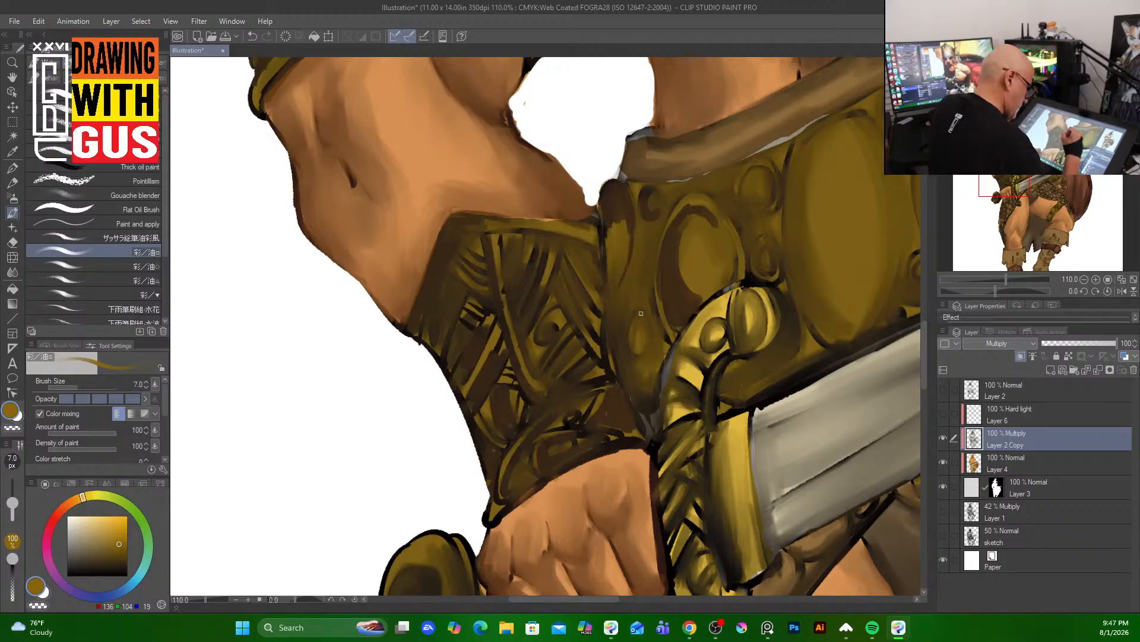
- Shade around the belt's upper round stud and along the seam beneath the leather waistband at brush size 12
{"action": "key", "text": "bracketright"}
{"action": "key", "text": "bracketright"}
{"action": "key", "text": "bracketright"}
{"action": "key", "text": "bracketright"}
{"action": "key", "text": "bracketright"}
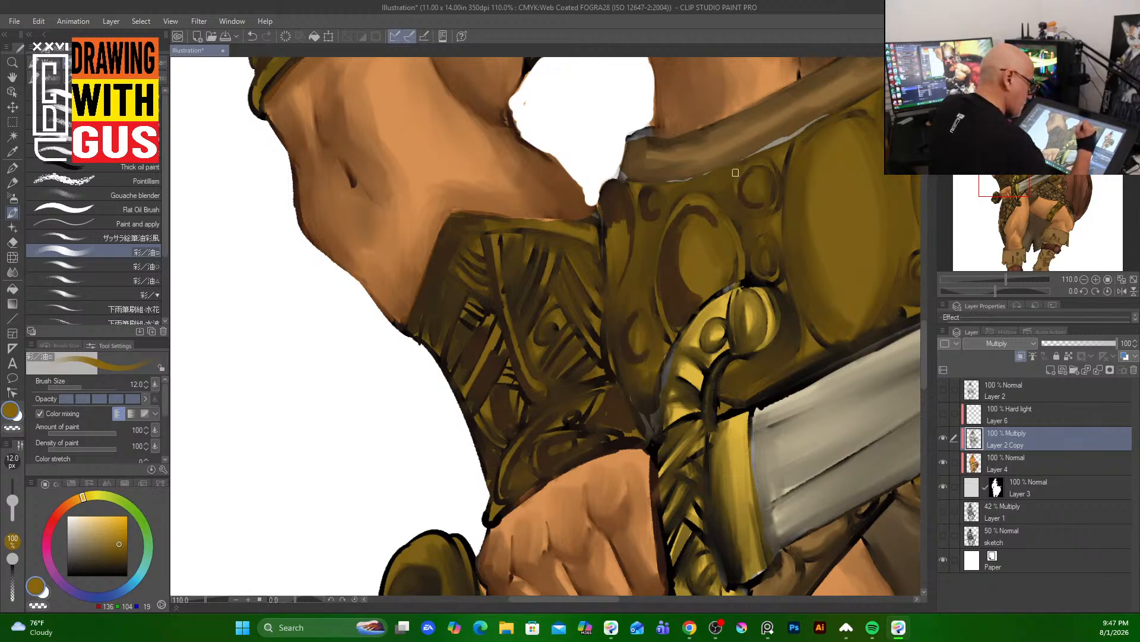
{"action": "left_click_drag", "start_coordinate": [791, 143], "coordinate": [779, 196]}
{"action": "mouse_move", "coordinate": [683, 181]}
{"action": "left_mouse_down"}
{"action": "mouse_move", "coordinate": [784, 143]}
{"action": "mouse_move", "coordinate": [879, 83]}
{"action": "left_mouse_up"}
{"action": "mouse_move", "coordinate": [699, 176]}
{"action": "left_mouse_down"}
{"action": "mouse_move", "coordinate": [635, 181]}
{"action": "mouse_move", "coordinate": [662, 176]}
{"action": "left_mouse_up"}
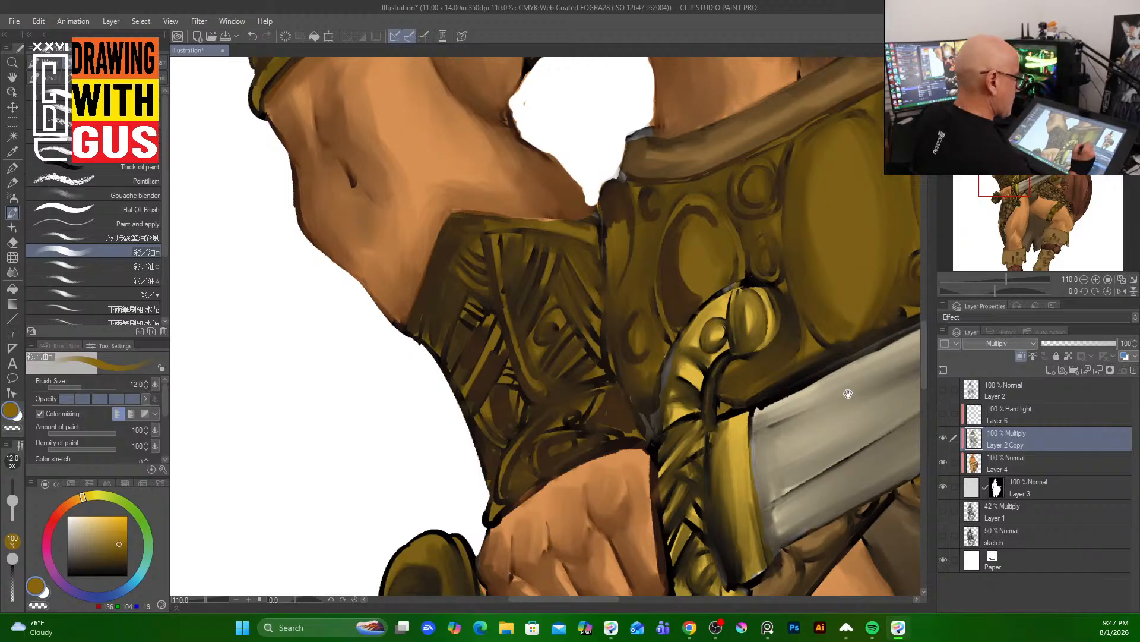
- Shade the sword guard's upper knob, curled neck and woven section beside the fist in golden brown at brush size 12
{"action": "left_click_drag", "start_coordinate": [848, 394], "coordinate": [600, 366]}
{"action": "mouse_move", "coordinate": [488, 272]}
{"action": "left_mouse_down"}
{"action": "mouse_move", "coordinate": [493, 318]}
{"action": "mouse_move", "coordinate": [477, 281]}
{"action": "mouse_move", "coordinate": [453, 306]}
{"action": "mouse_move", "coordinate": [464, 301]}
{"action": "mouse_move", "coordinate": [459, 326]}
{"action": "mouse_move", "coordinate": [425, 329]}
{"action": "left_mouse_up"}
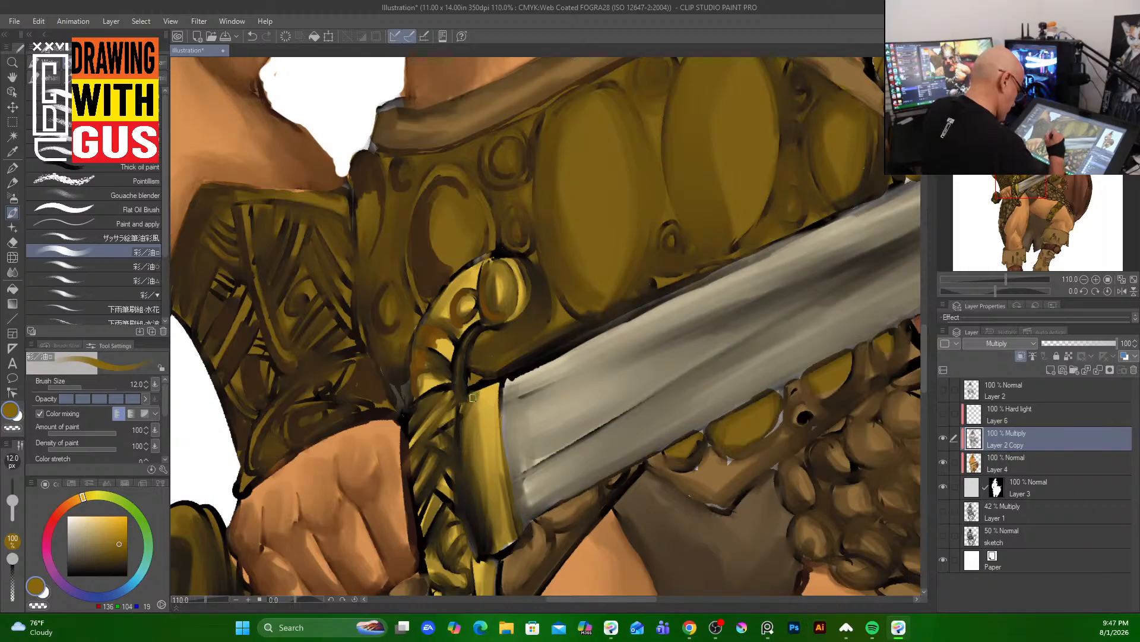
{"action": "mouse_move", "coordinate": [473, 398]}
{"action": "left_mouse_down"}
{"action": "mouse_move", "coordinate": [466, 437]}
{"action": "mouse_move", "coordinate": [496, 386]}
{"action": "mouse_move", "coordinate": [494, 422]}
{"action": "mouse_move", "coordinate": [451, 401]}
{"action": "mouse_move", "coordinate": [434, 419]}
{"action": "mouse_move", "coordinate": [449, 391]}
{"action": "left_mouse_up"}
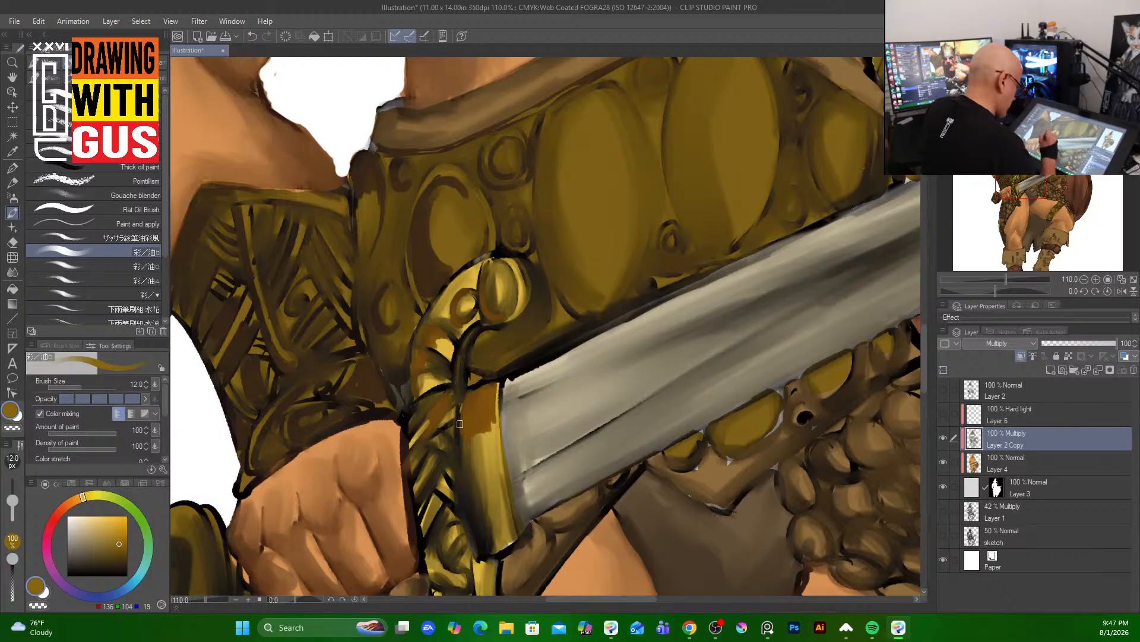
{"action": "mouse_move", "coordinate": [431, 444]}
{"action": "left_mouse_down"}
{"action": "mouse_move", "coordinate": [432, 480]}
{"action": "mouse_move", "coordinate": [461, 470]}
{"action": "mouse_move", "coordinate": [435, 489]}
{"action": "mouse_move", "coordinate": [455, 506]}
{"action": "mouse_move", "coordinate": [449, 525]}
{"action": "mouse_move", "coordinate": [434, 493]}
{"action": "mouse_move", "coordinate": [430, 513]}
{"action": "mouse_move", "coordinate": [433, 494]}
{"action": "mouse_move", "coordinate": [444, 555]}
{"action": "left_mouse_up"}
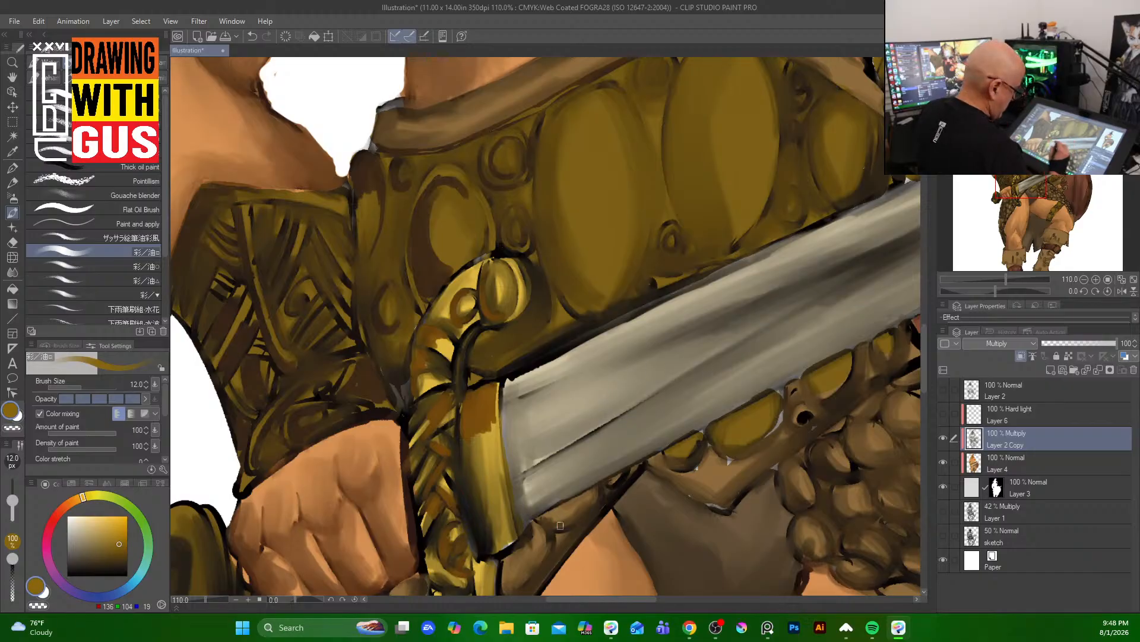
- Add golden-brown shading to the smooth collar where the blade meets the hilt and to the guard knob's outer edge
{"action": "left_click_drag", "start_coordinate": [575, 556], "coordinate": [598, 388]}
{"action": "mouse_move", "coordinate": [452, 410]}
{"action": "left_mouse_down"}
{"action": "mouse_move", "coordinate": [495, 433]}
{"action": "mouse_move", "coordinate": [472, 427]}
{"action": "mouse_move", "coordinate": [479, 439]}
{"action": "mouse_move", "coordinate": [470, 433]}
{"action": "mouse_move", "coordinate": [499, 425]}
{"action": "mouse_move", "coordinate": [470, 471]}
{"action": "mouse_move", "coordinate": [456, 435]}
{"action": "mouse_move", "coordinate": [469, 489]}
{"action": "mouse_move", "coordinate": [460, 459]}
{"action": "mouse_move", "coordinate": [492, 488]}
{"action": "mouse_move", "coordinate": [491, 475]}
{"action": "mouse_move", "coordinate": [489, 504]}
{"action": "left_mouse_up"}
{"action": "left_click_drag", "start_coordinate": [506, 450], "coordinate": [504, 475]}
{"action": "left_click_drag", "start_coordinate": [502, 394], "coordinate": [518, 473]}
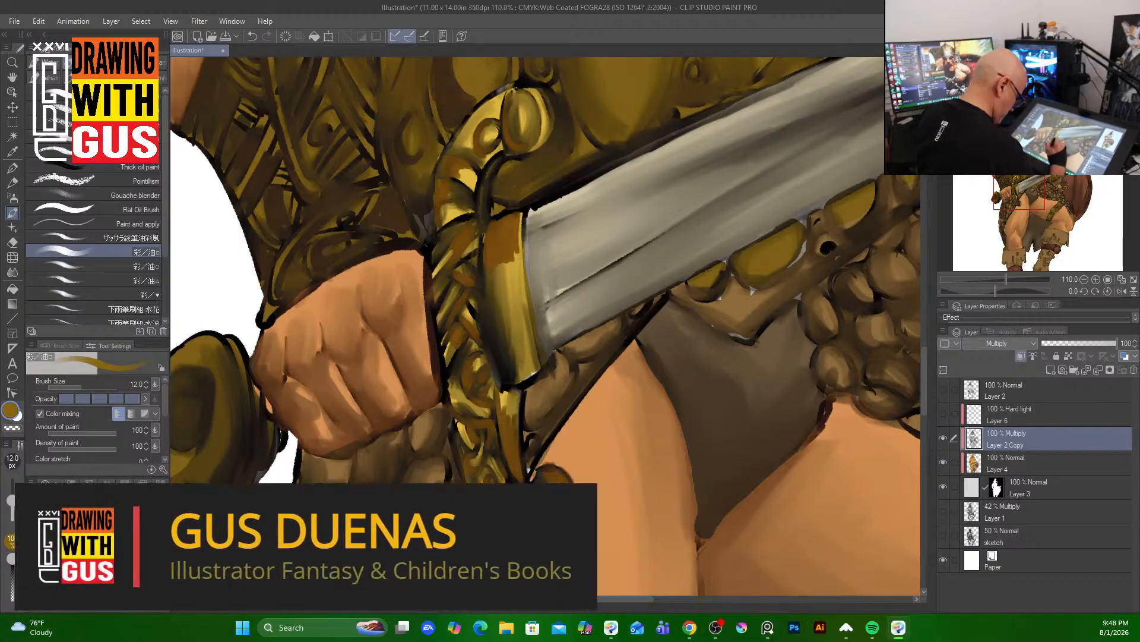
{"action": "left_click_drag", "start_coordinate": [533, 91], "coordinate": [542, 121]}
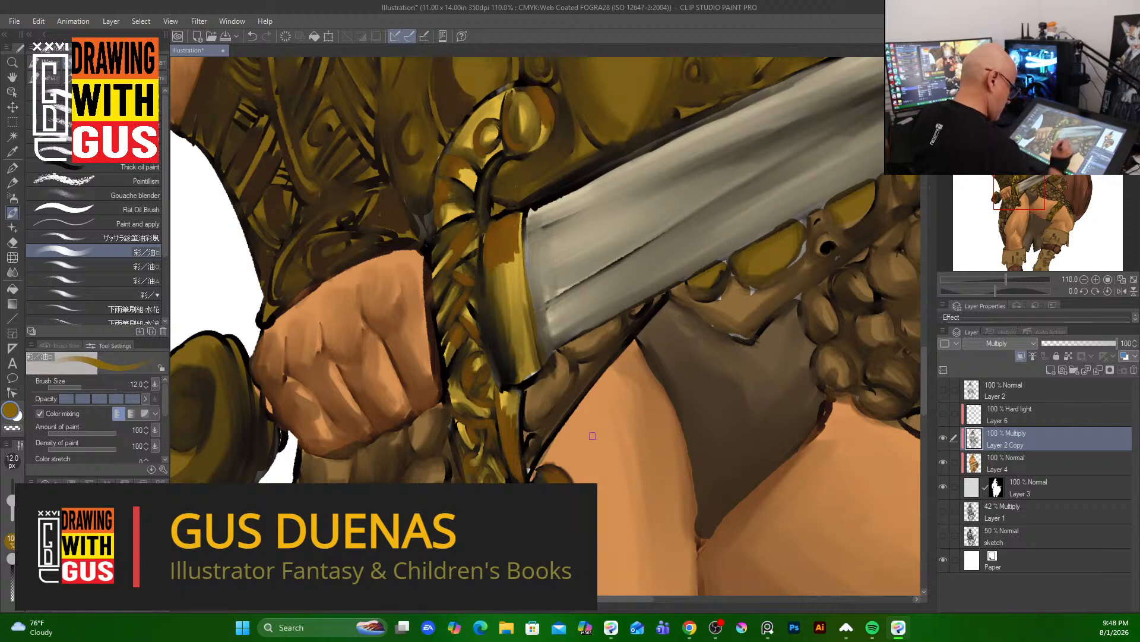
{"action": "left_click_drag", "start_coordinate": [523, 227], "coordinate": [539, 344]}
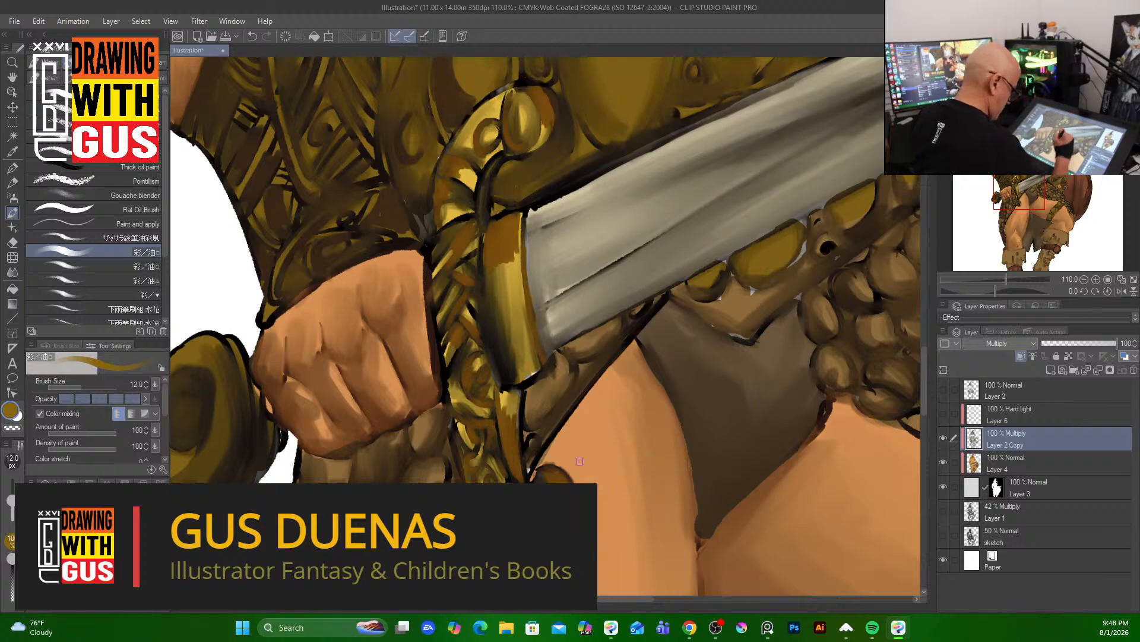
- Shade the sword's round pommel in golden brown across its face, rim and the rings nearest the hand
{"action": "left_click_drag", "start_coordinate": [416, 356], "coordinate": [556, 278]}
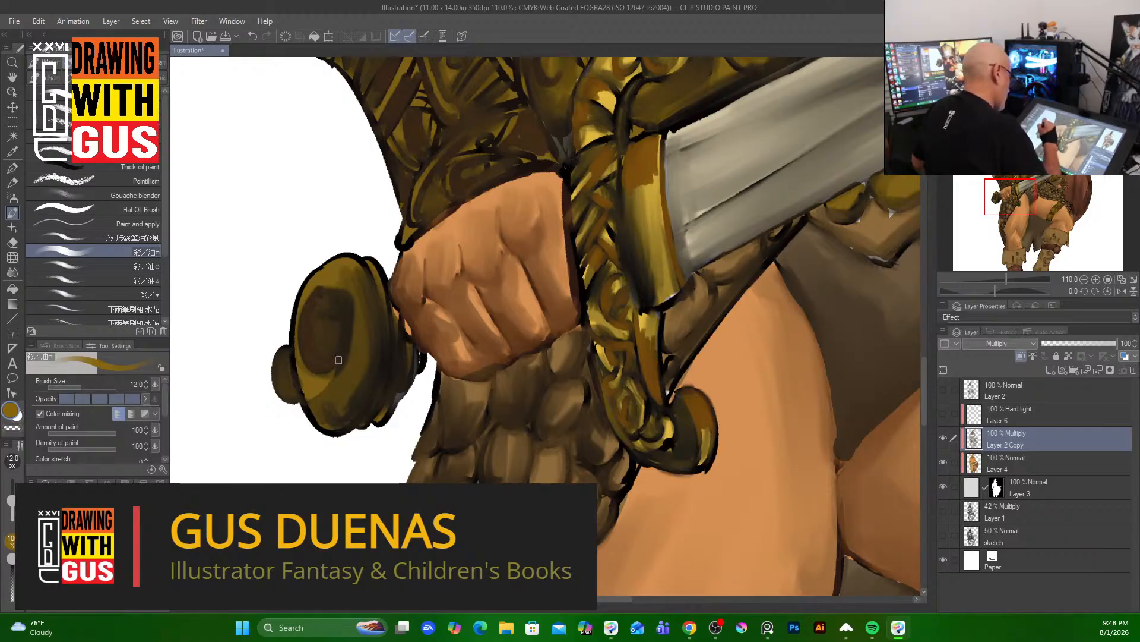
{"action": "mouse_move", "coordinate": [300, 348]}
{"action": "left_mouse_down"}
{"action": "mouse_move", "coordinate": [331, 411]}
{"action": "mouse_move", "coordinate": [300, 337]}
{"action": "mouse_move", "coordinate": [336, 375]}
{"action": "mouse_move", "coordinate": [302, 344]}
{"action": "mouse_move", "coordinate": [320, 367]}
{"action": "mouse_move", "coordinate": [319, 418]}
{"action": "mouse_move", "coordinate": [312, 372]}
{"action": "mouse_move", "coordinate": [350, 412]}
{"action": "mouse_move", "coordinate": [303, 388]}
{"action": "mouse_move", "coordinate": [338, 395]}
{"action": "mouse_move", "coordinate": [376, 312]}
{"action": "left_mouse_up"}
{"action": "left_click_drag", "start_coordinate": [367, 260], "coordinate": [400, 334]}
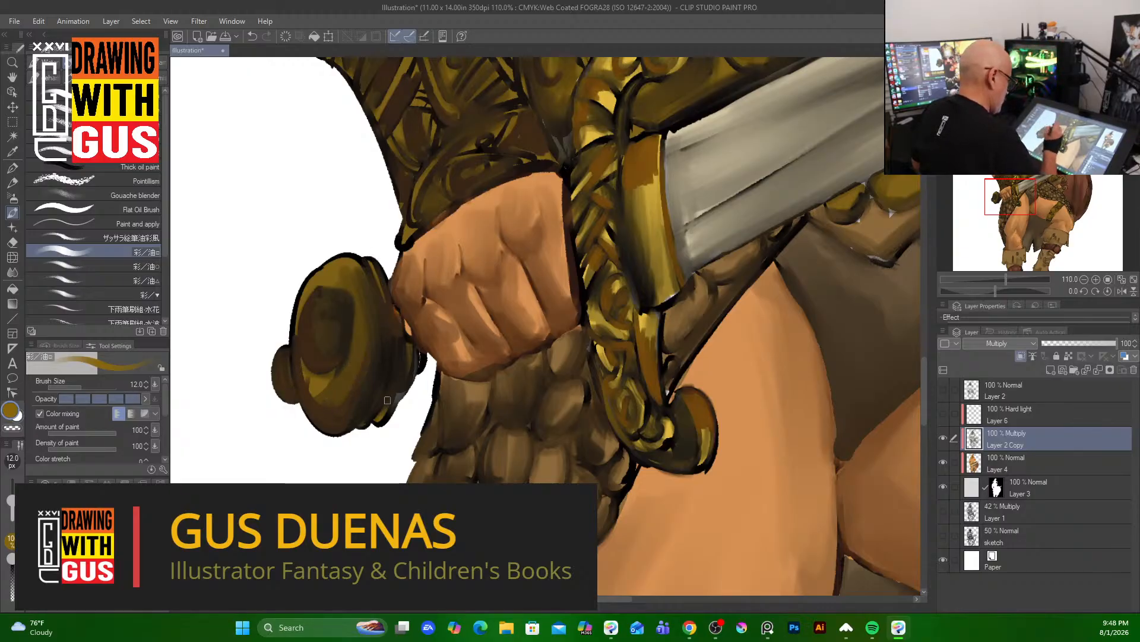
{"action": "left_click_drag", "start_coordinate": [387, 400], "coordinate": [416, 349]}
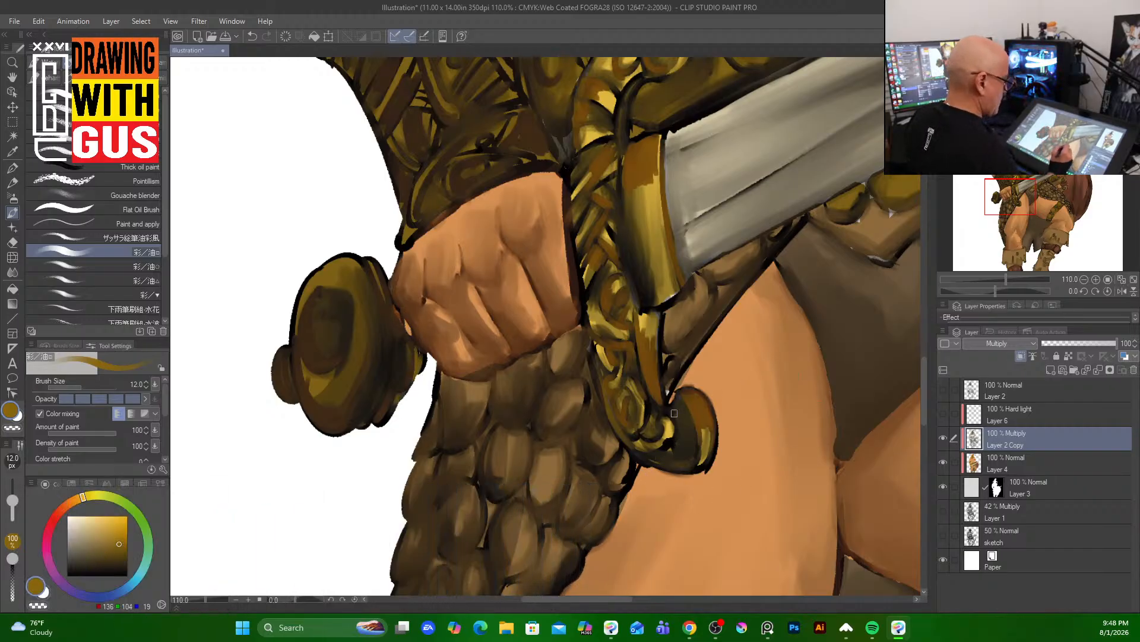
- Paint warm brown shading over the armour skirt's scales directly beneath the fist
{"action": "left_click_drag", "start_coordinate": [551, 373], "coordinate": [571, 335]}
{"action": "mouse_move", "coordinate": [502, 371]}
{"action": "left_mouse_down"}
{"action": "mouse_move", "coordinate": [505, 415]}
{"action": "mouse_move", "coordinate": [499, 380]}
{"action": "mouse_move", "coordinate": [506, 411]}
{"action": "mouse_move", "coordinate": [500, 378]}
{"action": "mouse_move", "coordinate": [523, 358]}
{"action": "mouse_move", "coordinate": [508, 415]}
{"action": "left_mouse_up"}
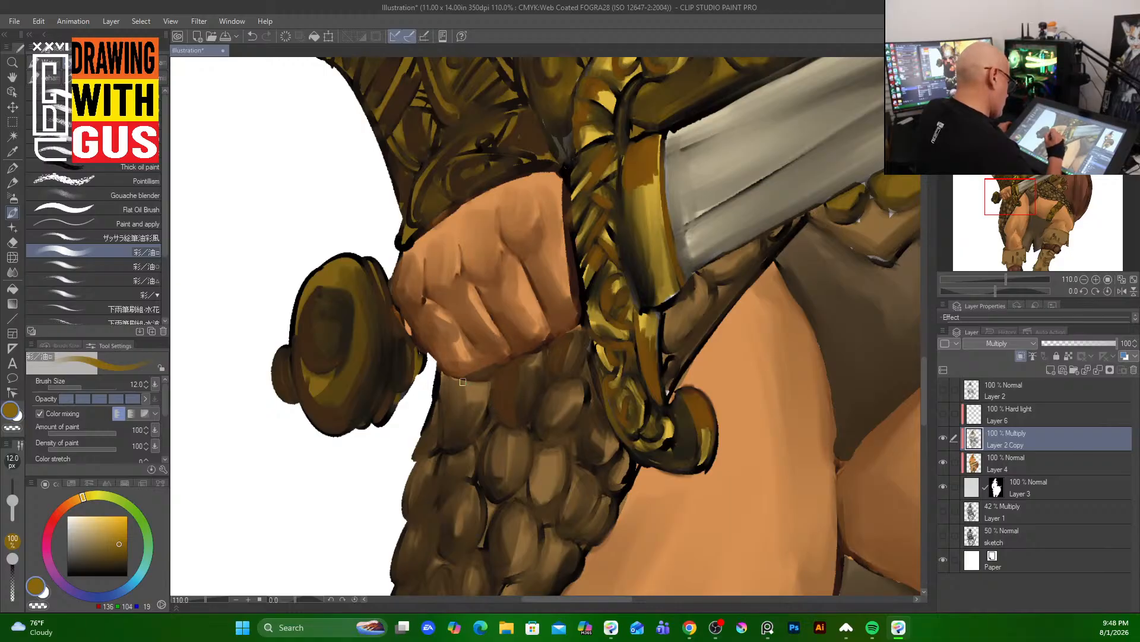
{"action": "mouse_move", "coordinate": [463, 381]}
{"action": "left_mouse_down"}
{"action": "mouse_move", "coordinate": [486, 387]}
{"action": "mouse_move", "coordinate": [494, 374]}
{"action": "mouse_move", "coordinate": [485, 410]}
{"action": "mouse_move", "coordinate": [469, 381]}
{"action": "mouse_move", "coordinate": [456, 387]}
{"action": "mouse_move", "coordinate": [442, 373]}
{"action": "mouse_move", "coordinate": [447, 396]}
{"action": "mouse_move", "coordinate": [469, 393]}
{"action": "mouse_move", "coordinate": [450, 384]}
{"action": "left_mouse_up"}
{"action": "left_click_drag", "start_coordinate": [501, 419], "coordinate": [497, 484]}
{"action": "left_click_drag", "start_coordinate": [509, 438], "coordinate": [503, 487]}
{"action": "mouse_move", "coordinate": [566, 383]}
{"action": "left_mouse_down"}
{"action": "mouse_move", "coordinate": [541, 431]}
{"action": "mouse_move", "coordinate": [563, 387]}
{"action": "mouse_move", "coordinate": [545, 425]}
{"action": "mouse_move", "coordinate": [559, 399]}
{"action": "left_mouse_up"}
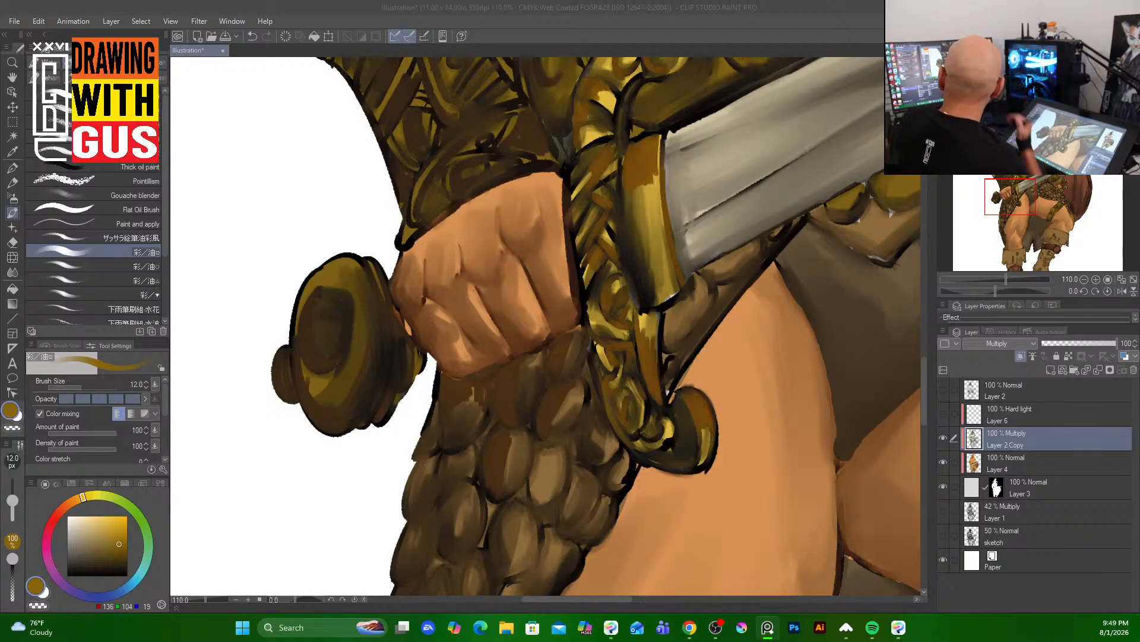
- Shade the gaps between the skirt scales beside the guard's lower tip, giving each scale a warm brown edge
{"action": "left_click", "coordinate": [494, 443]}
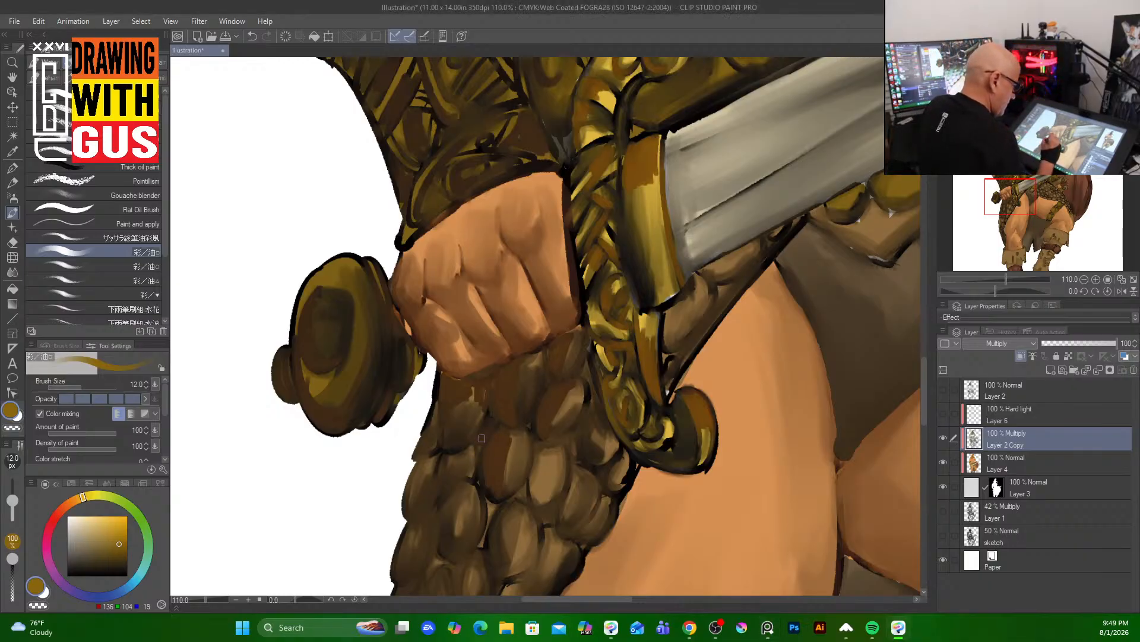
{"action": "left_click_drag", "start_coordinate": [485, 497], "coordinate": [485, 541]}
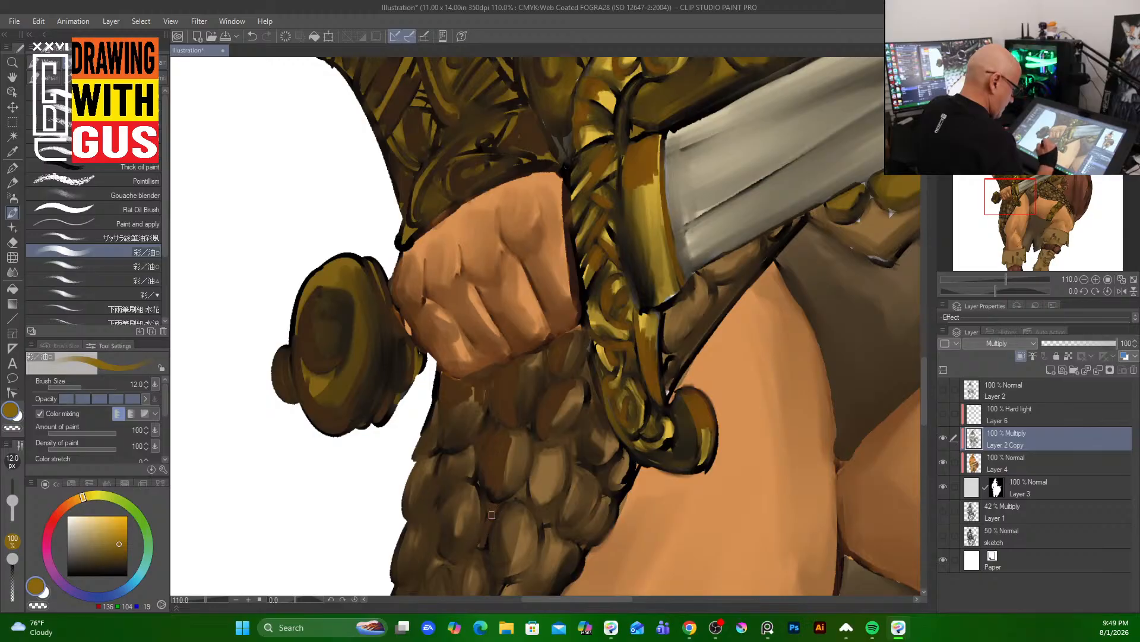
{"action": "mouse_move", "coordinate": [525, 490]}
{"action": "left_mouse_down"}
{"action": "mouse_move", "coordinate": [537, 448]}
{"action": "mouse_move", "coordinate": [529, 495]}
{"action": "mouse_move", "coordinate": [545, 454]}
{"action": "mouse_move", "coordinate": [534, 490]}
{"action": "left_mouse_up"}
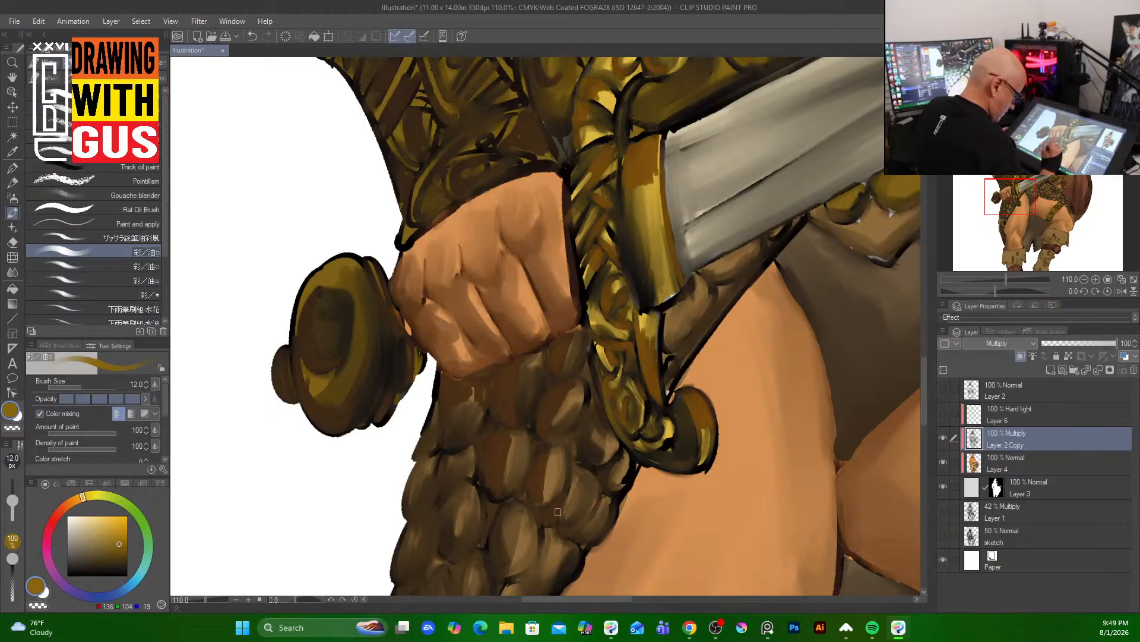
{"action": "mouse_move", "coordinate": [575, 447]}
{"action": "left_mouse_down"}
{"action": "mouse_move", "coordinate": [610, 450]}
{"action": "mouse_move", "coordinate": [604, 472]}
{"action": "left_mouse_up"}
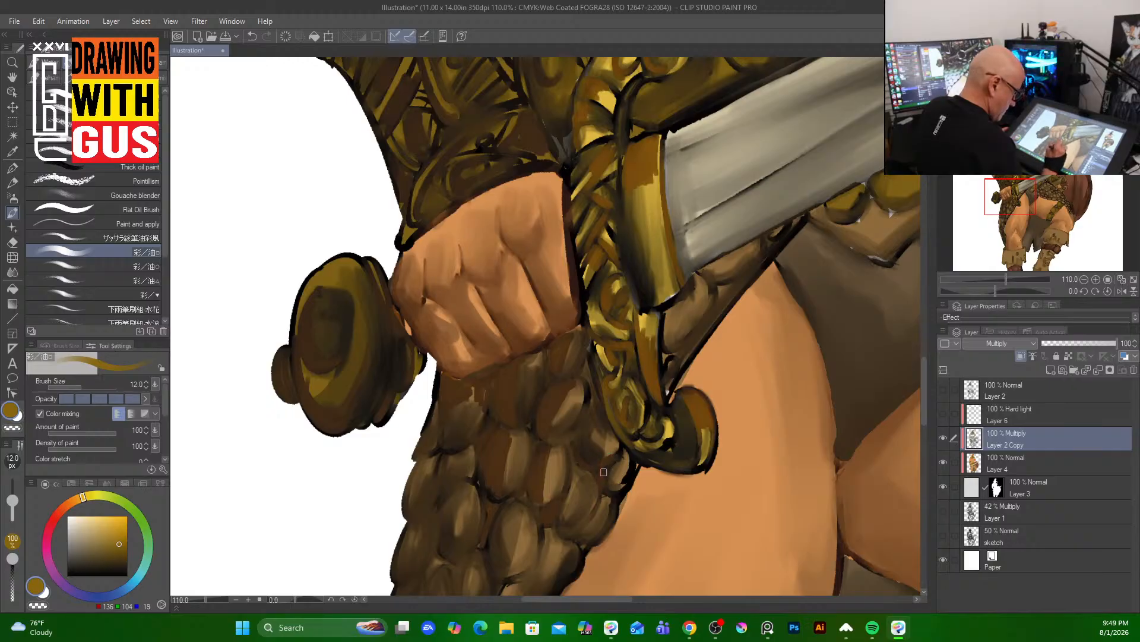
{"action": "mouse_move", "coordinate": [590, 424]}
{"action": "left_mouse_down"}
{"action": "mouse_move", "coordinate": [578, 448]}
{"action": "mouse_move", "coordinate": [587, 490]}
{"action": "mouse_move", "coordinate": [579, 471]}
{"action": "mouse_move", "coordinate": [586, 507]}
{"action": "mouse_move", "coordinate": [601, 504]}
{"action": "mouse_move", "coordinate": [545, 517]}
{"action": "left_mouse_up"}
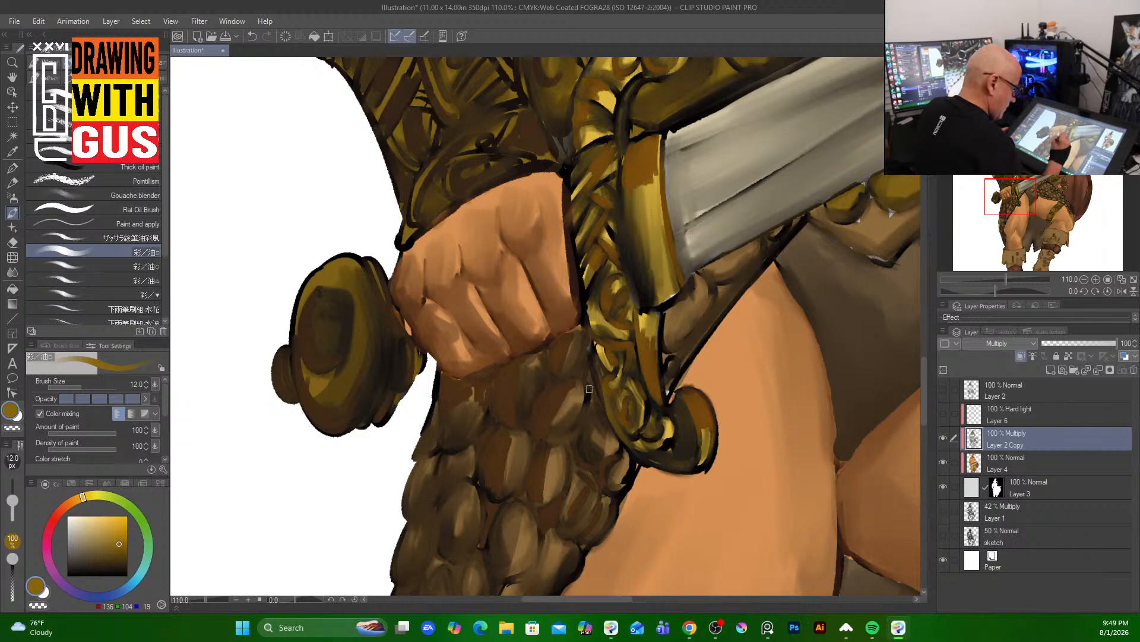
- Shade around the scales midway down the hanging skirt, on the side toward the thigh
{"action": "scroll", "coordinate": [647, 542], "scroll_direction": "down", "scroll_amount": 5}
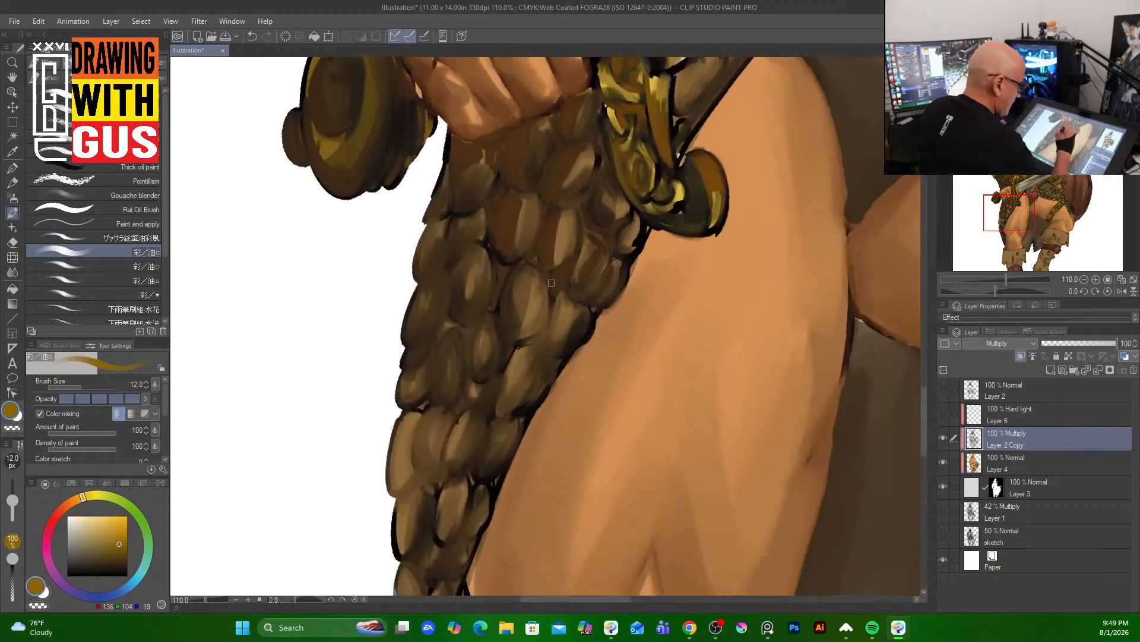
{"action": "left_click_drag", "start_coordinate": [540, 339], "coordinate": [545, 356]}
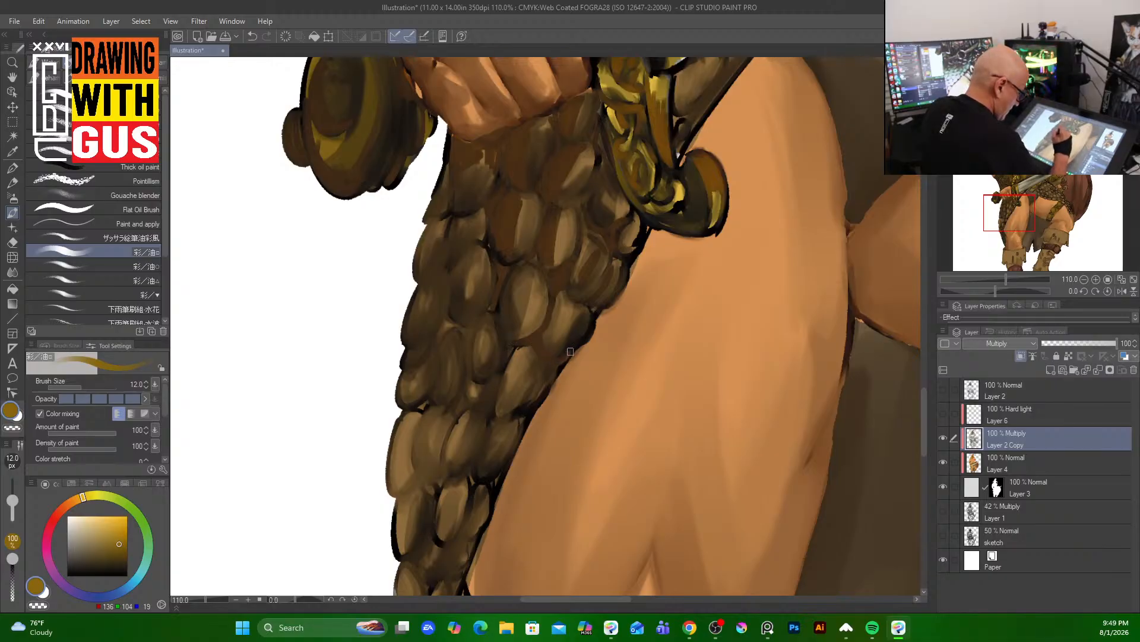
{"action": "left_click_drag", "start_coordinate": [569, 286], "coordinate": [577, 316]}
{"action": "mouse_move", "coordinate": [497, 402]}
{"action": "left_mouse_down"}
{"action": "mouse_move", "coordinate": [532, 406]}
{"action": "mouse_move", "coordinate": [497, 417]}
{"action": "left_mouse_up"}
{"action": "mouse_move", "coordinate": [532, 407]}
{"action": "left_mouse_down"}
{"action": "mouse_move", "coordinate": [515, 416]}
{"action": "mouse_move", "coordinate": [521, 434]}
{"action": "left_mouse_up"}
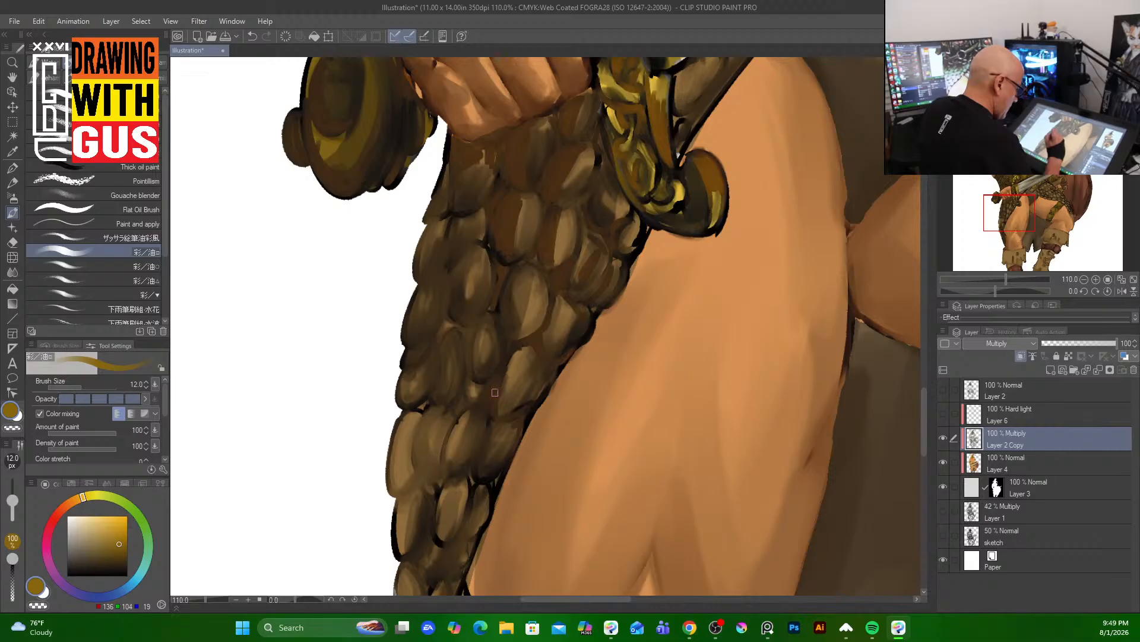
- Paint warm brown between the skirt's outer scales and around the larger scales in the rows below them
{"action": "mouse_move", "coordinate": [468, 347]}
{"action": "left_mouse_down"}
{"action": "mouse_move", "coordinate": [477, 385]}
{"action": "mouse_move", "coordinate": [472, 328]}
{"action": "mouse_move", "coordinate": [443, 323]}
{"action": "mouse_move", "coordinate": [449, 268]}
{"action": "left_mouse_up"}
{"action": "mouse_move", "coordinate": [466, 211]}
{"action": "left_mouse_down"}
{"action": "mouse_move", "coordinate": [452, 232]}
{"action": "mouse_move", "coordinate": [484, 211]}
{"action": "mouse_move", "coordinate": [452, 258]}
{"action": "left_mouse_up"}
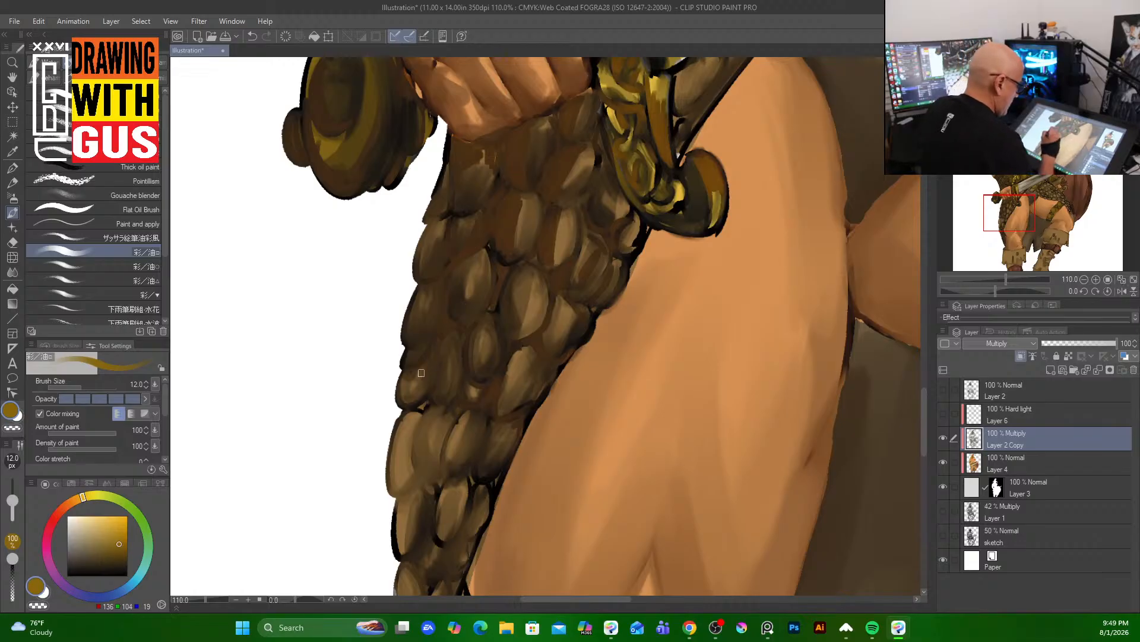
{"action": "mouse_move", "coordinate": [435, 404]}
{"action": "left_mouse_down"}
{"action": "mouse_move", "coordinate": [425, 475]}
{"action": "mouse_move", "coordinate": [424, 419]}
{"action": "mouse_move", "coordinate": [453, 460]}
{"action": "mouse_move", "coordinate": [462, 418]}
{"action": "mouse_move", "coordinate": [447, 472]}
{"action": "mouse_move", "coordinate": [424, 476]}
{"action": "mouse_move", "coordinate": [426, 493]}
{"action": "mouse_move", "coordinate": [390, 497]}
{"action": "left_mouse_up"}
{"action": "mouse_move", "coordinate": [436, 540]}
{"action": "left_mouse_down"}
{"action": "mouse_move", "coordinate": [443, 547]}
{"action": "mouse_move", "coordinate": [456, 531]}
{"action": "left_mouse_up"}
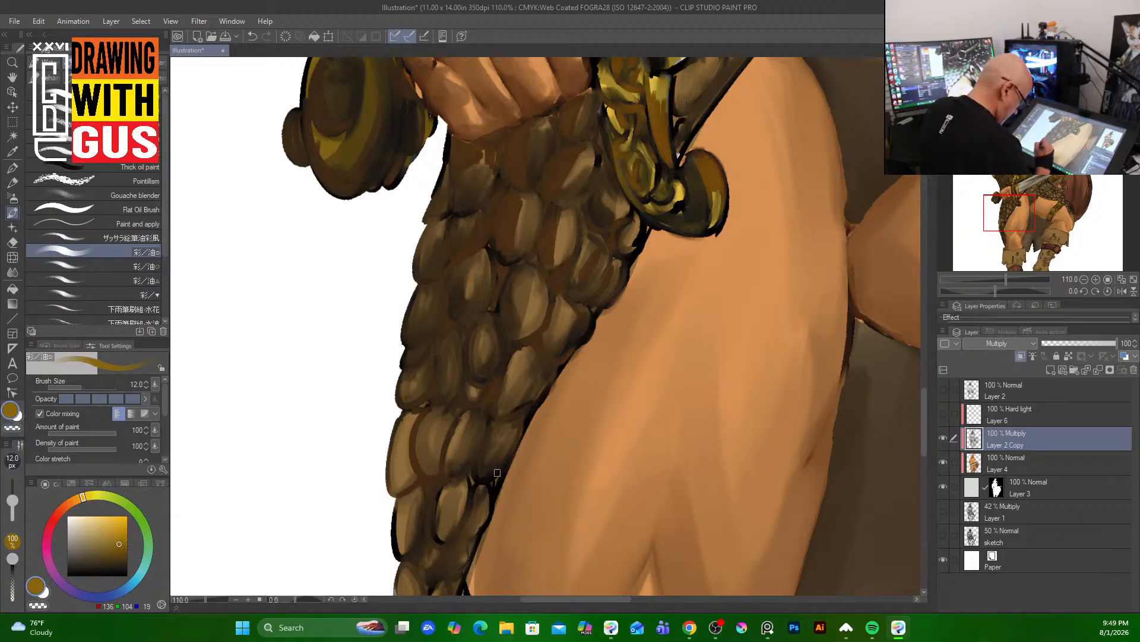
- Warm the dark outline where the scale skirt's edge meets the thigh with golden-brown strokes
{"action": "mouse_move", "coordinate": [558, 372]}
{"action": "left_mouse_down"}
{"action": "mouse_move", "coordinate": [544, 397]}
{"action": "mouse_move", "coordinate": [559, 368]}
{"action": "mouse_move", "coordinate": [529, 405]}
{"action": "mouse_move", "coordinate": [547, 388]}
{"action": "mouse_move", "coordinate": [518, 402]}
{"action": "mouse_move", "coordinate": [513, 459]}
{"action": "left_mouse_up"}
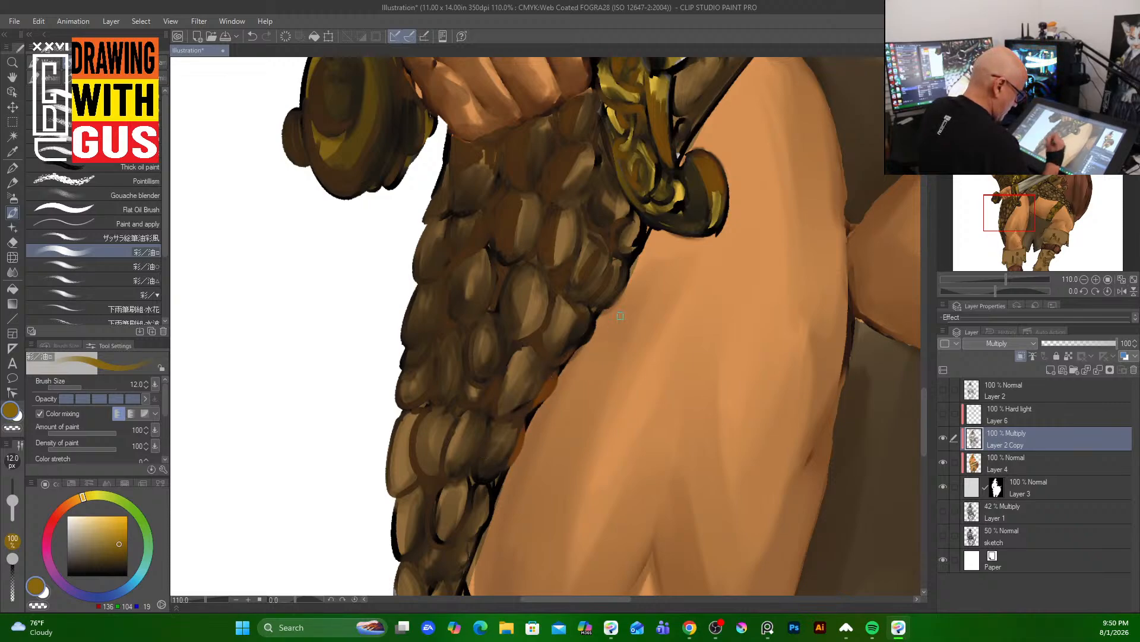
{"action": "left_click_drag", "start_coordinate": [589, 309], "coordinate": [566, 359]}
{"action": "left_click_drag", "start_coordinate": [627, 266], "coordinate": [595, 311]}
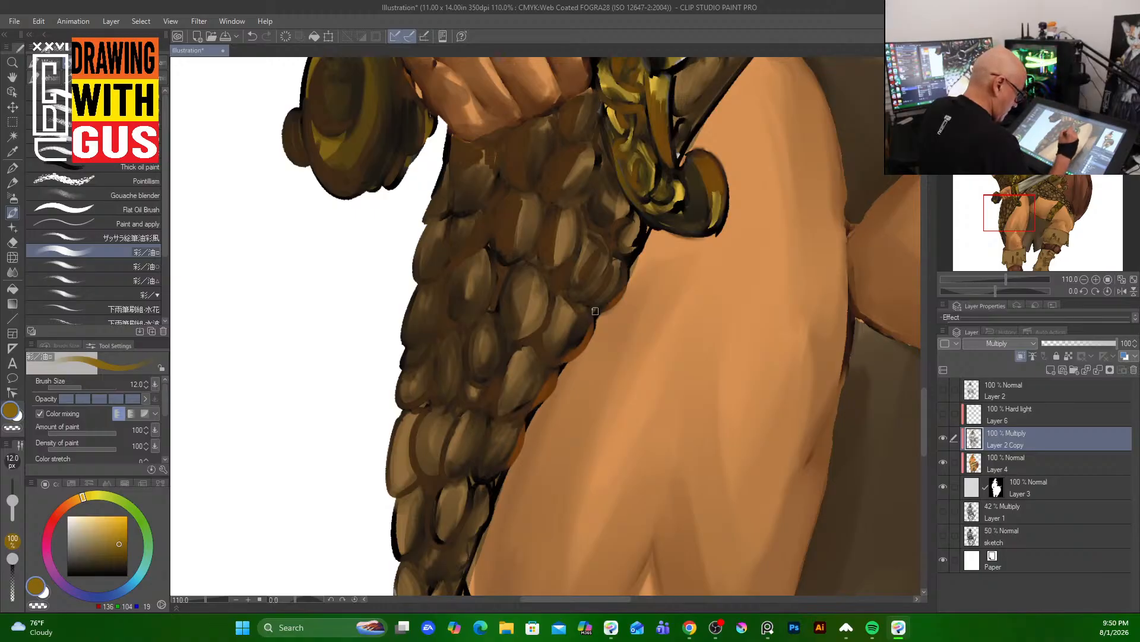
- Shade the scales at the skirt's lower end and the dark cloth hanging behind the knee in warm brown
{"action": "left_click_drag", "start_coordinate": [618, 510], "coordinate": [633, 231]}
{"action": "mouse_move", "coordinate": [501, 208]}
{"action": "left_mouse_down"}
{"action": "mouse_move", "coordinate": [506, 238]}
{"action": "mouse_move", "coordinate": [484, 248]}
{"action": "left_mouse_up"}
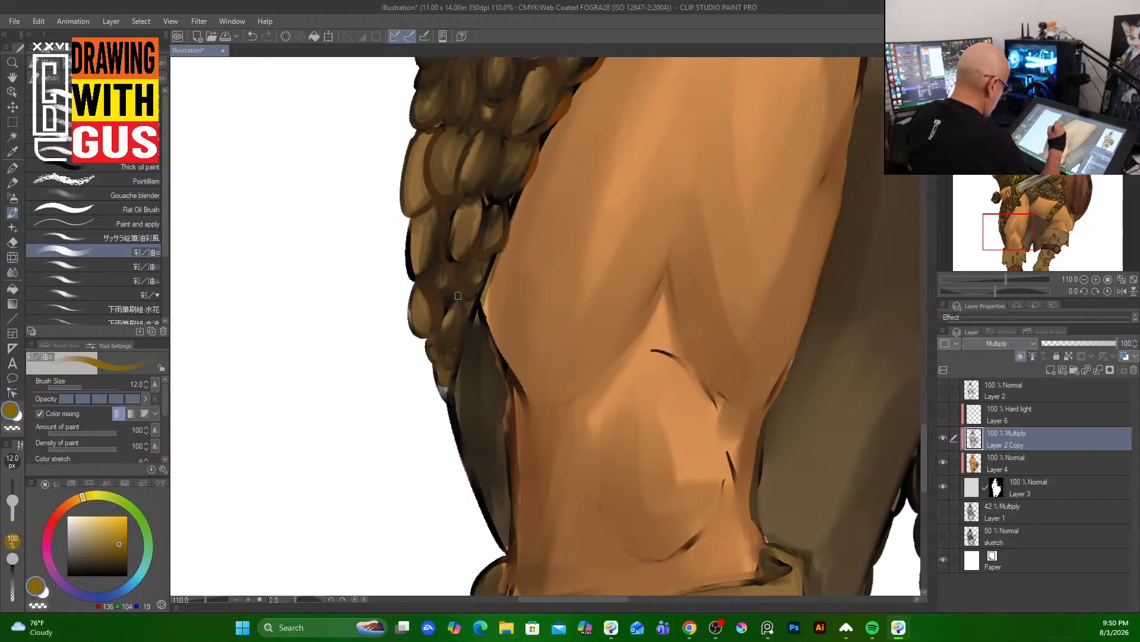
{"action": "left_click_drag", "start_coordinate": [436, 344], "coordinate": [447, 363]}
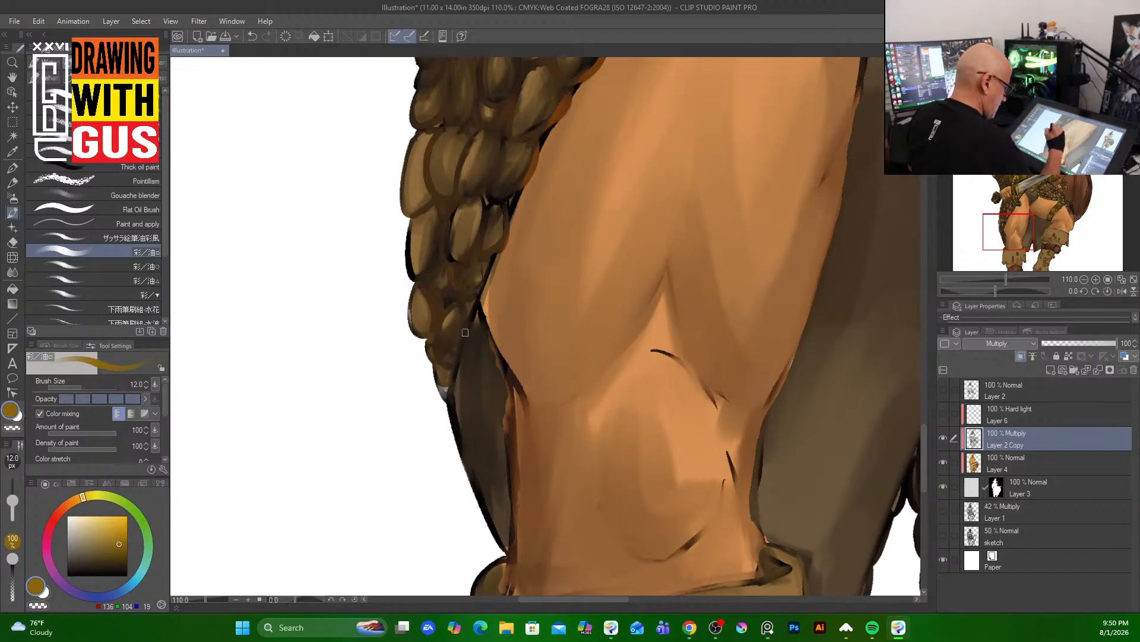
{"action": "left_click_drag", "start_coordinate": [407, 236], "coordinate": [425, 266]}
{"action": "left_click_drag", "start_coordinate": [417, 213], "coordinate": [415, 254]}
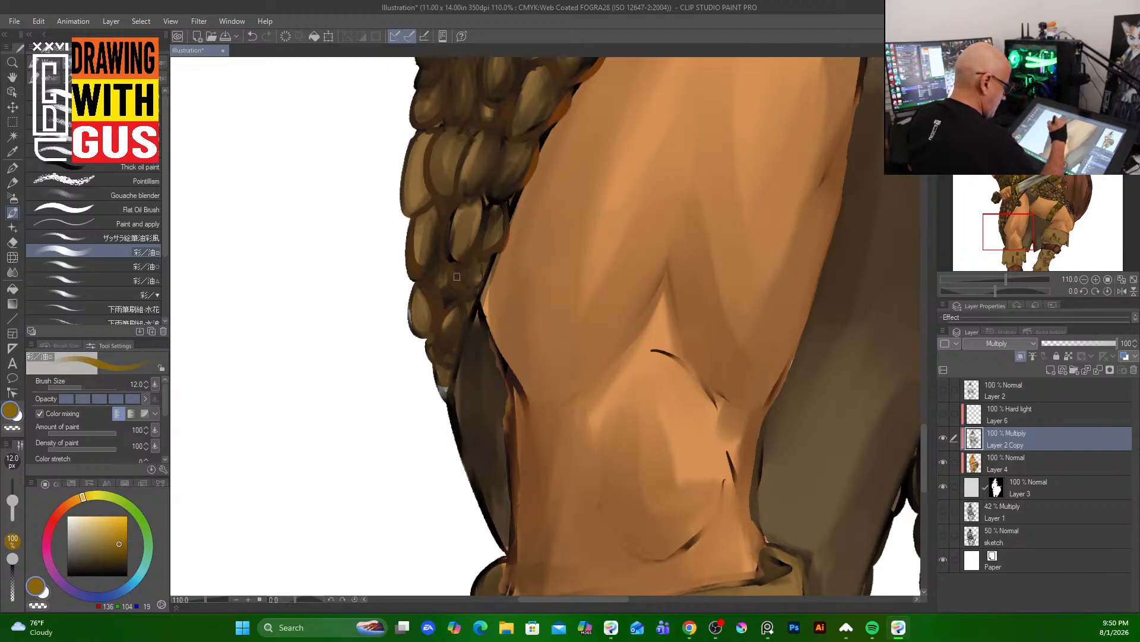
{"action": "mouse_move", "coordinate": [478, 307]}
{"action": "left_mouse_down"}
{"action": "mouse_move", "coordinate": [458, 380]}
{"action": "mouse_move", "coordinate": [458, 448]}
{"action": "left_mouse_up"}
{"action": "mouse_move", "coordinate": [477, 332]}
{"action": "left_mouse_down"}
{"action": "mouse_move", "coordinate": [485, 397]}
{"action": "mouse_move", "coordinate": [504, 403]}
{"action": "mouse_move", "coordinate": [503, 451]}
{"action": "left_mouse_up"}
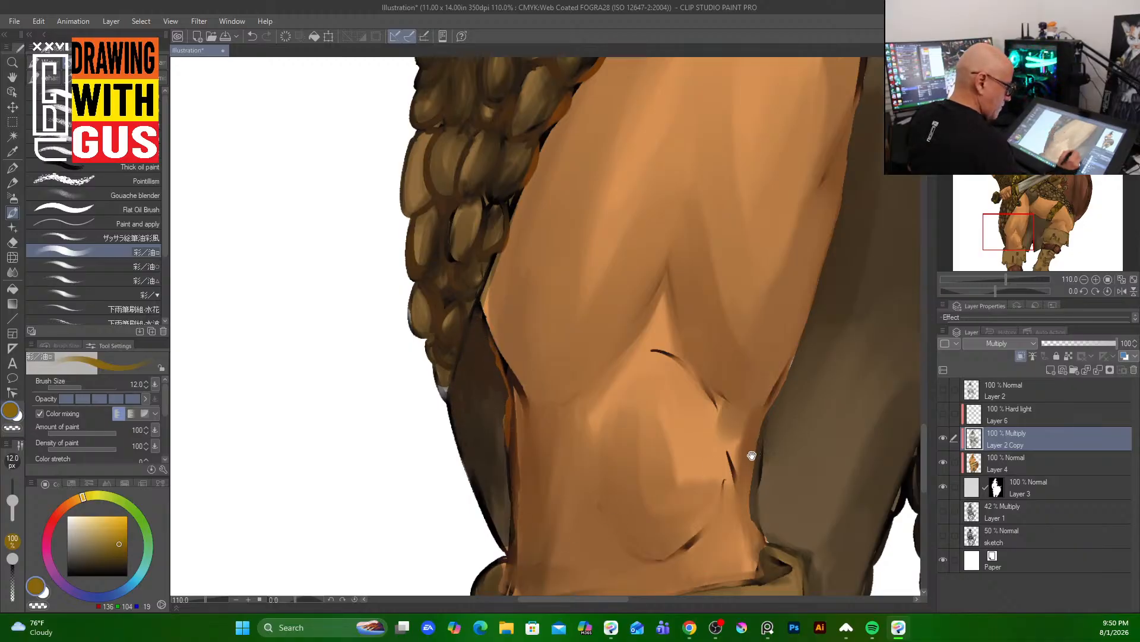
- Shade around the cluster of scales beneath the belt at the top of the other thigh in warm brown
{"action": "left_click_drag", "start_coordinate": [728, 410], "coordinate": [414, 611]}
{"action": "left_click_drag", "start_coordinate": [556, 333], "coordinate": [367, 551]}
{"action": "left_click_drag", "start_coordinate": [535, 435], "coordinate": [374, 580]}
{"action": "mouse_move", "coordinate": [403, 272]}
{"action": "left_mouse_down"}
{"action": "mouse_move", "coordinate": [389, 302]}
{"action": "mouse_move", "coordinate": [360, 285]}
{"action": "mouse_move", "coordinate": [364, 309]}
{"action": "mouse_move", "coordinate": [397, 281]}
{"action": "mouse_move", "coordinate": [434, 279]}
{"action": "mouse_move", "coordinate": [413, 302]}
{"action": "mouse_move", "coordinate": [443, 278]}
{"action": "mouse_move", "coordinate": [487, 275]}
{"action": "mouse_move", "coordinate": [459, 294]}
{"action": "mouse_move", "coordinate": [477, 300]}
{"action": "mouse_move", "coordinate": [478, 245]}
{"action": "mouse_move", "coordinate": [465, 225]}
{"action": "mouse_move", "coordinate": [509, 246]}
{"action": "mouse_move", "coordinate": [480, 247]}
{"action": "mouse_move", "coordinate": [511, 285]}
{"action": "mouse_move", "coordinate": [521, 261]}
{"action": "mouse_move", "coordinate": [559, 252]}
{"action": "mouse_move", "coordinate": [558, 236]}
{"action": "mouse_move", "coordinate": [595, 273]}
{"action": "mouse_move", "coordinate": [519, 304]}
{"action": "mouse_move", "coordinate": [506, 357]}
{"action": "mouse_move", "coordinate": [528, 346]}
{"action": "mouse_move", "coordinate": [568, 364]}
{"action": "mouse_move", "coordinate": [501, 367]}
{"action": "mouse_move", "coordinate": [514, 386]}
{"action": "mouse_move", "coordinate": [487, 363]}
{"action": "left_mouse_up"}
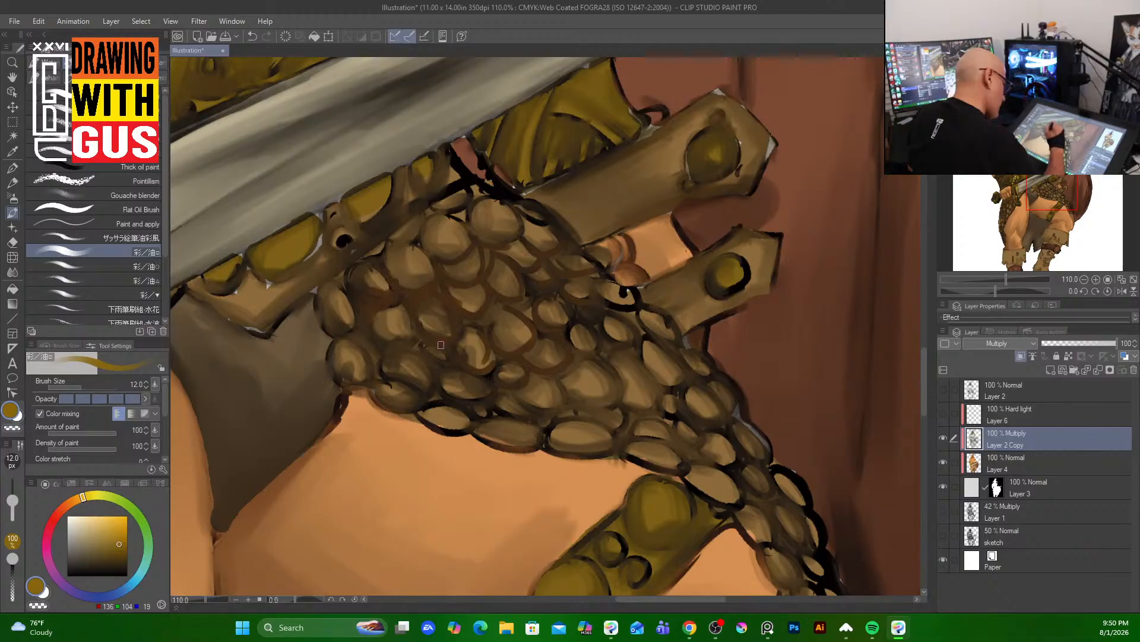
{"action": "mouse_move", "coordinate": [378, 329]}
{"action": "left_mouse_down"}
{"action": "mouse_move", "coordinate": [407, 334]}
{"action": "mouse_move", "coordinate": [333, 368]}
{"action": "left_mouse_up"}
{"action": "left_click_drag", "start_coordinate": [317, 312], "coordinate": [352, 335]}
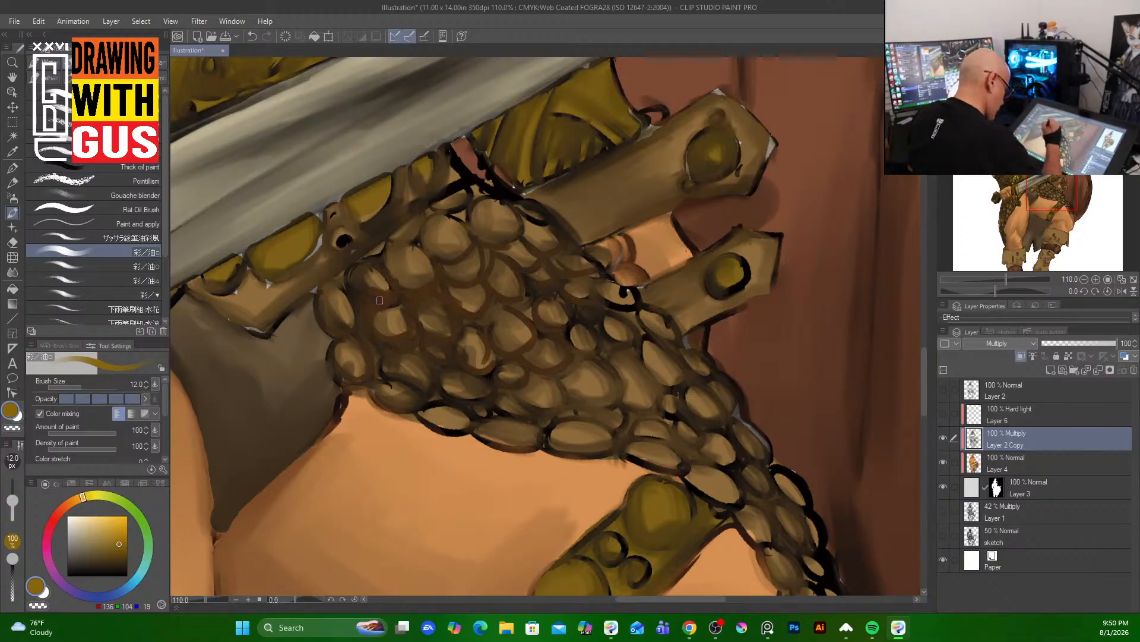
- Outline the scales near the shield and along the skirt's hem above the studded thigh strap with warm brown shading
{"action": "left_click_drag", "start_coordinate": [642, 461], "coordinate": [385, 399]}
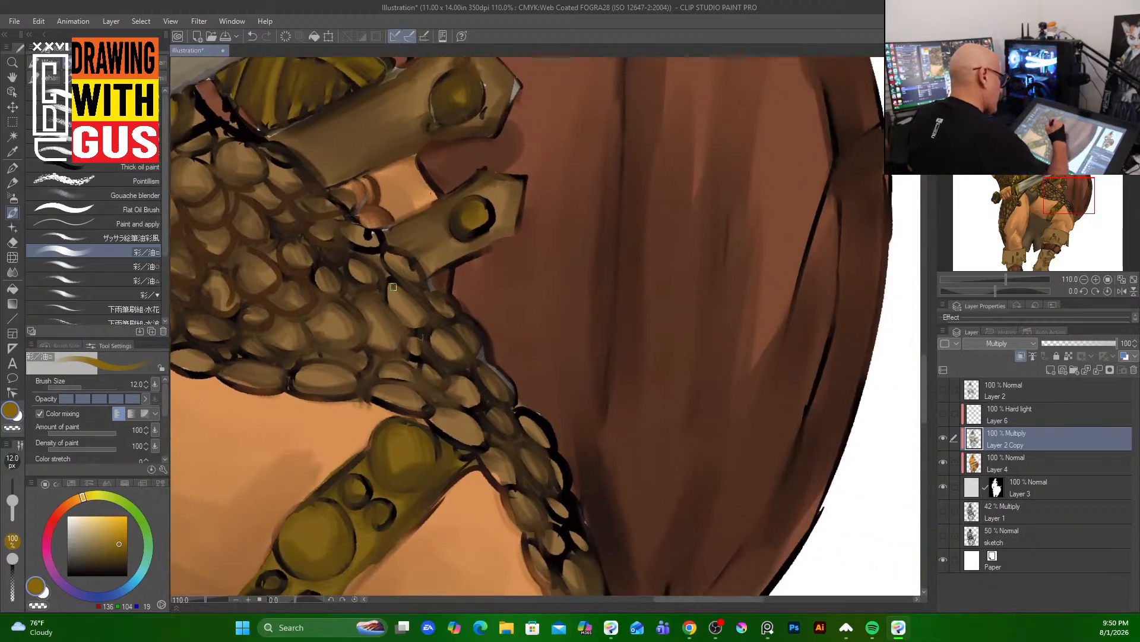
{"action": "left_click_drag", "start_coordinate": [394, 287], "coordinate": [415, 329]}
{"action": "left_click_drag", "start_coordinate": [402, 288], "coordinate": [419, 323]}
{"action": "mouse_move", "coordinate": [350, 301]}
{"action": "left_mouse_down"}
{"action": "mouse_move", "coordinate": [363, 340]}
{"action": "mouse_move", "coordinate": [392, 347]}
{"action": "left_mouse_up"}
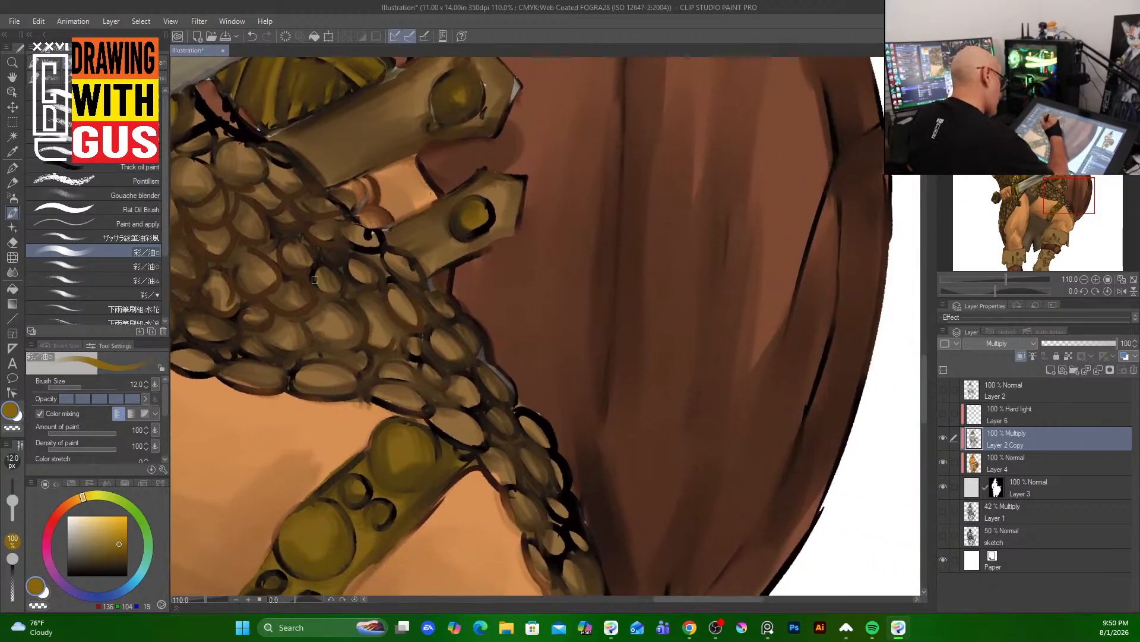
{"action": "mouse_move", "coordinate": [315, 279]}
{"action": "left_mouse_down"}
{"action": "mouse_move", "coordinate": [332, 300]}
{"action": "mouse_move", "coordinate": [315, 328]}
{"action": "mouse_move", "coordinate": [336, 351]}
{"action": "mouse_move", "coordinate": [285, 315]}
{"action": "mouse_move", "coordinate": [264, 344]}
{"action": "mouse_move", "coordinate": [300, 378]}
{"action": "mouse_move", "coordinate": [352, 385]}
{"action": "left_mouse_up"}
{"action": "mouse_move", "coordinate": [300, 381]}
{"action": "left_mouse_down"}
{"action": "mouse_move", "coordinate": [319, 395]}
{"action": "mouse_move", "coordinate": [350, 392]}
{"action": "left_mouse_up"}
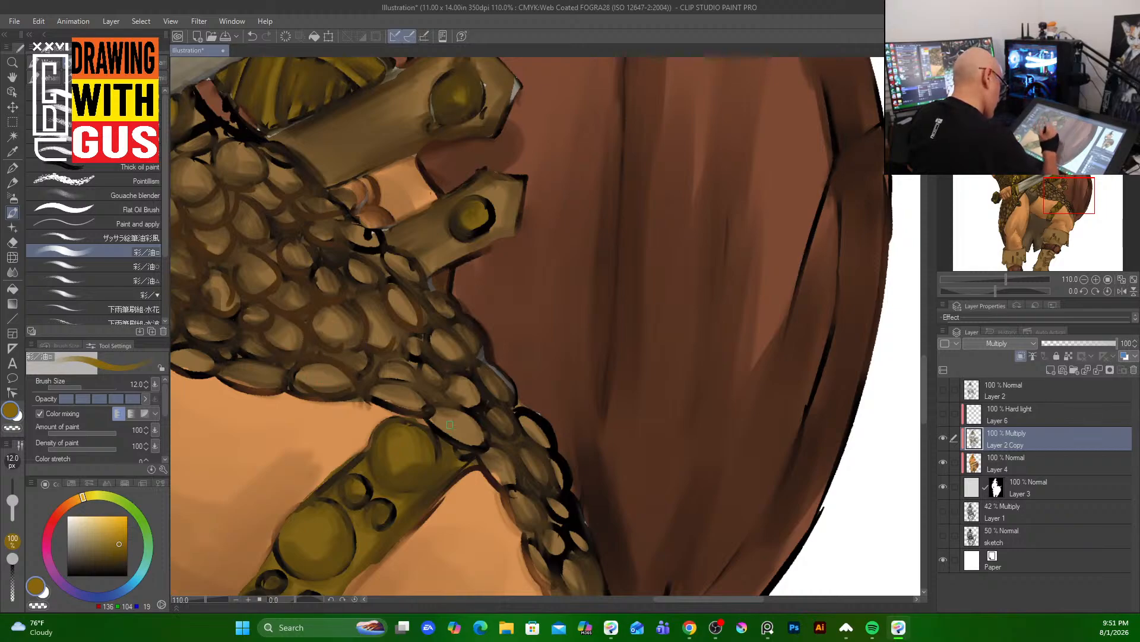
- Shade around the thigh strap's uppermost round stud and the small ring just below it
{"action": "mouse_move", "coordinate": [449, 424]}
{"action": "left_mouse_down"}
{"action": "mouse_move", "coordinate": [481, 289]}
{"action": "mouse_move", "coordinate": [421, 350]}
{"action": "mouse_move", "coordinate": [456, 340]}
{"action": "left_mouse_up"}
{"action": "mouse_move", "coordinate": [430, 293]}
{"action": "left_mouse_down"}
{"action": "mouse_move", "coordinate": [407, 320]}
{"action": "mouse_move", "coordinate": [463, 329]}
{"action": "mouse_move", "coordinate": [462, 341]}
{"action": "left_mouse_up"}
{"action": "left_click_drag", "start_coordinate": [422, 333], "coordinate": [469, 321]}
{"action": "left_click_drag", "start_coordinate": [396, 375], "coordinate": [415, 392]}
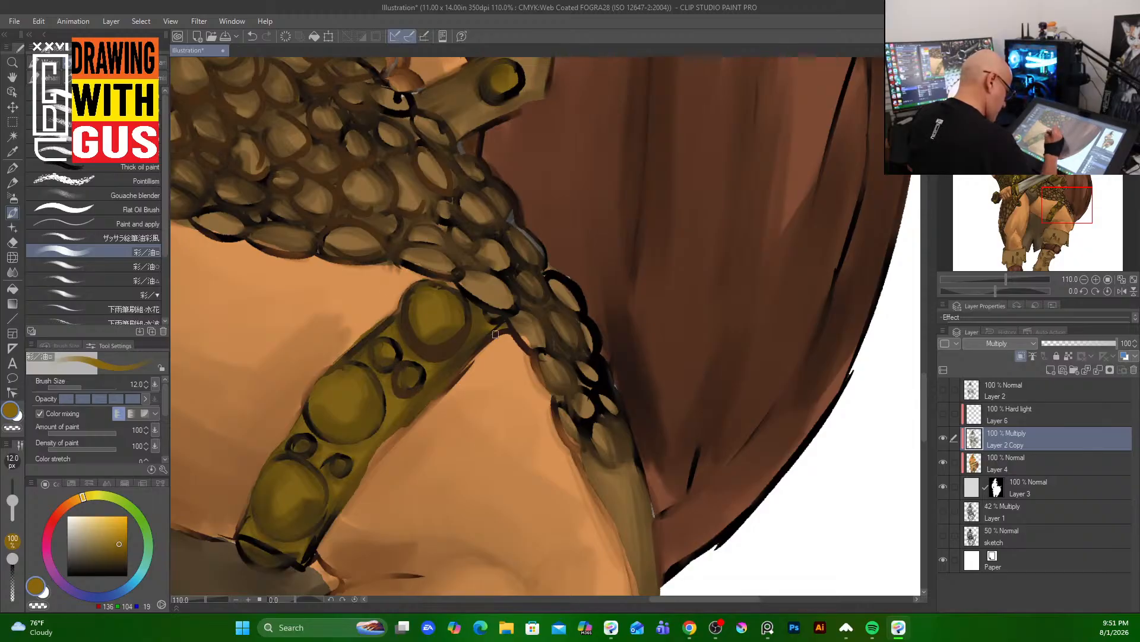
- Paint golden-brown shading along the thigh strap's edge, around its remaining studs and over its lower end
{"action": "left_click_drag", "start_coordinate": [496, 334], "coordinate": [352, 488]}
{"action": "left_click_drag", "start_coordinate": [421, 392], "coordinate": [348, 499]}
{"action": "mouse_move", "coordinate": [310, 419]}
{"action": "left_mouse_down"}
{"action": "mouse_move", "coordinate": [354, 402]}
{"action": "mouse_move", "coordinate": [312, 414]}
{"action": "mouse_move", "coordinate": [360, 396]}
{"action": "mouse_move", "coordinate": [319, 425]}
{"action": "mouse_move", "coordinate": [338, 403]}
{"action": "mouse_move", "coordinate": [373, 424]}
{"action": "mouse_move", "coordinate": [373, 402]}
{"action": "left_mouse_up"}
{"action": "mouse_move", "coordinate": [317, 419]}
{"action": "left_mouse_down"}
{"action": "mouse_move", "coordinate": [315, 387]}
{"action": "mouse_move", "coordinate": [302, 453]}
{"action": "mouse_move", "coordinate": [315, 511]}
{"action": "left_mouse_up"}
{"action": "mouse_move", "coordinate": [305, 466]}
{"action": "left_mouse_down"}
{"action": "mouse_move", "coordinate": [314, 514]}
{"action": "mouse_move", "coordinate": [297, 460]}
{"action": "mouse_move", "coordinate": [323, 501]}
{"action": "mouse_move", "coordinate": [316, 477]}
{"action": "mouse_move", "coordinate": [306, 528]}
{"action": "left_mouse_up"}
{"action": "mouse_move", "coordinate": [338, 459]}
{"action": "left_mouse_down"}
{"action": "mouse_move", "coordinate": [333, 476]}
{"action": "mouse_move", "coordinate": [438, 330]}
{"action": "left_mouse_up"}
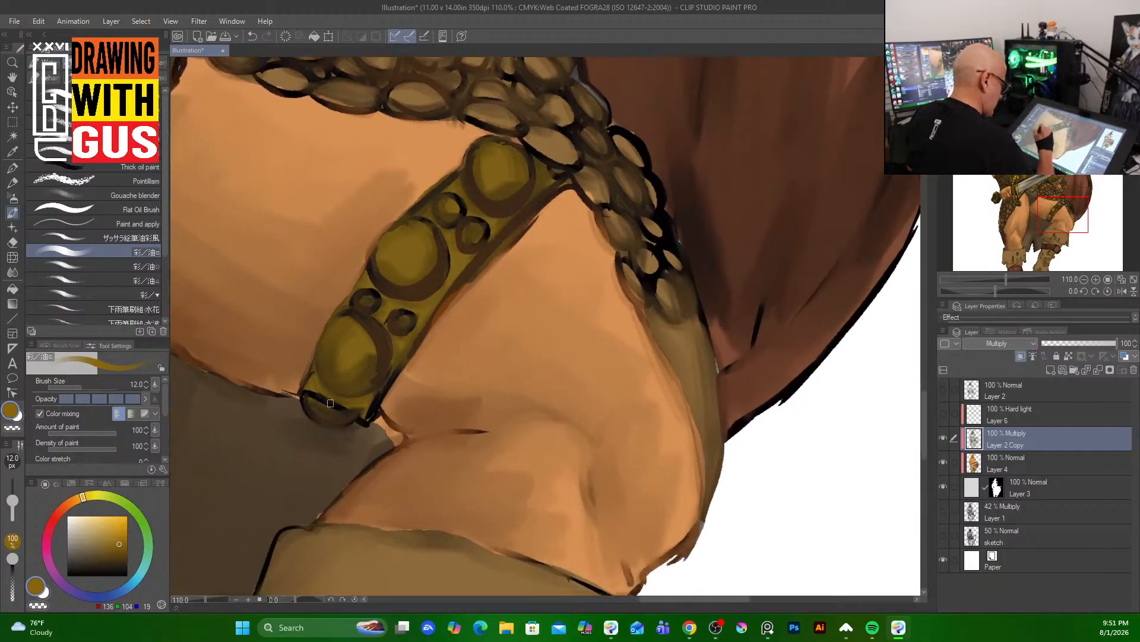
{"action": "left_click_drag", "start_coordinate": [401, 252], "coordinate": [451, 507]}
{"action": "left_click_drag", "start_coordinate": [497, 385], "coordinate": [591, 588]}
{"action": "left_click_drag", "start_coordinate": [538, 404], "coordinate": [585, 535]}
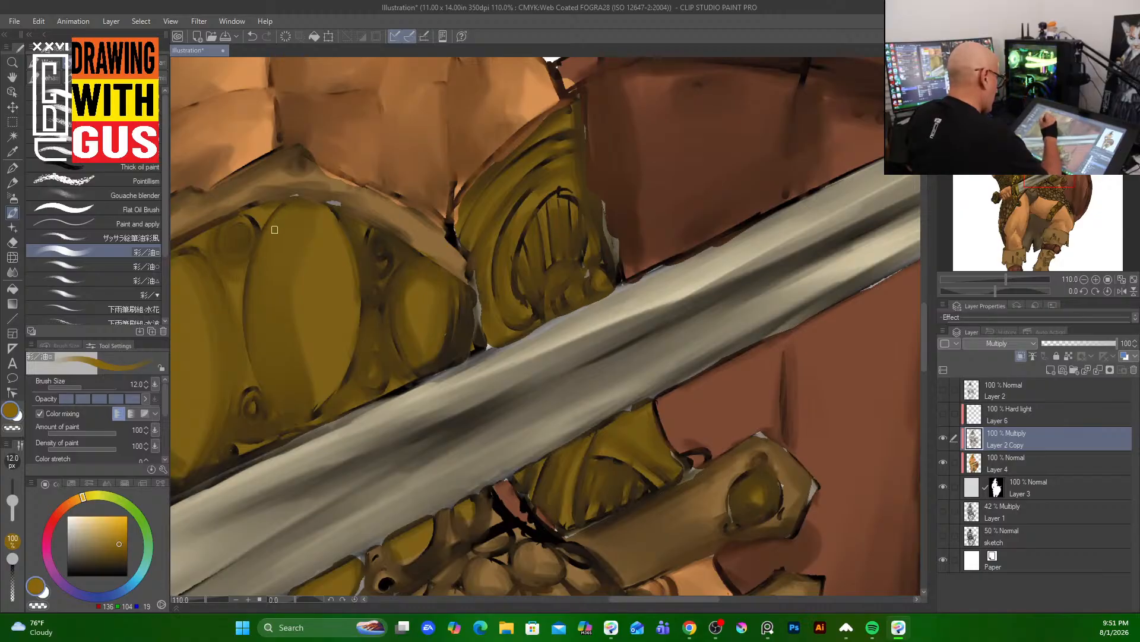
- With the brush size at 20, paint a thick warm-brown shadow down the inner edge of the belt's large central oval
{"action": "key", "text": "bracketright"}
{"action": "key", "text": "bracketright"}
{"action": "key", "text": "bracketright"}
{"action": "mouse_move", "coordinate": [277, 235]}
{"action": "left_mouse_down"}
{"action": "mouse_move", "coordinate": [270, 345]}
{"action": "mouse_move", "coordinate": [249, 383]}
{"action": "left_mouse_up"}
{"action": "left_click_drag", "start_coordinate": [262, 283], "coordinate": [290, 401]}
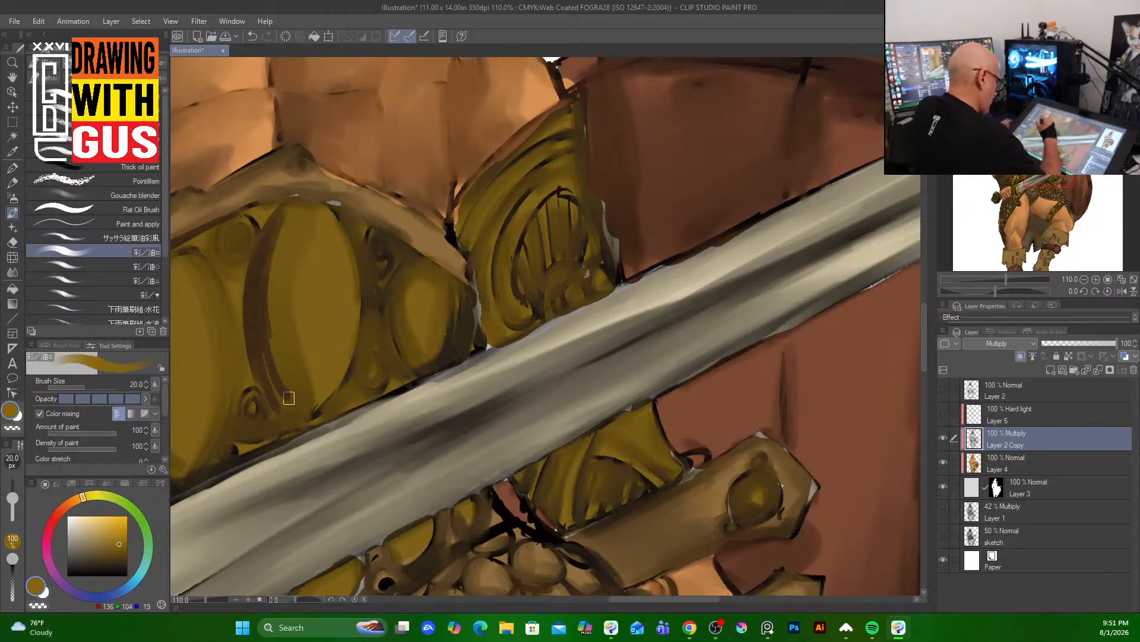
{"action": "mouse_move", "coordinate": [273, 347]}
{"action": "left_mouse_down"}
{"action": "mouse_move", "coordinate": [300, 410]}
{"action": "mouse_move", "coordinate": [290, 410]}
{"action": "left_mouse_up"}
{"action": "left_click_drag", "start_coordinate": [254, 367], "coordinate": [268, 404]}
{"action": "left_click_drag", "start_coordinate": [275, 383], "coordinate": [296, 415]}
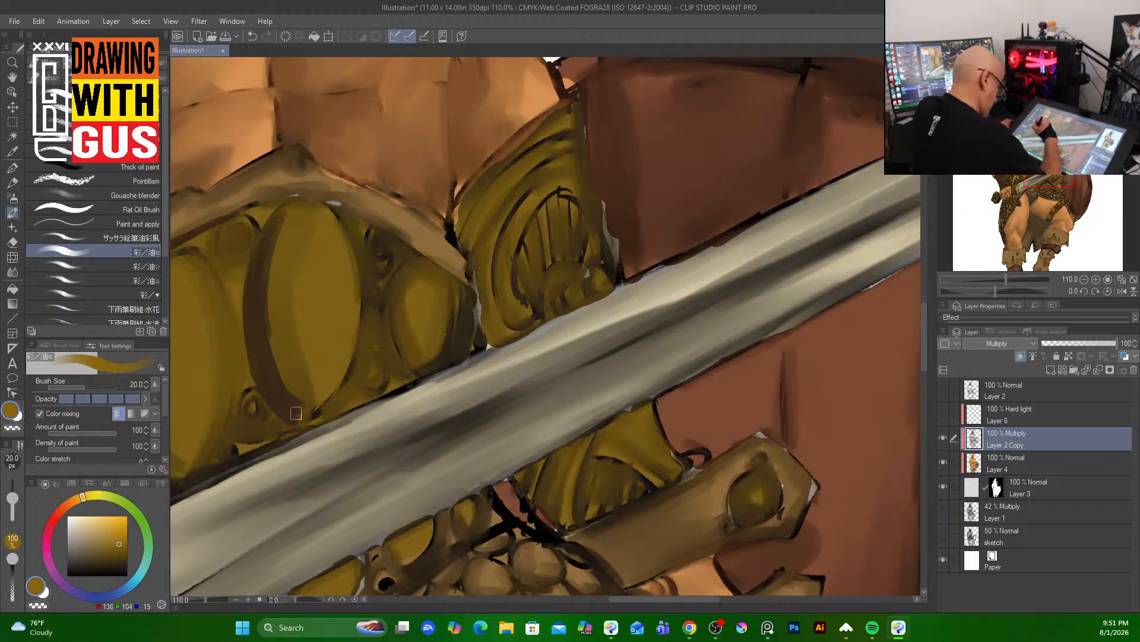
- Shade the scrollwork between the belt's ovals and around the smaller end oval in warm brown
{"action": "mouse_move", "coordinate": [237, 226]}
{"action": "left_mouse_down"}
{"action": "mouse_move", "coordinate": [236, 252]}
{"action": "mouse_move", "coordinate": [226, 231]}
{"action": "mouse_move", "coordinate": [215, 244]}
{"action": "mouse_move", "coordinate": [237, 248]}
{"action": "mouse_move", "coordinate": [225, 279]}
{"action": "mouse_move", "coordinate": [203, 257]}
{"action": "mouse_move", "coordinate": [229, 358]}
{"action": "left_mouse_up"}
{"action": "mouse_move", "coordinate": [221, 284]}
{"action": "left_mouse_down"}
{"action": "mouse_move", "coordinate": [234, 381]}
{"action": "mouse_move", "coordinate": [209, 458]}
{"action": "left_mouse_up"}
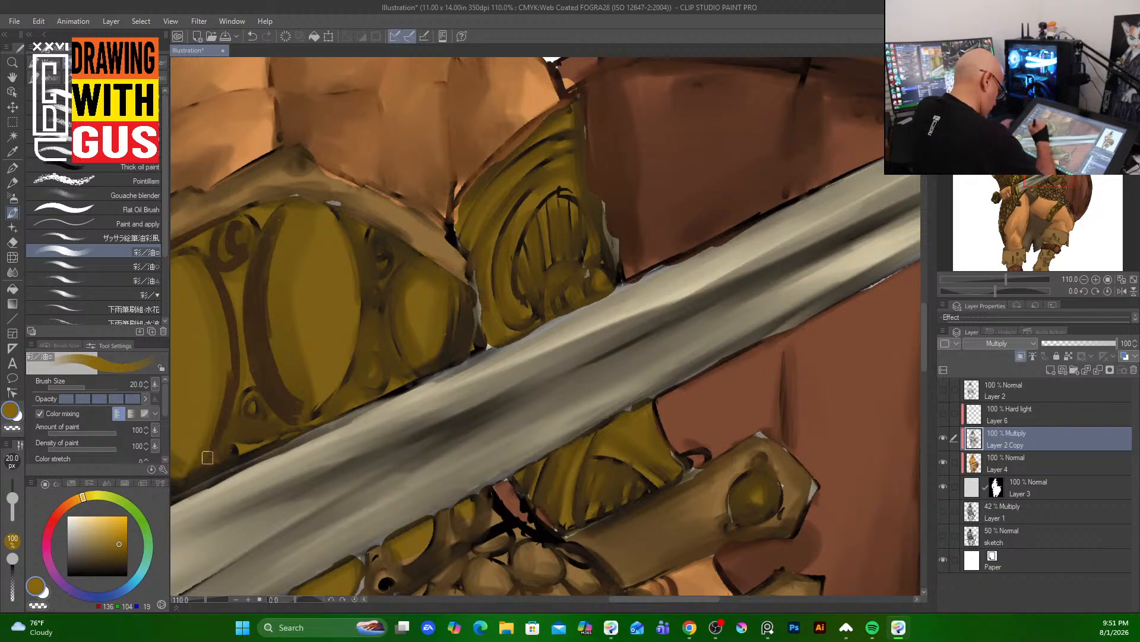
{"action": "left_click_drag", "start_coordinate": [203, 266], "coordinate": [223, 406]}
{"action": "left_click_drag", "start_coordinate": [225, 356], "coordinate": [218, 448]}
{"action": "mouse_move", "coordinate": [258, 396]}
{"action": "left_mouse_down"}
{"action": "mouse_move", "coordinate": [251, 409]}
{"action": "mouse_move", "coordinate": [261, 409]}
{"action": "left_mouse_up"}
{"action": "mouse_move", "coordinate": [404, 270]}
{"action": "left_mouse_down"}
{"action": "mouse_move", "coordinate": [388, 329]}
{"action": "mouse_move", "coordinate": [413, 275]}
{"action": "mouse_move", "coordinate": [411, 357]}
{"action": "left_mouse_up"}
{"action": "left_click_drag", "start_coordinate": [374, 235], "coordinate": [367, 261]}
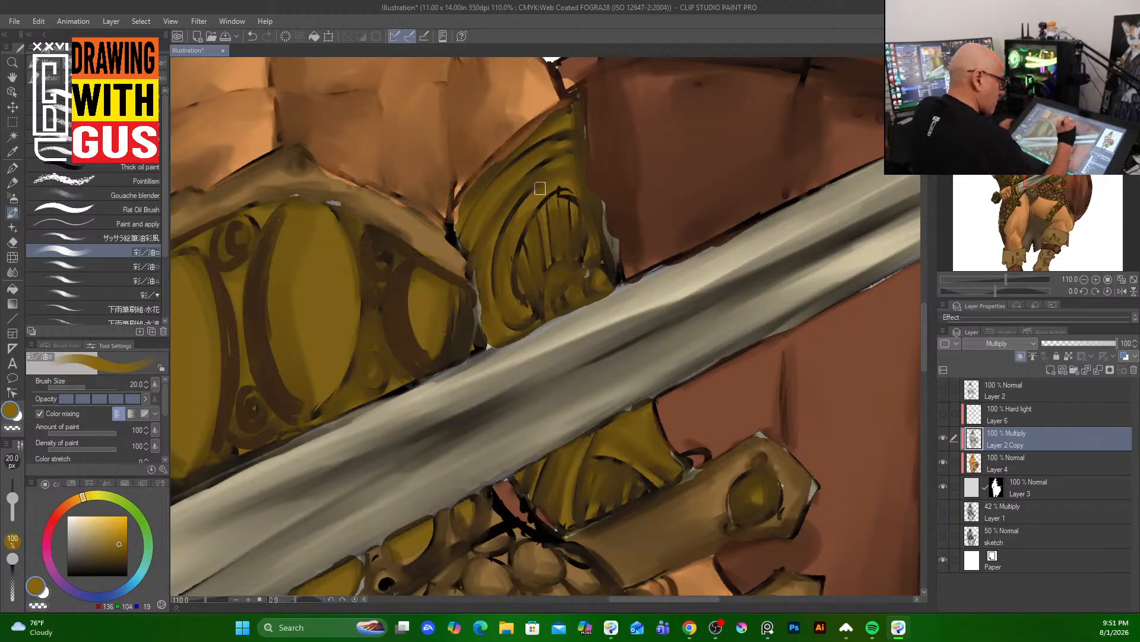
- With the brush size at 12, shade the upper curved bands of the ornate gold plate beside the belt
{"action": "key", "text": "bracketleft"}
{"action": "key", "text": "bracketleft"}
{"action": "key", "text": "bracketleft"}
{"action": "mouse_move", "coordinate": [564, 173]}
{"action": "left_mouse_down"}
{"action": "mouse_move", "coordinate": [512, 220]}
{"action": "mouse_move", "coordinate": [499, 256]}
{"action": "mouse_move", "coordinate": [513, 238]}
{"action": "left_mouse_up"}
{"action": "mouse_move", "coordinate": [564, 179]}
{"action": "left_mouse_down"}
{"action": "mouse_move", "coordinate": [518, 235]}
{"action": "mouse_move", "coordinate": [547, 184]}
{"action": "mouse_move", "coordinate": [503, 205]}
{"action": "mouse_move", "coordinate": [484, 249]}
{"action": "left_mouse_up"}
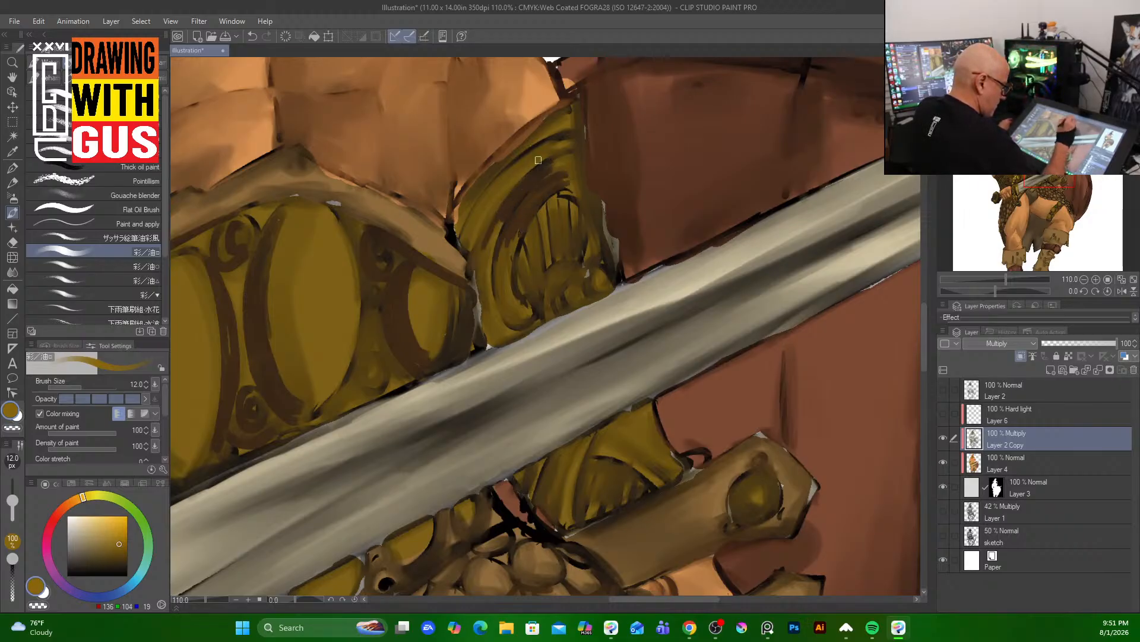
{"action": "left_click_drag", "start_coordinate": [558, 140], "coordinate": [477, 208]}
{"action": "mouse_move", "coordinate": [531, 157]}
{"action": "left_mouse_down"}
{"action": "mouse_move", "coordinate": [486, 221]}
{"action": "mouse_move", "coordinate": [529, 170]}
{"action": "mouse_move", "coordinate": [479, 238]}
{"action": "mouse_move", "coordinate": [547, 133]}
{"action": "mouse_move", "coordinate": [491, 174]}
{"action": "left_mouse_up"}
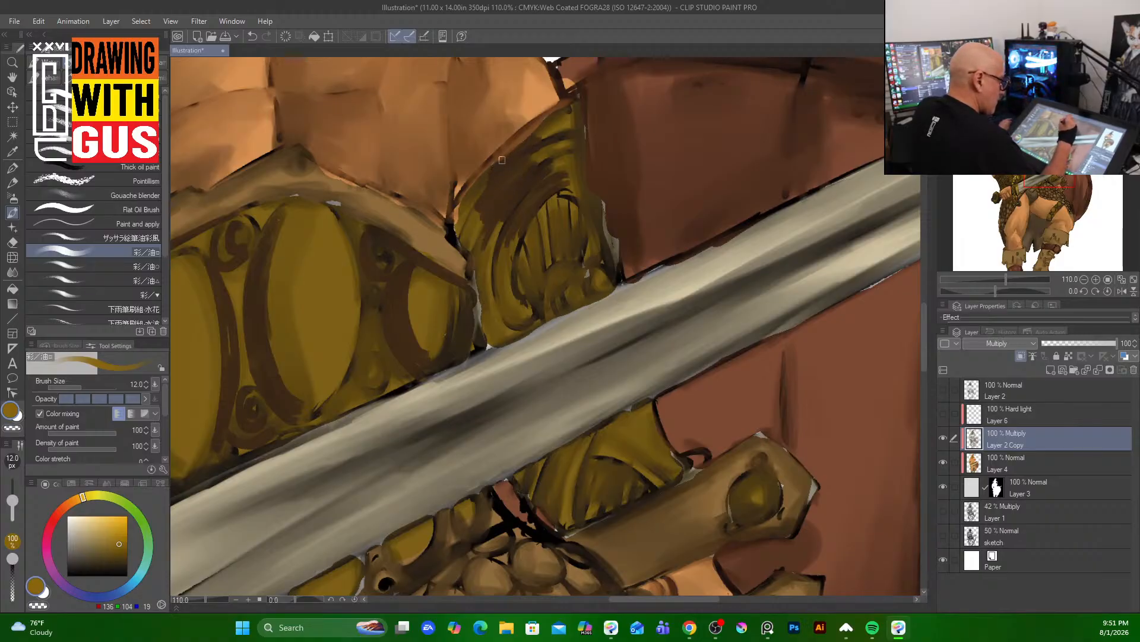
{"action": "left_click_drag", "start_coordinate": [560, 113], "coordinate": [486, 174]}
- Shade the fan-shaped relief and outer edge of the ornate plate, and the grooves of its continuation below the sword blade
{"action": "left_click_drag", "start_coordinate": [555, 219], "coordinate": [545, 268]}
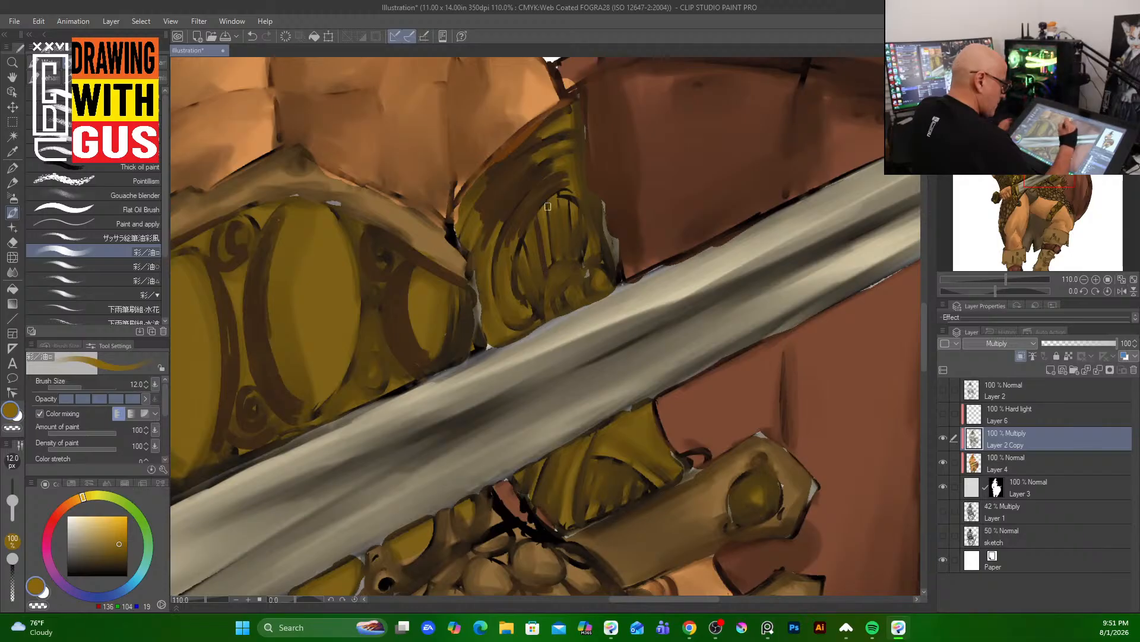
{"action": "mouse_move", "coordinate": [548, 206]}
{"action": "left_mouse_down"}
{"action": "mouse_move", "coordinate": [553, 259]}
{"action": "mouse_move", "coordinate": [562, 259]}
{"action": "mouse_move", "coordinate": [537, 290]}
{"action": "left_mouse_up"}
{"action": "mouse_move", "coordinate": [571, 251]}
{"action": "left_mouse_down"}
{"action": "mouse_move", "coordinate": [548, 307]}
{"action": "mouse_move", "coordinate": [575, 270]}
{"action": "mouse_move", "coordinate": [581, 285]}
{"action": "mouse_move", "coordinate": [560, 291]}
{"action": "mouse_move", "coordinate": [576, 264]}
{"action": "mouse_move", "coordinate": [613, 275]}
{"action": "mouse_move", "coordinate": [621, 258]}
{"action": "mouse_move", "coordinate": [595, 284]}
{"action": "left_mouse_up"}
{"action": "left_click_drag", "start_coordinate": [591, 215], "coordinate": [597, 244]}
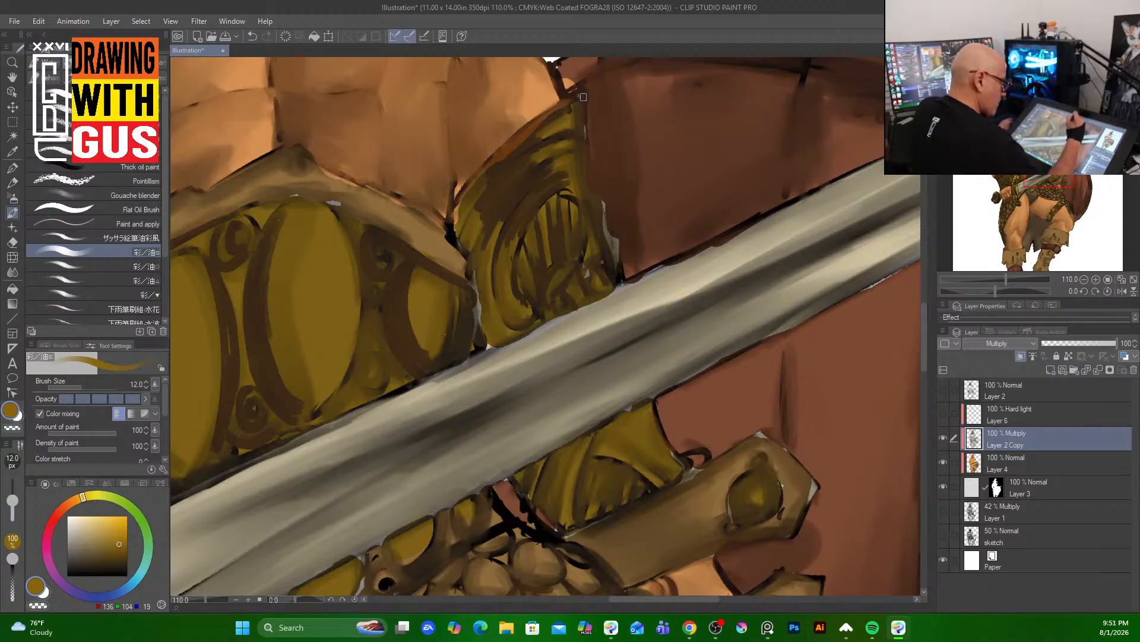
{"action": "left_click_drag", "start_coordinate": [586, 152], "coordinate": [583, 162]}
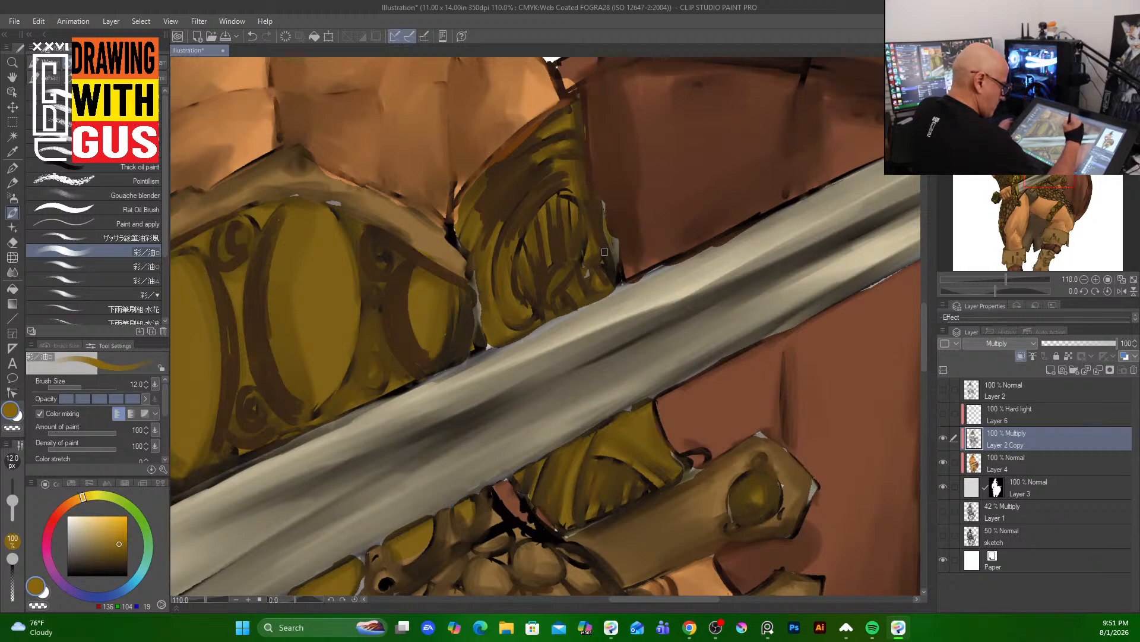
{"action": "mouse_move", "coordinate": [627, 412]}
{"action": "left_mouse_down"}
{"action": "mouse_move", "coordinate": [593, 439]}
{"action": "mouse_move", "coordinate": [660, 482]}
{"action": "mouse_move", "coordinate": [597, 514]}
{"action": "mouse_move", "coordinate": [606, 497]}
{"action": "mouse_move", "coordinate": [616, 507]}
{"action": "left_mouse_up"}
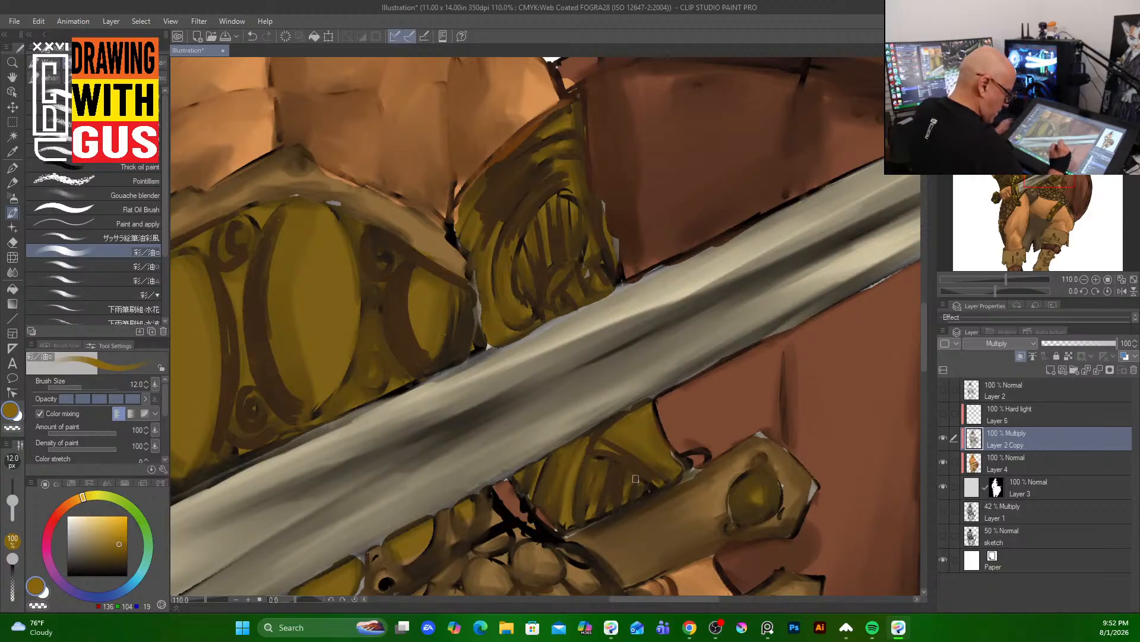
{"action": "mouse_move", "coordinate": [600, 460]}
{"action": "left_mouse_down"}
{"action": "mouse_move", "coordinate": [588, 500]}
{"action": "mouse_move", "coordinate": [589, 439]}
{"action": "mouse_move", "coordinate": [569, 490]}
{"action": "mouse_move", "coordinate": [553, 460]}
{"action": "mouse_move", "coordinate": [539, 485]}
{"action": "left_mouse_up"}
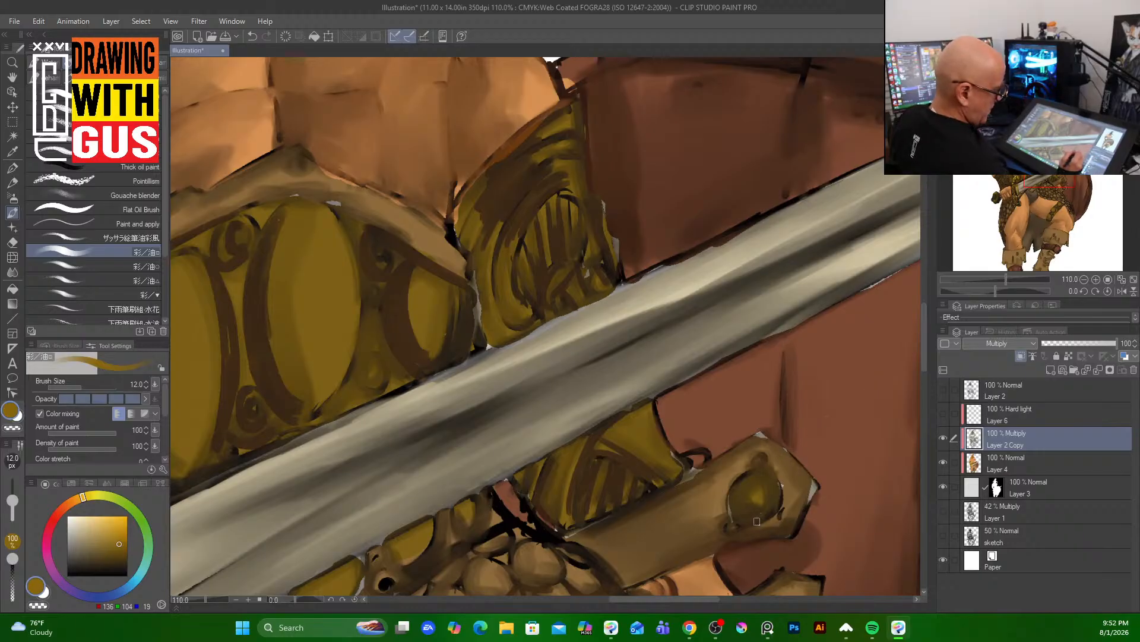
- Paint brown shading around the studs of the two straps and along the belt's gold ovals beneath the blade
{"action": "left_click_drag", "start_coordinate": [758, 521], "coordinate": [676, 276]}
{"action": "left_click_drag", "start_coordinate": [679, 231], "coordinate": [654, 240]}
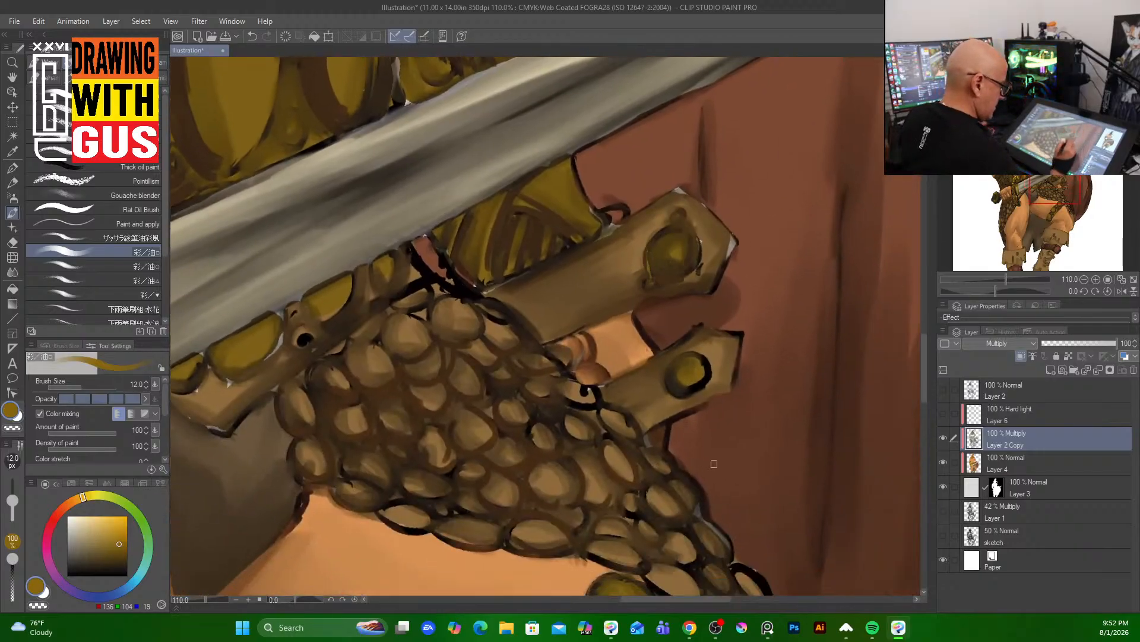
{"action": "mouse_move", "coordinate": [694, 352]}
{"action": "left_mouse_down"}
{"action": "mouse_move", "coordinate": [677, 357]}
{"action": "mouse_move", "coordinate": [701, 384]}
{"action": "left_mouse_up"}
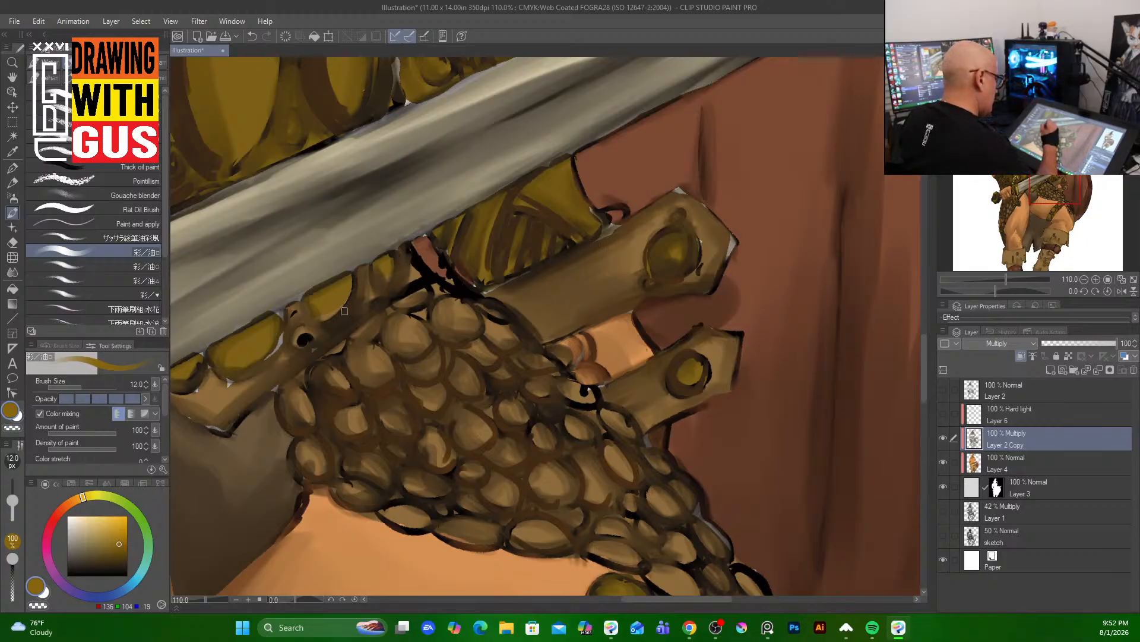
{"action": "mouse_move", "coordinate": [326, 309]}
{"action": "left_mouse_down"}
{"action": "mouse_move", "coordinate": [281, 327]}
{"action": "mouse_move", "coordinate": [250, 377]}
{"action": "left_mouse_up"}
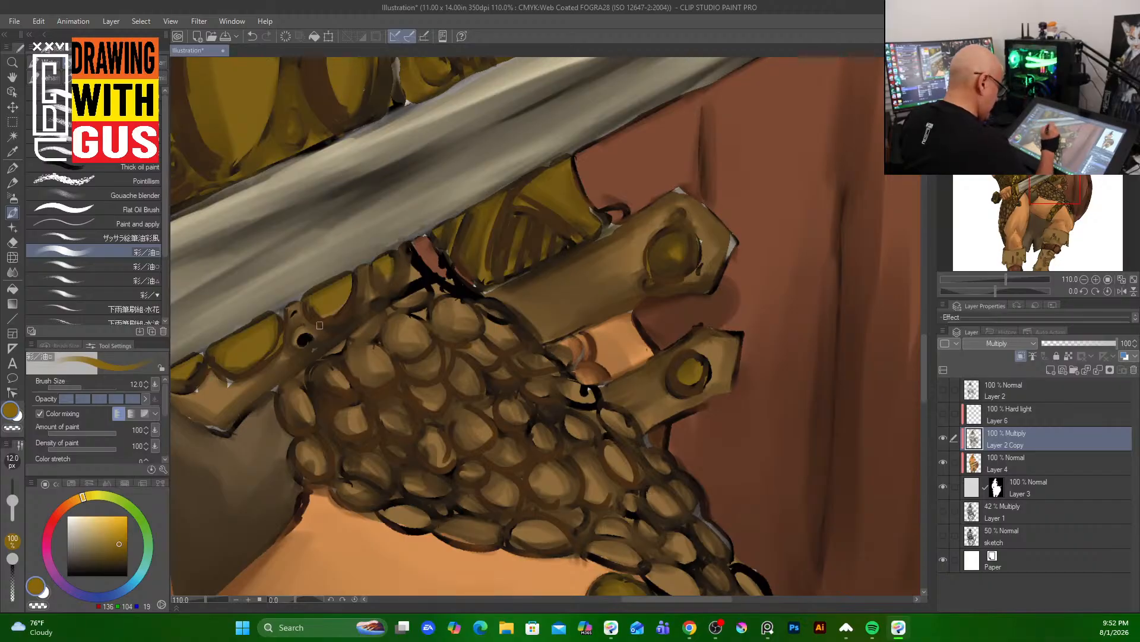
- Shade the inner scales of the skirt's narrow tail running down the outer thigh past the studded strap
{"action": "left_click_drag", "start_coordinate": [502, 438], "coordinate": [582, 168]}
{"action": "left_click_drag", "start_coordinate": [772, 294], "coordinate": [530, 209]}
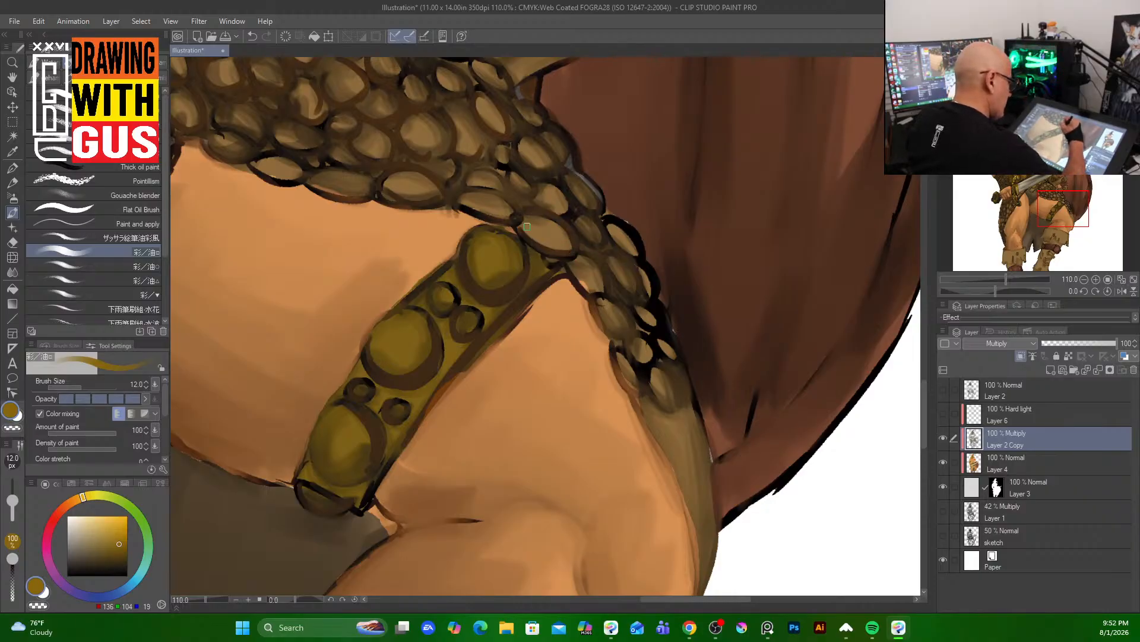
{"action": "mouse_move", "coordinate": [573, 256]}
{"action": "left_mouse_down"}
{"action": "mouse_move", "coordinate": [612, 309]}
{"action": "mouse_move", "coordinate": [636, 386]}
{"action": "mouse_move", "coordinate": [646, 362]}
{"action": "mouse_move", "coordinate": [642, 373]}
{"action": "mouse_move", "coordinate": [673, 405]}
{"action": "left_mouse_up"}
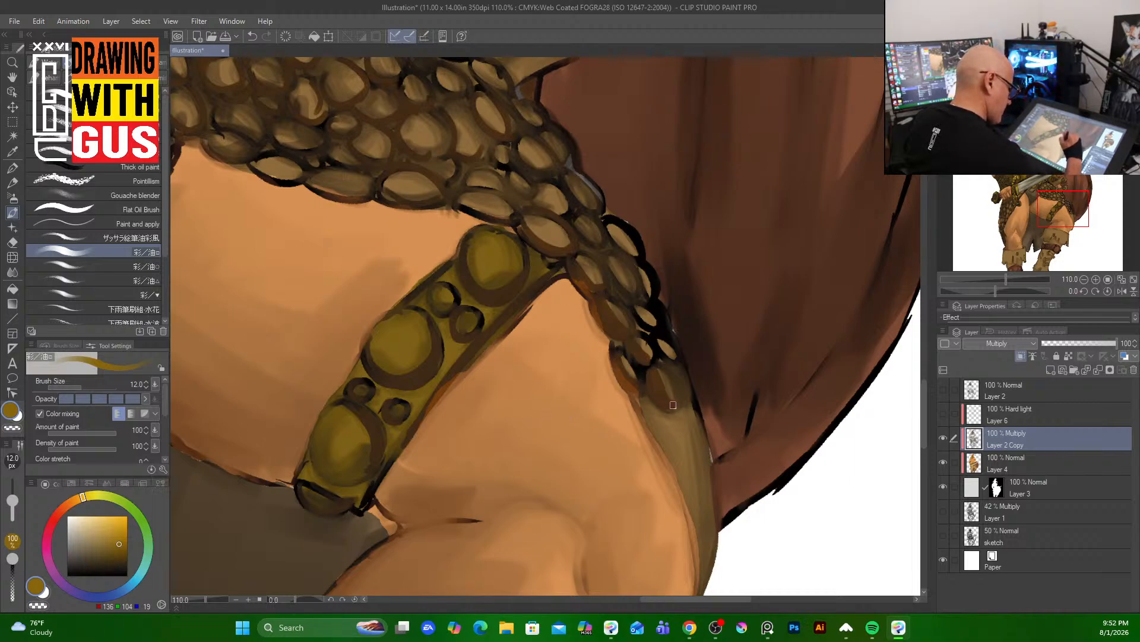
{"action": "left_click_drag", "start_coordinate": [635, 305], "coordinate": [668, 355]}
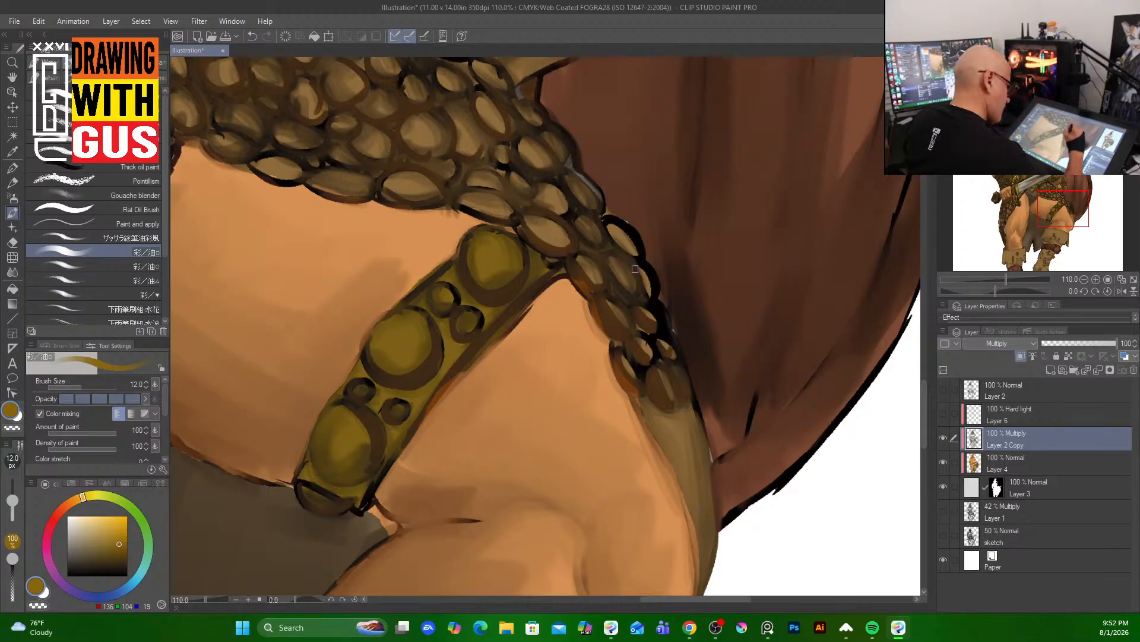
- Paint golden-brown shading over the dark outer edge of the skirt's tail scales next to the shield
{"action": "mouse_move", "coordinate": [634, 267]}
{"action": "left_mouse_down"}
{"action": "mouse_move", "coordinate": [651, 296]}
{"action": "mouse_move", "coordinate": [648, 286]}
{"action": "left_mouse_up"}
{"action": "mouse_move", "coordinate": [608, 217]}
{"action": "left_mouse_down"}
{"action": "mouse_move", "coordinate": [644, 265]}
{"action": "mouse_move", "coordinate": [638, 239]}
{"action": "mouse_move", "coordinate": [612, 222]}
{"action": "mouse_move", "coordinate": [660, 304]}
{"action": "left_mouse_up"}
{"action": "left_click_drag", "start_coordinate": [641, 259], "coordinate": [679, 360]}
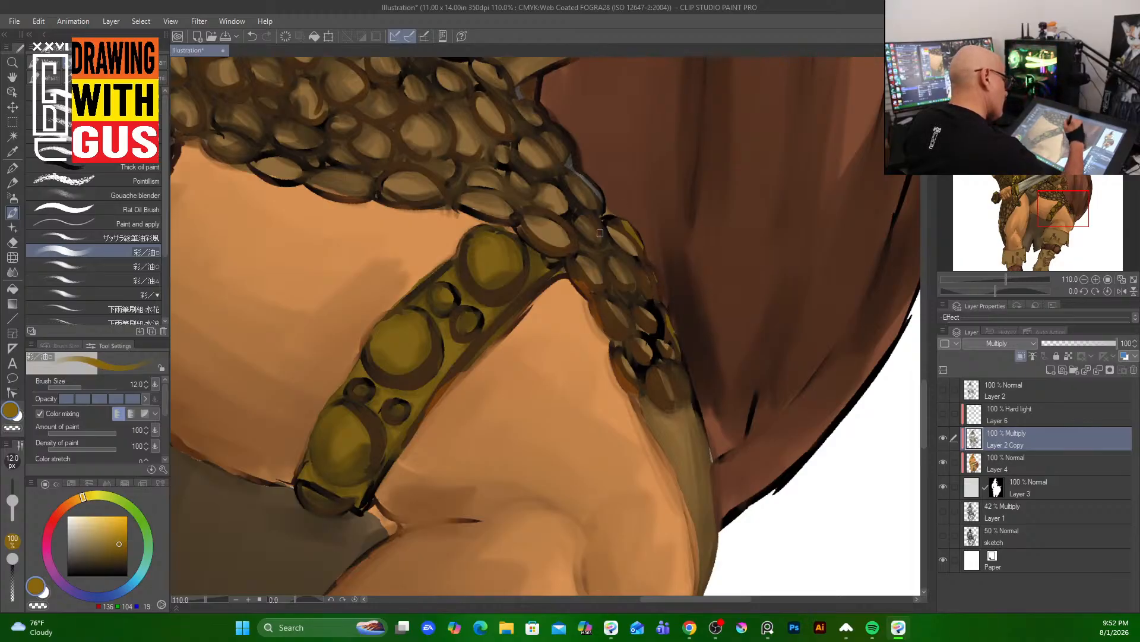
{"action": "mouse_move", "coordinate": [566, 210]}
{"action": "left_mouse_down"}
{"action": "mouse_move", "coordinate": [576, 219]}
{"action": "mouse_move", "coordinate": [575, 203]}
{"action": "left_mouse_up"}
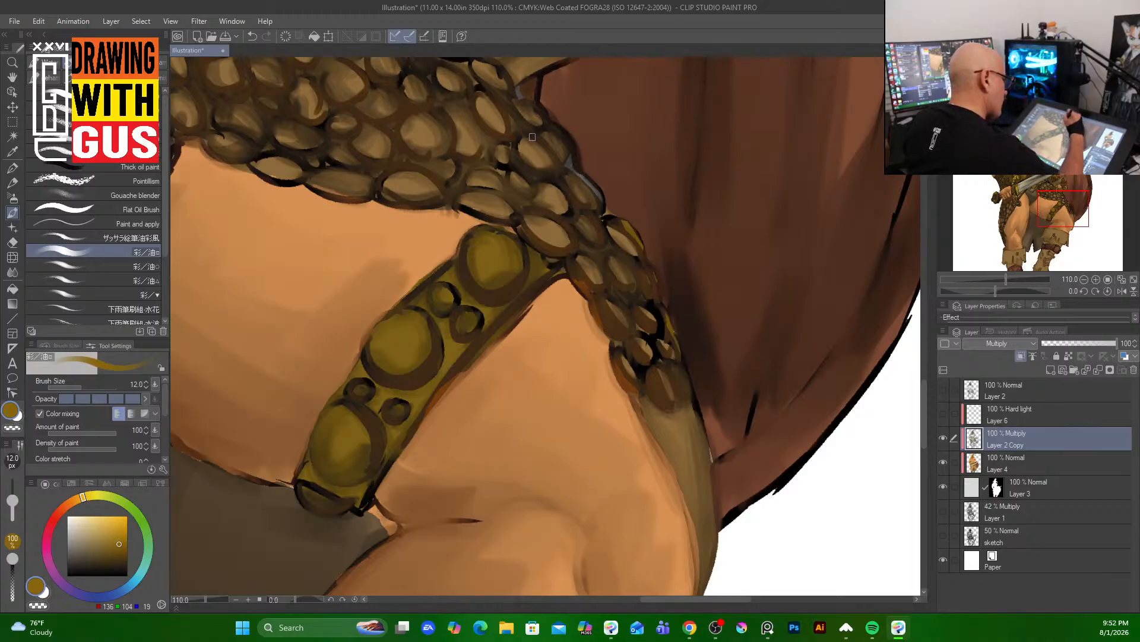
- Shade around the scales above the studded thigh strap and up along the skirt's edge beside the lower hip strap
{"action": "mouse_move", "coordinate": [533, 136]}
{"action": "left_mouse_down"}
{"action": "mouse_move", "coordinate": [549, 164]}
{"action": "mouse_move", "coordinate": [510, 148]}
{"action": "mouse_move", "coordinate": [504, 171]}
{"action": "mouse_move", "coordinate": [487, 164]}
{"action": "mouse_move", "coordinate": [460, 182]}
{"action": "mouse_move", "coordinate": [507, 199]}
{"action": "left_mouse_up"}
{"action": "left_click_drag", "start_coordinate": [499, 177], "coordinate": [516, 206]}
{"action": "mouse_move", "coordinate": [511, 117]}
{"action": "left_mouse_down"}
{"action": "mouse_move", "coordinate": [574, 169]}
{"action": "mouse_move", "coordinate": [588, 342]}
{"action": "left_mouse_up"}
{"action": "left_click_drag", "start_coordinate": [512, 246], "coordinate": [528, 262]}
{"action": "mouse_move", "coordinate": [494, 246]}
{"action": "left_mouse_down"}
{"action": "mouse_move", "coordinate": [472, 238]}
{"action": "mouse_move", "coordinate": [497, 255]}
{"action": "mouse_move", "coordinate": [484, 218]}
{"action": "left_mouse_up"}
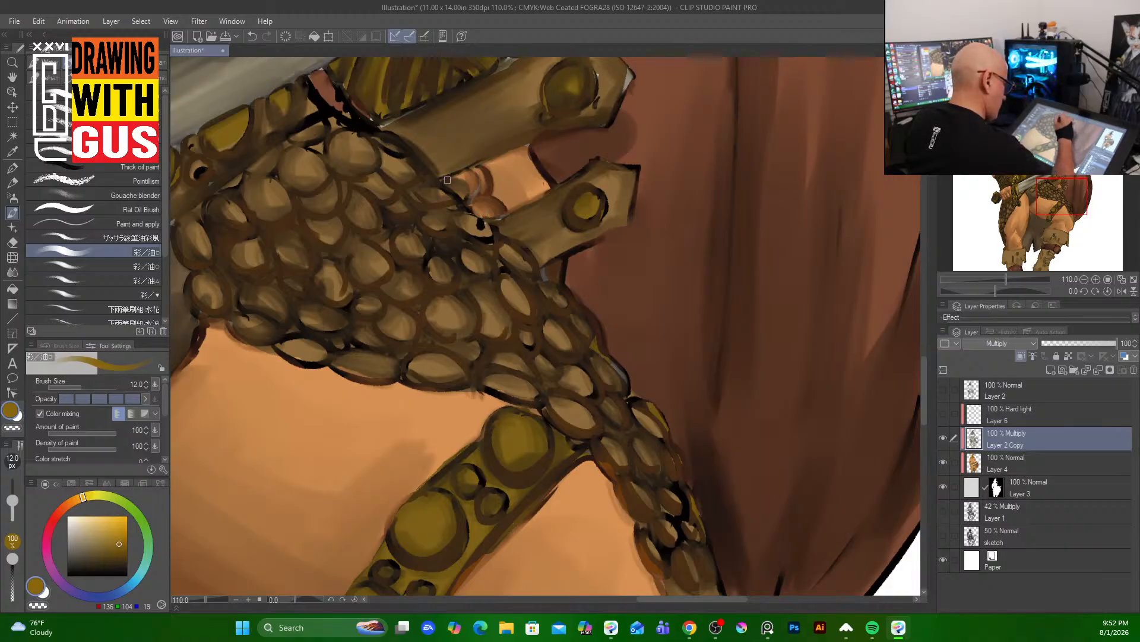
- Paint warm-brown shadows on the two hip straps where they emerge from the scale skirt
{"action": "left_click_drag", "start_coordinate": [448, 178], "coordinate": [528, 145]}
{"action": "mouse_move", "coordinate": [391, 126]}
{"action": "left_mouse_down"}
{"action": "mouse_move", "coordinate": [412, 119]}
{"action": "mouse_move", "coordinate": [459, 141]}
{"action": "mouse_move", "coordinate": [431, 172]}
{"action": "mouse_move", "coordinate": [482, 156]}
{"action": "mouse_move", "coordinate": [462, 114]}
{"action": "left_mouse_up"}
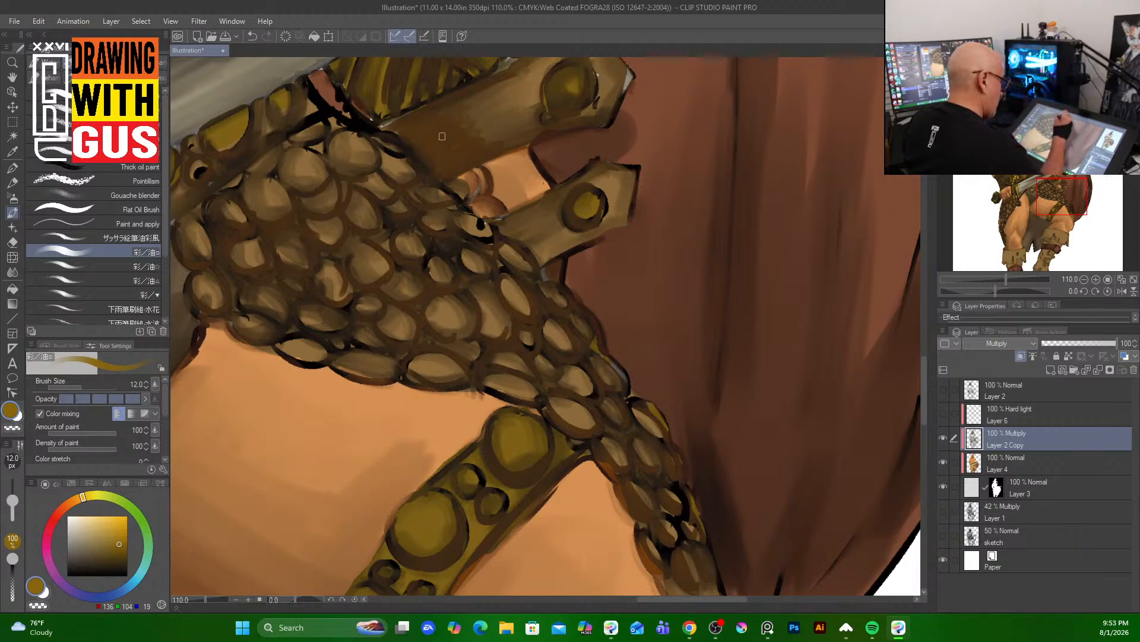
{"action": "left_click_drag", "start_coordinate": [523, 213], "coordinate": [569, 262]}
- Choose a very dark brown (61, 44, 1) and deepen the small scroll ornament above the helmet's eye opening
{"action": "left_click_drag", "start_coordinate": [495, 240], "coordinate": [713, 498]}
{"action": "left_click_drag", "start_coordinate": [538, 98], "coordinate": [547, 459]}
{"action": "left_click_drag", "start_coordinate": [567, 255], "coordinate": [558, 448]}
{"action": "left_click_drag", "start_coordinate": [558, 284], "coordinate": [513, 296]}
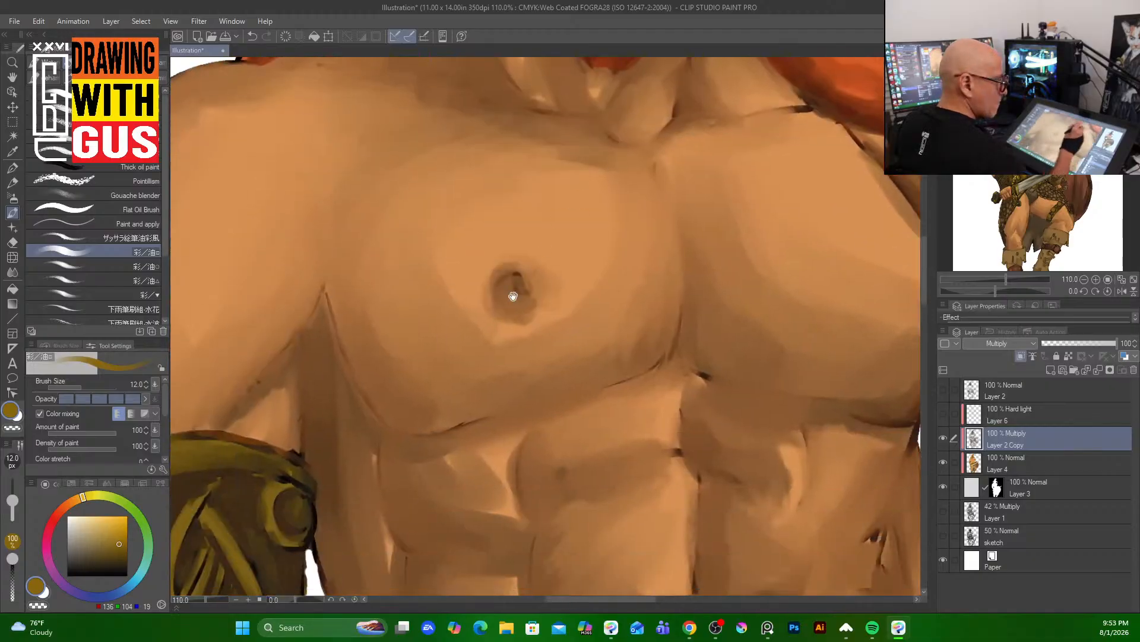
{"action": "left_click_drag", "start_coordinate": [455, 465], "coordinate": [529, 221]}
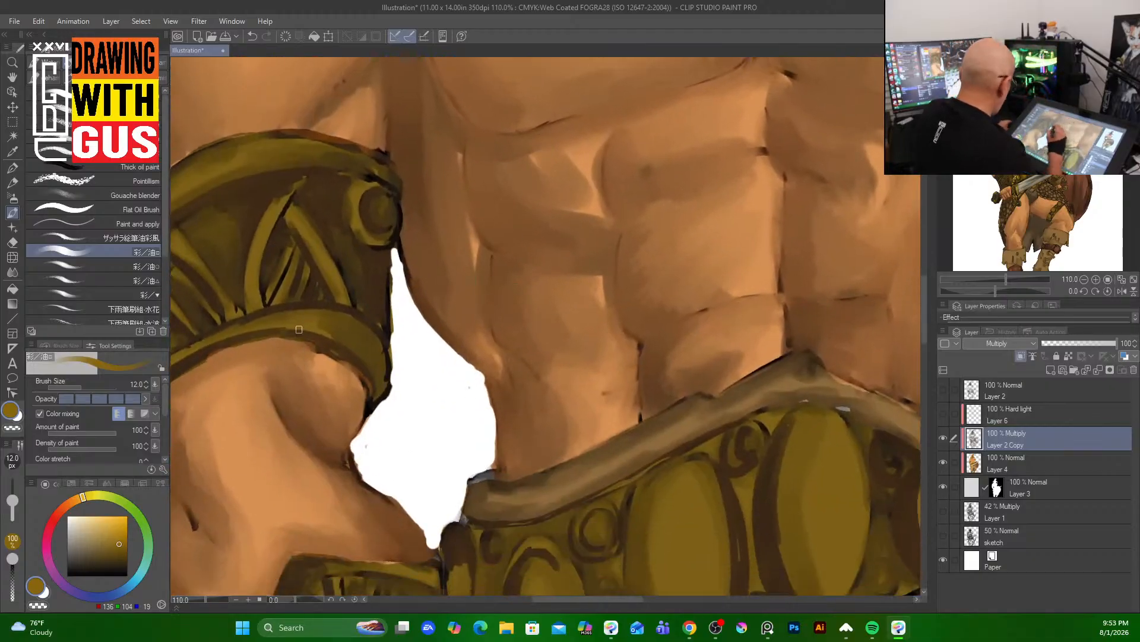
{"action": "left_click", "coordinate": [126, 559]}
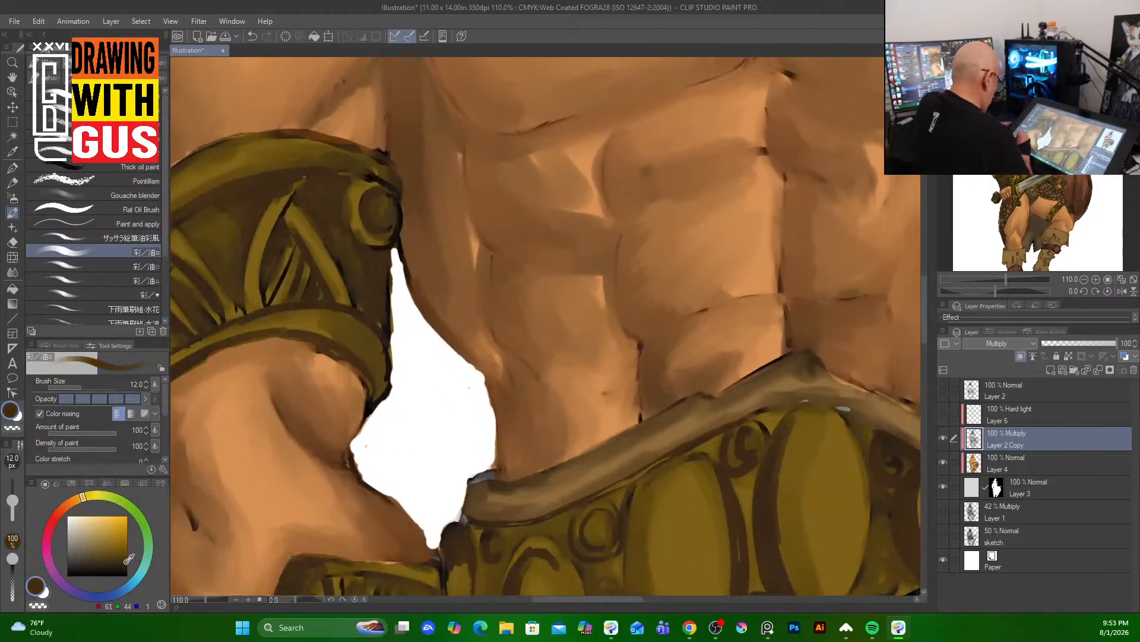
{"action": "left_click_drag", "start_coordinate": [531, 123], "coordinate": [382, 624]}
{"action": "left_click_drag", "start_coordinate": [503, 280], "coordinate": [443, 588]}
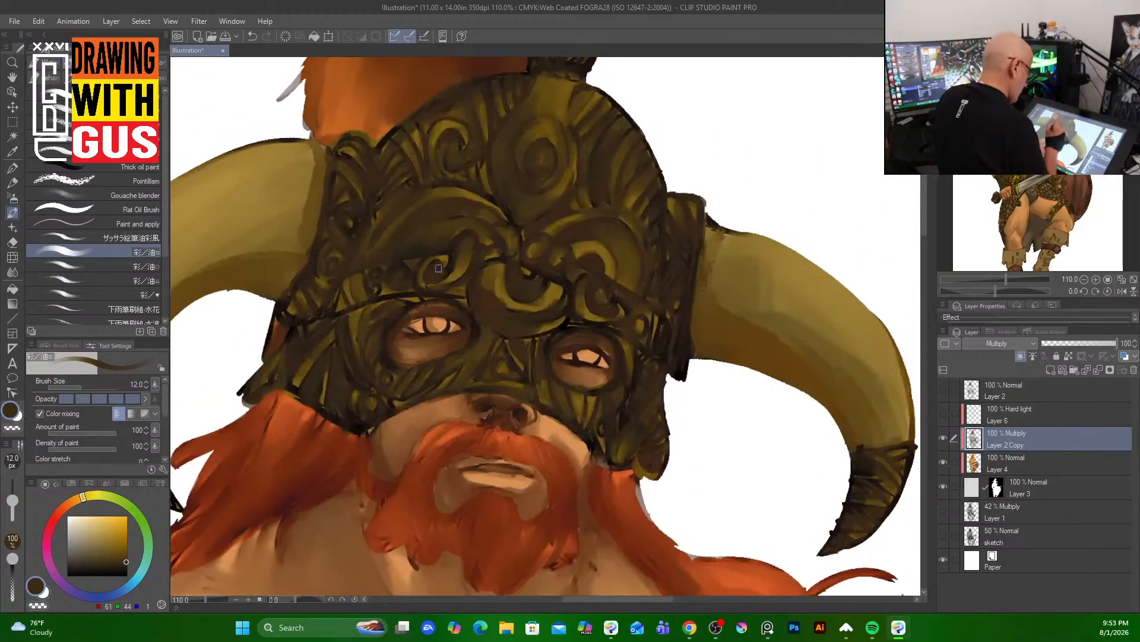
{"action": "key", "text": "bracketright"}
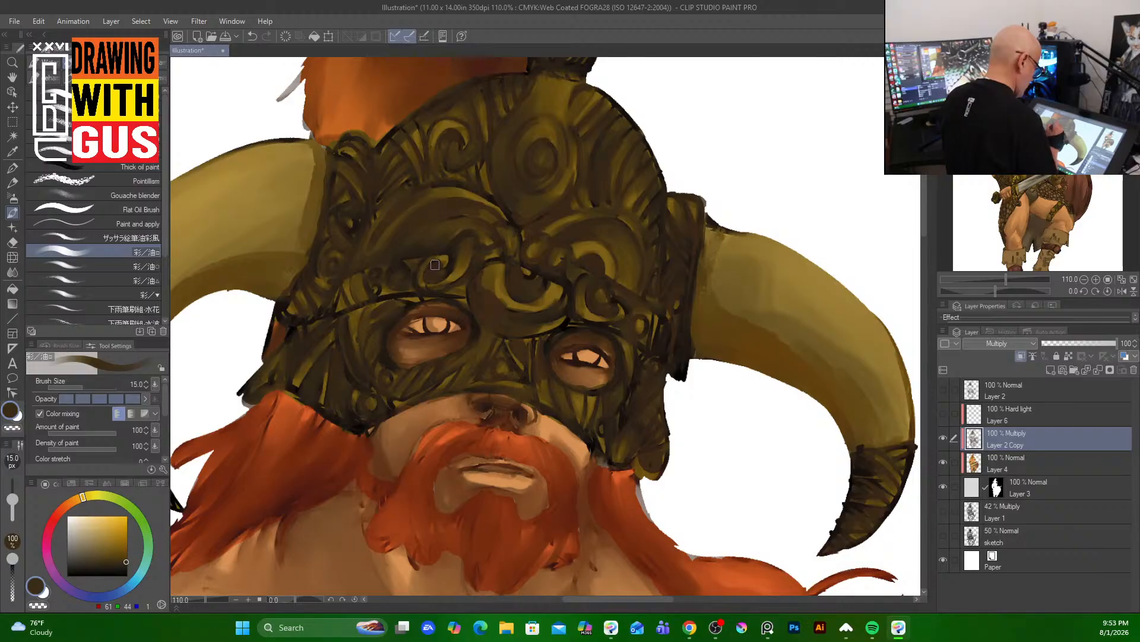
{"action": "key", "text": "bracketleft"}
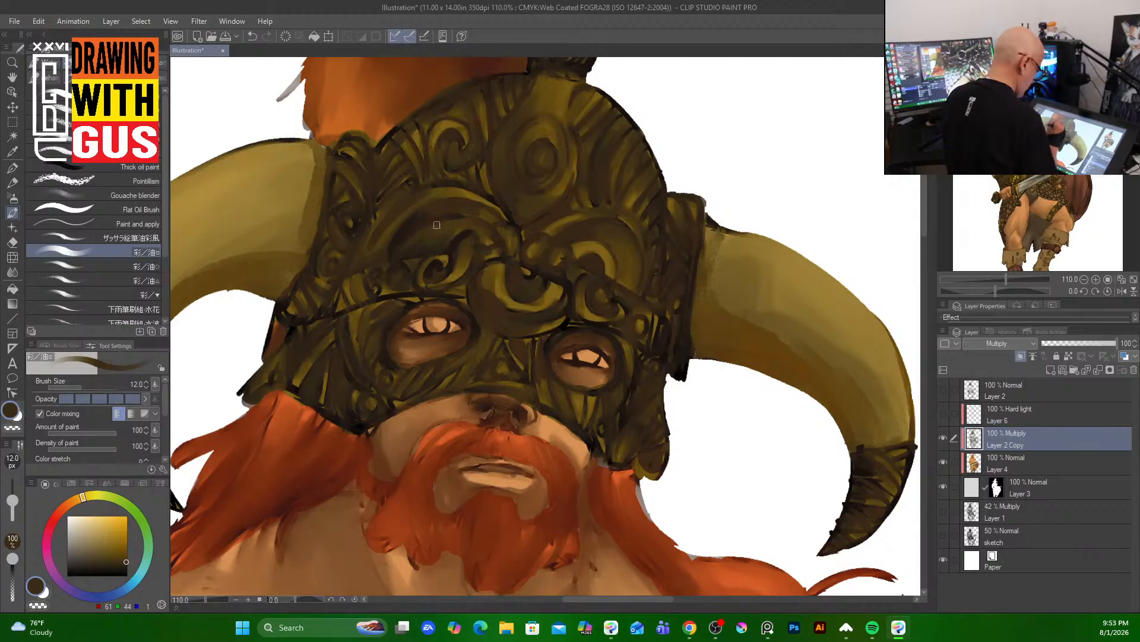
- With the brush size at 7, darken the fine recesses of the helmet's brow and the crescent ornament between the eyes
{"action": "key", "text": "bracketleft"}
{"action": "key", "text": "bracketleft"}
{"action": "key", "text": "bracketleft"}
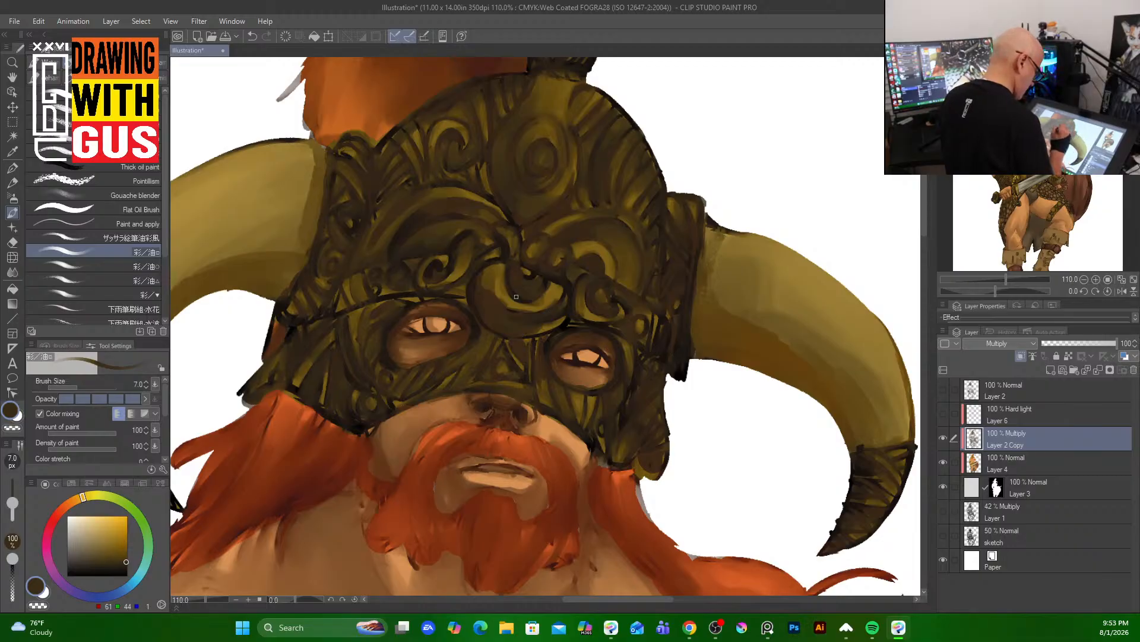
- With the brush size at 10, darken the brow scrolls and define the spiral medallion on the helmet's crown
{"action": "key", "text": "bracketright"}
{"action": "key", "text": "bracketright"}
{"action": "key", "text": "bracketright"}
{"action": "key", "text": "bracketright"}
{"action": "key", "text": "bracketright"}
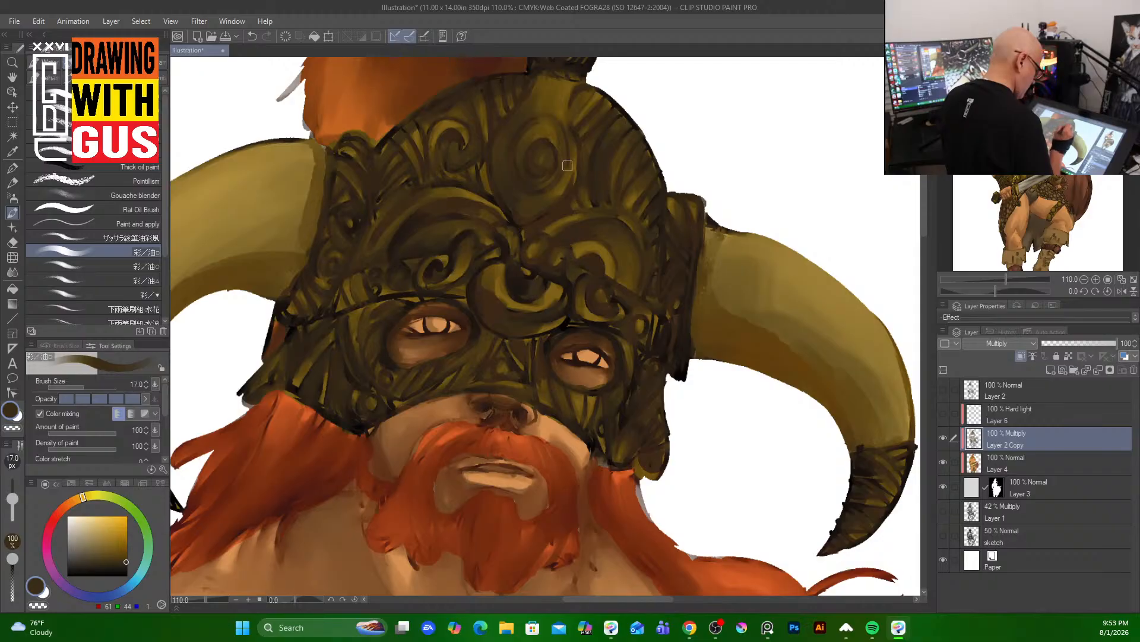
{"action": "key", "text": "bracketleft"}
{"action": "key", "text": "bracketleft"}
{"action": "key", "text": "bracketleft"}
{"action": "left_click_drag", "start_coordinate": [523, 260], "coordinate": [550, 252]}
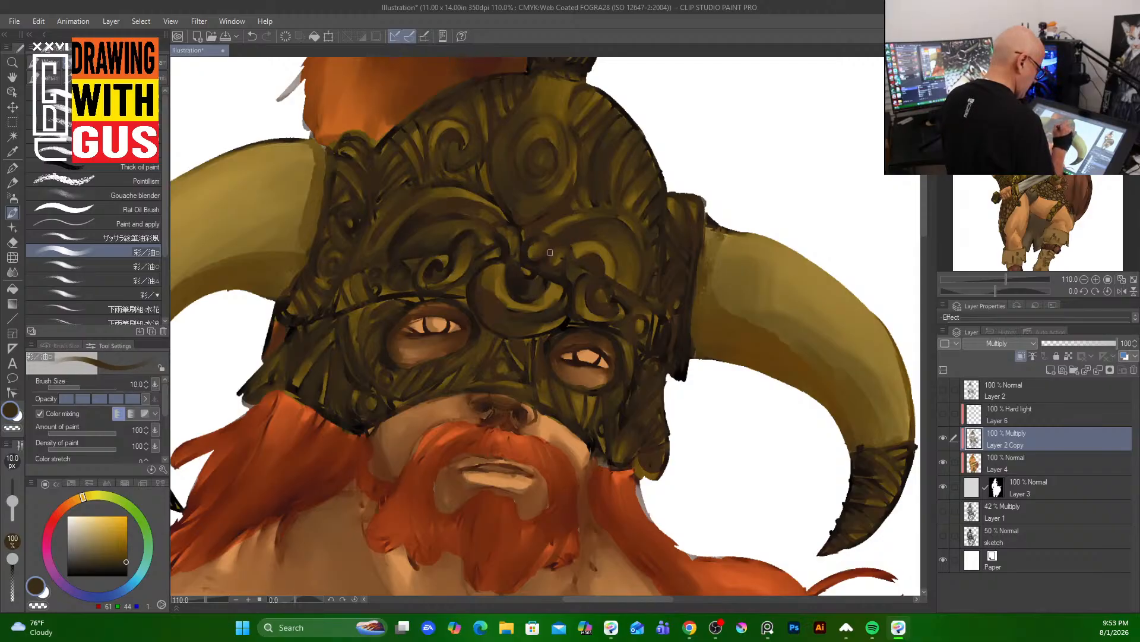
{"action": "mouse_move", "coordinate": [545, 145]}
{"action": "left_mouse_down"}
{"action": "mouse_move", "coordinate": [530, 176]}
{"action": "mouse_move", "coordinate": [544, 197]}
{"action": "left_mouse_up"}
{"action": "left_click_drag", "start_coordinate": [536, 78], "coordinate": [500, 135]}
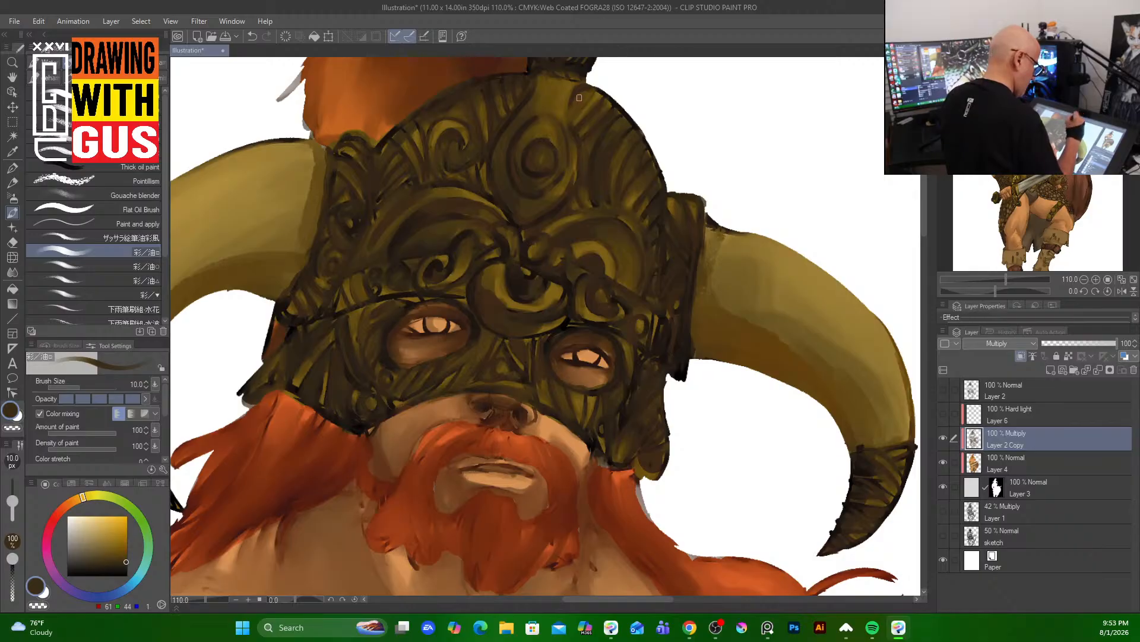
- Darken the ribs on the right side of the helmet's crown, the cheek guard's grooves and the band beside the horn
{"action": "left_click_drag", "start_coordinate": [589, 100], "coordinate": [575, 119]}
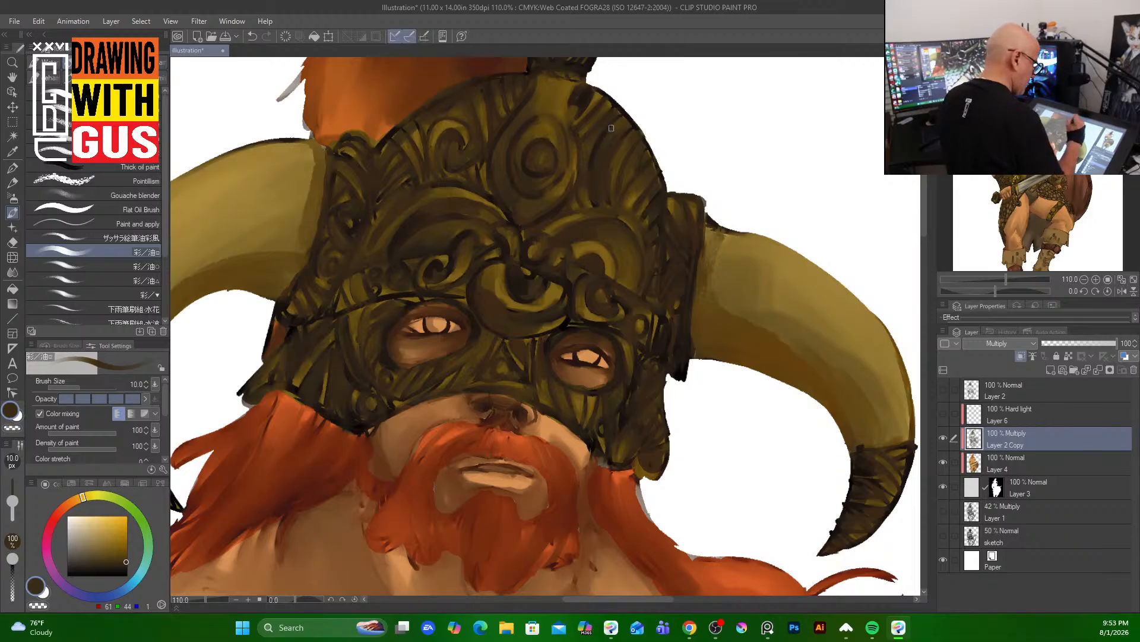
{"action": "left_click_drag", "start_coordinate": [620, 147], "coordinate": [615, 161]}
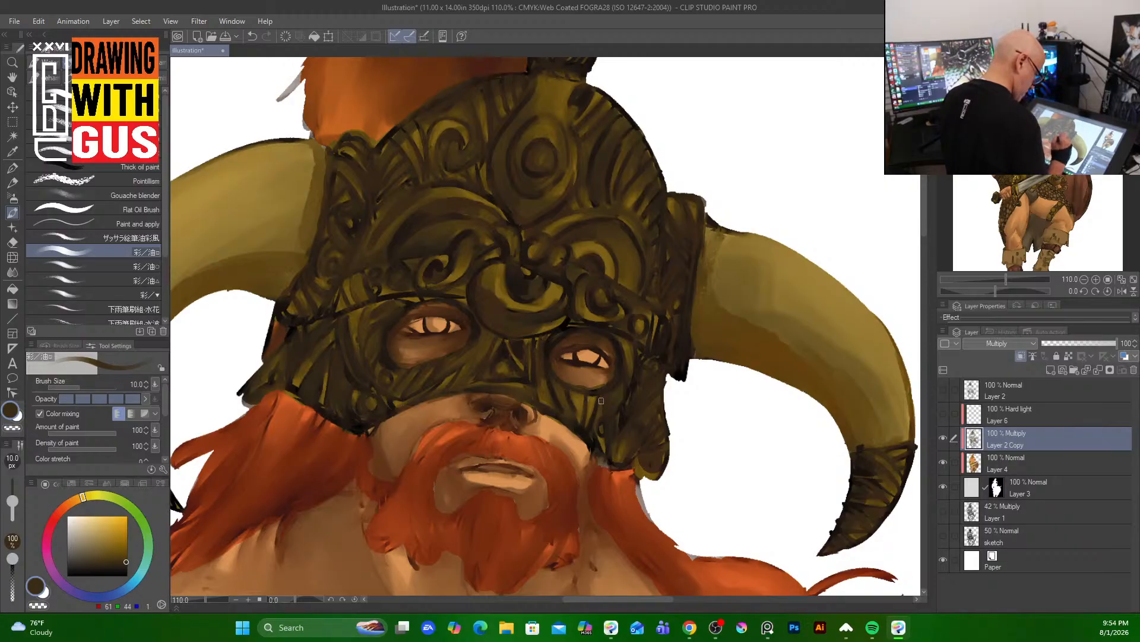
{"action": "left_click_drag", "start_coordinate": [601, 400], "coordinate": [609, 428]}
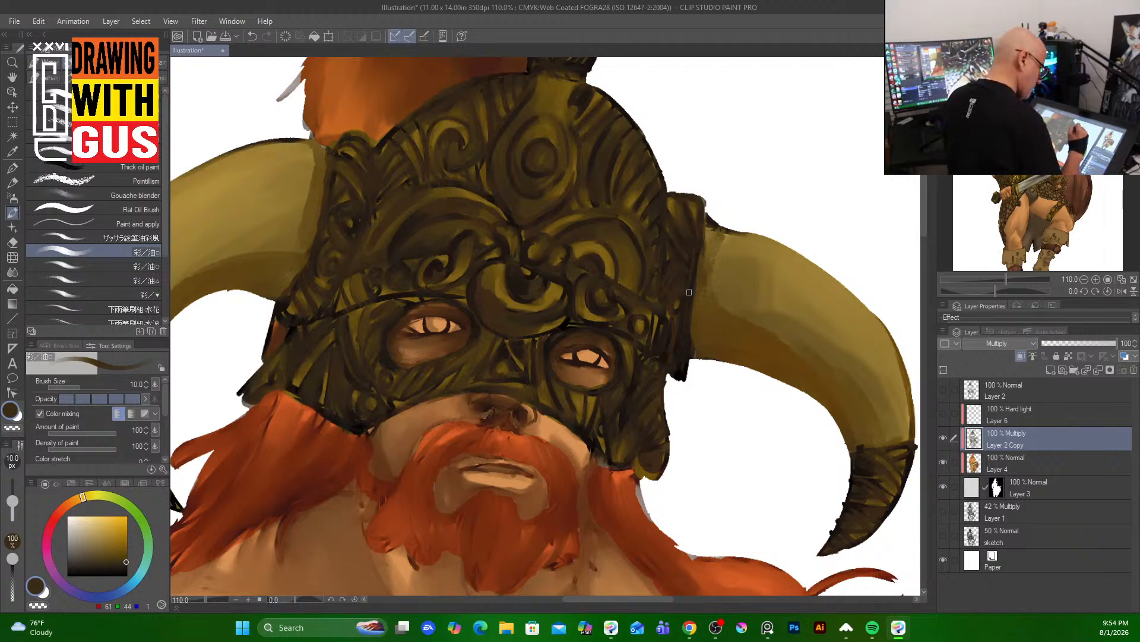
{"action": "left_click_drag", "start_coordinate": [678, 274], "coordinate": [667, 295]}
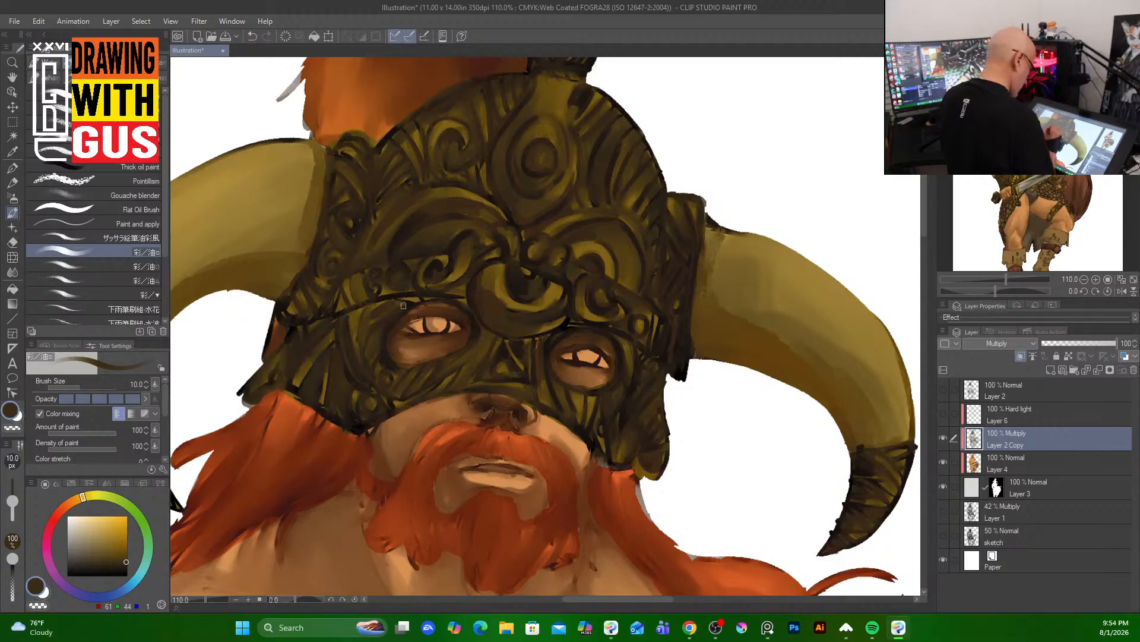
- Deepen the shadows around the rims of the helmet's two eye openings
{"action": "mouse_move", "coordinate": [371, 333]}
{"action": "left_mouse_down"}
{"action": "mouse_move", "coordinate": [369, 367]}
{"action": "mouse_move", "coordinate": [377, 337]}
{"action": "mouse_move", "coordinate": [368, 346]}
{"action": "mouse_move", "coordinate": [393, 388]}
{"action": "mouse_move", "coordinate": [386, 373]}
{"action": "mouse_move", "coordinate": [402, 380]}
{"action": "mouse_move", "coordinate": [401, 403]}
{"action": "mouse_move", "coordinate": [416, 378]}
{"action": "mouse_move", "coordinate": [403, 396]}
{"action": "left_mouse_up"}
{"action": "left_click_drag", "start_coordinate": [428, 358], "coordinate": [465, 348]}
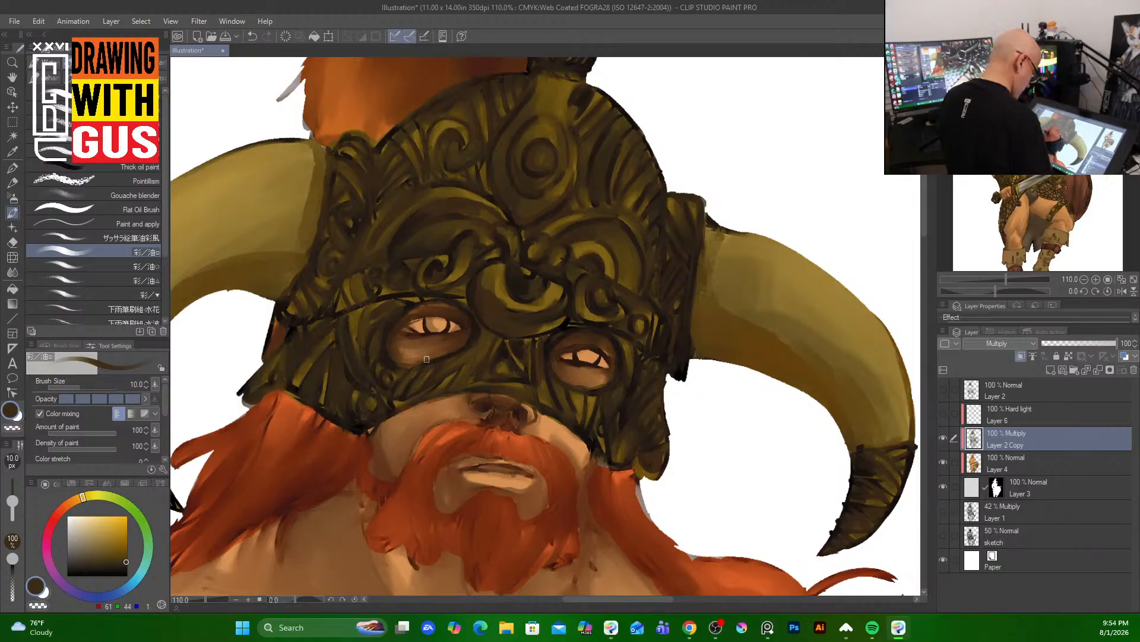
{"action": "left_click_drag", "start_coordinate": [549, 363], "coordinate": [590, 391]}
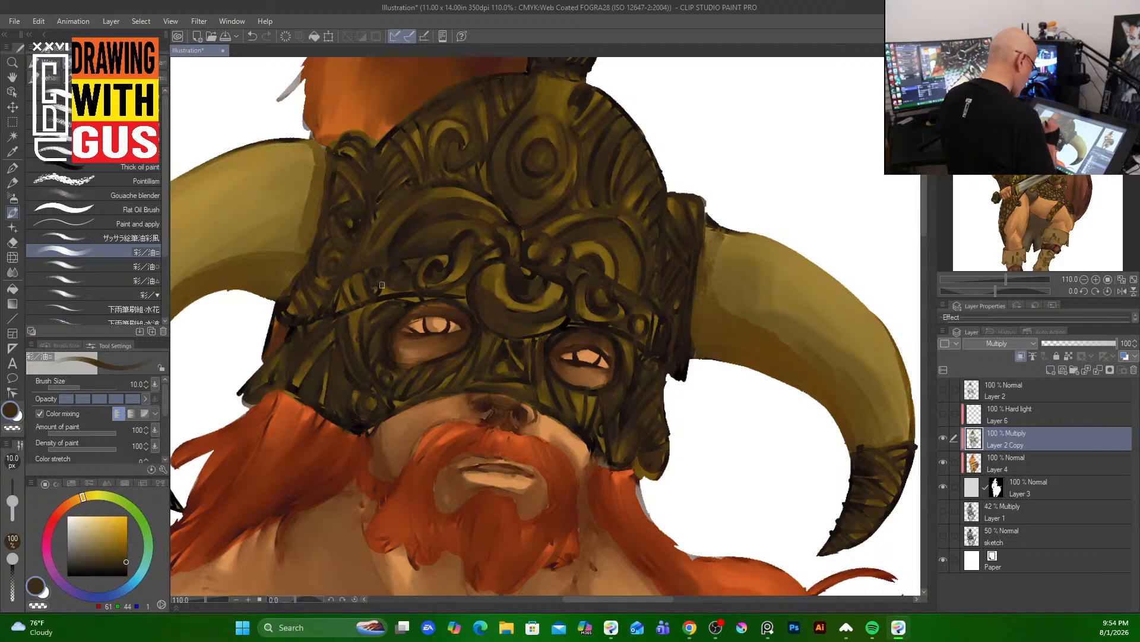
- Darken the grooves around the helmet's left brow and the ribs and scroll on the left side of the crown
{"action": "left_click_drag", "start_coordinate": [374, 251], "coordinate": [387, 222]}
{"action": "left_click_drag", "start_coordinate": [430, 192], "coordinate": [474, 196]}
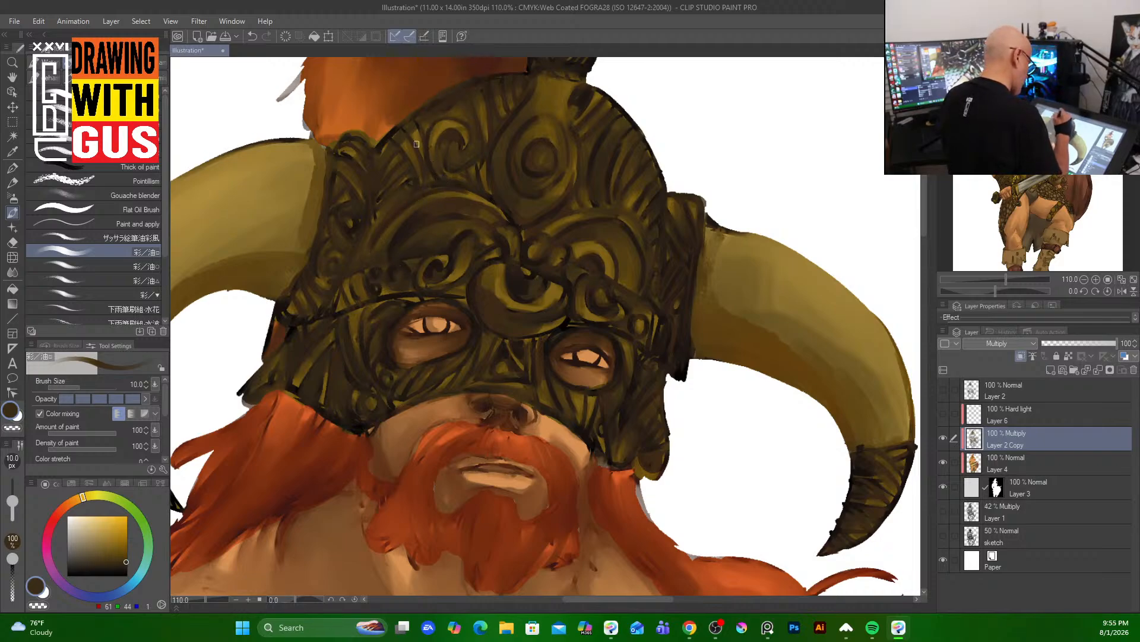
{"action": "mouse_move", "coordinate": [412, 140]}
{"action": "left_mouse_down"}
{"action": "mouse_move", "coordinate": [422, 168]}
{"action": "mouse_move", "coordinate": [379, 194]}
{"action": "left_mouse_up"}
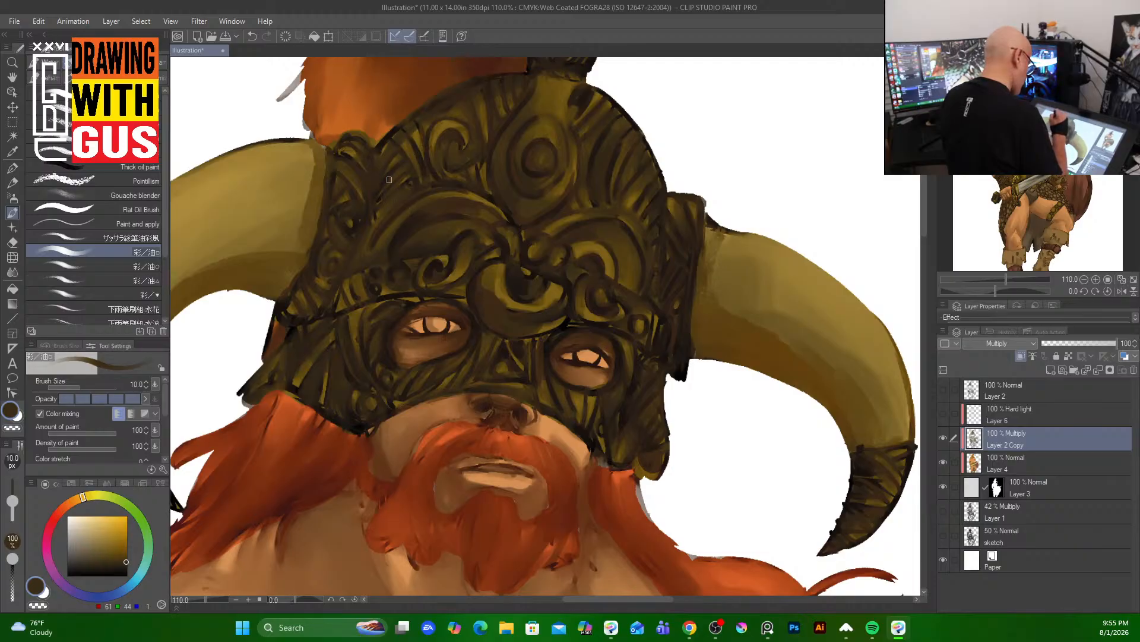
{"action": "mouse_move", "coordinate": [403, 152]}
{"action": "left_mouse_down"}
{"action": "mouse_move", "coordinate": [377, 156]}
{"action": "mouse_move", "coordinate": [377, 199]}
{"action": "left_mouse_up"}
{"action": "left_click_drag", "start_coordinate": [444, 136], "coordinate": [446, 176]}
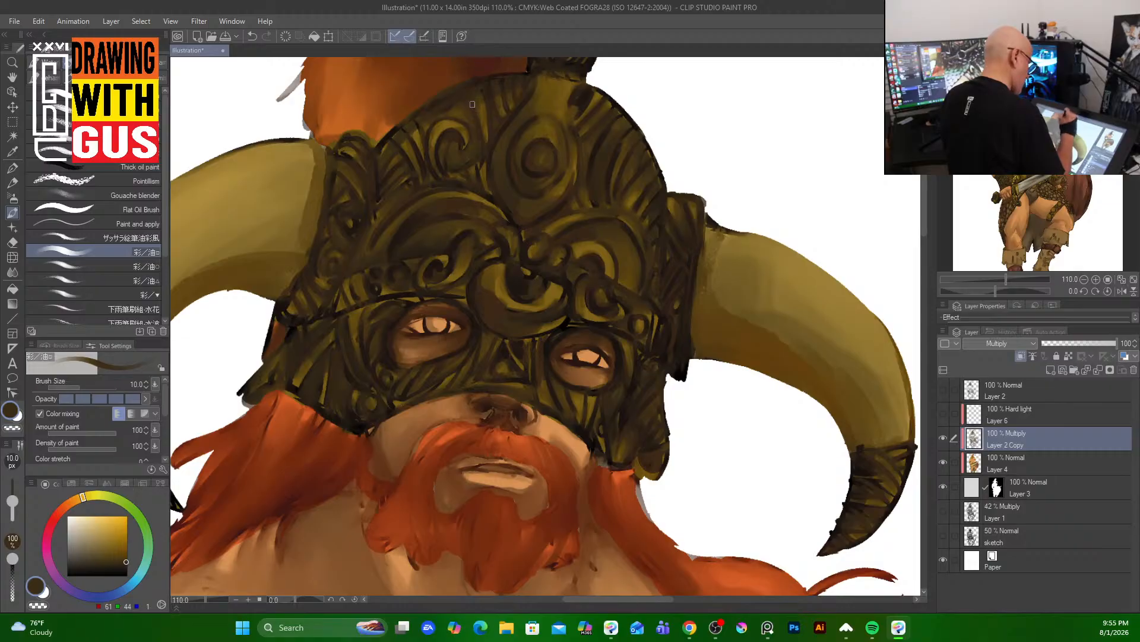
{"action": "mouse_move", "coordinate": [472, 104]}
{"action": "left_mouse_down"}
{"action": "mouse_move", "coordinate": [480, 150]}
{"action": "mouse_move", "coordinate": [495, 135]}
{"action": "left_mouse_up"}
{"action": "left_click_drag", "start_coordinate": [510, 88], "coordinate": [505, 117]}
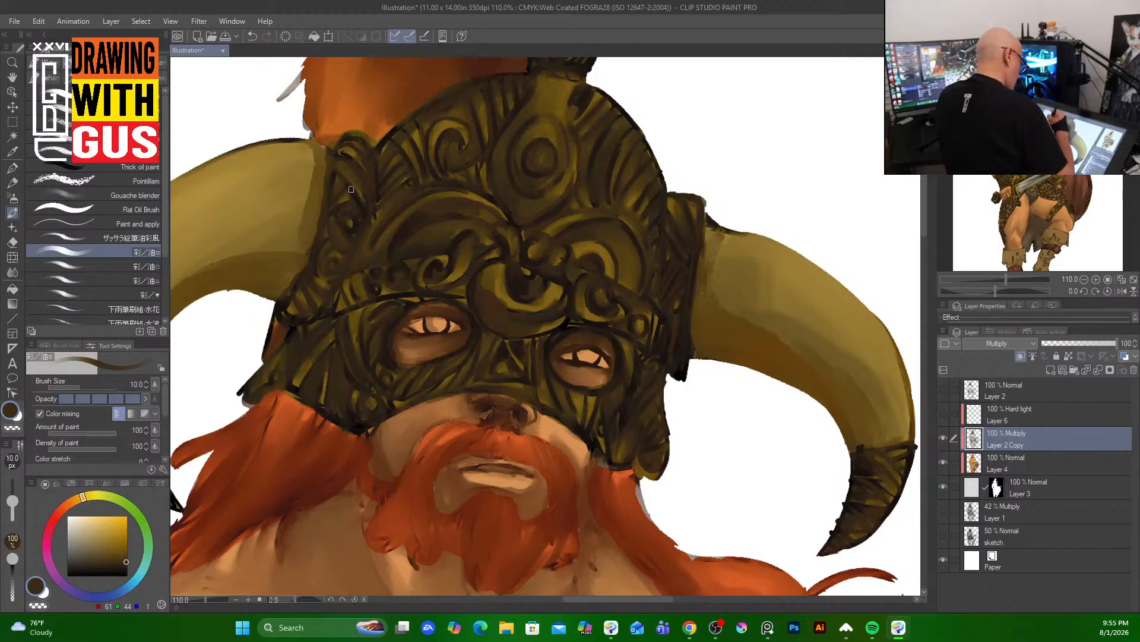
- Deepen the scrollwork on the left horn's socket and shade the collar that holds the plume
{"action": "mouse_move", "coordinate": [349, 210]}
{"action": "left_mouse_down"}
{"action": "mouse_move", "coordinate": [342, 231]}
{"action": "mouse_move", "coordinate": [357, 223]}
{"action": "mouse_move", "coordinate": [349, 217]}
{"action": "mouse_move", "coordinate": [361, 226]}
{"action": "mouse_move", "coordinate": [331, 239]}
{"action": "mouse_move", "coordinate": [348, 257]}
{"action": "mouse_move", "coordinate": [340, 251]}
{"action": "mouse_move", "coordinate": [333, 278]}
{"action": "mouse_move", "coordinate": [338, 261]}
{"action": "mouse_move", "coordinate": [359, 254]}
{"action": "mouse_move", "coordinate": [300, 328]}
{"action": "mouse_move", "coordinate": [322, 215]}
{"action": "mouse_move", "coordinate": [317, 296]}
{"action": "mouse_move", "coordinate": [312, 282]}
{"action": "mouse_move", "coordinate": [322, 294]}
{"action": "mouse_move", "coordinate": [305, 297]}
{"action": "mouse_move", "coordinate": [315, 309]}
{"action": "mouse_move", "coordinate": [300, 319]}
{"action": "mouse_move", "coordinate": [296, 301]}
{"action": "mouse_move", "coordinate": [307, 328]}
{"action": "left_mouse_up"}
{"action": "left_click_drag", "start_coordinate": [327, 156], "coordinate": [316, 248]}
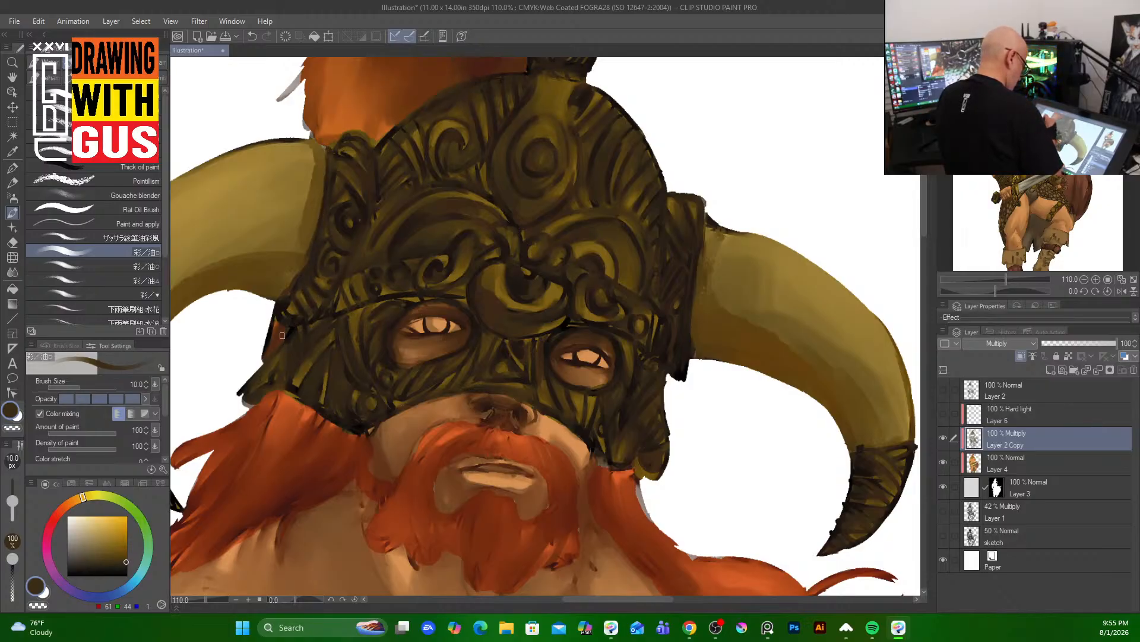
{"action": "left_click_drag", "start_coordinate": [373, 151], "coordinate": [359, 253]}
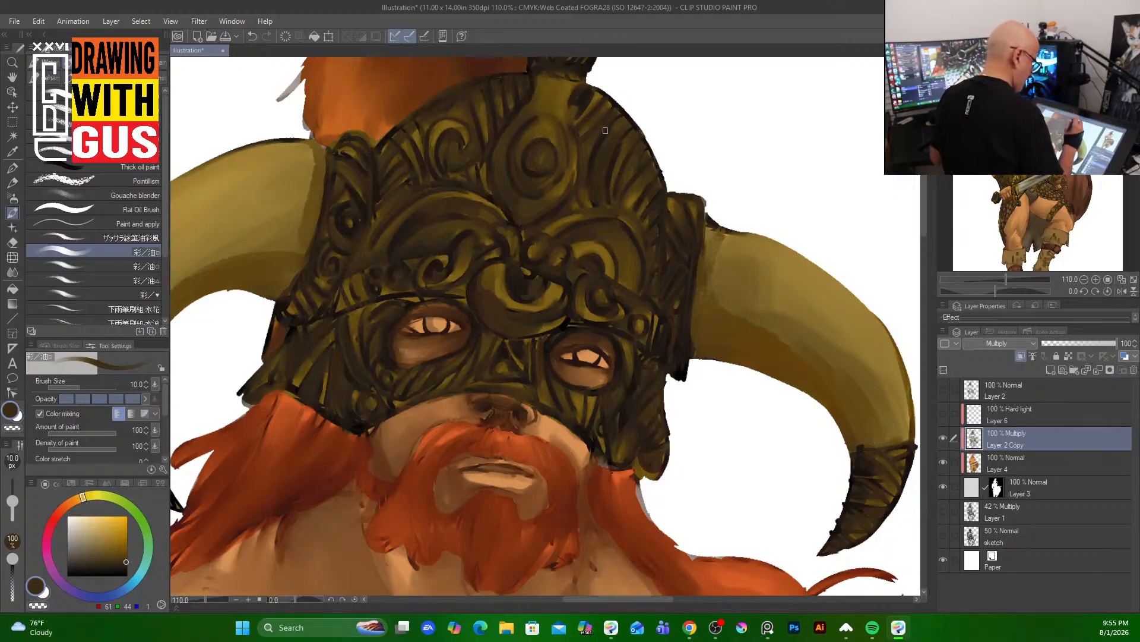
{"action": "left_click_drag", "start_coordinate": [590, 170], "coordinate": [534, 315]}
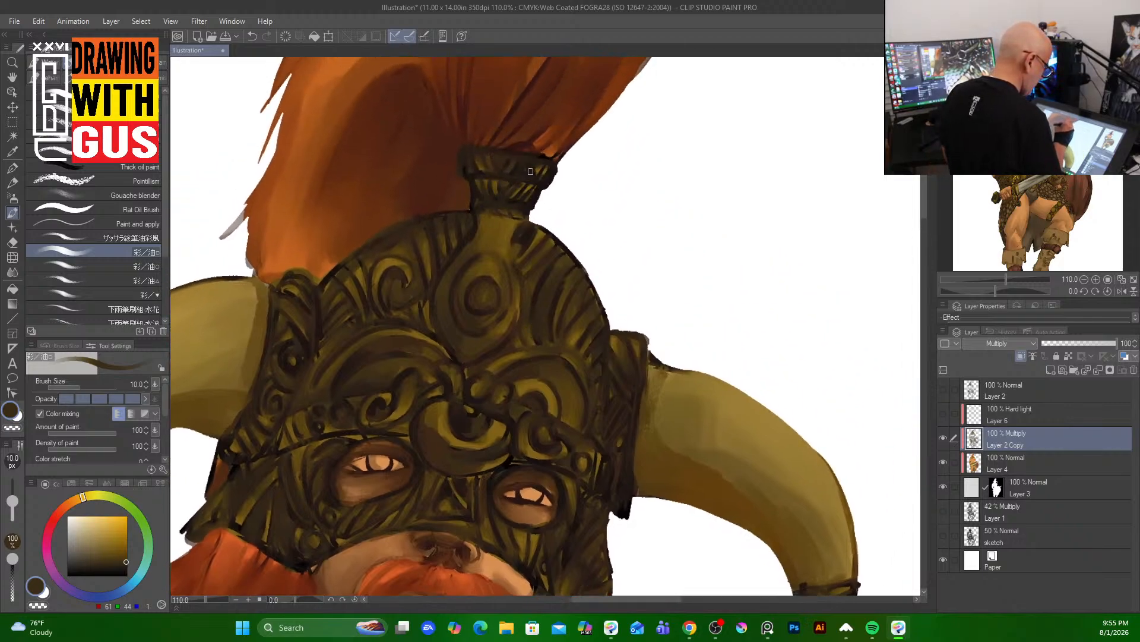
{"action": "mouse_move", "coordinate": [546, 163]}
{"action": "left_mouse_down"}
{"action": "mouse_move", "coordinate": [523, 174]}
{"action": "mouse_move", "coordinate": [525, 221]}
{"action": "left_mouse_up"}
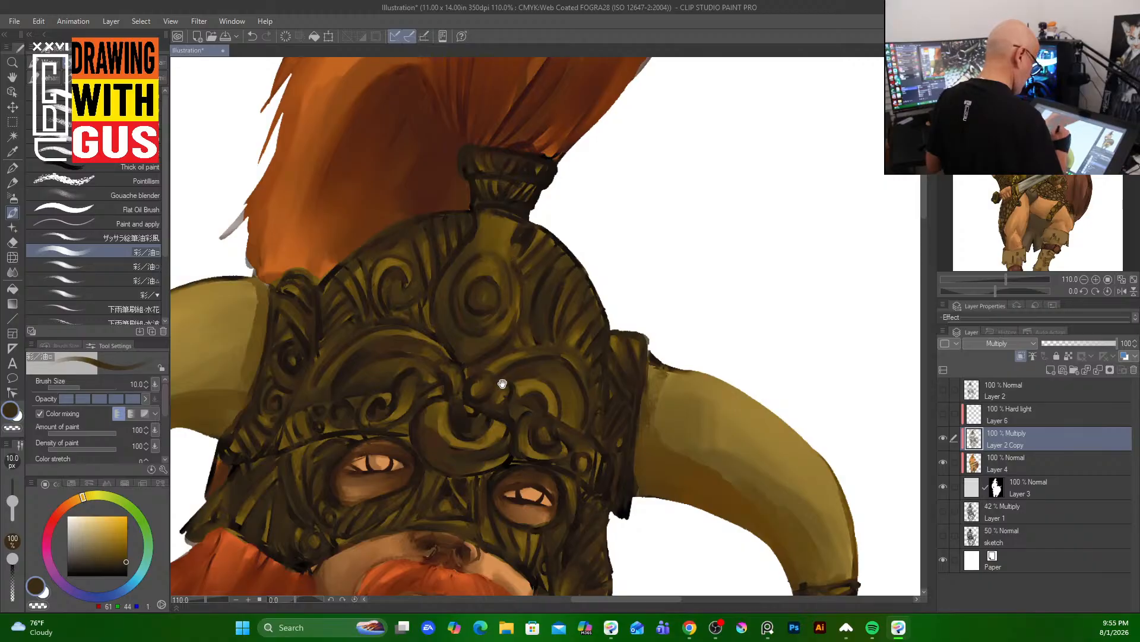
- Shade the inner curve of the left horn and darken the carved tip of the right horn
{"action": "left_click_drag", "start_coordinate": [499, 383], "coordinate": [632, 61]}
{"action": "left_click_drag", "start_coordinate": [488, 239], "coordinate": [578, 288]}
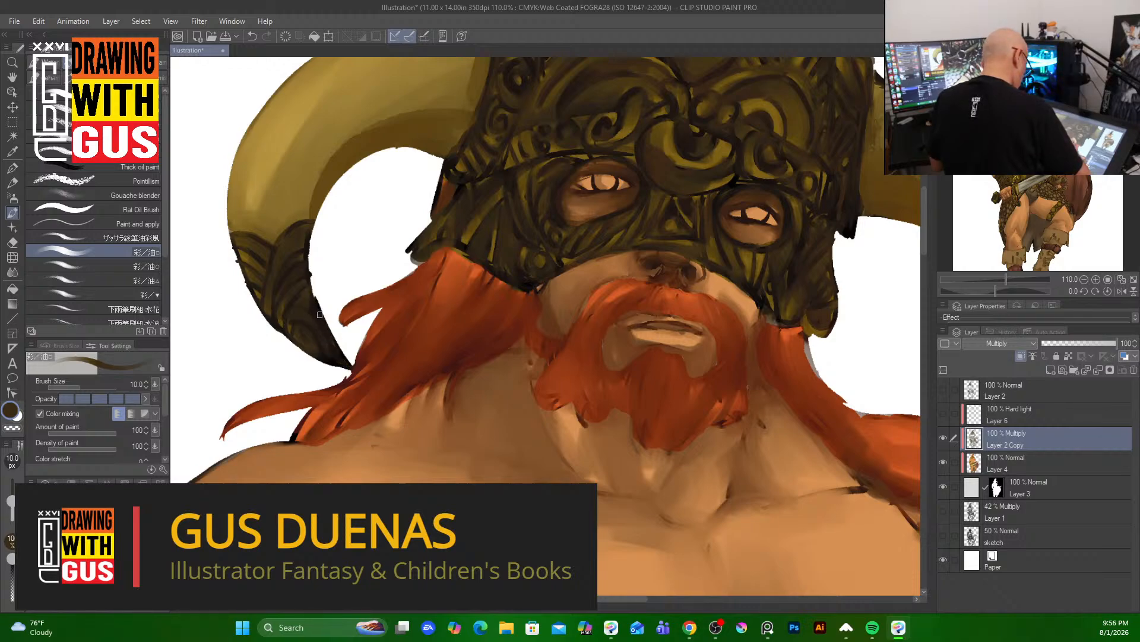
{"action": "mouse_move", "coordinate": [313, 221]}
{"action": "left_mouse_down"}
{"action": "mouse_move", "coordinate": [355, 164]}
{"action": "mouse_move", "coordinate": [391, 143]}
{"action": "mouse_move", "coordinate": [438, 154]}
{"action": "mouse_move", "coordinate": [474, 117]}
{"action": "left_mouse_up"}
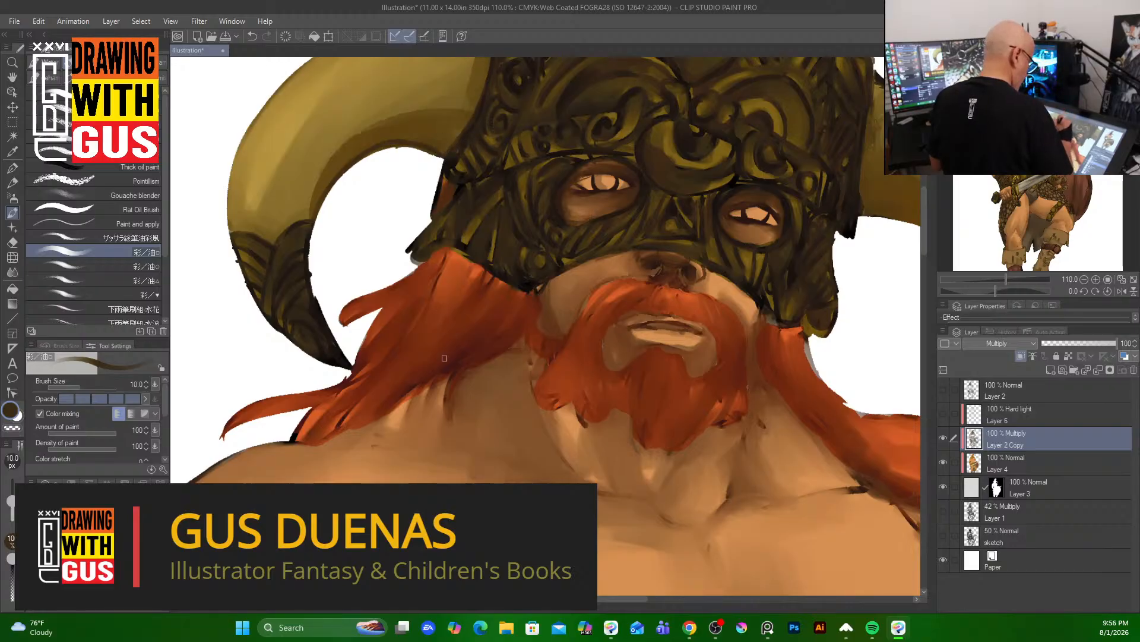
{"action": "left_click_drag", "start_coordinate": [417, 345], "coordinate": [211, 353]}
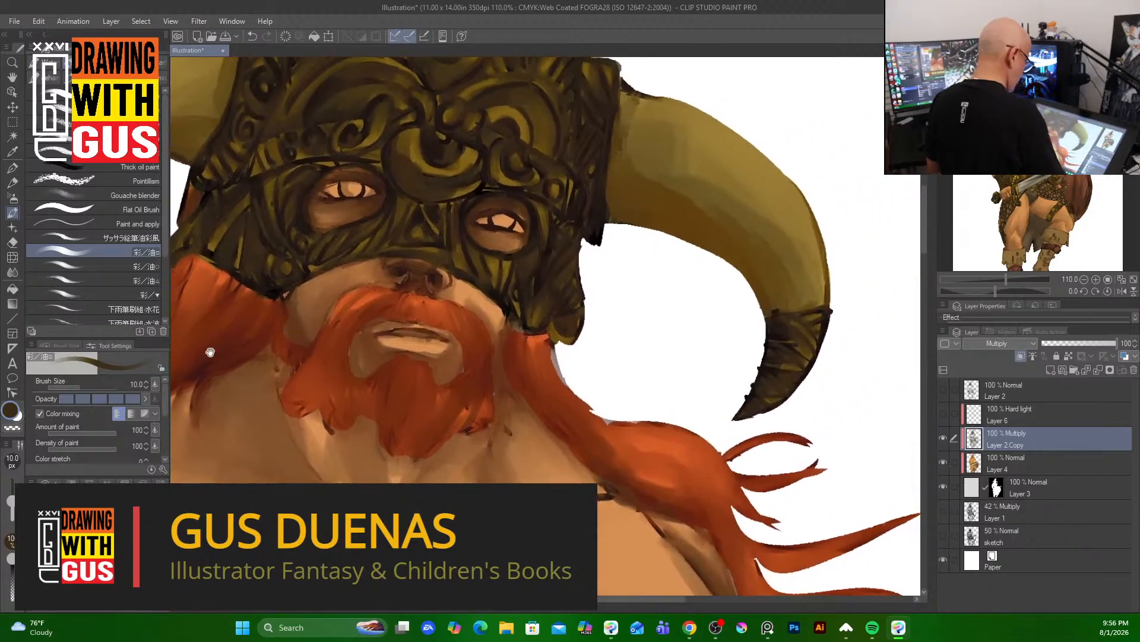
{"action": "left_click_drag", "start_coordinate": [730, 382], "coordinate": [624, 265]}
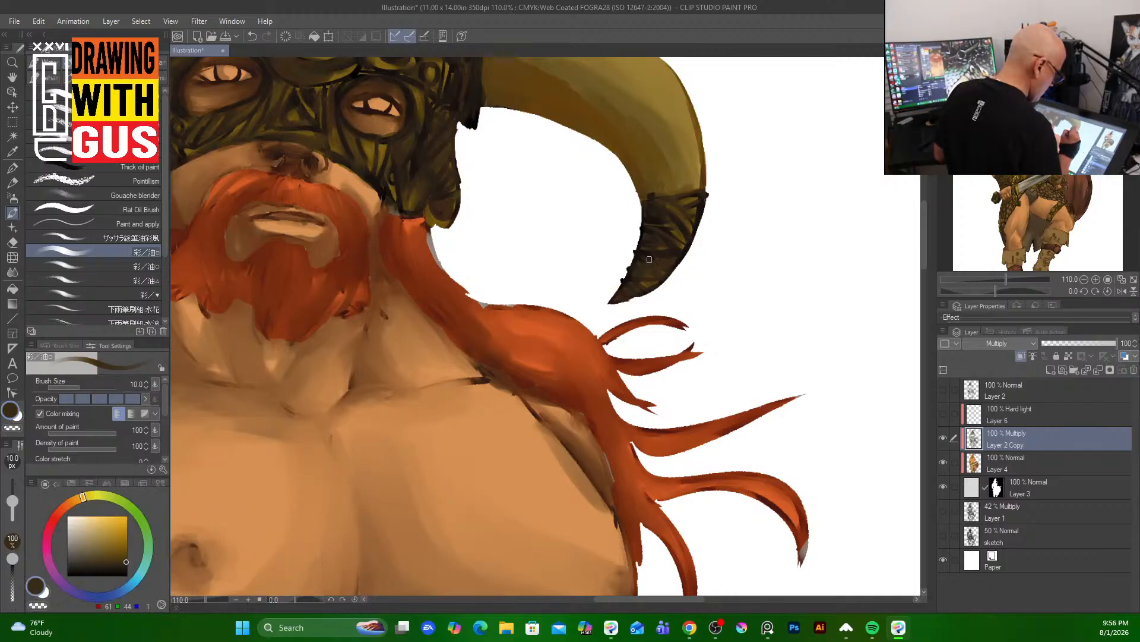
{"action": "mouse_move", "coordinate": [649, 259]}
{"action": "left_mouse_down"}
{"action": "mouse_move", "coordinate": [661, 279]}
{"action": "mouse_move", "coordinate": [636, 294]}
{"action": "left_mouse_up"}
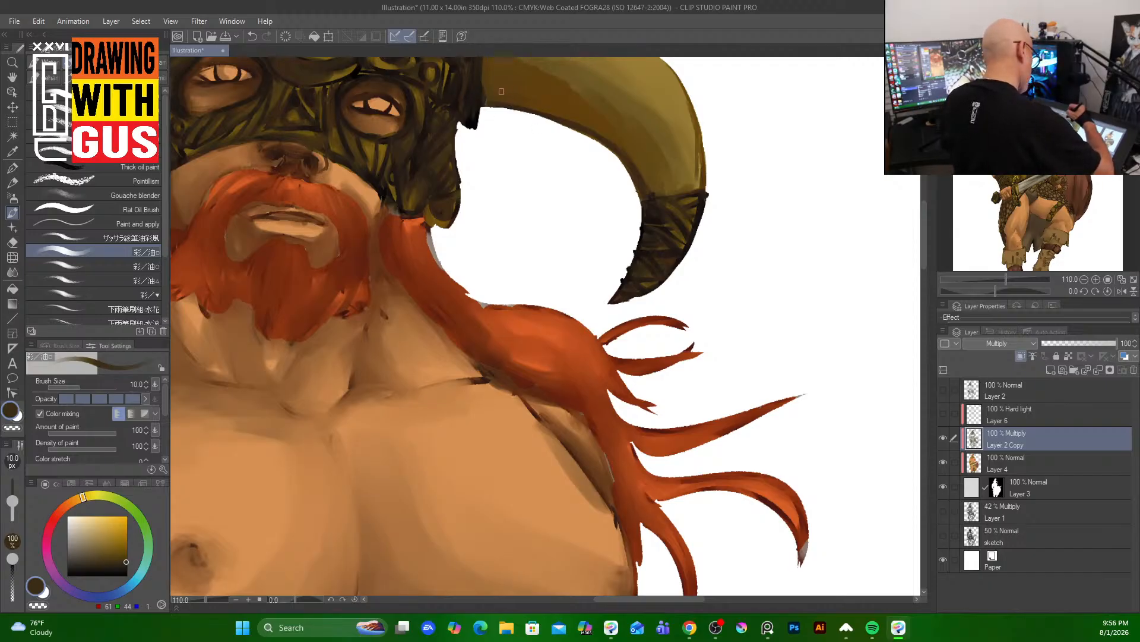
- With the brush size at 20, shade the underside of the right horn outward from its socket
{"action": "key", "text": "]"}
{"action": "key", "text": "]"}
{"action": "key", "text": "]"}
{"action": "key", "text": "]"}
{"action": "key", "text": "]"}
{"action": "key", "text": "]"}
{"action": "key", "text": "]"}
{"action": "key", "text": "]"}
{"action": "key", "text": "]"}
{"action": "key", "text": "["}
{"action": "key", "text": "["}
{"action": "key", "text": "["}
{"action": "key", "text": "["}
{"action": "key", "text": "["}
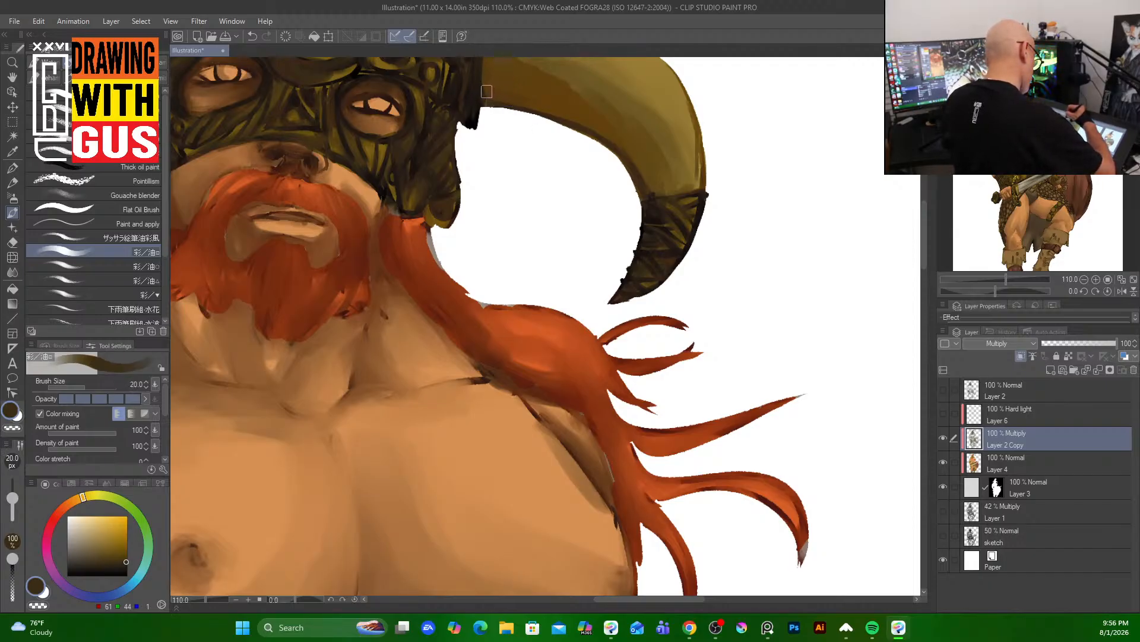
{"action": "left_click_drag", "start_coordinate": [493, 83], "coordinate": [604, 134]}
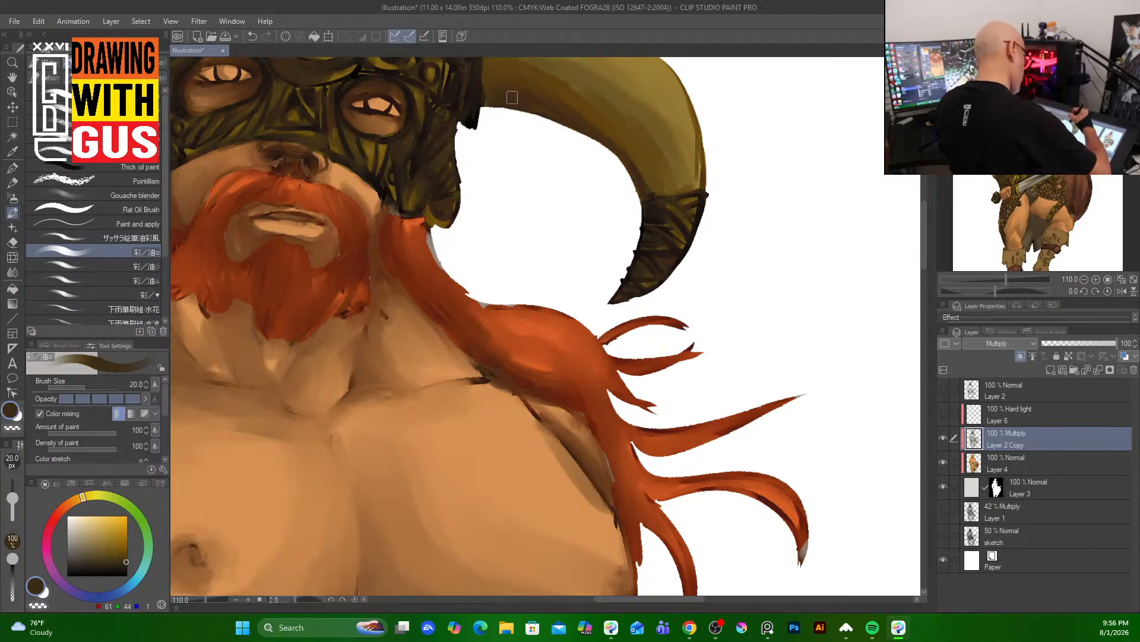
- With the brush size at 12, darken the recesses around the upper-arm band's triangular ornaments and along its lower rim
{"action": "left_click_drag", "start_coordinate": [389, 292], "coordinate": [828, 399]}
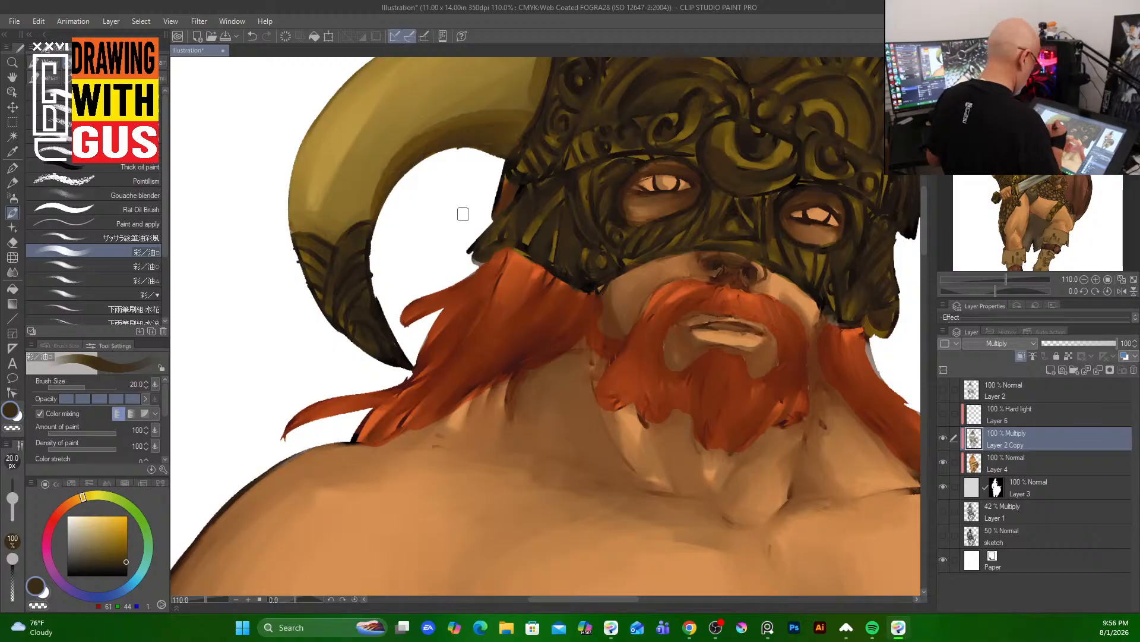
{"action": "left_click_drag", "start_coordinate": [468, 187], "coordinate": [286, 467]}
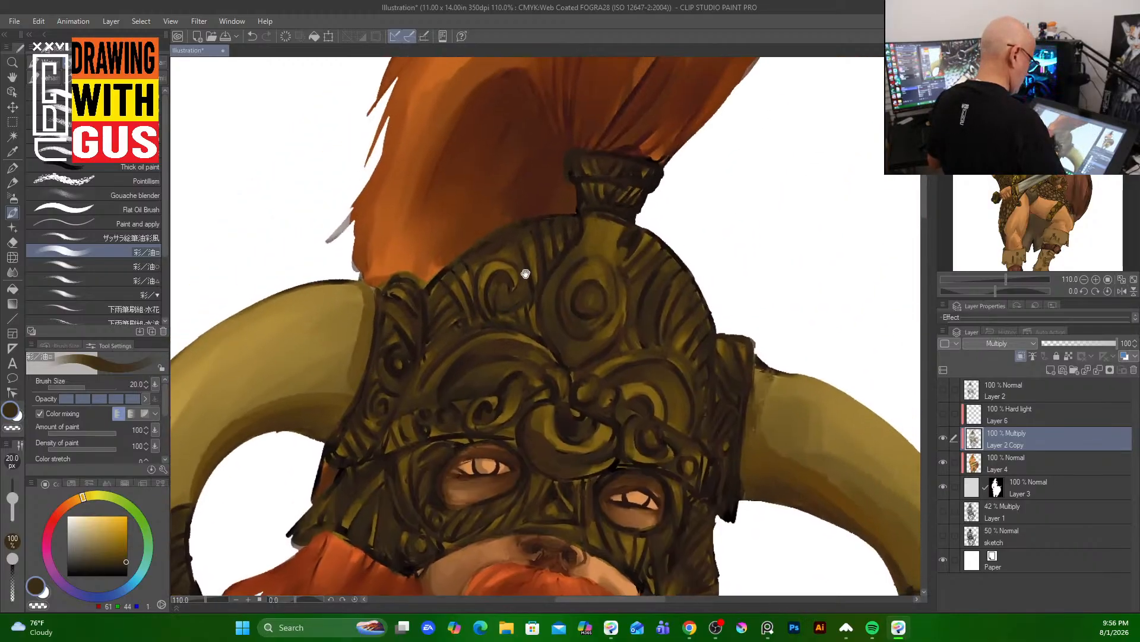
{"action": "left_click_drag", "start_coordinate": [659, 230], "coordinate": [571, 150]}
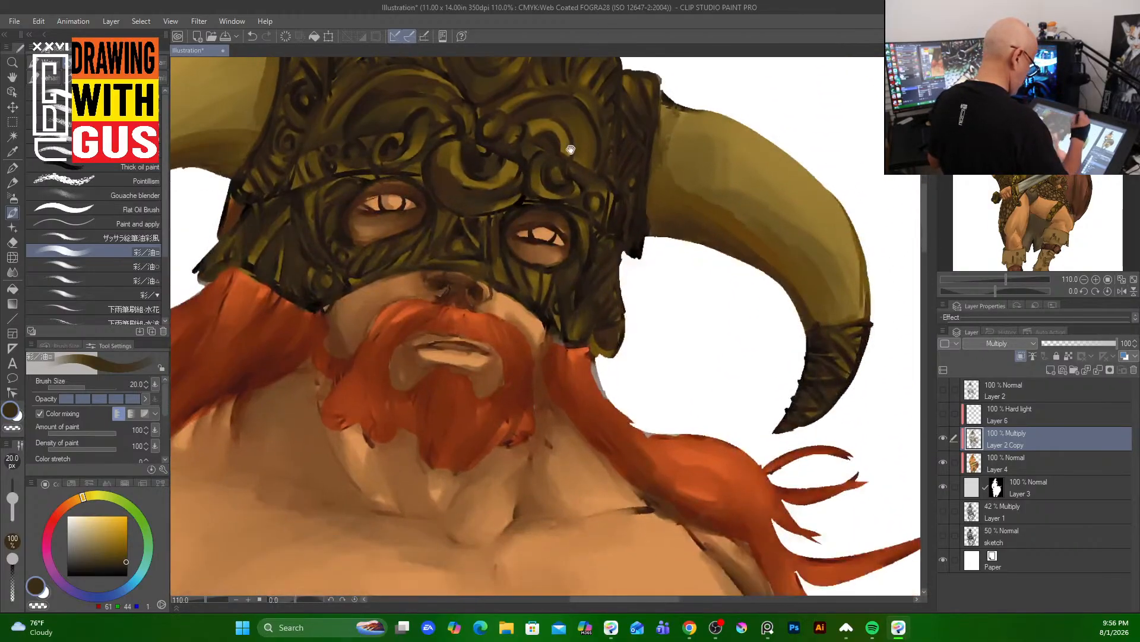
{"action": "left_click_drag", "start_coordinate": [468, 415], "coordinate": [604, 33]}
{"action": "left_click_drag", "start_coordinate": [448, 372], "coordinate": [652, 8]}
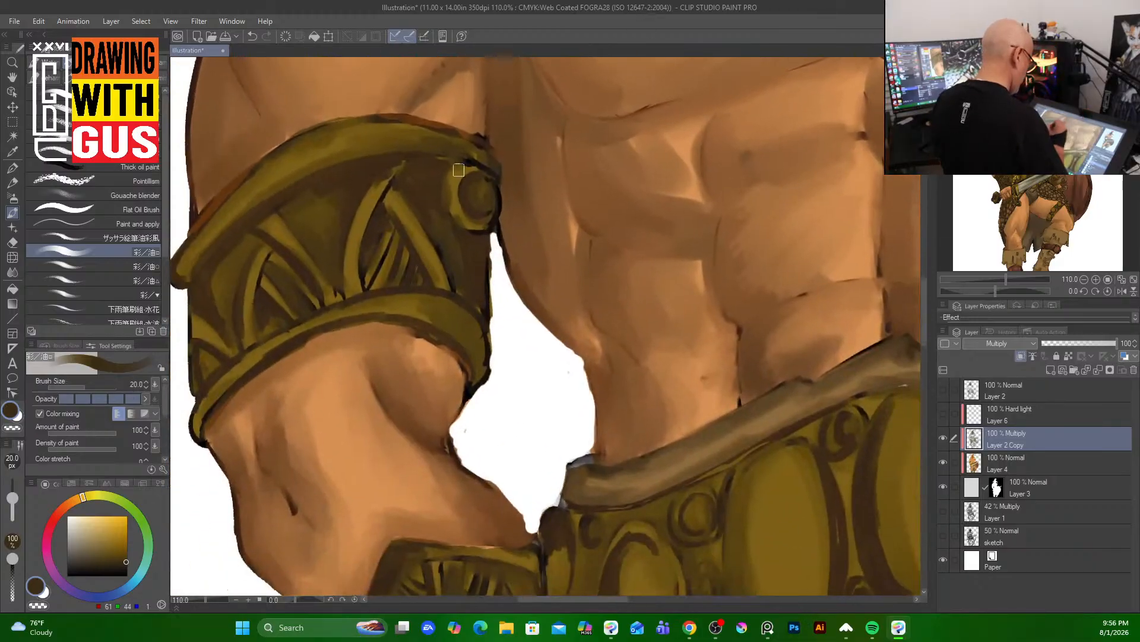
{"action": "key", "text": "bracketleft"}
{"action": "key", "text": "bracketleft"}
{"action": "key", "text": "bracketleft"}
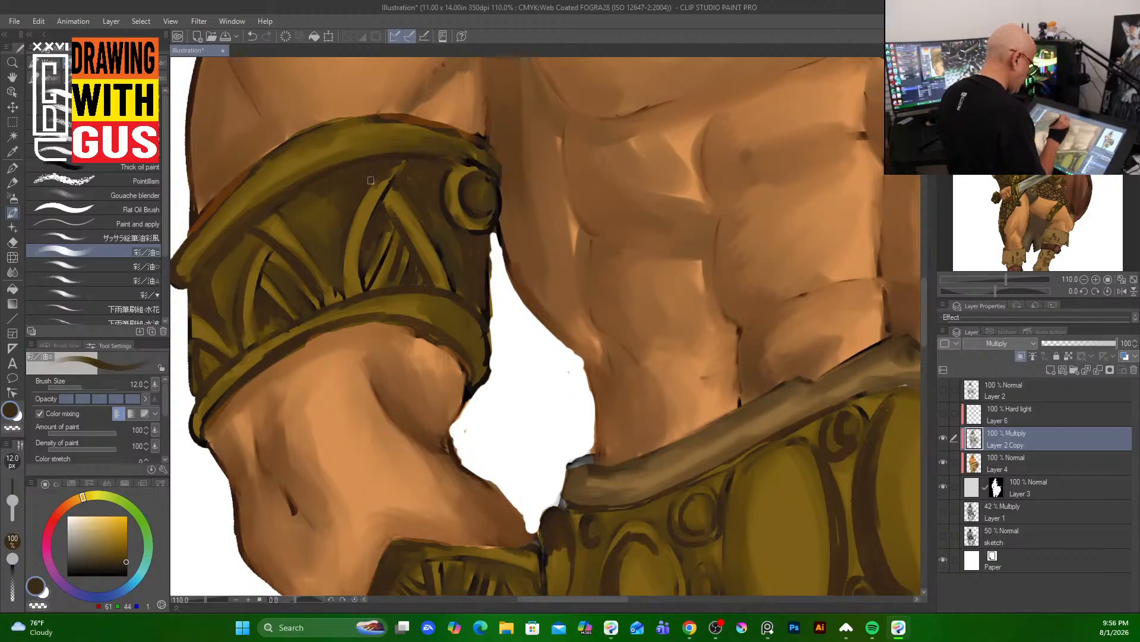
{"action": "mouse_move", "coordinate": [370, 180]}
{"action": "left_mouse_down"}
{"action": "mouse_move", "coordinate": [343, 250]}
{"action": "mouse_move", "coordinate": [348, 304]}
{"action": "left_mouse_up"}
{"action": "mouse_move", "coordinate": [373, 223]}
{"action": "left_mouse_down"}
{"action": "mouse_move", "coordinate": [363, 276]}
{"action": "mouse_move", "coordinate": [390, 248]}
{"action": "mouse_move", "coordinate": [377, 274]}
{"action": "left_mouse_up"}
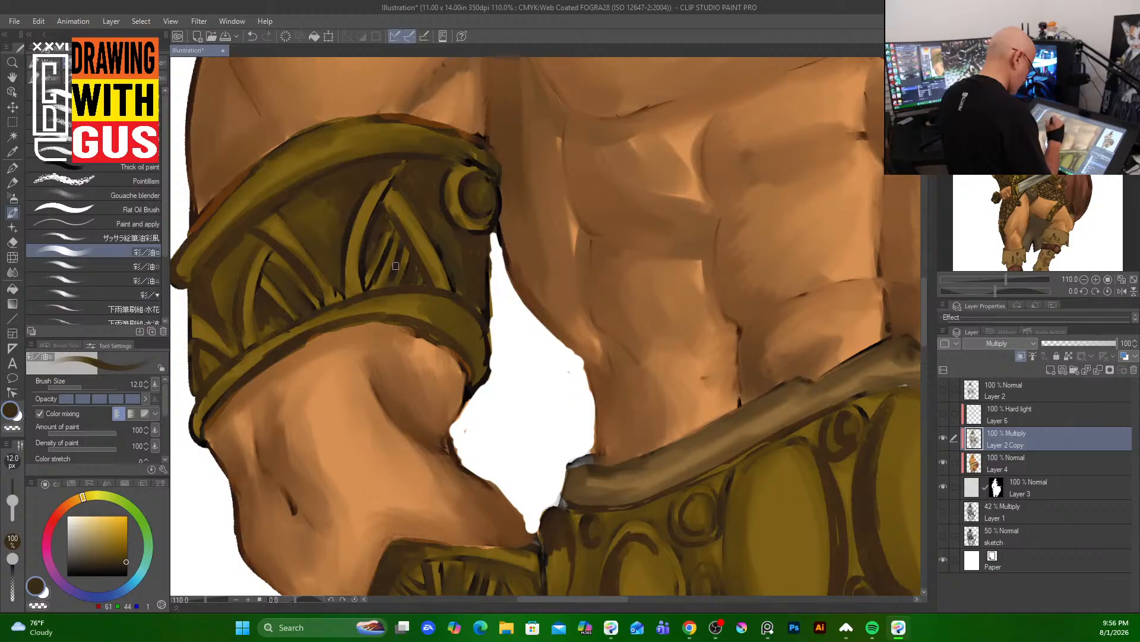
{"action": "mouse_move", "coordinate": [399, 226]}
{"action": "left_mouse_down"}
{"action": "mouse_move", "coordinate": [424, 280]}
{"action": "mouse_move", "coordinate": [425, 269]}
{"action": "mouse_move", "coordinate": [475, 300]}
{"action": "left_mouse_up"}
{"action": "mouse_move", "coordinate": [333, 309]}
{"action": "left_mouse_down"}
{"action": "mouse_move", "coordinate": [463, 286]}
{"action": "mouse_move", "coordinate": [301, 321]}
{"action": "left_mouse_up"}
{"action": "mouse_move", "coordinate": [394, 289]}
{"action": "left_mouse_down"}
{"action": "mouse_move", "coordinate": [268, 350]}
{"action": "mouse_move", "coordinate": [412, 315]}
{"action": "left_mouse_up"}
{"action": "left_click_drag", "start_coordinate": [315, 336], "coordinate": [447, 341]}
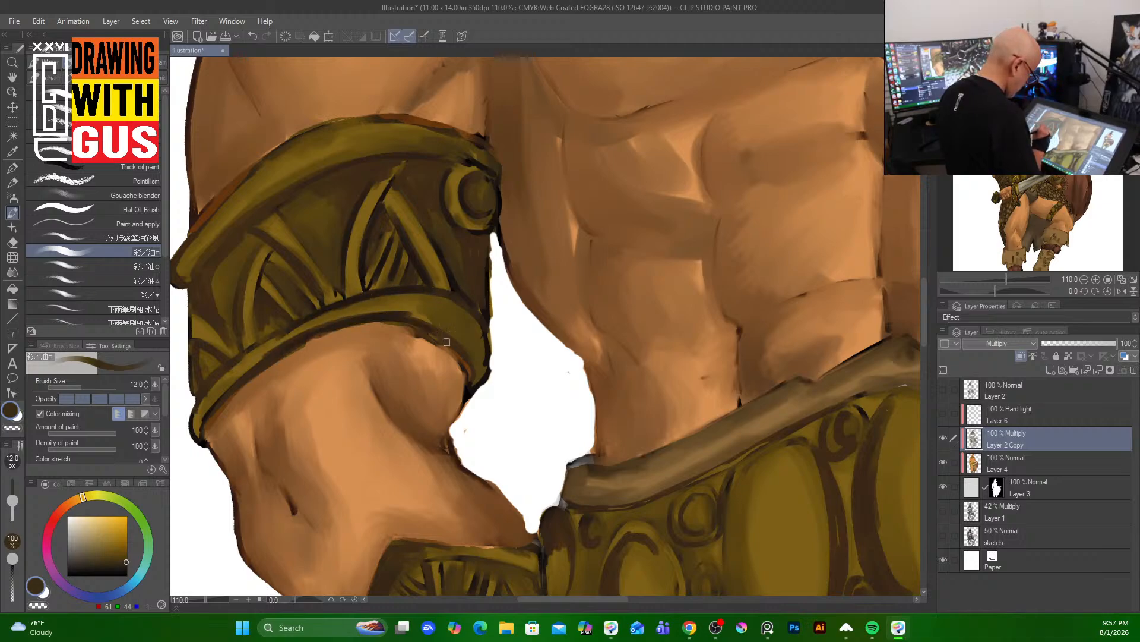
{"action": "mouse_move", "coordinate": [261, 290]}
{"action": "left_mouse_down"}
{"action": "mouse_move", "coordinate": [290, 269]}
{"action": "mouse_move", "coordinate": [276, 270]}
{"action": "mouse_move", "coordinate": [309, 303]}
{"action": "left_mouse_up"}
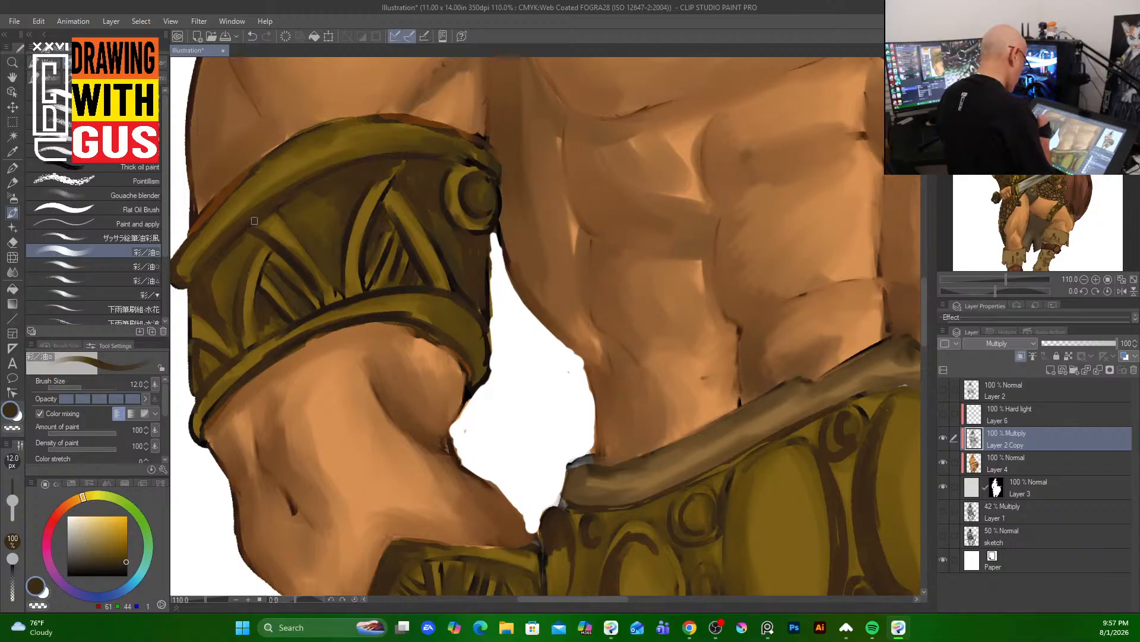
- Define the upper-arm band's thick upper rim with dark strokes along both edges and at its outer end
{"action": "left_click_drag", "start_coordinate": [273, 201], "coordinate": [372, 164]}
{"action": "left_click_drag", "start_coordinate": [205, 220], "coordinate": [333, 119]}
{"action": "mouse_move", "coordinate": [255, 175]}
{"action": "left_mouse_down"}
{"action": "mouse_move", "coordinate": [374, 112]}
{"action": "mouse_move", "coordinate": [297, 142]}
{"action": "mouse_move", "coordinate": [417, 122]}
{"action": "mouse_move", "coordinate": [366, 120]}
{"action": "mouse_move", "coordinate": [457, 132]}
{"action": "left_mouse_up"}
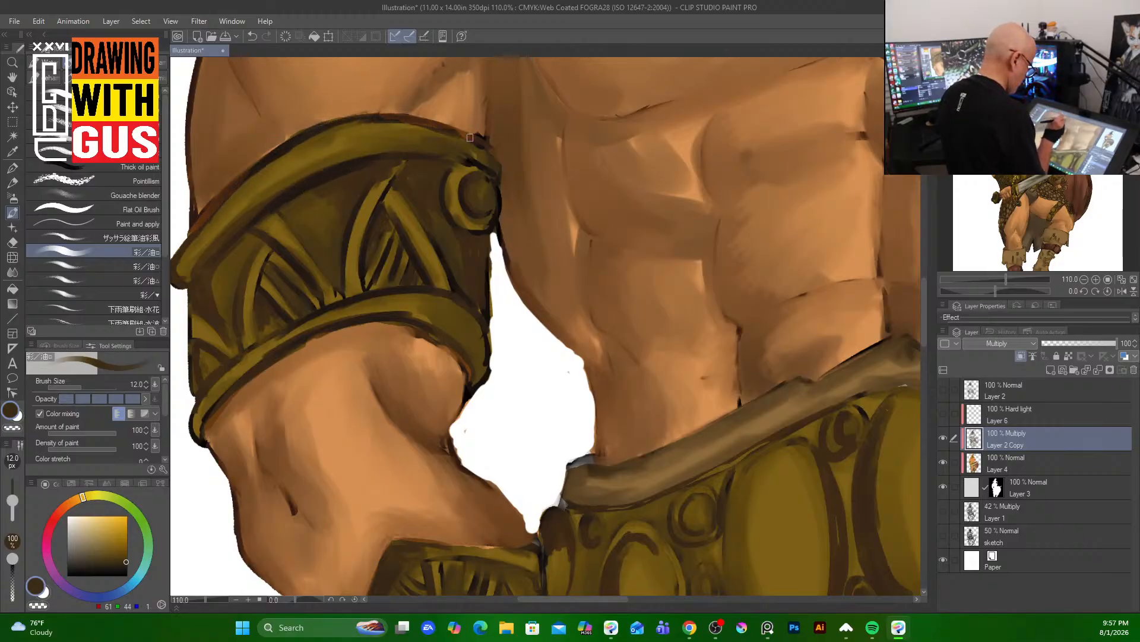
{"action": "mouse_move", "coordinate": [216, 207]}
{"action": "left_mouse_down"}
{"action": "mouse_move", "coordinate": [183, 247]}
{"action": "mouse_move", "coordinate": [186, 272]}
{"action": "mouse_move", "coordinate": [249, 206]}
{"action": "mouse_move", "coordinate": [351, 152]}
{"action": "left_mouse_up"}
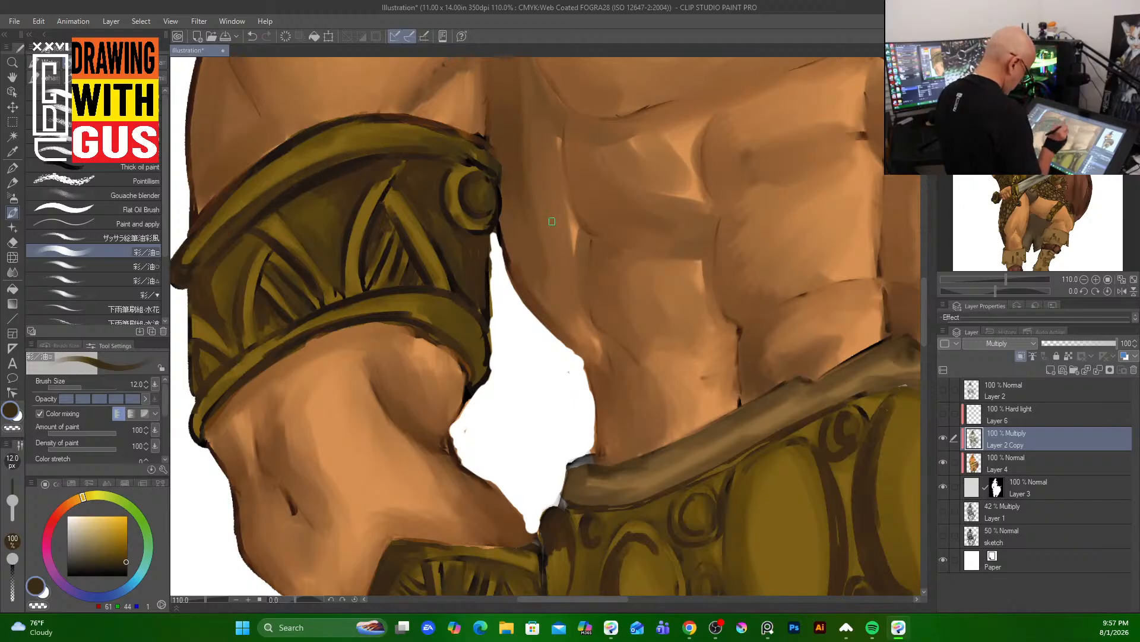
{"action": "mouse_move", "coordinate": [232, 243]}
{"action": "left_mouse_down"}
{"action": "mouse_move", "coordinate": [190, 286]}
{"action": "mouse_move", "coordinate": [216, 261]}
{"action": "mouse_move", "coordinate": [195, 300]}
{"action": "left_mouse_up"}
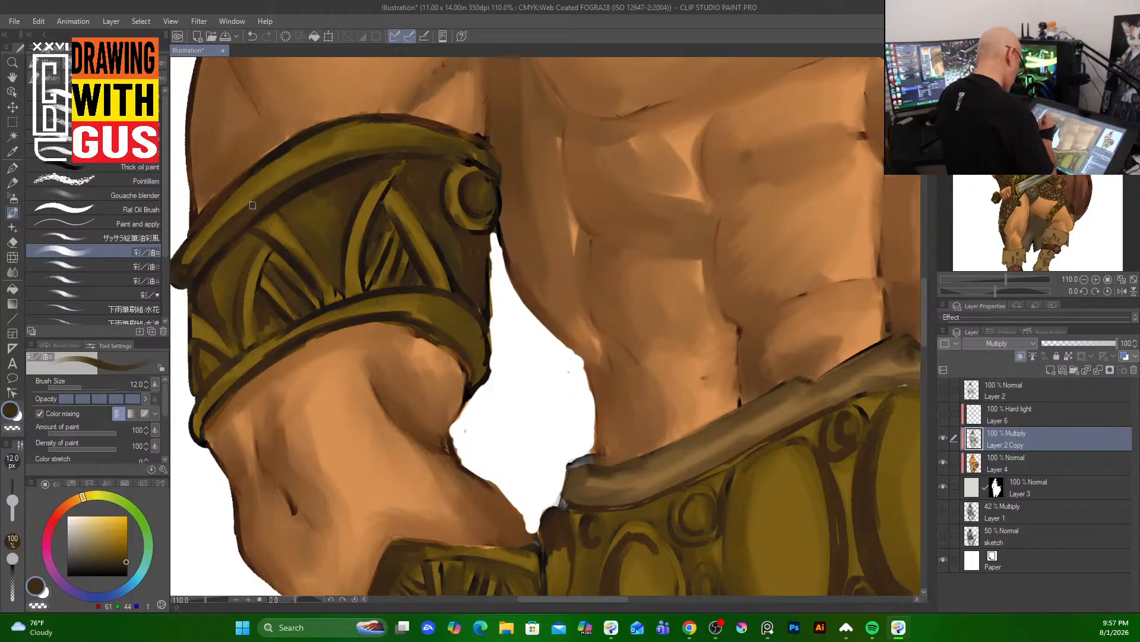
- Darken the upper-arm band's outer grooves and lower rim, and shade its inner side next to the torso
{"action": "mouse_move", "coordinate": [246, 269]}
{"action": "left_mouse_down"}
{"action": "mouse_move", "coordinate": [243, 347]}
{"action": "mouse_move", "coordinate": [221, 360]}
{"action": "left_mouse_up"}
{"action": "left_click_drag", "start_coordinate": [210, 422], "coordinate": [347, 327]}
{"action": "left_click_drag", "start_coordinate": [290, 350], "coordinate": [378, 322]}
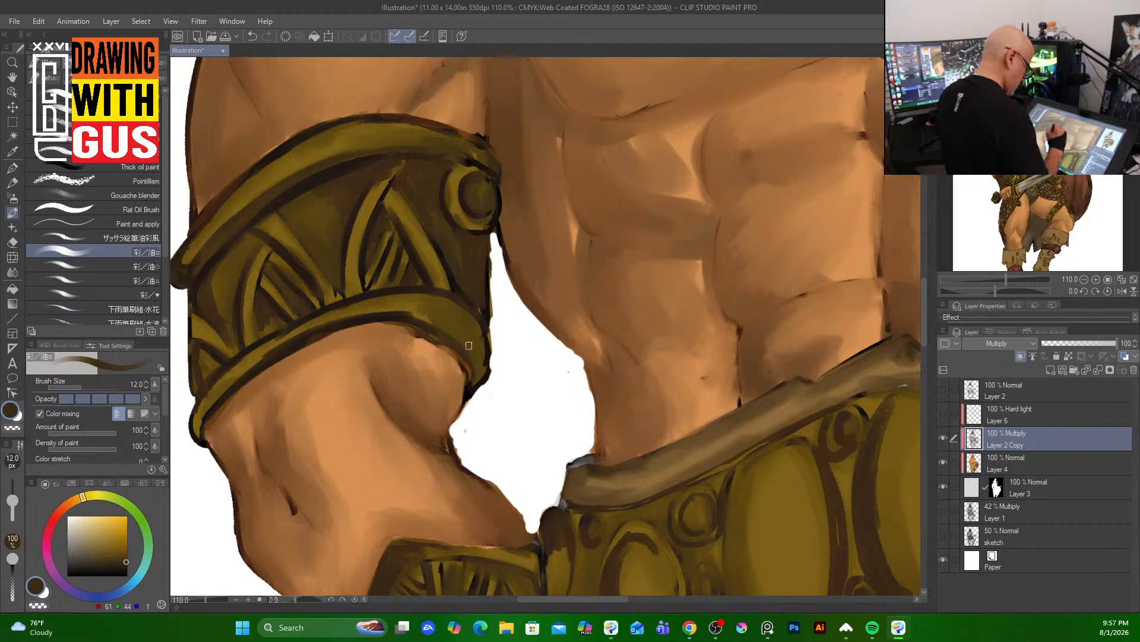
{"action": "mouse_move", "coordinate": [468, 345]}
{"action": "left_mouse_down"}
{"action": "mouse_move", "coordinate": [479, 381]}
{"action": "mouse_move", "coordinate": [480, 344]}
{"action": "mouse_move", "coordinate": [488, 372]}
{"action": "left_mouse_up"}
{"action": "left_click_drag", "start_coordinate": [480, 321], "coordinate": [474, 362]}
{"action": "mouse_move", "coordinate": [456, 337]}
{"action": "left_mouse_down"}
{"action": "mouse_move", "coordinate": [477, 381]}
{"action": "mouse_move", "coordinate": [466, 331]}
{"action": "mouse_move", "coordinate": [481, 344]}
{"action": "left_mouse_up"}
{"action": "left_click_drag", "start_coordinate": [489, 232], "coordinate": [477, 310]}
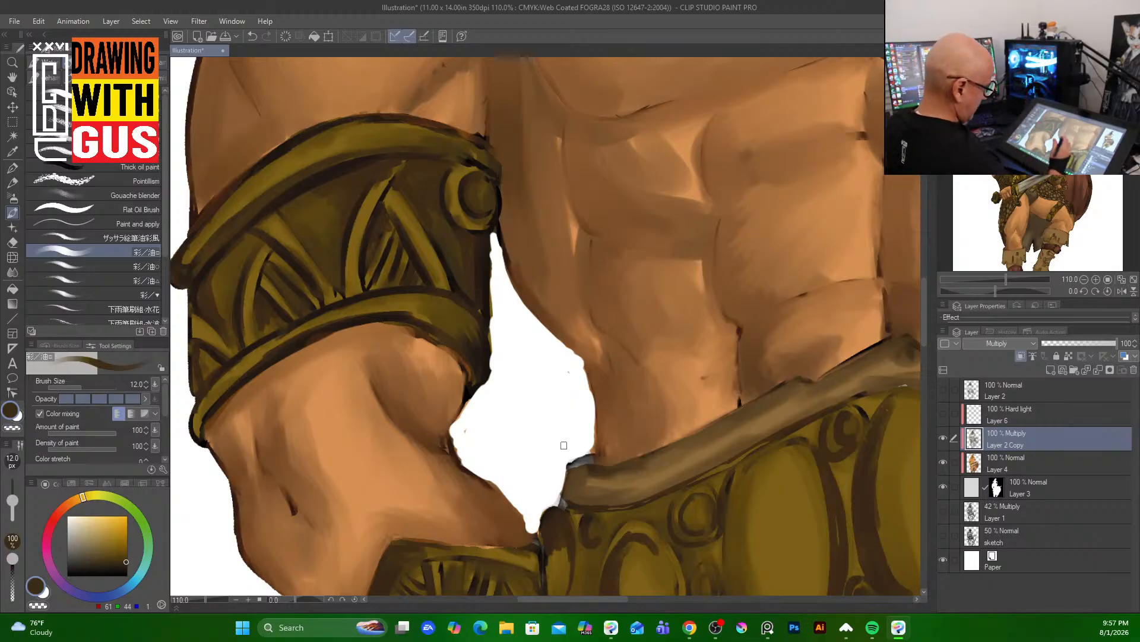
- With the brush size at 8, darken the bracer's carved hatching, diagonal bands and small circular ornament below its upper rim
{"action": "left_click_drag", "start_coordinate": [547, 473], "coordinate": [628, 128]}
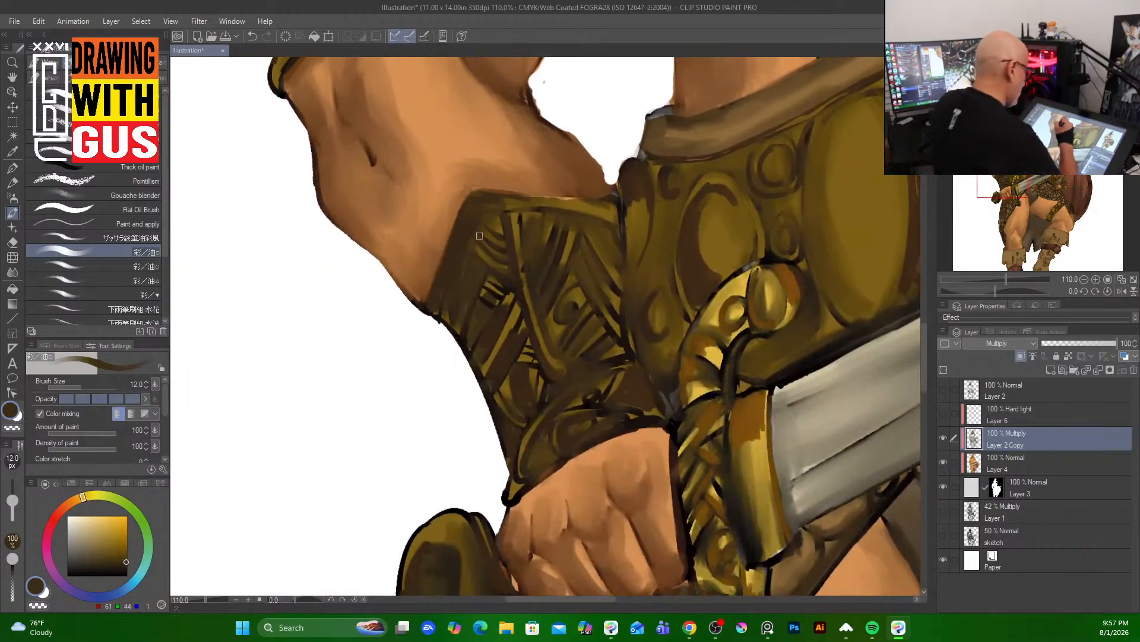
{"action": "key", "text": "bracketleft"}
{"action": "key", "text": "bracketleft"}
{"action": "key", "text": "bracketleft"}
{"action": "key", "text": "bracketright"}
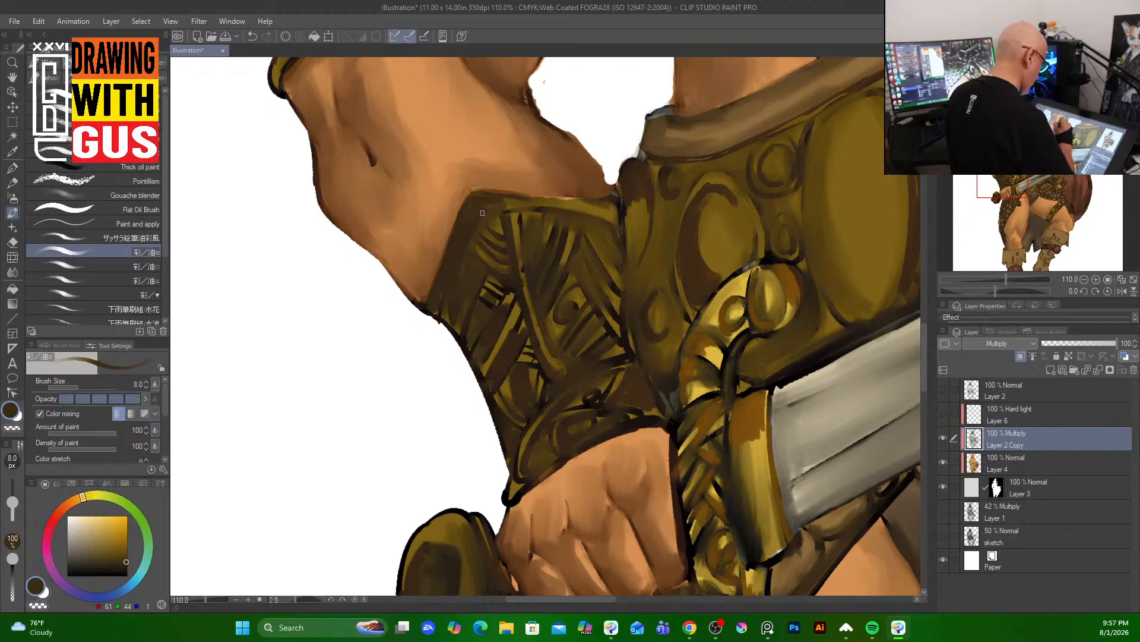
{"action": "mouse_move", "coordinate": [485, 256]}
{"action": "left_mouse_down"}
{"action": "mouse_move", "coordinate": [507, 235]}
{"action": "mouse_move", "coordinate": [531, 309]}
{"action": "mouse_move", "coordinate": [523, 234]}
{"action": "mouse_move", "coordinate": [555, 363]}
{"action": "mouse_move", "coordinate": [566, 343]}
{"action": "mouse_move", "coordinate": [565, 375]}
{"action": "left_mouse_up"}
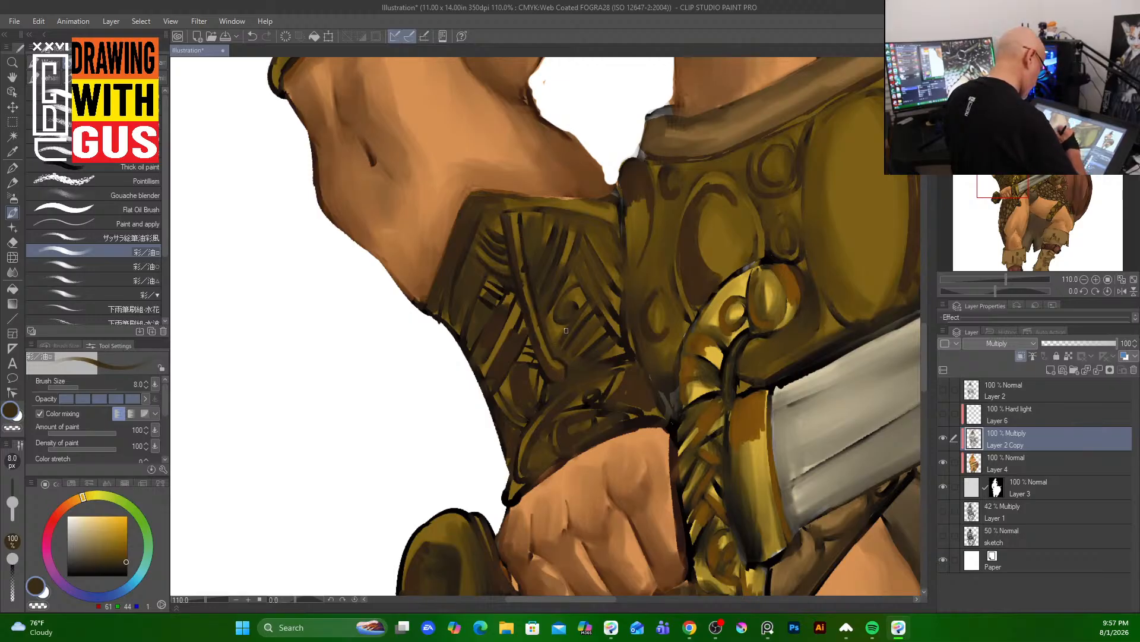
{"action": "mouse_move", "coordinate": [546, 315]}
{"action": "left_mouse_down"}
{"action": "mouse_move", "coordinate": [565, 283]}
{"action": "mouse_move", "coordinate": [571, 312]}
{"action": "mouse_move", "coordinate": [574, 294]}
{"action": "mouse_move", "coordinate": [561, 298]}
{"action": "mouse_move", "coordinate": [580, 289]}
{"action": "mouse_move", "coordinate": [594, 236]}
{"action": "mouse_move", "coordinate": [578, 284]}
{"action": "mouse_move", "coordinate": [596, 304]}
{"action": "left_mouse_up"}
{"action": "mouse_move", "coordinate": [587, 263]}
{"action": "left_mouse_down"}
{"action": "mouse_move", "coordinate": [611, 307]}
{"action": "mouse_move", "coordinate": [574, 338]}
{"action": "mouse_move", "coordinate": [595, 356]}
{"action": "mouse_move", "coordinate": [538, 421]}
{"action": "left_mouse_up"}
- Deepen the dark recesses in the bracer's lower scrollwork, just above the wrist rim
{"action": "mouse_move", "coordinate": [616, 371]}
{"action": "left_mouse_down"}
{"action": "mouse_move", "coordinate": [571, 396]}
{"action": "mouse_move", "coordinate": [586, 402]}
{"action": "left_mouse_up"}
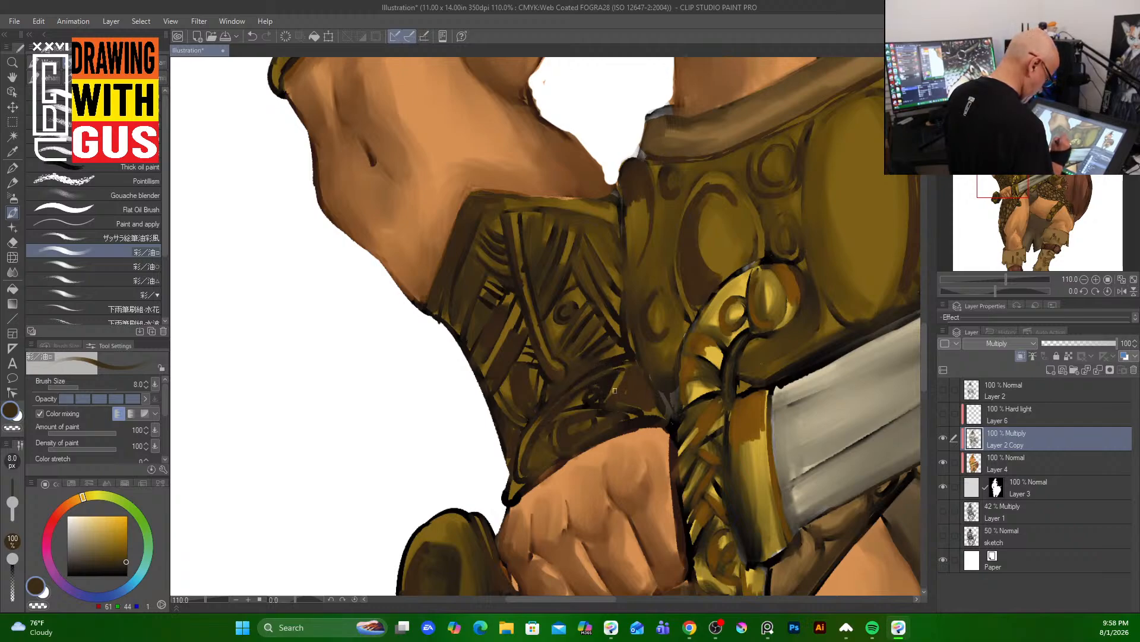
{"action": "left_click_drag", "start_coordinate": [628, 370], "coordinate": [610, 397]}
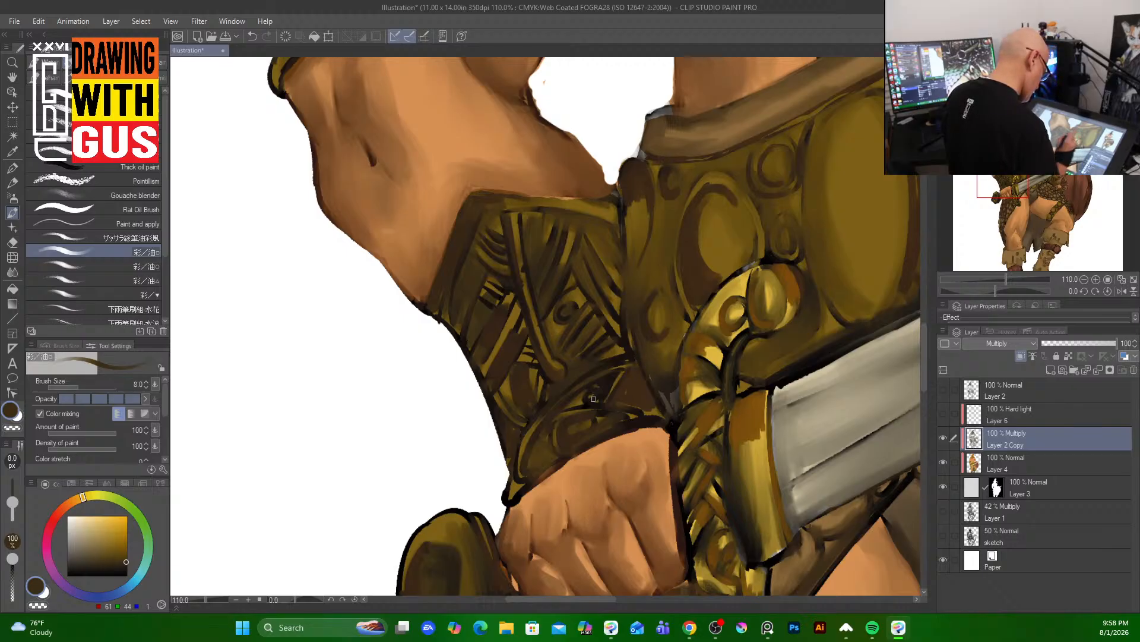
{"action": "left_click_drag", "start_coordinate": [564, 422], "coordinate": [563, 439]}
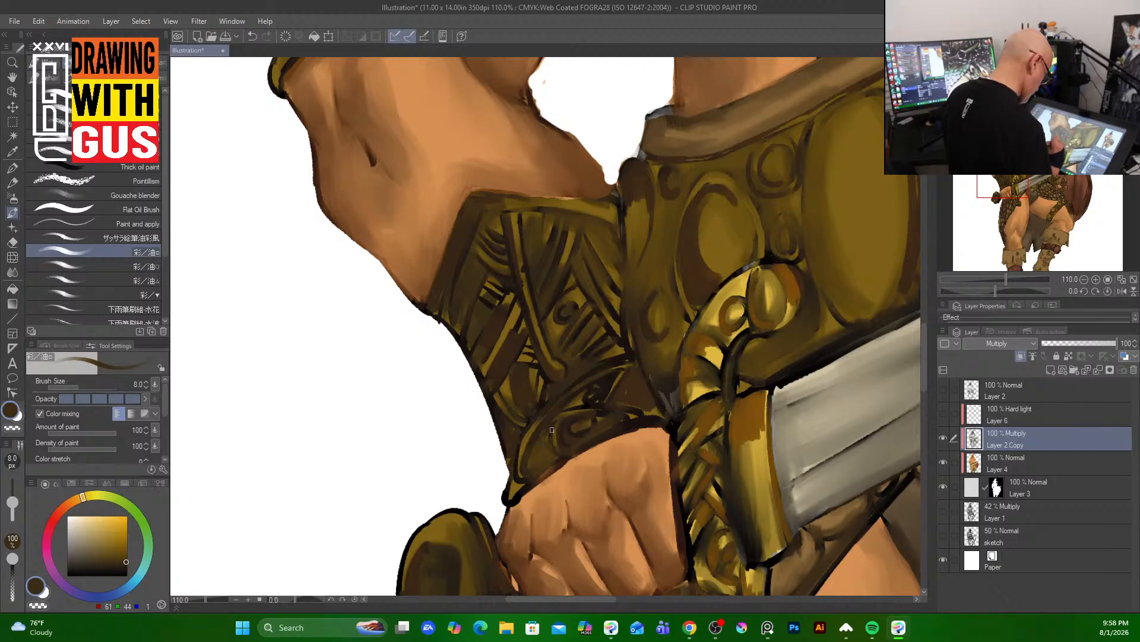
- Shade around the small oval stud on the wide belt's edge beside the bracer
{"action": "left_click_drag", "start_coordinate": [657, 296], "coordinate": [650, 338]}
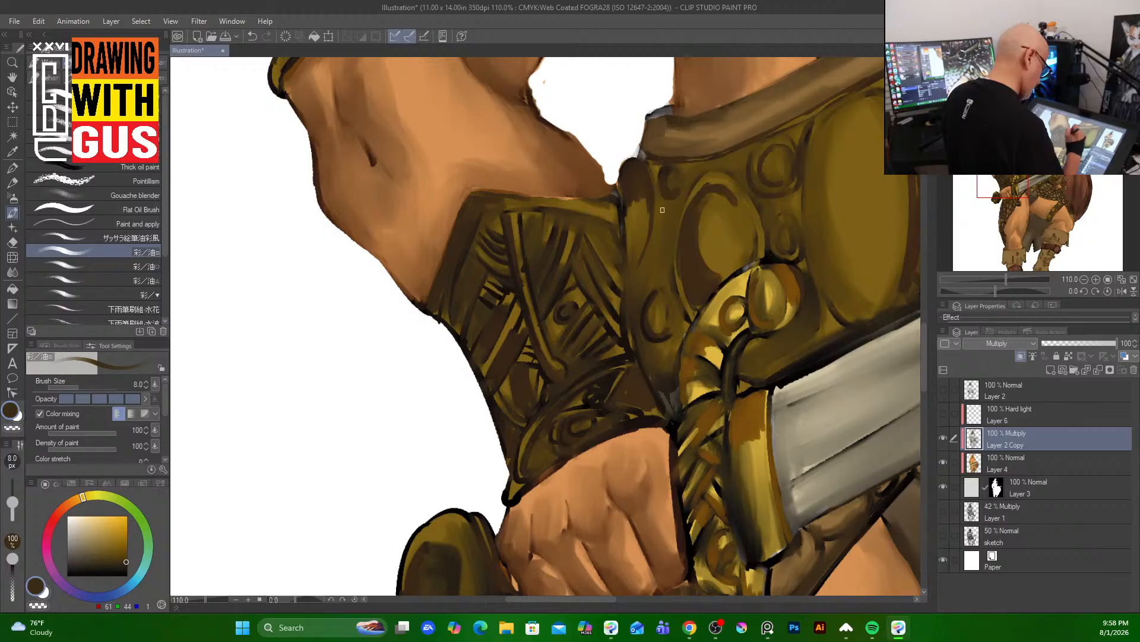
- Darken the outlines of the round studs and the large oval on the gold belt with a size 8 brush
{"action": "left_click_drag", "start_coordinate": [655, 192], "coordinate": [635, 270]}
{"action": "mouse_move", "coordinate": [699, 179]}
{"action": "left_mouse_down"}
{"action": "mouse_move", "coordinate": [684, 203]}
{"action": "mouse_move", "coordinate": [677, 278]}
{"action": "mouse_move", "coordinate": [688, 313]}
{"action": "left_mouse_up"}
{"action": "left_click_drag", "start_coordinate": [641, 150], "coordinate": [646, 116]}
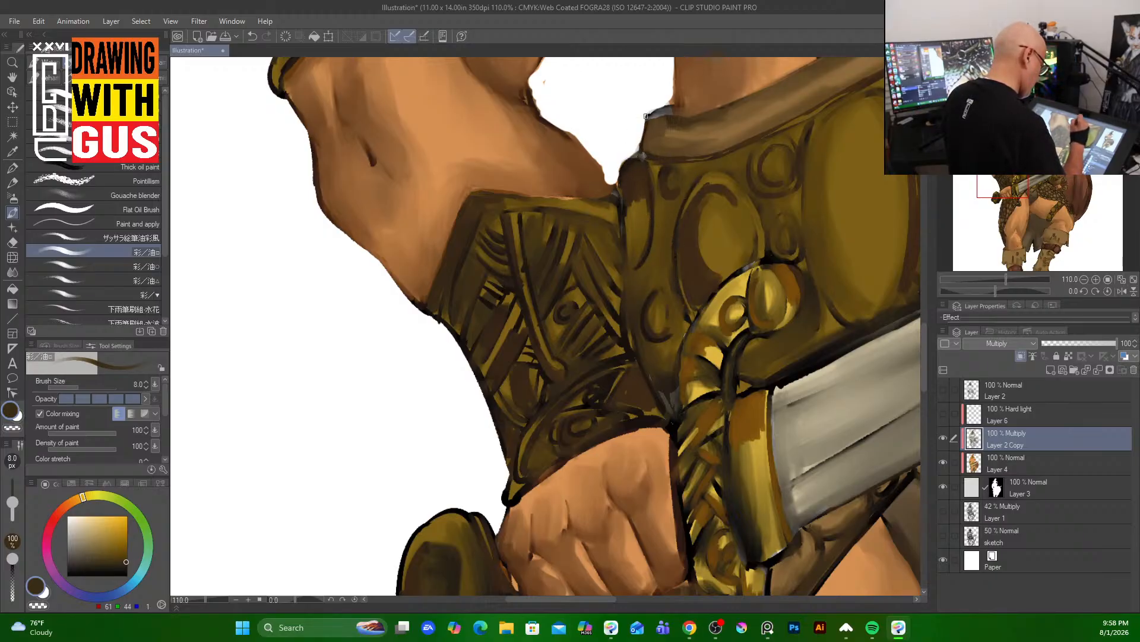
{"action": "mouse_move", "coordinate": [671, 171]}
{"action": "left_mouse_down"}
{"action": "mouse_move", "coordinate": [662, 196]}
{"action": "mouse_move", "coordinate": [674, 191]}
{"action": "left_mouse_up"}
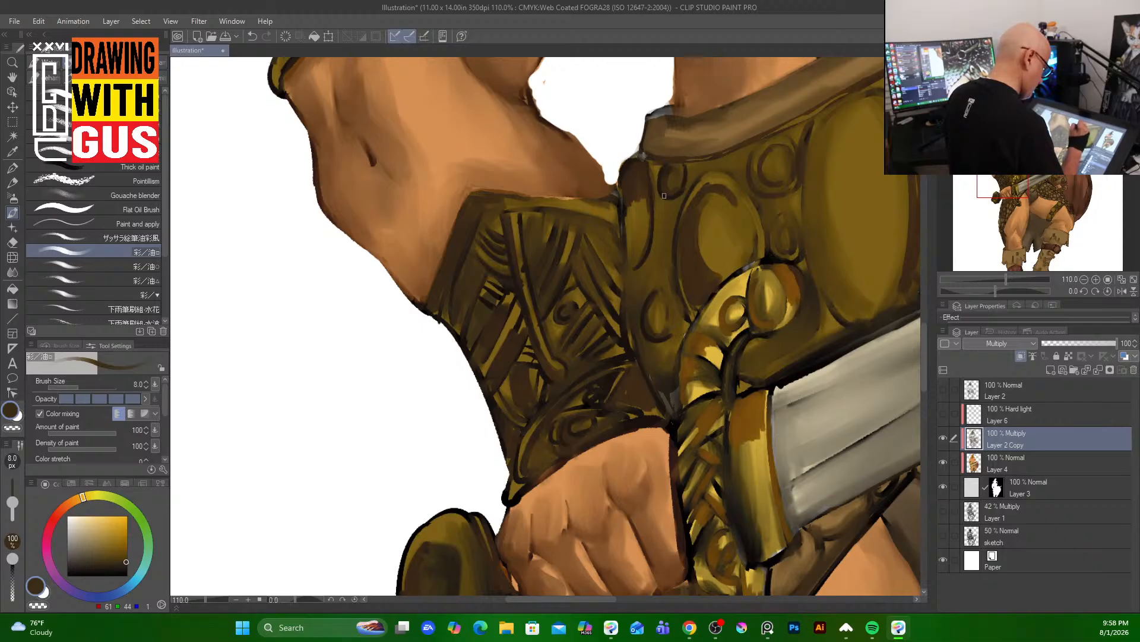
{"action": "left_click_drag", "start_coordinate": [748, 163], "coordinate": [771, 193]}
{"action": "left_click_drag", "start_coordinate": [766, 149], "coordinate": [780, 178]}
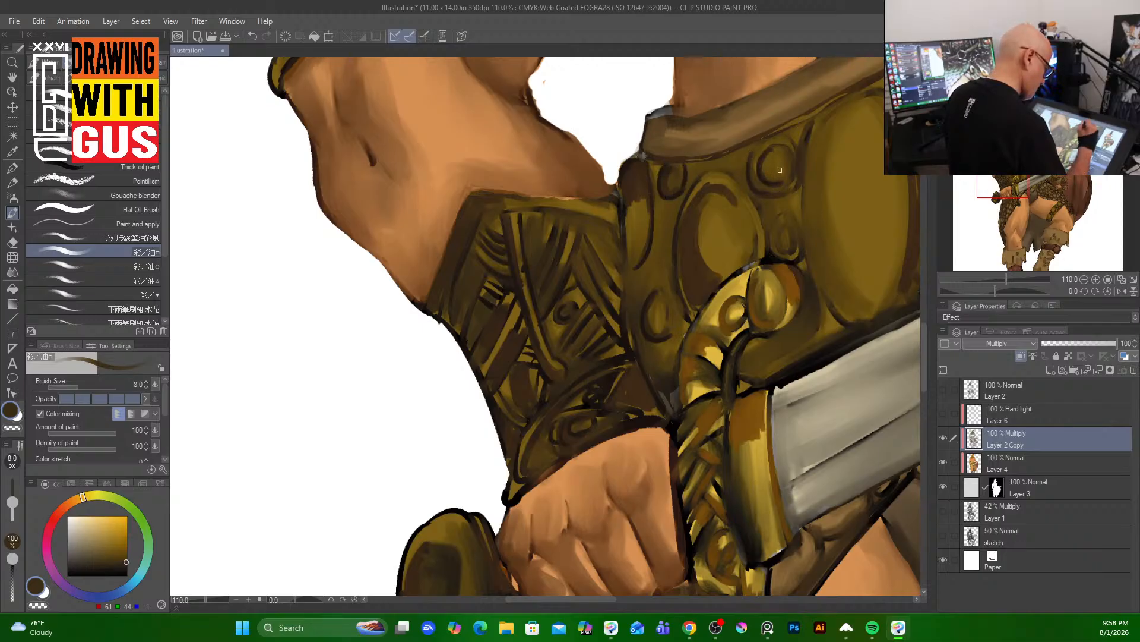
{"action": "mouse_move", "coordinate": [805, 135]}
{"action": "left_mouse_down"}
{"action": "mouse_move", "coordinate": [790, 191]}
{"action": "mouse_move", "coordinate": [807, 146]}
{"action": "mouse_move", "coordinate": [805, 242]}
{"action": "mouse_move", "coordinate": [806, 162]}
{"action": "mouse_move", "coordinate": [849, 326]}
{"action": "left_mouse_up"}
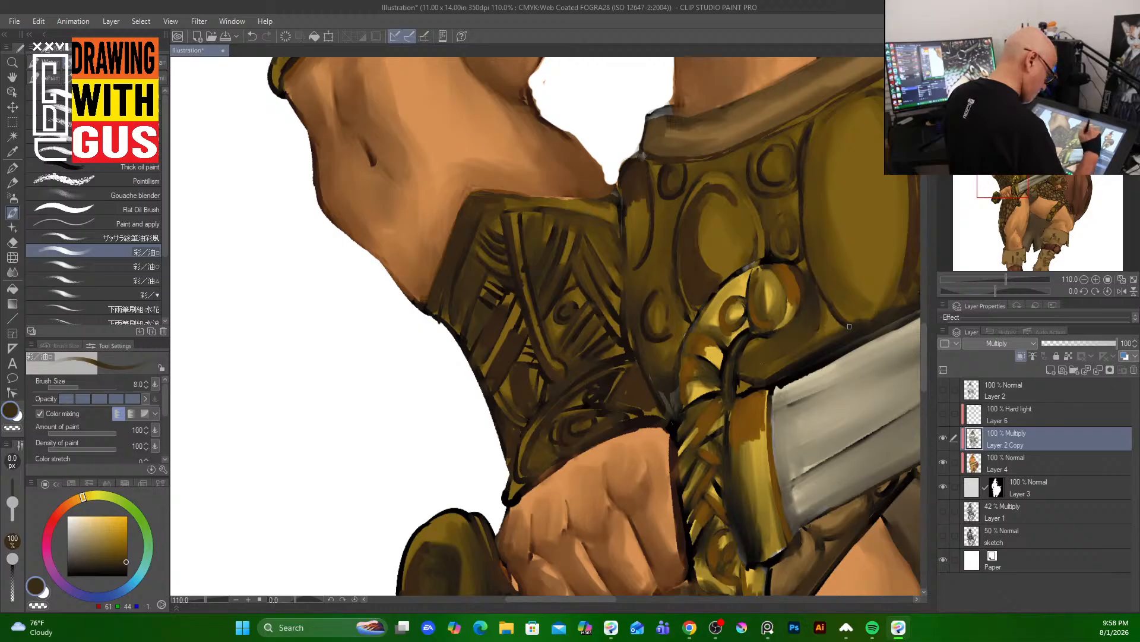
{"action": "mouse_move", "coordinate": [779, 226]}
{"action": "left_mouse_down"}
{"action": "mouse_move", "coordinate": [790, 251]}
{"action": "mouse_move", "coordinate": [752, 321]}
{"action": "left_mouse_up"}
{"action": "left_click_drag", "start_coordinate": [772, 272], "coordinate": [785, 313]}
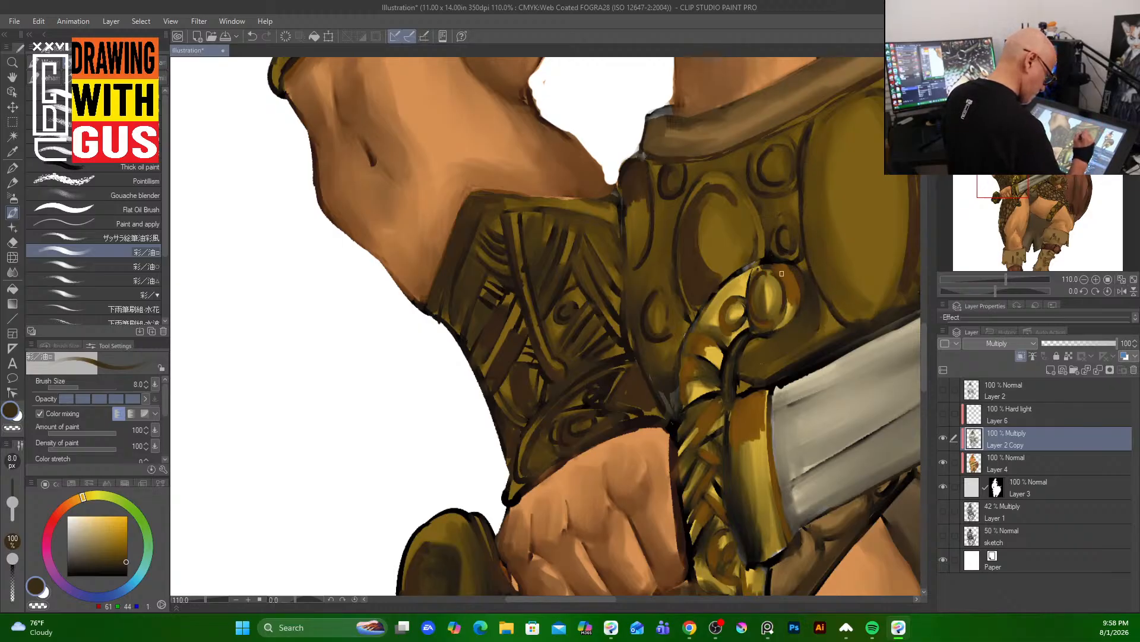
- Line the guard's coiled gold ornament and braided detail, plus the blade-side edge of the gold collar, in dark brown
{"action": "left_click_drag", "start_coordinate": [782, 273], "coordinate": [780, 322]}
{"action": "mouse_move", "coordinate": [794, 265]}
{"action": "left_mouse_down"}
{"action": "mouse_move", "coordinate": [798, 318]}
{"action": "mouse_move", "coordinate": [724, 327]}
{"action": "mouse_move", "coordinate": [723, 354]}
{"action": "left_mouse_up"}
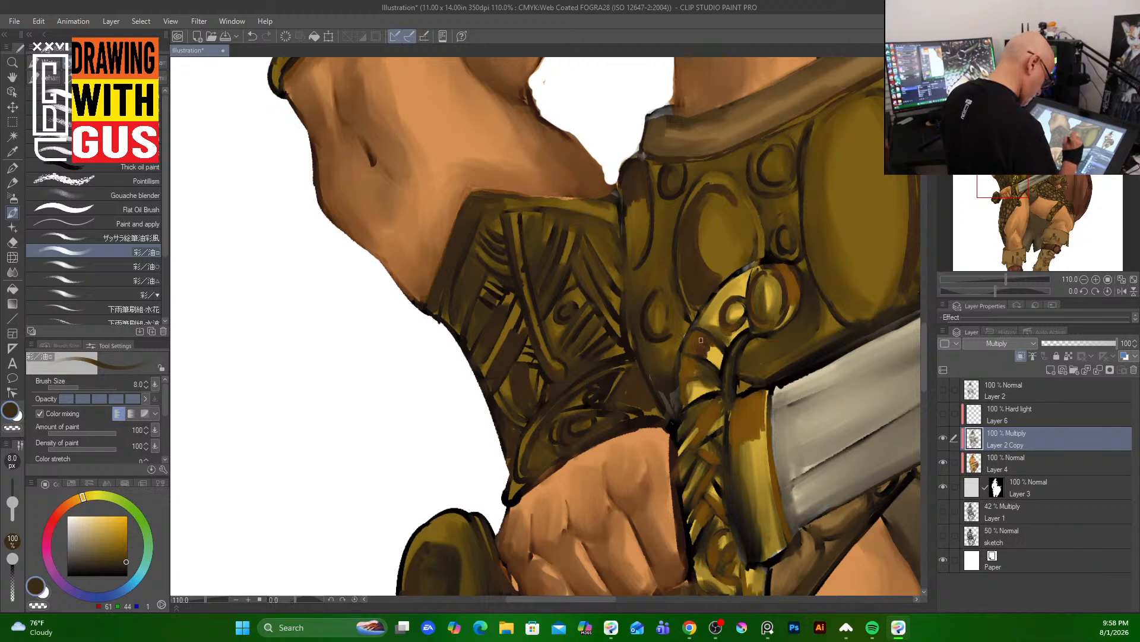
{"action": "mouse_move", "coordinate": [712, 342]}
{"action": "left_mouse_down"}
{"action": "mouse_move", "coordinate": [693, 370]}
{"action": "mouse_move", "coordinate": [703, 365]}
{"action": "mouse_move", "coordinate": [703, 394]}
{"action": "mouse_move", "coordinate": [698, 380]}
{"action": "mouse_move", "coordinate": [742, 384]}
{"action": "mouse_move", "coordinate": [682, 412]}
{"action": "mouse_move", "coordinate": [716, 402]}
{"action": "mouse_move", "coordinate": [700, 418]}
{"action": "mouse_move", "coordinate": [723, 417]}
{"action": "mouse_move", "coordinate": [667, 470]}
{"action": "mouse_move", "coordinate": [782, 343]}
{"action": "mouse_move", "coordinate": [724, 419]}
{"action": "mouse_move", "coordinate": [725, 408]}
{"action": "mouse_move", "coordinate": [737, 404]}
{"action": "mouse_move", "coordinate": [689, 483]}
{"action": "mouse_move", "coordinate": [711, 468]}
{"action": "mouse_move", "coordinate": [697, 488]}
{"action": "left_mouse_up"}
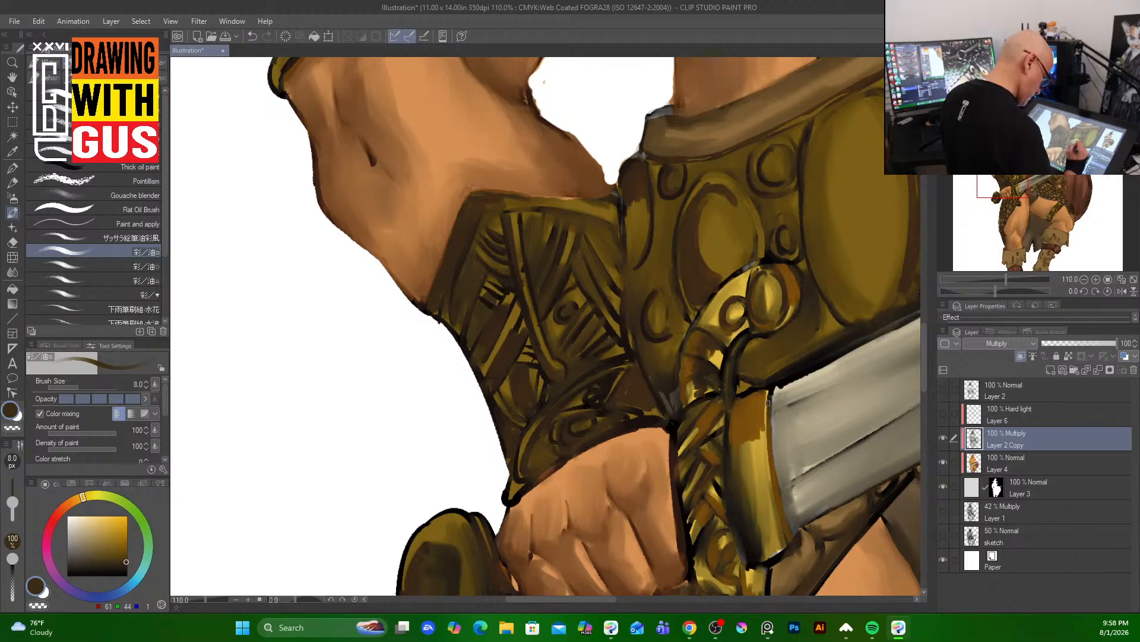
{"action": "left_click_drag", "start_coordinate": [766, 390], "coordinate": [772, 482]}
{"action": "left_click_drag", "start_coordinate": [765, 418], "coordinate": [774, 499]}
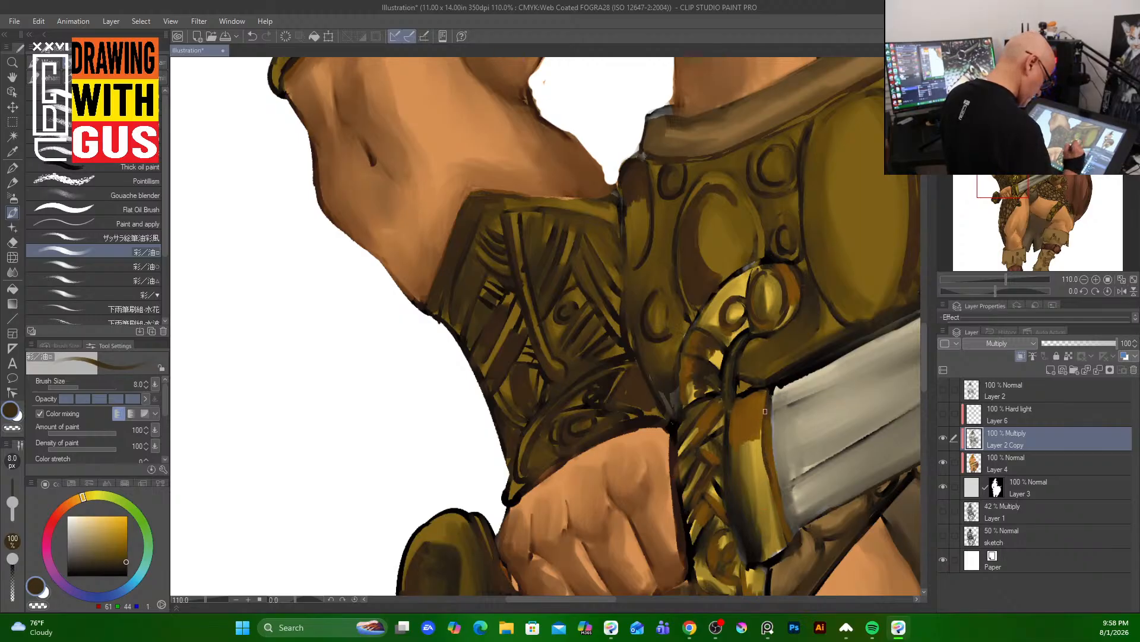
- Set the brush size to 30 and shade the sword's gold collar beside the blade with dark brown strokes
{"action": "key", "text": "bracketright"}
{"action": "key", "text": "bracketright"}
{"action": "key", "text": "bracketright"}
{"action": "key", "text": "bracketright"}
{"action": "key", "text": "bracketright"}
{"action": "key", "text": "bracketright"}
{"action": "key", "text": "bracketright"}
{"action": "key", "text": "bracketright"}
{"action": "key", "text": "bracketright"}
{"action": "key", "text": "bracketright"}
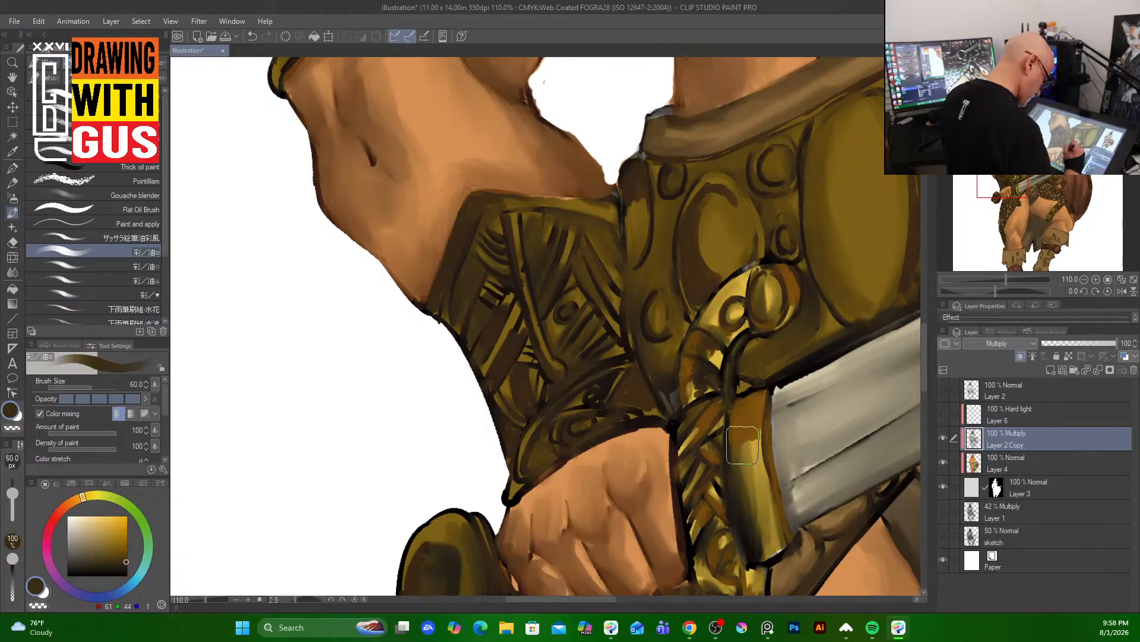
{"action": "key", "text": "bracketleft"}
{"action": "key", "text": "bracketleft"}
{"action": "key", "text": "bracketleft"}
{"action": "mouse_move", "coordinate": [742, 443]}
{"action": "left_mouse_down"}
{"action": "mouse_move", "coordinate": [741, 490]}
{"action": "mouse_move", "coordinate": [753, 486]}
{"action": "left_mouse_up"}
{"action": "mouse_move", "coordinate": [754, 446]}
{"action": "left_mouse_down"}
{"action": "mouse_move", "coordinate": [759, 487]}
{"action": "mouse_move", "coordinate": [758, 442]}
{"action": "mouse_move", "coordinate": [764, 499]}
{"action": "mouse_move", "coordinate": [741, 472]}
{"action": "mouse_move", "coordinate": [749, 441]}
{"action": "mouse_move", "coordinate": [764, 491]}
{"action": "left_mouse_up"}
{"action": "mouse_move", "coordinate": [761, 424]}
{"action": "left_mouse_down"}
{"action": "mouse_move", "coordinate": [767, 463]}
{"action": "mouse_move", "coordinate": [765, 422]}
{"action": "mouse_move", "coordinate": [770, 496]}
{"action": "left_mouse_up"}
{"action": "left_click_drag", "start_coordinate": [765, 421], "coordinate": [780, 523]}
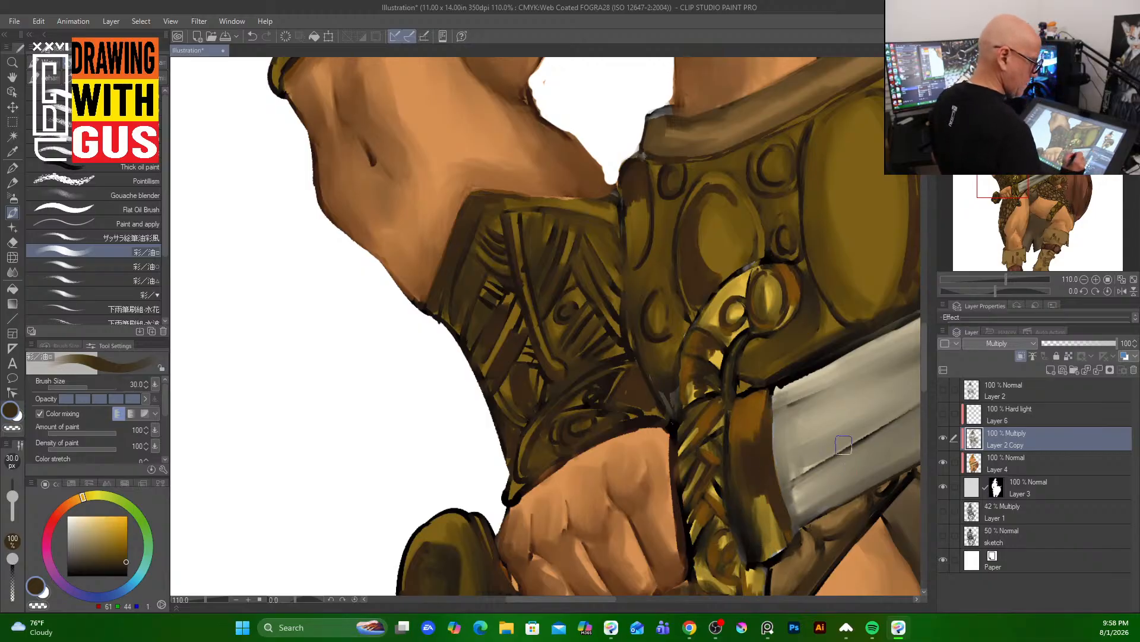
- Set the brush size to 17 and darken the narrow gold strip along the lower part of the sword guard
{"action": "left_click_drag", "start_coordinate": [834, 467], "coordinate": [732, 182]}
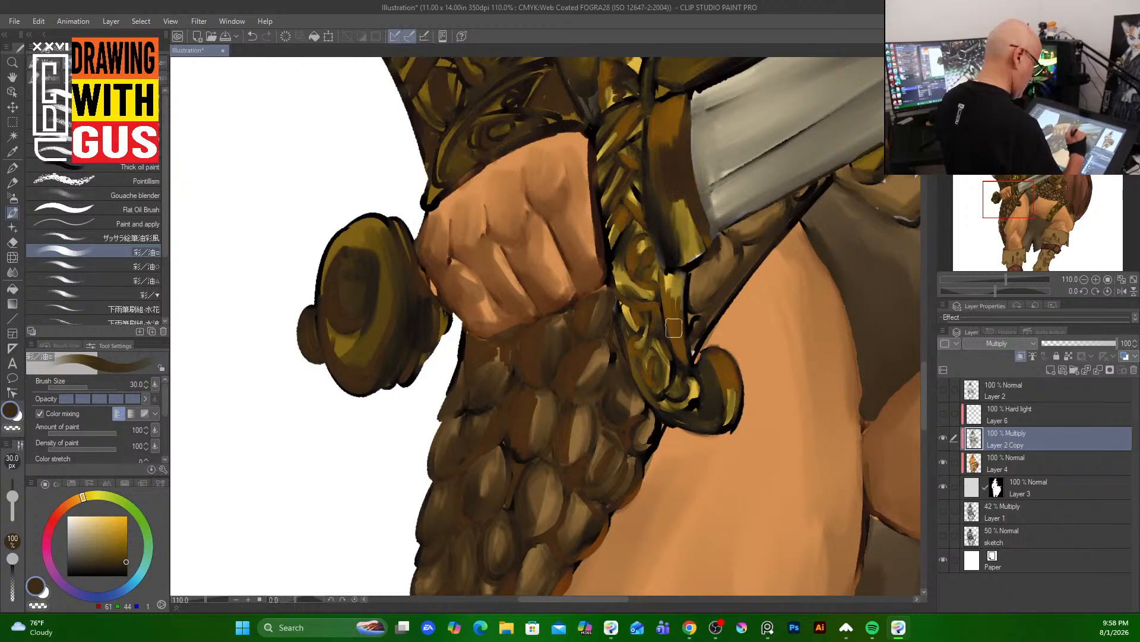
{"action": "key", "text": "bracketleft"}
{"action": "key", "text": "bracketleft"}
{"action": "key", "text": "bracketleft"}
{"action": "key", "text": "bracketleft"}
{"action": "key", "text": "bracketleft"}
{"action": "key", "text": "bracketright"}
{"action": "key", "text": "bracketright"}
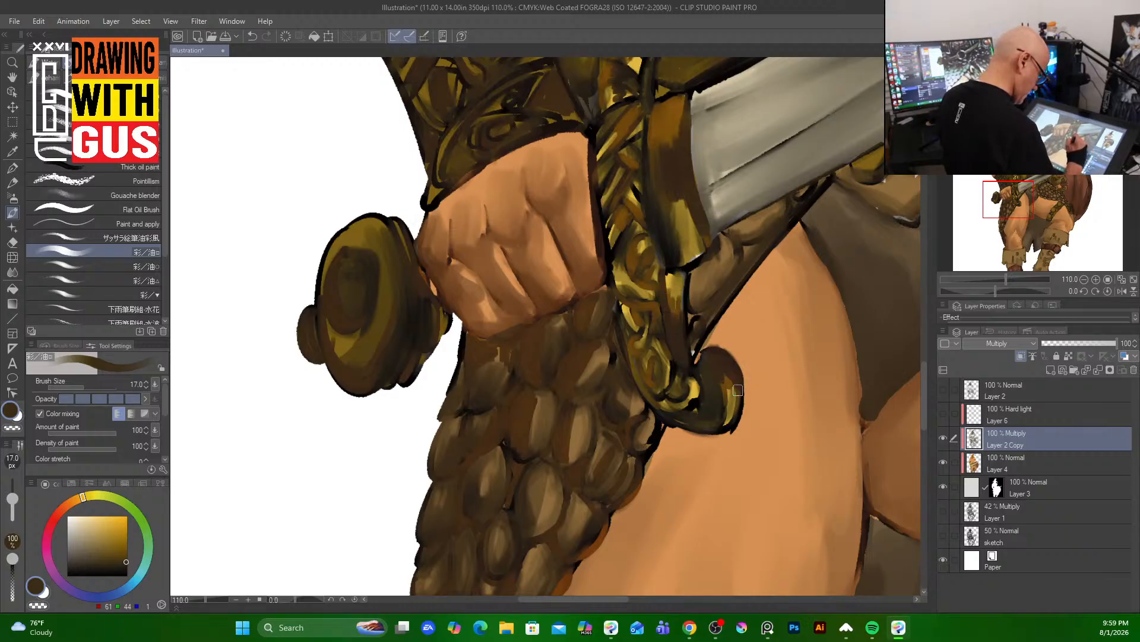
- Reduce the brush size to 6 and line the scrollwork and edges of the lower sword guard
{"action": "key", "text": "bracketleft"}
{"action": "key", "text": "bracketleft"}
{"action": "key", "text": "bracketleft"}
{"action": "key", "text": "bracketleft"}
{"action": "key", "text": "bracketleft"}
{"action": "key", "text": "bracketleft"}
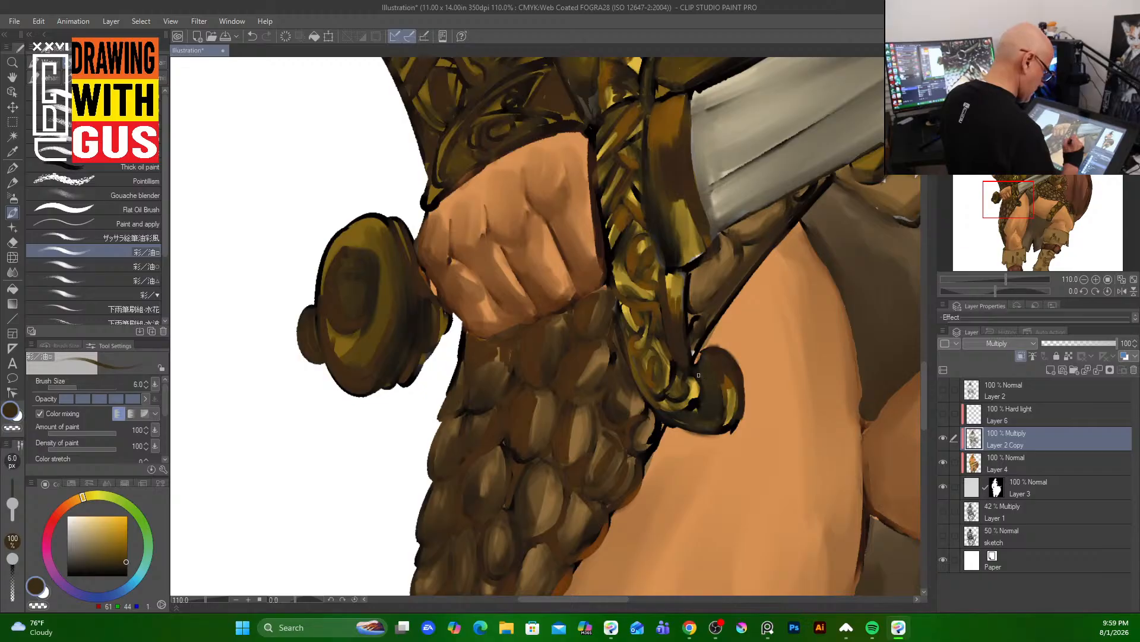
{"action": "left_click_drag", "start_coordinate": [696, 408], "coordinate": [674, 402]}
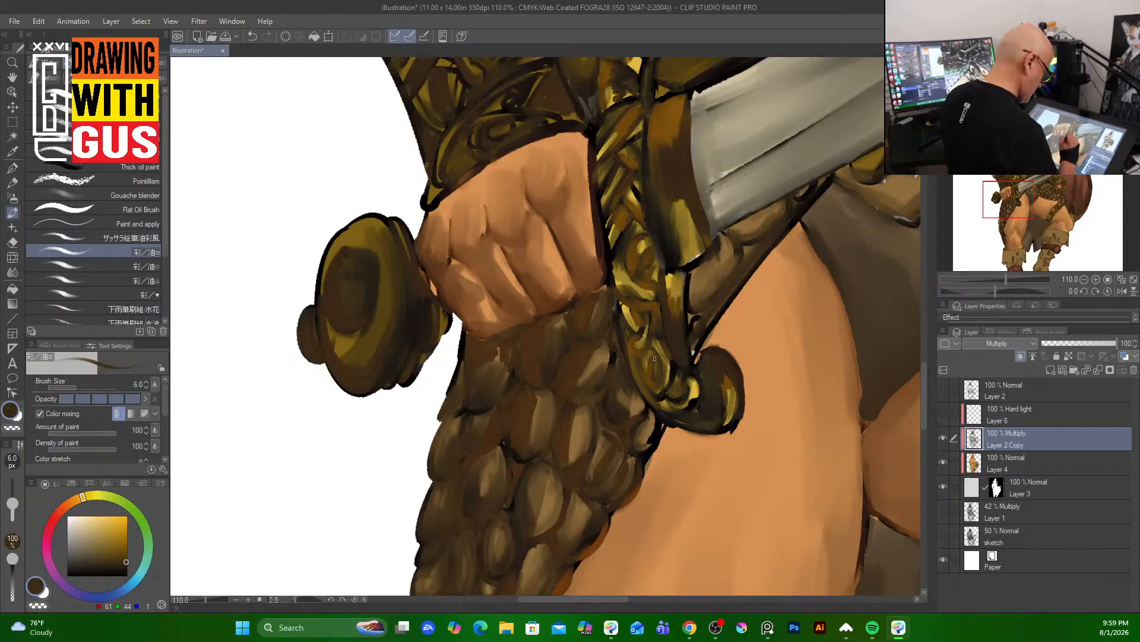
{"action": "left_click_drag", "start_coordinate": [655, 359], "coordinate": [658, 380]}
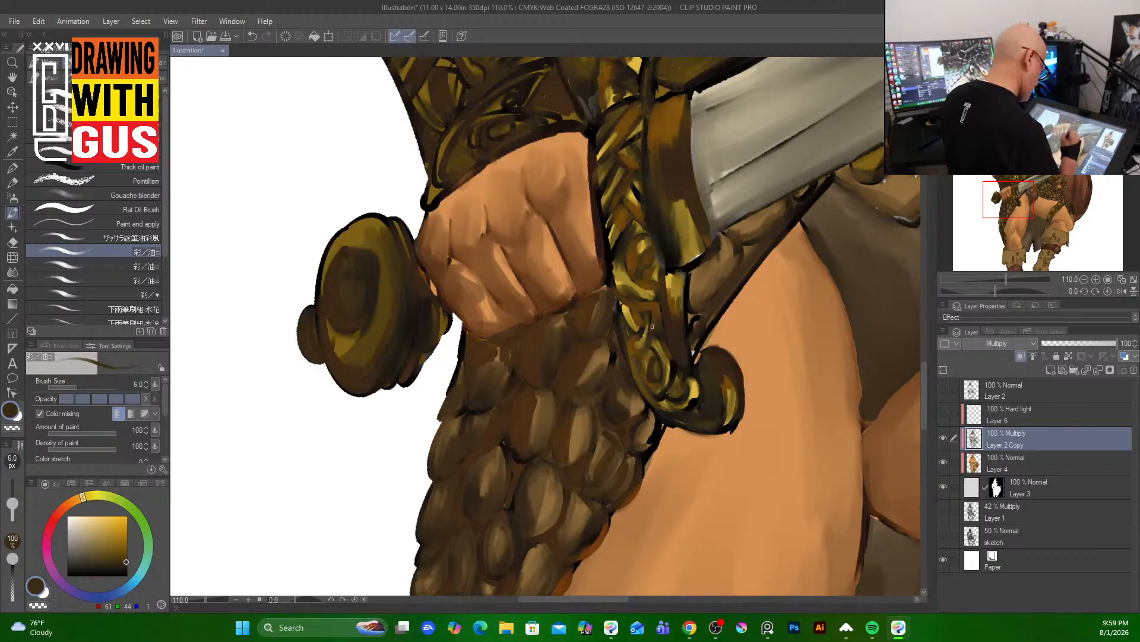
{"action": "left_click_drag", "start_coordinate": [652, 326], "coordinate": [627, 351]}
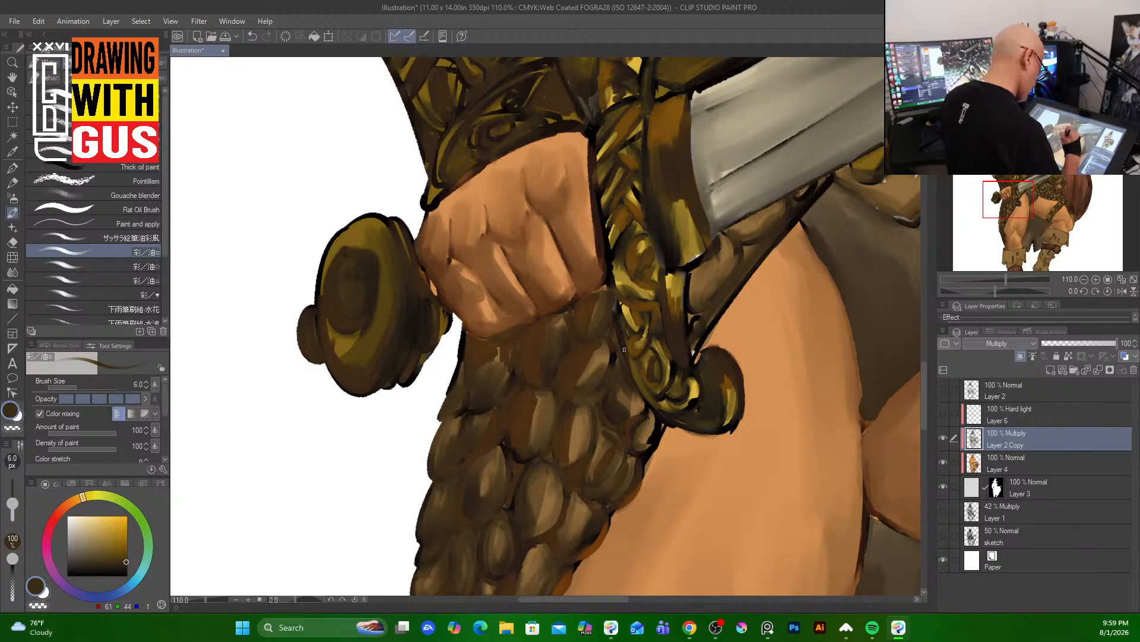
- Outline the scales beneath the fist, the lower edge of the fingers, and the scaled strap under the blade in dark brown
{"action": "left_click_drag", "start_coordinate": [576, 313], "coordinate": [599, 325]}
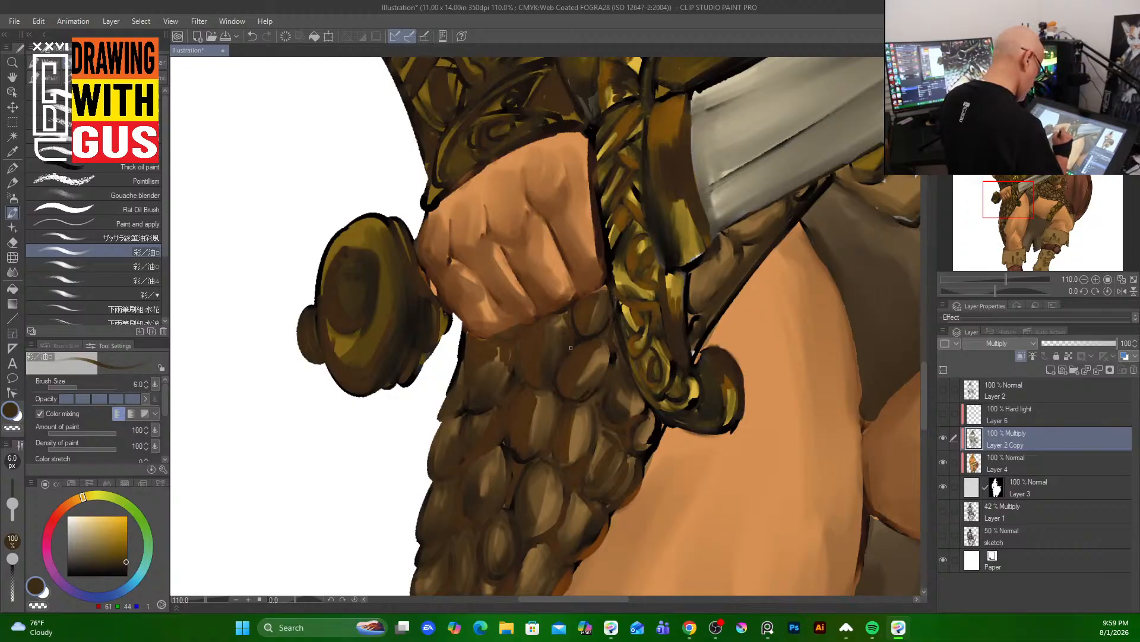
{"action": "left_click_drag", "start_coordinate": [528, 356], "coordinate": [526, 386]}
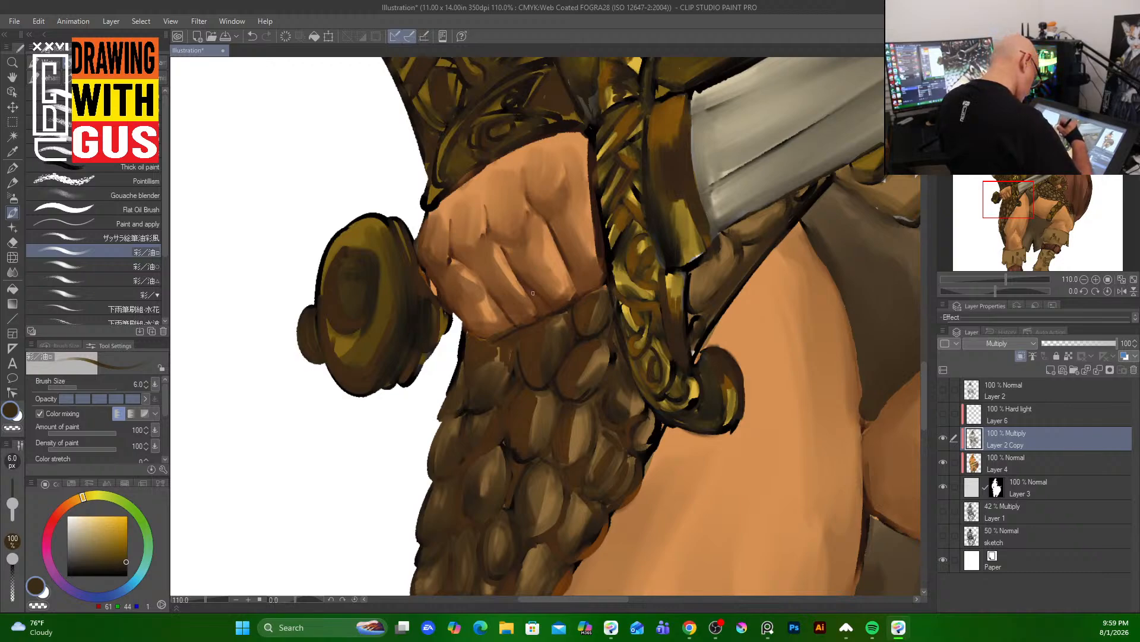
{"action": "left_click_drag", "start_coordinate": [454, 311], "coordinate": [464, 321]}
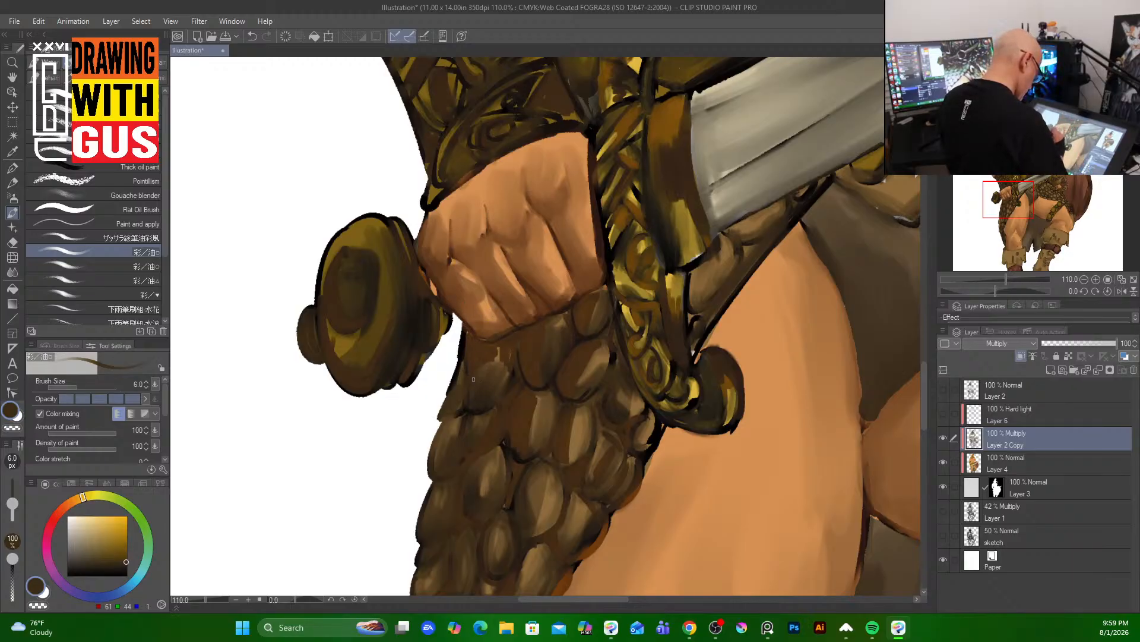
{"action": "left_click_drag", "start_coordinate": [473, 382], "coordinate": [514, 352]}
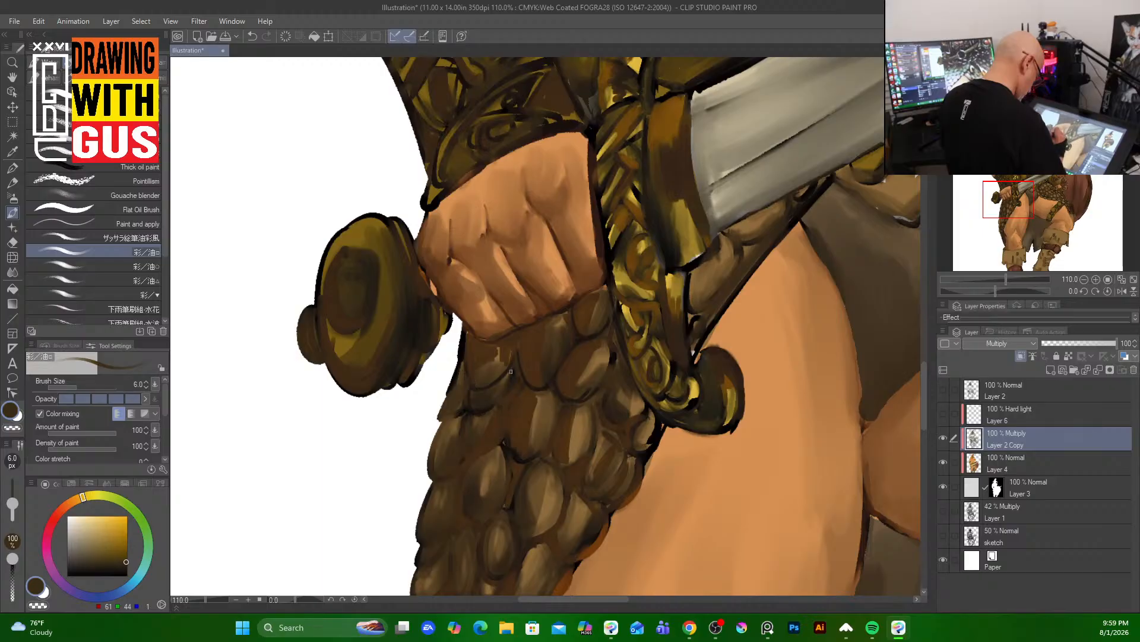
{"action": "left_click_drag", "start_coordinate": [451, 392], "coordinate": [469, 392]}
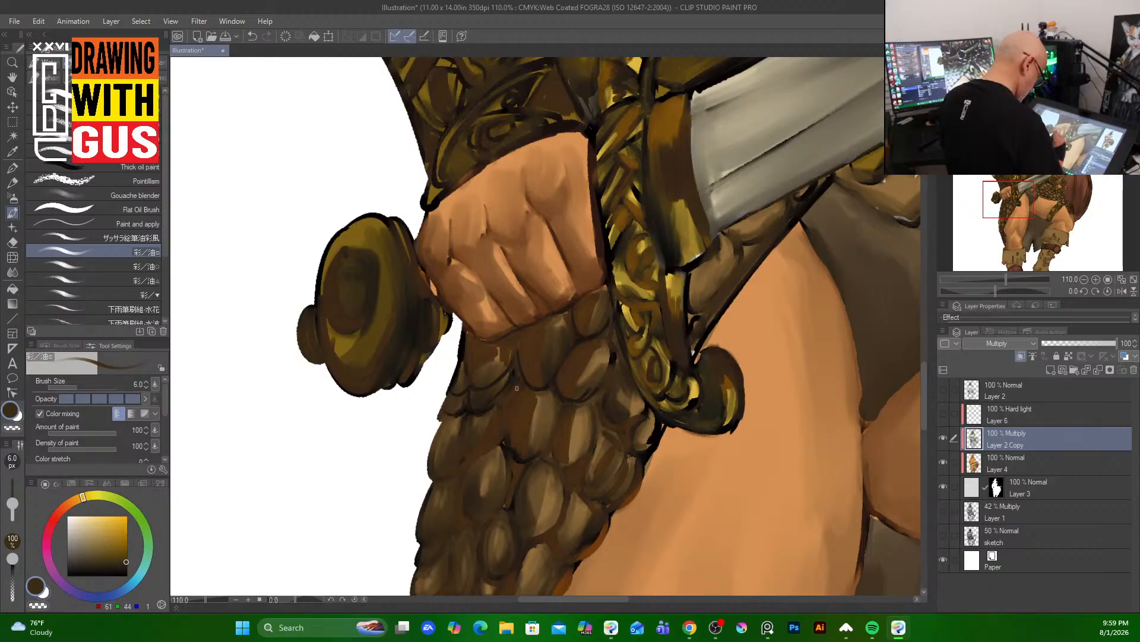
{"action": "mouse_move", "coordinate": [560, 411]}
{"action": "left_mouse_down"}
{"action": "mouse_move", "coordinate": [557, 461]}
{"action": "mouse_move", "coordinate": [602, 486]}
{"action": "left_mouse_up"}
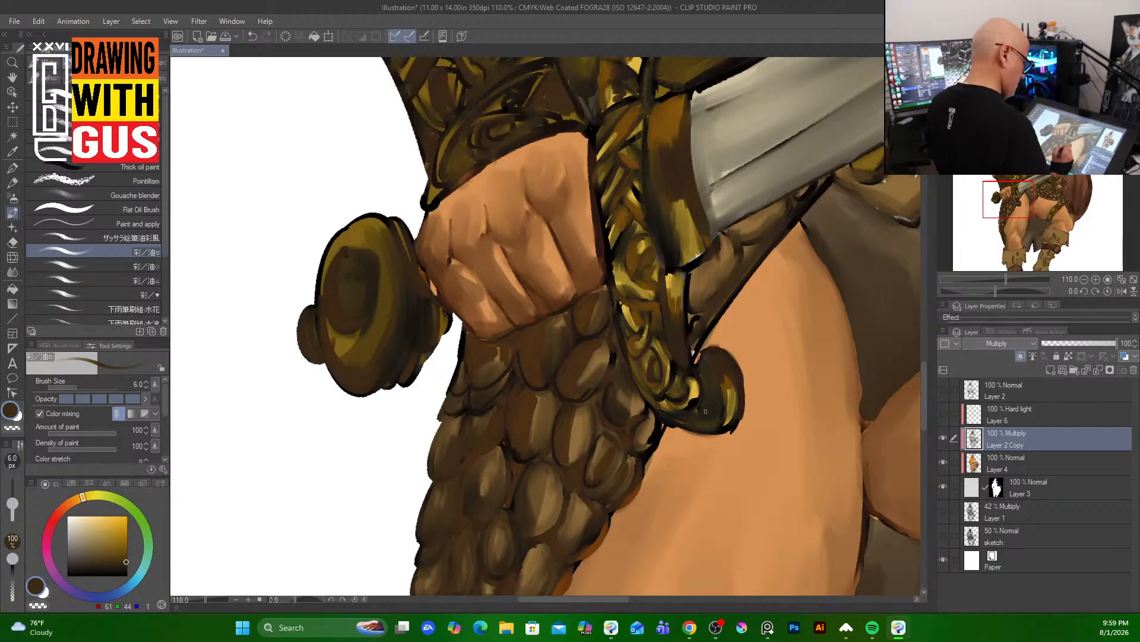
{"action": "left_click_drag", "start_coordinate": [740, 247], "coordinate": [704, 300]}
{"action": "left_click_drag", "start_coordinate": [787, 208], "coordinate": [695, 308]}
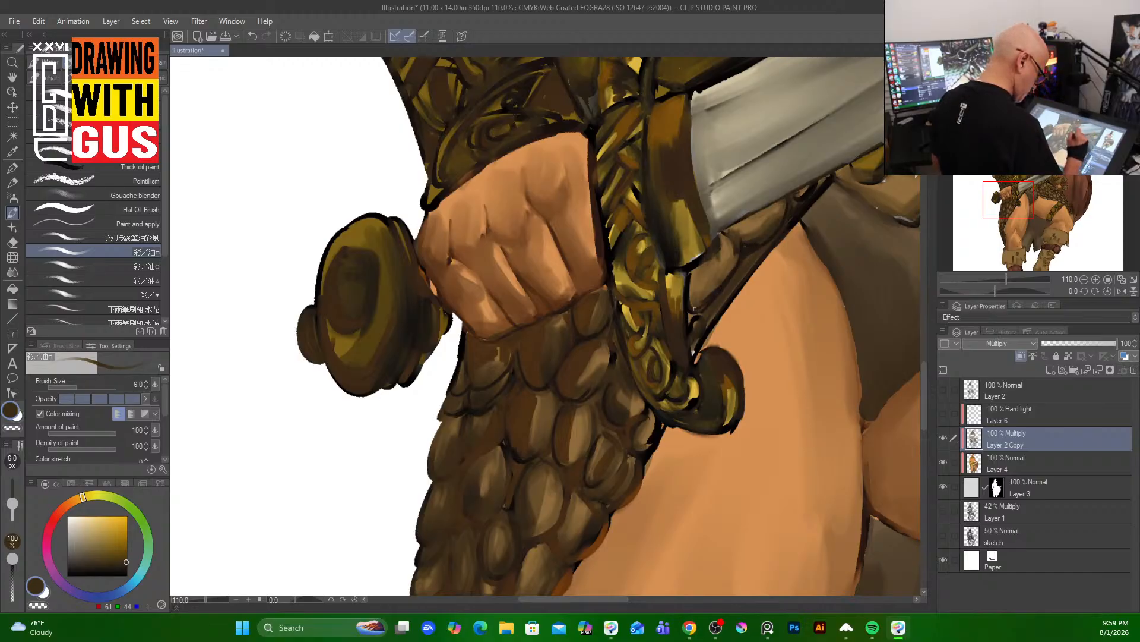
- Deepen the shadows along the facing edges of the belt's two largest ovals, using a size 25 brush for the broad strokes
{"action": "left_click_drag", "start_coordinate": [754, 283], "coordinate": [538, 535]}
{"action": "left_click_drag", "start_coordinate": [671, 366], "coordinate": [607, 461]}
{"action": "left_click_drag", "start_coordinate": [551, 211], "coordinate": [558, 285]}
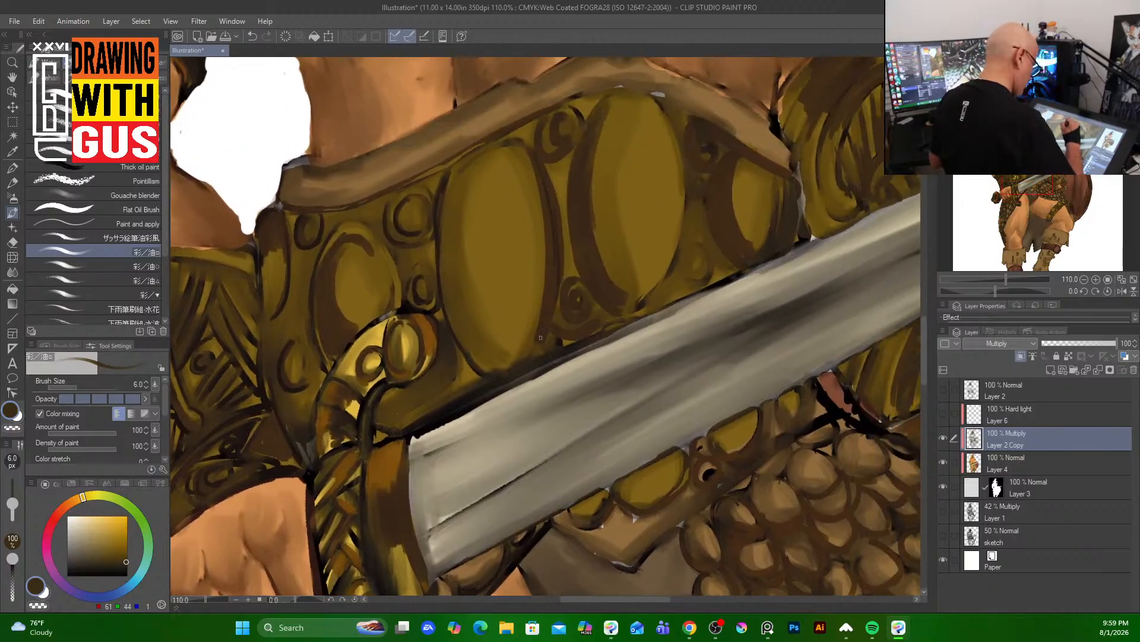
{"action": "key", "text": "bracketright"}
{"action": "key", "text": "bracketright"}
{"action": "key", "text": "bracketright"}
{"action": "key", "text": "bracketright"}
{"action": "key", "text": "bracketright"}
{"action": "key", "text": "bracketright"}
{"action": "key", "text": "bracketright"}
{"action": "key", "text": "bracketright"}
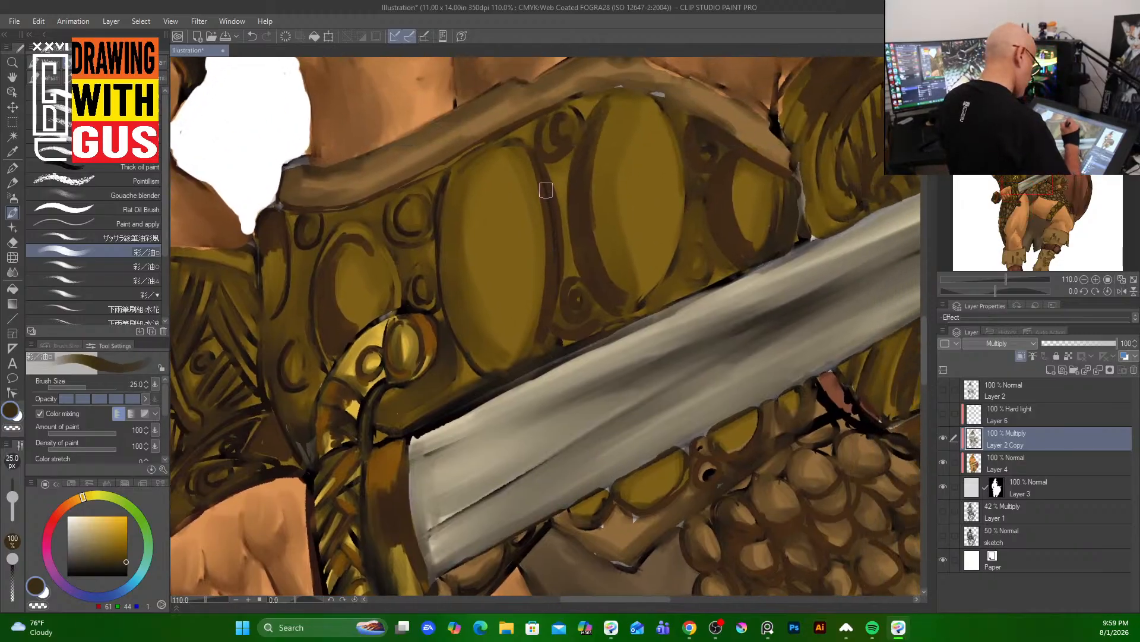
{"action": "left_click_drag", "start_coordinate": [546, 189], "coordinate": [553, 337]}
{"action": "mouse_move", "coordinate": [581, 204]}
{"action": "left_mouse_down"}
{"action": "mouse_move", "coordinate": [606, 299]}
{"action": "mouse_move", "coordinate": [622, 294]}
{"action": "left_mouse_up"}
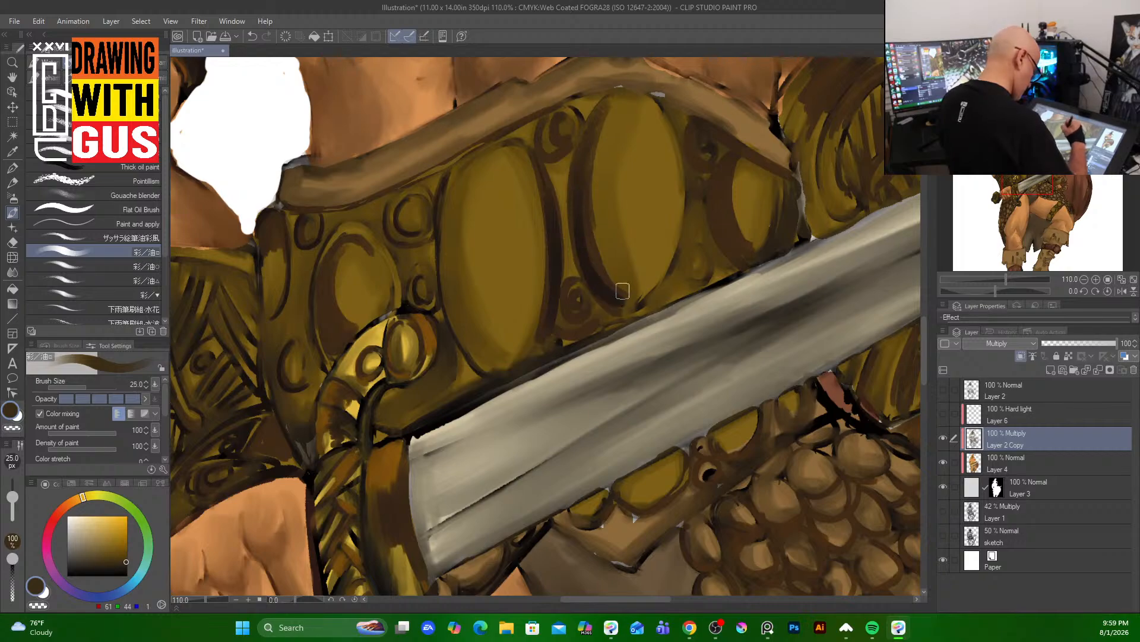
- Set the brush size to 15 and darken the gap and the small scrolls between the belt's two largest ovals
{"action": "key", "text": "bracketleft"}
{"action": "key", "text": "bracketleft"}
{"action": "key", "text": "bracketleft"}
{"action": "mouse_move", "coordinate": [559, 121]}
{"action": "left_mouse_down"}
{"action": "mouse_move", "coordinate": [558, 141]}
{"action": "mouse_move", "coordinate": [572, 140]}
{"action": "mouse_move", "coordinate": [560, 218]}
{"action": "left_mouse_up"}
{"action": "left_click_drag", "start_coordinate": [555, 161], "coordinate": [565, 222]}
{"action": "left_click_drag", "start_coordinate": [562, 159], "coordinate": [565, 223]}
{"action": "left_click_drag", "start_coordinate": [567, 161], "coordinate": [564, 219]}
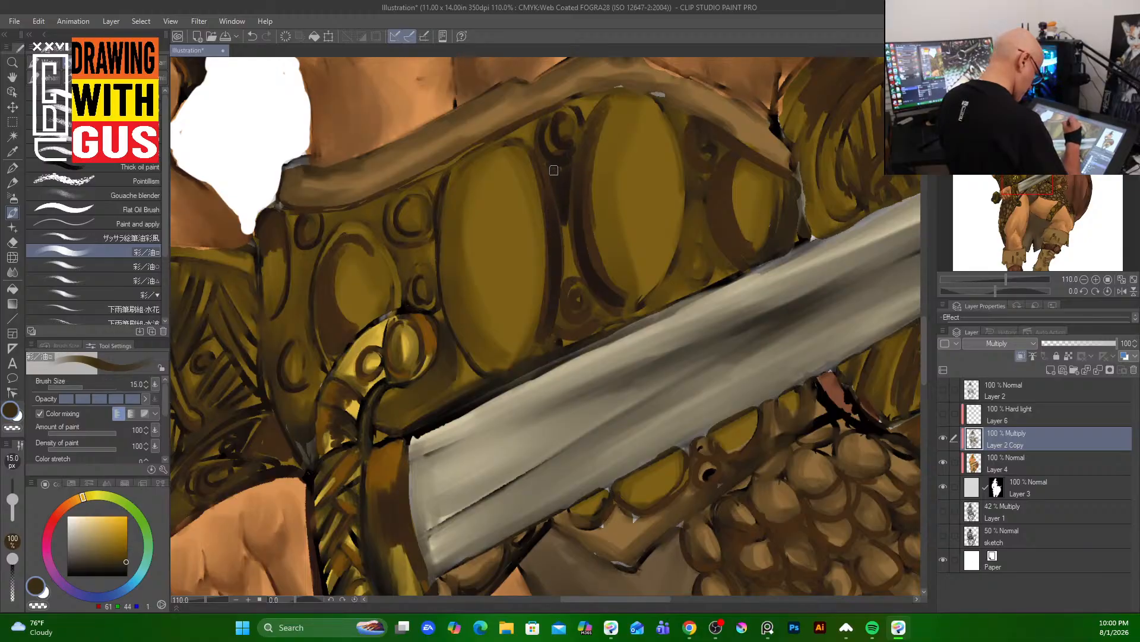
{"action": "left_click_drag", "start_coordinate": [555, 169], "coordinate": [565, 241]}
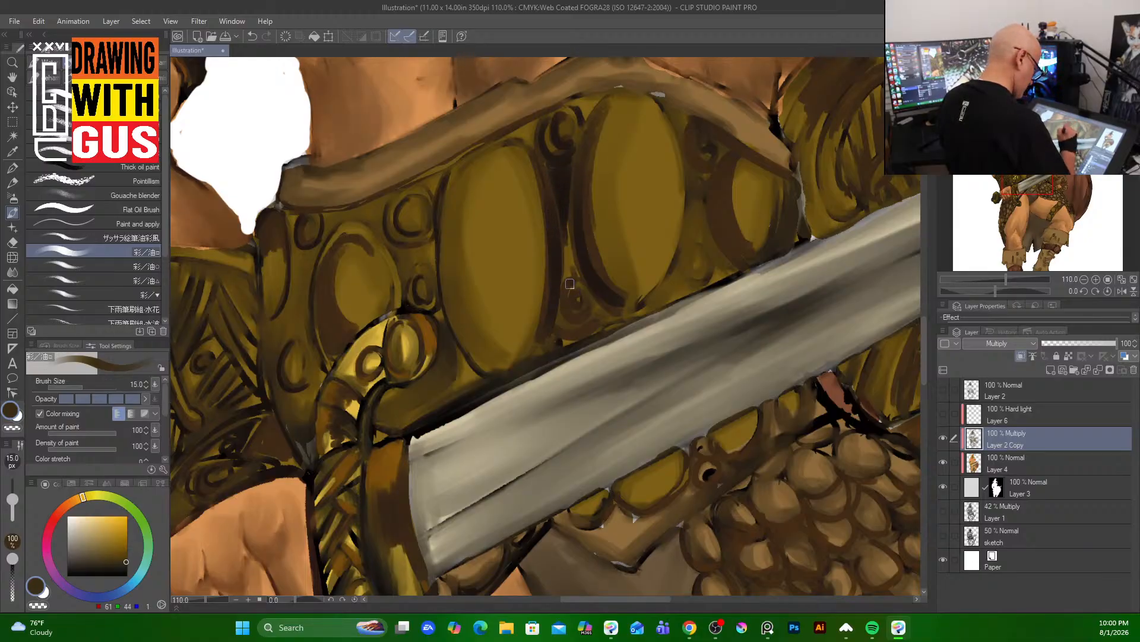
{"action": "mouse_move", "coordinate": [571, 284]}
{"action": "left_mouse_down"}
{"action": "mouse_move", "coordinate": [586, 300]}
{"action": "mouse_move", "coordinate": [576, 304]}
{"action": "left_mouse_up"}
{"action": "left_click_drag", "start_coordinate": [567, 238], "coordinate": [599, 326]}
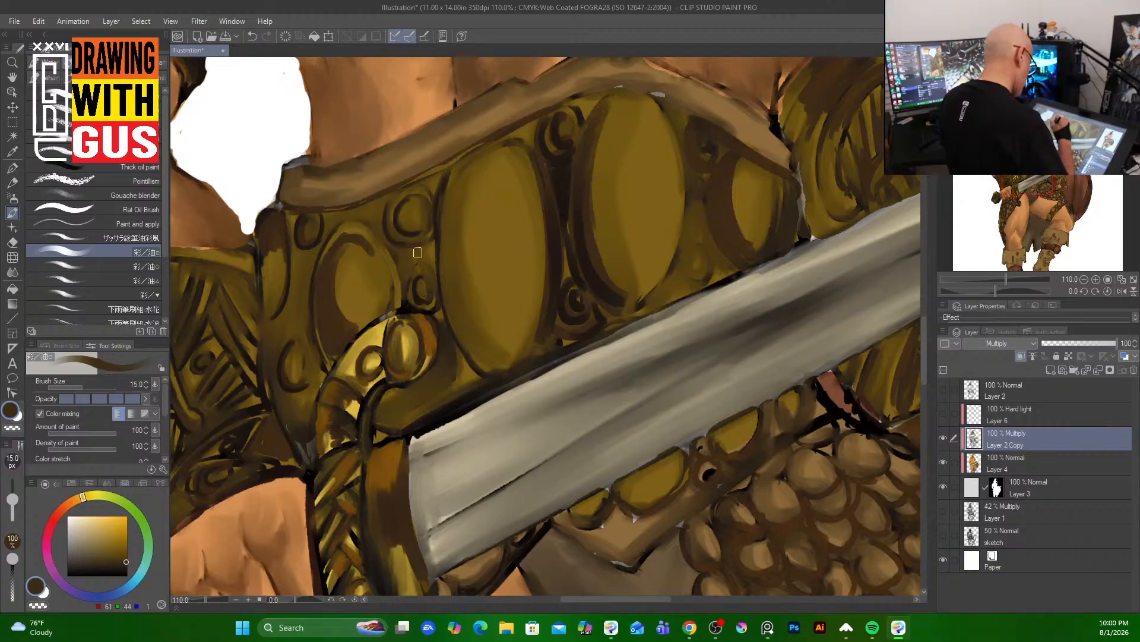
- Shade around the small round studs near the sword-arm oval, the area beneath the guard ornament, and the oval's upper rim
{"action": "mouse_move", "coordinate": [398, 251]}
{"action": "left_mouse_down"}
{"action": "mouse_move", "coordinate": [403, 274]}
{"action": "mouse_move", "coordinate": [423, 264]}
{"action": "mouse_move", "coordinate": [403, 287]}
{"action": "left_mouse_up"}
{"action": "left_click_drag", "start_coordinate": [411, 201], "coordinate": [411, 225]}
{"action": "mouse_move", "coordinate": [426, 180]}
{"action": "left_mouse_down"}
{"action": "mouse_move", "coordinate": [432, 194]}
{"action": "mouse_move", "coordinate": [442, 172]}
{"action": "mouse_move", "coordinate": [434, 195]}
{"action": "left_mouse_up"}
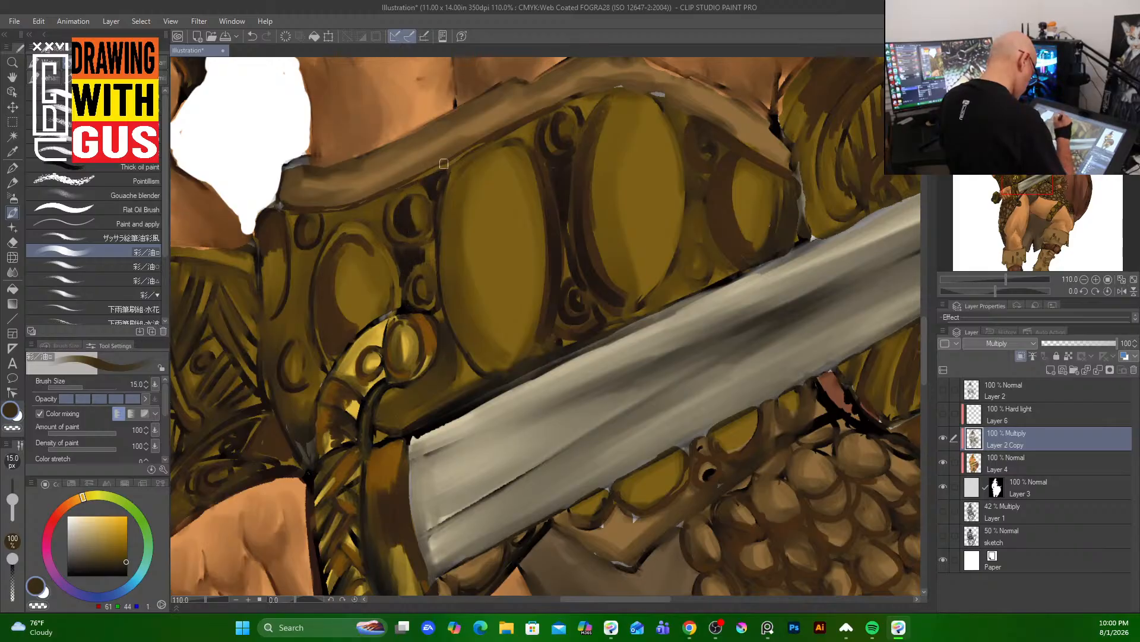
{"action": "left_click_drag", "start_coordinate": [458, 346], "coordinate": [405, 423]}
{"action": "mouse_move", "coordinate": [356, 219]}
{"action": "left_mouse_down"}
{"action": "mouse_move", "coordinate": [390, 257]}
{"action": "mouse_move", "coordinate": [390, 196]}
{"action": "mouse_move", "coordinate": [383, 229]}
{"action": "mouse_move", "coordinate": [344, 211]}
{"action": "left_mouse_up"}
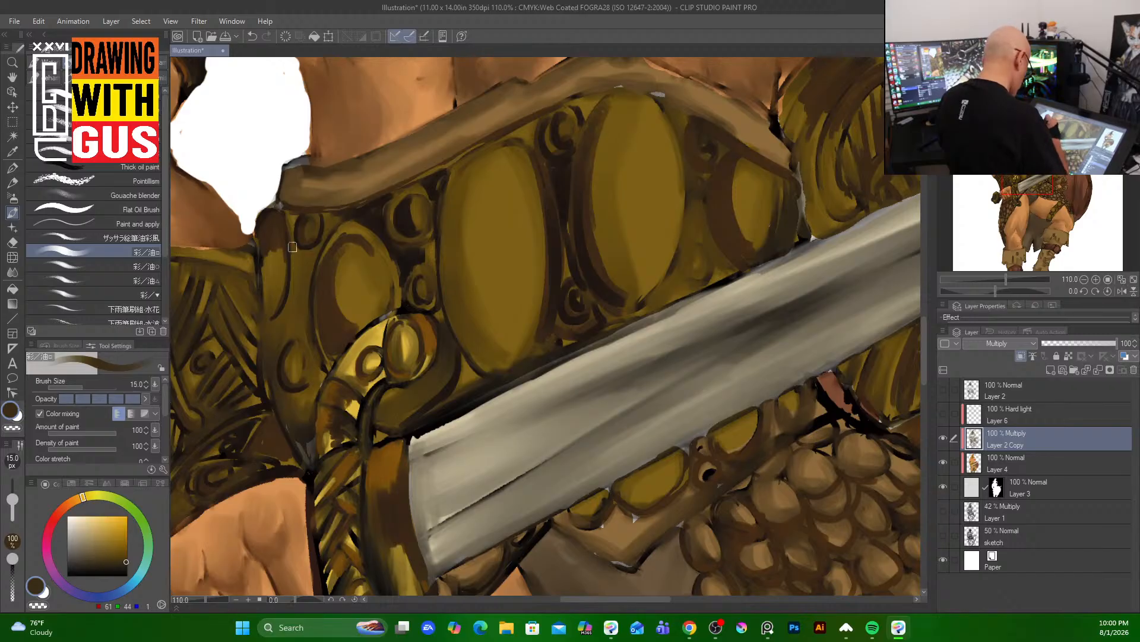
- Darken the belt surface around the small studs at its outer edge beside the bracer
{"action": "mouse_move", "coordinate": [292, 248]}
{"action": "left_mouse_down"}
{"action": "mouse_move", "coordinate": [285, 320]}
{"action": "mouse_move", "coordinate": [296, 314]}
{"action": "left_mouse_up"}
{"action": "left_click_drag", "start_coordinate": [295, 269], "coordinate": [308, 339]}
{"action": "mouse_move", "coordinate": [284, 302]}
{"action": "left_mouse_down"}
{"action": "mouse_move", "coordinate": [292, 332]}
{"action": "mouse_move", "coordinate": [269, 327]}
{"action": "mouse_move", "coordinate": [287, 335]}
{"action": "mouse_move", "coordinate": [280, 327]}
{"action": "left_mouse_up"}
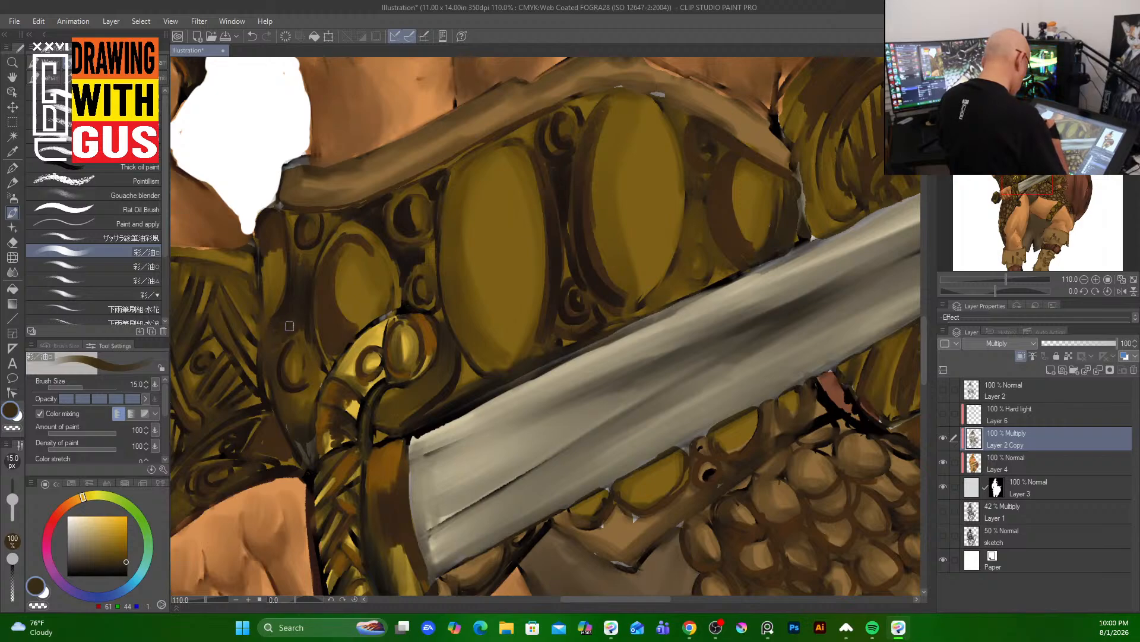
{"action": "mouse_move", "coordinate": [295, 249]}
{"action": "left_mouse_down"}
{"action": "mouse_move", "coordinate": [302, 262]}
{"action": "mouse_move", "coordinate": [312, 250]}
{"action": "mouse_move", "coordinate": [321, 229]}
{"action": "mouse_move", "coordinate": [310, 236]}
{"action": "mouse_move", "coordinate": [308, 220]}
{"action": "left_mouse_up"}
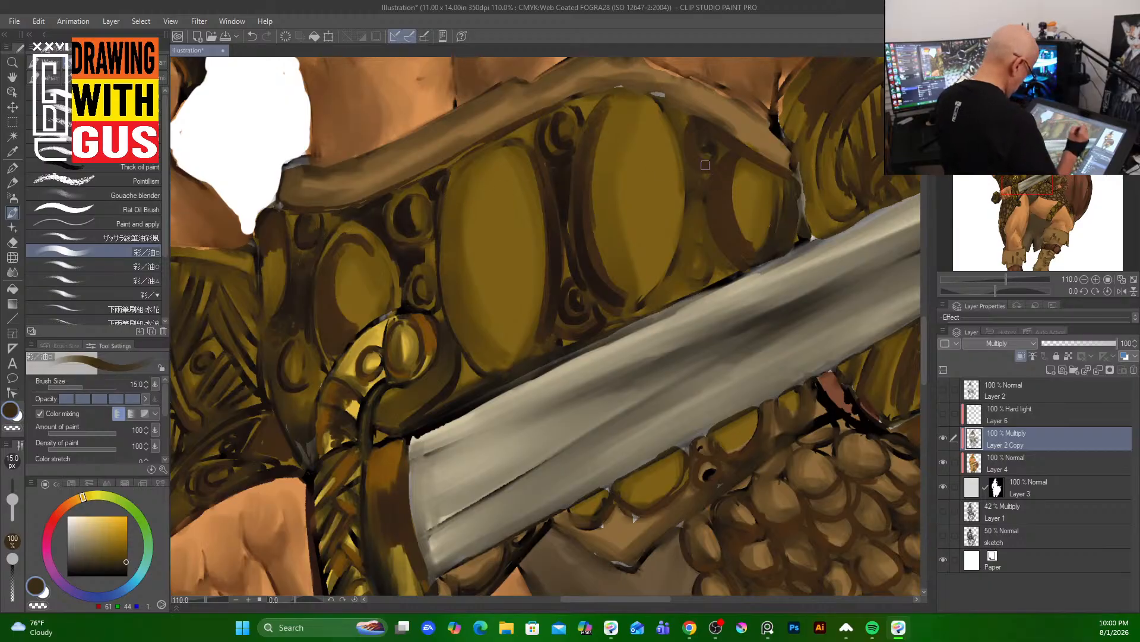
- Paint dark brown shading inside the smaller oval above the sword guard, following its inner curve
{"action": "mouse_move", "coordinate": [375, 239]}
{"action": "left_mouse_down"}
{"action": "mouse_move", "coordinate": [339, 277]}
{"action": "mouse_move", "coordinate": [339, 300]}
{"action": "mouse_move", "coordinate": [338, 249]}
{"action": "left_mouse_up"}
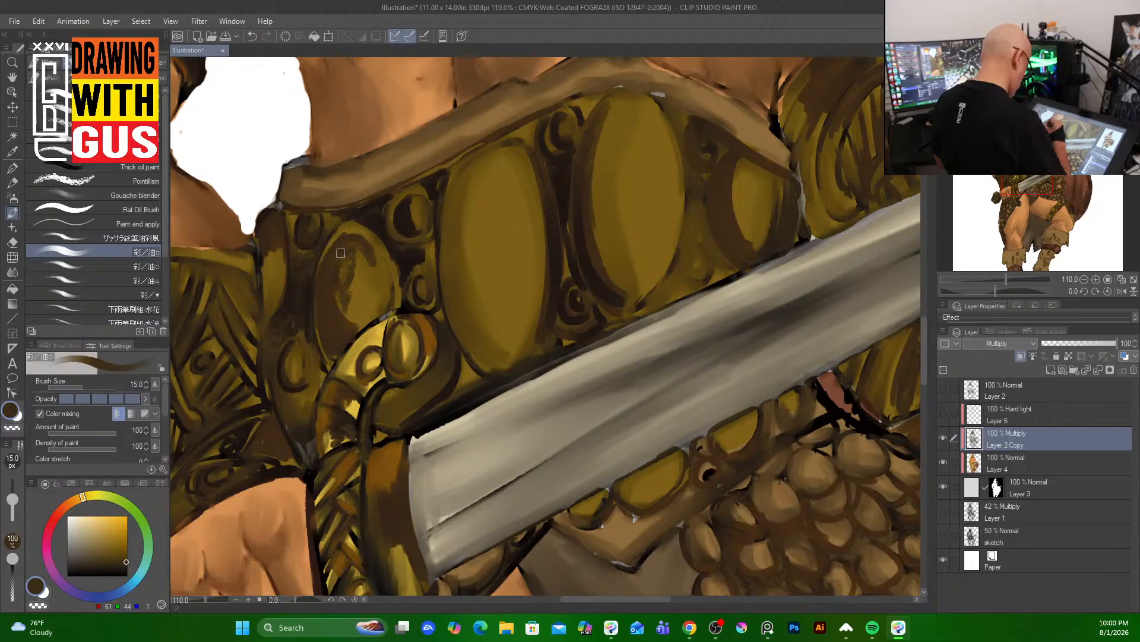
{"action": "mouse_move", "coordinate": [333, 292]}
{"action": "left_mouse_down"}
{"action": "mouse_move", "coordinate": [357, 246]}
{"action": "mouse_move", "coordinate": [336, 277]}
{"action": "mouse_move", "coordinate": [368, 321]}
{"action": "left_mouse_up"}
{"action": "left_click_drag", "start_coordinate": [369, 245], "coordinate": [383, 312]}
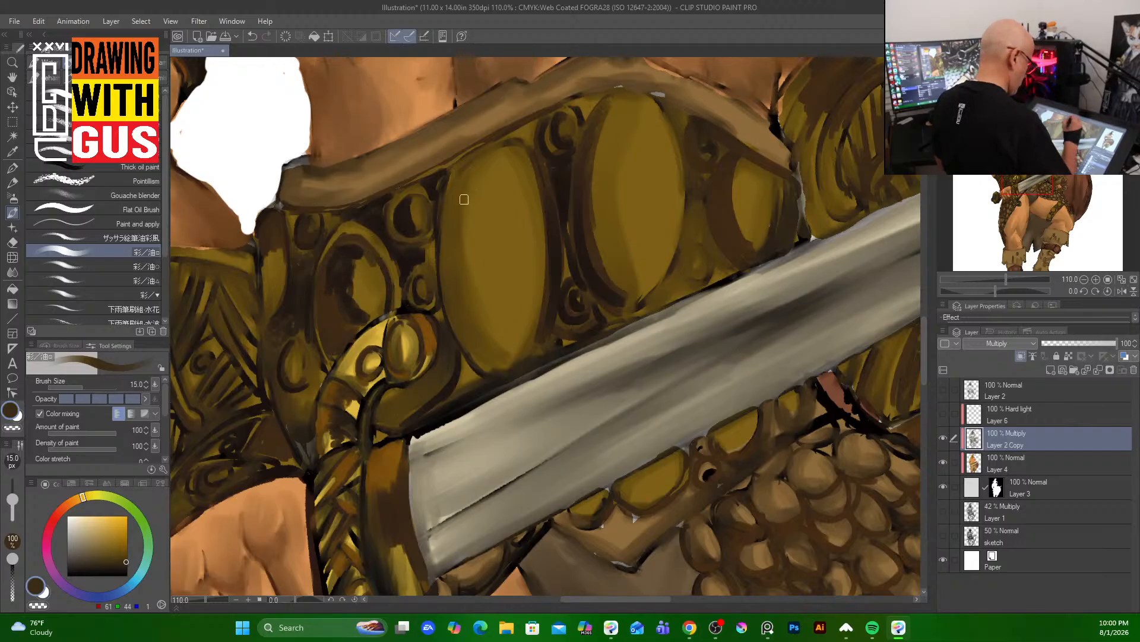
- Paint dark shading inside the belt's two largest ovals, using brush size 40 for the broad strokes
{"action": "mouse_move", "coordinate": [463, 199]}
{"action": "left_mouse_down"}
{"action": "mouse_move", "coordinate": [493, 328]}
{"action": "mouse_move", "coordinate": [517, 332]}
{"action": "left_mouse_up"}
{"action": "key", "text": "]"}
{"action": "key", "text": "]"}
{"action": "key", "text": "]"}
{"action": "key", "text": "]"}
{"action": "key", "text": "]"}
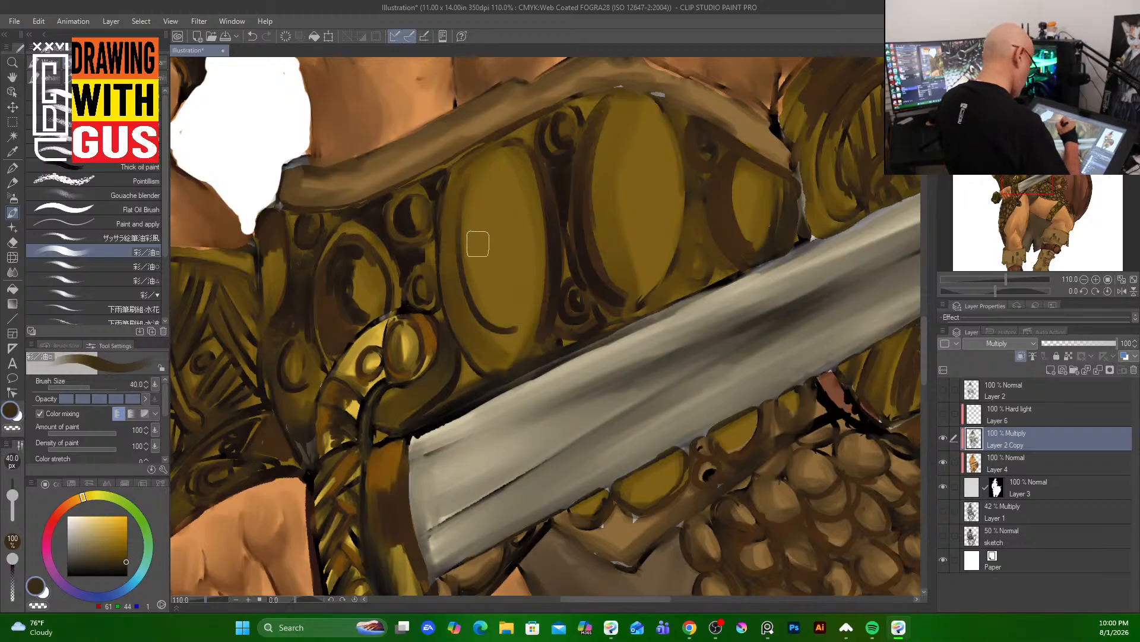
{"action": "mouse_move", "coordinate": [477, 229]}
{"action": "left_mouse_down"}
{"action": "mouse_move", "coordinate": [504, 307]}
{"action": "mouse_move", "coordinate": [517, 234]}
{"action": "mouse_move", "coordinate": [531, 300]}
{"action": "left_mouse_up"}
{"action": "mouse_move", "coordinate": [620, 198]}
{"action": "left_mouse_down"}
{"action": "mouse_move", "coordinate": [634, 244]}
{"action": "mouse_move", "coordinate": [645, 225]}
{"action": "mouse_move", "coordinate": [644, 145]}
{"action": "mouse_move", "coordinate": [639, 234]}
{"action": "mouse_move", "coordinate": [632, 171]}
{"action": "mouse_move", "coordinate": [636, 183]}
{"action": "mouse_move", "coordinate": [661, 157]}
{"action": "mouse_move", "coordinate": [657, 275]}
{"action": "left_mouse_up"}
- Set the brush size to 7 and outline the tallest oval's outer rim and the round stud and scroll beside it
{"action": "key", "text": "bracketleft"}
{"action": "key", "text": "bracketleft"}
{"action": "key", "text": "bracketleft"}
{"action": "key", "text": "bracketleft"}
{"action": "key", "text": "bracketleft"}
{"action": "key", "text": "bracketleft"}
{"action": "key", "text": "bracketleft"}
{"action": "key", "text": "bracketleft"}
{"action": "key", "text": "bracketleft"}
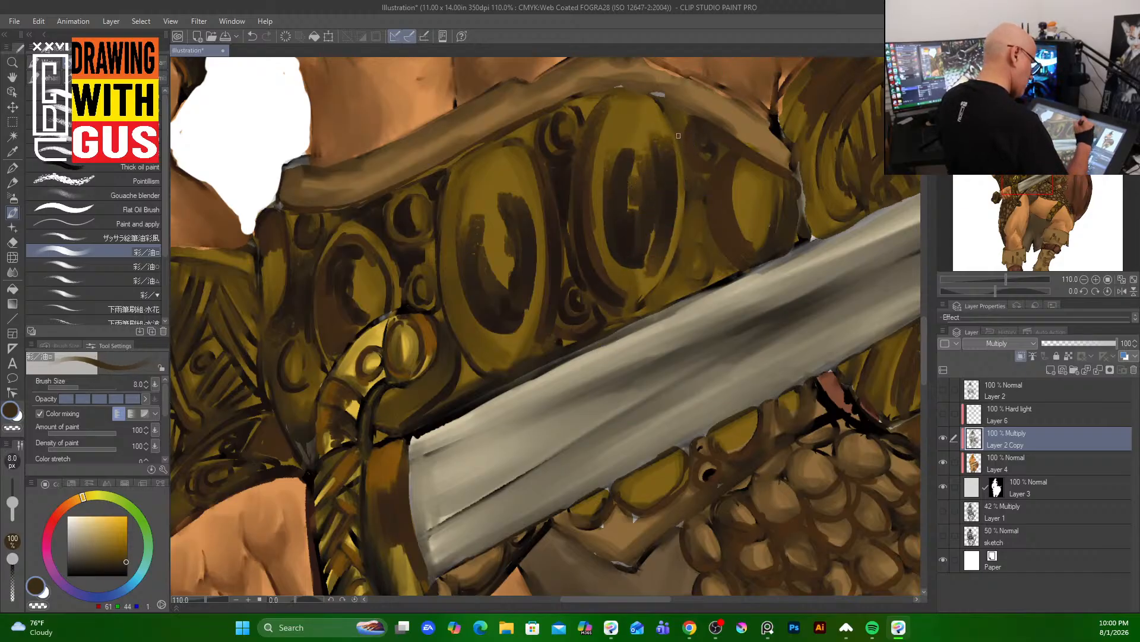
{"action": "mouse_move", "coordinate": [666, 107]}
{"action": "left_mouse_down"}
{"action": "mouse_move", "coordinate": [684, 188]}
{"action": "mouse_move", "coordinate": [673, 263]}
{"action": "mouse_move", "coordinate": [651, 299]}
{"action": "left_mouse_up"}
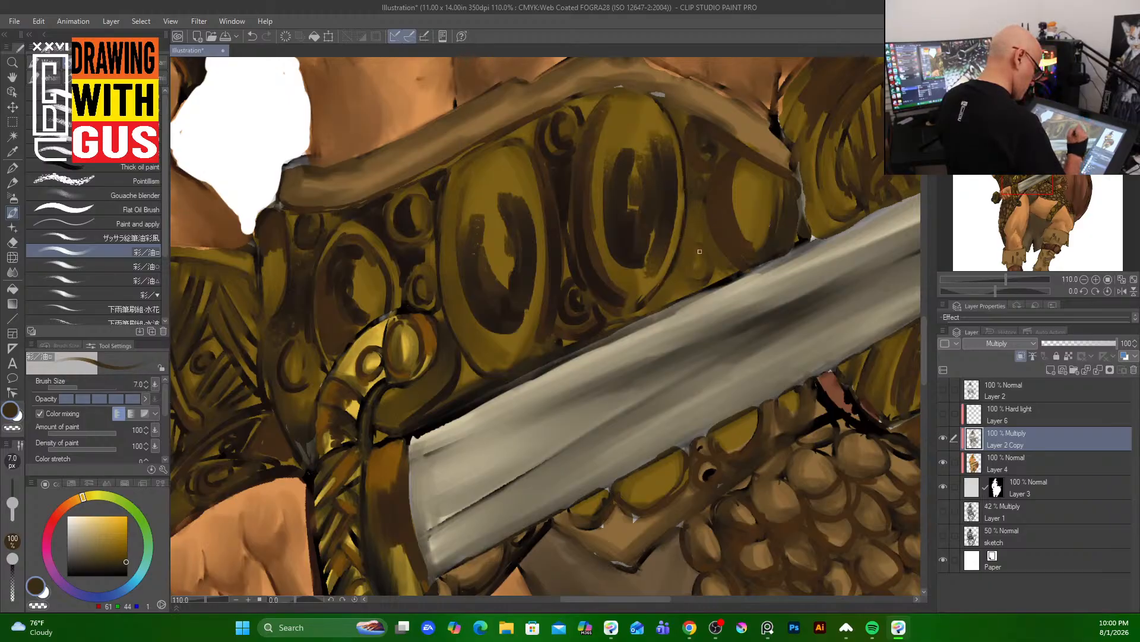
{"action": "left_click_drag", "start_coordinate": [696, 250], "coordinate": [699, 286]}
{"action": "left_click_drag", "start_coordinate": [712, 226], "coordinate": [724, 256]}
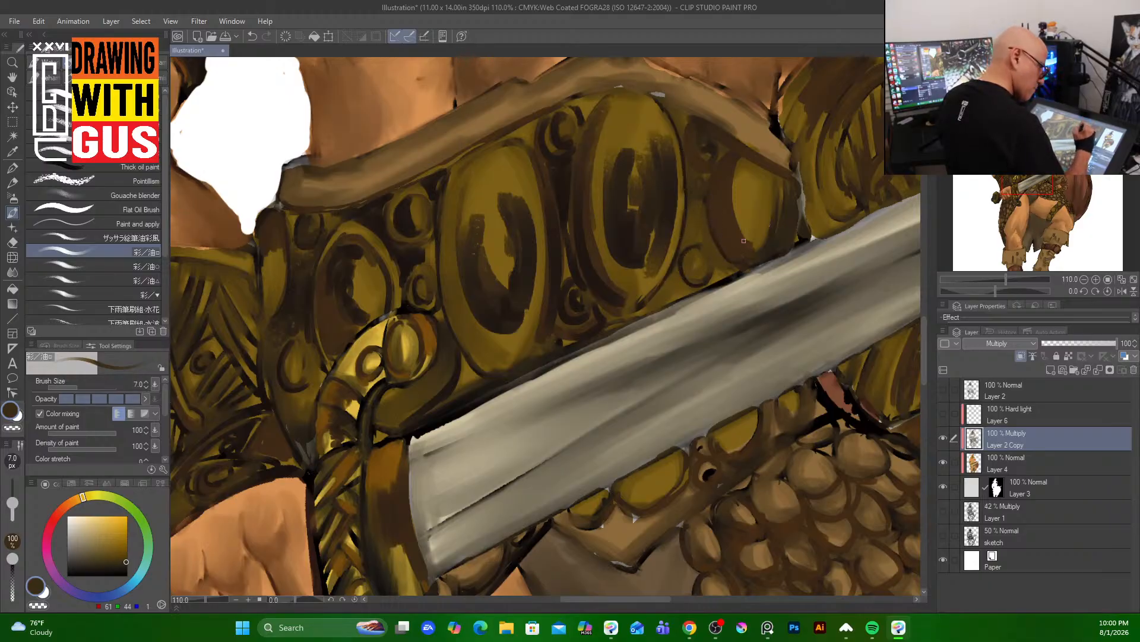
{"action": "left_click_drag", "start_coordinate": [689, 154], "coordinate": [726, 153]}
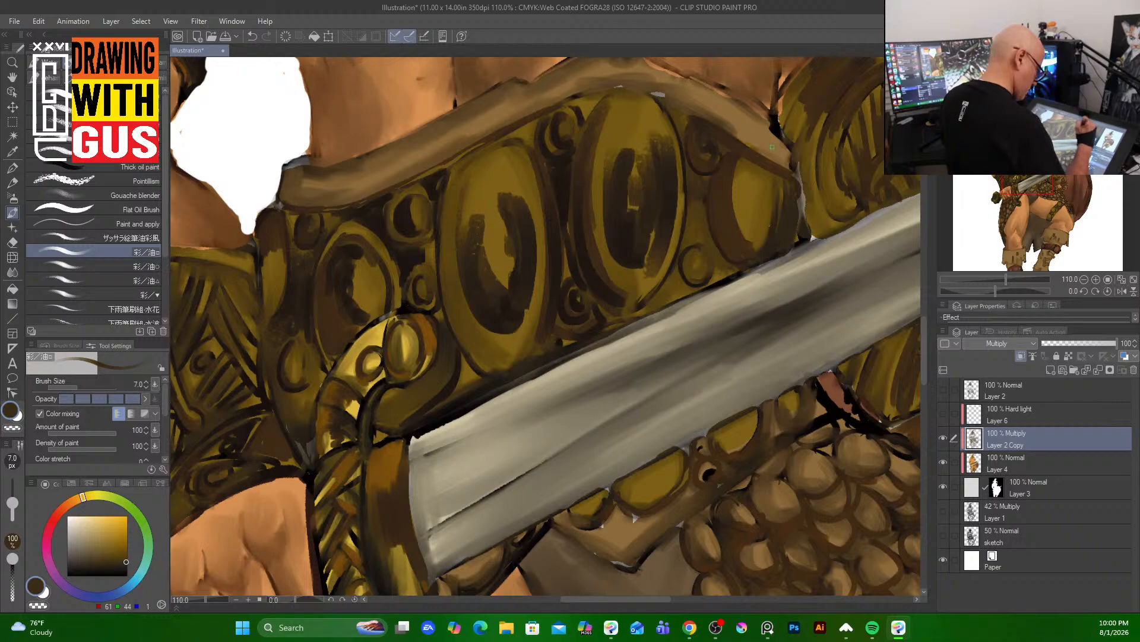
- Darken the rim of the belt's end oval and the belt border around its corner
{"action": "left_click_drag", "start_coordinate": [791, 181], "coordinate": [773, 241]}
{"action": "left_click_drag", "start_coordinate": [751, 156], "coordinate": [780, 178]}
{"action": "left_click_drag", "start_coordinate": [773, 135], "coordinate": [797, 156]}
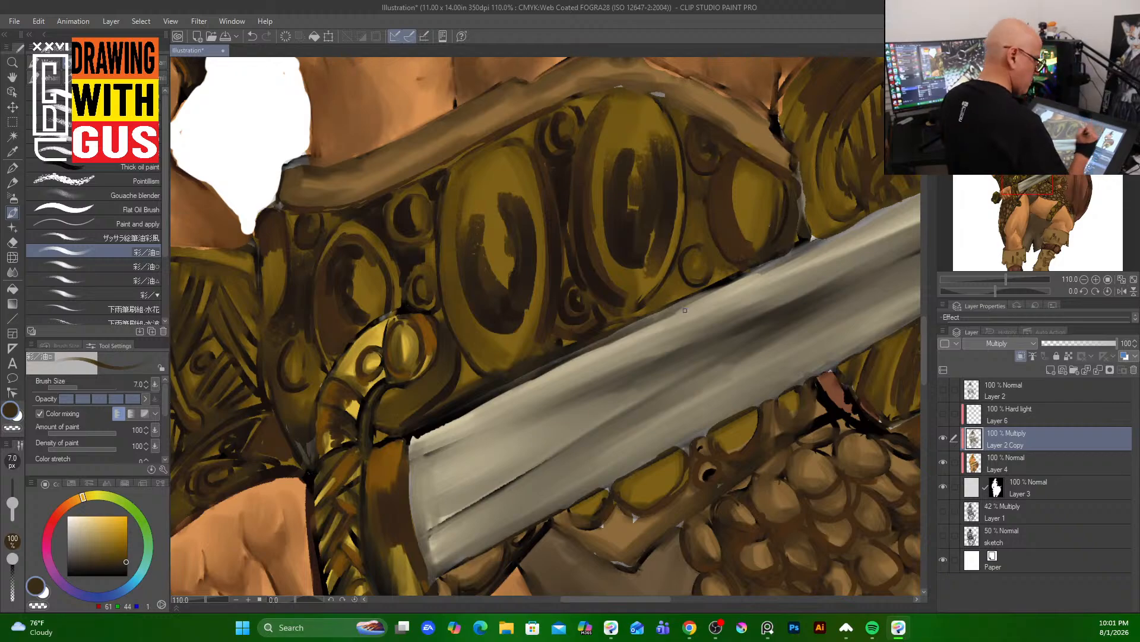
- Strengthen the upper edge, curved grooves and shield-side edge of the gold side plate above the sword blade
{"action": "left_click_drag", "start_coordinate": [612, 340], "coordinate": [386, 412]}
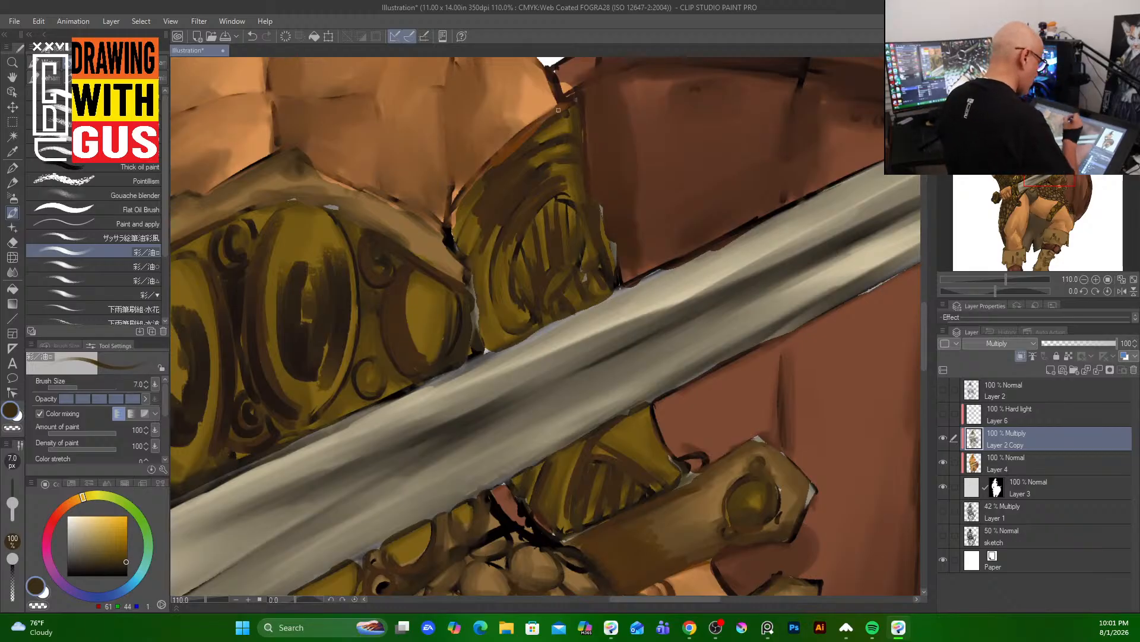
{"action": "left_click_drag", "start_coordinate": [558, 110], "coordinate": [474, 179]}
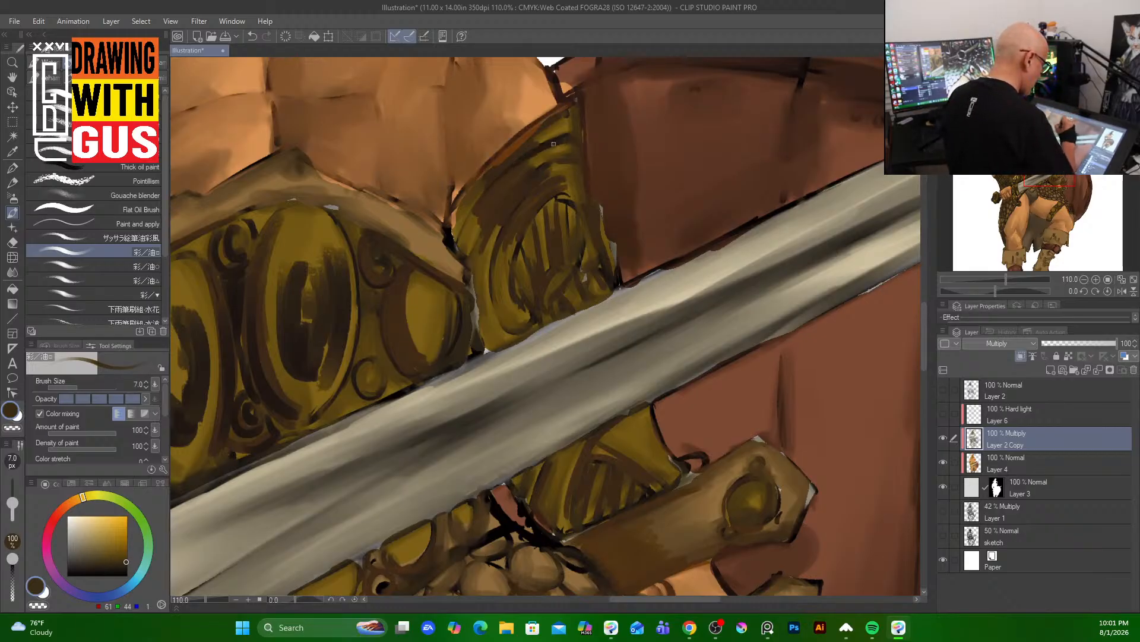
{"action": "left_click_drag", "start_coordinate": [567, 153], "coordinate": [508, 190]}
{"action": "left_click_drag", "start_coordinate": [494, 244], "coordinate": [562, 173]}
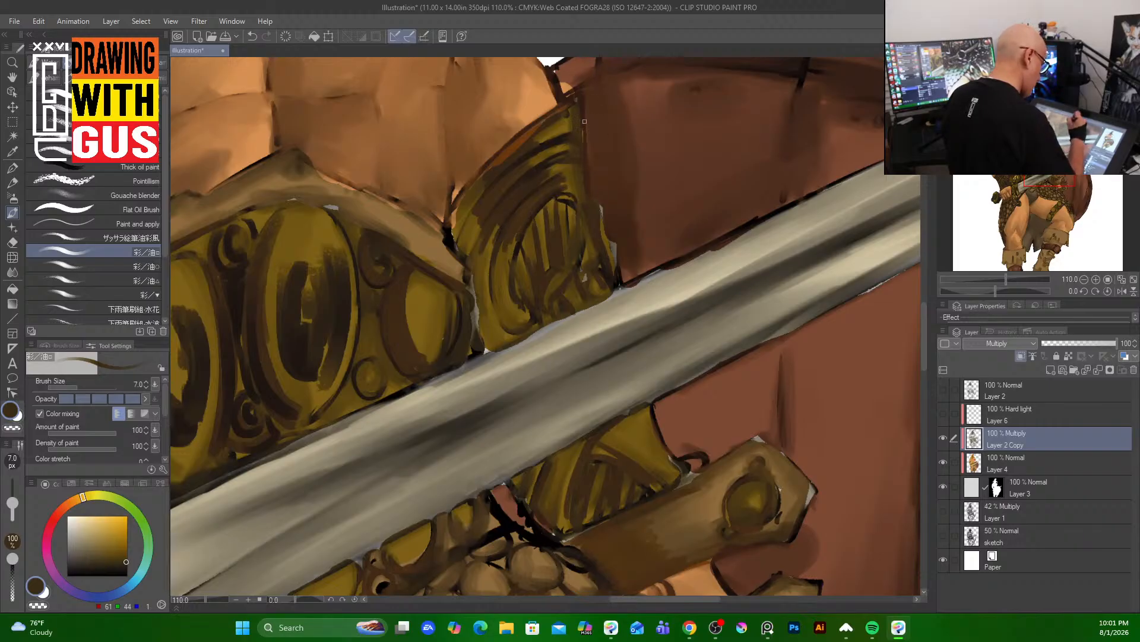
{"action": "left_click_drag", "start_coordinate": [584, 99], "coordinate": [594, 215]}
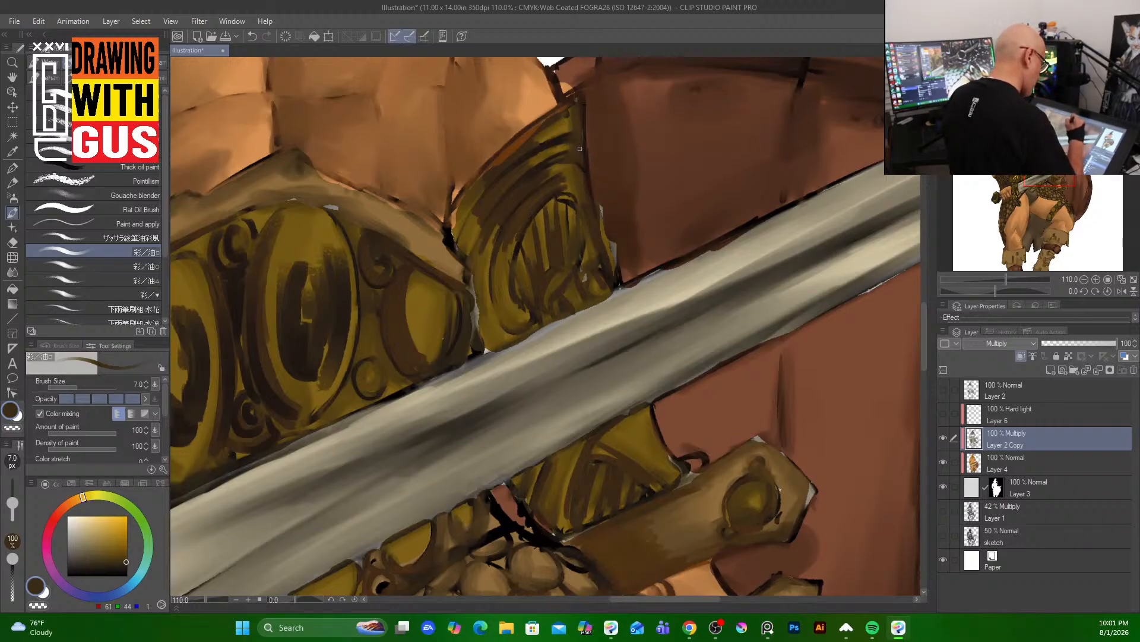
{"action": "mouse_move", "coordinate": [590, 155]}
{"action": "left_mouse_down"}
{"action": "mouse_move", "coordinate": [593, 255]}
{"action": "mouse_move", "coordinate": [564, 209]}
{"action": "mouse_move", "coordinate": [539, 303]}
{"action": "mouse_move", "coordinate": [585, 302]}
{"action": "left_mouse_up"}
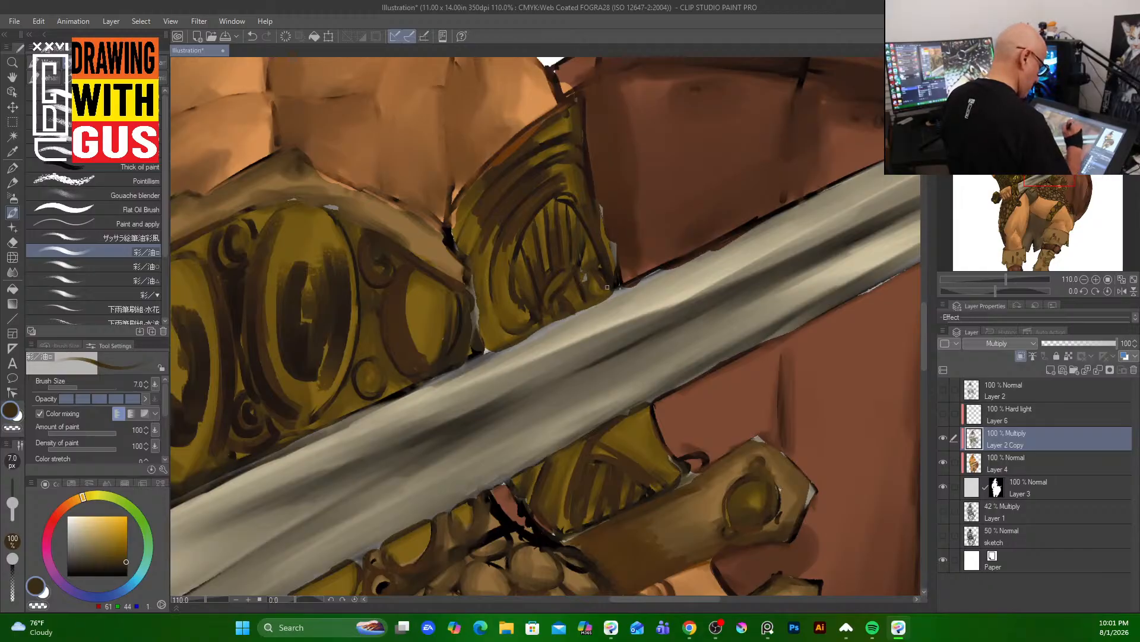
{"action": "left_click_drag", "start_coordinate": [599, 208], "coordinate": [616, 277]}
- Outline the side plate's lower inner curve and deepen the shadow along its edge facing the belt
{"action": "mouse_move", "coordinate": [509, 333]}
{"action": "left_mouse_down"}
{"action": "mouse_move", "coordinate": [527, 318]}
{"action": "mouse_move", "coordinate": [493, 328]}
{"action": "left_mouse_up"}
{"action": "left_click_drag", "start_coordinate": [477, 290], "coordinate": [483, 338]}
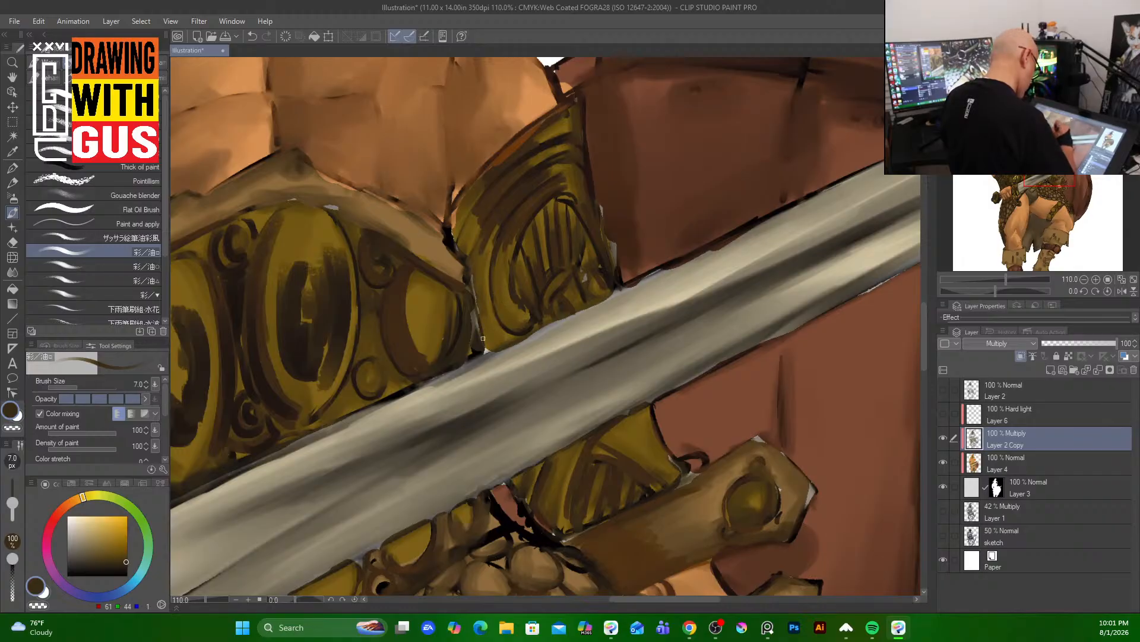
{"action": "left_click_drag", "start_coordinate": [456, 207], "coordinate": [450, 242]}
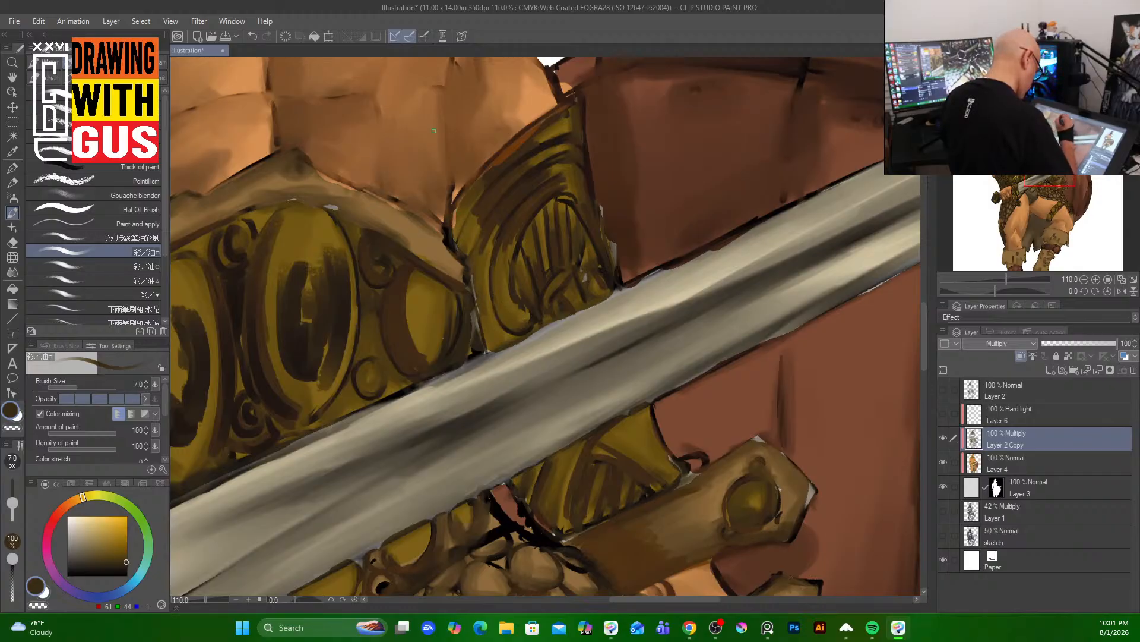
{"action": "mouse_move", "coordinate": [460, 201]}
{"action": "left_mouse_down"}
{"action": "mouse_move", "coordinate": [451, 236]}
{"action": "mouse_move", "coordinate": [474, 200]}
{"action": "left_mouse_up"}
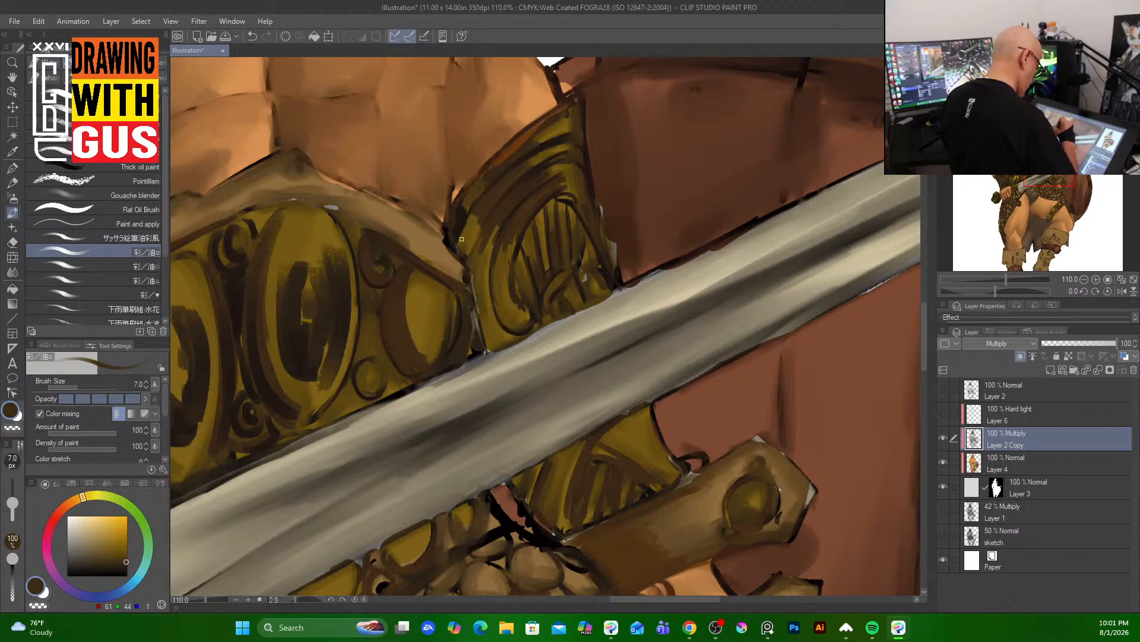
{"action": "left_click_drag", "start_coordinate": [473, 255], "coordinate": [476, 241]}
{"action": "mouse_move", "coordinate": [500, 200]}
{"action": "left_mouse_down"}
{"action": "mouse_move", "coordinate": [482, 221]}
{"action": "mouse_move", "coordinate": [480, 208]}
{"action": "left_mouse_up"}
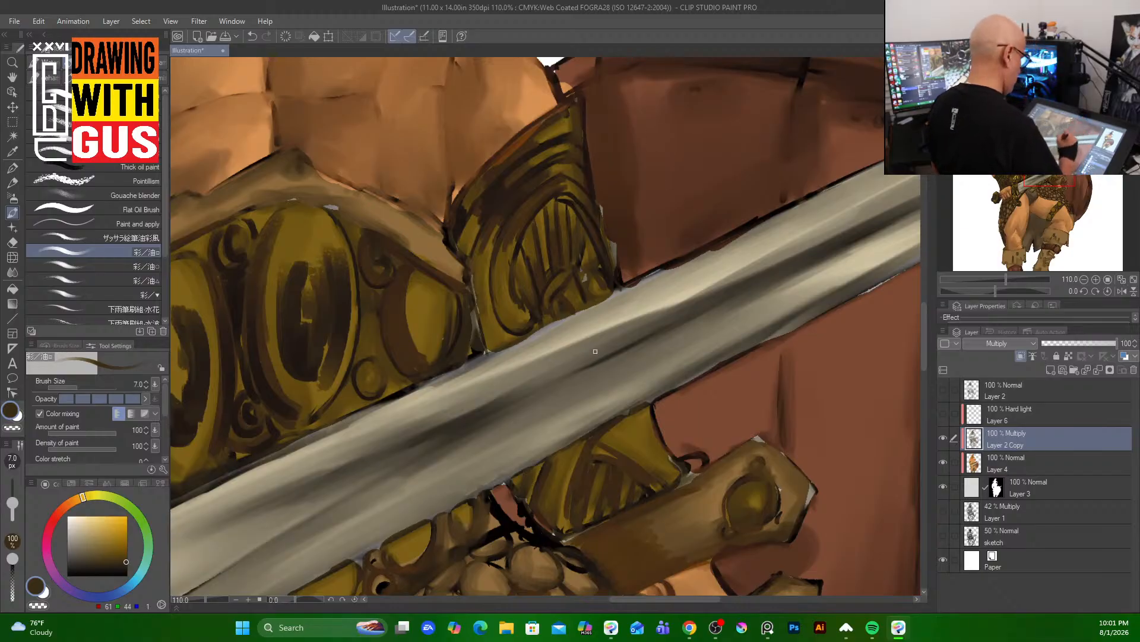
- Darken the engraved grooves on the gold side plate below the sword blade
{"action": "mouse_move", "coordinate": [679, 416]}
{"action": "left_mouse_down"}
{"action": "mouse_move", "coordinate": [662, 287]}
{"action": "mouse_move", "coordinate": [617, 140]}
{"action": "left_mouse_up"}
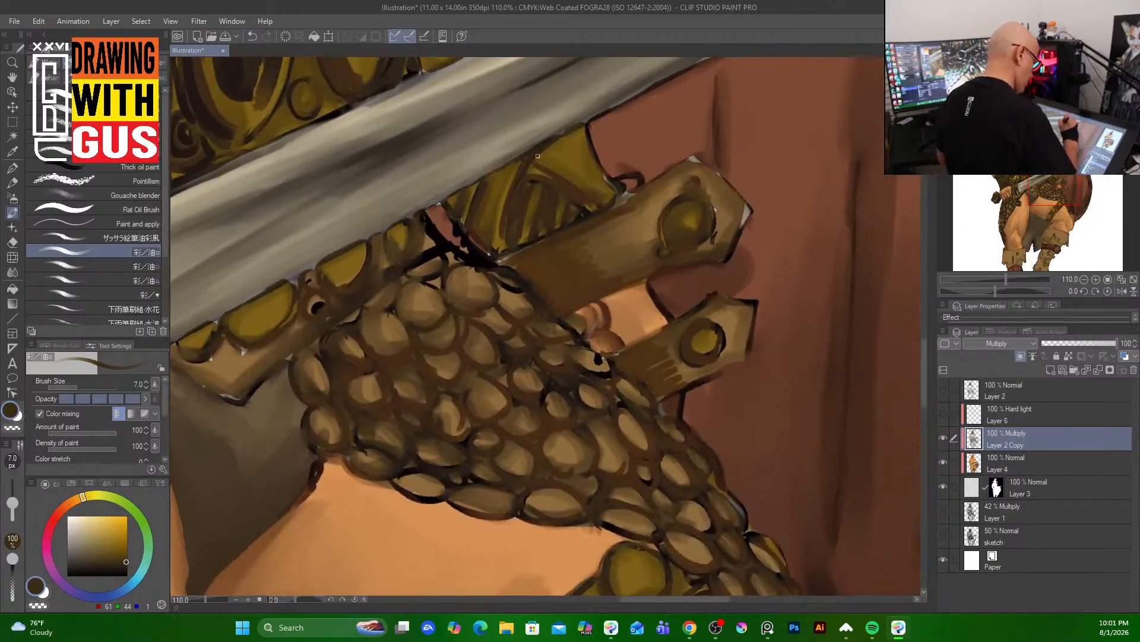
{"action": "left_click_drag", "start_coordinate": [517, 184], "coordinate": [502, 244]}
{"action": "left_click_drag", "start_coordinate": [582, 179], "coordinate": [521, 239]}
{"action": "mouse_move", "coordinate": [548, 189]}
{"action": "left_mouse_down"}
{"action": "mouse_move", "coordinate": [529, 233]}
{"action": "mouse_move", "coordinate": [561, 191]}
{"action": "mouse_move", "coordinate": [568, 222]}
{"action": "left_mouse_up"}
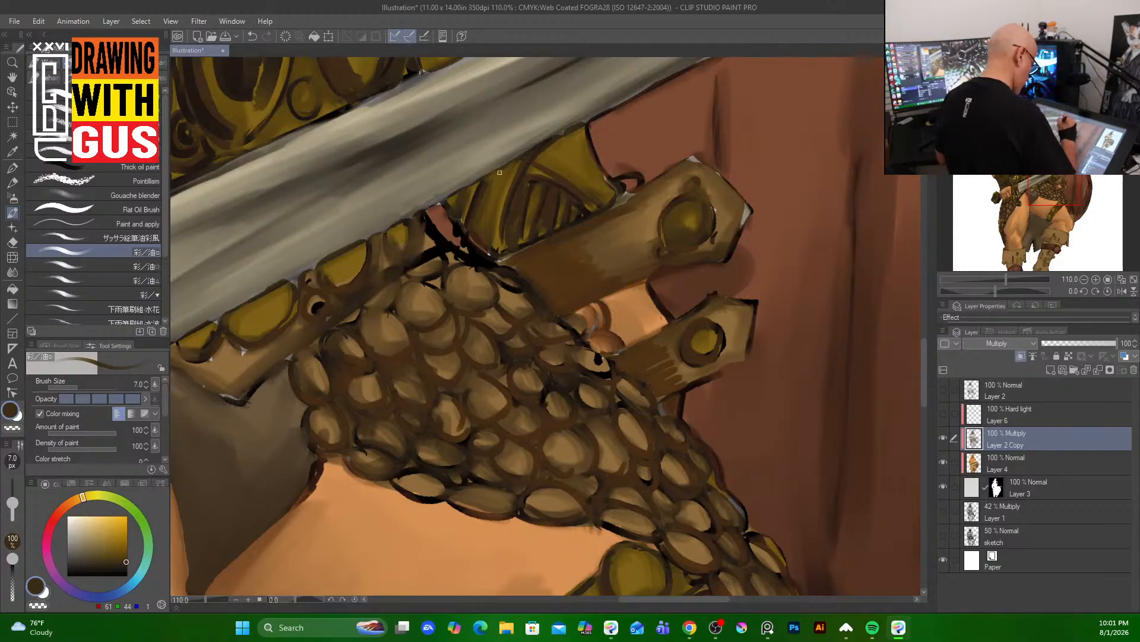
- Deepen the dark outlines around the upper and middle scales of the armour flap hanging beside the thigh
{"action": "left_click_drag", "start_coordinate": [296, 418], "coordinate": [805, 114]}
{"action": "left_click_drag", "start_coordinate": [613, 286], "coordinate": [585, 160]}
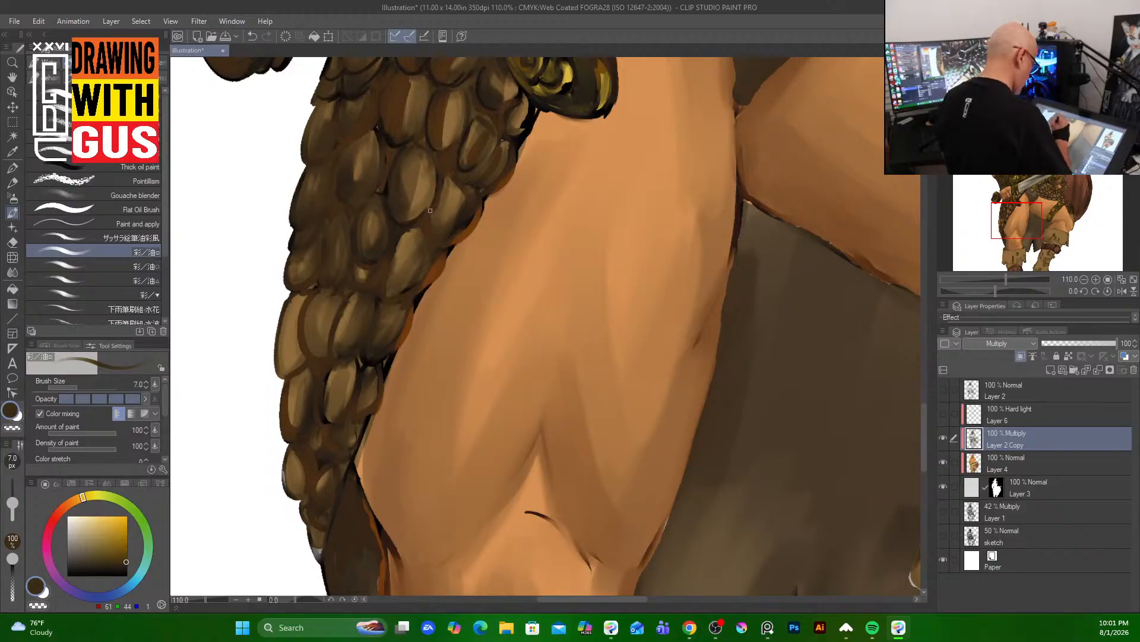
{"action": "left_click_drag", "start_coordinate": [430, 210], "coordinate": [447, 241]}
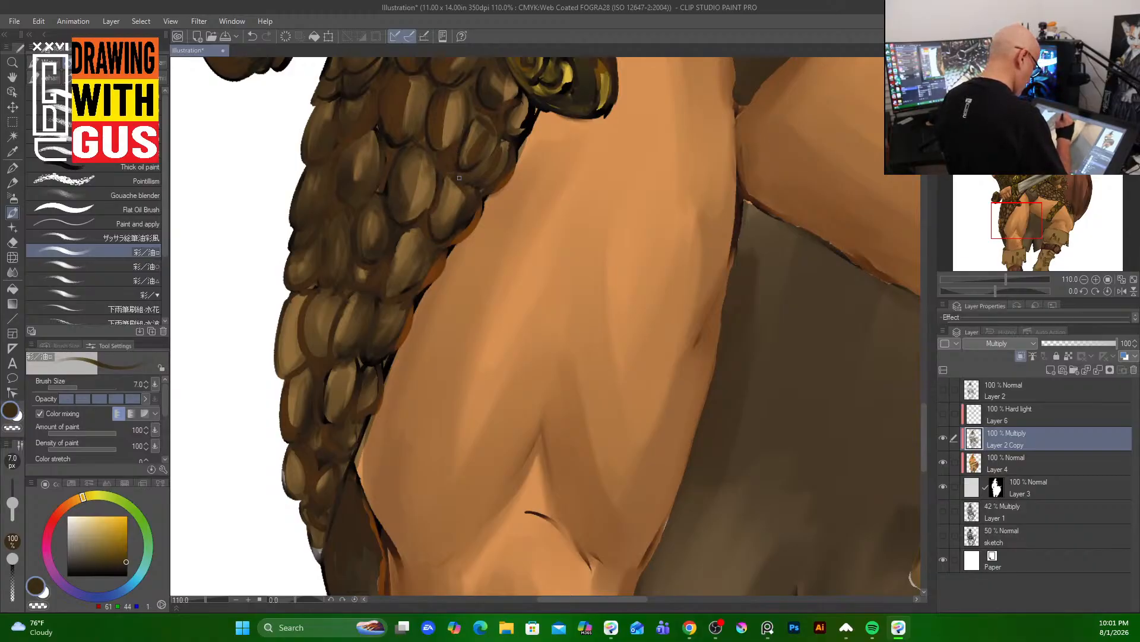
{"action": "left_click_drag", "start_coordinate": [456, 171], "coordinate": [476, 183]}
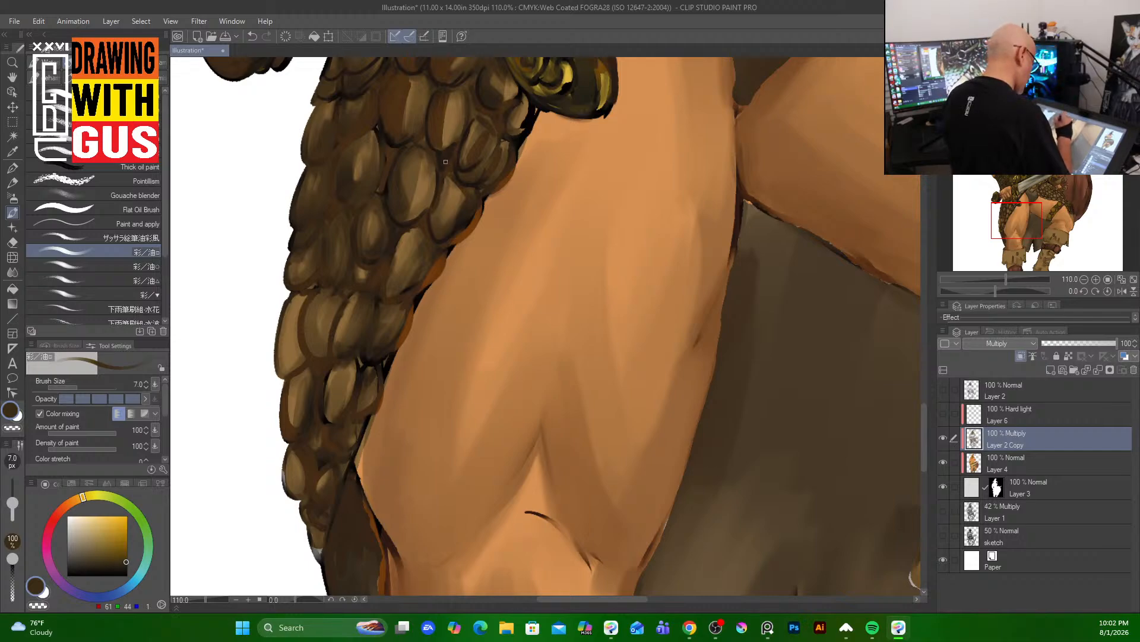
{"action": "left_click_drag", "start_coordinate": [480, 182], "coordinate": [495, 171]}
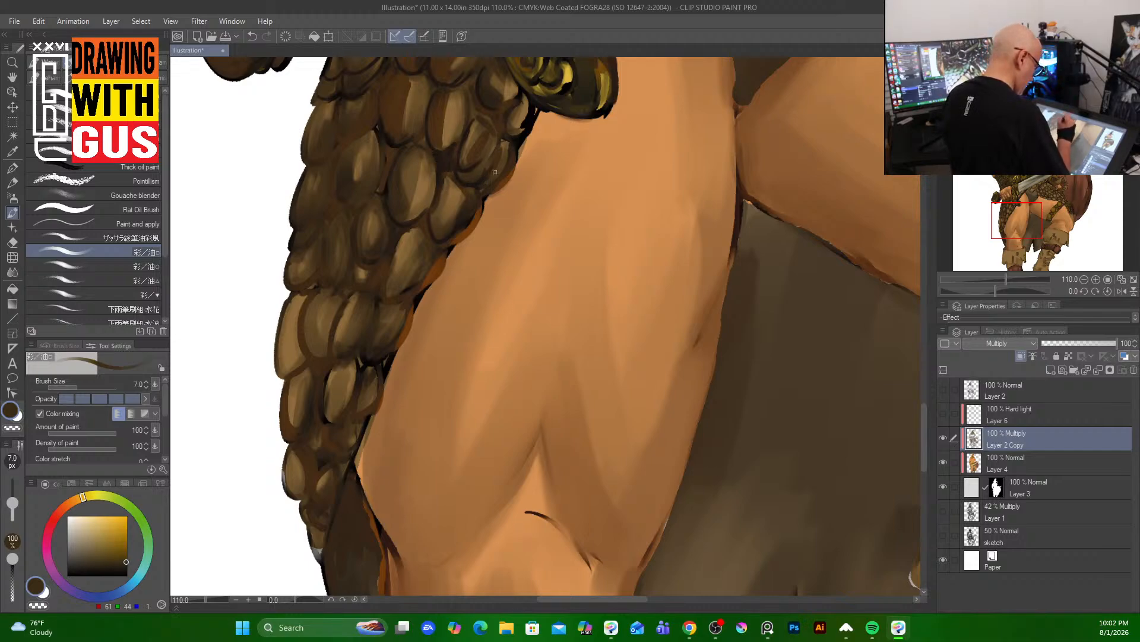
{"action": "mouse_move", "coordinate": [381, 149]}
{"action": "left_mouse_down"}
{"action": "mouse_move", "coordinate": [366, 195]}
{"action": "mouse_move", "coordinate": [350, 154]}
{"action": "mouse_move", "coordinate": [336, 172]}
{"action": "mouse_move", "coordinate": [379, 173]}
{"action": "mouse_move", "coordinate": [337, 157]}
{"action": "mouse_move", "coordinate": [340, 206]}
{"action": "mouse_move", "coordinate": [346, 167]}
{"action": "mouse_move", "coordinate": [326, 154]}
{"action": "mouse_move", "coordinate": [342, 103]}
{"action": "mouse_move", "coordinate": [356, 137]}
{"action": "mouse_move", "coordinate": [363, 126]}
{"action": "mouse_move", "coordinate": [328, 159]}
{"action": "left_mouse_up"}
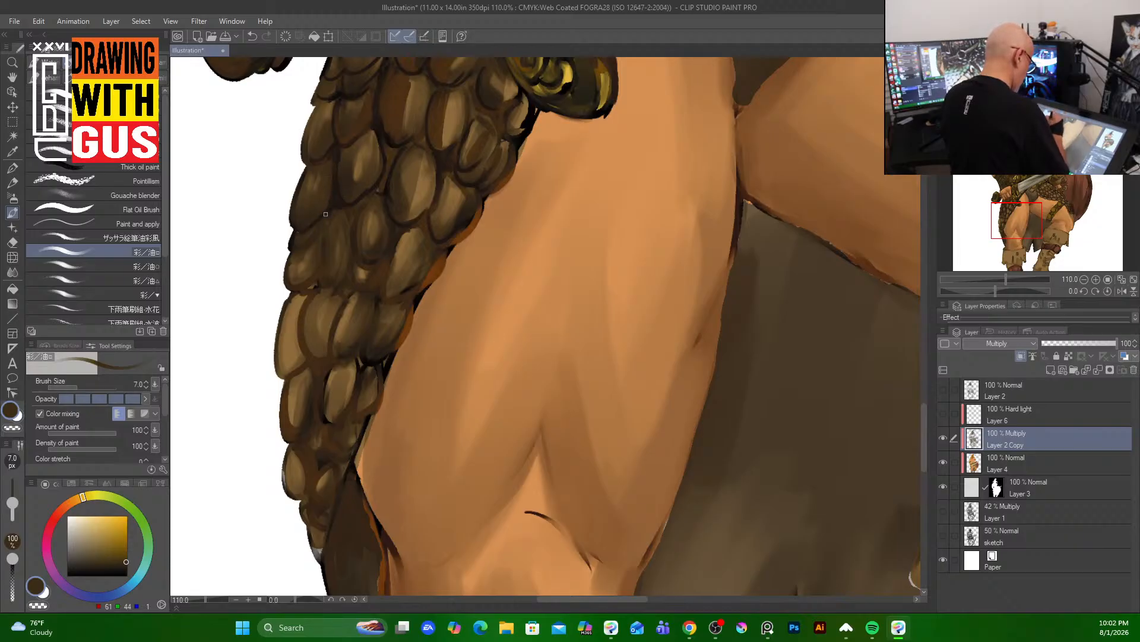
{"action": "mouse_move", "coordinate": [330, 218]}
{"action": "left_mouse_down"}
{"action": "mouse_move", "coordinate": [325, 245]}
{"action": "mouse_move", "coordinate": [345, 264]}
{"action": "left_mouse_up"}
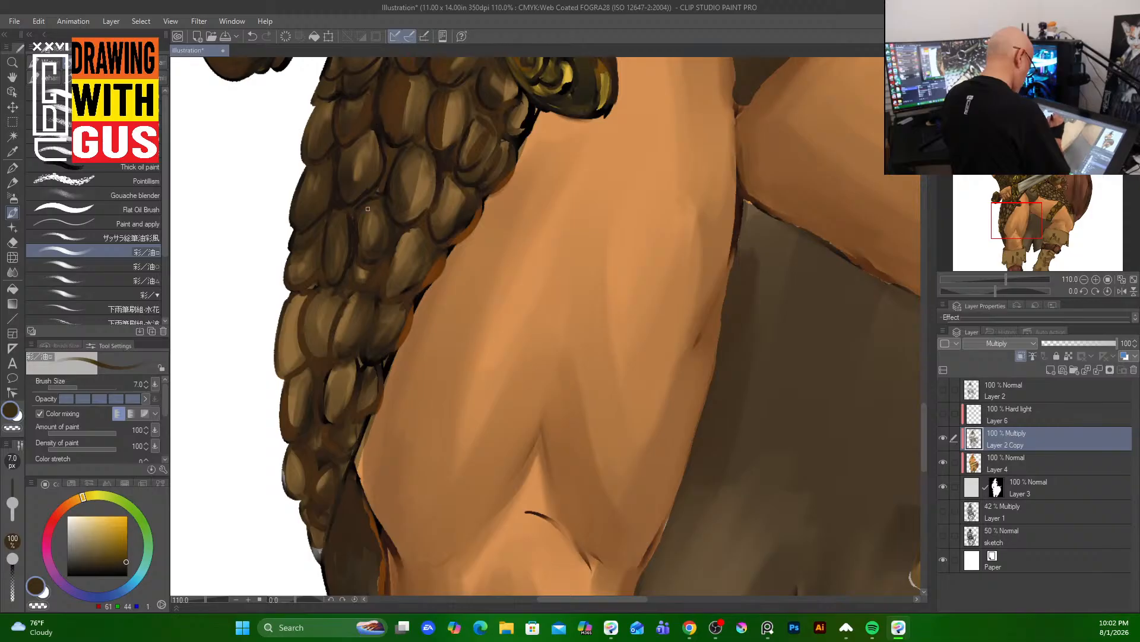
{"action": "left_click_drag", "start_coordinate": [393, 227], "coordinate": [383, 292]}
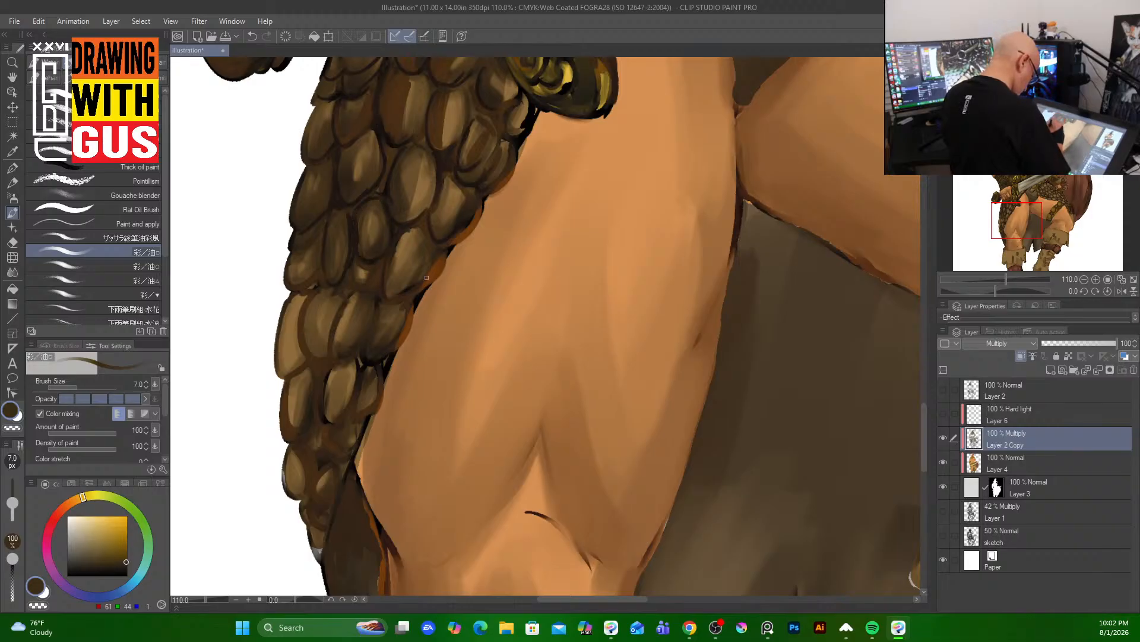
- Darken the scale flap's edge against the thigh and the gaps between its lower scales down to the tip
{"action": "left_click_drag", "start_coordinate": [430, 241], "coordinate": [425, 273]}
{"action": "left_click_drag", "start_coordinate": [481, 212], "coordinate": [401, 341]}
{"action": "mouse_move", "coordinate": [384, 298]}
{"action": "left_mouse_down"}
{"action": "mouse_move", "coordinate": [375, 323]}
{"action": "mouse_move", "coordinate": [334, 346]}
{"action": "left_mouse_up"}
{"action": "mouse_move", "coordinate": [309, 302]}
{"action": "left_mouse_down"}
{"action": "mouse_move", "coordinate": [302, 339]}
{"action": "mouse_move", "coordinate": [312, 356]}
{"action": "left_mouse_up"}
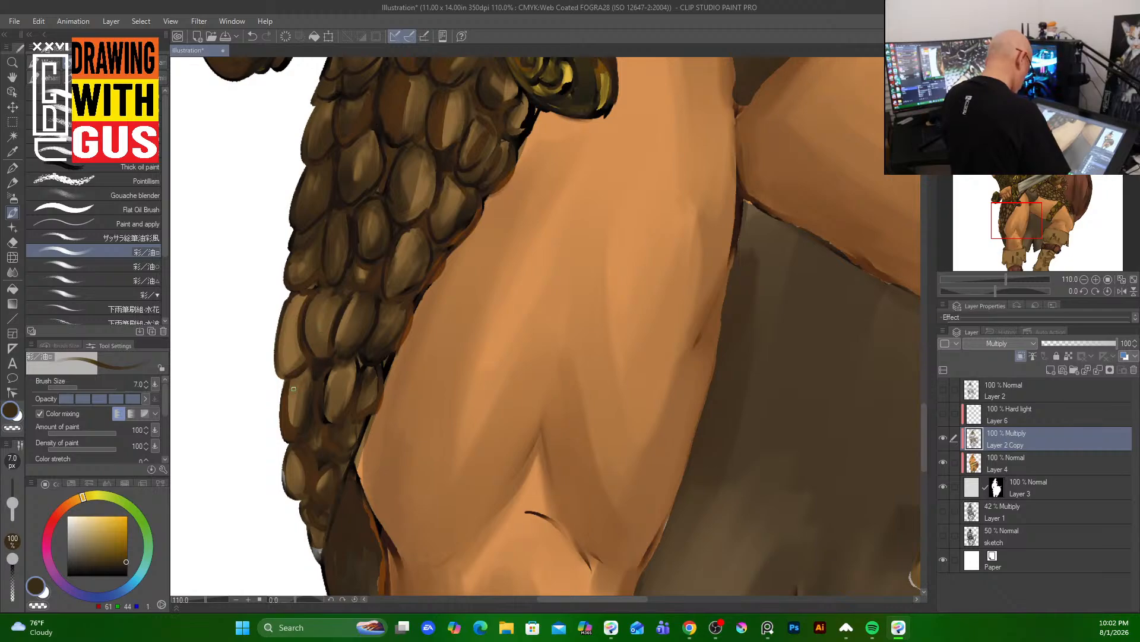
{"action": "mouse_move", "coordinate": [282, 401]}
{"action": "left_mouse_down"}
{"action": "mouse_move", "coordinate": [285, 440]}
{"action": "mouse_move", "coordinate": [344, 456]}
{"action": "left_mouse_up"}
{"action": "mouse_move", "coordinate": [357, 394]}
{"action": "left_mouse_down"}
{"action": "mouse_move", "coordinate": [347, 416]}
{"action": "mouse_move", "coordinate": [375, 401]}
{"action": "left_mouse_up"}
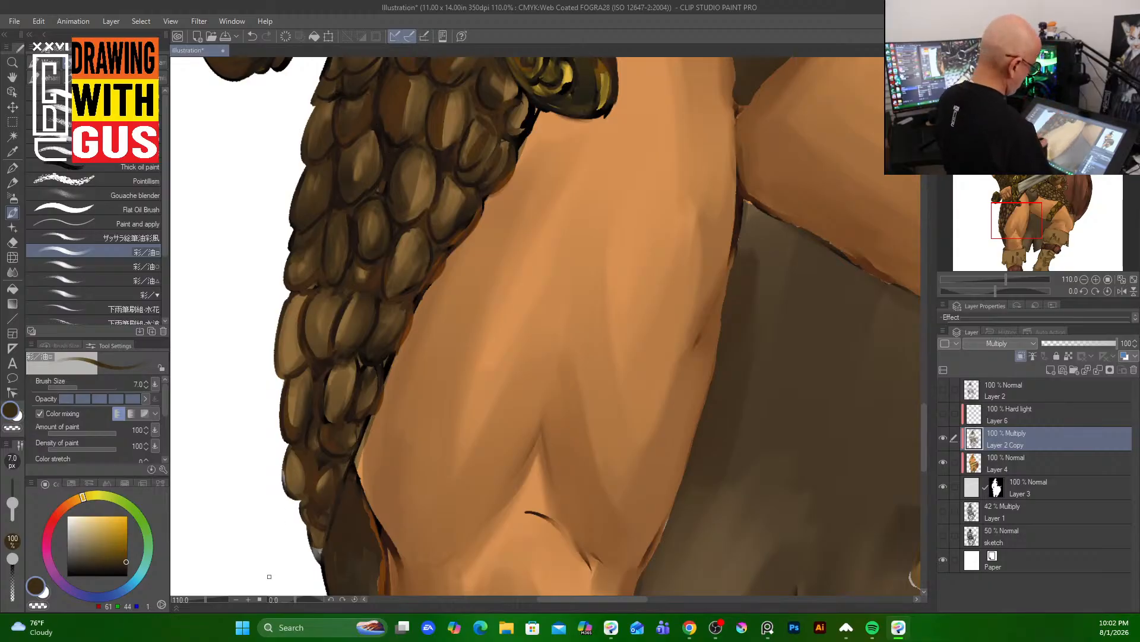
{"action": "left_click_drag", "start_coordinate": [433, 234], "coordinate": [424, 275]}
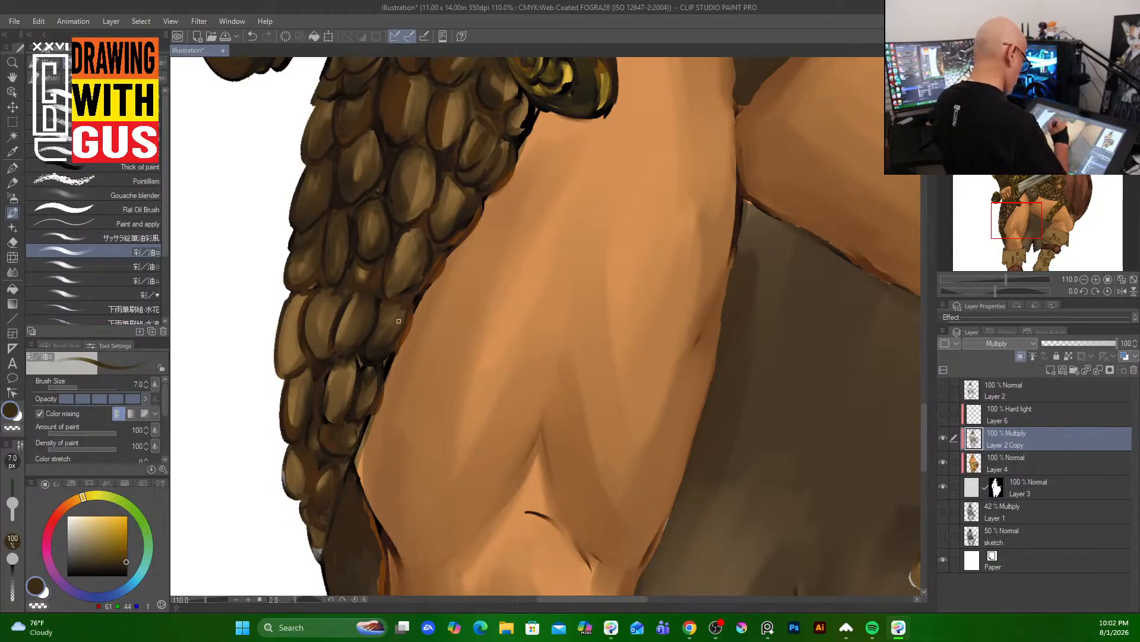
{"action": "left_click_drag", "start_coordinate": [454, 354], "coordinate": [501, 127]}
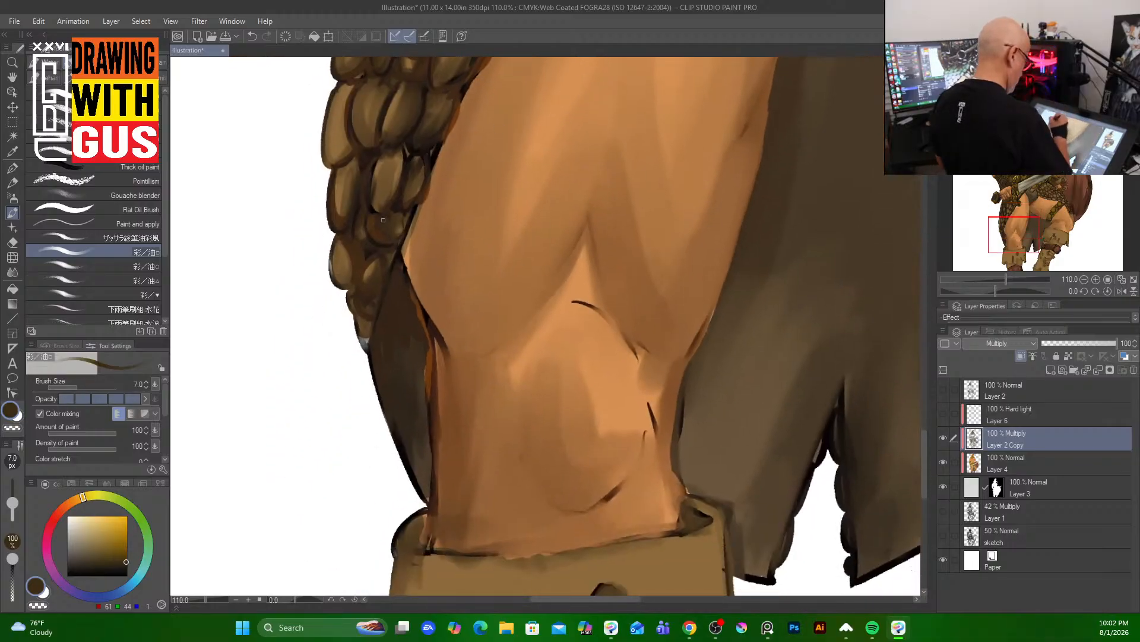
{"action": "mouse_move", "coordinate": [364, 222]}
{"action": "left_mouse_down"}
{"action": "mouse_move", "coordinate": [356, 261]}
{"action": "mouse_move", "coordinate": [369, 327]}
{"action": "left_mouse_up"}
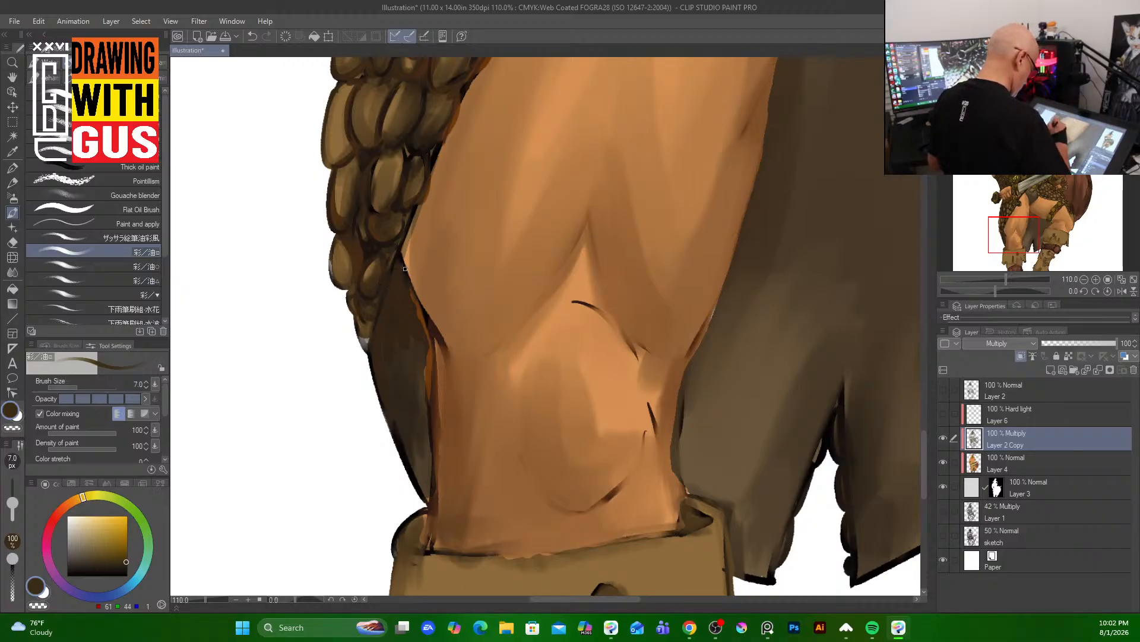
- Set the brush size to 30 and shade the dark loincloth between the thighs along its edges and lower point
{"action": "left_click_drag", "start_coordinate": [543, 274], "coordinate": [457, 478]}
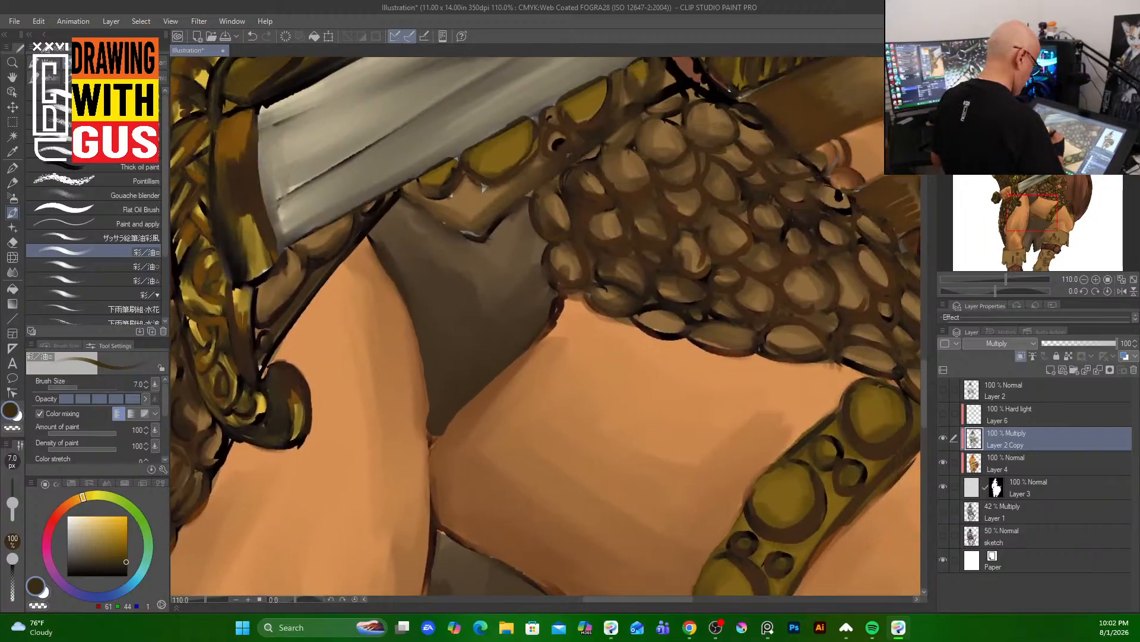
{"action": "key", "text": "bracketright"}
{"action": "key", "text": "bracketright"}
{"action": "key", "text": "bracketright"}
{"action": "key", "text": "bracketright"}
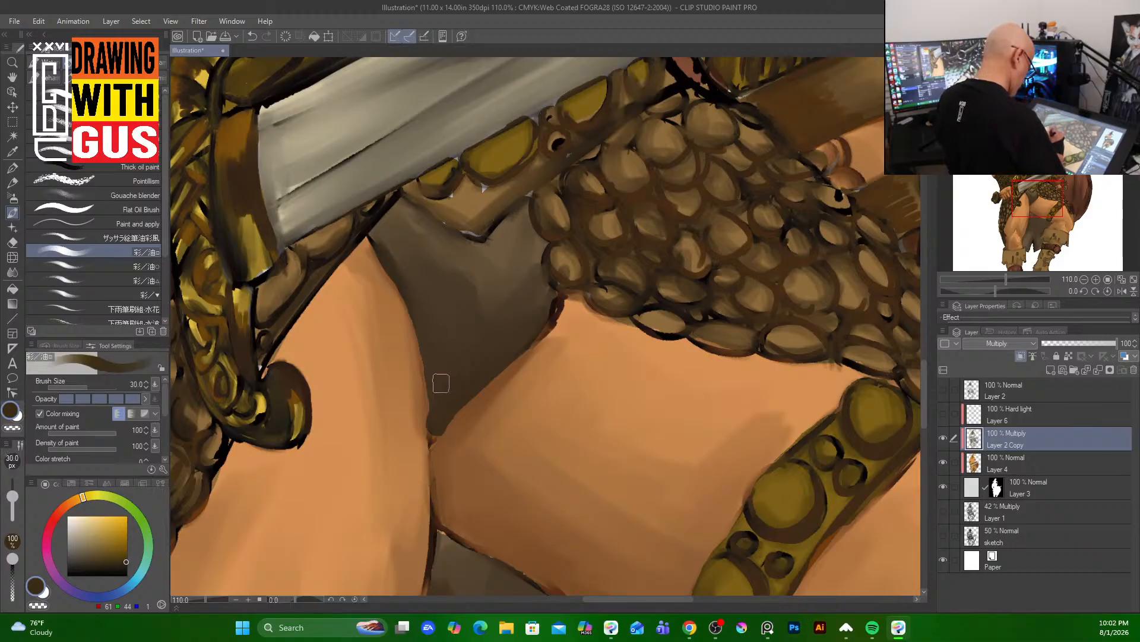
{"action": "left_click_drag", "start_coordinate": [433, 405], "coordinate": [434, 425]}
{"action": "mouse_move", "coordinate": [431, 365]}
{"action": "left_mouse_down"}
{"action": "mouse_move", "coordinate": [435, 437]}
{"action": "mouse_move", "coordinate": [489, 383]}
{"action": "left_mouse_up"}
{"action": "mouse_move", "coordinate": [521, 341]}
{"action": "left_mouse_down"}
{"action": "mouse_move", "coordinate": [441, 423]}
{"action": "mouse_move", "coordinate": [446, 350]}
{"action": "mouse_move", "coordinate": [434, 356]}
{"action": "mouse_move", "coordinate": [410, 245]}
{"action": "mouse_move", "coordinate": [380, 233]}
{"action": "mouse_move", "coordinate": [409, 274]}
{"action": "left_mouse_up"}
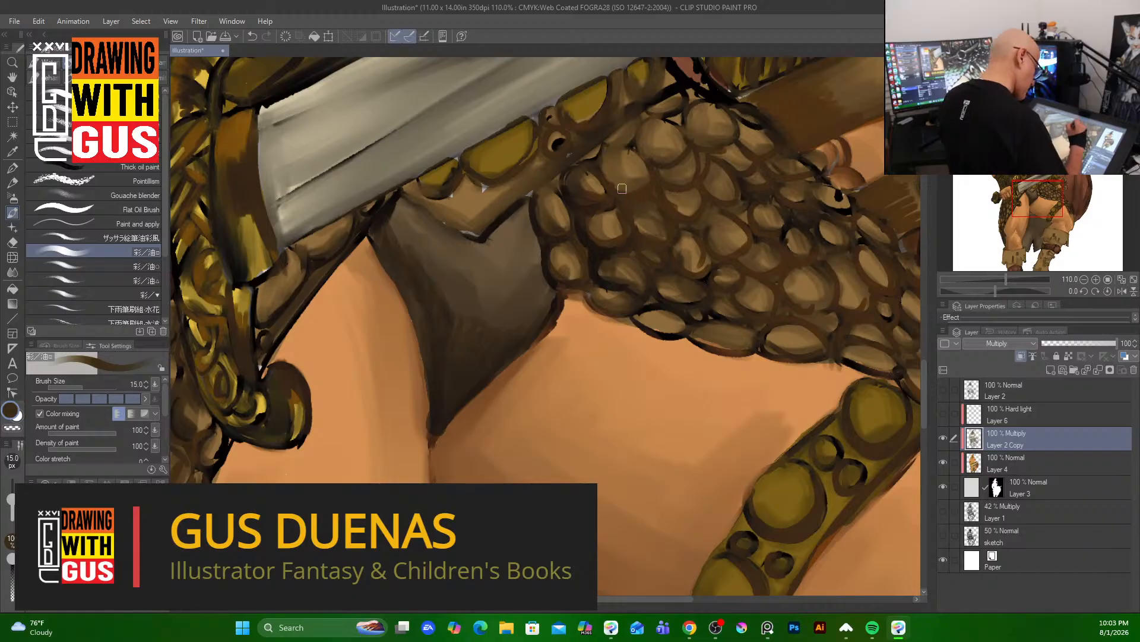
- Set the brush size to 10, save the illustration, and darken the belt's lower edge where it meets the scale armour
{"action": "key", "text": "["}
{"action": "key", "text": "["}
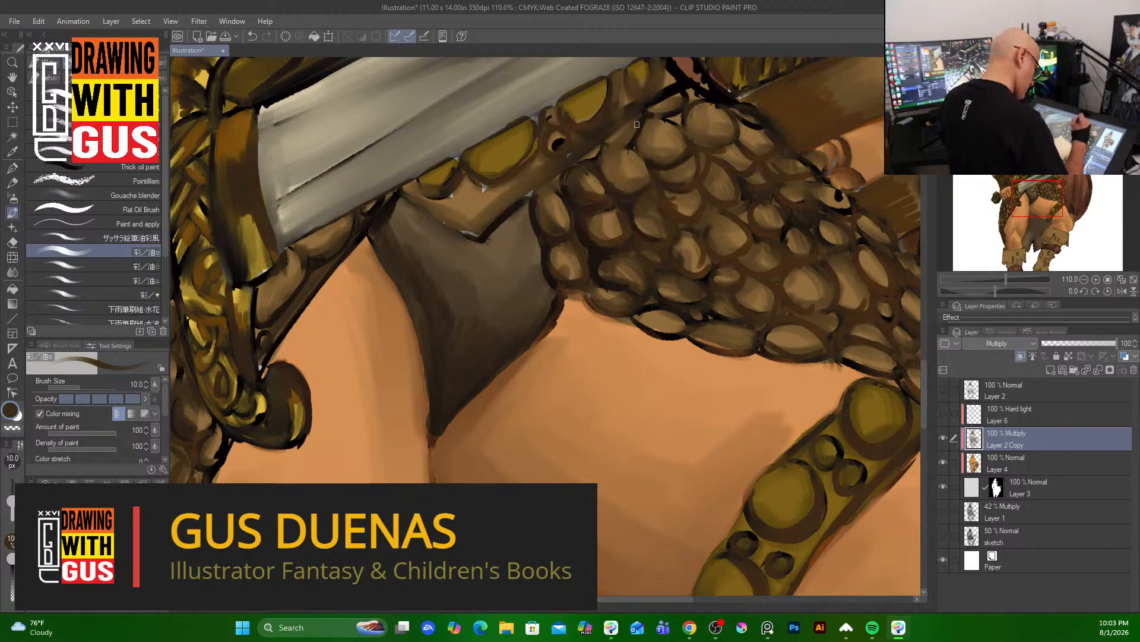
{"action": "key", "text": "ctrl+s"}
{"action": "left_click_drag", "start_coordinate": [637, 111], "coordinate": [531, 194]}
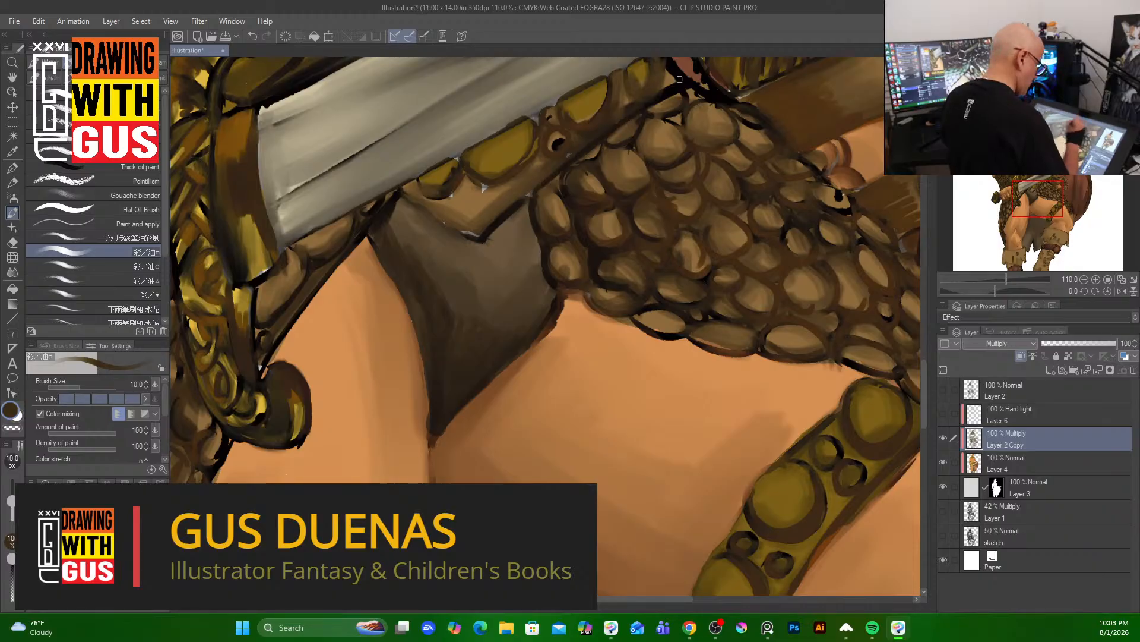
- Shade the gold studs on the belt strip below the sword blade and set the brush size to 20
{"action": "mouse_move", "coordinate": [611, 84]}
{"action": "left_mouse_down"}
{"action": "mouse_move", "coordinate": [594, 130]}
{"action": "mouse_move", "coordinate": [565, 135]}
{"action": "mouse_move", "coordinate": [514, 177]}
{"action": "mouse_move", "coordinate": [475, 158]}
{"action": "mouse_move", "coordinate": [505, 170]}
{"action": "left_mouse_up"}
{"action": "key", "text": "bracketright"}
{"action": "key", "text": "bracketright"}
{"action": "key", "text": "bracketright"}
{"action": "key", "text": "bracketright"}
{"action": "key", "text": "bracketright"}
{"action": "key", "text": "bracketright"}
{"action": "key", "text": "bracketleft"}
{"action": "key", "text": "bracketleft"}
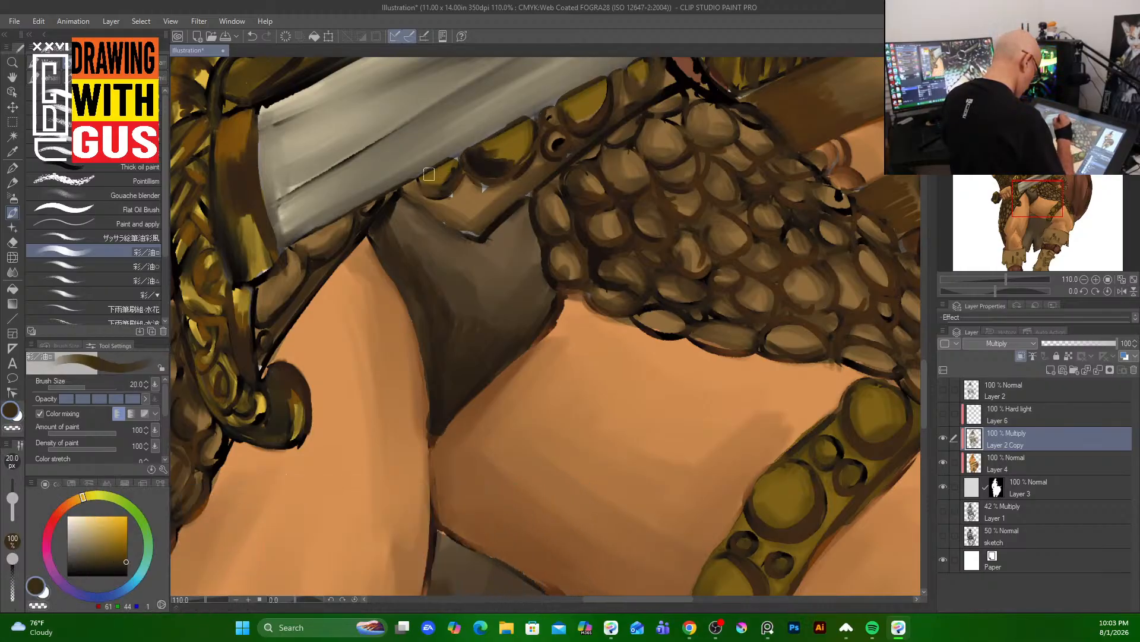
- Paint dark brown streaks along the middle and upper edge of the sword blade above the studded belt strip
{"action": "left_click_drag", "start_coordinate": [285, 205], "coordinate": [568, 63]}
{"action": "mouse_move", "coordinate": [347, 175]}
{"action": "left_mouse_down"}
{"action": "mouse_move", "coordinate": [475, 95]}
{"action": "mouse_move", "coordinate": [564, 60]}
{"action": "left_mouse_up"}
{"action": "left_click_drag", "start_coordinate": [493, 99], "coordinate": [307, 201]}
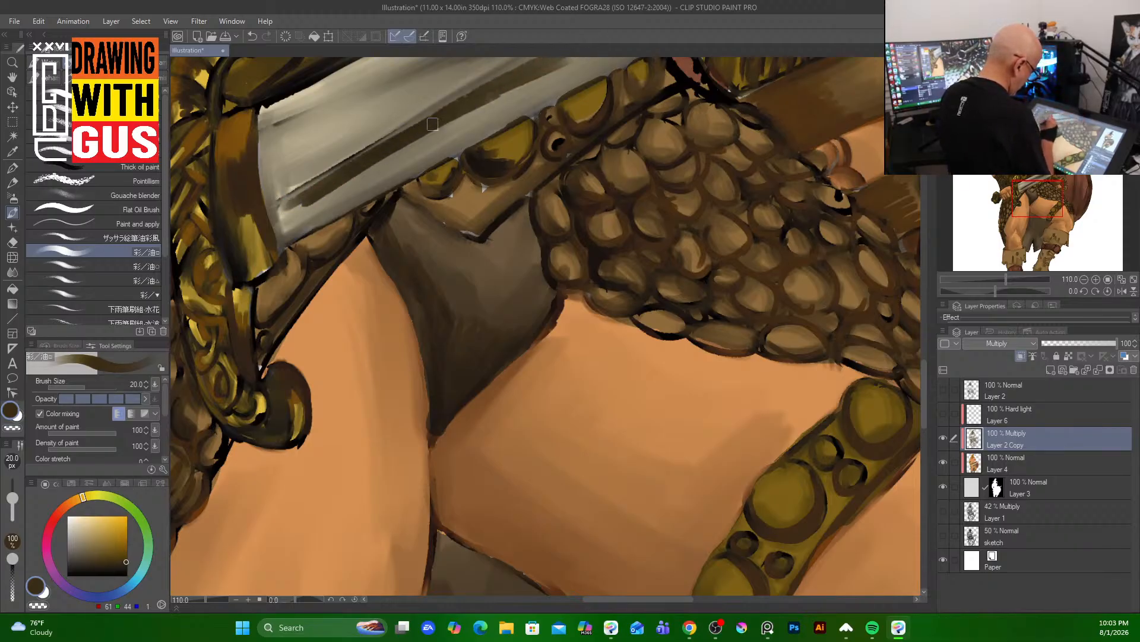
{"action": "left_click_drag", "start_coordinate": [416, 143], "coordinate": [291, 216]}
{"action": "left_click_drag", "start_coordinate": [361, 166], "coordinate": [290, 203]}
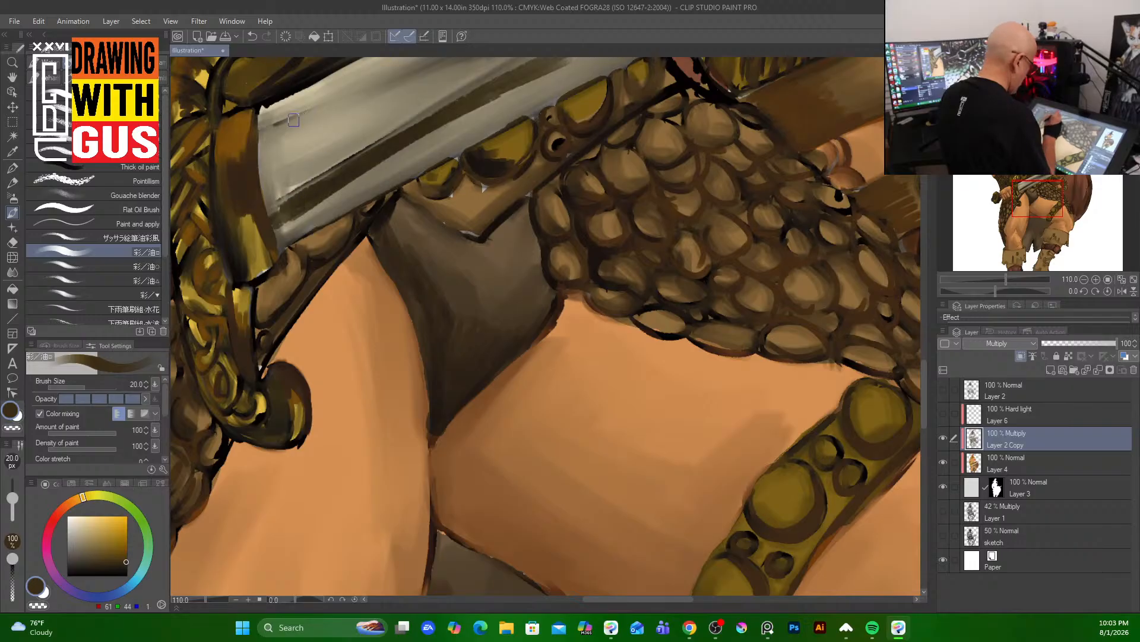
{"action": "left_click_drag", "start_coordinate": [271, 123], "coordinate": [439, 65]}
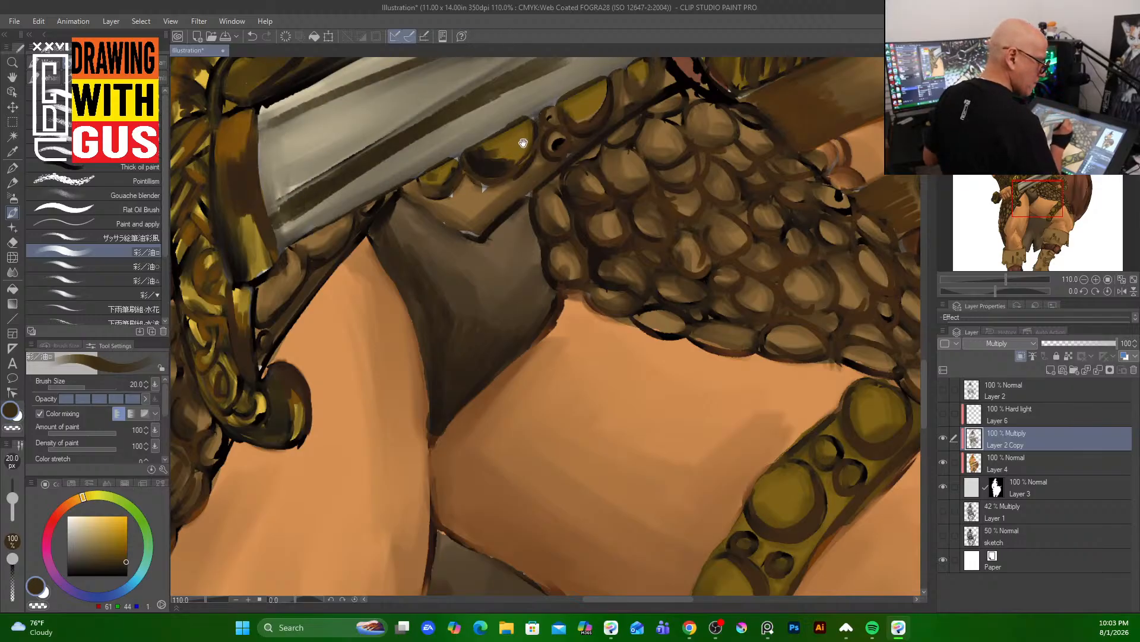
- Extend the dark streaks along the sword blade's centre to the part that crosses the red-brown shield
{"action": "left_click_drag", "start_coordinate": [522, 146], "coordinate": [326, 308]}
{"action": "left_click_drag", "start_coordinate": [376, 202], "coordinate": [657, 66]}
{"action": "mouse_move", "coordinate": [416, 166]}
{"action": "left_mouse_down"}
{"action": "mouse_move", "coordinate": [652, 59]}
{"action": "mouse_move", "coordinate": [671, 63]}
{"action": "mouse_move", "coordinate": [376, 262]}
{"action": "left_mouse_up"}
{"action": "left_click_drag", "start_coordinate": [508, 179], "coordinate": [674, 94]}
{"action": "mouse_move", "coordinate": [472, 199]}
{"action": "left_mouse_down"}
{"action": "mouse_move", "coordinate": [713, 61]}
{"action": "mouse_move", "coordinate": [482, 185]}
{"action": "left_mouse_up"}
{"action": "left_click_drag", "start_coordinate": [527, 153], "coordinate": [762, 62]}
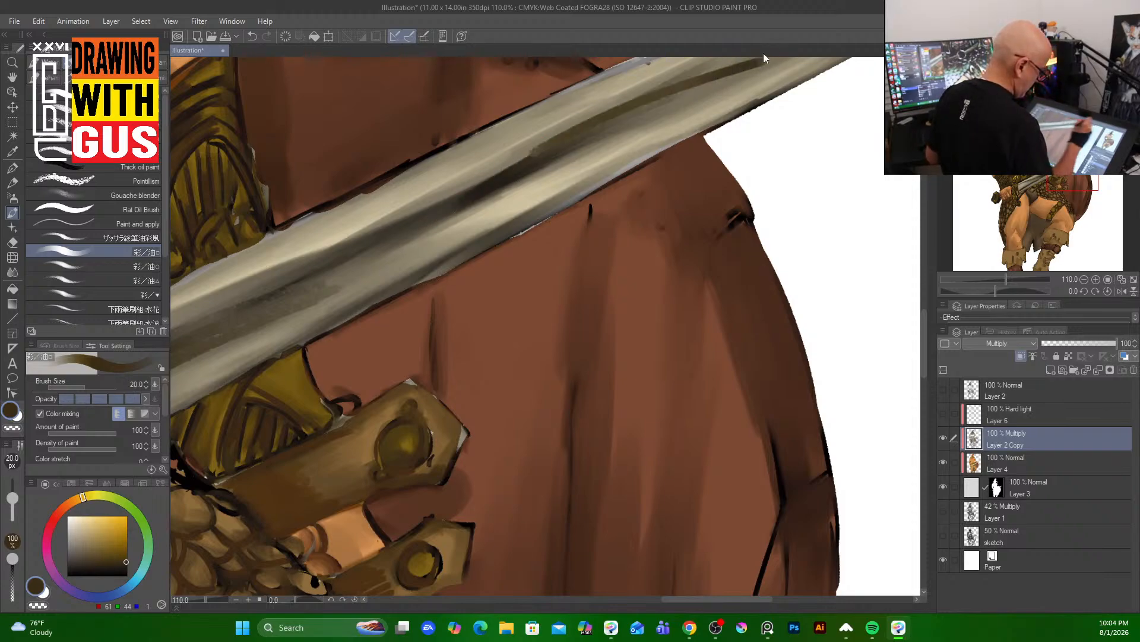
{"action": "left_click_drag", "start_coordinate": [487, 178], "coordinate": [755, 63]}
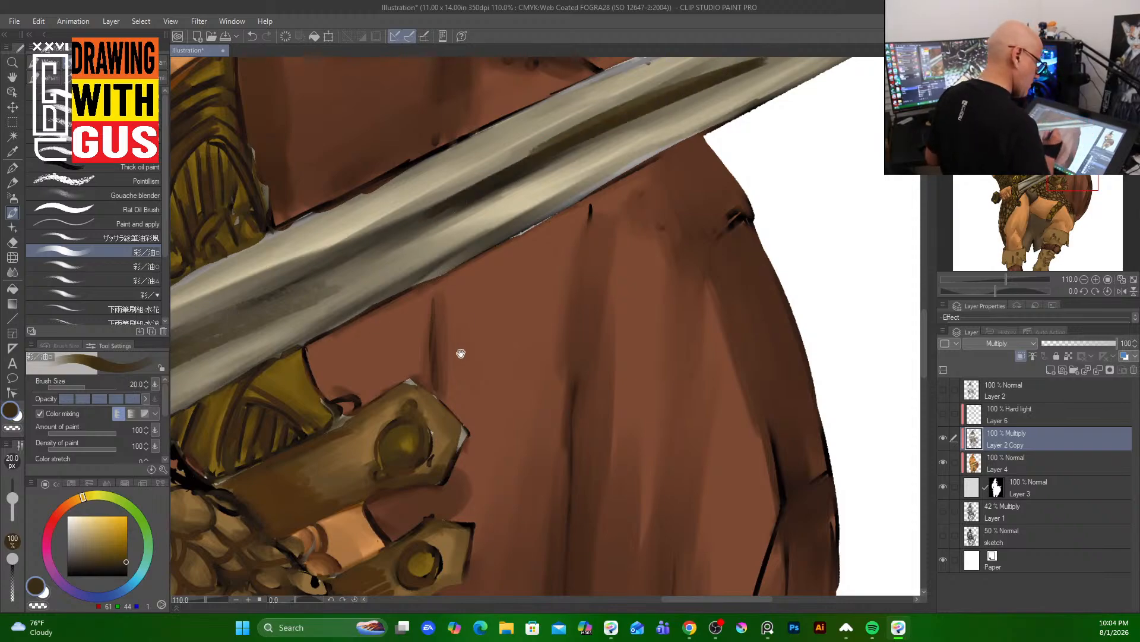
- Set the brush size to 8 and darken the gaps between the scales in the middle of the armour
{"action": "left_click_drag", "start_coordinate": [461, 349], "coordinate": [611, 102]}
{"action": "mouse_move", "coordinate": [519, 290]}
{"action": "left_mouse_down"}
{"action": "mouse_move", "coordinate": [551, 250]}
{"action": "mouse_move", "coordinate": [574, 180]}
{"action": "mouse_move", "coordinate": [607, 274]}
{"action": "mouse_move", "coordinate": [600, 240]}
{"action": "left_mouse_up"}
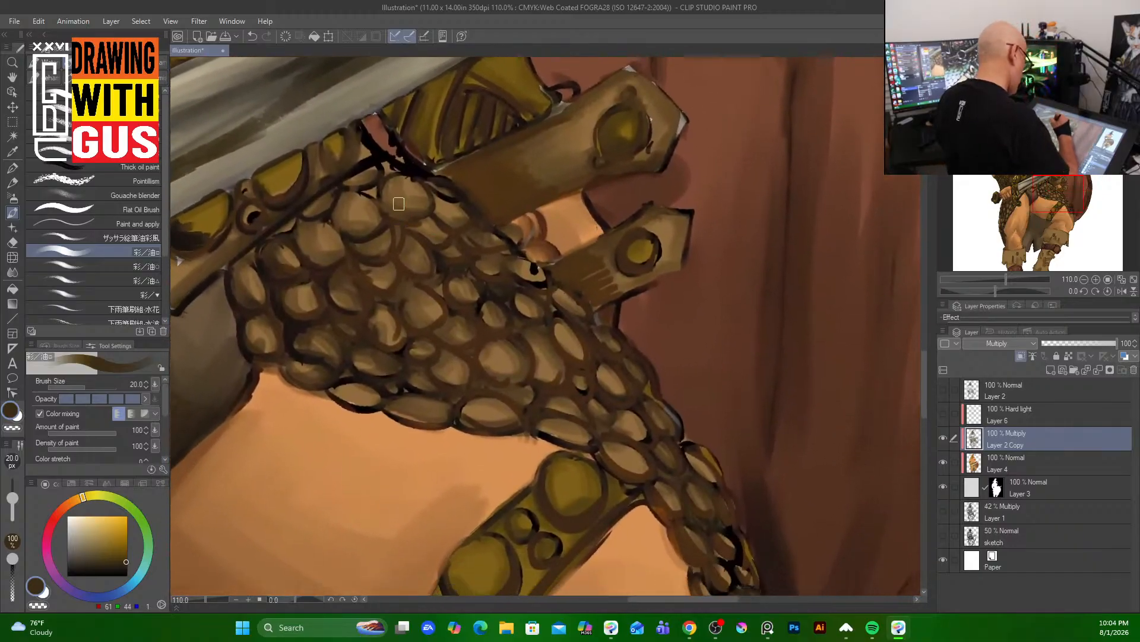
{"action": "key", "text": "bracketleft"}
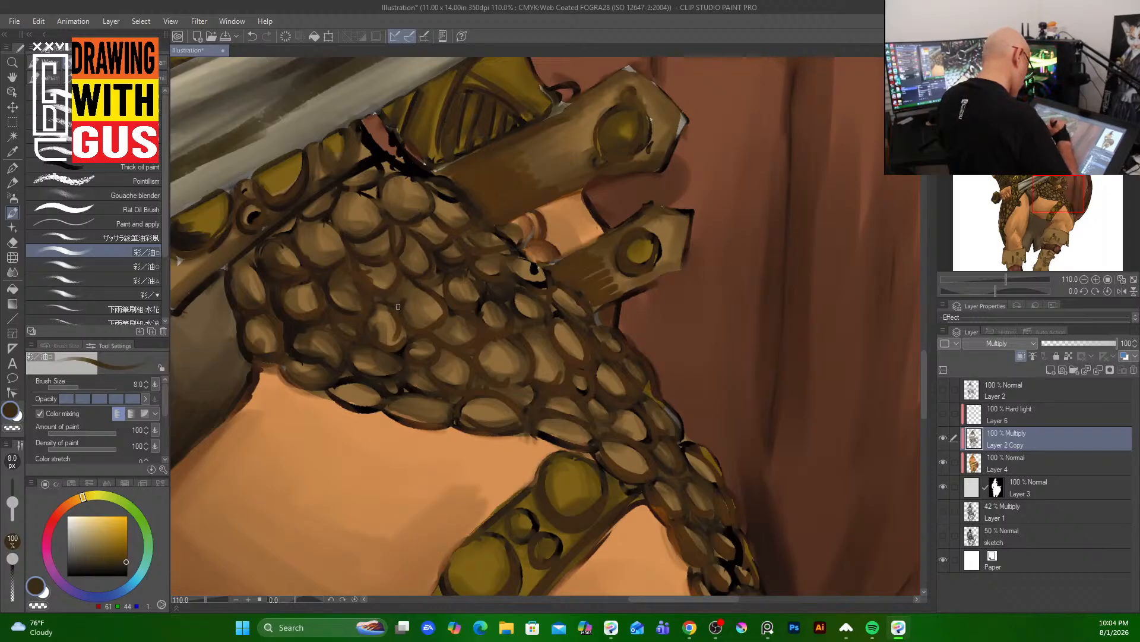
{"action": "mouse_move", "coordinate": [398, 306]}
{"action": "left_mouse_down"}
{"action": "mouse_move", "coordinate": [440, 309]}
{"action": "mouse_move", "coordinate": [456, 282]}
{"action": "mouse_move", "coordinate": [476, 308]}
{"action": "left_mouse_up"}
{"action": "mouse_move", "coordinate": [462, 265]}
{"action": "left_mouse_down"}
{"action": "mouse_move", "coordinate": [512, 284]}
{"action": "mouse_move", "coordinate": [506, 246]}
{"action": "mouse_move", "coordinate": [512, 275]}
{"action": "left_mouse_up"}
{"action": "mouse_move", "coordinate": [528, 279]}
{"action": "left_mouse_down"}
{"action": "mouse_move", "coordinate": [503, 306]}
{"action": "mouse_move", "coordinate": [516, 320]}
{"action": "mouse_move", "coordinate": [484, 310]}
{"action": "mouse_move", "coordinate": [516, 329]}
{"action": "left_mouse_up"}
{"action": "mouse_move", "coordinate": [504, 325]}
{"action": "left_mouse_down"}
{"action": "mouse_move", "coordinate": [450, 351]}
{"action": "mouse_move", "coordinate": [468, 385]}
{"action": "mouse_move", "coordinate": [516, 376]}
{"action": "left_mouse_up"}
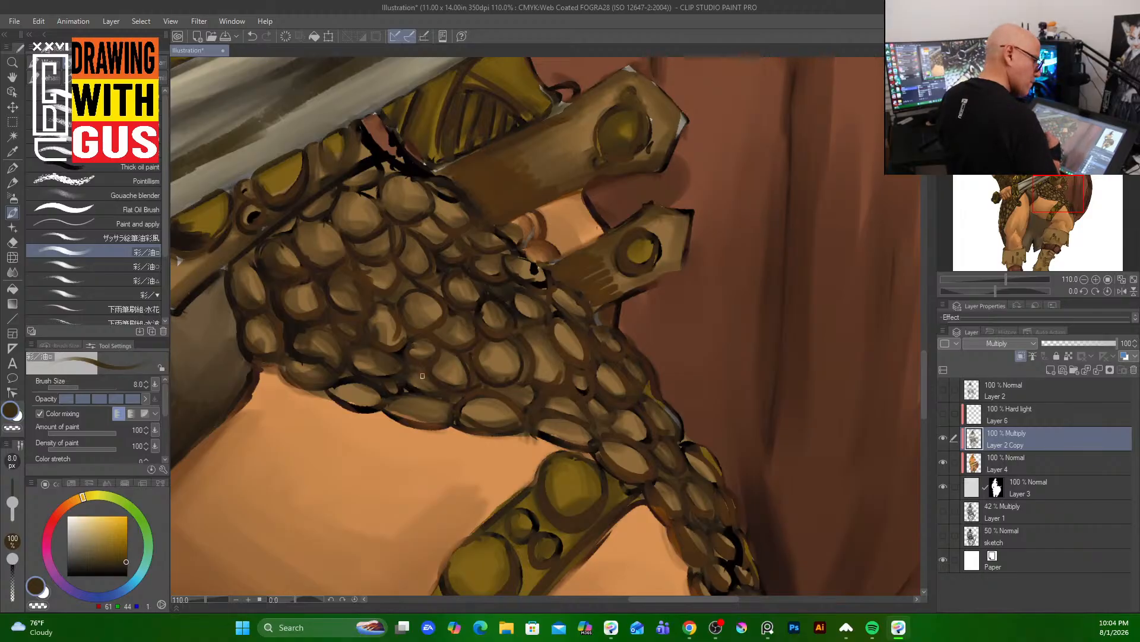
- Deepen the outlines of the scales toward the armour's lower edge above the thigh
{"action": "mouse_move", "coordinate": [534, 337]}
{"action": "left_mouse_down"}
{"action": "mouse_move", "coordinate": [524, 373]}
{"action": "mouse_move", "coordinate": [563, 377]}
{"action": "left_mouse_up"}
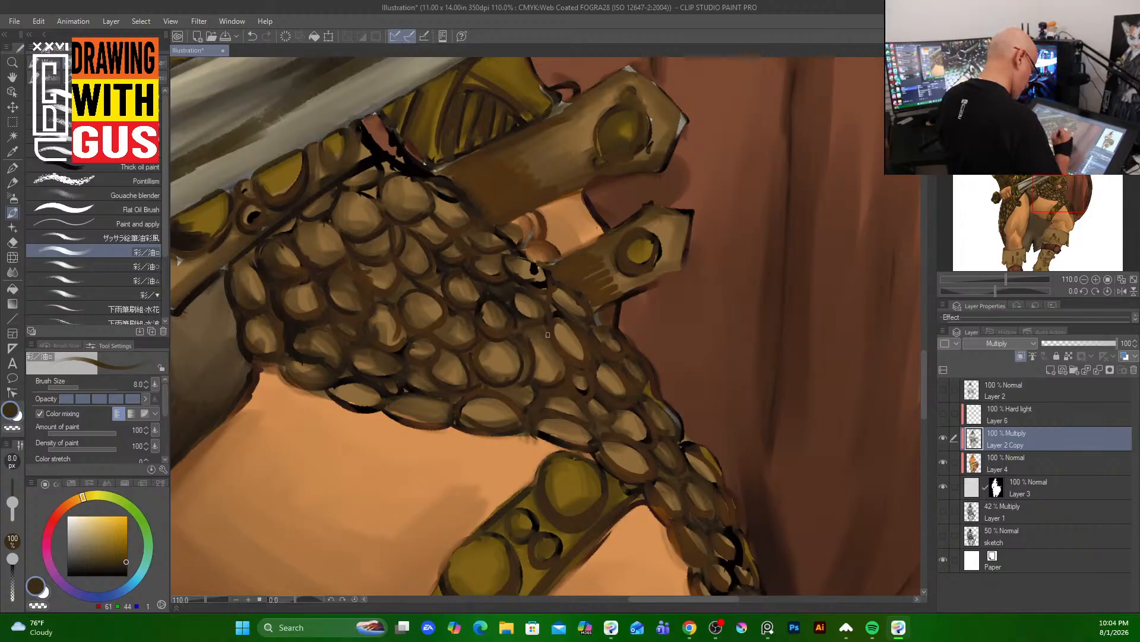
{"action": "mouse_move", "coordinate": [565, 328]}
{"action": "left_mouse_down"}
{"action": "mouse_move", "coordinate": [544, 380]}
{"action": "mouse_move", "coordinate": [576, 360]}
{"action": "left_mouse_up"}
{"action": "mouse_move", "coordinate": [553, 403]}
{"action": "left_mouse_down"}
{"action": "mouse_move", "coordinate": [580, 396]}
{"action": "mouse_move", "coordinate": [585, 421]}
{"action": "mouse_move", "coordinate": [518, 414]}
{"action": "mouse_move", "coordinate": [508, 427]}
{"action": "left_mouse_up"}
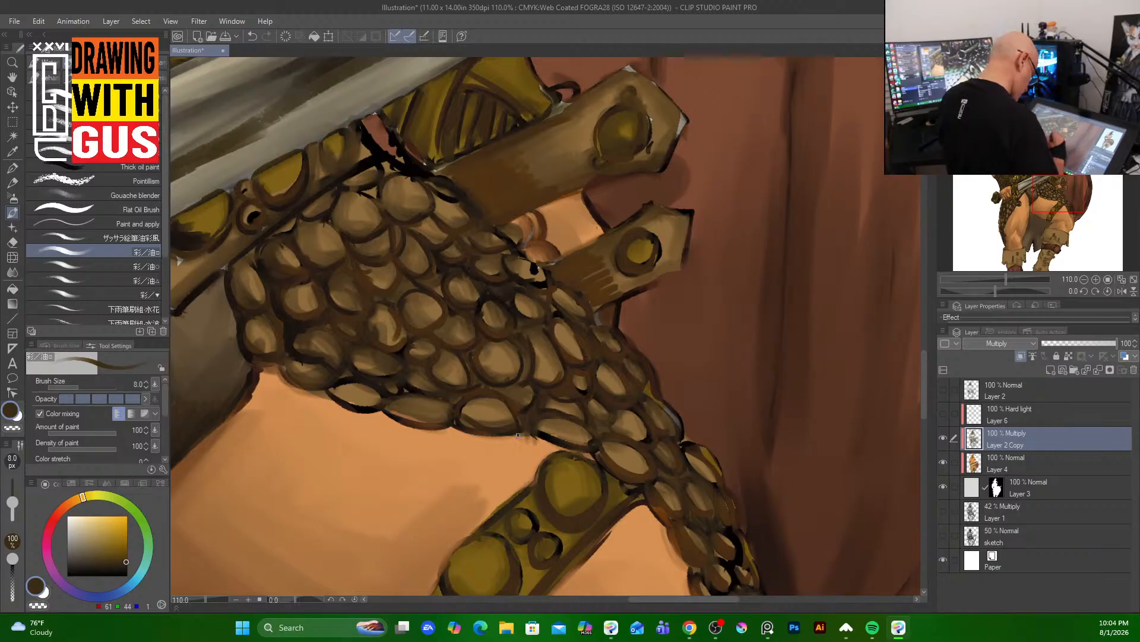
{"action": "left_click_drag", "start_coordinate": [448, 395], "coordinate": [462, 407]}
{"action": "left_click_drag", "start_coordinate": [390, 425], "coordinate": [445, 403]}
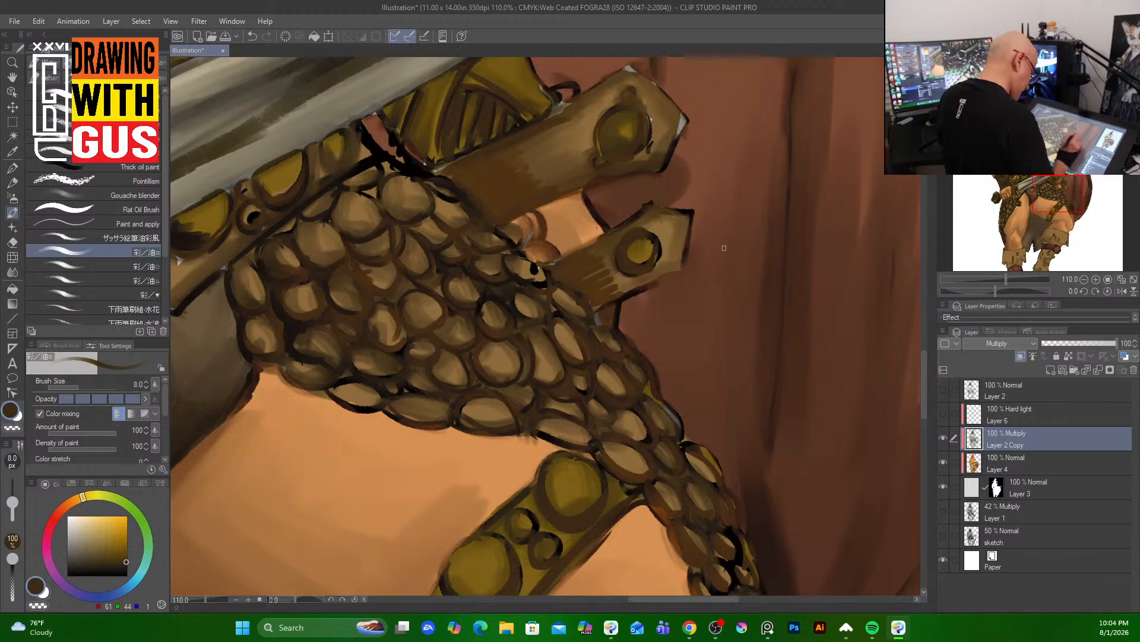
- Darken the edges of the studded gold thigh strap and the outlines around its round studs
{"action": "mouse_move", "coordinate": [547, 468]}
{"action": "left_mouse_down"}
{"action": "mouse_move", "coordinate": [548, 504]}
{"action": "mouse_move", "coordinate": [578, 521]}
{"action": "mouse_move", "coordinate": [605, 491]}
{"action": "left_mouse_up"}
{"action": "mouse_move", "coordinate": [523, 512]}
{"action": "left_mouse_down"}
{"action": "mouse_move", "coordinate": [511, 538]}
{"action": "mouse_move", "coordinate": [531, 564]}
{"action": "left_mouse_up"}
{"action": "mouse_move", "coordinate": [634, 496]}
{"action": "left_mouse_down"}
{"action": "mouse_move", "coordinate": [579, 546]}
{"action": "mouse_move", "coordinate": [689, 398]}
{"action": "mouse_move", "coordinate": [682, 346]}
{"action": "mouse_move", "coordinate": [580, 408]}
{"action": "mouse_move", "coordinate": [559, 447]}
{"action": "left_mouse_up"}
{"action": "mouse_move", "coordinate": [568, 348]}
{"action": "left_mouse_down"}
{"action": "mouse_move", "coordinate": [554, 407]}
{"action": "mouse_move", "coordinate": [536, 417]}
{"action": "mouse_move", "coordinate": [564, 404]}
{"action": "left_mouse_up"}
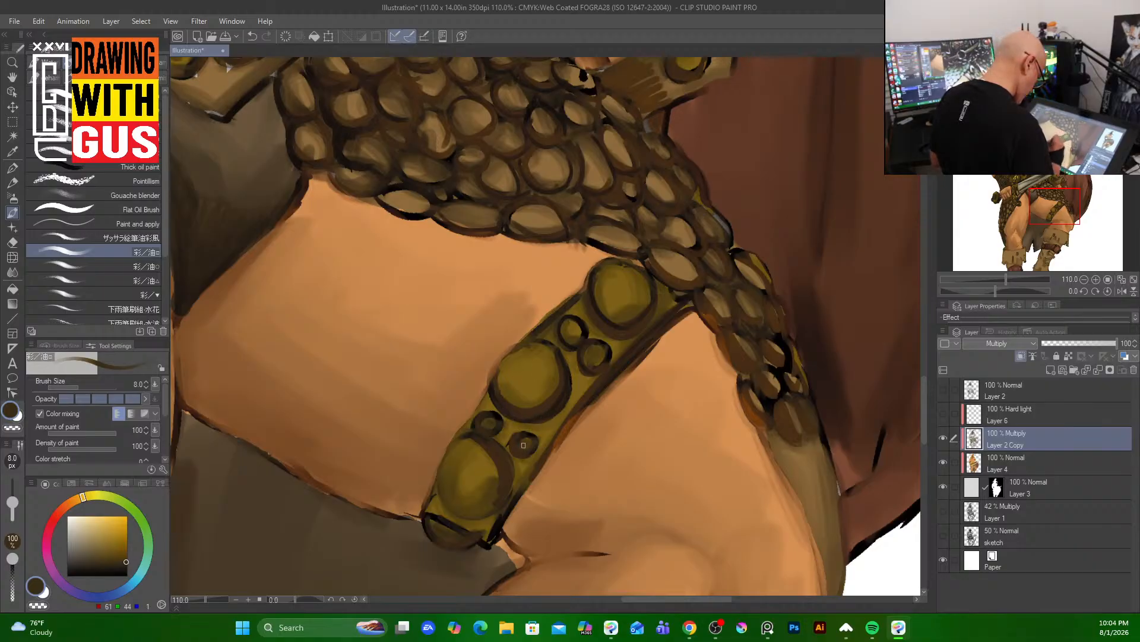
{"action": "mouse_move", "coordinate": [524, 445]}
{"action": "left_mouse_down"}
{"action": "mouse_move", "coordinate": [522, 414]}
{"action": "mouse_move", "coordinate": [493, 442]}
{"action": "mouse_move", "coordinate": [493, 509]}
{"action": "mouse_move", "coordinate": [503, 458]}
{"action": "mouse_move", "coordinate": [455, 495]}
{"action": "mouse_move", "coordinate": [473, 522]}
{"action": "mouse_move", "coordinate": [437, 521]}
{"action": "mouse_move", "coordinate": [466, 539]}
{"action": "left_mouse_up"}
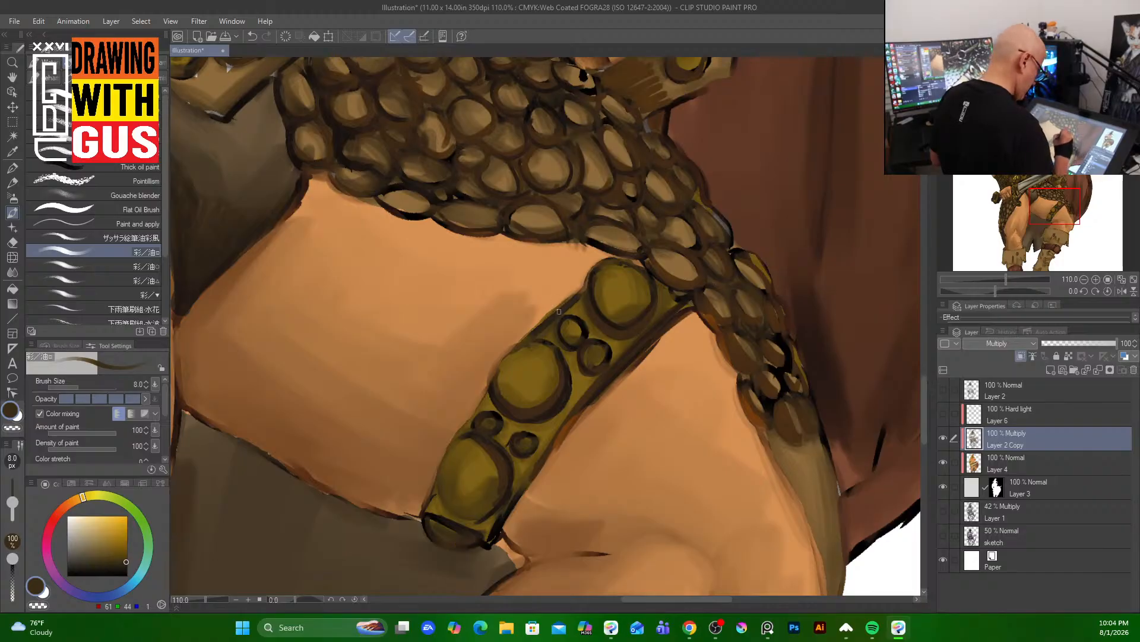
{"action": "left_click_drag", "start_coordinate": [492, 393], "coordinate": [439, 486]}
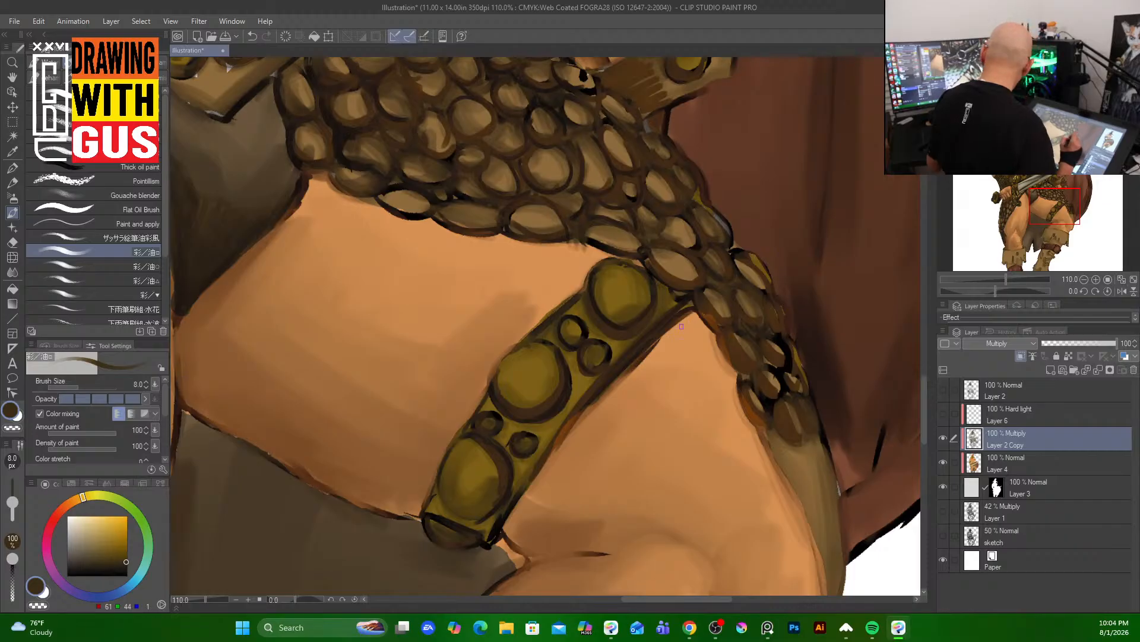
- Darken the scale outlines from the narrow flap's tip up to the lower side strap, and shade that strap's edge
{"action": "left_click_drag", "start_coordinate": [697, 379], "coordinate": [519, 420]}
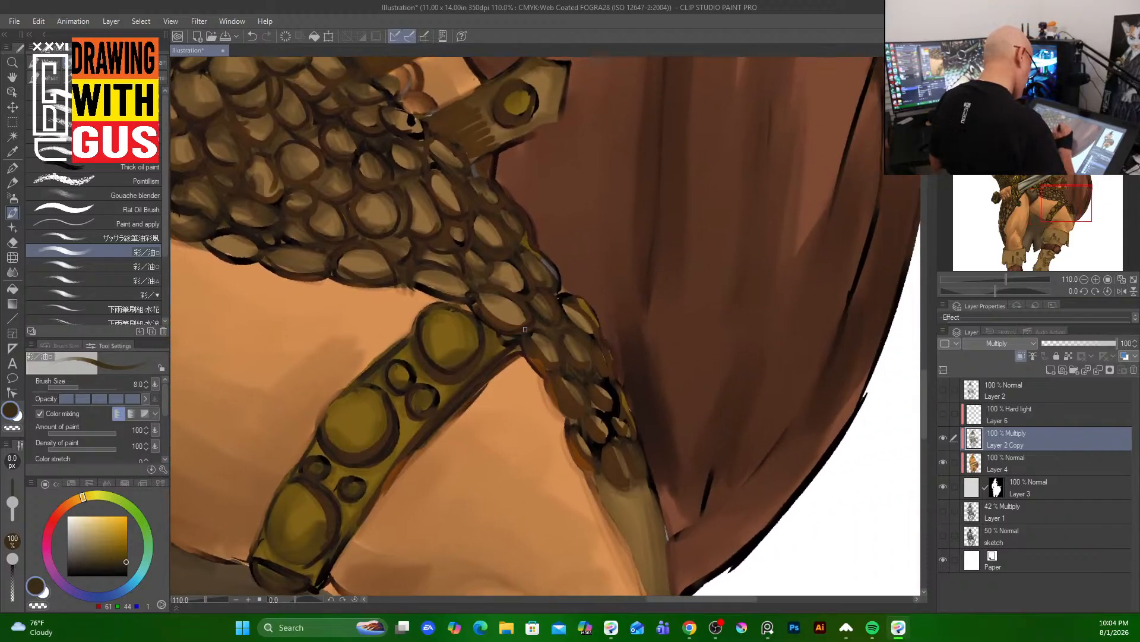
{"action": "mouse_move", "coordinate": [535, 330]}
{"action": "left_mouse_down"}
{"action": "mouse_move", "coordinate": [563, 326]}
{"action": "mouse_move", "coordinate": [554, 371]}
{"action": "mouse_move", "coordinate": [588, 412]}
{"action": "mouse_move", "coordinate": [583, 432]}
{"action": "mouse_move", "coordinate": [607, 475]}
{"action": "mouse_move", "coordinate": [631, 480]}
{"action": "left_mouse_up"}
{"action": "left_click_drag", "start_coordinate": [606, 455], "coordinate": [603, 443]}
{"action": "left_click_drag", "start_coordinate": [596, 355], "coordinate": [600, 378]}
{"action": "left_click_drag", "start_coordinate": [568, 321], "coordinate": [583, 343]}
{"action": "mouse_move", "coordinate": [580, 338]}
{"action": "left_mouse_down"}
{"action": "mouse_move", "coordinate": [592, 343]}
{"action": "mouse_move", "coordinate": [594, 331]}
{"action": "left_mouse_up"}
{"action": "mouse_move", "coordinate": [496, 218]}
{"action": "left_mouse_down"}
{"action": "mouse_move", "coordinate": [510, 252]}
{"action": "mouse_move", "coordinate": [509, 239]}
{"action": "left_mouse_up"}
{"action": "left_click_drag", "start_coordinate": [455, 185], "coordinate": [468, 214]}
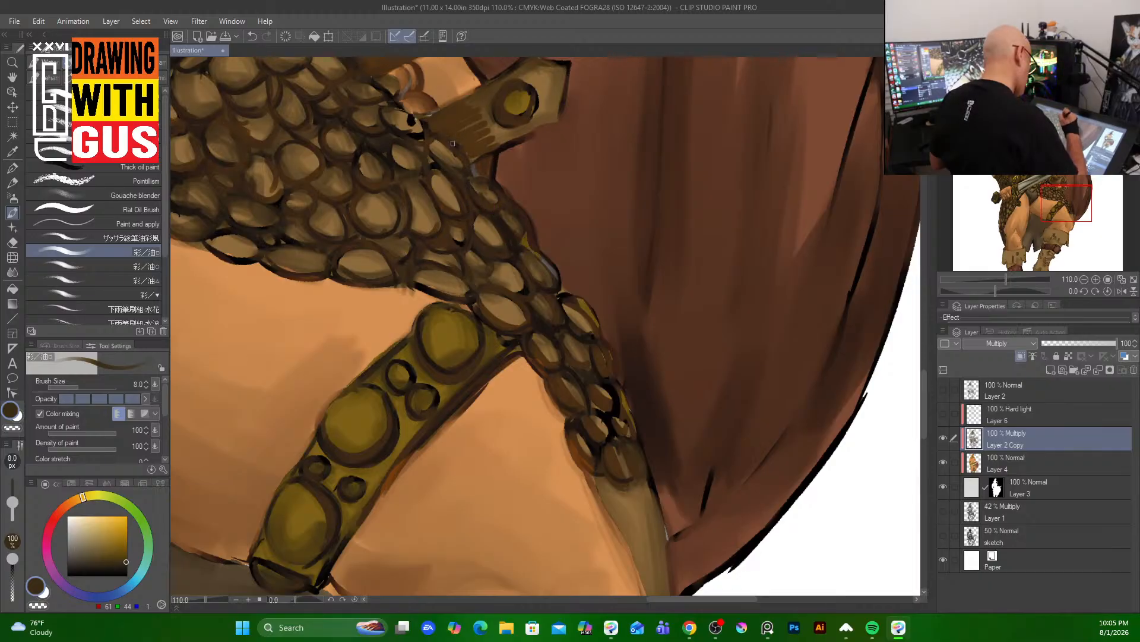
{"action": "left_click_drag", "start_coordinate": [434, 147], "coordinate": [460, 171]}
{"action": "left_click_drag", "start_coordinate": [445, 109], "coordinate": [512, 74]}
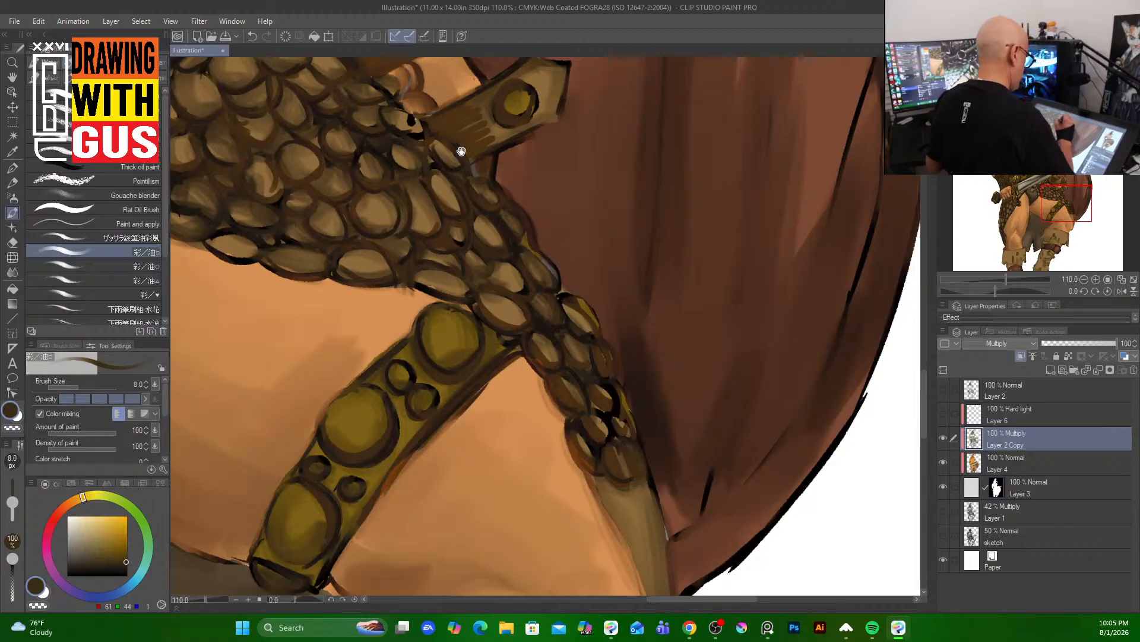
- Deepen the line work on the gold side plate below the sword and around the round rivets of both side straps
{"action": "left_click_drag", "start_coordinate": [462, 188], "coordinate": [581, 390]}
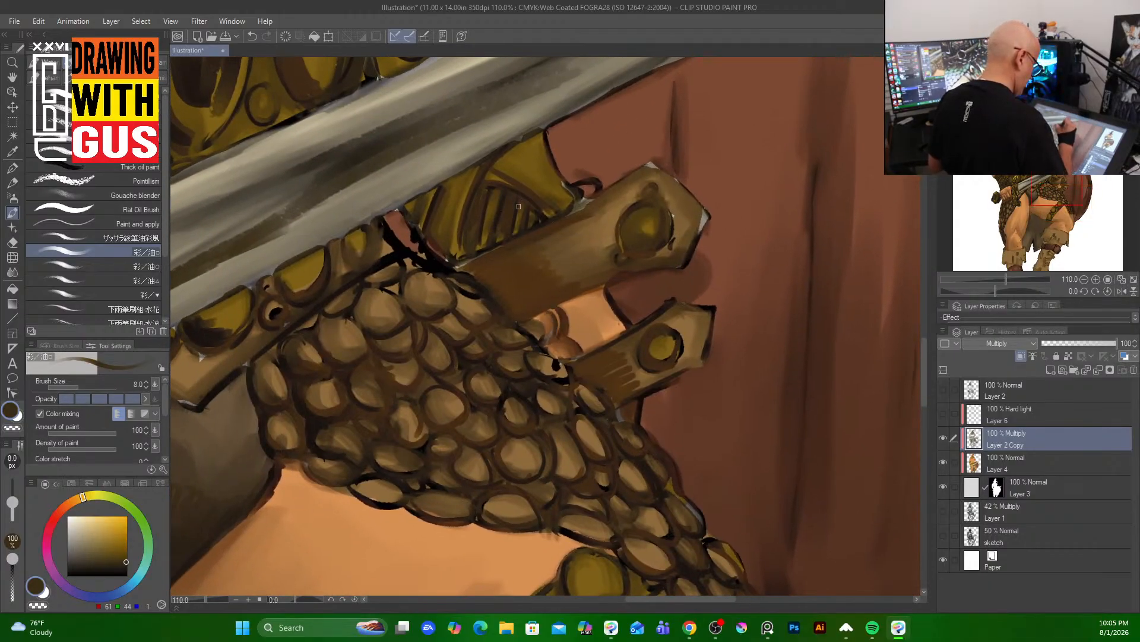
{"action": "left_click_drag", "start_coordinate": [499, 176], "coordinate": [535, 204]}
{"action": "left_click_drag", "start_coordinate": [548, 149], "coordinate": [559, 199]}
{"action": "mouse_move", "coordinate": [642, 205]}
{"action": "left_mouse_down"}
{"action": "mouse_move", "coordinate": [623, 241]}
{"action": "mouse_move", "coordinate": [634, 251]}
{"action": "left_mouse_up"}
{"action": "mouse_move", "coordinate": [657, 330]}
{"action": "left_mouse_down"}
{"action": "mouse_move", "coordinate": [644, 365]}
{"action": "mouse_move", "coordinate": [662, 363]}
{"action": "mouse_move", "coordinate": [649, 354]}
{"action": "mouse_move", "coordinate": [659, 361]}
{"action": "left_mouse_up"}
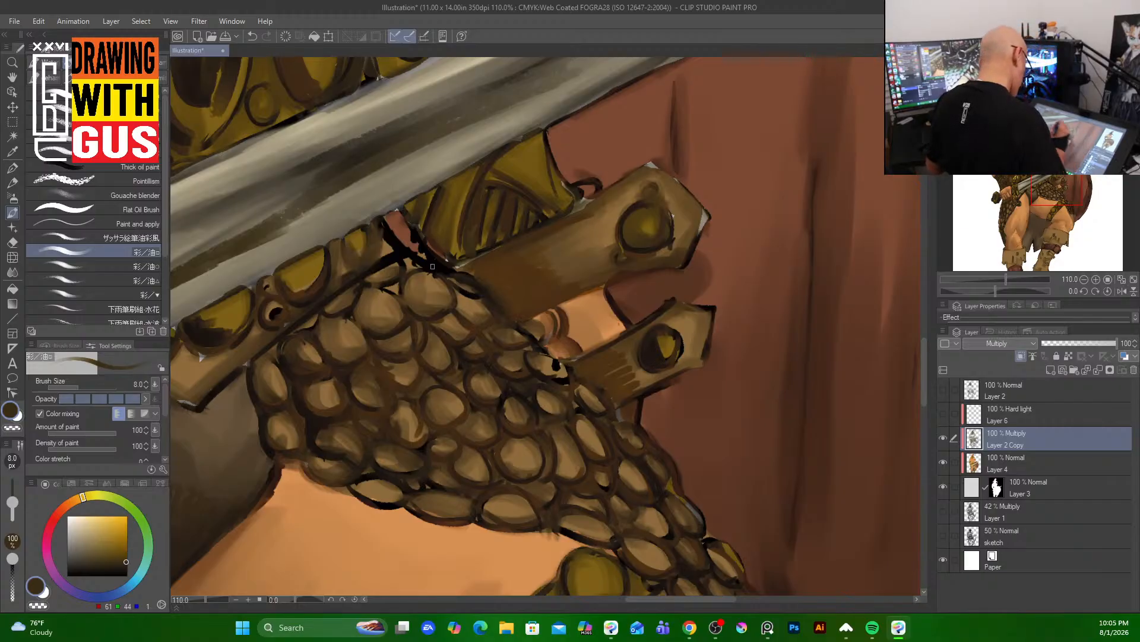
- Darken the gaps between the scales running from the belt junction down past the lower side strap
{"action": "mouse_move", "coordinate": [411, 282]}
{"action": "left_mouse_down"}
{"action": "mouse_move", "coordinate": [404, 307]}
{"action": "mouse_move", "coordinate": [392, 296]}
{"action": "mouse_move", "coordinate": [416, 335]}
{"action": "mouse_move", "coordinate": [426, 326]}
{"action": "mouse_move", "coordinate": [422, 346]}
{"action": "mouse_move", "coordinate": [425, 330]}
{"action": "mouse_move", "coordinate": [441, 342]}
{"action": "mouse_move", "coordinate": [476, 327]}
{"action": "mouse_move", "coordinate": [505, 337]}
{"action": "left_mouse_up"}
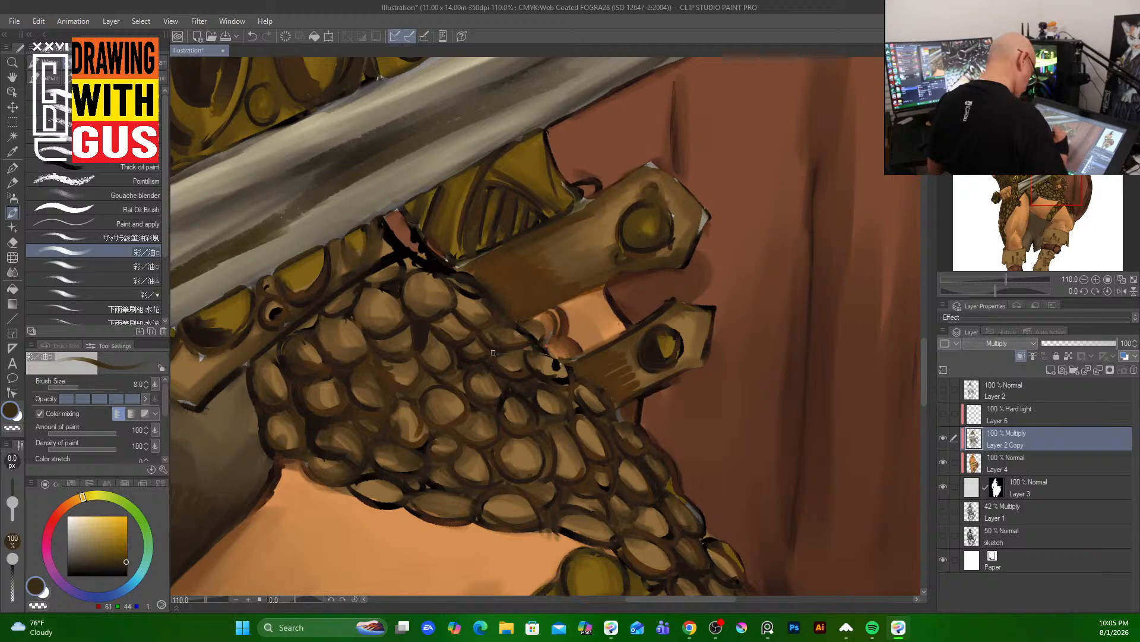
{"action": "mouse_move", "coordinate": [501, 390]}
{"action": "left_mouse_down"}
{"action": "mouse_move", "coordinate": [534, 380]}
{"action": "mouse_move", "coordinate": [553, 402]}
{"action": "mouse_move", "coordinate": [574, 400]}
{"action": "mouse_move", "coordinate": [567, 415]}
{"action": "left_mouse_up"}
{"action": "mouse_move", "coordinate": [570, 408]}
{"action": "left_mouse_down"}
{"action": "mouse_move", "coordinate": [483, 453]}
{"action": "mouse_move", "coordinate": [503, 436]}
{"action": "left_mouse_up"}
{"action": "mouse_move", "coordinate": [499, 444]}
{"action": "left_mouse_down"}
{"action": "mouse_move", "coordinate": [483, 457]}
{"action": "mouse_move", "coordinate": [493, 481]}
{"action": "left_mouse_up"}
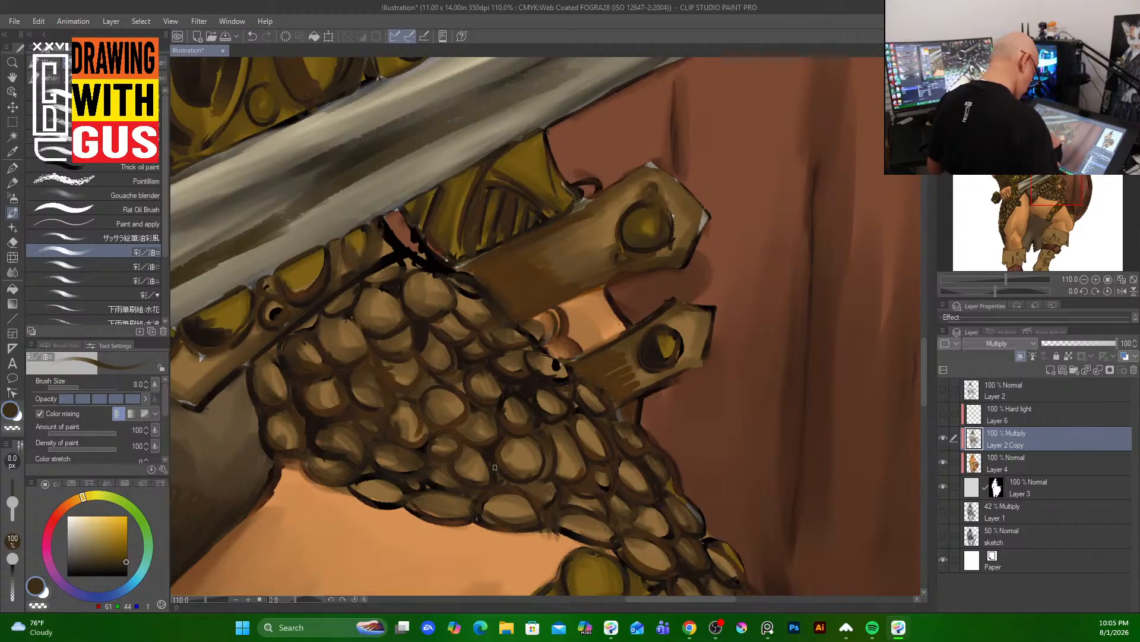
{"action": "left_click_drag", "start_coordinate": [545, 437], "coordinate": [537, 471]}
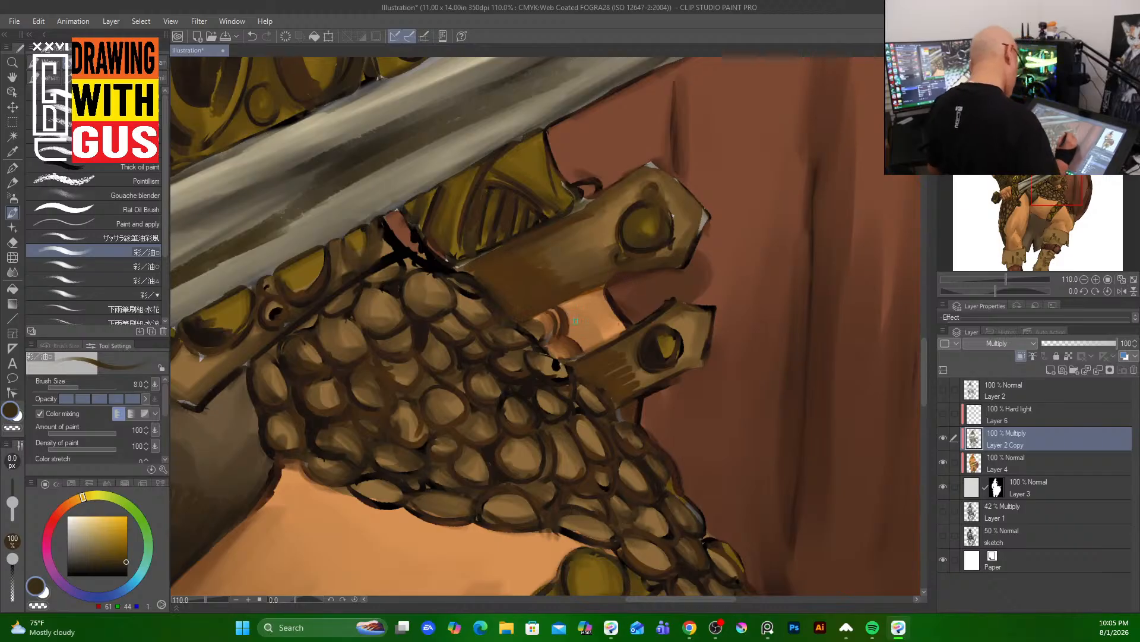
- Shade the gaps between the scales in the armour's inner part, near the loincloth
{"action": "left_click_drag", "start_coordinate": [427, 369], "coordinate": [418, 390]}
{"action": "mouse_move", "coordinate": [422, 386]}
{"action": "left_mouse_down"}
{"action": "mouse_move", "coordinate": [410, 398]}
{"action": "mouse_move", "coordinate": [426, 389]}
{"action": "left_mouse_up"}
{"action": "mouse_move", "coordinate": [436, 373]}
{"action": "left_mouse_down"}
{"action": "mouse_move", "coordinate": [360, 434]}
{"action": "mouse_move", "coordinate": [371, 436]}
{"action": "left_mouse_up"}
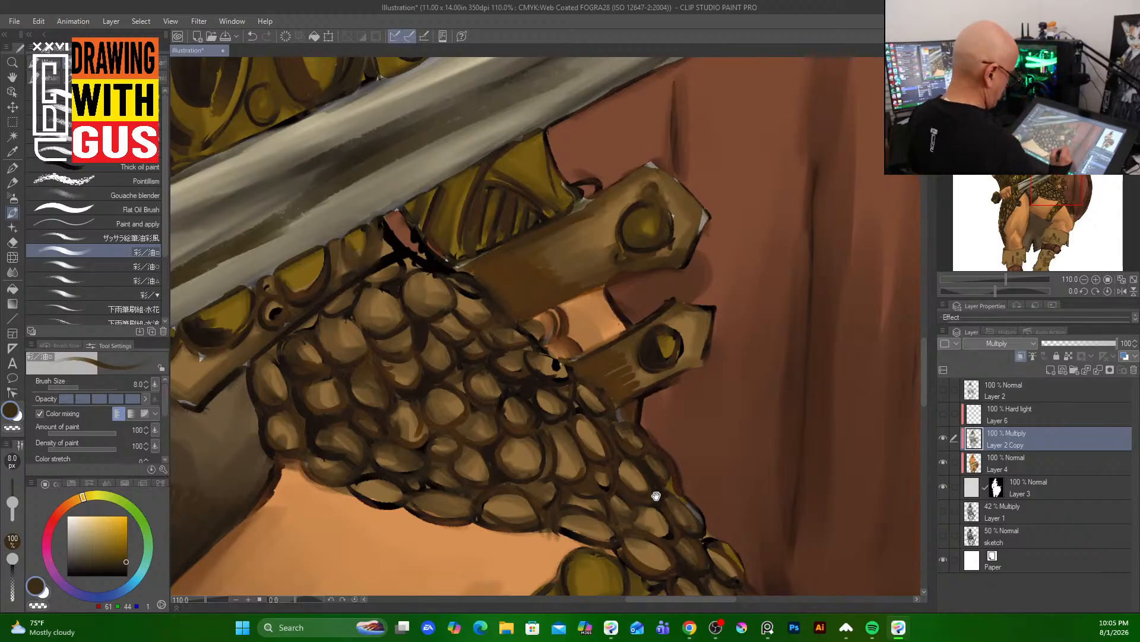
- Darken the scales beside the thigh strap and draw a dark line along the thigh's outer edge below the flap
{"action": "left_click_drag", "start_coordinate": [655, 495], "coordinate": [618, 116]}
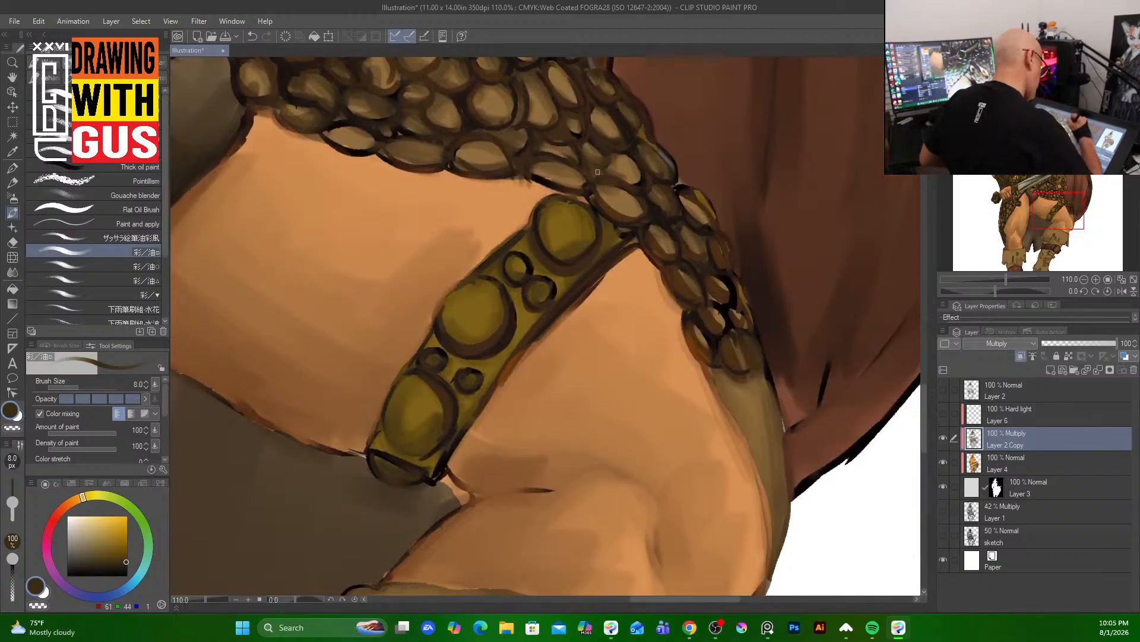
{"action": "mouse_move", "coordinate": [605, 163]}
{"action": "left_mouse_down"}
{"action": "mouse_move", "coordinate": [583, 171]}
{"action": "mouse_move", "coordinate": [591, 160]}
{"action": "mouse_move", "coordinate": [597, 182]}
{"action": "left_mouse_up"}
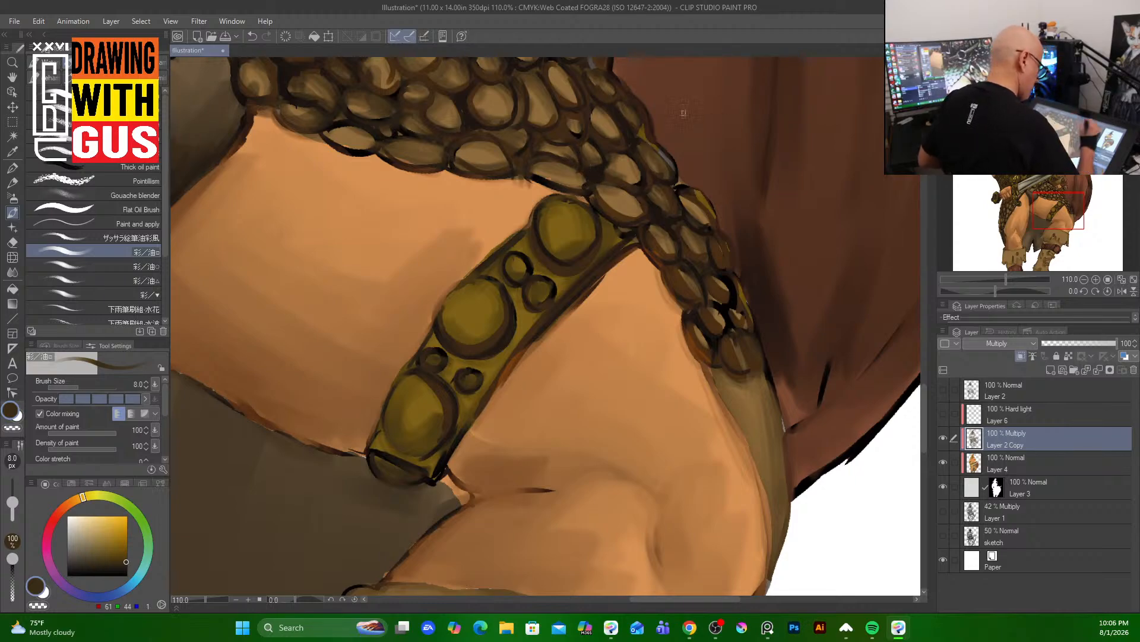
{"action": "mouse_move", "coordinate": [677, 190]}
{"action": "left_mouse_down"}
{"action": "mouse_move", "coordinate": [669, 219]}
{"action": "mouse_move", "coordinate": [679, 207]}
{"action": "mouse_move", "coordinate": [704, 225]}
{"action": "mouse_move", "coordinate": [676, 226]}
{"action": "mouse_move", "coordinate": [707, 250]}
{"action": "left_mouse_up"}
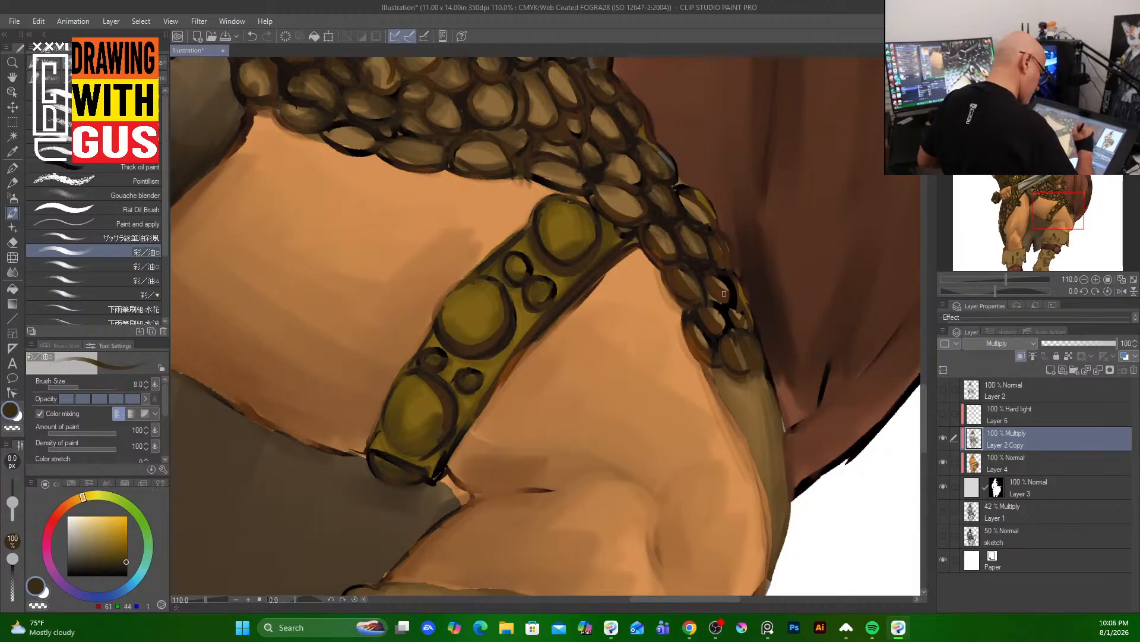
{"action": "mouse_move", "coordinate": [673, 293]}
{"action": "left_mouse_down"}
{"action": "mouse_move", "coordinate": [766, 474]}
{"action": "mouse_move", "coordinate": [777, 520]}
{"action": "left_mouse_up"}
{"action": "left_click_drag", "start_coordinate": [758, 460], "coordinate": [773, 579]}
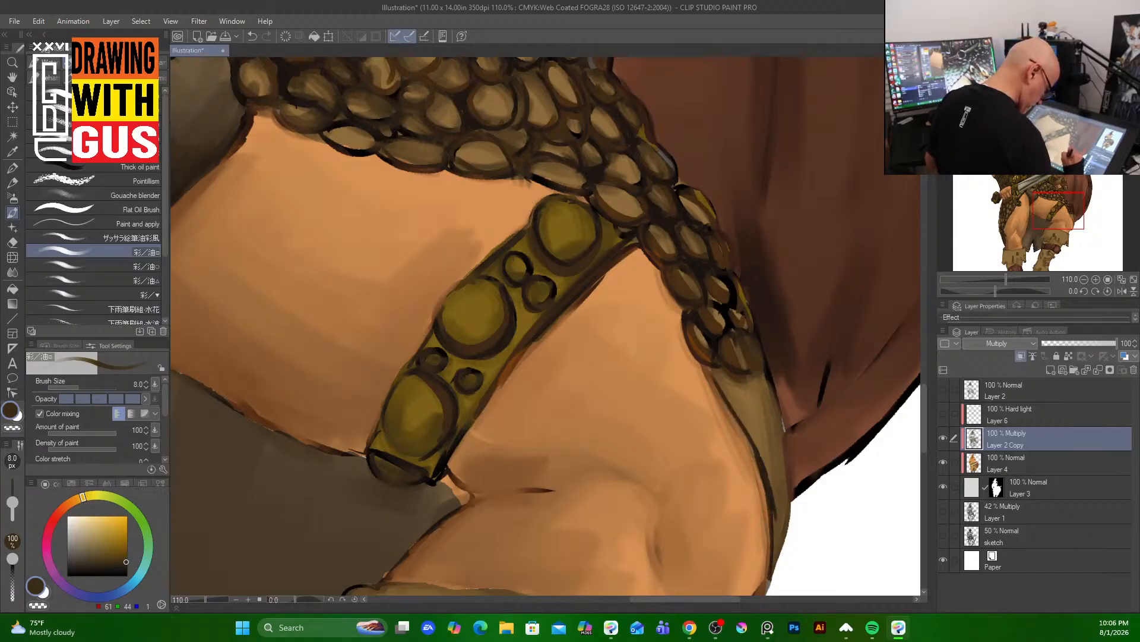
- Strengthen the dark outline along the belt's upper edge where it meets the abdomen
{"action": "left_click_drag", "start_coordinate": [585, 183], "coordinate": [580, 565]}
{"action": "left_click_drag", "start_coordinate": [506, 262], "coordinate": [595, 518]}
{"action": "mouse_move", "coordinate": [470, 287]}
{"action": "left_mouse_down"}
{"action": "mouse_move", "coordinate": [560, 221]}
{"action": "mouse_move", "coordinate": [787, 366]}
{"action": "left_mouse_up"}
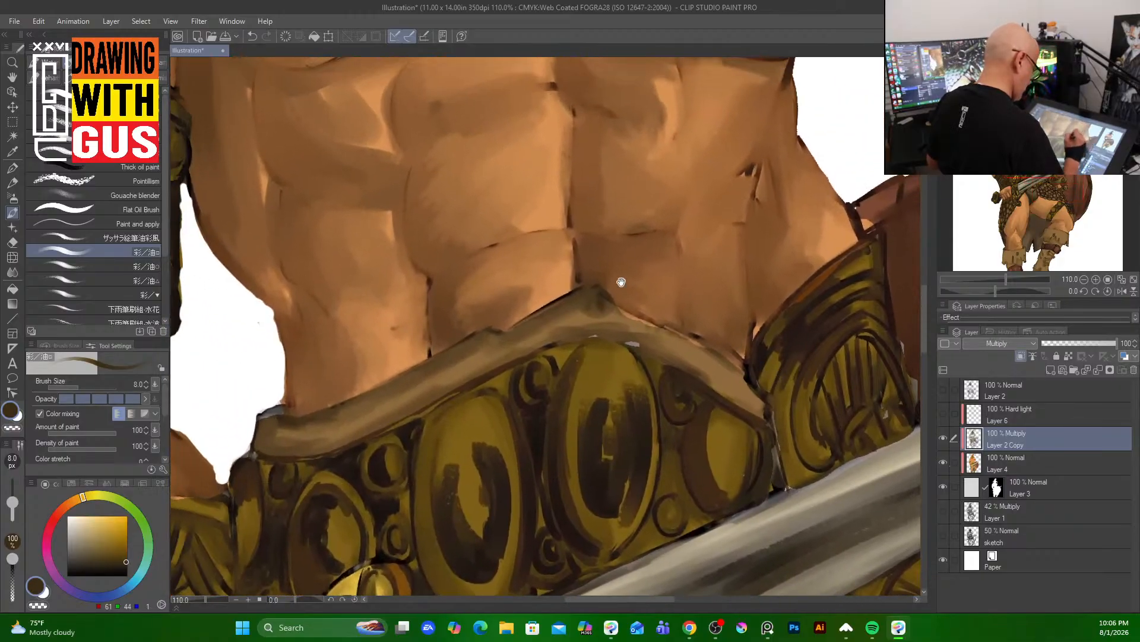
{"action": "mouse_move", "coordinate": [507, 331]}
{"action": "left_mouse_down"}
{"action": "mouse_move", "coordinate": [580, 290]}
{"action": "mouse_move", "coordinate": [338, 401]}
{"action": "left_mouse_up"}
{"action": "left_click_drag", "start_coordinate": [582, 285], "coordinate": [769, 386]}
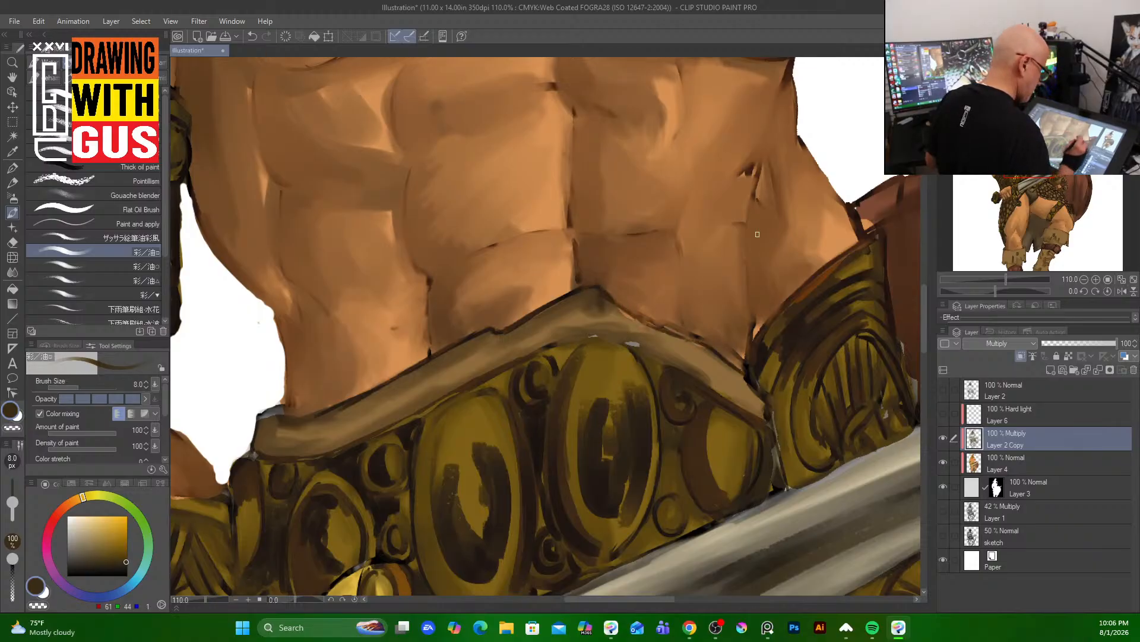
- Switch the brush colour to black and deepen the shadows in the helmet's central crescent and the scrollwork above the eyes
{"action": "left_click_drag", "start_coordinate": [756, 190], "coordinate": [650, 511]}
{"action": "left_click_drag", "start_coordinate": [574, 120], "coordinate": [674, 425]}
{"action": "left_click_drag", "start_coordinate": [565, 257], "coordinate": [631, 538]}
{"action": "left_click_drag", "start_coordinate": [550, 388], "coordinate": [634, 143]}
{"action": "left_click_drag", "start_coordinate": [593, 290], "coordinate": [545, 362]}
{"action": "left_click", "coordinate": [128, 576]}
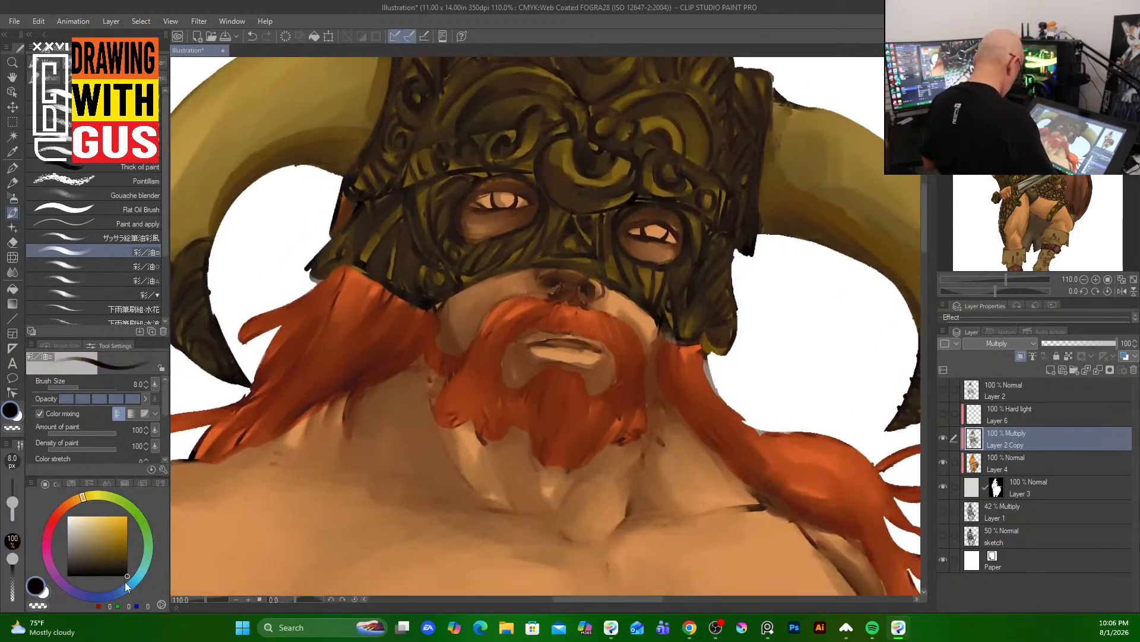
{"action": "mouse_move", "coordinate": [538, 171]}
{"action": "left_mouse_down"}
{"action": "mouse_move", "coordinate": [567, 207]}
{"action": "mouse_move", "coordinate": [588, 212]}
{"action": "mouse_move", "coordinate": [593, 177]}
{"action": "left_mouse_up"}
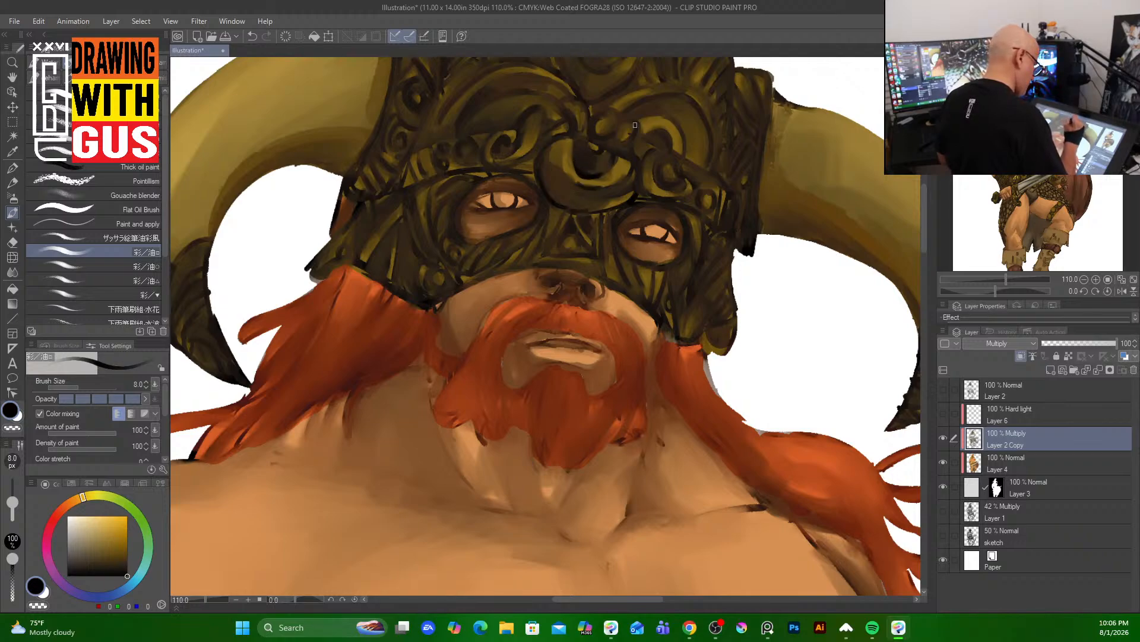
{"action": "mouse_move", "coordinate": [596, 126]}
{"action": "left_mouse_down"}
{"action": "mouse_move", "coordinate": [600, 142]}
{"action": "mouse_move", "coordinate": [665, 94]}
{"action": "mouse_move", "coordinate": [685, 146]}
{"action": "mouse_move", "coordinate": [664, 147]}
{"action": "mouse_move", "coordinate": [685, 246]}
{"action": "left_mouse_up"}
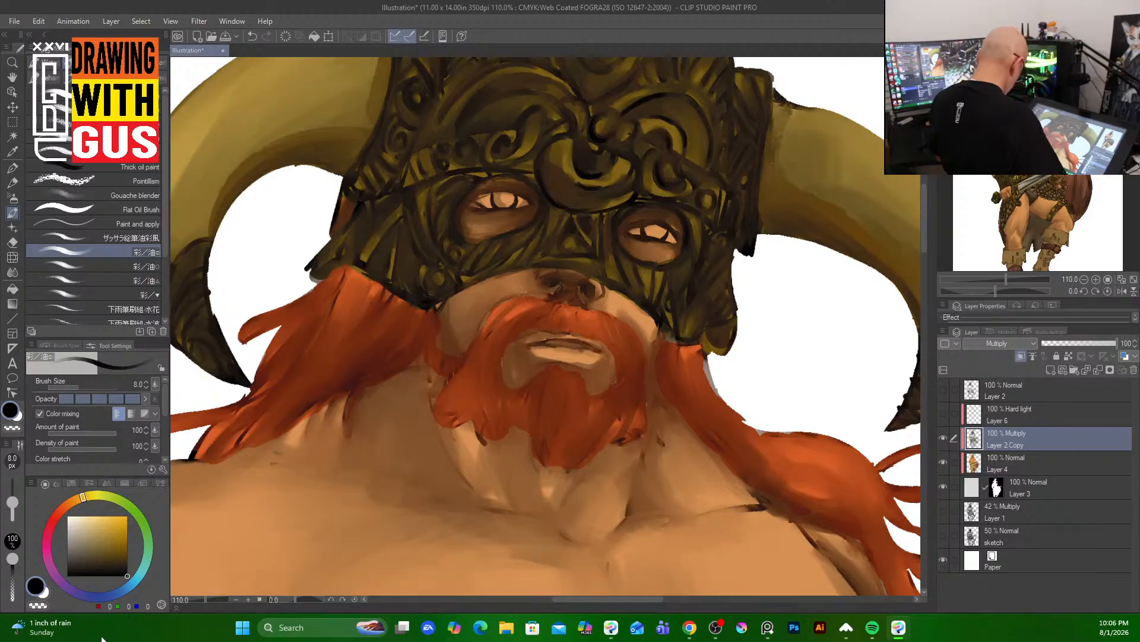
- Choose a golden yellow brush colour (RGB 199, 152, 28) and make Layer 2 Copy the active layer
{"action": "left_click", "coordinate": [1064, 416]}
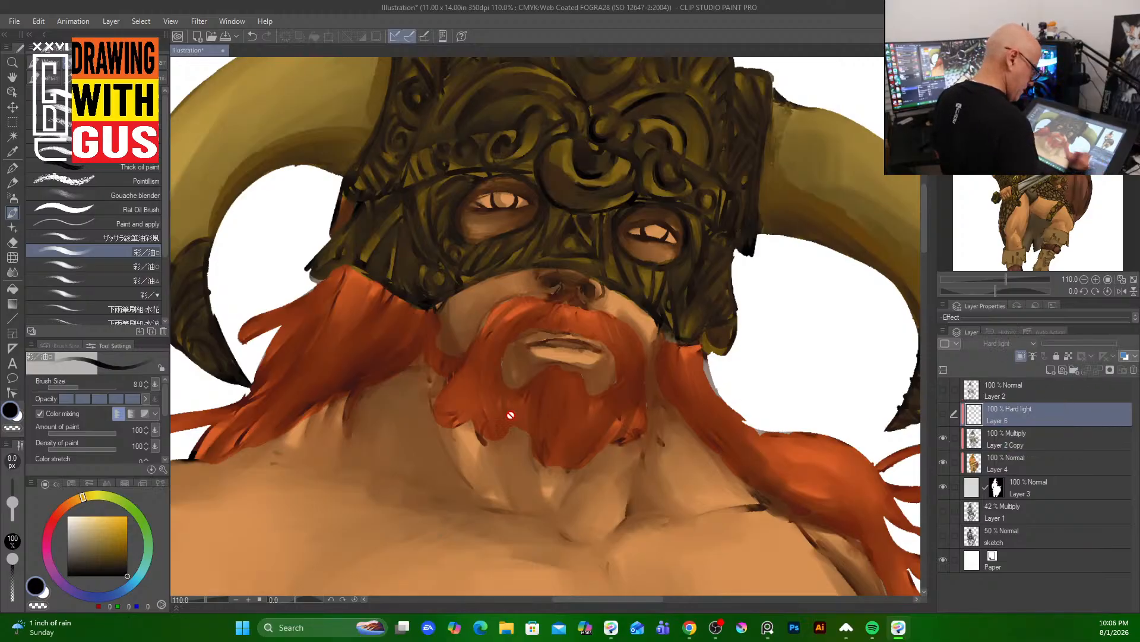
{"action": "left_click_drag", "start_coordinate": [129, 555], "coordinate": [119, 528]}
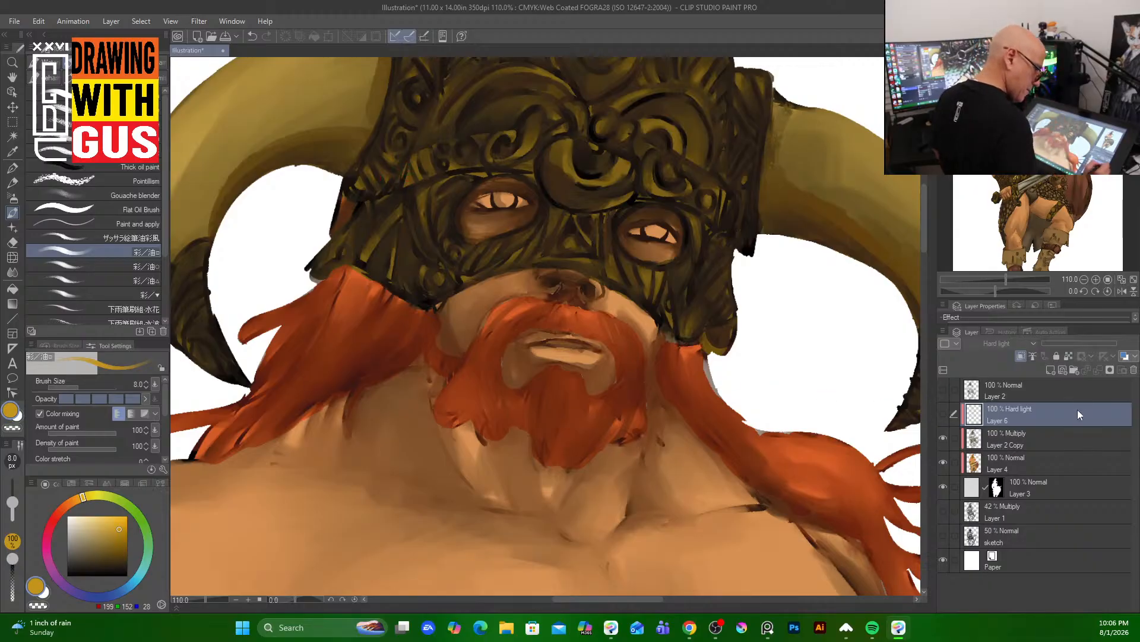
{"action": "left_click", "coordinate": [1076, 434]}
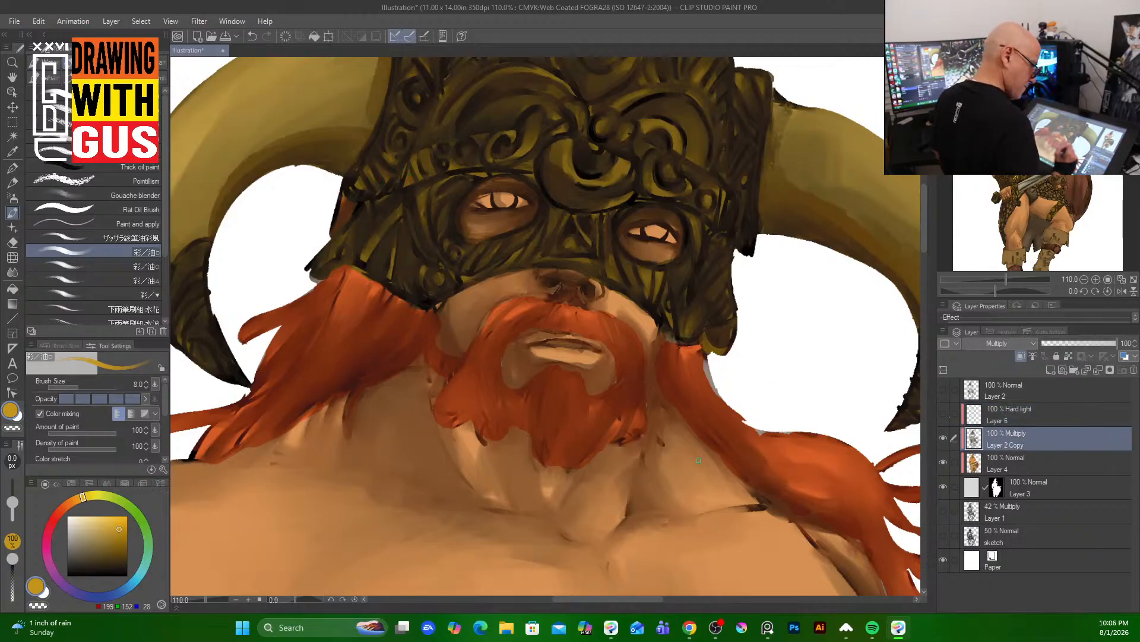
- Show the Hard light layer Layer 6, make it active and clear all of its white highlight marks
{"action": "left_click", "coordinate": [1046, 415]}
{"action": "left_click", "coordinate": [943, 413]}
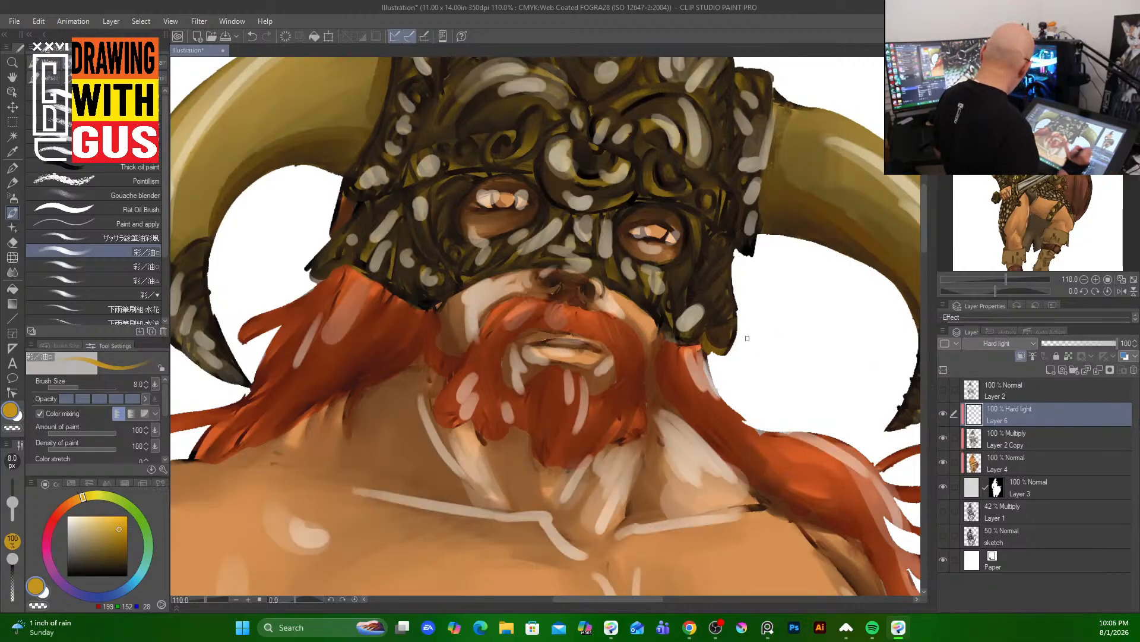
{"action": "key", "text": "ctrl+a"}
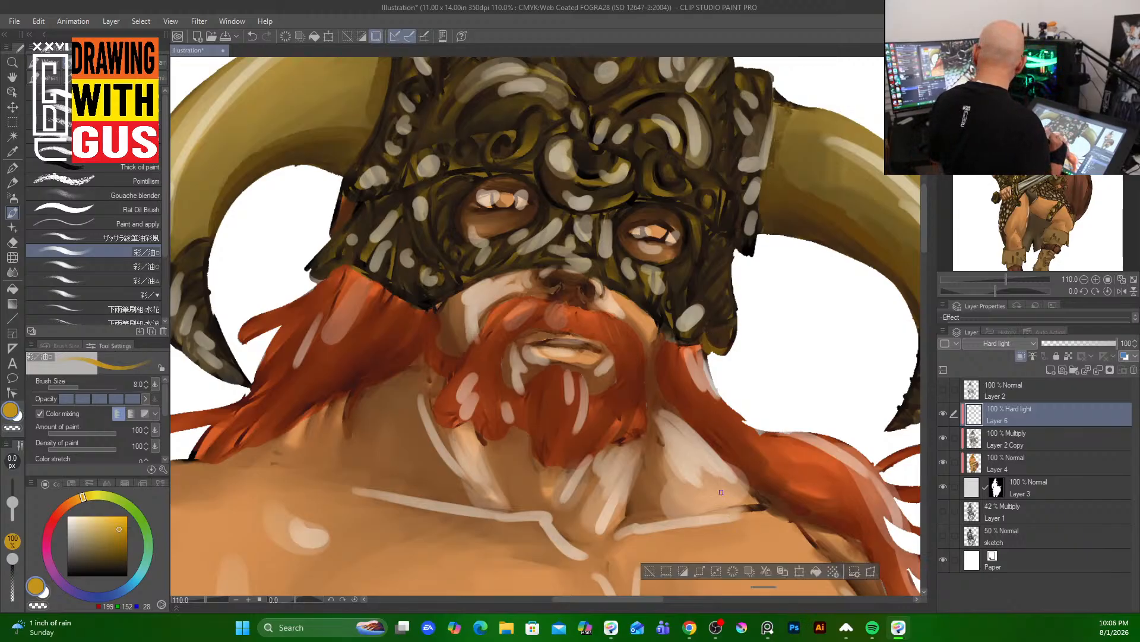
{"action": "key", "text": "Delete"}
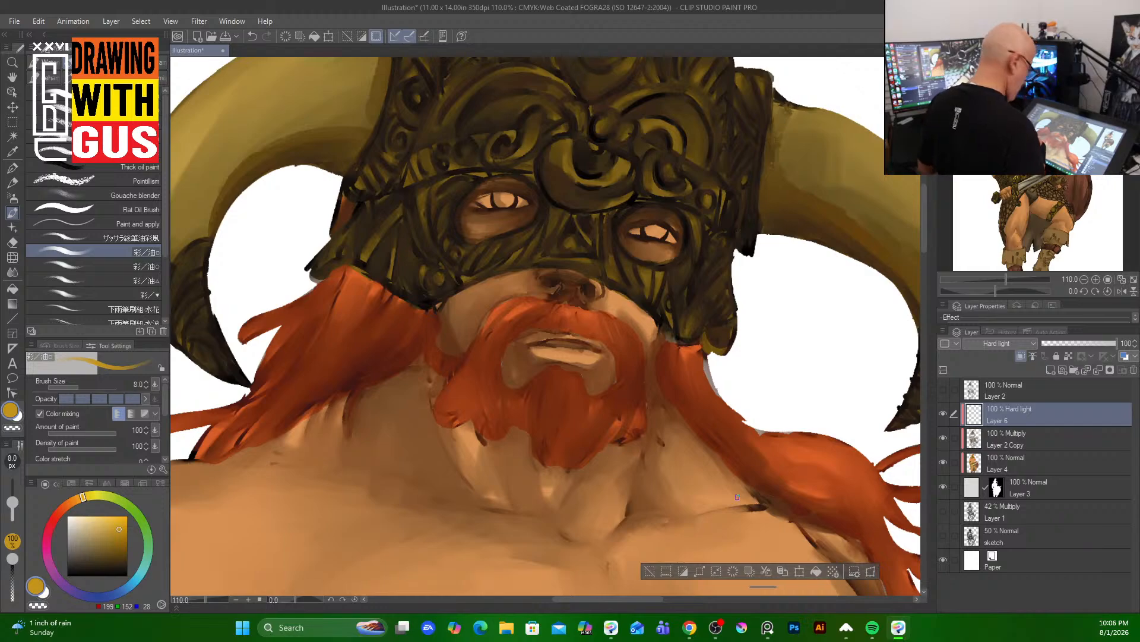
{"action": "key", "text": "ctrl+d"}
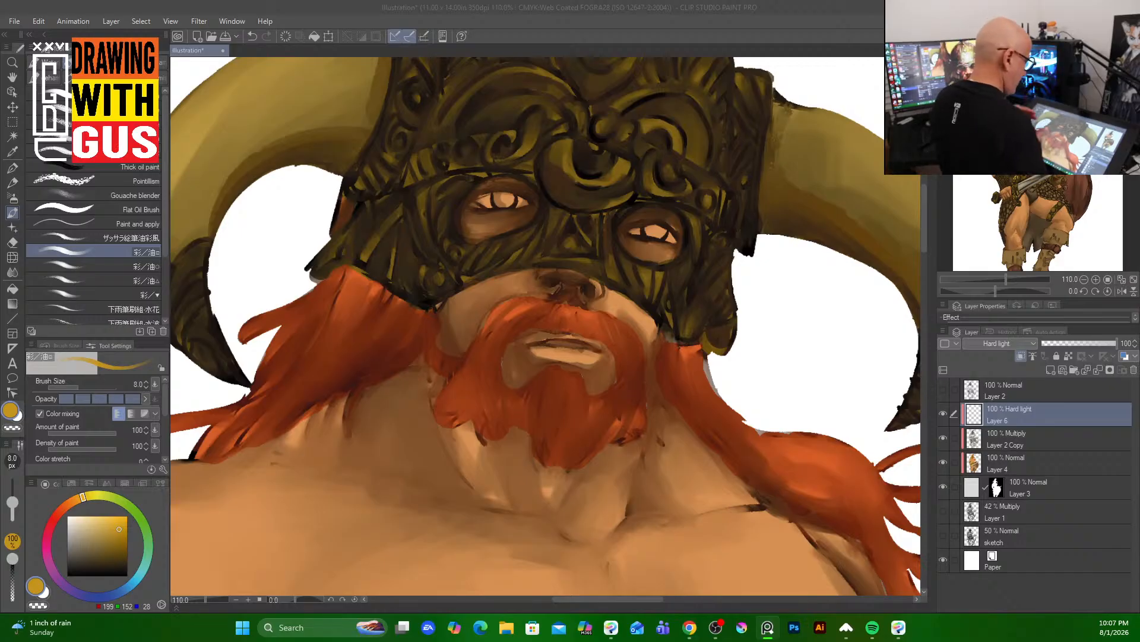
- Choose a darker gold brush colour (RGB 174, 126, 9) and enlarge the brush size to 15
{"action": "left_click_drag", "start_coordinate": [119, 530], "coordinate": [125, 535]}
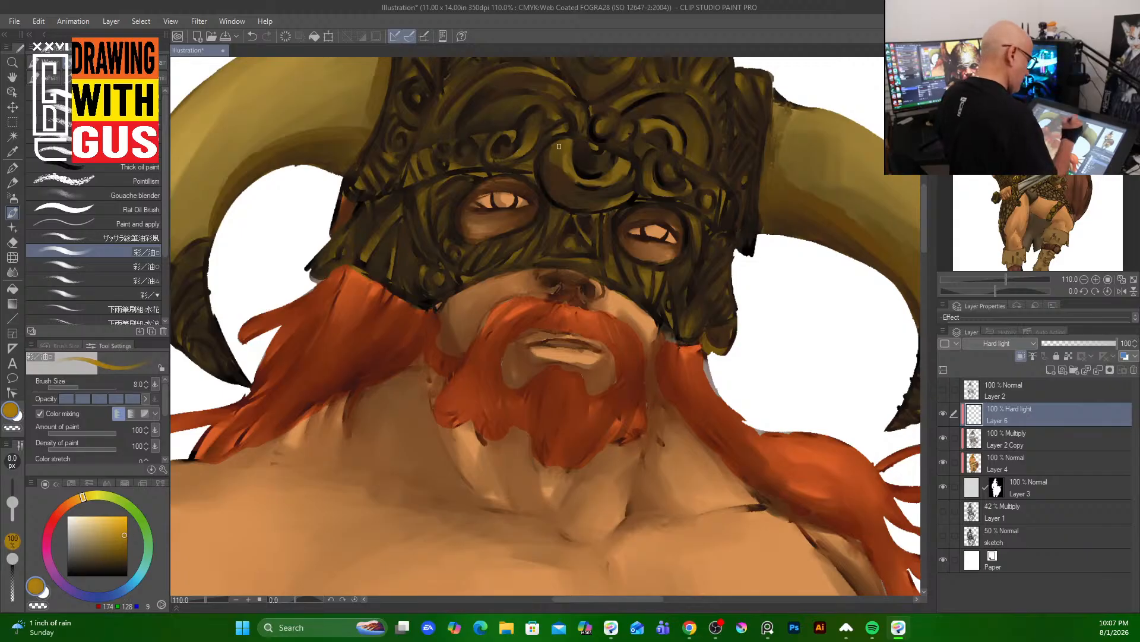
{"action": "key", "text": "bracketright"}
{"action": "key", "text": "bracketright"}
{"action": "key", "text": "bracketright"}
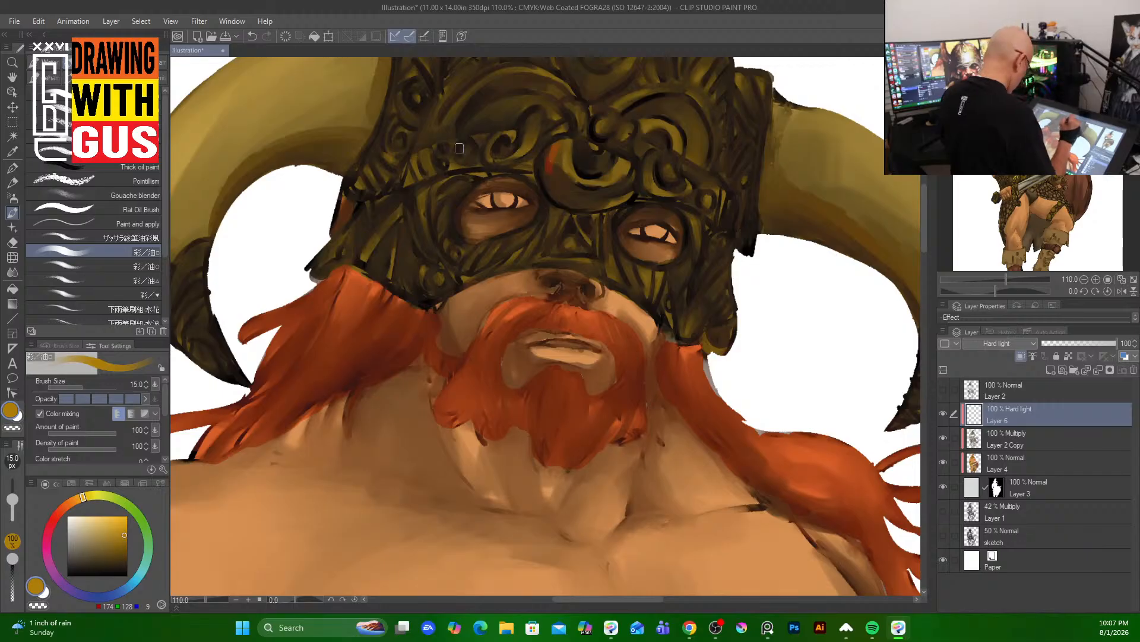
- Try a more saturated gold (RGB 229, 171, 19) on the helmet's central crescent and undo the strokes
{"action": "left_click", "coordinate": [125, 518]}
{"action": "left_click_drag", "start_coordinate": [124, 519], "coordinate": [122, 521]}
{"action": "mouse_move", "coordinate": [561, 141]}
{"action": "left_mouse_down"}
{"action": "mouse_move", "coordinate": [550, 177]}
{"action": "mouse_move", "coordinate": [566, 167]}
{"action": "mouse_move", "coordinate": [556, 183]}
{"action": "mouse_move", "coordinate": [571, 192]}
{"action": "left_mouse_up"}
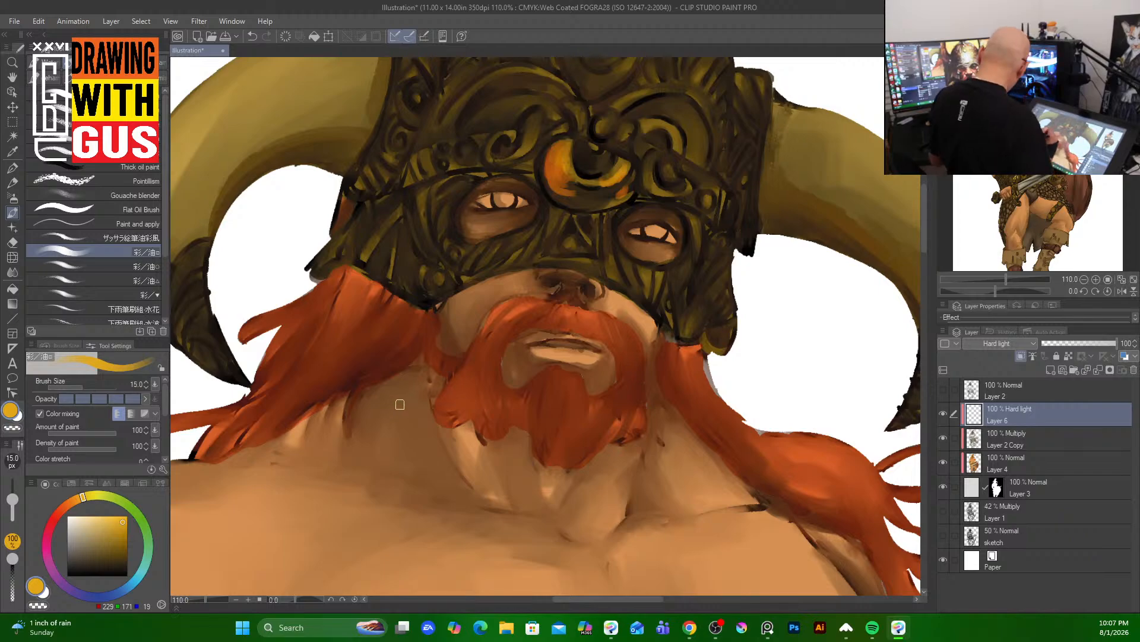
{"action": "key", "text": "ctrl+z"}
{"action": "key", "text": "ctrl+z"}
{"action": "key", "text": "ctrl+z"}
{"action": "key", "text": "ctrl+z"}
{"action": "key", "text": "ctrl+z"}
{"action": "key", "text": "ctrl+z"}
{"action": "key", "text": "ctrl+z"}
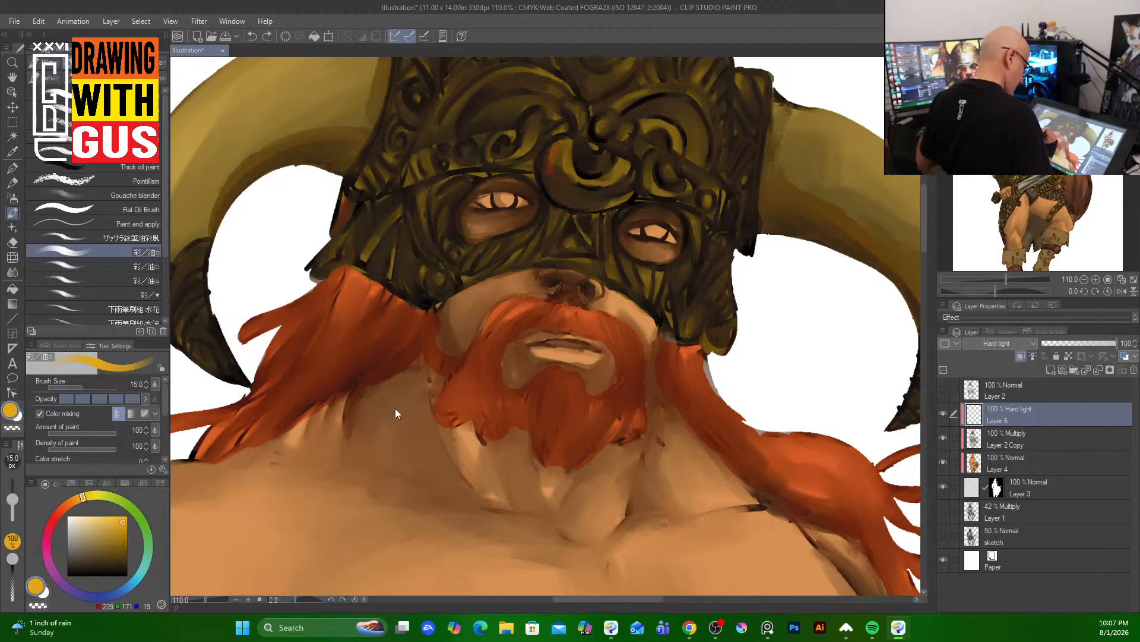
- Choose a lighter golden yellow (RGB 252, 200, 65) and highlight the helmet's central crescent, the adjoining scroll, beads and brow band
{"action": "left_click_drag", "start_coordinate": [121, 518], "coordinate": [110, 515]}
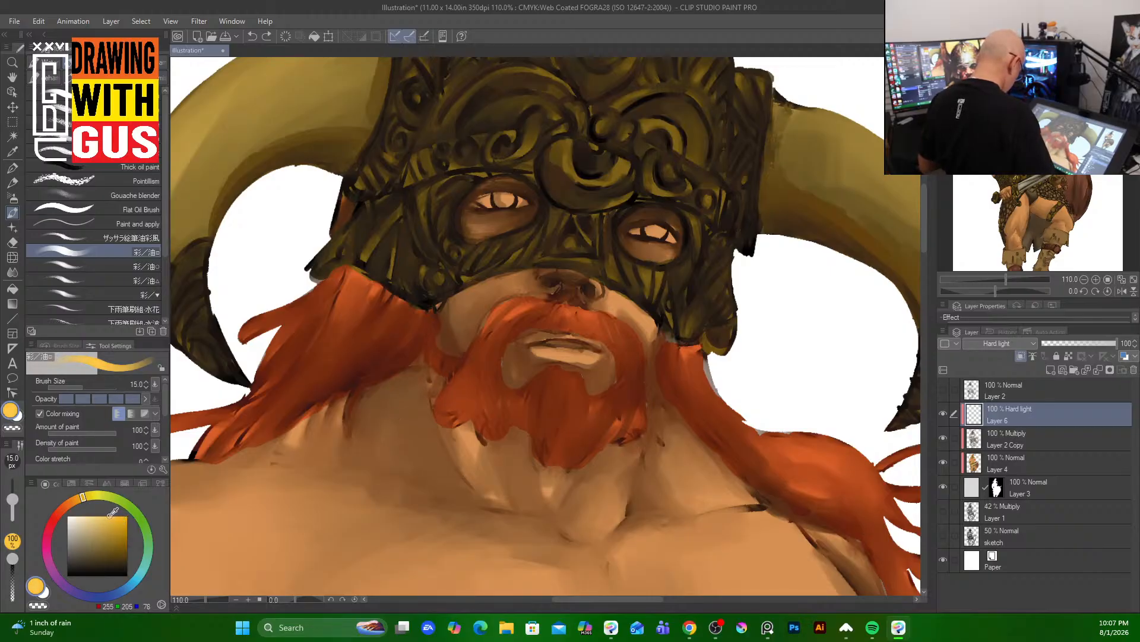
{"action": "mouse_move", "coordinate": [567, 146]}
{"action": "left_mouse_down"}
{"action": "mouse_move", "coordinate": [562, 169]}
{"action": "mouse_move", "coordinate": [571, 144]}
{"action": "mouse_move", "coordinate": [568, 155]}
{"action": "mouse_move", "coordinate": [609, 179]}
{"action": "mouse_move", "coordinate": [589, 177]}
{"action": "mouse_move", "coordinate": [618, 166]}
{"action": "left_mouse_up"}
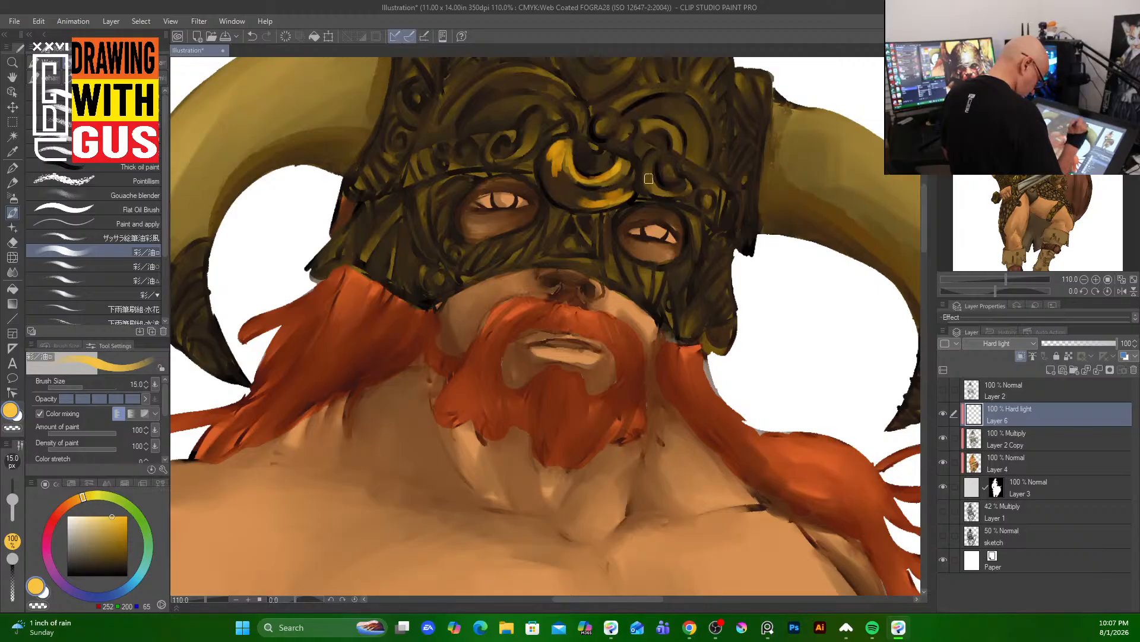
{"action": "left_click_drag", "start_coordinate": [648, 177], "coordinate": [664, 193]}
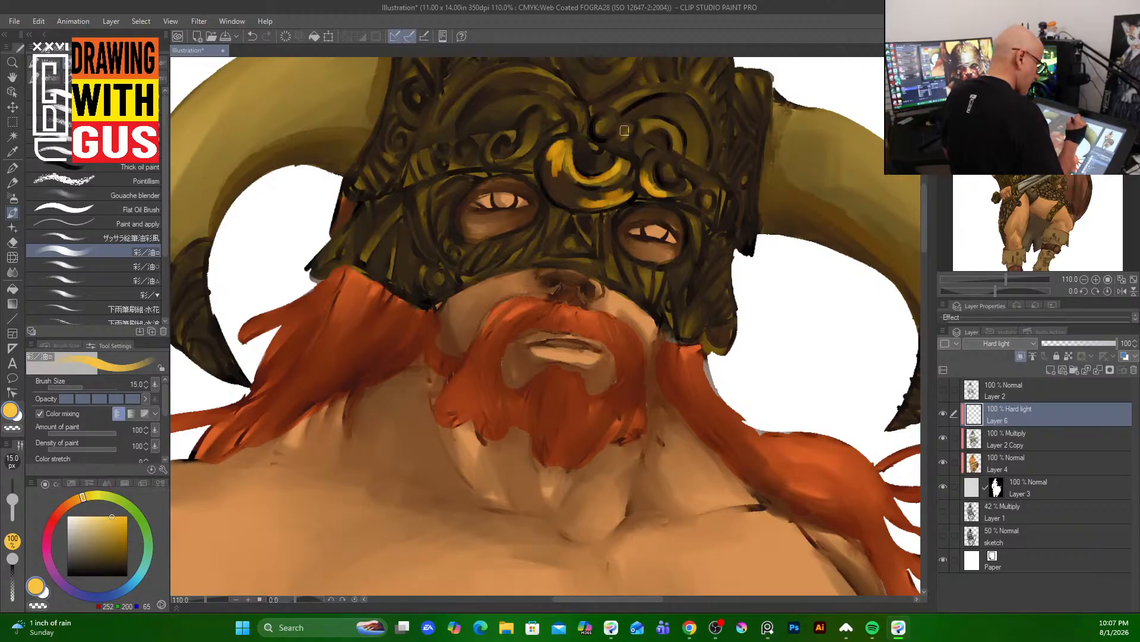
{"action": "mouse_move", "coordinate": [627, 130]}
{"action": "left_mouse_down"}
{"action": "mouse_move", "coordinate": [530, 119]}
{"action": "mouse_move", "coordinate": [539, 129]}
{"action": "mouse_move", "coordinate": [517, 153]}
{"action": "left_mouse_up"}
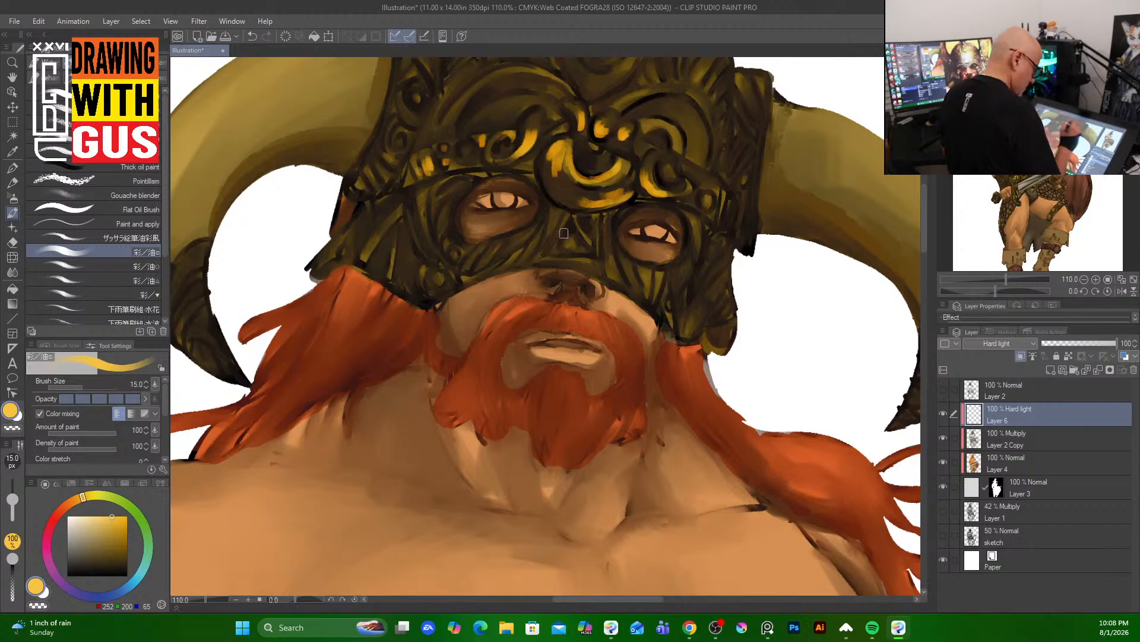
- Reduce the brush size to 8 and highlight the triangle between the eyes and the ornament below and outside the viewer's-right eye opening
{"action": "key", "text": "bracketleft"}
{"action": "key", "text": "bracketleft"}
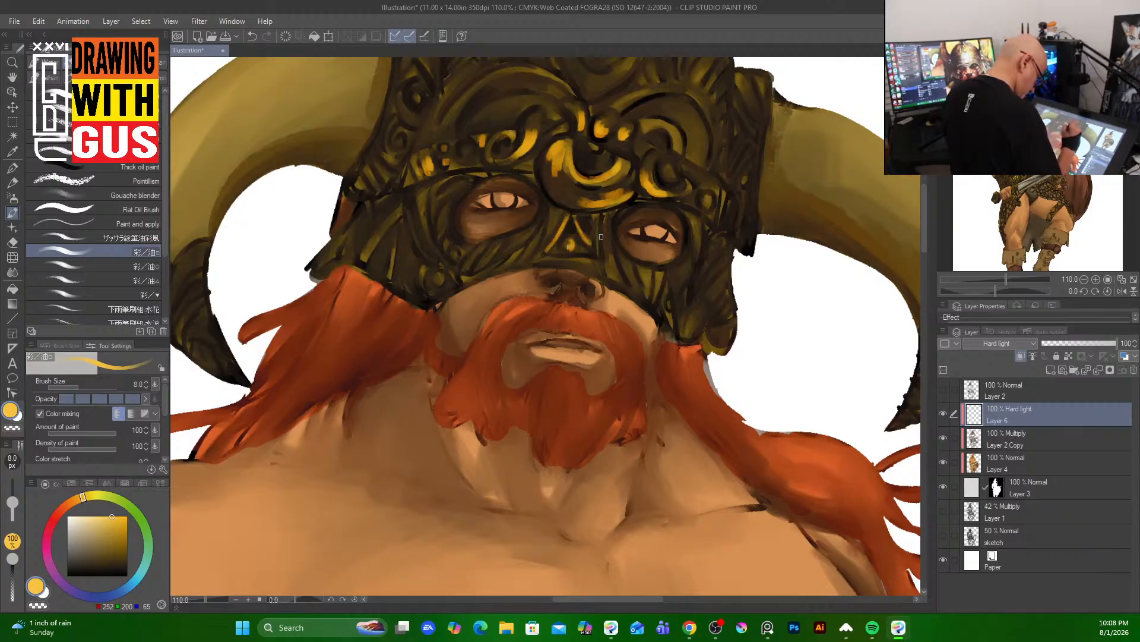
{"action": "left_click_drag", "start_coordinate": [601, 221], "coordinate": [598, 245]}
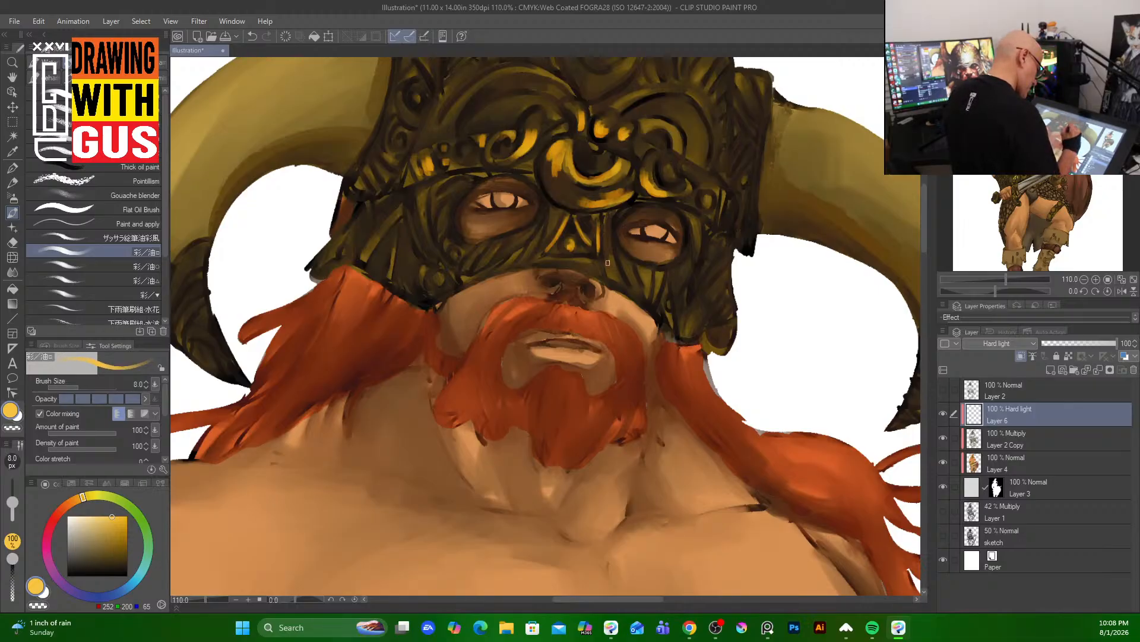
{"action": "left_click_drag", "start_coordinate": [611, 251], "coordinate": [636, 283]}
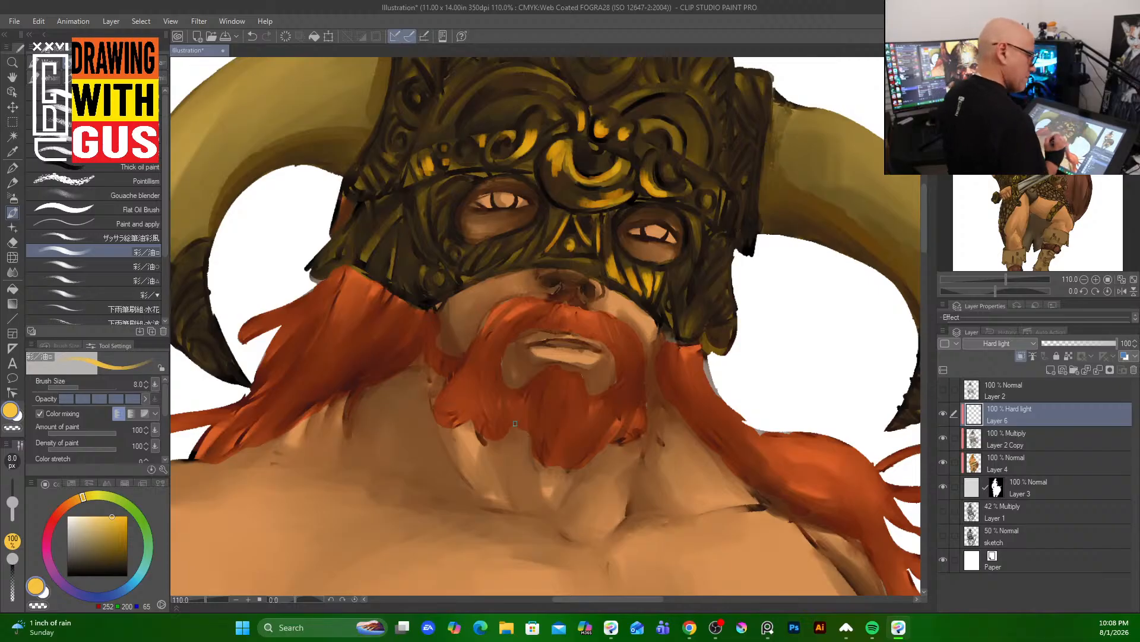
{"action": "left_click_drag", "start_coordinate": [695, 231], "coordinate": [689, 266]}
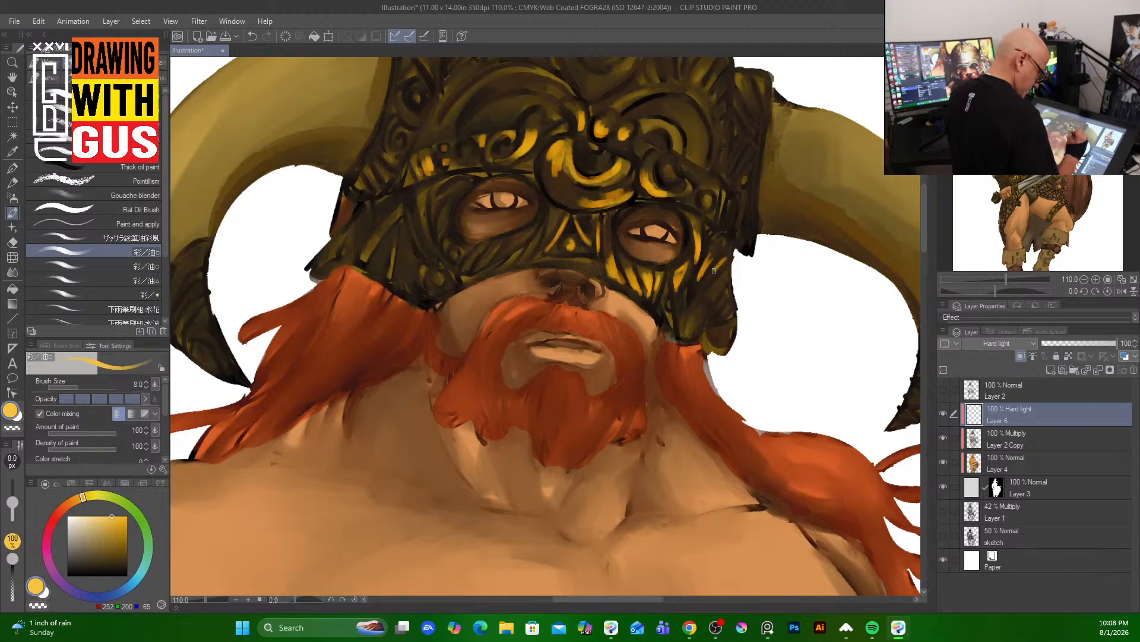
{"action": "mouse_move", "coordinate": [712, 278]}
{"action": "left_mouse_down"}
{"action": "mouse_move", "coordinate": [727, 258]}
{"action": "mouse_move", "coordinate": [700, 312]}
{"action": "mouse_move", "coordinate": [712, 318]}
{"action": "left_mouse_up"}
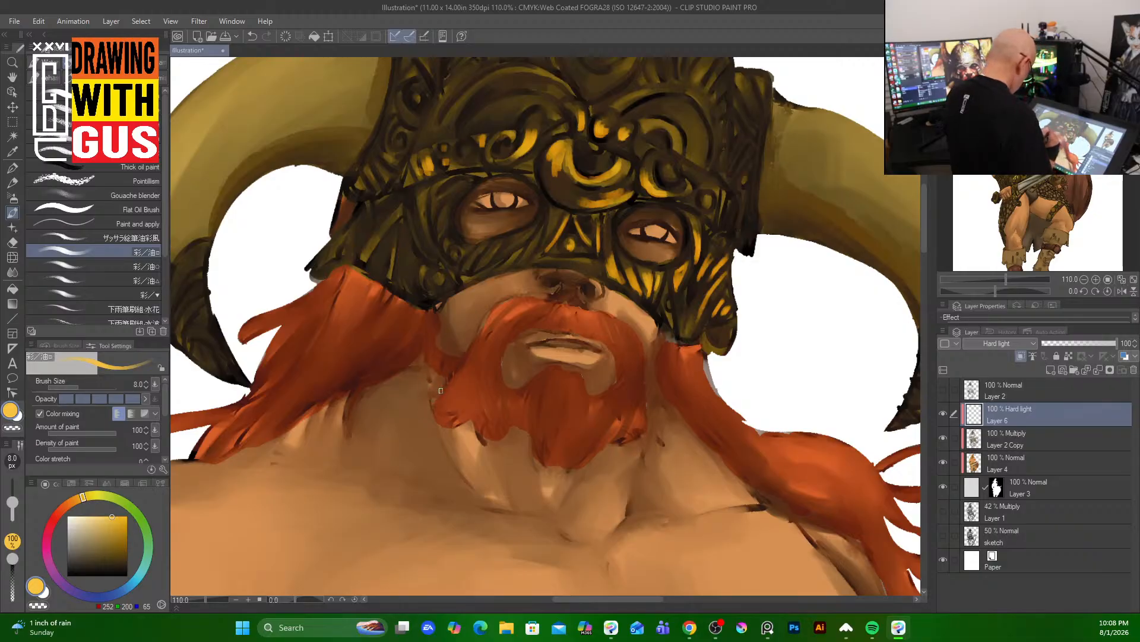
- Switch to gold RGB 237, 187, 59 and highlight the arch and scrollwork above the viewer's-right eye, using brush sizes between 8 and 17
{"action": "left_click", "coordinate": [112, 529]}
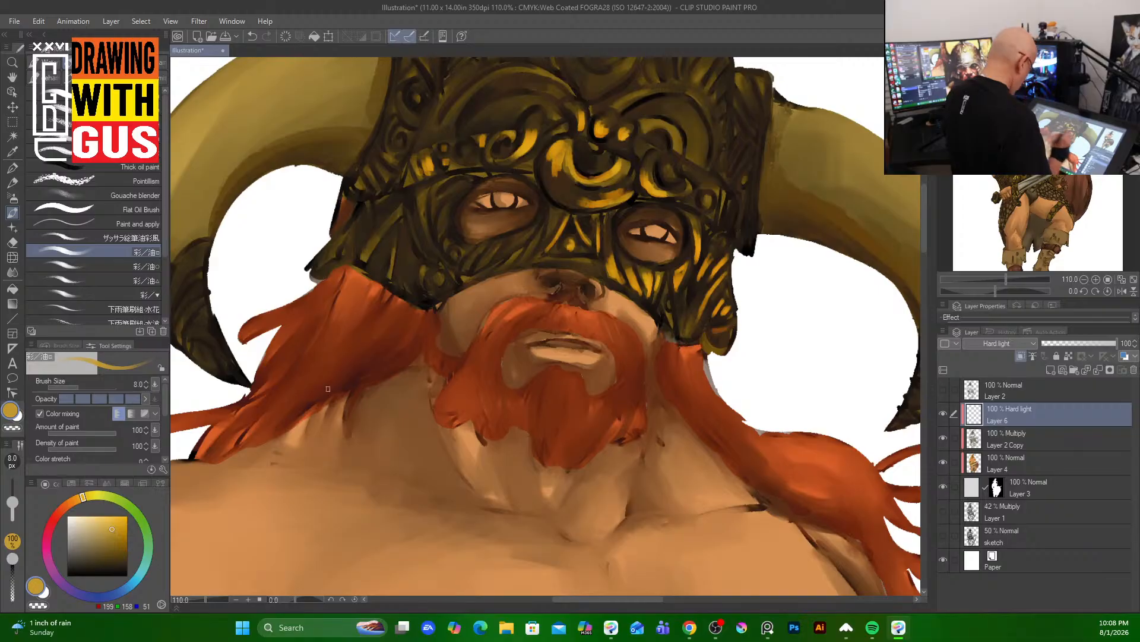
{"action": "left_click", "coordinate": [115, 518]}
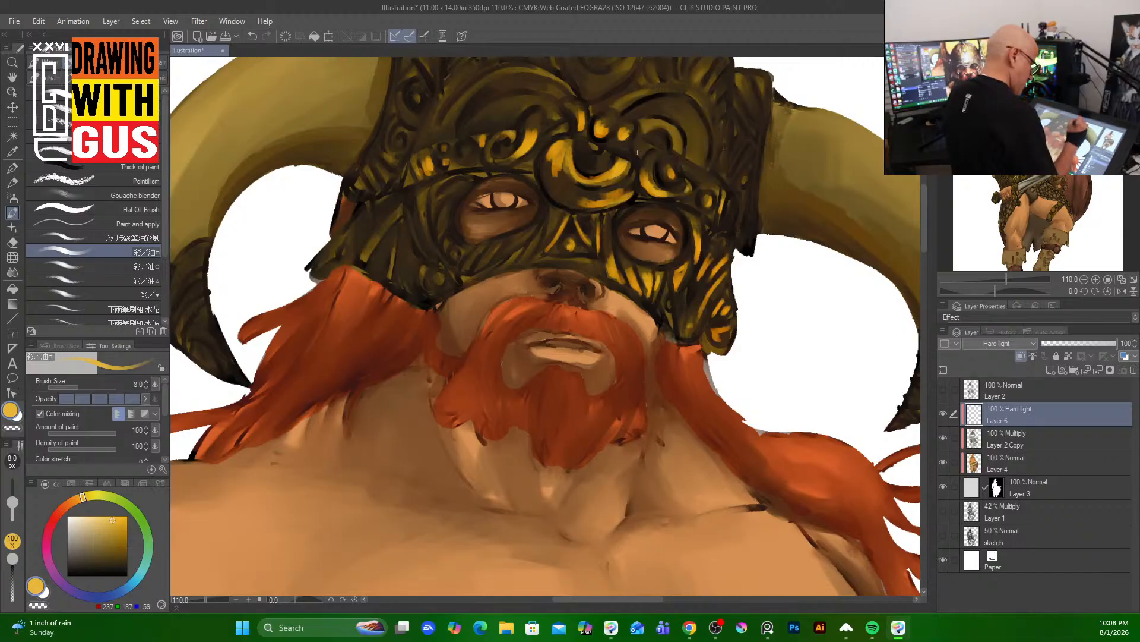
{"action": "left_click_drag", "start_coordinate": [670, 132], "coordinate": [678, 151]}
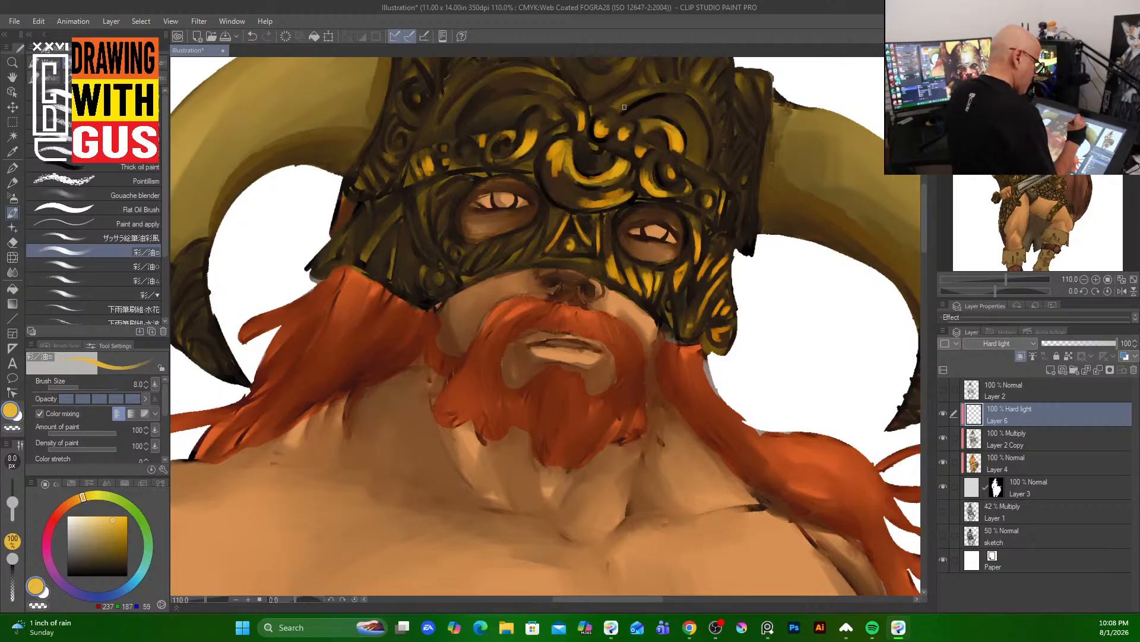
{"action": "mouse_move", "coordinate": [708, 119]}
{"action": "left_mouse_down"}
{"action": "mouse_move", "coordinate": [714, 144]}
{"action": "mouse_move", "coordinate": [700, 125]}
{"action": "mouse_move", "coordinate": [693, 157]}
{"action": "mouse_move", "coordinate": [699, 136]}
{"action": "mouse_move", "coordinate": [698, 156]}
{"action": "mouse_move", "coordinate": [705, 150]}
{"action": "mouse_move", "coordinate": [695, 133]}
{"action": "mouse_move", "coordinate": [694, 152]}
{"action": "mouse_move", "coordinate": [688, 122]}
{"action": "mouse_move", "coordinate": [704, 149]}
{"action": "mouse_move", "coordinate": [690, 125]}
{"action": "mouse_move", "coordinate": [705, 173]}
{"action": "left_mouse_up"}
{"action": "key", "text": "bracketright"}
{"action": "key", "text": "bracketright"}
{"action": "key", "text": "bracketright"}
{"action": "key", "text": "bracketright"}
{"action": "key", "text": "bracketright"}
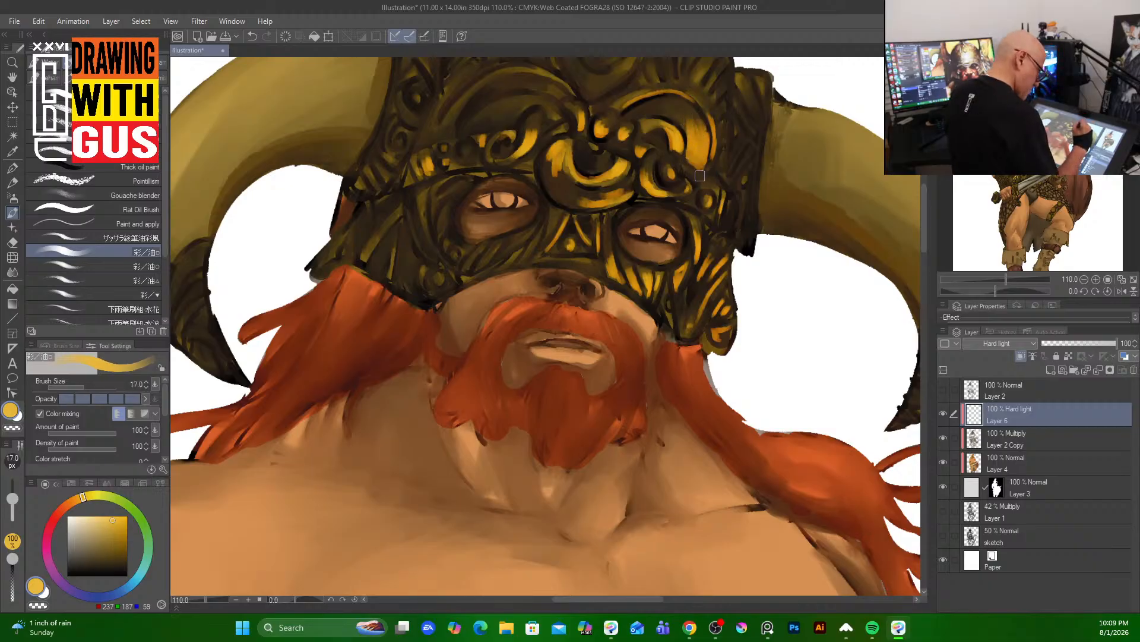
{"action": "key", "text": "bracketleft"}
{"action": "key", "text": "bracketleft"}
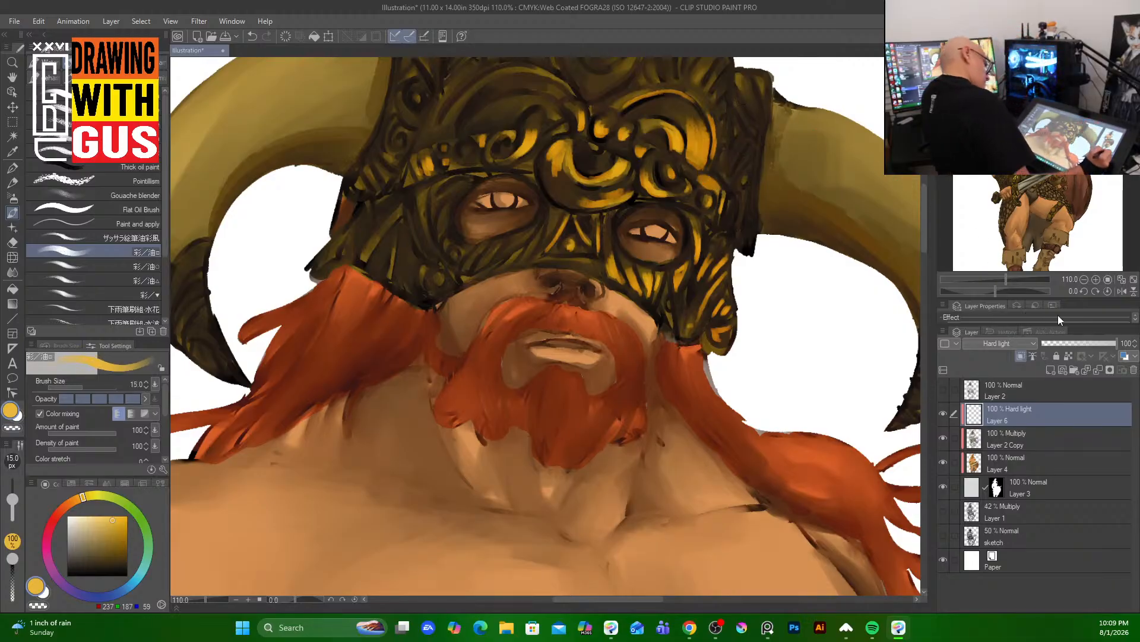
- Reduce the brush size to 7 and add thin golden highlights to the lower cheek guard on the viewer's right
{"action": "key", "text": "bracketleft"}
{"action": "key", "text": "bracketleft"}
{"action": "key", "text": "bracketleft"}
{"action": "key", "text": "bracketleft"}
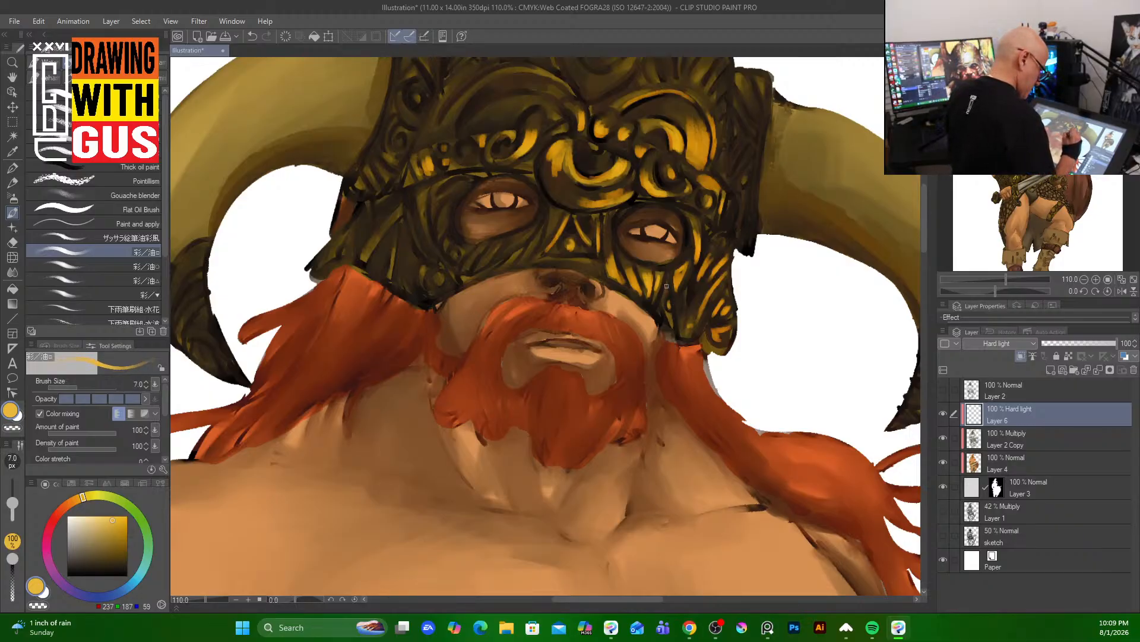
{"action": "left_click_drag", "start_coordinate": [666, 280], "coordinate": [659, 305]}
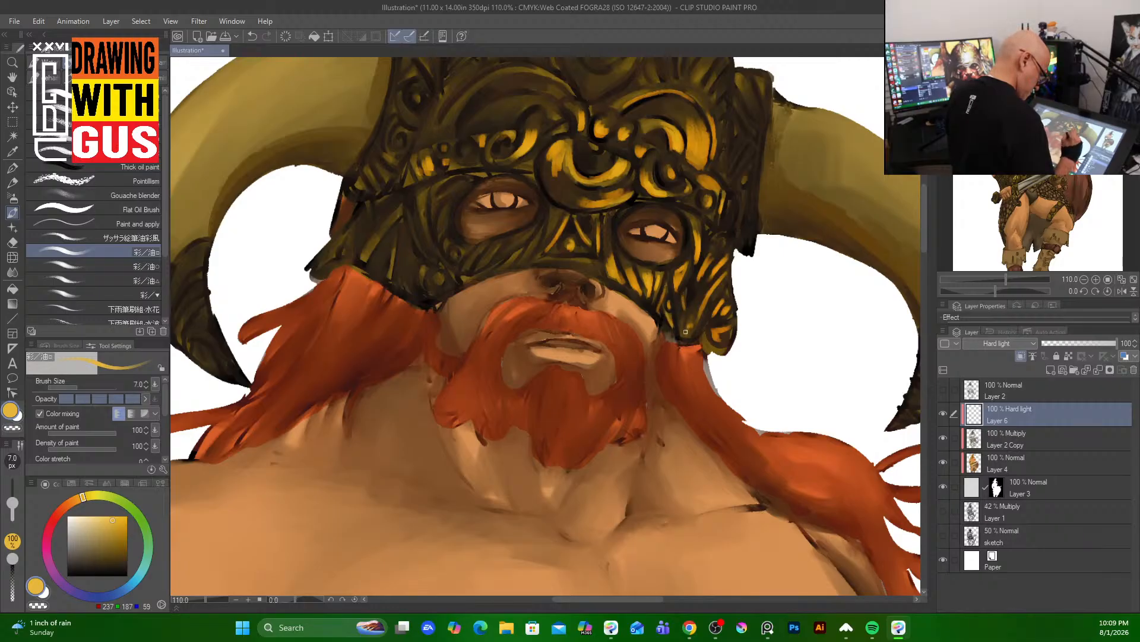
{"action": "mouse_move", "coordinate": [720, 289]}
{"action": "left_mouse_down"}
{"action": "mouse_move", "coordinate": [706, 307]}
{"action": "mouse_move", "coordinate": [726, 277]}
{"action": "left_mouse_up"}
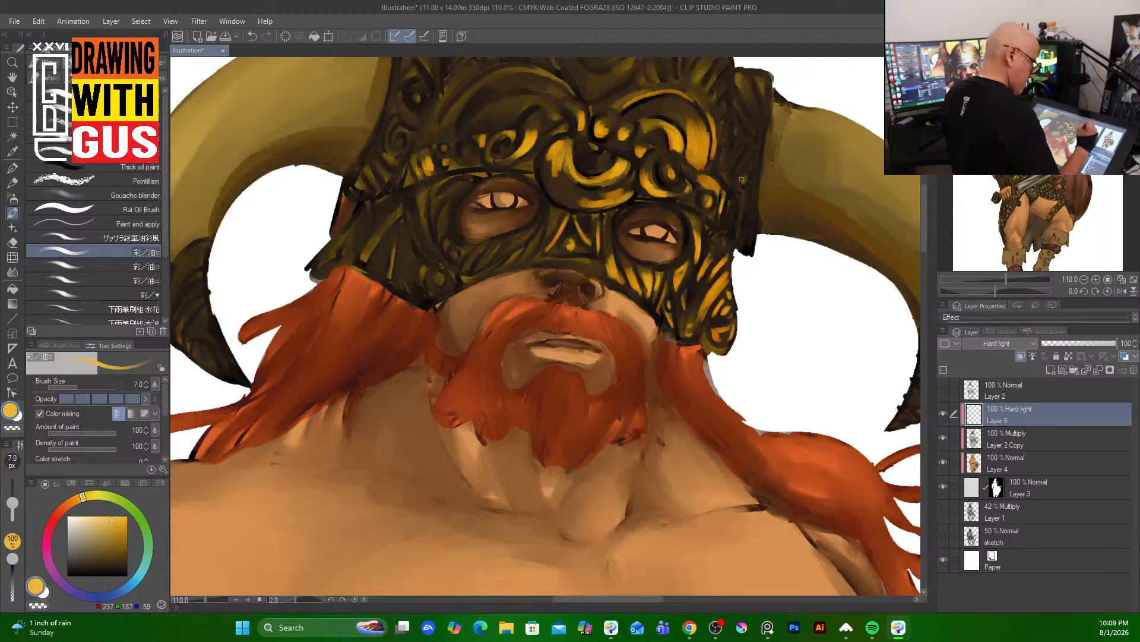
- Paint golden highlights along the ridges of the helmet's side flap beside the horn on the viewer's right
{"action": "mouse_move", "coordinate": [745, 143]}
{"action": "left_mouse_down"}
{"action": "mouse_move", "coordinate": [733, 166]}
{"action": "mouse_move", "coordinate": [765, 150]}
{"action": "mouse_move", "coordinate": [739, 168]}
{"action": "mouse_move", "coordinate": [752, 148]}
{"action": "mouse_move", "coordinate": [741, 170]}
{"action": "mouse_move", "coordinate": [775, 139]}
{"action": "mouse_move", "coordinate": [748, 193]}
{"action": "left_mouse_up"}
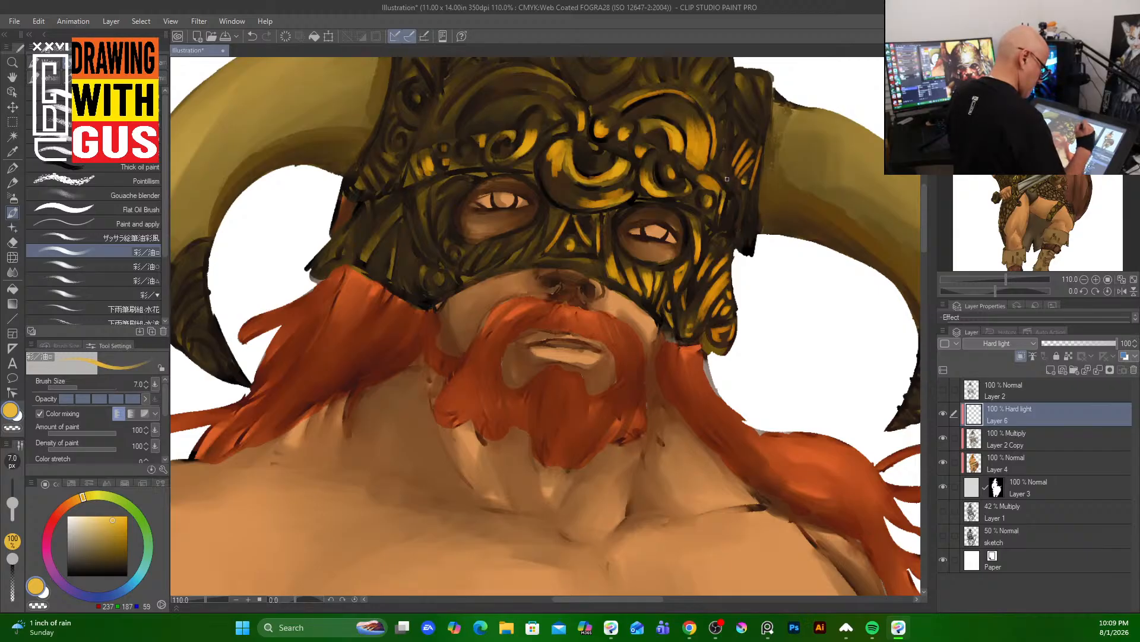
{"action": "mouse_move", "coordinate": [727, 179]}
{"action": "left_mouse_down"}
{"action": "mouse_move", "coordinate": [737, 235]}
{"action": "mouse_move", "coordinate": [745, 208]}
{"action": "mouse_move", "coordinate": [743, 241]}
{"action": "mouse_move", "coordinate": [756, 211]}
{"action": "mouse_move", "coordinate": [750, 248]}
{"action": "left_mouse_up"}
{"action": "left_click_drag", "start_coordinate": [755, 196], "coordinate": [753, 228]}
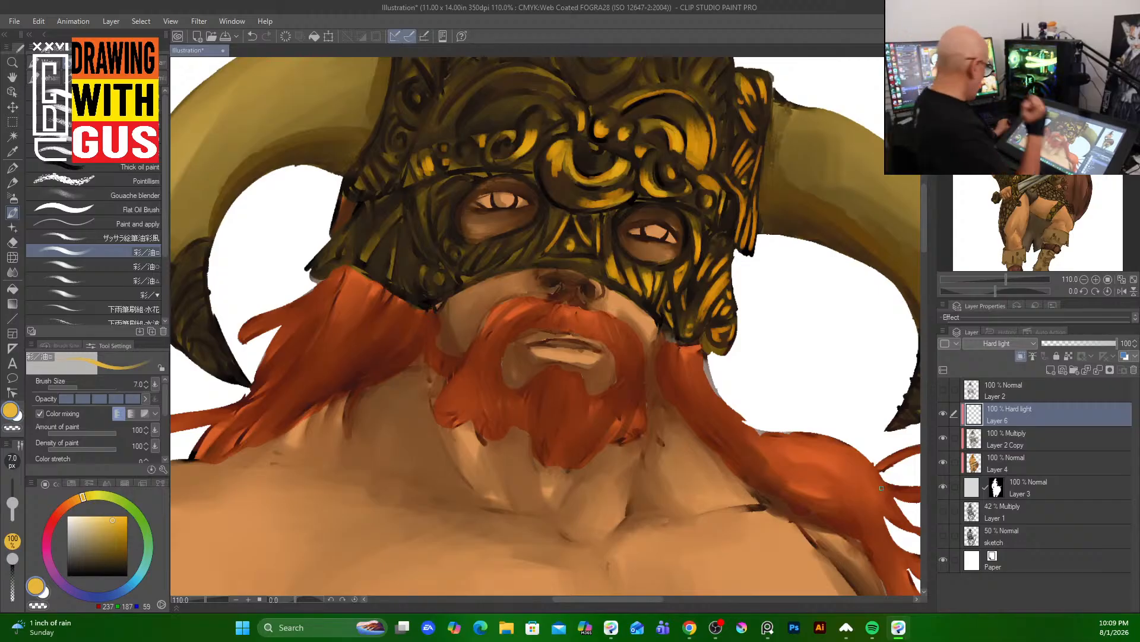
- Enlarge the brush size to 12 and paint golden highlights on the oval medallion on the helmet's crown and the stem above it
{"action": "scroll", "coordinate": [882, 427], "scroll_direction": "down", "scroll_amount": 10}
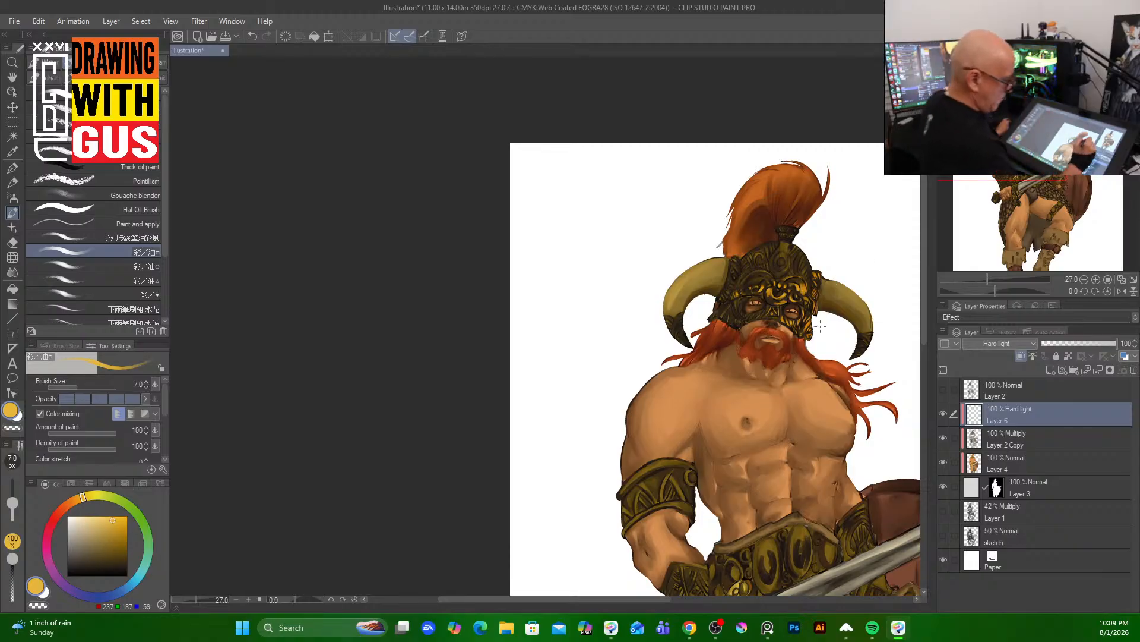
{"action": "scroll", "coordinate": [819, 296], "scroll_direction": "up", "scroll_amount": 6}
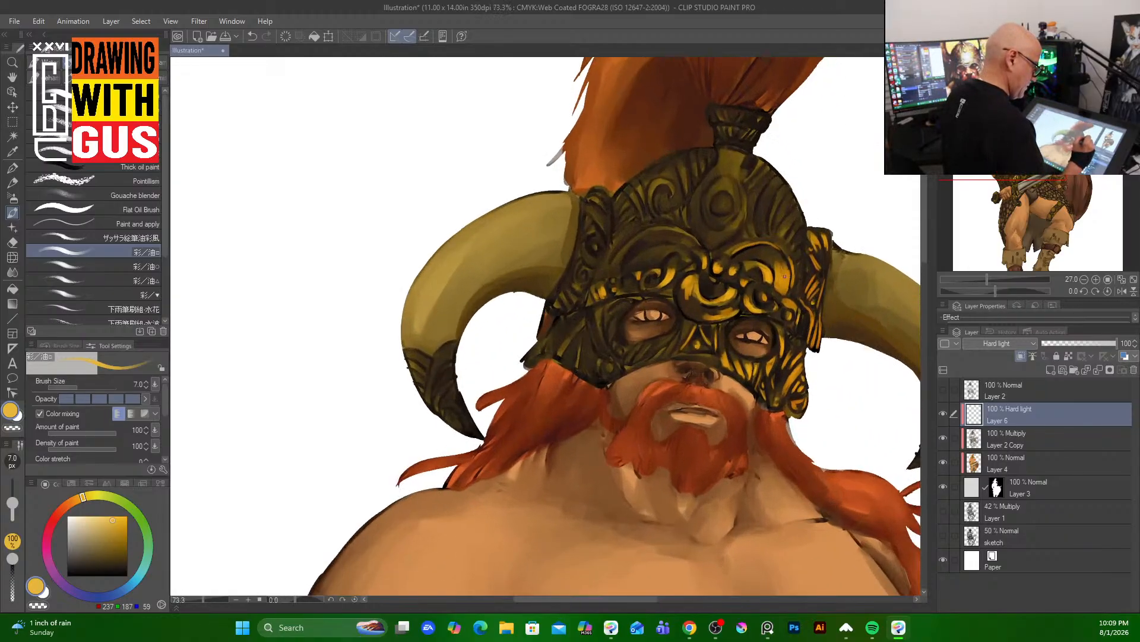
{"action": "scroll", "coordinate": [727, 207], "scroll_direction": "up", "scroll_amount": 4}
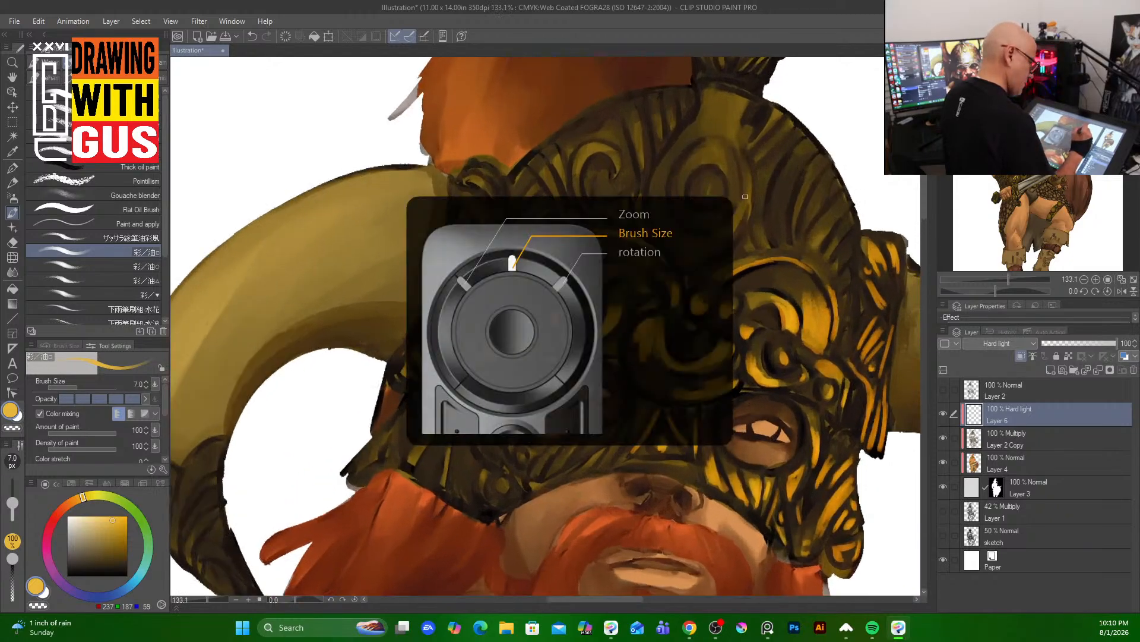
{"action": "key", "text": "bracketright"}
{"action": "key", "text": "bracketright"}
{"action": "key", "text": "bracketright"}
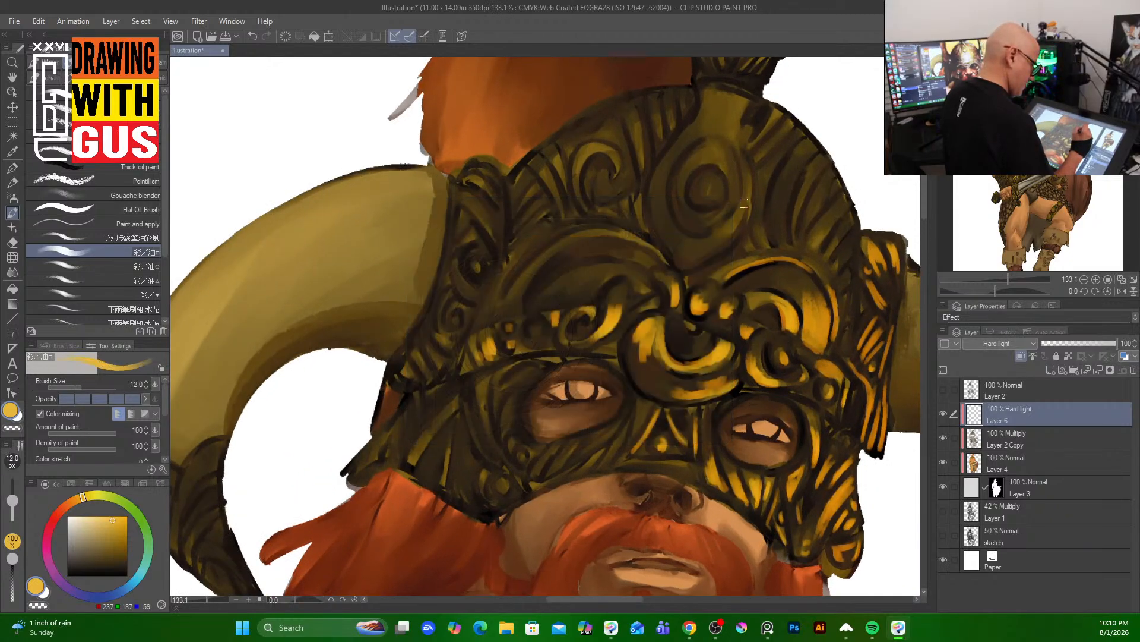
{"action": "mouse_move", "coordinate": [745, 200]}
{"action": "left_mouse_down"}
{"action": "mouse_move", "coordinate": [707, 241]}
{"action": "mouse_move", "coordinate": [737, 209]}
{"action": "mouse_move", "coordinate": [713, 229]}
{"action": "mouse_move", "coordinate": [733, 224]}
{"action": "mouse_move", "coordinate": [695, 254]}
{"action": "mouse_move", "coordinate": [745, 177]}
{"action": "left_mouse_up"}
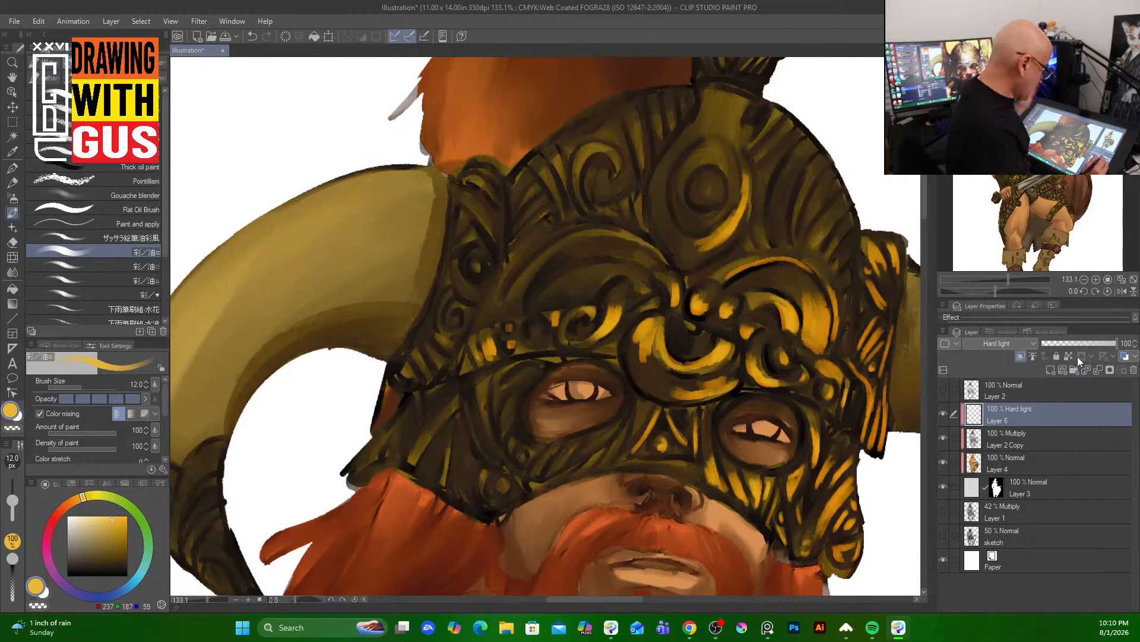
{"action": "mouse_move", "coordinate": [704, 178]}
{"action": "left_mouse_down"}
{"action": "mouse_move", "coordinate": [695, 203]}
{"action": "mouse_move", "coordinate": [712, 172]}
{"action": "mouse_move", "coordinate": [701, 197]}
{"action": "mouse_move", "coordinate": [713, 203]}
{"action": "mouse_move", "coordinate": [711, 191]}
{"action": "left_mouse_up"}
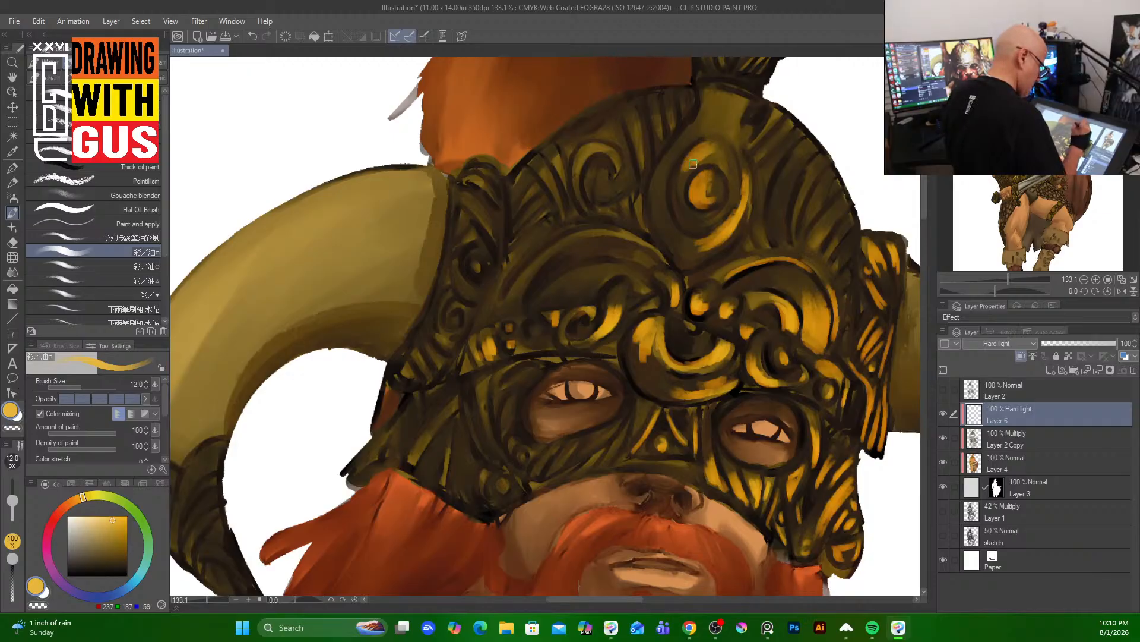
{"action": "mouse_move", "coordinate": [694, 164]}
{"action": "left_mouse_down"}
{"action": "mouse_move", "coordinate": [725, 170]}
{"action": "mouse_move", "coordinate": [709, 153]}
{"action": "mouse_move", "coordinate": [730, 165]}
{"action": "mouse_move", "coordinate": [708, 143]}
{"action": "mouse_move", "coordinate": [723, 204]}
{"action": "mouse_move", "coordinate": [729, 161]}
{"action": "mouse_move", "coordinate": [733, 199]}
{"action": "mouse_move", "coordinate": [736, 171]}
{"action": "mouse_move", "coordinate": [700, 202]}
{"action": "mouse_move", "coordinate": [689, 166]}
{"action": "mouse_move", "coordinate": [687, 199]}
{"action": "left_mouse_up"}
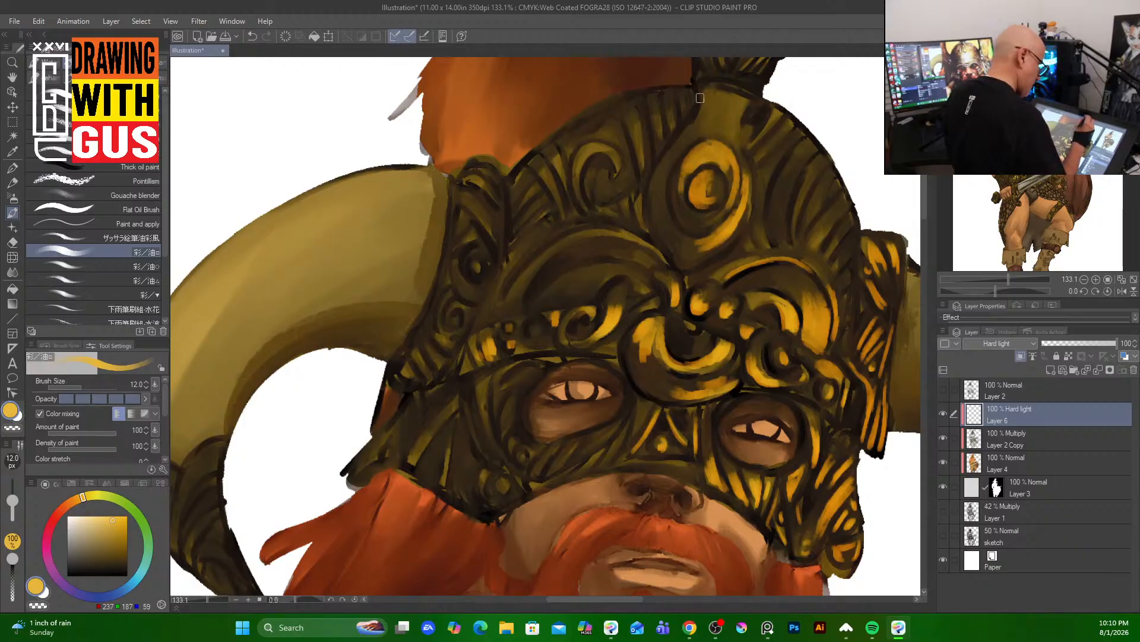
{"action": "mouse_move", "coordinate": [701, 99]}
{"action": "left_mouse_down"}
{"action": "mouse_move", "coordinate": [722, 111]}
{"action": "mouse_move", "coordinate": [722, 137]}
{"action": "left_mouse_up"}
{"action": "left_click_drag", "start_coordinate": [735, 98], "coordinate": [728, 136]}
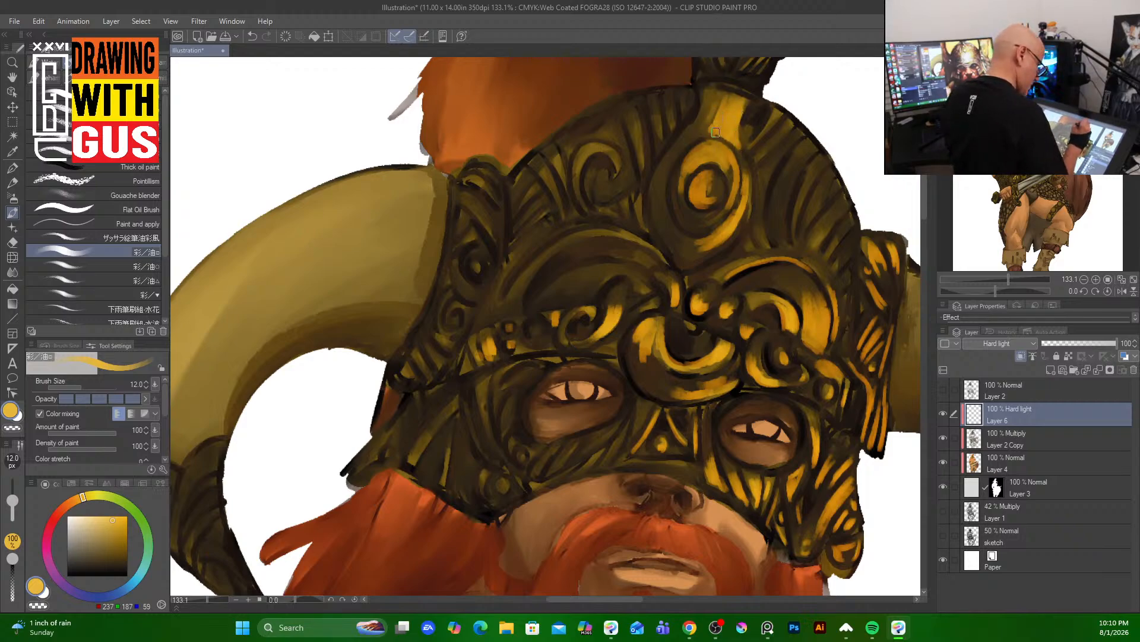
- Paint golden highlights on the crown's scroll and ridges on the viewer's left and along the brow arch below them
{"action": "mouse_move", "coordinate": [678, 153]}
{"action": "left_mouse_down"}
{"action": "mouse_move", "coordinate": [711, 122]}
{"action": "mouse_move", "coordinate": [670, 118]}
{"action": "mouse_move", "coordinate": [686, 109]}
{"action": "mouse_move", "coordinate": [655, 142]}
{"action": "mouse_move", "coordinate": [638, 134]}
{"action": "mouse_move", "coordinate": [640, 159]}
{"action": "mouse_move", "coordinate": [637, 125]}
{"action": "mouse_move", "coordinate": [579, 167]}
{"action": "mouse_move", "coordinate": [581, 199]}
{"action": "left_mouse_up"}
{"action": "mouse_move", "coordinate": [608, 152]}
{"action": "left_mouse_down"}
{"action": "mouse_move", "coordinate": [615, 177]}
{"action": "mouse_move", "coordinate": [605, 192]}
{"action": "left_mouse_up"}
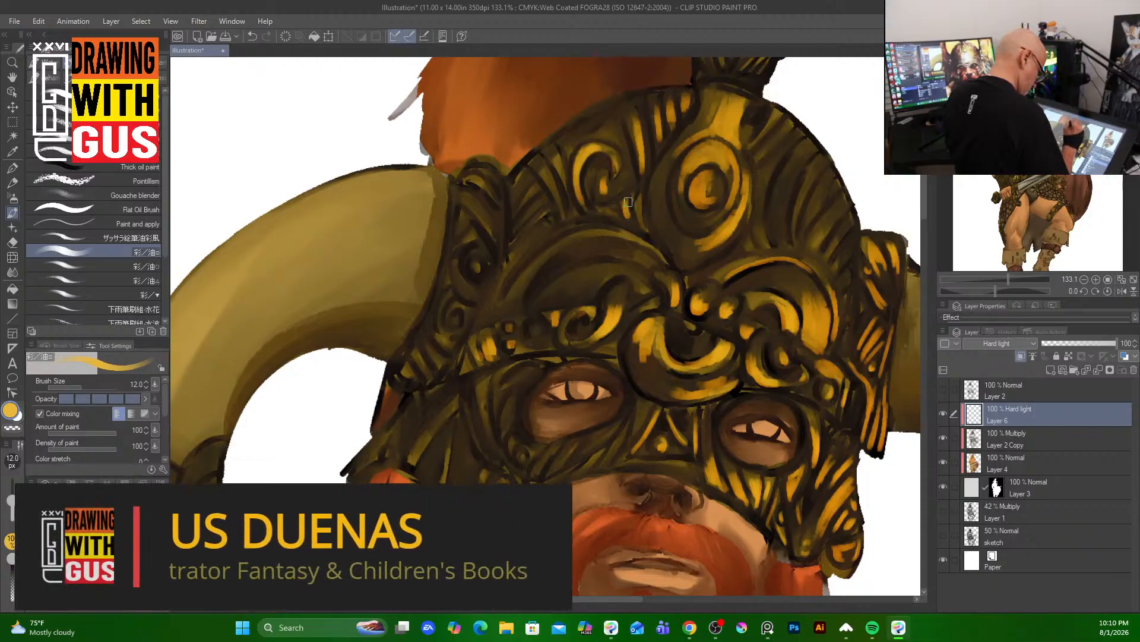
{"action": "mouse_move", "coordinate": [599, 120]}
{"action": "left_mouse_down"}
{"action": "mouse_move", "coordinate": [628, 123]}
{"action": "mouse_move", "coordinate": [613, 131]}
{"action": "mouse_move", "coordinate": [628, 169]}
{"action": "left_mouse_up"}
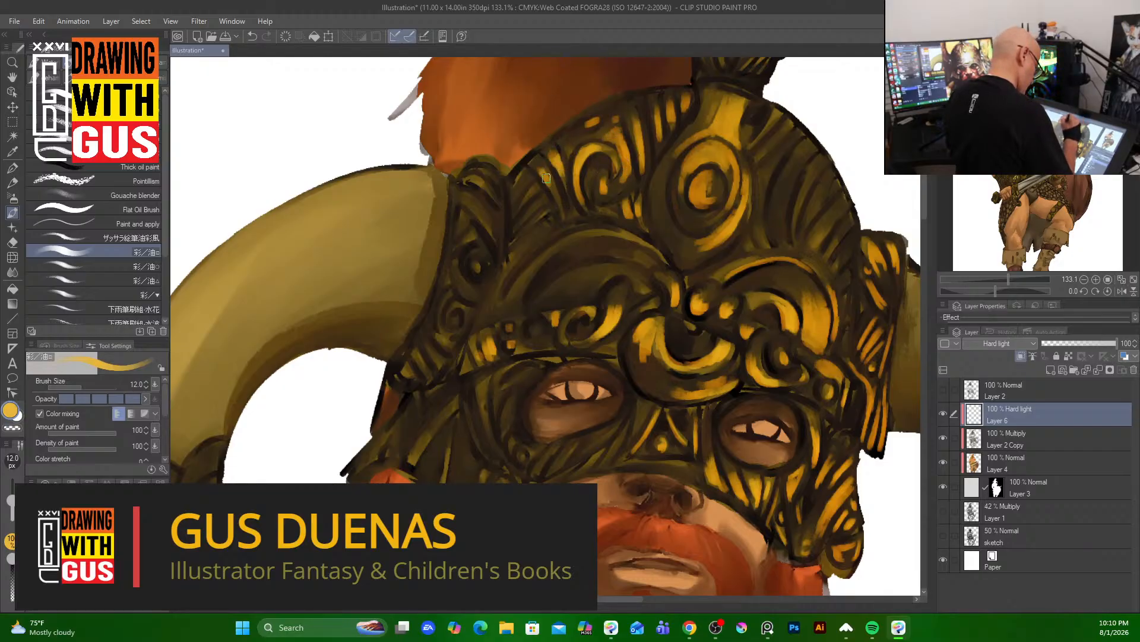
{"action": "mouse_move", "coordinate": [537, 186]}
{"action": "left_mouse_down"}
{"action": "mouse_move", "coordinate": [512, 227]}
{"action": "mouse_move", "coordinate": [524, 238]}
{"action": "mouse_move", "coordinate": [543, 199]}
{"action": "mouse_move", "coordinate": [521, 222]}
{"action": "mouse_move", "coordinate": [550, 208]}
{"action": "mouse_move", "coordinate": [528, 227]}
{"action": "left_mouse_up"}
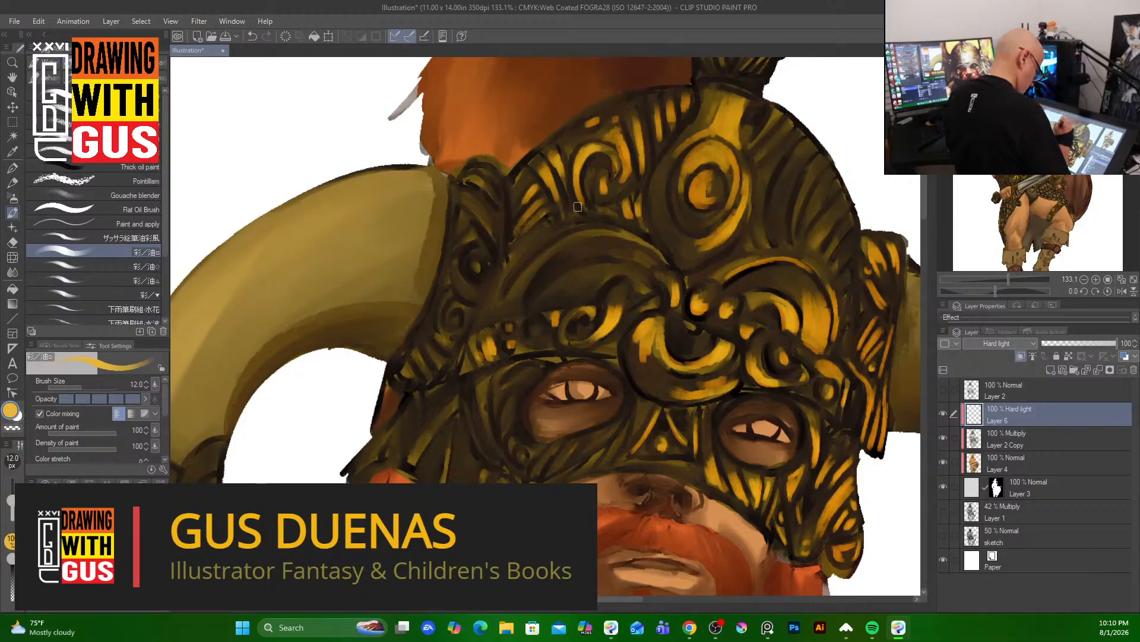
{"action": "mouse_move", "coordinate": [535, 268]}
{"action": "left_mouse_down"}
{"action": "mouse_move", "coordinate": [571, 236]}
{"action": "mouse_move", "coordinate": [606, 235]}
{"action": "mouse_move", "coordinate": [590, 231]}
{"action": "mouse_move", "coordinate": [678, 245]}
{"action": "mouse_move", "coordinate": [713, 175]}
{"action": "mouse_move", "coordinate": [630, 234]}
{"action": "mouse_move", "coordinate": [673, 190]}
{"action": "mouse_move", "coordinate": [634, 192]}
{"action": "mouse_move", "coordinate": [636, 253]}
{"action": "mouse_move", "coordinate": [616, 254]}
{"action": "mouse_move", "coordinate": [653, 264]}
{"action": "mouse_move", "coordinate": [645, 253]}
{"action": "mouse_move", "coordinate": [600, 255]}
{"action": "mouse_move", "coordinate": [635, 258]}
{"action": "mouse_move", "coordinate": [617, 244]}
{"action": "left_mouse_up"}
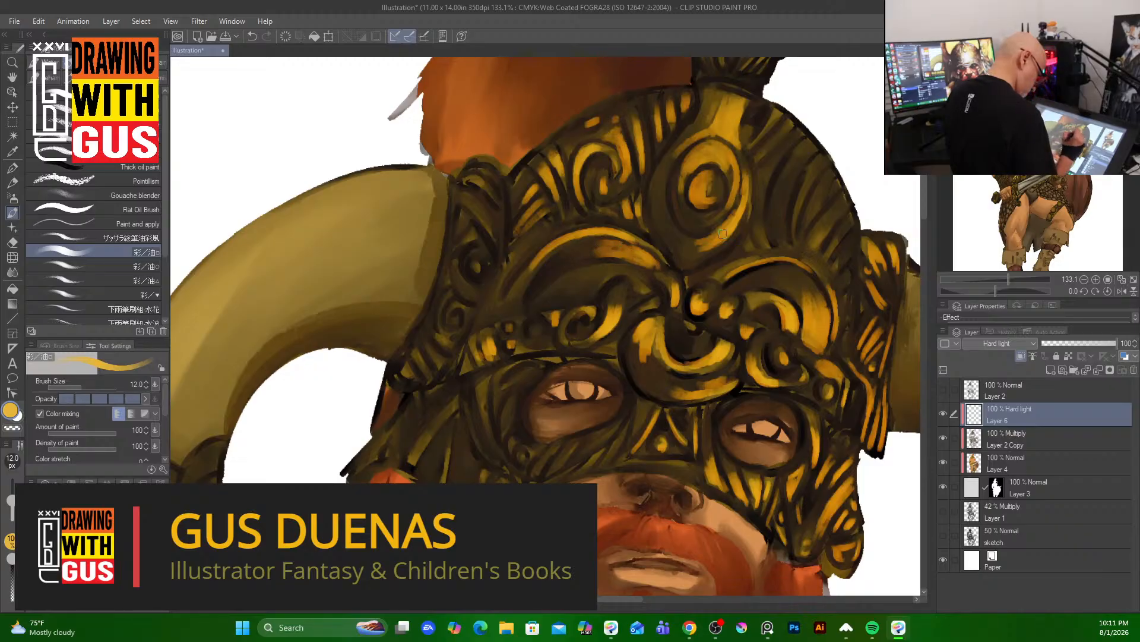
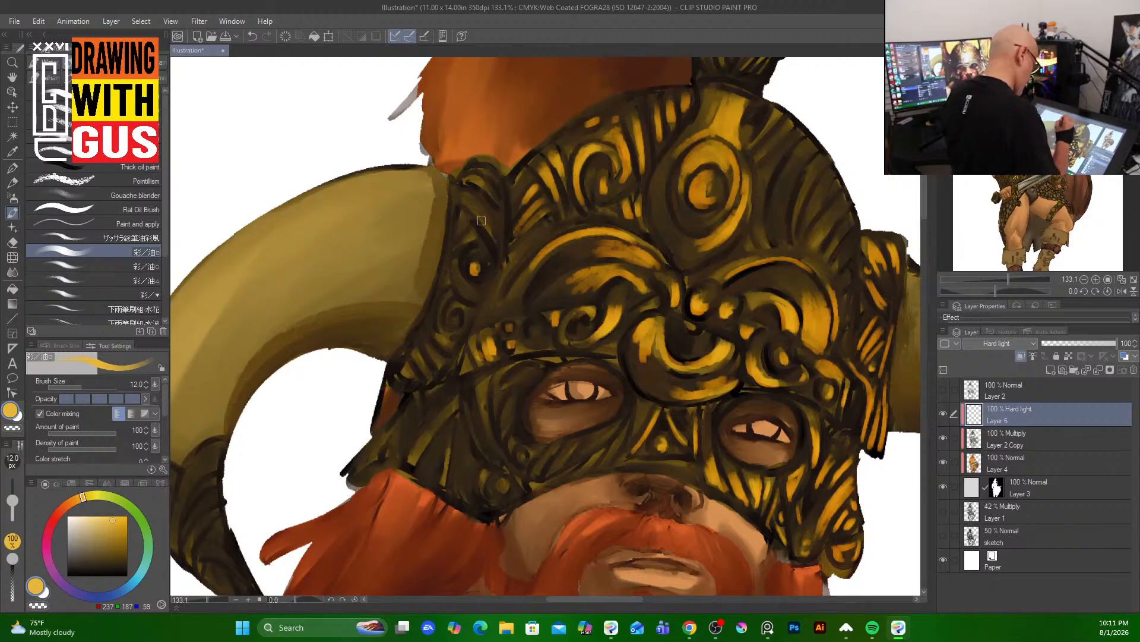
- Paint golden highlights on the scrolls and ridges of the side flap beside the horn on the viewer's left
{"action": "mouse_move", "coordinate": [469, 227]}
{"action": "left_mouse_down"}
{"action": "mouse_move", "coordinate": [479, 197]}
{"action": "mouse_move", "coordinate": [473, 209]}
{"action": "mouse_move", "coordinate": [499, 240]}
{"action": "mouse_move", "coordinate": [485, 182]}
{"action": "mouse_move", "coordinate": [496, 197]}
{"action": "mouse_move", "coordinate": [458, 199]}
{"action": "mouse_move", "coordinate": [455, 227]}
{"action": "left_mouse_up"}
{"action": "mouse_move", "coordinate": [448, 277]}
{"action": "left_mouse_down"}
{"action": "mouse_move", "coordinate": [445, 306]}
{"action": "mouse_move", "coordinate": [500, 274]}
{"action": "mouse_move", "coordinate": [489, 315]}
{"action": "mouse_move", "coordinate": [487, 302]}
{"action": "mouse_move", "coordinate": [461, 316]}
{"action": "mouse_move", "coordinate": [425, 373]}
{"action": "left_mouse_up"}
{"action": "left_click_drag", "start_coordinate": [410, 363], "coordinate": [416, 374]}
- Reduce the brush size to 8 and paint a thin golden line along the flap's outer rim at the base of the viewer's-left horn
{"action": "key", "text": "bracketleft"}
{"action": "key", "text": "bracketleft"}
{"action": "key", "text": "bracketleft"}
{"action": "key", "text": "bracketleft"}
{"action": "key", "text": "bracketleft"}
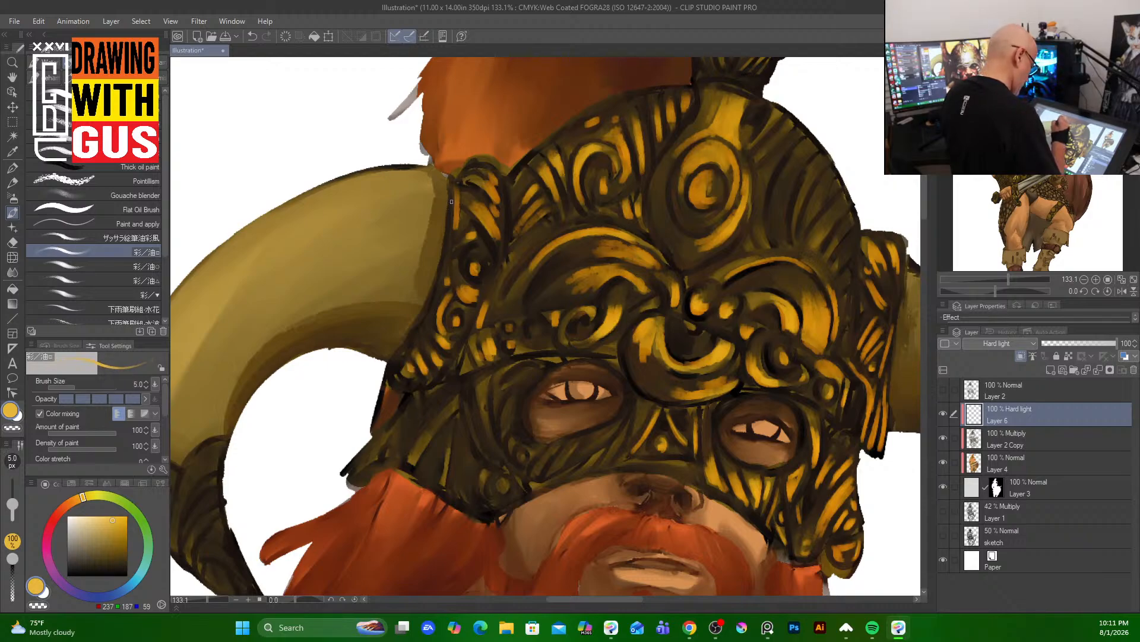
{"action": "key", "text": "bracketright"}
{"action": "key", "text": "bracketright"}
{"action": "key", "text": "bracketright"}
{"action": "mouse_move", "coordinate": [452, 187]}
{"action": "left_mouse_down"}
{"action": "mouse_move", "coordinate": [429, 295]}
{"action": "mouse_move", "coordinate": [441, 267]}
{"action": "mouse_move", "coordinate": [393, 370]}
{"action": "left_mouse_up"}
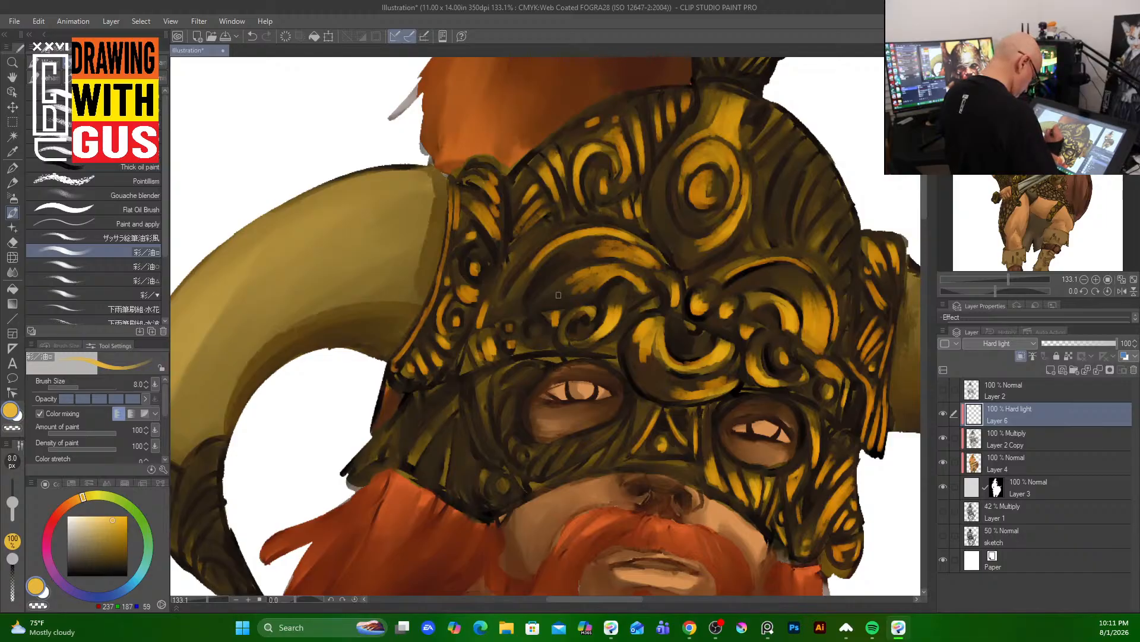
- Paint thin golden highlights along the ridges and dots of the lower cheek guard on the viewer's left
{"action": "left_click_drag", "start_coordinate": [448, 409], "coordinate": [424, 440]}
{"action": "mouse_move", "coordinate": [449, 413]}
{"action": "left_mouse_down"}
{"action": "mouse_move", "coordinate": [423, 437]}
{"action": "mouse_move", "coordinate": [451, 432]}
{"action": "mouse_move", "coordinate": [445, 473]}
{"action": "left_mouse_up"}
{"action": "mouse_move", "coordinate": [450, 434]}
{"action": "left_mouse_down"}
{"action": "mouse_move", "coordinate": [505, 490]}
{"action": "mouse_move", "coordinate": [610, 360]}
{"action": "mouse_move", "coordinate": [612, 327]}
{"action": "mouse_move", "coordinate": [492, 493]}
{"action": "mouse_move", "coordinate": [479, 451]}
{"action": "mouse_move", "coordinate": [465, 496]}
{"action": "left_mouse_up"}
{"action": "left_click_drag", "start_coordinate": [470, 425], "coordinate": [490, 467]}
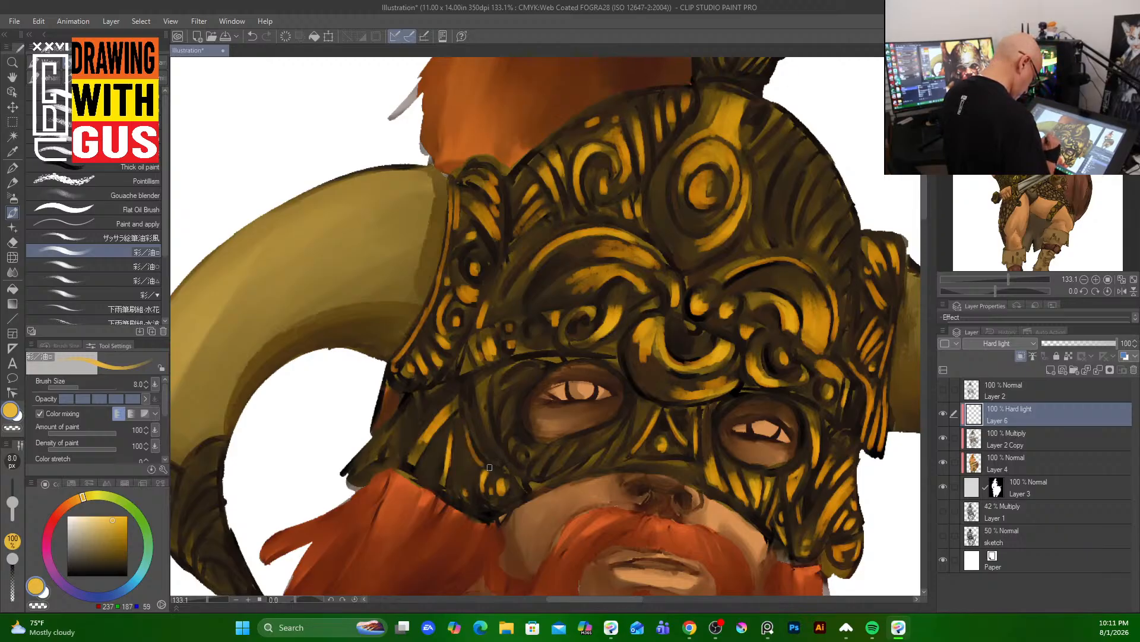
{"action": "mouse_move", "coordinate": [470, 419]}
{"action": "left_mouse_down"}
{"action": "mouse_move", "coordinate": [482, 449]}
{"action": "mouse_move", "coordinate": [490, 364]}
{"action": "mouse_move", "coordinate": [493, 441]}
{"action": "left_mouse_up"}
{"action": "left_click_drag", "start_coordinate": [486, 401], "coordinate": [496, 449]}
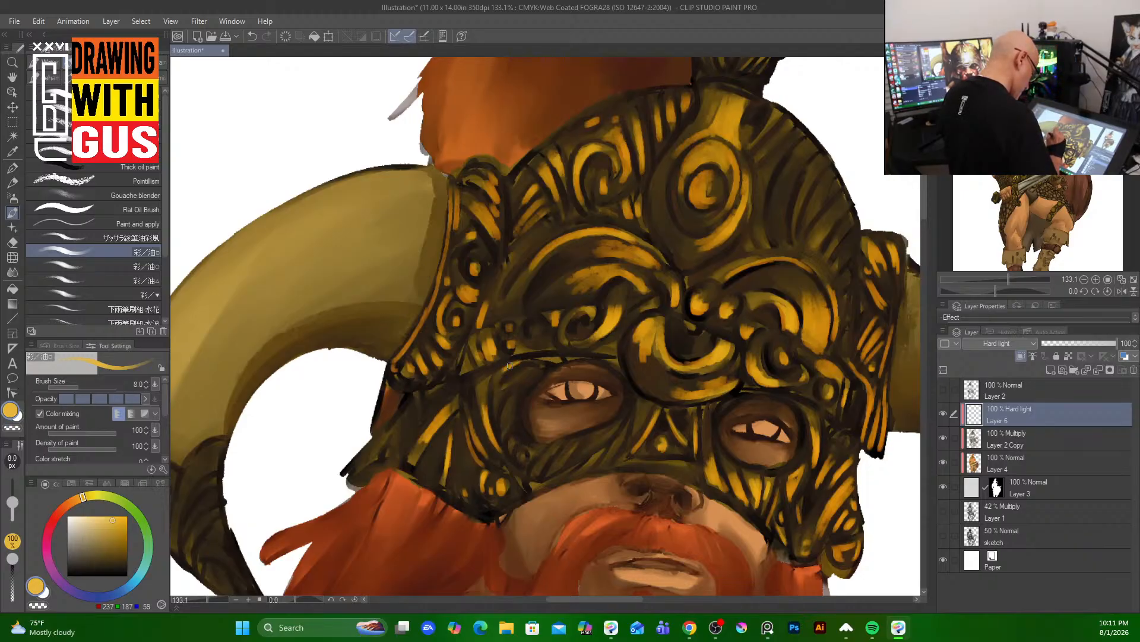
- Add golden highlights to the ridges around the viewer's-left eye opening and across to the nose bridge
{"action": "mouse_move", "coordinate": [502, 370]}
{"action": "left_mouse_down"}
{"action": "mouse_move", "coordinate": [496, 398]}
{"action": "mouse_move", "coordinate": [533, 367]}
{"action": "mouse_move", "coordinate": [504, 426]}
{"action": "left_mouse_up"}
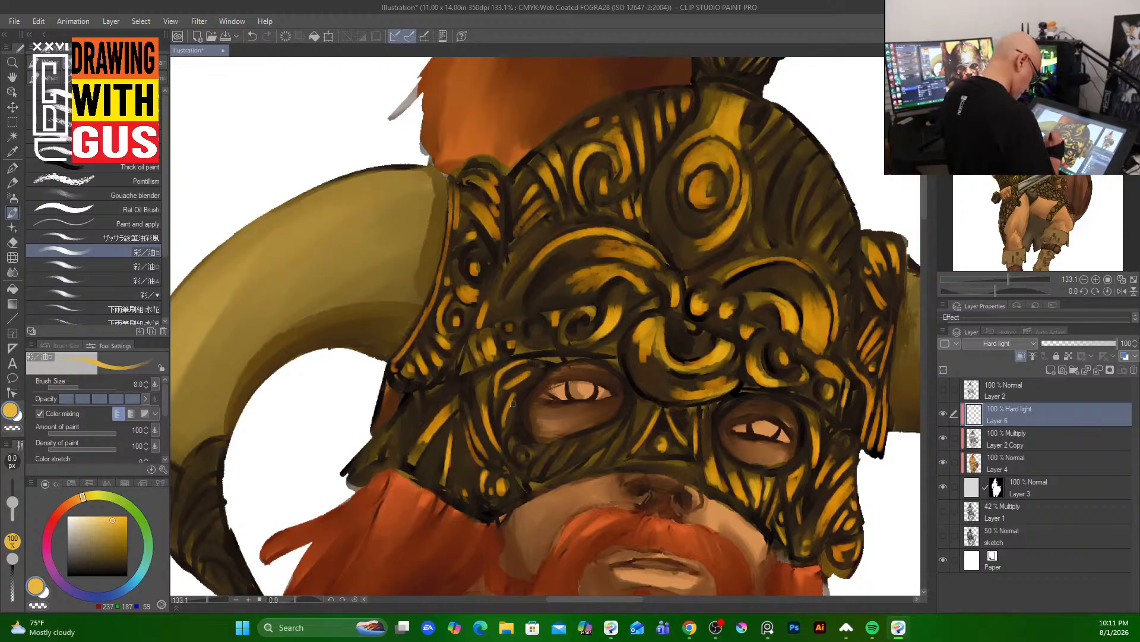
{"action": "mouse_move", "coordinate": [524, 388]}
{"action": "left_mouse_down"}
{"action": "mouse_move", "coordinate": [514, 408]}
{"action": "mouse_move", "coordinate": [538, 374]}
{"action": "left_mouse_up"}
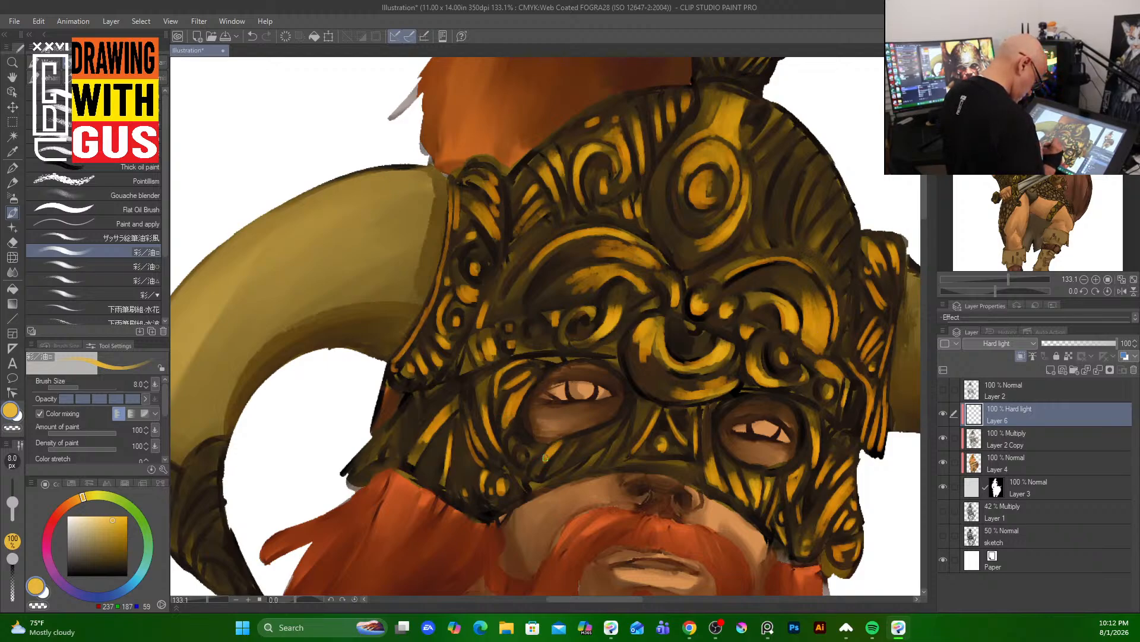
{"action": "mouse_move", "coordinate": [577, 442]}
{"action": "left_mouse_down"}
{"action": "mouse_move", "coordinate": [564, 457]}
{"action": "mouse_move", "coordinate": [616, 421]}
{"action": "mouse_move", "coordinate": [598, 427]}
{"action": "mouse_move", "coordinate": [614, 451]}
{"action": "mouse_move", "coordinate": [649, 401]}
{"action": "left_mouse_up"}
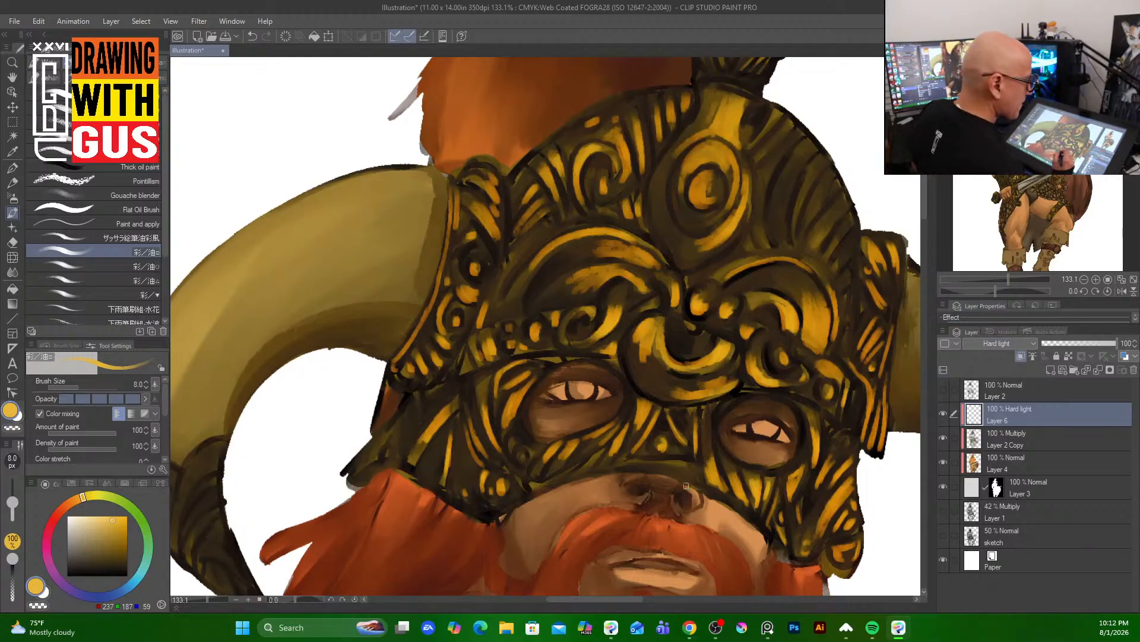
- Paint golden highlights along the mask's lower edge above the nose and on the outer corner of the viewer's-left cheek guard
{"action": "left_click_drag", "start_coordinate": [709, 501], "coordinate": [656, 224]}
{"action": "left_click_drag", "start_coordinate": [685, 314], "coordinate": [683, 385]}
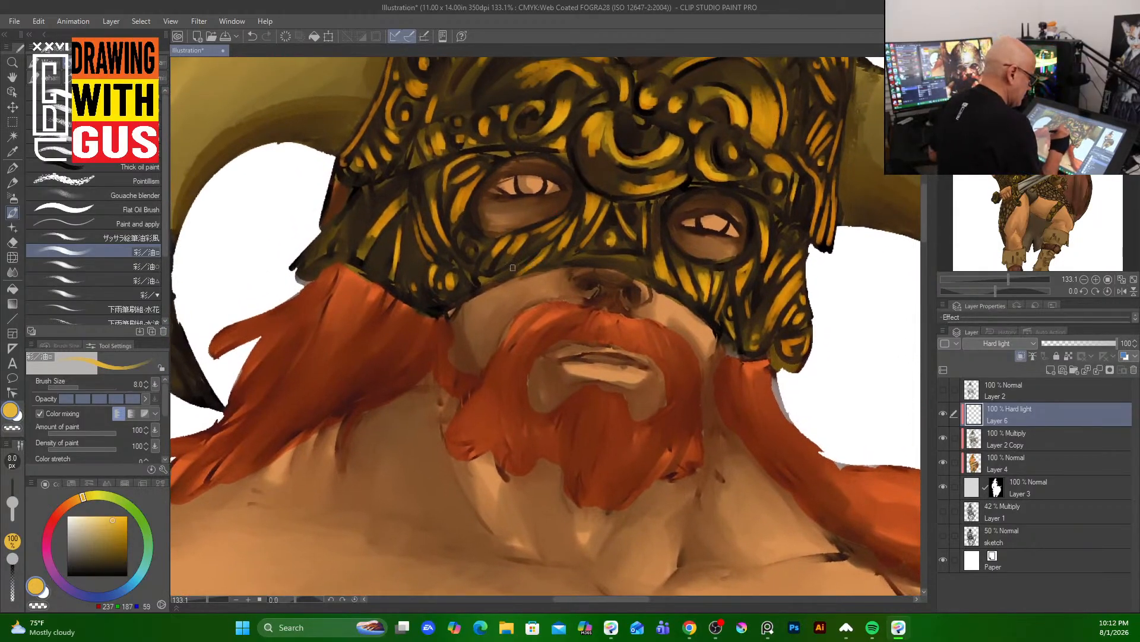
{"action": "left_click_drag", "start_coordinate": [579, 262], "coordinate": [639, 266]}
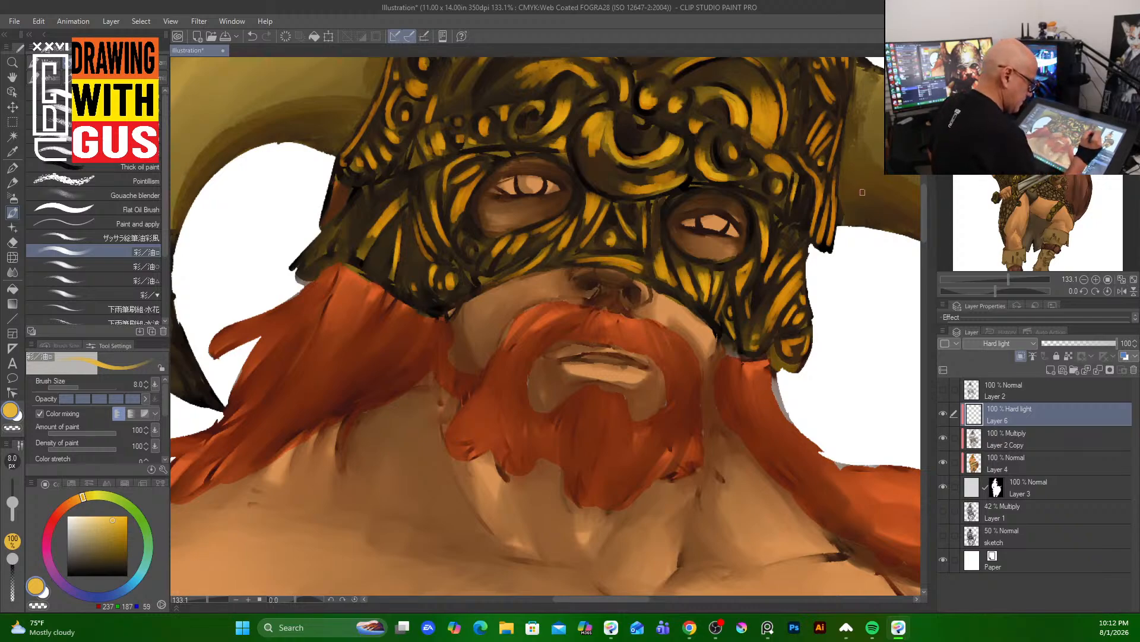
{"action": "left_click_drag", "start_coordinate": [341, 224], "coordinate": [307, 265]}
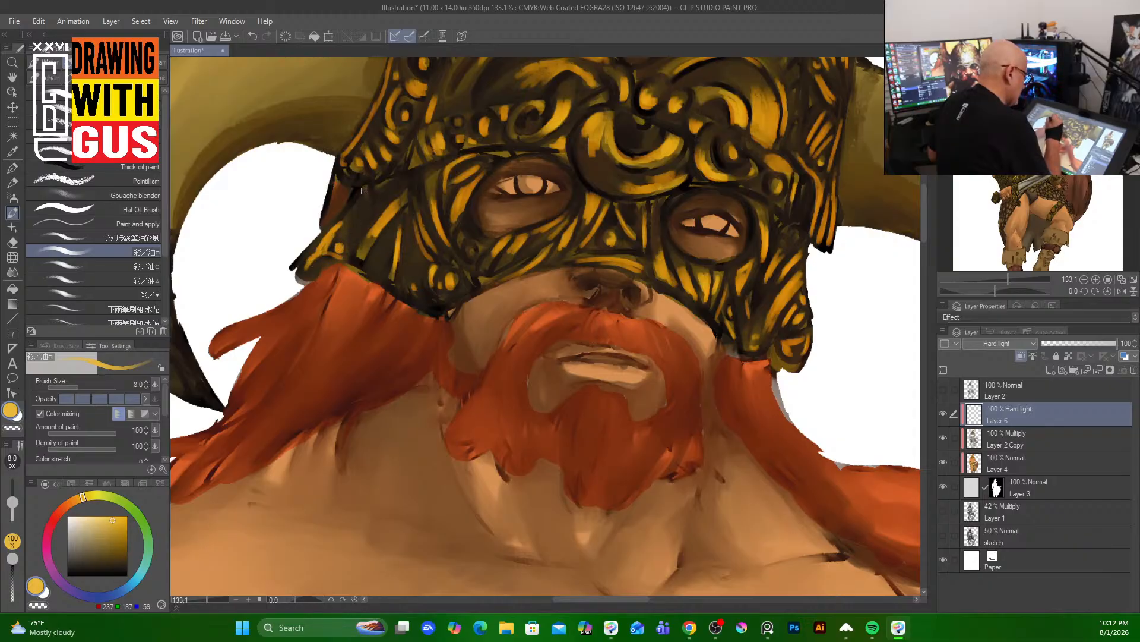
{"action": "left_click_drag", "start_coordinate": [364, 190], "coordinate": [366, 210]}
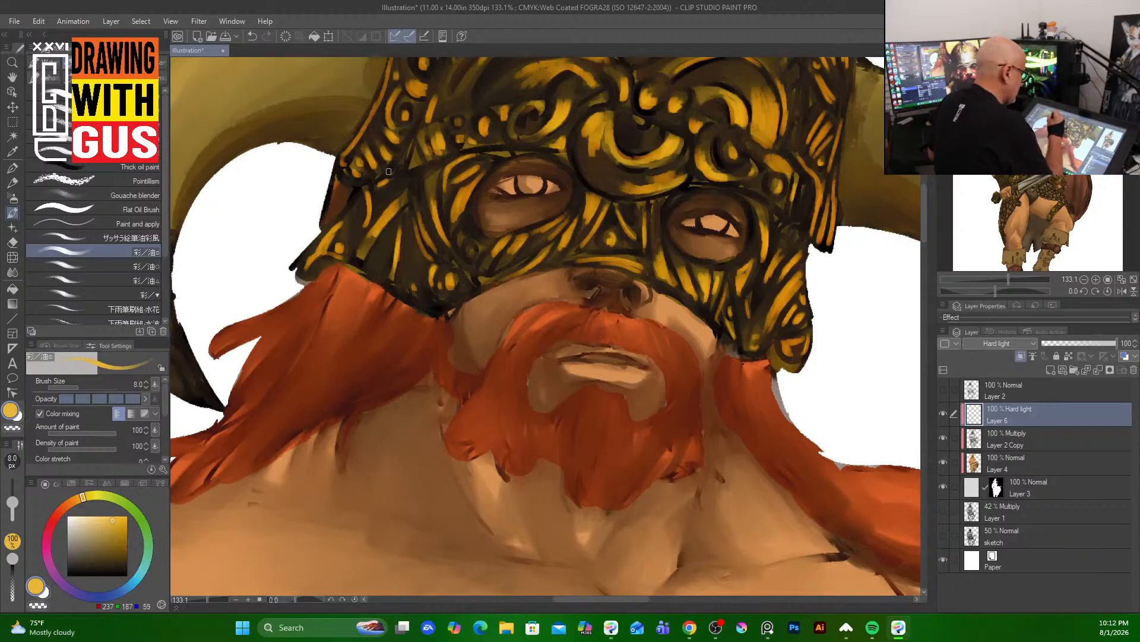
- Paint golden highlights on the inner edge of the viewer's-right side flap and the crown ridges above it
{"action": "left_click_drag", "start_coordinate": [848, 293], "coordinate": [706, 459]}
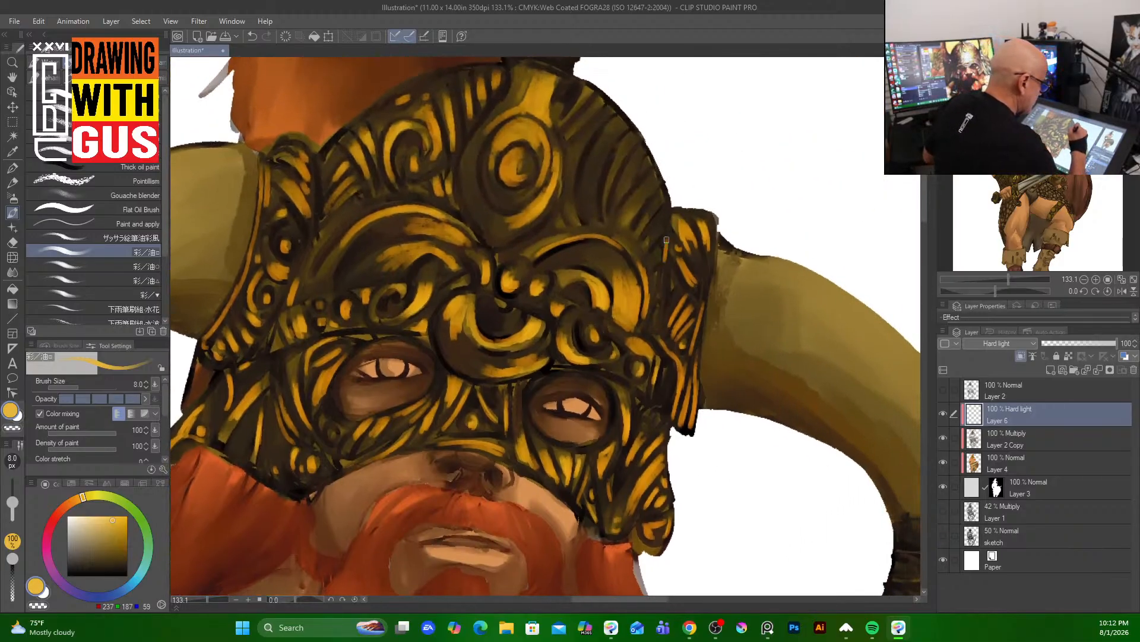
{"action": "left_click_drag", "start_coordinate": [666, 266], "coordinate": [660, 334]}
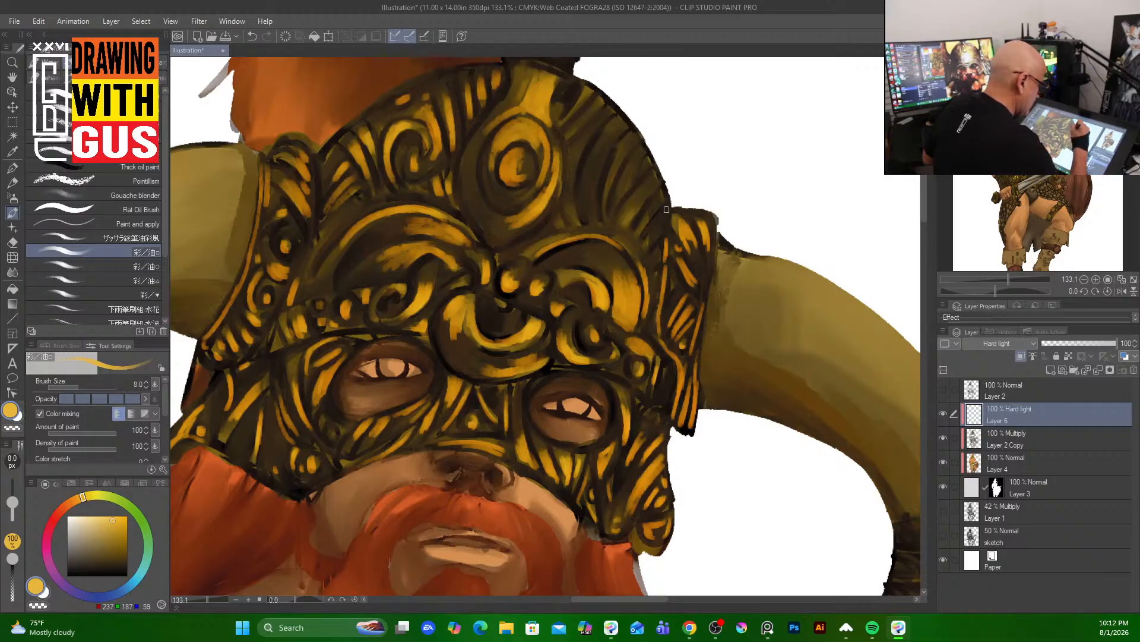
{"action": "left_click_drag", "start_coordinate": [667, 209], "coordinate": [640, 242]}
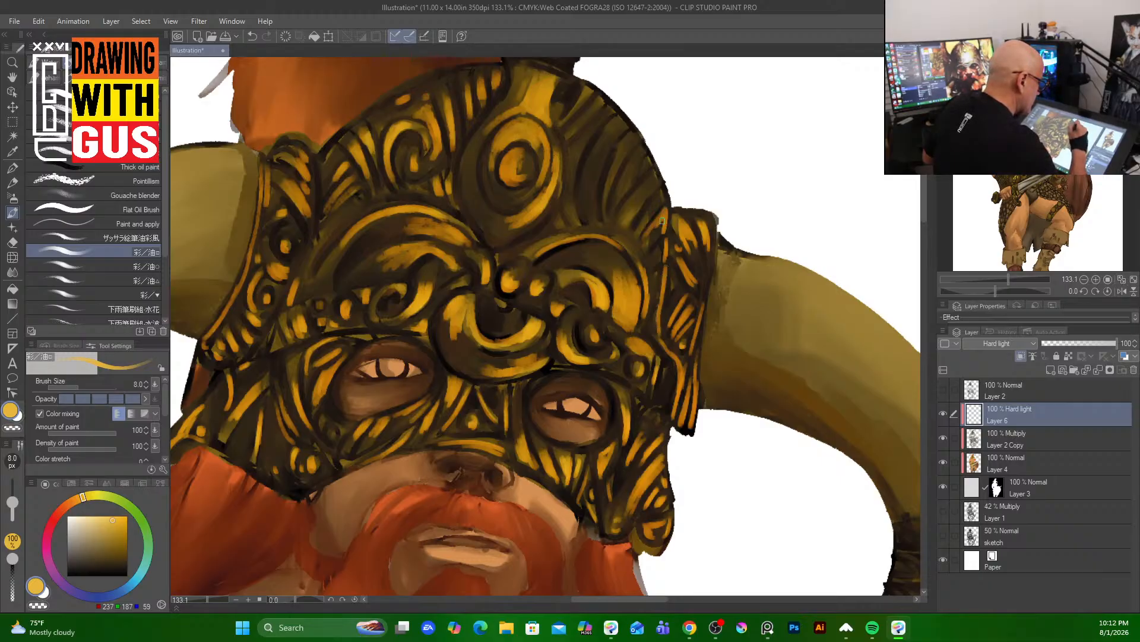
{"action": "mouse_move", "coordinate": [658, 195]}
{"action": "left_mouse_down"}
{"action": "mouse_move", "coordinate": [640, 222]}
{"action": "mouse_move", "coordinate": [629, 205]}
{"action": "mouse_move", "coordinate": [648, 183]}
{"action": "mouse_move", "coordinate": [631, 214]}
{"action": "mouse_move", "coordinate": [650, 182]}
{"action": "mouse_move", "coordinate": [622, 193]}
{"action": "mouse_move", "coordinate": [643, 143]}
{"action": "mouse_move", "coordinate": [609, 190]}
{"action": "mouse_move", "coordinate": [612, 161]}
{"action": "mouse_move", "coordinate": [603, 173]}
{"action": "left_mouse_up"}
{"action": "mouse_move", "coordinate": [611, 124]}
{"action": "left_mouse_down"}
{"action": "mouse_move", "coordinate": [595, 158]}
{"action": "mouse_move", "coordinate": [624, 129]}
{"action": "mouse_move", "coordinate": [596, 119]}
{"action": "mouse_move", "coordinate": [581, 135]}
{"action": "mouse_move", "coordinate": [604, 112]}
{"action": "mouse_move", "coordinate": [578, 138]}
{"action": "left_mouse_up"}
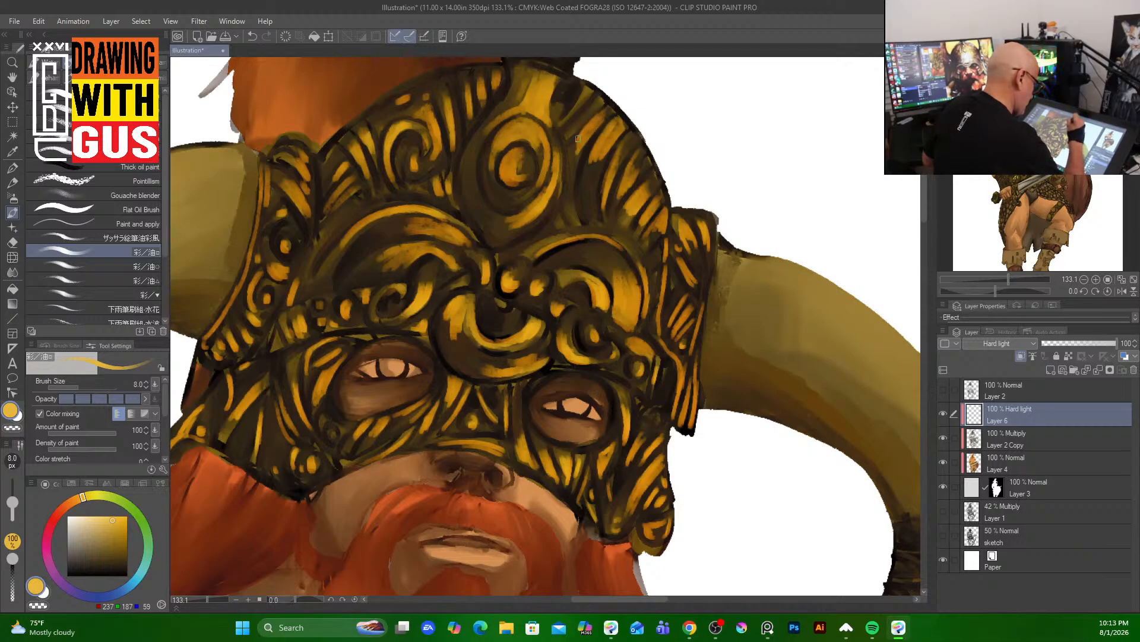
{"action": "left_click_drag", "start_coordinate": [573, 205], "coordinate": [575, 222]}
{"action": "mouse_move", "coordinate": [594, 99]}
{"action": "left_mouse_down"}
{"action": "mouse_move", "coordinate": [575, 124]}
{"action": "mouse_move", "coordinate": [572, 108]}
{"action": "left_mouse_up"}
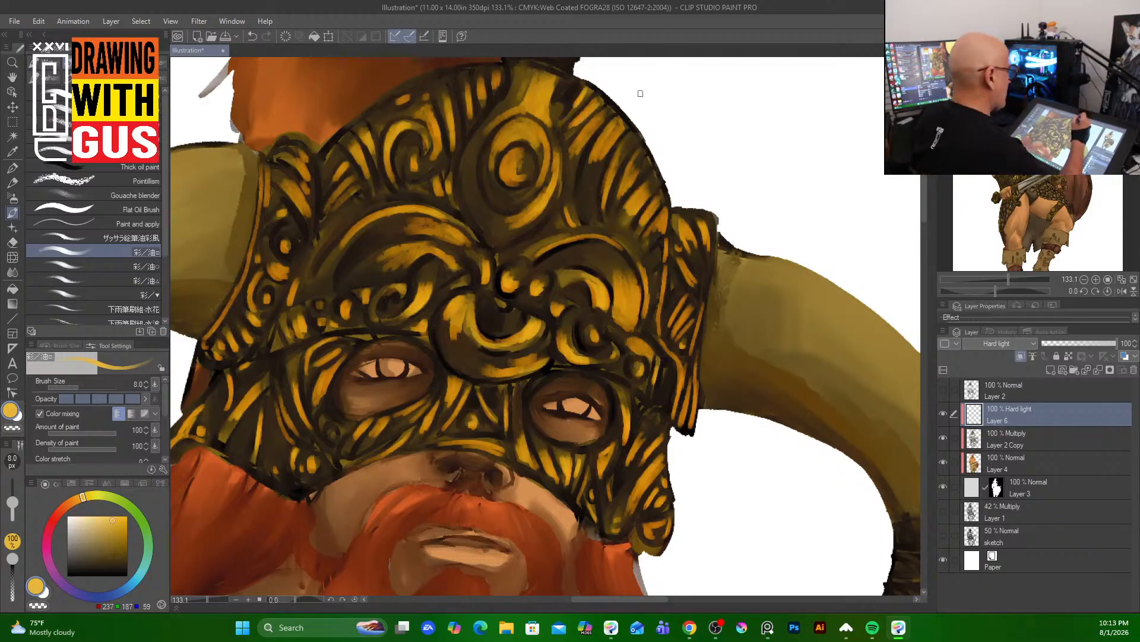
- Paint small golden highlights on the bands of the collar holding the red plume on top of the helmet
{"action": "left_click_drag", "start_coordinate": [629, 161], "coordinate": [576, 420]}
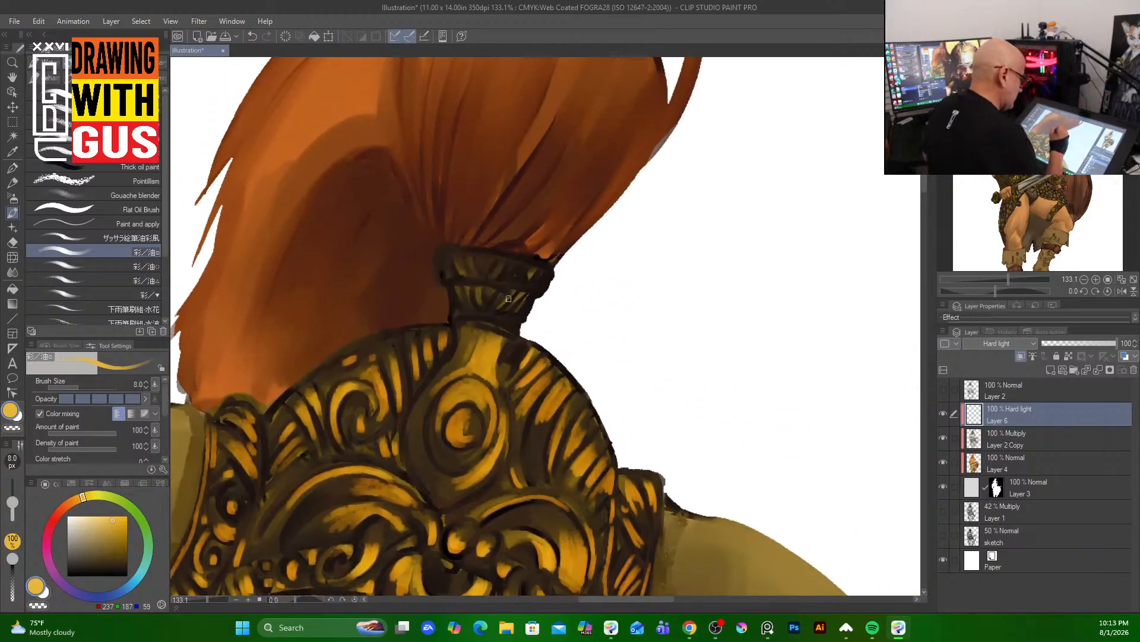
{"action": "mouse_move", "coordinate": [508, 295]}
{"action": "left_mouse_down"}
{"action": "mouse_move", "coordinate": [496, 308]}
{"action": "mouse_move", "coordinate": [513, 313]}
{"action": "left_mouse_up"}
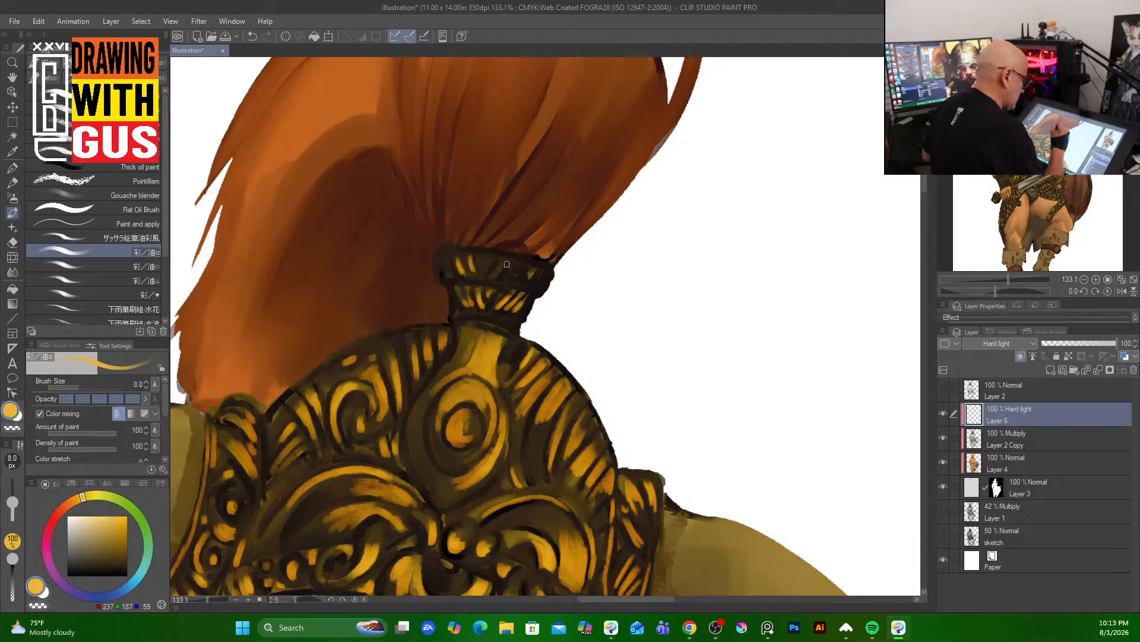
{"action": "left_click_drag", "start_coordinate": [507, 263], "coordinate": [494, 274]}
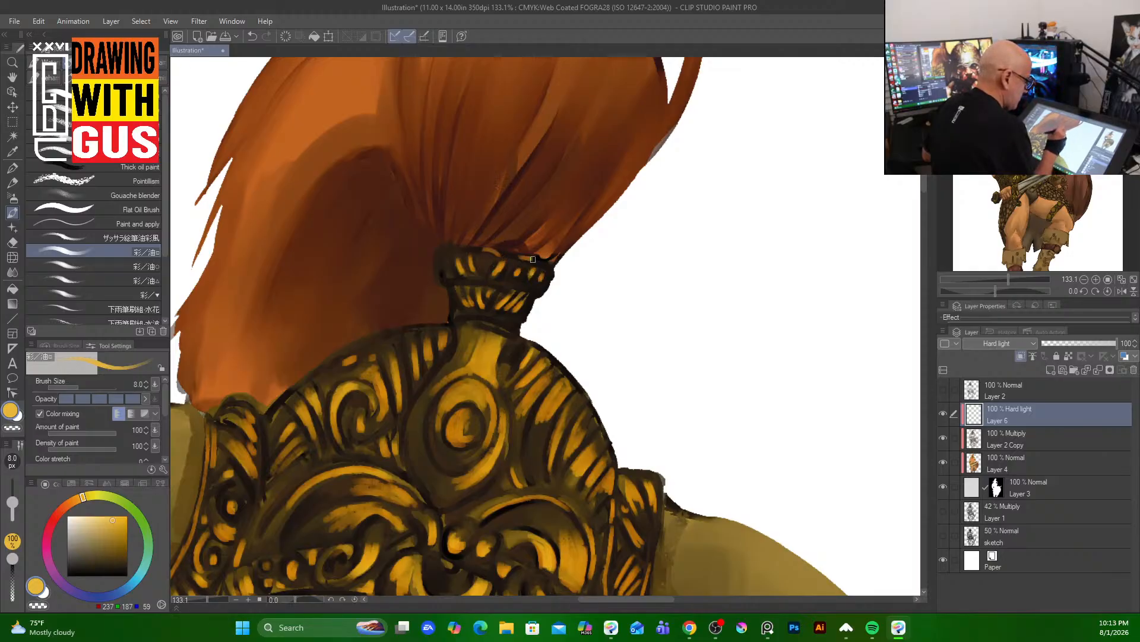
{"action": "mouse_move", "coordinate": [462, 315]}
{"action": "left_mouse_down"}
{"action": "mouse_move", "coordinate": [497, 317]}
{"action": "mouse_move", "coordinate": [504, 330]}
{"action": "left_mouse_up"}
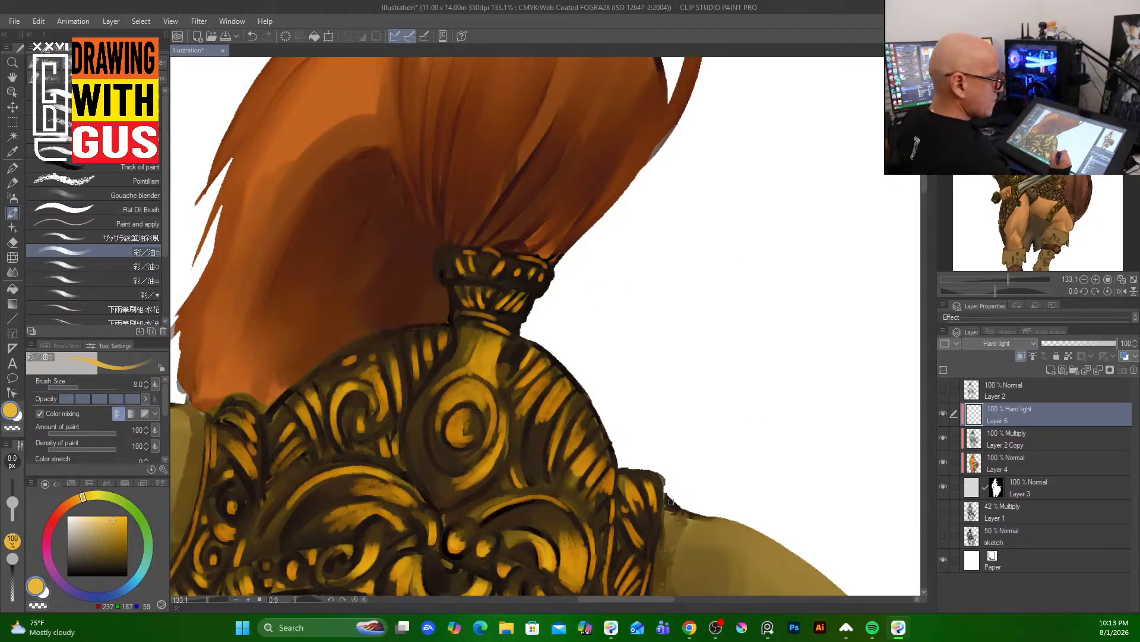
- Enlarge the brush size to 15 and paint golden highlights on the carved dark tips of both horns
{"action": "left_click_drag", "start_coordinate": [689, 511], "coordinate": [768, 159]}
{"action": "left_click_drag", "start_coordinate": [402, 394], "coordinate": [851, 383]}
{"action": "left_click_drag", "start_coordinate": [625, 421], "coordinate": [560, 388]}
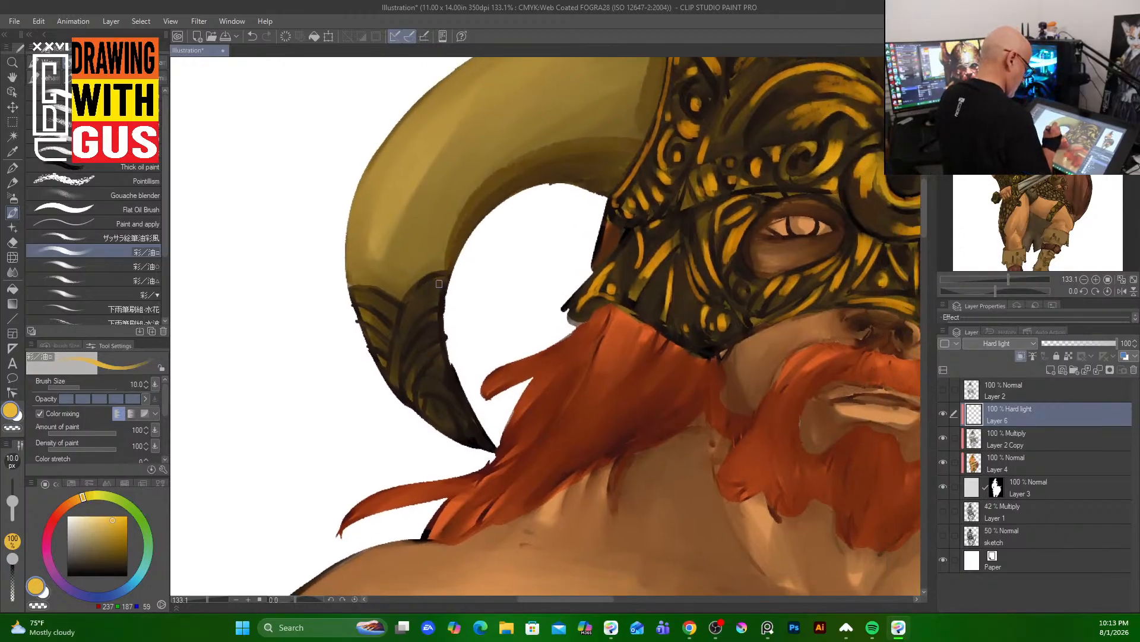
{"action": "key", "text": "bracketright"}
{"action": "key", "text": "bracketright"}
{"action": "key", "text": "bracketright"}
{"action": "key", "text": "bracketleft"}
{"action": "mouse_move", "coordinate": [441, 282]}
{"action": "left_mouse_down"}
{"action": "mouse_move", "coordinate": [410, 309]}
{"action": "mouse_move", "coordinate": [440, 296]}
{"action": "mouse_move", "coordinate": [397, 343]}
{"action": "left_mouse_up"}
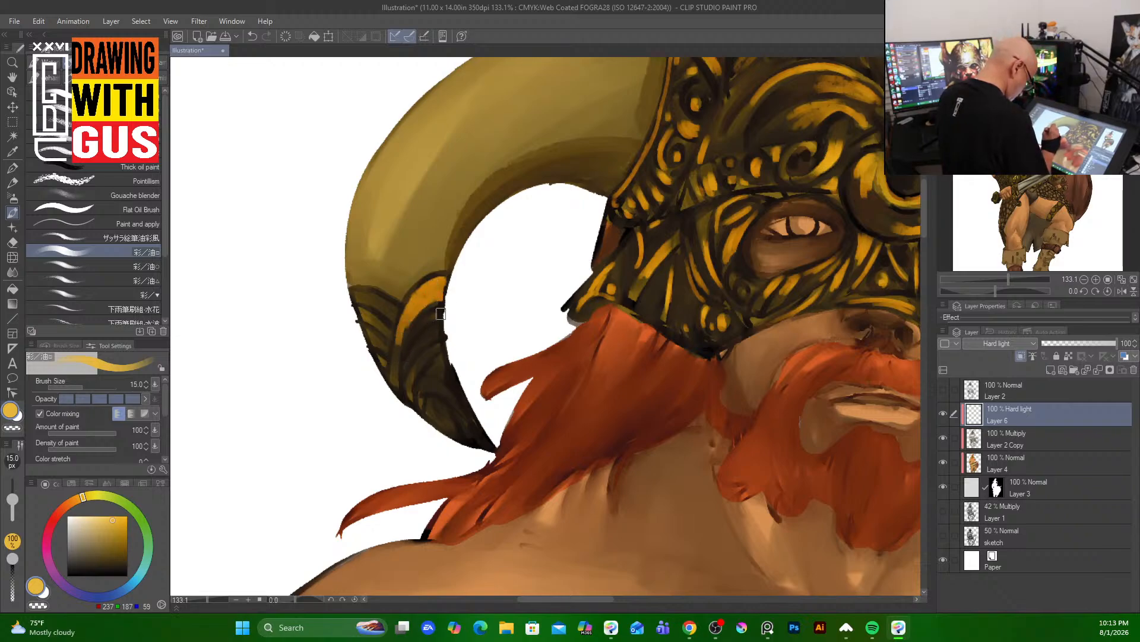
{"action": "mouse_move", "coordinate": [443, 311]}
{"action": "left_mouse_down"}
{"action": "mouse_move", "coordinate": [417, 330]}
{"action": "mouse_move", "coordinate": [411, 395]}
{"action": "left_mouse_up"}
{"action": "mouse_move", "coordinate": [451, 359]}
{"action": "left_mouse_down"}
{"action": "mouse_move", "coordinate": [439, 409]}
{"action": "mouse_move", "coordinate": [487, 447]}
{"action": "mouse_move", "coordinate": [481, 434]}
{"action": "left_mouse_up"}
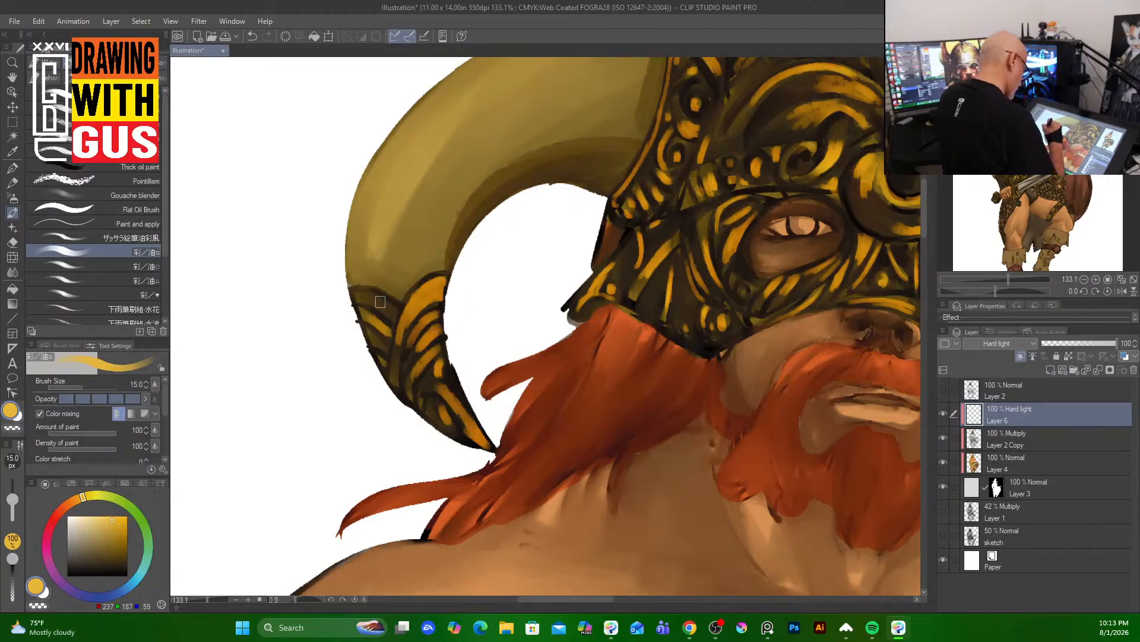
{"action": "mouse_move", "coordinate": [373, 298]}
{"action": "left_mouse_down"}
{"action": "mouse_move", "coordinate": [393, 308]}
{"action": "mouse_move", "coordinate": [388, 348]}
{"action": "left_mouse_up"}
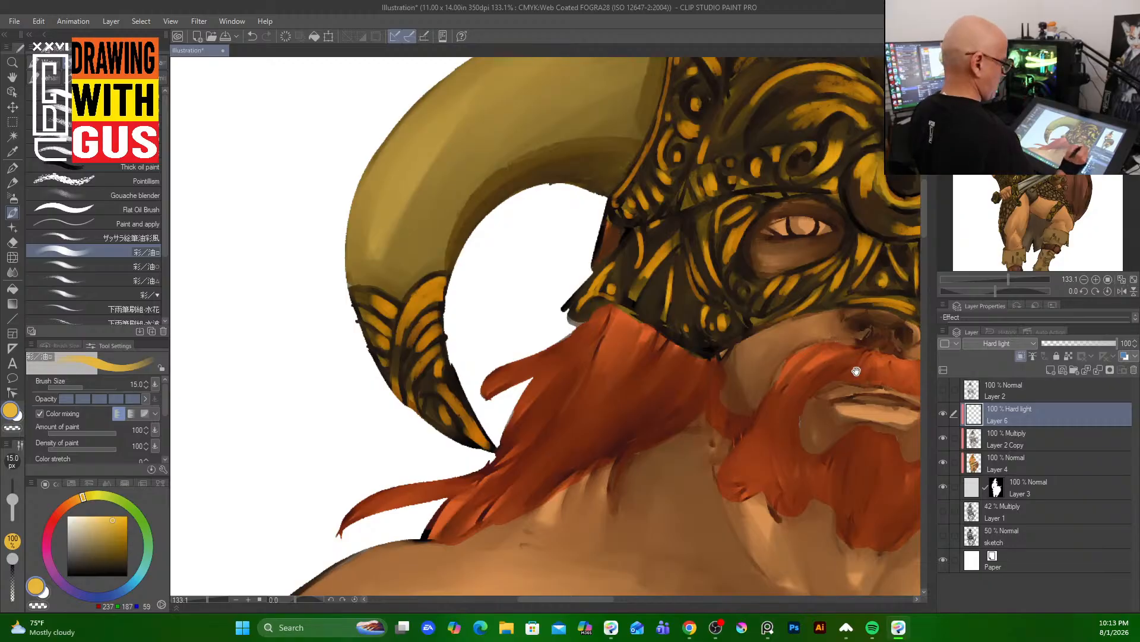
{"action": "left_click_drag", "start_coordinate": [834, 373], "coordinate": [259, 263]}
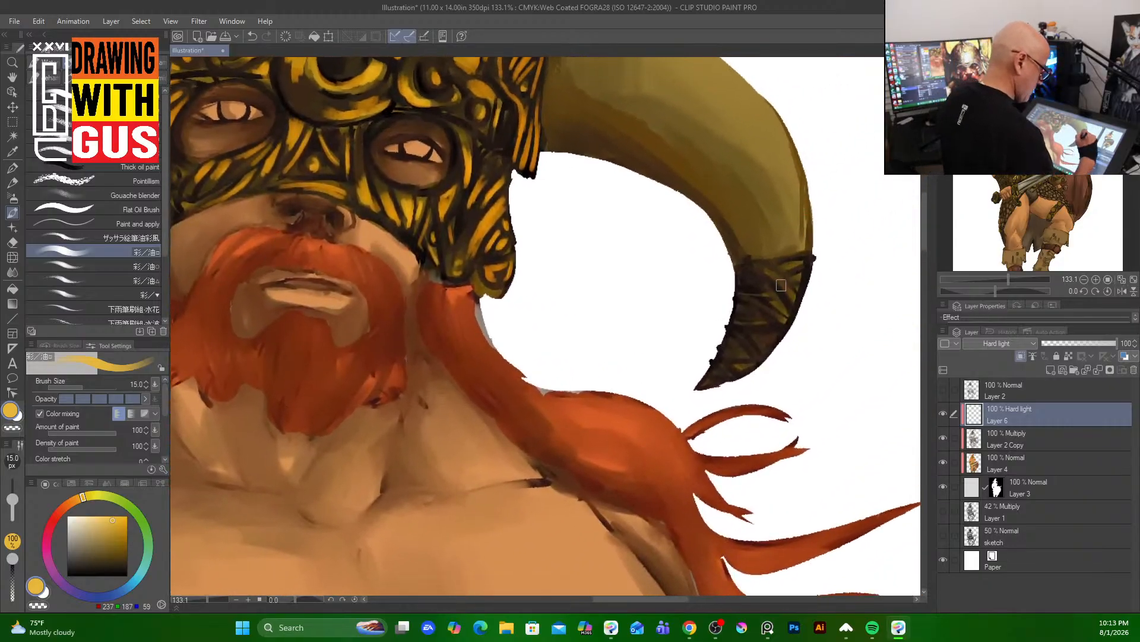
{"action": "mouse_move", "coordinate": [785, 283]}
{"action": "left_mouse_down"}
{"action": "mouse_move", "coordinate": [781, 325]}
{"action": "mouse_move", "coordinate": [761, 321]}
{"action": "mouse_move", "coordinate": [776, 331]}
{"action": "mouse_move", "coordinate": [762, 353]}
{"action": "mouse_move", "coordinate": [778, 341]}
{"action": "mouse_move", "coordinate": [741, 349]}
{"action": "mouse_move", "coordinate": [755, 365]}
{"action": "mouse_move", "coordinate": [722, 378]}
{"action": "left_mouse_up"}
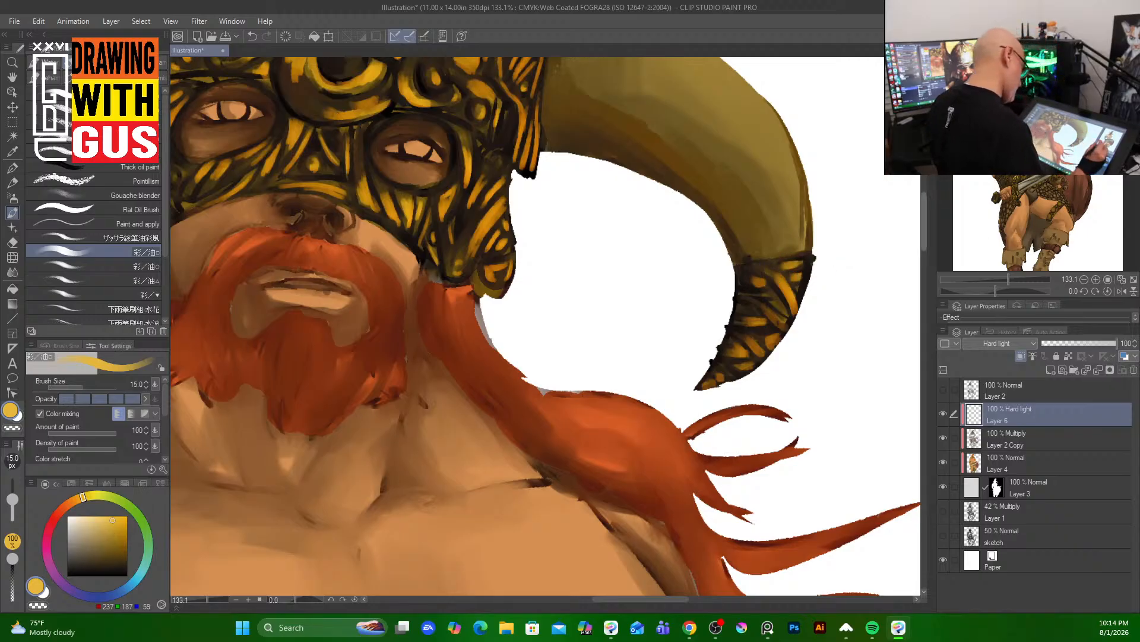
- Enlarge the brush size to 30 and paint a golden highlight along the outer upper edge of the viewer's-right horn
{"action": "left_click_drag", "start_coordinate": [826, 199], "coordinate": [741, 359]}
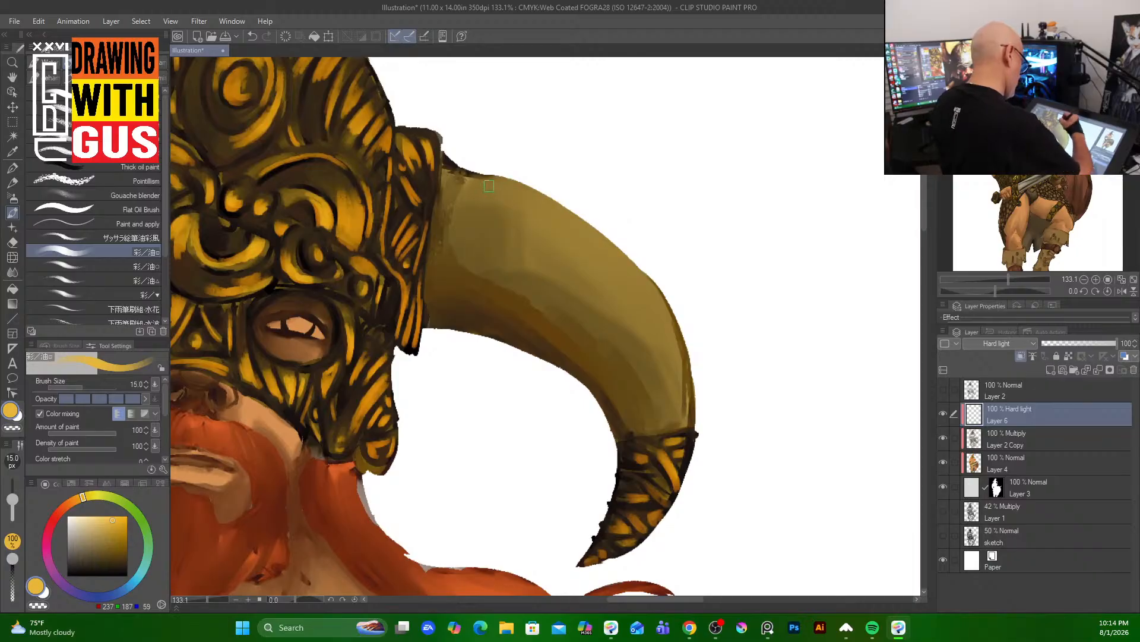
{"action": "key", "text": "]"}
{"action": "key", "text": "]"}
{"action": "key", "text": "]"}
{"action": "key", "text": "]"}
{"action": "key", "text": "]"}
{"action": "key", "text": "]"}
{"action": "key", "text": "["}
{"action": "key", "text": "["}
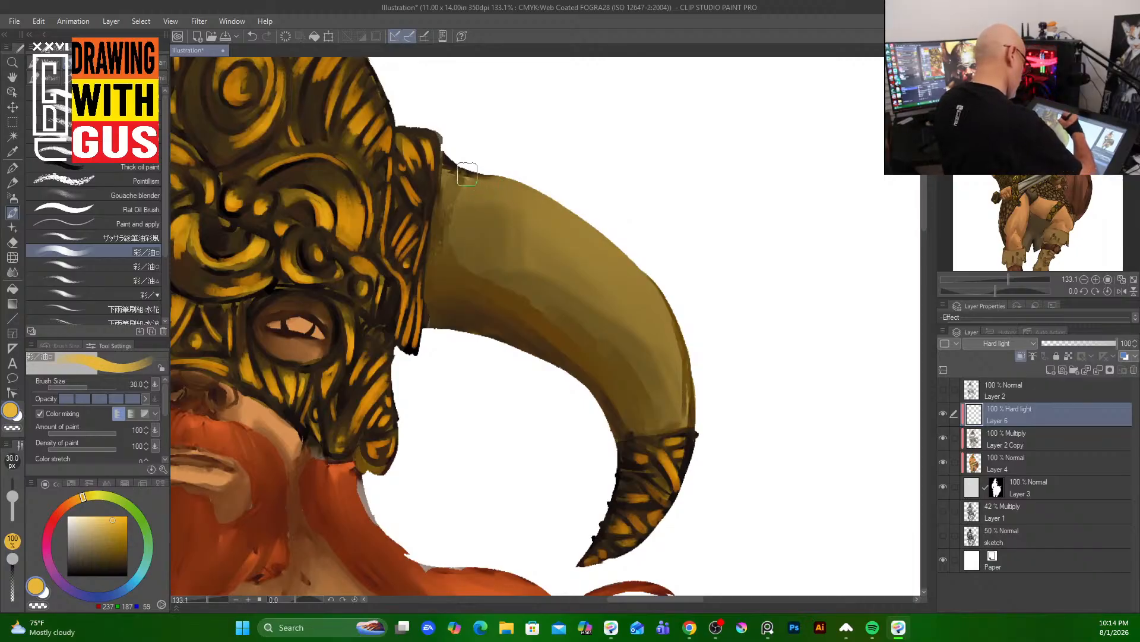
{"action": "mouse_move", "coordinate": [468, 176]}
{"action": "left_mouse_down"}
{"action": "mouse_move", "coordinate": [562, 211]}
{"action": "mouse_move", "coordinate": [514, 183]}
{"action": "mouse_move", "coordinate": [684, 364]}
{"action": "left_mouse_up"}
{"action": "left_click_drag", "start_coordinate": [650, 292], "coordinate": [690, 392]}
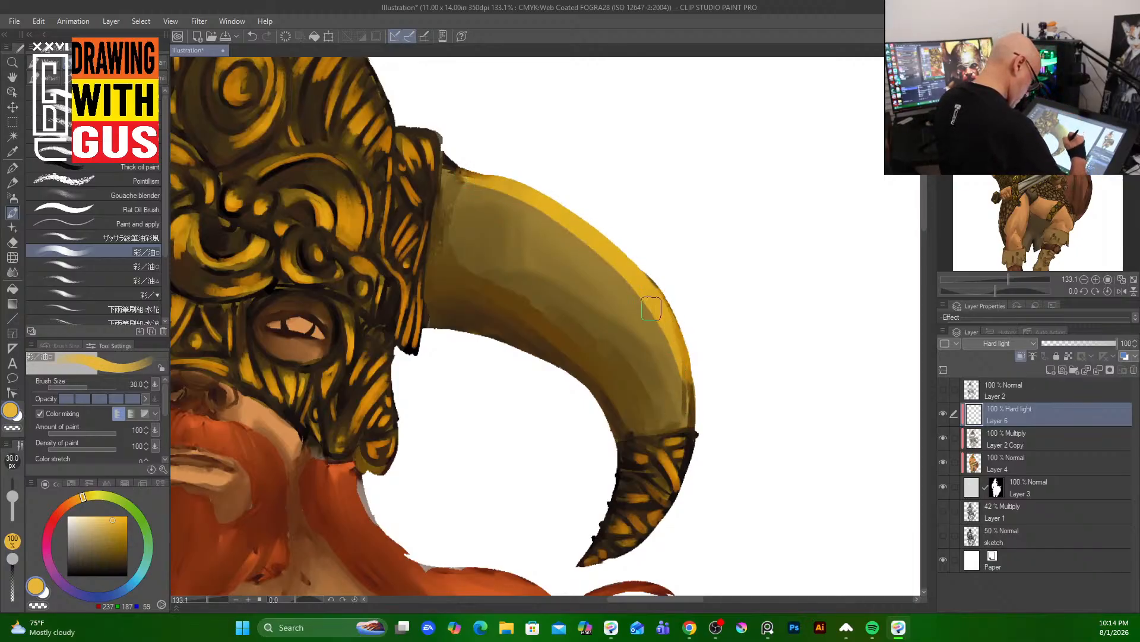
{"action": "mouse_move", "coordinate": [456, 180]}
{"action": "left_mouse_down"}
{"action": "mouse_move", "coordinate": [547, 226]}
{"action": "mouse_move", "coordinate": [458, 188]}
{"action": "mouse_move", "coordinate": [469, 200]}
{"action": "mouse_move", "coordinate": [582, 242]}
{"action": "mouse_move", "coordinate": [600, 267]}
{"action": "left_mouse_up"}
- Paint a broad golden highlight along the outer upper edge of the viewer's-left horn
{"action": "left_click_drag", "start_coordinate": [391, 326], "coordinate": [949, 217]}
{"action": "left_click_drag", "start_coordinate": [555, 177], "coordinate": [630, 349]}
{"action": "mouse_move", "coordinate": [593, 140]}
{"action": "left_mouse_down"}
{"action": "mouse_move", "coordinate": [389, 210]}
{"action": "mouse_move", "coordinate": [345, 252]}
{"action": "left_mouse_up"}
{"action": "left_click_drag", "start_coordinate": [561, 153], "coordinate": [297, 333]}
{"action": "left_click_drag", "start_coordinate": [469, 178], "coordinate": [344, 279]}
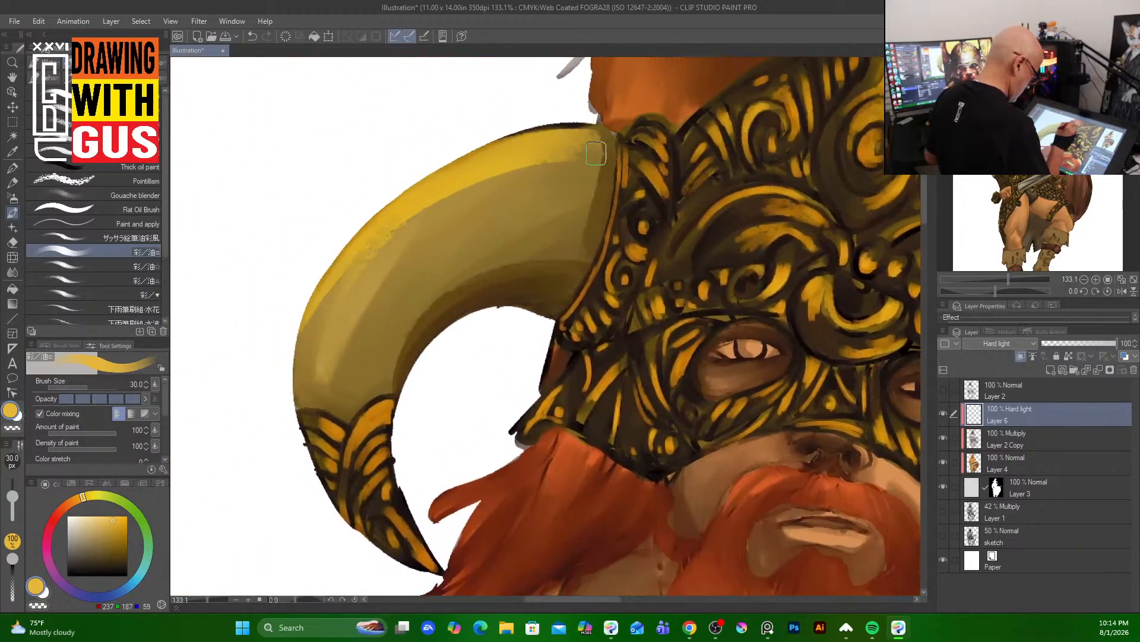
- Add further golden strokes along the viewer's-left horn, from its helmet base down the outer curve toward the carved tip
{"action": "left_click_drag", "start_coordinate": [597, 147], "coordinate": [483, 177]}
{"action": "left_click_drag", "start_coordinate": [559, 157], "coordinate": [364, 254]}
{"action": "mouse_move", "coordinate": [478, 184]}
{"action": "left_mouse_down"}
{"action": "mouse_move", "coordinate": [326, 295]}
{"action": "mouse_move", "coordinate": [303, 372]}
{"action": "left_mouse_up"}
- Paint a broad golden highlight on the upper rim of the armband on the viewer's-left upper arm
{"action": "left_click_drag", "start_coordinate": [547, 255], "coordinate": [272, 502]}
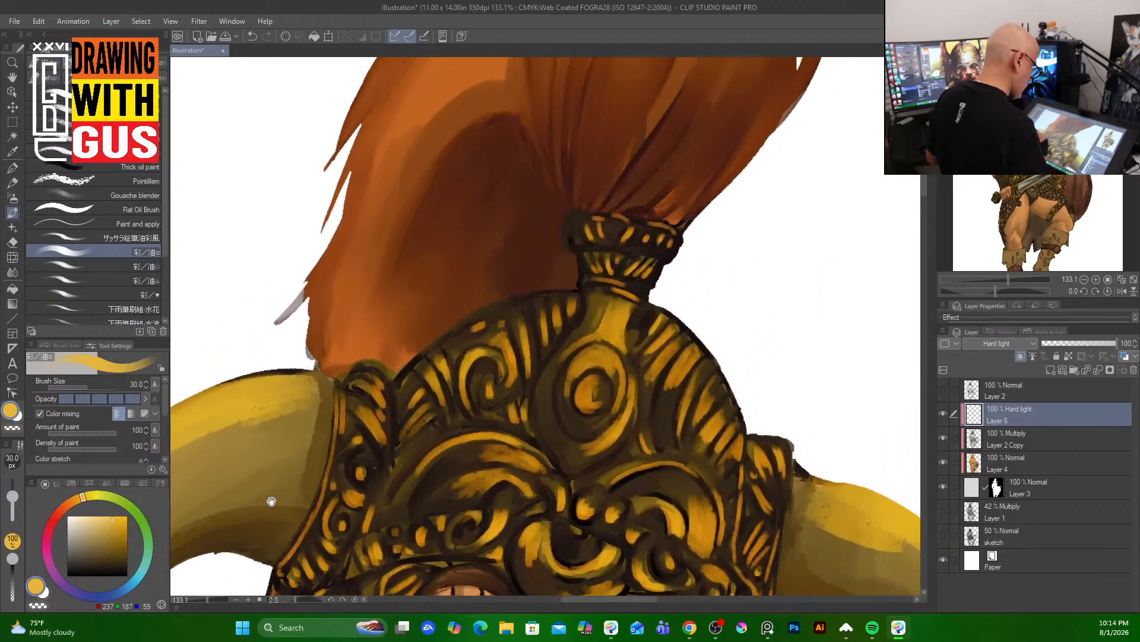
{"action": "mouse_move", "coordinate": [570, 360]}
{"action": "left_mouse_down"}
{"action": "mouse_move", "coordinate": [552, 357]}
{"action": "mouse_move", "coordinate": [530, 66]}
{"action": "left_mouse_up"}
{"action": "left_click_drag", "start_coordinate": [411, 457], "coordinate": [668, 148]}
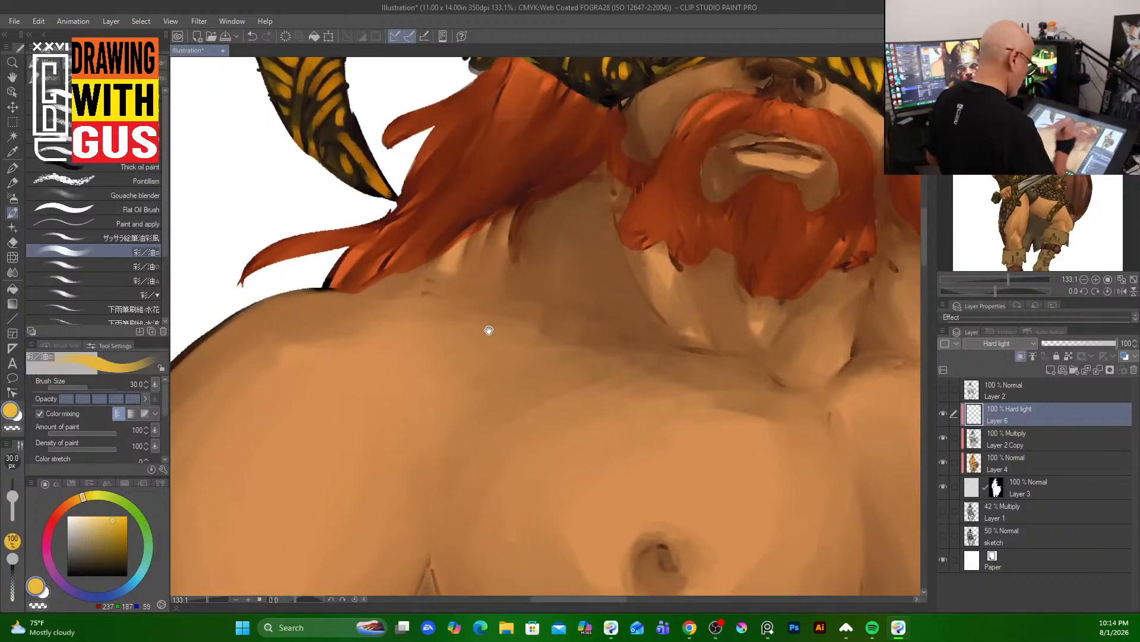
{"action": "left_click_drag", "start_coordinate": [488, 329], "coordinate": [377, 462]}
{"action": "left_click_drag", "start_coordinate": [497, 414], "coordinate": [681, 70]}
{"action": "left_click_drag", "start_coordinate": [408, 335], "coordinate": [486, 68]}
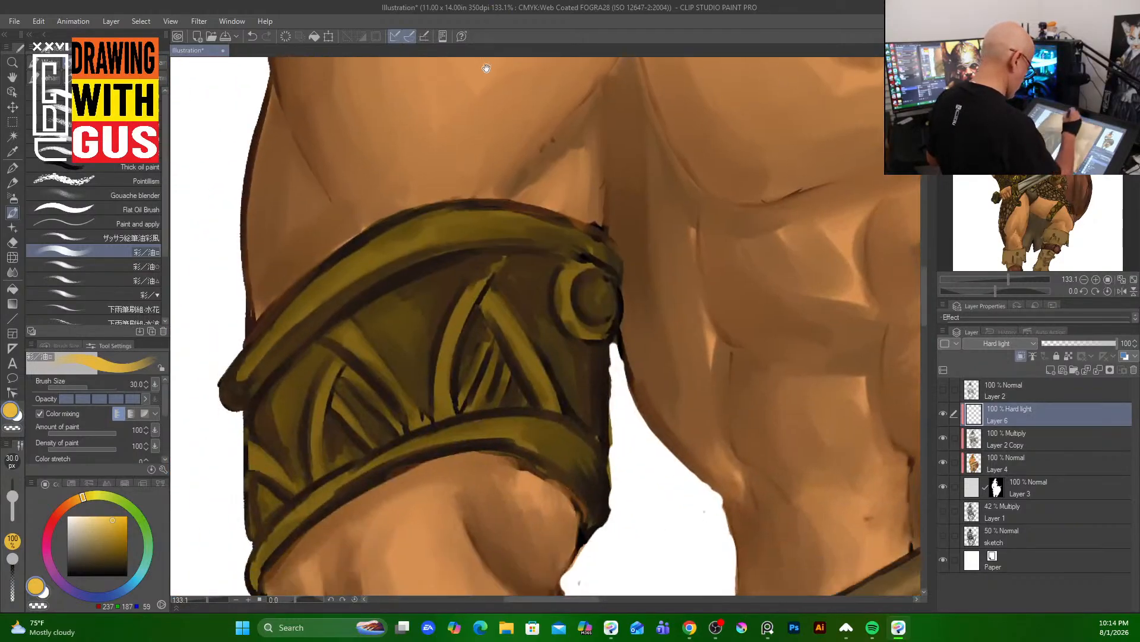
{"action": "left_click_drag", "start_coordinate": [543, 285], "coordinate": [555, 204]}
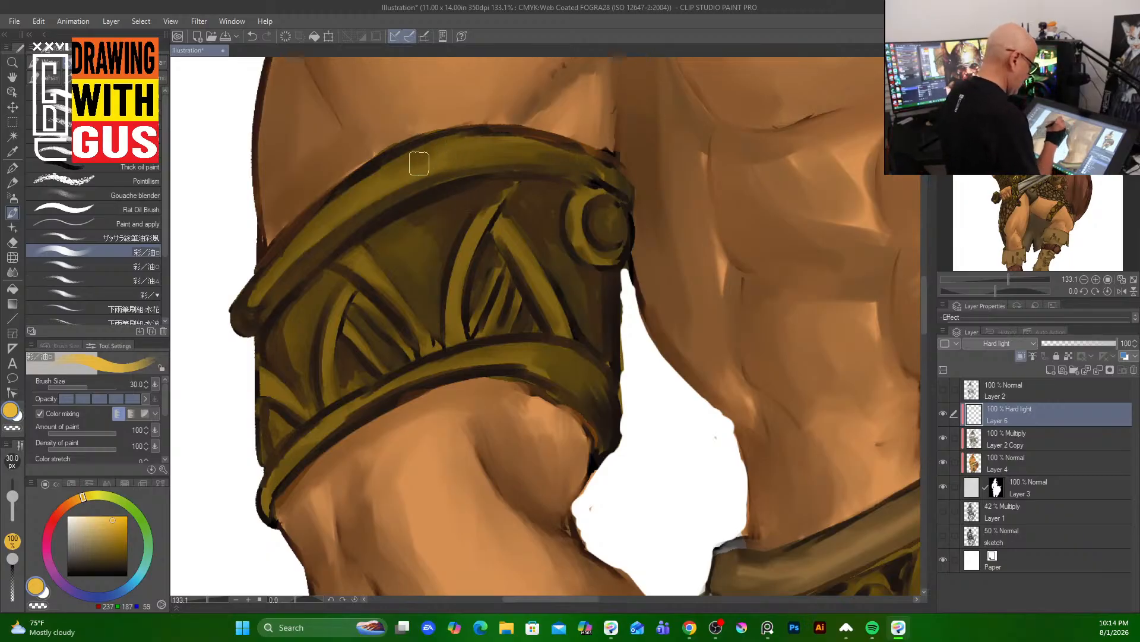
{"action": "mouse_move", "coordinate": [422, 180]}
{"action": "left_mouse_down"}
{"action": "mouse_move", "coordinate": [535, 152]}
{"action": "mouse_move", "coordinate": [444, 148]}
{"action": "mouse_move", "coordinate": [577, 163]}
{"action": "mouse_move", "coordinate": [491, 145]}
{"action": "mouse_move", "coordinate": [635, 187]}
{"action": "mouse_move", "coordinate": [591, 159]}
{"action": "mouse_move", "coordinate": [525, 143]}
{"action": "mouse_move", "coordinate": [543, 140]}
{"action": "mouse_move", "coordinate": [458, 151]}
{"action": "mouse_move", "coordinate": [490, 141]}
{"action": "left_mouse_up"}
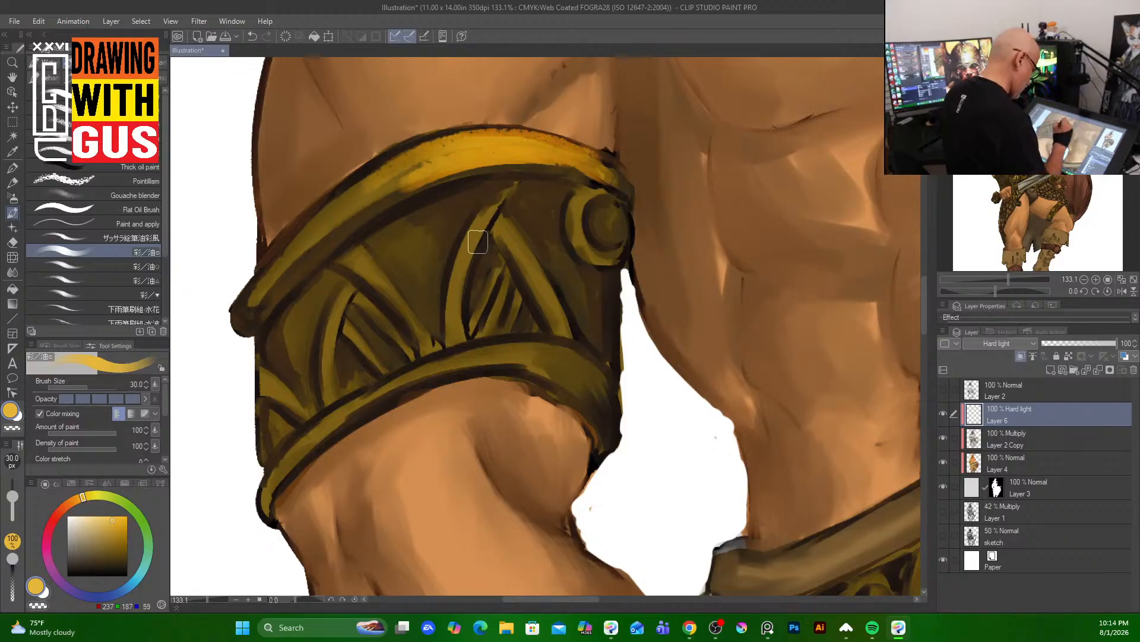
- Reduce the brush size to 25 and paint golden highlights on both sides of the armband's central triangle
{"action": "key", "text": "["}
{"action": "left_click_drag", "start_coordinate": [472, 235], "coordinate": [453, 333]}
{"action": "mouse_move", "coordinate": [514, 237]}
{"action": "left_mouse_down"}
{"action": "mouse_move", "coordinate": [550, 303]}
{"action": "mouse_move", "coordinate": [518, 252]}
{"action": "mouse_move", "coordinate": [558, 327]}
{"action": "left_mouse_up"}
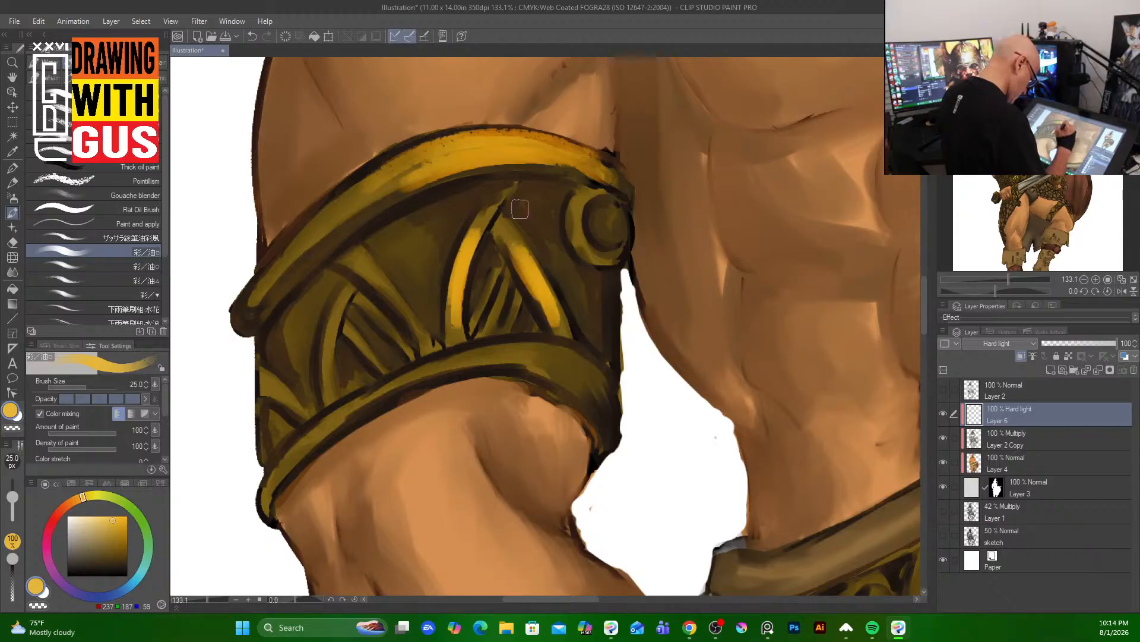
- Reduce the brush size to 10 and highlight the central triangle's inner bars, the round stud and the armband's inner side edge in gold
{"action": "key", "text": "bracketleft"}
{"action": "key", "text": "bracketleft"}
{"action": "key", "text": "bracketleft"}
{"action": "key", "text": "bracketleft"}
{"action": "key", "text": "bracketleft"}
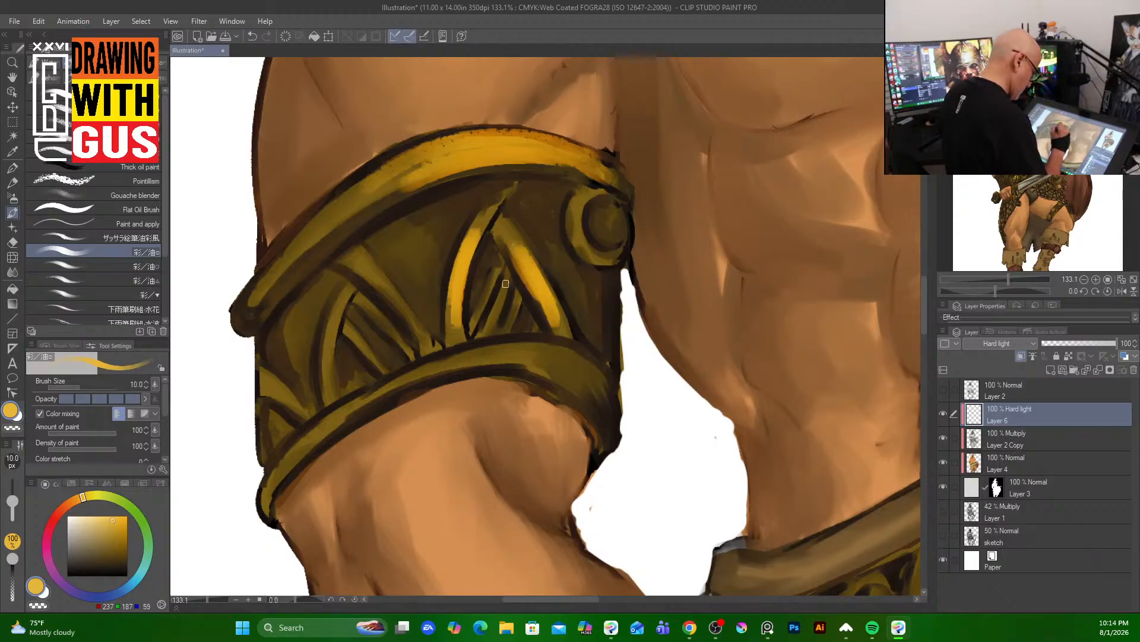
{"action": "mouse_move", "coordinate": [506, 284]}
{"action": "left_mouse_down"}
{"action": "mouse_move", "coordinate": [490, 325]}
{"action": "mouse_move", "coordinate": [508, 280]}
{"action": "mouse_move", "coordinate": [512, 308]}
{"action": "mouse_move", "coordinate": [518, 294]}
{"action": "mouse_move", "coordinate": [498, 269]}
{"action": "mouse_move", "coordinate": [480, 309]}
{"action": "left_mouse_up"}
{"action": "mouse_move", "coordinate": [571, 237]}
{"action": "left_mouse_down"}
{"action": "mouse_move", "coordinate": [606, 260]}
{"action": "mouse_move", "coordinate": [579, 238]}
{"action": "mouse_move", "coordinate": [606, 256]}
{"action": "mouse_move", "coordinate": [587, 240]}
{"action": "mouse_move", "coordinate": [613, 247]}
{"action": "mouse_move", "coordinate": [586, 253]}
{"action": "mouse_move", "coordinate": [615, 220]}
{"action": "left_mouse_up"}
{"action": "left_click_drag", "start_coordinate": [615, 284], "coordinate": [609, 348]}
{"action": "left_click_drag", "start_coordinate": [515, 223], "coordinate": [545, 267]}
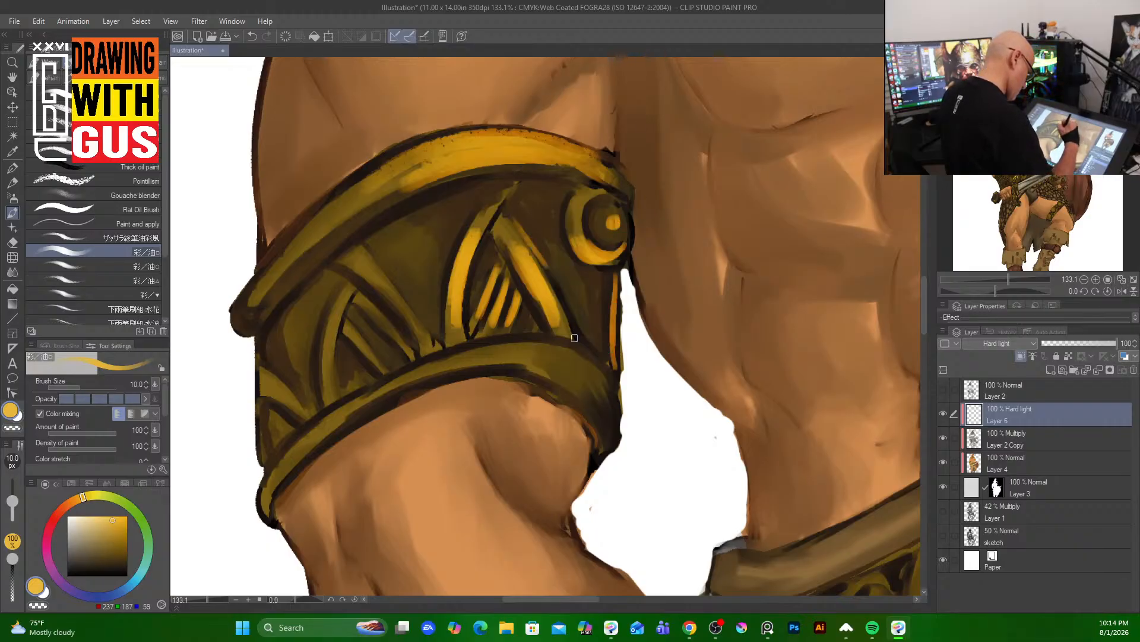
- Add a thin golden edge to the central triangle, and highlight the neighbouring triangle's slanted side, enlarging the brush size to 25
{"action": "mouse_move", "coordinate": [473, 221]}
{"action": "left_mouse_down"}
{"action": "mouse_move", "coordinate": [458, 243]}
{"action": "mouse_move", "coordinate": [477, 210]}
{"action": "mouse_move", "coordinate": [438, 320]}
{"action": "left_mouse_up"}
{"action": "left_click_drag", "start_coordinate": [365, 239], "coordinate": [435, 331]}
{"action": "key", "text": "]"}
{"action": "key", "text": "]"}
{"action": "key", "text": "]"}
{"action": "key", "text": "]"}
{"action": "key", "text": "]"}
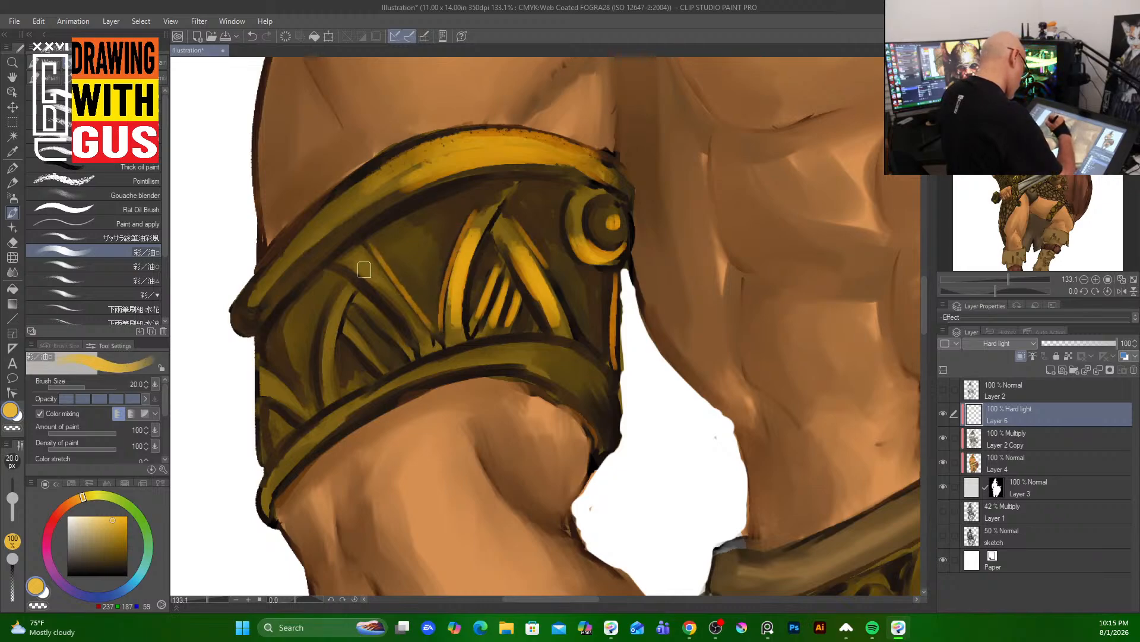
{"action": "left_click_drag", "start_coordinate": [364, 268], "coordinate": [422, 337]}
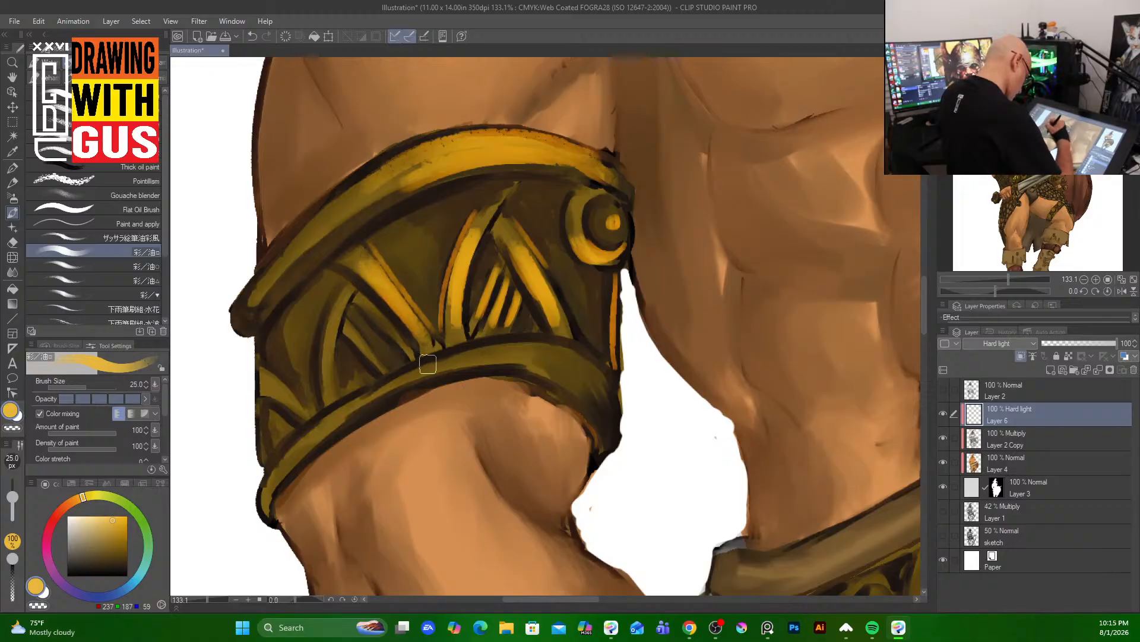
- Reduce the brush size to 15 and highlight the second triangle's inner bars and curved side, plus the partial triangle at the armband's outer edge
{"action": "key", "text": "bracketleft"}
{"action": "key", "text": "bracketleft"}
{"action": "key", "text": "bracketleft"}
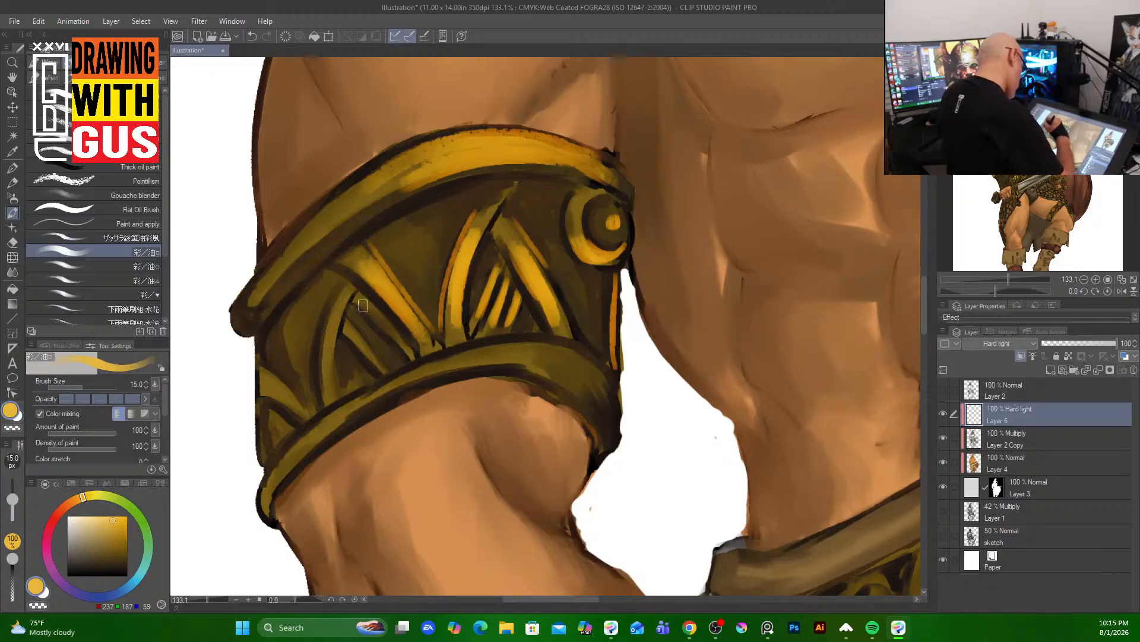
{"action": "left_click_drag", "start_coordinate": [363, 305], "coordinate": [408, 356]}
{"action": "mouse_move", "coordinate": [360, 319]}
{"action": "left_mouse_down"}
{"action": "mouse_move", "coordinate": [395, 364]}
{"action": "mouse_move", "coordinate": [376, 360]}
{"action": "left_mouse_up"}
{"action": "mouse_move", "coordinate": [345, 288]}
{"action": "left_mouse_down"}
{"action": "mouse_move", "coordinate": [326, 362]}
{"action": "mouse_move", "coordinate": [344, 302]}
{"action": "mouse_move", "coordinate": [330, 407]}
{"action": "left_mouse_up"}
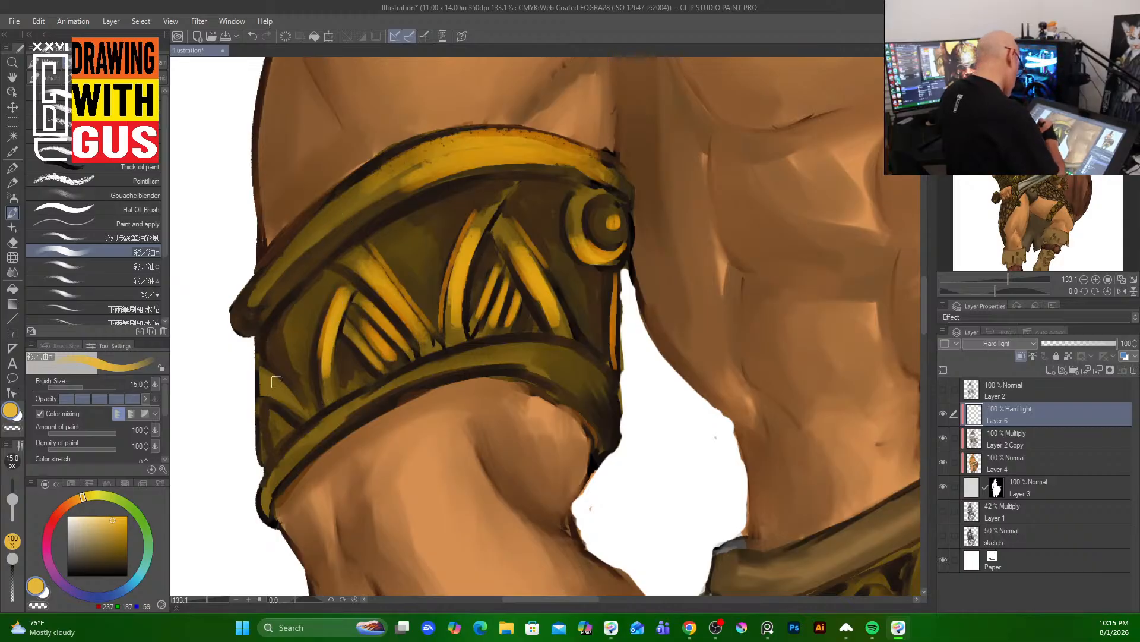
{"action": "mouse_move", "coordinate": [277, 382]}
{"action": "left_mouse_down"}
{"action": "mouse_move", "coordinate": [294, 403]}
{"action": "mouse_move", "coordinate": [269, 376]}
{"action": "mouse_move", "coordinate": [307, 432]}
{"action": "left_mouse_up"}
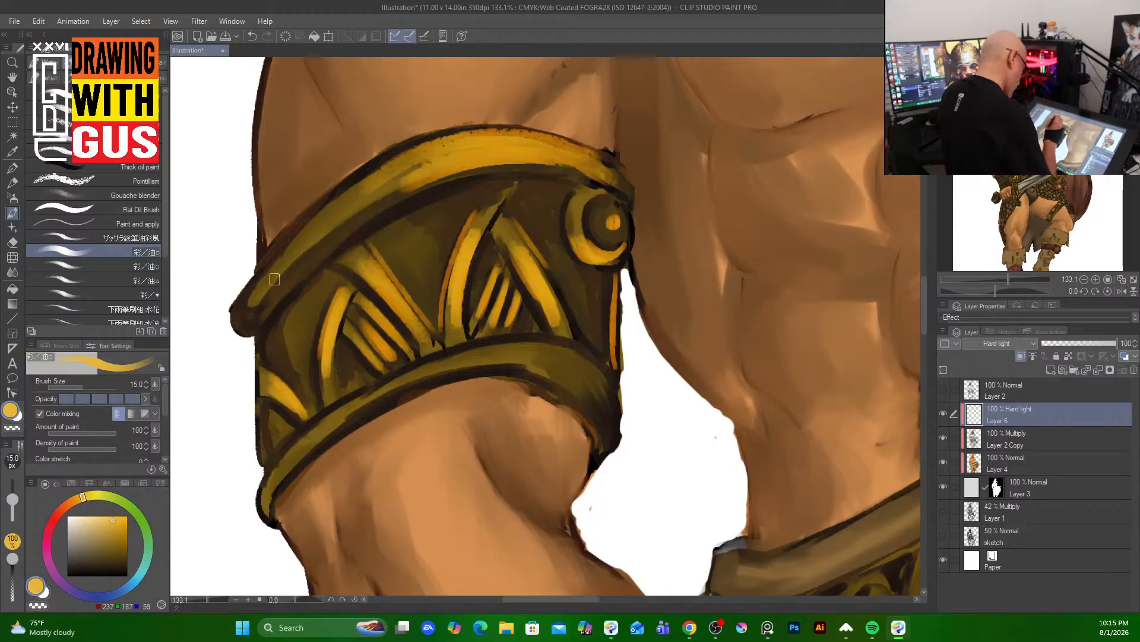
- Extend the golden highlight along the armband's upper rim to its outer end
{"action": "left_click_drag", "start_coordinate": [253, 308], "coordinate": [324, 231]}
{"action": "left_click_drag", "start_coordinate": [279, 270], "coordinate": [511, 139]}
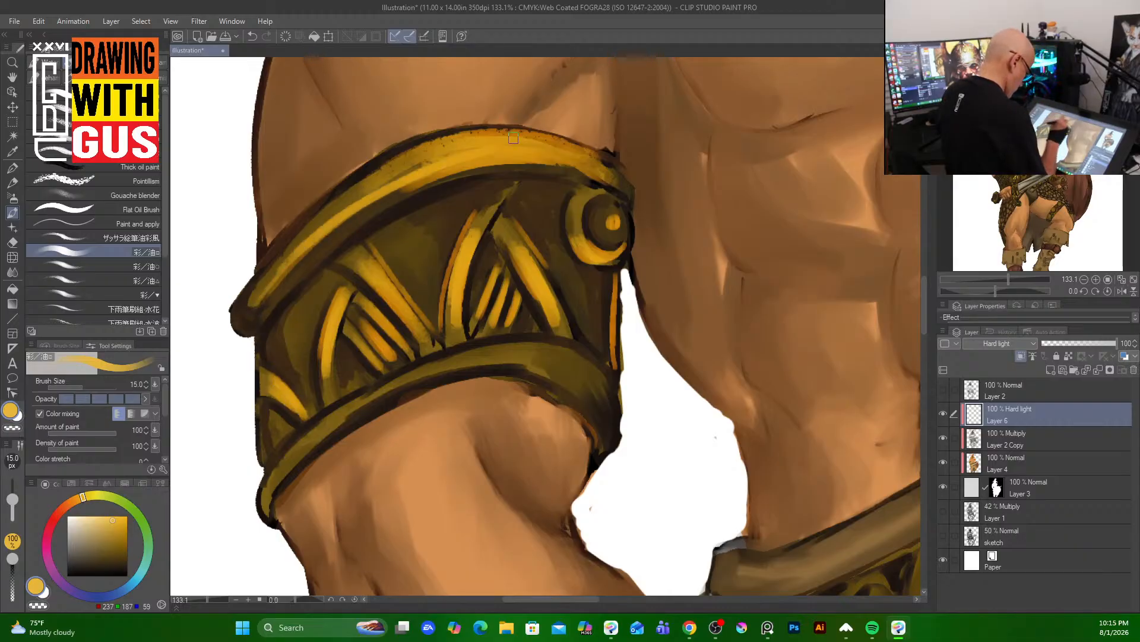
{"action": "left_click_drag", "start_coordinate": [322, 237], "coordinate": [445, 171]}
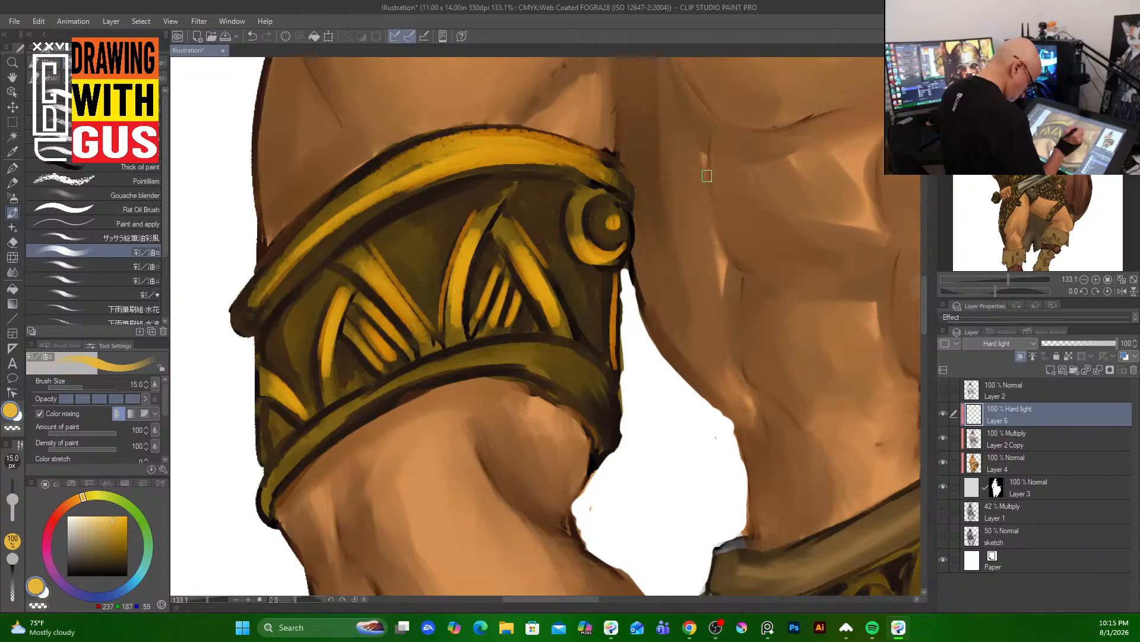
- Paint a golden highlight along the full curve of the armband's lower rim
{"action": "mouse_move", "coordinate": [382, 389]}
{"action": "left_mouse_down"}
{"action": "mouse_move", "coordinate": [450, 356]}
{"action": "mouse_move", "coordinate": [483, 350]}
{"action": "mouse_move", "coordinate": [382, 386]}
{"action": "mouse_move", "coordinate": [519, 353]}
{"action": "mouse_move", "coordinate": [391, 385]}
{"action": "mouse_move", "coordinate": [555, 367]}
{"action": "left_mouse_up"}
{"action": "mouse_move", "coordinate": [491, 354]}
{"action": "left_mouse_down"}
{"action": "mouse_move", "coordinate": [579, 358]}
{"action": "mouse_move", "coordinate": [522, 350]}
{"action": "mouse_move", "coordinate": [570, 371]}
{"action": "mouse_move", "coordinate": [535, 370]}
{"action": "mouse_move", "coordinate": [548, 353]}
{"action": "mouse_move", "coordinate": [575, 366]}
{"action": "left_mouse_up"}
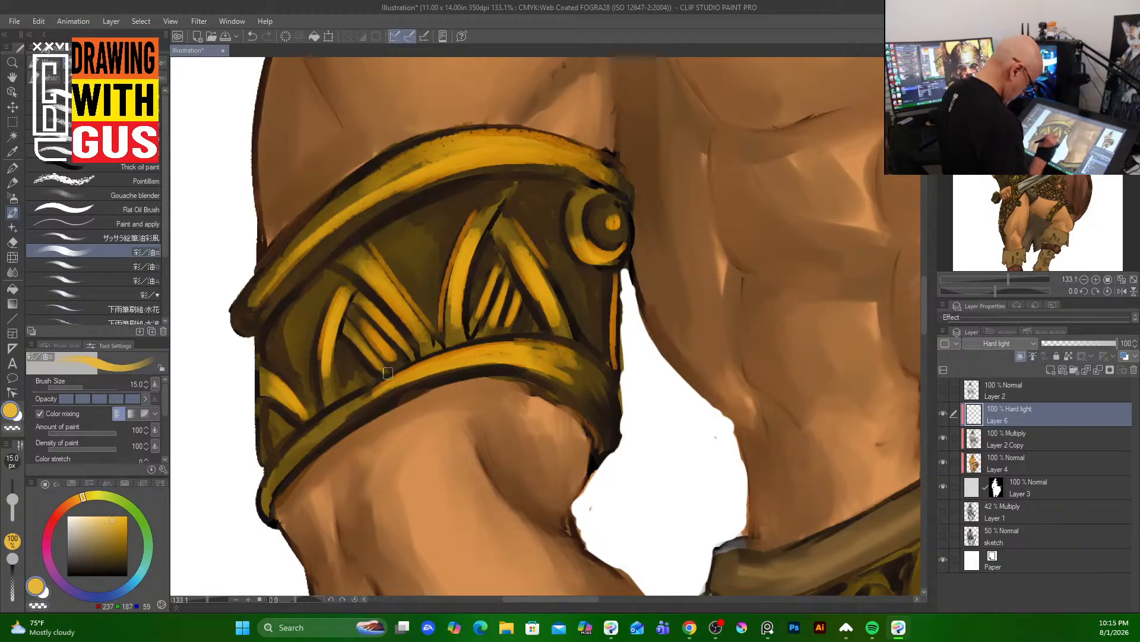
{"action": "left_click_drag", "start_coordinate": [393, 377], "coordinate": [315, 433]}
{"action": "mouse_move", "coordinate": [377, 399]}
{"action": "left_mouse_down"}
{"action": "mouse_move", "coordinate": [318, 438]}
{"action": "mouse_move", "coordinate": [321, 422]}
{"action": "left_mouse_up"}
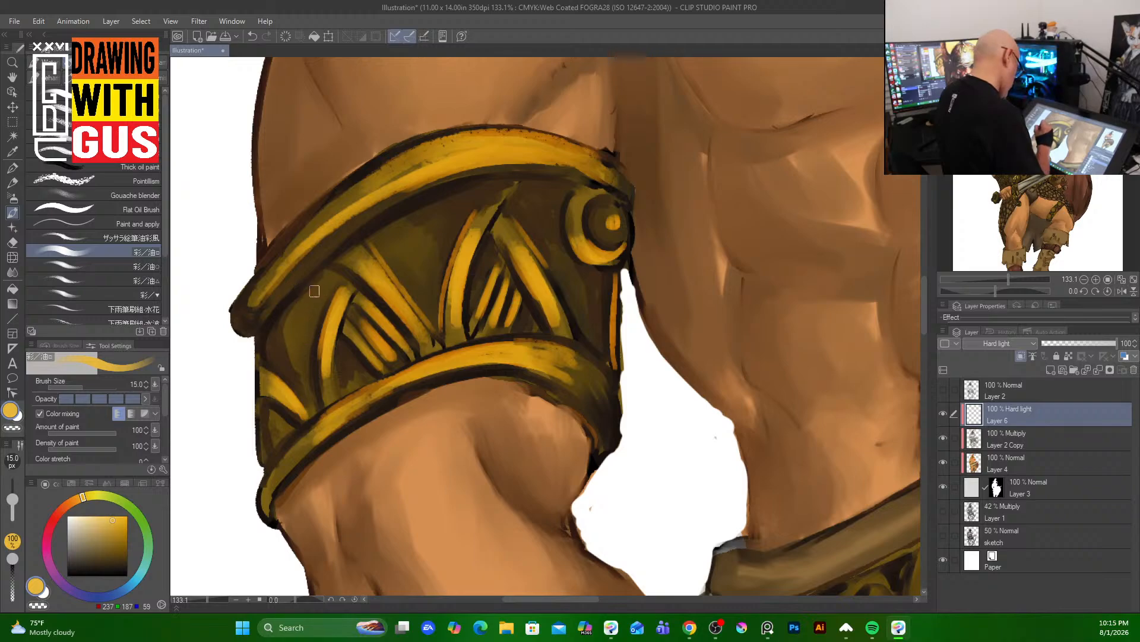
- Dab soft golden highlights on the flat panels between the armband's triangles and beside its round stud
{"action": "mouse_move", "coordinate": [296, 339]}
{"action": "left_mouse_down"}
{"action": "mouse_move", "coordinate": [311, 312]}
{"action": "mouse_move", "coordinate": [302, 341]}
{"action": "mouse_move", "coordinate": [292, 329]}
{"action": "mouse_move", "coordinate": [292, 356]}
{"action": "mouse_move", "coordinate": [319, 285]}
{"action": "mouse_move", "coordinate": [316, 298]}
{"action": "left_mouse_up"}
{"action": "left_click_drag", "start_coordinate": [306, 339], "coordinate": [310, 377]}
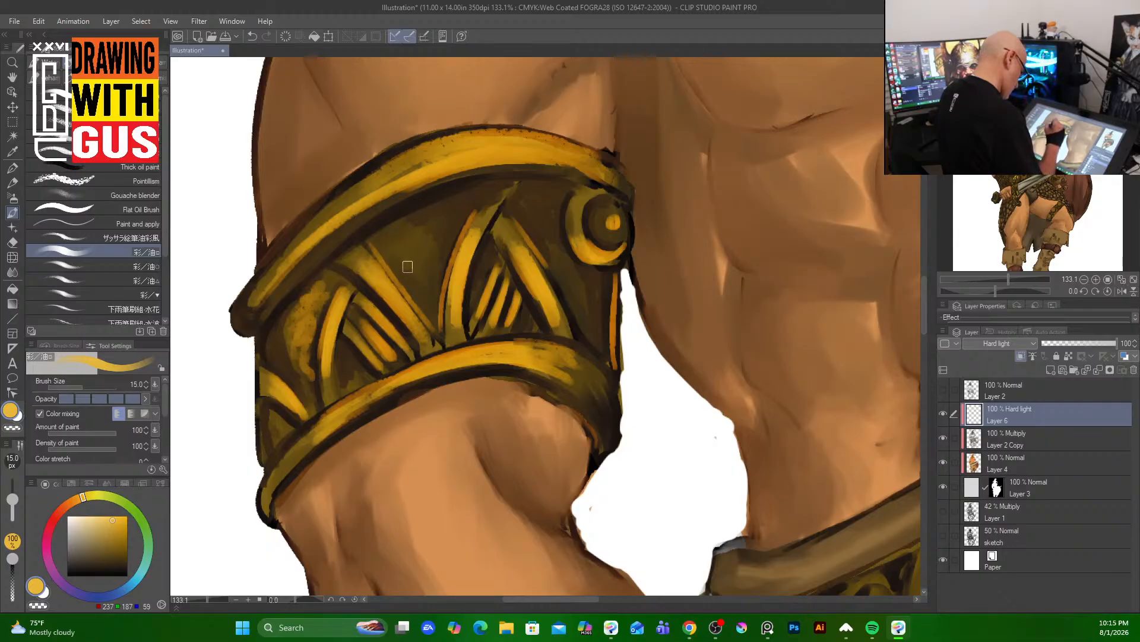
{"action": "mouse_move", "coordinate": [414, 249]}
{"action": "left_mouse_down"}
{"action": "mouse_move", "coordinate": [423, 256]}
{"action": "mouse_move", "coordinate": [434, 241]}
{"action": "mouse_move", "coordinate": [410, 226]}
{"action": "mouse_move", "coordinate": [437, 243]}
{"action": "mouse_move", "coordinate": [429, 285]}
{"action": "mouse_move", "coordinate": [443, 235]}
{"action": "left_mouse_up"}
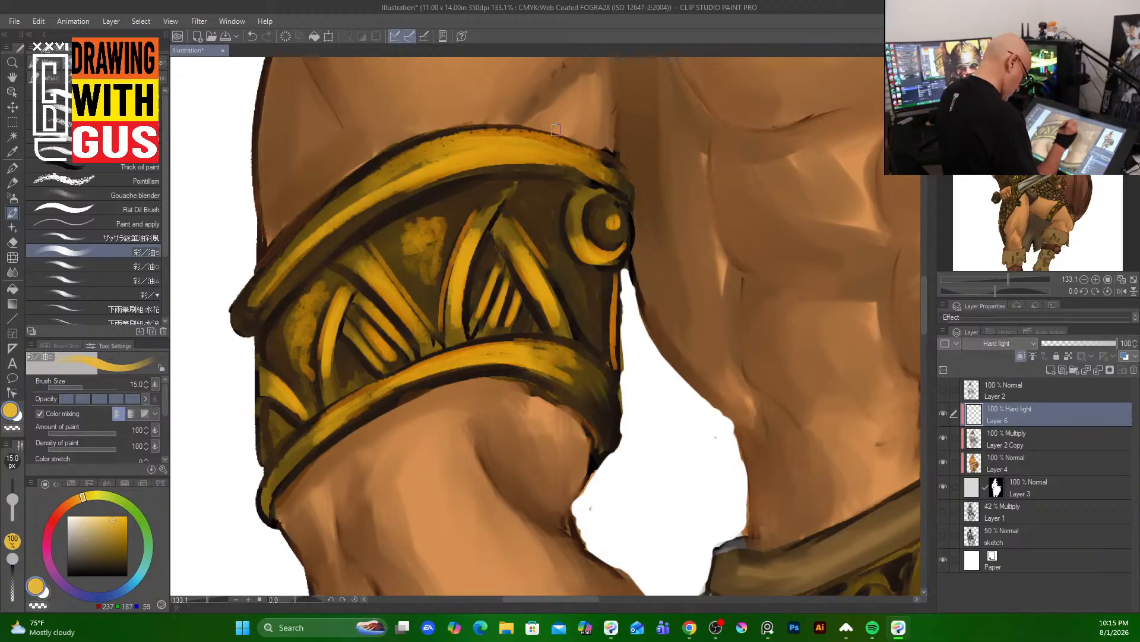
{"action": "mouse_move", "coordinate": [540, 216]}
{"action": "left_mouse_down"}
{"action": "mouse_move", "coordinate": [537, 193]}
{"action": "mouse_move", "coordinate": [553, 208]}
{"action": "mouse_move", "coordinate": [550, 188]}
{"action": "mouse_move", "coordinate": [564, 249]}
{"action": "left_mouse_up"}
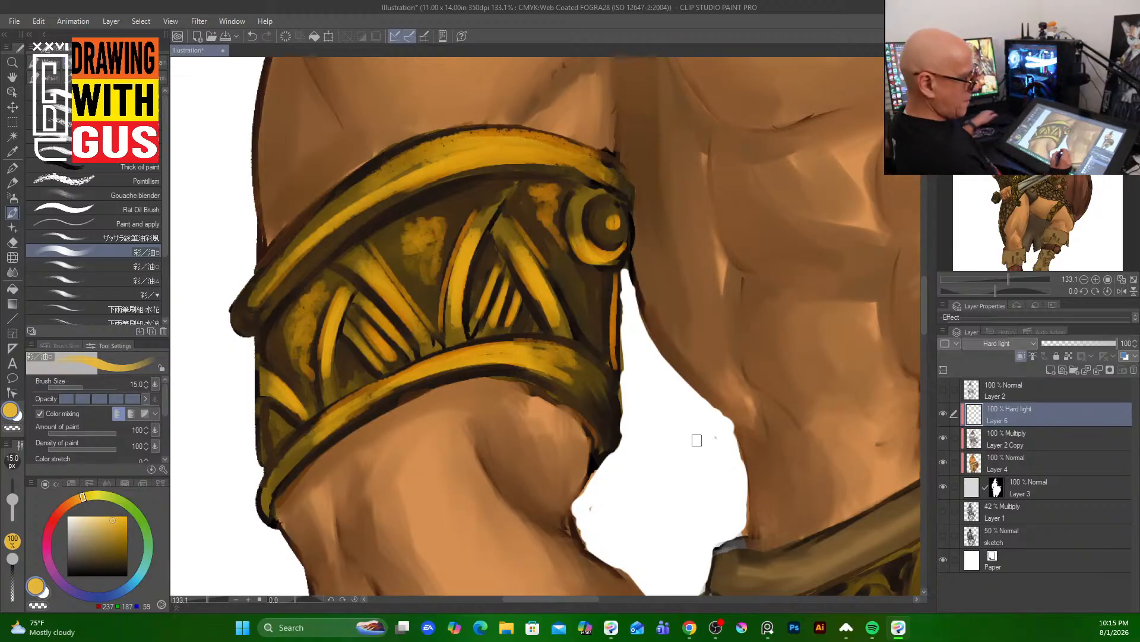
- Paint golden highlights on the forearm bracer's long central ridge, its small round stud and the diagonal bars near the belt
{"action": "left_click_drag", "start_coordinate": [704, 503], "coordinate": [532, 30]}
{"action": "left_click_drag", "start_coordinate": [615, 287], "coordinate": [633, 317]}
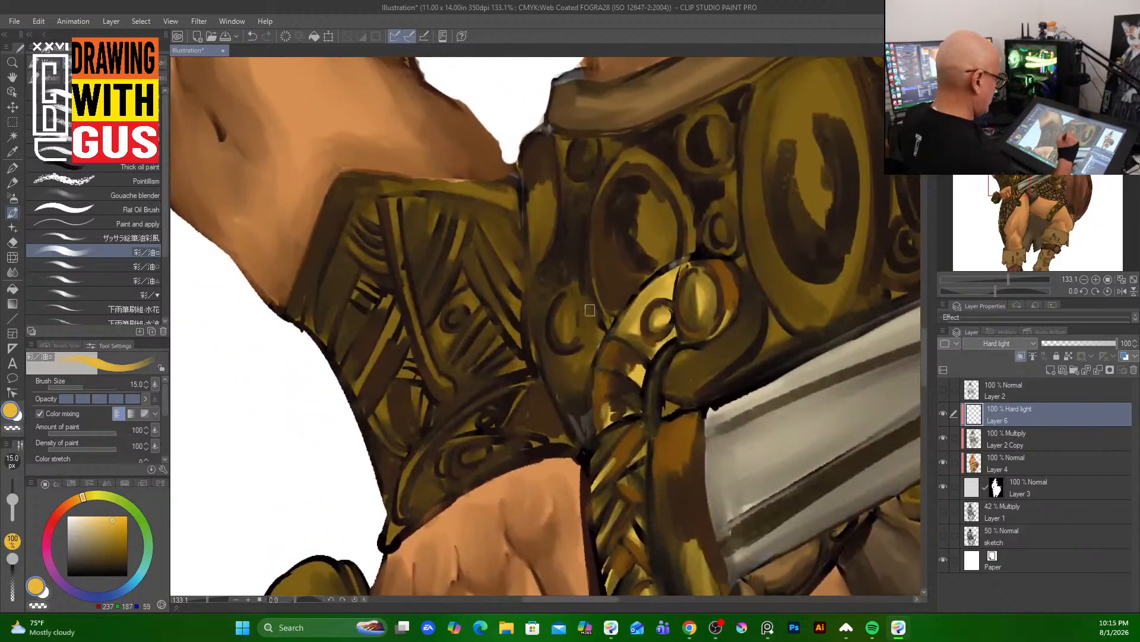
{"action": "mouse_move", "coordinate": [403, 221]}
{"action": "left_mouse_down"}
{"action": "mouse_move", "coordinate": [395, 201]}
{"action": "mouse_move", "coordinate": [425, 351]}
{"action": "mouse_move", "coordinate": [444, 385]}
{"action": "left_mouse_up"}
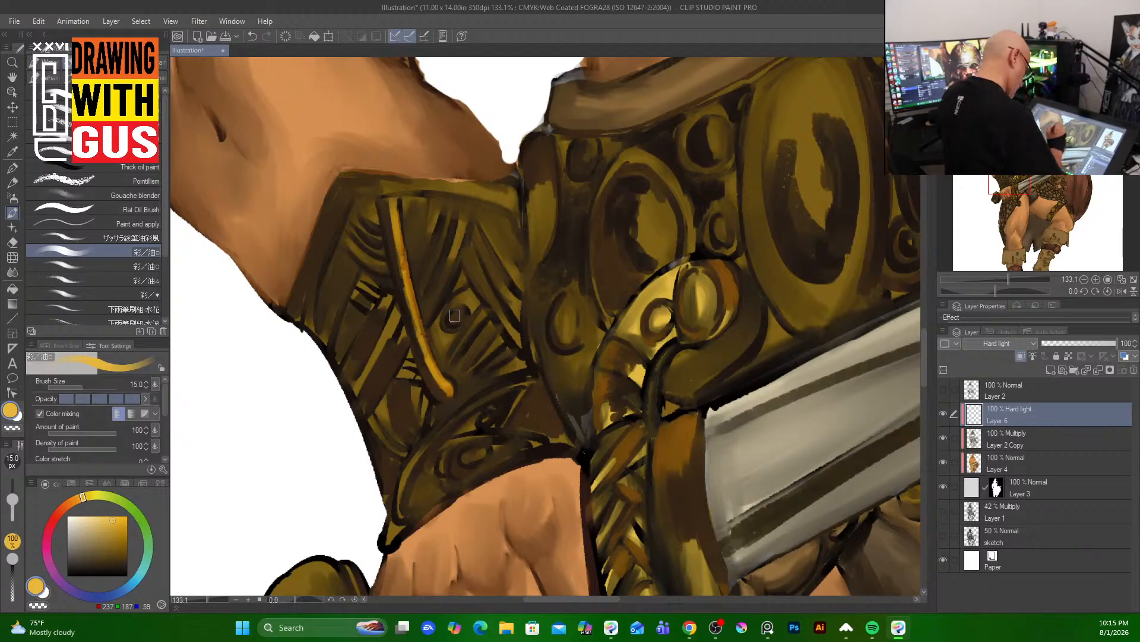
{"action": "mouse_move", "coordinate": [455, 315]}
{"action": "left_mouse_down"}
{"action": "mouse_move", "coordinate": [499, 309]}
{"action": "mouse_move", "coordinate": [518, 343]}
{"action": "left_mouse_up"}
{"action": "left_click_drag", "start_coordinate": [501, 285], "coordinate": [516, 302]}
{"action": "left_click_drag", "start_coordinate": [488, 230], "coordinate": [513, 269]}
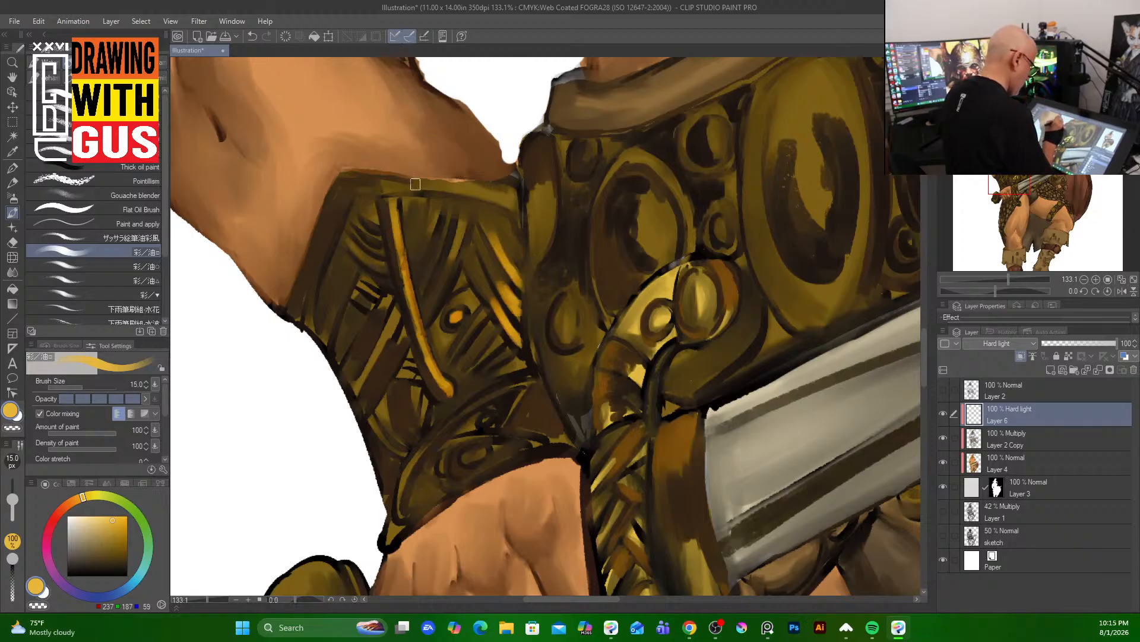
- Paint golden highlights along the bracer's upper rim and down its outer side edge
{"action": "mouse_move", "coordinate": [415, 184]}
{"action": "left_mouse_down"}
{"action": "mouse_move", "coordinate": [505, 192]}
{"action": "mouse_move", "coordinate": [494, 194]}
{"action": "left_mouse_up"}
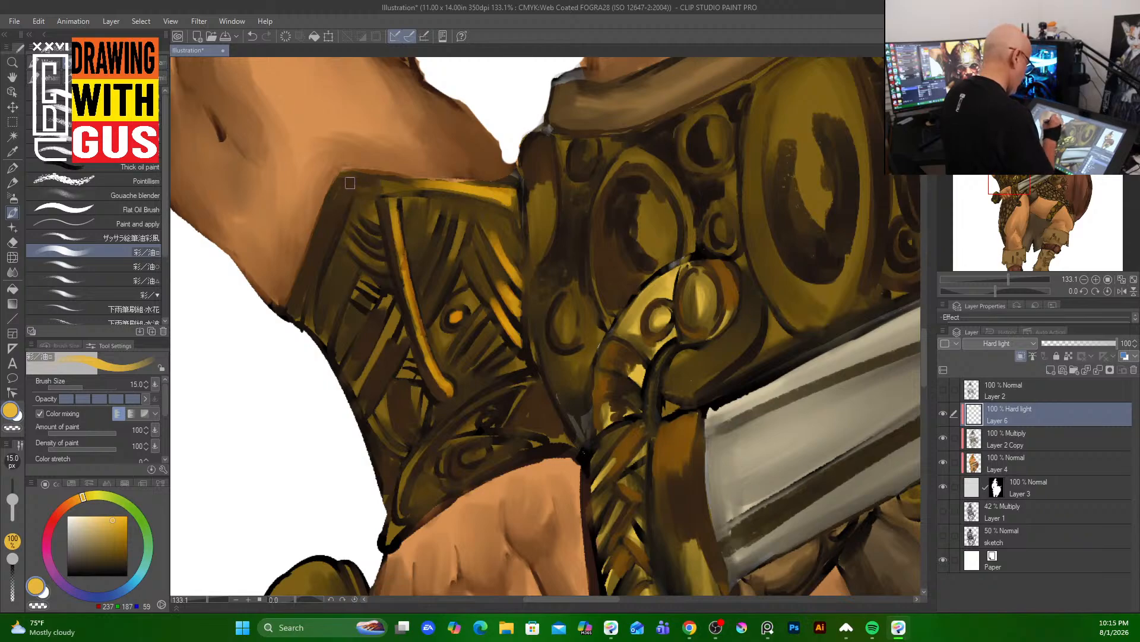
{"action": "left_click_drag", "start_coordinate": [350, 184], "coordinate": [336, 220]}
{"action": "mouse_move", "coordinate": [348, 192]}
{"action": "left_mouse_down"}
{"action": "mouse_move", "coordinate": [328, 239]}
{"action": "mouse_move", "coordinate": [426, 188]}
{"action": "left_mouse_up"}
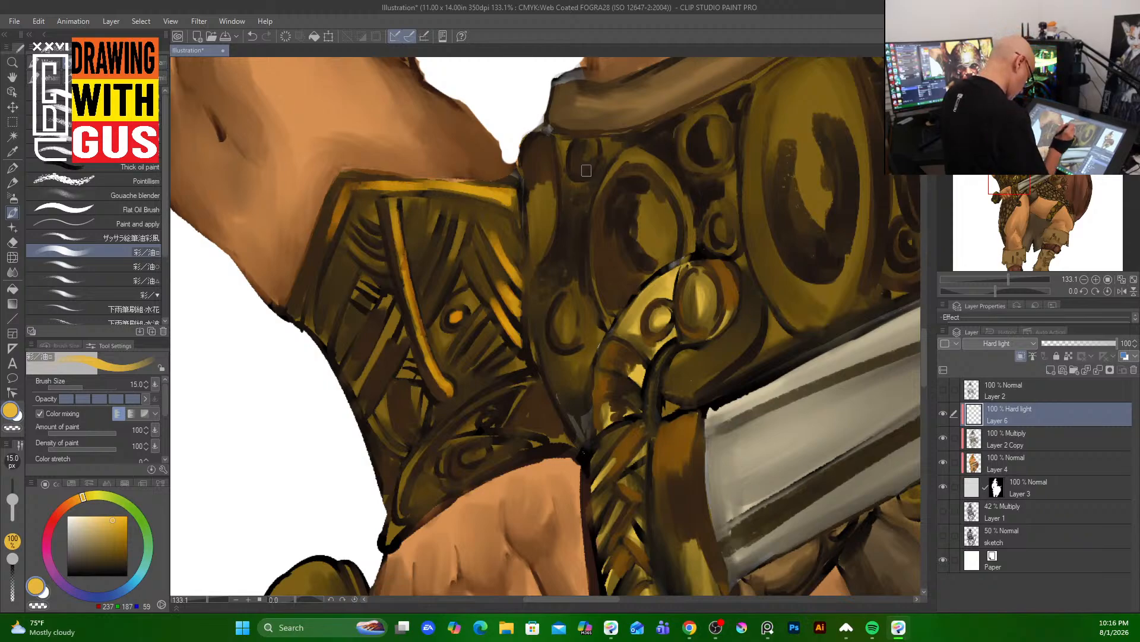
{"action": "left_click_drag", "start_coordinate": [309, 326], "coordinate": [316, 273]}
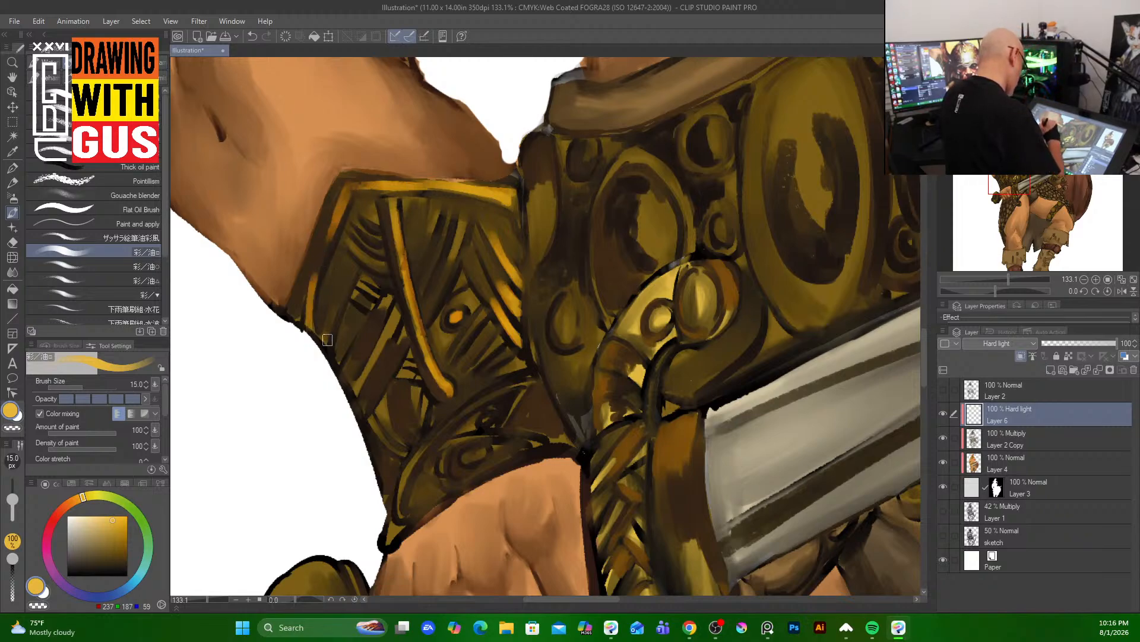
- Highlight the slanted bars along the bracer's outer side and the small carved ornament above the wrist band in gold
{"action": "left_click_drag", "start_coordinate": [328, 340], "coordinate": [347, 276]}
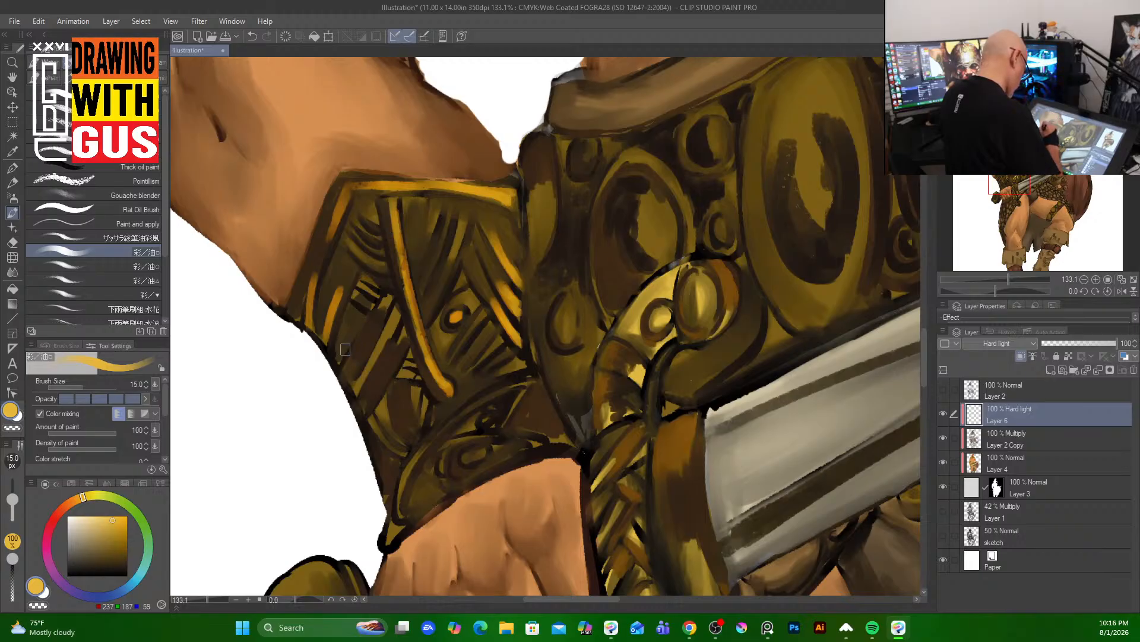
{"action": "mouse_move", "coordinate": [342, 360]}
{"action": "left_mouse_down"}
{"action": "mouse_move", "coordinate": [345, 333]}
{"action": "mouse_move", "coordinate": [333, 364]}
{"action": "mouse_move", "coordinate": [343, 324]}
{"action": "left_mouse_up"}
{"action": "left_click_drag", "start_coordinate": [350, 391], "coordinate": [398, 317]}
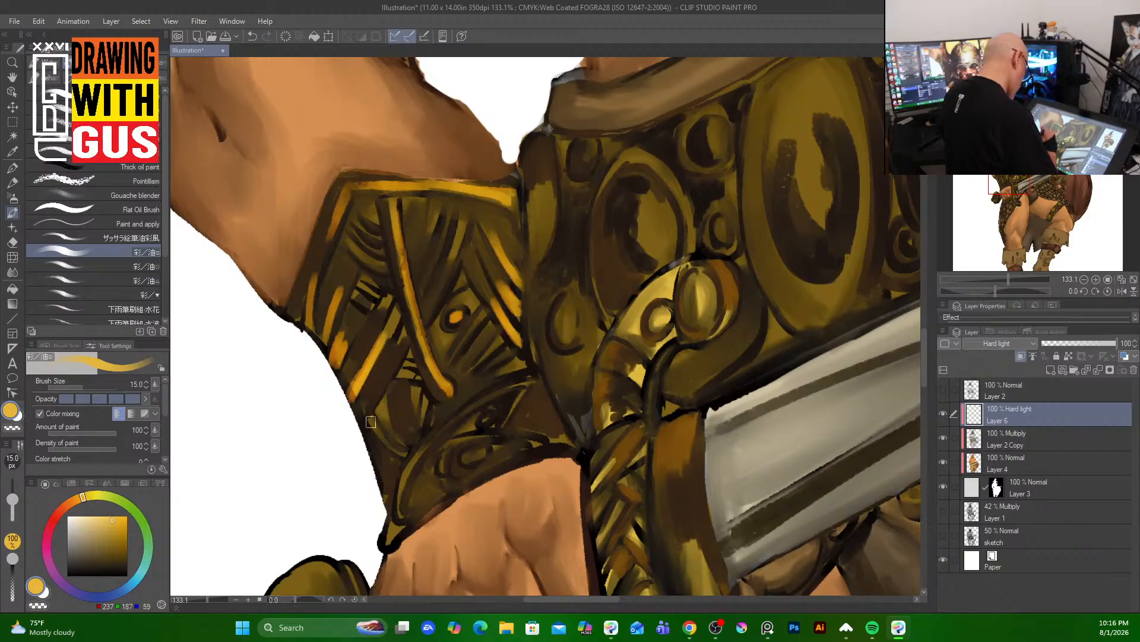
{"action": "mouse_move", "coordinate": [383, 442]}
{"action": "left_mouse_down"}
{"action": "mouse_move", "coordinate": [386, 407]}
{"action": "mouse_move", "coordinate": [403, 446]}
{"action": "left_mouse_up"}
- Set the brush size to 12 and paint golden highlights along the curved wrist band and the slanted bars just above it
{"action": "key", "text": "bracketleft"}
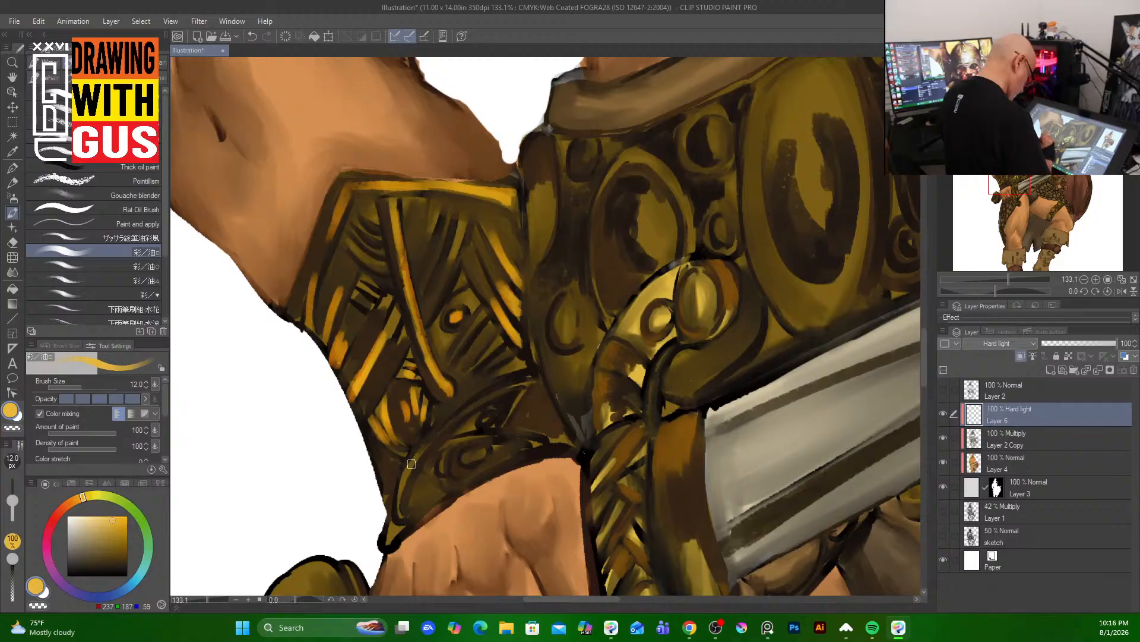
{"action": "left_click_drag", "start_coordinate": [411, 464], "coordinate": [503, 391]}
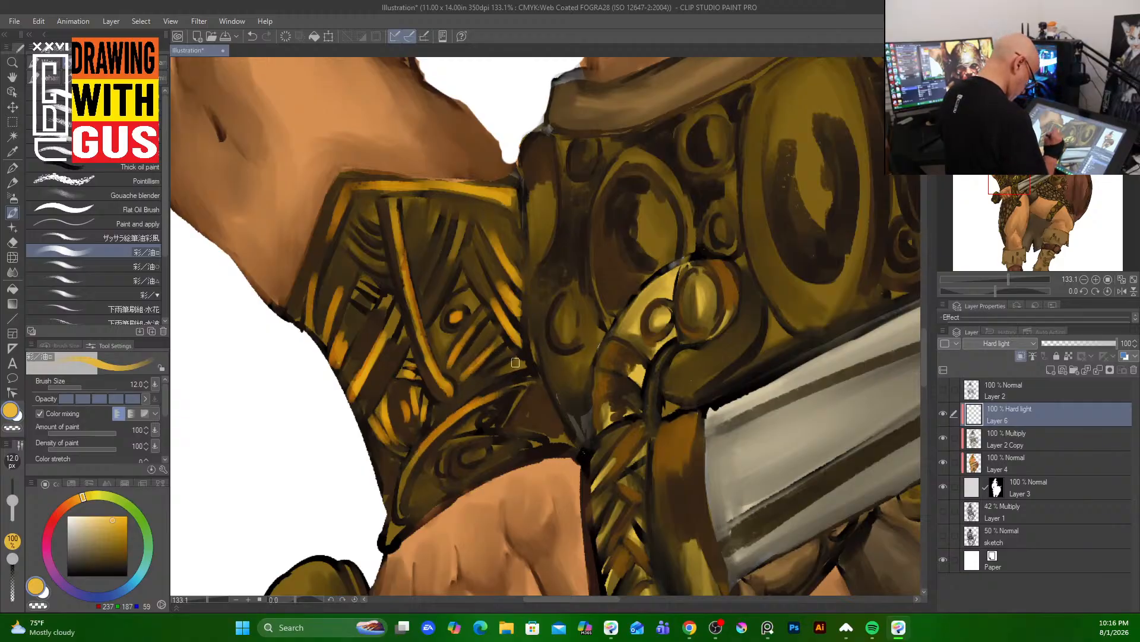
{"action": "left_click_drag", "start_coordinate": [514, 363], "coordinate": [467, 387]}
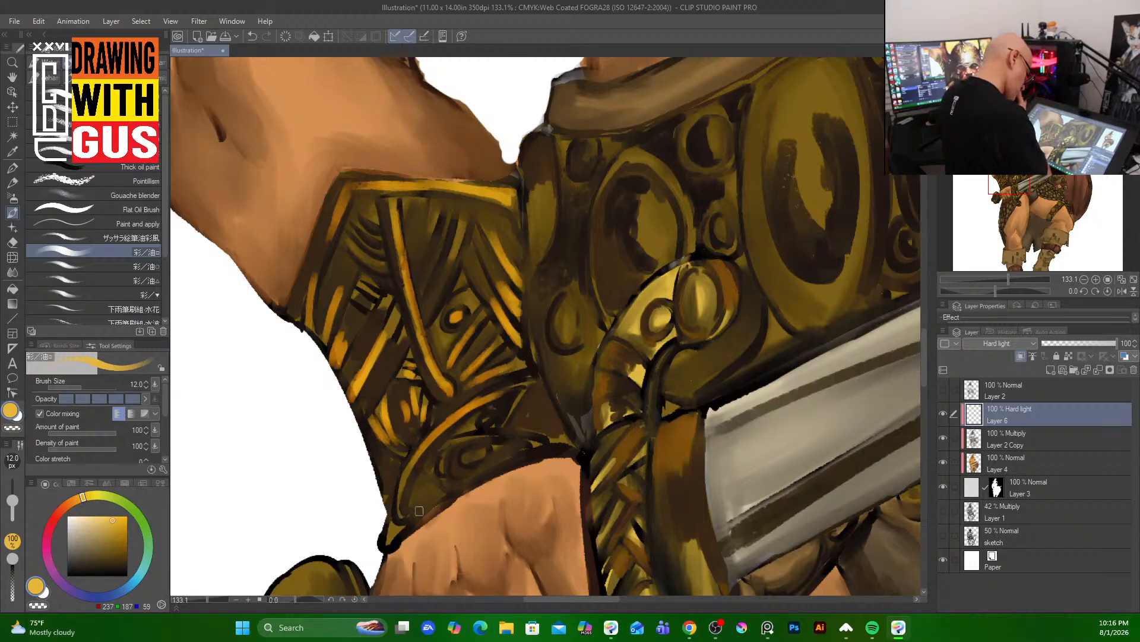
- Paint thin golden lines on the diagonal bars of the bracer's upper panels and highlight the round studs in the wrist band
{"action": "left_click_drag", "start_coordinate": [466, 265], "coordinate": [510, 338]}
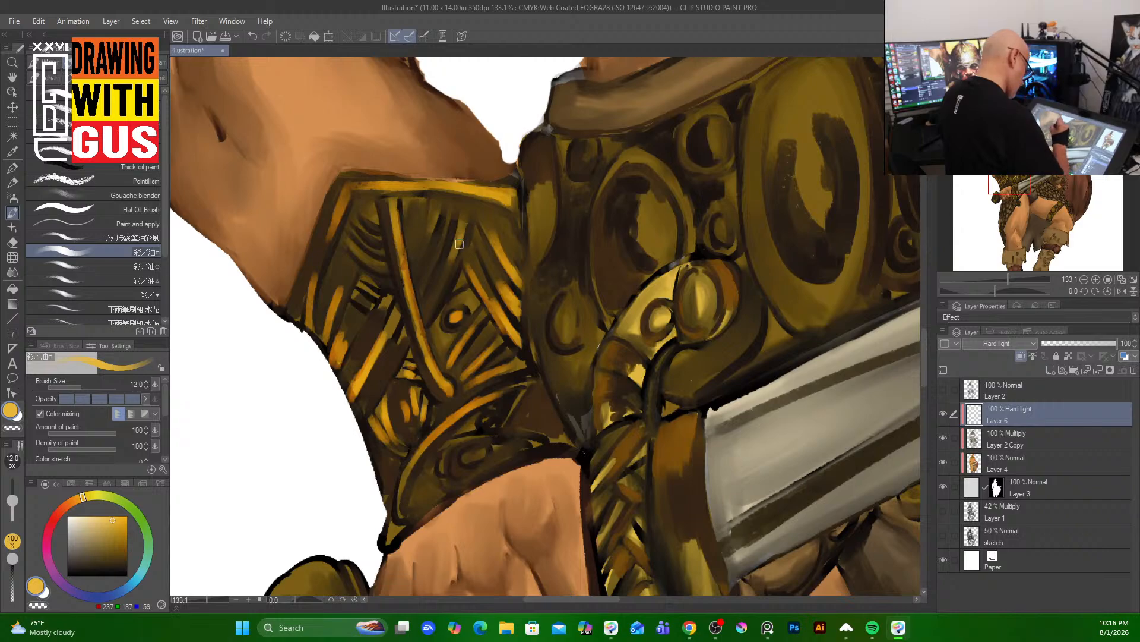
{"action": "left_click_drag", "start_coordinate": [459, 244], "coordinate": [434, 319]}
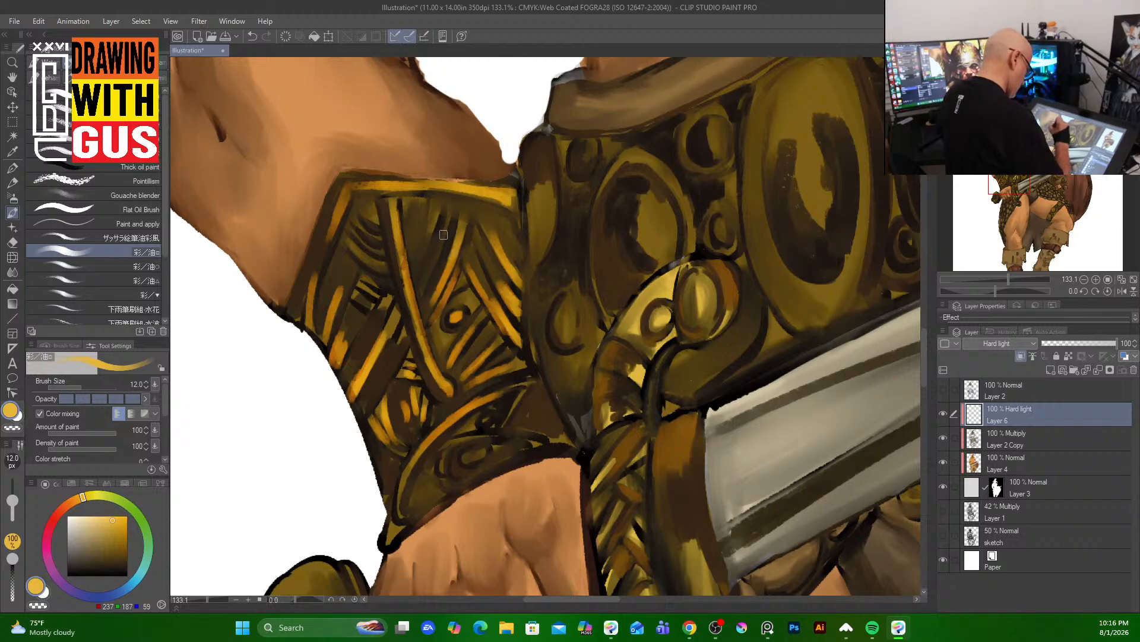
{"action": "left_click_drag", "start_coordinate": [443, 235], "coordinate": [421, 282]}
{"action": "mouse_move", "coordinate": [454, 209]}
{"action": "left_mouse_down"}
{"action": "mouse_move", "coordinate": [419, 274]}
{"action": "mouse_move", "coordinate": [417, 249]}
{"action": "mouse_move", "coordinate": [414, 270]}
{"action": "left_mouse_up"}
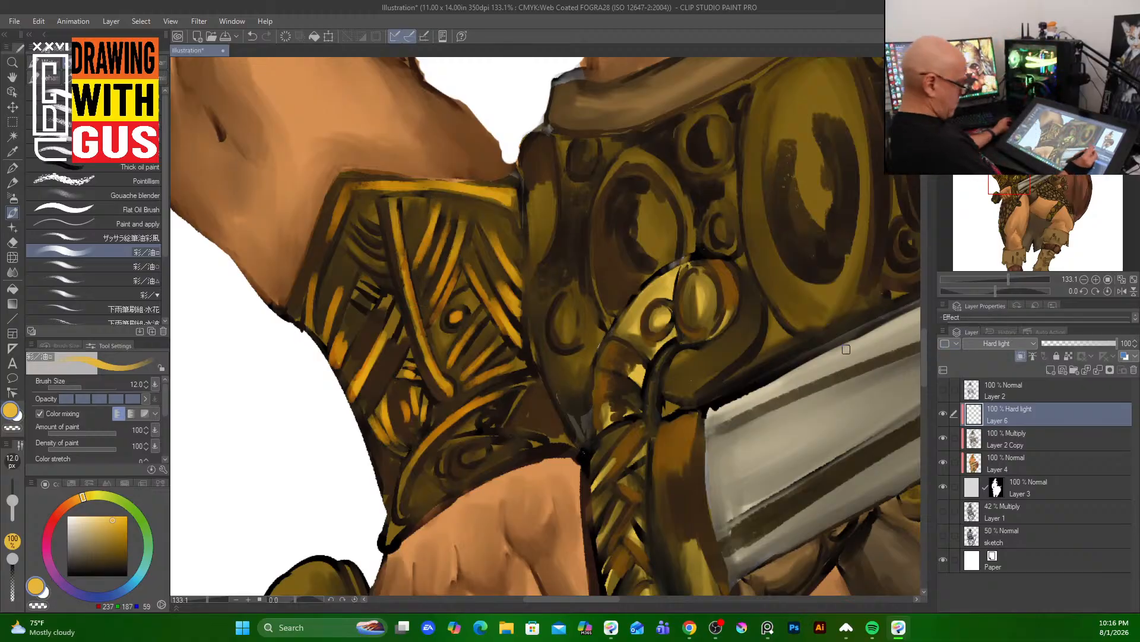
{"action": "mouse_move", "coordinate": [475, 452]}
{"action": "left_mouse_down"}
{"action": "mouse_move", "coordinate": [467, 460]}
{"action": "mouse_move", "coordinate": [494, 423]}
{"action": "left_mouse_up"}
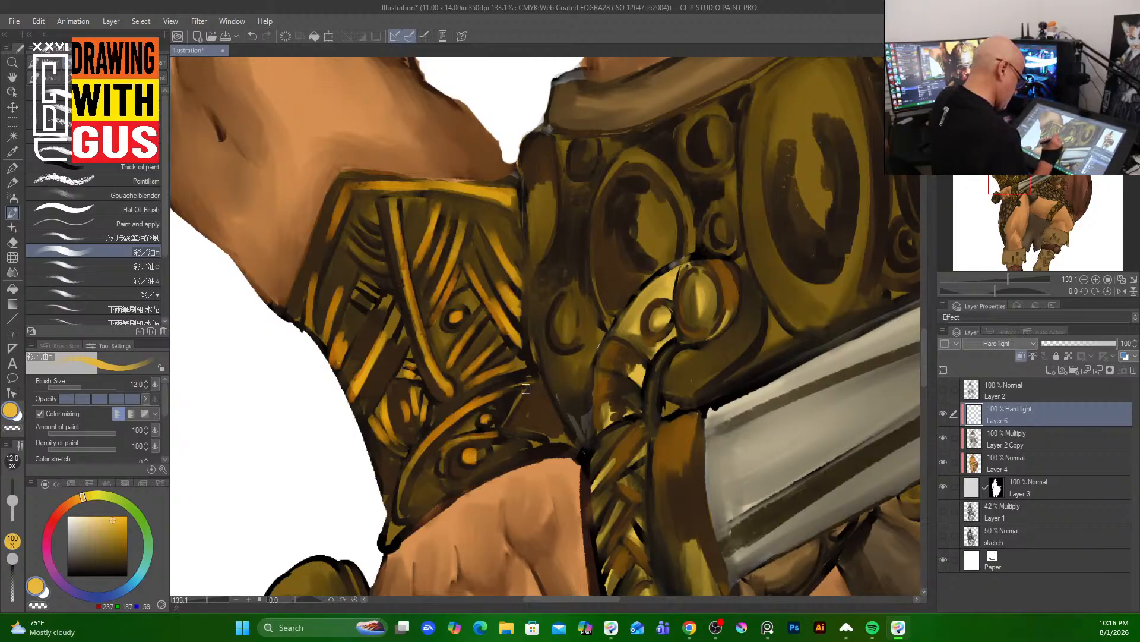
- Paint golden lines around the small triangular panel at the bracer's lower corner and along the bracer's bottom rim above the hand
{"action": "mouse_move", "coordinate": [526, 388]}
{"action": "left_mouse_down"}
{"action": "mouse_move", "coordinate": [498, 427]}
{"action": "mouse_move", "coordinate": [557, 436]}
{"action": "left_mouse_up"}
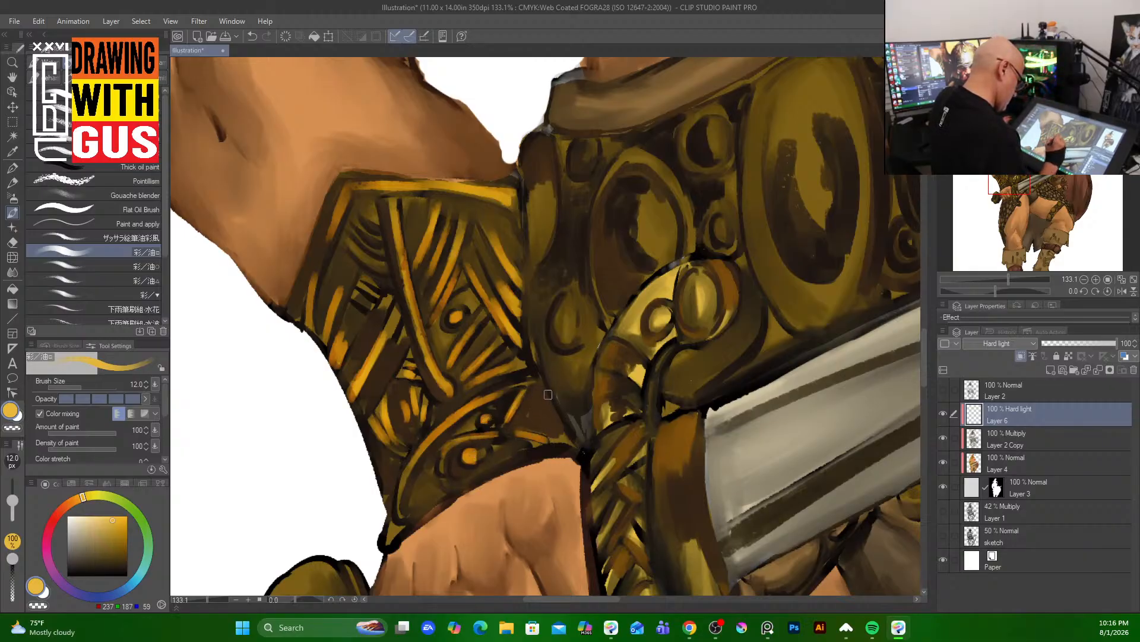
{"action": "left_click_drag", "start_coordinate": [548, 394], "coordinate": [565, 429]}
{"action": "mouse_move", "coordinate": [407, 470]}
{"action": "left_mouse_down"}
{"action": "mouse_move", "coordinate": [393, 534]}
{"action": "mouse_move", "coordinate": [404, 529]}
{"action": "left_mouse_up"}
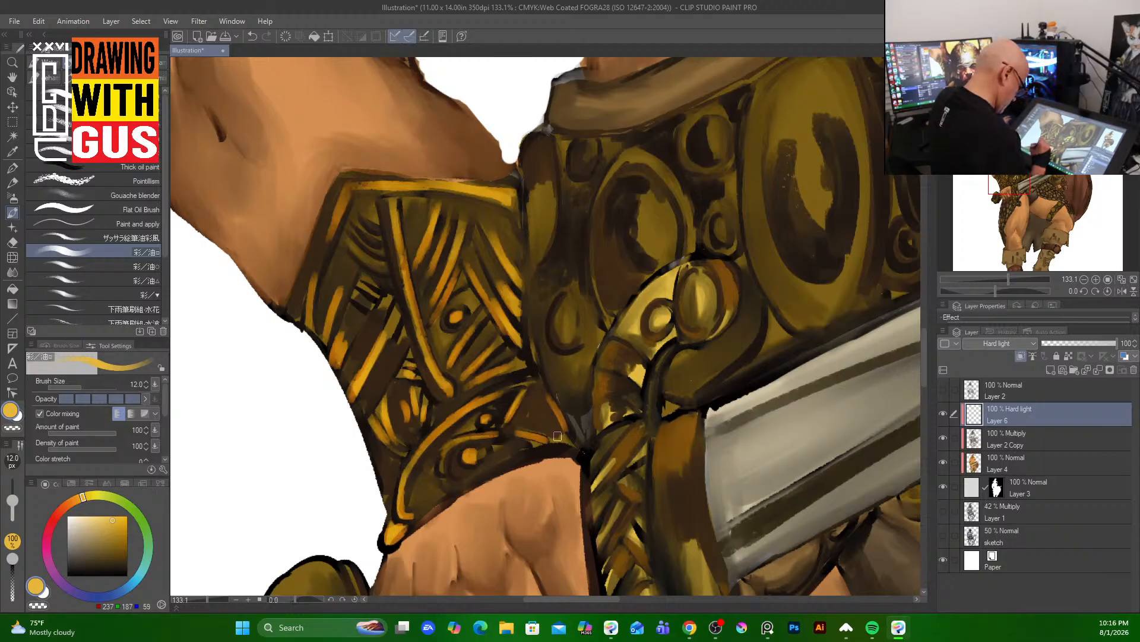
{"action": "left_click_drag", "start_coordinate": [451, 497], "coordinate": [561, 452]}
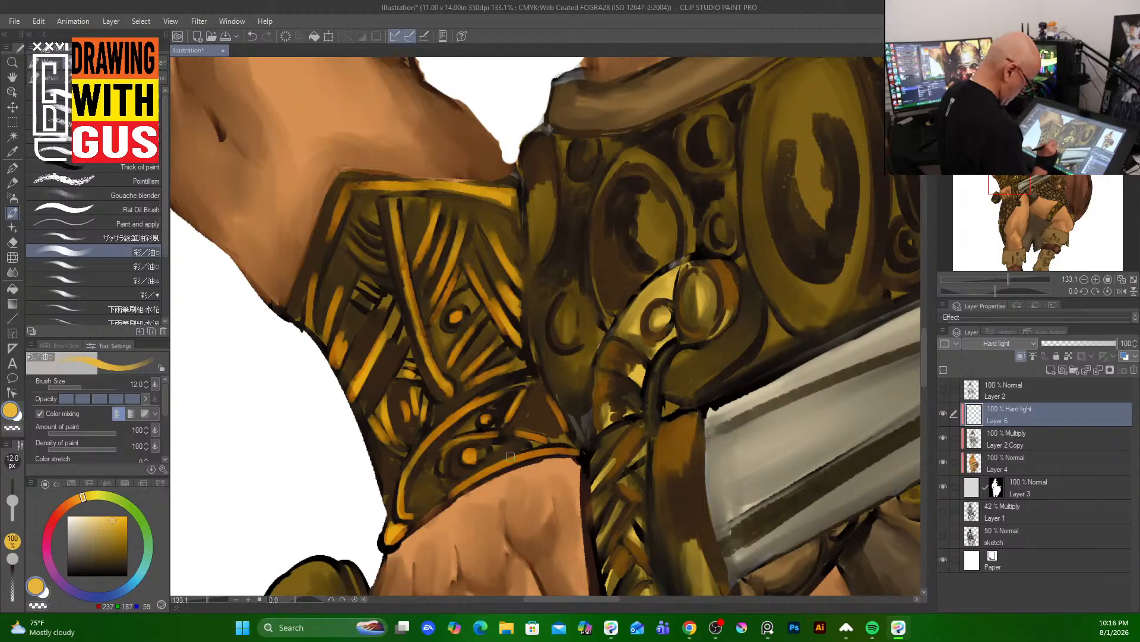
{"action": "left_click_drag", "start_coordinate": [434, 511], "coordinate": [529, 459]}
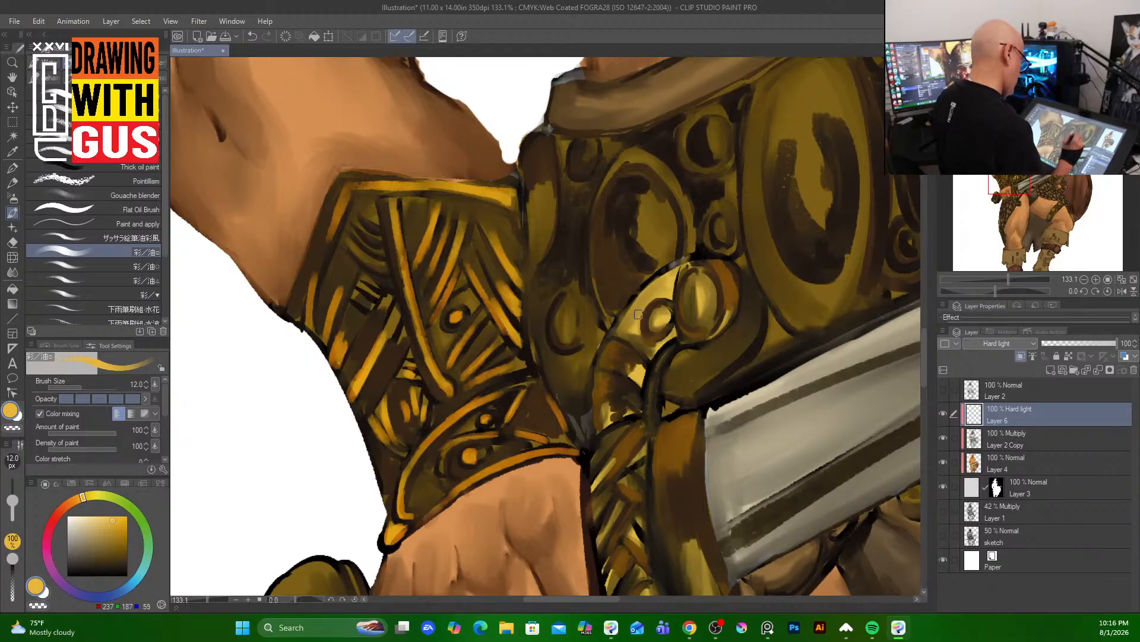
- Paint golden highlights on the belt's outer end beside the bracer, covering the elongated oval, the small round stud and the edge below it
{"action": "mouse_move", "coordinate": [523, 170]}
{"action": "left_mouse_down"}
{"action": "mouse_move", "coordinate": [529, 241]}
{"action": "mouse_move", "coordinate": [538, 184]}
{"action": "mouse_move", "coordinate": [527, 249]}
{"action": "left_mouse_up"}
{"action": "mouse_move", "coordinate": [554, 193]}
{"action": "left_mouse_down"}
{"action": "mouse_move", "coordinate": [529, 276]}
{"action": "mouse_move", "coordinate": [555, 344]}
{"action": "left_mouse_up"}
{"action": "left_click_drag", "start_coordinate": [572, 306], "coordinate": [566, 343]}
{"action": "mouse_move", "coordinate": [535, 301]}
{"action": "left_mouse_down"}
{"action": "mouse_move", "coordinate": [538, 352]}
{"action": "mouse_move", "coordinate": [556, 381]}
{"action": "mouse_move", "coordinate": [591, 337]}
{"action": "mouse_move", "coordinate": [577, 405]}
{"action": "left_mouse_up"}
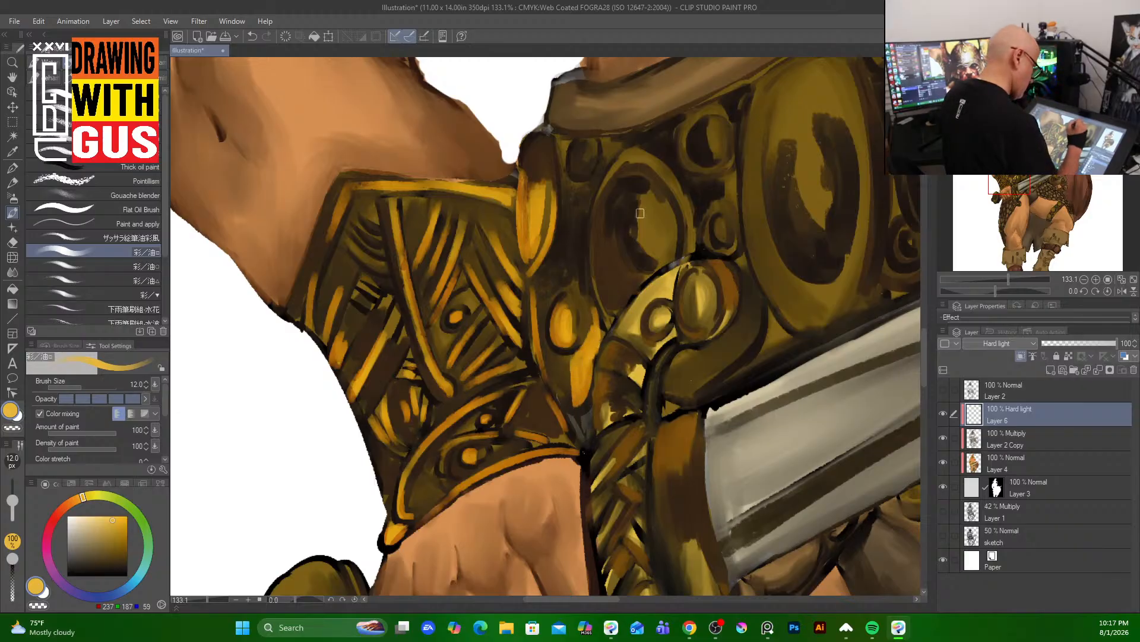
- Fill the centre of the belt's first large oval medallion with gold, then highlight its outer rim at brush size 15
{"action": "key", "text": "]"}
{"action": "key", "text": "]"}
{"action": "key", "text": "]"}
{"action": "key", "text": "]"}
{"action": "key", "text": "]"}
{"action": "key", "text": "]"}
{"action": "key", "text": "]"}
{"action": "key", "text": "]"}
{"action": "key", "text": "["}
{"action": "key", "text": "["}
{"action": "mouse_move", "coordinate": [647, 221]}
{"action": "left_mouse_down"}
{"action": "mouse_move", "coordinate": [645, 202]}
{"action": "mouse_move", "coordinate": [653, 255]}
{"action": "mouse_move", "coordinate": [650, 202]}
{"action": "mouse_move", "coordinate": [624, 220]}
{"action": "left_mouse_up"}
{"action": "key", "text": "["}
{"action": "key", "text": "["}
{"action": "key", "text": "["}
{"action": "key", "text": "["}
{"action": "key", "text": "["}
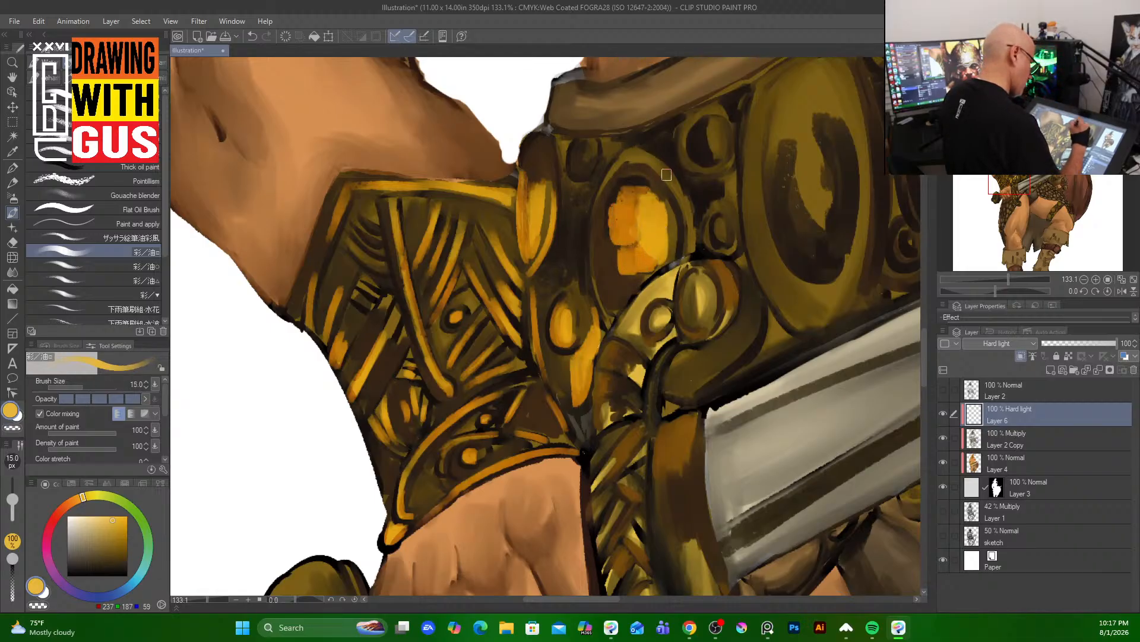
{"action": "left_click_drag", "start_coordinate": [670, 179], "coordinate": [689, 245]}
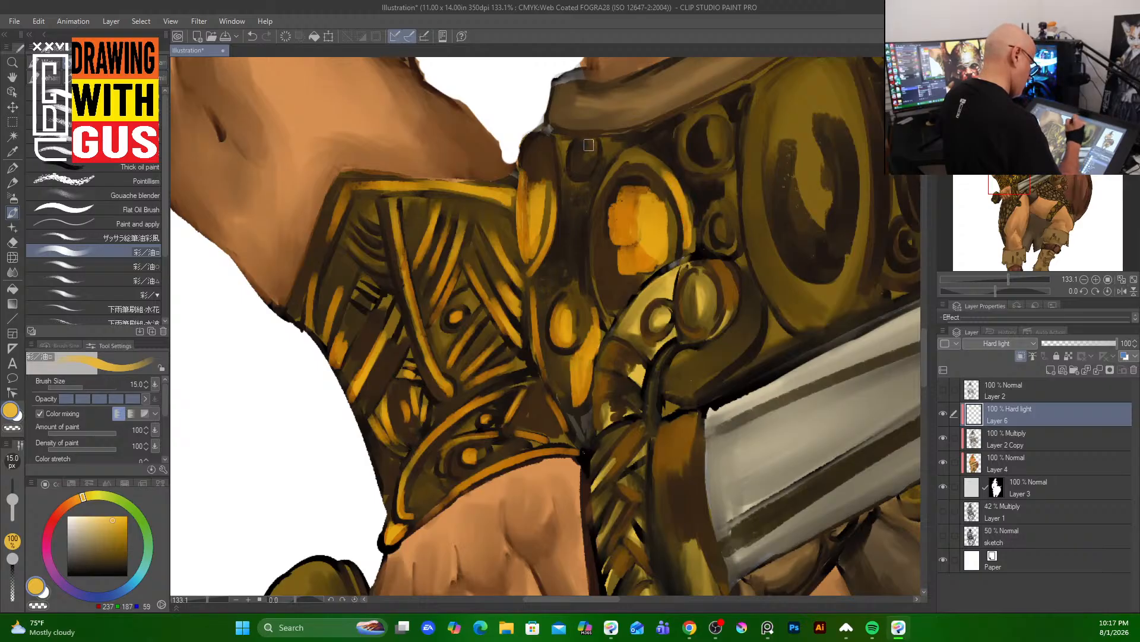
- Add golden highlights to the three small round studs around the belt's first oval medallion
{"action": "left_click_drag", "start_coordinate": [589, 145], "coordinate": [589, 161]}
{"action": "mouse_move", "coordinate": [692, 126]}
{"action": "left_mouse_down"}
{"action": "mouse_move", "coordinate": [683, 156]}
{"action": "mouse_move", "coordinate": [722, 147]}
{"action": "mouse_move", "coordinate": [725, 161]}
{"action": "left_mouse_up"}
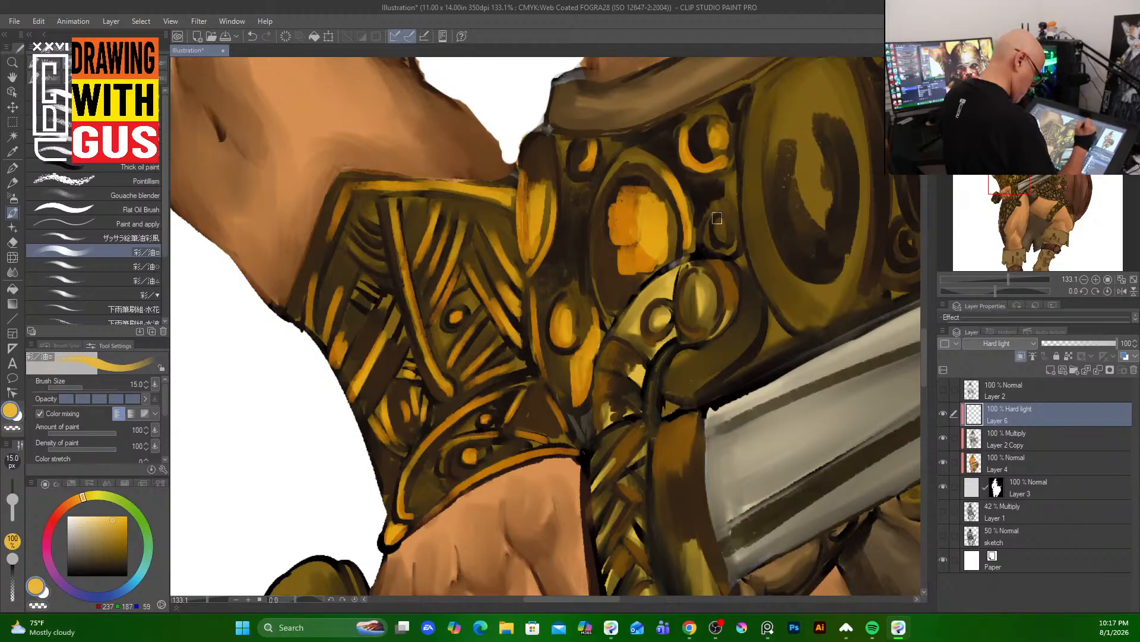
{"action": "mouse_move", "coordinate": [717, 202]}
{"action": "left_mouse_down"}
{"action": "mouse_move", "coordinate": [707, 232]}
{"action": "mouse_move", "coordinate": [731, 244]}
{"action": "left_mouse_up"}
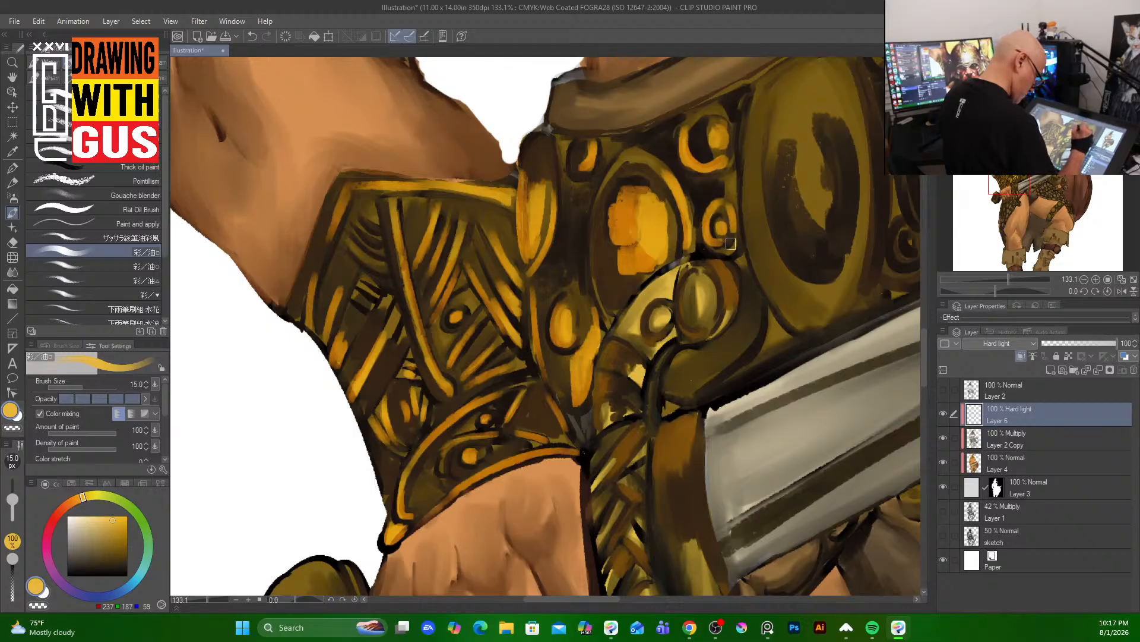
- Paint golden highlights on the sword guard's upper stud, the ring beside it, its curved edge and the braided bars below
{"action": "left_click_drag", "start_coordinate": [703, 280], "coordinate": [710, 325]}
{"action": "left_click_drag", "start_coordinate": [657, 299], "coordinate": [659, 332]}
{"action": "mouse_move", "coordinate": [671, 274]}
{"action": "left_mouse_down"}
{"action": "mouse_move", "coordinate": [624, 339]}
{"action": "mouse_move", "coordinate": [638, 385]}
{"action": "left_mouse_up"}
{"action": "mouse_move", "coordinate": [606, 409]}
{"action": "left_mouse_down"}
{"action": "mouse_move", "coordinate": [631, 408]}
{"action": "mouse_move", "coordinate": [604, 453]}
{"action": "mouse_move", "coordinate": [639, 429]}
{"action": "mouse_move", "coordinate": [605, 493]}
{"action": "mouse_move", "coordinate": [610, 472]}
{"action": "mouse_move", "coordinate": [640, 493]}
{"action": "mouse_move", "coordinate": [644, 453]}
{"action": "mouse_move", "coordinate": [620, 522]}
{"action": "mouse_move", "coordinate": [621, 504]}
{"action": "mouse_move", "coordinate": [602, 533]}
{"action": "mouse_move", "coordinate": [627, 501]}
{"action": "mouse_move", "coordinate": [612, 549]}
{"action": "mouse_move", "coordinate": [642, 553]}
{"action": "left_mouse_up"}
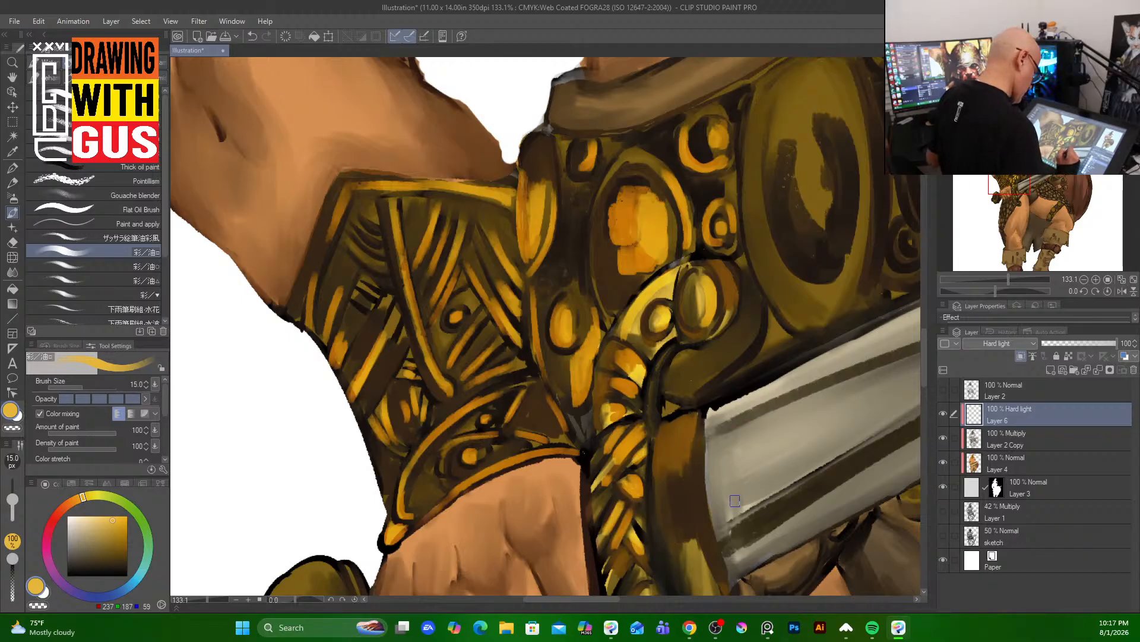
- Highlight the scroll ornaments on the lower half of the sword guard and its curled end in gold
{"action": "left_click_drag", "start_coordinate": [735, 527], "coordinate": [696, 158]}
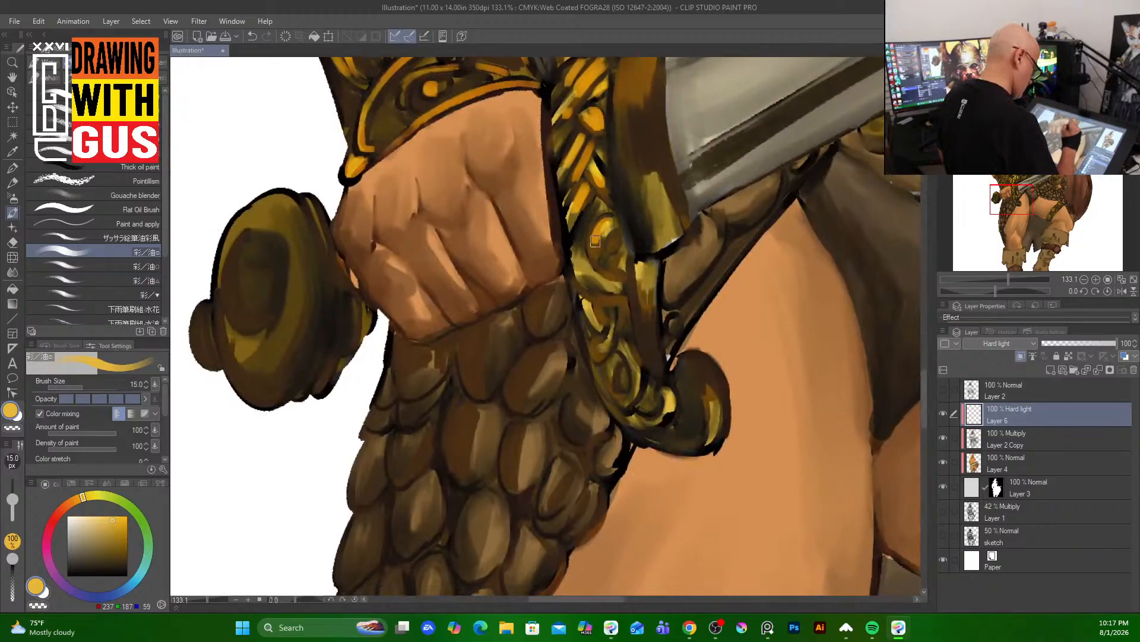
{"action": "mouse_move", "coordinate": [599, 227]}
{"action": "left_mouse_down"}
{"action": "mouse_move", "coordinate": [582, 257]}
{"action": "mouse_move", "coordinate": [607, 281]}
{"action": "mouse_move", "coordinate": [581, 251]}
{"action": "mouse_move", "coordinate": [604, 282]}
{"action": "mouse_move", "coordinate": [587, 263]}
{"action": "mouse_move", "coordinate": [604, 285]}
{"action": "mouse_move", "coordinate": [597, 242]}
{"action": "mouse_move", "coordinate": [590, 312]}
{"action": "mouse_move", "coordinate": [626, 299]}
{"action": "mouse_move", "coordinate": [601, 347]}
{"action": "mouse_move", "coordinate": [620, 382]}
{"action": "mouse_move", "coordinate": [609, 373]}
{"action": "mouse_move", "coordinate": [635, 382]}
{"action": "left_mouse_up"}
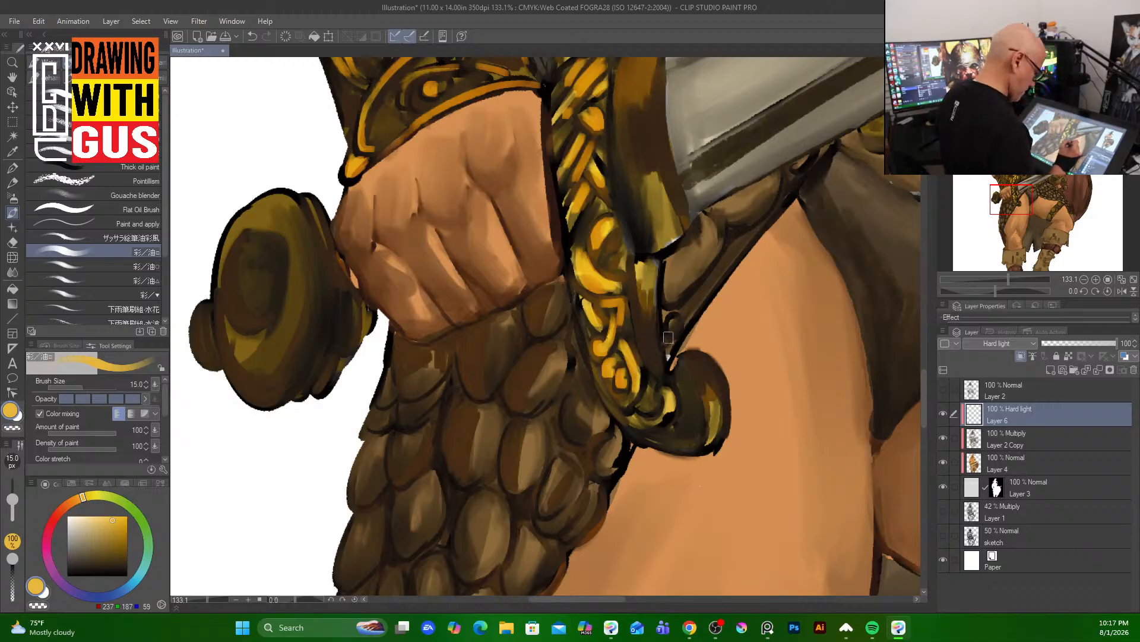
{"action": "mouse_move", "coordinate": [666, 393]}
{"action": "left_mouse_down"}
{"action": "mouse_move", "coordinate": [664, 416]}
{"action": "mouse_move", "coordinate": [645, 423]}
{"action": "left_mouse_up"}
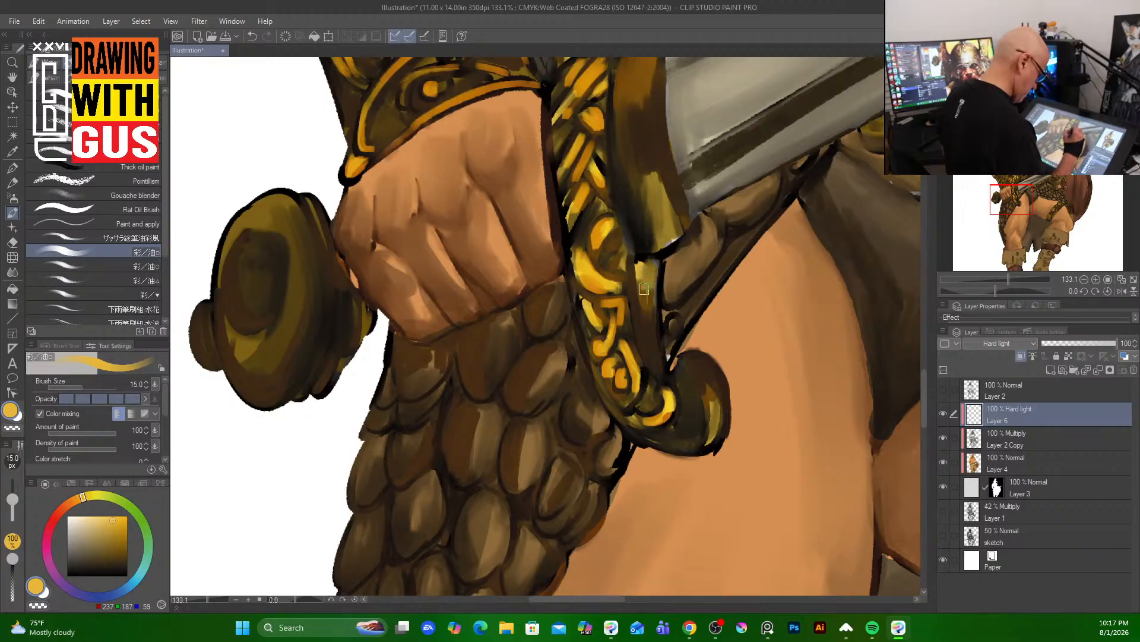
- Paint golden highlights on the guard's narrow inner strip and the lower part of the curved collar at the blade's base
{"action": "mouse_move", "coordinate": [641, 264]}
{"action": "left_mouse_down"}
{"action": "mouse_move", "coordinate": [649, 328]}
{"action": "mouse_move", "coordinate": [656, 312]}
{"action": "left_mouse_up"}
{"action": "mouse_move", "coordinate": [628, 155]}
{"action": "left_mouse_down"}
{"action": "mouse_move", "coordinate": [657, 223]}
{"action": "mouse_move", "coordinate": [651, 153]}
{"action": "mouse_move", "coordinate": [680, 226]}
{"action": "left_mouse_up"}
{"action": "left_click_drag", "start_coordinate": [650, 111], "coordinate": [677, 224]}
{"action": "left_click_drag", "start_coordinate": [635, 141], "coordinate": [645, 232]}
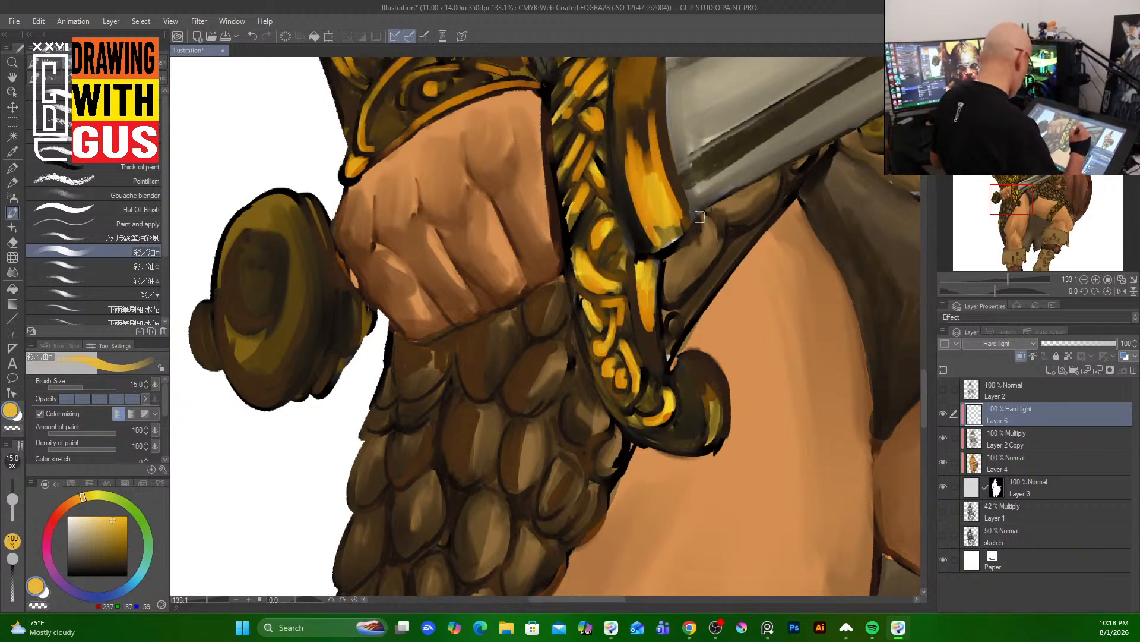
- Brighten the sword guard's upper oval stud and its rim, and highlight the thin curved bar and top of the blade collar in gold
{"action": "left_click_drag", "start_coordinate": [732, 325], "coordinate": [627, 523]}
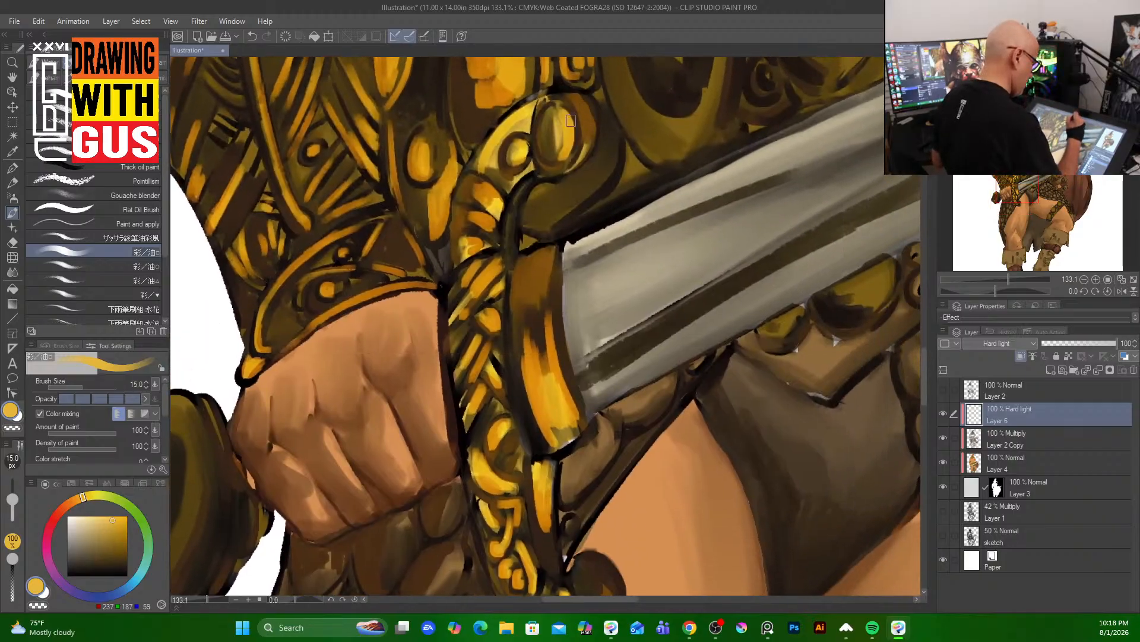
{"action": "left_click_drag", "start_coordinate": [554, 118], "coordinate": [557, 149]}
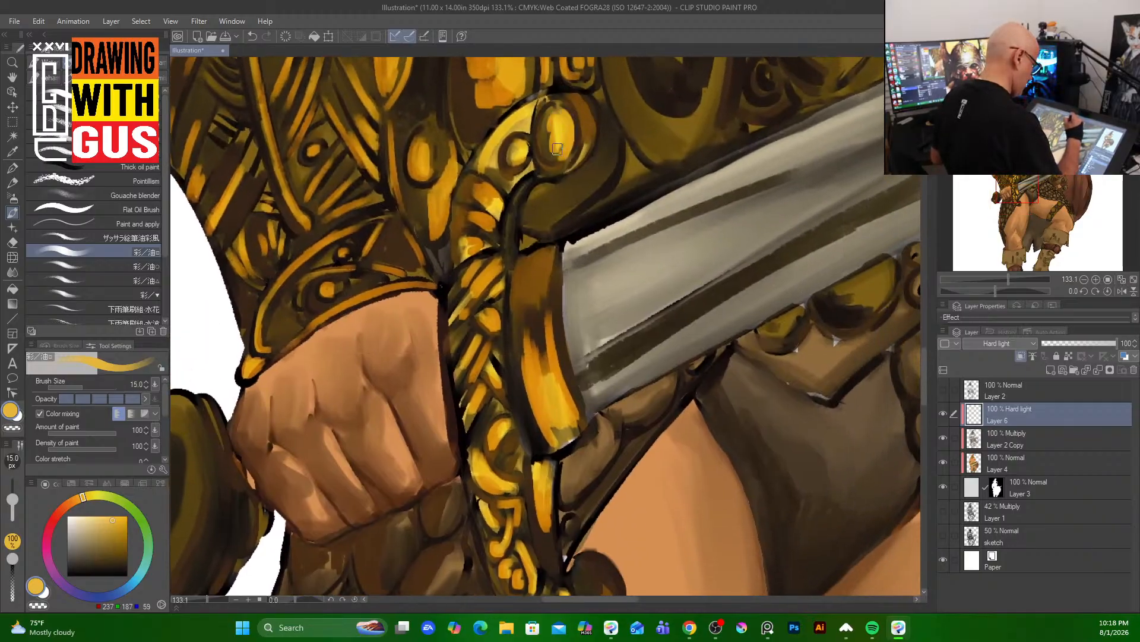
{"action": "left_click_drag", "start_coordinate": [581, 100], "coordinate": [586, 144]}
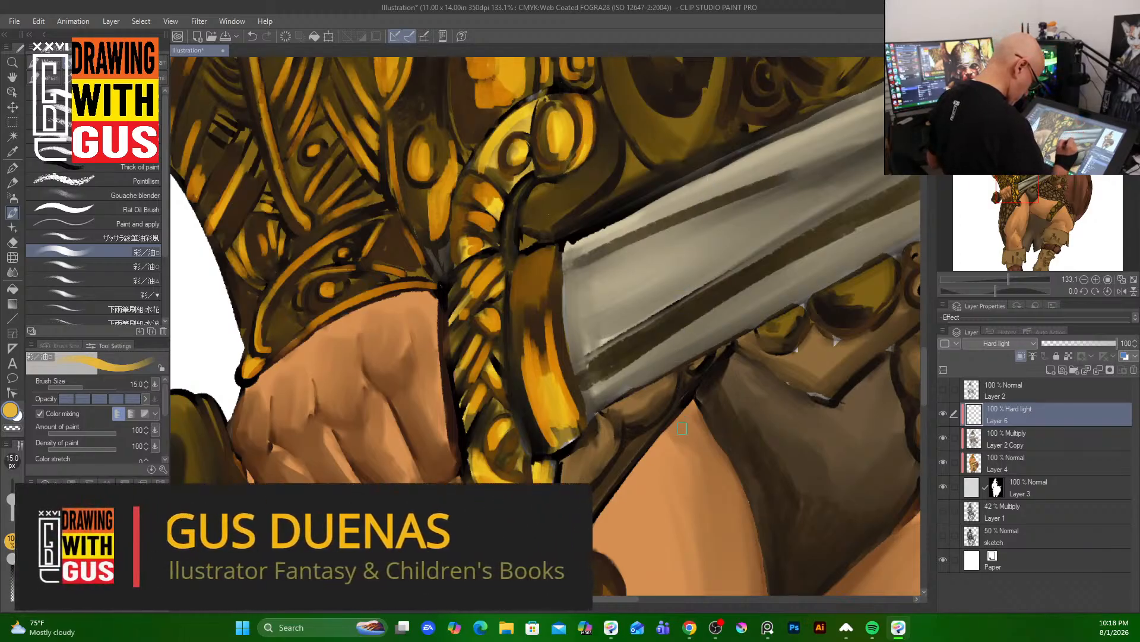
{"action": "mouse_move", "coordinate": [514, 214]}
{"action": "left_mouse_down"}
{"action": "mouse_move", "coordinate": [516, 427]}
{"action": "mouse_move", "coordinate": [569, 417]}
{"action": "mouse_move", "coordinate": [538, 327]}
{"action": "mouse_move", "coordinate": [538, 233]}
{"action": "mouse_move", "coordinate": [529, 292]}
{"action": "left_mouse_up"}
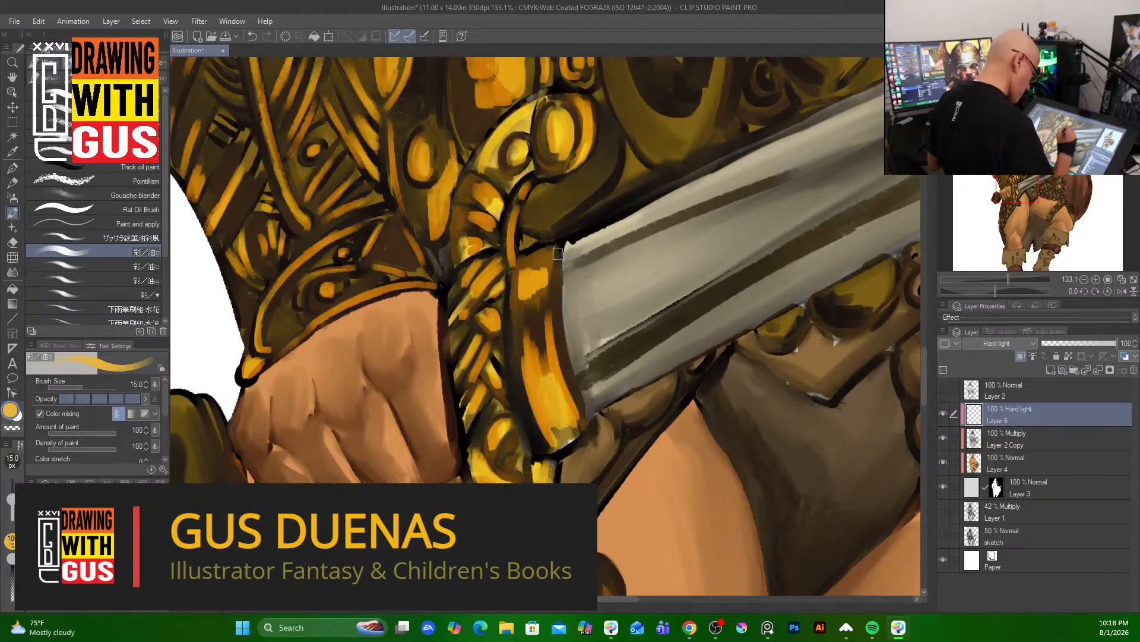
- Set the brush size to 8 and paint a thin golden line along the collar's edge where it meets the blade
{"action": "key", "text": "["}
{"action": "key", "text": "["}
{"action": "key", "text": "["}
{"action": "key", "text": "["}
{"action": "key", "text": "["}
{"action": "key", "text": "["}
{"action": "key", "text": "["}
{"action": "key", "text": "["}
{"action": "left_click_drag", "start_coordinate": [559, 253], "coordinate": [560, 322]}
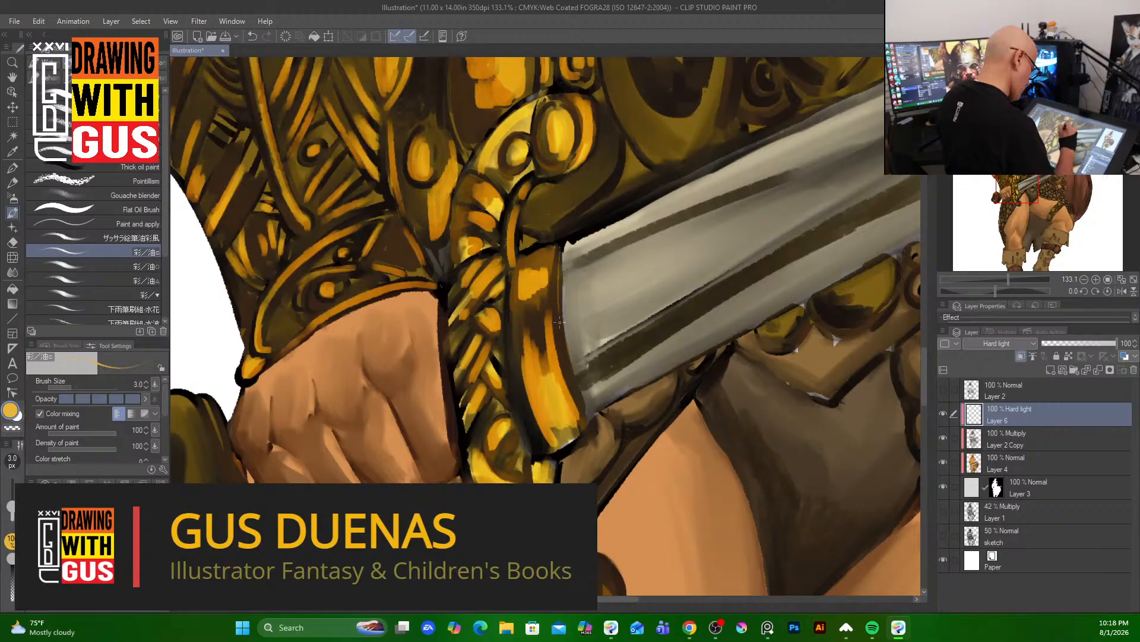
{"action": "key", "text": "bracketright"}
{"action": "key", "text": "bracketright"}
{"action": "key", "text": "bracketright"}
{"action": "key", "text": "bracketright"}
{"action": "left_click_drag", "start_coordinate": [561, 254], "coordinate": [560, 330]}
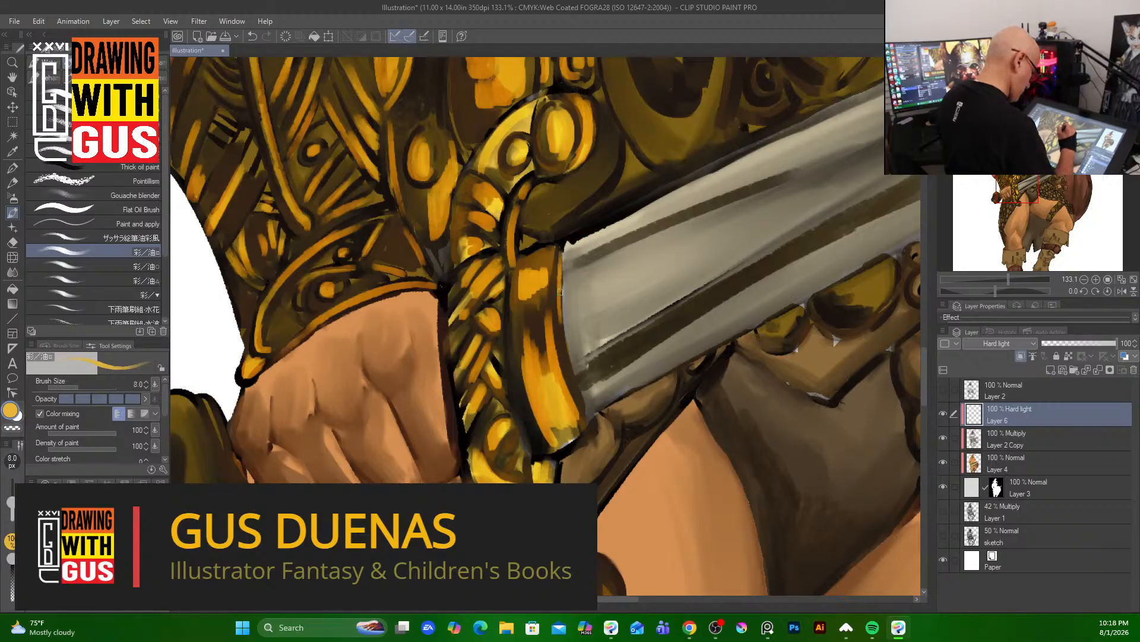
{"action": "left_click_drag", "start_coordinate": [560, 290], "coordinate": [584, 398]}
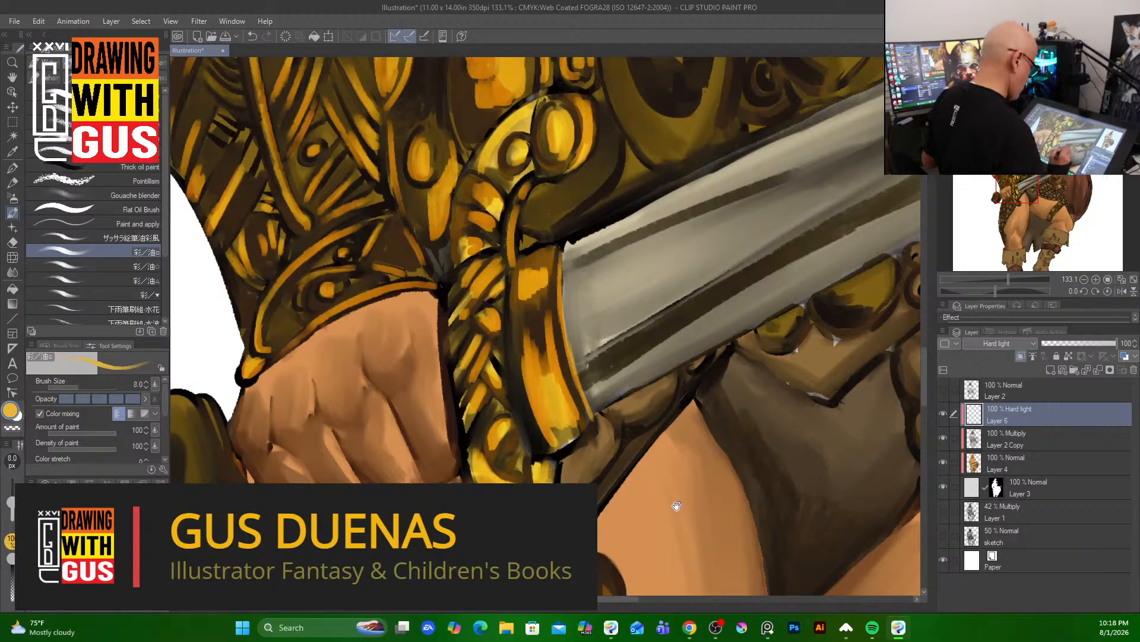
- Paint fine golden lines on the guard's lower inner strip and highlight its rounded tip and bottom curl
{"action": "left_click_drag", "start_coordinate": [676, 505], "coordinate": [654, 204]}
{"action": "left_click_drag", "start_coordinate": [505, 172], "coordinate": [526, 271]}
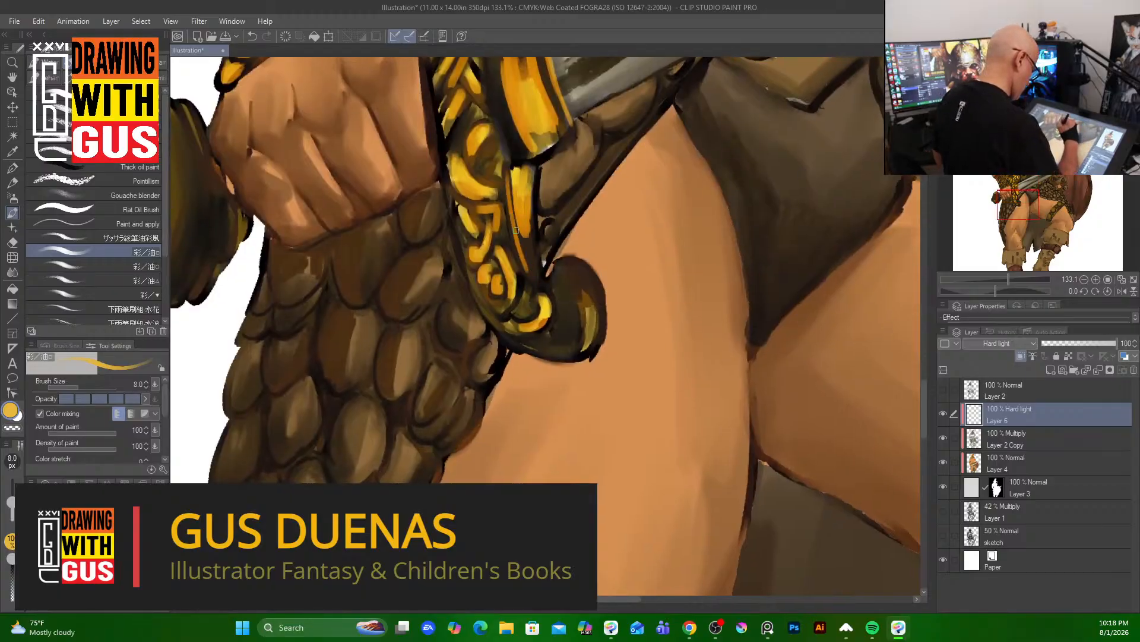
{"action": "left_click_drag", "start_coordinate": [516, 229], "coordinate": [583, 344]}
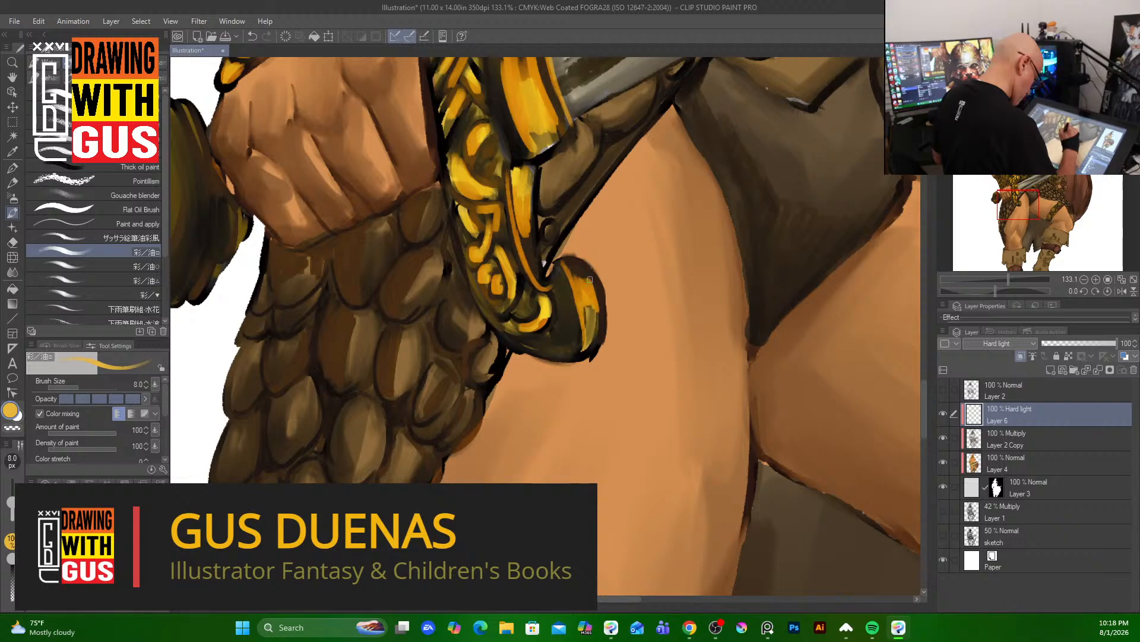
{"action": "left_click_drag", "start_coordinate": [593, 278], "coordinate": [599, 349]}
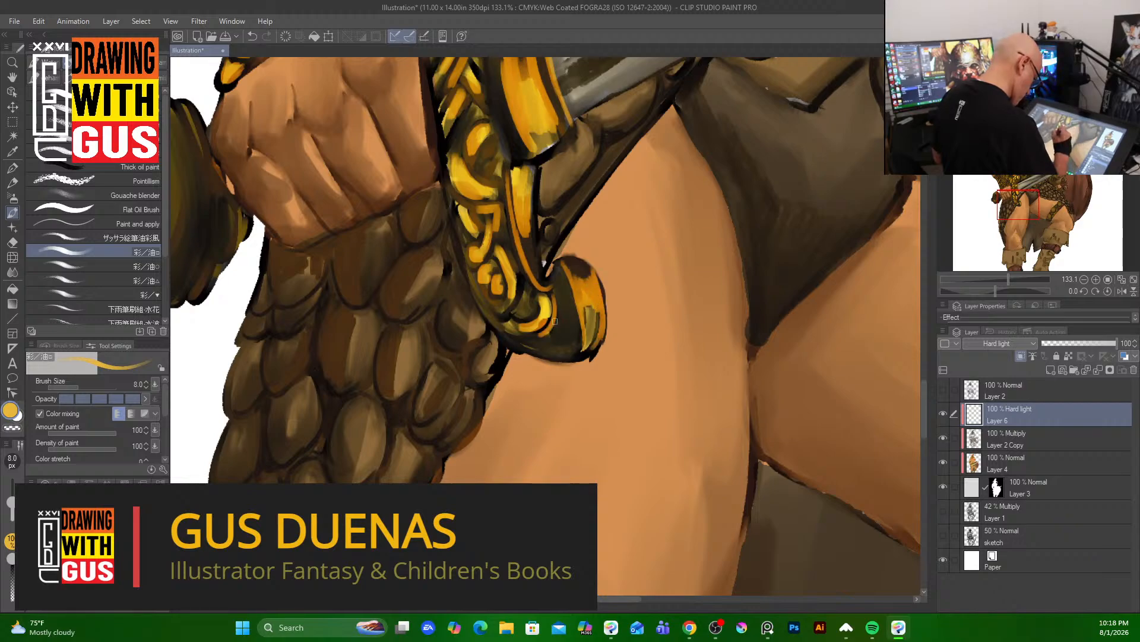
{"action": "left_click_drag", "start_coordinate": [524, 347], "coordinate": [556, 354]}
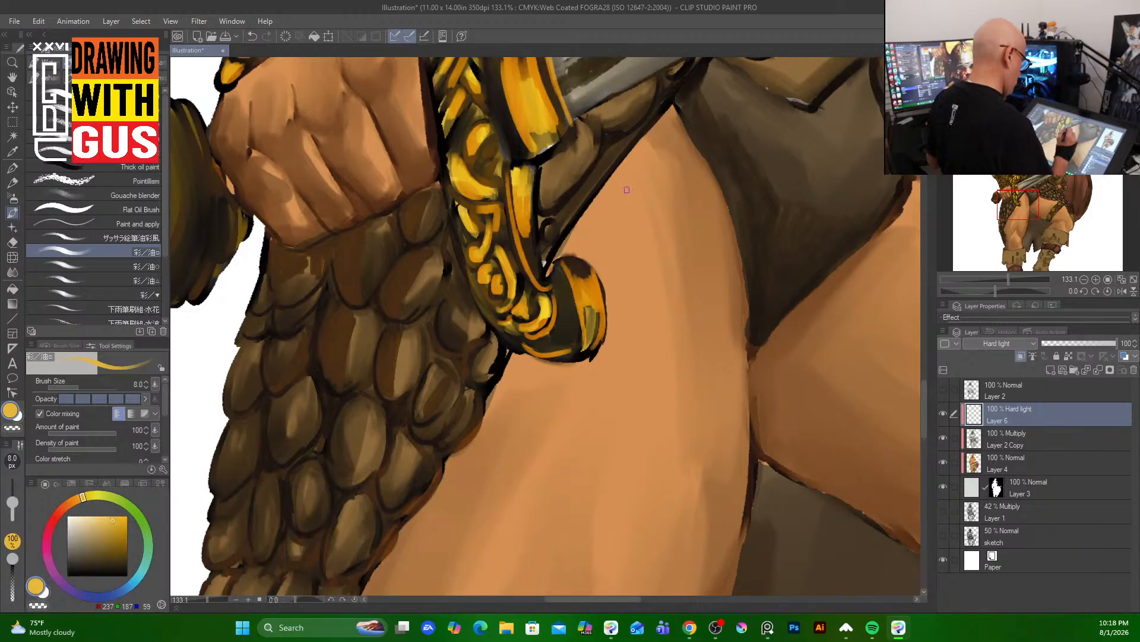
- Set the brush size to 25 and paint the sword pommel's central disc and surrounding rim in gold
{"action": "left_click_drag", "start_coordinate": [553, 230], "coordinate": [795, 353]}
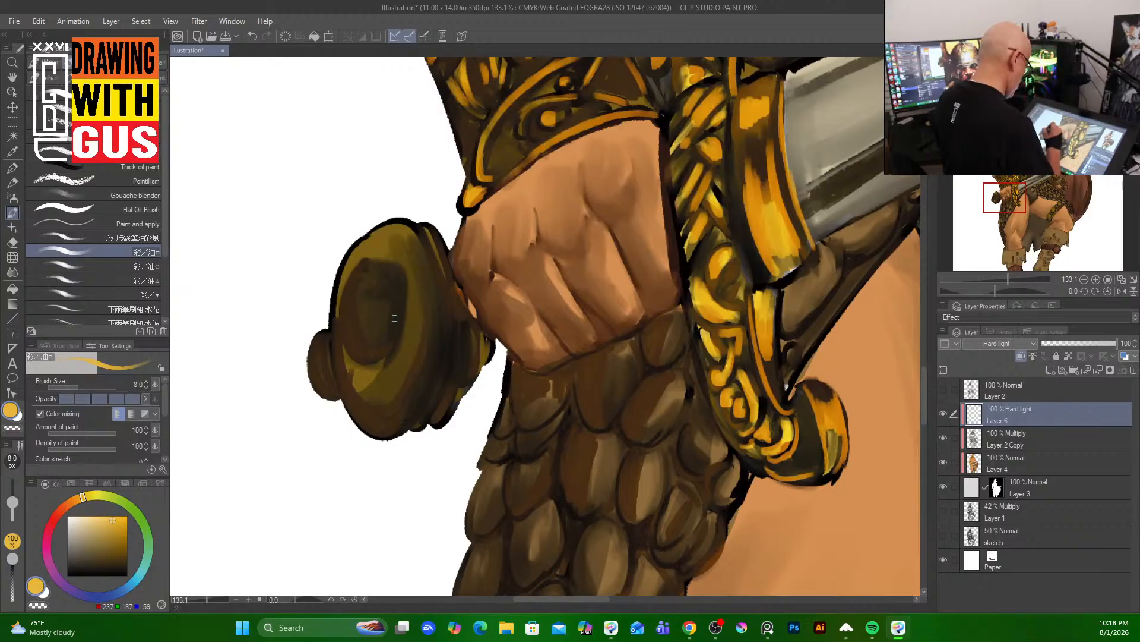
{"action": "key", "text": "bracketright"}
{"action": "key", "text": "bracketright"}
{"action": "key", "text": "bracketright"}
{"action": "key", "text": "bracketright"}
{"action": "key", "text": "bracketright"}
{"action": "key", "text": "bracketright"}
{"action": "key", "text": "bracketright"}
{"action": "key", "text": "bracketright"}
{"action": "key", "text": "bracketright"}
{"action": "key", "text": "bracketright"}
{"action": "key", "text": "bracketright"}
{"action": "key", "text": "bracketleft"}
{"action": "key", "text": "bracketleft"}
{"action": "key", "text": "bracketleft"}
{"action": "key", "text": "bracketleft"}
{"action": "key", "text": "bracketleft"}
{"action": "mouse_move", "coordinate": [377, 306]}
{"action": "left_mouse_down"}
{"action": "mouse_move", "coordinate": [369, 335]}
{"action": "mouse_move", "coordinate": [384, 293]}
{"action": "mouse_move", "coordinate": [373, 282]}
{"action": "mouse_move", "coordinate": [360, 310]}
{"action": "mouse_move", "coordinate": [373, 315]}
{"action": "mouse_move", "coordinate": [373, 271]}
{"action": "mouse_move", "coordinate": [389, 304]}
{"action": "mouse_move", "coordinate": [384, 277]}
{"action": "mouse_move", "coordinate": [382, 338]}
{"action": "mouse_move", "coordinate": [357, 322]}
{"action": "mouse_move", "coordinate": [378, 340]}
{"action": "mouse_move", "coordinate": [353, 328]}
{"action": "mouse_move", "coordinate": [389, 307]}
{"action": "mouse_move", "coordinate": [375, 276]}
{"action": "mouse_move", "coordinate": [367, 313]}
{"action": "left_mouse_up"}
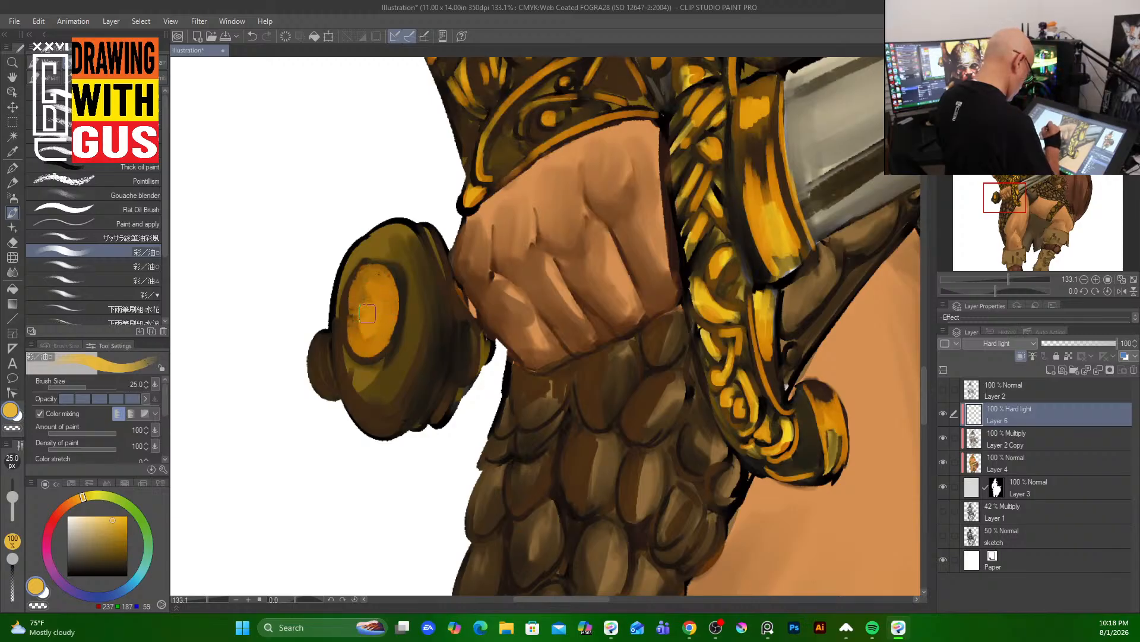
{"action": "mouse_move", "coordinate": [416, 249]}
{"action": "left_mouse_down"}
{"action": "mouse_move", "coordinate": [408, 361]}
{"action": "mouse_move", "coordinate": [410, 309]}
{"action": "mouse_move", "coordinate": [388, 366]}
{"action": "mouse_move", "coordinate": [400, 381]}
{"action": "mouse_move", "coordinate": [419, 326]}
{"action": "mouse_move", "coordinate": [411, 249]}
{"action": "mouse_move", "coordinate": [395, 242]}
{"action": "mouse_move", "coordinate": [411, 271]}
{"action": "mouse_move", "coordinate": [392, 251]}
{"action": "mouse_move", "coordinate": [414, 250]}
{"action": "mouse_move", "coordinate": [398, 241]}
{"action": "mouse_move", "coordinate": [430, 361]}
{"action": "left_mouse_up"}
{"action": "left_click_drag", "start_coordinate": [394, 241], "coordinate": [346, 277]}
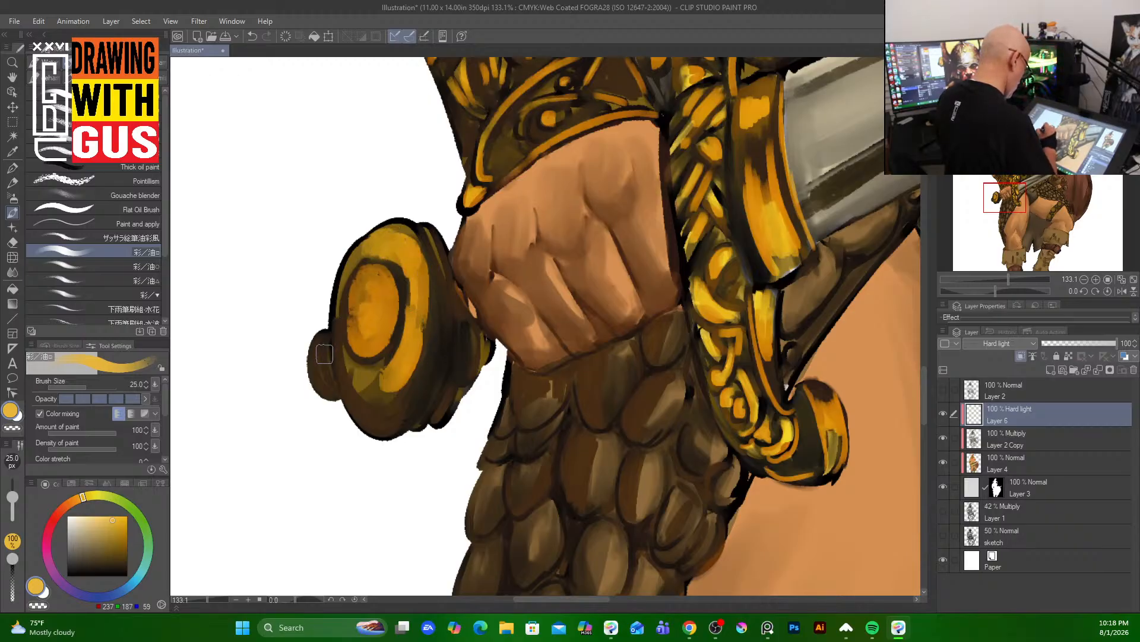
- Set the brush size to 12 and highlight the pommel's end knob, lower edge and the stepped rings beside the hand in gold
{"action": "key", "text": "bracketleft"}
{"action": "key", "text": "bracketleft"}
{"action": "key", "text": "bracketleft"}
{"action": "key", "text": "bracketleft"}
{"action": "left_click_drag", "start_coordinate": [324, 349], "coordinate": [330, 390]}
{"action": "left_click_drag", "start_coordinate": [375, 422], "coordinate": [427, 380]}
{"action": "mouse_move", "coordinate": [405, 413]}
{"action": "left_mouse_down"}
{"action": "mouse_move", "coordinate": [426, 382]}
{"action": "mouse_move", "coordinate": [385, 414]}
{"action": "mouse_move", "coordinate": [431, 381]}
{"action": "mouse_move", "coordinate": [399, 412]}
{"action": "mouse_move", "coordinate": [427, 371]}
{"action": "mouse_move", "coordinate": [452, 394]}
{"action": "left_mouse_up"}
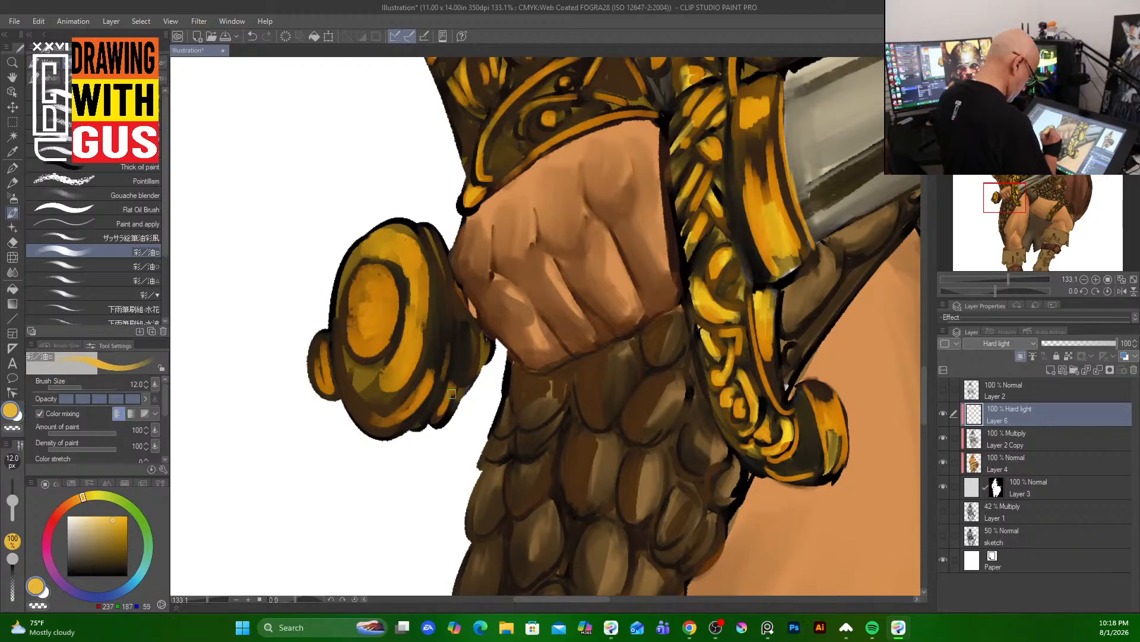
{"action": "mouse_move", "coordinate": [460, 313]}
{"action": "left_mouse_down"}
{"action": "mouse_move", "coordinate": [482, 316]}
{"action": "mouse_move", "coordinate": [490, 340]}
{"action": "mouse_move", "coordinate": [478, 362]}
{"action": "mouse_move", "coordinate": [475, 341]}
{"action": "mouse_move", "coordinate": [456, 386]}
{"action": "left_mouse_up"}
{"action": "mouse_move", "coordinate": [465, 345]}
{"action": "left_mouse_down"}
{"action": "mouse_move", "coordinate": [464, 380]}
{"action": "mouse_move", "coordinate": [438, 413]}
{"action": "left_mouse_up"}
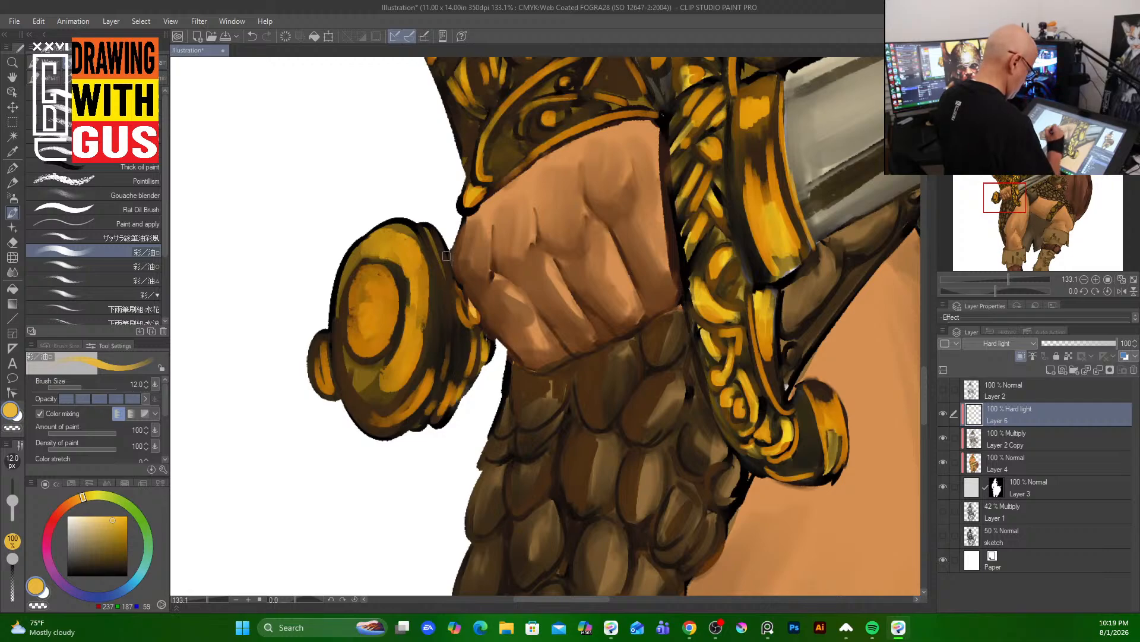
{"action": "mouse_move", "coordinate": [443, 284]}
{"action": "left_mouse_down"}
{"action": "mouse_move", "coordinate": [435, 350]}
{"action": "mouse_move", "coordinate": [442, 288]}
{"action": "mouse_move", "coordinate": [433, 331]}
{"action": "mouse_move", "coordinate": [459, 319]}
{"action": "mouse_move", "coordinate": [487, 334]}
{"action": "left_mouse_up"}
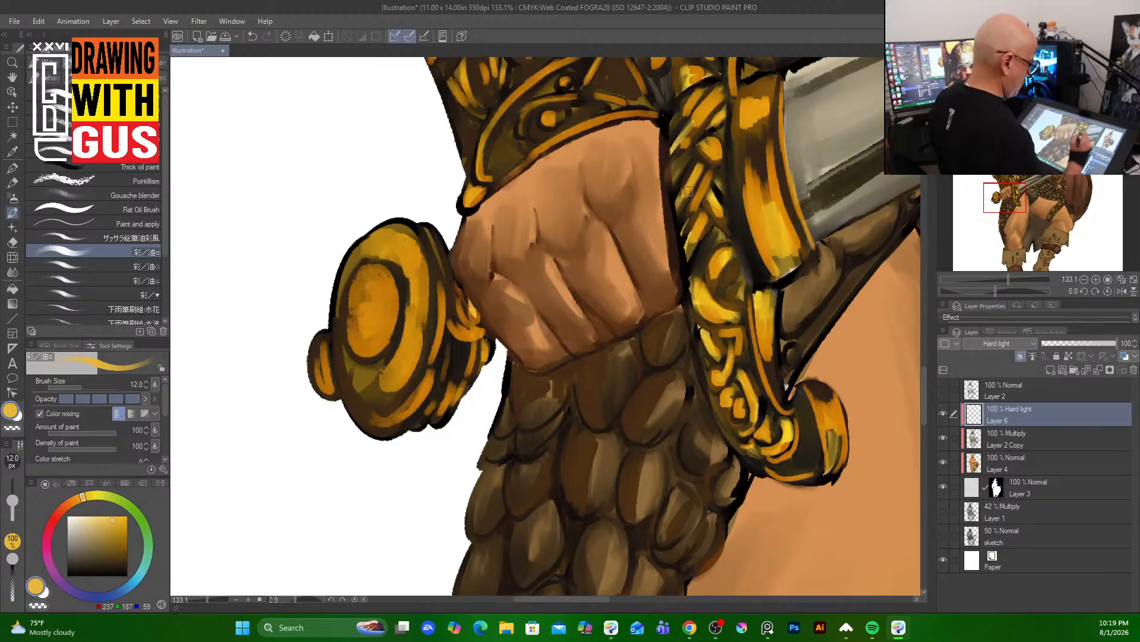
- Paint a thin golden line down the sword guard's outer edge beside the fist and highlight the edge of its upper part
{"action": "left_click_drag", "start_coordinate": [663, 143], "coordinate": [702, 368]}
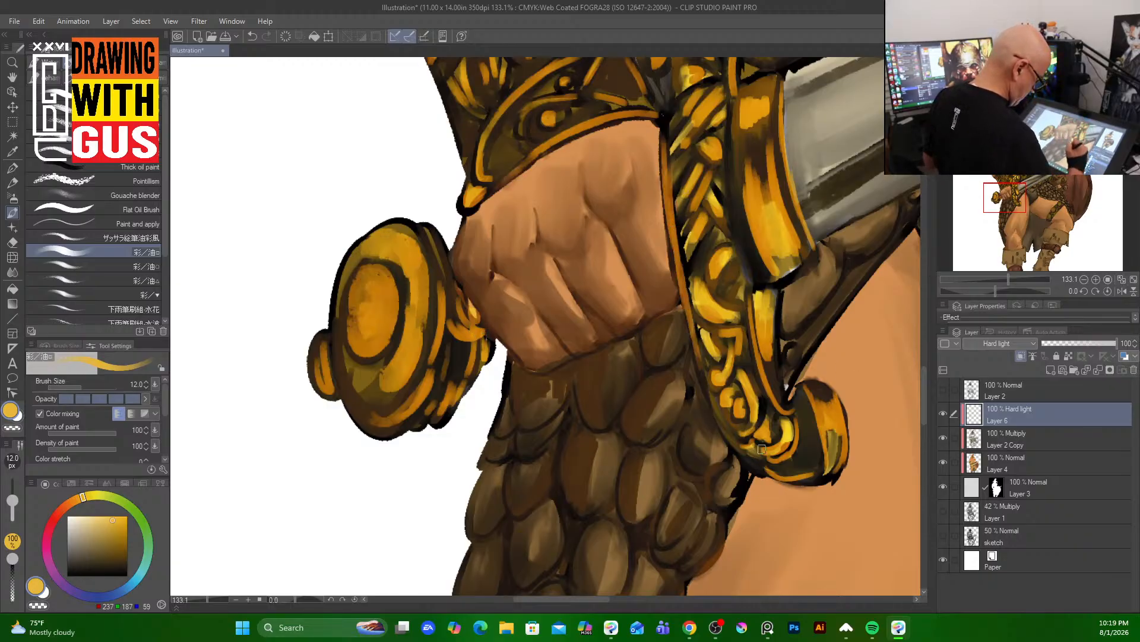
{"action": "left_click_drag", "start_coordinate": [830, 324], "coordinate": [427, 478]}
{"action": "left_click_drag", "start_coordinate": [494, 393], "coordinate": [604, 349]}
{"action": "left_click_drag", "start_coordinate": [382, 184], "coordinate": [371, 265]}
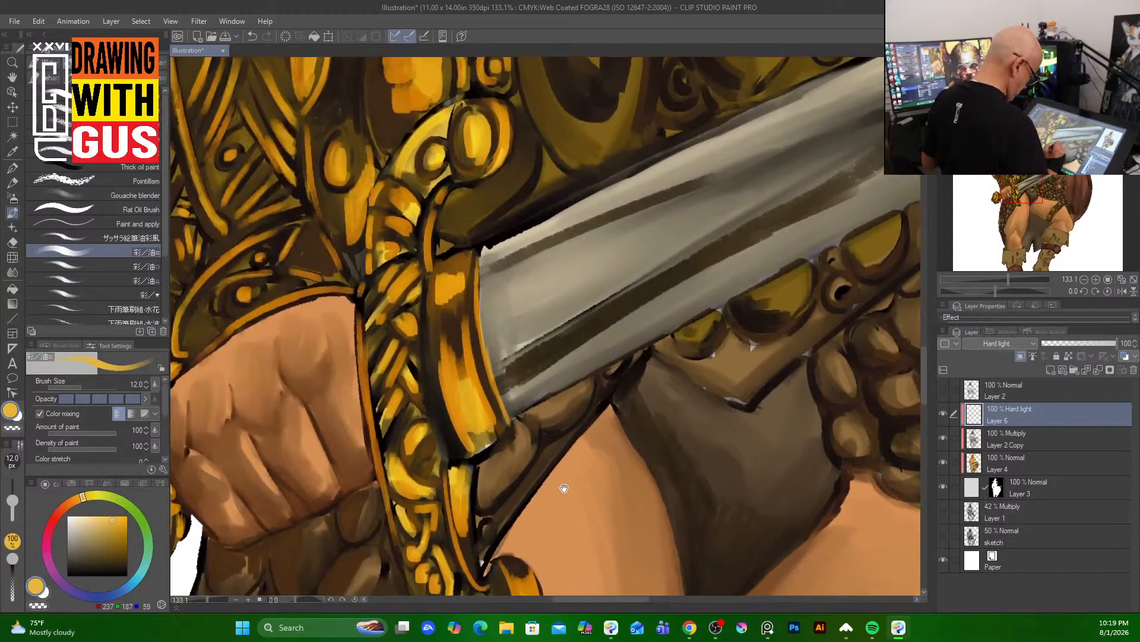
- Highlight the belt's large oval medallion in gold, painting its rim and centre with the brush size raised to 40
{"action": "left_click_drag", "start_coordinate": [565, 488], "coordinate": [499, 434]}
{"action": "left_click_drag", "start_coordinate": [617, 280], "coordinate": [509, 404]}
{"action": "key", "text": "bracketright"}
{"action": "key", "text": "bracketright"}
{"action": "key", "text": "bracketright"}
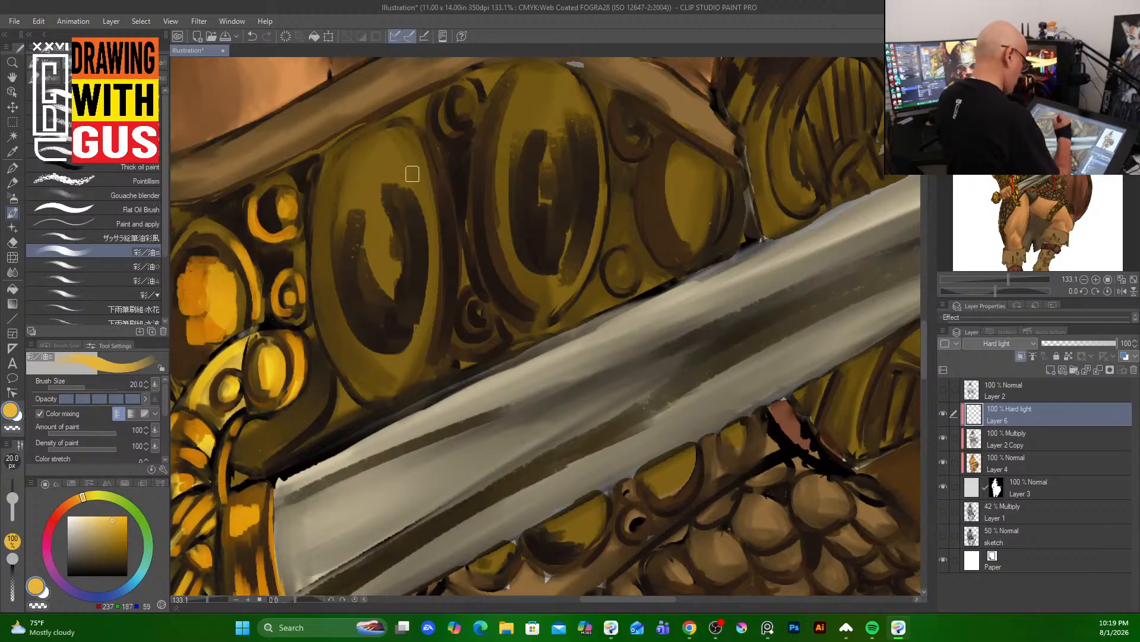
{"action": "key", "text": "bracketright"}
{"action": "left_click_drag", "start_coordinate": [414, 172], "coordinate": [440, 330]}
{"action": "key", "text": "bracketright"}
{"action": "key", "text": "bracketright"}
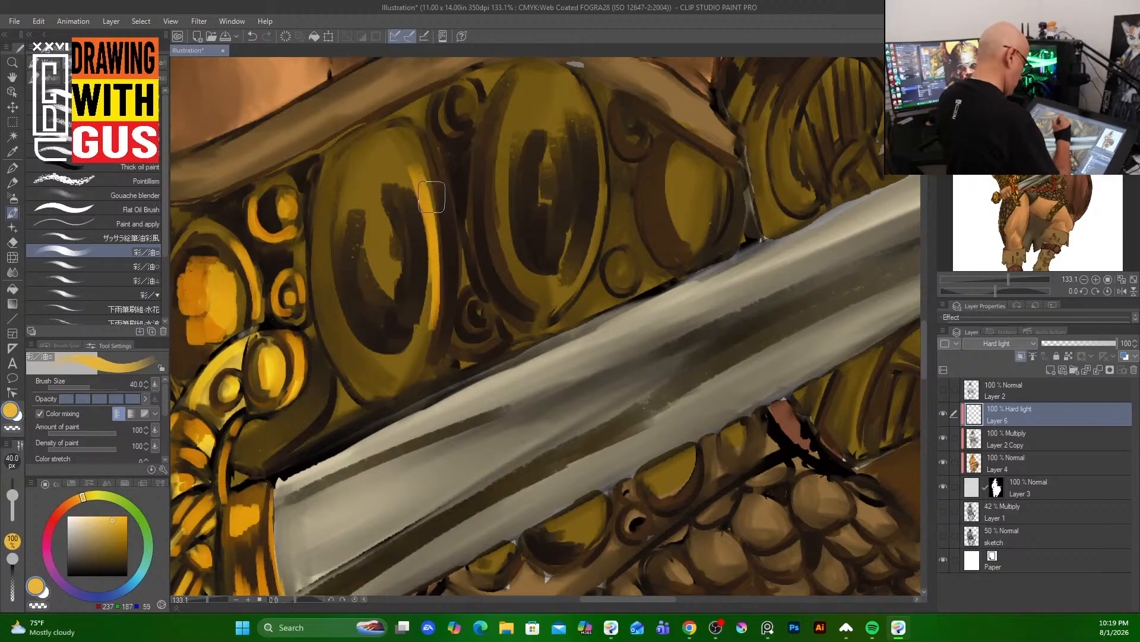
{"action": "mouse_move", "coordinate": [432, 197]}
{"action": "left_mouse_down"}
{"action": "mouse_move", "coordinate": [434, 316]}
{"action": "mouse_move", "coordinate": [433, 193]}
{"action": "mouse_move", "coordinate": [411, 338]}
{"action": "mouse_move", "coordinate": [429, 312]}
{"action": "mouse_move", "coordinate": [361, 343]}
{"action": "left_mouse_up"}
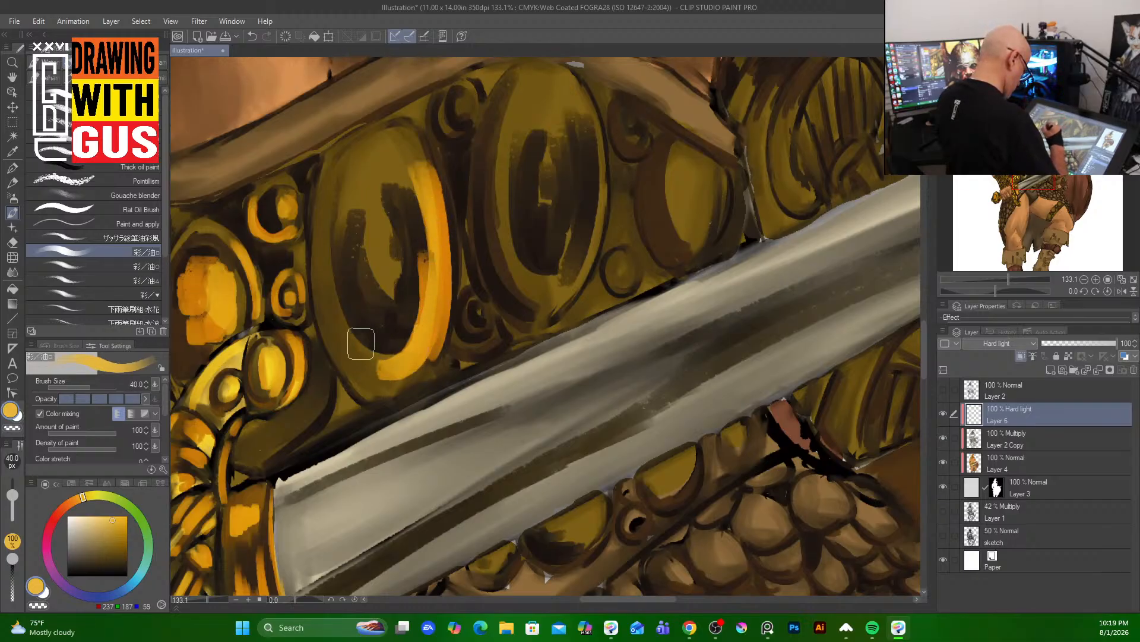
{"action": "mouse_move", "coordinate": [404, 243]}
{"action": "left_mouse_down"}
{"action": "mouse_move", "coordinate": [377, 278]}
{"action": "mouse_move", "coordinate": [391, 277]}
{"action": "mouse_move", "coordinate": [391, 236]}
{"action": "mouse_move", "coordinate": [394, 265]}
{"action": "mouse_move", "coordinate": [372, 232]}
{"action": "left_mouse_up"}
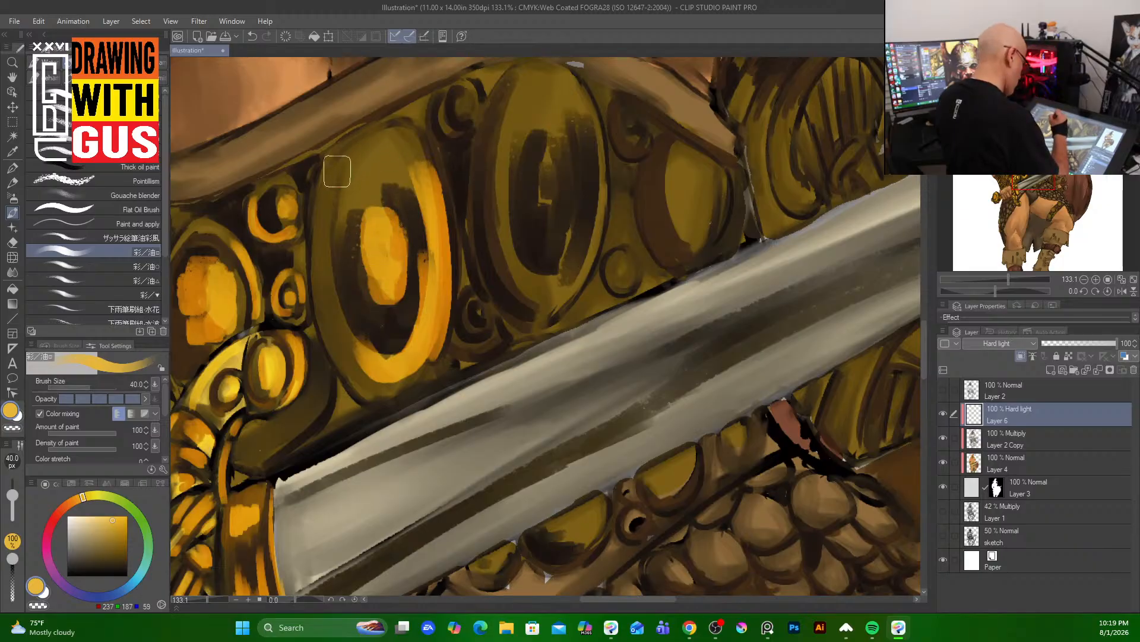
{"action": "mouse_move", "coordinate": [337, 172]}
{"action": "left_mouse_down"}
{"action": "mouse_move", "coordinate": [392, 127]}
{"action": "mouse_move", "coordinate": [451, 143]}
{"action": "left_mouse_up"}
- Set the brush size to 10 and highlight the small rings and the thin edge line between the belt's two large medallions
{"action": "key", "text": "bracketleft"}
{"action": "key", "text": "bracketleft"}
{"action": "key", "text": "bracketleft"}
{"action": "key", "text": "bracketleft"}
{"action": "mouse_move", "coordinate": [445, 101]}
{"action": "left_mouse_down"}
{"action": "mouse_move", "coordinate": [462, 121]}
{"action": "mouse_move", "coordinate": [445, 126]}
{"action": "mouse_move", "coordinate": [465, 102]}
{"action": "left_mouse_up"}
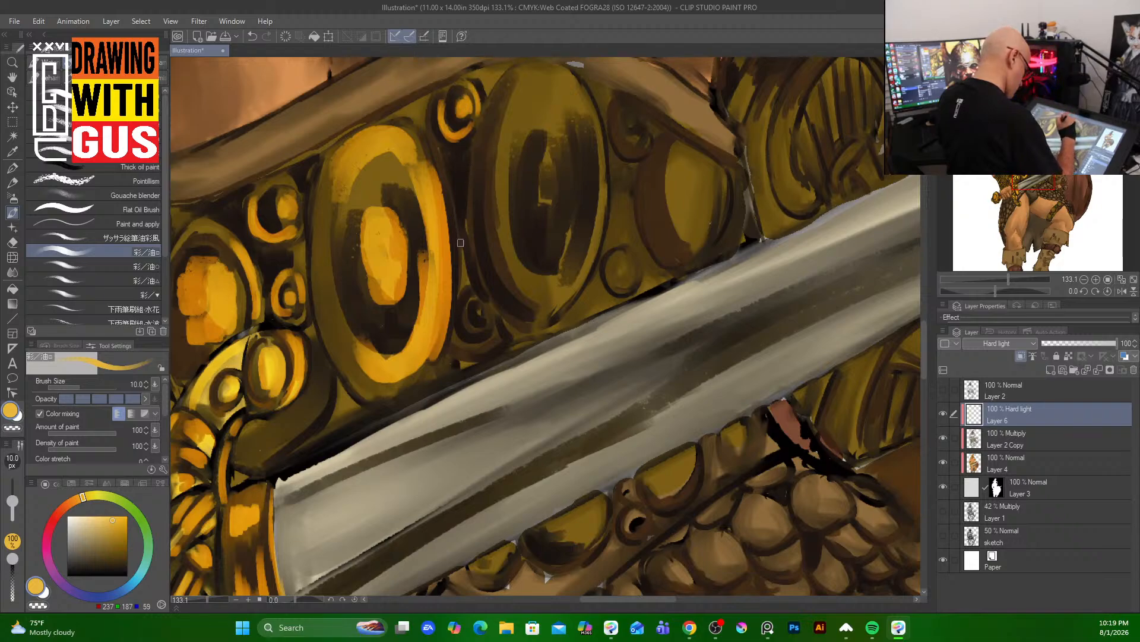
{"action": "left_click_drag", "start_coordinate": [478, 145], "coordinate": [502, 310]}
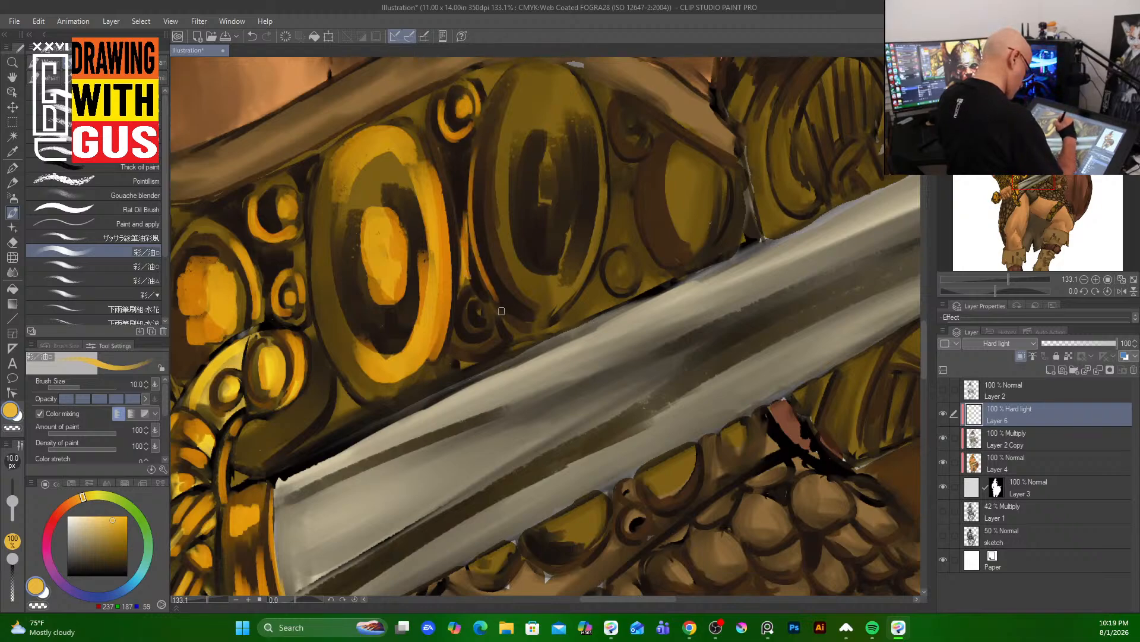
{"action": "mouse_move", "coordinate": [478, 247]}
{"action": "left_mouse_down"}
{"action": "mouse_move", "coordinate": [528, 321]}
{"action": "mouse_move", "coordinate": [470, 319]}
{"action": "mouse_move", "coordinate": [395, 391]}
{"action": "left_mouse_up"}
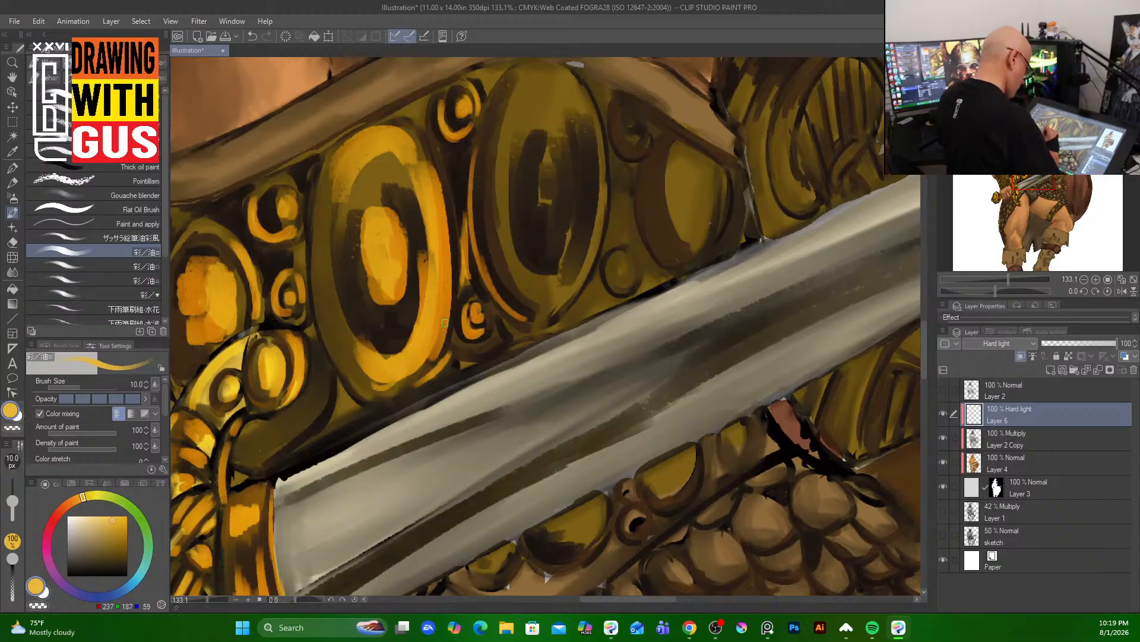
- Set the brush size to 17
{"action": "left_click_drag", "start_coordinate": [572, 161], "coordinate": [446, 538]}
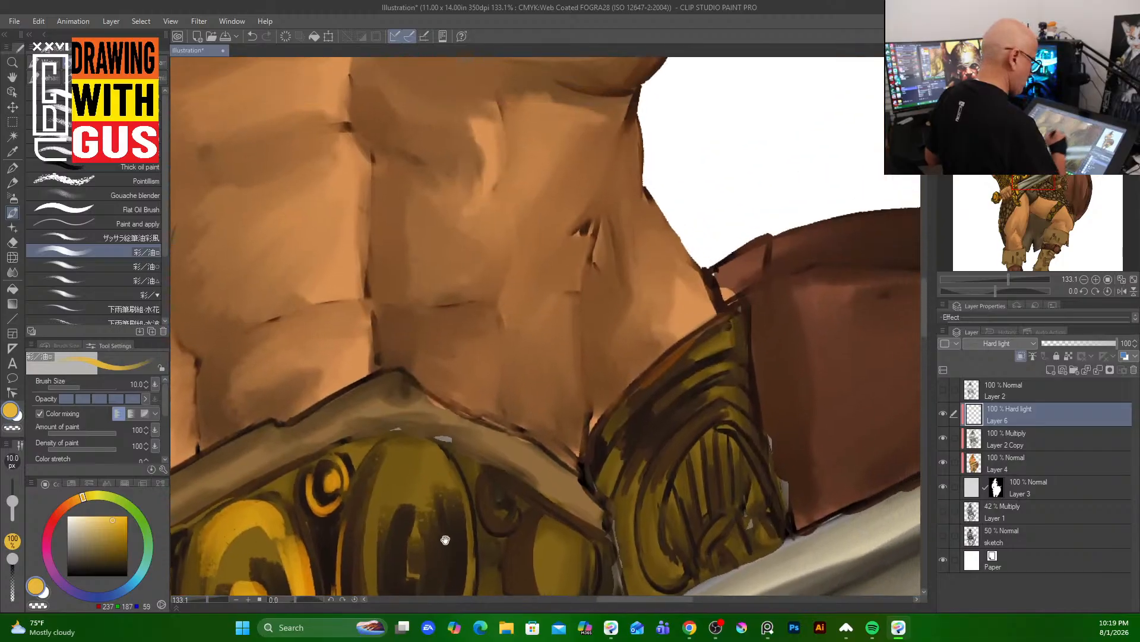
{"action": "left_click_drag", "start_coordinate": [500, 216], "coordinate": [500, 593]}
{"action": "left_click_drag", "start_coordinate": [434, 170], "coordinate": [542, 580]}
{"action": "left_click_drag", "start_coordinate": [463, 238], "coordinate": [572, 248]}
{"action": "key", "text": "bracketleft"}
{"action": "key", "text": "bracketleft"}
{"action": "key", "text": "bracketleft"}
{"action": "key", "text": "bracketleft"}
{"action": "key", "text": "bracketleft"}
{"action": "key", "text": "bracketleft"}
{"action": "key", "text": "bracketleft"}
{"action": "key", "text": "bracketleft"}
{"action": "key", "text": "bracketleft"}
{"action": "key", "text": "bracketleft"}
{"action": "key", "text": "bracketleft"}
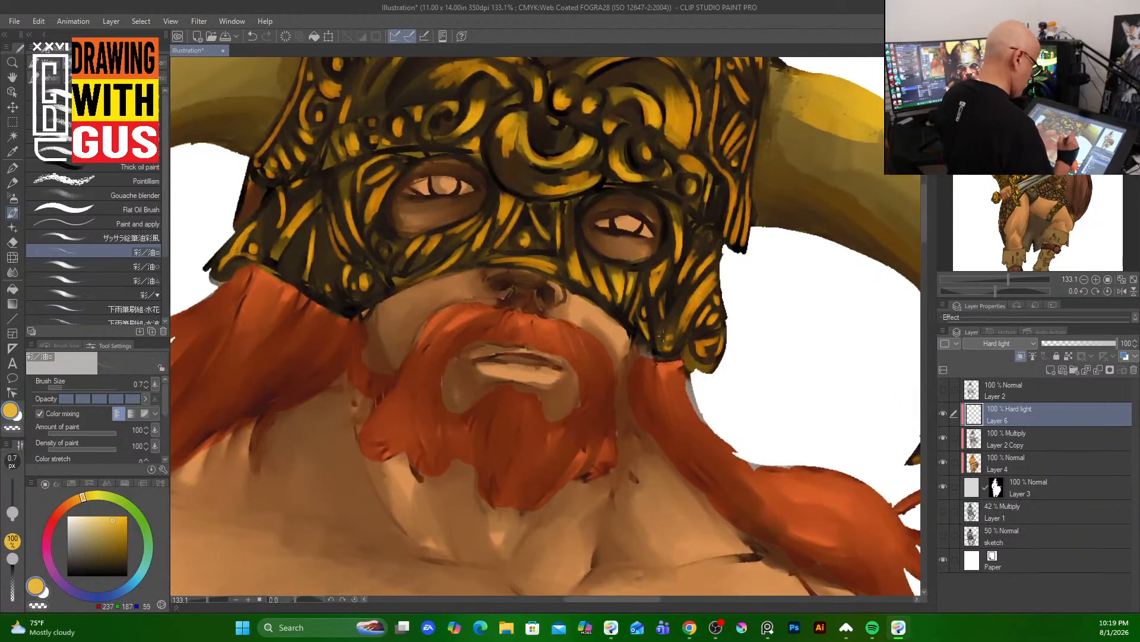
{"action": "key", "text": "bracketright"}
{"action": "key", "text": "bracketright"}
{"action": "key", "text": "bracketright"}
{"action": "key", "text": "bracketright"}
{"action": "key", "text": "bracketright"}
{"action": "key", "text": "bracketright"}
{"action": "key", "text": "bracketright"}
{"action": "key", "text": "bracketright"}
{"action": "key", "text": "bracketright"}
{"action": "key", "text": "bracketright"}
{"action": "key", "text": "bracketright"}
{"action": "key", "text": "bracketright"}
{"action": "key", "text": "bracketright"}
{"action": "key", "text": "bracketright"}
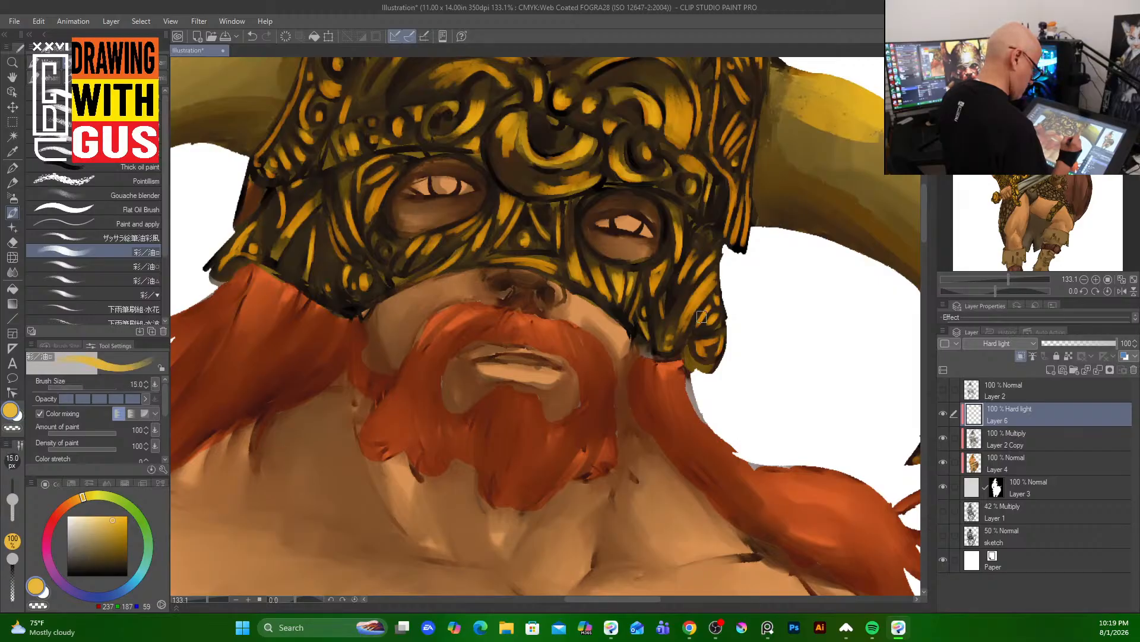
{"action": "scroll", "coordinate": [698, 318], "scroll_direction": "down", "scroll_amount": 8}
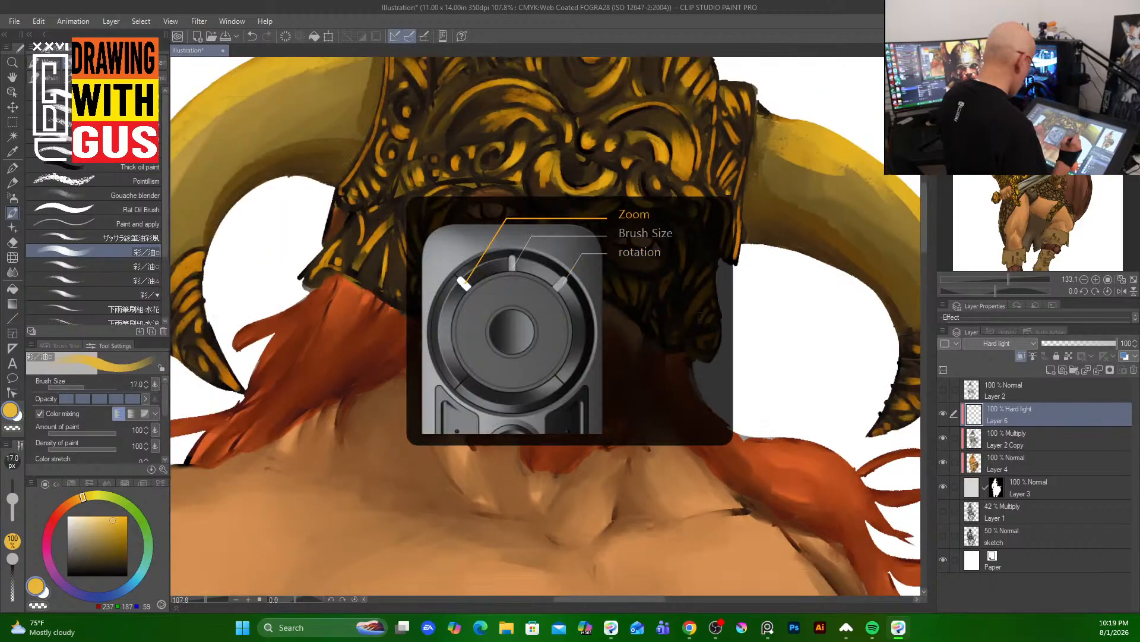
- Review the golden highlights across the whole figure, from the helmet and torso down to the belt, sword and legs
{"action": "scroll", "coordinate": [929, 215], "scroll_direction": "down", "scroll_amount": 5}
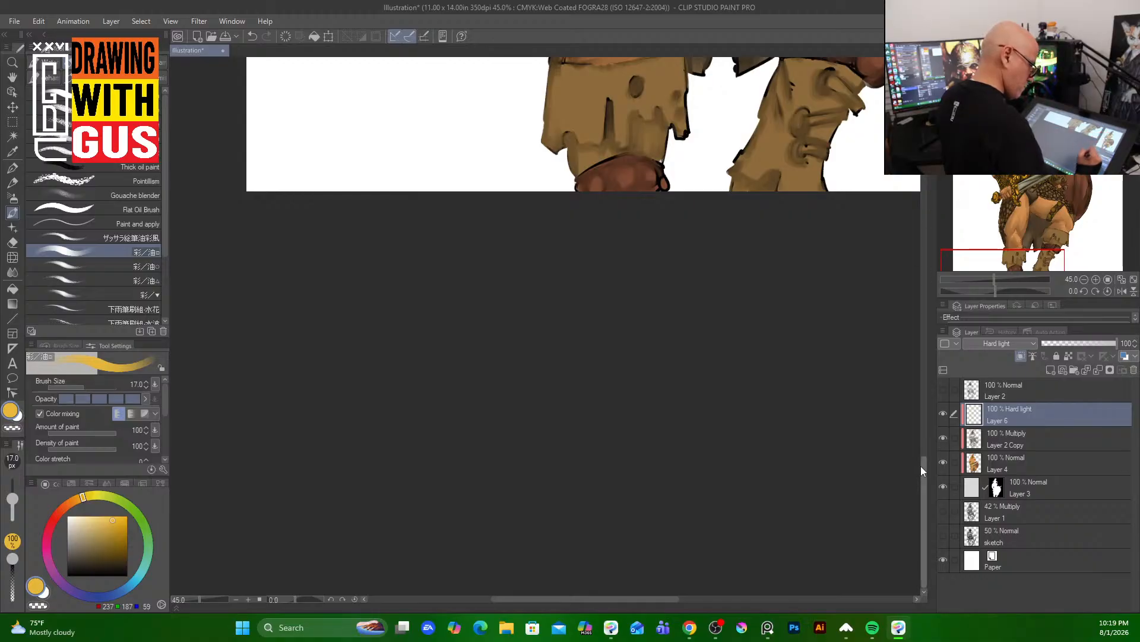
{"action": "left_click_drag", "start_coordinate": [921, 466], "coordinate": [917, 331]}
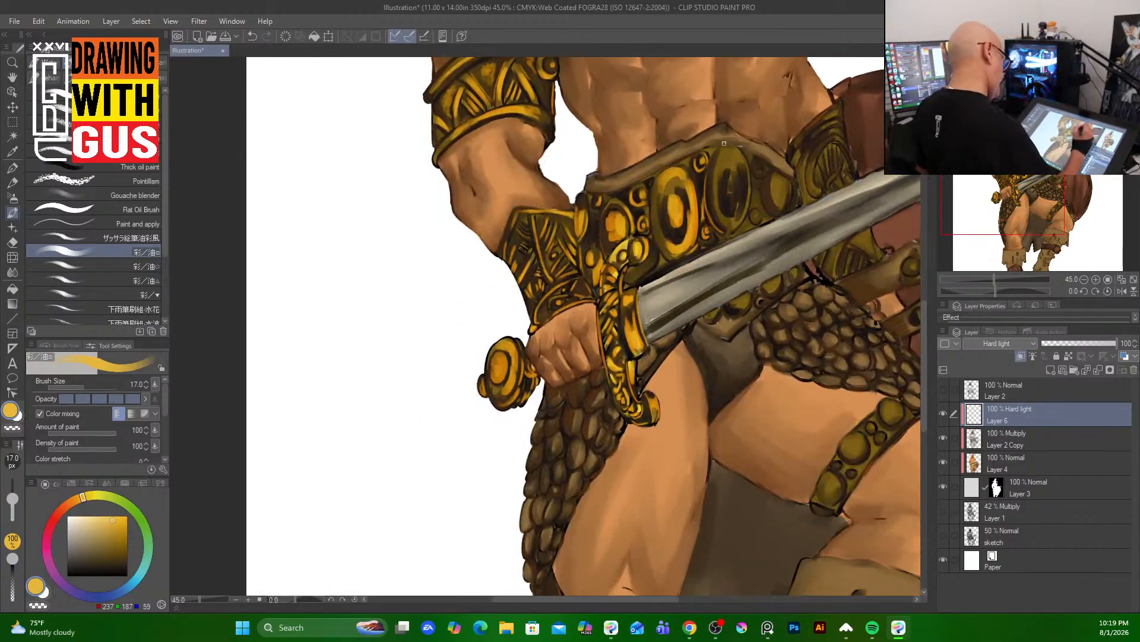
{"action": "left_click_drag", "start_coordinate": [724, 143], "coordinate": [440, 493]}
{"action": "left_click_drag", "start_coordinate": [517, 296], "coordinate": [539, 262]}
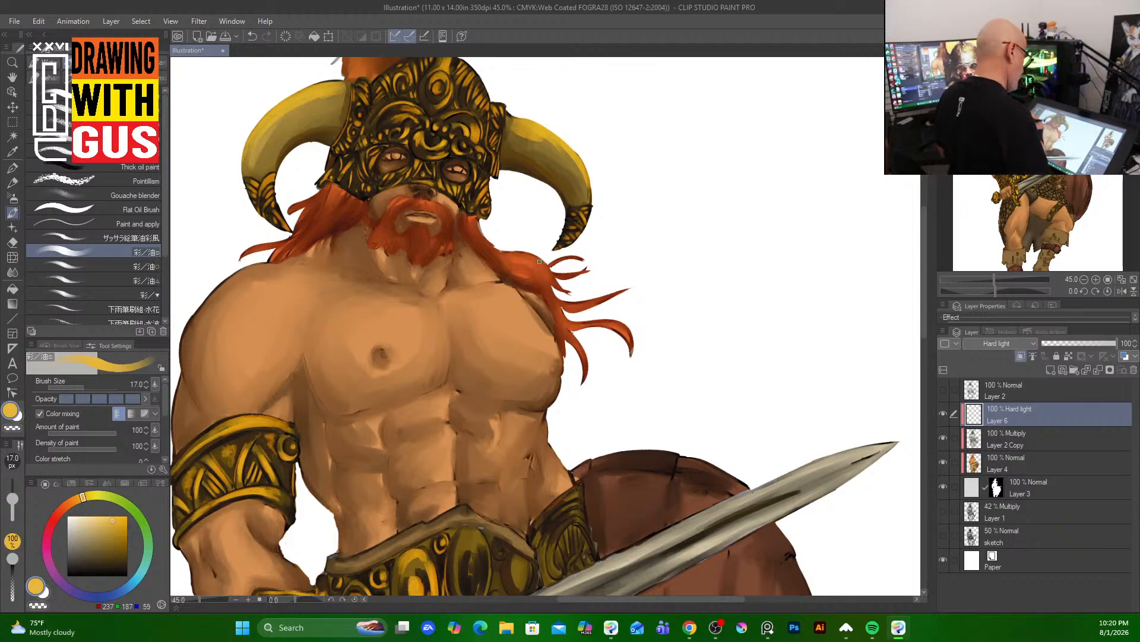
{"action": "left_click_drag", "start_coordinate": [518, 234], "coordinate": [570, 374]}
{"action": "left_click_drag", "start_coordinate": [606, 453], "coordinate": [595, 230]}
{"action": "left_click_drag", "start_coordinate": [541, 356], "coordinate": [555, 60]}
{"action": "mouse_move", "coordinate": [559, 261]}
{"action": "left_mouse_down"}
{"action": "mouse_move", "coordinate": [588, 368]}
{"action": "mouse_move", "coordinate": [535, 237]}
{"action": "mouse_move", "coordinate": [603, 191]}
{"action": "left_mouse_up"}
{"action": "left_click_drag", "start_coordinate": [513, 248], "coordinate": [537, 239]}
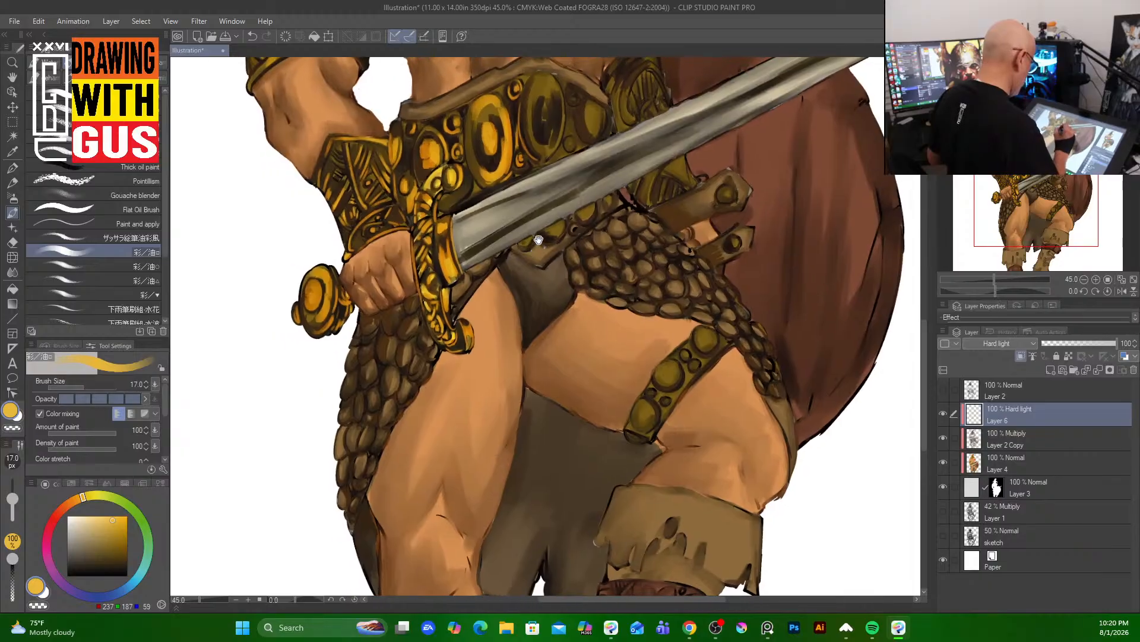
- Highlight the bracer's ornament above the fist and the belt section behind the sword guard's upper curl in gold
{"action": "scroll", "coordinate": [419, 221], "scroll_direction": "up", "scroll_amount": 6}
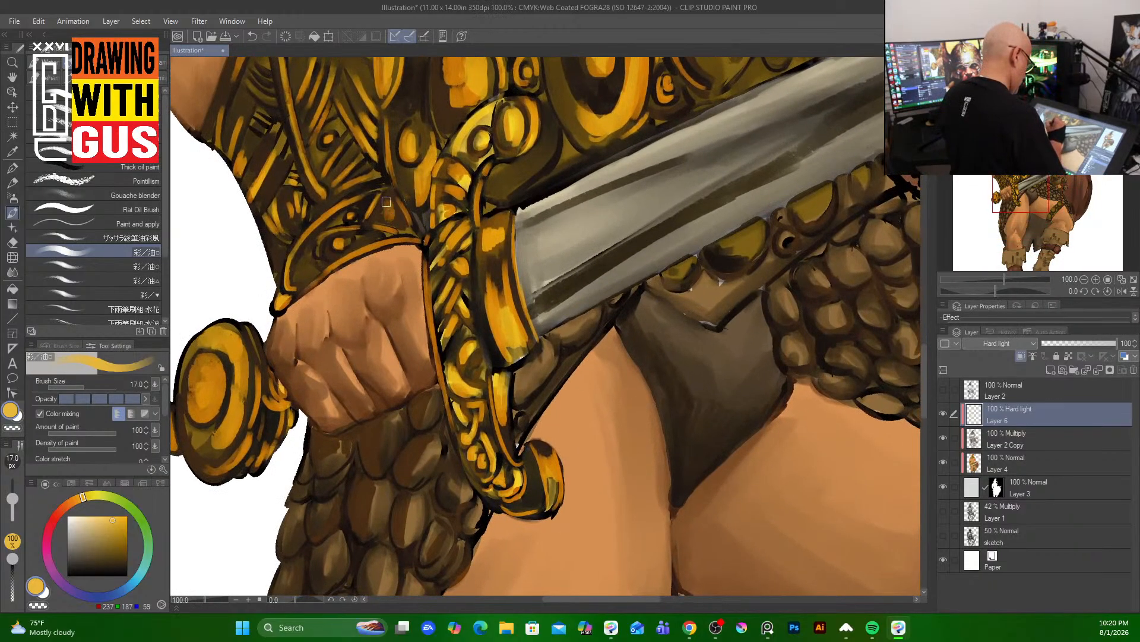
{"action": "mouse_move", "coordinate": [386, 202]}
{"action": "left_mouse_down"}
{"action": "mouse_move", "coordinate": [399, 221]}
{"action": "mouse_move", "coordinate": [391, 201]}
{"action": "mouse_move", "coordinate": [364, 217]}
{"action": "left_mouse_up"}
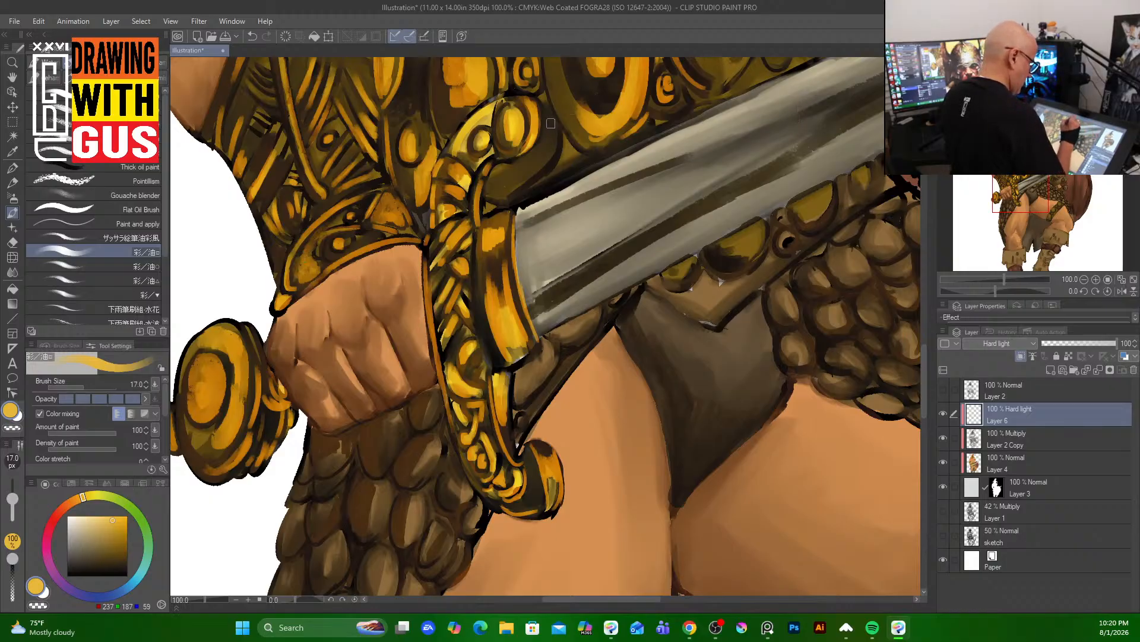
{"action": "mouse_move", "coordinate": [551, 123]}
{"action": "left_mouse_down"}
{"action": "mouse_move", "coordinate": [529, 176]}
{"action": "mouse_move", "coordinate": [512, 171]}
{"action": "mouse_move", "coordinate": [552, 132]}
{"action": "mouse_move", "coordinate": [516, 185]}
{"action": "left_mouse_up"}
{"action": "left_click_drag", "start_coordinate": [569, 154], "coordinate": [571, 162]}
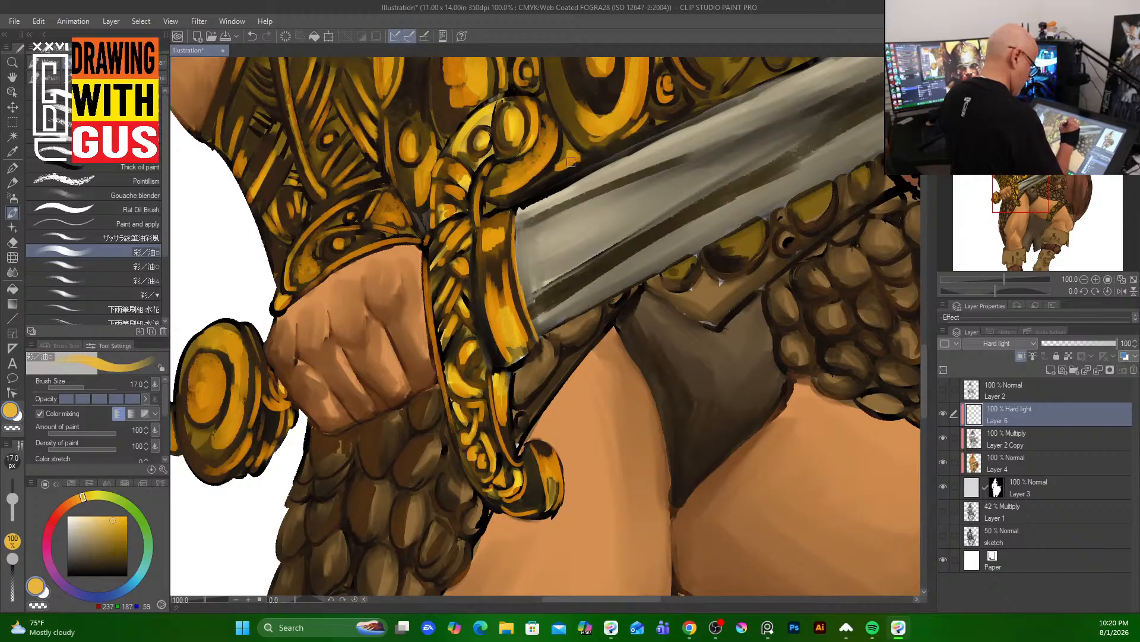
- Paint a gold accent in the centre of the belt's second oval medallion, then fill its wide rim with the brush enlarged to 50
{"action": "left_click_drag", "start_coordinate": [689, 194], "coordinate": [516, 380]}
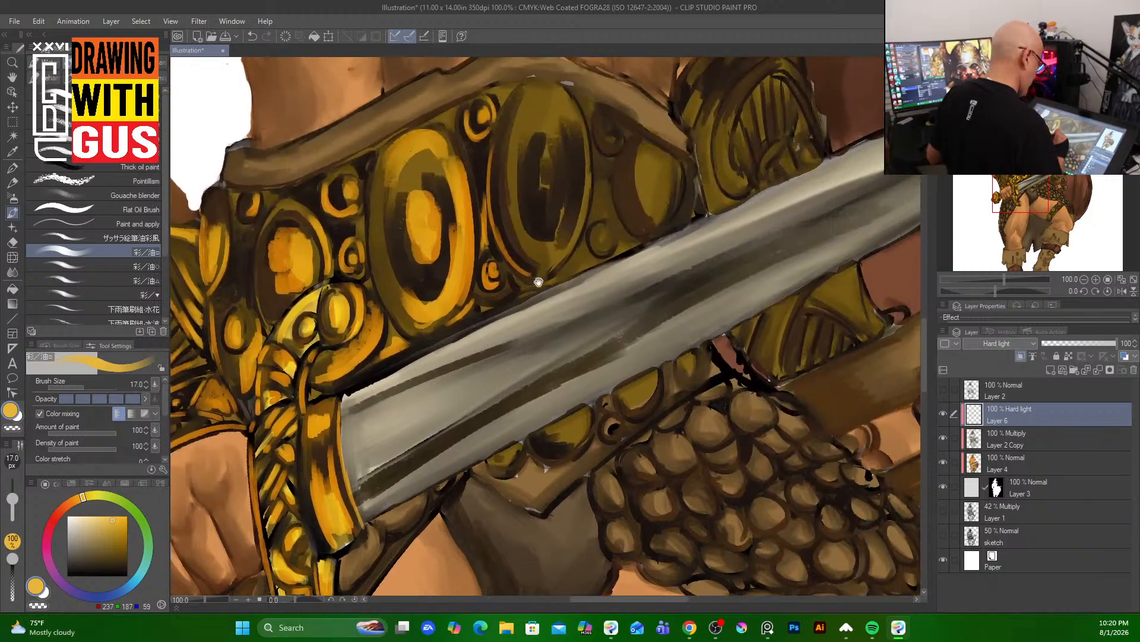
{"action": "left_click_drag", "start_coordinate": [535, 159], "coordinate": [546, 189]}
{"action": "scroll", "coordinate": [555, 104], "scroll_direction": "up", "scroll_amount": 2}
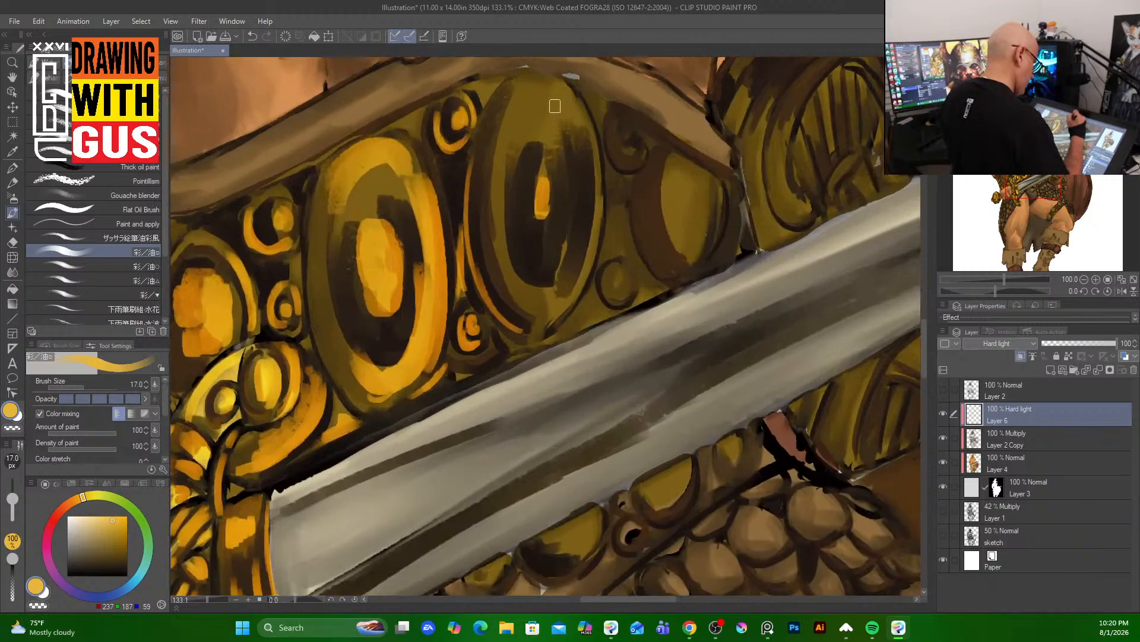
{"action": "key", "text": "]"}
{"action": "key", "text": "]"}
{"action": "key", "text": "]"}
{"action": "key", "text": "]"}
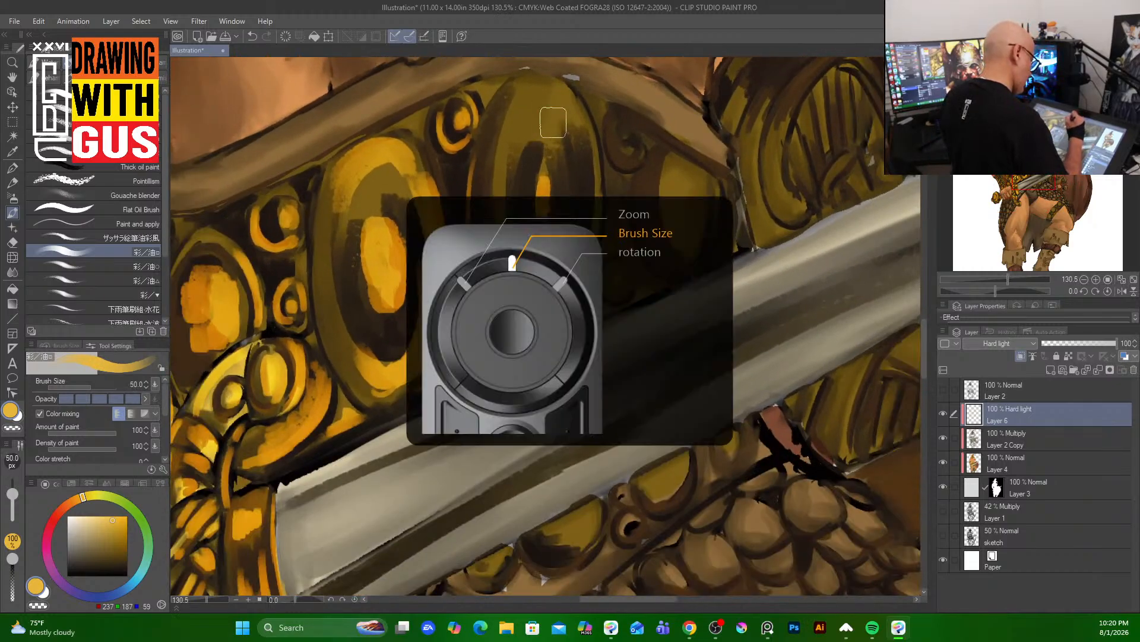
{"action": "mouse_move", "coordinate": [540, 102]}
{"action": "left_mouse_down"}
{"action": "mouse_move", "coordinate": [571, 157]}
{"action": "mouse_move", "coordinate": [588, 247]}
{"action": "mouse_move", "coordinate": [535, 314]}
{"action": "mouse_move", "coordinate": [570, 209]}
{"action": "mouse_move", "coordinate": [544, 119]}
{"action": "mouse_move", "coordinate": [523, 116]}
{"action": "mouse_move", "coordinate": [508, 89]}
{"action": "mouse_move", "coordinate": [526, 100]}
{"action": "mouse_move", "coordinate": [496, 152]}
{"action": "mouse_move", "coordinate": [491, 244]}
{"action": "left_mouse_up"}
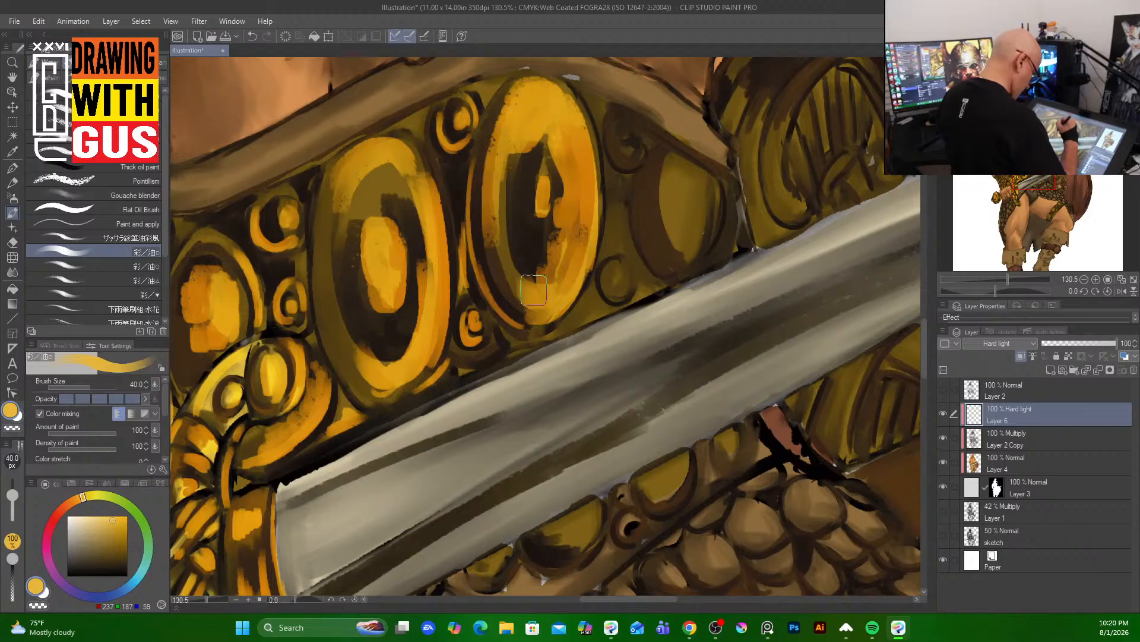
- Set the brush size to 17 and highlight the two small studs beside the second medallion and the third medallion's inner face
{"action": "key", "text": "["}
{"action": "key", "text": "["}
{"action": "key", "text": "["}
{"action": "key", "text": "["}
{"action": "mouse_move", "coordinate": [624, 149]}
{"action": "left_mouse_down"}
{"action": "mouse_move", "coordinate": [634, 151]}
{"action": "mouse_move", "coordinate": [630, 133]}
{"action": "left_mouse_up"}
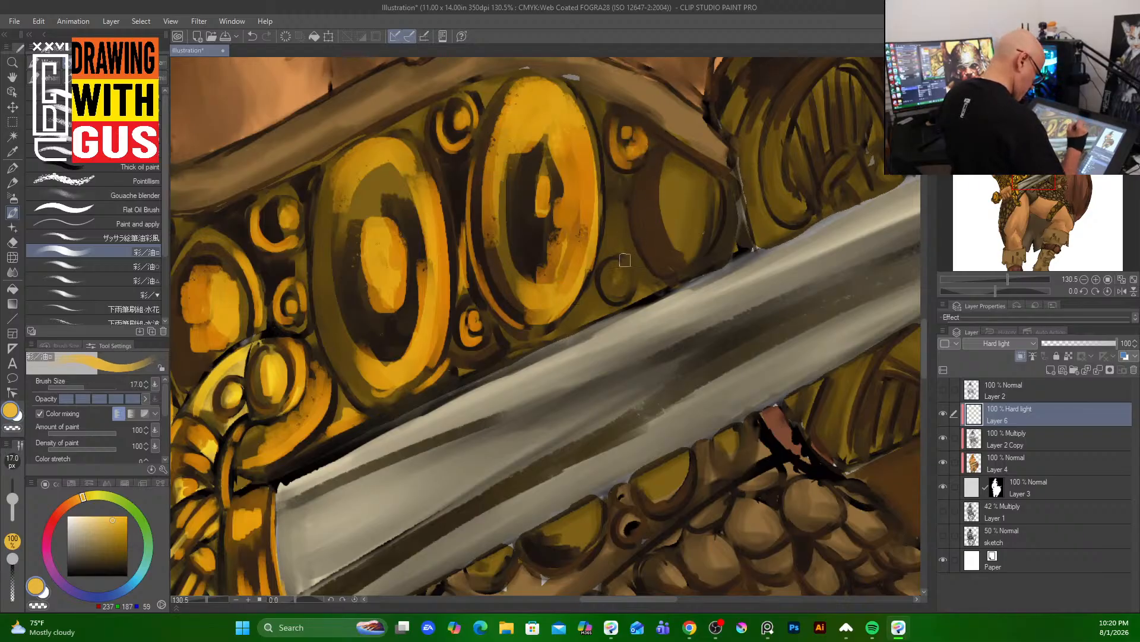
{"action": "mouse_move", "coordinate": [625, 260]}
{"action": "left_mouse_down"}
{"action": "mouse_move", "coordinate": [621, 283]}
{"action": "mouse_move", "coordinate": [618, 226]}
{"action": "mouse_move", "coordinate": [612, 258]}
{"action": "left_mouse_up"}
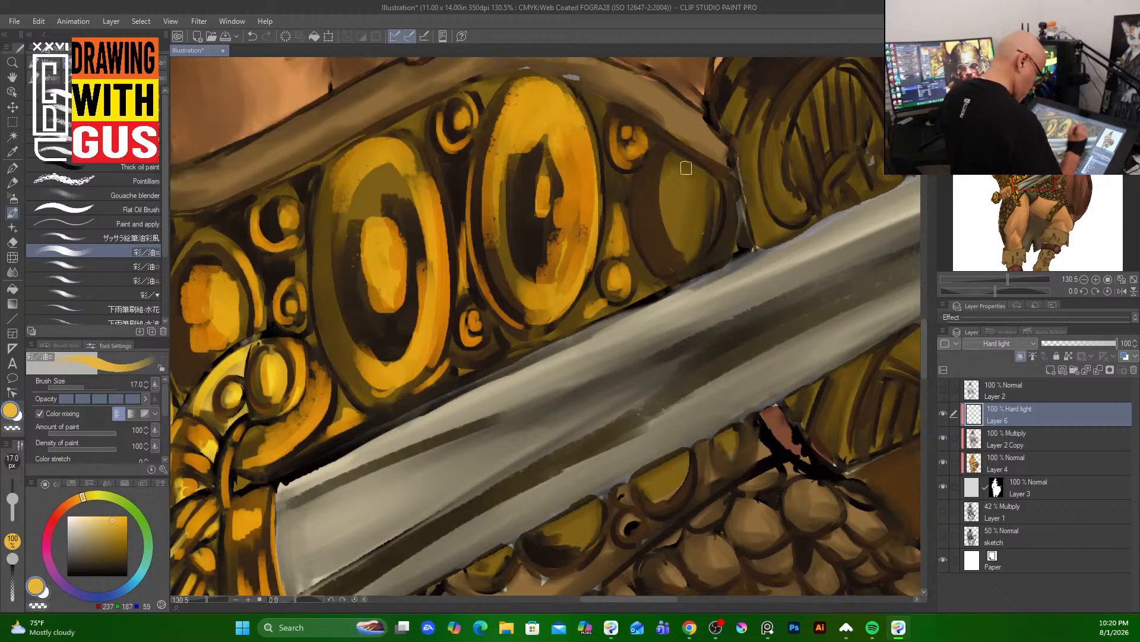
{"action": "mouse_move", "coordinate": [671, 162]}
{"action": "left_mouse_down"}
{"action": "mouse_move", "coordinate": [688, 244]}
{"action": "mouse_move", "coordinate": [679, 241]}
{"action": "left_mouse_up"}
{"action": "mouse_move", "coordinate": [668, 231]}
{"action": "left_mouse_down"}
{"action": "mouse_move", "coordinate": [692, 238]}
{"action": "mouse_move", "coordinate": [713, 208]}
{"action": "mouse_move", "coordinate": [710, 220]}
{"action": "mouse_move", "coordinate": [710, 196]}
{"action": "left_mouse_up"}
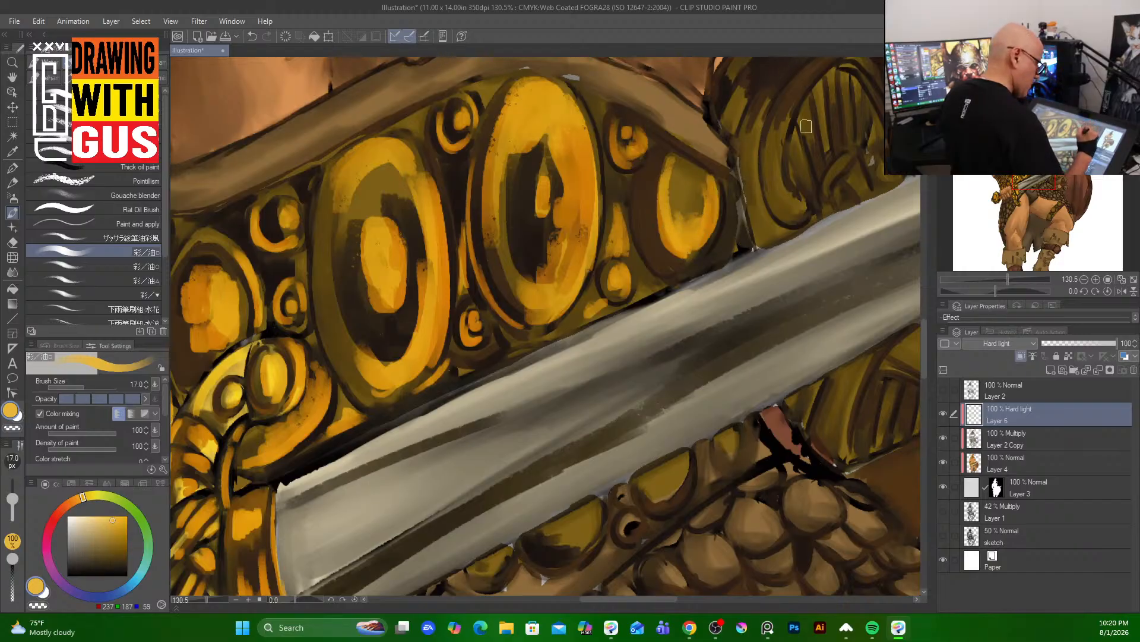
- Paint golden highlights on the pointed edge, ribs and outer curve of the ornate piece between the belt and the shield
{"action": "left_click_drag", "start_coordinate": [827, 269], "coordinate": [664, 398]}
{"action": "mouse_move", "coordinate": [615, 221]}
{"action": "left_mouse_down"}
{"action": "mouse_move", "coordinate": [589, 284]}
{"action": "mouse_move", "coordinate": [602, 228]}
{"action": "mouse_move", "coordinate": [601, 316]}
{"action": "mouse_move", "coordinate": [626, 244]}
{"action": "mouse_move", "coordinate": [623, 329]}
{"action": "mouse_move", "coordinate": [648, 258]}
{"action": "mouse_move", "coordinate": [636, 277]}
{"action": "mouse_move", "coordinate": [651, 307]}
{"action": "mouse_move", "coordinate": [645, 237]}
{"action": "mouse_move", "coordinate": [655, 224]}
{"action": "mouse_move", "coordinate": [661, 258]}
{"action": "mouse_move", "coordinate": [659, 211]}
{"action": "mouse_move", "coordinate": [670, 222]}
{"action": "mouse_move", "coordinate": [670, 204]}
{"action": "mouse_move", "coordinate": [695, 215]}
{"action": "mouse_move", "coordinate": [695, 238]}
{"action": "mouse_move", "coordinate": [729, 275]}
{"action": "mouse_move", "coordinate": [713, 187]}
{"action": "left_mouse_up"}
{"action": "mouse_move", "coordinate": [692, 140]}
{"action": "left_mouse_down"}
{"action": "mouse_move", "coordinate": [708, 152]}
{"action": "mouse_move", "coordinate": [696, 83]}
{"action": "mouse_move", "coordinate": [704, 123]}
{"action": "left_mouse_up"}
{"action": "left_click_drag", "start_coordinate": [696, 76], "coordinate": [677, 102]}
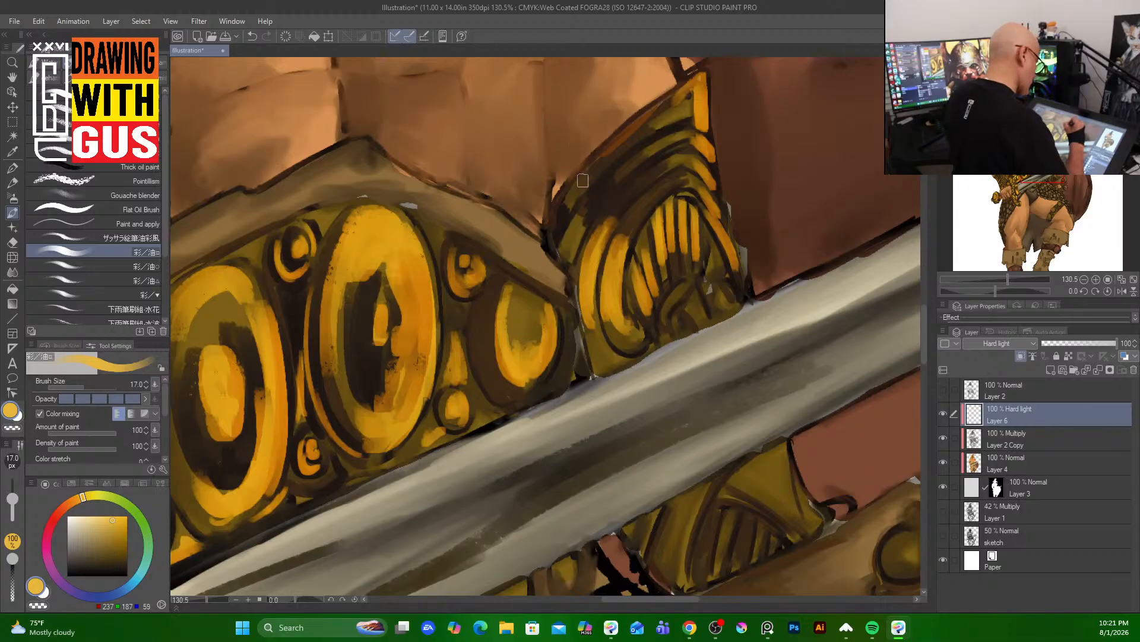
- Set the brush size to 5 and paint thin golden lines along the curved bands of the ornate piece above the sword blade
{"action": "key", "text": "bracketleft"}
{"action": "key", "text": "bracketleft"}
{"action": "key", "text": "bracketleft"}
{"action": "key", "text": "bracketleft"}
{"action": "key", "text": "bracketleft"}
{"action": "key", "text": "bracketleft"}
{"action": "key", "text": "bracketleft"}
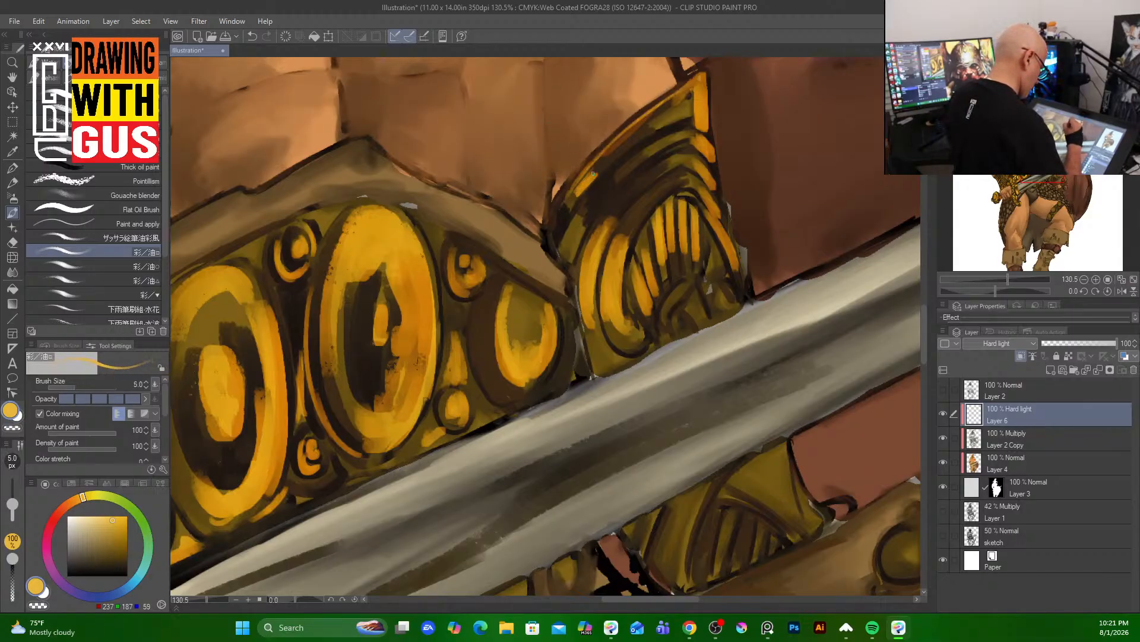
{"action": "mouse_move", "coordinate": [563, 228]}
{"action": "left_mouse_down"}
{"action": "mouse_move", "coordinate": [618, 167]}
{"action": "mouse_move", "coordinate": [605, 180]}
{"action": "mouse_move", "coordinate": [663, 138]}
{"action": "left_mouse_up"}
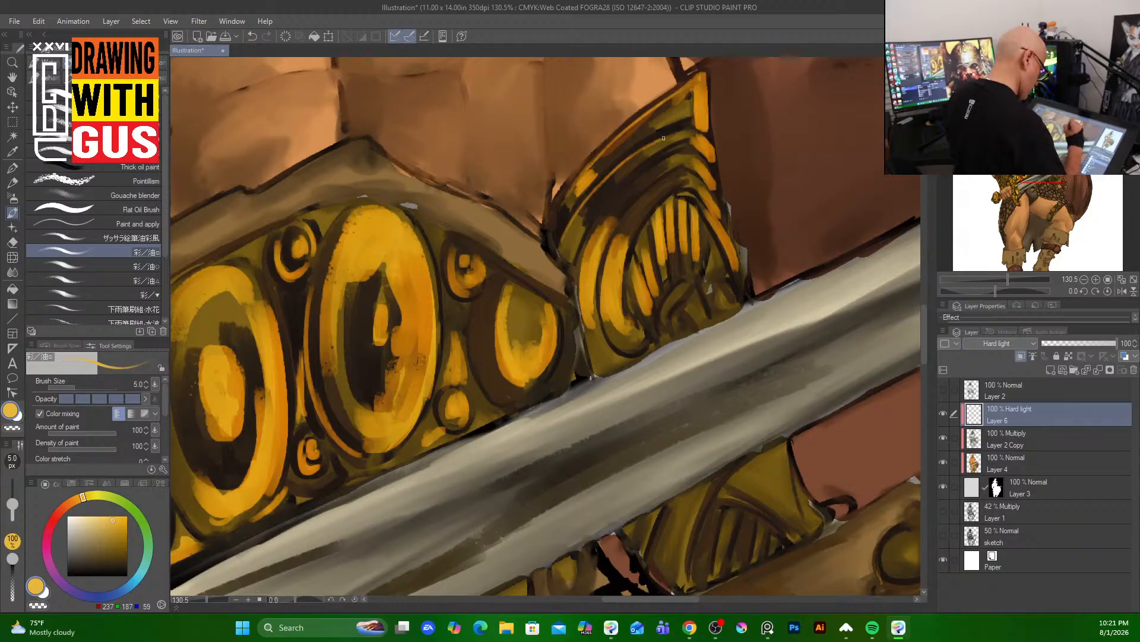
{"action": "mouse_move", "coordinate": [579, 251]}
{"action": "left_mouse_down"}
{"action": "mouse_move", "coordinate": [636, 170]}
{"action": "mouse_move", "coordinate": [680, 165]}
{"action": "left_mouse_up"}
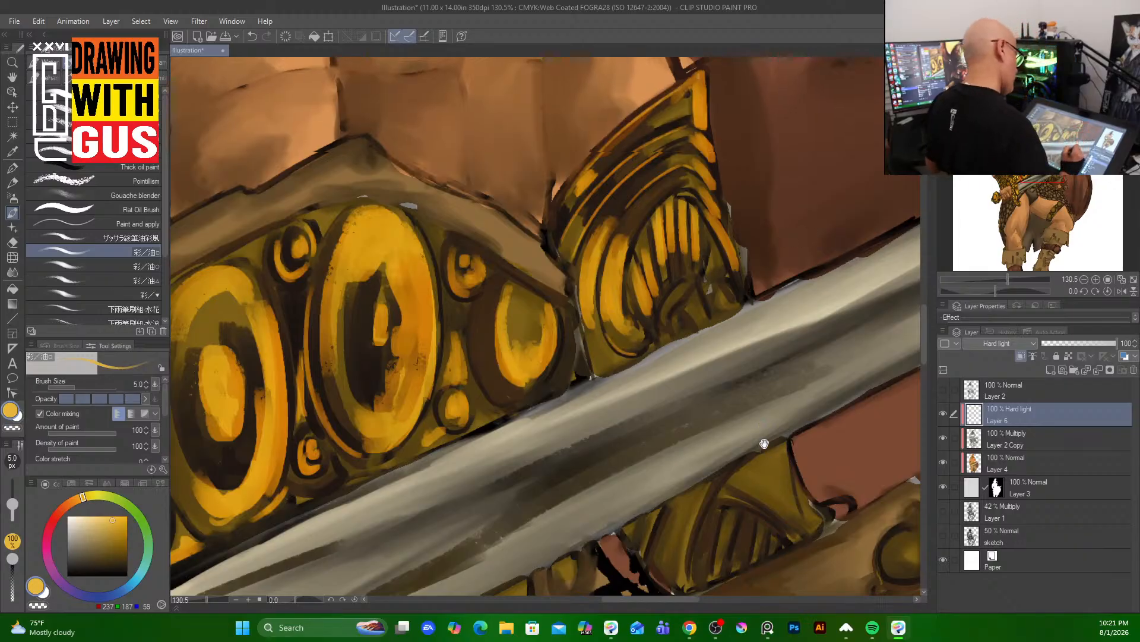
- Set the brush size to 15 and highlight the bands, ribs and flared corner of the ornate piece below the sword blade
{"action": "left_click_drag", "start_coordinate": [765, 444], "coordinate": [675, 203]}
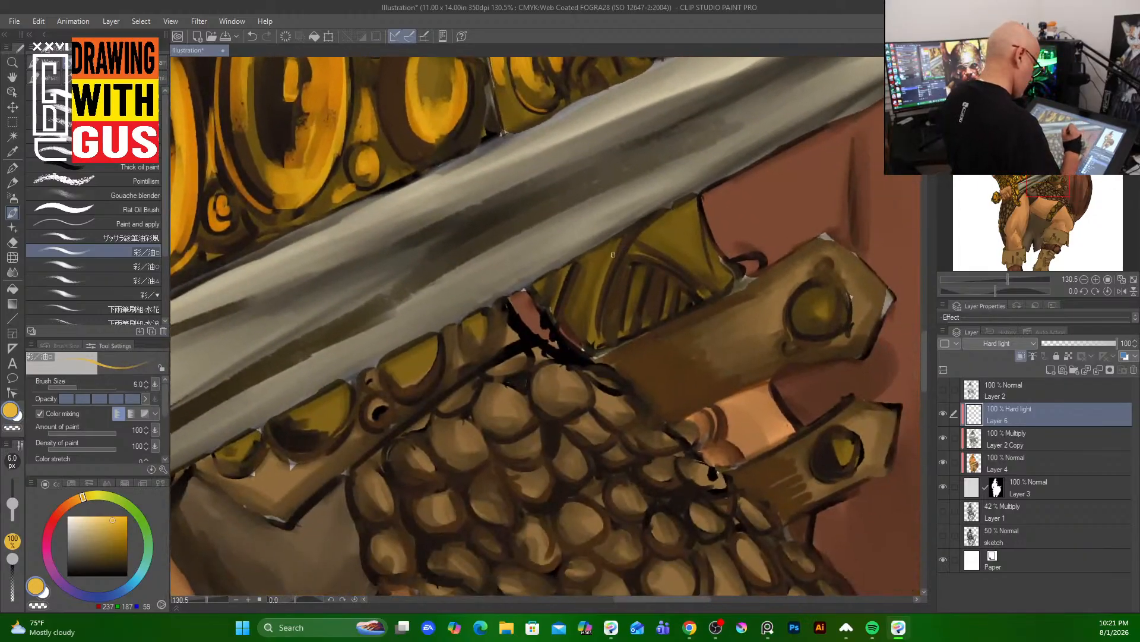
{"action": "key", "text": "bracketright"}
{"action": "key", "text": "bracketright"}
{"action": "key", "text": "bracketright"}
{"action": "key", "text": "bracketright"}
{"action": "key", "text": "bracketright"}
{"action": "mouse_move", "coordinate": [613, 249]}
{"action": "left_mouse_down"}
{"action": "mouse_move", "coordinate": [580, 300]}
{"action": "mouse_move", "coordinate": [583, 270]}
{"action": "mouse_move", "coordinate": [575, 275]}
{"action": "mouse_move", "coordinate": [602, 283]}
{"action": "mouse_move", "coordinate": [591, 327]}
{"action": "left_mouse_up"}
{"action": "mouse_move", "coordinate": [640, 280]}
{"action": "left_mouse_down"}
{"action": "mouse_move", "coordinate": [630, 316]}
{"action": "mouse_move", "coordinate": [640, 287]}
{"action": "mouse_move", "coordinate": [660, 294]}
{"action": "mouse_move", "coordinate": [653, 289]}
{"action": "mouse_move", "coordinate": [668, 313]}
{"action": "left_mouse_up"}
{"action": "left_click_drag", "start_coordinate": [673, 251], "coordinate": [705, 276]}
{"action": "left_click_drag", "start_coordinate": [682, 237], "coordinate": [706, 274]}
{"action": "mouse_move", "coordinate": [695, 229]}
{"action": "left_mouse_down"}
{"action": "mouse_move", "coordinate": [713, 279]}
{"action": "mouse_move", "coordinate": [698, 276]}
{"action": "left_mouse_up"}
{"action": "left_click_drag", "start_coordinate": [677, 253], "coordinate": [727, 280]}
- Highlight the round stud on the upper leather strap and the row of studs along the belt's lower edge in gold
{"action": "mouse_move", "coordinate": [819, 304]}
{"action": "left_mouse_down"}
{"action": "mouse_move", "coordinate": [807, 321]}
{"action": "mouse_move", "coordinate": [829, 327]}
{"action": "mouse_move", "coordinate": [830, 306]}
{"action": "mouse_move", "coordinate": [796, 318]}
{"action": "left_mouse_up"}
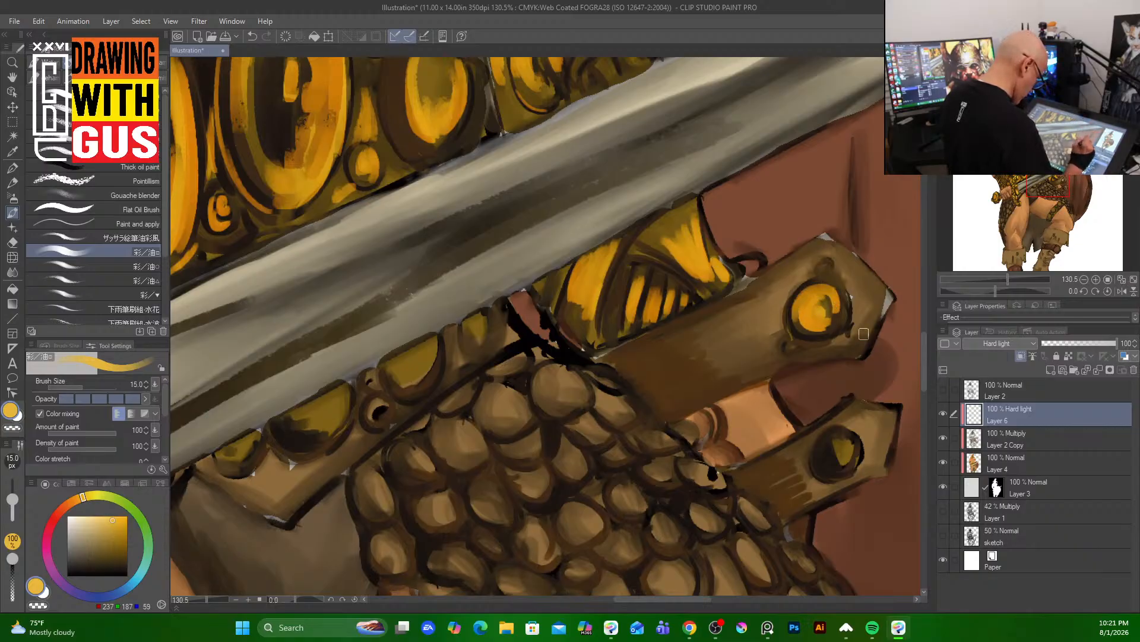
{"action": "mouse_move", "coordinate": [432, 344]}
{"action": "left_mouse_down"}
{"action": "mouse_move", "coordinate": [424, 372]}
{"action": "mouse_move", "coordinate": [430, 348]}
{"action": "mouse_move", "coordinate": [383, 413]}
{"action": "mouse_move", "coordinate": [312, 428]}
{"action": "left_mouse_up"}
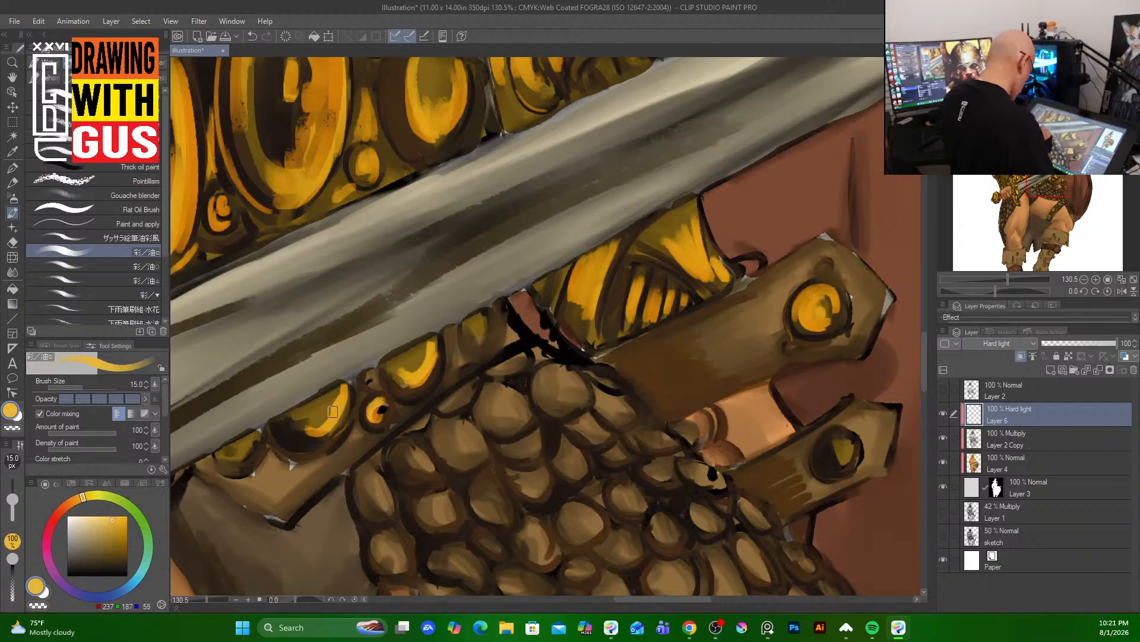
{"action": "left_click_drag", "start_coordinate": [342, 392], "coordinate": [302, 411]}
{"action": "left_click_drag", "start_coordinate": [238, 450], "coordinate": [249, 438]}
{"action": "mouse_move", "coordinate": [475, 324]}
{"action": "left_mouse_down"}
{"action": "mouse_move", "coordinate": [475, 348]}
{"action": "mouse_move", "coordinate": [493, 322]}
{"action": "left_mouse_up"}
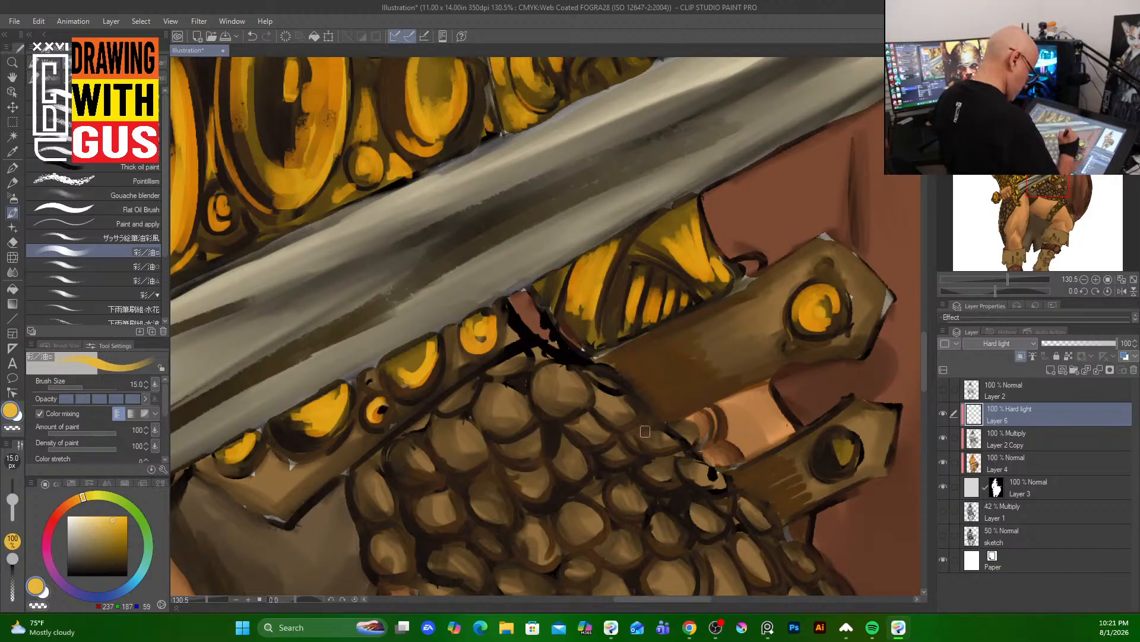
- Set the brush size to 30 and paint the large middle stud of the studded thigh strap gold
{"action": "left_click_drag", "start_coordinate": [610, 517], "coordinate": [739, 93]}
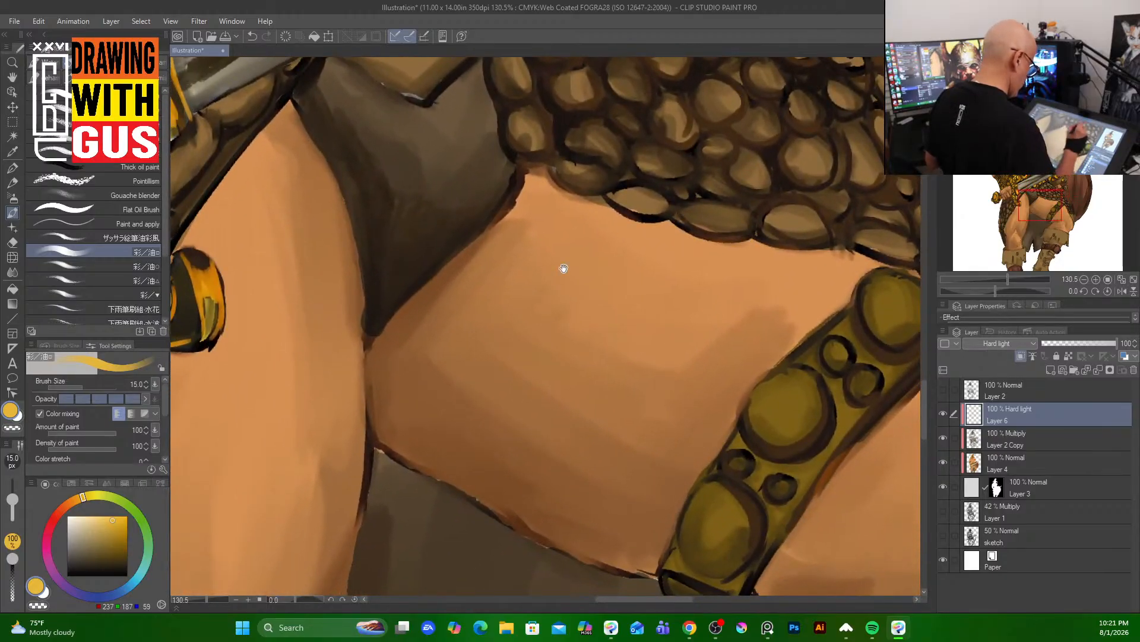
{"action": "left_click_drag", "start_coordinate": [499, 318], "coordinate": [386, 110]}
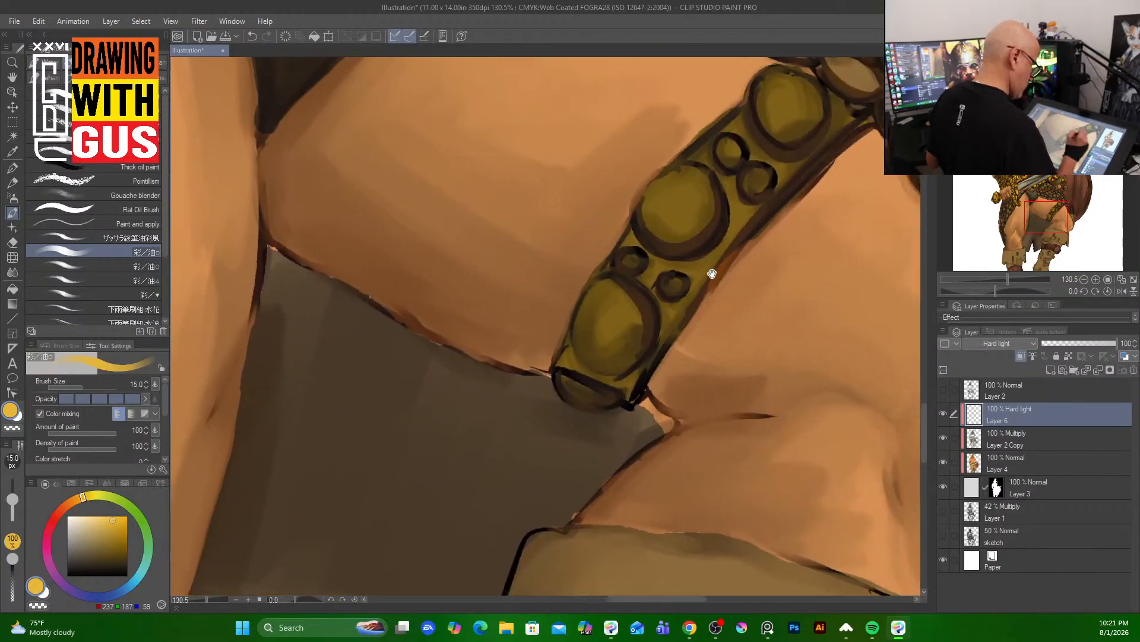
{"action": "mouse_move", "coordinate": [722, 180]}
{"action": "left_mouse_down"}
{"action": "mouse_move", "coordinate": [679, 190]}
{"action": "mouse_move", "coordinate": [625, 239]}
{"action": "mouse_move", "coordinate": [624, 191]}
{"action": "mouse_move", "coordinate": [661, 199]}
{"action": "mouse_move", "coordinate": [670, 223]}
{"action": "mouse_move", "coordinate": [662, 252]}
{"action": "mouse_move", "coordinate": [626, 258]}
{"action": "mouse_move", "coordinate": [666, 229]}
{"action": "mouse_move", "coordinate": [659, 183]}
{"action": "left_mouse_up"}
{"action": "key", "text": "]"}
{"action": "key", "text": "]"}
{"action": "key", "text": "]"}
{"action": "key", "text": "]"}
{"action": "key", "text": "]"}
{"action": "key", "text": "["}
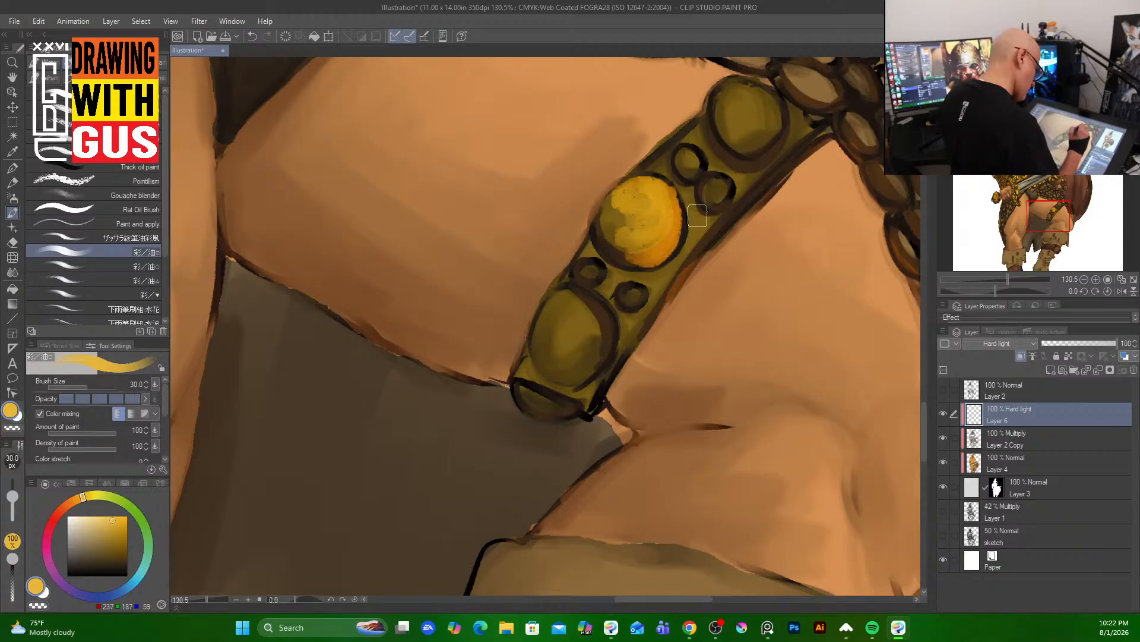
- Set the brush size to 8 and highlight the two small studs between the middle and lower large studs in gold
{"action": "key", "text": "["}
{"action": "key", "text": "["}
{"action": "key", "text": "["}
{"action": "key", "text": "["}
{"action": "key", "text": "["}
{"action": "key", "text": "["}
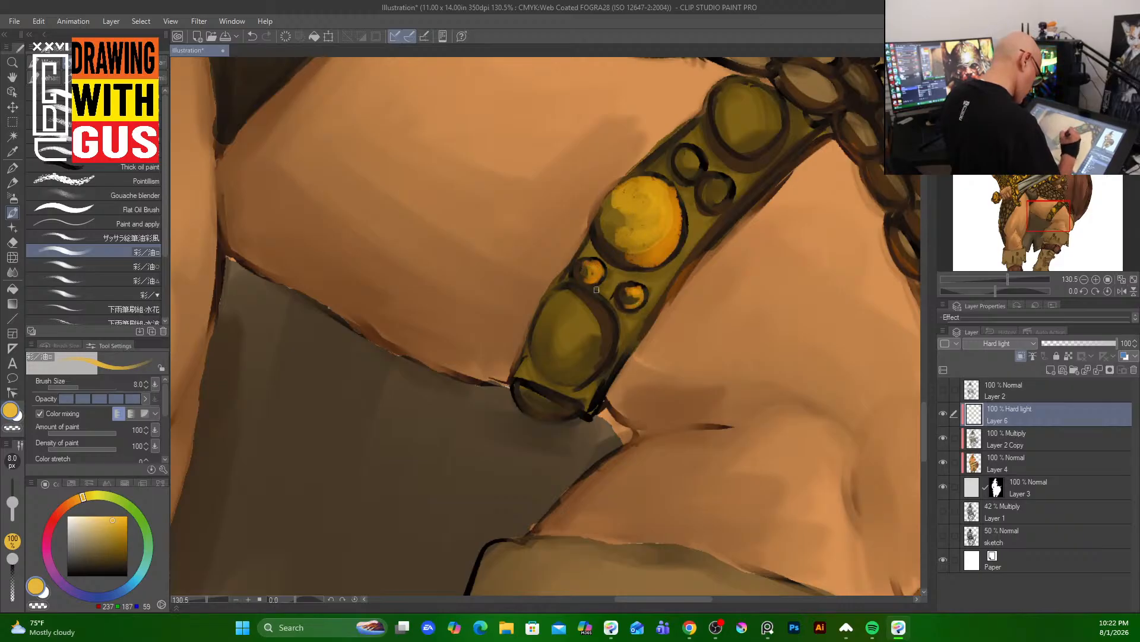
- Set the brush size to 25 and paint gold highlights on the thigh strap's lowest large stud and end piece
{"action": "key", "text": "]"}
{"action": "key", "text": "]"}
{"action": "key", "text": "]"}
{"action": "key", "text": "]"}
{"action": "key", "text": "]"}
{"action": "key", "text": "]"}
{"action": "mouse_move", "coordinate": [591, 327]}
{"action": "left_mouse_down"}
{"action": "mouse_move", "coordinate": [568, 300]}
{"action": "mouse_move", "coordinate": [567, 353]}
{"action": "mouse_move", "coordinate": [549, 316]}
{"action": "mouse_move", "coordinate": [545, 346]}
{"action": "mouse_move", "coordinate": [566, 297]}
{"action": "mouse_move", "coordinate": [594, 321]}
{"action": "mouse_move", "coordinate": [591, 307]}
{"action": "mouse_move", "coordinate": [564, 350]}
{"action": "mouse_move", "coordinate": [521, 354]}
{"action": "mouse_move", "coordinate": [533, 399]}
{"action": "mouse_move", "coordinate": [557, 409]}
{"action": "mouse_move", "coordinate": [555, 377]}
{"action": "left_mouse_up"}
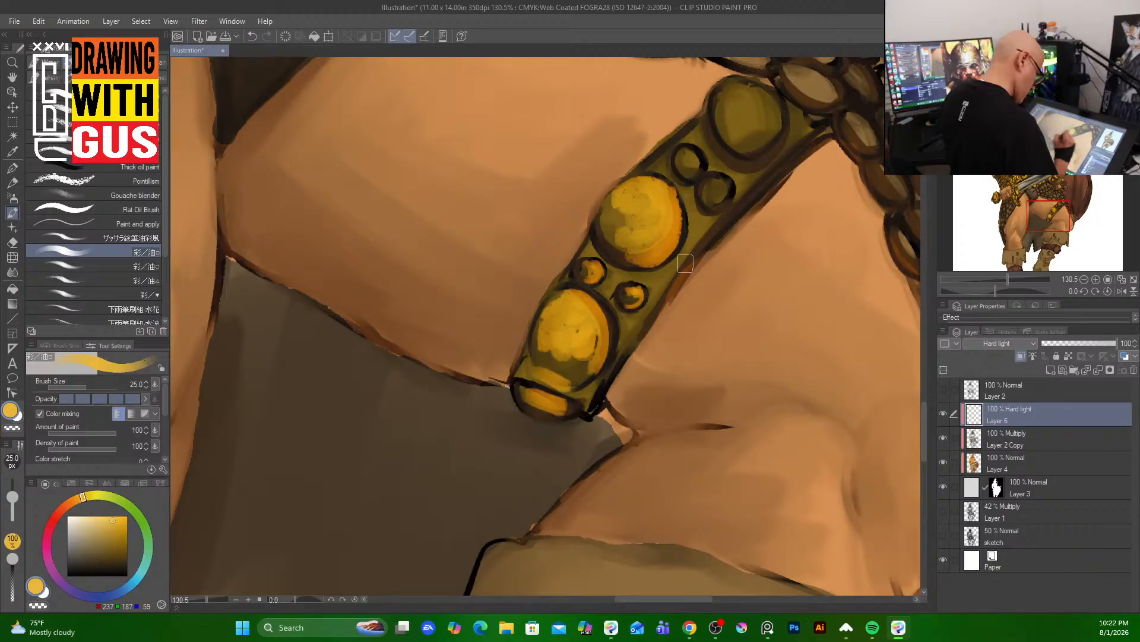
- Set the brush size to 10 and paint a golden line down the thigh strap's outer edge
{"action": "key", "text": "["}
{"action": "key", "text": "["}
{"action": "key", "text": "["}
{"action": "key", "text": "["}
{"action": "key", "text": "["}
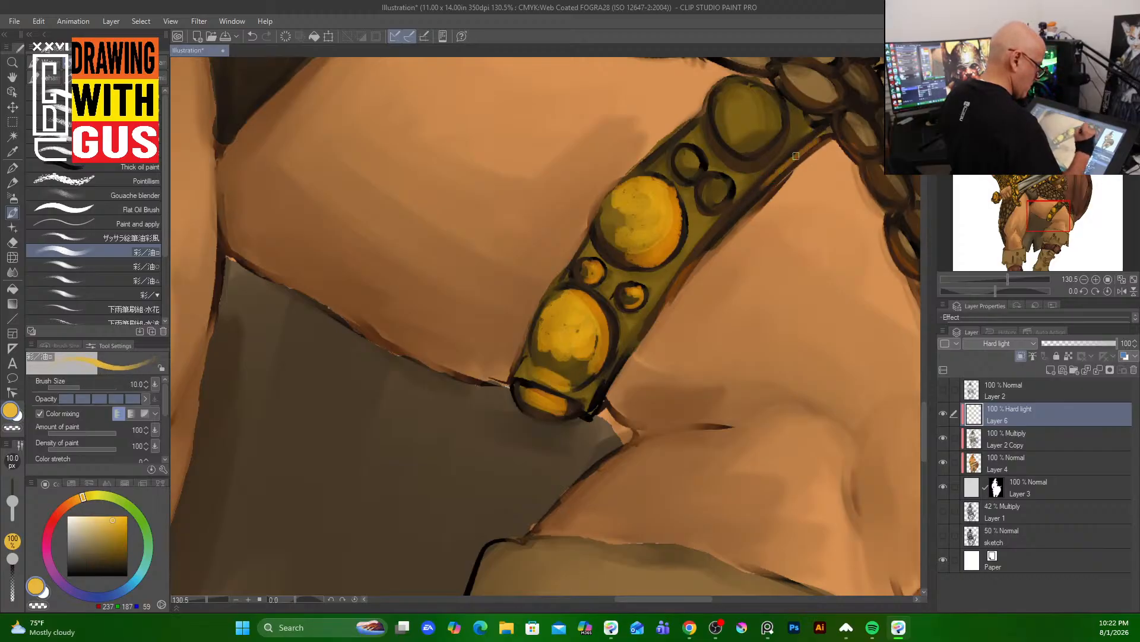
{"action": "left_click_drag", "start_coordinate": [796, 156], "coordinate": [689, 269]}
{"action": "left_click_drag", "start_coordinate": [747, 202], "coordinate": [675, 292]}
{"action": "left_click_drag", "start_coordinate": [717, 241], "coordinate": [621, 368]}
{"action": "left_click_drag", "start_coordinate": [660, 312], "coordinate": [606, 392]}
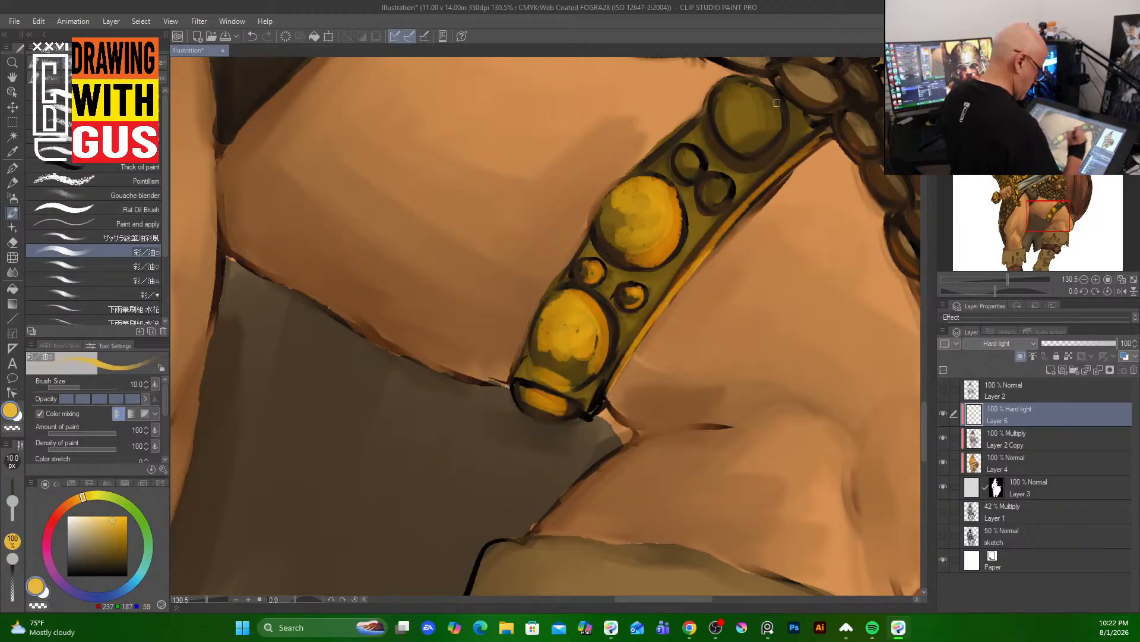
- Highlight the two upper small studs, the top large stud and the strap surface between them in gold
{"action": "mouse_move", "coordinate": [695, 123]}
{"action": "left_mouse_down"}
{"action": "mouse_move", "coordinate": [646, 169]}
{"action": "mouse_move", "coordinate": [696, 178]}
{"action": "mouse_move", "coordinate": [724, 203]}
{"action": "mouse_move", "coordinate": [692, 171]}
{"action": "left_mouse_up"}
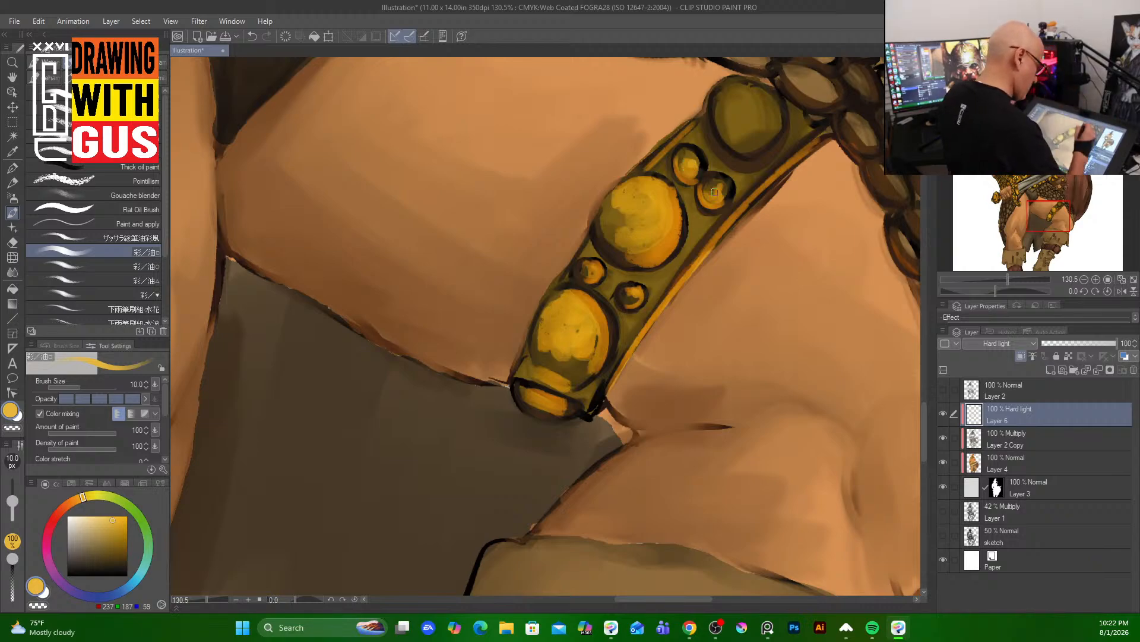
{"action": "left_click_drag", "start_coordinate": [694, 232], "coordinate": [705, 224]}
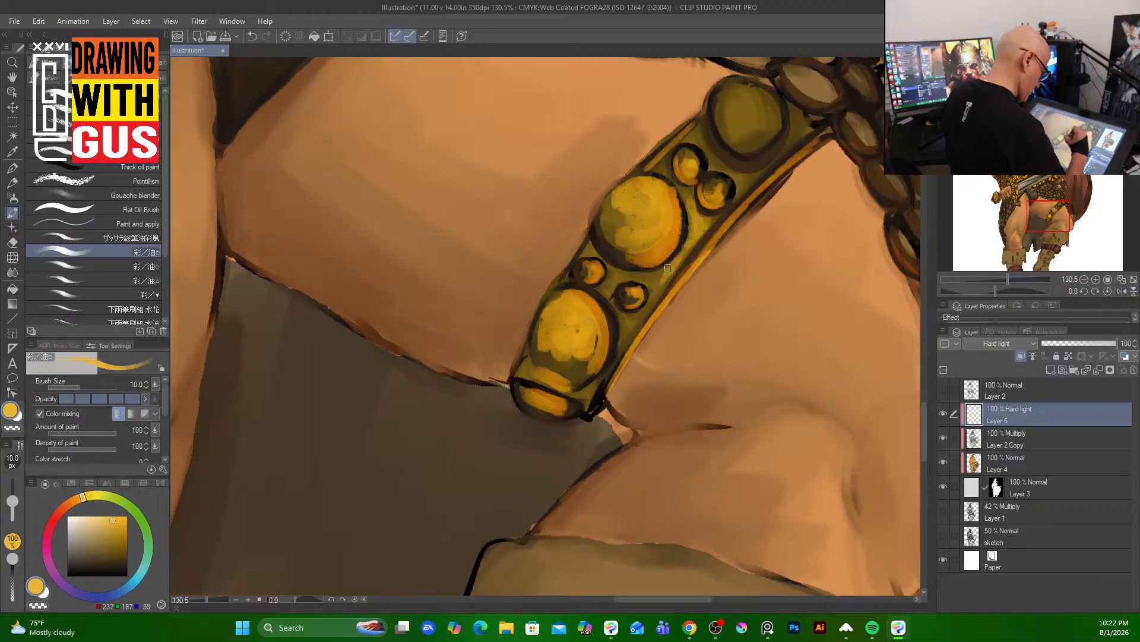
{"action": "mouse_move", "coordinate": [741, 189]}
{"action": "left_mouse_down"}
{"action": "mouse_move", "coordinate": [728, 168]}
{"action": "mouse_move", "coordinate": [727, 142]}
{"action": "mouse_move", "coordinate": [752, 133]}
{"action": "mouse_move", "coordinate": [743, 153]}
{"action": "mouse_move", "coordinate": [777, 109]}
{"action": "mouse_move", "coordinate": [774, 133]}
{"action": "mouse_move", "coordinate": [726, 119]}
{"action": "mouse_move", "coordinate": [755, 144]}
{"action": "mouse_move", "coordinate": [739, 144]}
{"action": "mouse_move", "coordinate": [769, 117]}
{"action": "mouse_move", "coordinate": [736, 140]}
{"action": "mouse_move", "coordinate": [765, 122]}
{"action": "mouse_move", "coordinate": [754, 108]}
{"action": "mouse_move", "coordinate": [769, 129]}
{"action": "mouse_move", "coordinate": [734, 138]}
{"action": "mouse_move", "coordinate": [749, 95]}
{"action": "mouse_move", "coordinate": [778, 118]}
{"action": "mouse_move", "coordinate": [760, 104]}
{"action": "left_mouse_up"}
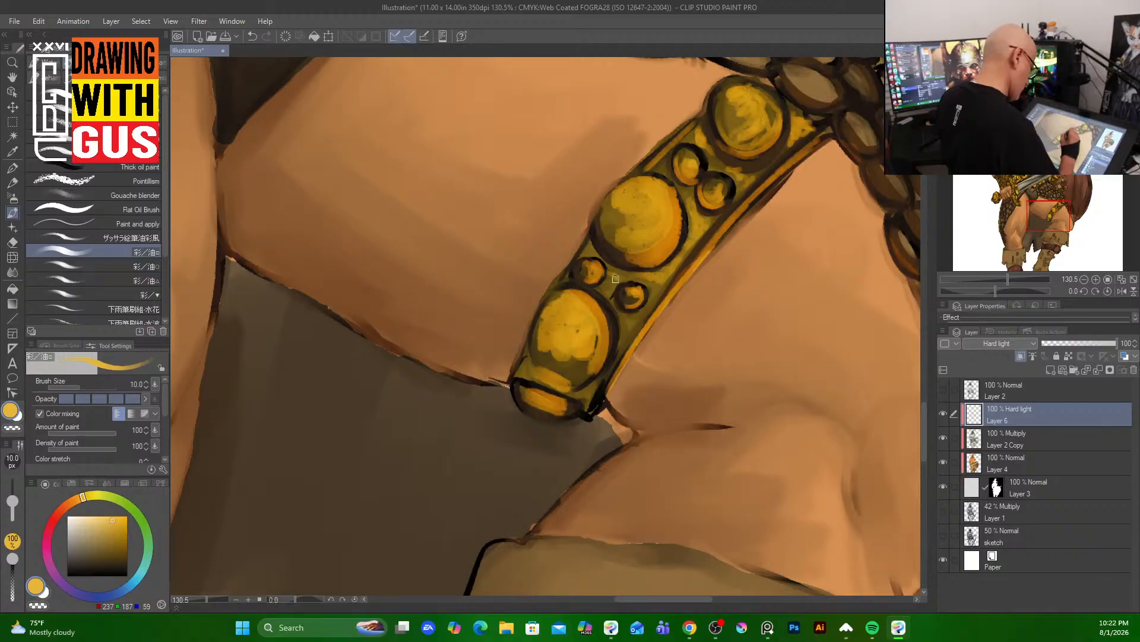
- Sample the helmet plume's color, brighten it to reddish orange (156, 58, 14) and paint hair strands on the plume's right side
{"action": "left_click_drag", "start_coordinate": [588, 132], "coordinate": [494, 553]}
{"action": "left_click_drag", "start_coordinate": [550, 296], "coordinate": [487, 400]}
{"action": "left_click_drag", "start_coordinate": [603, 236], "coordinate": [842, 137]}
{"action": "left_click_drag", "start_coordinate": [558, 223], "coordinate": [404, 560]}
{"action": "left_click_drag", "start_coordinate": [640, 180], "coordinate": [624, 484]}
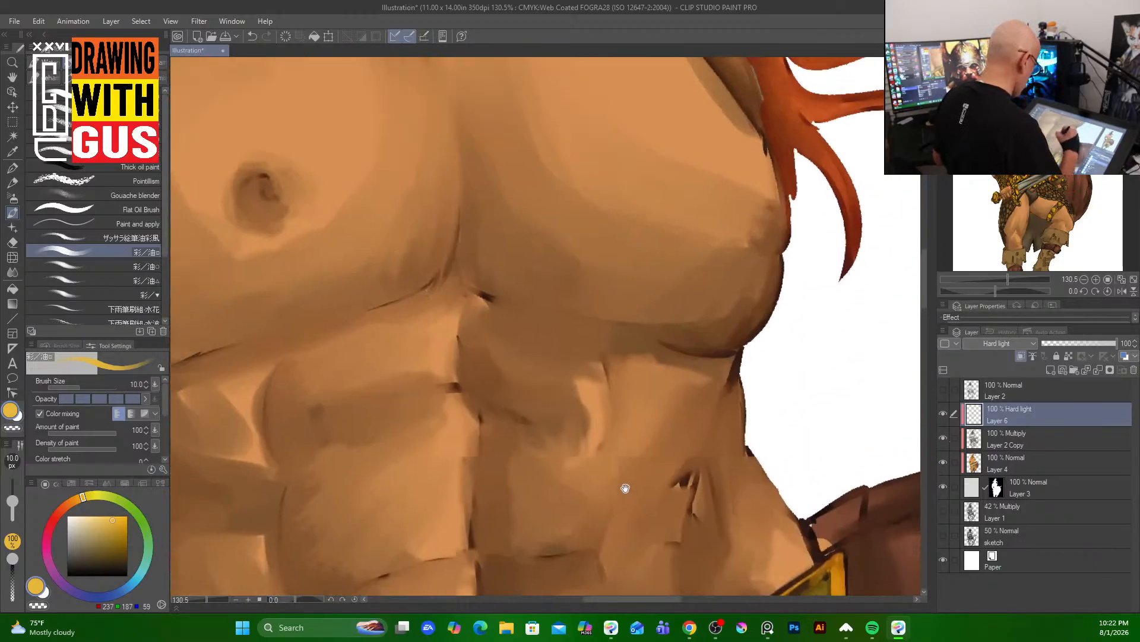
{"action": "left_click_drag", "start_coordinate": [506, 184], "coordinate": [550, 450]}
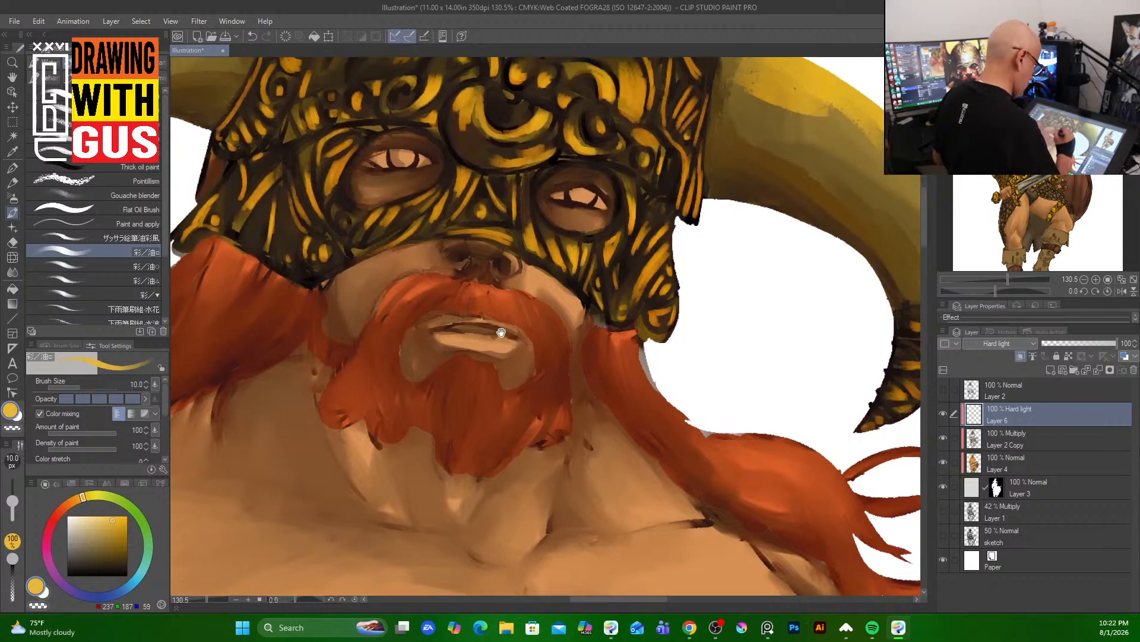
{"action": "left_click_drag", "start_coordinate": [493, 160], "coordinate": [551, 394]}
{"action": "left_click_drag", "start_coordinate": [568, 249], "coordinate": [593, 380]}
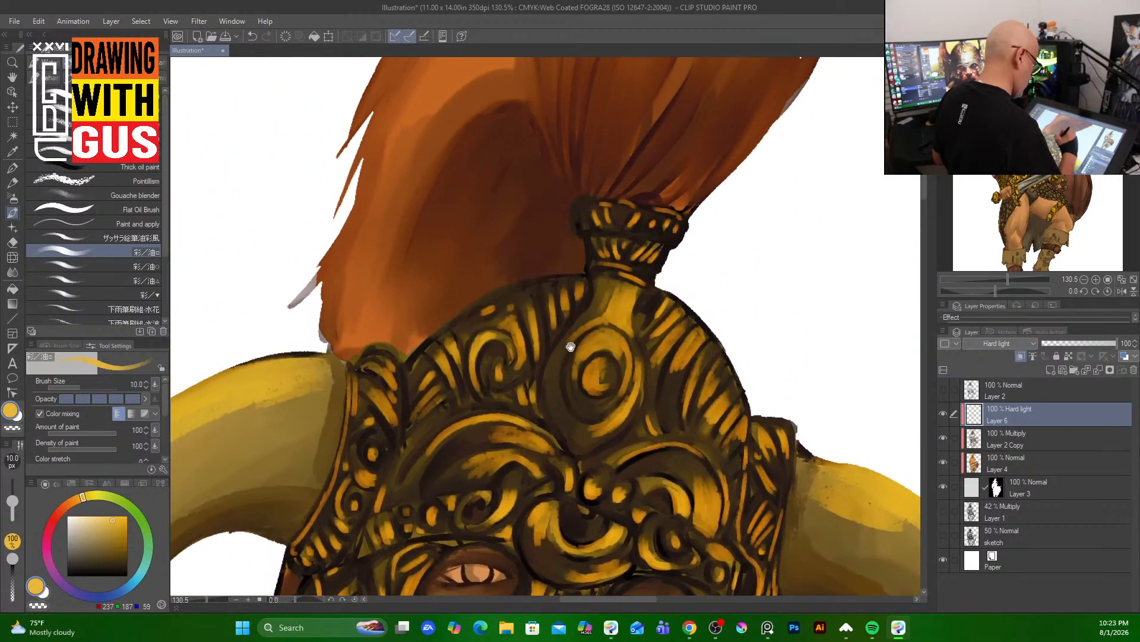
{"action": "left_click_drag", "start_coordinate": [694, 149], "coordinate": [626, 306]}
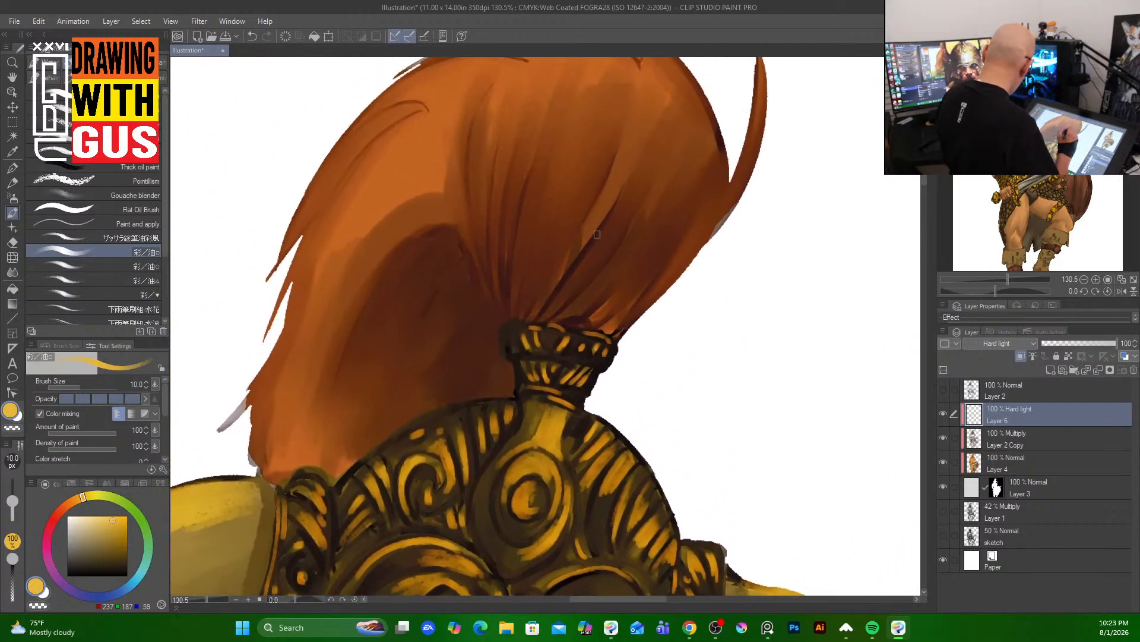
{"action": "left_click", "coordinate": [612, 252], "text": "alt"}
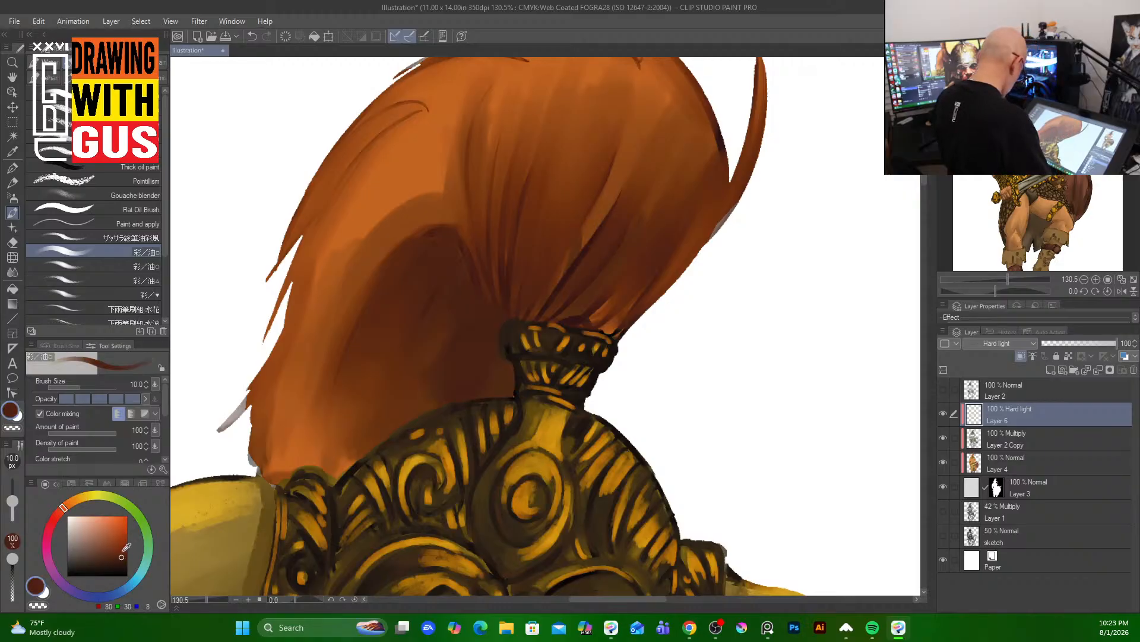
{"action": "left_click", "coordinate": [124, 537]}
{"action": "mouse_move", "coordinate": [548, 305]}
{"action": "left_mouse_down"}
{"action": "mouse_move", "coordinate": [657, 114]}
{"action": "mouse_move", "coordinate": [702, 96]}
{"action": "mouse_move", "coordinate": [720, 119]}
{"action": "mouse_move", "coordinate": [686, 99]}
{"action": "left_mouse_up"}
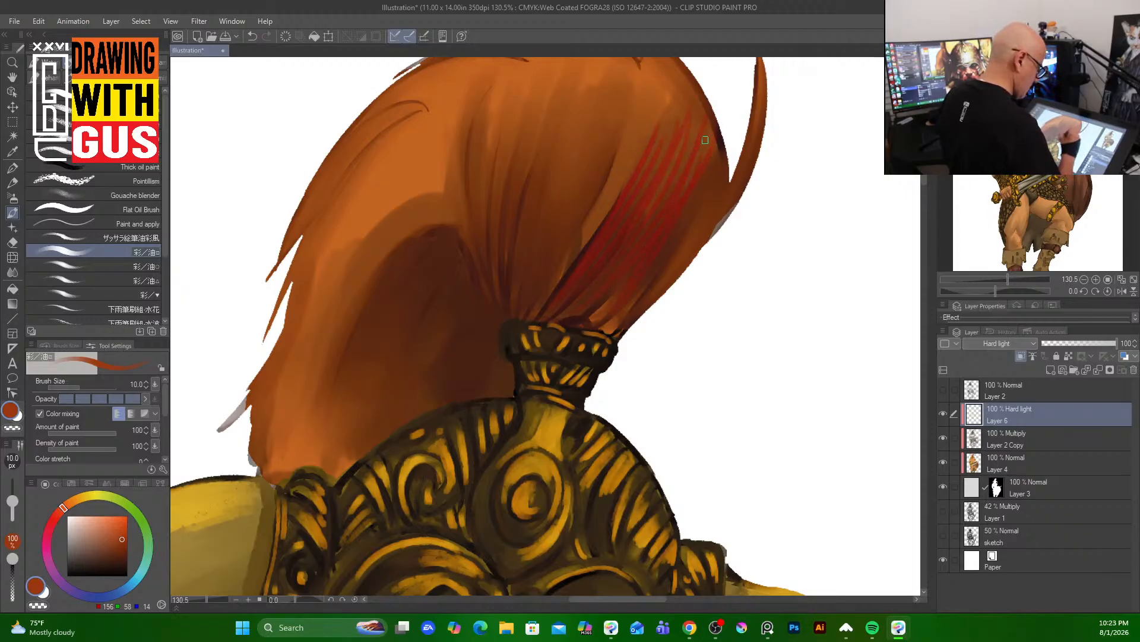
{"action": "left_click_drag", "start_coordinate": [620, 309], "coordinate": [704, 181]}
{"action": "left_click_drag", "start_coordinate": [656, 287], "coordinate": [702, 219]}
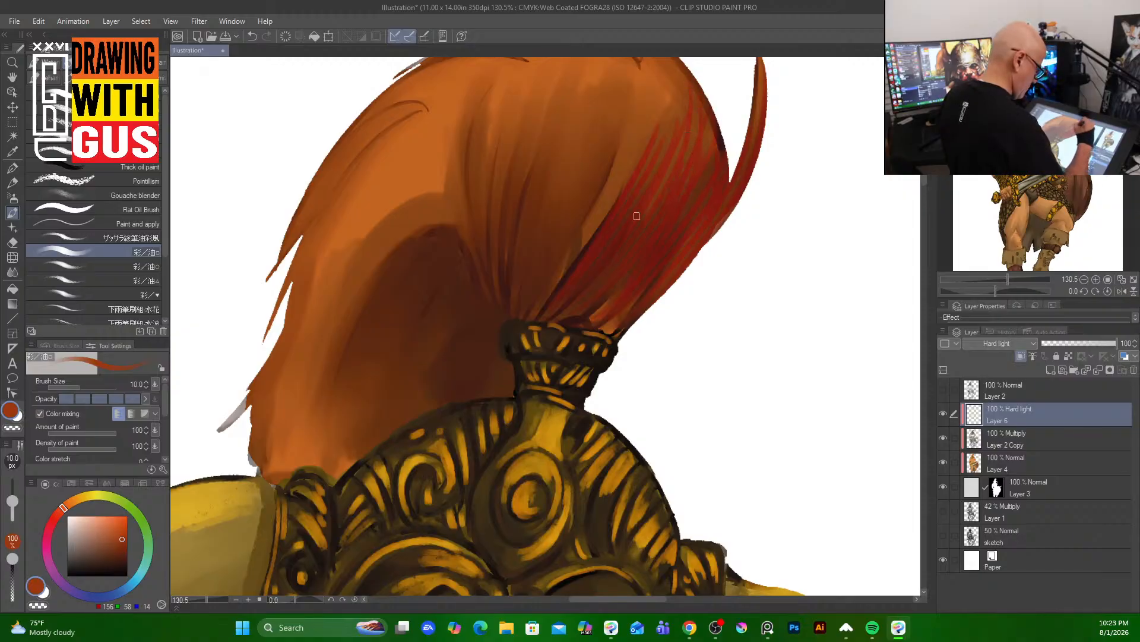
- Paint thin reddish-orange hair strands fanning up through the plume's middle from right to left
{"action": "mouse_move", "coordinate": [654, 171]}
{"action": "left_mouse_down"}
{"action": "mouse_move", "coordinate": [677, 92]}
{"action": "mouse_move", "coordinate": [667, 91]}
{"action": "left_mouse_up"}
{"action": "left_click_drag", "start_coordinate": [603, 214], "coordinate": [631, 104]}
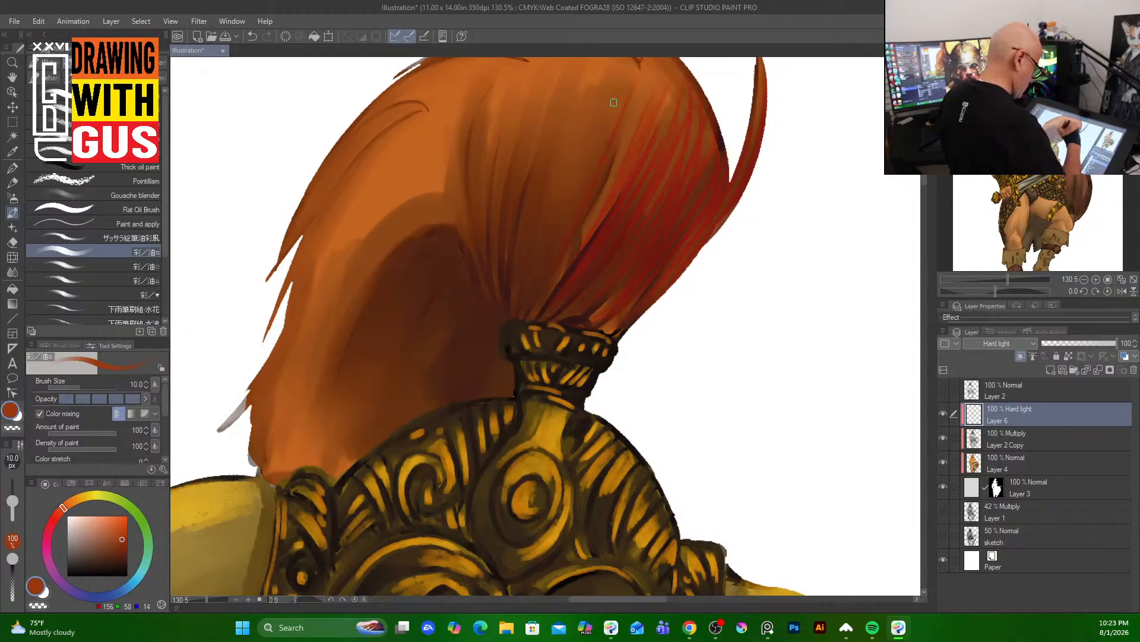
{"action": "left_click_drag", "start_coordinate": [591, 165], "coordinate": [629, 74]}
{"action": "left_click_drag", "start_coordinate": [572, 193], "coordinate": [621, 59]}
{"action": "left_click_drag", "start_coordinate": [555, 166], "coordinate": [600, 68]}
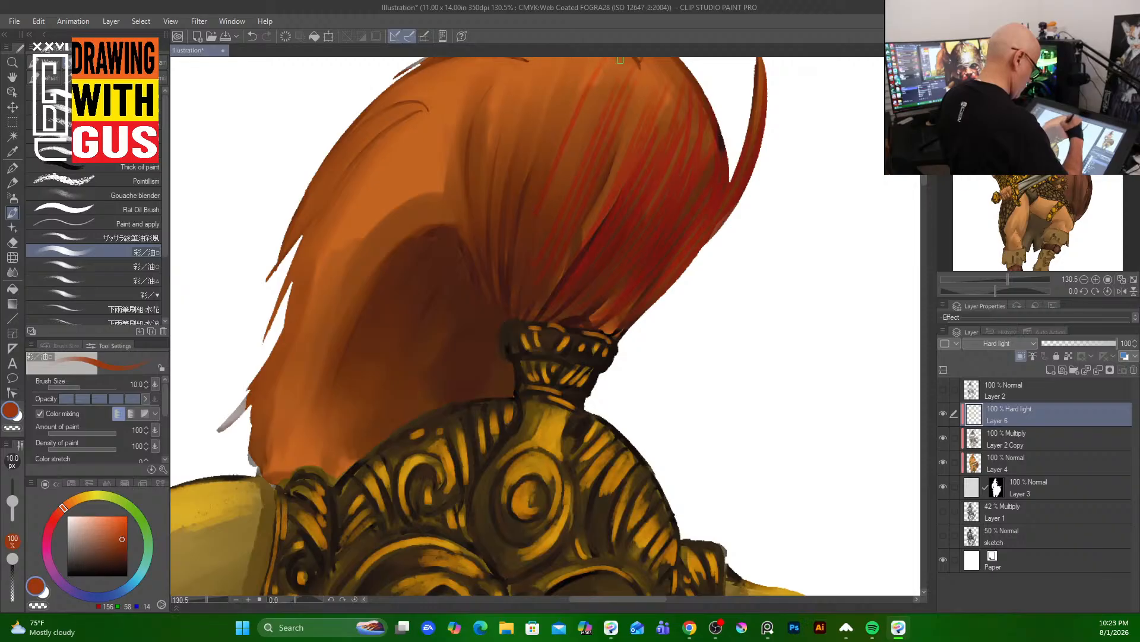
{"action": "mouse_move", "coordinate": [564, 181]}
{"action": "left_mouse_down"}
{"action": "mouse_move", "coordinate": [606, 77]}
{"action": "mouse_move", "coordinate": [591, 70]}
{"action": "left_mouse_up"}
{"action": "left_click_drag", "start_coordinate": [537, 165], "coordinate": [574, 58]}
{"action": "left_click_drag", "start_coordinate": [508, 176], "coordinate": [550, 71]}
{"action": "mouse_move", "coordinate": [505, 193]}
{"action": "left_mouse_down"}
{"action": "mouse_move", "coordinate": [532, 74]}
{"action": "mouse_move", "coordinate": [514, 70]}
{"action": "left_mouse_up"}
{"action": "mouse_move", "coordinate": [482, 187]}
{"action": "left_mouse_down"}
{"action": "mouse_move", "coordinate": [510, 68]}
{"action": "mouse_move", "coordinate": [494, 71]}
{"action": "left_mouse_up"}
{"action": "mouse_move", "coordinate": [470, 165]}
{"action": "left_mouse_down"}
{"action": "mouse_move", "coordinate": [480, 70]}
{"action": "mouse_move", "coordinate": [459, 80]}
{"action": "left_mouse_up"}
{"action": "left_click_drag", "start_coordinate": [438, 182], "coordinate": [469, 70]}
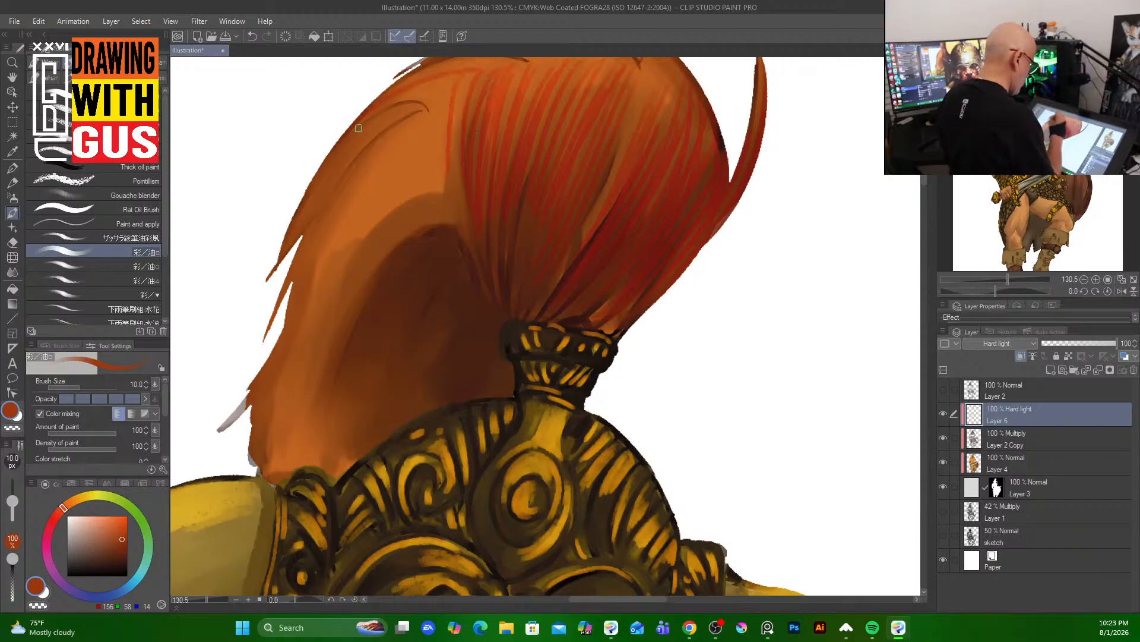
- Paint curved reddish-orange strands along the plume's upper left side, following the hair's outer sweep
{"action": "left_click_drag", "start_coordinate": [356, 131], "coordinate": [440, 89]}
{"action": "left_click_drag", "start_coordinate": [327, 172], "coordinate": [427, 101]}
{"action": "left_click_drag", "start_coordinate": [297, 243], "coordinate": [451, 124]}
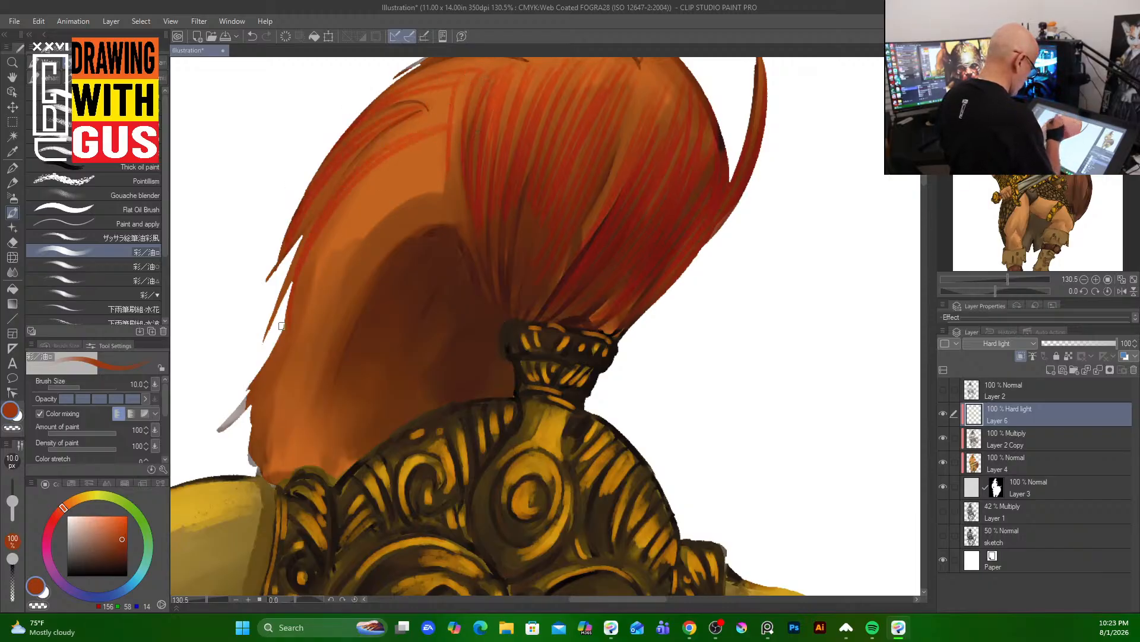
{"action": "left_click_drag", "start_coordinate": [306, 265], "coordinate": [410, 151]}
{"action": "left_click_drag", "start_coordinate": [332, 225], "coordinate": [446, 140]}
{"action": "mouse_move", "coordinate": [380, 175]}
{"action": "left_mouse_down"}
{"action": "mouse_move", "coordinate": [446, 159]}
{"action": "mouse_move", "coordinate": [433, 167]}
{"action": "left_mouse_up"}
{"action": "left_click_drag", "start_coordinate": [360, 200], "coordinate": [422, 177]}
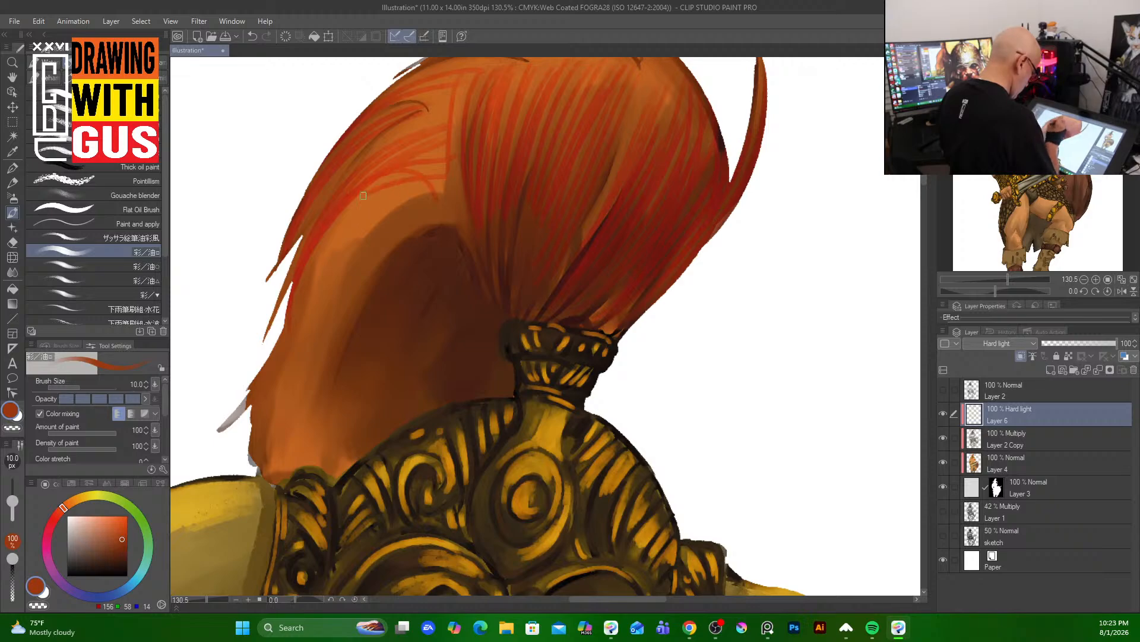
{"action": "mouse_move", "coordinate": [294, 303]}
{"action": "left_mouse_down"}
{"action": "mouse_move", "coordinate": [426, 180]}
{"action": "mouse_move", "coordinate": [417, 185]}
{"action": "mouse_move", "coordinate": [431, 188]}
{"action": "left_mouse_up"}
{"action": "left_click_drag", "start_coordinate": [272, 398], "coordinate": [367, 237]}
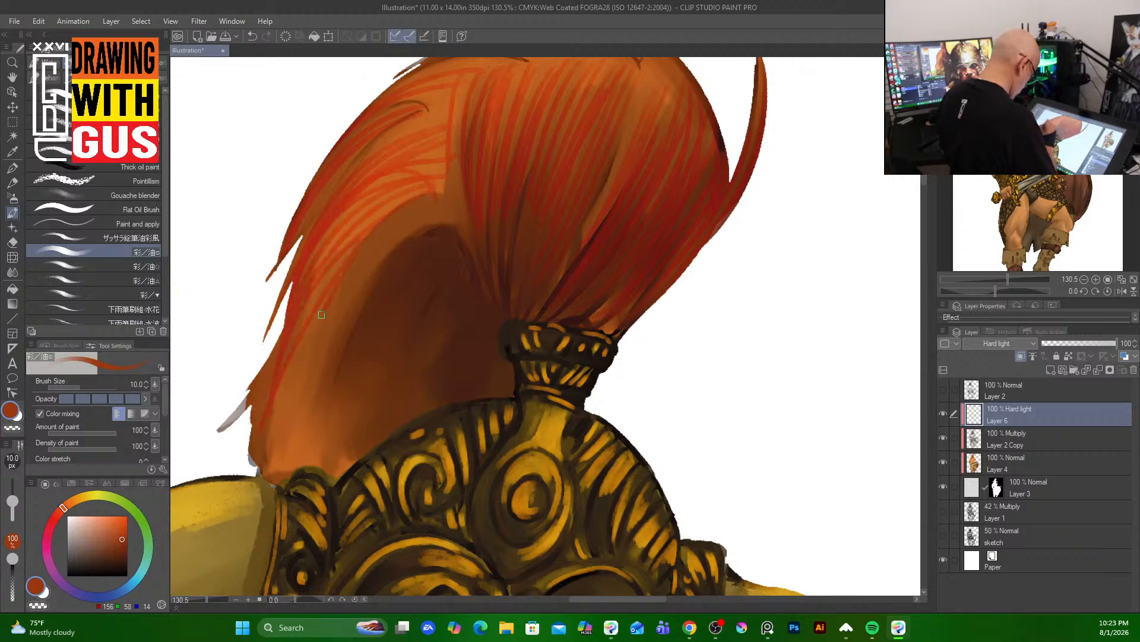
- Paint reddish-orange strands down the plume's lower left side to where the hair meets the helmet and horn
{"action": "left_click_drag", "start_coordinate": [322, 314], "coordinate": [256, 425]}
{"action": "left_click_drag", "start_coordinate": [292, 337], "coordinate": [221, 432]}
{"action": "left_click_drag", "start_coordinate": [319, 330], "coordinate": [261, 487]}
{"action": "left_click_drag", "start_coordinate": [319, 350], "coordinate": [274, 484]}
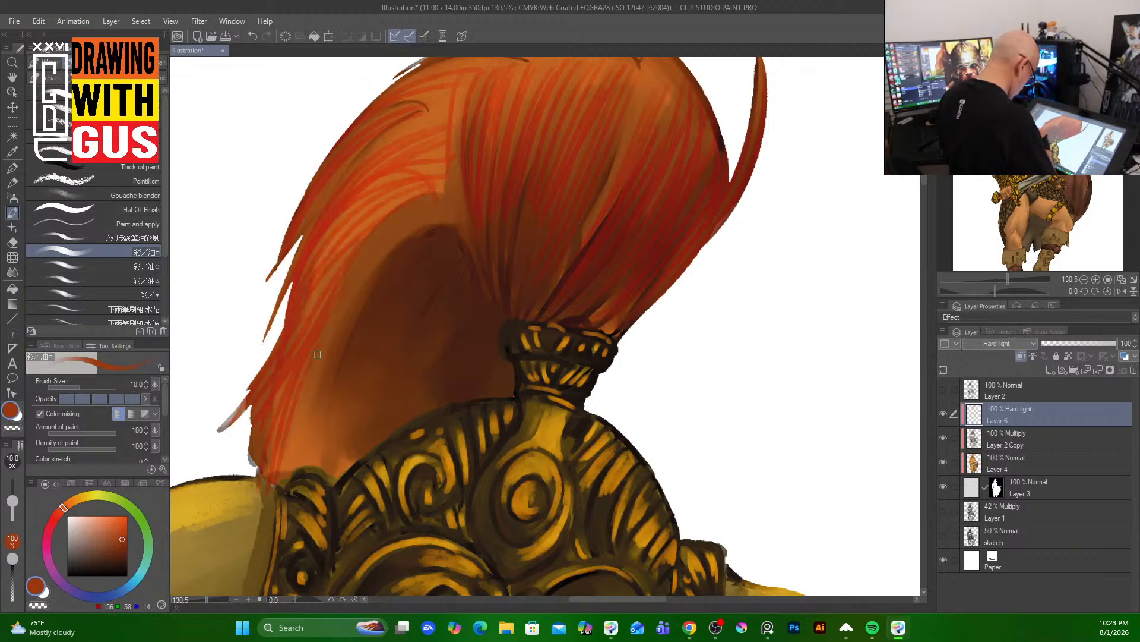
{"action": "left_click_drag", "start_coordinate": [307, 387], "coordinate": [279, 482]}
{"action": "mouse_move", "coordinate": [314, 362]}
{"action": "left_mouse_down"}
{"action": "mouse_move", "coordinate": [292, 472]}
{"action": "mouse_move", "coordinate": [301, 466]}
{"action": "left_mouse_up"}
{"action": "left_click_drag", "start_coordinate": [330, 392], "coordinate": [319, 462]}
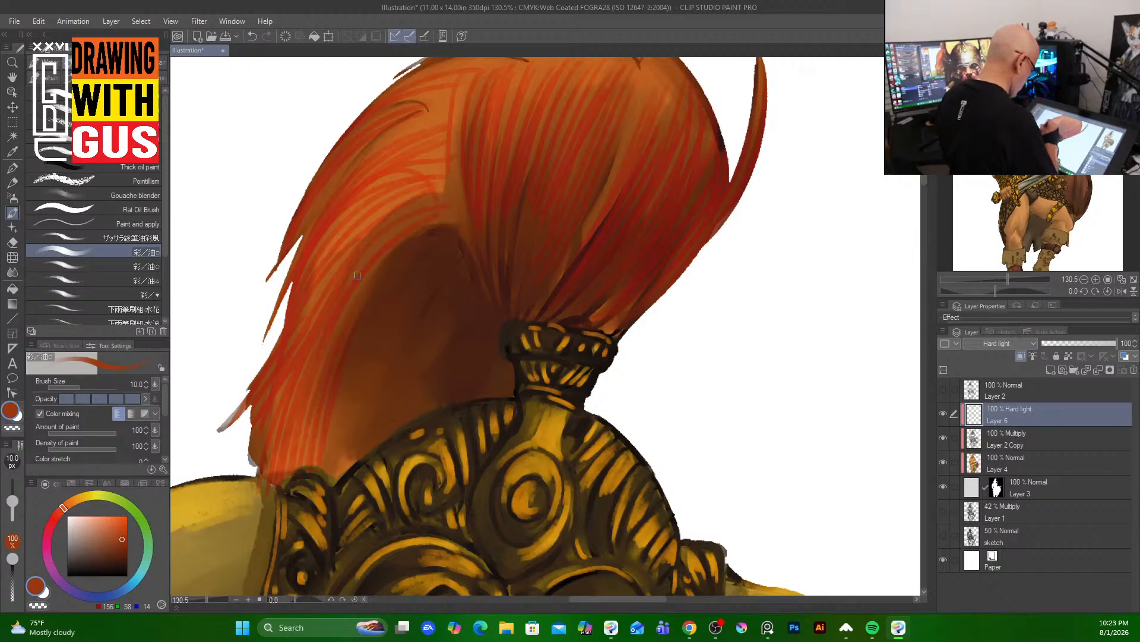
- Choose a brighter red (234, 53, 10) and accent strands in the gathered part of the plume above the tie
{"action": "left_click", "coordinate": [127, 518]}
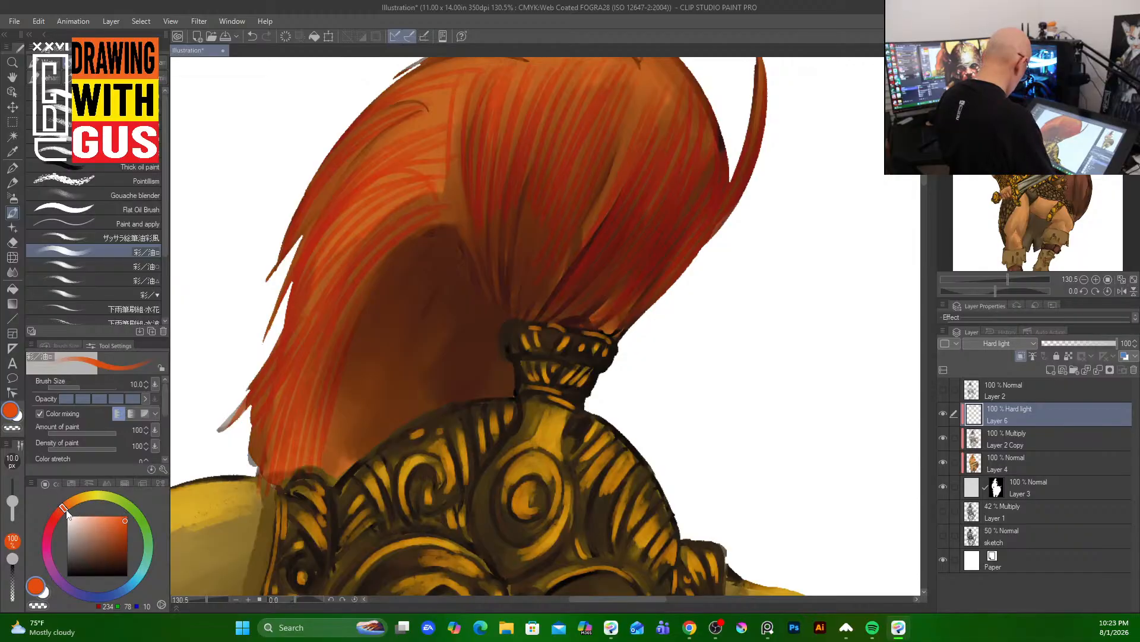
{"action": "left_click_drag", "start_coordinate": [67, 512], "coordinate": [60, 507]}
{"action": "left_click_drag", "start_coordinate": [446, 146], "coordinate": [428, 171]}
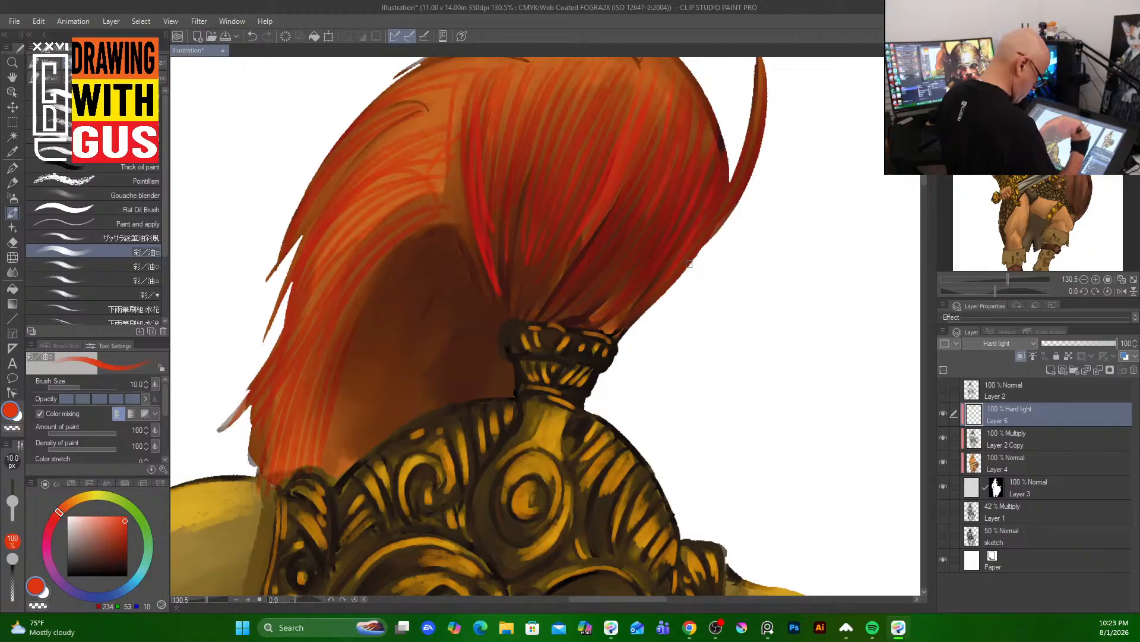
- Paint bright red strokes along the loose tuft and upper edge at the plume's crown
{"action": "left_click", "coordinate": [926, 326]}
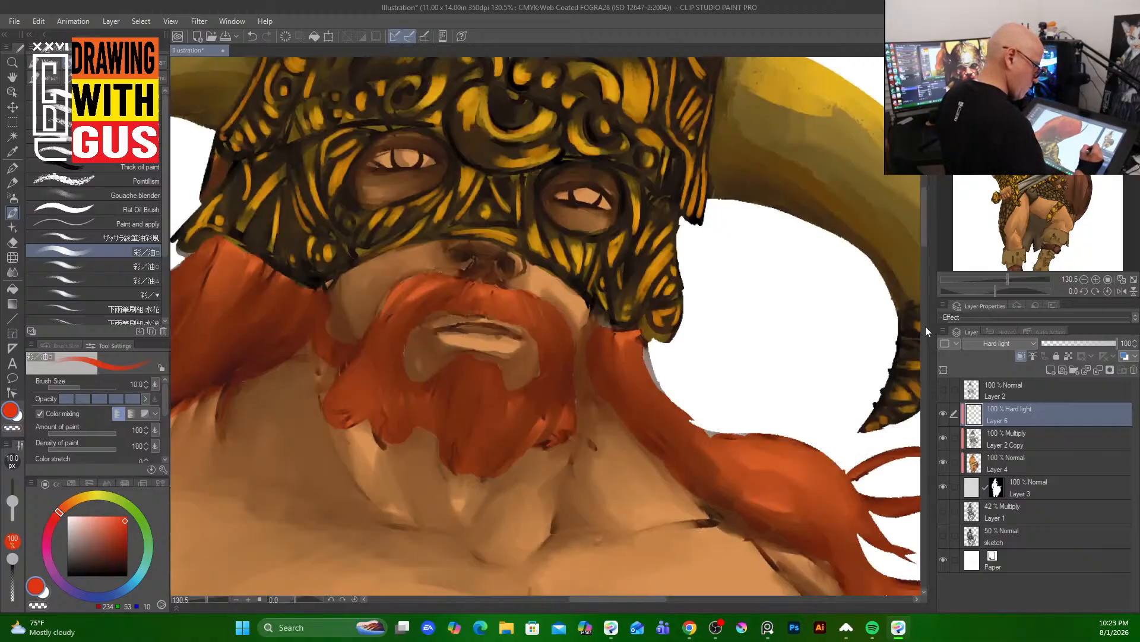
{"action": "left_click_drag", "start_coordinate": [925, 338], "coordinate": [921, 139]}
{"action": "left_click_drag", "start_coordinate": [673, 219], "coordinate": [569, 175]}
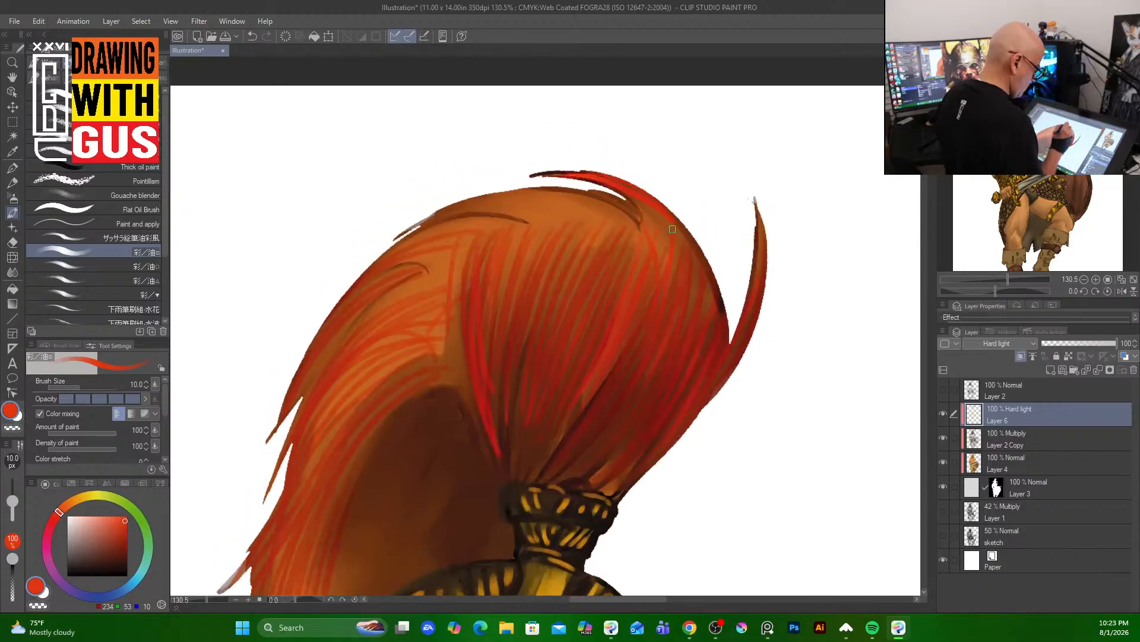
{"action": "left_click_drag", "start_coordinate": [635, 224], "coordinate": [478, 216]}
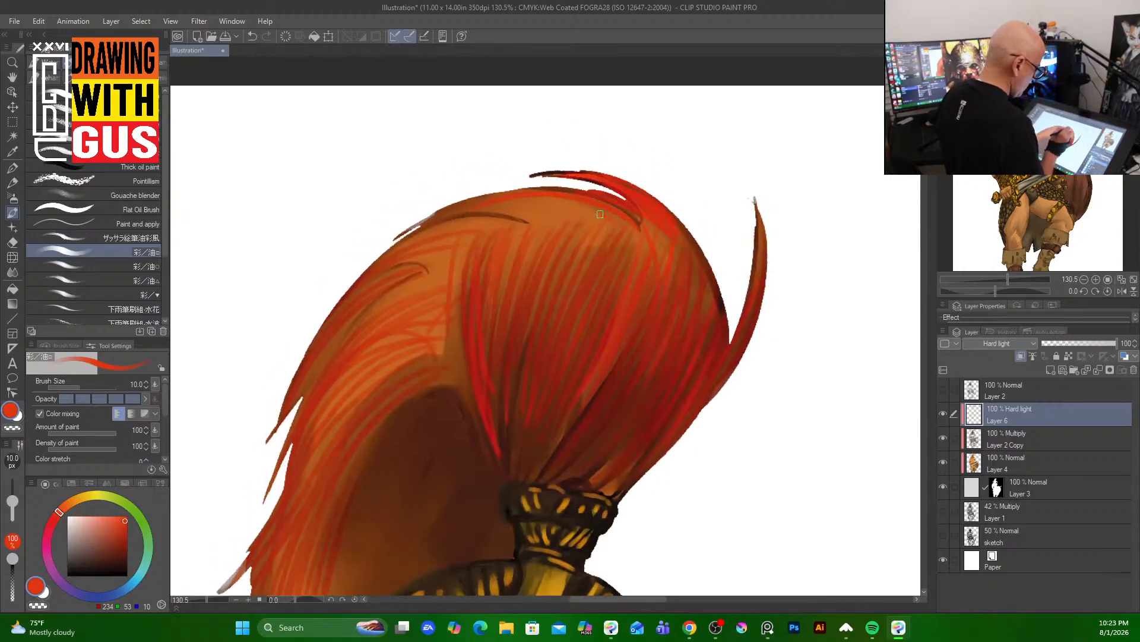
{"action": "left_click_drag", "start_coordinate": [603, 214], "coordinate": [514, 201]}
{"action": "mouse_move", "coordinate": [602, 217]}
{"action": "left_mouse_down"}
{"action": "mouse_move", "coordinate": [450, 214]}
{"action": "mouse_move", "coordinate": [486, 207]}
{"action": "left_mouse_up"}
{"action": "left_click_drag", "start_coordinate": [562, 220], "coordinate": [492, 213]}
- Paint bright red strands down the plume's left sweep and on the gathered hair near the tie
{"action": "mouse_move", "coordinate": [555, 224]}
{"action": "left_mouse_down"}
{"action": "mouse_move", "coordinate": [472, 215]}
{"action": "mouse_move", "coordinate": [412, 240]}
{"action": "left_mouse_up"}
{"action": "mouse_move", "coordinate": [514, 223]}
{"action": "left_mouse_down"}
{"action": "mouse_move", "coordinate": [393, 268]}
{"action": "mouse_move", "coordinate": [390, 292]}
{"action": "mouse_move", "coordinate": [298, 404]}
{"action": "left_mouse_up"}
{"action": "mouse_move", "coordinate": [430, 279]}
{"action": "left_mouse_down"}
{"action": "mouse_move", "coordinate": [298, 403]}
{"action": "mouse_move", "coordinate": [296, 435]}
{"action": "left_mouse_up"}
{"action": "mouse_move", "coordinate": [423, 338]}
{"action": "left_mouse_down"}
{"action": "mouse_move", "coordinate": [369, 351]}
{"action": "mouse_move", "coordinate": [319, 405]}
{"action": "mouse_move", "coordinate": [334, 442]}
{"action": "left_mouse_up"}
{"action": "left_click_drag", "start_coordinate": [383, 376], "coordinate": [304, 472]}
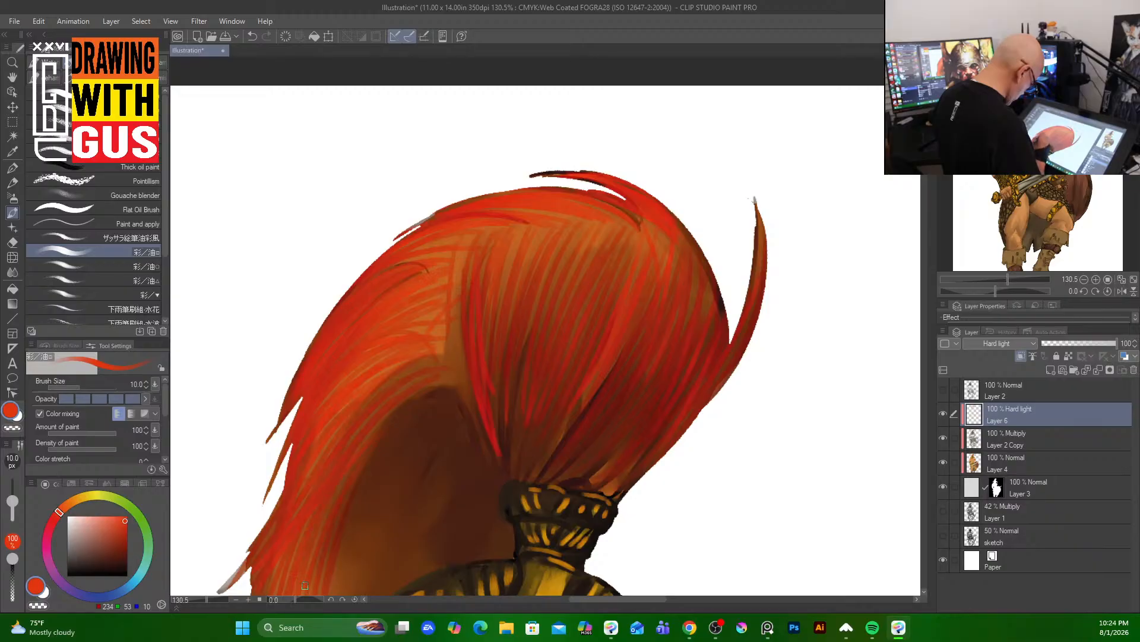
{"action": "left_click_drag", "start_coordinate": [479, 411], "coordinate": [507, 457]}
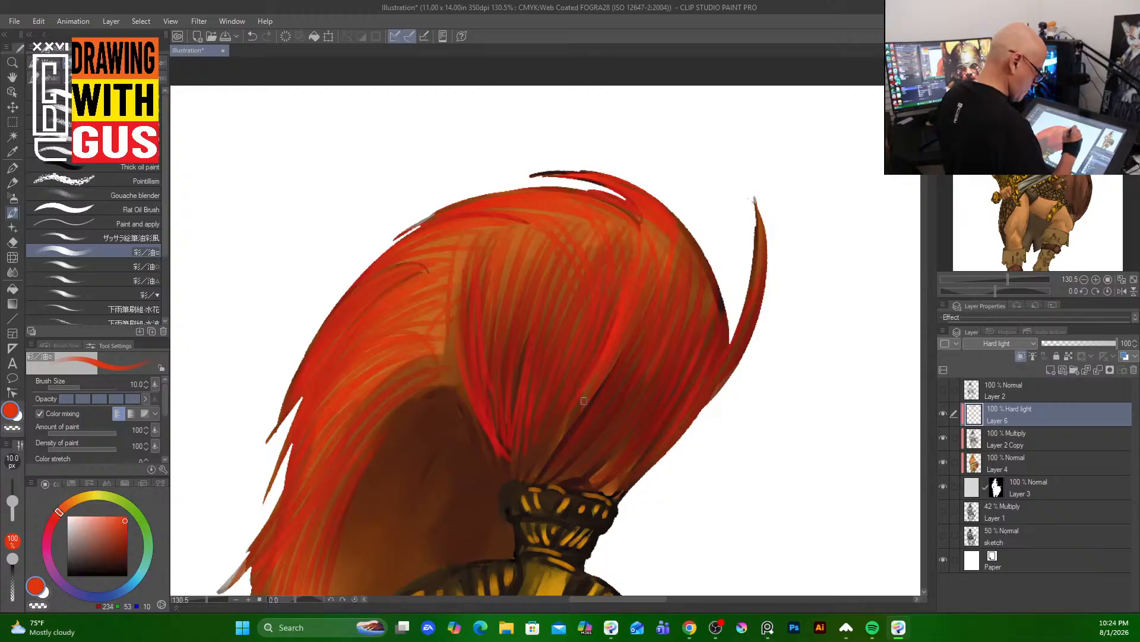
- Switch to the Layer 2 Copy Multiply layer, choose dark red (114, 27, 6) and shade strands in the plume's center
{"action": "left_click", "coordinate": [1049, 438]}
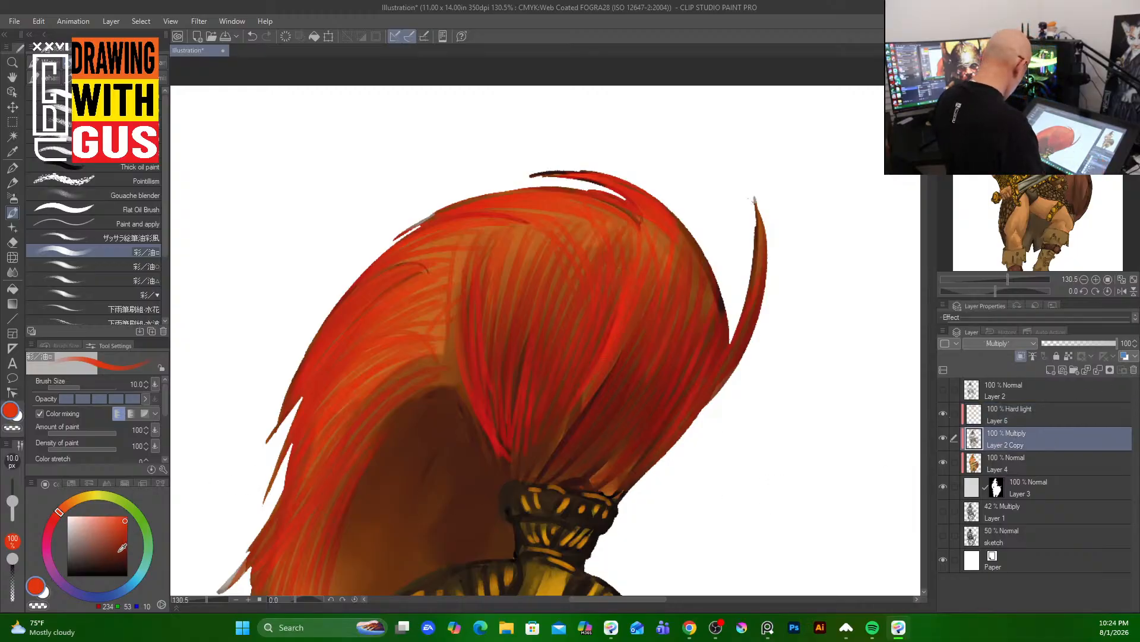
{"action": "left_click_drag", "start_coordinate": [123, 548], "coordinate": [118, 550]}
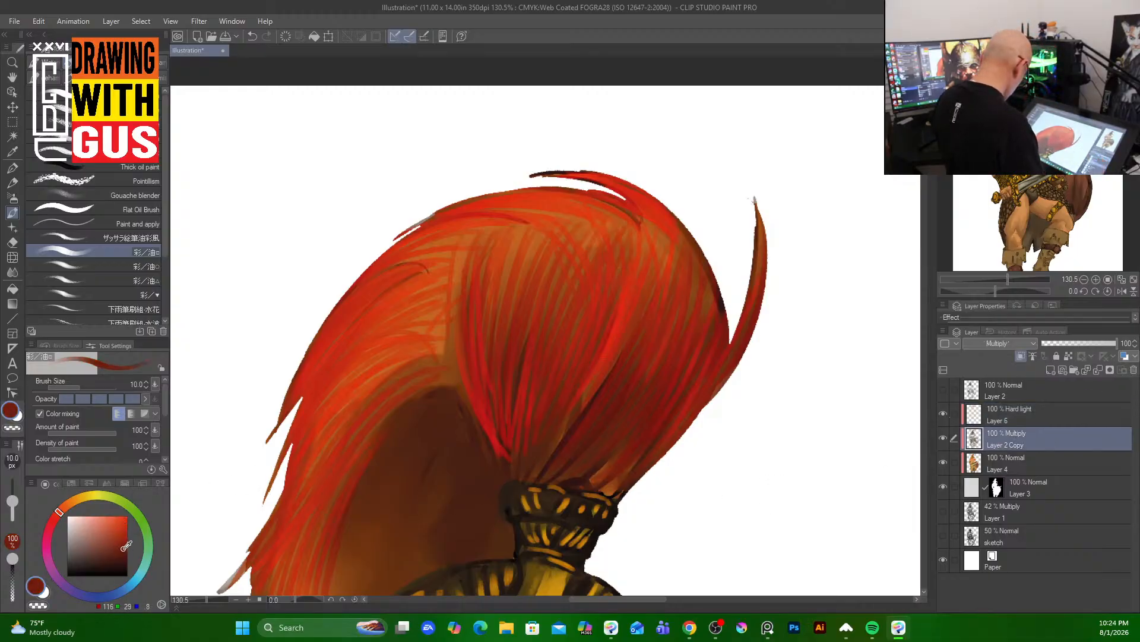
{"action": "left_click_drag", "start_coordinate": [560, 390], "coordinate": [588, 291]}
{"action": "left_click_drag", "start_coordinate": [583, 356], "coordinate": [615, 286]}
{"action": "left_click_drag", "start_coordinate": [562, 426], "coordinate": [616, 326]}
{"action": "left_click_drag", "start_coordinate": [585, 410], "coordinate": [645, 294]}
{"action": "left_click_drag", "start_coordinate": [630, 358], "coordinate": [658, 263]}
{"action": "left_click_drag", "start_coordinate": [652, 346], "coordinate": [689, 250]}
- Paint dark red shadow strands along the plume's right edge and across its crown
{"action": "left_click_drag", "start_coordinate": [705, 334], "coordinate": [708, 270]}
{"action": "mouse_move", "coordinate": [708, 348]}
{"action": "left_mouse_down"}
{"action": "mouse_move", "coordinate": [712, 285]}
{"action": "mouse_move", "coordinate": [691, 319]}
{"action": "left_mouse_up"}
{"action": "mouse_move", "coordinate": [684, 329]}
{"action": "left_mouse_down"}
{"action": "mouse_move", "coordinate": [658, 209]}
{"action": "mouse_move", "coordinate": [667, 231]}
{"action": "left_mouse_up"}
{"action": "mouse_move", "coordinate": [665, 221]}
{"action": "left_mouse_down"}
{"action": "mouse_move", "coordinate": [682, 280]}
{"action": "mouse_move", "coordinate": [647, 197]}
{"action": "mouse_move", "coordinate": [673, 294]}
{"action": "mouse_move", "coordinate": [635, 202]}
{"action": "left_mouse_up"}
{"action": "mouse_move", "coordinate": [695, 297]}
{"action": "left_mouse_down"}
{"action": "mouse_move", "coordinate": [650, 199]}
{"action": "mouse_move", "coordinate": [668, 214]}
{"action": "mouse_move", "coordinate": [640, 239]}
{"action": "mouse_move", "coordinate": [519, 211]}
{"action": "mouse_move", "coordinate": [604, 223]}
{"action": "left_mouse_up"}
{"action": "left_click_drag", "start_coordinate": [476, 208], "coordinate": [588, 234]}
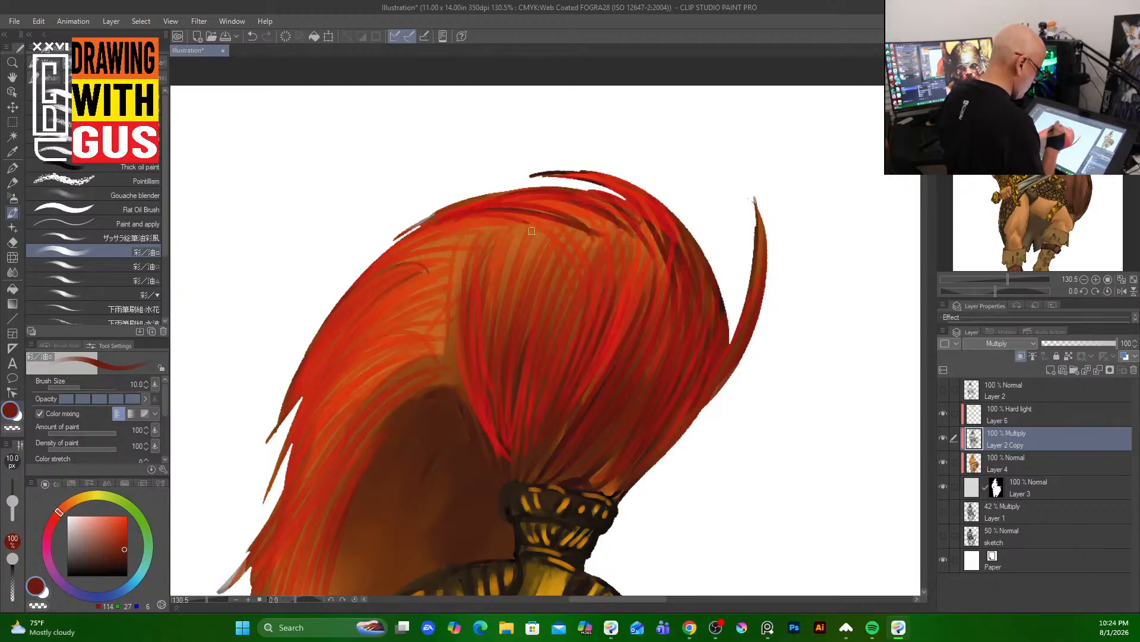
- Paint dark red shadow strands from the crown down the upper part of the plume's left sweep
{"action": "mouse_move", "coordinate": [371, 279]}
{"action": "left_mouse_down"}
{"action": "mouse_move", "coordinate": [526, 234]}
{"action": "mouse_move", "coordinate": [367, 319]}
{"action": "left_mouse_up"}
{"action": "mouse_move", "coordinate": [514, 237]}
{"action": "left_mouse_down"}
{"action": "mouse_move", "coordinate": [446, 244]}
{"action": "mouse_move", "coordinate": [324, 337]}
{"action": "left_mouse_up"}
{"action": "mouse_move", "coordinate": [492, 241]}
{"action": "left_mouse_down"}
{"action": "mouse_move", "coordinate": [317, 403]}
{"action": "mouse_move", "coordinate": [410, 274]}
{"action": "mouse_move", "coordinate": [295, 439]}
{"action": "left_mouse_up"}
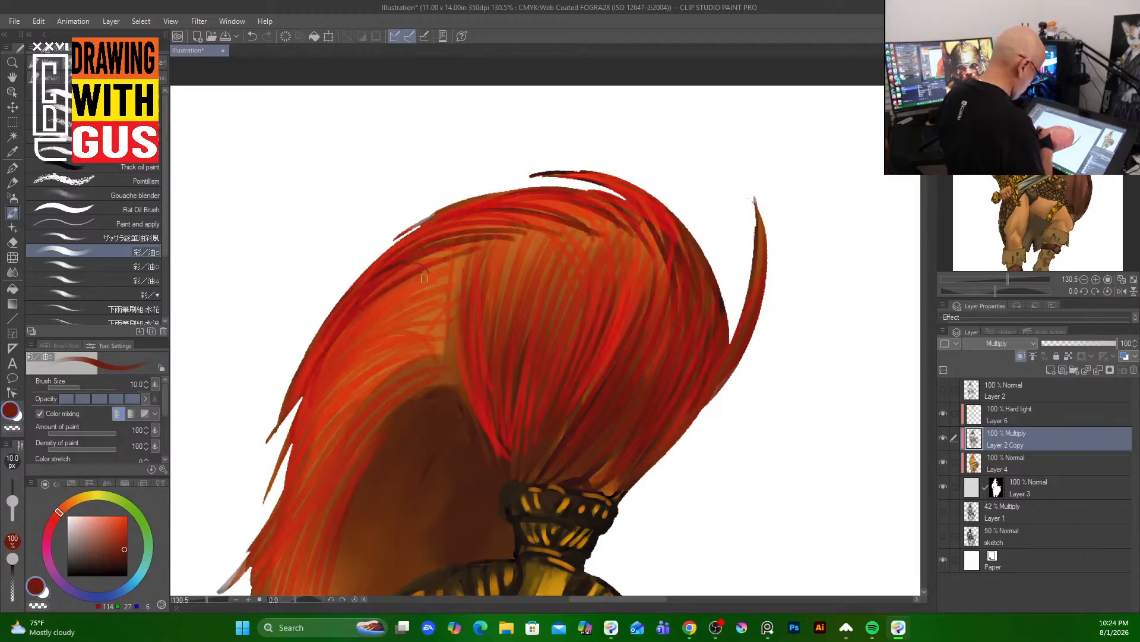
{"action": "left_click_drag", "start_coordinate": [463, 258], "coordinate": [296, 448]}
{"action": "mouse_move", "coordinate": [464, 265]}
{"action": "left_mouse_down"}
{"action": "mouse_move", "coordinate": [444, 271]}
{"action": "mouse_move", "coordinate": [306, 422]}
{"action": "left_mouse_up"}
{"action": "left_click_drag", "start_coordinate": [439, 288], "coordinate": [288, 460]}
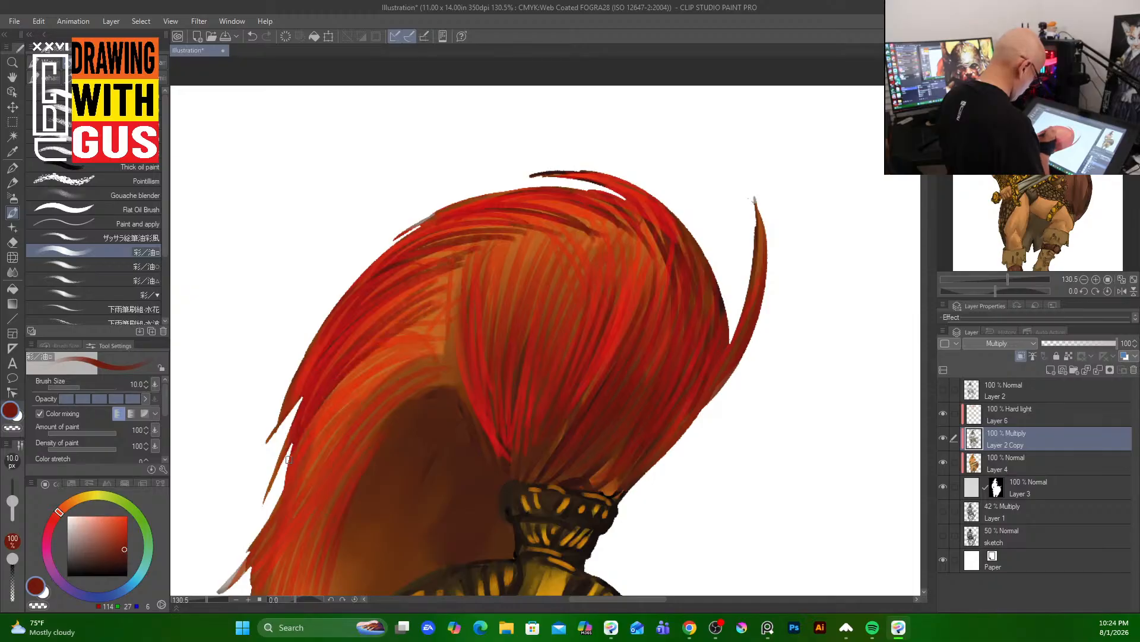
{"action": "mouse_move", "coordinate": [446, 321]}
{"action": "left_mouse_down"}
{"action": "mouse_move", "coordinate": [398, 353]}
{"action": "mouse_move", "coordinate": [291, 469]}
{"action": "mouse_move", "coordinate": [300, 466]}
{"action": "left_mouse_up"}
{"action": "mouse_move", "coordinate": [451, 341]}
{"action": "left_mouse_down"}
{"action": "mouse_move", "coordinate": [303, 443]}
{"action": "mouse_move", "coordinate": [416, 370]}
{"action": "mouse_move", "coordinate": [296, 472]}
{"action": "left_mouse_up"}
{"action": "mouse_move", "coordinate": [447, 357]}
{"action": "left_mouse_down"}
{"action": "mouse_move", "coordinate": [428, 360]}
{"action": "mouse_move", "coordinate": [300, 496]}
{"action": "mouse_move", "coordinate": [297, 515]}
{"action": "left_mouse_up"}
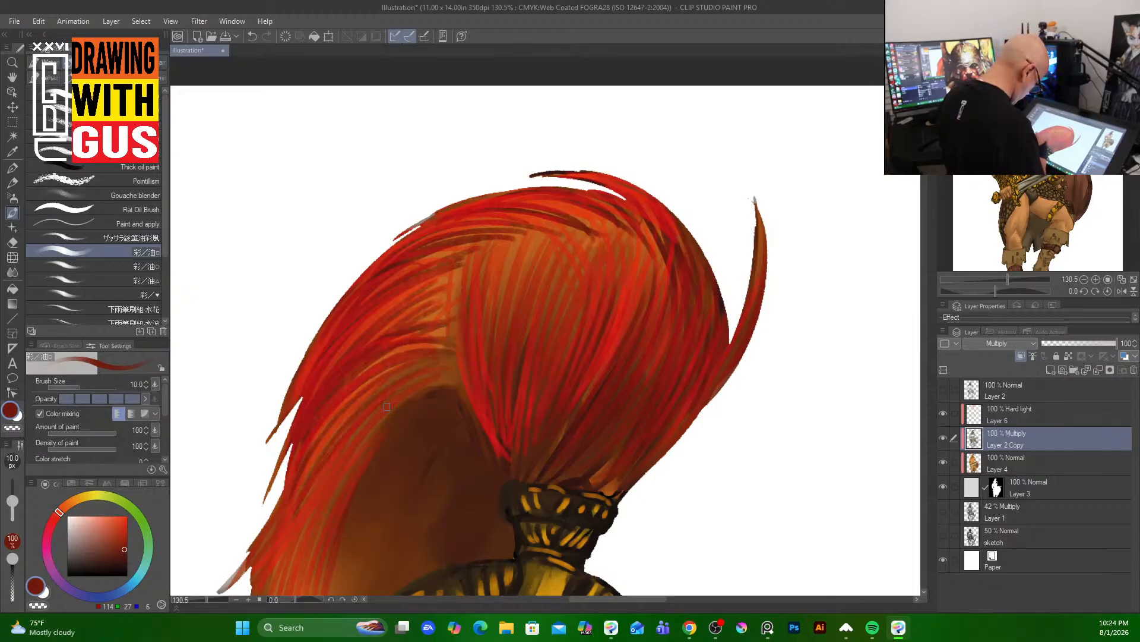
- Paint dark red strands along the lower end of the plume's left sweep, beside the dark hollow
{"action": "mouse_move", "coordinate": [415, 392]}
{"action": "left_mouse_down"}
{"action": "mouse_move", "coordinate": [366, 437]}
{"action": "mouse_move", "coordinate": [279, 588]}
{"action": "left_mouse_up"}
{"action": "left_click_drag", "start_coordinate": [345, 493], "coordinate": [294, 591]}
{"action": "left_click_drag", "start_coordinate": [363, 473], "coordinate": [309, 591]}
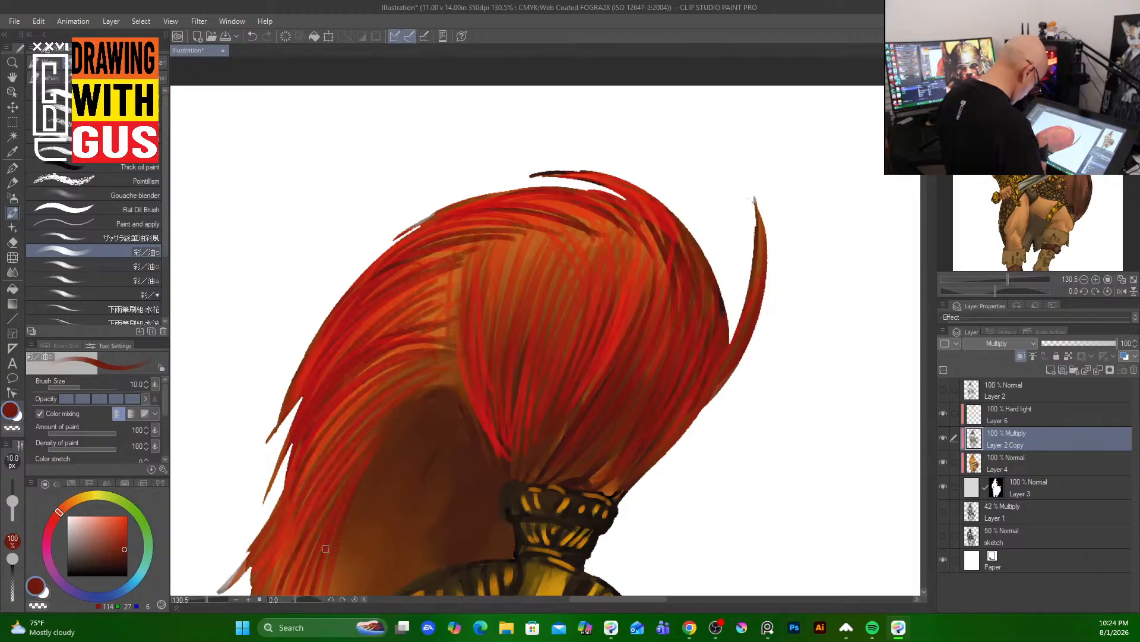
{"action": "left_click_drag", "start_coordinate": [332, 534], "coordinate": [315, 591]}
{"action": "mouse_move", "coordinate": [315, 496]}
{"action": "left_mouse_down"}
{"action": "mouse_move", "coordinate": [265, 591]}
{"action": "mouse_move", "coordinate": [226, 594]}
{"action": "left_mouse_up"}
{"action": "left_click_drag", "start_coordinate": [327, 467], "coordinate": [270, 573]}
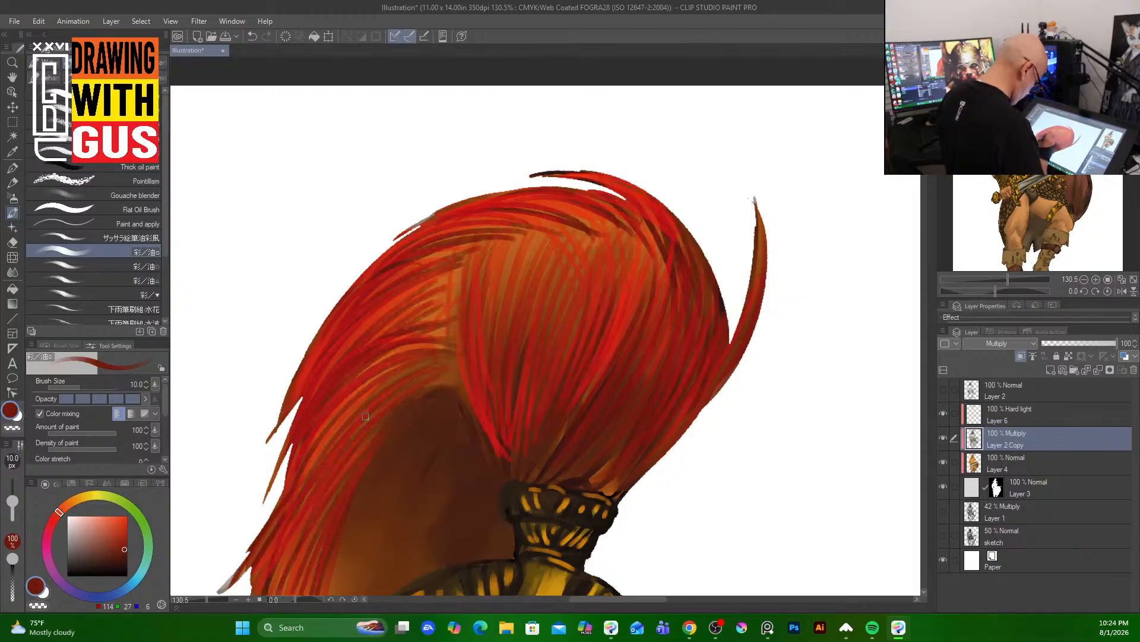
- Shade the parting between the left sweep and the gathered hair with short dark red strands
{"action": "left_click_drag", "start_coordinate": [425, 364], "coordinate": [351, 433]}
{"action": "mouse_move", "coordinate": [448, 326]}
{"action": "left_mouse_down"}
{"action": "mouse_move", "coordinate": [360, 407]}
{"action": "mouse_move", "coordinate": [393, 341]}
{"action": "left_mouse_up"}
{"action": "mouse_move", "coordinate": [438, 241]}
{"action": "left_mouse_down"}
{"action": "mouse_move", "coordinate": [489, 369]}
{"action": "mouse_move", "coordinate": [442, 244]}
{"action": "mouse_move", "coordinate": [465, 369]}
{"action": "mouse_move", "coordinate": [462, 343]}
{"action": "left_mouse_up"}
{"action": "left_click_drag", "start_coordinate": [451, 270], "coordinate": [455, 336]}
{"action": "mouse_move", "coordinate": [454, 238]}
{"action": "left_mouse_down"}
{"action": "mouse_move", "coordinate": [463, 365]}
{"action": "mouse_move", "coordinate": [438, 318]}
{"action": "left_mouse_up"}
{"action": "left_click_drag", "start_coordinate": [417, 293], "coordinate": [435, 336]}
{"action": "mouse_move", "coordinate": [461, 387]}
{"action": "left_mouse_down"}
{"action": "mouse_move", "coordinate": [409, 357]}
{"action": "mouse_move", "coordinate": [423, 301]}
{"action": "left_mouse_up"}
- Paint dark red strands down the upper left part of the gathered hair, just beside the parting
{"action": "mouse_move", "coordinate": [446, 332]}
{"action": "left_mouse_down"}
{"action": "mouse_move", "coordinate": [452, 277]}
{"action": "mouse_move", "coordinate": [468, 245]}
{"action": "mouse_move", "coordinate": [487, 240]}
{"action": "left_mouse_up"}
{"action": "mouse_move", "coordinate": [479, 322]}
{"action": "left_mouse_down"}
{"action": "mouse_move", "coordinate": [490, 260]}
{"action": "mouse_move", "coordinate": [506, 252]}
{"action": "left_mouse_up"}
{"action": "left_click_drag", "start_coordinate": [486, 347], "coordinate": [517, 254]}
{"action": "left_click_drag", "start_coordinate": [484, 371], "coordinate": [522, 267]}
{"action": "left_click_drag", "start_coordinate": [503, 360], "coordinate": [544, 275]}
{"action": "mouse_move", "coordinate": [524, 336]}
{"action": "left_mouse_down"}
{"action": "mouse_move", "coordinate": [568, 259]}
{"action": "mouse_move", "coordinate": [553, 224]}
{"action": "left_mouse_up"}
{"action": "mouse_move", "coordinate": [515, 312]}
{"action": "left_mouse_down"}
{"action": "mouse_move", "coordinate": [540, 232]}
{"action": "mouse_move", "coordinate": [506, 240]}
{"action": "left_mouse_up"}
{"action": "left_click_drag", "start_coordinate": [491, 286], "coordinate": [494, 241]}
{"action": "left_click_drag", "start_coordinate": [511, 325], "coordinate": [543, 254]}
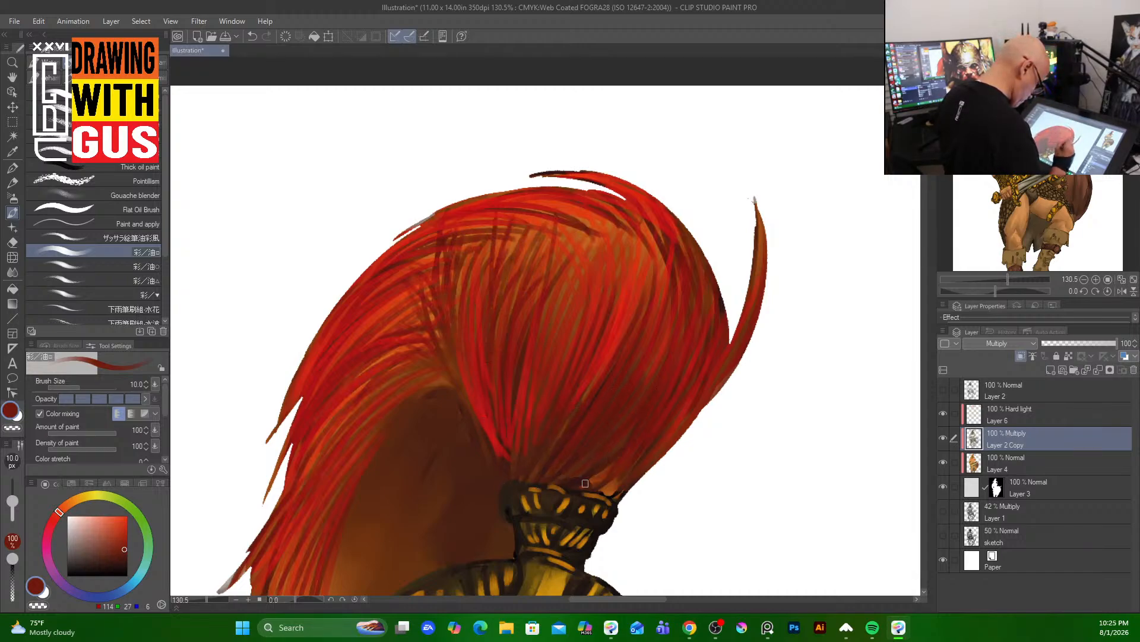
- Add dark red strands above the tie, along the right loose lock and at the left sweep's lowest tips
{"action": "left_click_drag", "start_coordinate": [585, 483], "coordinate": [680, 423]}
{"action": "left_click_drag", "start_coordinate": [716, 380], "coordinate": [756, 309]}
{"action": "left_click_drag", "start_coordinate": [716, 401], "coordinate": [765, 255]}
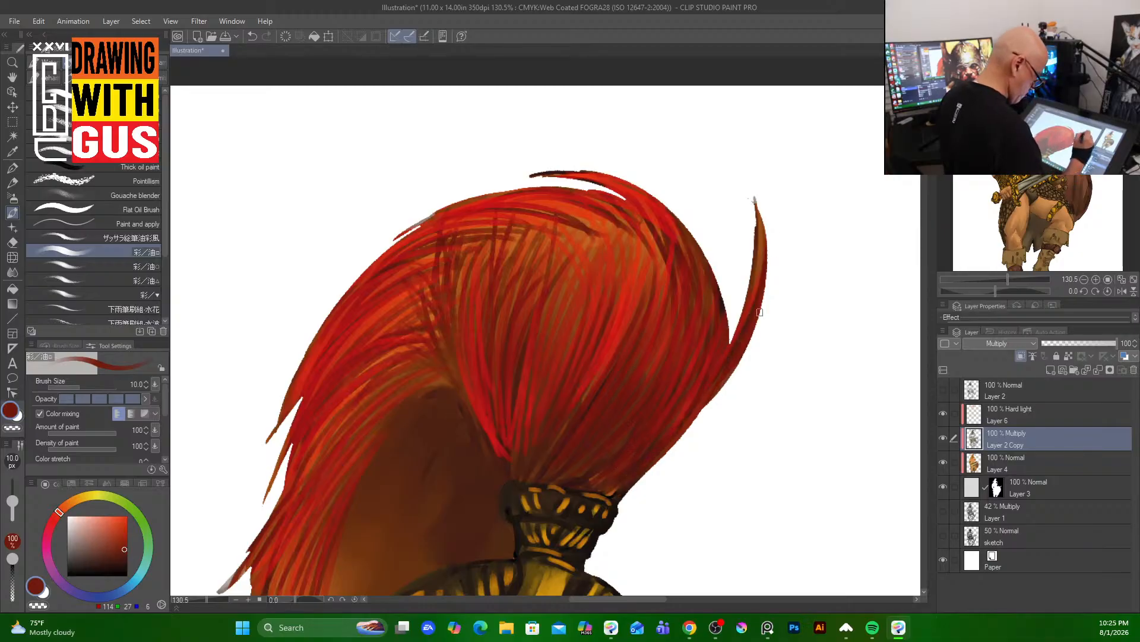
{"action": "left_click_drag", "start_coordinate": [634, 522], "coordinate": [745, 186]}
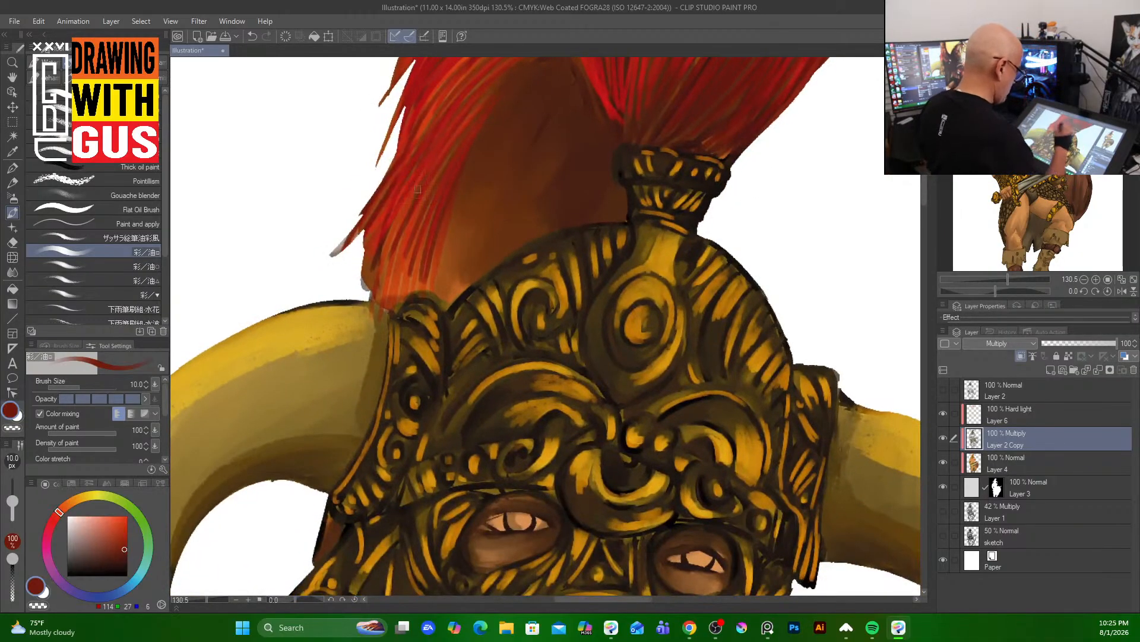
{"action": "mouse_move", "coordinate": [380, 297]}
{"action": "left_mouse_down"}
{"action": "mouse_move", "coordinate": [409, 223]}
{"action": "mouse_move", "coordinate": [419, 255]}
{"action": "mouse_move", "coordinate": [435, 259]}
{"action": "mouse_move", "coordinate": [440, 237]}
{"action": "left_mouse_up"}
{"action": "left_click_drag", "start_coordinate": [425, 297], "coordinate": [438, 248]}
- Enlarge the brush to 60 and cover the brown hollow under the plume with dark red
{"action": "key", "text": "]"}
{"action": "key", "text": "]"}
{"action": "key", "text": "]"}
{"action": "key", "text": "]"}
{"action": "key", "text": "]"}
{"action": "key", "text": "]"}
{"action": "key", "text": "]"}
{"action": "key", "text": "]"}
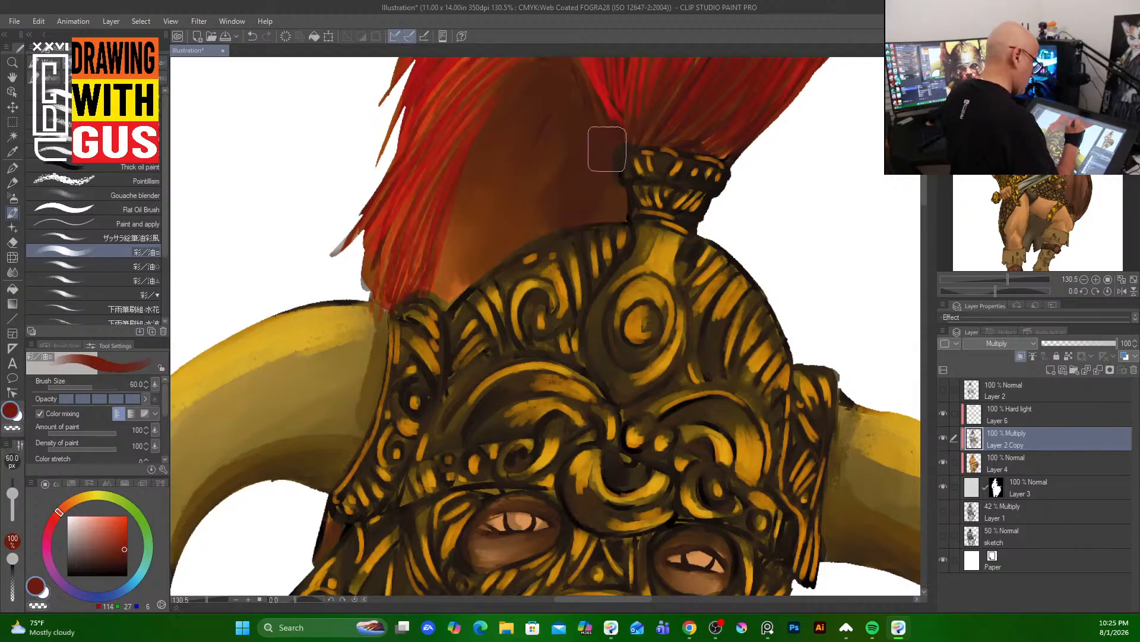
{"action": "mouse_move", "coordinate": [547, 181]}
{"action": "left_mouse_down"}
{"action": "mouse_move", "coordinate": [596, 127]}
{"action": "mouse_move", "coordinate": [565, 128]}
{"action": "left_mouse_up"}
{"action": "mouse_move", "coordinate": [529, 137]}
{"action": "left_mouse_down"}
{"action": "mouse_move", "coordinate": [565, 98]}
{"action": "mouse_move", "coordinate": [550, 72]}
{"action": "mouse_move", "coordinate": [501, 158]}
{"action": "mouse_move", "coordinate": [556, 220]}
{"action": "mouse_move", "coordinate": [505, 234]}
{"action": "left_mouse_up"}
{"action": "mouse_move", "coordinate": [469, 276]}
{"action": "left_mouse_down"}
{"action": "mouse_move", "coordinate": [509, 237]}
{"action": "mouse_move", "coordinate": [457, 288]}
{"action": "left_mouse_up"}
{"action": "mouse_move", "coordinate": [535, 151]}
{"action": "left_mouse_down"}
{"action": "mouse_move", "coordinate": [482, 165]}
{"action": "mouse_move", "coordinate": [440, 273]}
{"action": "mouse_move", "coordinate": [505, 223]}
{"action": "left_mouse_up"}
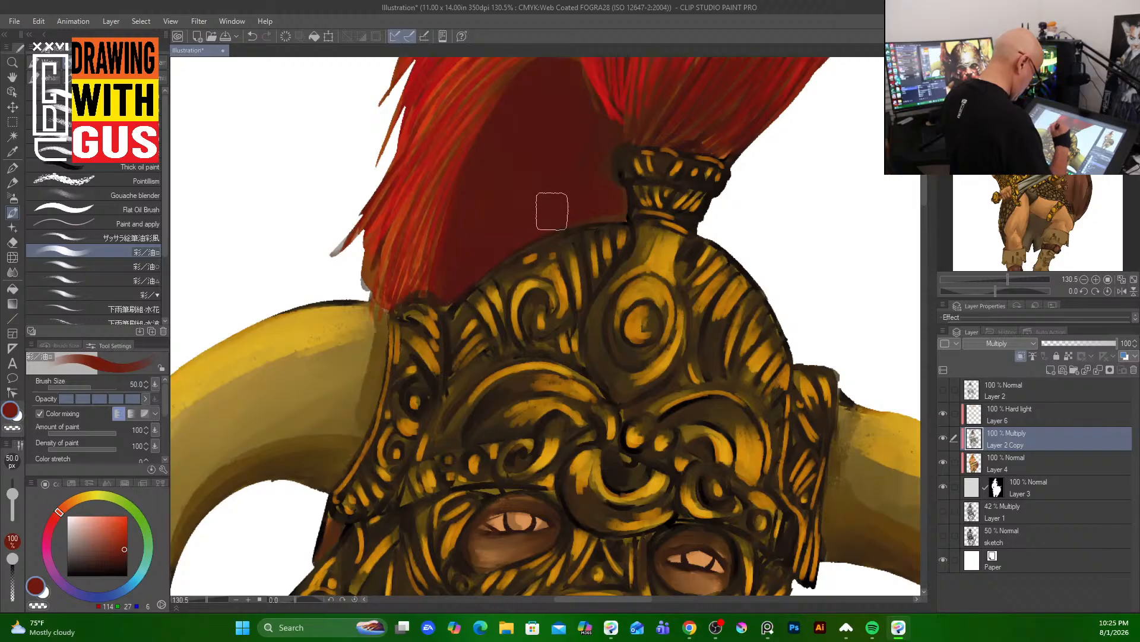
- Choose a near-black red (48, 13, 4), reduce the brush to 15 and paint dark strands inside the plume's hollow
{"action": "left_click", "coordinate": [122, 564]}
{"action": "key", "text": "["}
{"action": "key", "text": "["}
{"action": "key", "text": "["}
{"action": "key", "text": "["}
{"action": "key", "text": "["}
{"action": "key", "text": "["}
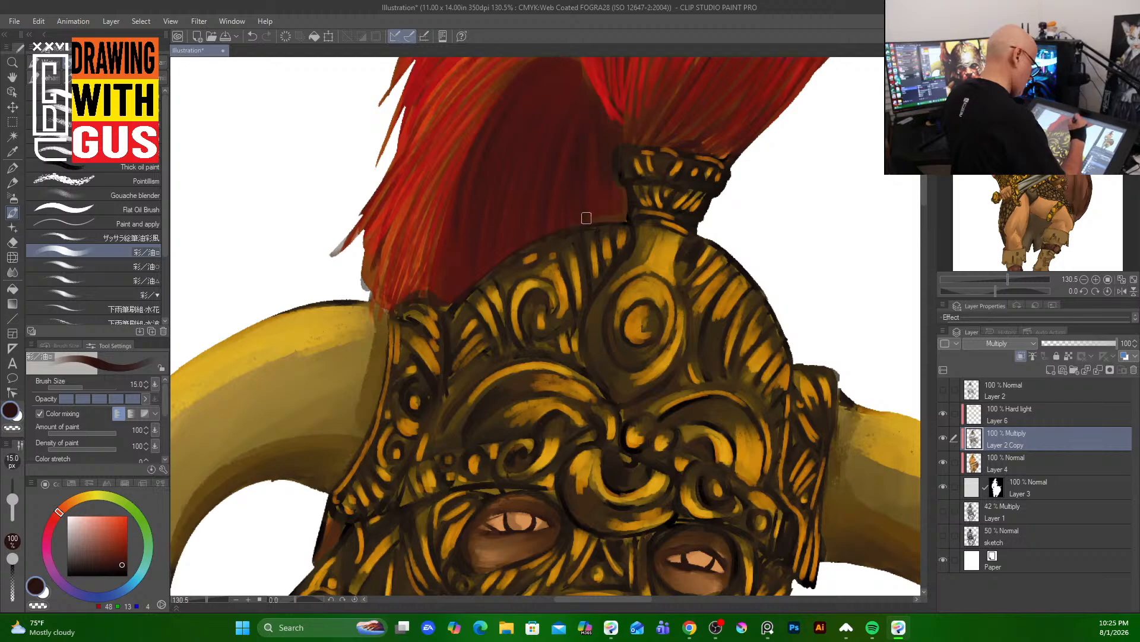
{"action": "left_click_drag", "start_coordinate": [619, 219], "coordinate": [621, 199]}
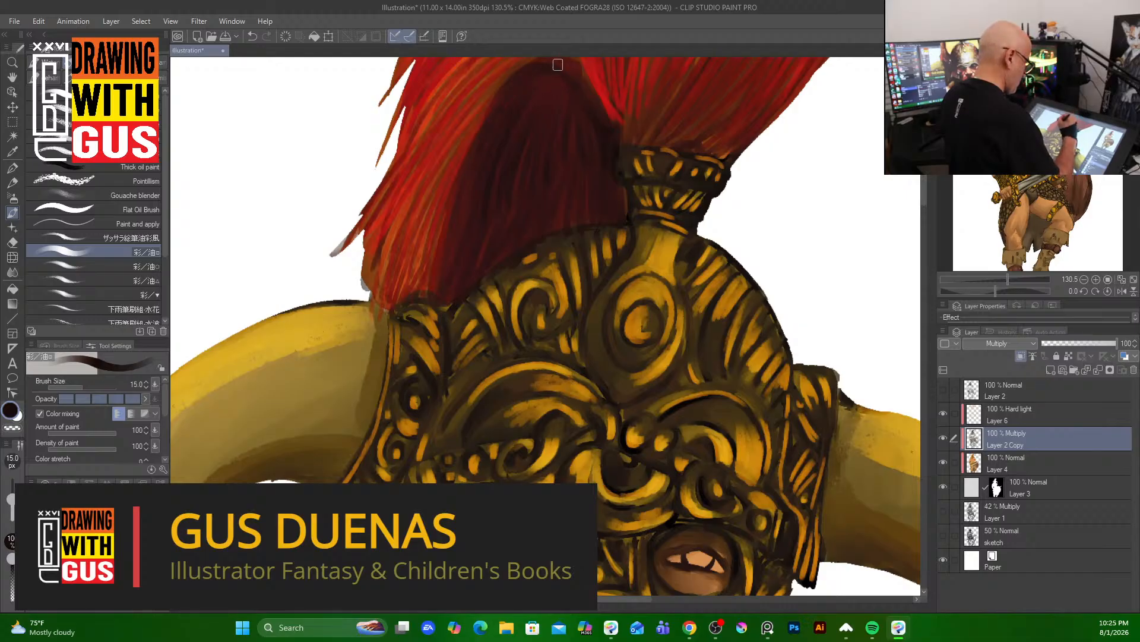
- Paint near-black strands on the lower part of the plume's left sweep above the horn
{"action": "left_click_drag", "start_coordinate": [481, 101], "coordinate": [383, 241]}
{"action": "left_click_drag", "start_coordinate": [447, 149], "coordinate": [386, 275]}
{"action": "left_click_drag", "start_coordinate": [440, 109], "coordinate": [371, 272]}
{"action": "left_click_drag", "start_coordinate": [416, 209], "coordinate": [389, 295]}
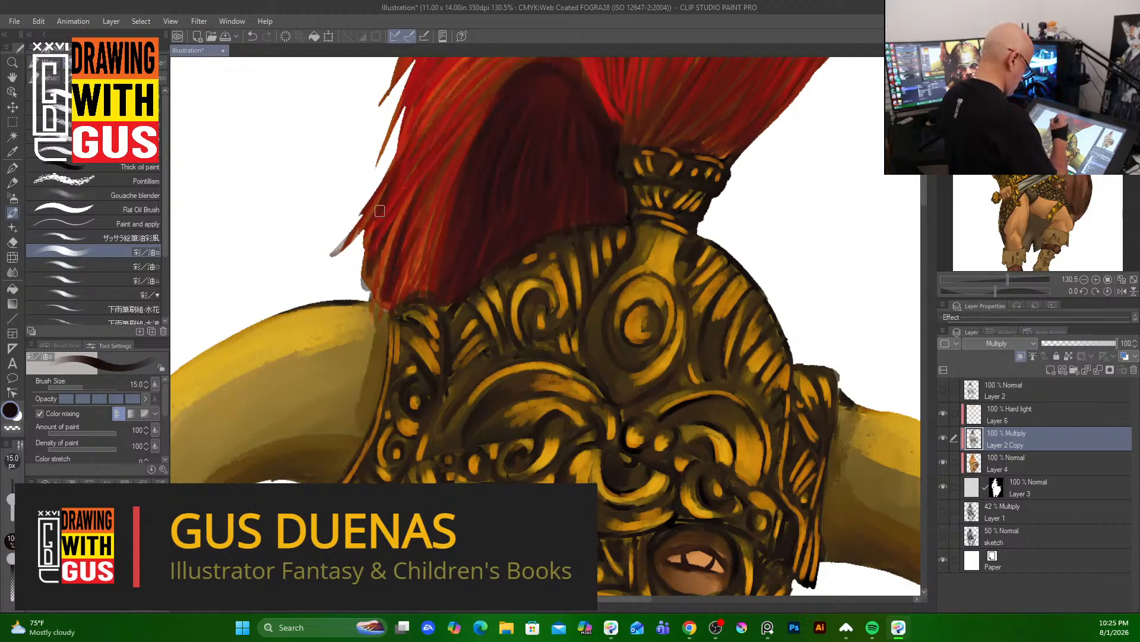
{"action": "left_click_drag", "start_coordinate": [378, 213], "coordinate": [366, 262]}
- Darken the roots of the gathered hair just above the tie with short near-black strokes
{"action": "left_click_drag", "start_coordinate": [632, 113], "coordinate": [631, 136]}
{"action": "left_click_drag", "start_coordinate": [683, 65], "coordinate": [641, 140]}
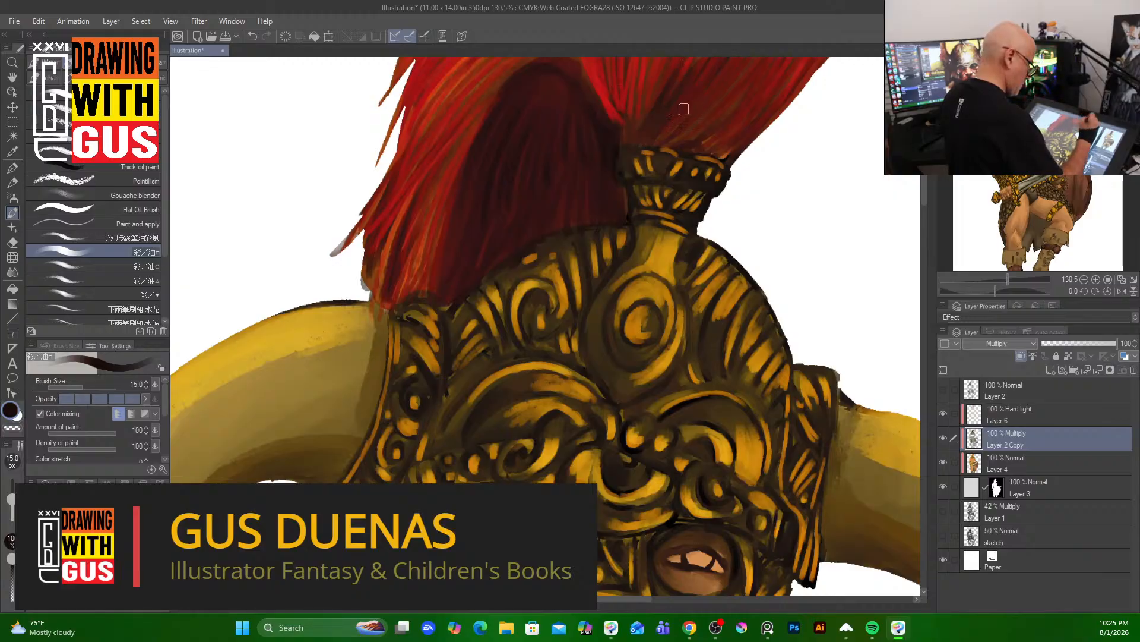
{"action": "left_click_drag", "start_coordinate": [683, 109], "coordinate": [677, 138]}
{"action": "left_click_drag", "start_coordinate": [742, 95], "coordinate": [710, 143]}
{"action": "mouse_move", "coordinate": [784, 77]}
{"action": "left_mouse_down"}
{"action": "mouse_move", "coordinate": [728, 152]}
{"action": "mouse_move", "coordinate": [777, 107]}
{"action": "left_mouse_up"}
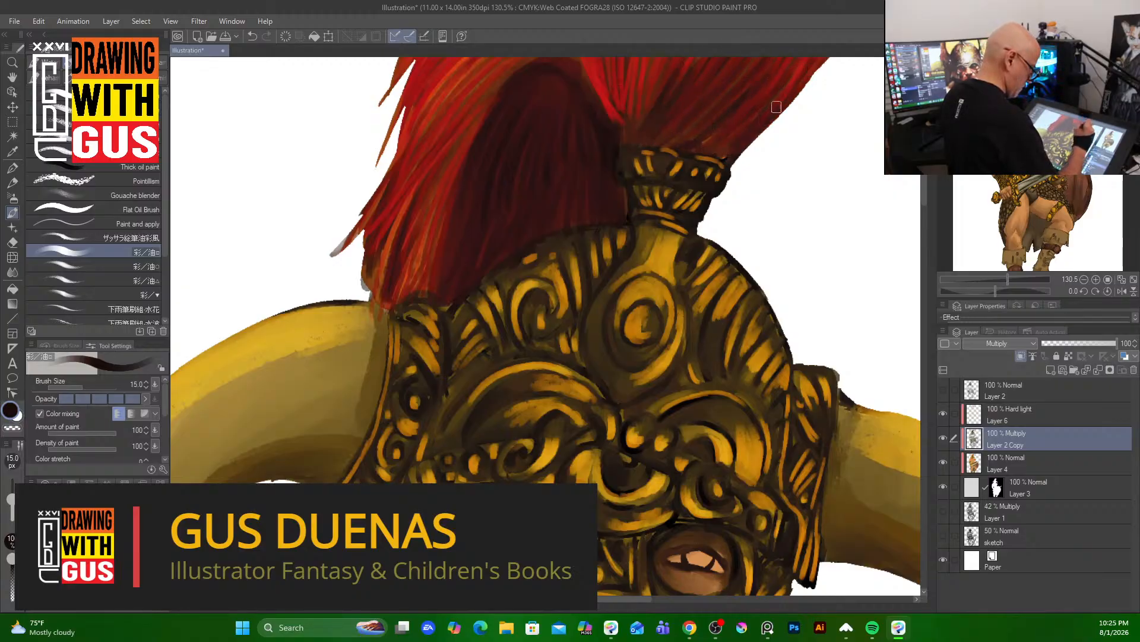
{"action": "mouse_move", "coordinate": [711, 130]}
{"action": "left_mouse_down"}
{"action": "mouse_move", "coordinate": [713, 96]}
{"action": "mouse_move", "coordinate": [628, 128]}
{"action": "left_mouse_up"}
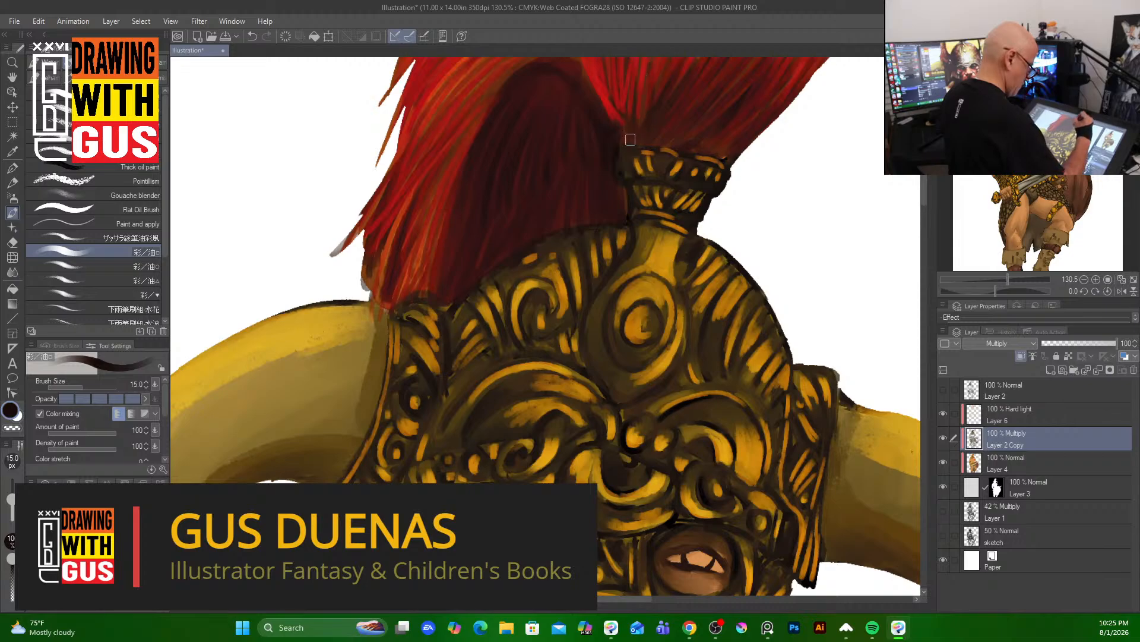
{"action": "left_click_drag", "start_coordinate": [608, 68], "coordinate": [618, 125]}
- Paint near-black strands along the upper outer edge of the plume's left sweep
{"action": "scroll", "coordinate": [918, 191], "scroll_direction": "up", "scroll_amount": 5}
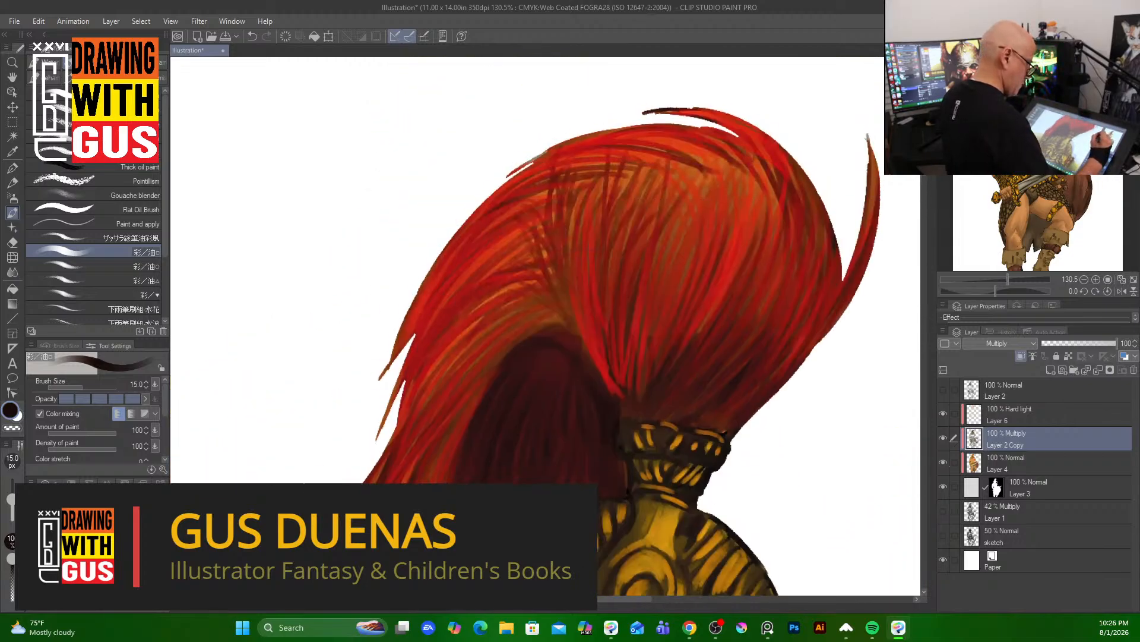
{"action": "mouse_move", "coordinate": [594, 109]}
{"action": "left_mouse_down"}
{"action": "mouse_move", "coordinate": [538, 102]}
{"action": "mouse_move", "coordinate": [441, 229]}
{"action": "left_mouse_up"}
{"action": "mouse_move", "coordinate": [532, 148]}
{"action": "left_mouse_down"}
{"action": "mouse_move", "coordinate": [454, 210]}
{"action": "mouse_move", "coordinate": [422, 273]}
{"action": "mouse_move", "coordinate": [436, 256]}
{"action": "left_mouse_up"}
{"action": "mouse_move", "coordinate": [544, 190]}
{"action": "left_mouse_down"}
{"action": "mouse_move", "coordinate": [410, 320]}
{"action": "mouse_move", "coordinate": [419, 305]}
{"action": "left_mouse_up"}
{"action": "left_click_drag", "start_coordinate": [528, 216], "coordinate": [452, 285]}
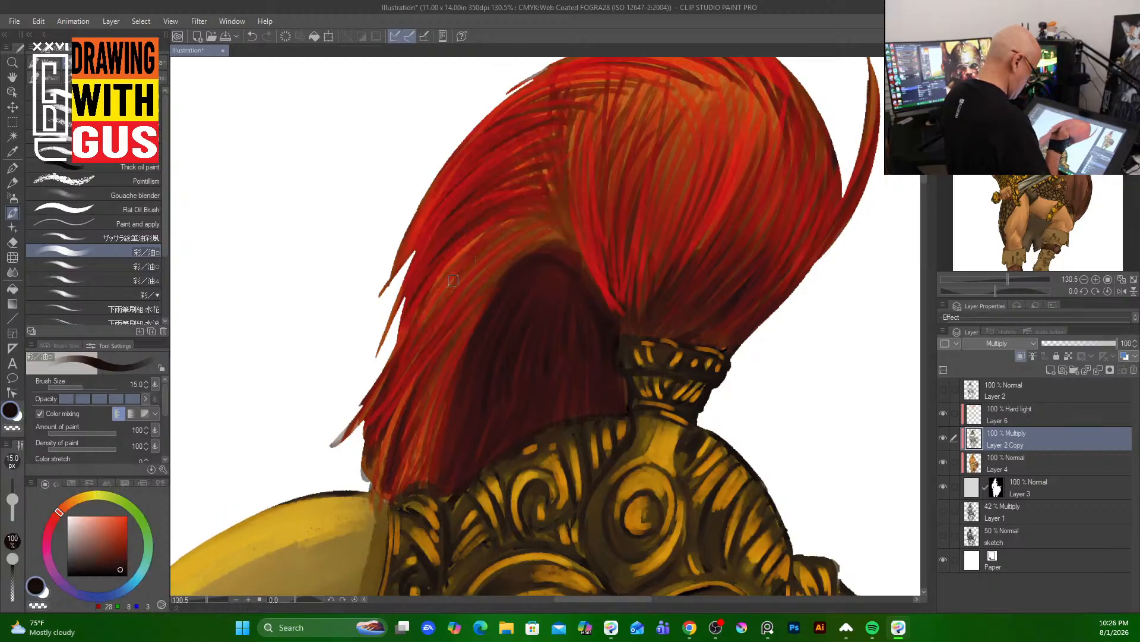
- Deepen the parting between the left sweep and the gathered hair with near-black strokes up to the crown
{"action": "left_click_drag", "start_coordinate": [556, 148], "coordinate": [552, 217]}
{"action": "mouse_move", "coordinate": [574, 97]}
{"action": "left_mouse_down"}
{"action": "mouse_move", "coordinate": [573, 233]}
{"action": "mouse_move", "coordinate": [571, 181]}
{"action": "mouse_move", "coordinate": [558, 219]}
{"action": "left_mouse_up"}
{"action": "left_click_drag", "start_coordinate": [520, 132], "coordinate": [549, 183]}
{"action": "left_click_drag", "start_coordinate": [565, 117], "coordinate": [525, 110]}
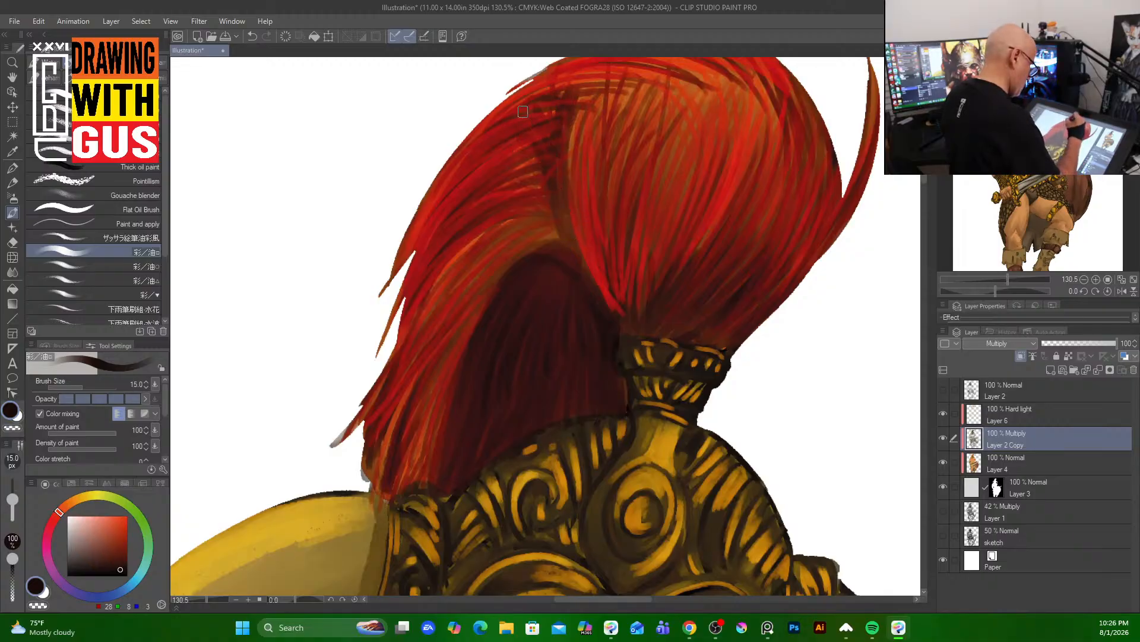
{"action": "left_click_drag", "start_coordinate": [588, 93], "coordinate": [534, 95]}
{"action": "left_click_drag", "start_coordinate": [624, 79], "coordinate": [585, 70]}
- Add near-black strands to the upper right part of the gathered hair
{"action": "mouse_move", "coordinate": [704, 83]}
{"action": "left_mouse_down"}
{"action": "mouse_move", "coordinate": [710, 175]}
{"action": "mouse_move", "coordinate": [739, 180]}
{"action": "left_mouse_up"}
{"action": "mouse_move", "coordinate": [747, 79]}
{"action": "left_mouse_down"}
{"action": "mouse_move", "coordinate": [752, 177]}
{"action": "mouse_move", "coordinate": [762, 188]}
{"action": "left_mouse_up"}
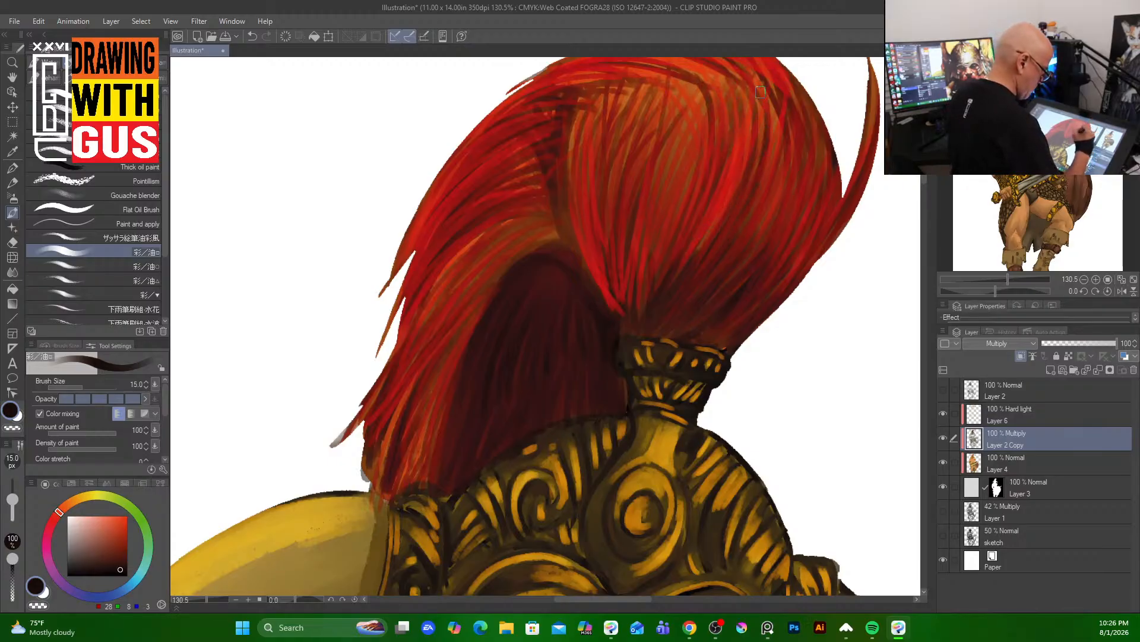
{"action": "mouse_move", "coordinate": [758, 102]}
{"action": "left_mouse_down"}
{"action": "mouse_move", "coordinate": [758, 180]}
{"action": "mouse_move", "coordinate": [773, 210]}
{"action": "left_mouse_up"}
{"action": "left_click_drag", "start_coordinate": [795, 115], "coordinate": [794, 158]}
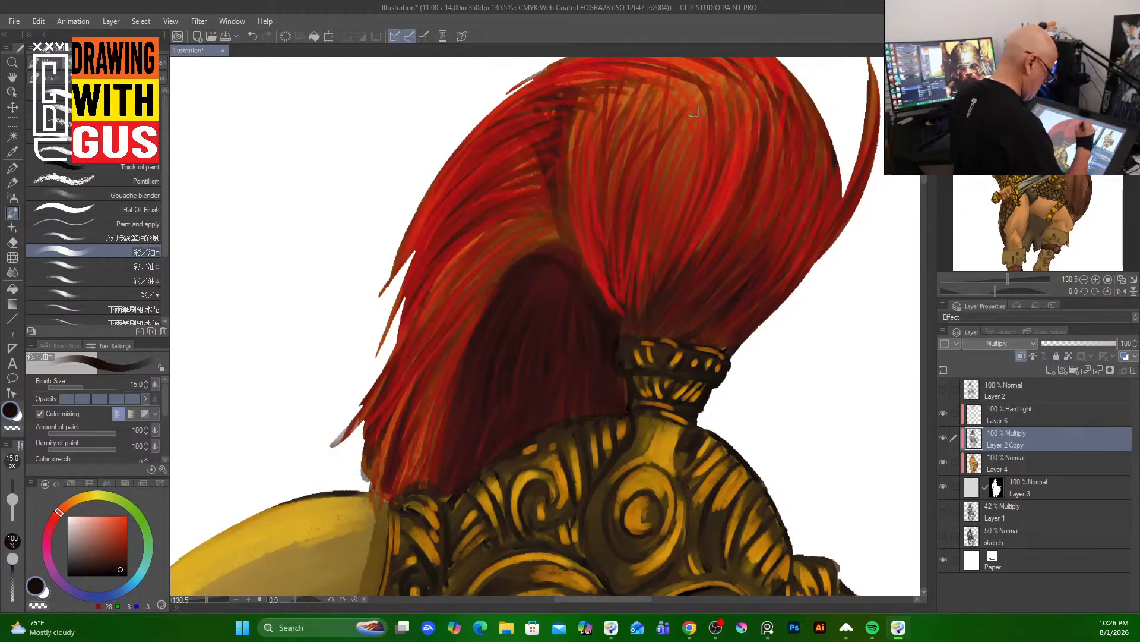
- Paint near-black strands through the center and left side of the gathered hair
{"action": "left_click_drag", "start_coordinate": [696, 150], "coordinate": [681, 202]}
{"action": "left_click_drag", "start_coordinate": [689, 128], "coordinate": [655, 211]}
{"action": "left_click_drag", "start_coordinate": [694, 106], "coordinate": [651, 196]}
{"action": "mouse_move", "coordinate": [691, 109]}
{"action": "left_mouse_down"}
{"action": "mouse_move", "coordinate": [652, 192]}
{"action": "mouse_move", "coordinate": [658, 154]}
{"action": "mouse_move", "coordinate": [647, 161]}
{"action": "left_mouse_up"}
{"action": "mouse_move", "coordinate": [657, 88]}
{"action": "left_mouse_down"}
{"action": "mouse_move", "coordinate": [634, 185]}
{"action": "mouse_move", "coordinate": [620, 177]}
{"action": "left_mouse_up"}
{"action": "left_click_drag", "start_coordinate": [628, 117], "coordinate": [607, 224]}
{"action": "mouse_move", "coordinate": [630, 87]}
{"action": "left_mouse_down"}
{"action": "mouse_move", "coordinate": [610, 195]}
{"action": "mouse_move", "coordinate": [594, 160]}
{"action": "left_mouse_up"}
{"action": "left_click_drag", "start_coordinate": [585, 110], "coordinate": [580, 187]}
{"action": "left_click_drag", "start_coordinate": [579, 86], "coordinate": [574, 221]}
{"action": "mouse_move", "coordinate": [570, 132]}
{"action": "left_mouse_down"}
{"action": "mouse_move", "coordinate": [566, 238]}
{"action": "mouse_move", "coordinate": [606, 269]}
{"action": "left_mouse_up"}
- Add near-black strands below the crown and down the gathered hair's right side to the tie
{"action": "mouse_move", "coordinate": [657, 89]}
{"action": "left_mouse_down"}
{"action": "mouse_move", "coordinate": [646, 173]}
{"action": "mouse_move", "coordinate": [677, 123]}
{"action": "left_mouse_up"}
{"action": "left_click_drag", "start_coordinate": [676, 79], "coordinate": [711, 146]}
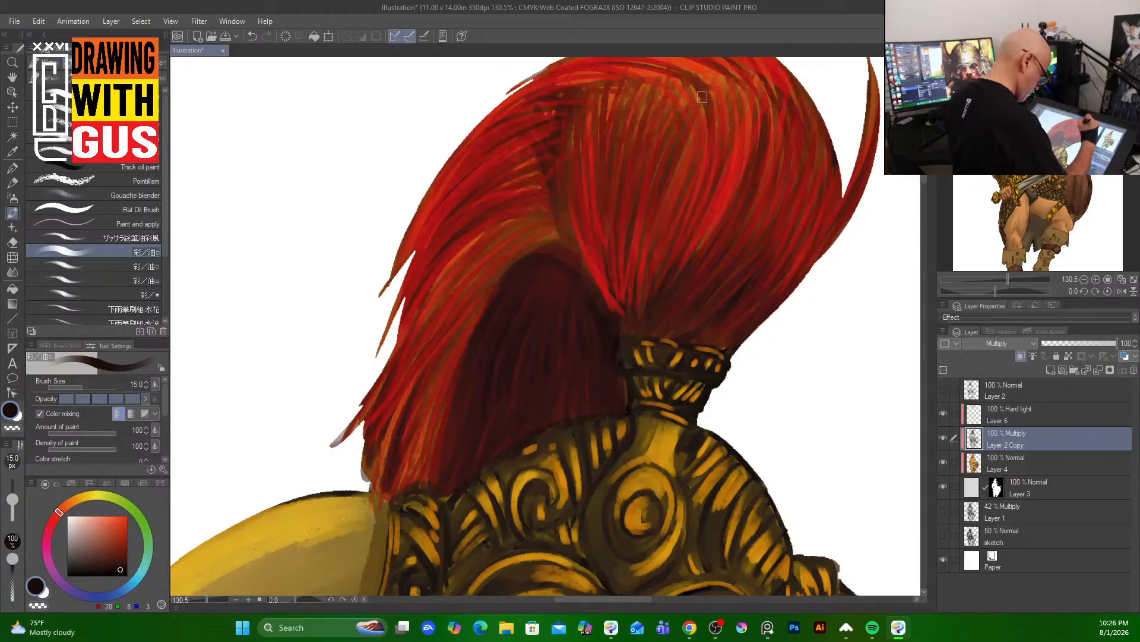
{"action": "left_click_drag", "start_coordinate": [702, 97], "coordinate": [707, 156]}
{"action": "left_click_drag", "start_coordinate": [747, 140], "coordinate": [731, 203]}
{"action": "left_click_drag", "start_coordinate": [809, 135], "coordinate": [747, 305]}
{"action": "left_click_drag", "start_coordinate": [820, 155], "coordinate": [766, 262]}
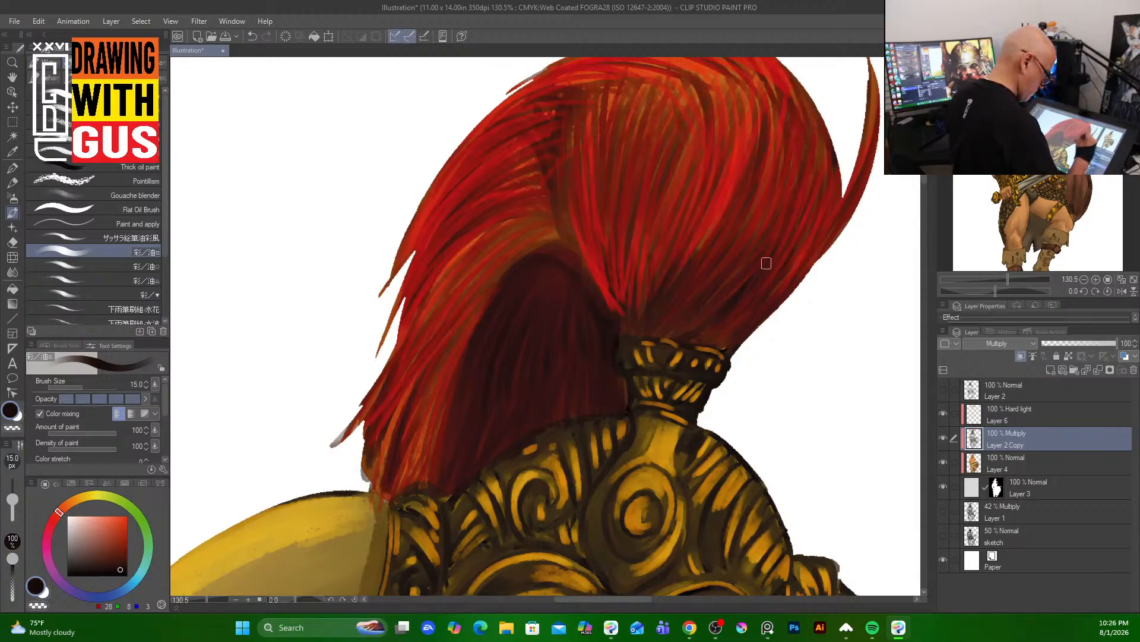
{"action": "left_click_drag", "start_coordinate": [815, 232], "coordinate": [760, 308]}
{"action": "left_click_drag", "start_coordinate": [843, 191], "coordinate": [696, 360]}
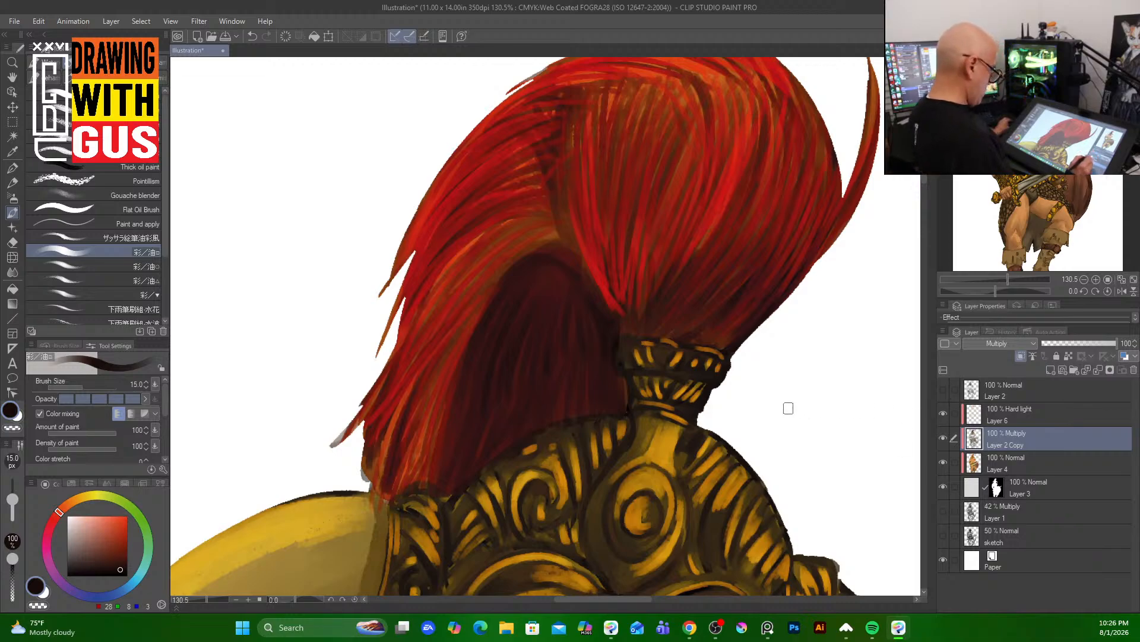
- Review the whole figure from the plume to the boots, ending at the helmet
{"action": "key", "text": "]"}
{"action": "scroll", "coordinate": [795, 296], "scroll_direction": "down", "scroll_amount": 5}
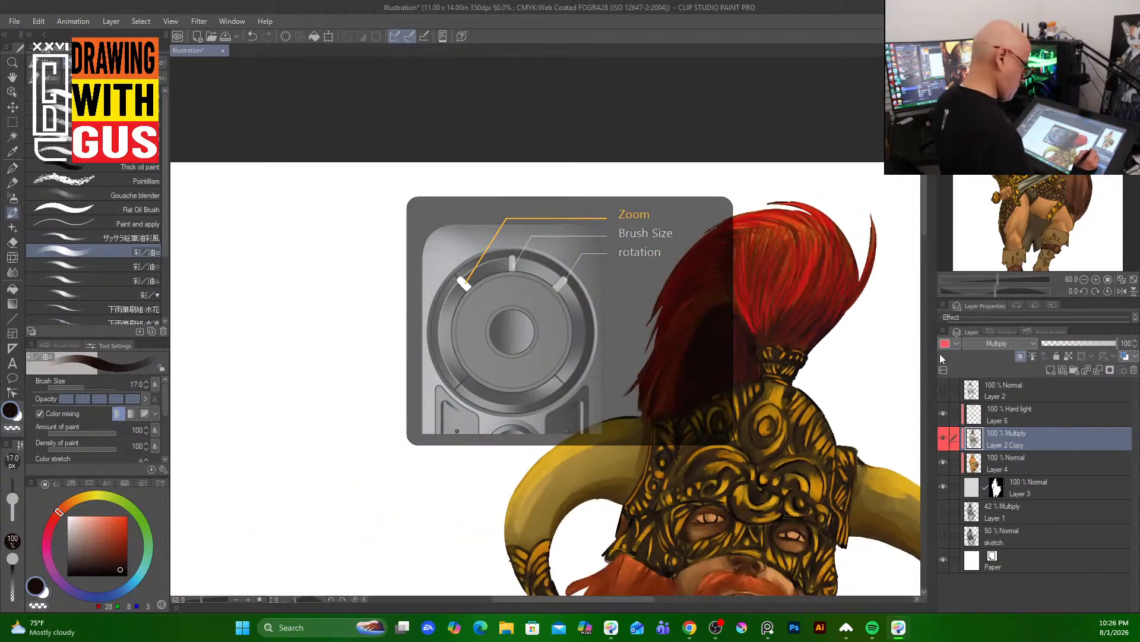
{"action": "left_click_drag", "start_coordinate": [923, 224], "coordinate": [922, 248]}
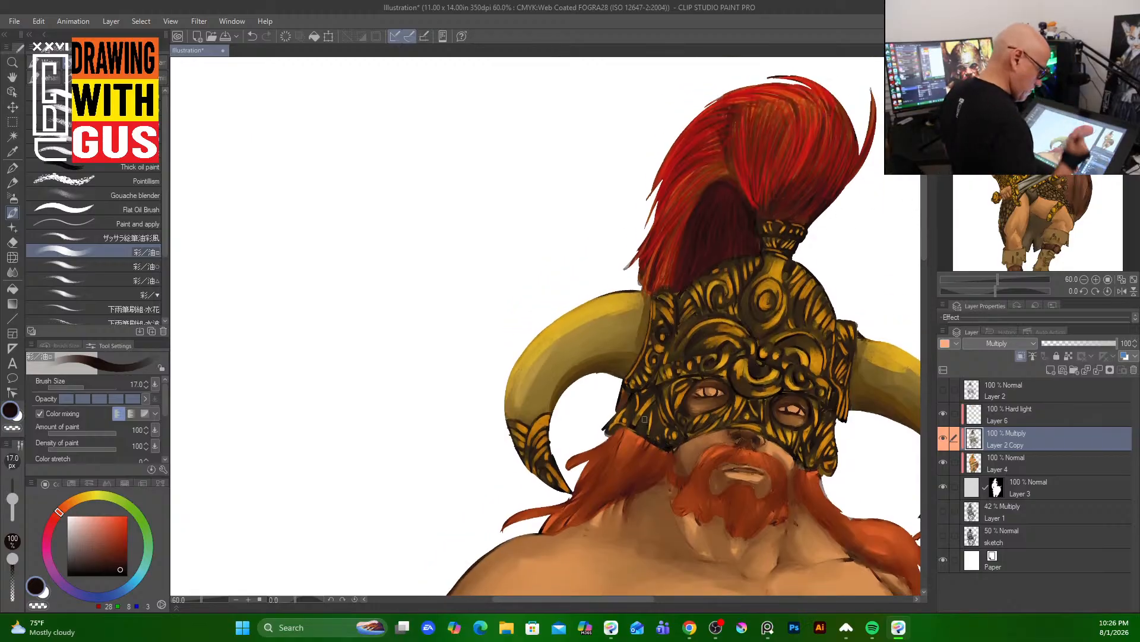
{"action": "left_click_drag", "start_coordinate": [777, 524], "coordinate": [655, 205]}
{"action": "left_click_drag", "start_coordinate": [677, 439], "coordinate": [665, 89]}
{"action": "left_click_drag", "start_coordinate": [654, 433], "coordinate": [675, 120]}
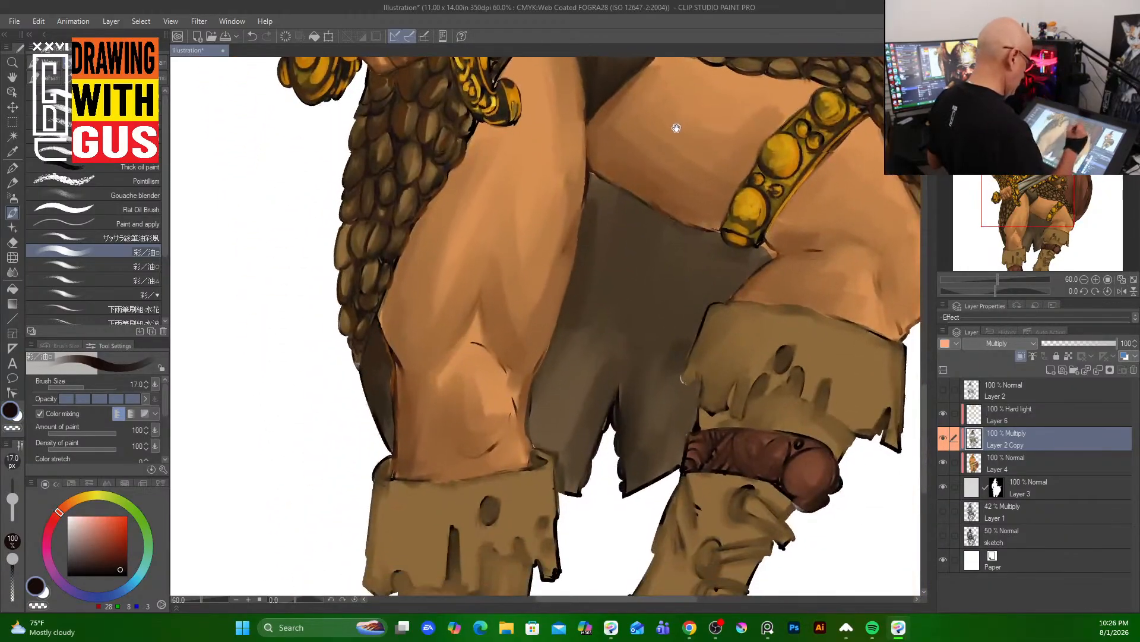
{"action": "left_click_drag", "start_coordinate": [526, 342], "coordinate": [537, 612]}
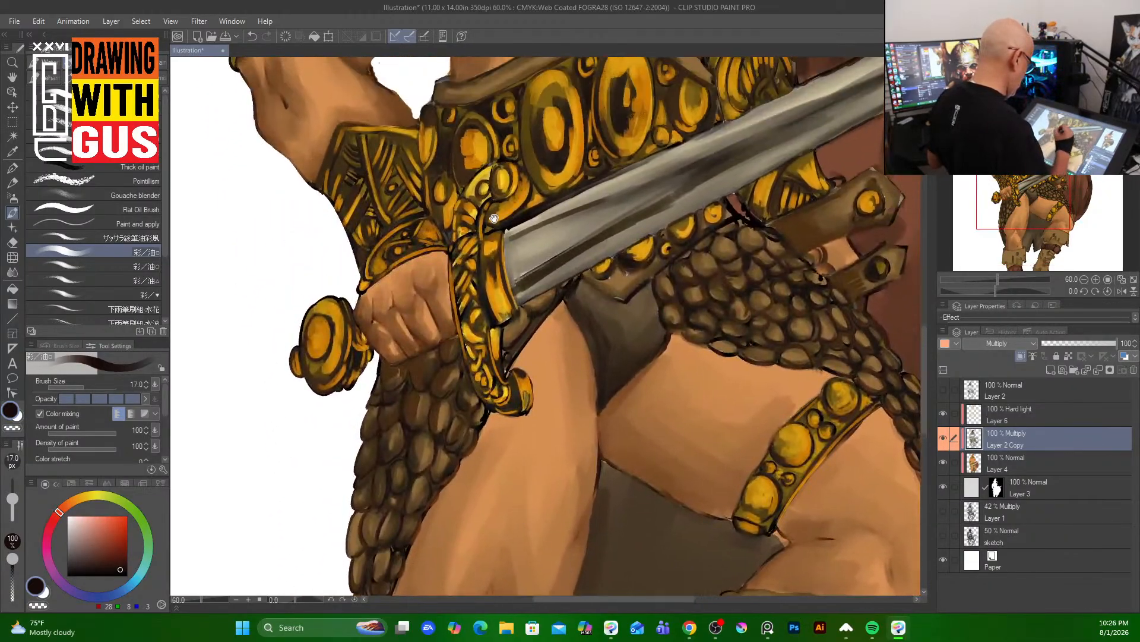
{"action": "left_click_drag", "start_coordinate": [493, 89], "coordinate": [518, 561]}
{"action": "left_click_drag", "start_coordinate": [529, 367], "coordinate": [595, 441]}
{"action": "left_click_drag", "start_coordinate": [570, 367], "coordinate": [570, 214]}
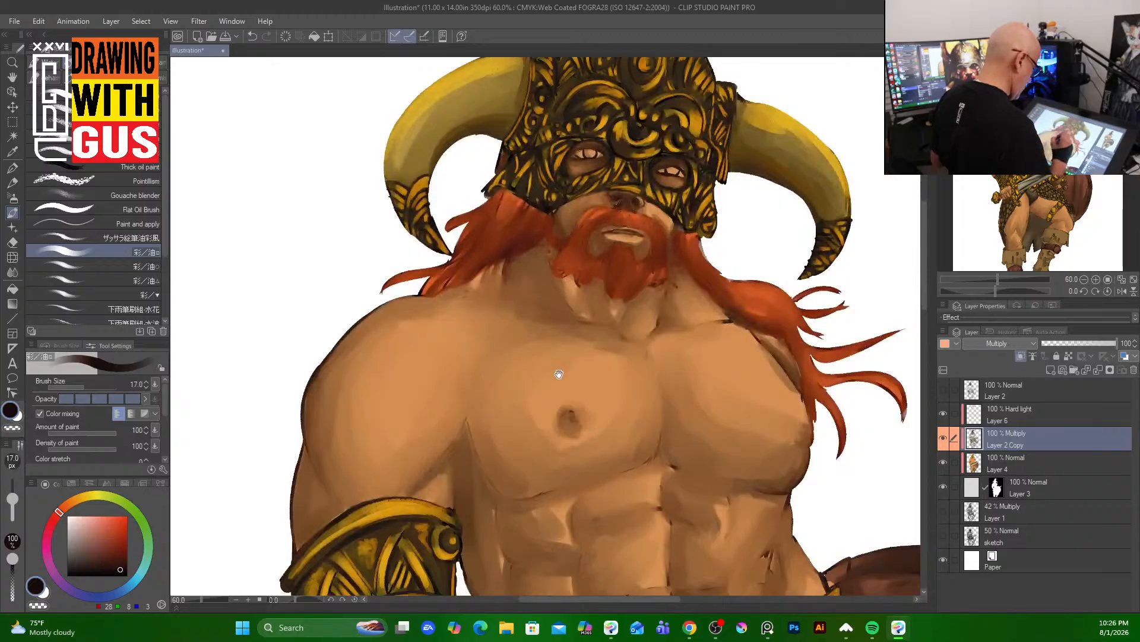
{"action": "left_click_drag", "start_coordinate": [560, 375], "coordinate": [537, 202]}
{"action": "left_click_drag", "start_coordinate": [547, 287], "coordinate": [493, 515]}
{"action": "left_click_drag", "start_coordinate": [580, 373], "coordinate": [574, 236]}
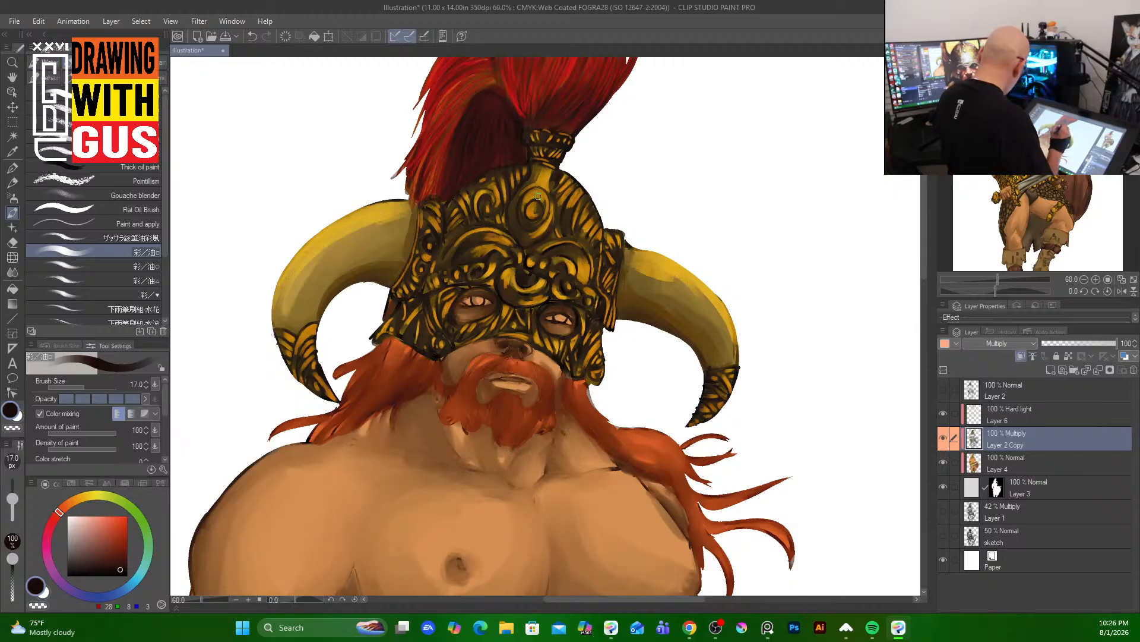
{"action": "scroll", "coordinate": [541, 215], "scroll_direction": "up", "scroll_amount": 1}
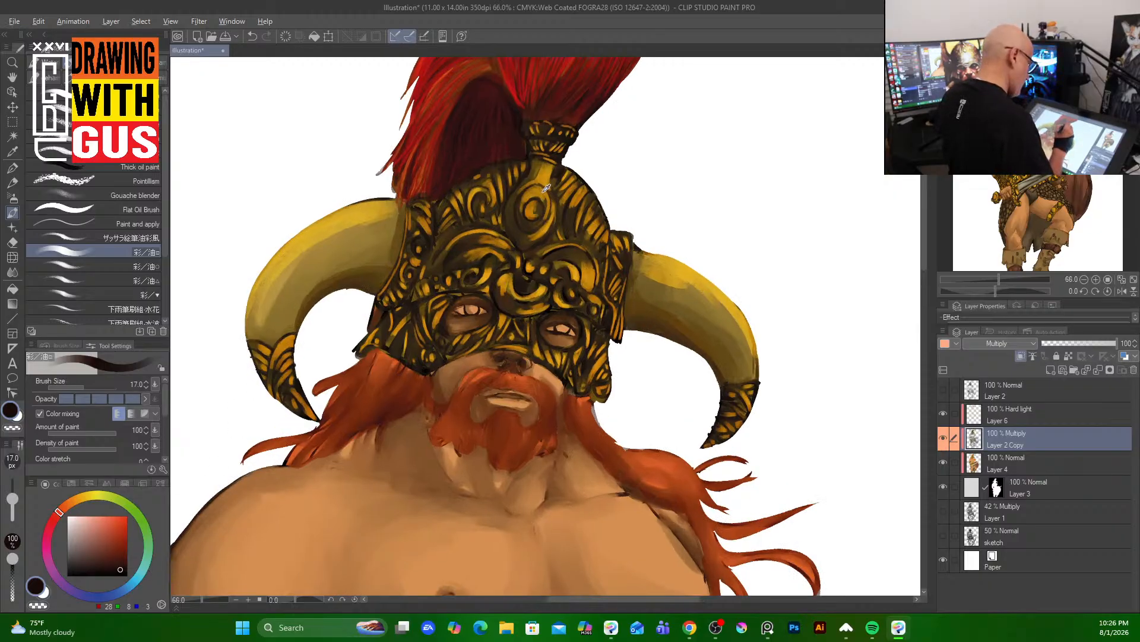
- Sample the helmet's gold, lighten it to (244, 193, 90) and set the brush size to 10
{"action": "left_click", "coordinate": [546, 188], "text": "alt"}
{"action": "left_click_drag", "start_coordinate": [126, 529], "coordinate": [108, 517]}
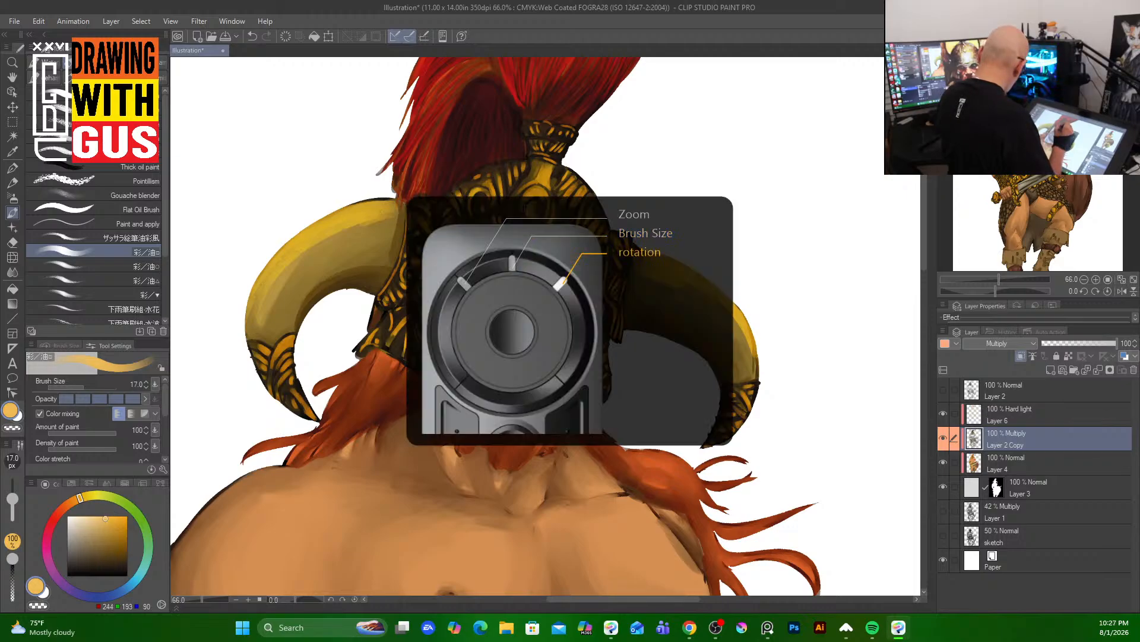
{"action": "scroll", "coordinate": [526, 206], "scroll_direction": "up", "scroll_amount": 4}
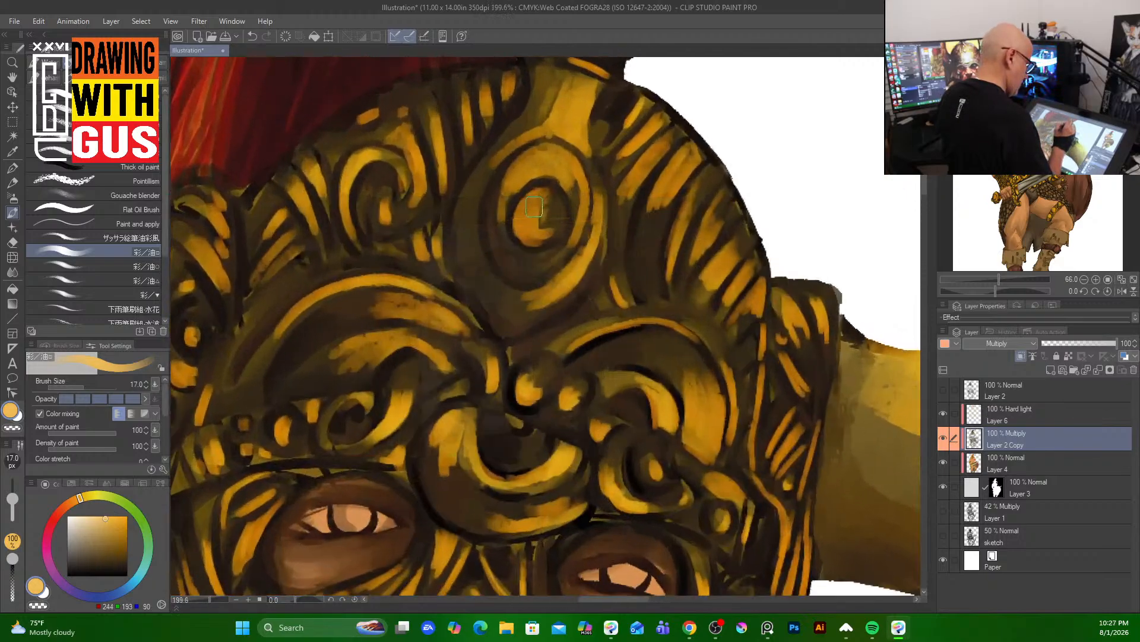
{"action": "key", "text": "bracketleft"}
{"action": "key", "text": "bracketleft"}
{"action": "key", "text": "bracketleft"}
{"action": "key", "text": "bracketleft"}
{"action": "key", "text": "bracketleft"}
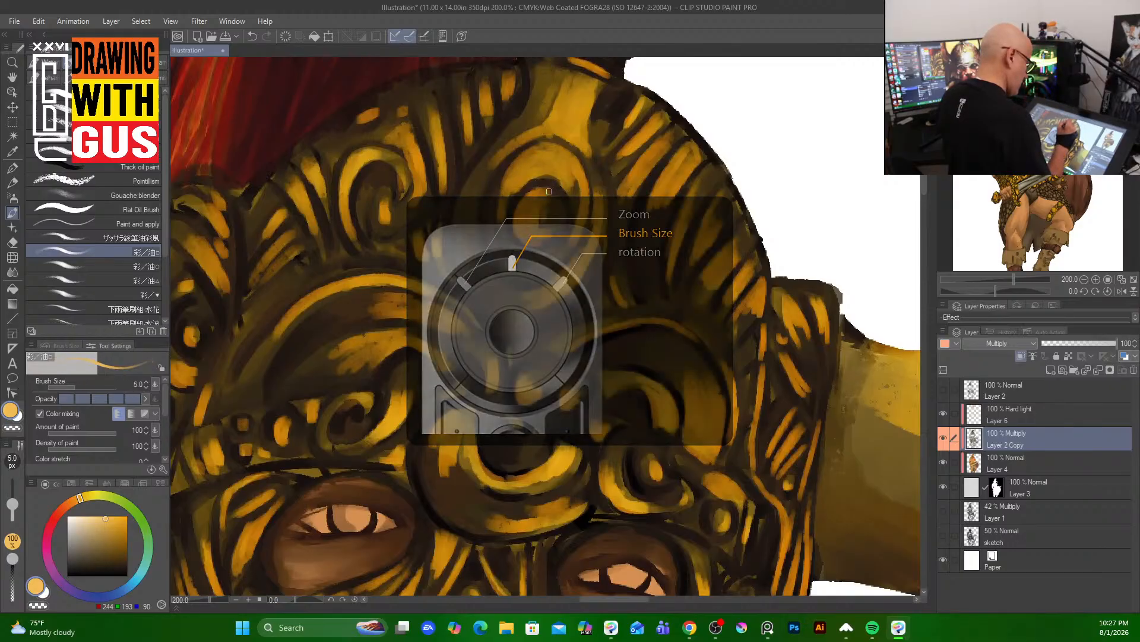
{"action": "key", "text": "bracketright"}
{"action": "key", "text": "bracketright"}
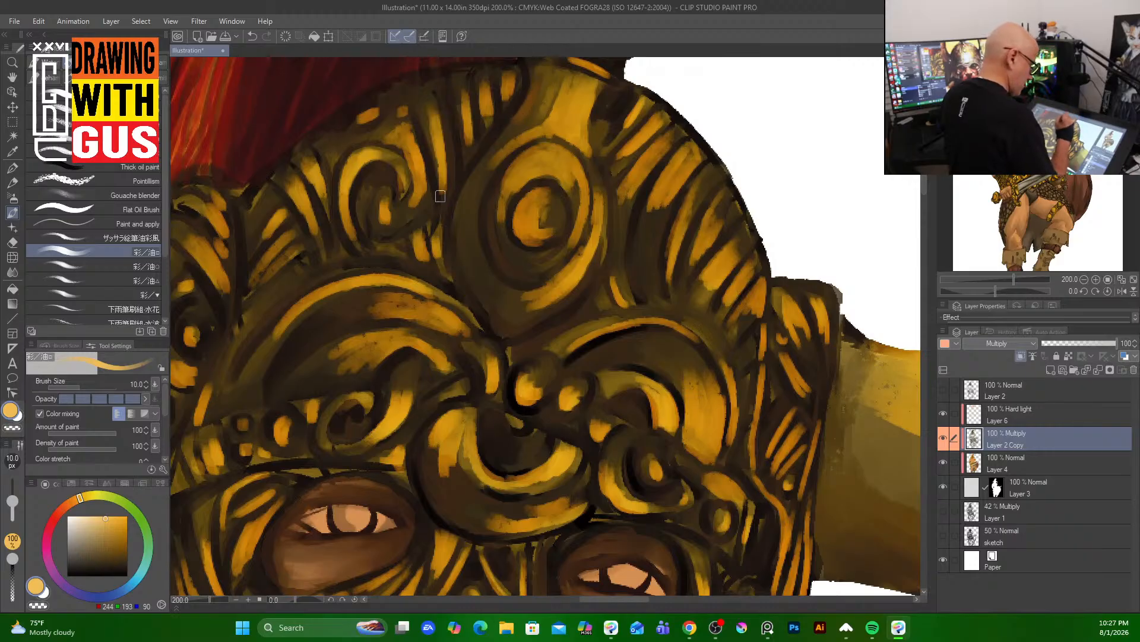
- Switch to the Layer 6 Hard light layer and paint golden highlights on the helmet's forehead medallion and its surrounding rim
{"action": "left_click", "coordinate": [1038, 411]}
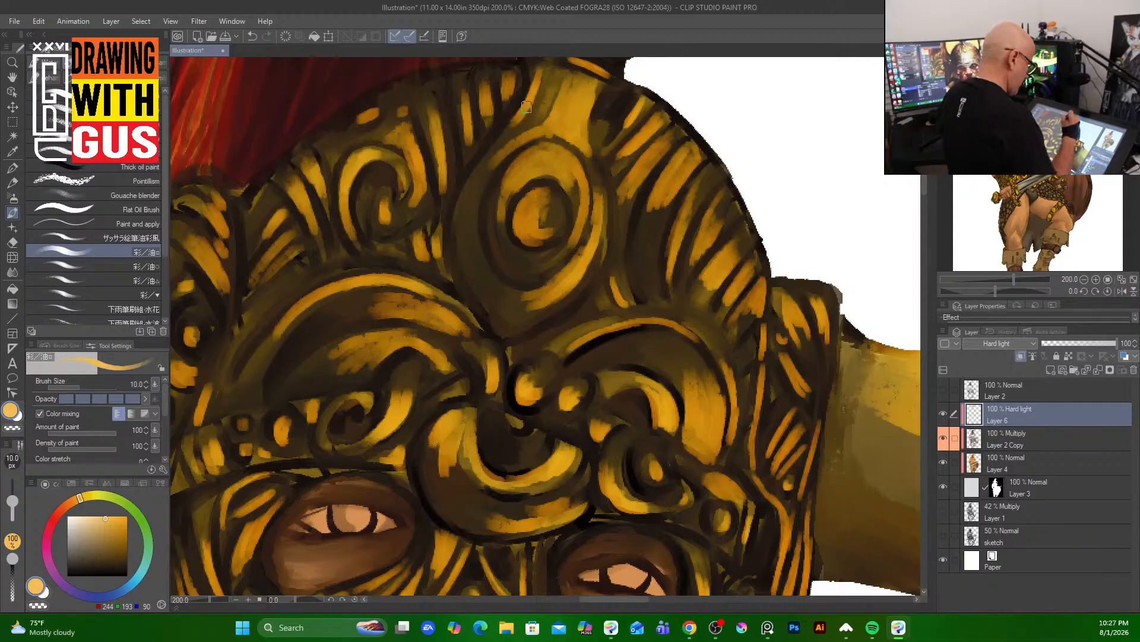
{"action": "mouse_move", "coordinate": [461, 202]}
{"action": "left_mouse_down"}
{"action": "mouse_move", "coordinate": [453, 267]}
{"action": "mouse_move", "coordinate": [478, 311]}
{"action": "mouse_move", "coordinate": [455, 229]}
{"action": "left_mouse_up"}
{"action": "mouse_move", "coordinate": [483, 162]}
{"action": "left_mouse_down"}
{"action": "mouse_move", "coordinate": [457, 219]}
{"action": "mouse_move", "coordinate": [473, 323]}
{"action": "left_mouse_up"}
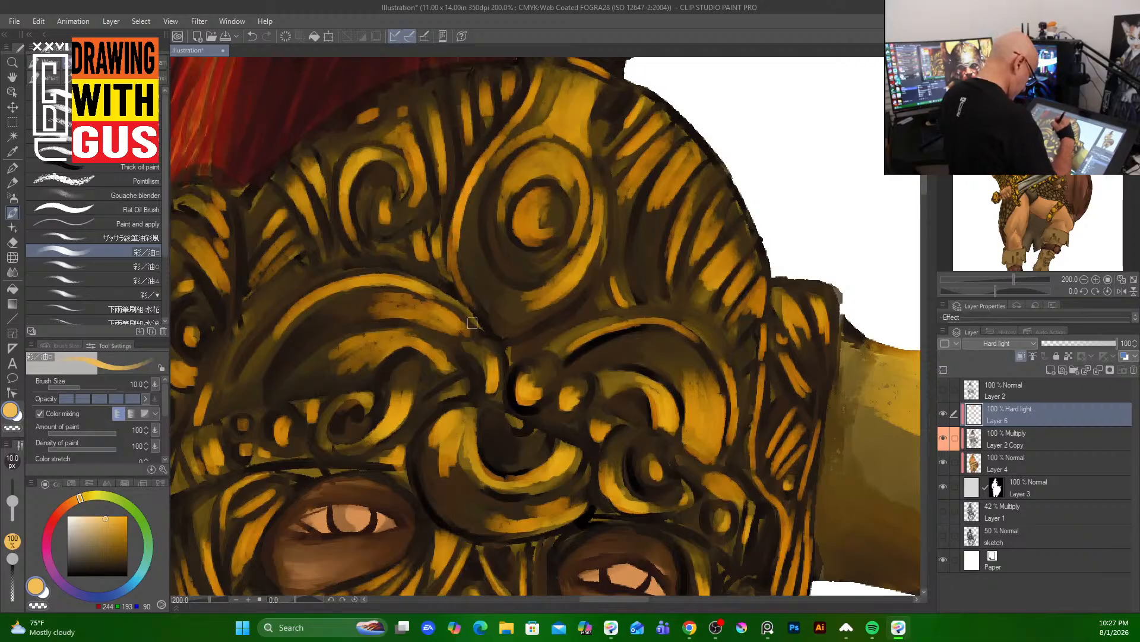
{"action": "left_click_drag", "start_coordinate": [517, 223], "coordinate": [541, 244]}
{"action": "left_click_drag", "start_coordinate": [538, 296], "coordinate": [589, 242]}
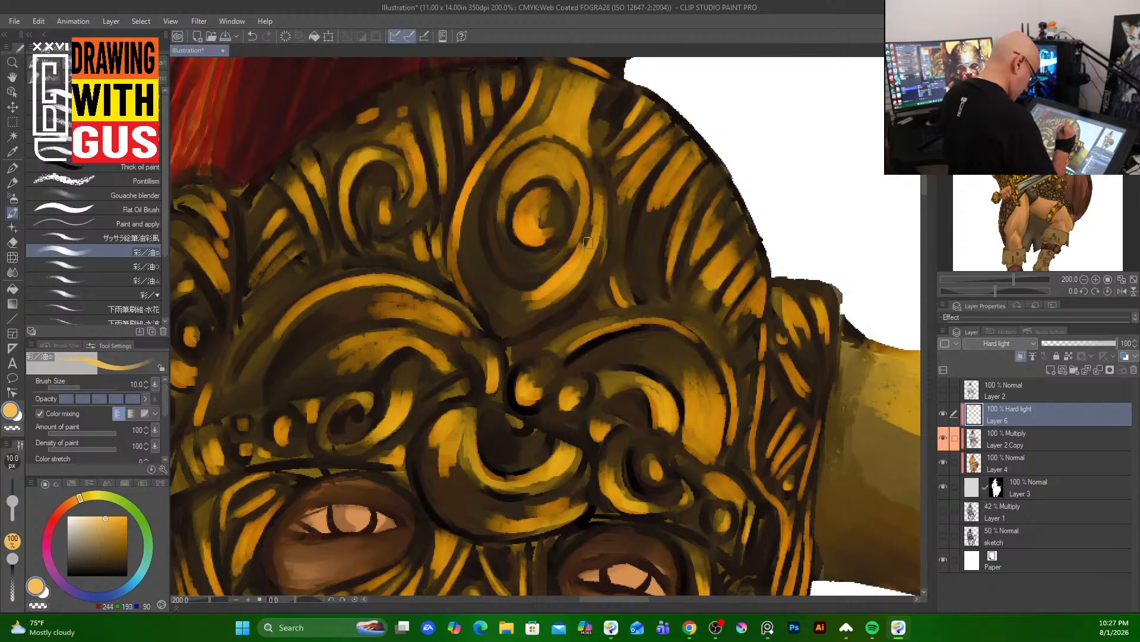
- Paint gold hard-light highlights on the swirls and ridges across the left half of the helmet's crown and brow
{"action": "mouse_move", "coordinate": [404, 399]}
{"action": "left_mouse_down"}
{"action": "mouse_move", "coordinate": [410, 373]}
{"action": "mouse_move", "coordinate": [412, 409]}
{"action": "left_mouse_up"}
{"action": "mouse_move", "coordinate": [388, 346]}
{"action": "left_mouse_down"}
{"action": "mouse_move", "coordinate": [414, 345]}
{"action": "mouse_move", "coordinate": [387, 341]}
{"action": "mouse_move", "coordinate": [410, 308]}
{"action": "mouse_move", "coordinate": [432, 324]}
{"action": "mouse_move", "coordinate": [424, 304]}
{"action": "mouse_move", "coordinate": [446, 303]}
{"action": "mouse_move", "coordinate": [371, 285]}
{"action": "mouse_move", "coordinate": [412, 286]}
{"action": "left_mouse_up"}
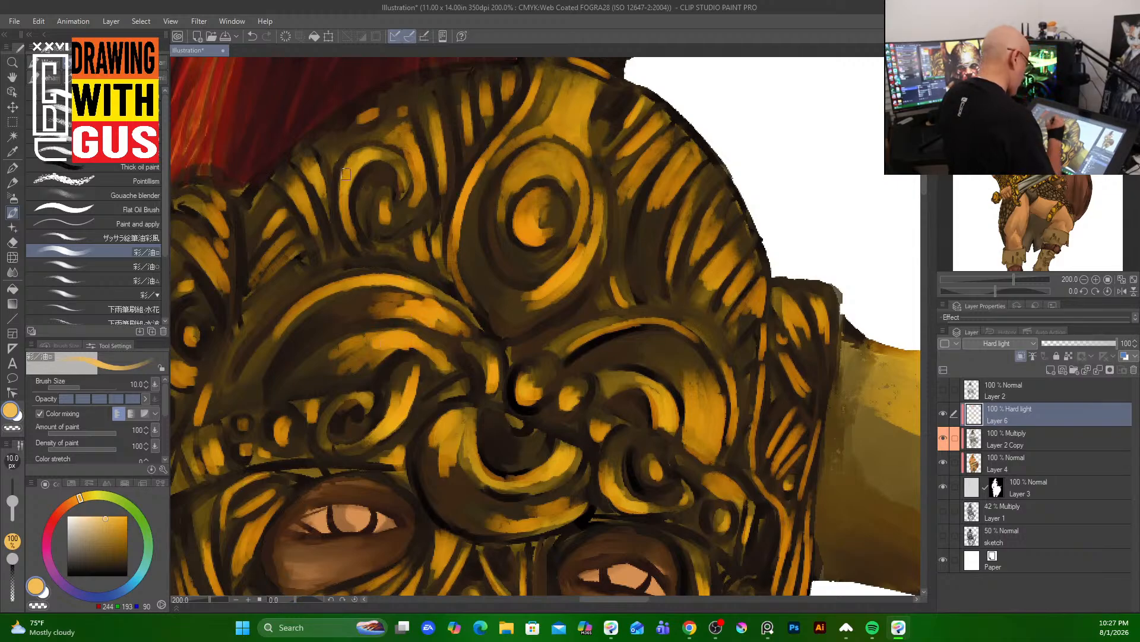
{"action": "left_click_drag", "start_coordinate": [345, 174], "coordinate": [353, 229]}
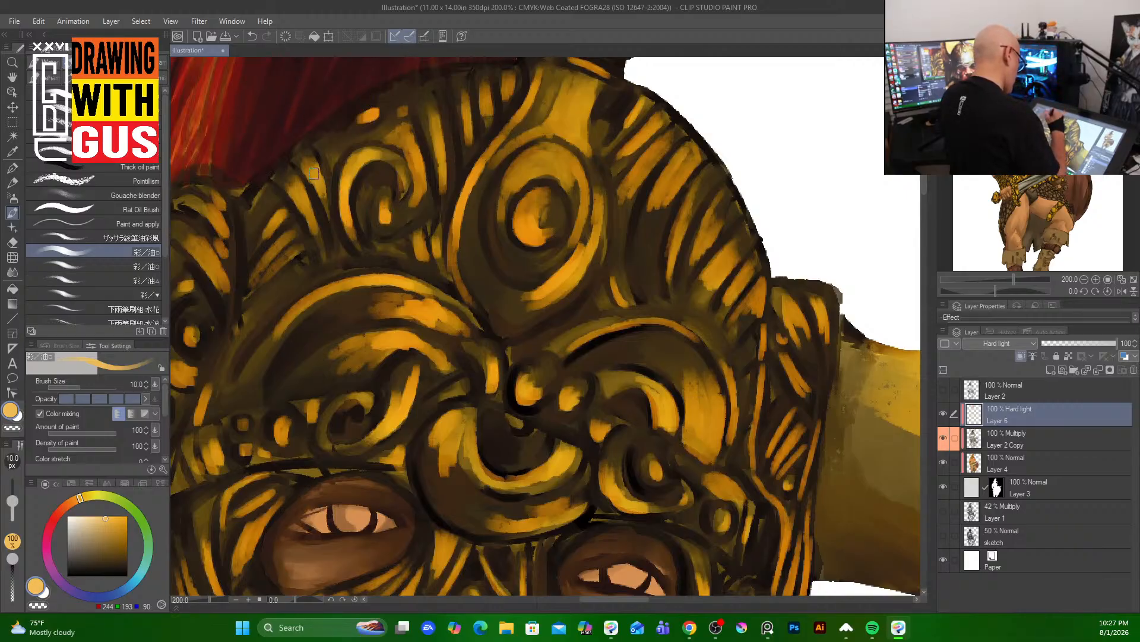
{"action": "mouse_move", "coordinate": [313, 173]}
{"action": "left_mouse_down"}
{"action": "mouse_move", "coordinate": [308, 215]}
{"action": "mouse_move", "coordinate": [270, 228]}
{"action": "mouse_move", "coordinate": [270, 272]}
{"action": "left_mouse_up"}
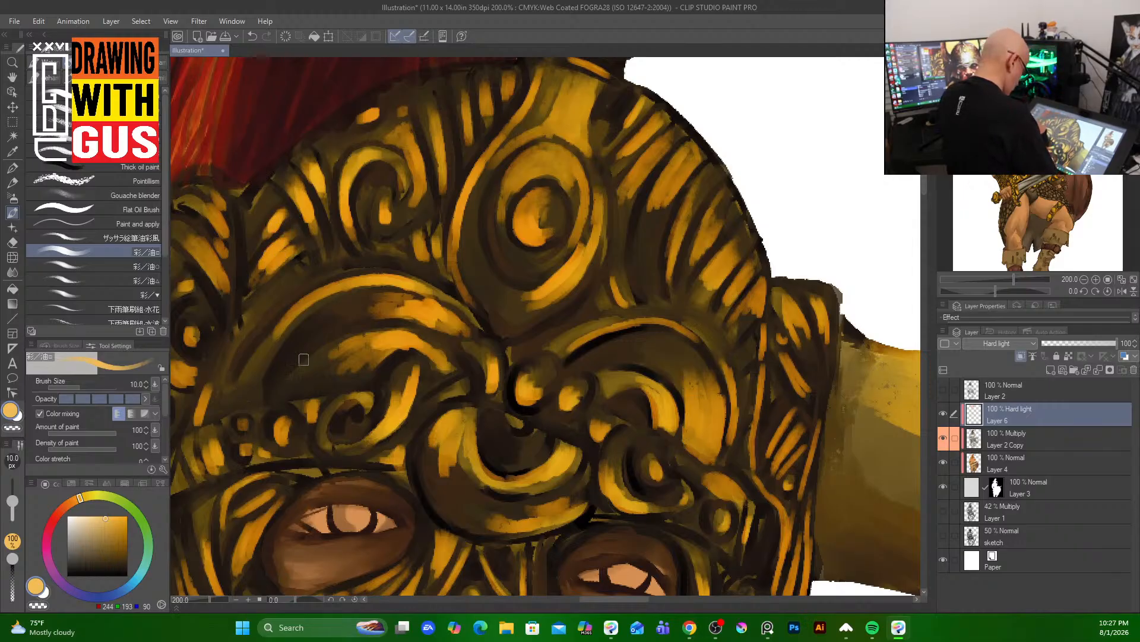
{"action": "left_click_drag", "start_coordinate": [207, 400], "coordinate": [211, 452]}
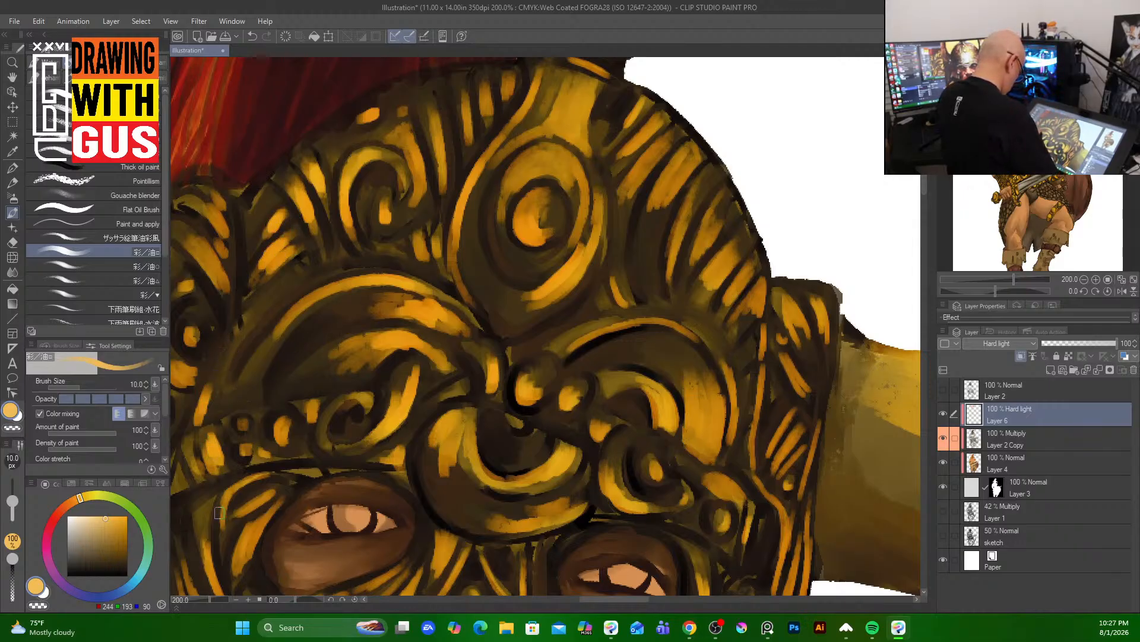
- Add gold highlights to the central crescent ornament between the eyes and to the curls and beads above the right eye
{"action": "left_click_drag", "start_coordinate": [474, 452], "coordinate": [492, 478]}
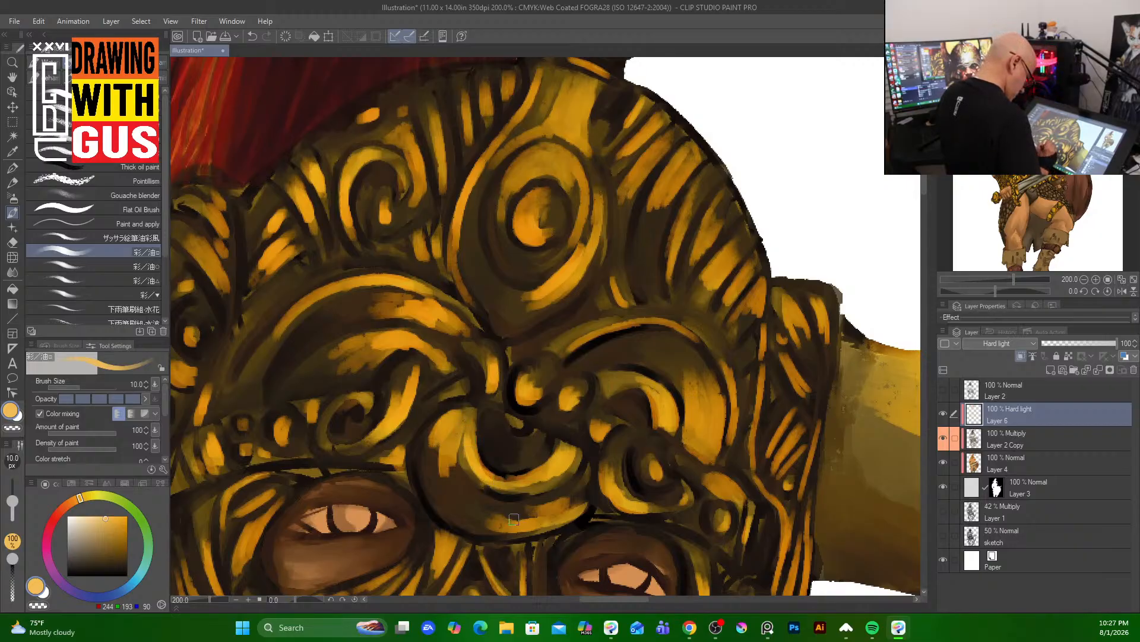
{"action": "left_click_drag", "start_coordinate": [501, 522], "coordinate": [522, 523]}
{"action": "left_click_drag", "start_coordinate": [443, 536], "coordinate": [439, 561]}
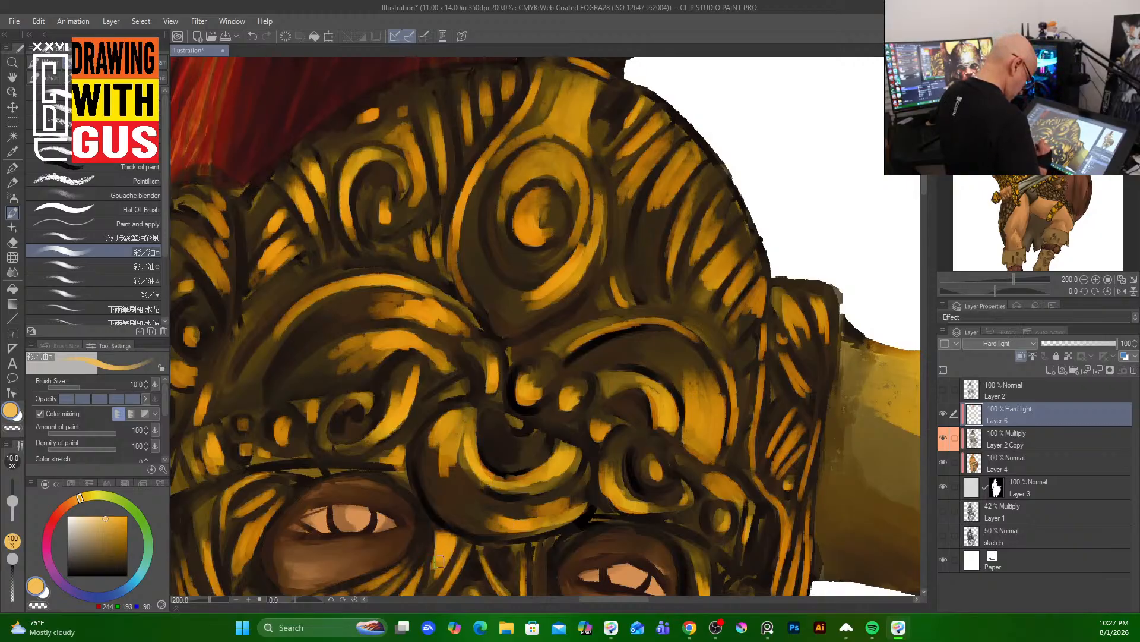
{"action": "left_click_drag", "start_coordinate": [696, 412], "coordinate": [706, 452]}
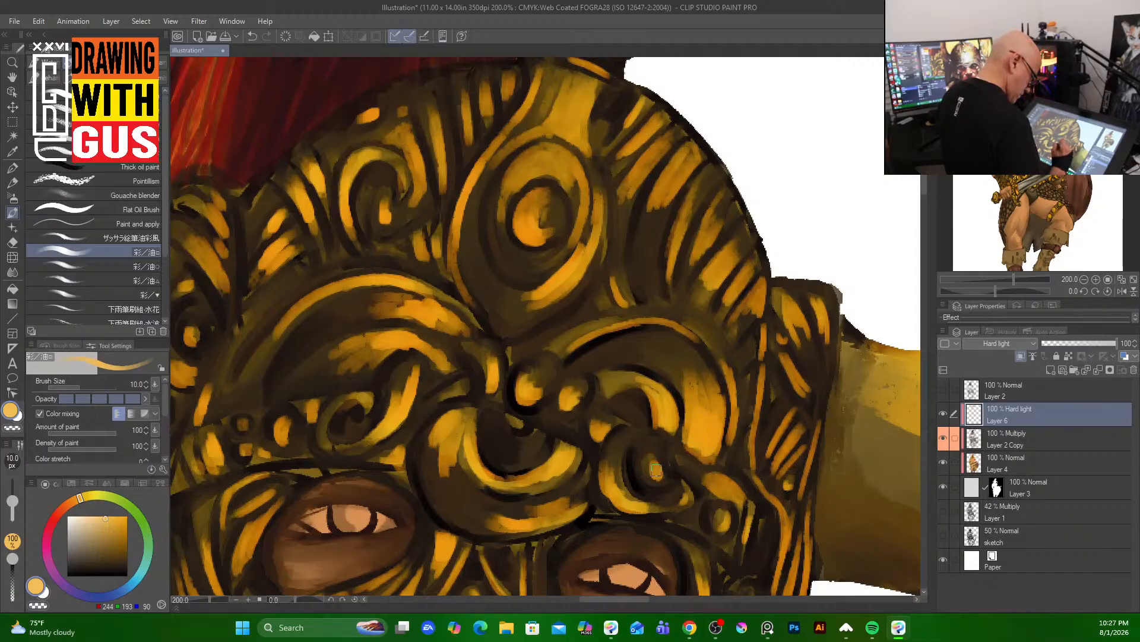
{"action": "left_click_drag", "start_coordinate": [662, 415], "coordinate": [671, 425]}
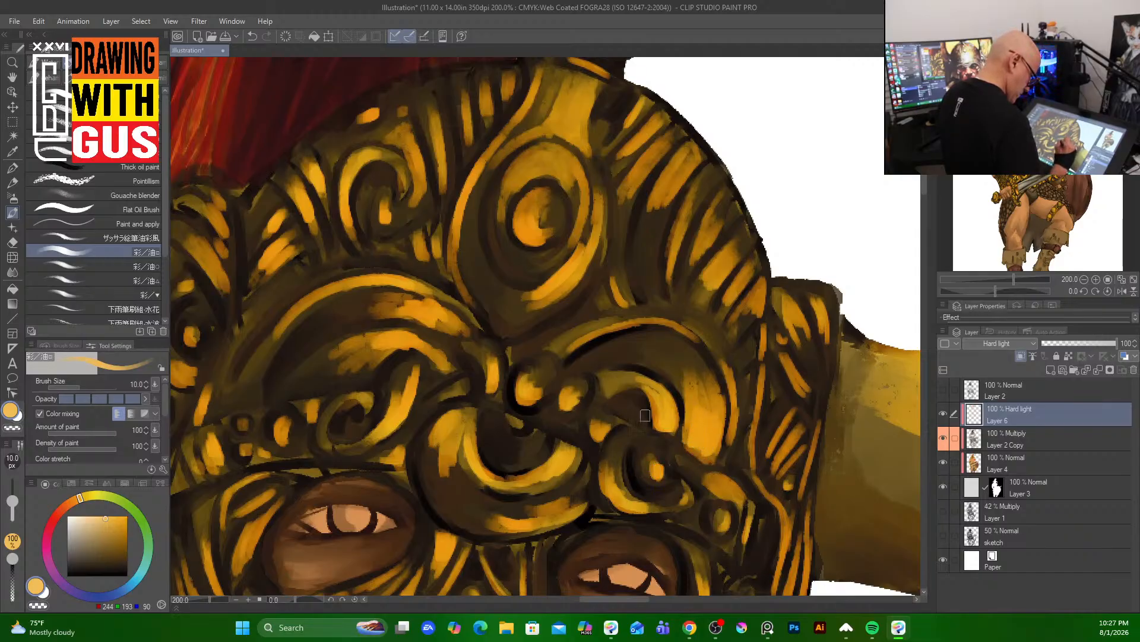
{"action": "mouse_move", "coordinate": [600, 431]}
{"action": "left_mouse_down"}
{"action": "mouse_move", "coordinate": [630, 504]}
{"action": "mouse_move", "coordinate": [647, 509]}
{"action": "left_mouse_up"}
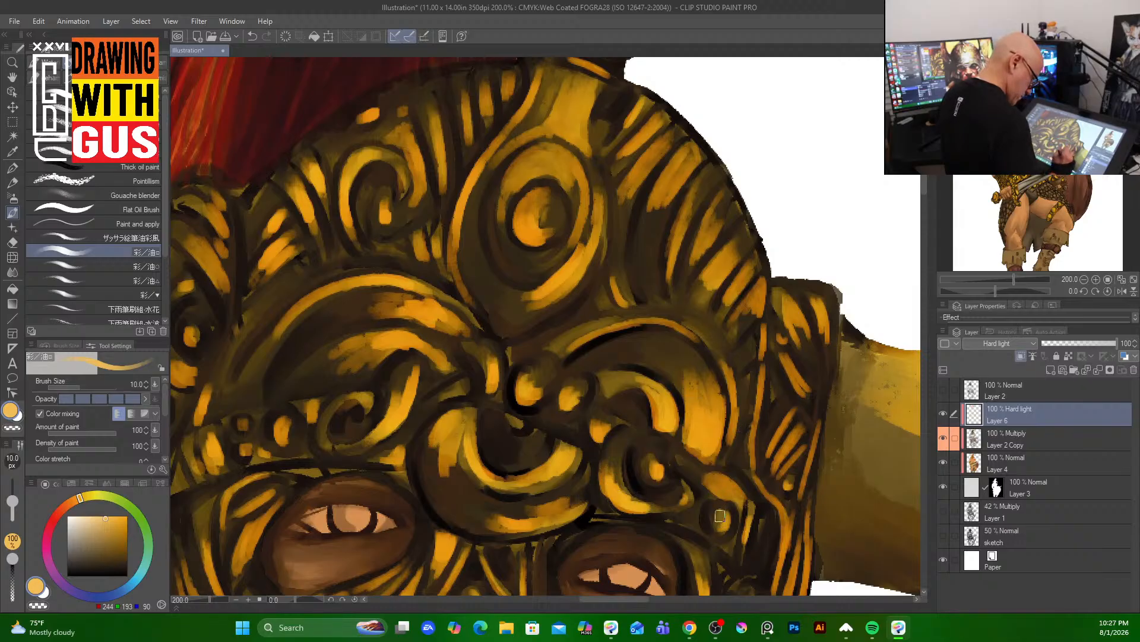
{"action": "left_click_drag", "start_coordinate": [720, 516], "coordinate": [735, 482]}
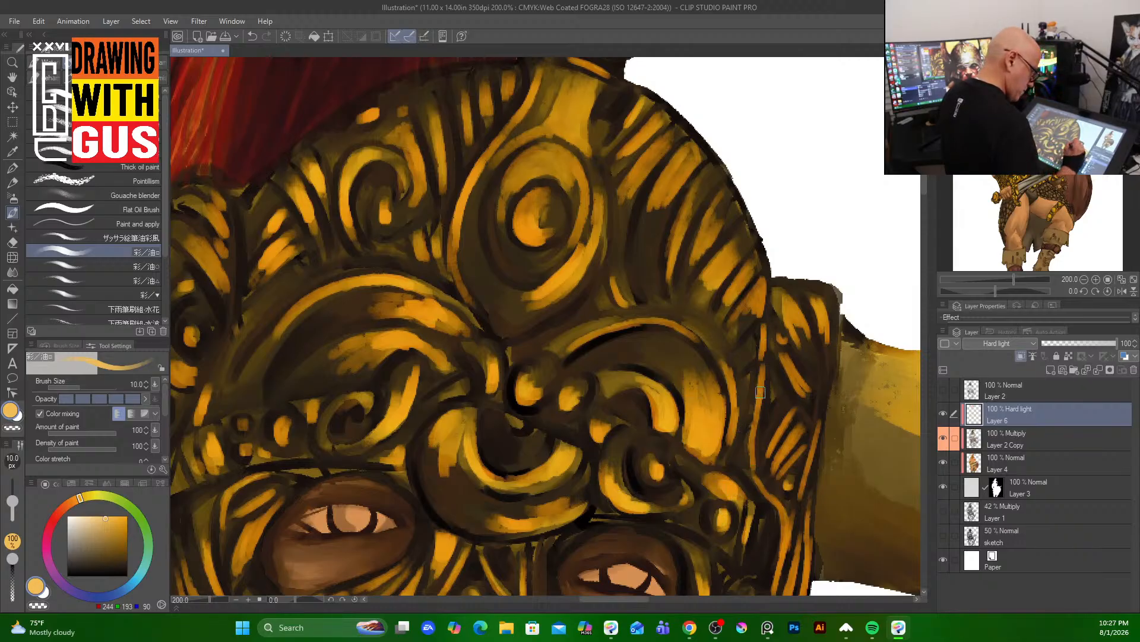
- Reduce the brush size to 7 and paint thin gold highlights along the helmet's right rim and side piece
{"action": "key", "text": "bracketleft"}
{"action": "key", "text": "bracketleft"}
{"action": "left_click_drag", "start_coordinate": [760, 395], "coordinate": [751, 452]}
{"action": "mouse_move", "coordinate": [793, 416]}
{"action": "left_mouse_down"}
{"action": "mouse_move", "coordinate": [772, 444]}
{"action": "mouse_move", "coordinate": [797, 435]}
{"action": "mouse_move", "coordinate": [783, 448]}
{"action": "mouse_move", "coordinate": [793, 437]}
{"action": "mouse_move", "coordinate": [785, 466]}
{"action": "left_mouse_up"}
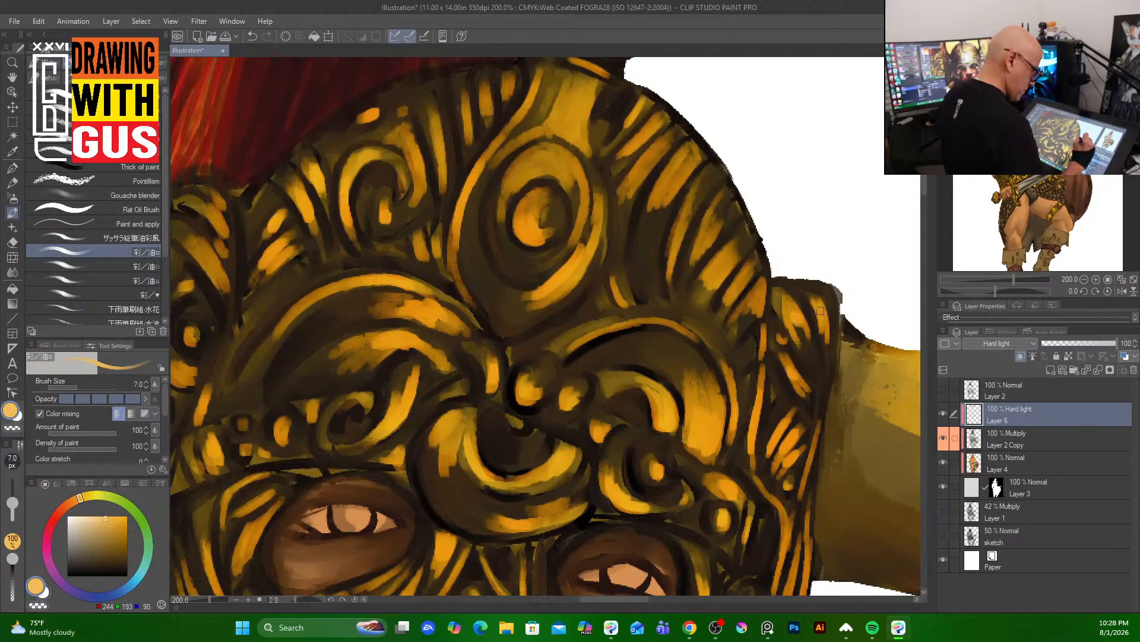
{"action": "left_click_drag", "start_coordinate": [820, 311], "coordinate": [823, 324]}
{"action": "left_click_drag", "start_coordinate": [818, 438], "coordinate": [805, 475]}
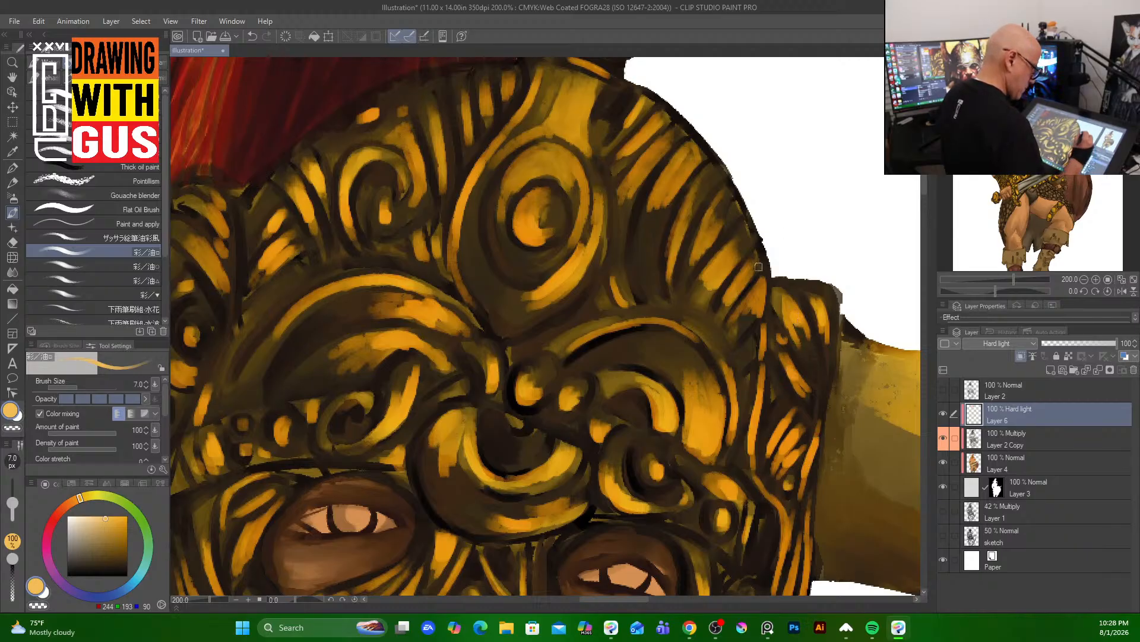
- Paint fine gold highlights on the crown's right-hand ridges and around the oval medallion at its centre
{"action": "mouse_move", "coordinate": [762, 284]}
{"action": "left_mouse_down"}
{"action": "mouse_move", "coordinate": [733, 279]}
{"action": "mouse_move", "coordinate": [748, 272]}
{"action": "mouse_move", "coordinate": [730, 261]}
{"action": "mouse_move", "coordinate": [707, 286]}
{"action": "mouse_move", "coordinate": [705, 243]}
{"action": "mouse_move", "coordinate": [695, 259]}
{"action": "mouse_move", "coordinate": [705, 241]}
{"action": "mouse_move", "coordinate": [679, 234]}
{"action": "mouse_move", "coordinate": [670, 256]}
{"action": "left_mouse_up"}
{"action": "mouse_move", "coordinate": [681, 164]}
{"action": "left_mouse_down"}
{"action": "mouse_move", "coordinate": [652, 209]}
{"action": "mouse_move", "coordinate": [663, 189]}
{"action": "mouse_move", "coordinate": [632, 183]}
{"action": "left_mouse_up"}
{"action": "mouse_move", "coordinate": [645, 136]}
{"action": "left_mouse_down"}
{"action": "mouse_move", "coordinate": [630, 149]}
{"action": "mouse_move", "coordinate": [582, 140]}
{"action": "left_mouse_up"}
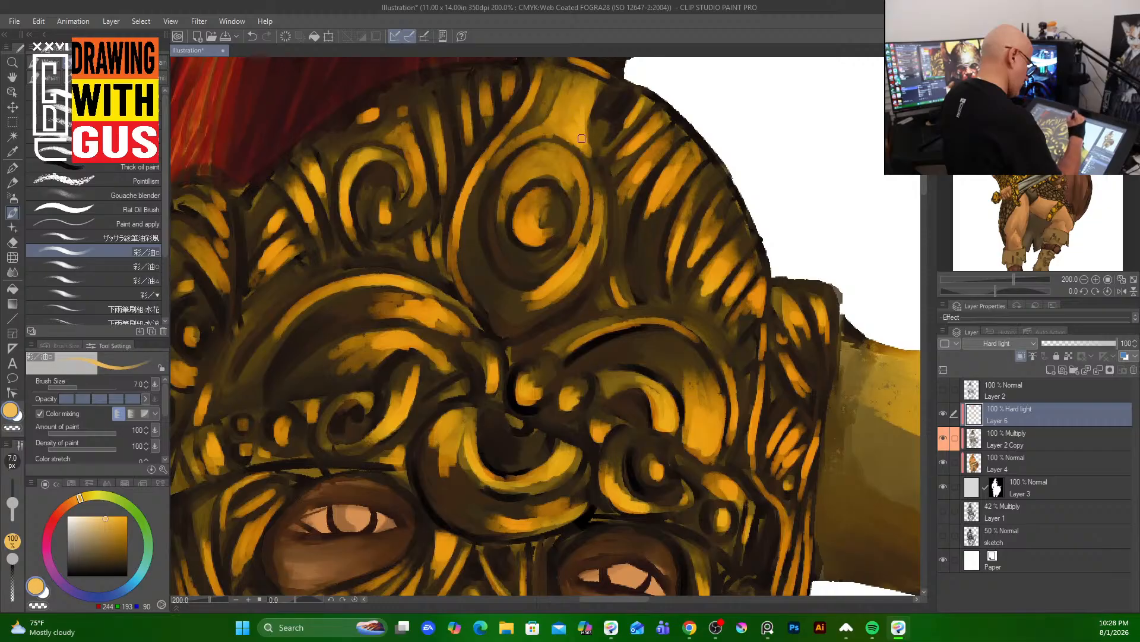
{"action": "mouse_move", "coordinate": [591, 97]}
{"action": "left_mouse_down"}
{"action": "mouse_move", "coordinate": [588, 144]}
{"action": "mouse_move", "coordinate": [591, 94]}
{"action": "mouse_move", "coordinate": [578, 128]}
{"action": "mouse_move", "coordinate": [588, 202]}
{"action": "mouse_move", "coordinate": [581, 179]}
{"action": "mouse_move", "coordinate": [561, 251]}
{"action": "mouse_move", "coordinate": [547, 169]}
{"action": "mouse_move", "coordinate": [534, 221]}
{"action": "left_mouse_up"}
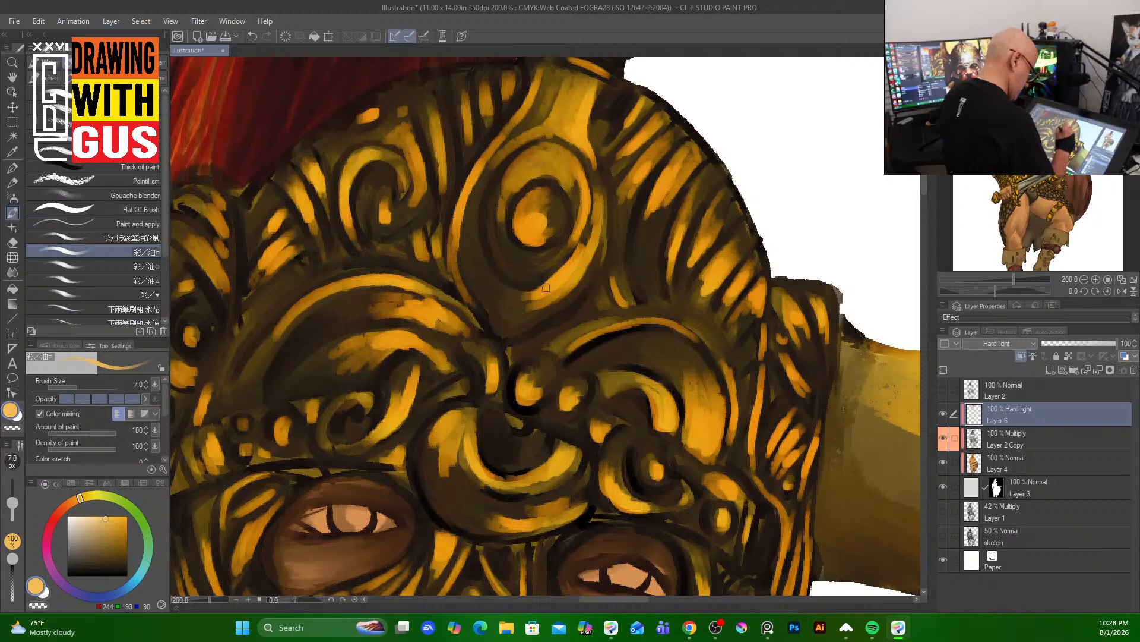
{"action": "mouse_move", "coordinate": [586, 270]}
{"action": "left_mouse_down"}
{"action": "mouse_move", "coordinate": [561, 288]}
{"action": "mouse_move", "coordinate": [569, 300]}
{"action": "left_mouse_up"}
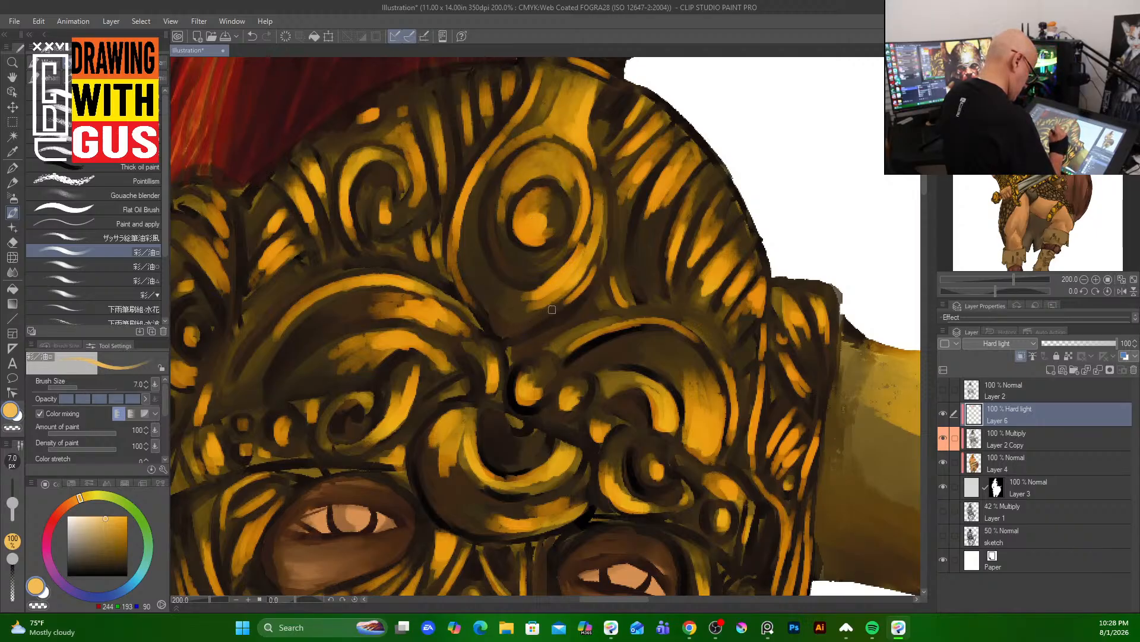
{"action": "left_click_drag", "start_coordinate": [487, 353], "coordinate": [494, 368]}
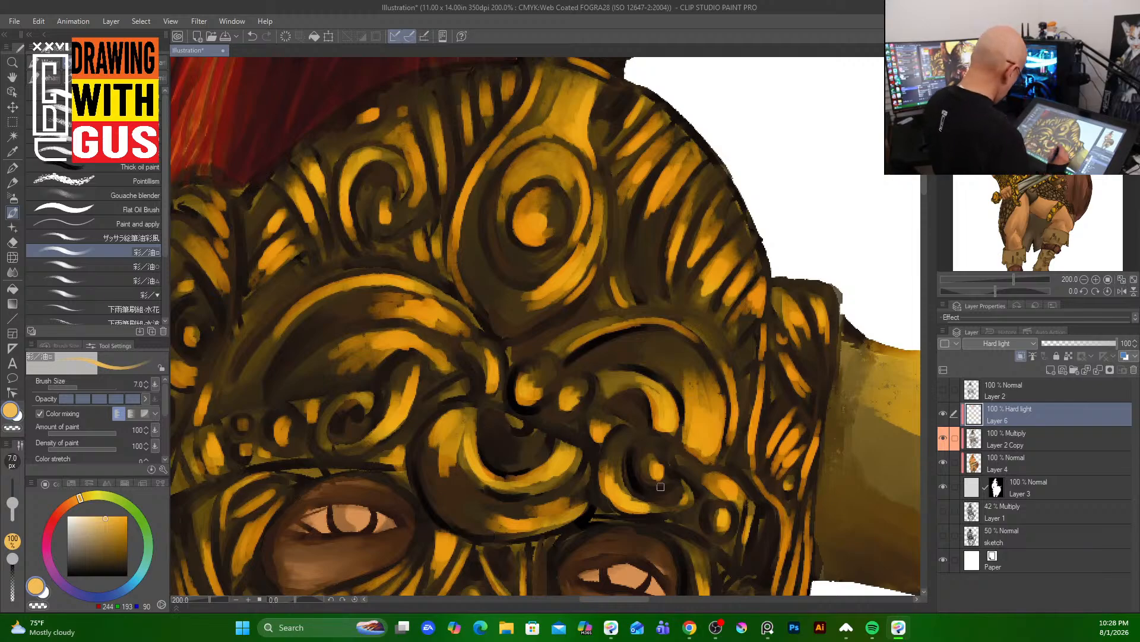
- Add gold highlights to the mask below the right eye, the right cheek guard and the hanging side strip
{"action": "left_click_drag", "start_coordinate": [717, 502], "coordinate": [737, 155]}
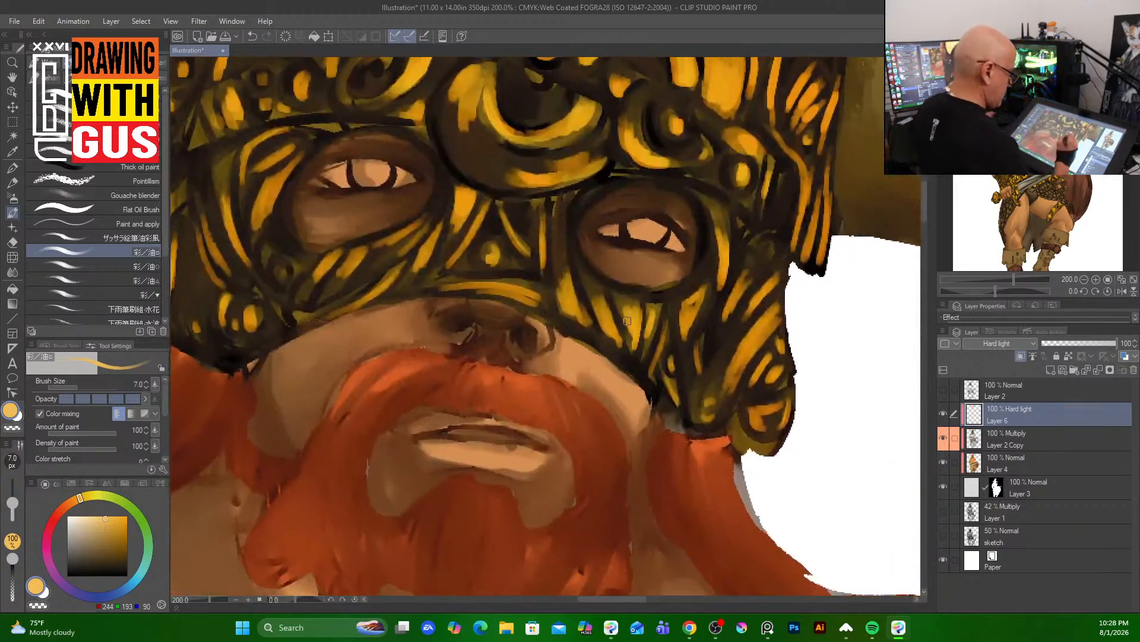
{"action": "left_click_drag", "start_coordinate": [600, 309], "coordinate": [623, 319]}
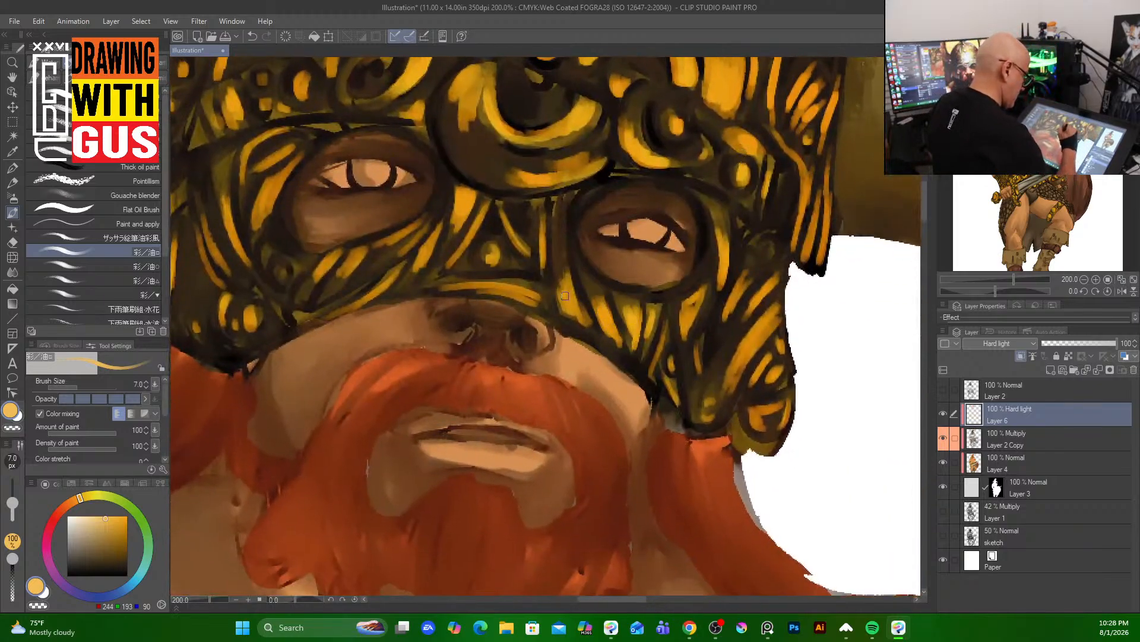
{"action": "left_click_drag", "start_coordinate": [565, 295], "coordinate": [574, 308]}
{"action": "mouse_move", "coordinate": [734, 304]}
{"action": "left_mouse_down"}
{"action": "mouse_move", "coordinate": [713, 345]}
{"action": "mouse_move", "coordinate": [759, 312]}
{"action": "mouse_move", "coordinate": [748, 351]}
{"action": "left_mouse_up"}
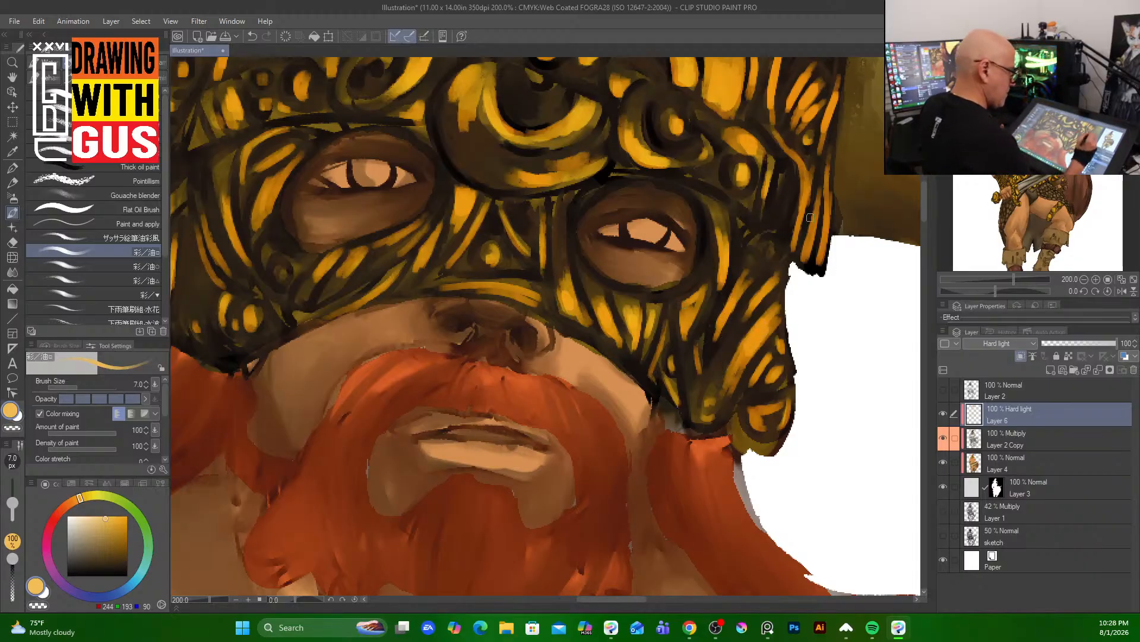
{"action": "left_click_drag", "start_coordinate": [813, 215], "coordinate": [822, 243]}
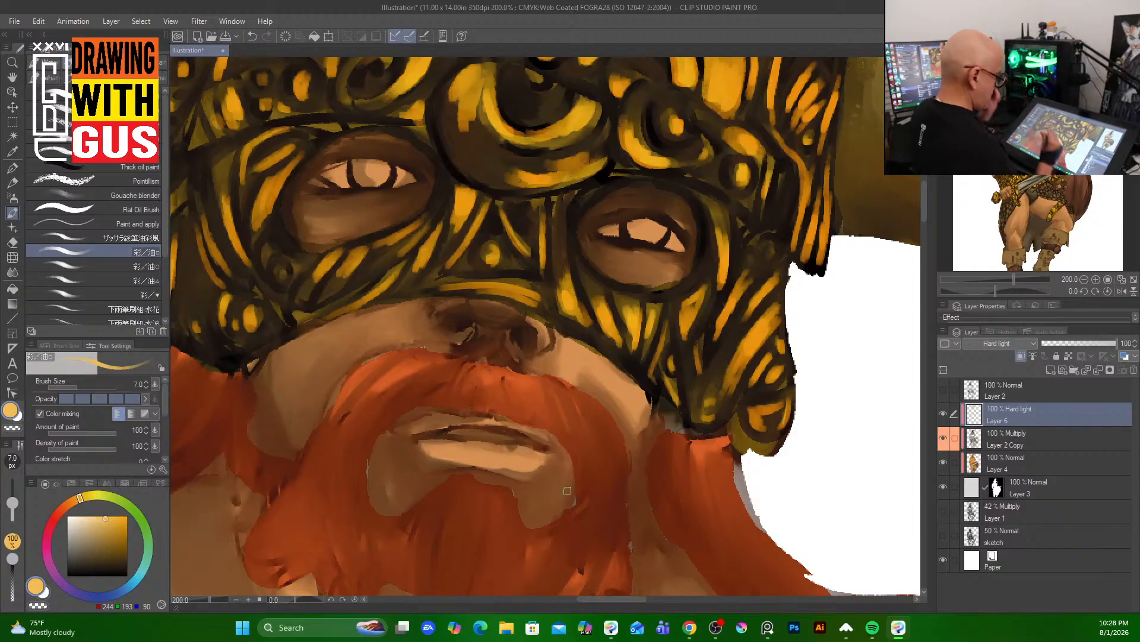
- Choose a pale cream colour (RGB 250, 224, 173) and paint bright highlights on the ornaments around the left eye
{"action": "left_click", "coordinate": [89, 514]}
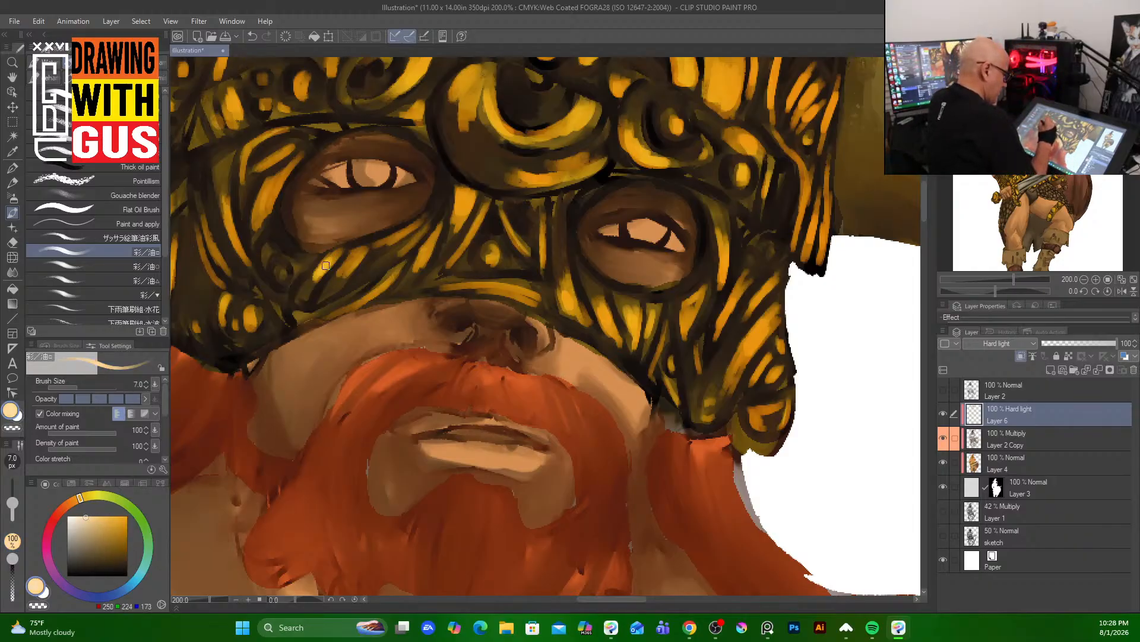
{"action": "mouse_move", "coordinate": [350, 263]}
{"action": "left_mouse_down"}
{"action": "mouse_move", "coordinate": [331, 283]}
{"action": "mouse_move", "coordinate": [380, 283]}
{"action": "left_mouse_up"}
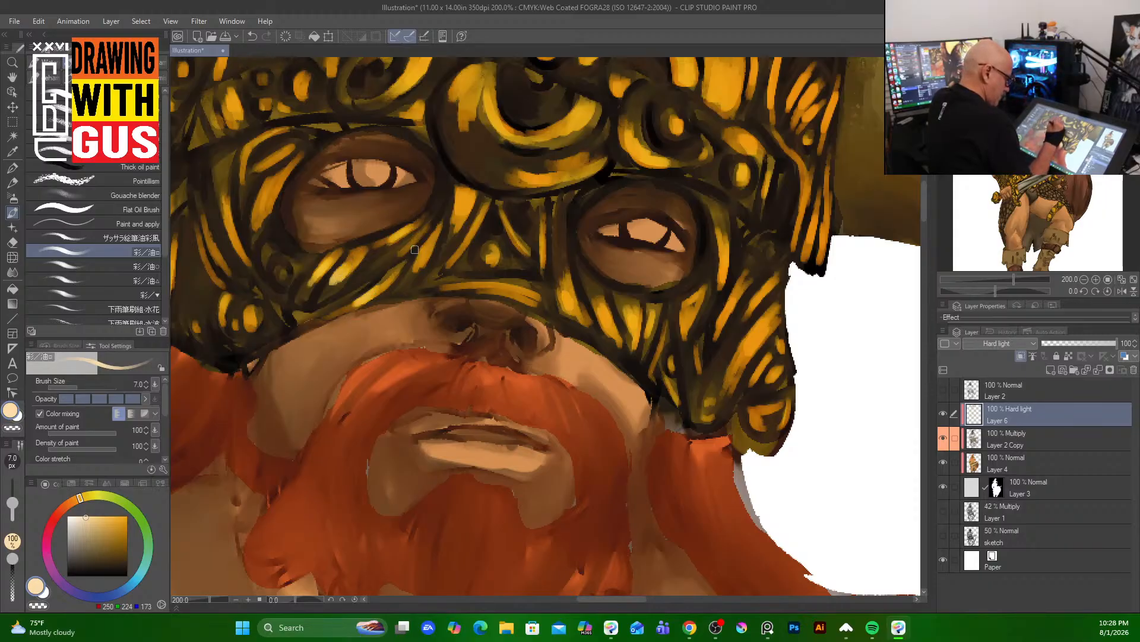
{"action": "left_click_drag", "start_coordinate": [296, 168], "coordinate": [262, 225]}
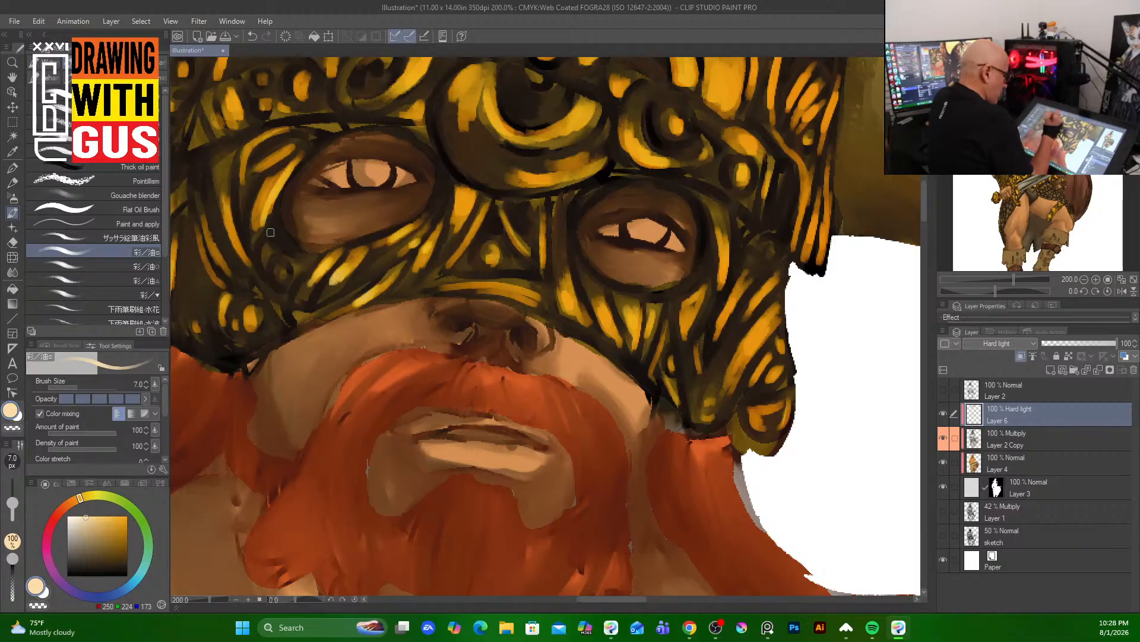
{"action": "mouse_move", "coordinate": [385, 95]}
{"action": "left_mouse_down"}
{"action": "mouse_move", "coordinate": [409, 78]}
{"action": "mouse_move", "coordinate": [347, 85]}
{"action": "mouse_move", "coordinate": [380, 98]}
{"action": "left_mouse_up"}
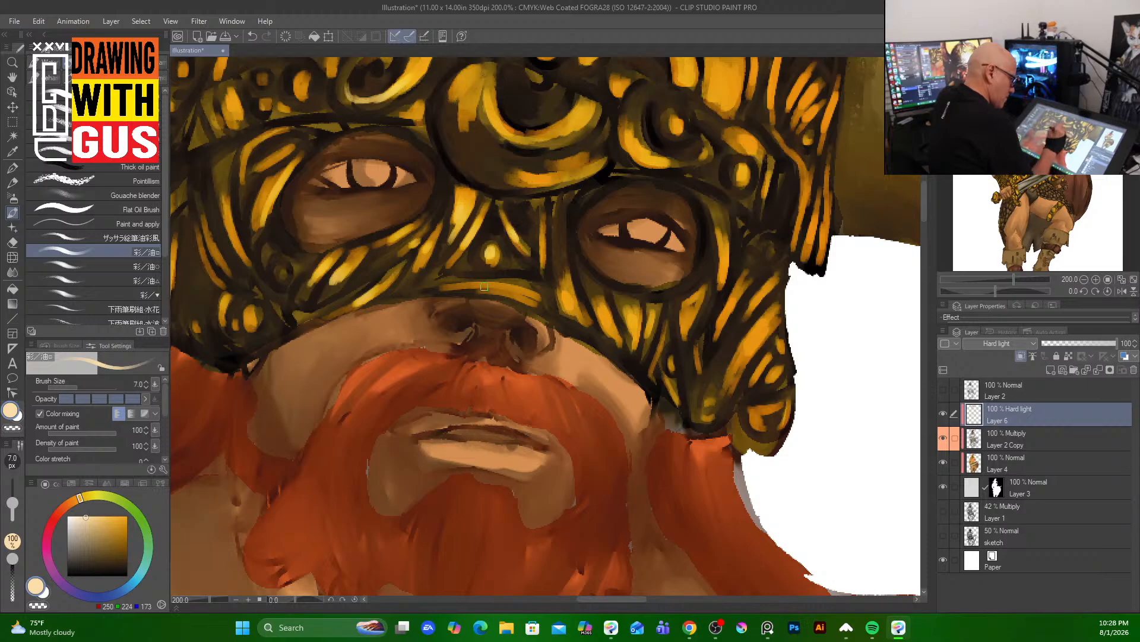
- Paint pale cream highlights down the nose bridge, below the right eye and along the mask's lower rim
{"action": "left_click_drag", "start_coordinate": [543, 237], "coordinate": [545, 252]}
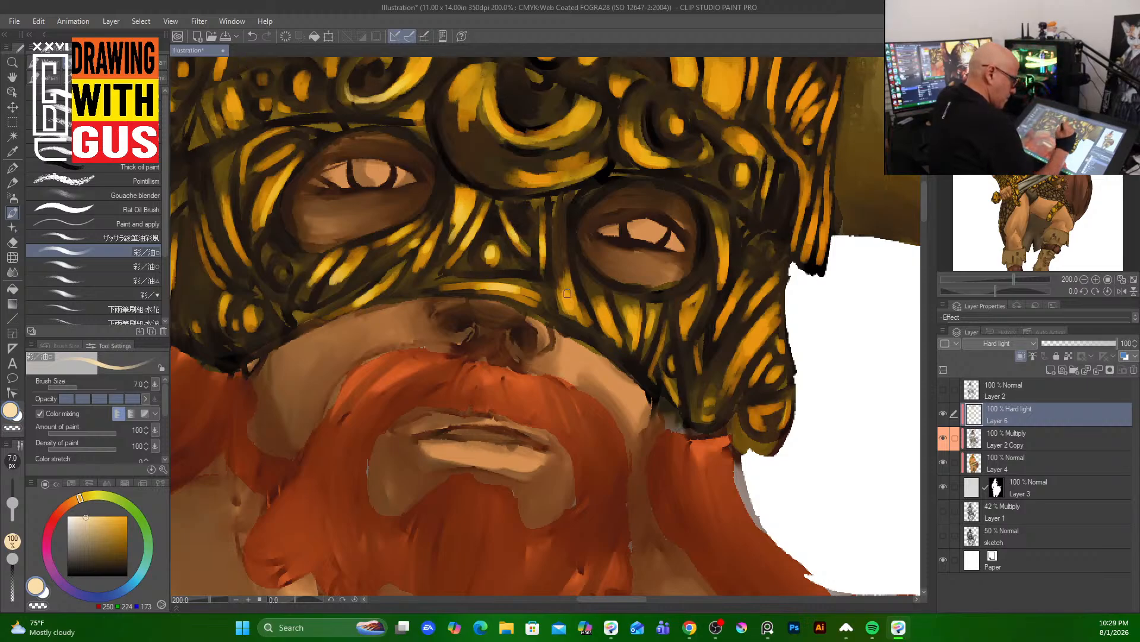
{"action": "mouse_move", "coordinate": [567, 293]}
{"action": "left_mouse_down"}
{"action": "mouse_move", "coordinate": [621, 340]}
{"action": "mouse_move", "coordinate": [632, 300]}
{"action": "mouse_move", "coordinate": [621, 309]}
{"action": "mouse_move", "coordinate": [635, 331]}
{"action": "mouse_move", "coordinate": [623, 312]}
{"action": "mouse_move", "coordinate": [629, 333]}
{"action": "mouse_move", "coordinate": [663, 255]}
{"action": "mouse_move", "coordinate": [639, 363]}
{"action": "mouse_move", "coordinate": [730, 278]}
{"action": "mouse_move", "coordinate": [668, 304]}
{"action": "mouse_move", "coordinate": [654, 361]}
{"action": "left_mouse_up"}
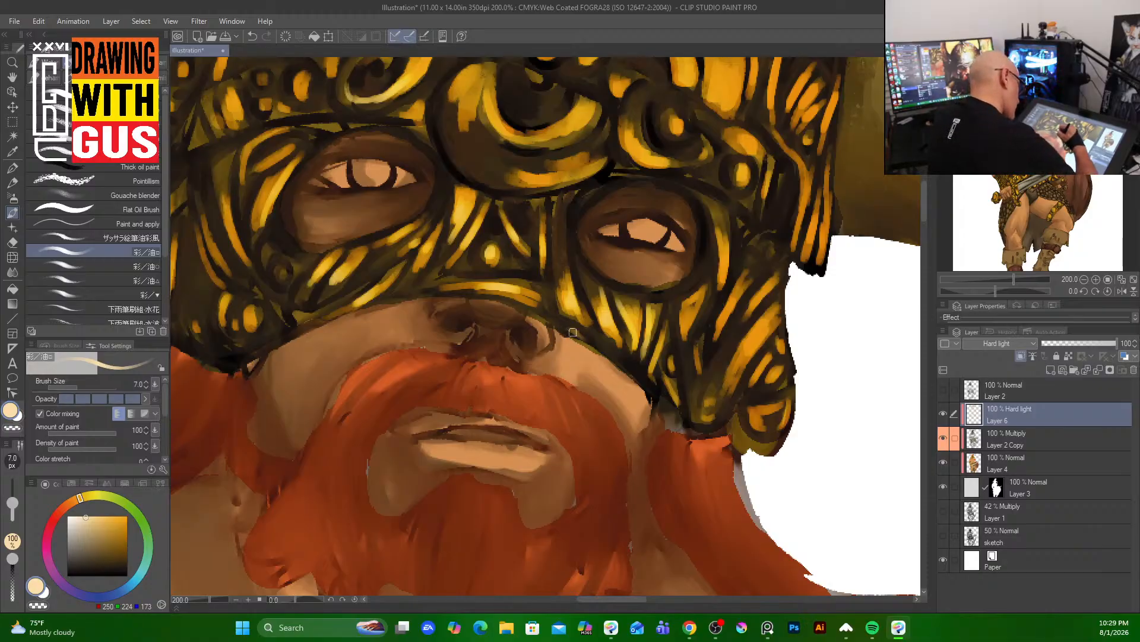
{"action": "left_click_drag", "start_coordinate": [609, 356], "coordinate": [656, 388]}
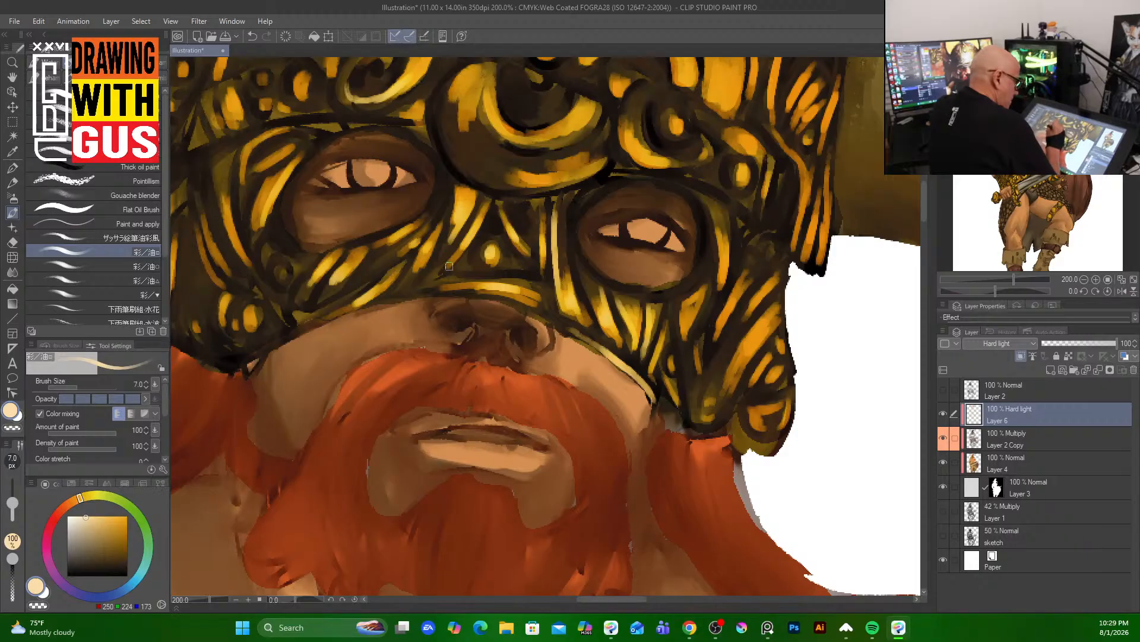
{"action": "mouse_move", "coordinate": [430, 282]}
{"action": "left_mouse_down"}
{"action": "mouse_move", "coordinate": [357, 309]}
{"action": "mouse_move", "coordinate": [445, 287]}
{"action": "mouse_move", "coordinate": [333, 321]}
{"action": "left_mouse_up"}
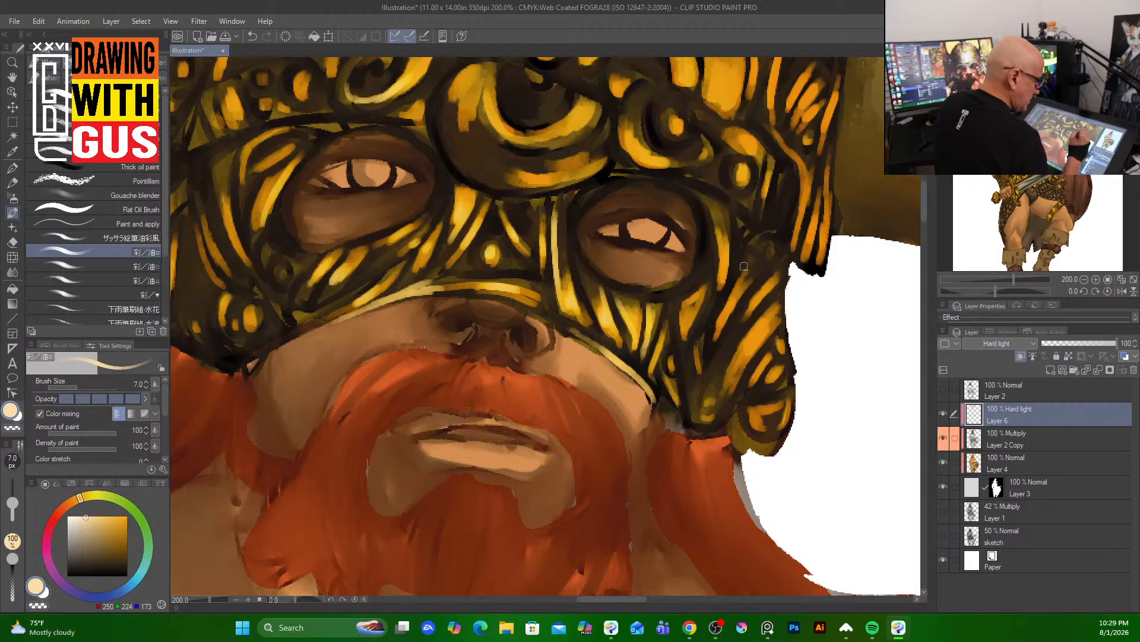
- Add pale cream highlights to the diagonal ridges and lower tip of the right cheek guard
{"action": "left_click_drag", "start_coordinate": [718, 326], "coordinate": [702, 365]}
{"action": "left_click_drag", "start_coordinate": [750, 304], "coordinate": [710, 363]}
{"action": "left_click_drag", "start_coordinate": [718, 348], "coordinate": [699, 389]}
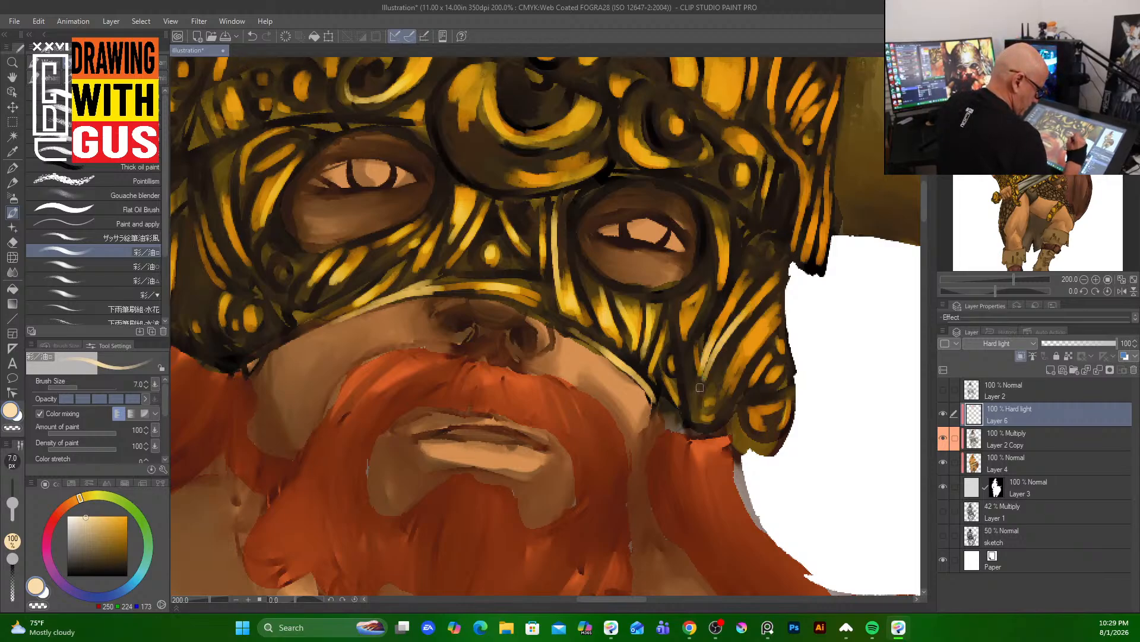
{"action": "mouse_move", "coordinate": [743, 340]}
{"action": "left_mouse_down"}
{"action": "mouse_move", "coordinate": [720, 411]}
{"action": "mouse_move", "coordinate": [731, 368]}
{"action": "mouse_move", "coordinate": [703, 285]}
{"action": "mouse_move", "coordinate": [707, 399]}
{"action": "mouse_move", "coordinate": [692, 387]}
{"action": "mouse_move", "coordinate": [695, 414]}
{"action": "mouse_move", "coordinate": [752, 413]}
{"action": "mouse_move", "coordinate": [746, 404]}
{"action": "mouse_move", "coordinate": [754, 414]}
{"action": "mouse_move", "coordinate": [761, 377]}
{"action": "mouse_move", "coordinate": [749, 380]}
{"action": "mouse_move", "coordinate": [790, 374]}
{"action": "mouse_move", "coordinate": [752, 395]}
{"action": "left_mouse_up"}
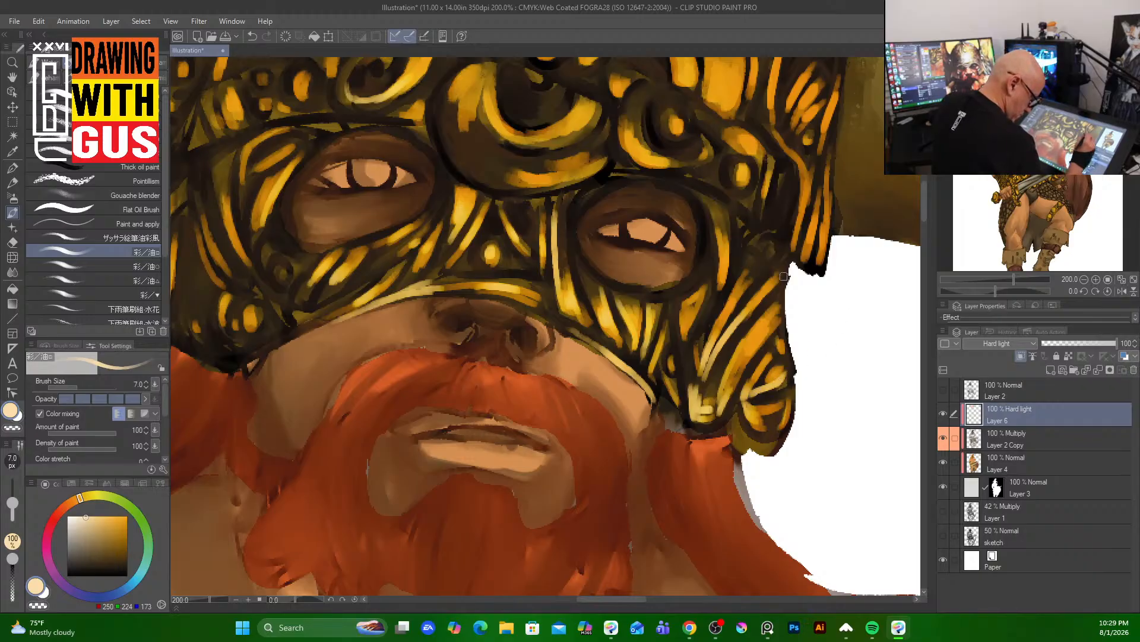
{"action": "left_click_drag", "start_coordinate": [778, 341], "coordinate": [790, 373]}
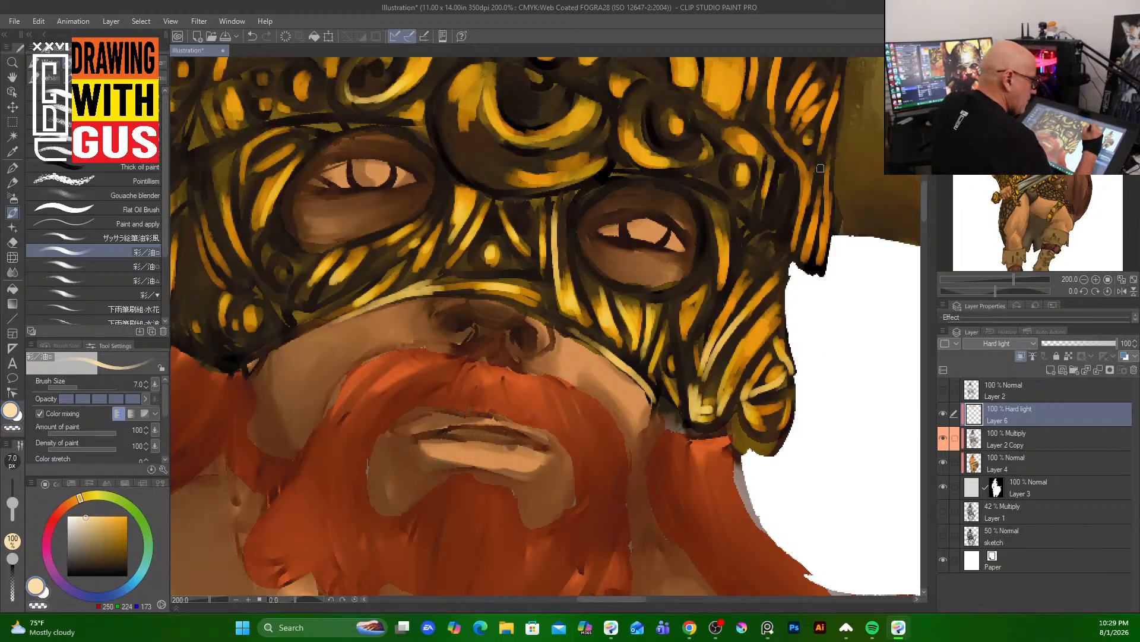
- Paint pale cream highlights on the right side strip and on the scroll, bead and ridges beside the right eye
{"action": "left_click_drag", "start_coordinate": [821, 161], "coordinate": [813, 215]}
{"action": "mouse_move", "coordinate": [840, 113]}
{"action": "left_mouse_down"}
{"action": "mouse_move", "coordinate": [823, 205]}
{"action": "mouse_move", "coordinate": [791, 265]}
{"action": "left_mouse_up"}
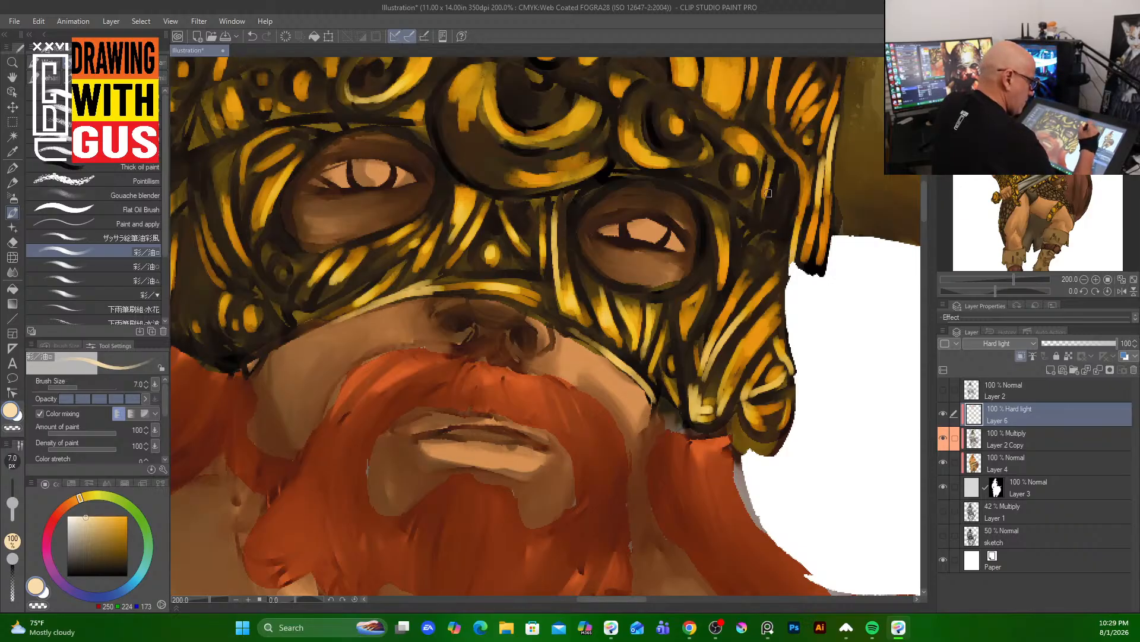
{"action": "mouse_move", "coordinate": [768, 193]}
{"action": "left_mouse_down"}
{"action": "mouse_move", "coordinate": [755, 230]}
{"action": "mouse_move", "coordinate": [772, 231]}
{"action": "mouse_move", "coordinate": [755, 246]}
{"action": "mouse_move", "coordinate": [767, 253]}
{"action": "left_mouse_up"}
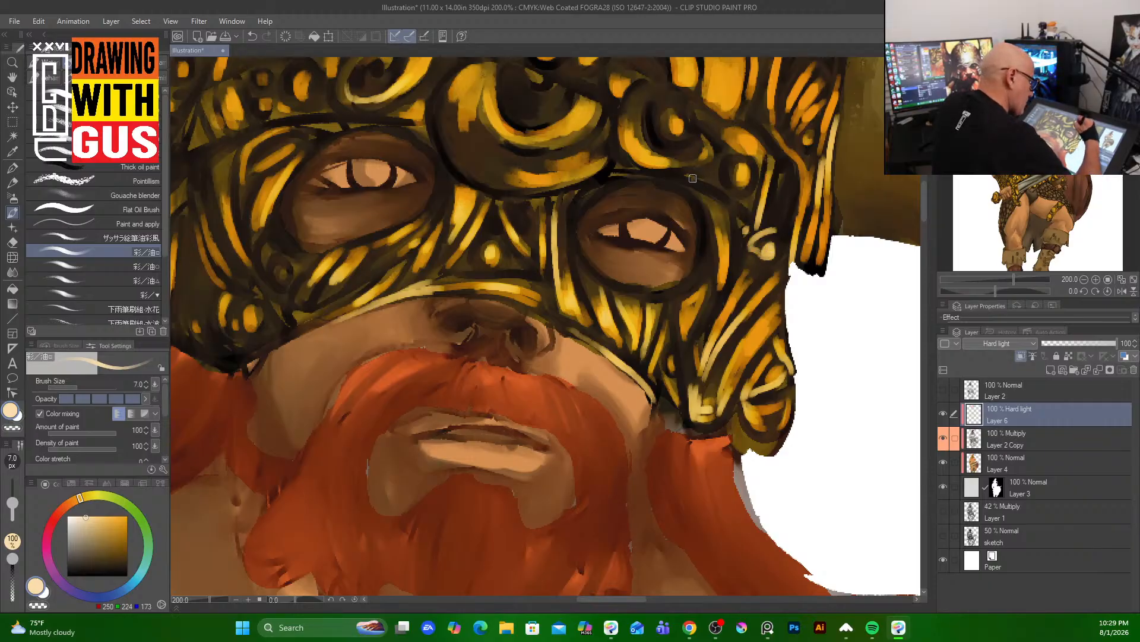
{"action": "left_click_drag", "start_coordinate": [693, 178], "coordinate": [750, 213]}
{"action": "mouse_move", "coordinate": [731, 172]}
{"action": "left_mouse_down"}
{"action": "mouse_move", "coordinate": [748, 183]}
{"action": "mouse_move", "coordinate": [751, 212]}
{"action": "mouse_move", "coordinate": [713, 230]}
{"action": "mouse_move", "coordinate": [729, 241]}
{"action": "left_mouse_up"}
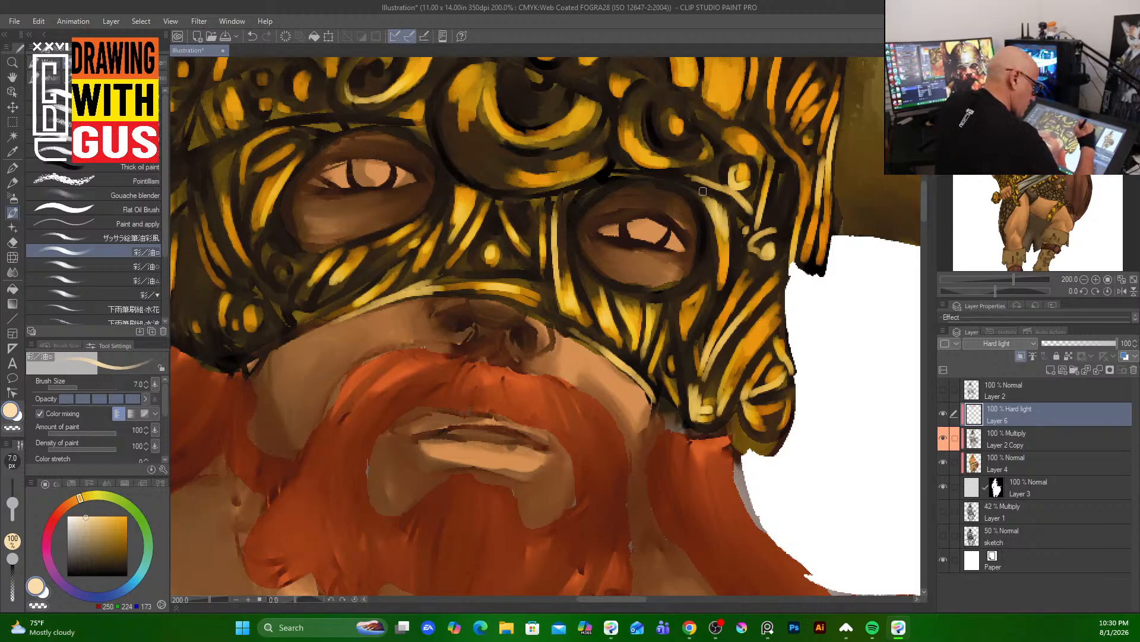
{"action": "left_click_drag", "start_coordinate": [703, 191], "coordinate": [725, 225]}
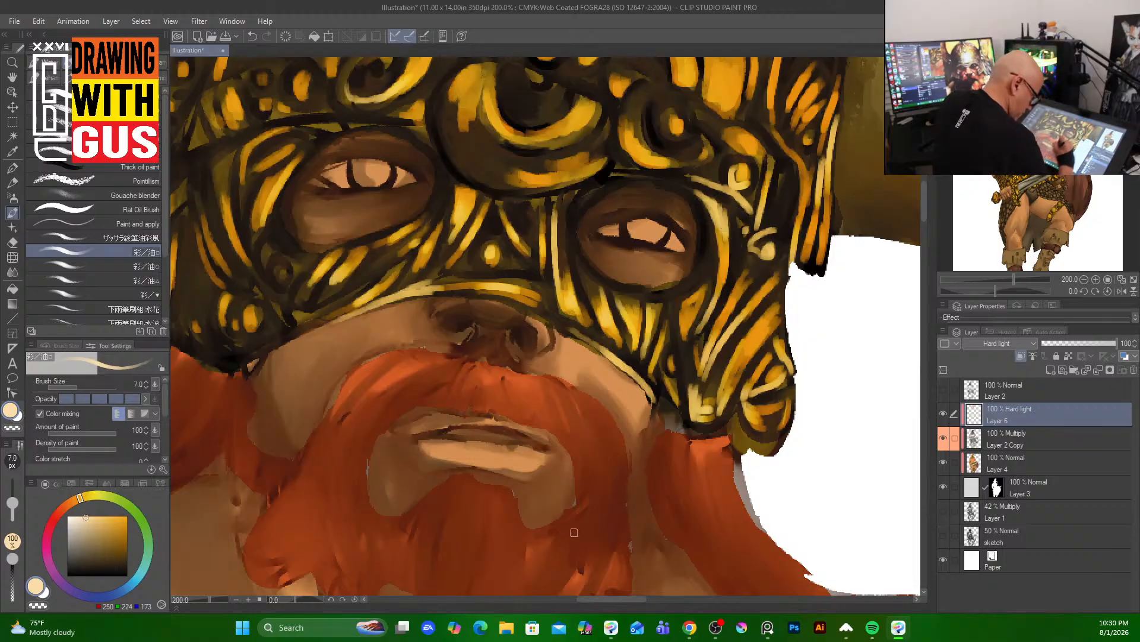
- With an 8 px brush, paint pale cream highlights on the right brow's arc, the beads and the small scroll above the right eye
{"action": "left_click_drag", "start_coordinate": [828, 260], "coordinate": [727, 436]}
{"action": "key", "text": "]"}
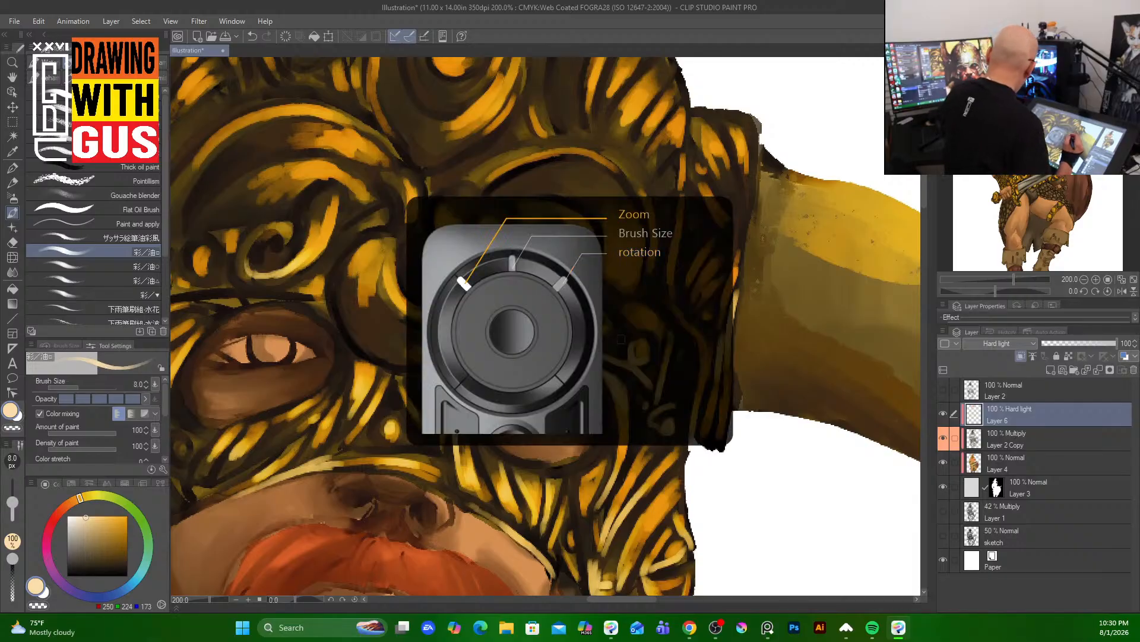
{"action": "scroll", "coordinate": [545, 329], "scroll_direction": "down", "scroll_amount": 7}
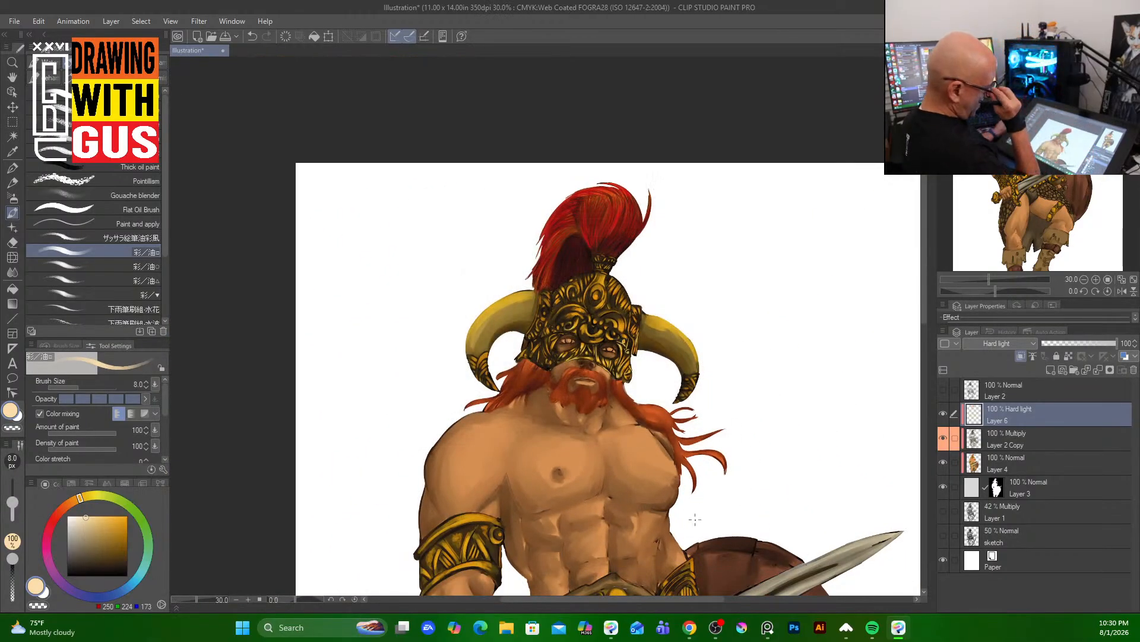
{"action": "scroll", "coordinate": [695, 519], "scroll_direction": "up", "scroll_amount": 5}
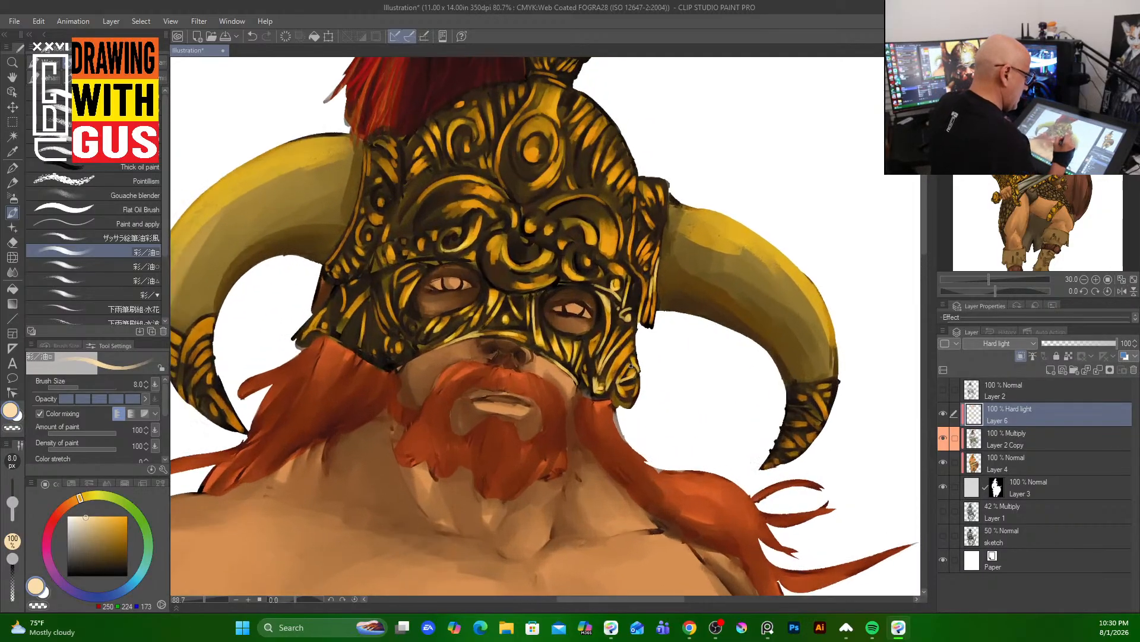
{"action": "scroll", "coordinate": [632, 367], "scroll_direction": "up", "scroll_amount": 3}
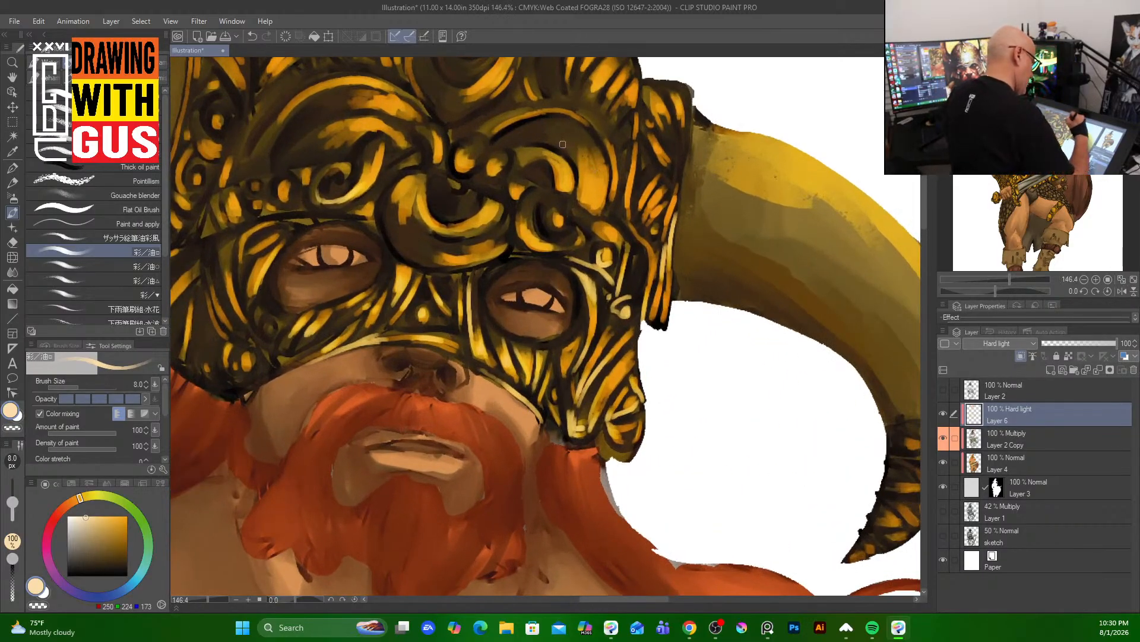
{"action": "mouse_move", "coordinate": [563, 144]}
{"action": "left_mouse_down"}
{"action": "mouse_move", "coordinate": [572, 153]}
{"action": "mouse_move", "coordinate": [589, 143]}
{"action": "mouse_move", "coordinate": [563, 143]}
{"action": "mouse_move", "coordinate": [588, 146]}
{"action": "mouse_move", "coordinate": [579, 129]}
{"action": "mouse_move", "coordinate": [546, 123]}
{"action": "mouse_move", "coordinate": [515, 131]}
{"action": "mouse_move", "coordinate": [498, 143]}
{"action": "mouse_move", "coordinate": [545, 123]}
{"action": "mouse_move", "coordinate": [570, 129]}
{"action": "mouse_move", "coordinate": [552, 128]}
{"action": "mouse_move", "coordinate": [556, 142]}
{"action": "mouse_move", "coordinate": [555, 124]}
{"action": "mouse_move", "coordinate": [564, 140]}
{"action": "mouse_move", "coordinate": [523, 151]}
{"action": "mouse_move", "coordinate": [566, 167]}
{"action": "mouse_move", "coordinate": [515, 159]}
{"action": "mouse_move", "coordinate": [501, 171]}
{"action": "mouse_move", "coordinate": [463, 163]}
{"action": "mouse_move", "coordinate": [475, 141]}
{"action": "left_mouse_up"}
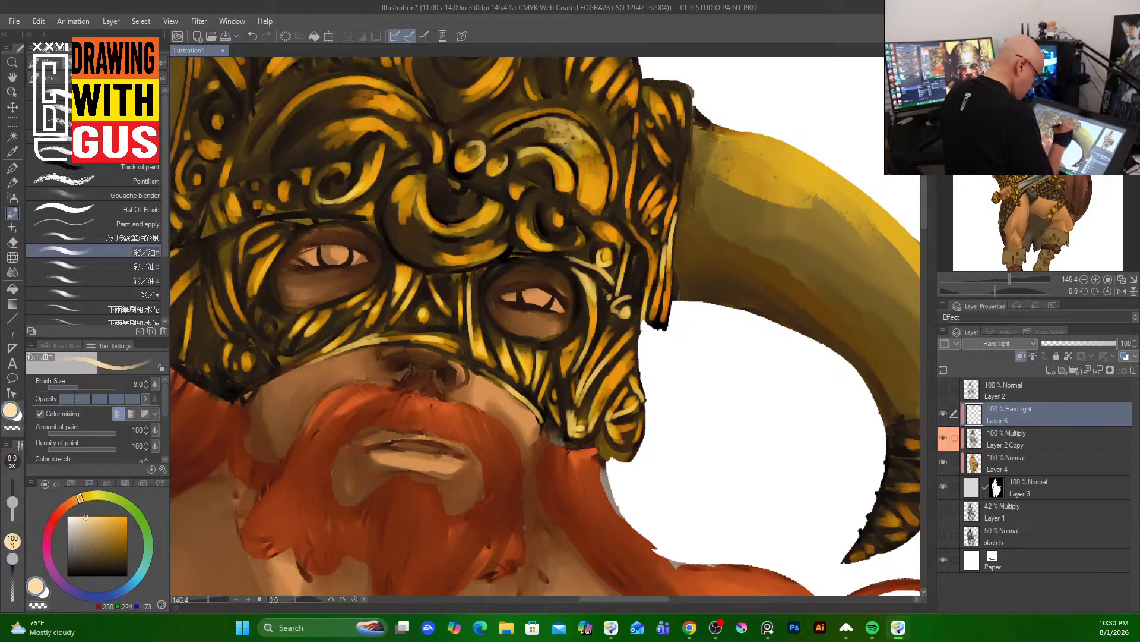
{"action": "mouse_move", "coordinate": [523, 177]}
{"action": "left_mouse_down"}
{"action": "mouse_move", "coordinate": [528, 233]}
{"action": "mouse_move", "coordinate": [578, 241]}
{"action": "mouse_move", "coordinate": [555, 215]}
{"action": "mouse_move", "coordinate": [595, 228]}
{"action": "left_mouse_up"}
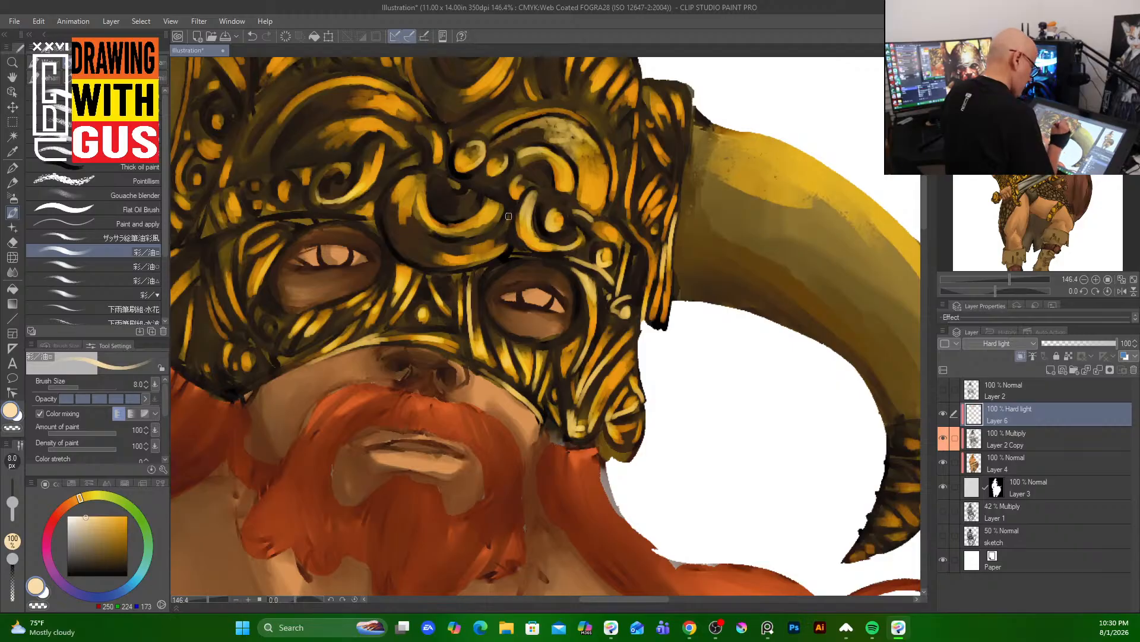
{"action": "mouse_move", "coordinate": [508, 216]}
{"action": "left_mouse_down"}
{"action": "mouse_move", "coordinate": [498, 238]}
{"action": "mouse_move", "coordinate": [466, 230]}
{"action": "left_mouse_up"}
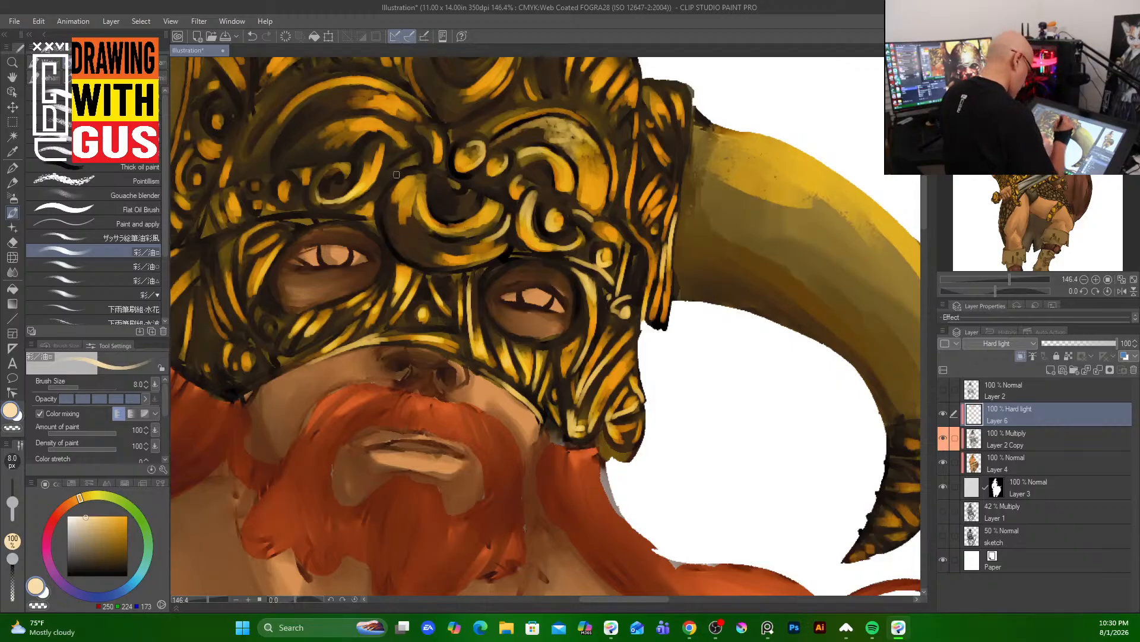
- Enlarge the brush to 15 px and paint broad cream highlights on the large central crescent and its inner knob
{"action": "scroll", "coordinate": [393, 205], "scroll_direction": "up", "scroll_amount": 2}
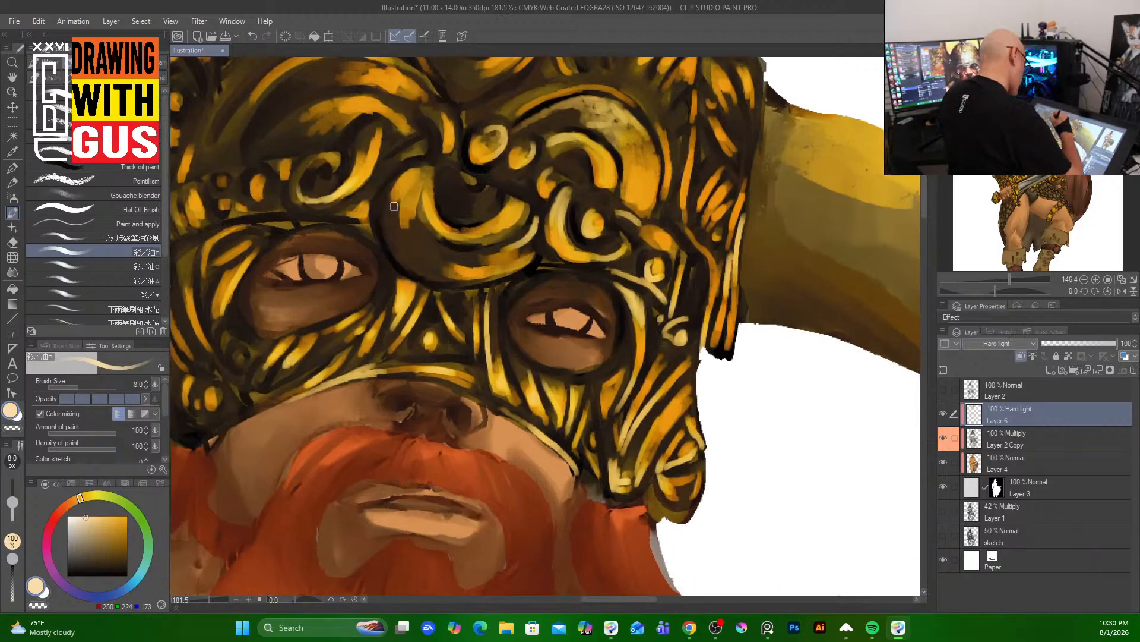
{"action": "scroll", "coordinate": [393, 205], "scroll_direction": "down", "scroll_amount": 1}
{"action": "key", "text": "bracketright"}
{"action": "key", "text": "bracketright"}
{"action": "key", "text": "bracketright"}
{"action": "key", "text": "bracketright"}
{"action": "key", "text": "bracketleft"}
{"action": "key", "text": "bracketleft"}
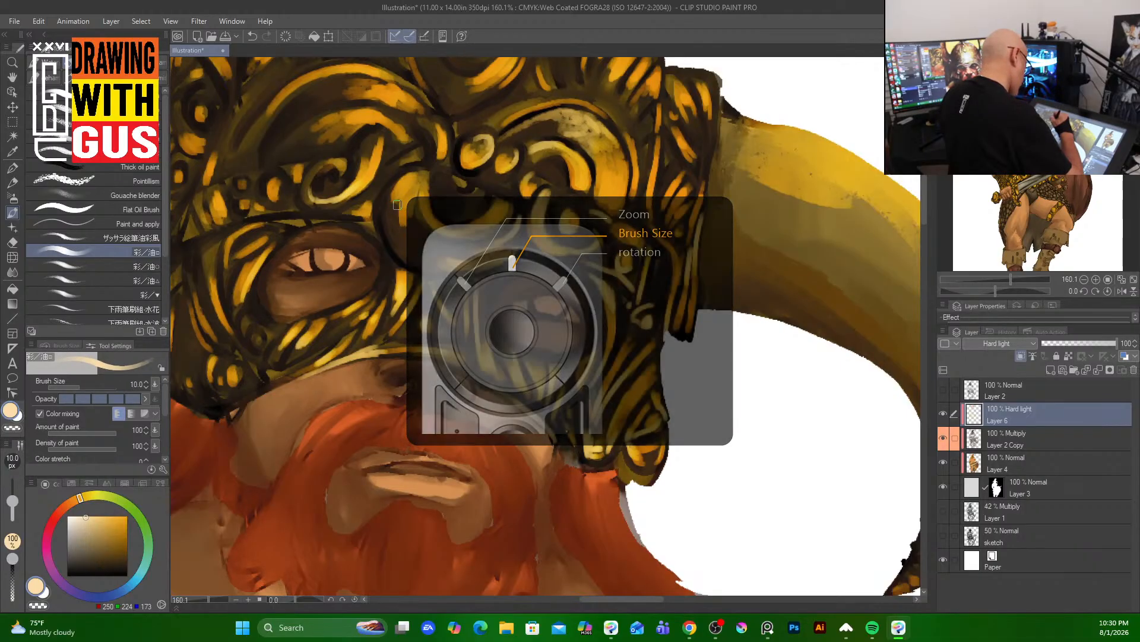
{"action": "mouse_move", "coordinate": [398, 203]}
{"action": "left_mouse_down"}
{"action": "mouse_move", "coordinate": [419, 250]}
{"action": "mouse_move", "coordinate": [392, 217]}
{"action": "mouse_move", "coordinate": [415, 250]}
{"action": "mouse_move", "coordinate": [404, 220]}
{"action": "mouse_move", "coordinate": [433, 245]}
{"action": "mouse_move", "coordinate": [412, 216]}
{"action": "mouse_move", "coordinate": [452, 255]}
{"action": "mouse_move", "coordinate": [435, 244]}
{"action": "mouse_move", "coordinate": [471, 253]}
{"action": "mouse_move", "coordinate": [464, 240]}
{"action": "mouse_move", "coordinate": [439, 247]}
{"action": "mouse_move", "coordinate": [473, 262]}
{"action": "left_mouse_up"}
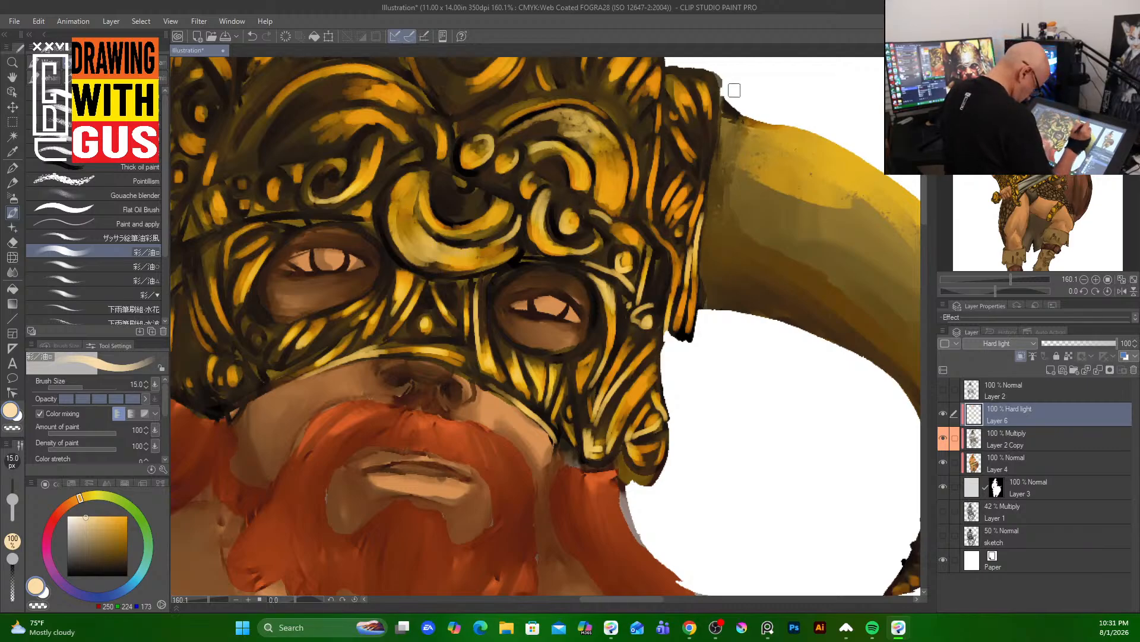
{"action": "mouse_move", "coordinate": [453, 192]}
{"action": "left_mouse_down"}
{"action": "mouse_move", "coordinate": [479, 193]}
{"action": "mouse_move", "coordinate": [455, 212]}
{"action": "mouse_move", "coordinate": [483, 199]}
{"action": "mouse_move", "coordinate": [459, 216]}
{"action": "mouse_move", "coordinate": [467, 184]}
{"action": "left_mouse_up"}
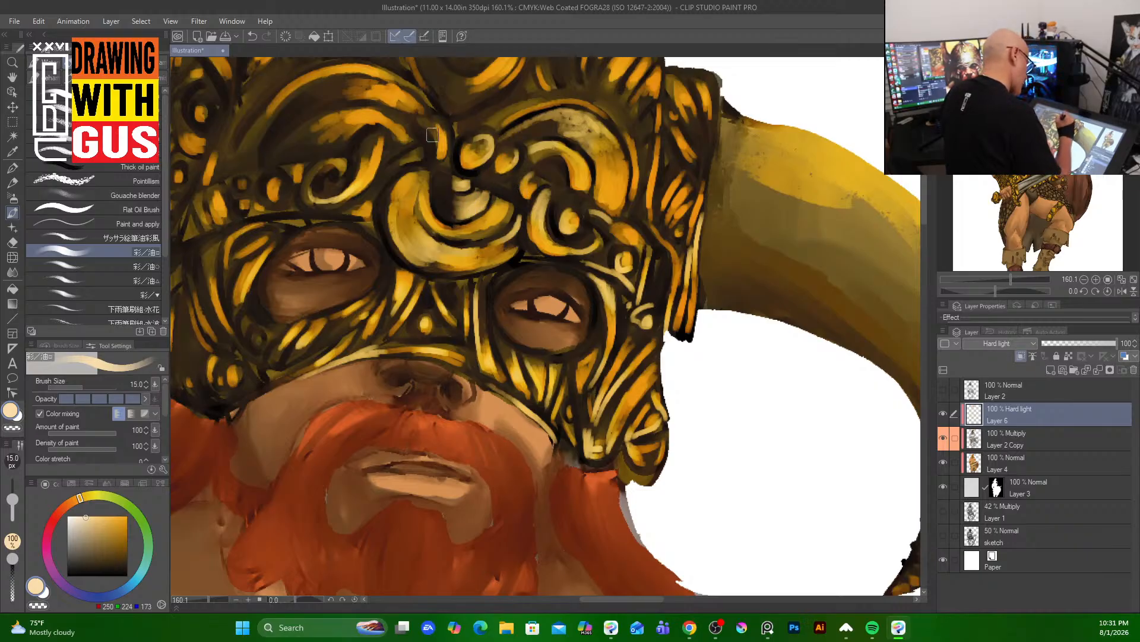
- Reduce the brush to 6 px and add thin cream highlights across the central crescent's top and along the right brow's outer arc
{"action": "key", "text": "bracketleft"}
{"action": "key", "text": "bracketleft"}
{"action": "key", "text": "bracketleft"}
{"action": "key", "text": "bracketleft"}
{"action": "key", "text": "bracketleft"}
{"action": "left_click_drag", "start_coordinate": [440, 164], "coordinate": [507, 196]}
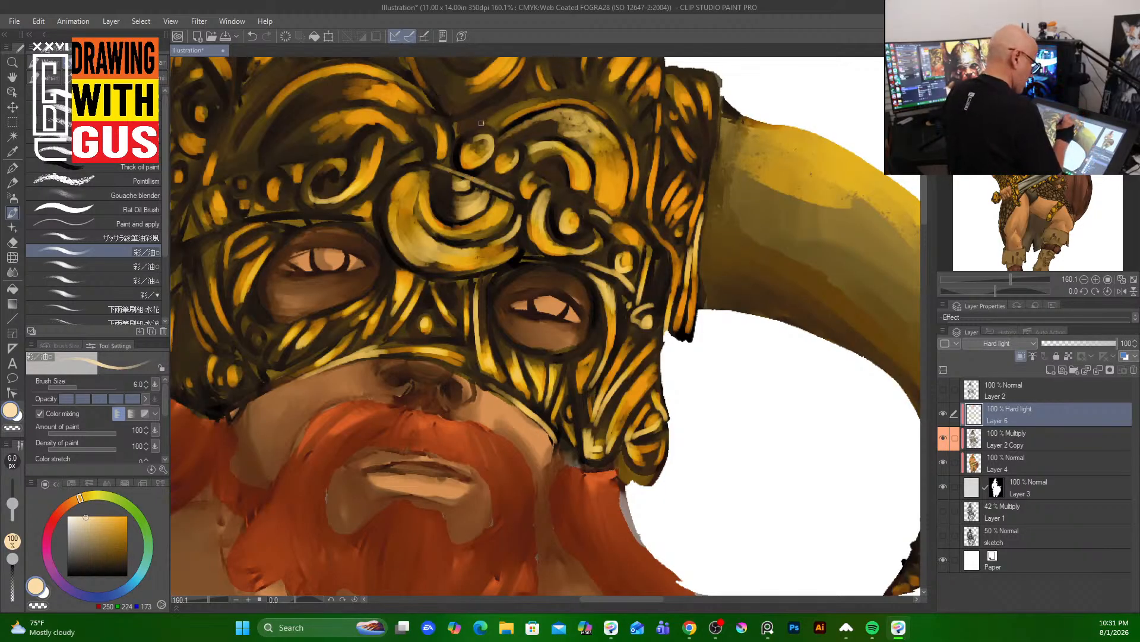
{"action": "mouse_move", "coordinate": [481, 123]}
{"action": "left_mouse_down"}
{"action": "mouse_move", "coordinate": [531, 97]}
{"action": "mouse_move", "coordinate": [491, 123]}
{"action": "mouse_move", "coordinate": [539, 101]}
{"action": "mouse_move", "coordinate": [563, 100]}
{"action": "mouse_move", "coordinate": [527, 105]}
{"action": "mouse_move", "coordinate": [585, 97]}
{"action": "left_mouse_up"}
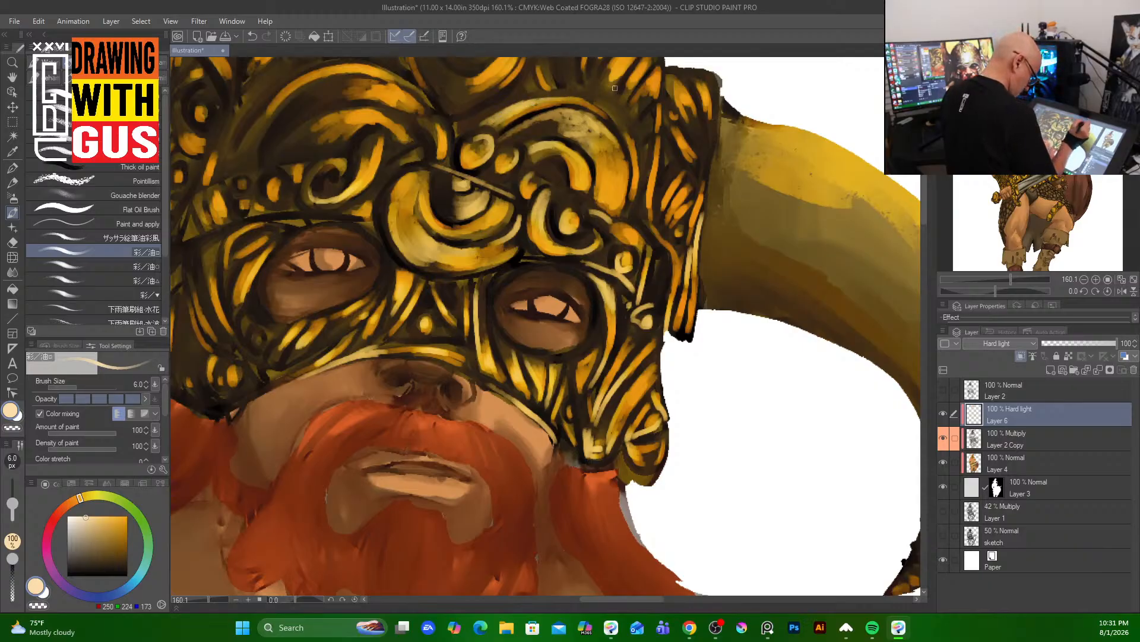
{"action": "left_click_drag", "start_coordinate": [636, 156], "coordinate": [632, 186]}
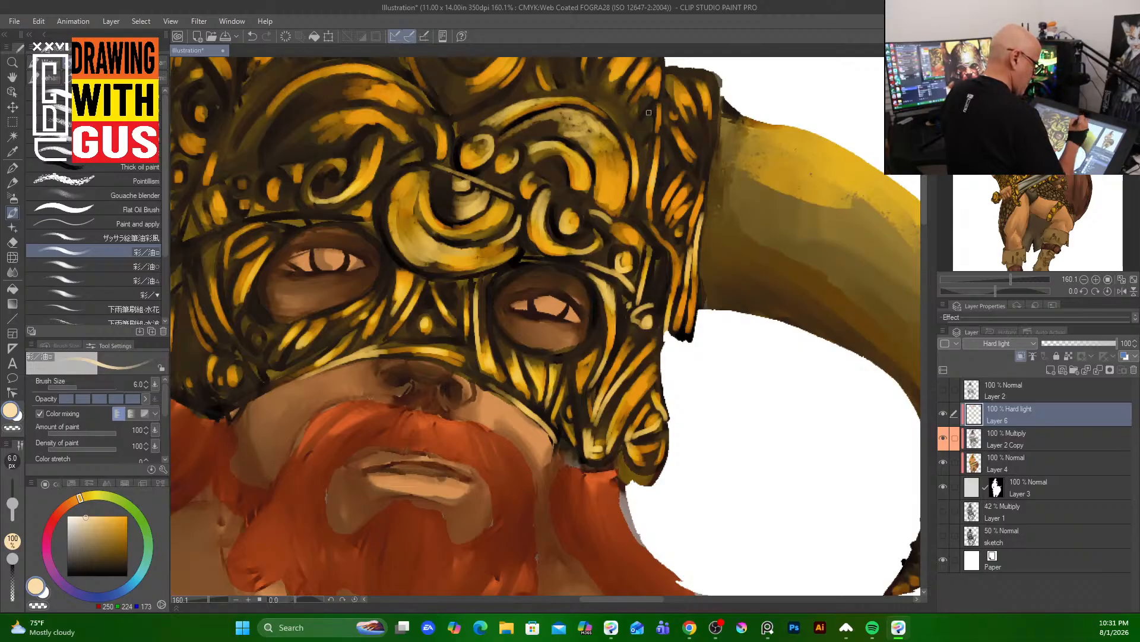
- Paint thin cream highlights on the ridges of the helmet's side panel beside the right horn
{"action": "mouse_move", "coordinate": [652, 106]}
{"action": "left_mouse_down"}
{"action": "mouse_move", "coordinate": [631, 133]}
{"action": "mouse_move", "coordinate": [639, 126]}
{"action": "mouse_move", "coordinate": [701, 176]}
{"action": "left_mouse_up"}
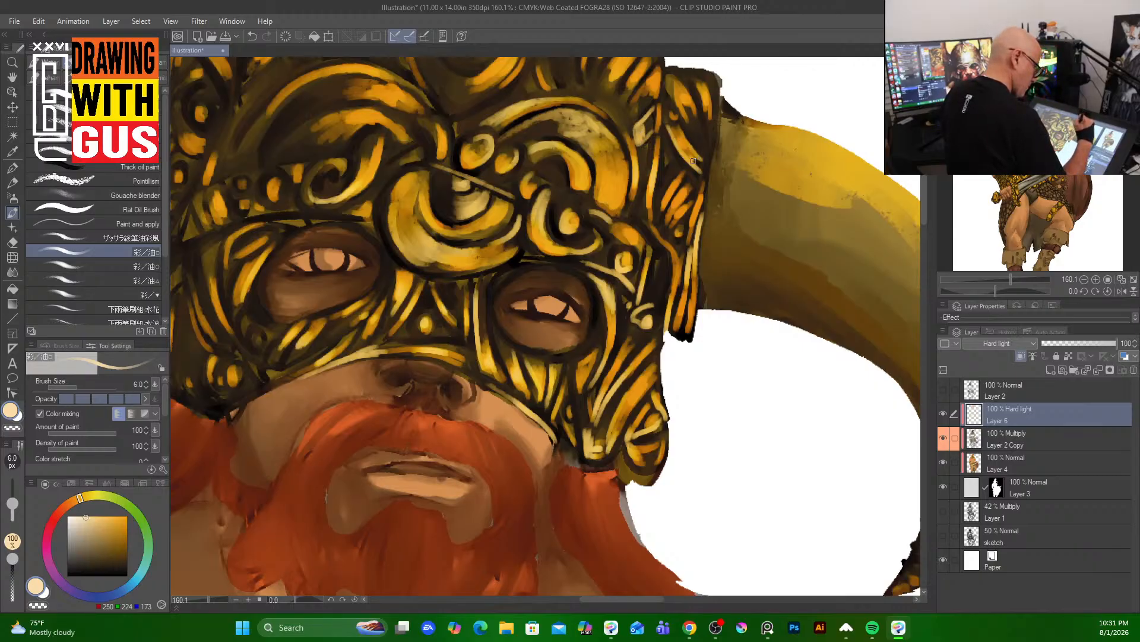
{"action": "left_click_drag", "start_coordinate": [680, 108], "coordinate": [700, 139]}
{"action": "left_click_drag", "start_coordinate": [689, 107], "coordinate": [703, 157]}
{"action": "mouse_move", "coordinate": [699, 85]}
{"action": "left_mouse_down"}
{"action": "mouse_move", "coordinate": [706, 147]}
{"action": "mouse_move", "coordinate": [712, 90]}
{"action": "mouse_move", "coordinate": [697, 162]}
{"action": "left_mouse_up"}
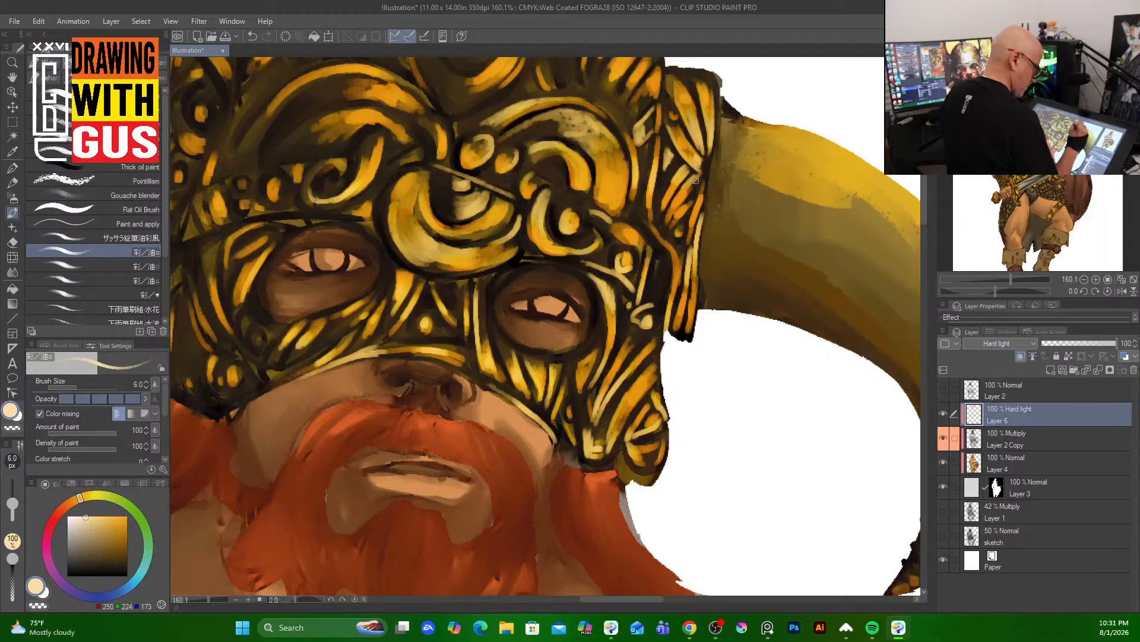
{"action": "mouse_move", "coordinate": [684, 195]}
{"action": "left_mouse_down"}
{"action": "mouse_move", "coordinate": [666, 224]}
{"action": "mouse_move", "coordinate": [689, 250]}
{"action": "left_mouse_up"}
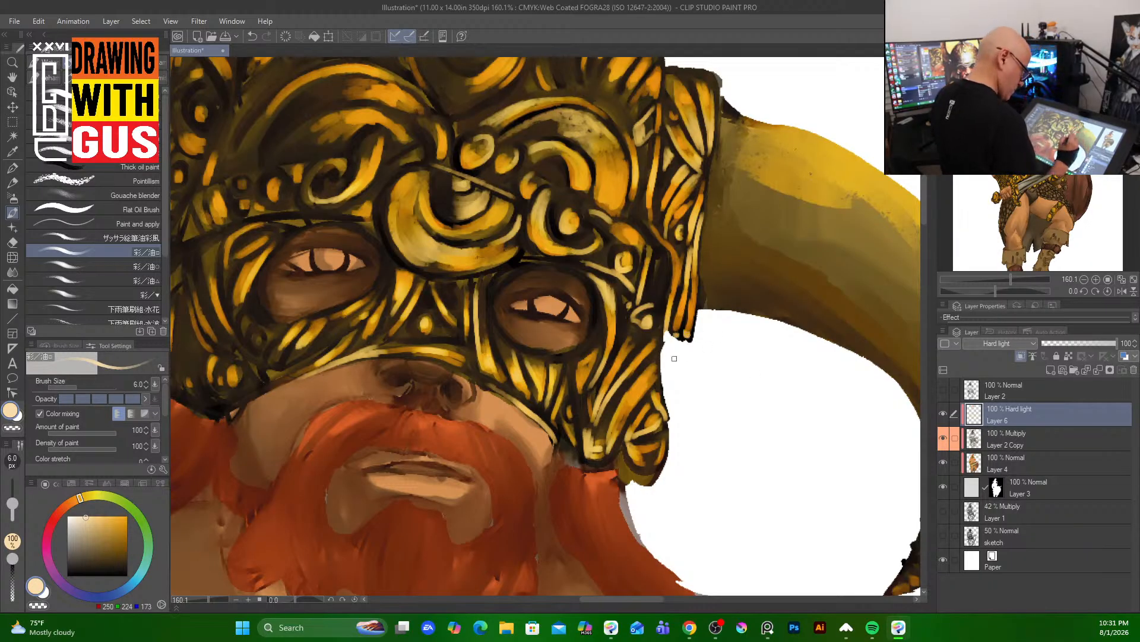
- Add small cream edge highlights down the outer side and along the lower rim of the right cheek guard
{"action": "left_click_drag", "start_coordinate": [658, 338], "coordinate": [663, 390]}
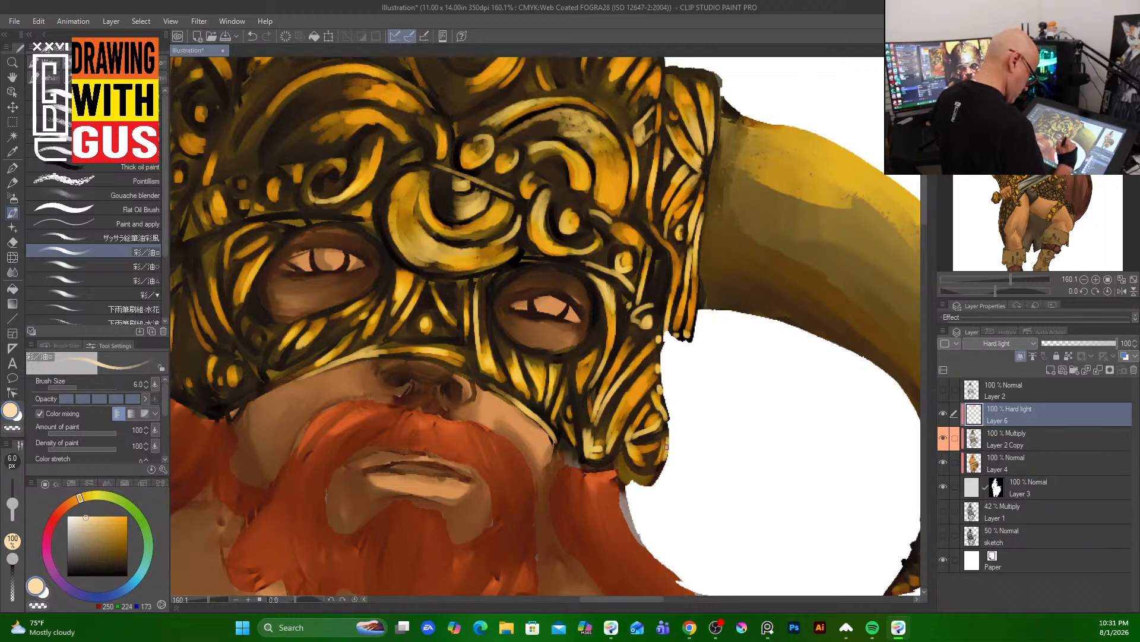
{"action": "left_click_drag", "start_coordinate": [665, 447], "coordinate": [653, 473]}
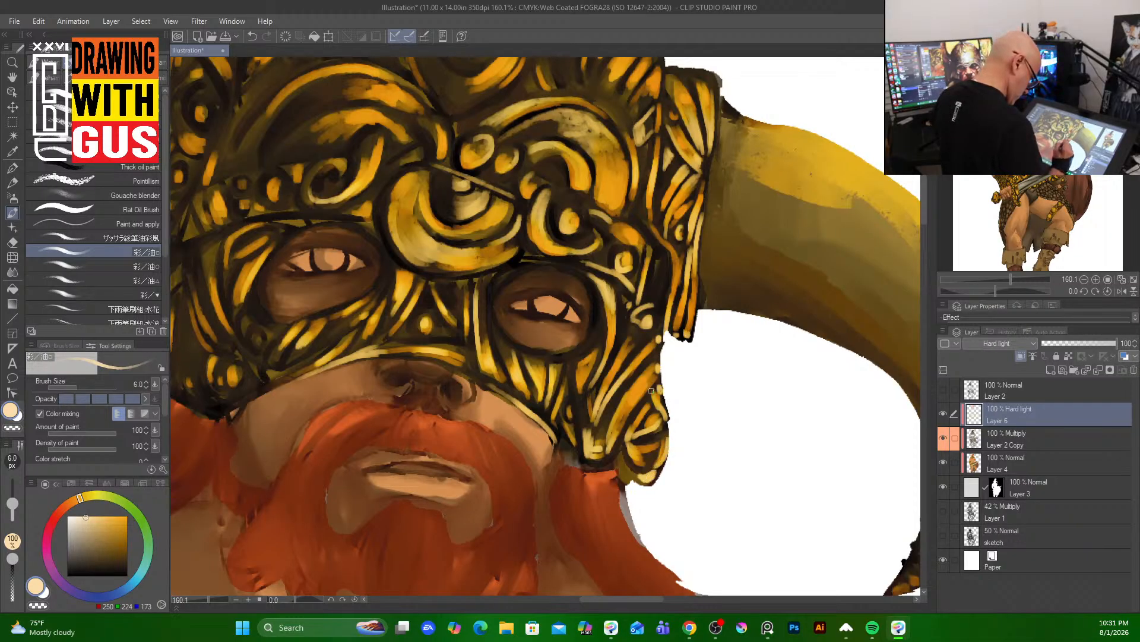
{"action": "left_click_drag", "start_coordinate": [579, 455], "coordinate": [623, 472]}
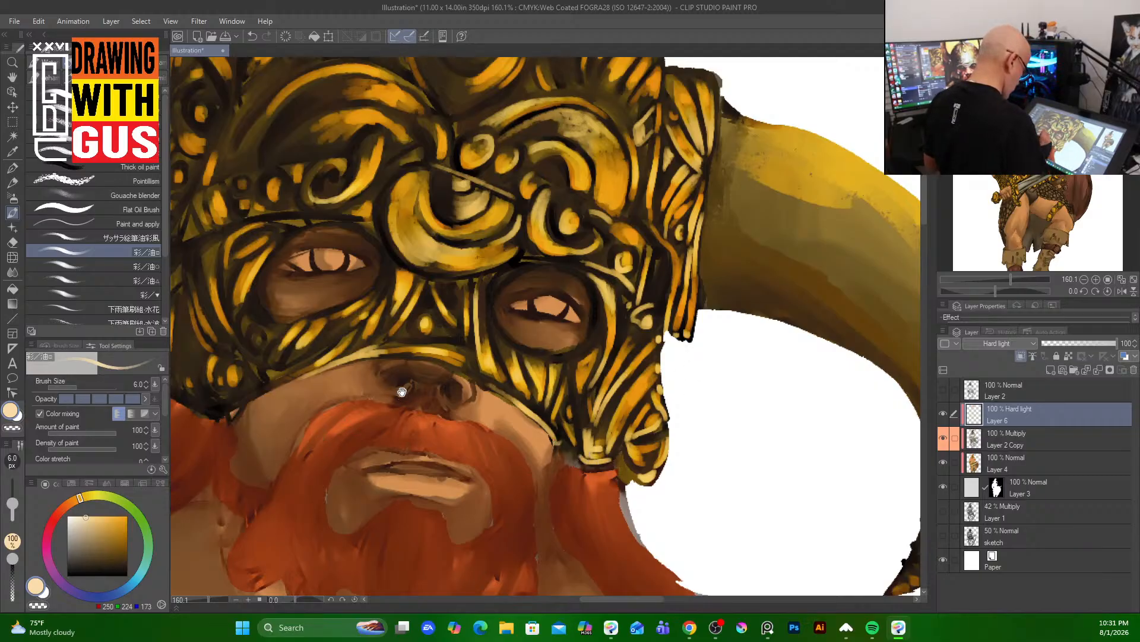
- Paint cream highlights on the forehead medallion's centre boss and a thin line around its inner ring
{"action": "left_click_drag", "start_coordinate": [402, 392], "coordinate": [521, 451]}
{"action": "left_click_drag", "start_coordinate": [623, 296], "coordinate": [575, 398]}
{"action": "left_click_drag", "start_coordinate": [635, 277], "coordinate": [627, 298]}
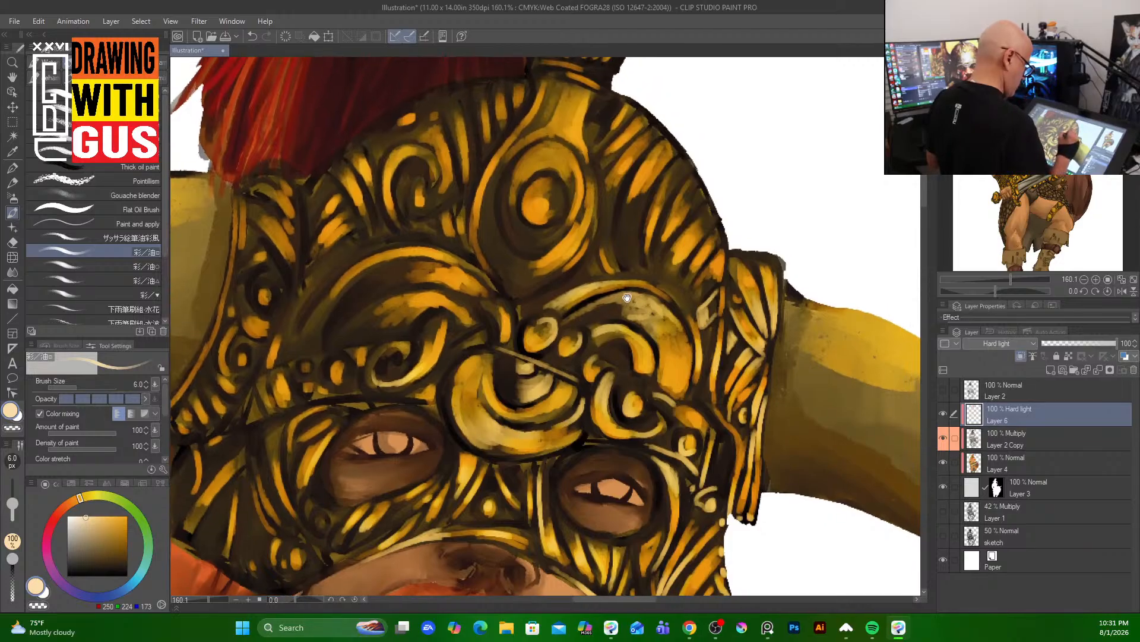
{"action": "mouse_move", "coordinate": [552, 170]}
{"action": "left_mouse_down"}
{"action": "mouse_move", "coordinate": [551, 212]}
{"action": "mouse_move", "coordinate": [550, 188]}
{"action": "mouse_move", "coordinate": [538, 202]}
{"action": "mouse_move", "coordinate": [551, 200]}
{"action": "left_mouse_up"}
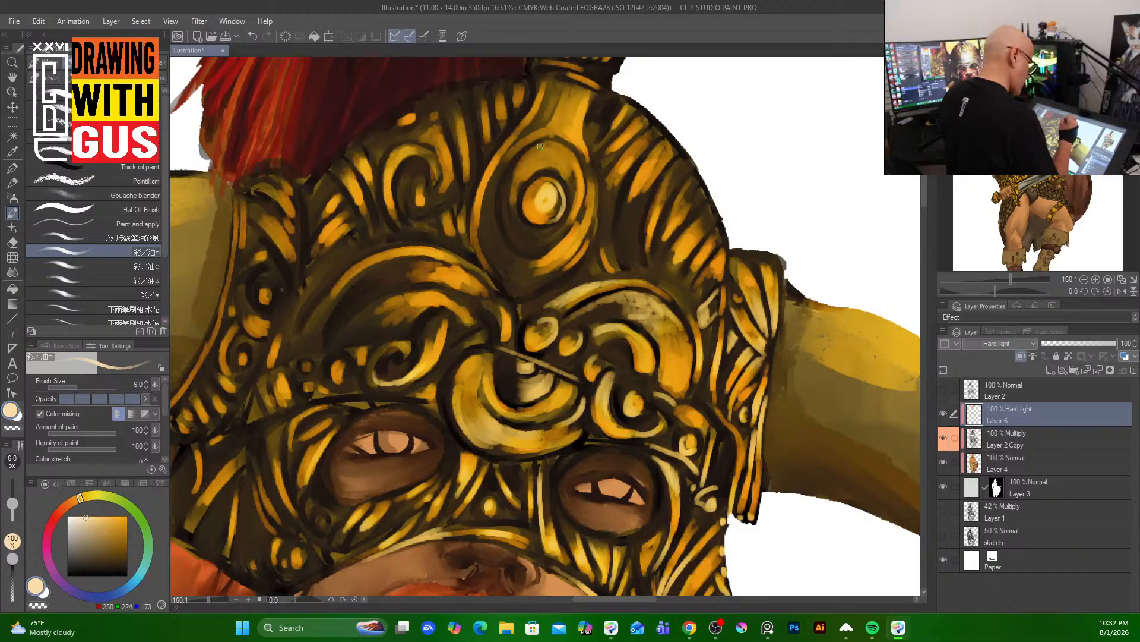
{"action": "mouse_move", "coordinate": [540, 146]}
{"action": "left_mouse_down"}
{"action": "mouse_move", "coordinate": [507, 179]}
{"action": "mouse_move", "coordinate": [510, 230]}
{"action": "mouse_move", "coordinate": [550, 239]}
{"action": "left_mouse_up"}
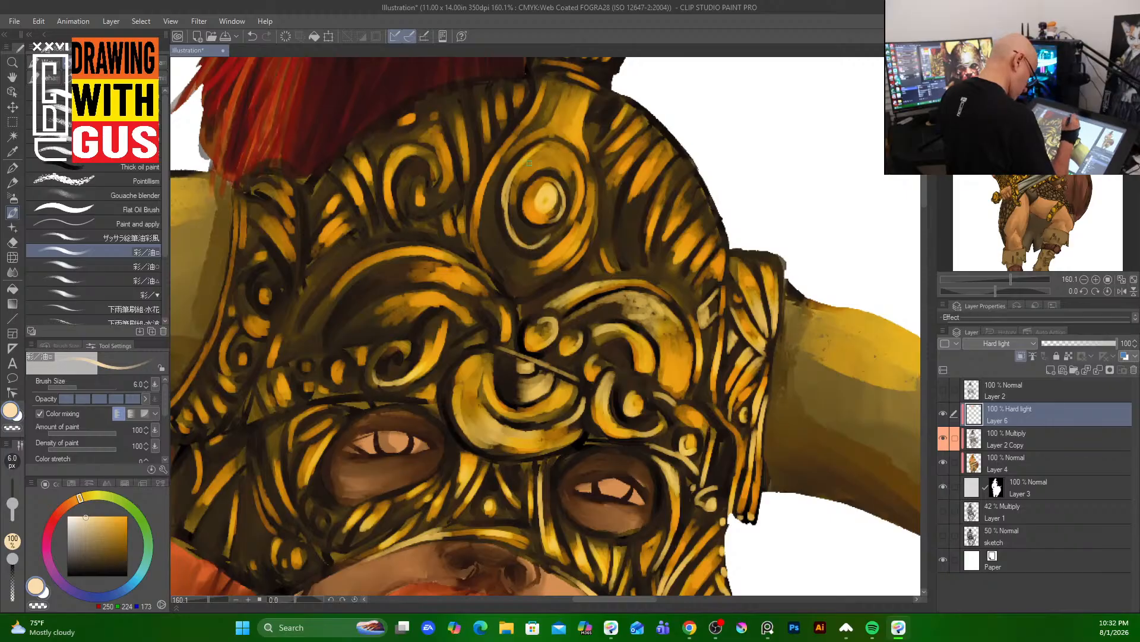
- Enlarge the brush to 12 px, broaden the highlight on the medallion's inner ring and brighten the neck above it
{"action": "key", "text": "]"}
{"action": "key", "text": "]"}
{"action": "key", "text": "]"}
{"action": "key", "text": "]"}
{"action": "key", "text": "]"}
{"action": "mouse_move", "coordinate": [522, 169]}
{"action": "left_mouse_down"}
{"action": "mouse_move", "coordinate": [529, 207]}
{"action": "mouse_move", "coordinate": [512, 199]}
{"action": "mouse_move", "coordinate": [532, 217]}
{"action": "mouse_move", "coordinate": [522, 227]}
{"action": "mouse_move", "coordinate": [537, 226]}
{"action": "mouse_move", "coordinate": [523, 241]}
{"action": "mouse_move", "coordinate": [549, 240]}
{"action": "left_mouse_up"}
{"action": "mouse_move", "coordinate": [573, 88]}
{"action": "left_mouse_down"}
{"action": "mouse_move", "coordinate": [569, 126]}
{"action": "mouse_move", "coordinate": [576, 95]}
{"action": "mouse_move", "coordinate": [565, 112]}
{"action": "left_mouse_up"}
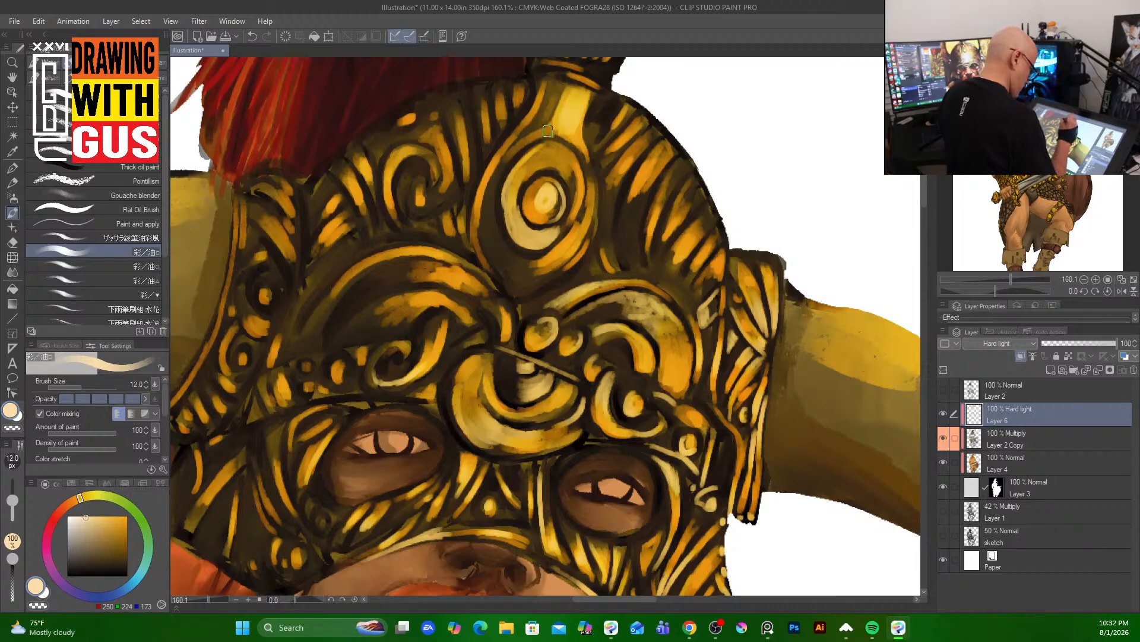
- Set the brush size to 17 px and paint cream highlights along the left and lower parts of the medallion's outer rim
{"action": "key", "text": "["}
{"action": "key", "text": "["}
{"action": "key", "text": "["}
{"action": "key", "text": "["}
{"action": "key", "text": "["}
{"action": "key", "text": "["}
{"action": "key", "text": "["}
{"action": "key", "text": "bracketright"}
{"action": "key", "text": "bracketright"}
{"action": "key", "text": "bracketright"}
{"action": "key", "text": "bracketright"}
{"action": "key", "text": "bracketright"}
{"action": "key", "text": "bracketright"}
{"action": "key", "text": "bracketright"}
{"action": "key", "text": "bracketright"}
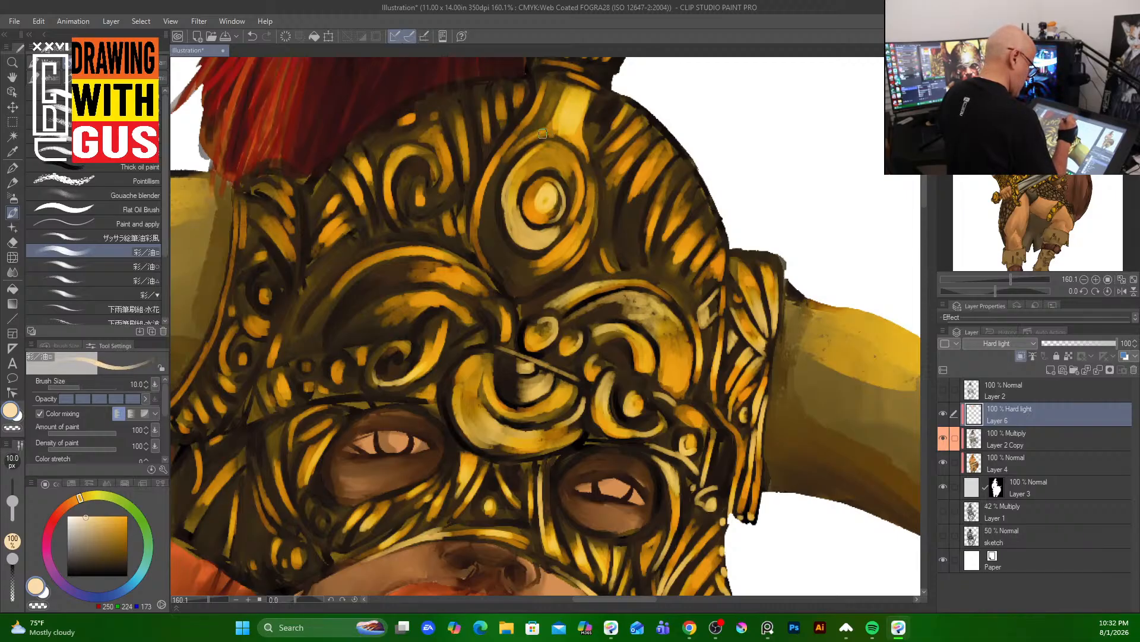
{"action": "left_click_drag", "start_coordinate": [498, 180], "coordinate": [510, 274]}
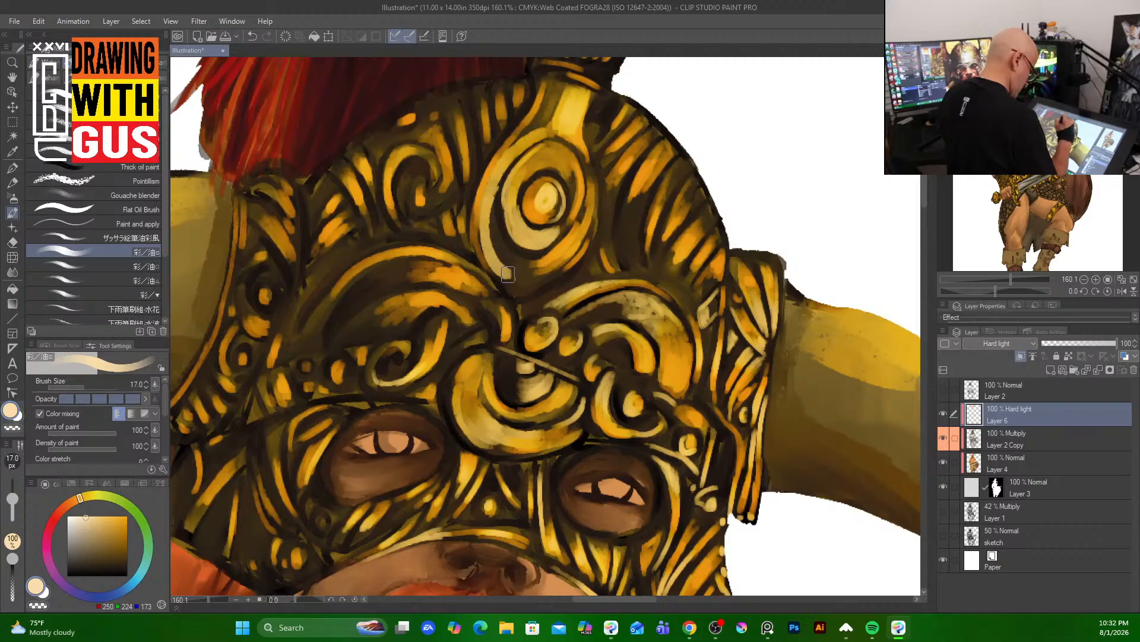
{"action": "mouse_move", "coordinate": [491, 206]}
{"action": "left_mouse_down"}
{"action": "mouse_move", "coordinate": [509, 242]}
{"action": "mouse_move", "coordinate": [500, 188]}
{"action": "mouse_move", "coordinate": [528, 269]}
{"action": "mouse_move", "coordinate": [513, 252]}
{"action": "mouse_move", "coordinate": [503, 266]}
{"action": "mouse_move", "coordinate": [517, 281]}
{"action": "mouse_move", "coordinate": [539, 276]}
{"action": "mouse_move", "coordinate": [583, 224]}
{"action": "mouse_move", "coordinate": [530, 264]}
{"action": "left_mouse_up"}
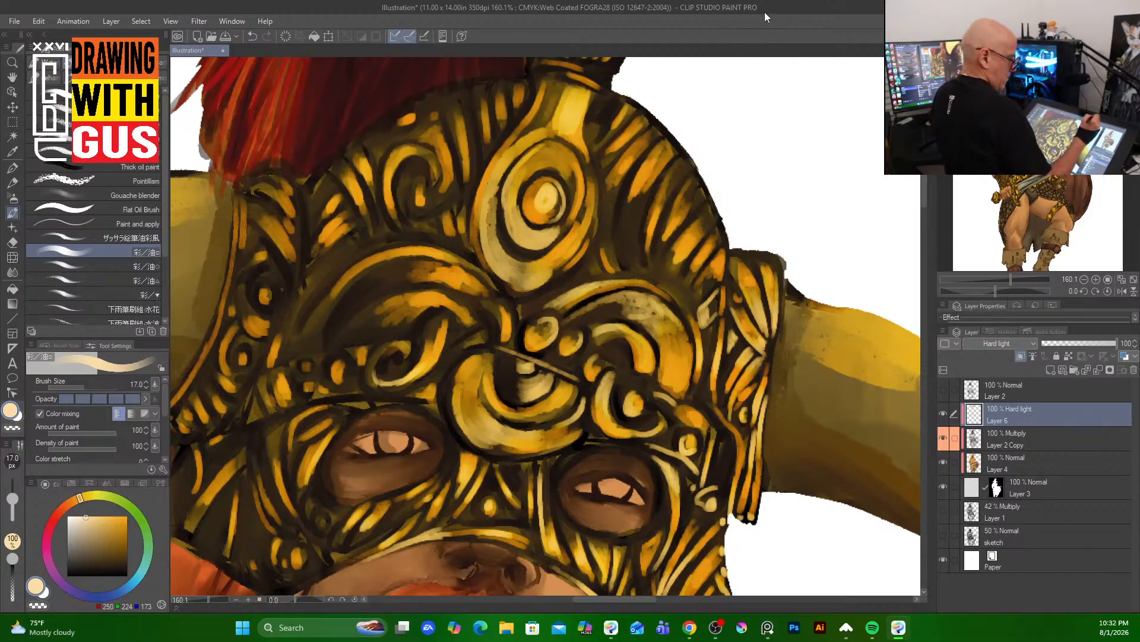
- Reduce the brush to 12 px and highlight the ridges flanking the medallion and the scroll to its left in pale cream
{"action": "key", "text": "bracketleft"}
{"action": "key", "text": "bracketleft"}
{"action": "key", "text": "bracketleft"}
{"action": "key", "text": "bracketright"}
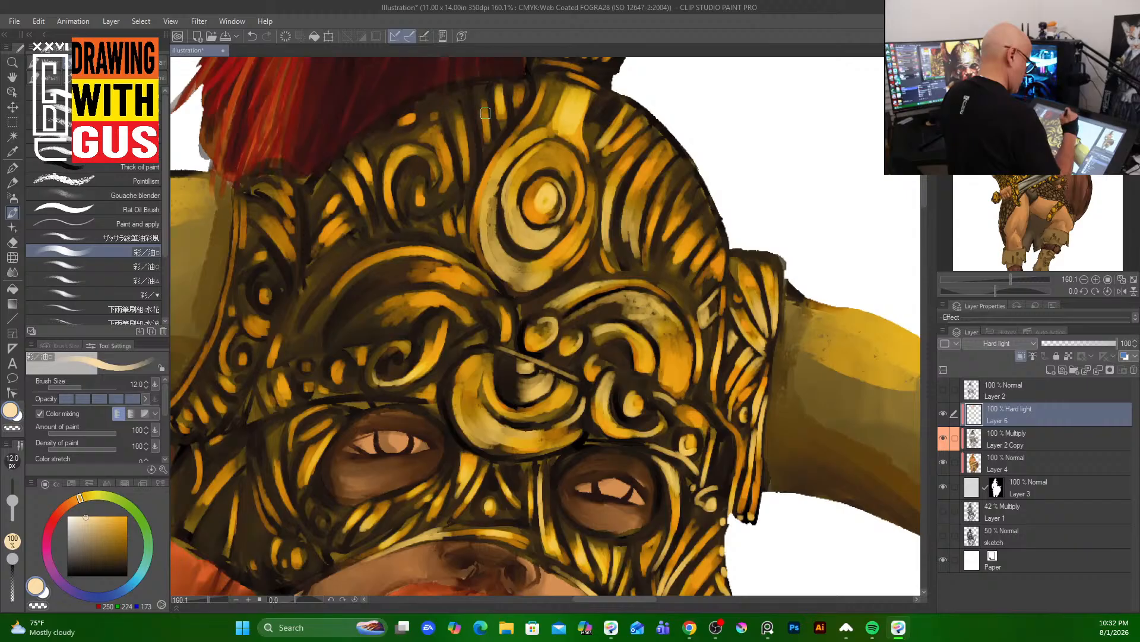
{"action": "left_click_drag", "start_coordinate": [485, 112], "coordinate": [487, 134]}
{"action": "mouse_move", "coordinate": [481, 90]}
{"action": "left_mouse_down"}
{"action": "mouse_move", "coordinate": [484, 117]}
{"action": "mouse_move", "coordinate": [474, 64]}
{"action": "mouse_move", "coordinate": [456, 109]}
{"action": "mouse_move", "coordinate": [448, 104]}
{"action": "mouse_move", "coordinate": [460, 133]}
{"action": "mouse_move", "coordinate": [451, 108]}
{"action": "mouse_move", "coordinate": [418, 136]}
{"action": "mouse_move", "coordinate": [436, 93]}
{"action": "mouse_move", "coordinate": [418, 139]}
{"action": "mouse_move", "coordinate": [386, 147]}
{"action": "mouse_move", "coordinate": [422, 151]}
{"action": "mouse_move", "coordinate": [410, 151]}
{"action": "mouse_move", "coordinate": [433, 165]}
{"action": "mouse_move", "coordinate": [424, 154]}
{"action": "mouse_move", "coordinate": [436, 132]}
{"action": "mouse_move", "coordinate": [434, 180]}
{"action": "left_mouse_up"}
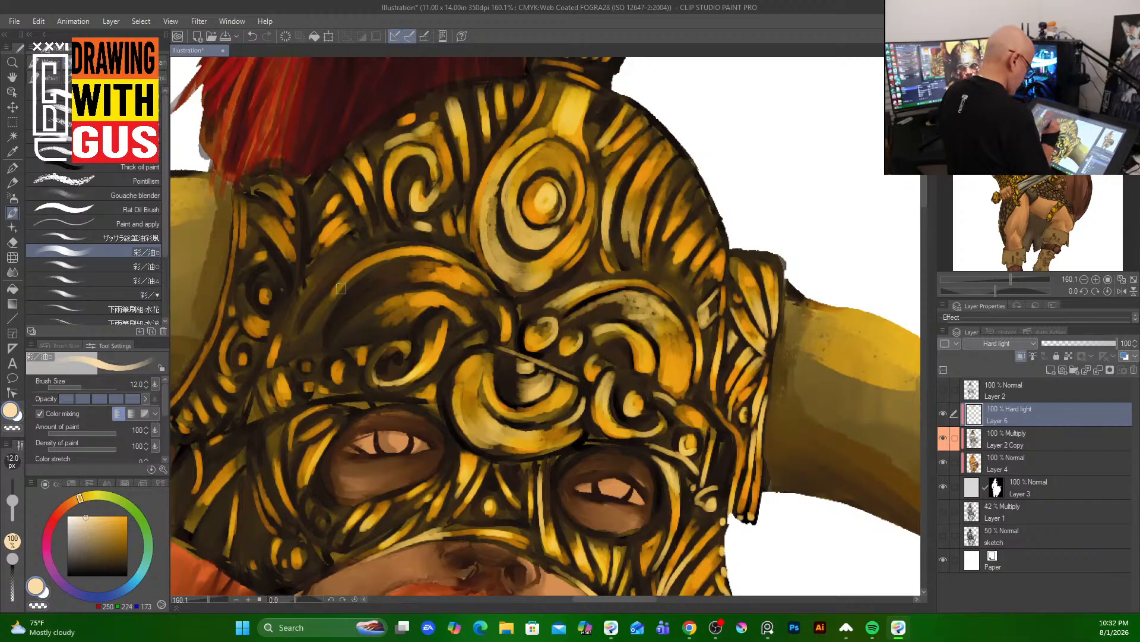
- Paint cream highlights on the left brow's outer arc, the inner band beneath it and the curl above the left eye
{"action": "left_click_drag", "start_coordinate": [363, 267], "coordinate": [306, 340]}
{"action": "left_click_drag", "start_coordinate": [333, 292], "coordinate": [314, 346]}
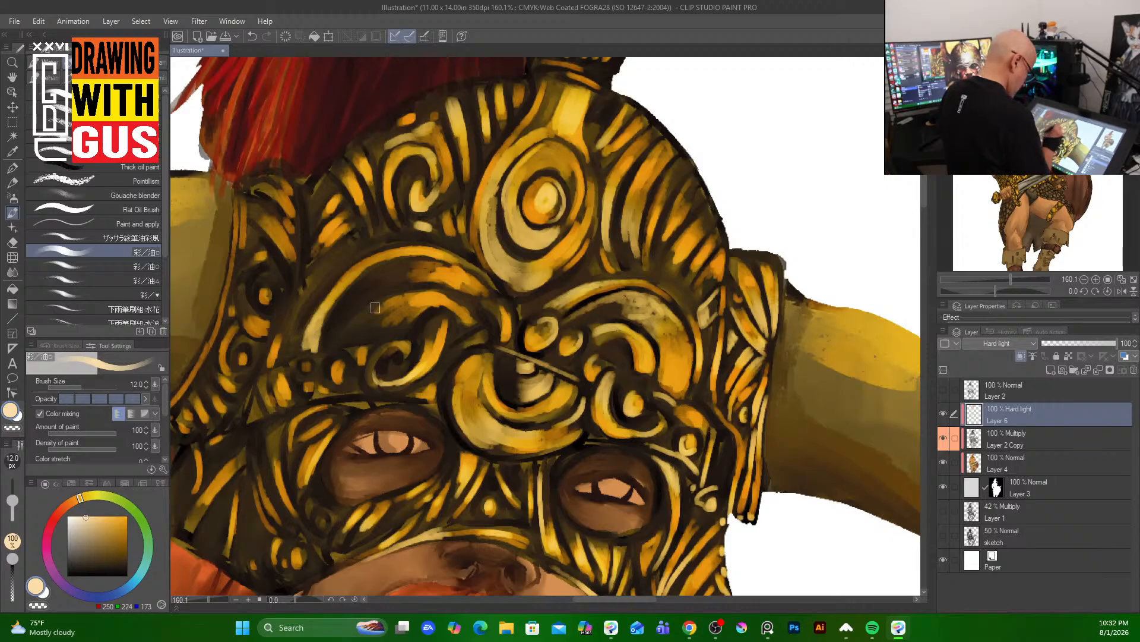
{"action": "mouse_move", "coordinate": [388, 304]}
{"action": "left_mouse_down"}
{"action": "mouse_move", "coordinate": [346, 342]}
{"action": "mouse_move", "coordinate": [390, 307]}
{"action": "mouse_move", "coordinate": [364, 338]}
{"action": "mouse_move", "coordinate": [404, 323]}
{"action": "mouse_move", "coordinate": [392, 337]}
{"action": "mouse_move", "coordinate": [340, 343]}
{"action": "mouse_move", "coordinate": [390, 355]}
{"action": "mouse_move", "coordinate": [507, 296]}
{"action": "mouse_move", "coordinate": [384, 350]}
{"action": "mouse_move", "coordinate": [399, 381]}
{"action": "left_mouse_up"}
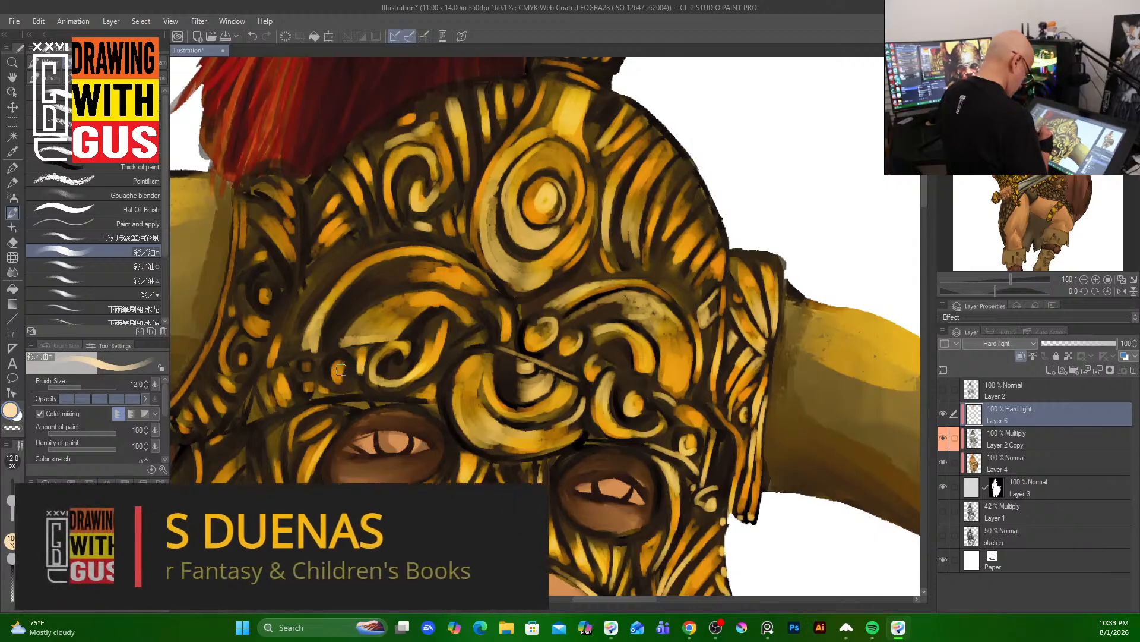
- Add cream highlights to the beads below the left brow, the ornaments around the left eye and the left side panel
{"action": "mouse_move", "coordinate": [344, 377]}
{"action": "left_mouse_down"}
{"action": "mouse_move", "coordinate": [336, 363]}
{"action": "mouse_move", "coordinate": [310, 389]}
{"action": "mouse_move", "coordinate": [322, 353]}
{"action": "left_mouse_up"}
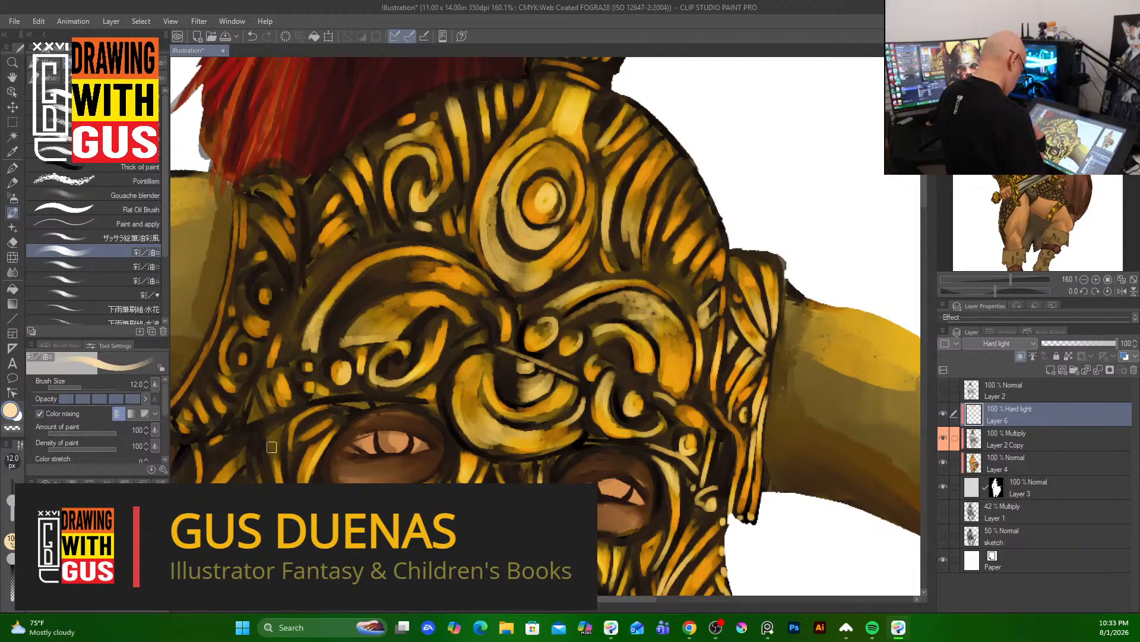
{"action": "mouse_move", "coordinate": [271, 448]}
{"action": "left_mouse_down"}
{"action": "mouse_move", "coordinate": [280, 431]}
{"action": "mouse_move", "coordinate": [268, 439]}
{"action": "mouse_move", "coordinate": [277, 475]}
{"action": "left_mouse_up"}
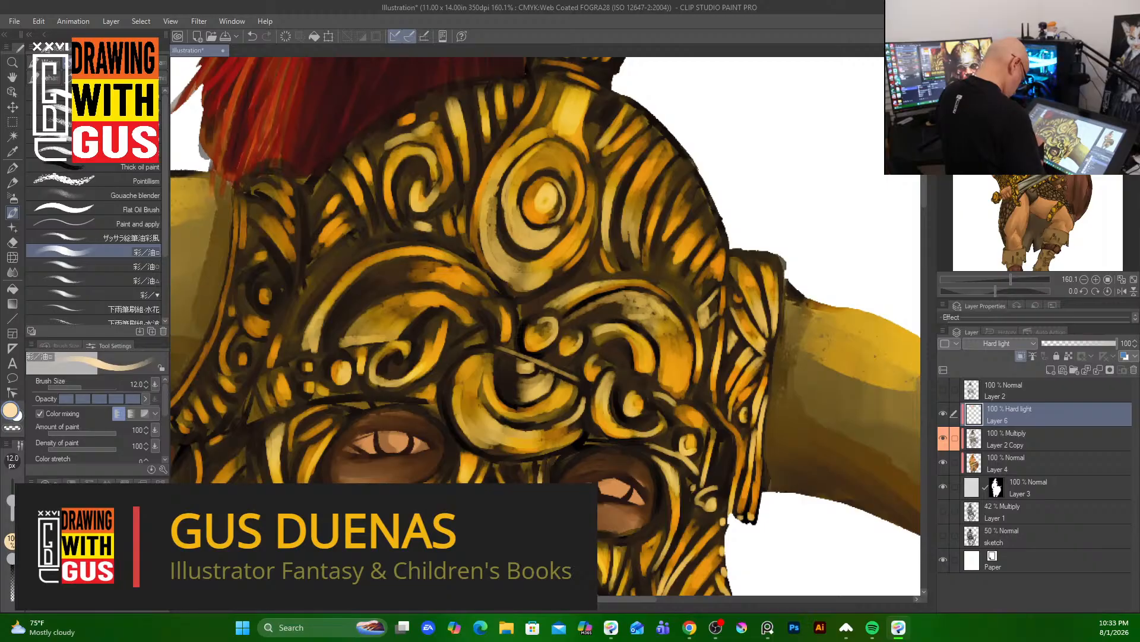
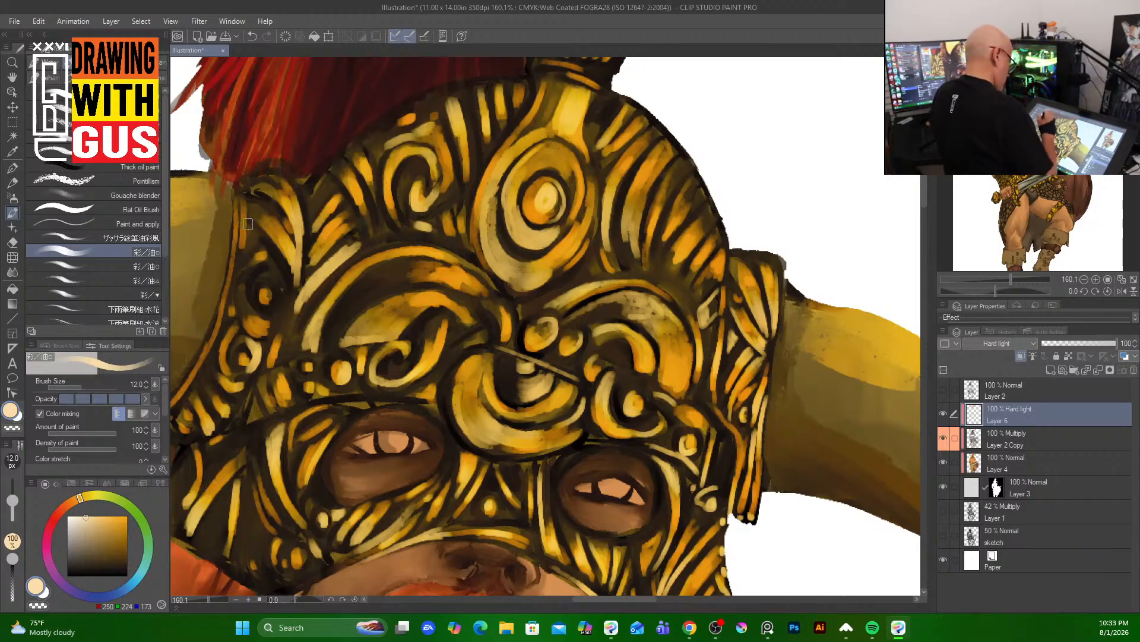
{"action": "left_click_drag", "start_coordinate": [224, 310], "coordinate": [194, 381]}
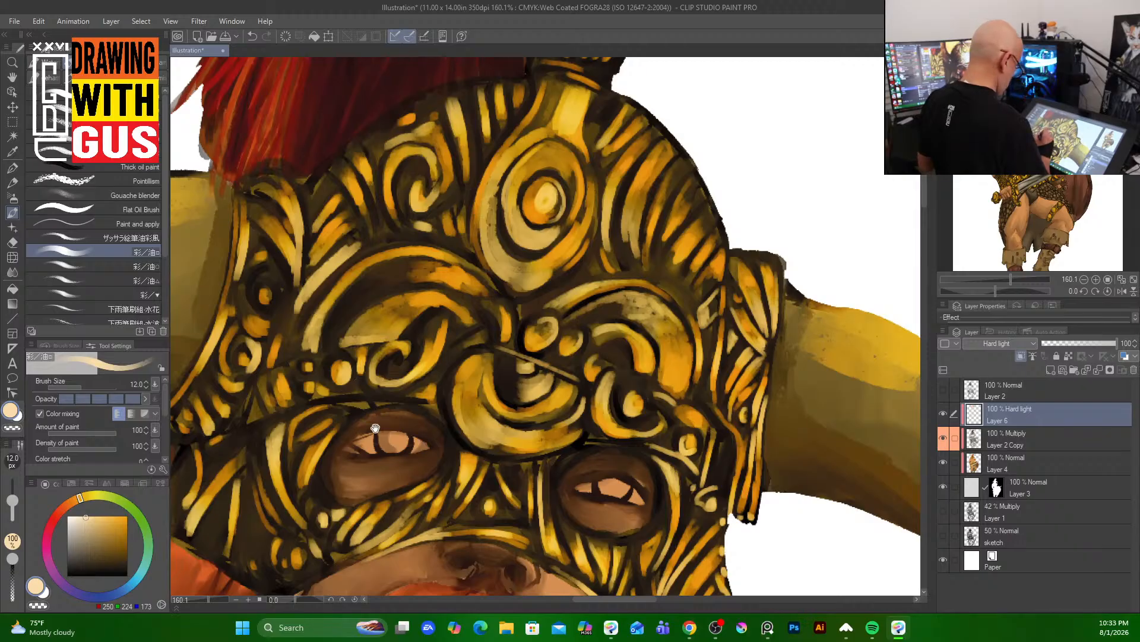
- Add pale cream highlights to the small ornaments along the lower left edge of the helmet's side panel
{"action": "left_click_drag", "start_coordinate": [359, 382], "coordinate": [520, 236]}
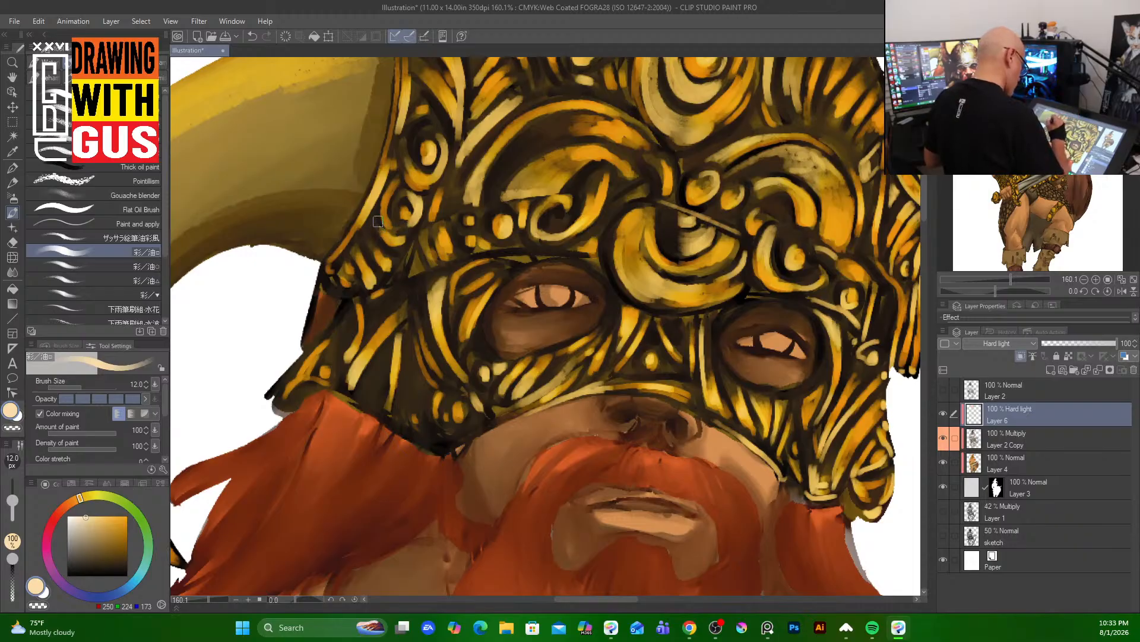
{"action": "mouse_move", "coordinate": [358, 249]}
{"action": "left_mouse_down"}
{"action": "mouse_move", "coordinate": [386, 330]}
{"action": "mouse_move", "coordinate": [404, 315]}
{"action": "mouse_move", "coordinate": [331, 343]}
{"action": "mouse_move", "coordinate": [313, 370]}
{"action": "mouse_move", "coordinate": [327, 370]}
{"action": "mouse_move", "coordinate": [339, 341]}
{"action": "mouse_move", "coordinate": [335, 290]}
{"action": "left_mouse_up"}
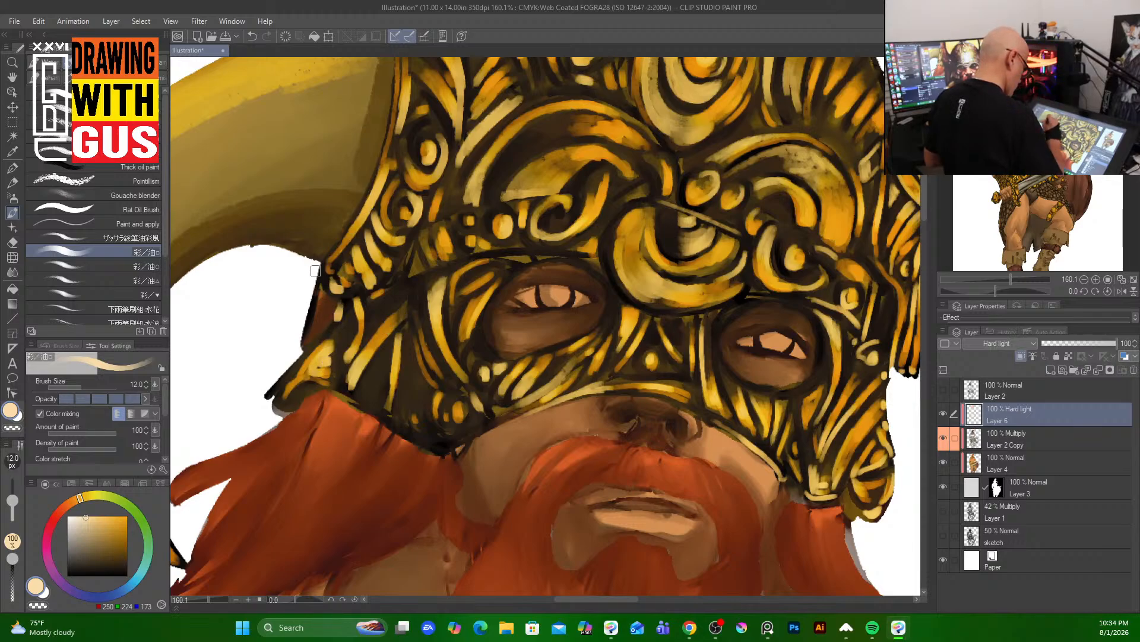
- Paint pale cream highlights on the teeth and bands of the plume holder atop the helmet
{"action": "left_click_drag", "start_coordinate": [519, 201], "coordinate": [399, 521]}
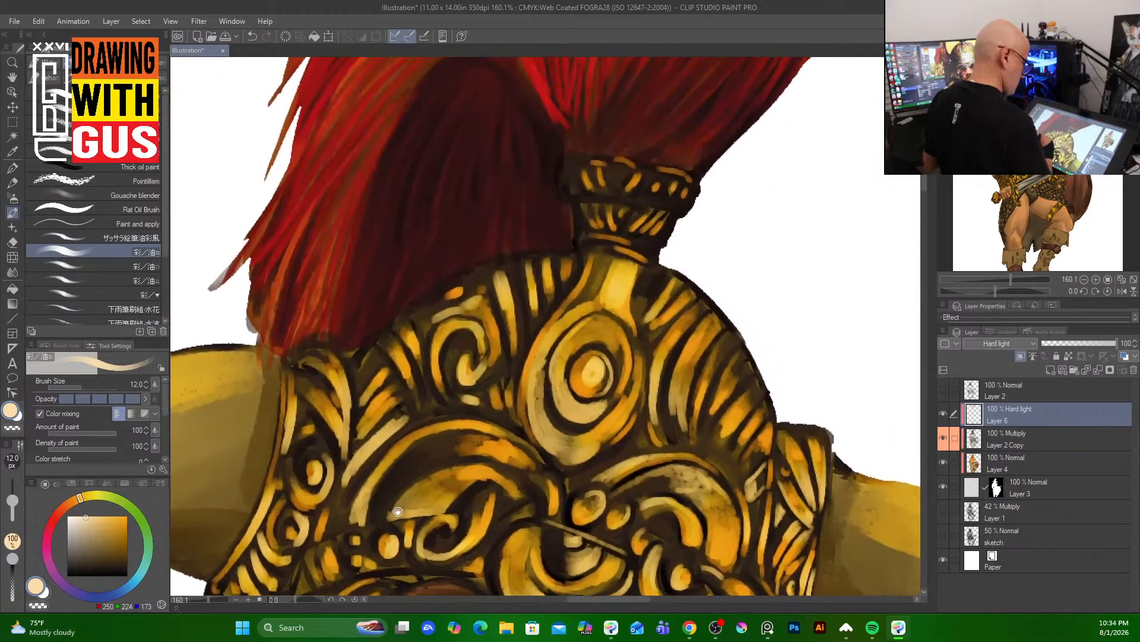
{"action": "mouse_move", "coordinate": [611, 205]}
{"action": "left_mouse_down"}
{"action": "mouse_move", "coordinate": [611, 219]}
{"action": "mouse_move", "coordinate": [663, 221]}
{"action": "left_mouse_up"}
{"action": "left_click_drag", "start_coordinate": [676, 215], "coordinate": [669, 226]}
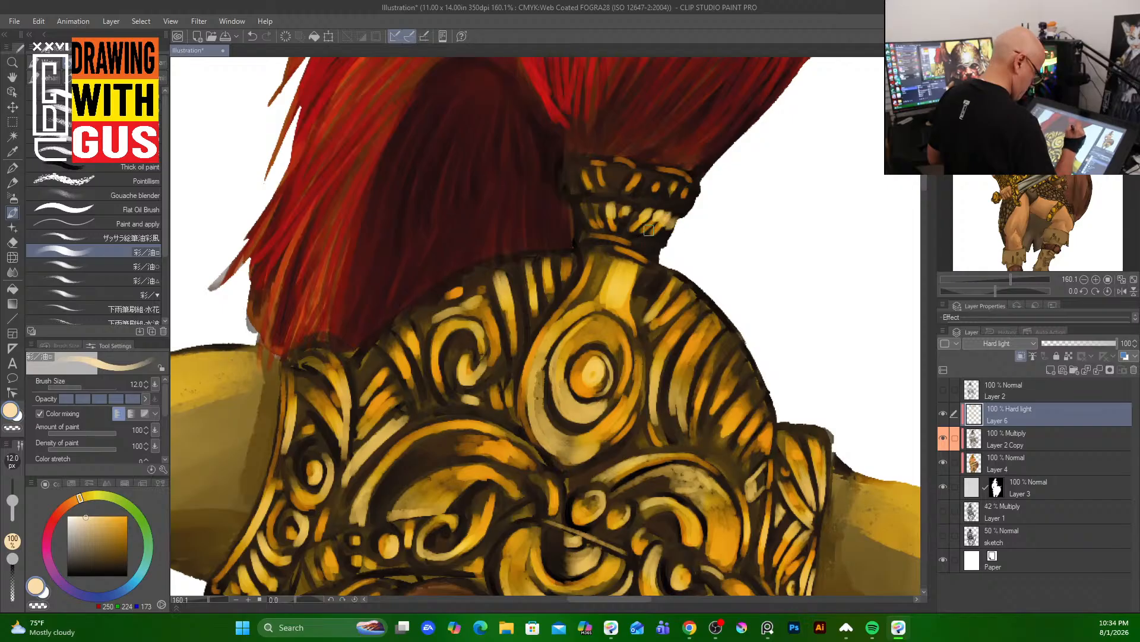
{"action": "mouse_move", "coordinate": [597, 207]}
{"action": "left_mouse_down"}
{"action": "mouse_move", "coordinate": [598, 221]}
{"action": "mouse_move", "coordinate": [593, 191]}
{"action": "left_mouse_up"}
{"action": "left_click_drag", "start_coordinate": [603, 174], "coordinate": [612, 194]}
{"action": "mouse_move", "coordinate": [629, 188]}
{"action": "left_mouse_down"}
{"action": "mouse_move", "coordinate": [629, 197]}
{"action": "mouse_move", "coordinate": [643, 190]}
{"action": "mouse_move", "coordinate": [630, 178]}
{"action": "left_mouse_up"}
{"action": "mouse_move", "coordinate": [654, 187]}
{"action": "left_mouse_down"}
{"action": "mouse_move", "coordinate": [633, 198]}
{"action": "mouse_move", "coordinate": [686, 205]}
{"action": "left_mouse_up"}
{"action": "mouse_move", "coordinate": [629, 243]}
{"action": "left_mouse_down"}
{"action": "mouse_move", "coordinate": [656, 251]}
{"action": "mouse_move", "coordinate": [650, 262]}
{"action": "mouse_move", "coordinate": [583, 245]}
{"action": "left_mouse_up"}
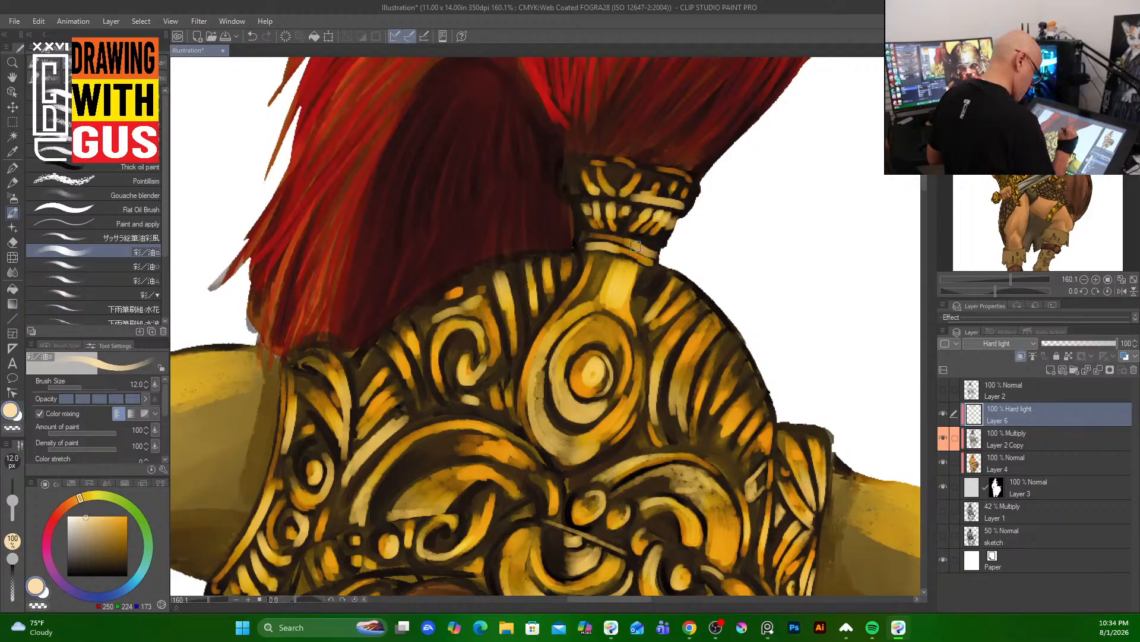
{"action": "left_click_drag", "start_coordinate": [572, 162], "coordinate": [576, 187]}
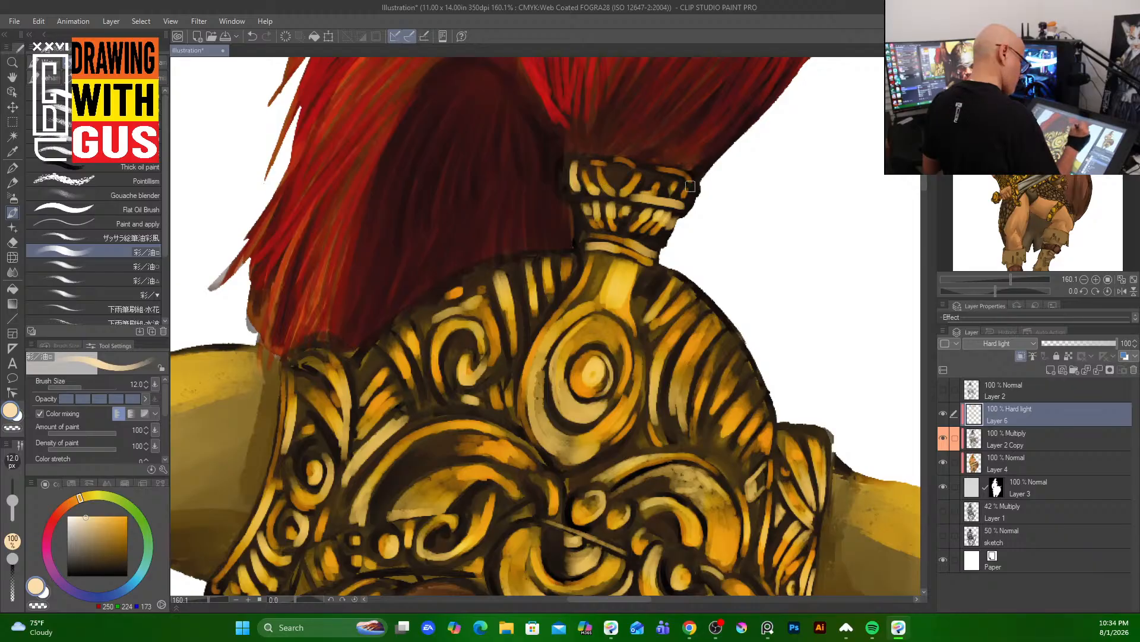
- Highlight the curved ridges and pointed end of the left horn's ornate gold tip in pale cream
{"action": "left_click_drag", "start_coordinate": [564, 470], "coordinate": [650, 16]}
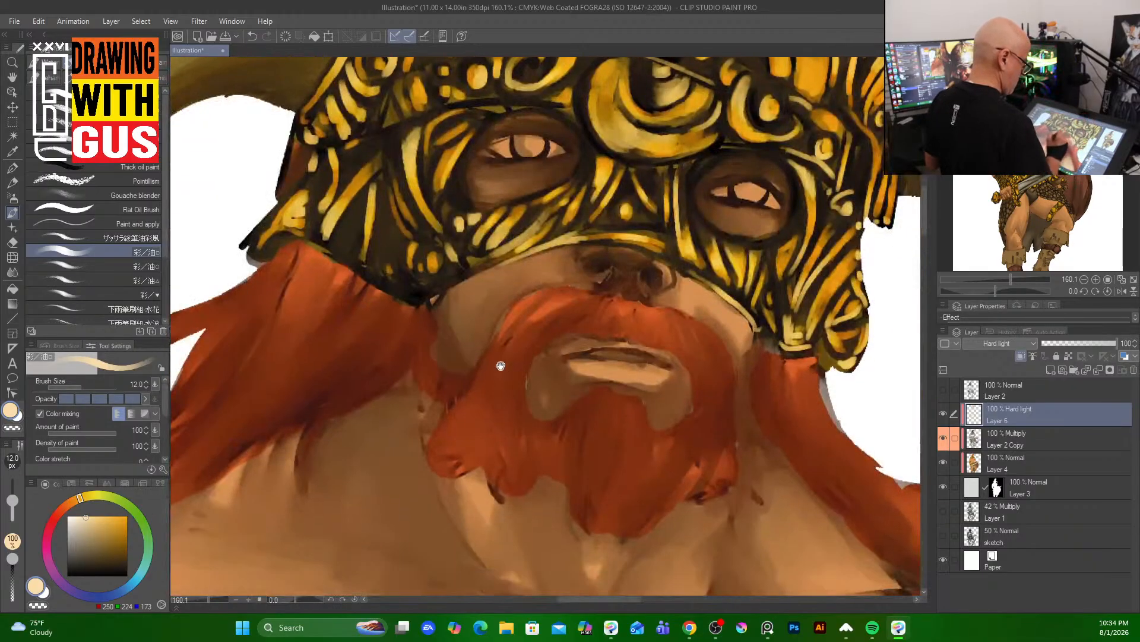
{"action": "left_click_drag", "start_coordinate": [479, 369], "coordinate": [313, 374]}
{"action": "left_click_drag", "start_coordinate": [506, 309], "coordinate": [644, 561]}
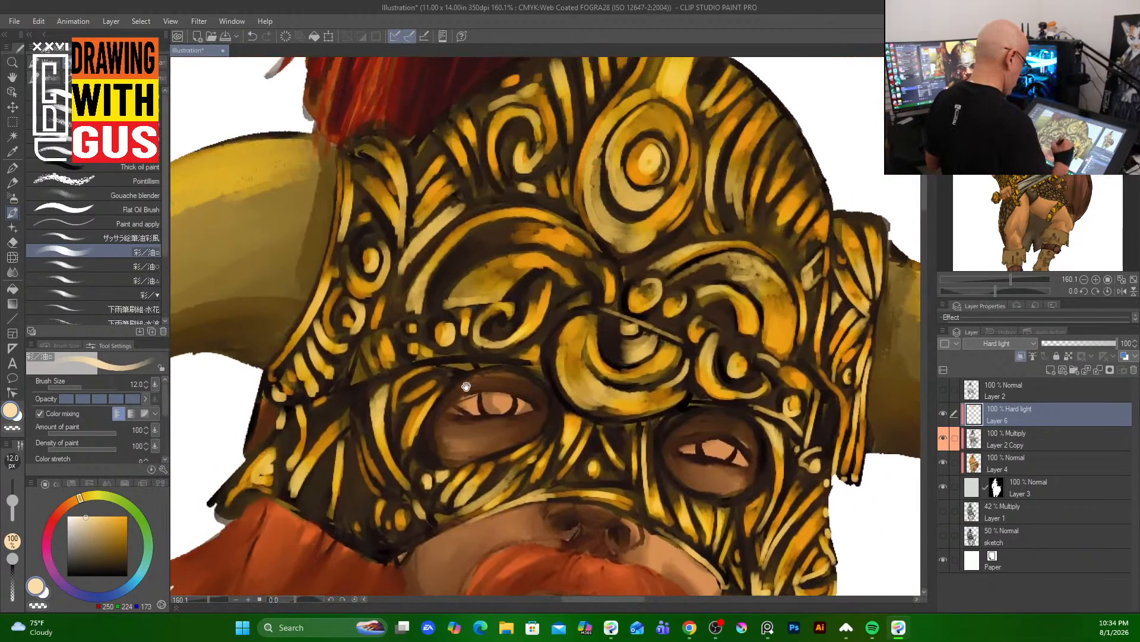
{"action": "left_click_drag", "start_coordinate": [467, 386], "coordinate": [815, 206]}
{"action": "left_click_drag", "start_coordinate": [480, 214], "coordinate": [684, 193]}
{"action": "left_click_drag", "start_coordinate": [628, 288], "coordinate": [539, 114]}
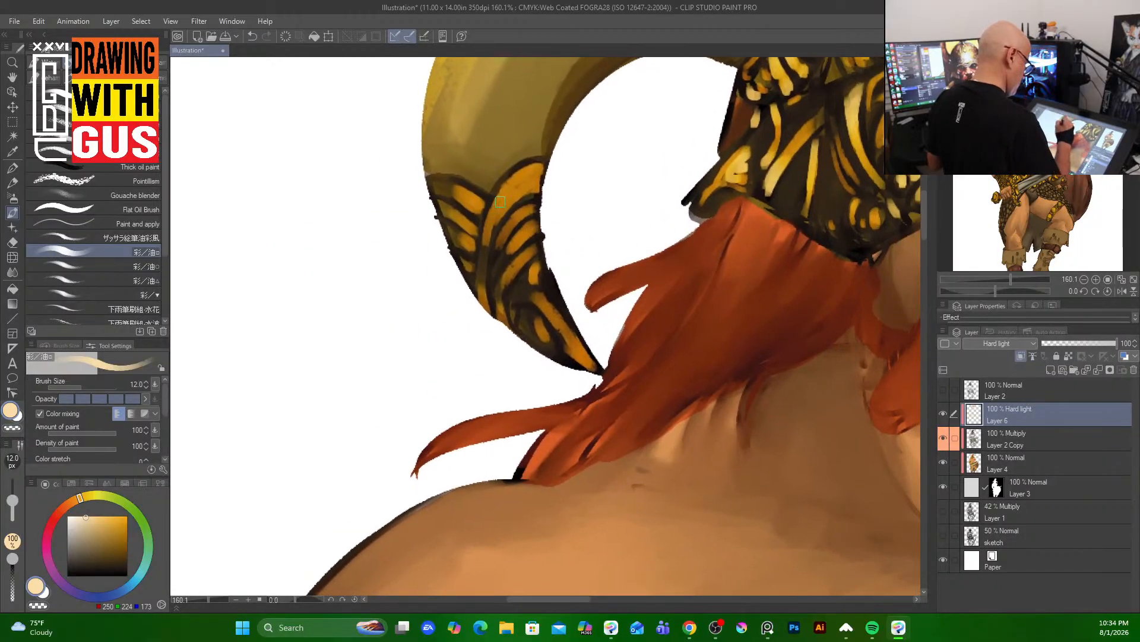
{"action": "left_click_drag", "start_coordinate": [497, 205], "coordinate": [482, 306]}
{"action": "mouse_move", "coordinate": [510, 229]}
{"action": "left_mouse_down"}
{"action": "mouse_move", "coordinate": [492, 286]}
{"action": "mouse_move", "coordinate": [522, 263]}
{"action": "mouse_move", "coordinate": [504, 285]}
{"action": "mouse_move", "coordinate": [502, 318]}
{"action": "left_mouse_up"}
{"action": "mouse_move", "coordinate": [541, 285]}
{"action": "left_mouse_down"}
{"action": "mouse_move", "coordinate": [557, 261]}
{"action": "mouse_move", "coordinate": [539, 323]}
{"action": "mouse_move", "coordinate": [534, 310]}
{"action": "mouse_move", "coordinate": [549, 345]}
{"action": "mouse_move", "coordinate": [539, 325]}
{"action": "mouse_move", "coordinate": [566, 365]}
{"action": "mouse_move", "coordinate": [554, 352]}
{"action": "mouse_move", "coordinate": [582, 356]}
{"action": "left_mouse_up"}
{"action": "left_click_drag", "start_coordinate": [528, 329], "coordinate": [537, 337]}
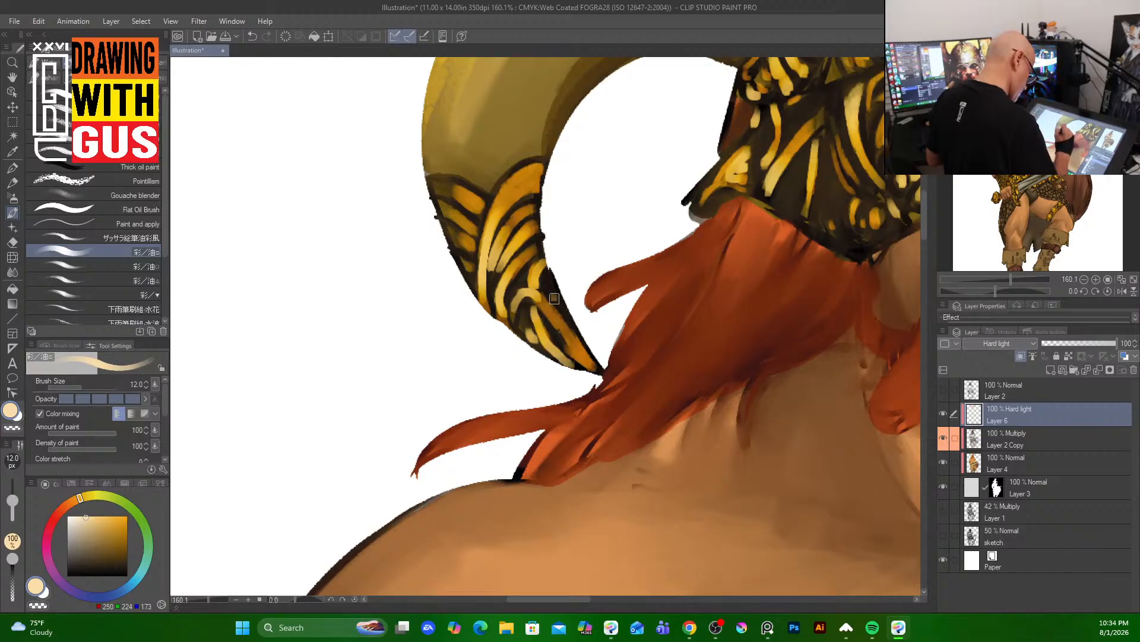
{"action": "mouse_move", "coordinate": [553, 292]}
{"action": "left_mouse_down"}
{"action": "mouse_move", "coordinate": [591, 371]}
{"action": "mouse_move", "coordinate": [584, 352]}
{"action": "mouse_move", "coordinate": [604, 375]}
{"action": "left_mouse_up"}
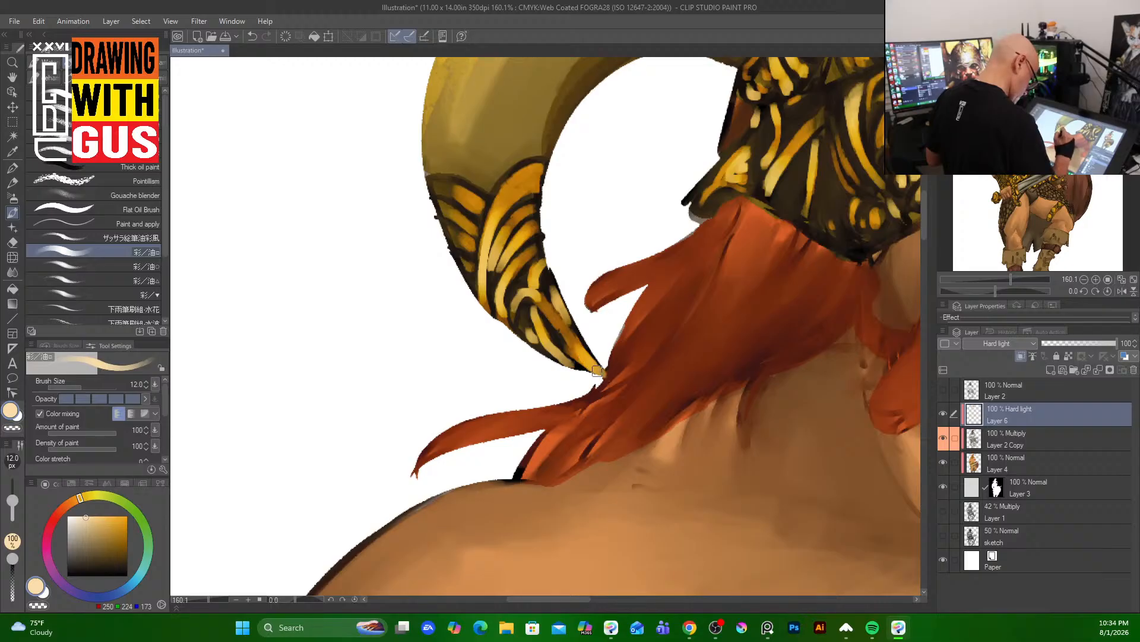
{"action": "mouse_move", "coordinate": [443, 189]}
{"action": "left_mouse_down"}
{"action": "mouse_move", "coordinate": [470, 208]}
{"action": "mouse_move", "coordinate": [453, 218]}
{"action": "mouse_move", "coordinate": [466, 227]}
{"action": "mouse_move", "coordinate": [451, 210]}
{"action": "mouse_move", "coordinate": [478, 247]}
{"action": "mouse_move", "coordinate": [457, 234]}
{"action": "mouse_move", "coordinate": [474, 269]}
{"action": "left_mouse_up"}
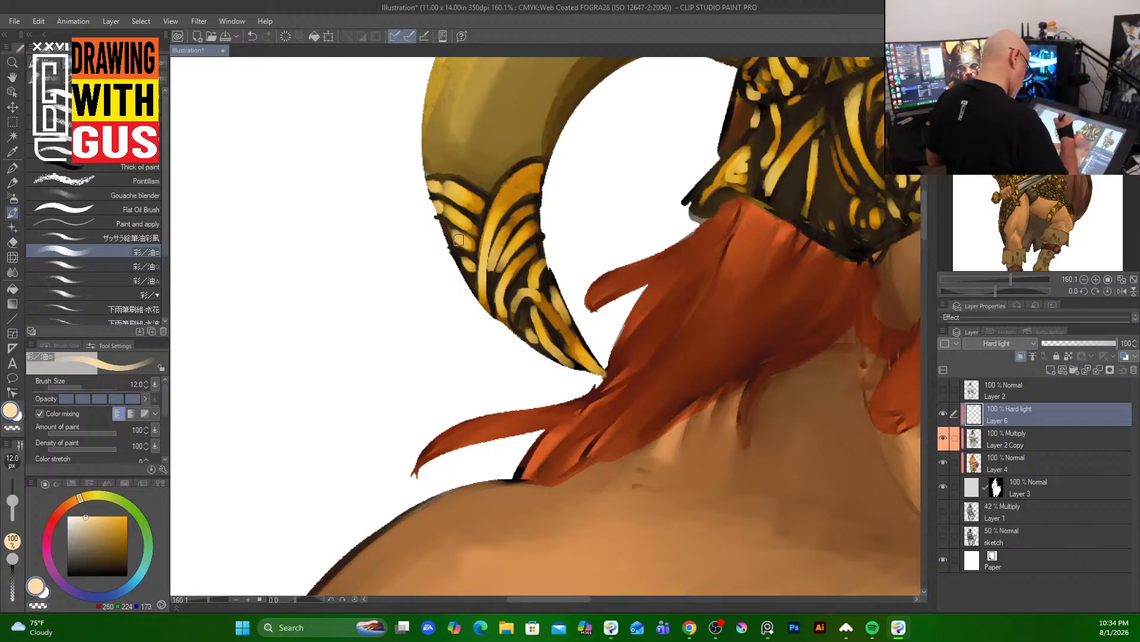
{"action": "mouse_move", "coordinate": [459, 240]}
{"action": "left_mouse_down"}
{"action": "mouse_move", "coordinate": [446, 236]}
{"action": "mouse_move", "coordinate": [461, 244]}
{"action": "left_mouse_up"}
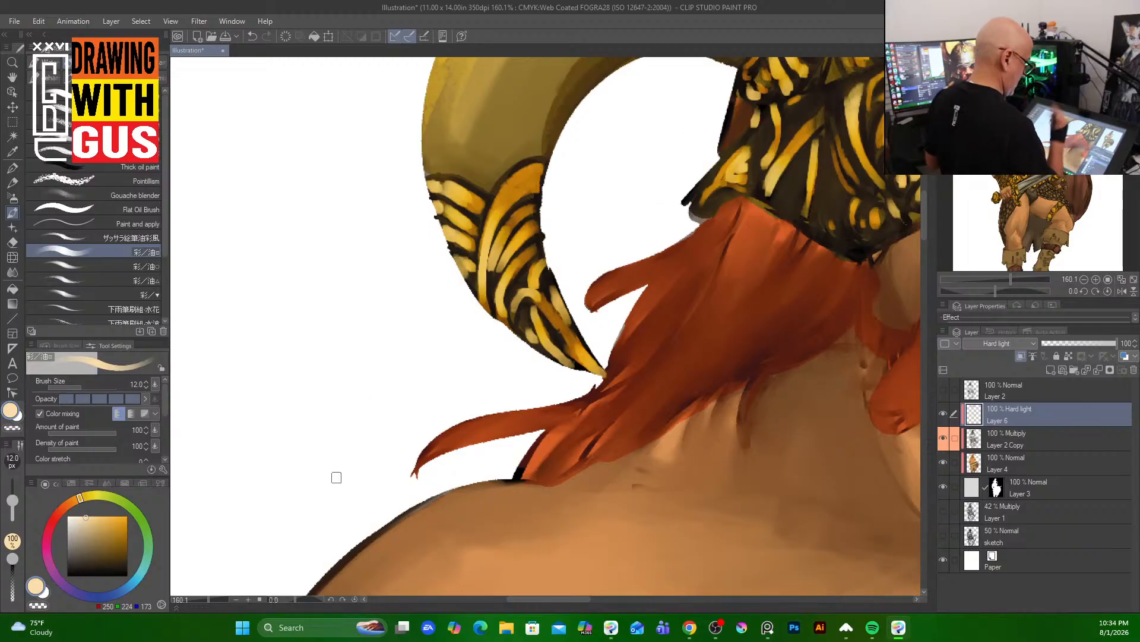
- Reduce the brush to 6 px and paint a thin cream rim line along the helmet dome's upper left edge beneath the plume
{"action": "left_click_drag", "start_coordinate": [602, 193], "coordinate": [515, 279]}
{"action": "left_click_drag", "start_coordinate": [656, 195], "coordinate": [341, 446]}
{"action": "left_click_drag", "start_coordinate": [491, 420], "coordinate": [530, 71]}
{"action": "left_click_drag", "start_coordinate": [480, 266], "coordinate": [459, 494]}
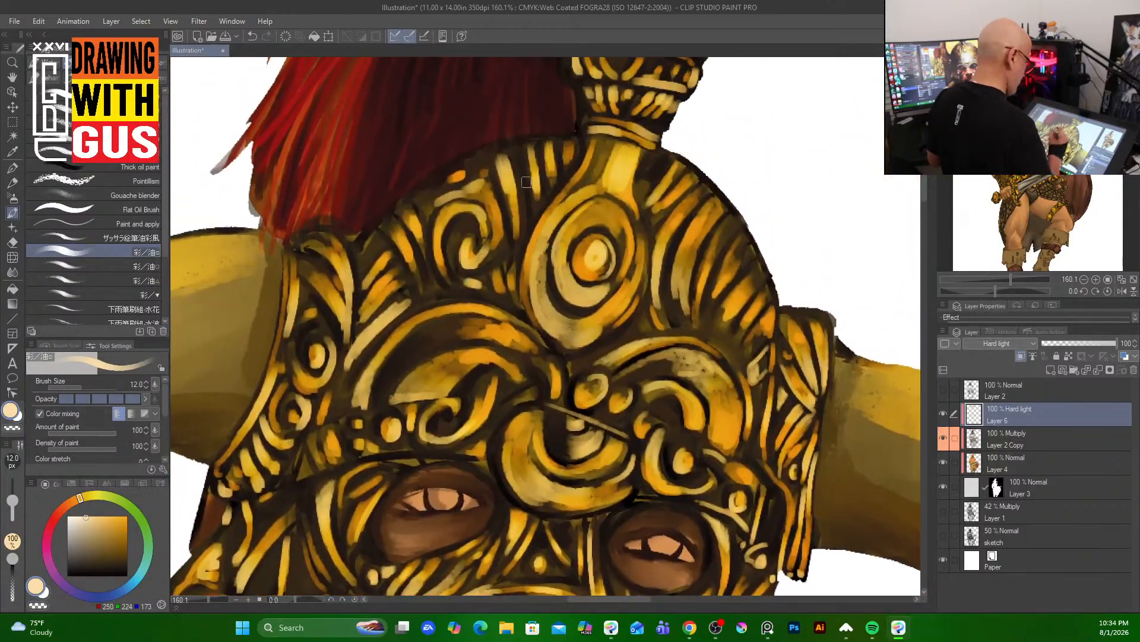
{"action": "key", "text": "bracketleft"}
{"action": "key", "text": "bracketleft"}
{"action": "key", "text": "bracketleft"}
{"action": "key", "text": "bracketleft"}
{"action": "key", "text": "bracketleft"}
{"action": "key", "text": "bracketleft"}
{"action": "key", "text": "bracketleft"}
{"action": "key", "text": "bracketleft"}
{"action": "key", "text": "bracketright"}
{"action": "key", "text": "bracketright"}
{"action": "key", "text": "bracketright"}
{"action": "key", "text": "bracketright"}
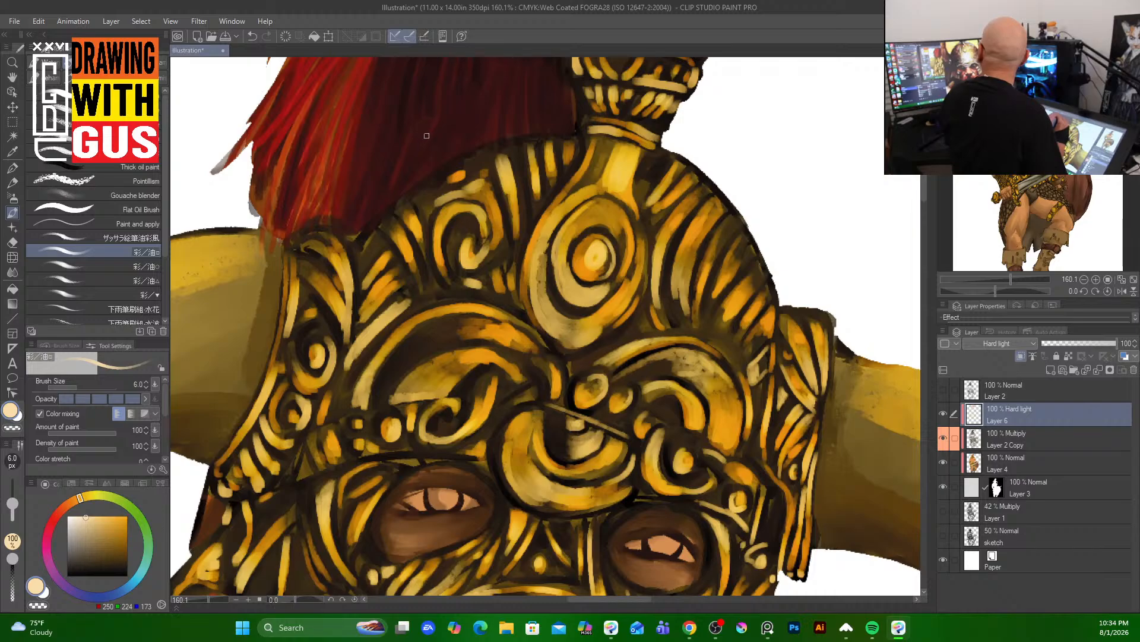
{"action": "mouse_move", "coordinate": [412, 192]}
{"action": "left_mouse_down"}
{"action": "mouse_move", "coordinate": [463, 158]}
{"action": "mouse_move", "coordinate": [557, 133]}
{"action": "left_mouse_up"}
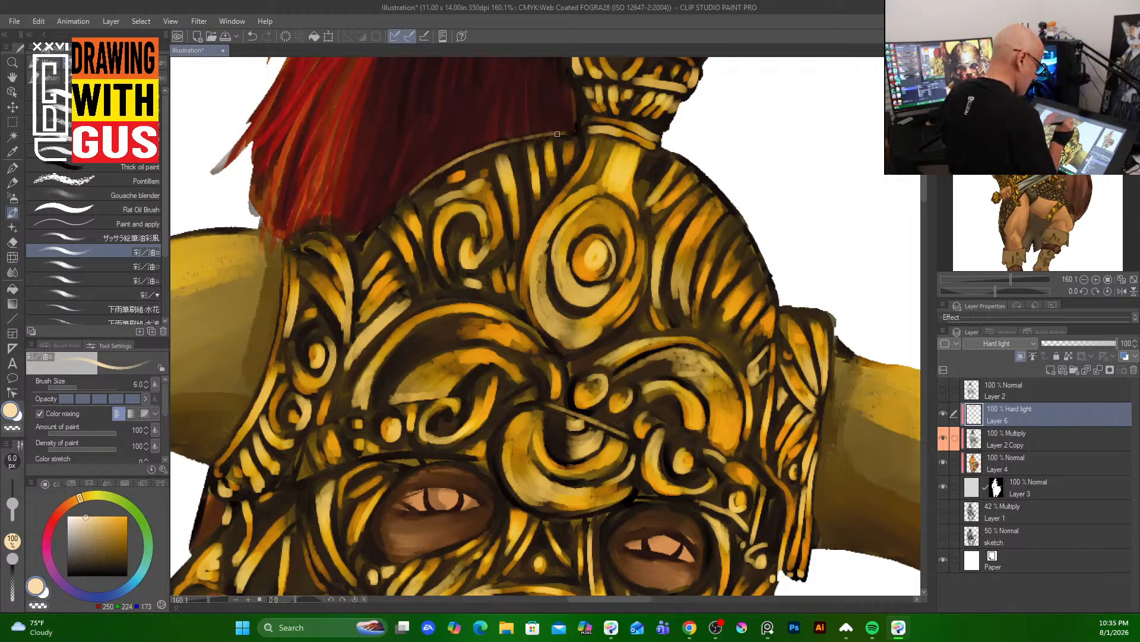
{"action": "mouse_move", "coordinate": [415, 192]}
{"action": "left_mouse_down"}
{"action": "mouse_move", "coordinate": [380, 222]}
{"action": "mouse_move", "coordinate": [408, 198]}
{"action": "mouse_move", "coordinate": [399, 217]}
{"action": "mouse_move", "coordinate": [373, 223]}
{"action": "mouse_move", "coordinate": [384, 230]}
{"action": "mouse_move", "coordinate": [355, 245]}
{"action": "left_mouse_up"}
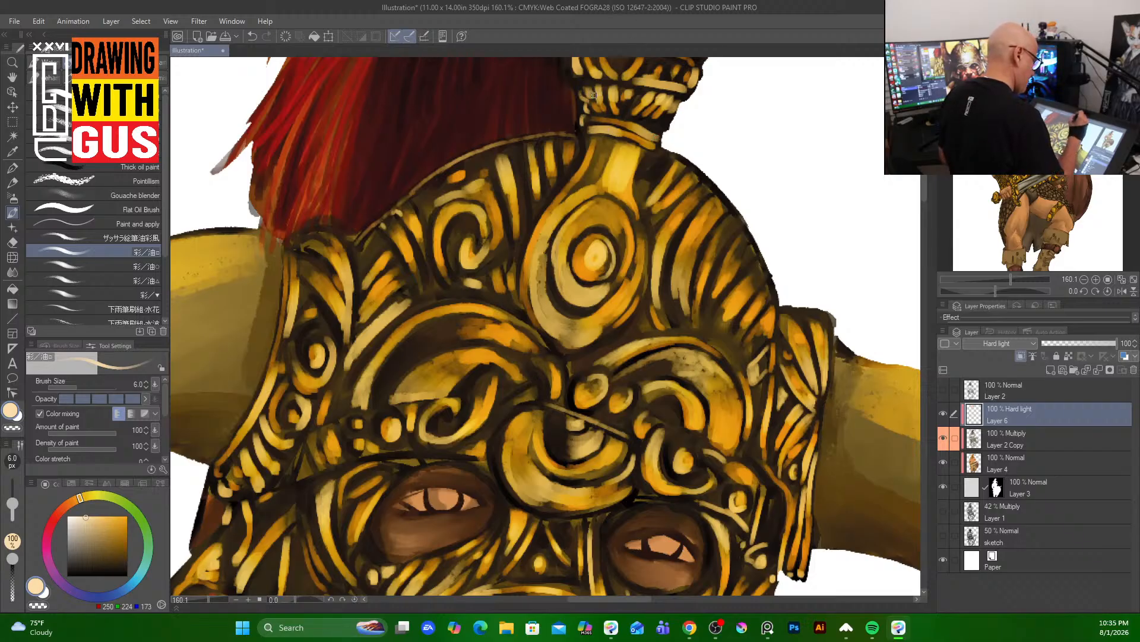
- Trace thin cream edge lines along the plume holder's upper rim and its lower right contour
{"action": "mouse_move", "coordinate": [604, 59]}
{"action": "left_mouse_down"}
{"action": "mouse_move", "coordinate": [572, 147]}
{"action": "mouse_move", "coordinate": [533, 140]}
{"action": "mouse_move", "coordinate": [545, 177]}
{"action": "left_mouse_up"}
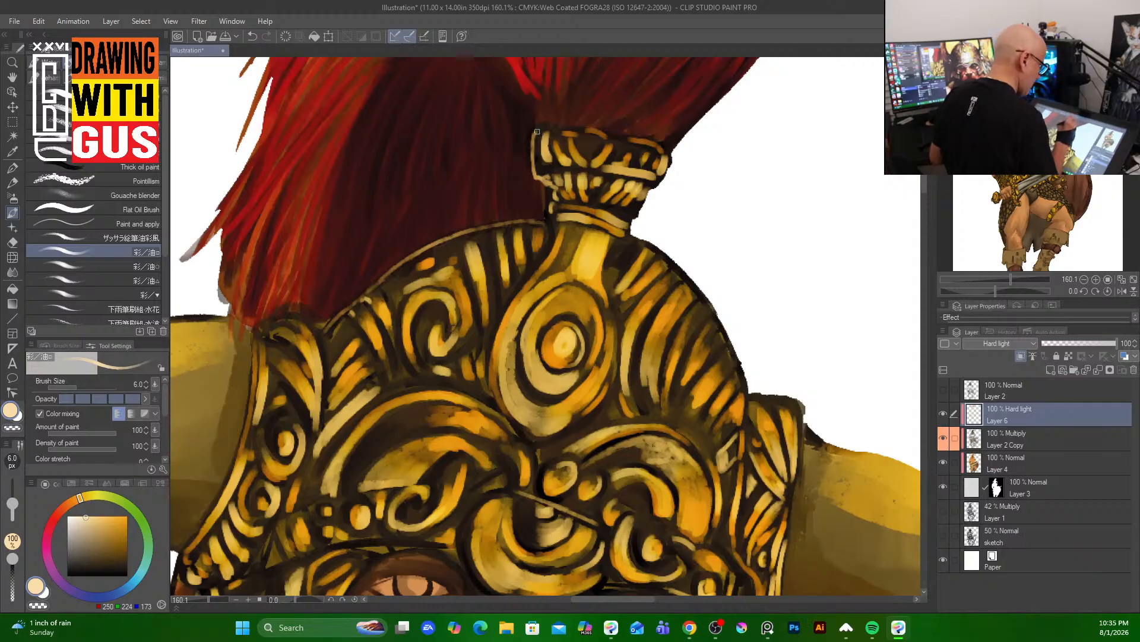
{"action": "left_click_drag", "start_coordinate": [537, 131], "coordinate": [661, 143]}
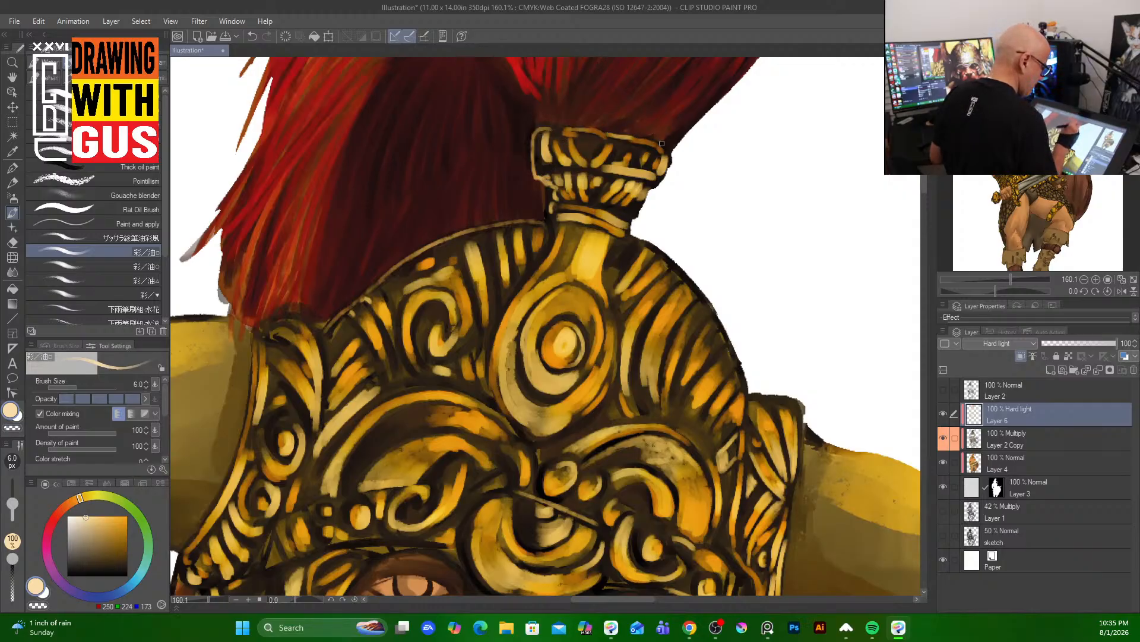
{"action": "left_click_drag", "start_coordinate": [622, 210], "coordinate": [639, 210]}
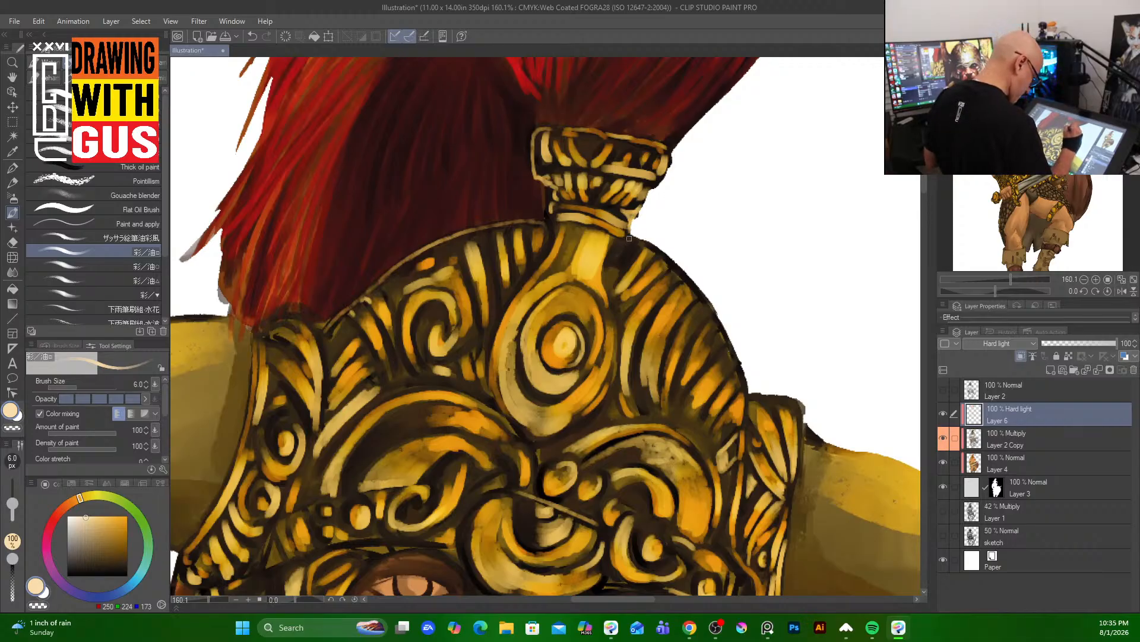
- Examine the highlighted helmet against the rest of the figure, from the full upper body to a closer view
{"action": "key", "text": "]"}
{"action": "scroll", "coordinate": [782, 262], "scroll_direction": "down", "scroll_amount": 4}
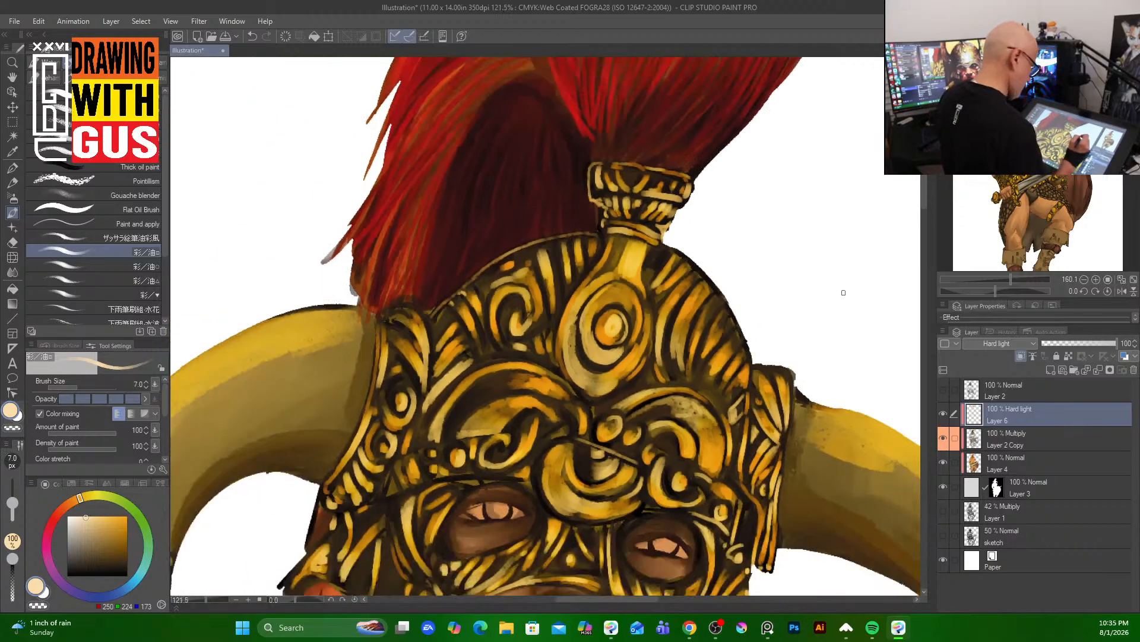
{"action": "left_click_drag", "start_coordinate": [1012, 255], "coordinate": [969, 285]}
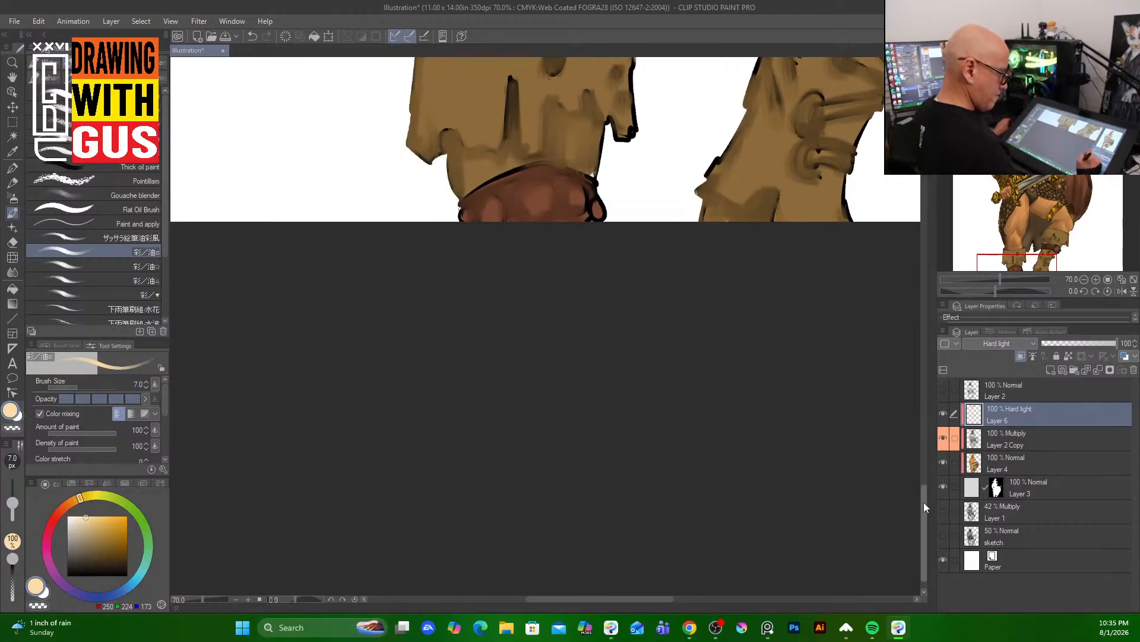
{"action": "left_click_drag", "start_coordinate": [924, 501], "coordinate": [917, 186]}
{"action": "scroll", "coordinate": [793, 391], "scroll_direction": "down", "scroll_amount": 3}
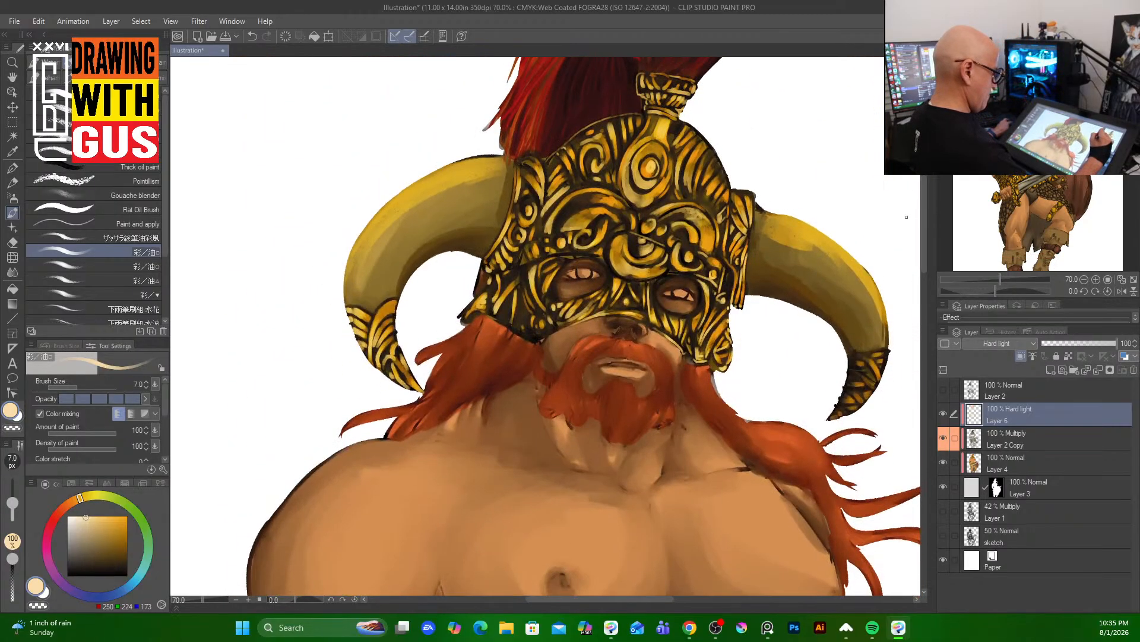
{"action": "scroll", "coordinate": [794, 392], "scroll_direction": "down", "scroll_amount": 1}
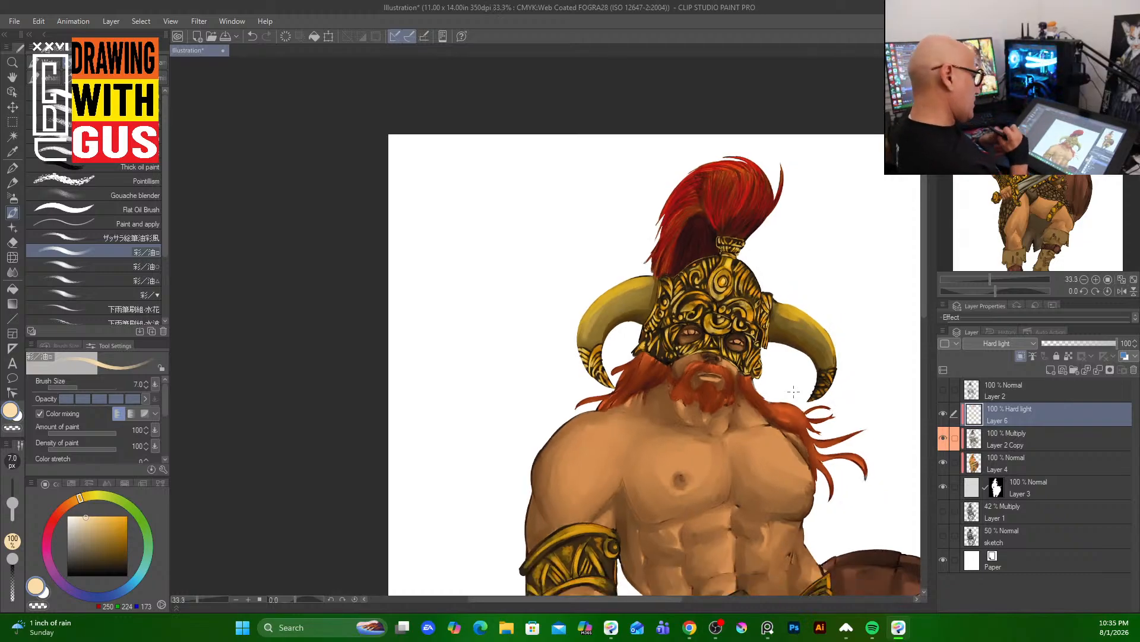
{"action": "mouse_move", "coordinate": [859, 495]}
{"action": "left_mouse_down"}
{"action": "mouse_move", "coordinate": [755, 424]}
{"action": "mouse_move", "coordinate": [680, 347]}
{"action": "mouse_move", "coordinate": [674, 383]}
{"action": "mouse_move", "coordinate": [647, 300]}
{"action": "mouse_move", "coordinate": [661, 352]}
{"action": "left_mouse_up"}
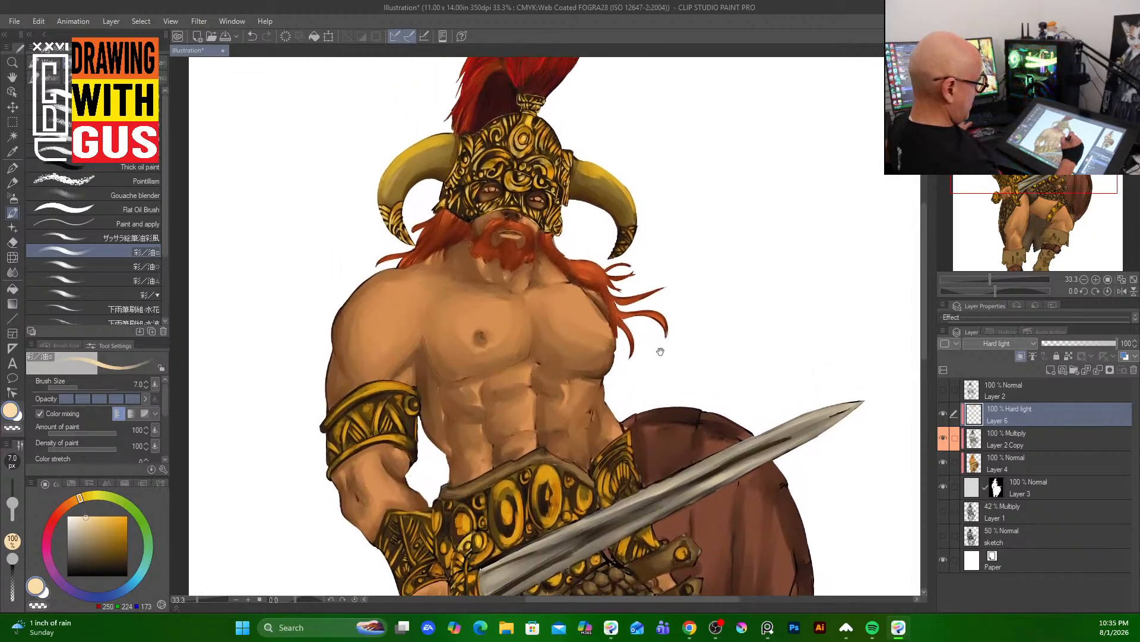
{"action": "left_click_drag", "start_coordinate": [554, 260], "coordinate": [540, 296]}
{"action": "scroll", "coordinate": [541, 297], "scroll_direction": "up", "scroll_amount": 2}
{"action": "scroll", "coordinate": [540, 309], "scroll_direction": "up", "scroll_amount": 3}
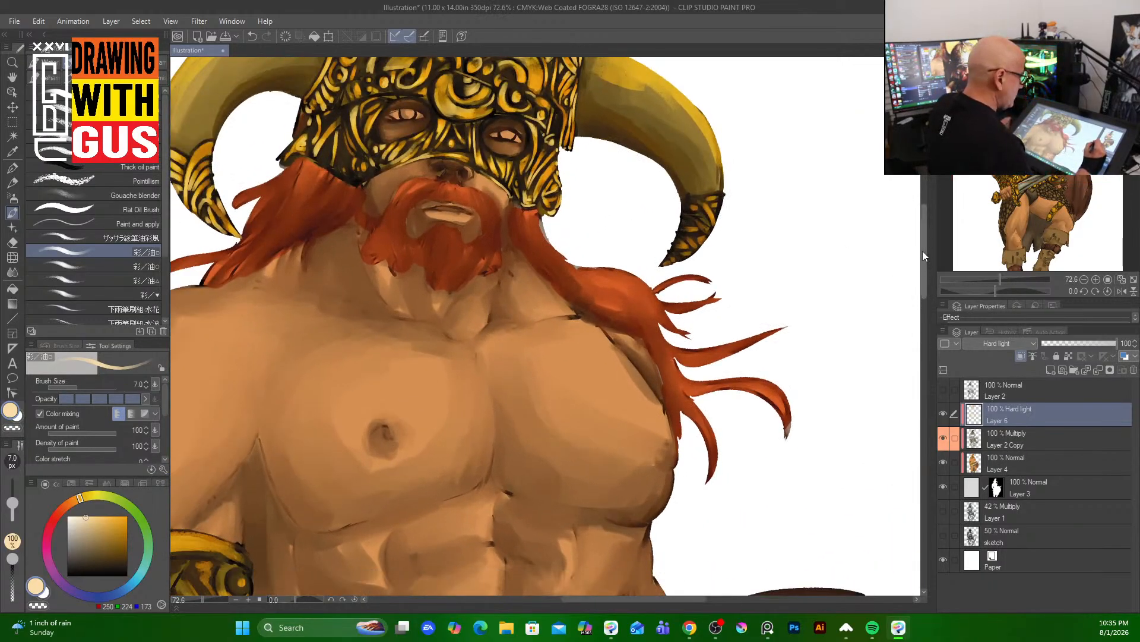
{"action": "scroll", "coordinate": [924, 265], "scroll_direction": "up", "scroll_amount": 5}
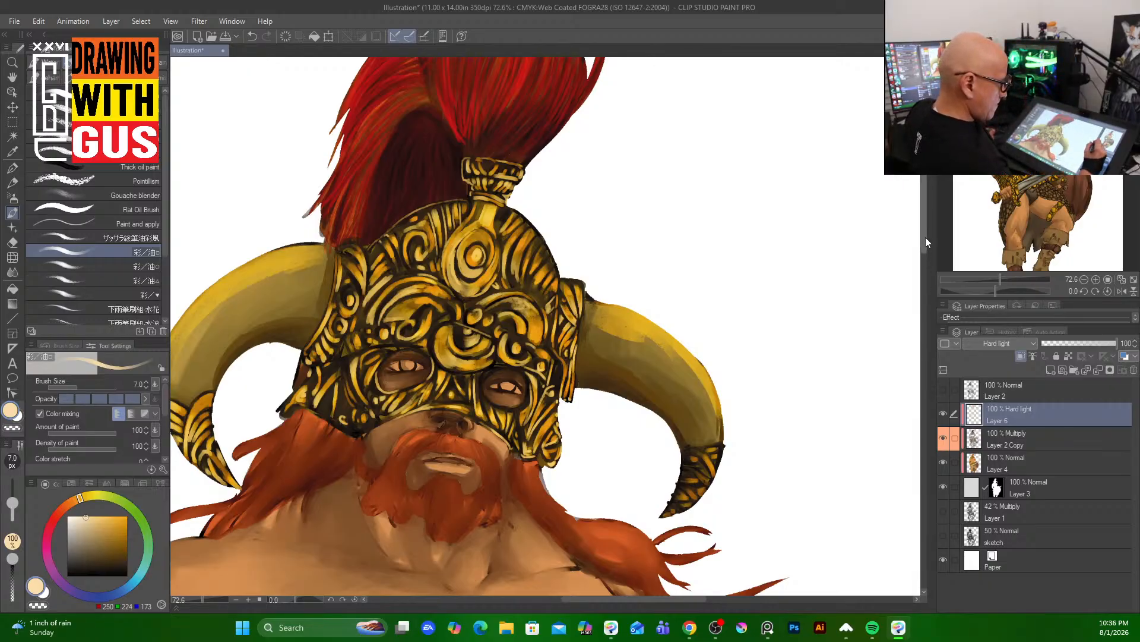
- Set the brush size to 15 px and paint cream highlights on the left armband's round boss and the vertical strips below it
{"action": "left_click_drag", "start_coordinate": [926, 237], "coordinate": [911, 370]}
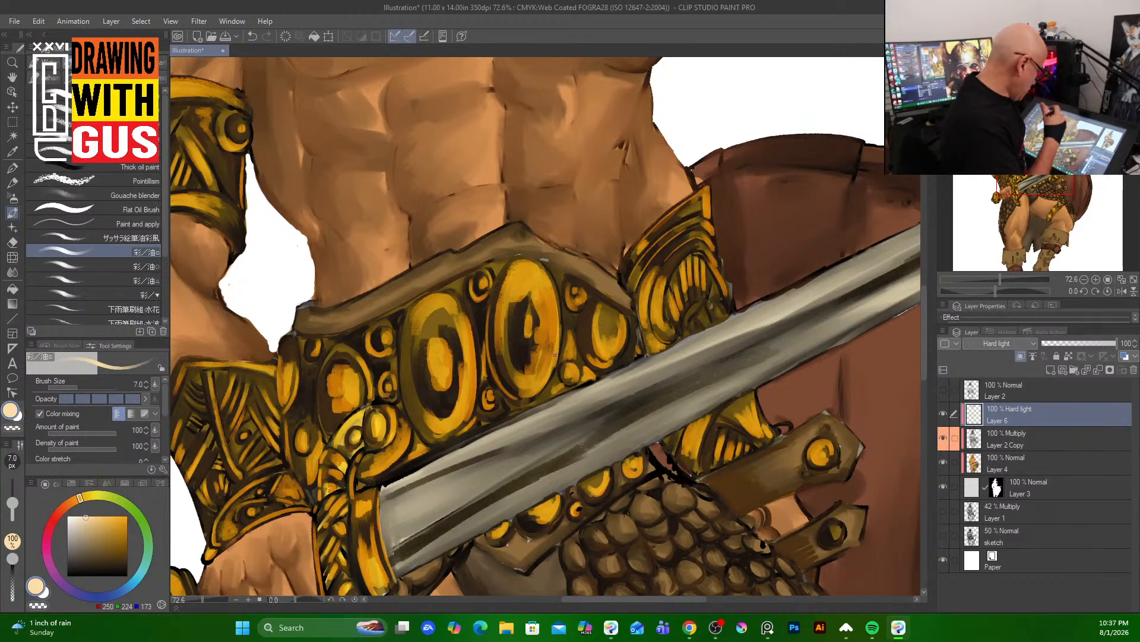
{"action": "scroll", "coordinate": [523, 354], "scroll_direction": "up", "scroll_amount": 2}
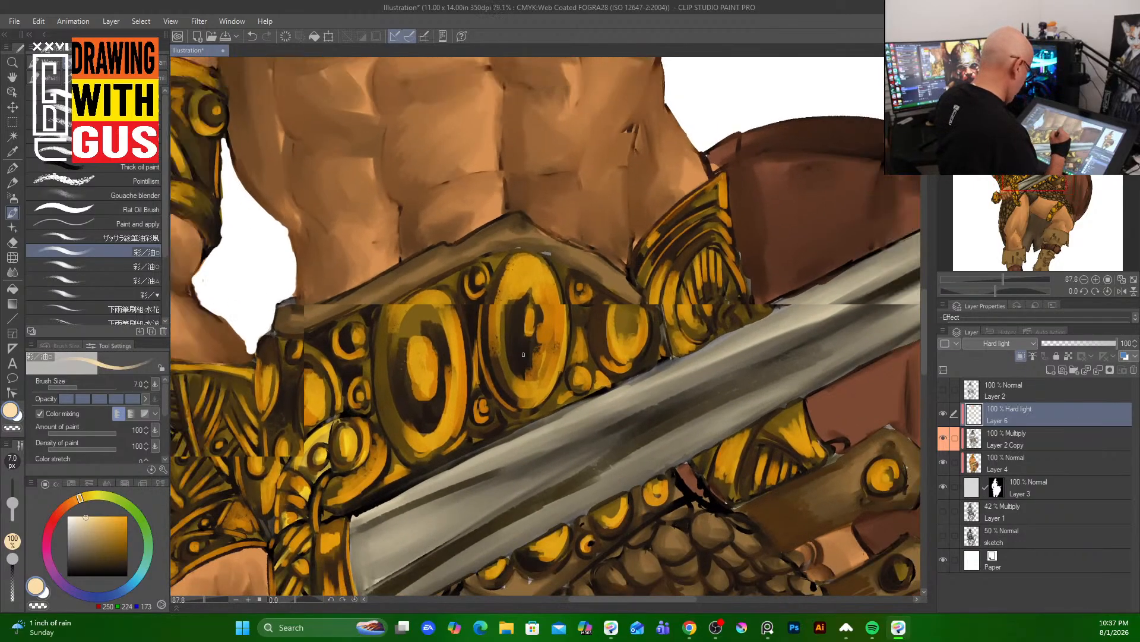
{"action": "scroll", "coordinate": [523, 354], "scroll_direction": "down", "scroll_amount": 5}
{"action": "scroll", "coordinate": [324, 210], "scroll_direction": "up", "scroll_amount": 6}
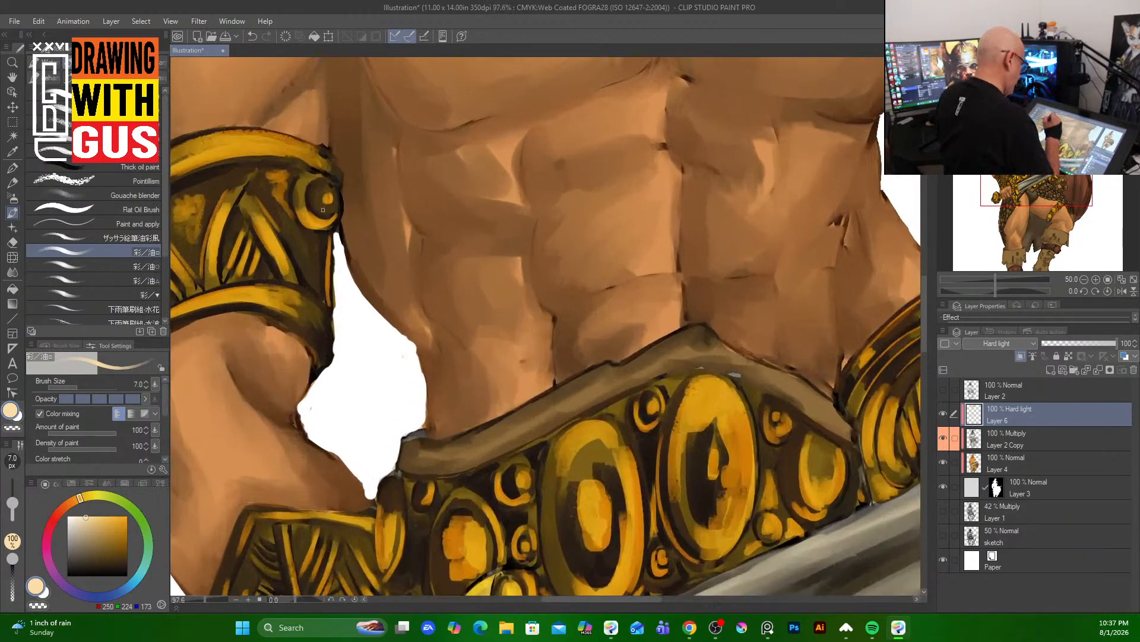
{"action": "scroll", "coordinate": [323, 210], "scroll_direction": "up", "scroll_amount": 2}
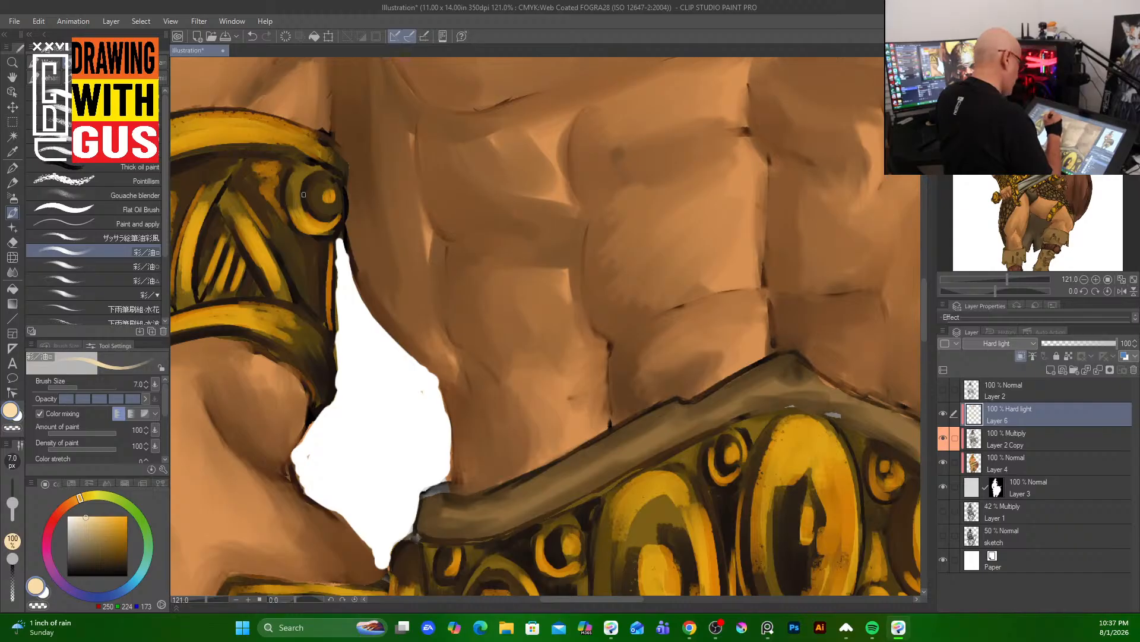
{"action": "scroll", "coordinate": [292, 190], "scroll_direction": "up", "scroll_amount": 1}
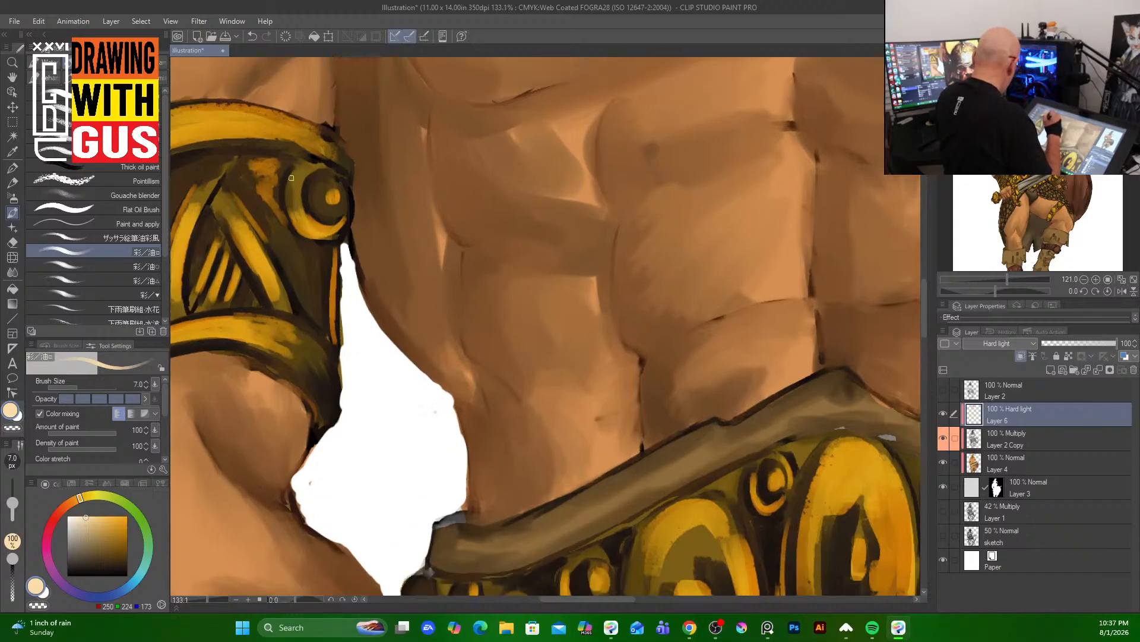
{"action": "key", "text": "]"}
{"action": "key", "text": "]"}
{"action": "key", "text": "]"}
{"action": "key", "text": "]"}
{"action": "mouse_move", "coordinate": [293, 215]}
{"action": "left_mouse_down"}
{"action": "mouse_move", "coordinate": [297, 182]}
{"action": "mouse_move", "coordinate": [300, 212]}
{"action": "left_mouse_up"}
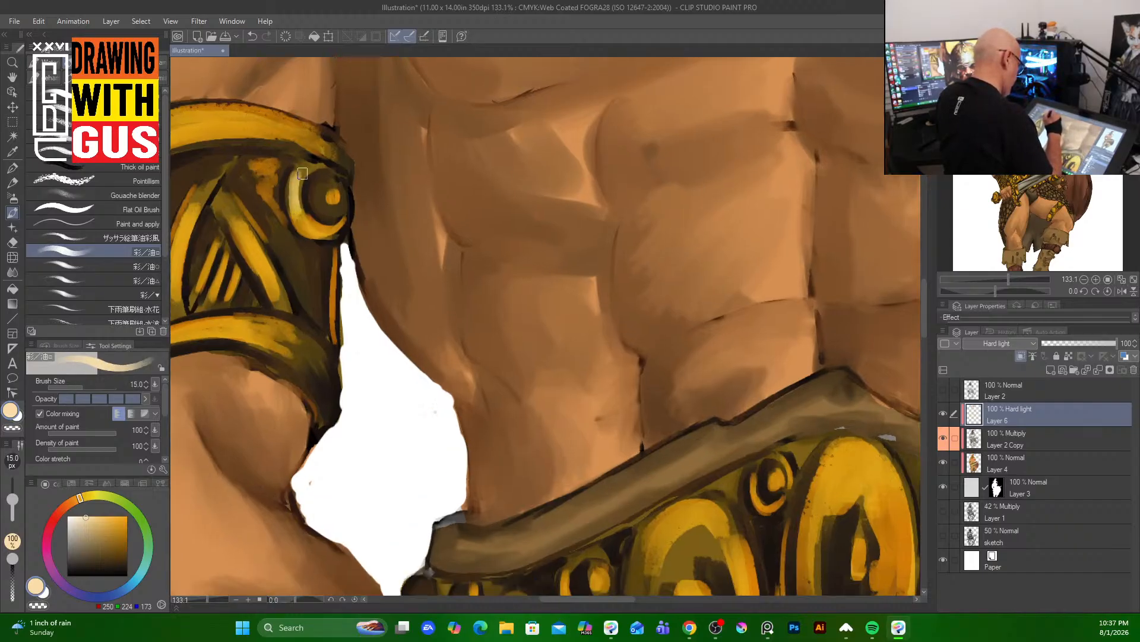
{"action": "mouse_move", "coordinate": [303, 174]}
{"action": "left_mouse_down"}
{"action": "mouse_move", "coordinate": [302, 204]}
{"action": "mouse_move", "coordinate": [298, 177]}
{"action": "mouse_move", "coordinate": [337, 187]}
{"action": "mouse_move", "coordinate": [328, 184]}
{"action": "mouse_move", "coordinate": [328, 205]}
{"action": "mouse_move", "coordinate": [320, 187]}
{"action": "mouse_move", "coordinate": [330, 212]}
{"action": "mouse_move", "coordinate": [328, 200]}
{"action": "mouse_move", "coordinate": [295, 240]}
{"action": "mouse_move", "coordinate": [312, 264]}
{"action": "mouse_move", "coordinate": [294, 235]}
{"action": "mouse_move", "coordinate": [313, 251]}
{"action": "mouse_move", "coordinate": [314, 315]}
{"action": "left_mouse_up"}
{"action": "left_click_drag", "start_coordinate": [330, 253], "coordinate": [333, 341]}
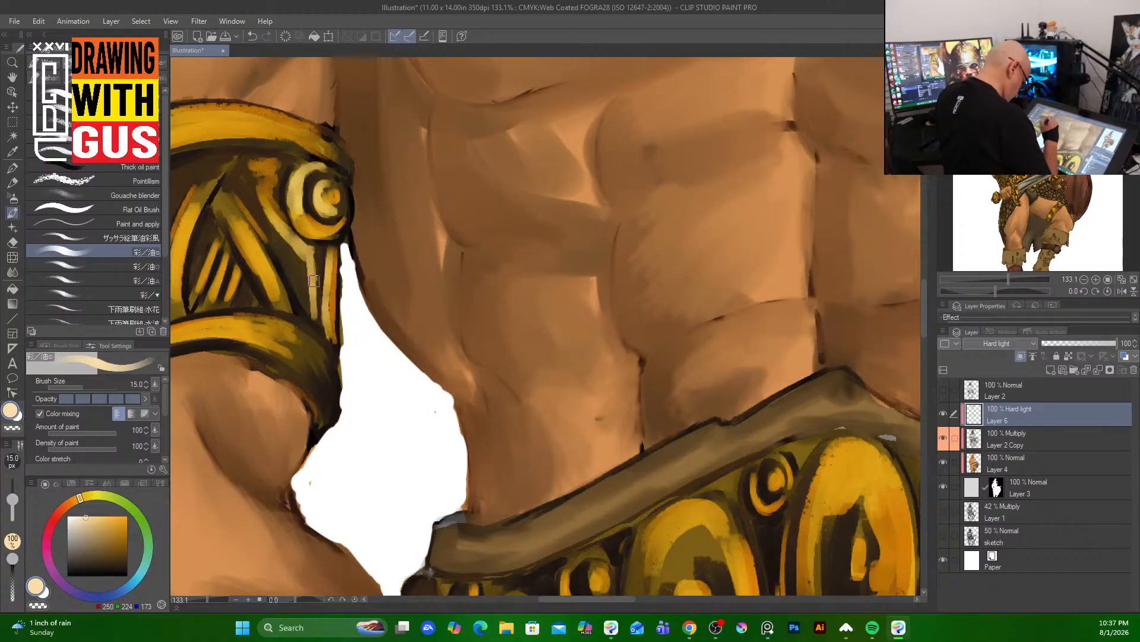
{"action": "mouse_move", "coordinate": [314, 273]}
{"action": "left_mouse_down"}
{"action": "mouse_move", "coordinate": [322, 326]}
{"action": "mouse_move", "coordinate": [312, 315]}
{"action": "mouse_move", "coordinate": [332, 345]}
{"action": "left_mouse_up"}
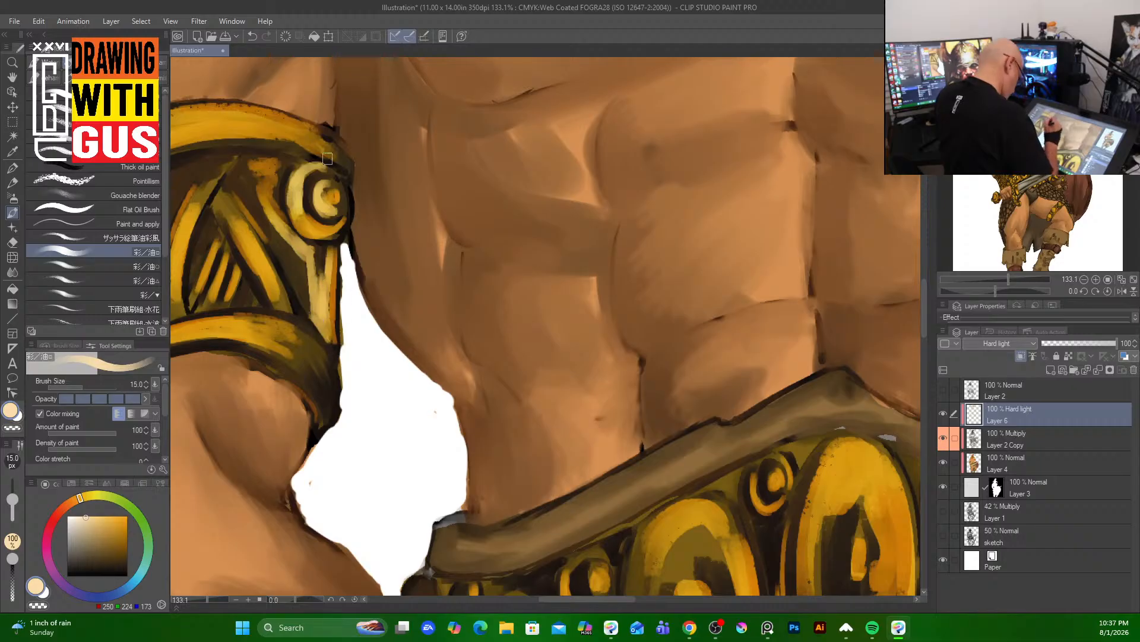
- Highlight the left armband's broad diagonal strip in cream, and the thin slats inside the adjacent triangle with an 8 px brush
{"action": "left_click_drag", "start_coordinate": [220, 205], "coordinate": [261, 258]}
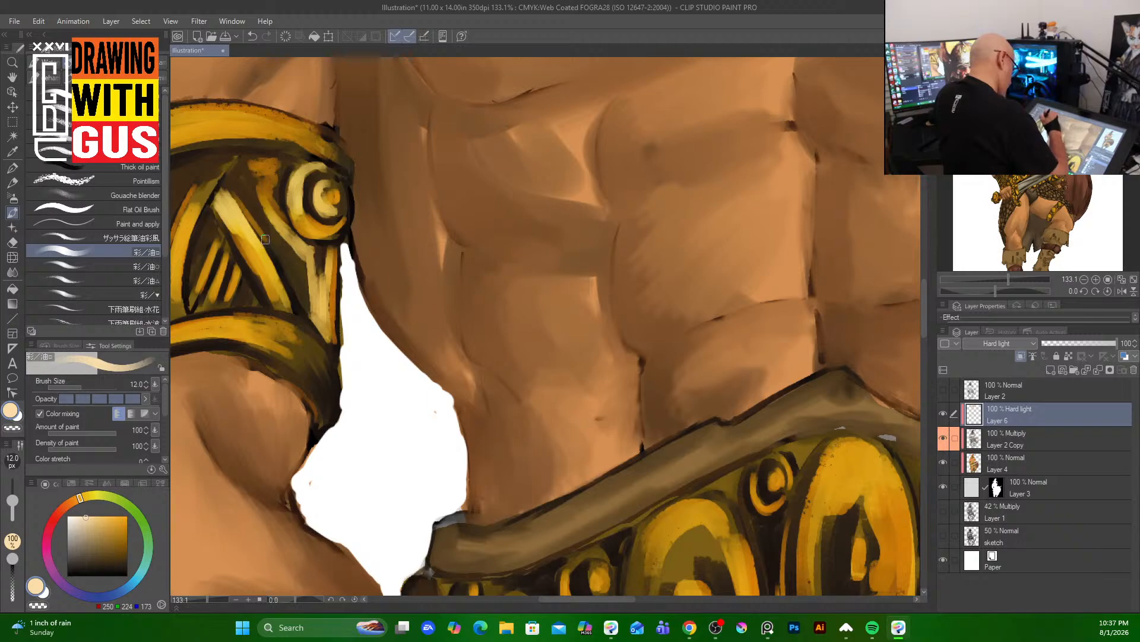
{"action": "key", "text": "bracketleft"}
{"action": "key", "text": "bracketleft"}
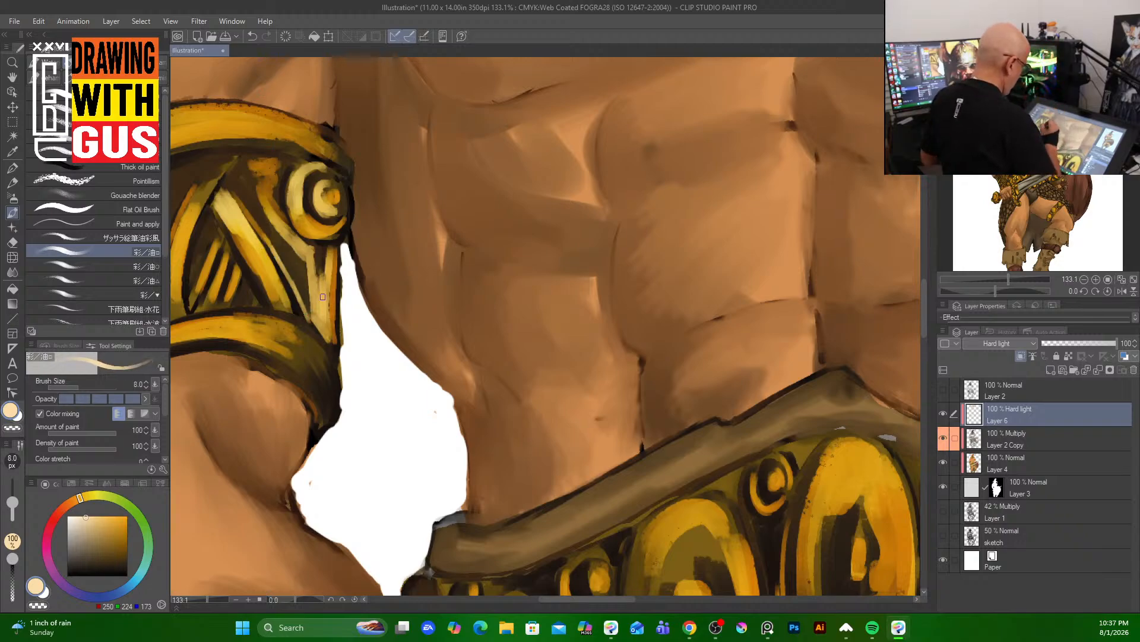
{"action": "left_click_drag", "start_coordinate": [359, 322], "coordinate": [513, 281]}
{"action": "left_click_drag", "start_coordinate": [371, 186], "coordinate": [342, 253]}
{"action": "left_click_drag", "start_coordinate": [376, 208], "coordinate": [354, 262]}
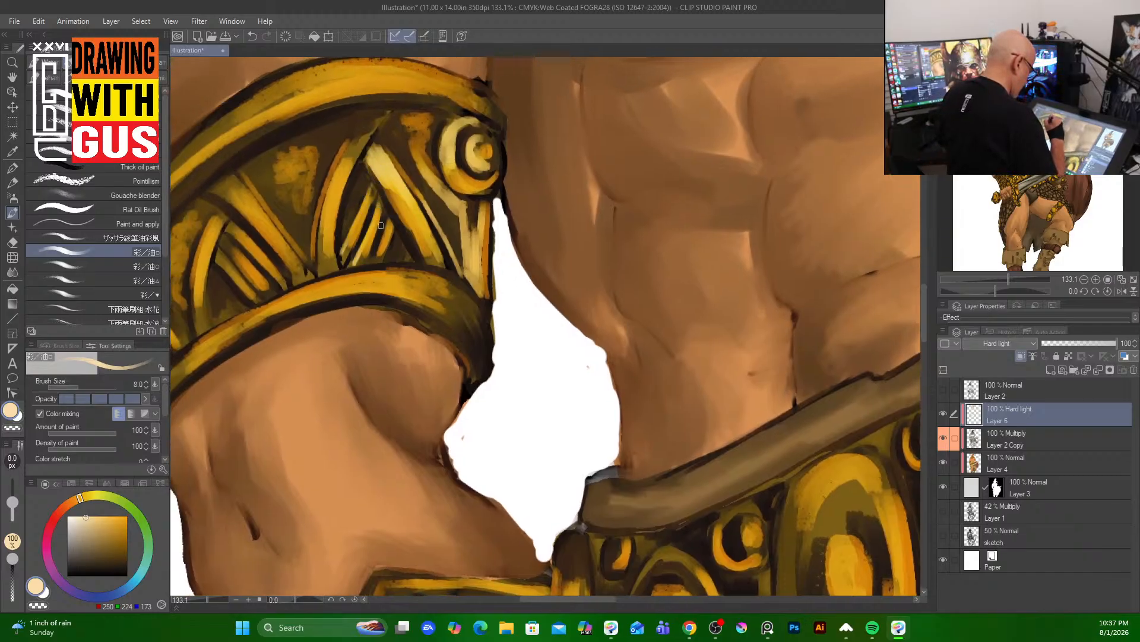
{"action": "left_click_drag", "start_coordinate": [389, 213], "coordinate": [368, 263]}
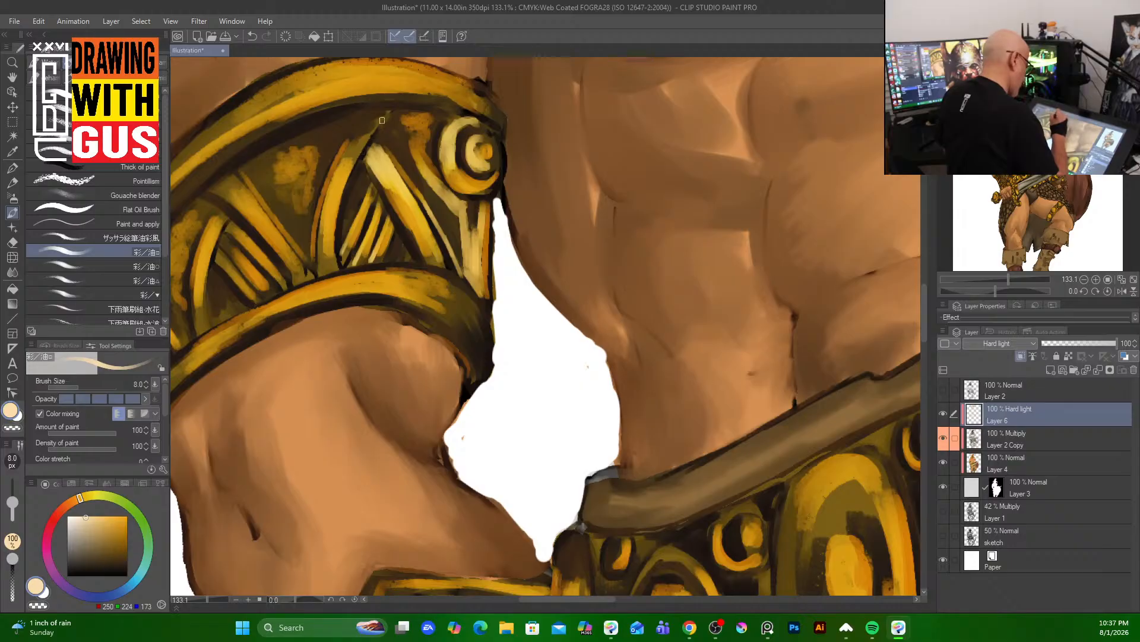
- Trace thin cream lines along the two long curved strips that form the armband triangle's outer side
{"action": "mouse_move", "coordinate": [381, 120]}
{"action": "left_mouse_down"}
{"action": "mouse_move", "coordinate": [341, 197]}
{"action": "mouse_move", "coordinate": [339, 266]}
{"action": "left_mouse_up"}
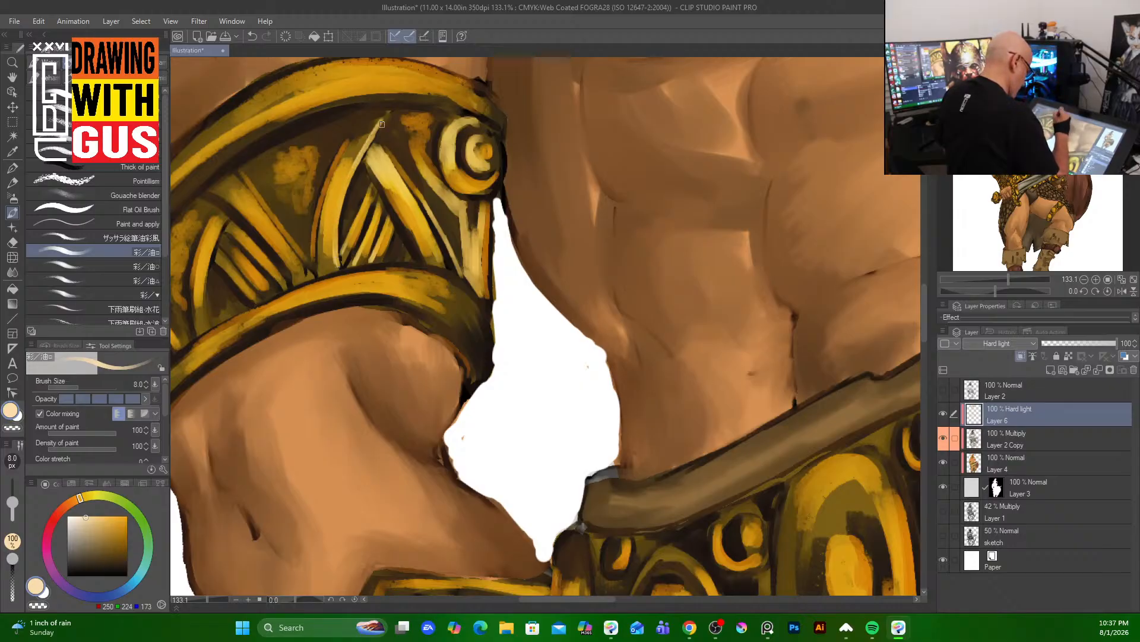
{"action": "left_click_drag", "start_coordinate": [375, 134], "coordinate": [392, 107]}
{"action": "left_click_drag", "start_coordinate": [338, 160], "coordinate": [371, 109]}
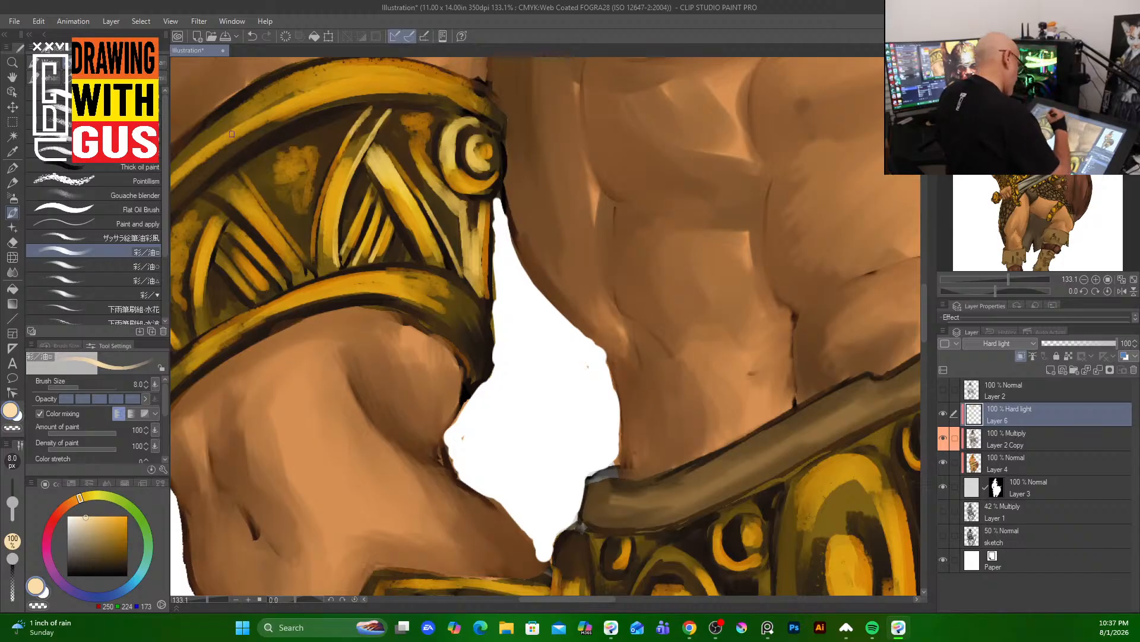
- Enlarge the brush and paint a cream highlight over the mottled gold patch between the armband's two triangle motifs
{"action": "key", "text": "bracketright"}
{"action": "key", "text": "bracketright"}
{"action": "key", "text": "bracketright"}
{"action": "key", "text": "bracketright"}
{"action": "key", "text": "bracketright"}
{"action": "key", "text": "bracketright"}
{"action": "mouse_move", "coordinate": [295, 167]}
{"action": "left_mouse_down"}
{"action": "mouse_move", "coordinate": [298, 202]}
{"action": "mouse_move", "coordinate": [285, 170]}
{"action": "mouse_move", "coordinate": [311, 158]}
{"action": "mouse_move", "coordinate": [304, 191]}
{"action": "mouse_move", "coordinate": [326, 147]}
{"action": "mouse_move", "coordinate": [311, 147]}
{"action": "mouse_move", "coordinate": [333, 140]}
{"action": "mouse_move", "coordinate": [316, 181]}
{"action": "mouse_move", "coordinate": [341, 125]}
{"action": "mouse_move", "coordinate": [312, 150]}
{"action": "mouse_move", "coordinate": [310, 141]}
{"action": "mouse_move", "coordinate": [302, 254]}
{"action": "left_mouse_up"}
- Reduce the brush to 12 px and paint cream highlights down the diagonal strips beside the armband's gold patch
{"action": "key", "text": "bracketleft"}
{"action": "key", "text": "bracketleft"}
{"action": "key", "text": "bracketleft"}
{"action": "key", "text": "bracketleft"}
{"action": "left_click_drag", "start_coordinate": [254, 215], "coordinate": [293, 261]}
{"action": "left_click_drag", "start_coordinate": [235, 177], "coordinate": [300, 265]}
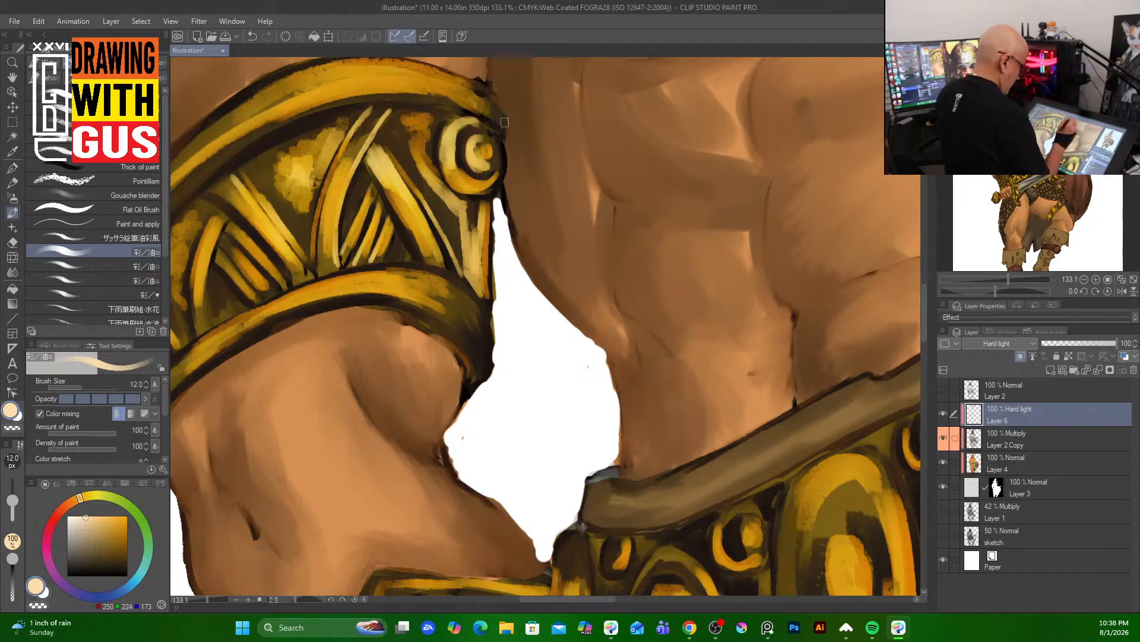
- With a 10 px brush, highlight the thin slats and curved side strip of the armband's outer triangle motif in cream
{"action": "left_click_drag", "start_coordinate": [382, 326], "coordinate": [555, 262]}
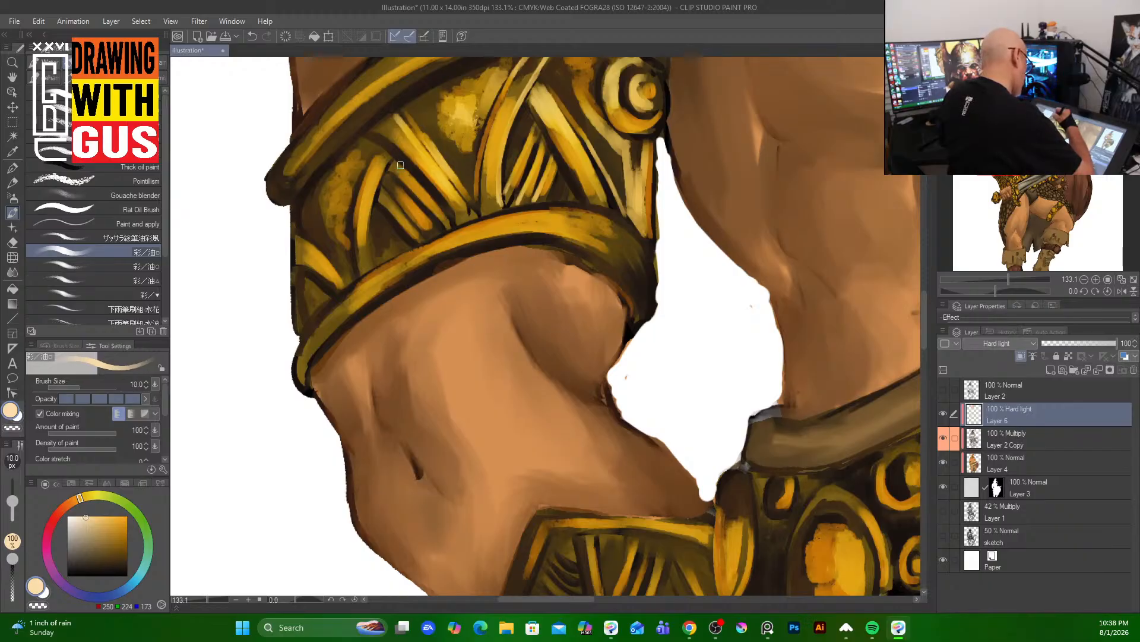
{"action": "left_click_drag", "start_coordinate": [400, 165], "coordinate": [450, 223]}
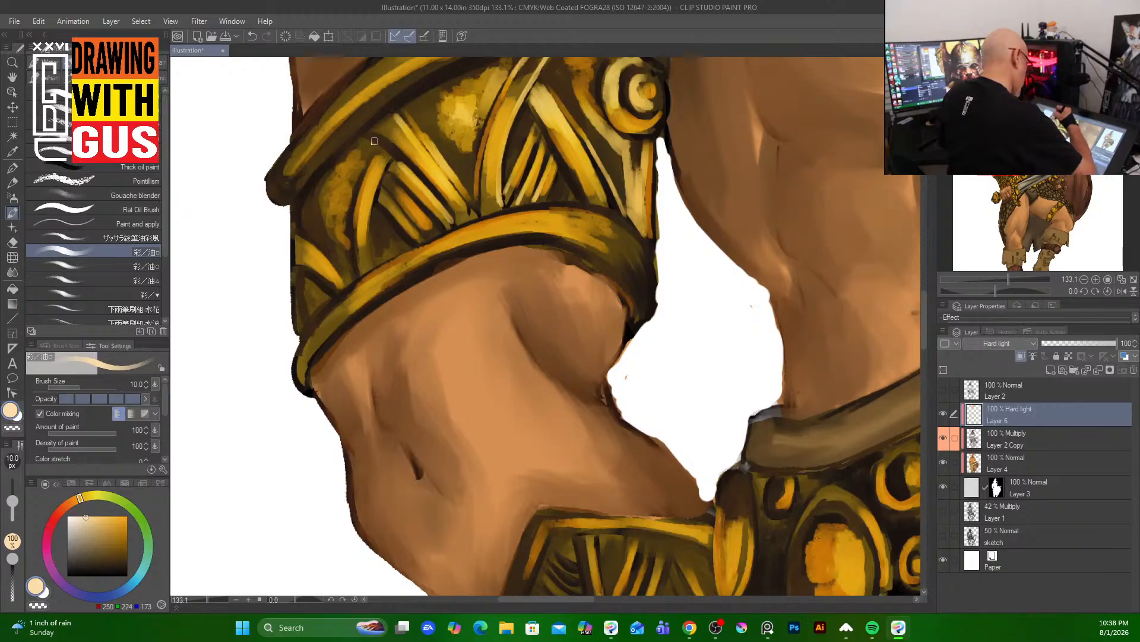
{"action": "mouse_move", "coordinate": [375, 141]}
{"action": "left_mouse_down"}
{"action": "mouse_move", "coordinate": [414, 178]}
{"action": "mouse_move", "coordinate": [364, 181]}
{"action": "mouse_move", "coordinate": [356, 211]}
{"action": "left_mouse_up"}
{"action": "left_click_drag", "start_coordinate": [372, 166], "coordinate": [355, 236]}
{"action": "left_click_drag", "start_coordinate": [360, 193], "coordinate": [363, 274]}
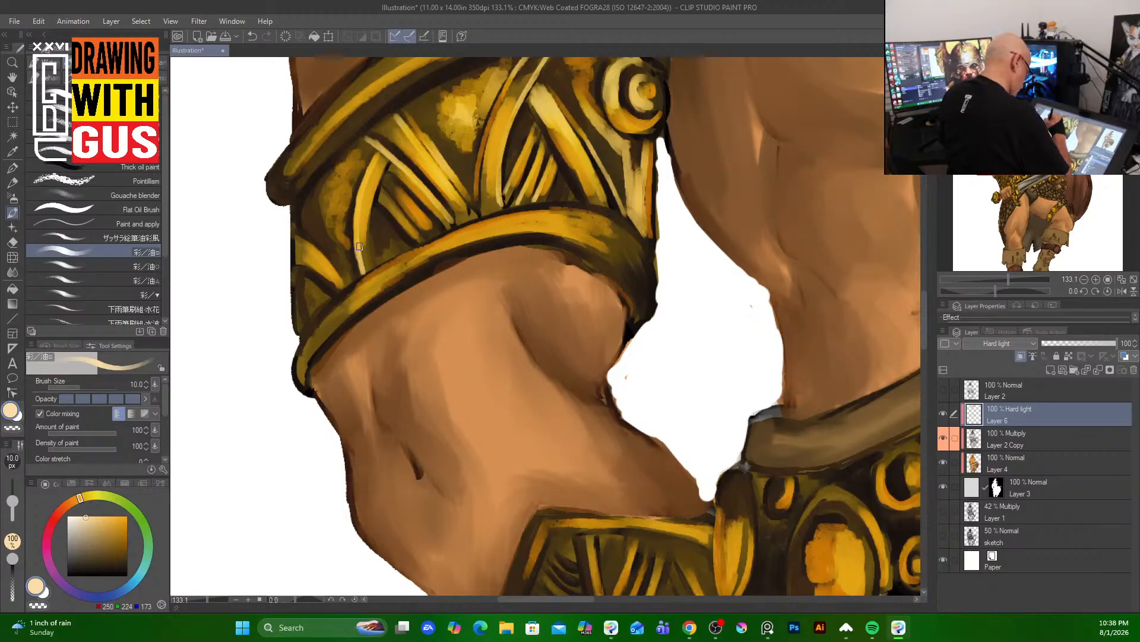
{"action": "mouse_move", "coordinate": [381, 202]}
{"action": "left_mouse_down"}
{"action": "mouse_move", "coordinate": [406, 233]}
{"action": "mouse_move", "coordinate": [388, 186]}
{"action": "mouse_move", "coordinate": [430, 238]}
{"action": "mouse_move", "coordinate": [460, 112]}
{"action": "mouse_move", "coordinate": [506, 158]}
{"action": "mouse_move", "coordinate": [447, 186]}
{"action": "mouse_move", "coordinate": [457, 234]}
{"action": "mouse_move", "coordinate": [479, 225]}
{"action": "mouse_move", "coordinate": [425, 250]}
{"action": "mouse_move", "coordinate": [480, 225]}
{"action": "mouse_move", "coordinate": [380, 273]}
{"action": "left_mouse_up"}
- Paint cream highlights along the armband's lower rim down to both ends, and trace a thin light line along its underside
{"action": "mouse_move", "coordinate": [452, 234]}
{"action": "left_mouse_down"}
{"action": "mouse_move", "coordinate": [365, 283]}
{"action": "mouse_move", "coordinate": [316, 330]}
{"action": "left_mouse_up"}
{"action": "left_click_drag", "start_coordinate": [356, 294], "coordinate": [304, 351]}
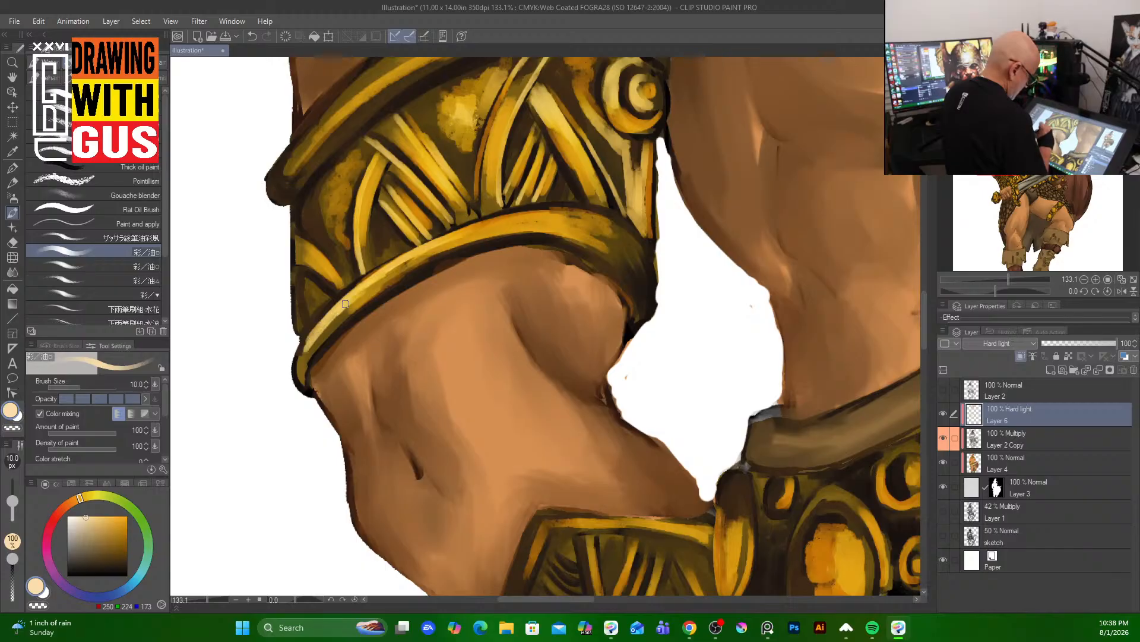
{"action": "left_click_drag", "start_coordinate": [338, 312], "coordinate": [298, 368]}
{"action": "left_click_drag", "start_coordinate": [437, 245], "coordinate": [555, 209]}
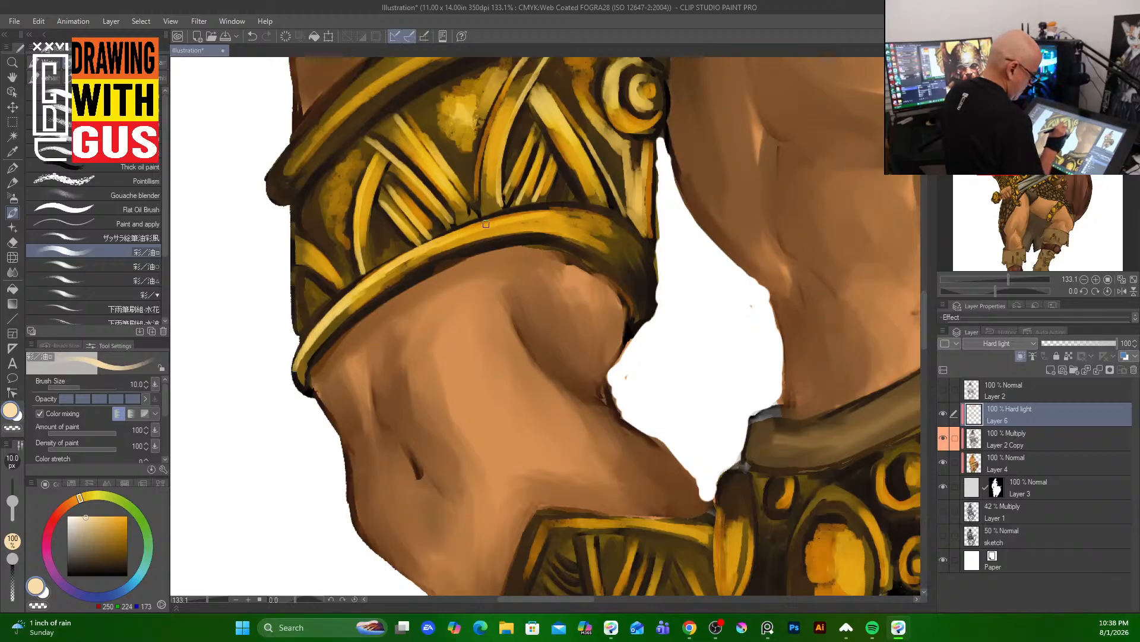
{"action": "mouse_move", "coordinate": [481, 227]}
{"action": "left_mouse_down"}
{"action": "mouse_move", "coordinate": [562, 212]}
{"action": "mouse_move", "coordinate": [513, 215]}
{"action": "mouse_move", "coordinate": [606, 220]}
{"action": "mouse_move", "coordinate": [590, 215]}
{"action": "mouse_move", "coordinate": [635, 235]}
{"action": "left_mouse_up"}
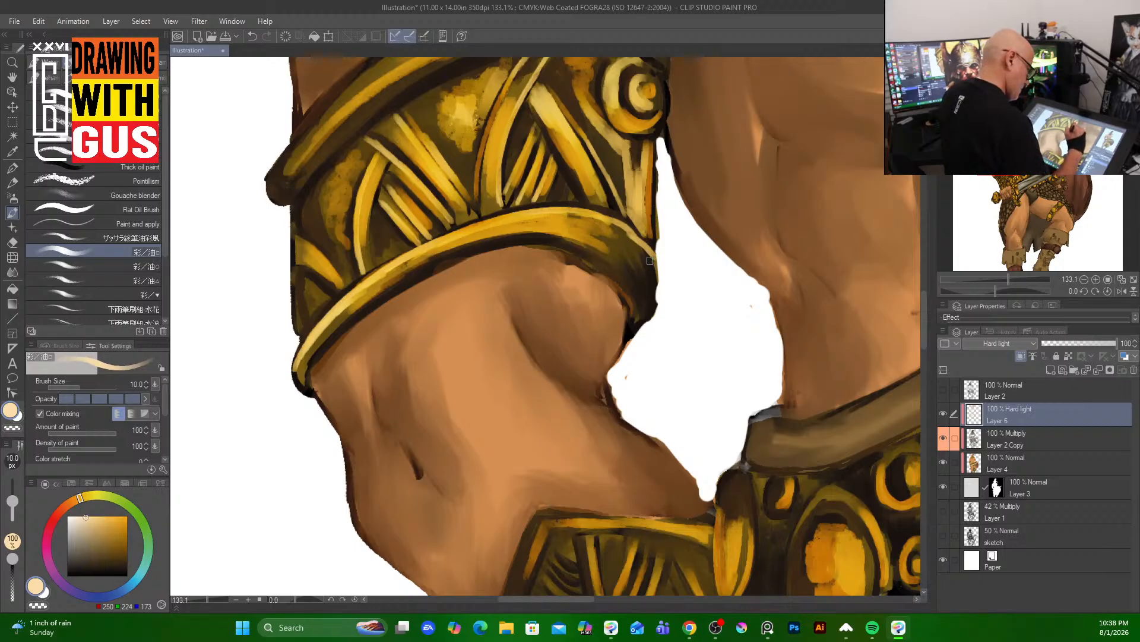
{"action": "mouse_move", "coordinate": [649, 259]}
{"action": "left_mouse_down"}
{"action": "mouse_move", "coordinate": [652, 296]}
{"action": "mouse_move", "coordinate": [629, 282]}
{"action": "mouse_move", "coordinate": [640, 311]}
{"action": "left_mouse_up"}
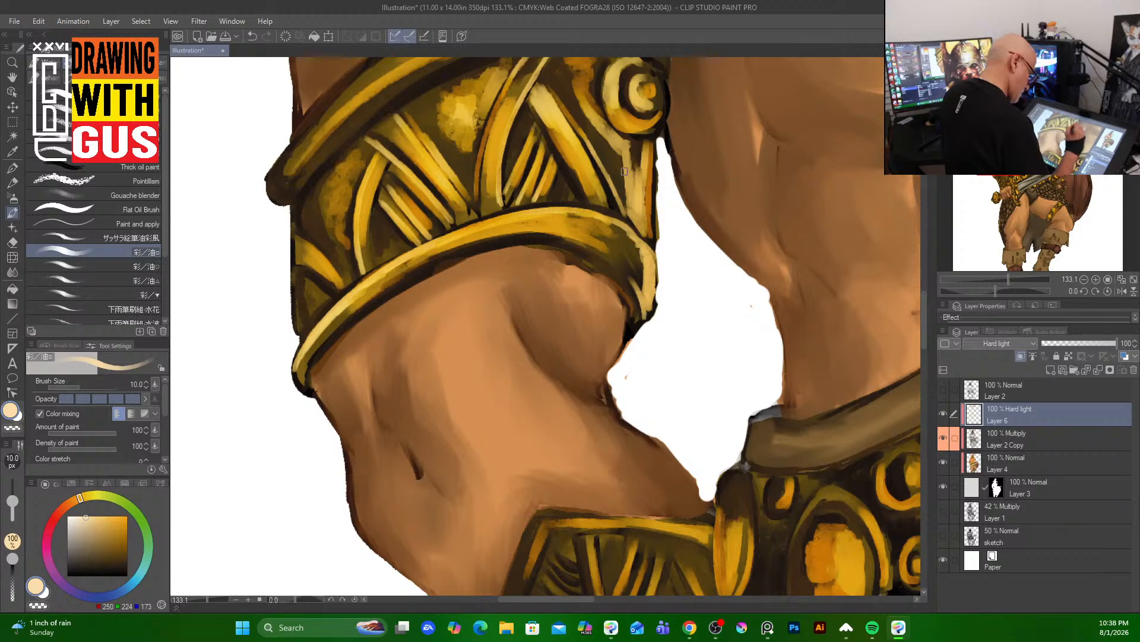
{"action": "mouse_move", "coordinate": [417, 280]}
{"action": "left_mouse_down"}
{"action": "mouse_move", "coordinate": [500, 240]}
{"action": "mouse_move", "coordinate": [452, 257]}
{"action": "mouse_move", "coordinate": [564, 243]}
{"action": "left_mouse_up"}
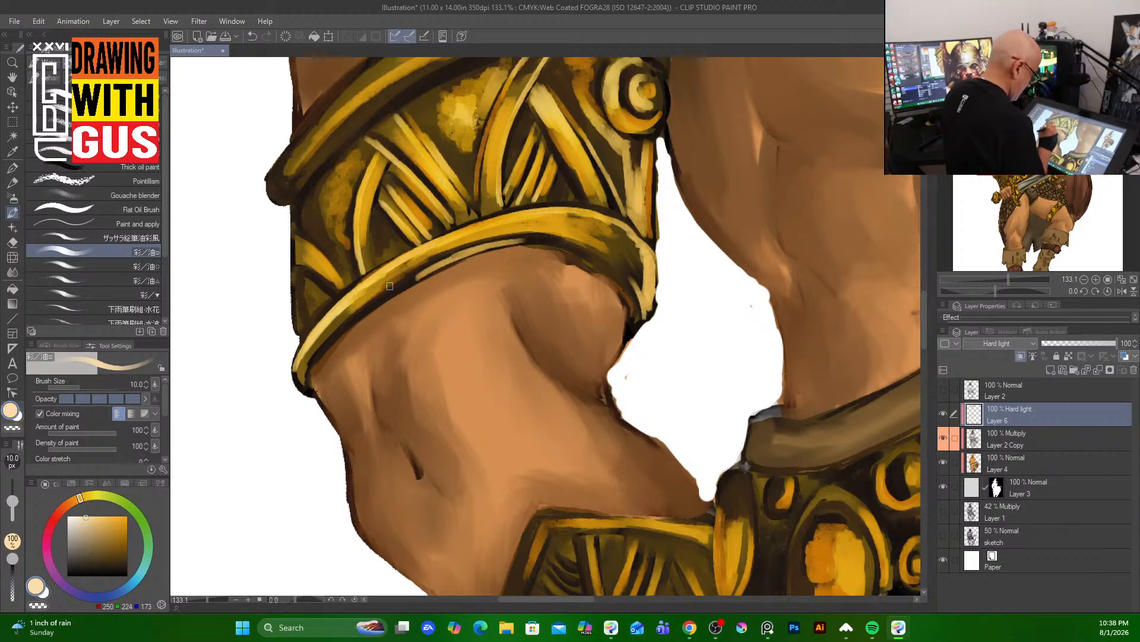
{"action": "left_click_drag", "start_coordinate": [389, 286], "coordinate": [329, 342]}
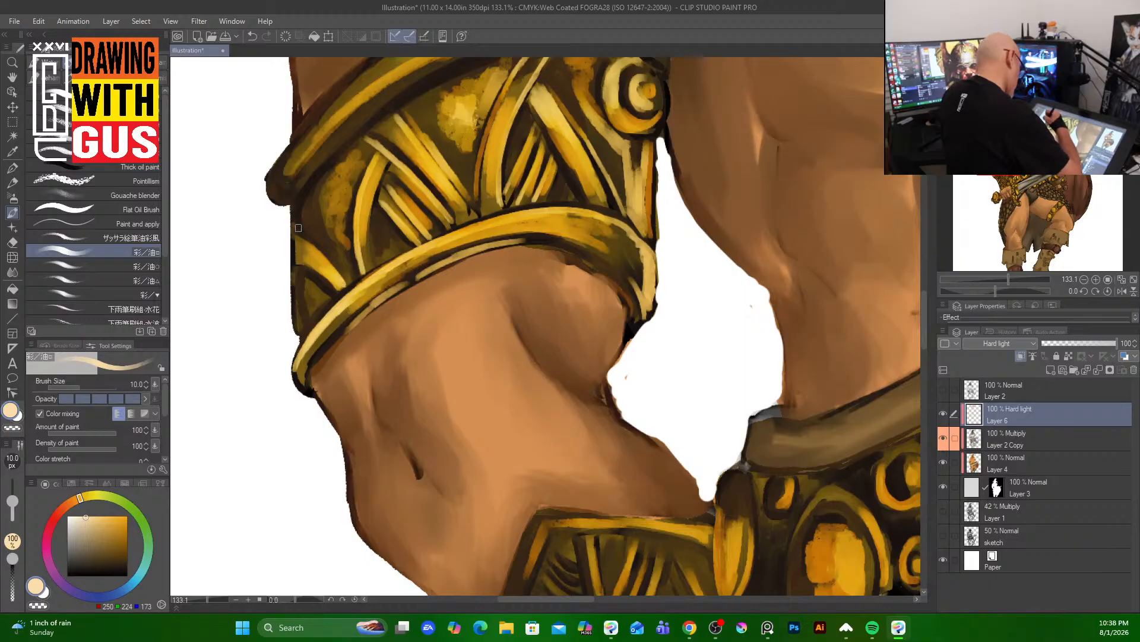
- Highlight the armband's outermost strips and corner knob in cream, and trace a thin line along its upper rim
{"action": "left_click_drag", "start_coordinate": [298, 228], "coordinate": [344, 277]}
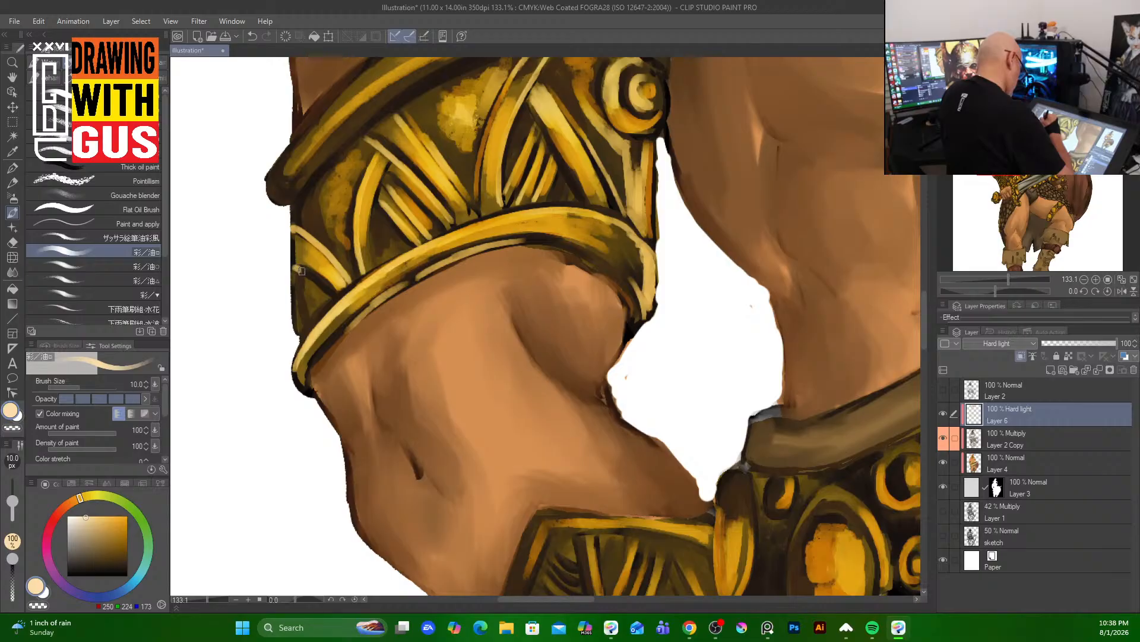
{"action": "left_click_drag", "start_coordinate": [296, 284], "coordinate": [301, 327]}
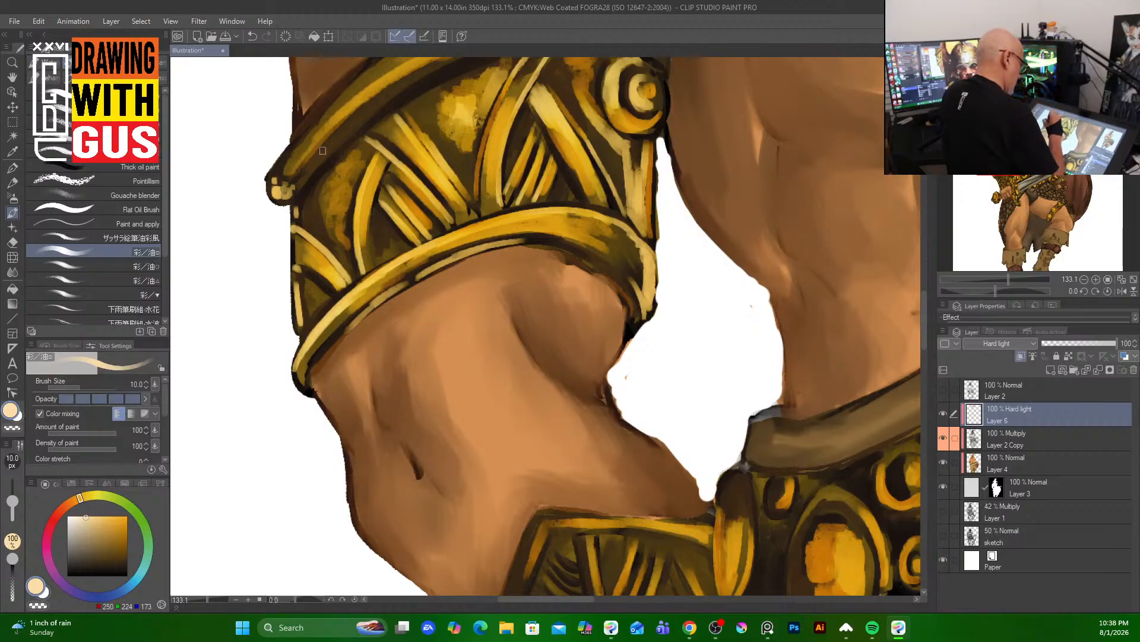
{"action": "left_click_drag", "start_coordinate": [309, 171], "coordinate": [457, 60]}
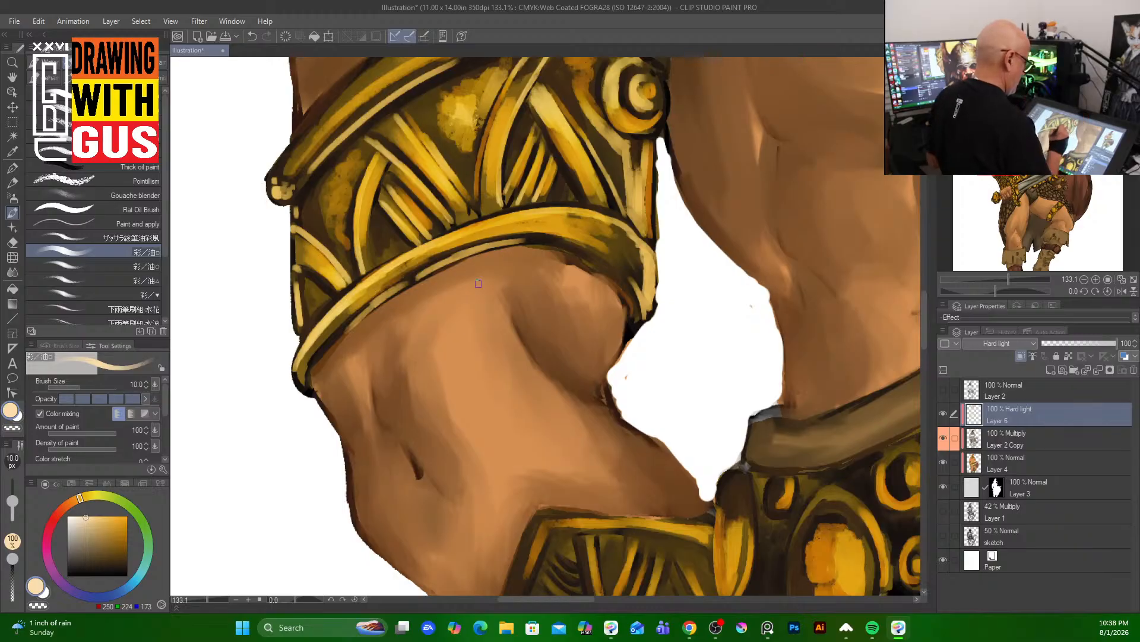
- Paint cream highlights along the full curve of the armband's upper rim, raising the brush size to 15 px for the broad band
{"action": "left_click_drag", "start_coordinate": [484, 285], "coordinate": [463, 428]}
{"action": "left_click_drag", "start_coordinate": [428, 207], "coordinate": [531, 181]}
{"action": "mouse_move", "coordinate": [468, 195]}
{"action": "left_mouse_down"}
{"action": "mouse_move", "coordinate": [514, 182]}
{"action": "mouse_move", "coordinate": [503, 183]}
{"action": "mouse_move", "coordinate": [644, 201]}
{"action": "left_mouse_up"}
{"action": "left_click_drag", "start_coordinate": [435, 205], "coordinate": [505, 185]}
{"action": "left_click_drag", "start_coordinate": [438, 204], "coordinate": [541, 179]}
{"action": "left_click_drag", "start_coordinate": [392, 177], "coordinate": [488, 137]}
{"action": "mouse_move", "coordinate": [425, 159]}
{"action": "left_mouse_down"}
{"action": "mouse_move", "coordinate": [510, 142]}
{"action": "mouse_move", "coordinate": [409, 182]}
{"action": "left_mouse_up"}
{"action": "key", "text": "]"}
{"action": "key", "text": "]"}
{"action": "mouse_move", "coordinate": [409, 182]}
{"action": "left_mouse_down"}
{"action": "mouse_move", "coordinate": [474, 159]}
{"action": "mouse_move", "coordinate": [464, 156]}
{"action": "mouse_move", "coordinate": [463, 177]}
{"action": "mouse_move", "coordinate": [494, 166]}
{"action": "mouse_move", "coordinate": [499, 149]}
{"action": "mouse_move", "coordinate": [525, 153]}
{"action": "left_mouse_up"}
{"action": "mouse_move", "coordinate": [403, 176]}
{"action": "left_mouse_down"}
{"action": "mouse_move", "coordinate": [378, 195]}
{"action": "mouse_move", "coordinate": [395, 191]}
{"action": "mouse_move", "coordinate": [386, 203]}
{"action": "mouse_move", "coordinate": [395, 209]}
{"action": "mouse_move", "coordinate": [423, 177]}
{"action": "mouse_move", "coordinate": [415, 171]}
{"action": "mouse_move", "coordinate": [344, 213]}
{"action": "mouse_move", "coordinate": [399, 180]}
{"action": "mouse_move", "coordinate": [367, 212]}
{"action": "left_mouse_up"}
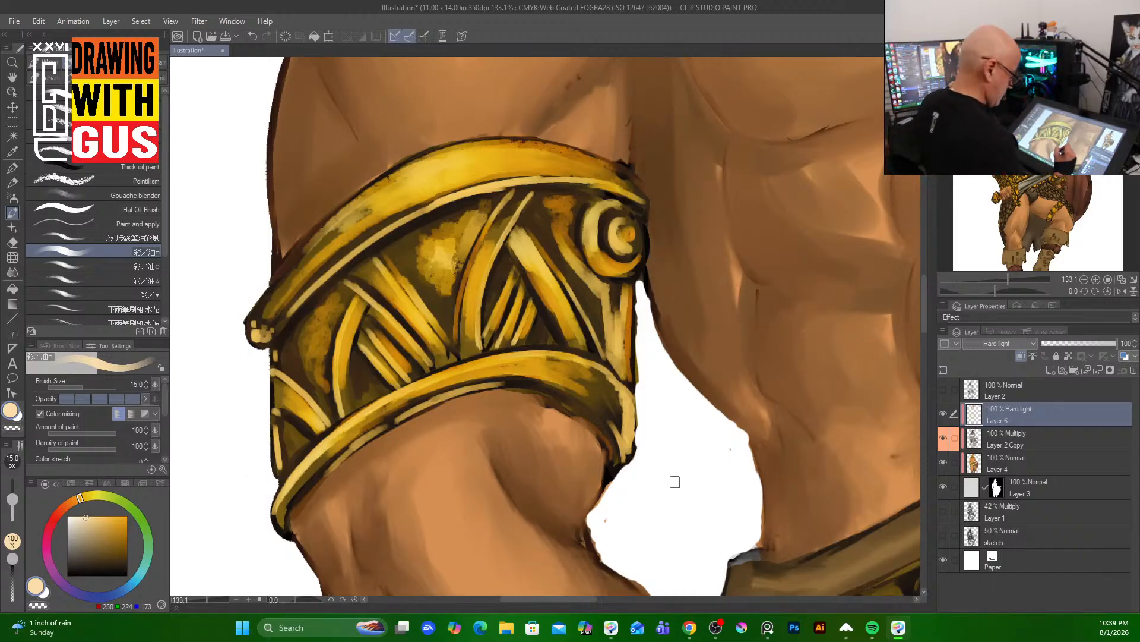
- Reduce the brush to 8 px and paint cream highlights on the parallel diagonal slats of the left forearm bracer
{"action": "mouse_move", "coordinate": [695, 489]}
{"action": "left_mouse_down"}
{"action": "mouse_move", "coordinate": [418, 146]}
{"action": "mouse_move", "coordinate": [380, 121]}
{"action": "left_mouse_up"}
{"action": "left_click_drag", "start_coordinate": [588, 315], "coordinate": [665, 92]}
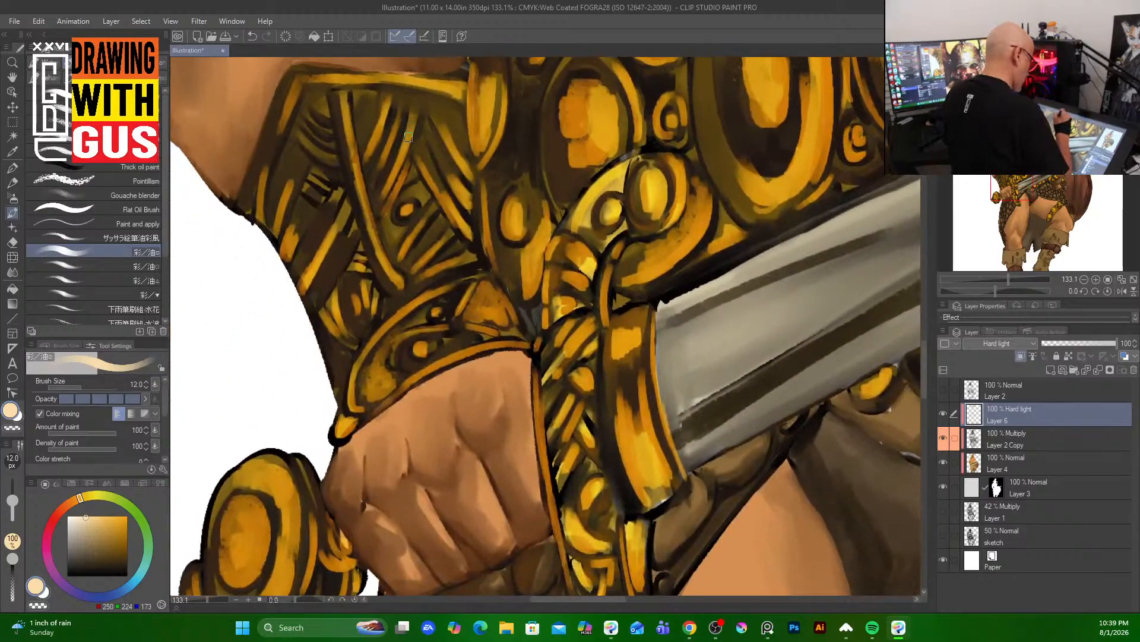
{"action": "key", "text": "["}
{"action": "key", "text": "["}
{"action": "left_click_drag", "start_coordinate": [409, 136], "coordinate": [388, 189]}
{"action": "left_click_drag", "start_coordinate": [422, 103], "coordinate": [383, 185]}
{"action": "left_click_drag", "start_coordinate": [425, 119], "coordinate": [387, 214]}
{"action": "left_click_drag", "start_coordinate": [409, 174], "coordinate": [379, 225]}
{"action": "left_click_drag", "start_coordinate": [407, 102], "coordinate": [371, 188]}
{"action": "left_click_drag", "start_coordinate": [395, 132], "coordinate": [370, 193]}
{"action": "left_click_drag", "start_coordinate": [392, 96], "coordinate": [368, 170]}
- Paint cream highlights down the bracer's long crossing straps and the diagonal strips on its outer side
{"action": "left_click_drag", "start_coordinate": [348, 99], "coordinate": [361, 176]}
{"action": "left_click_drag", "start_coordinate": [357, 133], "coordinate": [371, 222]}
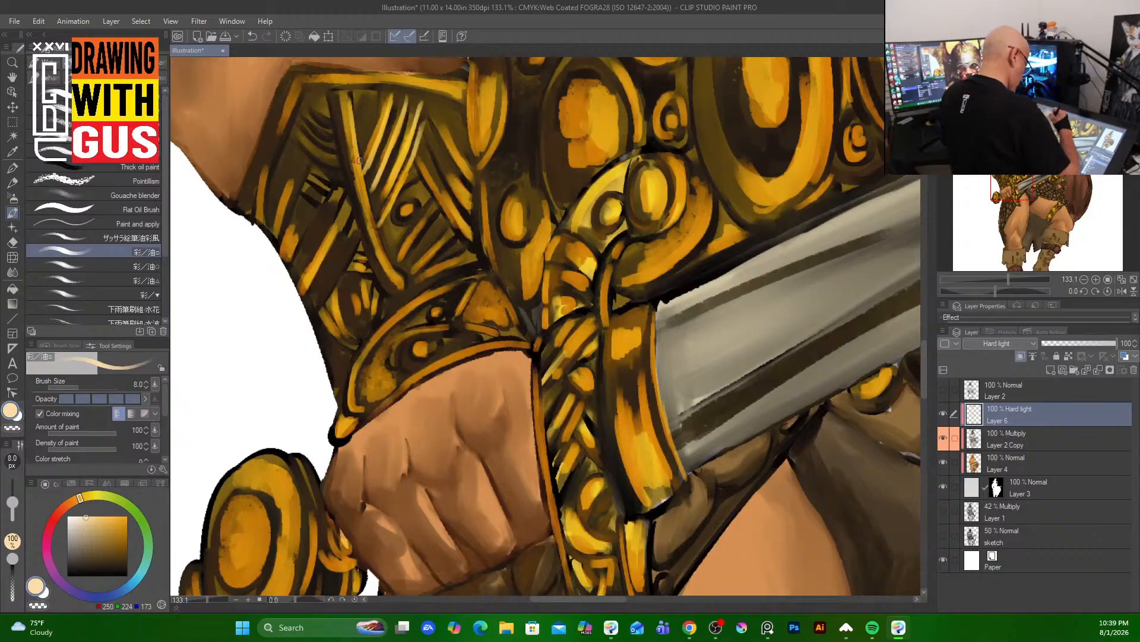
{"action": "left_click_drag", "start_coordinate": [358, 159], "coordinate": [386, 262]}
{"action": "left_click_drag", "start_coordinate": [369, 213], "coordinate": [399, 278]}
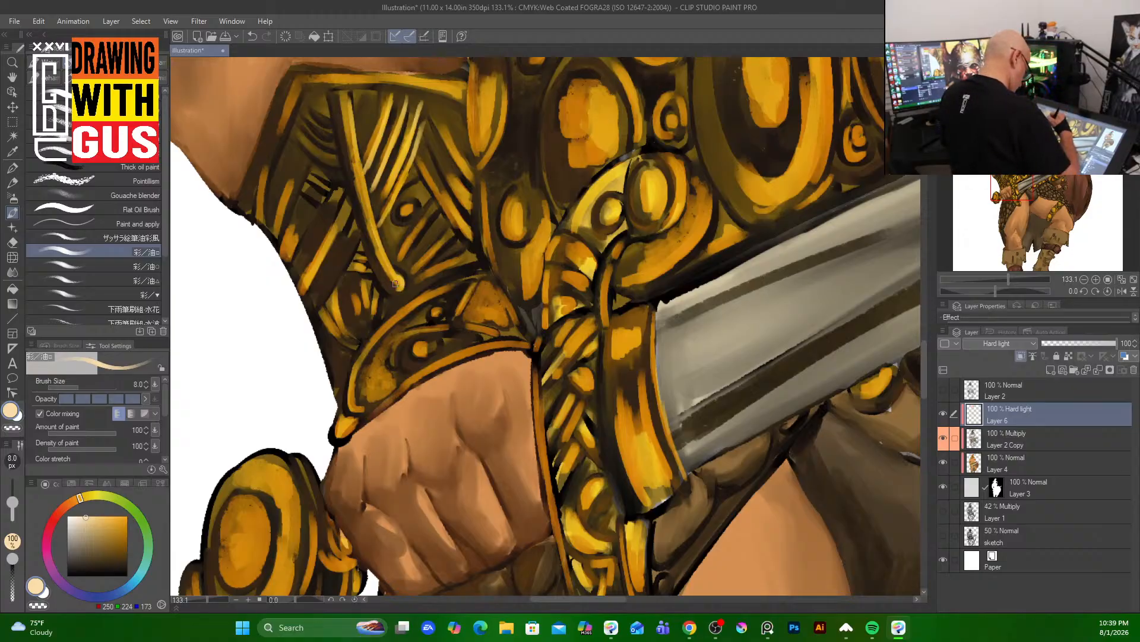
{"action": "left_click_drag", "start_coordinate": [329, 93], "coordinate": [357, 220]}
{"action": "left_click_drag", "start_coordinate": [345, 179], "coordinate": [367, 253]}
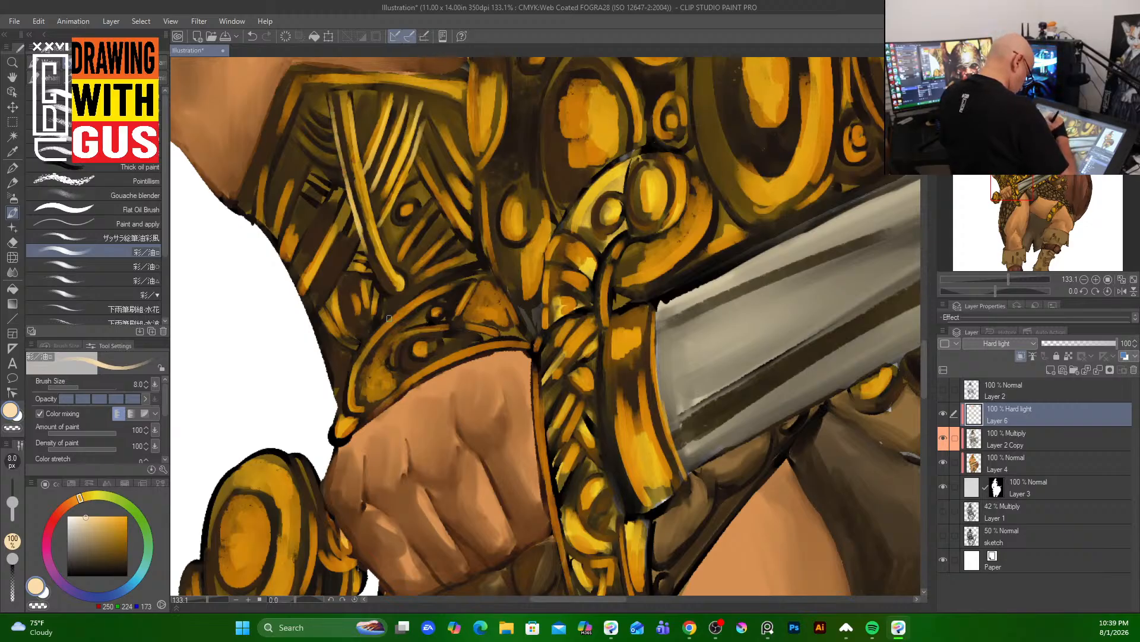
{"action": "left_click_drag", "start_coordinate": [346, 202], "coordinate": [318, 261]}
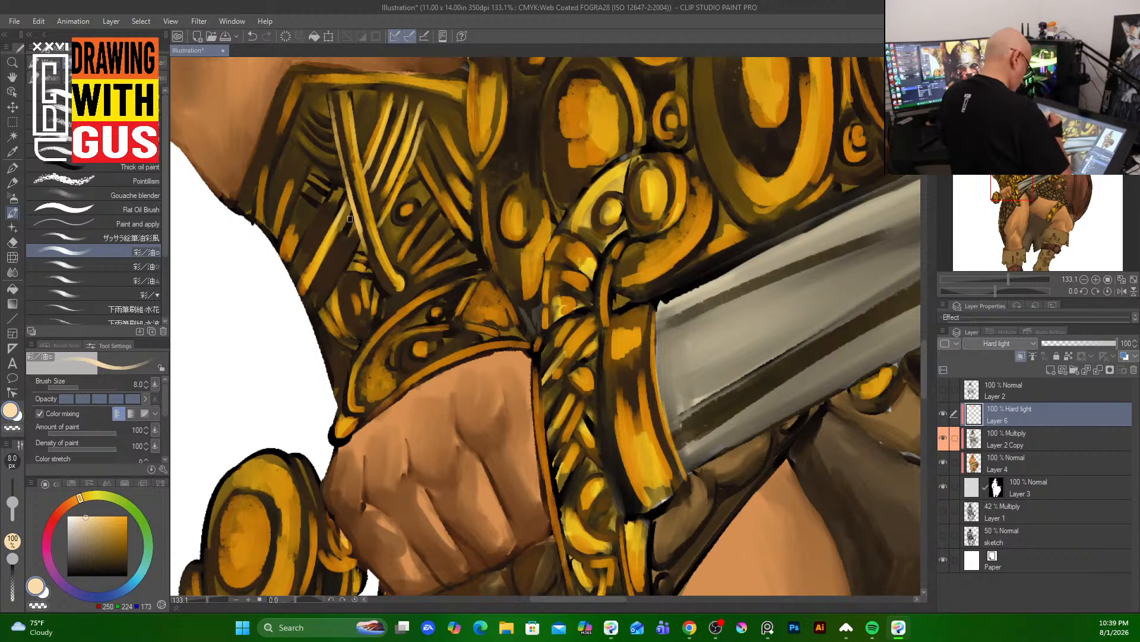
{"action": "mouse_move", "coordinate": [349, 219]}
{"action": "left_mouse_down"}
{"action": "mouse_move", "coordinate": [327, 272]}
{"action": "mouse_move", "coordinate": [344, 265]}
{"action": "mouse_move", "coordinate": [317, 304]}
{"action": "mouse_move", "coordinate": [307, 293]}
{"action": "mouse_move", "coordinate": [353, 347]}
{"action": "mouse_move", "coordinate": [332, 370]}
{"action": "mouse_move", "coordinate": [339, 397]}
{"action": "mouse_move", "coordinate": [407, 309]}
{"action": "left_mouse_up"}
- Highlight the bracer's wrist cuff in cream along its upper arc, round boss, end knob and lower edge above the fist
{"action": "left_click_drag", "start_coordinate": [368, 353], "coordinate": [461, 277]}
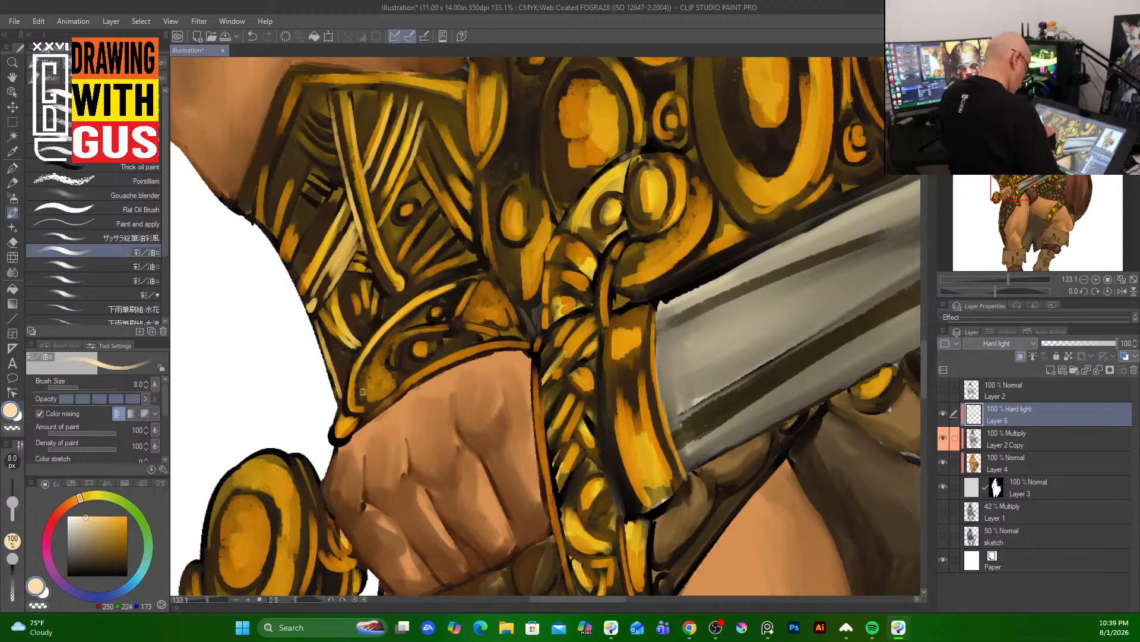
{"action": "mouse_move", "coordinate": [409, 333]}
{"action": "left_mouse_down"}
{"action": "mouse_move", "coordinate": [392, 371]}
{"action": "mouse_move", "coordinate": [425, 350]}
{"action": "left_mouse_up"}
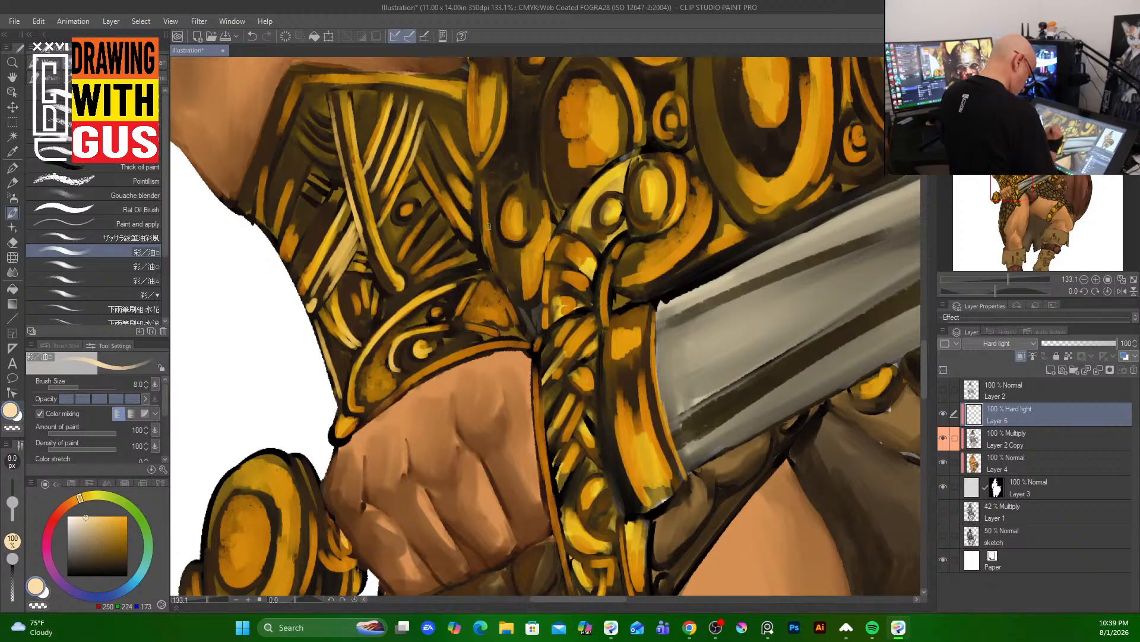
{"action": "mouse_move", "coordinate": [471, 290]}
{"action": "left_mouse_down"}
{"action": "mouse_move", "coordinate": [450, 324]}
{"action": "mouse_move", "coordinate": [512, 335]}
{"action": "mouse_move", "coordinate": [379, 407]}
{"action": "left_mouse_up"}
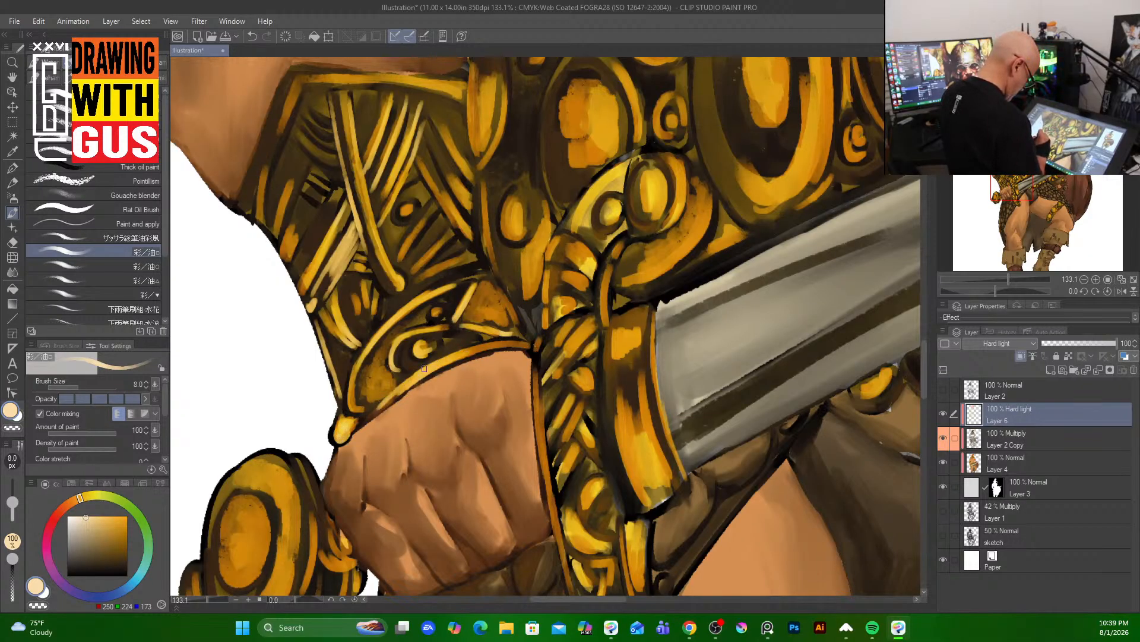
{"action": "left_click_drag", "start_coordinate": [495, 349], "coordinate": [527, 346]}
- Trace cream edge highlights along the bracer's inner side, its upper rim and its outer edge near the elbow
{"action": "left_click_drag", "start_coordinate": [504, 290], "coordinate": [515, 321]}
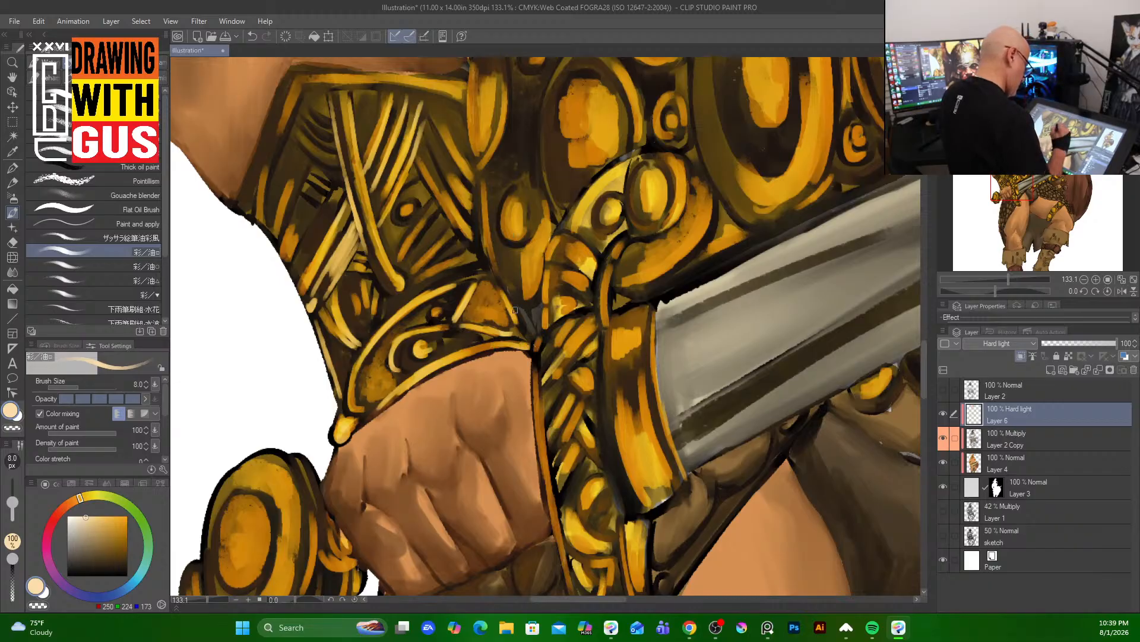
{"action": "mouse_move", "coordinate": [488, 192]}
{"action": "left_mouse_down"}
{"action": "mouse_move", "coordinate": [489, 249]}
{"action": "mouse_move", "coordinate": [517, 321]}
{"action": "left_mouse_up"}
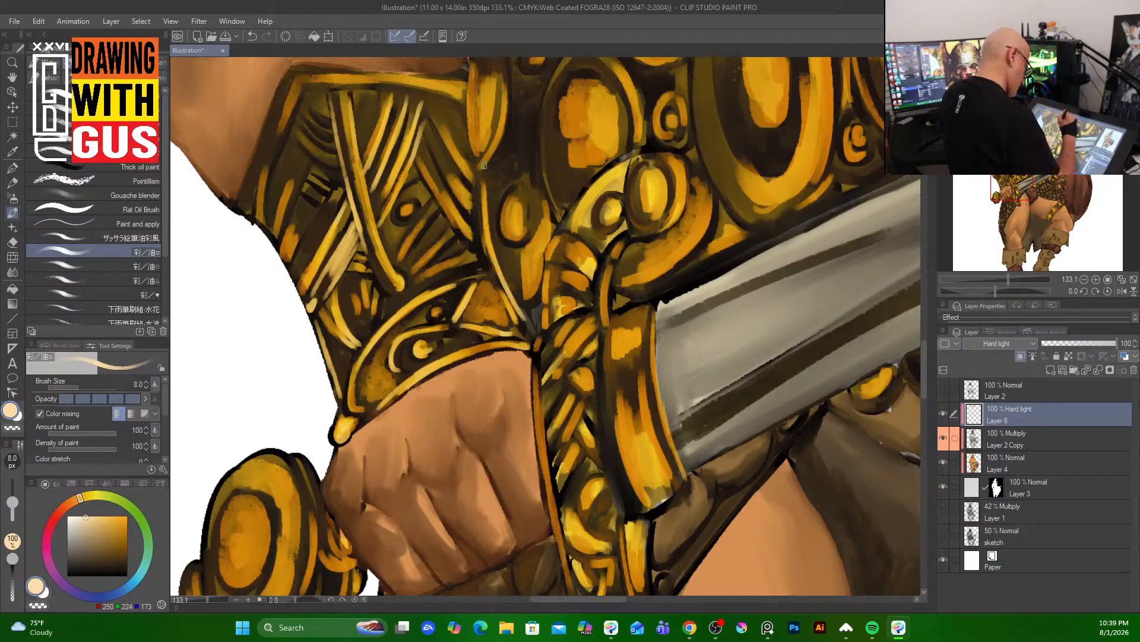
{"action": "mouse_move", "coordinate": [484, 165]}
{"action": "left_mouse_down"}
{"action": "mouse_move", "coordinate": [503, 102]}
{"action": "mouse_move", "coordinate": [494, 139]}
{"action": "left_mouse_up"}
{"action": "left_click_drag", "start_coordinate": [472, 79], "coordinate": [482, 193]}
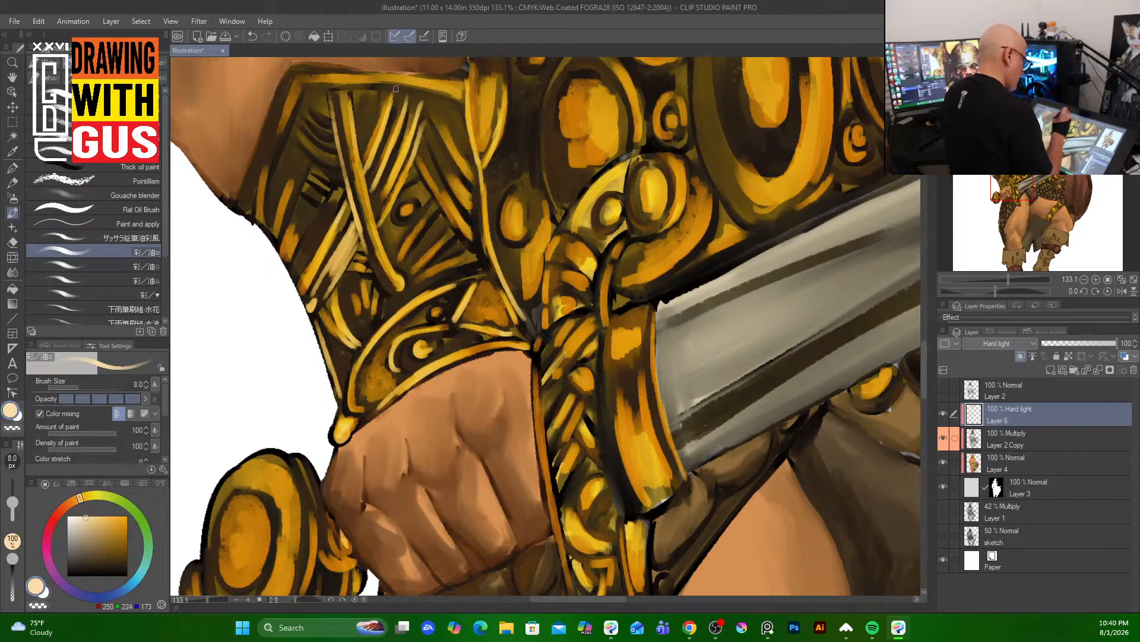
{"action": "left_click_drag", "start_coordinate": [366, 81], "coordinate": [457, 86]}
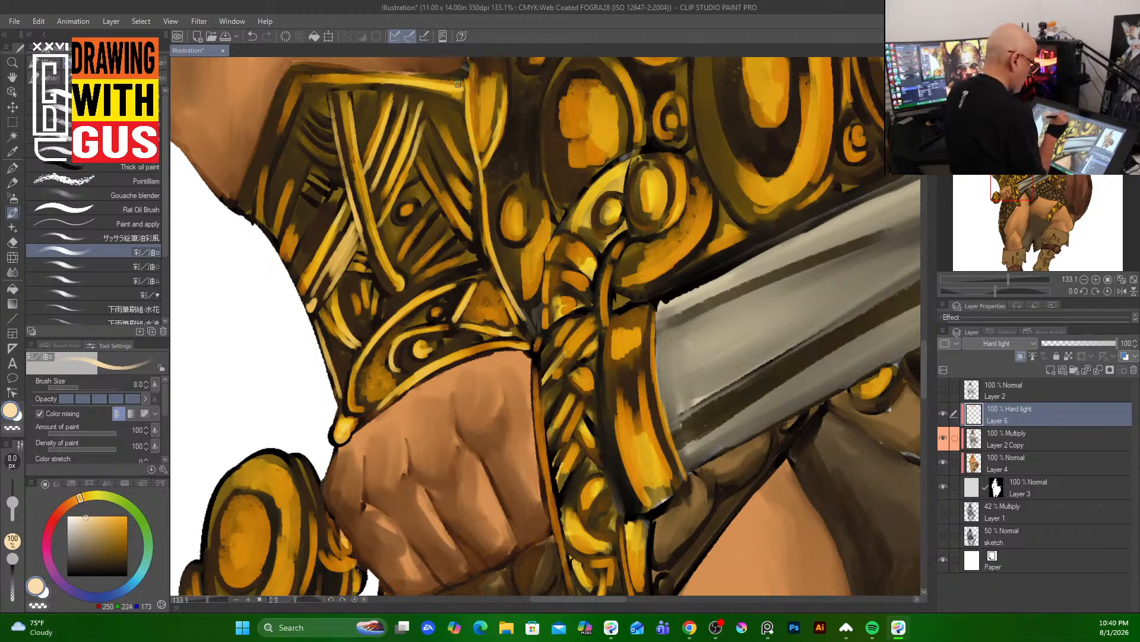
{"action": "left_click_drag", "start_coordinate": [284, 105], "coordinate": [258, 179]}
{"action": "mouse_move", "coordinate": [286, 84]}
{"action": "left_mouse_down"}
{"action": "mouse_move", "coordinate": [248, 187]}
{"action": "mouse_move", "coordinate": [249, 170]}
{"action": "left_mouse_up"}
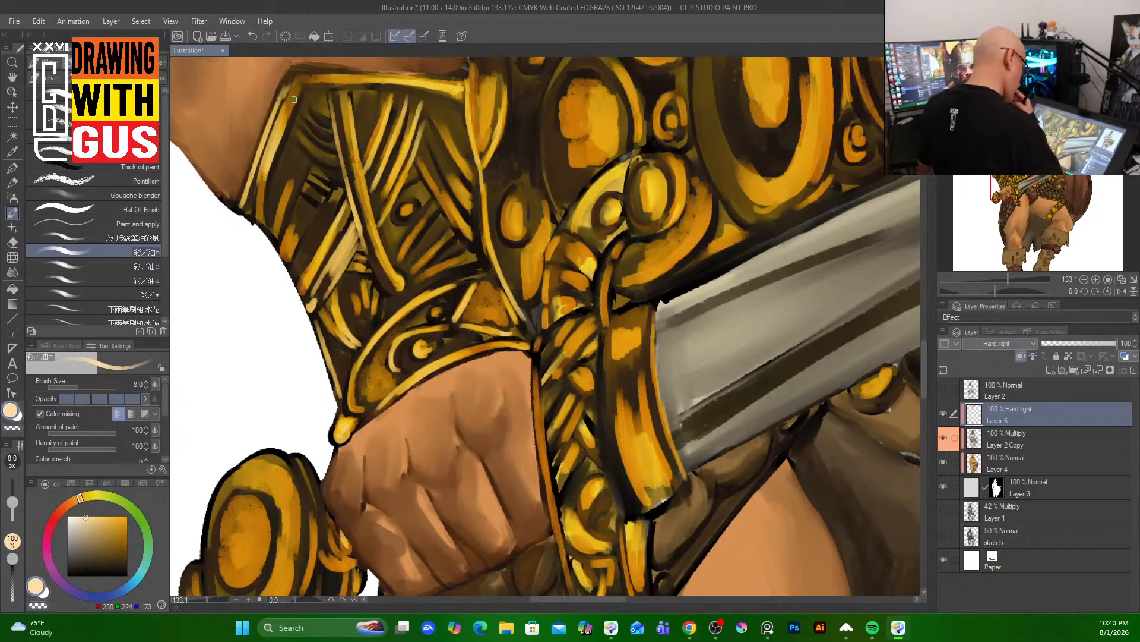
- Set the brush size to 15 px and paint a cream highlight along the left rim of the belt's oval medallion beside the bracer
{"action": "mouse_move", "coordinate": [510, 217]}
{"action": "left_mouse_down"}
{"action": "mouse_move", "coordinate": [418, 400]}
{"action": "mouse_move", "coordinate": [455, 300]}
{"action": "mouse_move", "coordinate": [609, 526]}
{"action": "left_mouse_up"}
{"action": "left_click_drag", "start_coordinate": [474, 350], "coordinate": [497, 128]}
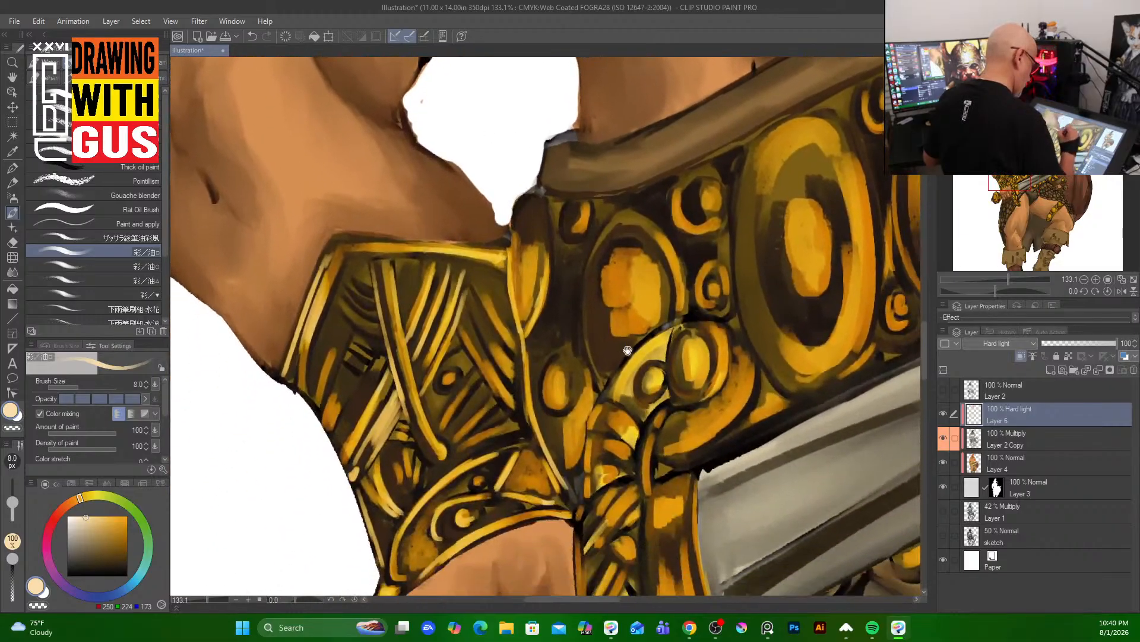
{"action": "mouse_move", "coordinate": [539, 271]}
{"action": "left_mouse_down"}
{"action": "mouse_move", "coordinate": [438, 131]}
{"action": "mouse_move", "coordinate": [436, 280]}
{"action": "left_mouse_up"}
{"action": "key", "text": "]"}
{"action": "key", "text": "]"}
{"action": "key", "text": "]"}
{"action": "left_click_drag", "start_coordinate": [441, 196], "coordinate": [449, 300]}
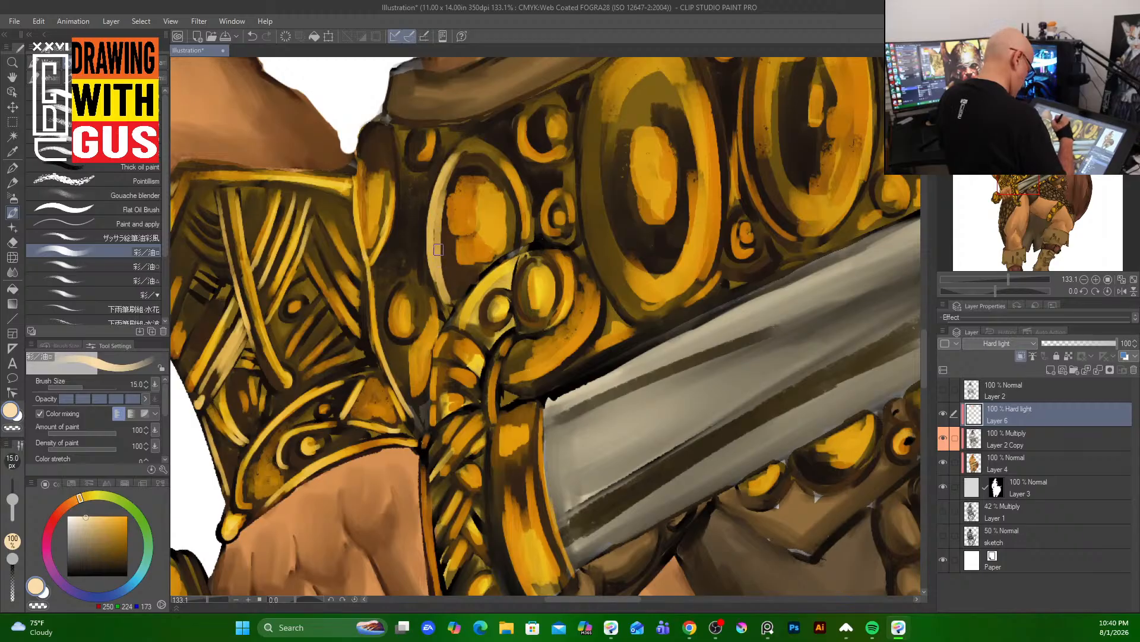
- Paint cream highlights down the lower rim, across the center and along the far rim of the belt's oval medallion beside the bracer
{"action": "left_click_drag", "start_coordinate": [439, 248], "coordinate": [454, 292]}
{"action": "left_click_drag", "start_coordinate": [458, 222], "coordinate": [473, 275]}
{"action": "mouse_move", "coordinate": [468, 232]}
{"action": "left_mouse_down"}
{"action": "mouse_move", "coordinate": [475, 270]}
{"action": "mouse_move", "coordinate": [499, 250]}
{"action": "mouse_move", "coordinate": [459, 294]}
{"action": "left_mouse_up"}
{"action": "left_click_drag", "start_coordinate": [515, 166], "coordinate": [527, 232]}
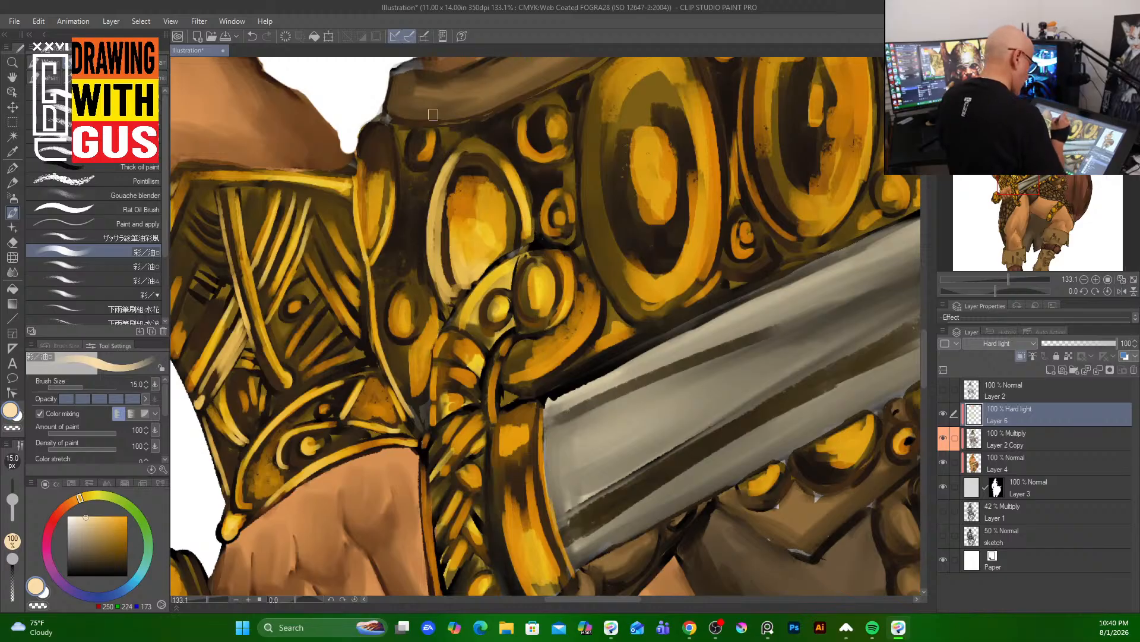
- Highlight the belt's elongated end plate, its small round studs and the round bosses atop the sword guard in cream
{"action": "mouse_move", "coordinate": [421, 140]}
{"action": "left_mouse_down"}
{"action": "mouse_move", "coordinate": [423, 158]}
{"action": "mouse_move", "coordinate": [393, 191]}
{"action": "left_mouse_up"}
{"action": "left_click_drag", "start_coordinate": [385, 129], "coordinate": [380, 229]}
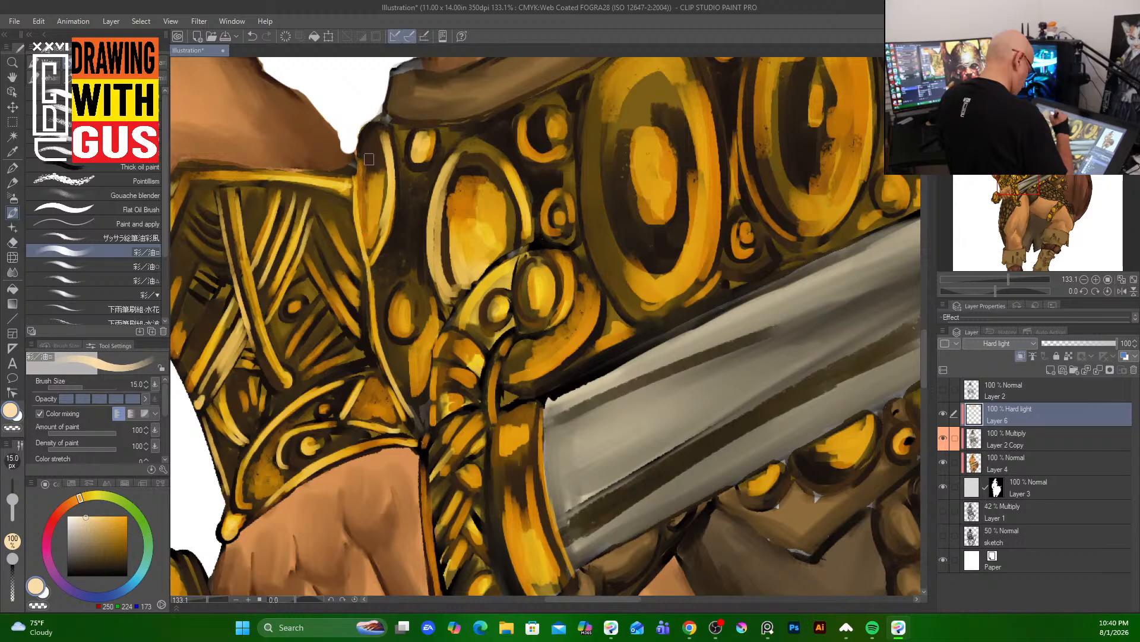
{"action": "mouse_move", "coordinate": [369, 145]}
{"action": "left_mouse_down"}
{"action": "mouse_move", "coordinate": [382, 181]}
{"action": "mouse_move", "coordinate": [377, 222]}
{"action": "left_mouse_up"}
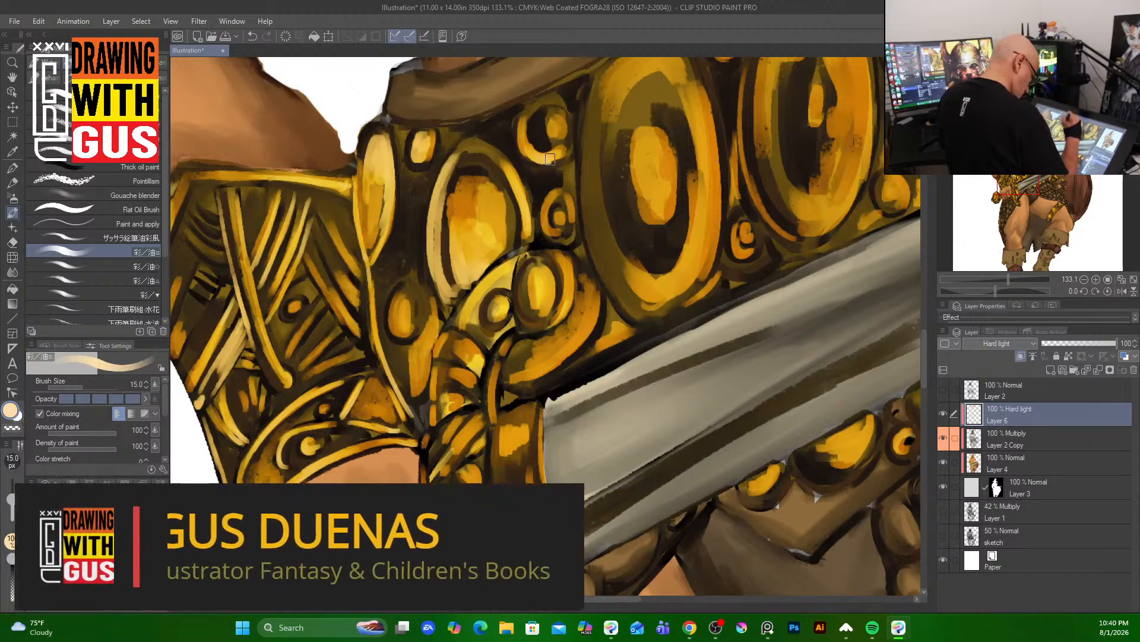
{"action": "mouse_move", "coordinate": [552, 121]}
{"action": "left_mouse_down"}
{"action": "mouse_move", "coordinate": [559, 135]}
{"action": "mouse_move", "coordinate": [539, 141]}
{"action": "mouse_move", "coordinate": [550, 136]}
{"action": "mouse_move", "coordinate": [544, 117]}
{"action": "mouse_move", "coordinate": [559, 125]}
{"action": "left_mouse_up"}
{"action": "mouse_move", "coordinate": [559, 218]}
{"action": "left_mouse_down"}
{"action": "mouse_move", "coordinate": [564, 300]}
{"action": "mouse_move", "coordinate": [541, 277]}
{"action": "mouse_move", "coordinate": [538, 313]}
{"action": "mouse_move", "coordinate": [544, 275]}
{"action": "mouse_move", "coordinate": [521, 269]}
{"action": "mouse_move", "coordinate": [497, 319]}
{"action": "mouse_move", "coordinate": [490, 285]}
{"action": "left_mouse_up"}
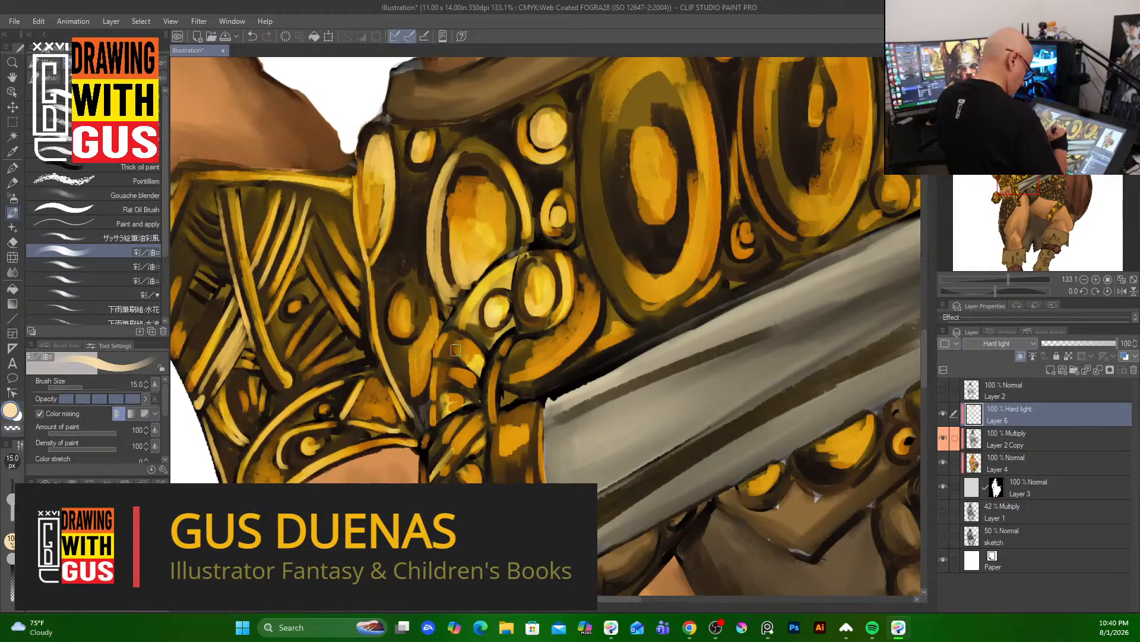
- Paint cream highlights on the sword guard's braided bands and the leaf-shaped ornament beside the fist
{"action": "mouse_move", "coordinate": [456, 350]}
{"action": "left_mouse_down"}
{"action": "mouse_move", "coordinate": [473, 342]}
{"action": "mouse_move", "coordinate": [468, 385]}
{"action": "left_mouse_up"}
{"action": "mouse_move", "coordinate": [465, 379]}
{"action": "left_mouse_down"}
{"action": "mouse_move", "coordinate": [461, 428]}
{"action": "mouse_move", "coordinate": [437, 460]}
{"action": "mouse_move", "coordinate": [477, 468]}
{"action": "left_mouse_up"}
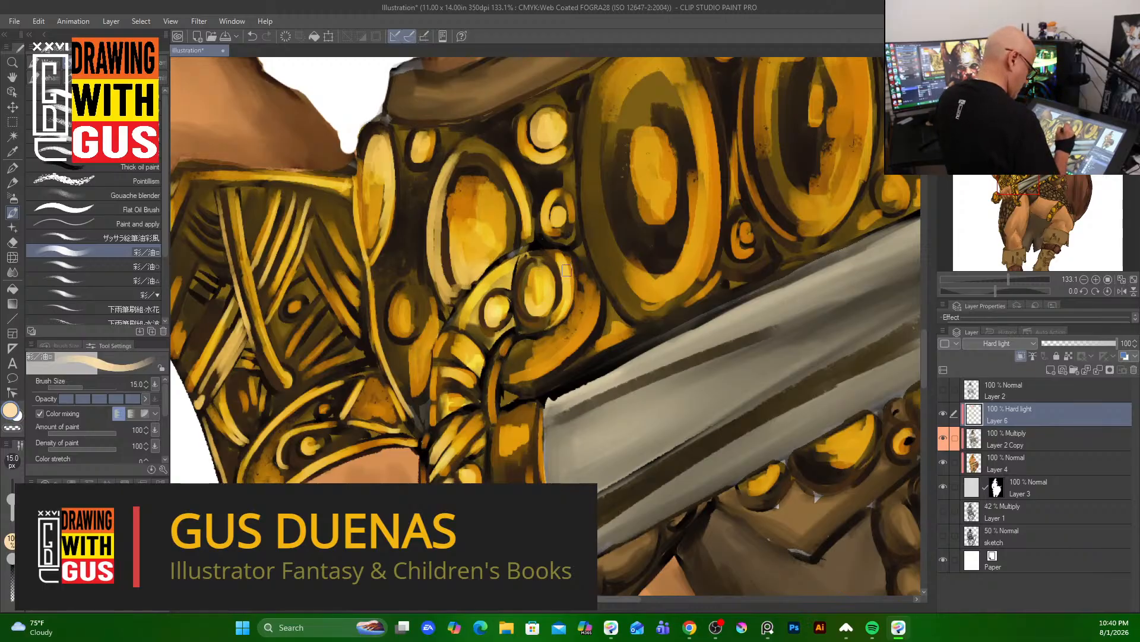
{"action": "left_click_drag", "start_coordinate": [491, 309], "coordinate": [505, 304]}
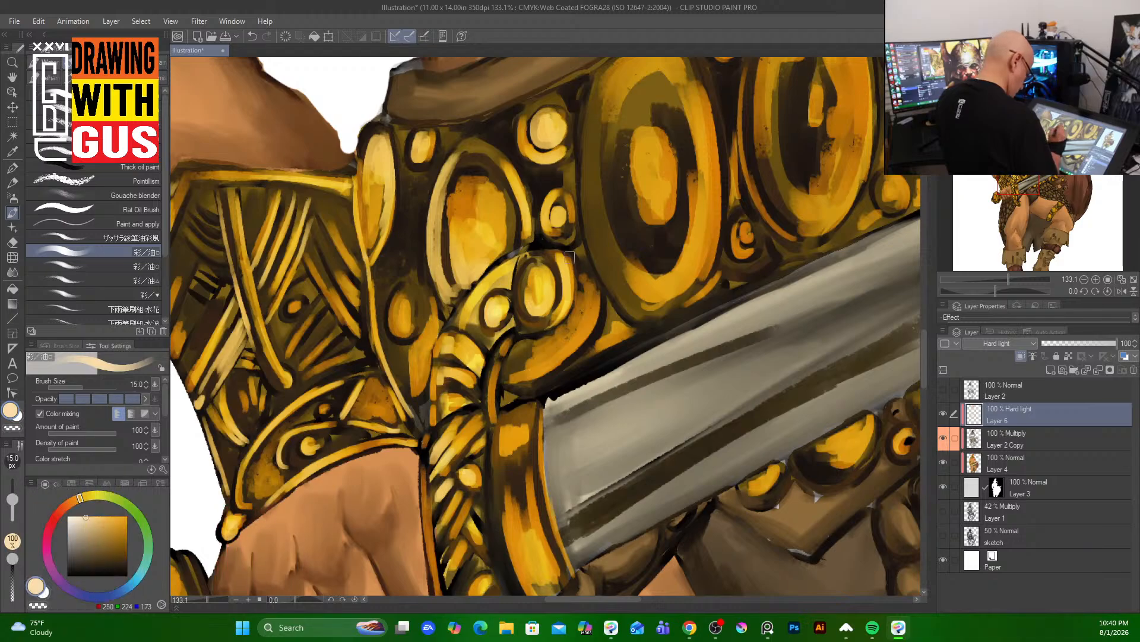
{"action": "left_click_drag", "start_coordinate": [560, 476], "coordinate": [543, 180]}
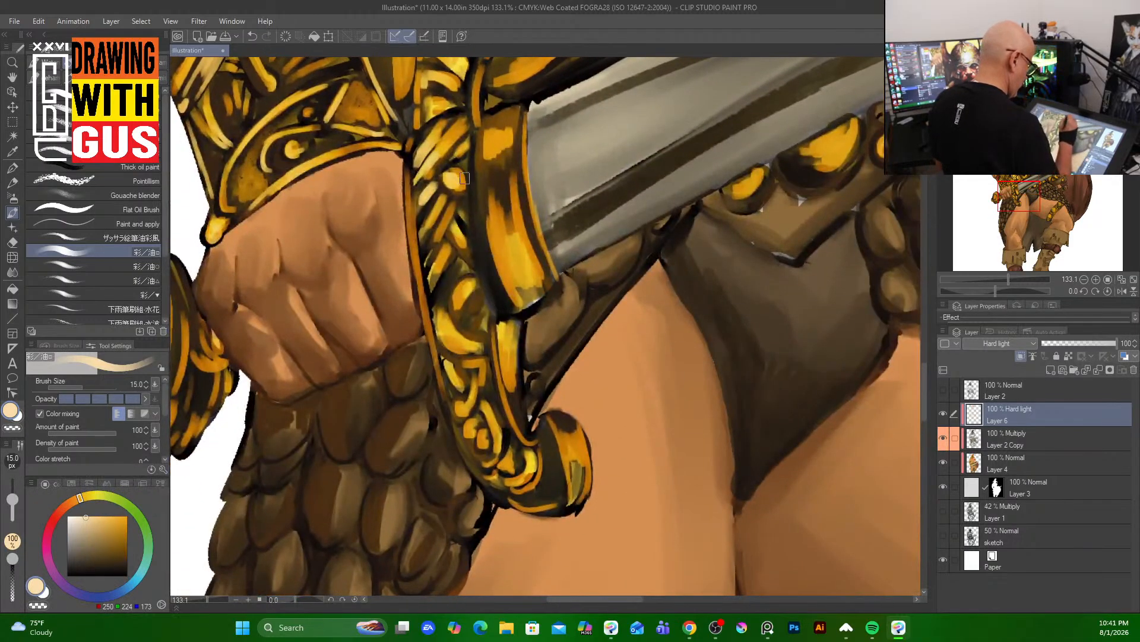
{"action": "mouse_move", "coordinate": [459, 237]}
{"action": "left_mouse_down"}
{"action": "mouse_move", "coordinate": [469, 264]}
{"action": "mouse_move", "coordinate": [441, 260]}
{"action": "mouse_move", "coordinate": [445, 247]}
{"action": "mouse_move", "coordinate": [438, 264]}
{"action": "mouse_move", "coordinate": [468, 287]}
{"action": "mouse_move", "coordinate": [461, 343]}
{"action": "mouse_move", "coordinate": [445, 321]}
{"action": "mouse_move", "coordinate": [476, 308]}
{"action": "left_mouse_up"}
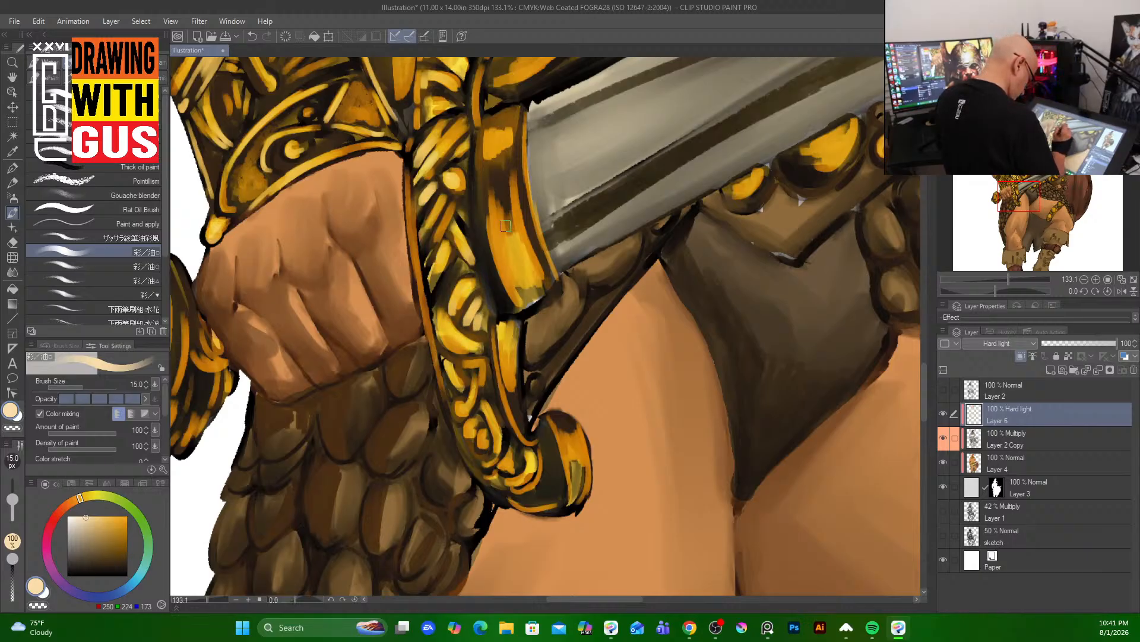
{"action": "left_click_drag", "start_coordinate": [485, 364], "coordinate": [511, 437]}
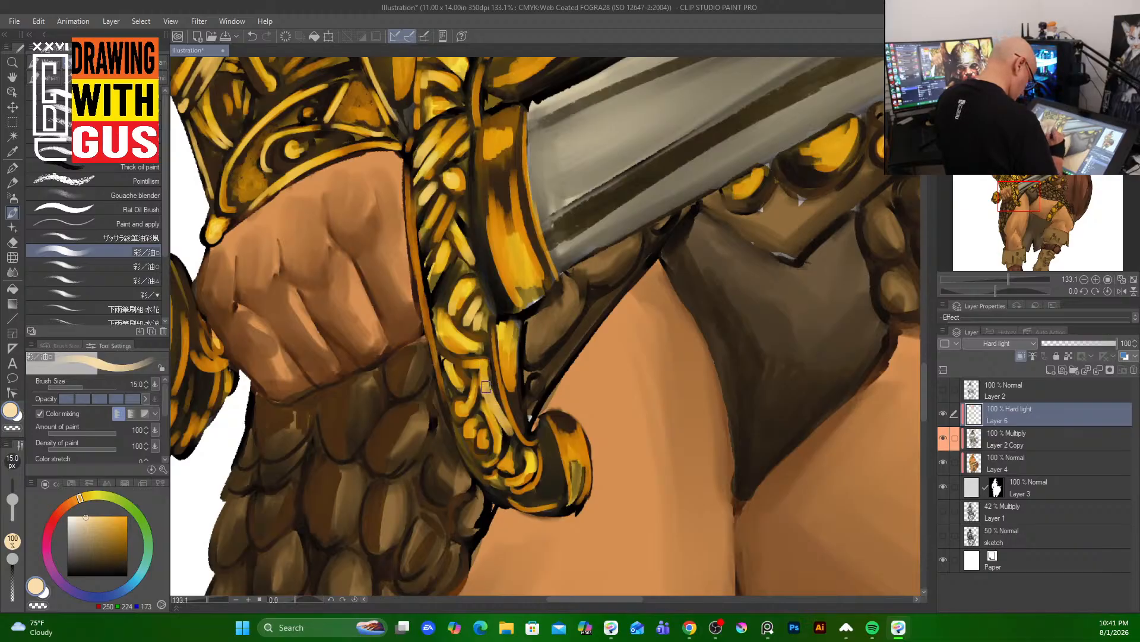
{"action": "left_click_drag", "start_coordinate": [486, 387], "coordinate": [518, 438]}
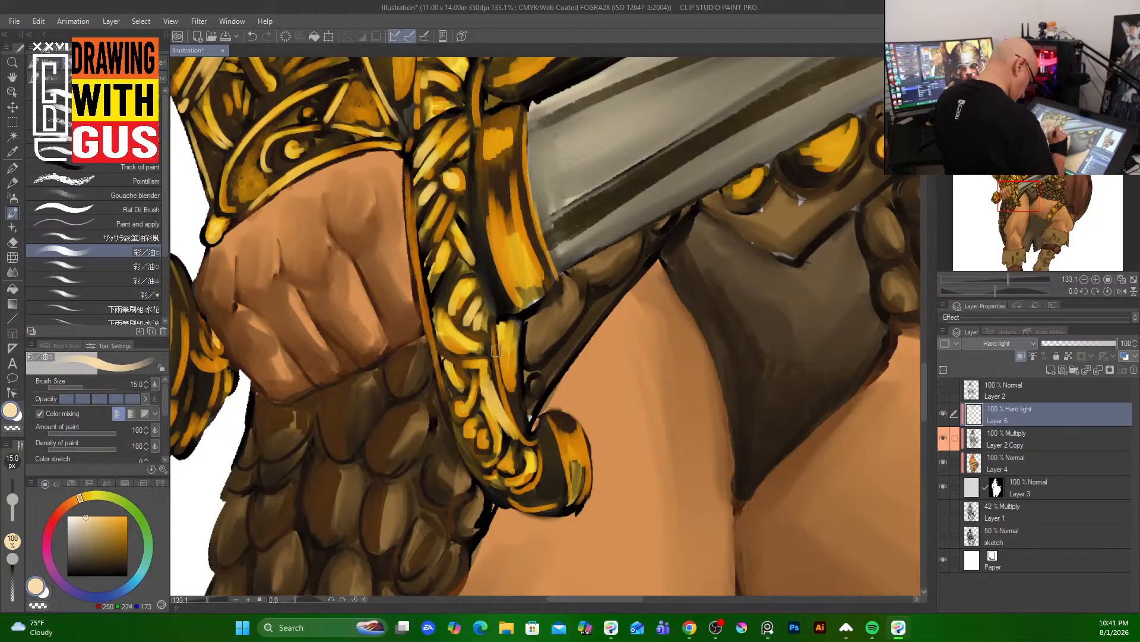
{"action": "left_click_drag", "start_coordinate": [496, 351], "coordinate": [517, 425]}
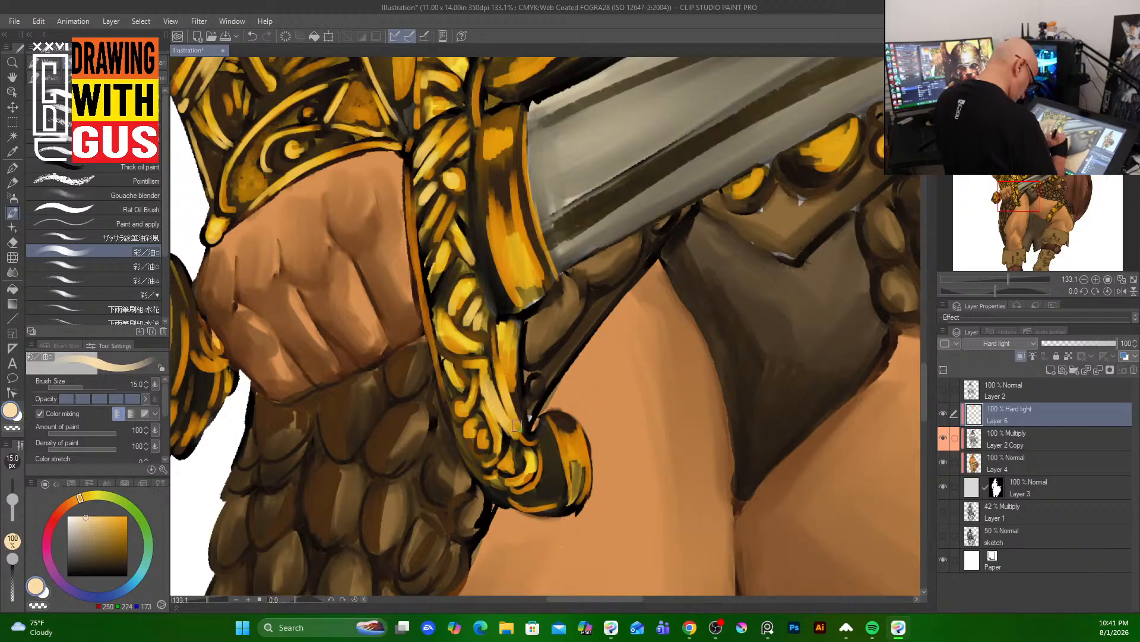
{"action": "key", "text": "ctrl+z"}
{"action": "key", "text": "ctrl+z"}
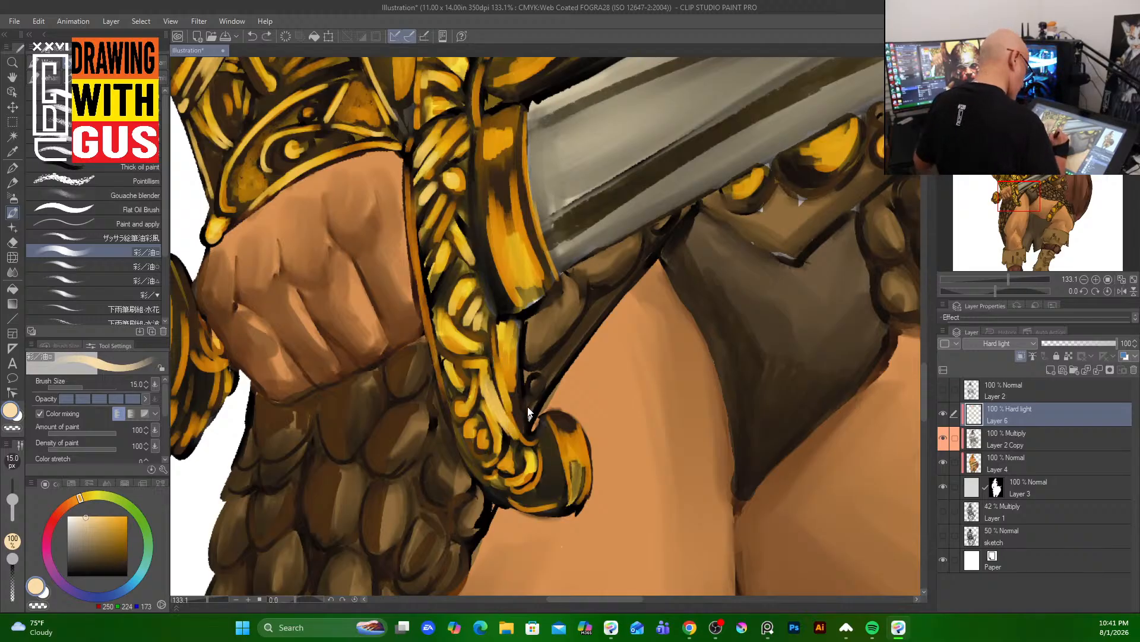
{"action": "key", "text": "ctrl+z"}
{"action": "key", "text": "ctrl+z"}
{"action": "key", "text": "ctrl+z"}
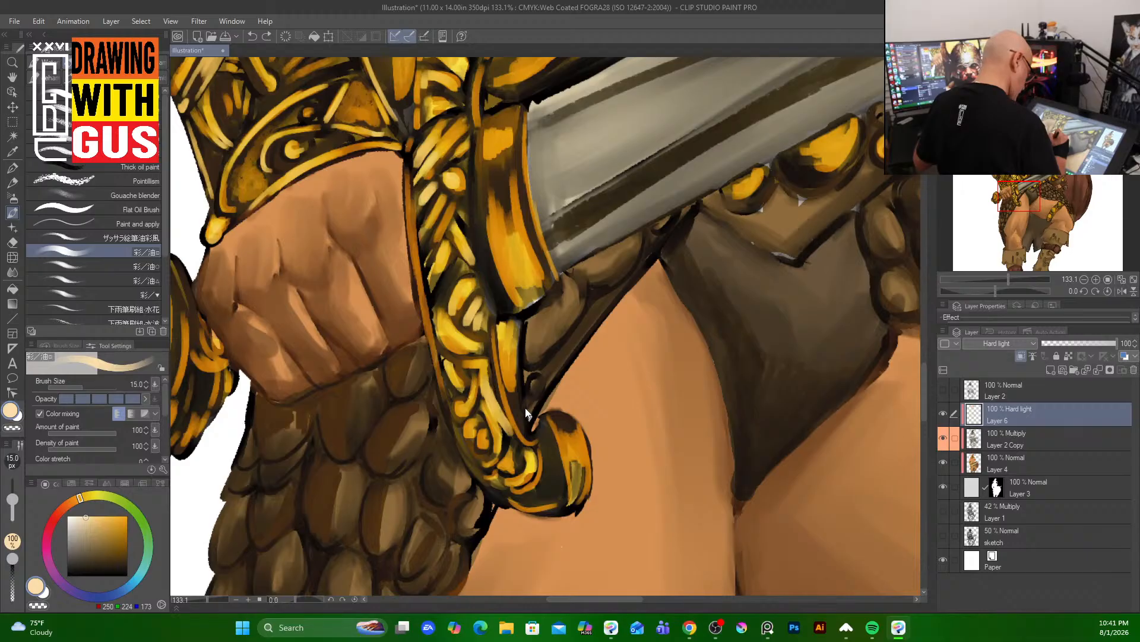
{"action": "key", "text": "ctrl+z"}
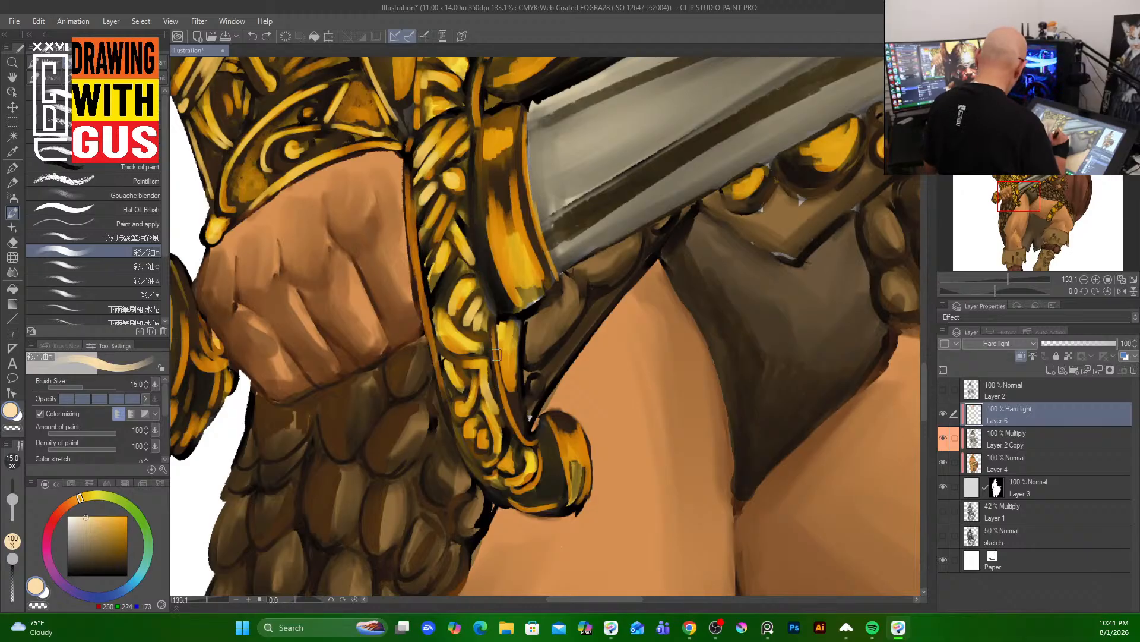
- Set the brush size to 12 px and paint thin cream highlights along the scrollwork on the sword guard's lower arm
{"action": "key", "text": "bracketleft"}
{"action": "key", "text": "bracketleft"}
{"action": "key", "text": "bracketleft"}
{"action": "key", "text": "bracketleft"}
{"action": "key", "text": "bracketleft"}
{"action": "key", "text": "bracketleft"}
{"action": "key", "text": "bracketright"}
{"action": "key", "text": "bracketright"}
{"action": "key", "text": "bracketright"}
{"action": "key", "text": "bracketright"}
{"action": "key", "text": "bracketright"}
{"action": "key", "text": "bracketright"}
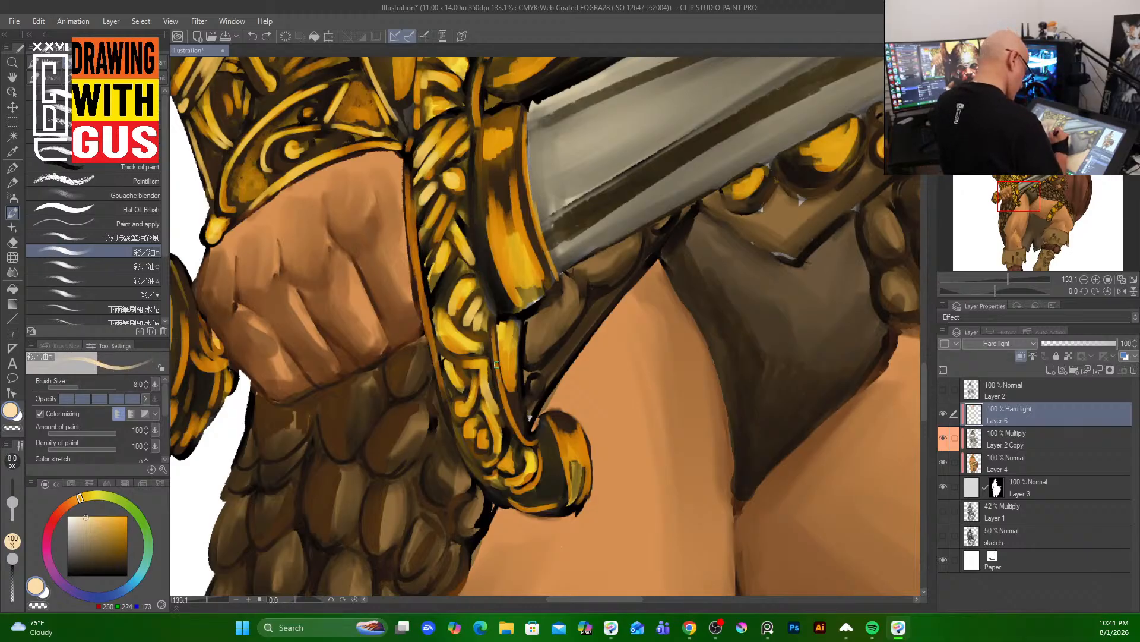
{"action": "key", "text": "bracketleft"}
{"action": "mouse_move", "coordinate": [498, 362]}
{"action": "left_mouse_down"}
{"action": "mouse_move", "coordinate": [514, 421]}
{"action": "mouse_move", "coordinate": [532, 438]}
{"action": "left_mouse_up"}
{"action": "mouse_move", "coordinate": [490, 390]}
{"action": "left_mouse_down"}
{"action": "mouse_move", "coordinate": [506, 444]}
{"action": "mouse_move", "coordinate": [498, 403]}
{"action": "mouse_move", "coordinate": [484, 449]}
{"action": "mouse_move", "coordinate": [470, 425]}
{"action": "mouse_move", "coordinate": [470, 442]}
{"action": "mouse_move", "coordinate": [483, 361]}
{"action": "mouse_move", "coordinate": [458, 436]}
{"action": "mouse_move", "coordinate": [472, 461]}
{"action": "left_mouse_up"}
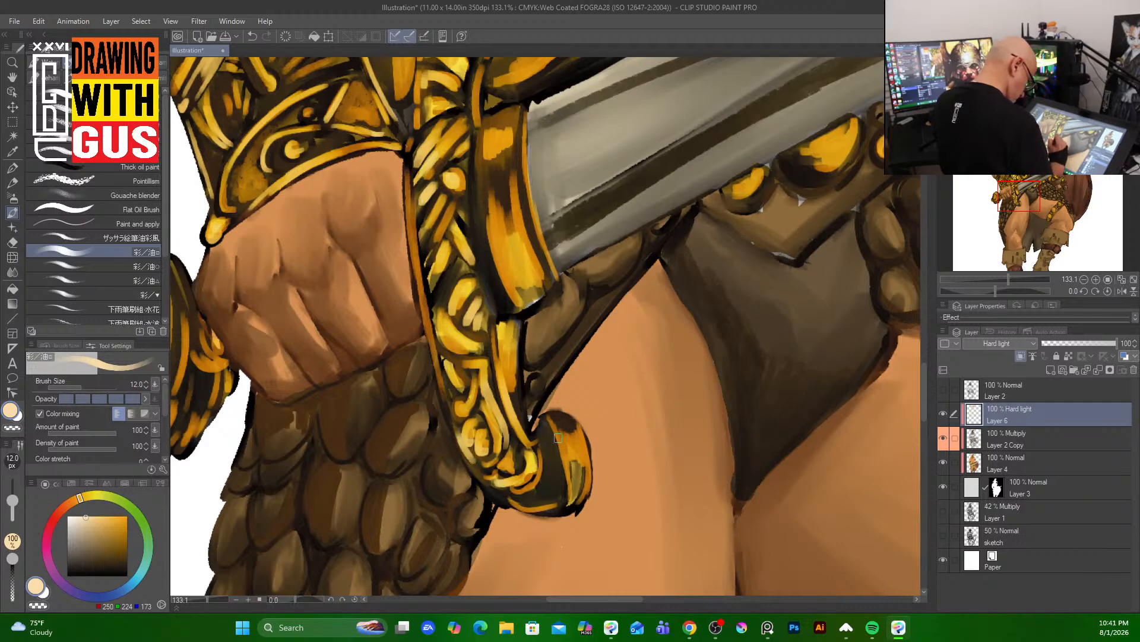
- Highlight the sword guard's curled tip, the outer edge of its lower arm and both long edges of the blade collar in cream
{"action": "mouse_move", "coordinate": [558, 438]}
{"action": "left_mouse_down"}
{"action": "mouse_move", "coordinate": [589, 460]}
{"action": "mouse_move", "coordinate": [581, 432]}
{"action": "mouse_move", "coordinate": [564, 438]}
{"action": "mouse_move", "coordinate": [552, 422]}
{"action": "mouse_move", "coordinate": [560, 461]}
{"action": "mouse_move", "coordinate": [559, 446]}
{"action": "mouse_move", "coordinate": [530, 515]}
{"action": "mouse_move", "coordinate": [577, 490]}
{"action": "left_mouse_up"}
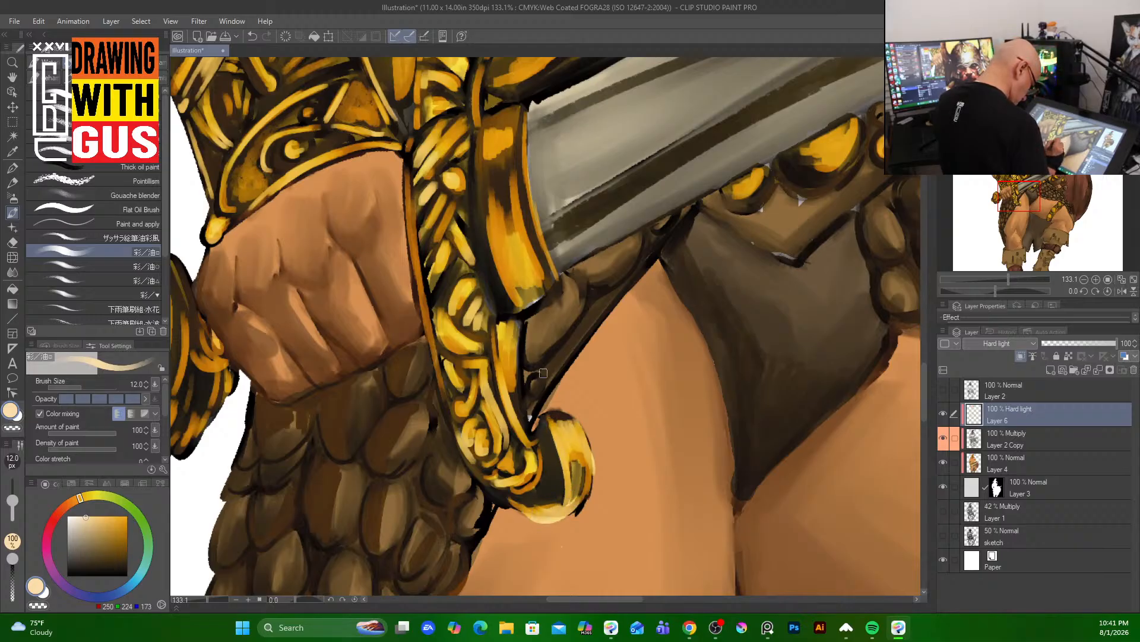
{"action": "left_click_drag", "start_coordinate": [503, 492], "coordinate": [517, 491]}
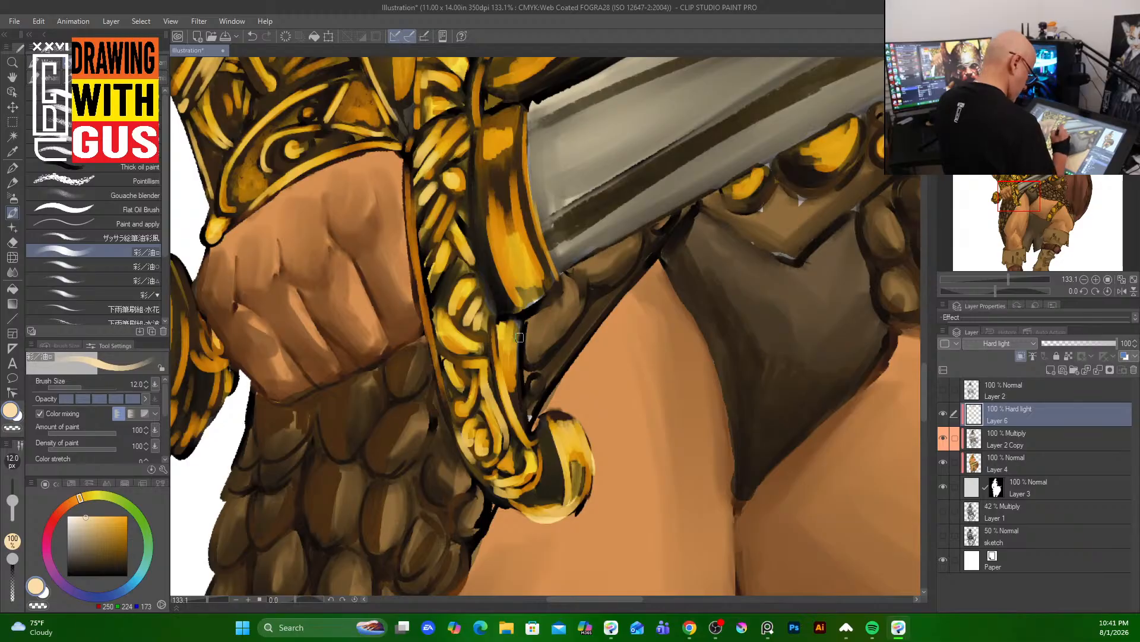
{"action": "mouse_move", "coordinate": [520, 338]}
{"action": "left_mouse_down"}
{"action": "mouse_move", "coordinate": [519, 404]}
{"action": "mouse_move", "coordinate": [537, 440]}
{"action": "left_mouse_up"}
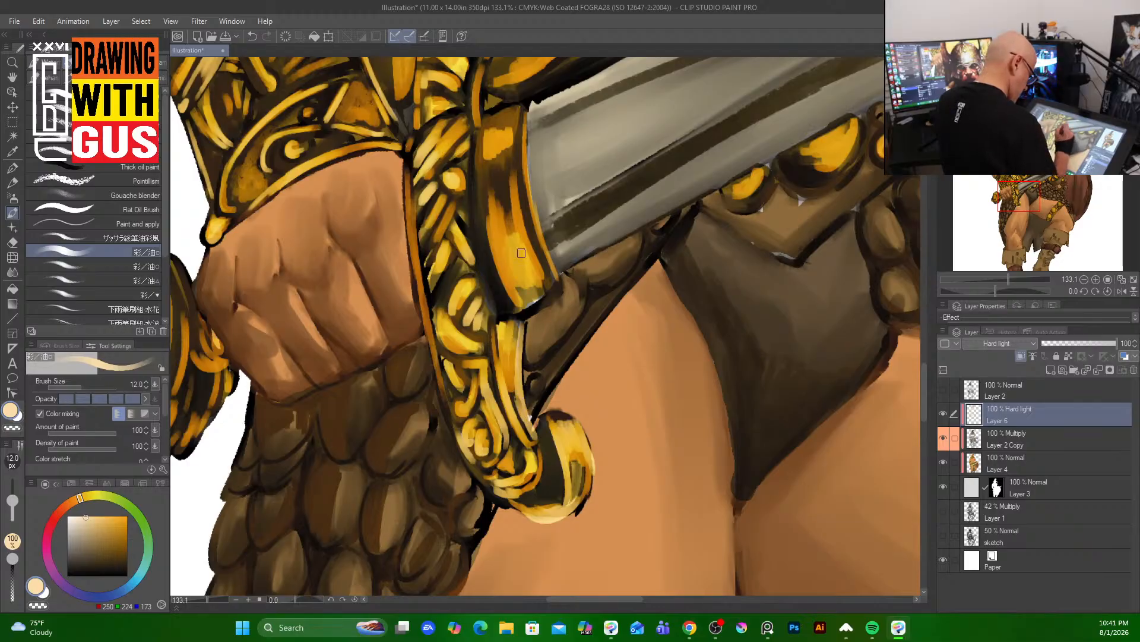
{"action": "mouse_move", "coordinate": [474, 146]}
{"action": "left_mouse_down"}
{"action": "mouse_move", "coordinate": [485, 256]}
{"action": "mouse_move", "coordinate": [502, 315]}
{"action": "mouse_move", "coordinate": [504, 288]}
{"action": "mouse_move", "coordinate": [518, 306]}
{"action": "left_mouse_up"}
{"action": "mouse_move", "coordinate": [521, 124]}
{"action": "left_mouse_down"}
{"action": "mouse_move", "coordinate": [527, 222]}
{"action": "mouse_move", "coordinate": [547, 268]}
{"action": "left_mouse_up"}
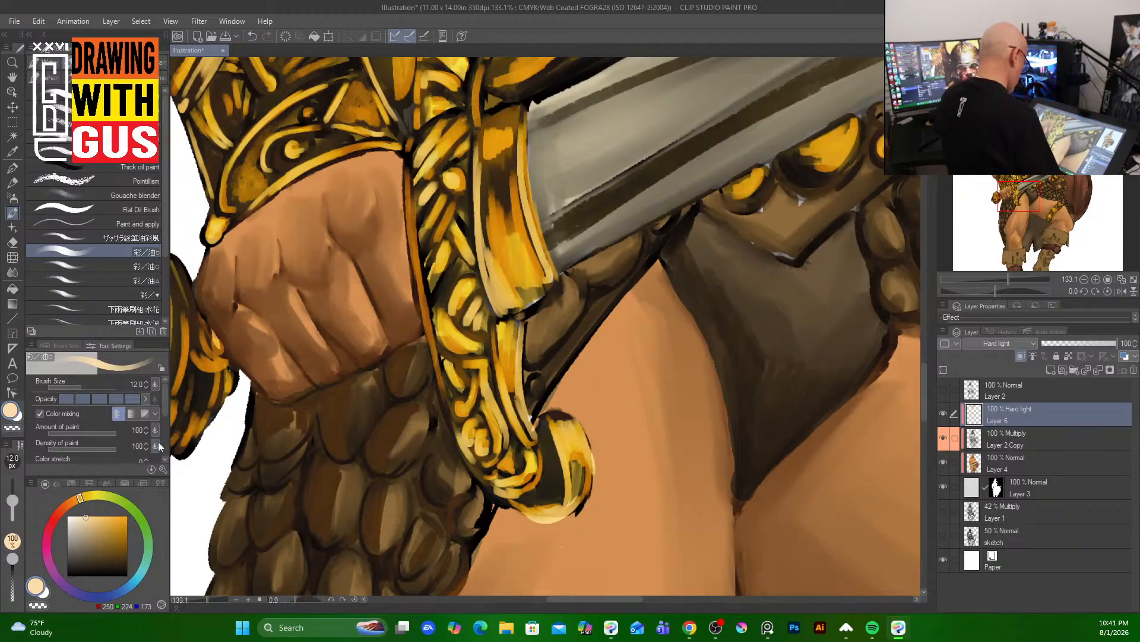
- Set the brush size to 20 px and paint cream highlights on the sword pommel's central boss, concentric rings, end knob and side ridges
{"action": "mouse_move", "coordinate": [410, 243]}
{"action": "left_mouse_down"}
{"action": "mouse_move", "coordinate": [455, 387]}
{"action": "mouse_move", "coordinate": [563, 177]}
{"action": "mouse_move", "coordinate": [588, 158]}
{"action": "left_mouse_up"}
{"action": "key", "text": "]"}
{"action": "key", "text": "]"}
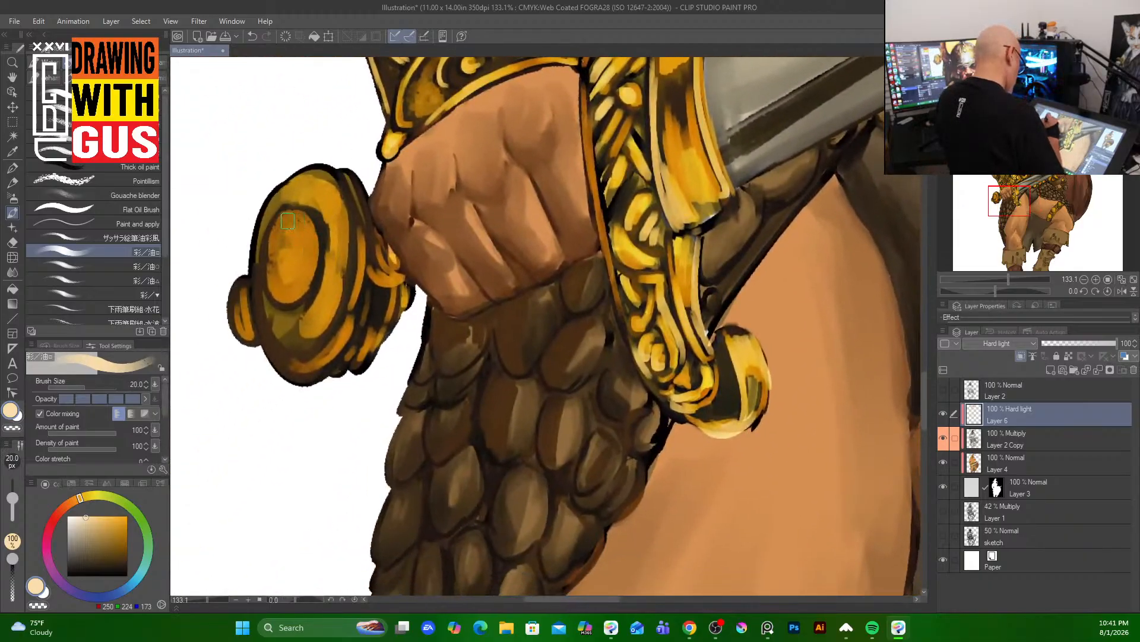
{"action": "mouse_move", "coordinate": [291, 221]}
{"action": "left_mouse_down"}
{"action": "mouse_move", "coordinate": [308, 252]}
{"action": "mouse_move", "coordinate": [300, 257]}
{"action": "mouse_move", "coordinate": [287, 226]}
{"action": "mouse_move", "coordinate": [280, 250]}
{"action": "mouse_move", "coordinate": [295, 243]}
{"action": "mouse_move", "coordinate": [283, 261]}
{"action": "mouse_move", "coordinate": [294, 250]}
{"action": "mouse_move", "coordinate": [240, 292]}
{"action": "mouse_move", "coordinate": [244, 280]}
{"action": "mouse_move", "coordinate": [239, 308]}
{"action": "mouse_move", "coordinate": [244, 284]}
{"action": "mouse_move", "coordinate": [282, 252]}
{"action": "mouse_move", "coordinate": [279, 351]}
{"action": "mouse_move", "coordinate": [316, 327]}
{"action": "mouse_move", "coordinate": [348, 229]}
{"action": "left_mouse_up"}
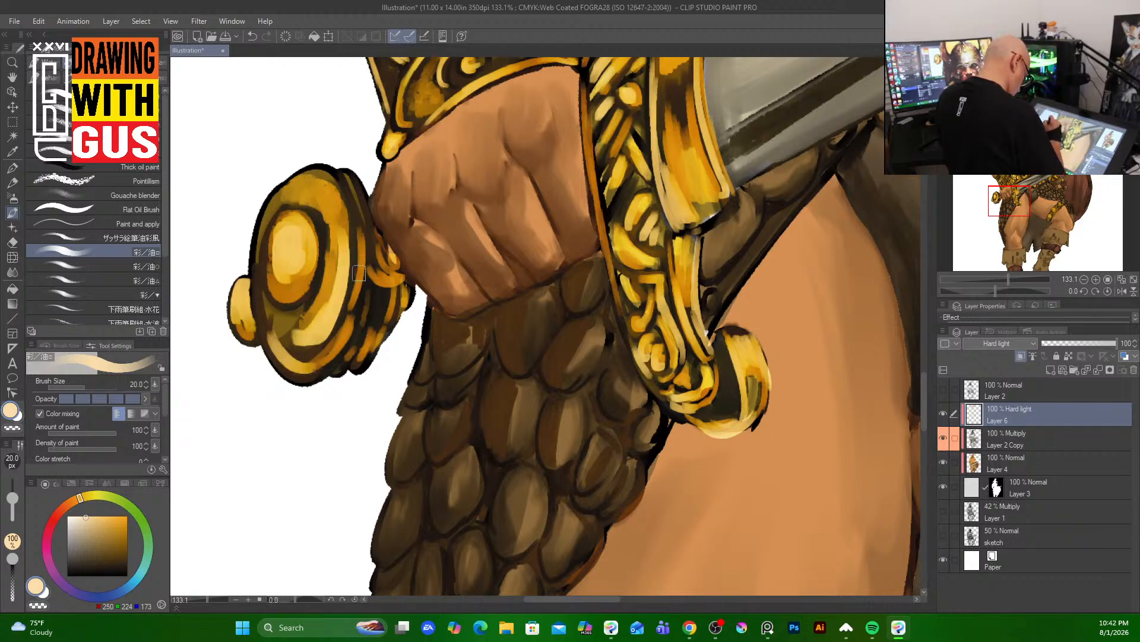
{"action": "left_click_drag", "start_coordinate": [359, 273], "coordinate": [336, 345]}
{"action": "mouse_move", "coordinate": [381, 280]}
{"action": "left_mouse_down"}
{"action": "mouse_move", "coordinate": [388, 303]}
{"action": "mouse_move", "coordinate": [397, 286]}
{"action": "mouse_move", "coordinate": [356, 360]}
{"action": "left_mouse_up"}
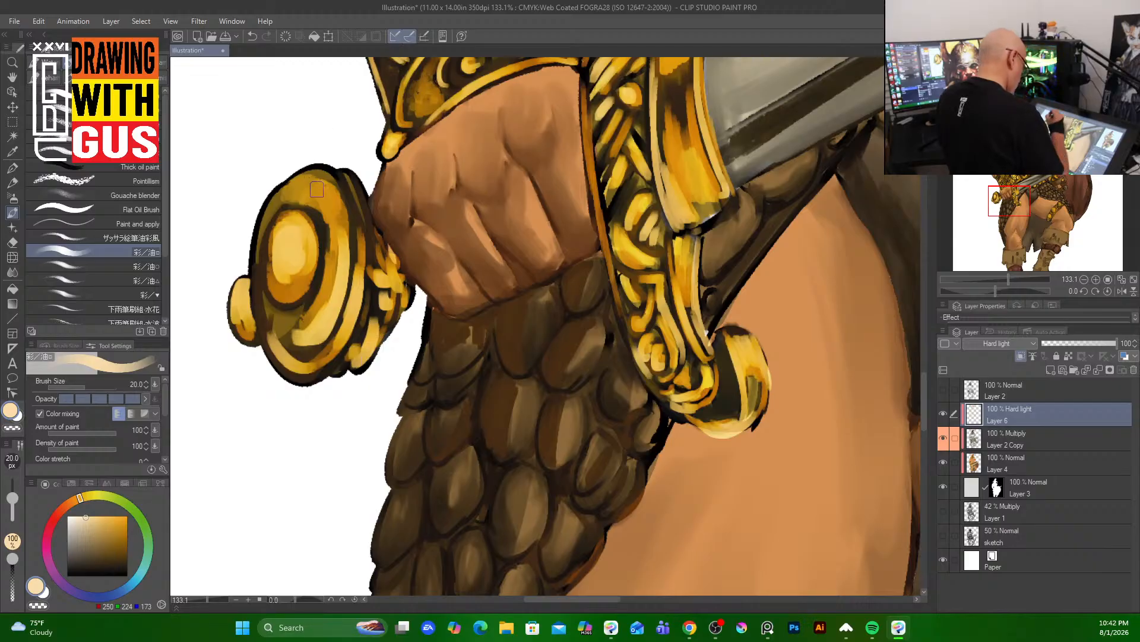
{"action": "mouse_move", "coordinate": [307, 182]}
{"action": "left_mouse_down"}
{"action": "mouse_move", "coordinate": [341, 245]}
{"action": "mouse_move", "coordinate": [275, 215]}
{"action": "mouse_move", "coordinate": [320, 183]}
{"action": "mouse_move", "coordinate": [259, 237]}
{"action": "left_mouse_up"}
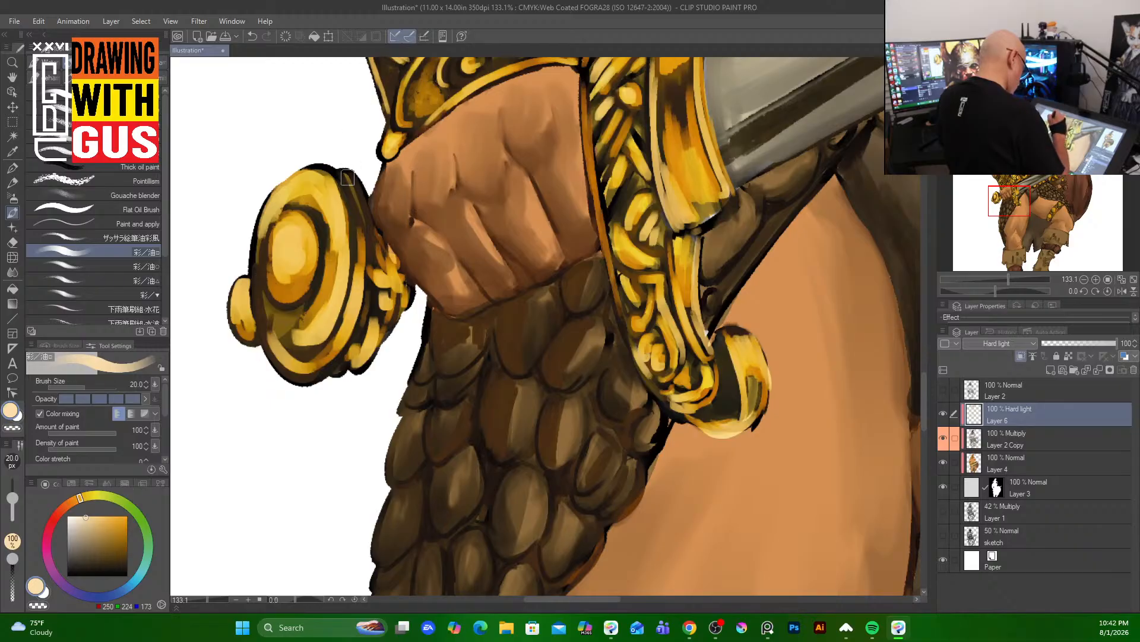
{"action": "left_click_drag", "start_coordinate": [347, 177], "coordinate": [358, 239]}
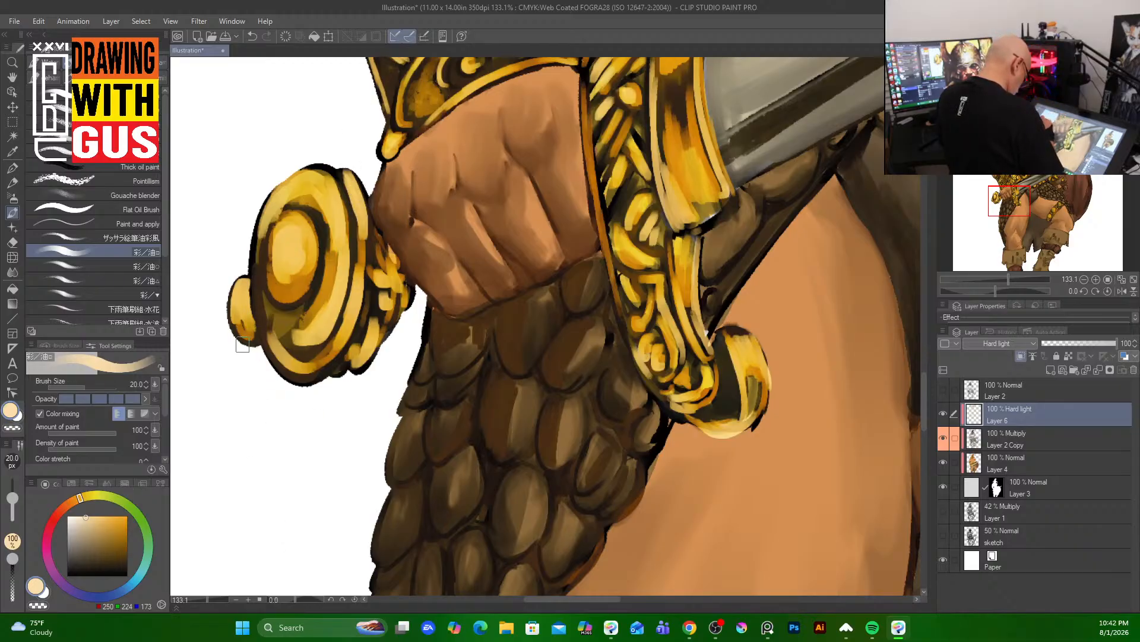
- Paint a thin cream edge across the blade collar's top at 6 px and a broad highlight over its lower half at 17 px
{"action": "mouse_move", "coordinate": [664, 216]}
{"action": "left_mouse_down"}
{"action": "mouse_move", "coordinate": [539, 279]}
{"action": "mouse_move", "coordinate": [309, 444]}
{"action": "left_mouse_up"}
{"action": "left_click_drag", "start_coordinate": [462, 366], "coordinate": [553, 370]}
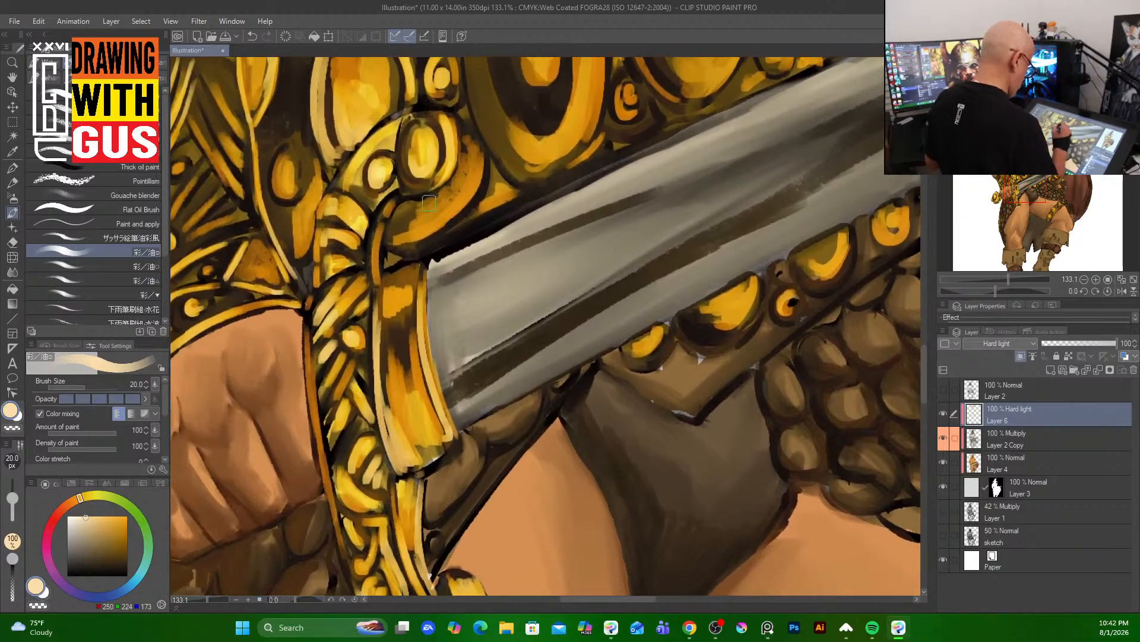
{"action": "key", "text": "bracketleft"}
{"action": "key", "text": "bracketleft"}
{"action": "key", "text": "bracketleft"}
{"action": "key", "text": "bracketleft"}
{"action": "key", "text": "bracketleft"}
{"action": "key", "text": "bracketleft"}
{"action": "key", "text": "bracketleft"}
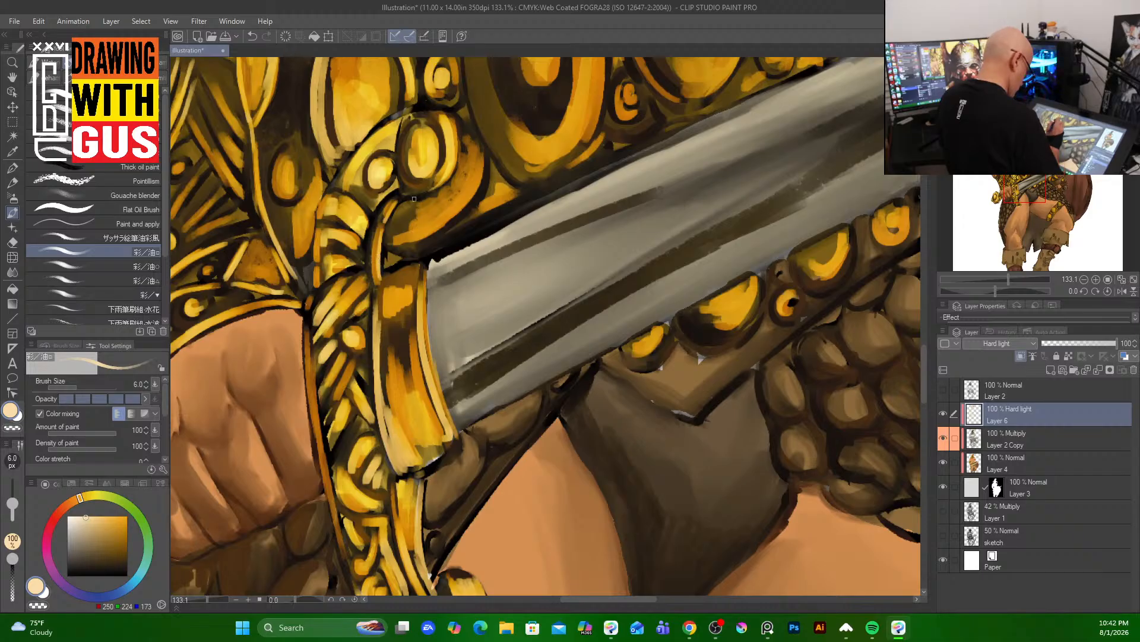
{"action": "left_click_drag", "start_coordinate": [383, 274], "coordinate": [423, 258]}
{"action": "key", "text": "bracketright"}
{"action": "key", "text": "bracketright"}
{"action": "key", "text": "bracketright"}
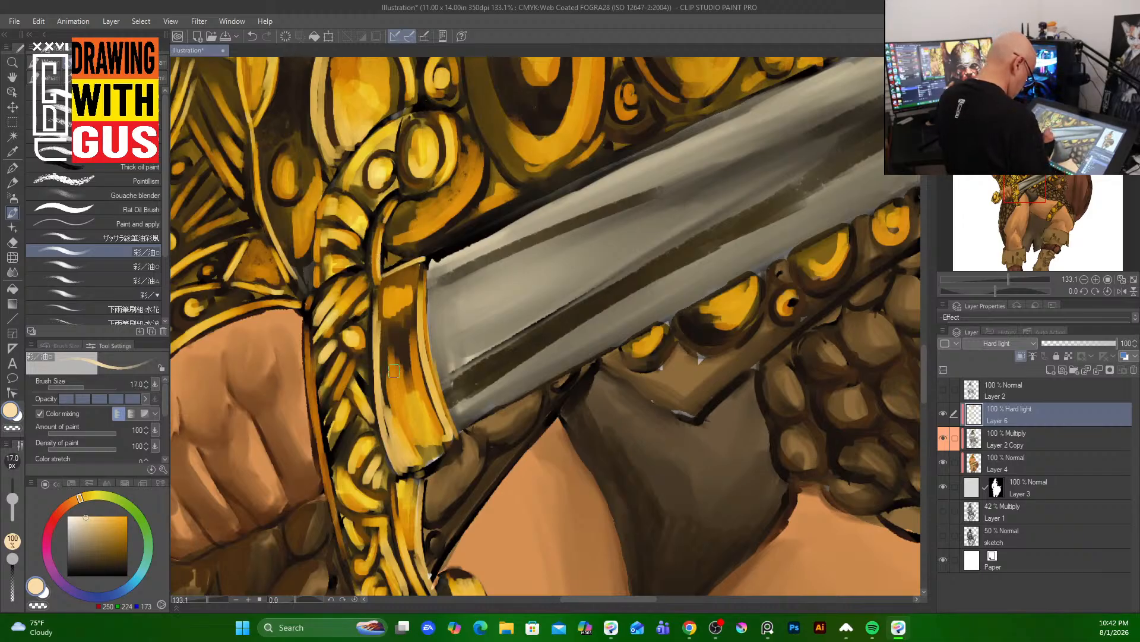
{"action": "mouse_move", "coordinate": [411, 366]}
{"action": "left_mouse_down"}
{"action": "mouse_move", "coordinate": [383, 380]}
{"action": "mouse_move", "coordinate": [399, 374]}
{"action": "mouse_move", "coordinate": [382, 397]}
{"action": "mouse_move", "coordinate": [418, 388]}
{"action": "left_mouse_up"}
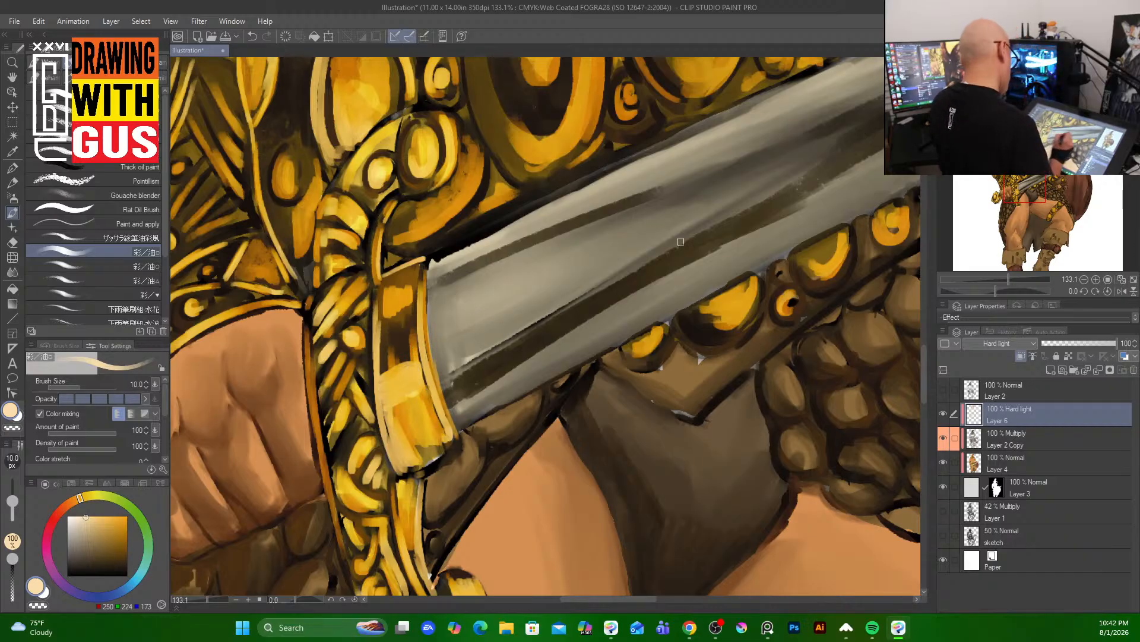
- Set the brush size to 12 px and highlight the inner oval and inner ring of the belt's large medallion above the blade
{"action": "left_click_drag", "start_coordinate": [519, 294], "coordinate": [433, 496]}
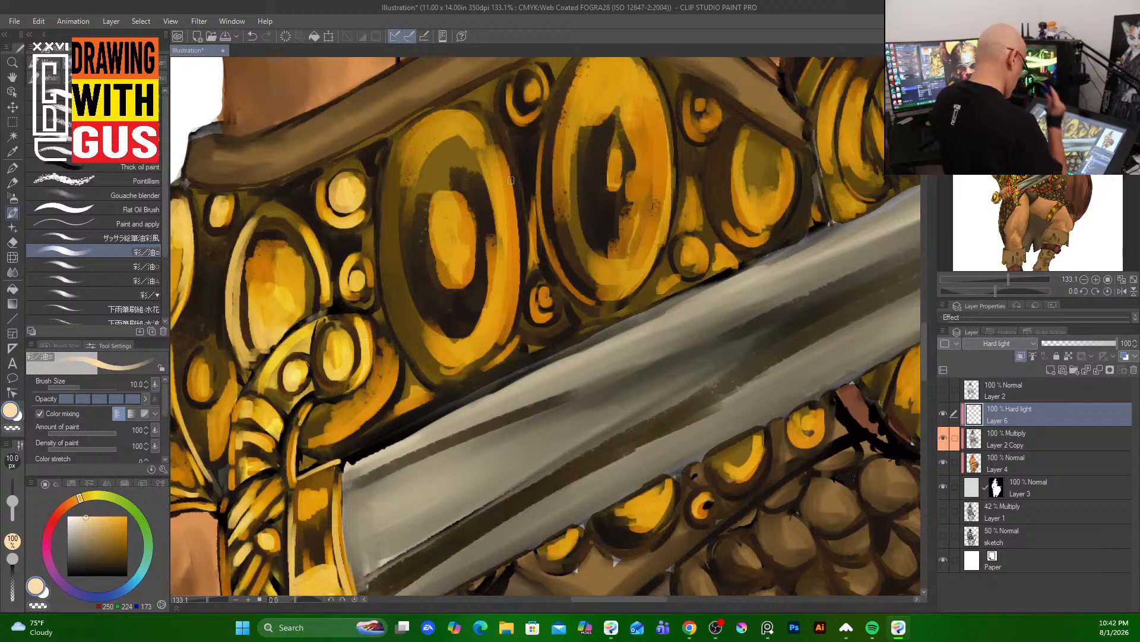
{"action": "key", "text": "bracketright"}
{"action": "mouse_move", "coordinate": [441, 178]}
{"action": "left_mouse_down"}
{"action": "mouse_move", "coordinate": [477, 245]}
{"action": "mouse_move", "coordinate": [440, 285]}
{"action": "left_mouse_up"}
{"action": "left_click_drag", "start_coordinate": [481, 140], "coordinate": [496, 297]}
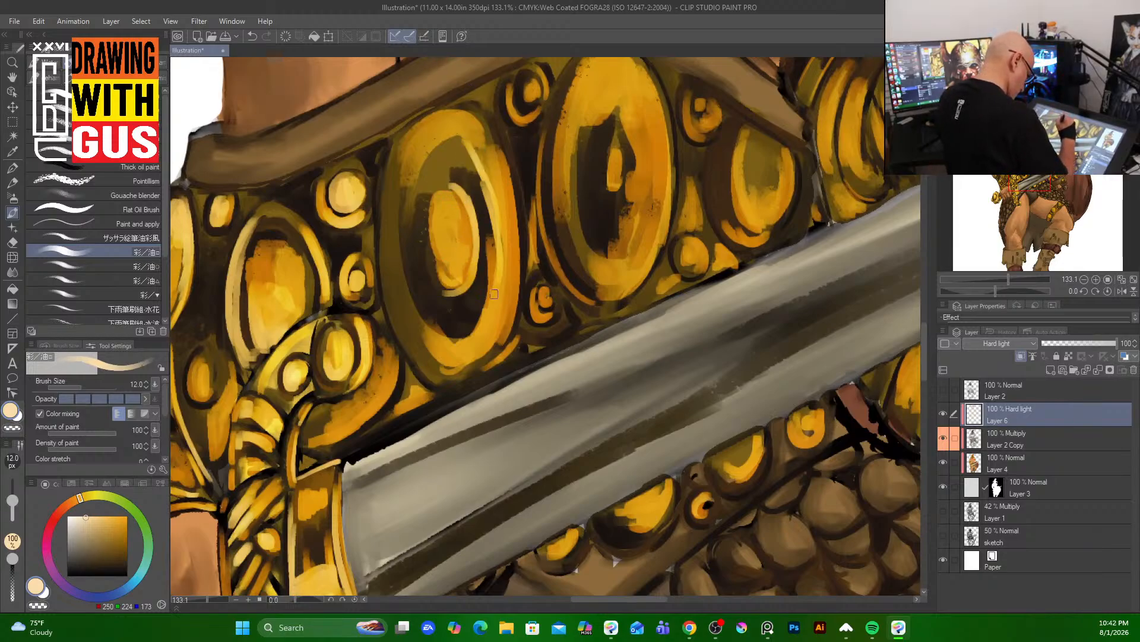
{"action": "mouse_move", "coordinate": [499, 235]}
{"action": "left_mouse_down"}
{"action": "mouse_move", "coordinate": [478, 333]}
{"action": "mouse_move", "coordinate": [452, 330]}
{"action": "left_mouse_up"}
- Trace cream highlights along both outer rims of the large belt medallion, the near rim of the next one and the studs between them
{"action": "mouse_move", "coordinate": [484, 107]}
{"action": "left_mouse_down"}
{"action": "mouse_move", "coordinate": [500, 129]}
{"action": "mouse_move", "coordinate": [527, 273]}
{"action": "left_mouse_up"}
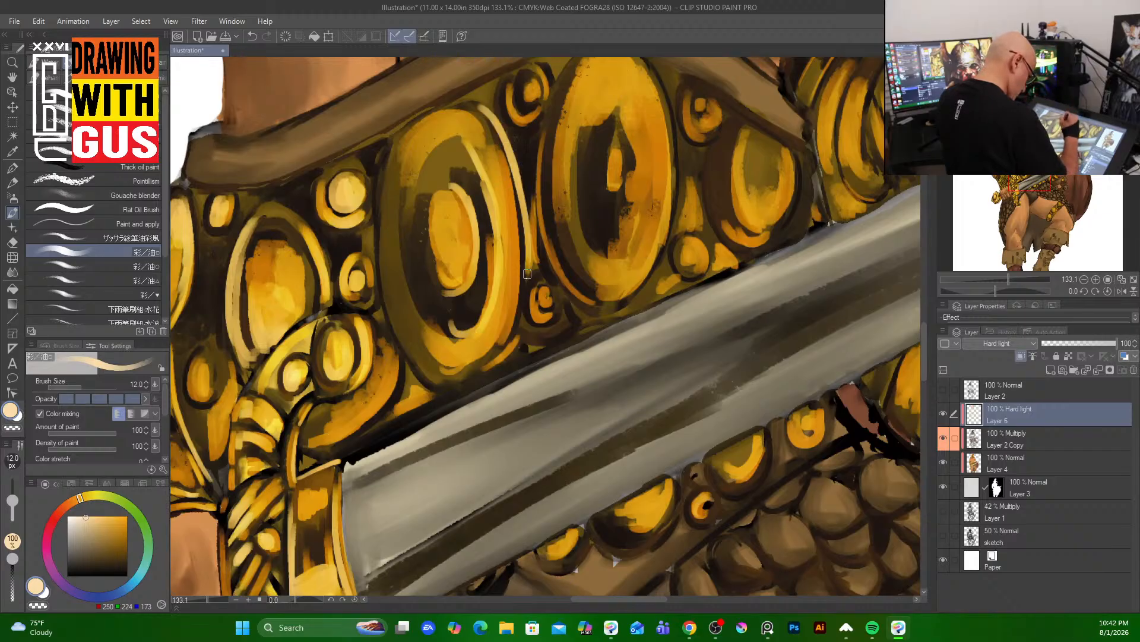
{"action": "mouse_move", "coordinate": [524, 230]}
{"action": "left_mouse_down"}
{"action": "mouse_move", "coordinate": [516, 312]}
{"action": "mouse_move", "coordinate": [479, 365]}
{"action": "left_mouse_up"}
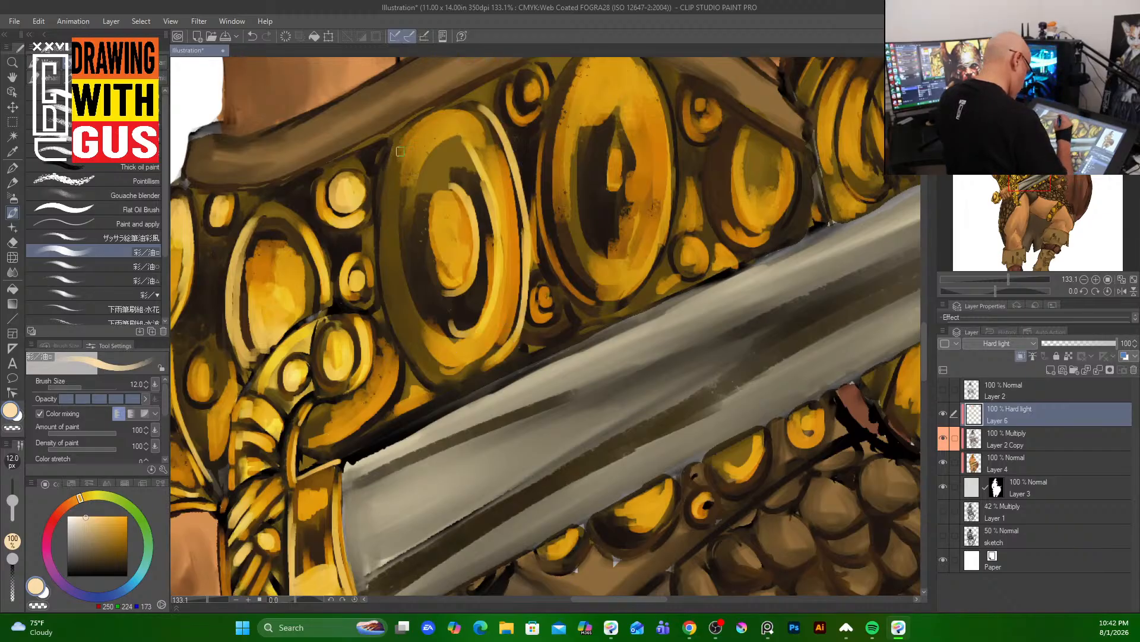
{"action": "mouse_move", "coordinate": [384, 178]}
{"action": "left_mouse_down"}
{"action": "mouse_move", "coordinate": [379, 267]}
{"action": "mouse_move", "coordinate": [439, 386]}
{"action": "left_mouse_up"}
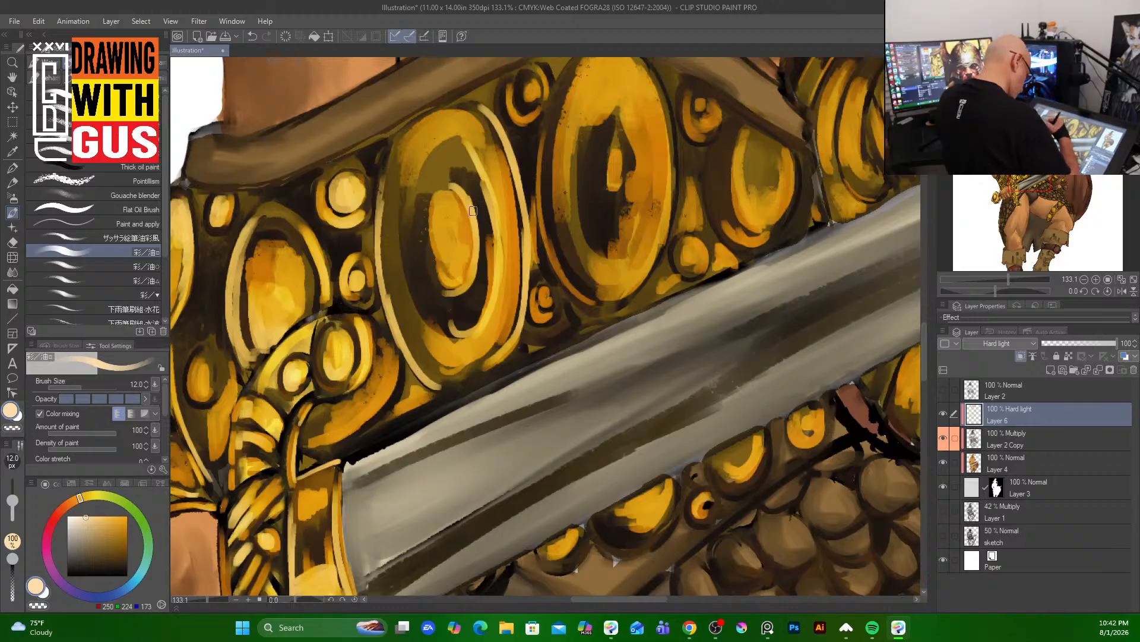
{"action": "mouse_move", "coordinate": [512, 94]}
{"action": "left_mouse_down"}
{"action": "mouse_move", "coordinate": [541, 109]}
{"action": "mouse_move", "coordinate": [530, 79]}
{"action": "mouse_move", "coordinate": [562, 267]}
{"action": "mouse_move", "coordinate": [546, 199]}
{"action": "mouse_move", "coordinate": [553, 307]}
{"action": "left_mouse_up"}
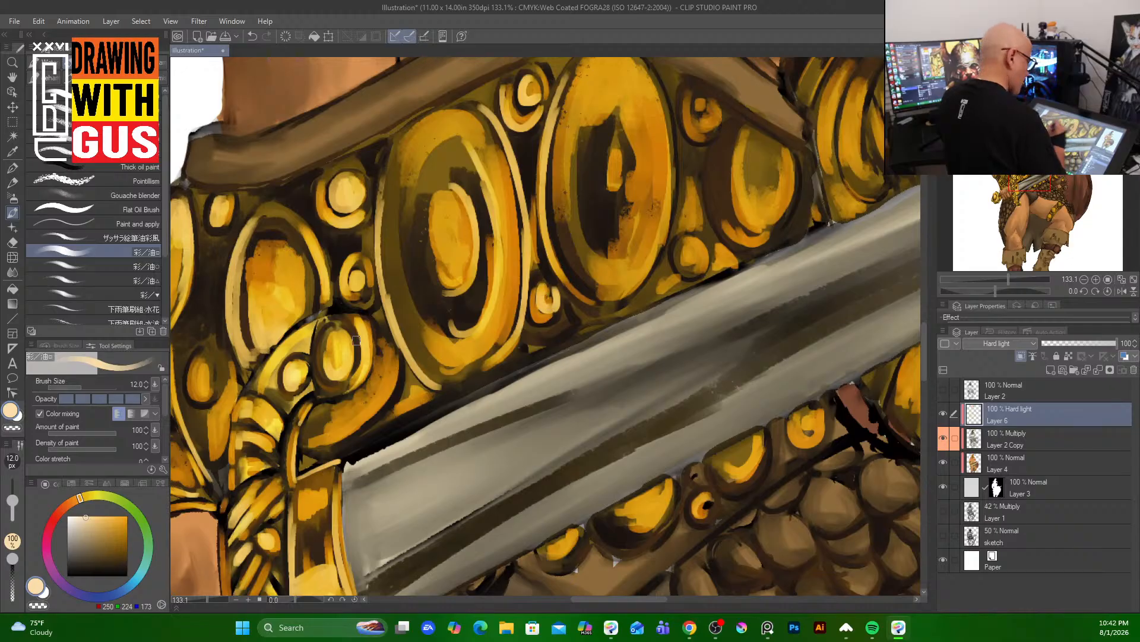
- Finish the cream rim on the belt's second large medallion, and brighten the end medallion and the small stud beside it at 30 px
{"action": "mouse_move", "coordinate": [651, 79]}
{"action": "left_mouse_down"}
{"action": "mouse_move", "coordinate": [665, 184]}
{"action": "mouse_move", "coordinate": [644, 246]}
{"action": "mouse_move", "coordinate": [614, 279]}
{"action": "left_mouse_up"}
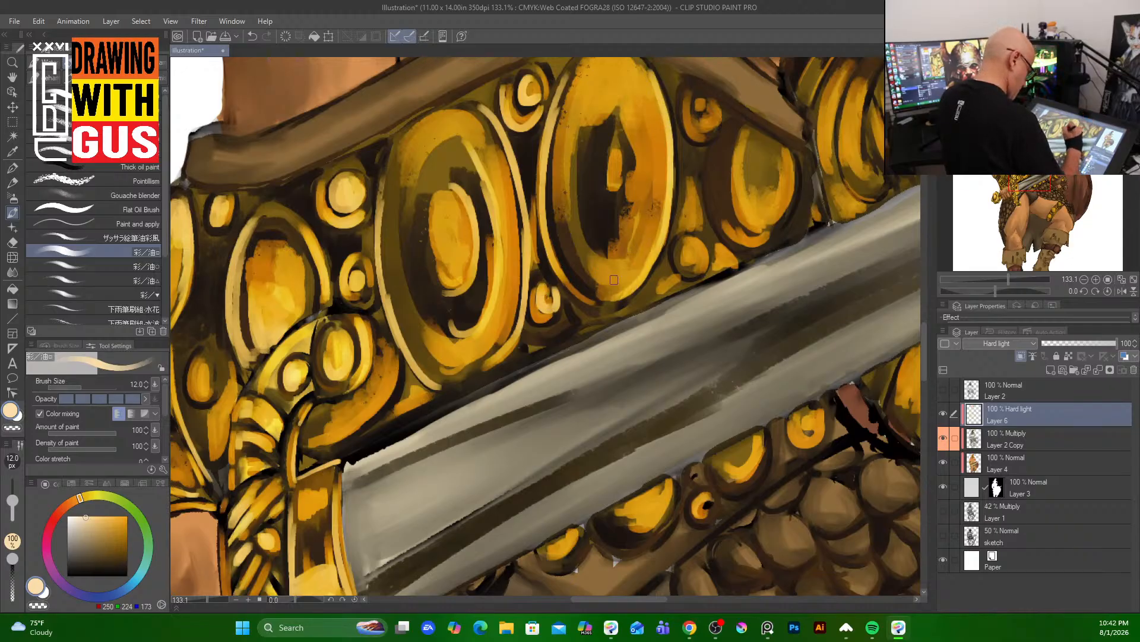
{"action": "mouse_move", "coordinate": [753, 268]}
{"action": "left_mouse_down"}
{"action": "mouse_move", "coordinate": [504, 433]}
{"action": "mouse_move", "coordinate": [505, 405]}
{"action": "left_mouse_up"}
{"action": "mouse_move", "coordinate": [438, 246]}
{"action": "left_mouse_down"}
{"action": "mouse_move", "coordinate": [458, 288]}
{"action": "mouse_move", "coordinate": [459, 337]}
{"action": "mouse_move", "coordinate": [500, 303]}
{"action": "mouse_move", "coordinate": [490, 292]}
{"action": "mouse_move", "coordinate": [482, 300]}
{"action": "mouse_move", "coordinate": [496, 308]}
{"action": "mouse_move", "coordinate": [493, 329]}
{"action": "mouse_move", "coordinate": [506, 301]}
{"action": "mouse_move", "coordinate": [525, 313]}
{"action": "mouse_move", "coordinate": [506, 296]}
{"action": "mouse_move", "coordinate": [482, 336]}
{"action": "mouse_move", "coordinate": [512, 331]}
{"action": "mouse_move", "coordinate": [505, 344]}
{"action": "mouse_move", "coordinate": [490, 310]}
{"action": "mouse_move", "coordinate": [504, 325]}
{"action": "mouse_move", "coordinate": [505, 358]}
{"action": "left_mouse_up"}
{"action": "key", "text": "]"}
{"action": "key", "text": "]"}
{"action": "key", "text": "]"}
{"action": "key", "text": "]"}
{"action": "key", "text": "]"}
{"action": "key", "text": "]"}
{"action": "key", "text": "]"}
{"action": "key", "text": "]"}
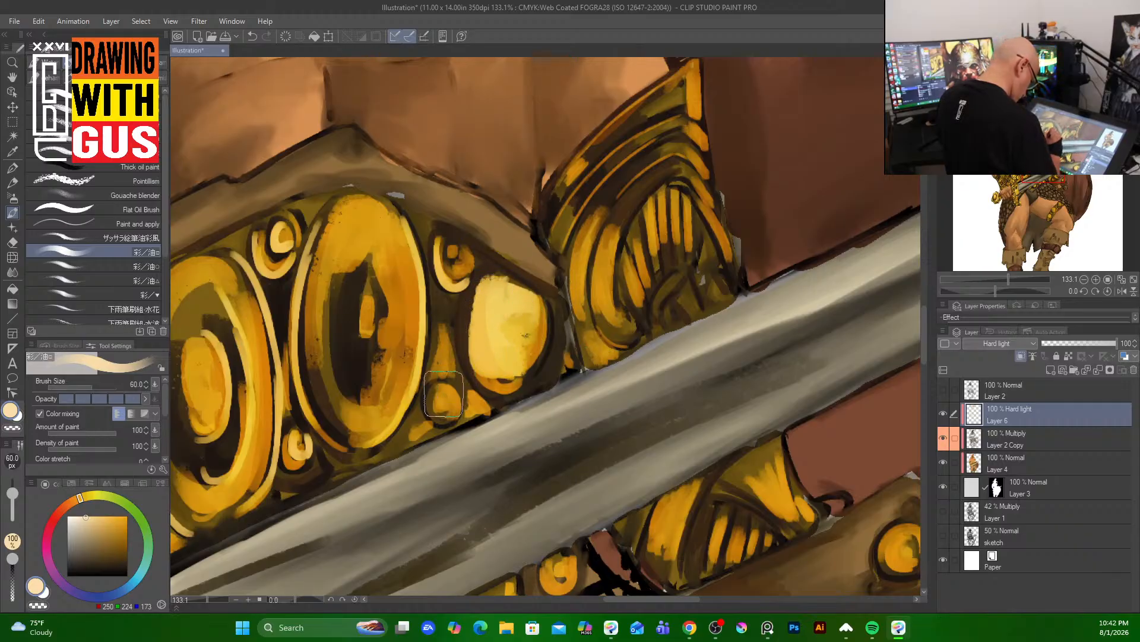
{"action": "key", "text": "["}
{"action": "key", "text": "["}
{"action": "key", "text": "["}
{"action": "left_click_drag", "start_coordinate": [441, 399], "coordinate": [446, 403]}
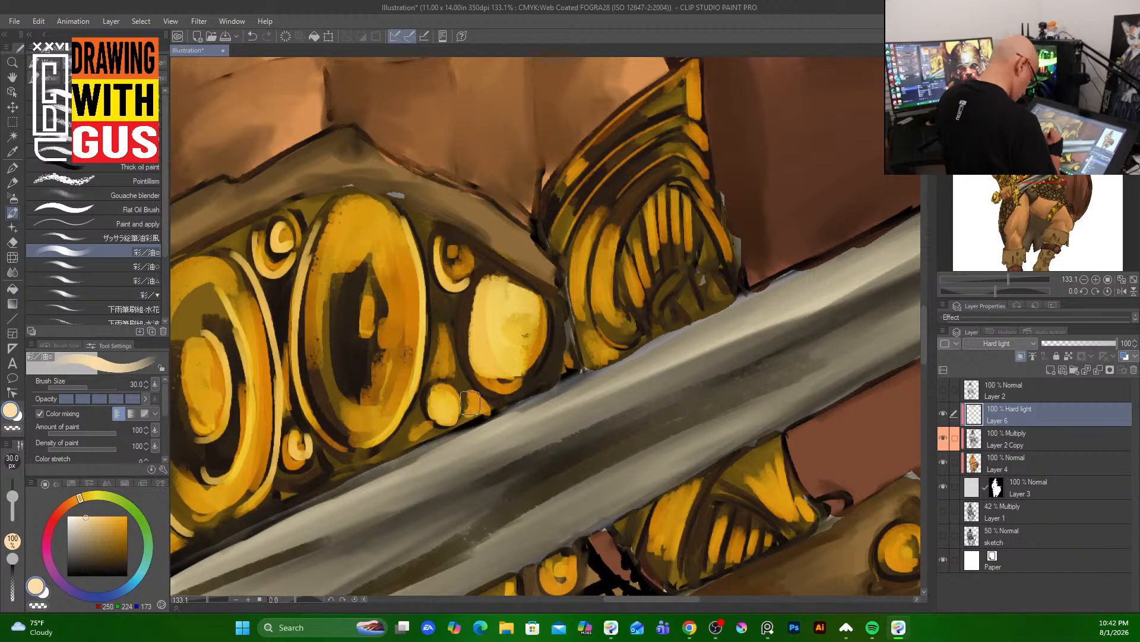
- Brush broad cream highlights at 30 px over the faces of both large belt medallions and the smaller ovals near the sword hilt
{"action": "mouse_move", "coordinate": [381, 284]}
{"action": "left_mouse_down"}
{"action": "mouse_move", "coordinate": [379, 379]}
{"action": "mouse_move", "coordinate": [387, 310]}
{"action": "mouse_move", "coordinate": [365, 406]}
{"action": "mouse_move", "coordinate": [401, 349]}
{"action": "mouse_move", "coordinate": [353, 421]}
{"action": "mouse_move", "coordinate": [373, 350]}
{"action": "mouse_move", "coordinate": [357, 367]}
{"action": "mouse_move", "coordinate": [367, 377]}
{"action": "mouse_move", "coordinate": [396, 293]}
{"action": "mouse_move", "coordinate": [376, 271]}
{"action": "mouse_move", "coordinate": [346, 386]}
{"action": "mouse_move", "coordinate": [371, 331]}
{"action": "mouse_move", "coordinate": [363, 224]}
{"action": "mouse_move", "coordinate": [393, 297]}
{"action": "left_mouse_up"}
{"action": "left_click_drag", "start_coordinate": [389, 232], "coordinate": [406, 343]}
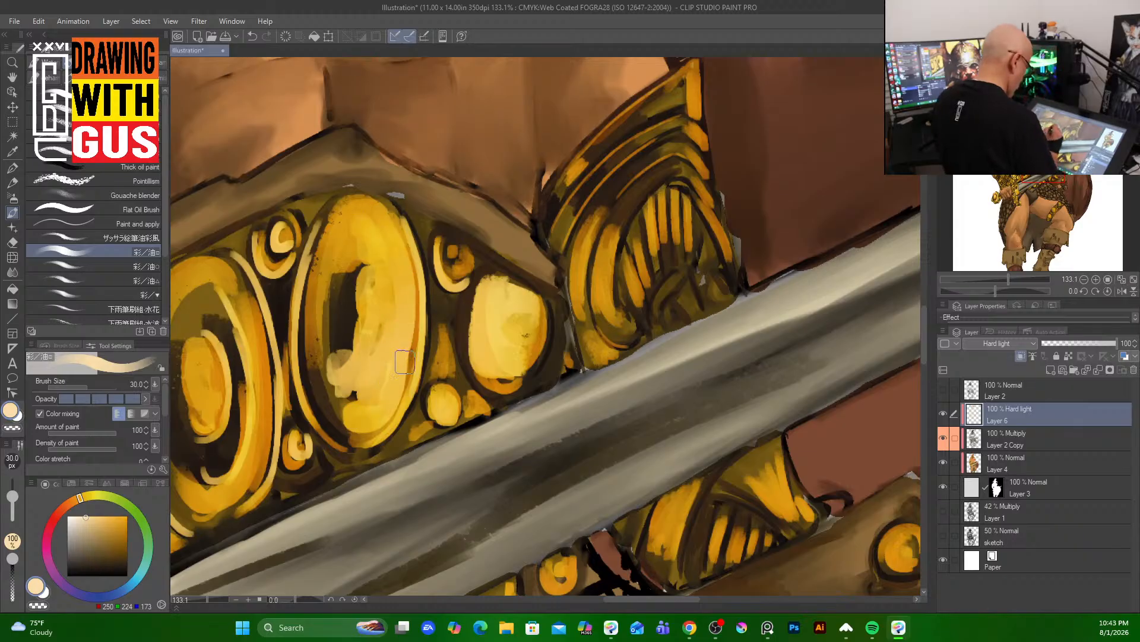
{"action": "mouse_move", "coordinate": [406, 383]}
{"action": "left_mouse_down"}
{"action": "mouse_move", "coordinate": [445, 334]}
{"action": "mouse_move", "coordinate": [561, 270]}
{"action": "left_mouse_up"}
{"action": "mouse_move", "coordinate": [376, 328]}
{"action": "left_mouse_down"}
{"action": "mouse_move", "coordinate": [336, 356]}
{"action": "mouse_move", "coordinate": [371, 336]}
{"action": "mouse_move", "coordinate": [374, 362]}
{"action": "mouse_move", "coordinate": [351, 390]}
{"action": "mouse_move", "coordinate": [321, 280]}
{"action": "mouse_move", "coordinate": [386, 349]}
{"action": "mouse_move", "coordinate": [395, 238]}
{"action": "mouse_move", "coordinate": [380, 190]}
{"action": "mouse_move", "coordinate": [408, 237]}
{"action": "mouse_move", "coordinate": [407, 356]}
{"action": "mouse_move", "coordinate": [375, 380]}
{"action": "mouse_move", "coordinate": [383, 371]}
{"action": "mouse_move", "coordinate": [353, 360]}
{"action": "mouse_move", "coordinate": [383, 355]}
{"action": "mouse_move", "coordinate": [340, 397]}
{"action": "mouse_move", "coordinate": [435, 346]}
{"action": "mouse_move", "coordinate": [519, 321]}
{"action": "left_mouse_up"}
{"action": "mouse_move", "coordinate": [328, 270]}
{"action": "left_mouse_down"}
{"action": "mouse_move", "coordinate": [333, 307]}
{"action": "mouse_move", "coordinate": [339, 233]}
{"action": "mouse_move", "coordinate": [357, 276]}
{"action": "left_mouse_up"}
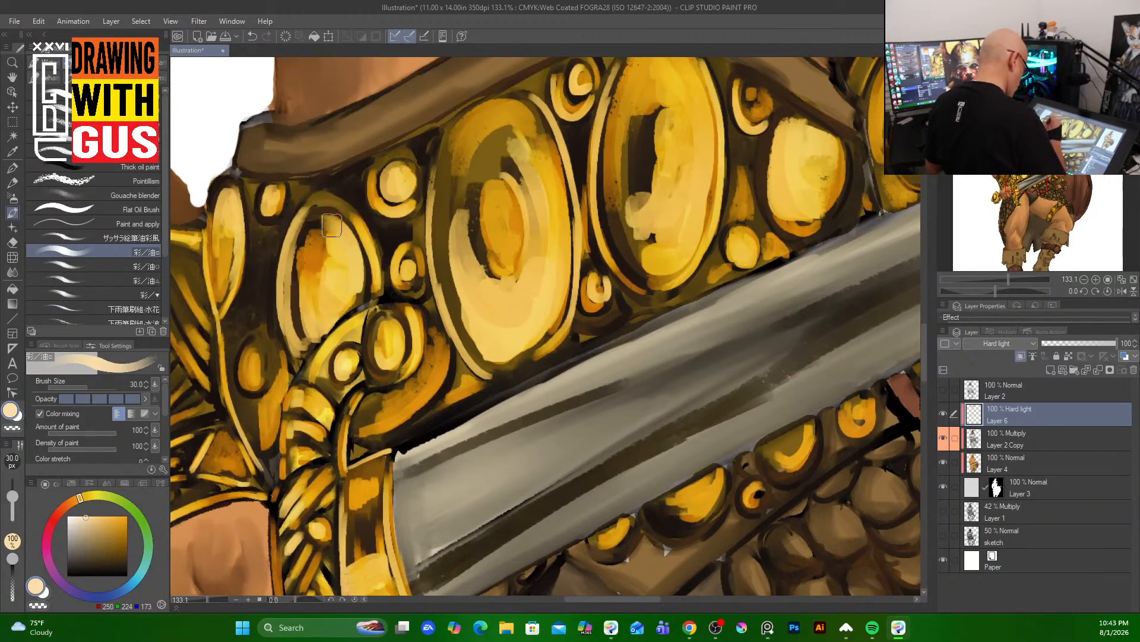
{"action": "left_click_drag", "start_coordinate": [332, 225], "coordinate": [350, 240]}
{"action": "left_click_drag", "start_coordinate": [229, 215], "coordinate": [231, 274]}
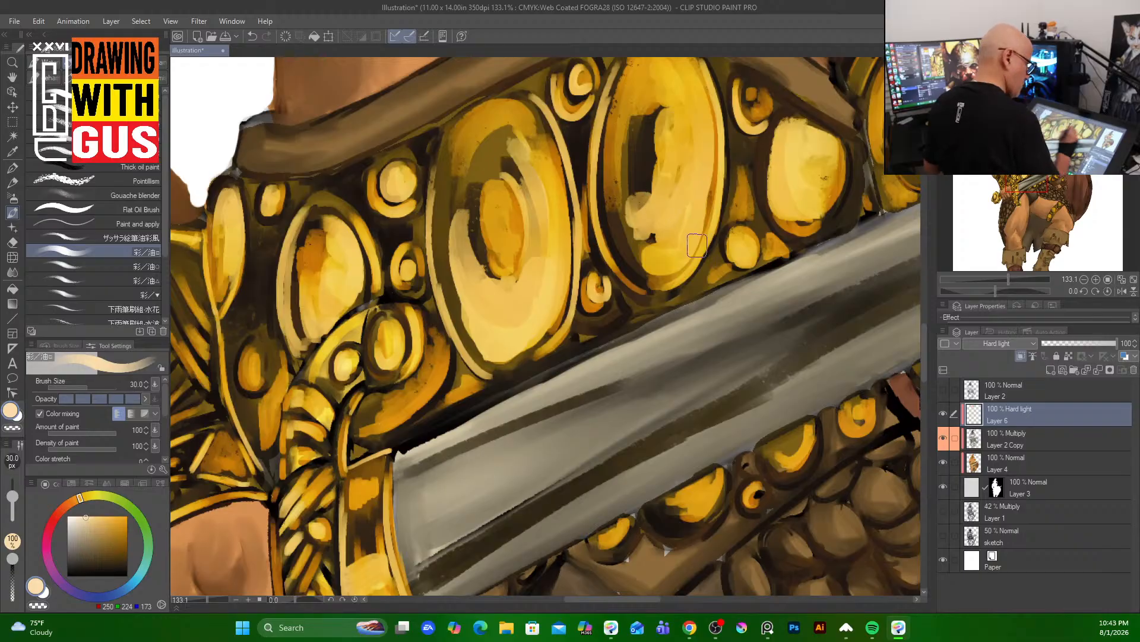
- Set the brush size to 25 px and paint a cream highlight along the inner arch of the bracer above the blade
{"action": "mouse_move", "coordinate": [681, 298]}
{"action": "left_mouse_down"}
{"action": "mouse_move", "coordinate": [449, 383]}
{"action": "mouse_move", "coordinate": [306, 413]}
{"action": "left_mouse_up"}
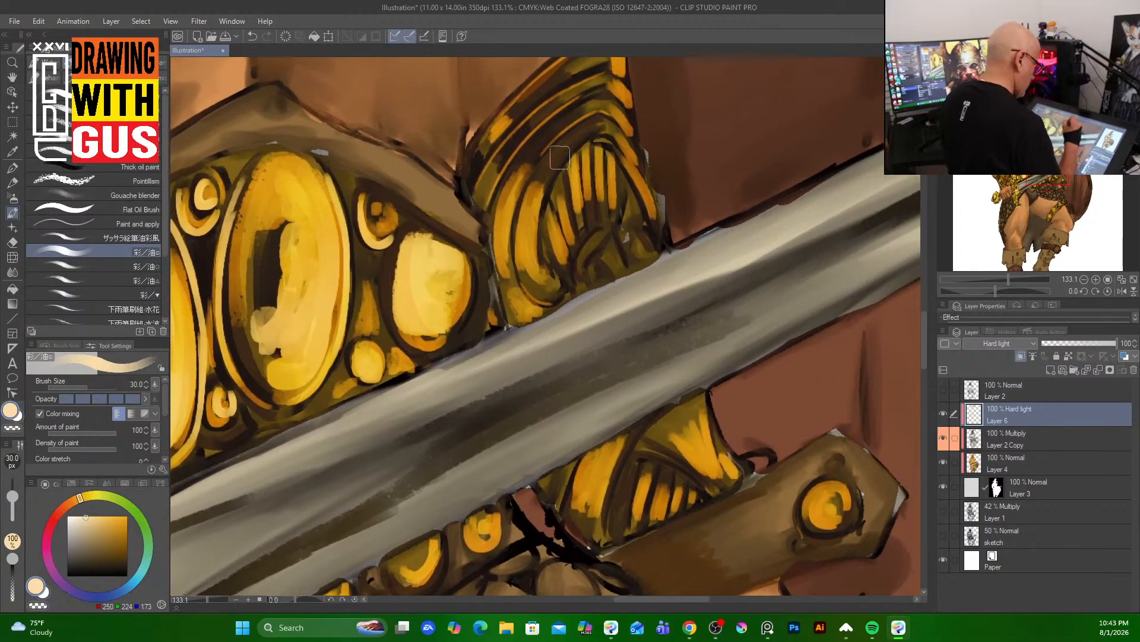
{"action": "key", "text": "bracketleft"}
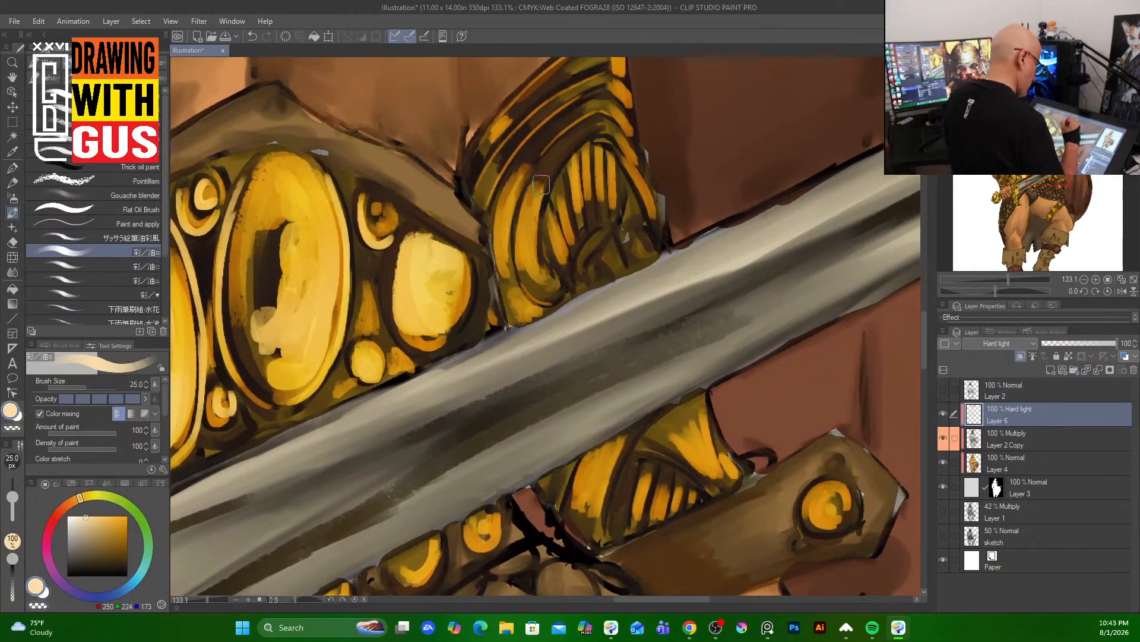
{"action": "left_click_drag", "start_coordinate": [537, 199], "coordinate": [594, 126]}
{"action": "mouse_move", "coordinate": [549, 170]}
{"action": "left_mouse_down"}
{"action": "mouse_move", "coordinate": [612, 122]}
{"action": "mouse_move", "coordinate": [623, 128]}
{"action": "left_mouse_up"}
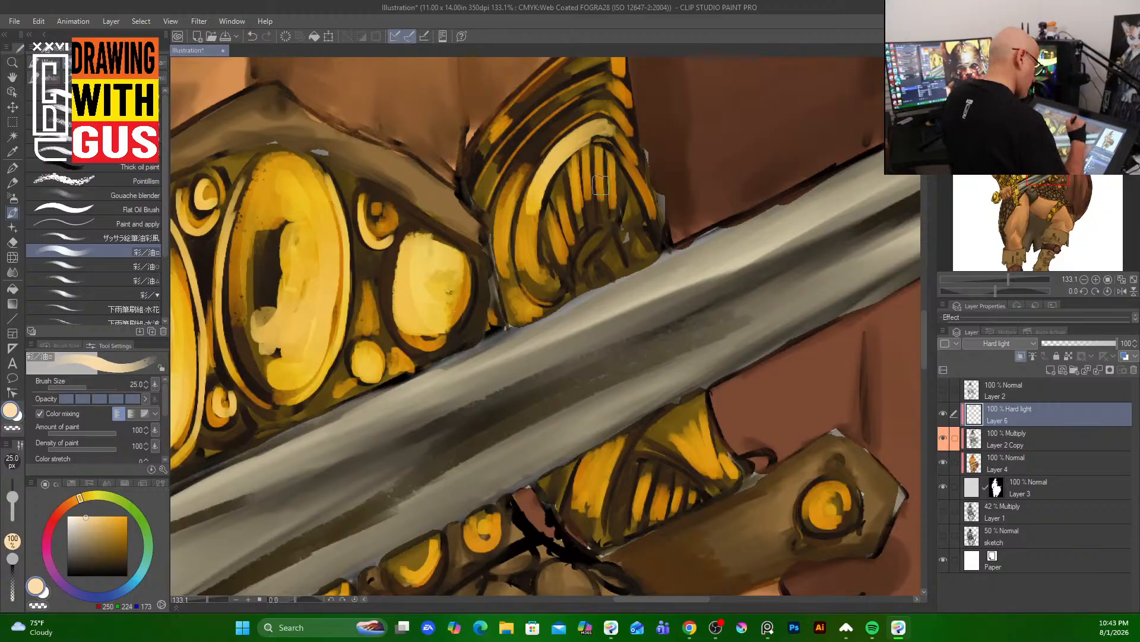
- Reduce the brush to 10–15 px and highlight the narrow slats, curled details and small beads inside the bracer's arch
{"action": "key", "text": "bracketleft"}
{"action": "key", "text": "bracketleft"}
{"action": "key", "text": "bracketleft"}
{"action": "key", "text": "bracketleft"}
{"action": "key", "text": "bracketleft"}
{"action": "key", "text": "bracketleft"}
{"action": "key", "text": "bracketright"}
{"action": "key", "text": "bracketright"}
{"action": "key", "text": "bracketright"}
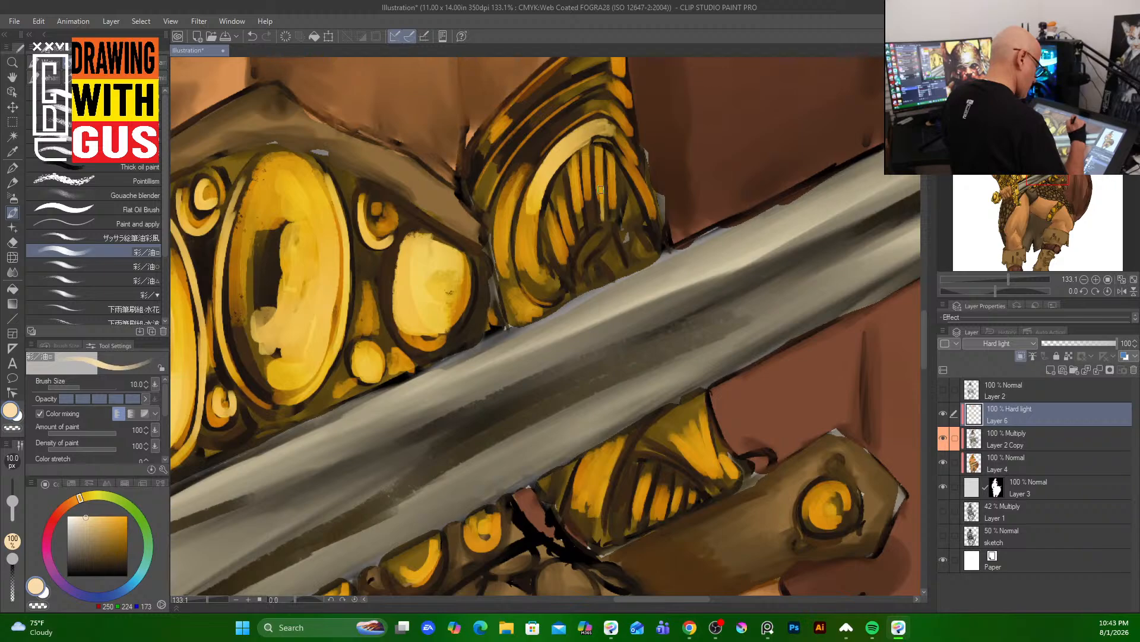
{"action": "mouse_move", "coordinate": [600, 183]}
{"action": "left_mouse_down"}
{"action": "mouse_move", "coordinate": [601, 223]}
{"action": "mouse_move", "coordinate": [611, 220]}
{"action": "mouse_move", "coordinate": [593, 225]}
{"action": "left_mouse_up"}
{"action": "left_click_drag", "start_coordinate": [579, 187], "coordinate": [580, 242]}
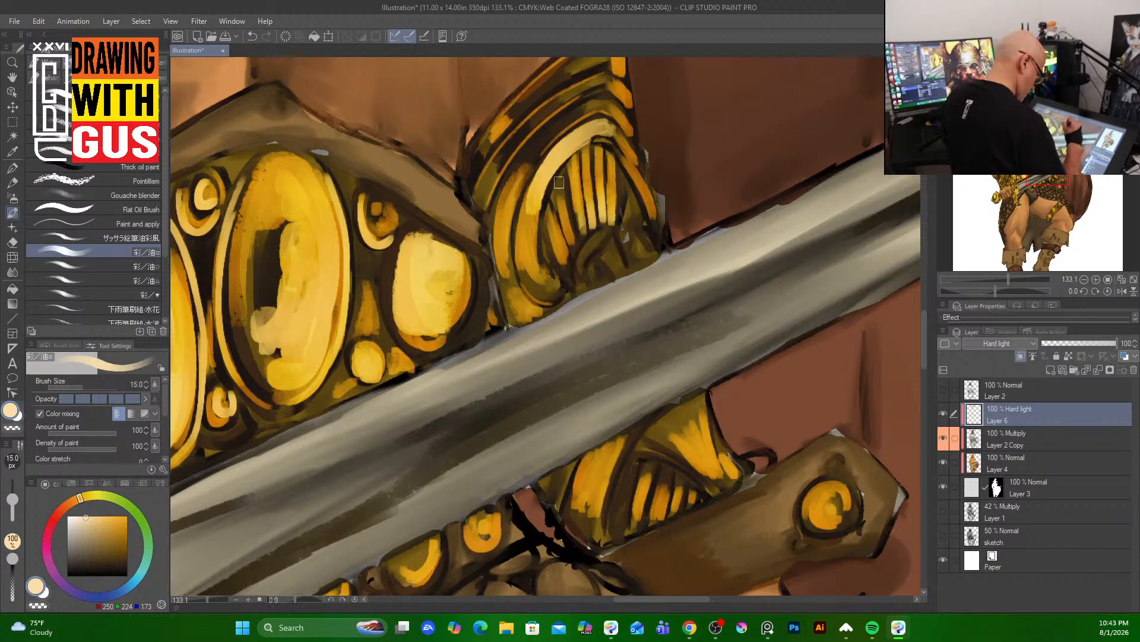
{"action": "left_click_drag", "start_coordinate": [559, 179], "coordinate": [561, 276]}
{"action": "mouse_move", "coordinate": [571, 236]}
{"action": "left_mouse_down"}
{"action": "mouse_move", "coordinate": [565, 277]}
{"action": "mouse_move", "coordinate": [582, 287]}
{"action": "mouse_move", "coordinate": [618, 265]}
{"action": "left_mouse_up"}
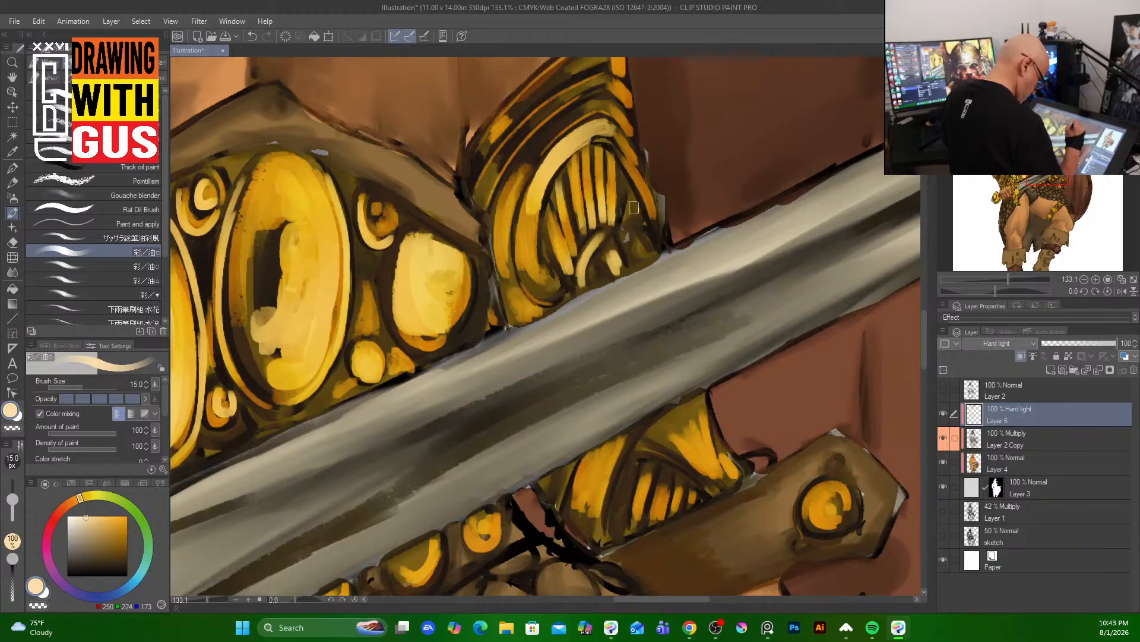
{"action": "left_click_drag", "start_coordinate": [635, 208], "coordinate": [629, 225]}
{"action": "left_click_drag", "start_coordinate": [640, 183], "coordinate": [660, 240]}
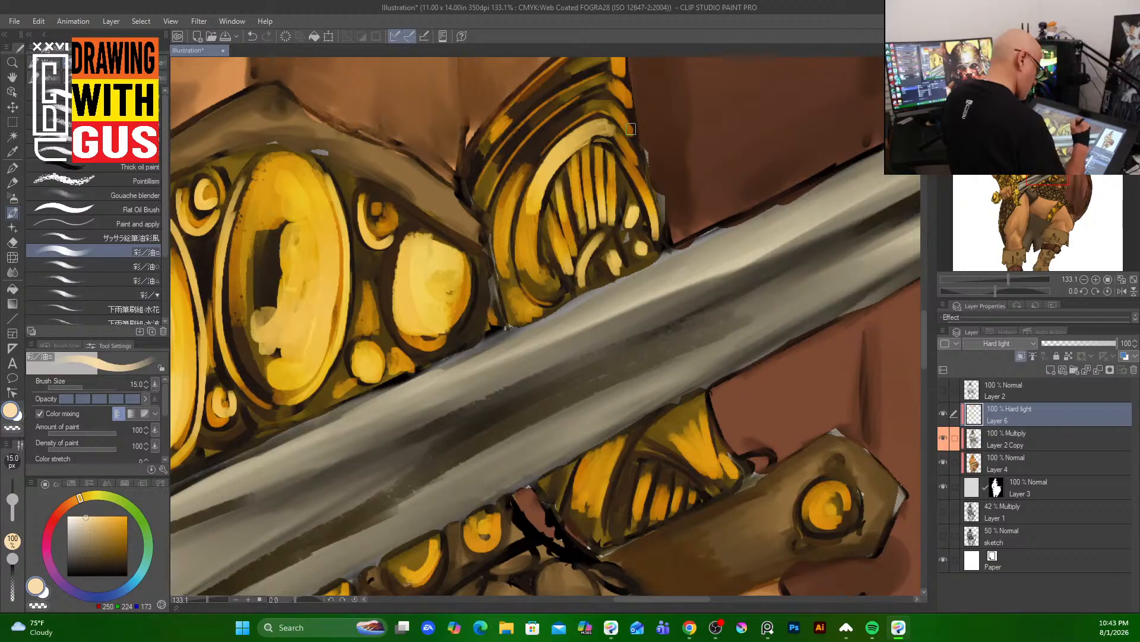
- Paint cream highlights at 15 px along the outer curved bands of the bracer above the blade
{"action": "left_click_drag", "start_coordinate": [627, 125], "coordinate": [632, 137]}
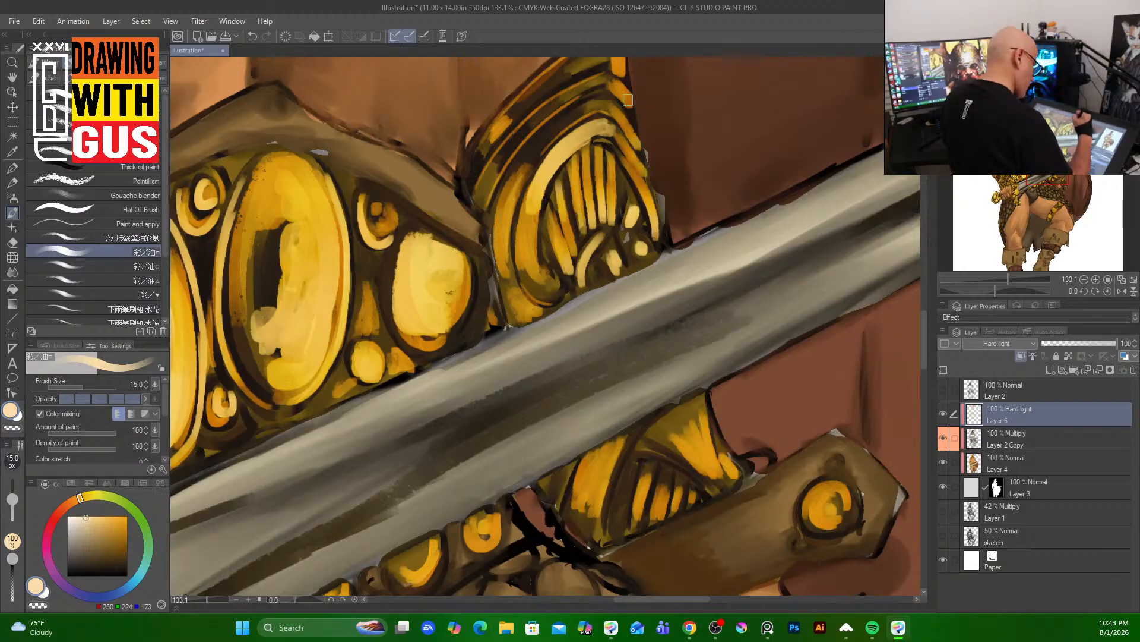
{"action": "mouse_move", "coordinate": [557, 102]}
{"action": "left_mouse_down"}
{"action": "mouse_move", "coordinate": [495, 167]}
{"action": "mouse_move", "coordinate": [482, 200]}
{"action": "left_mouse_up"}
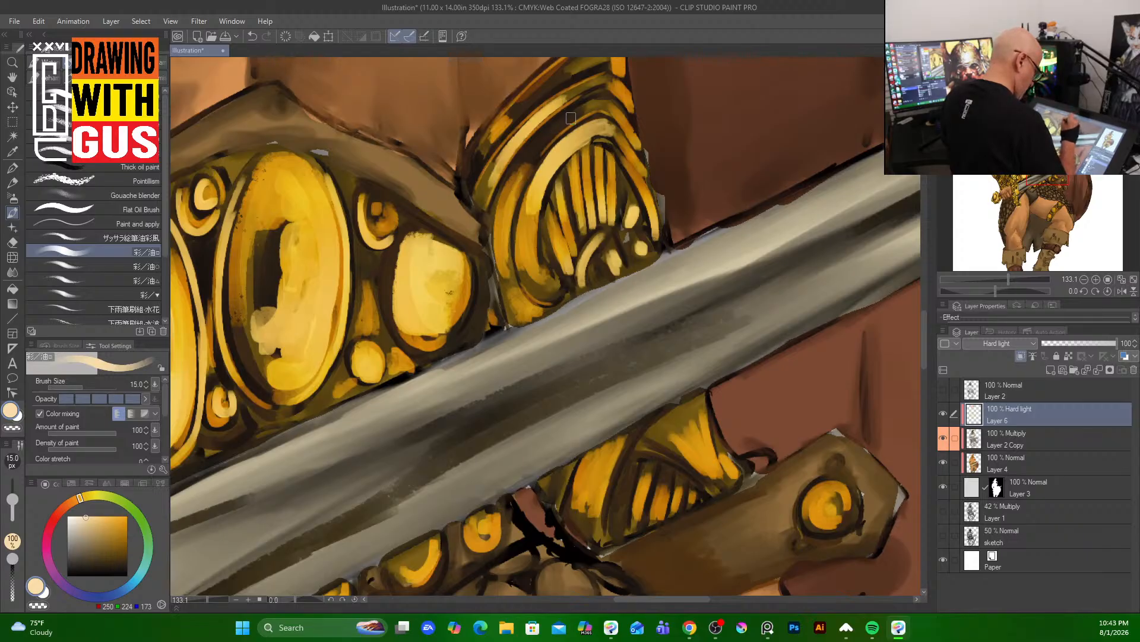
{"action": "left_click_drag", "start_coordinate": [571, 118], "coordinate": [502, 202]}
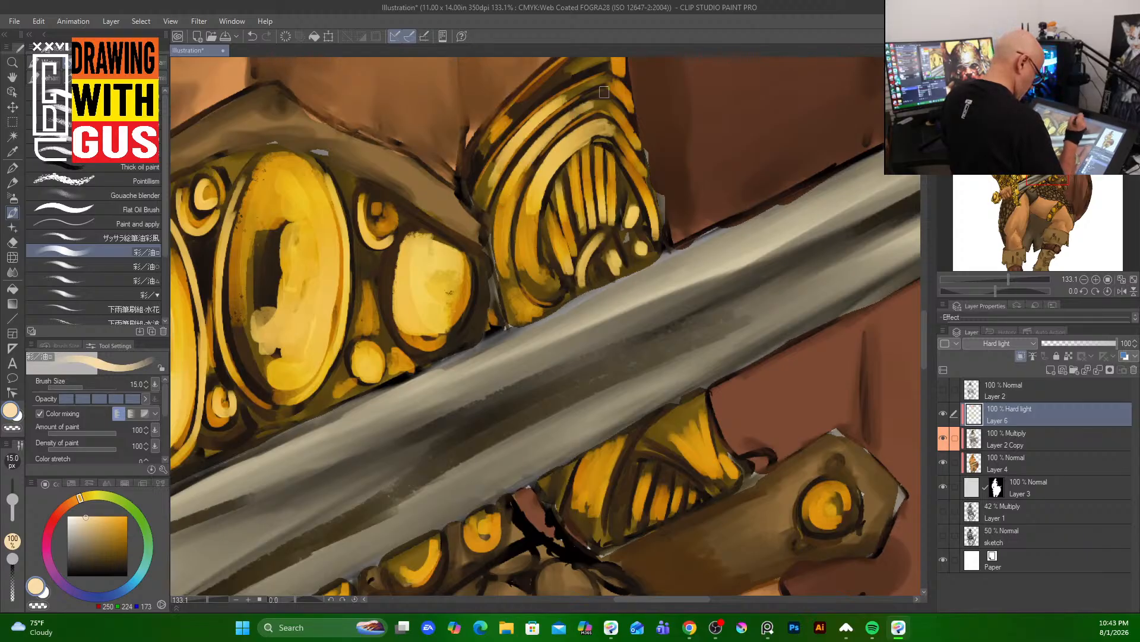
{"action": "left_click_drag", "start_coordinate": [578, 65], "coordinate": [479, 155]}
{"action": "left_click_drag", "start_coordinate": [523, 103], "coordinate": [472, 177]}
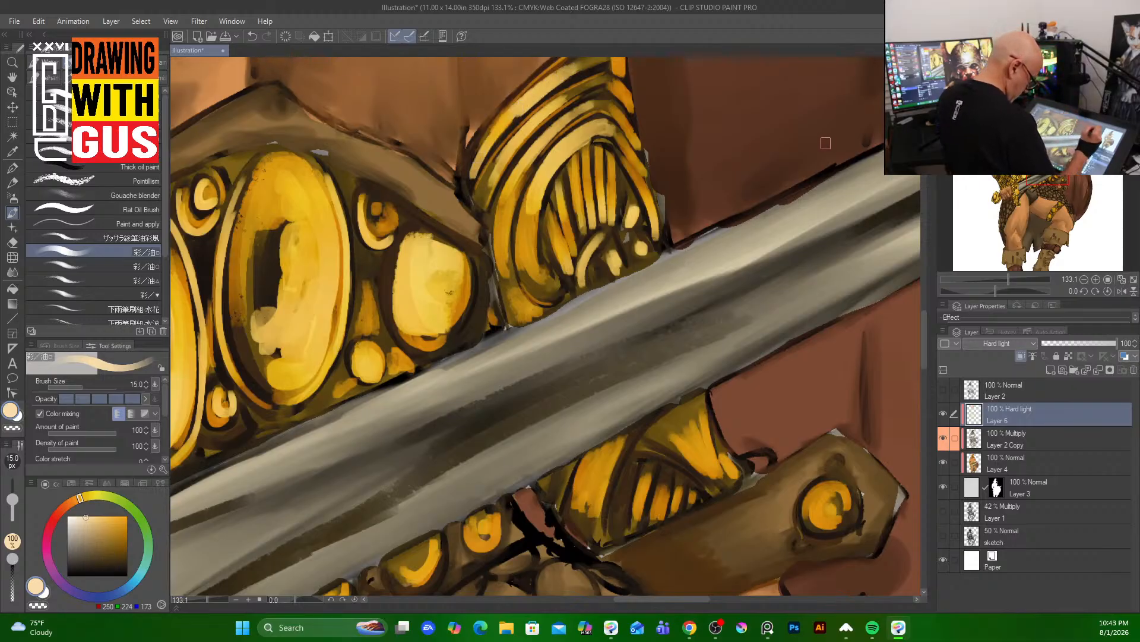
- Highlight the panels and slats of the bracer section below the blade and the round gold stud on the nearby brown strap at 15 px
{"action": "mouse_move", "coordinate": [680, 424]}
{"action": "left_mouse_down"}
{"action": "mouse_move", "coordinate": [657, 449]}
{"action": "mouse_move", "coordinate": [681, 449]}
{"action": "left_mouse_up"}
{"action": "left_click_drag", "start_coordinate": [708, 400], "coordinate": [701, 444]}
{"action": "mouse_move", "coordinate": [713, 400]}
{"action": "left_mouse_down"}
{"action": "mouse_move", "coordinate": [705, 446]}
{"action": "mouse_move", "coordinate": [660, 497]}
{"action": "mouse_move", "coordinate": [683, 504]}
{"action": "left_mouse_up"}
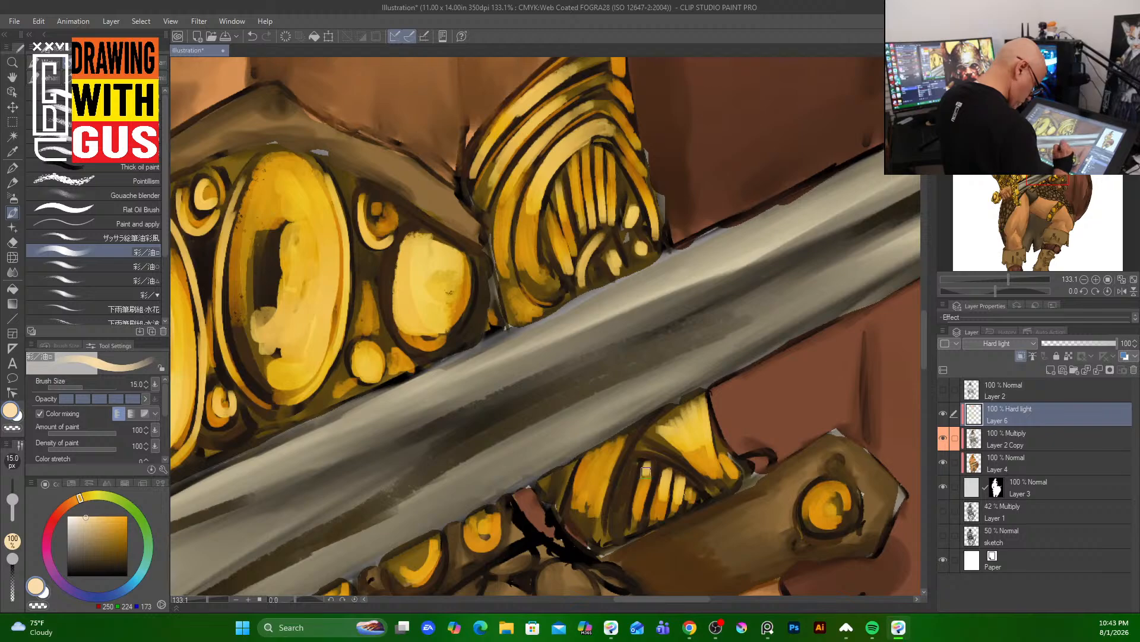
{"action": "mouse_move", "coordinate": [577, 492]}
{"action": "left_mouse_down"}
{"action": "mouse_move", "coordinate": [573, 521]}
{"action": "mouse_move", "coordinate": [592, 538]}
{"action": "left_mouse_up"}
{"action": "left_click_drag", "start_coordinate": [564, 468], "coordinate": [559, 489]}
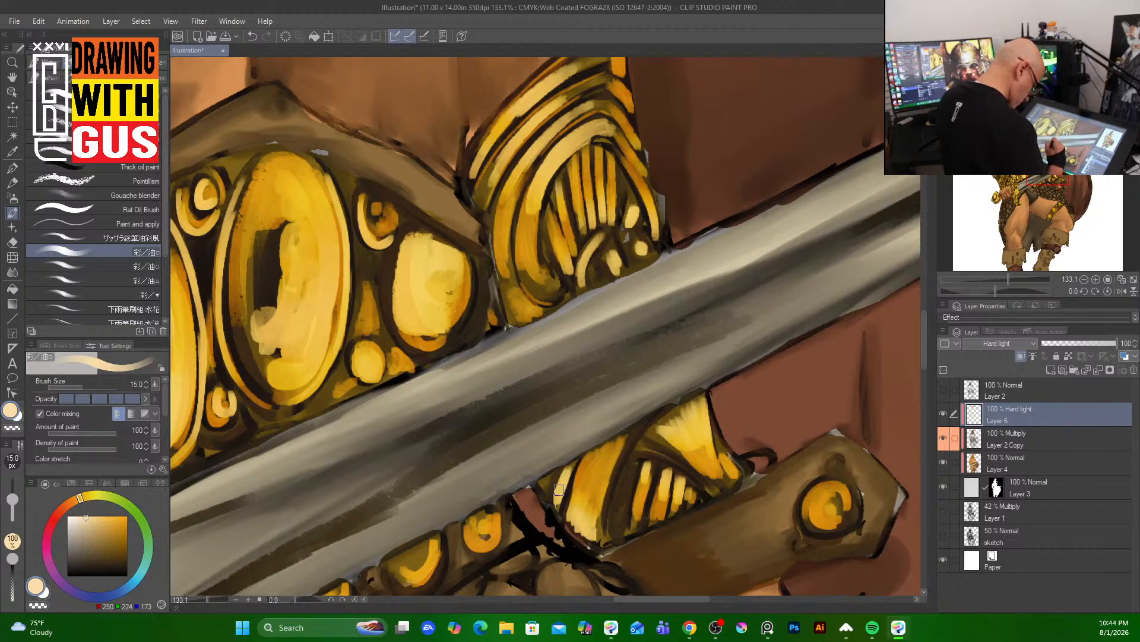
{"action": "left_click_drag", "start_coordinate": [734, 466], "coordinate": [727, 480]}
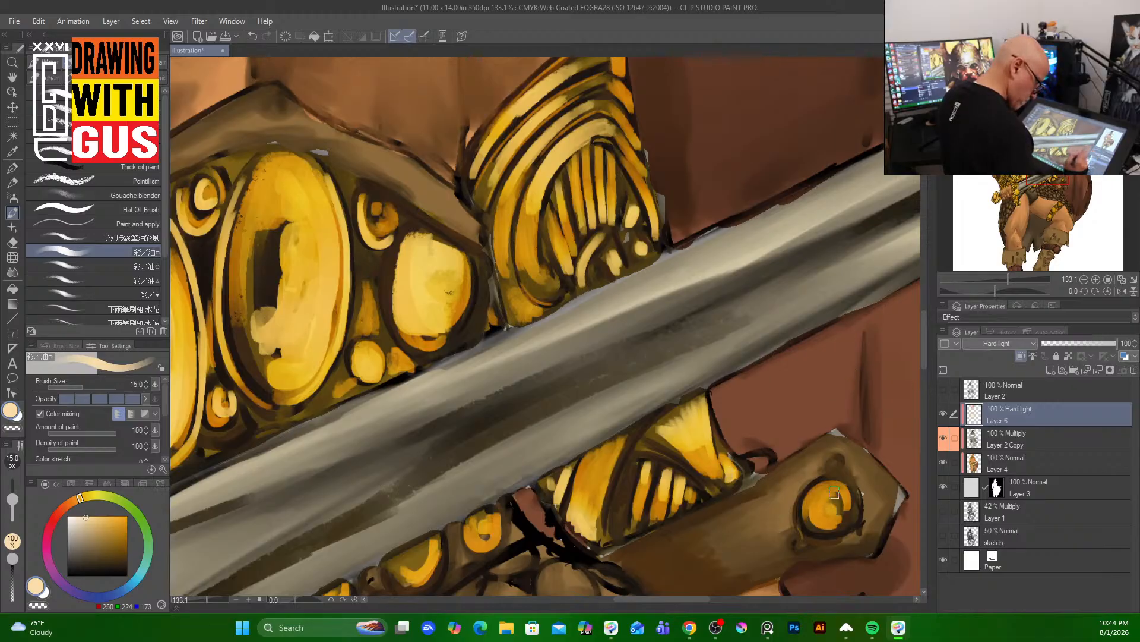
{"action": "mouse_move", "coordinate": [834, 499]}
{"action": "left_mouse_down"}
{"action": "mouse_move", "coordinate": [830, 517]}
{"action": "mouse_move", "coordinate": [846, 504]}
{"action": "left_mouse_up"}
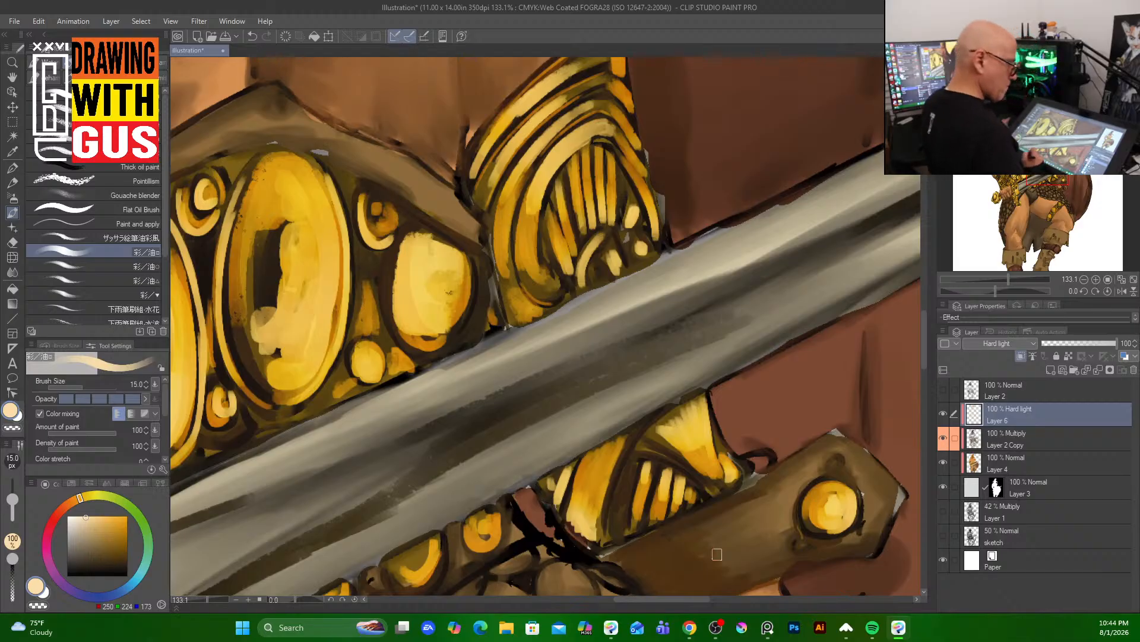
- Examine the gold highlights across the whole figure, from the helmet down to the thigh strap
{"action": "key", "text": "]"}
{"action": "scroll", "coordinate": [787, 271], "scroll_direction": "up", "scroll_amount": 1}
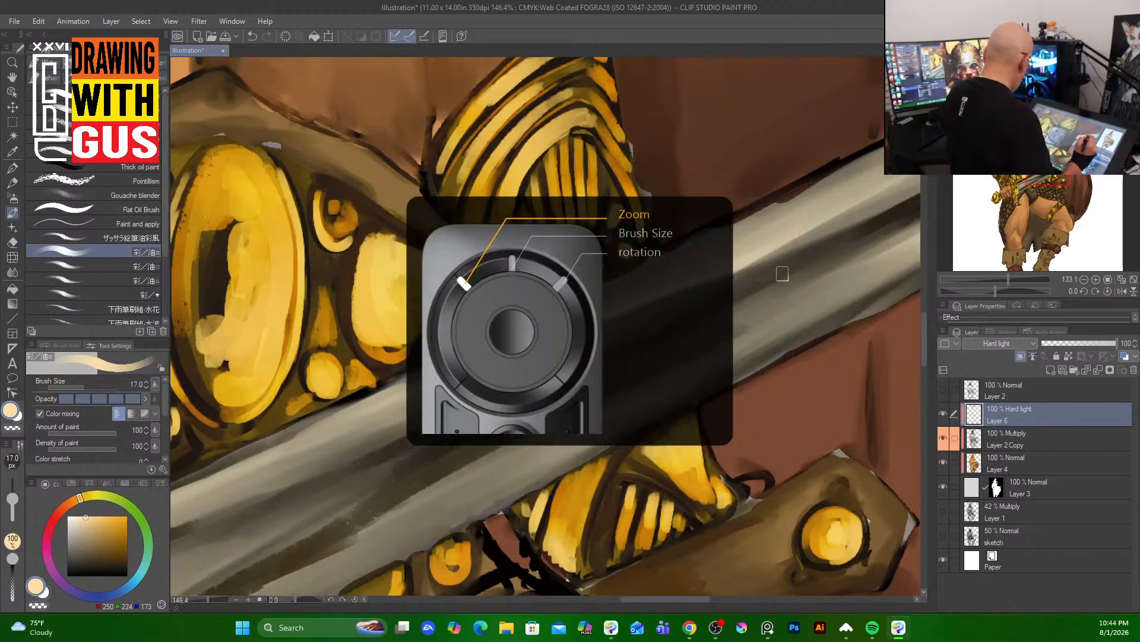
{"action": "scroll", "coordinate": [891, 327], "scroll_direction": "down", "scroll_amount": 13}
{"action": "scroll", "coordinate": [904, 333], "scroll_direction": "down", "scroll_amount": 1}
{"action": "mouse_move", "coordinate": [922, 374]}
{"action": "left_mouse_down"}
{"action": "mouse_move", "coordinate": [919, 355]}
{"action": "mouse_move", "coordinate": [924, 385]}
{"action": "mouse_move", "coordinate": [918, 349]}
{"action": "left_mouse_up"}
{"action": "scroll", "coordinate": [813, 351], "scroll_direction": "down", "scroll_amount": 3}
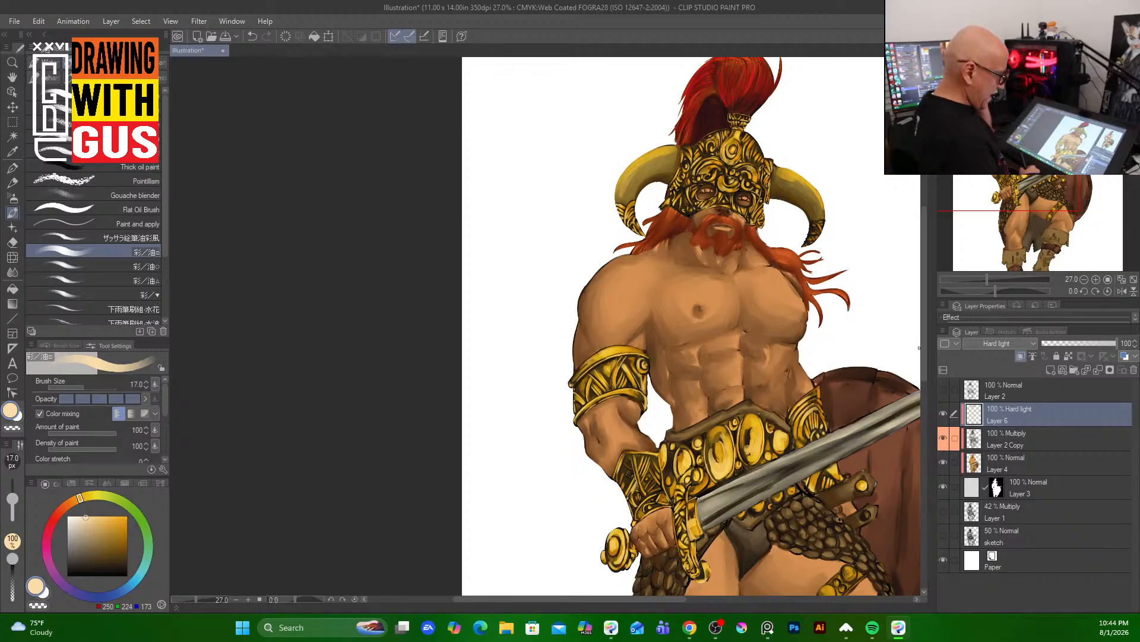
{"action": "mouse_move", "coordinate": [924, 364]}
{"action": "left_mouse_down"}
{"action": "mouse_move", "coordinate": [919, 477]}
{"action": "mouse_move", "coordinate": [892, 426]}
{"action": "left_mouse_up"}
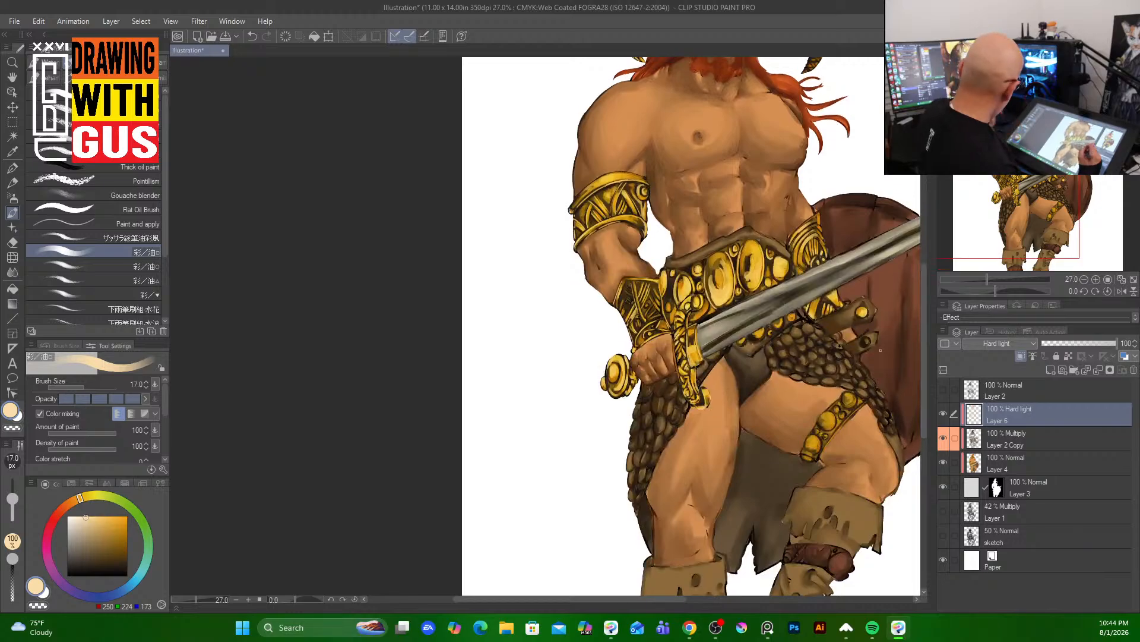
- Try a 50 px cream highlight on the middle medallion of the gold thigh strap
{"action": "scroll", "coordinate": [844, 432], "scroll_direction": "up", "scroll_amount": 4}
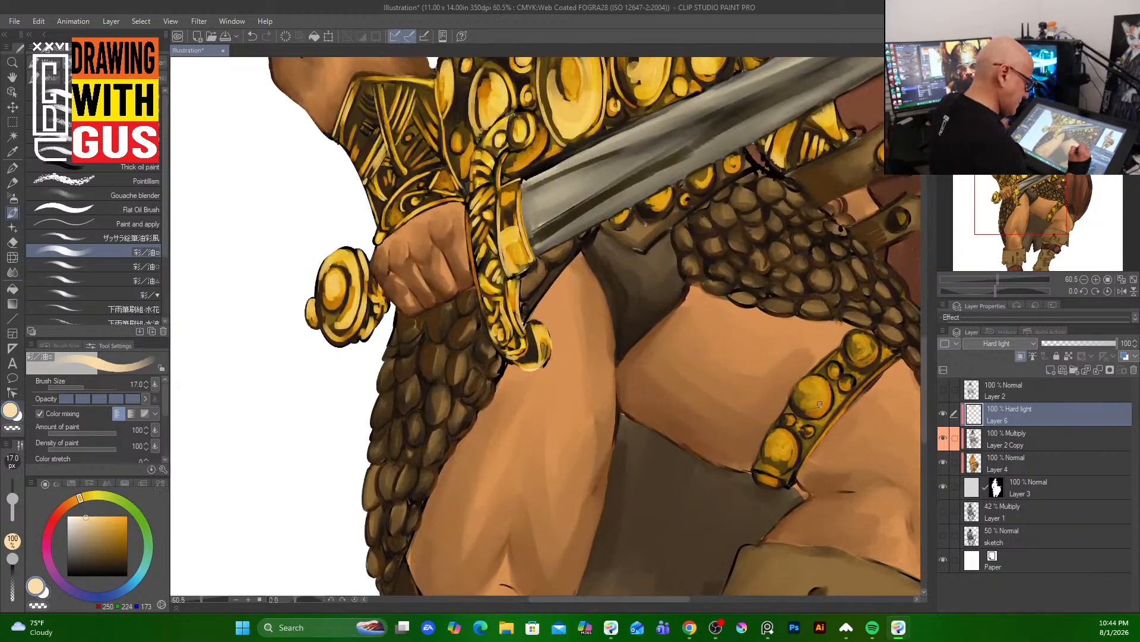
{"action": "scroll", "coordinate": [819, 404], "scroll_direction": "up", "scroll_amount": 1}
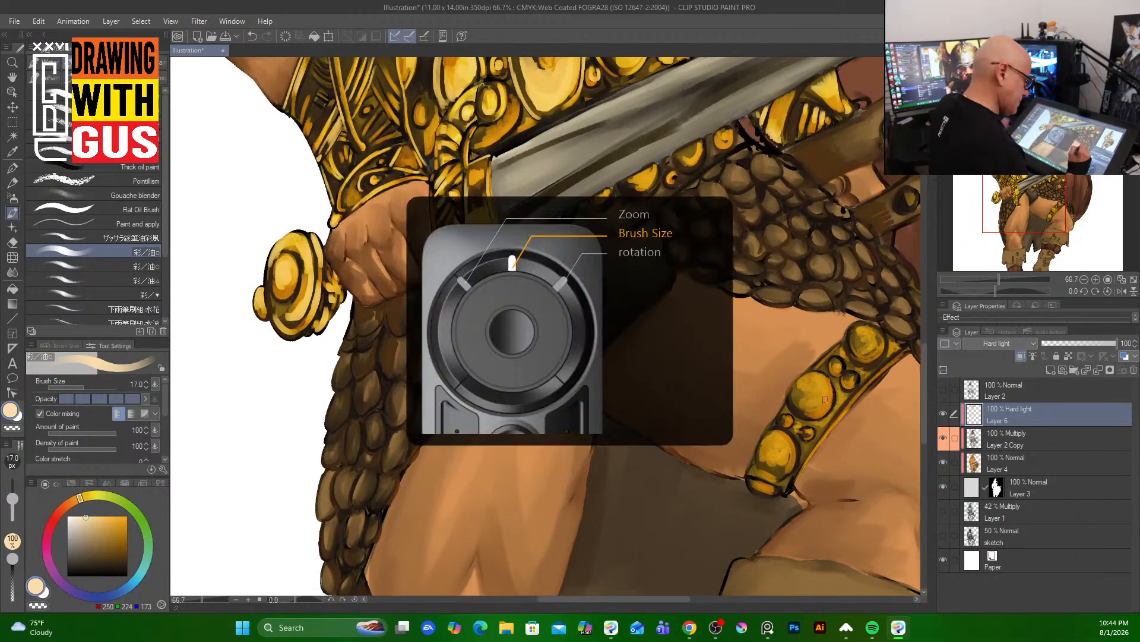
{"action": "key", "text": "]"}
{"action": "key", "text": "]"}
{"action": "key", "text": "]"}
{"action": "key", "text": "]"}
{"action": "key", "text": "]"}
{"action": "mouse_move", "coordinate": [815, 399]}
{"action": "left_mouse_down"}
{"action": "mouse_move", "coordinate": [823, 385]}
{"action": "mouse_move", "coordinate": [811, 412]}
{"action": "mouse_move", "coordinate": [822, 388]}
{"action": "left_mouse_up"}
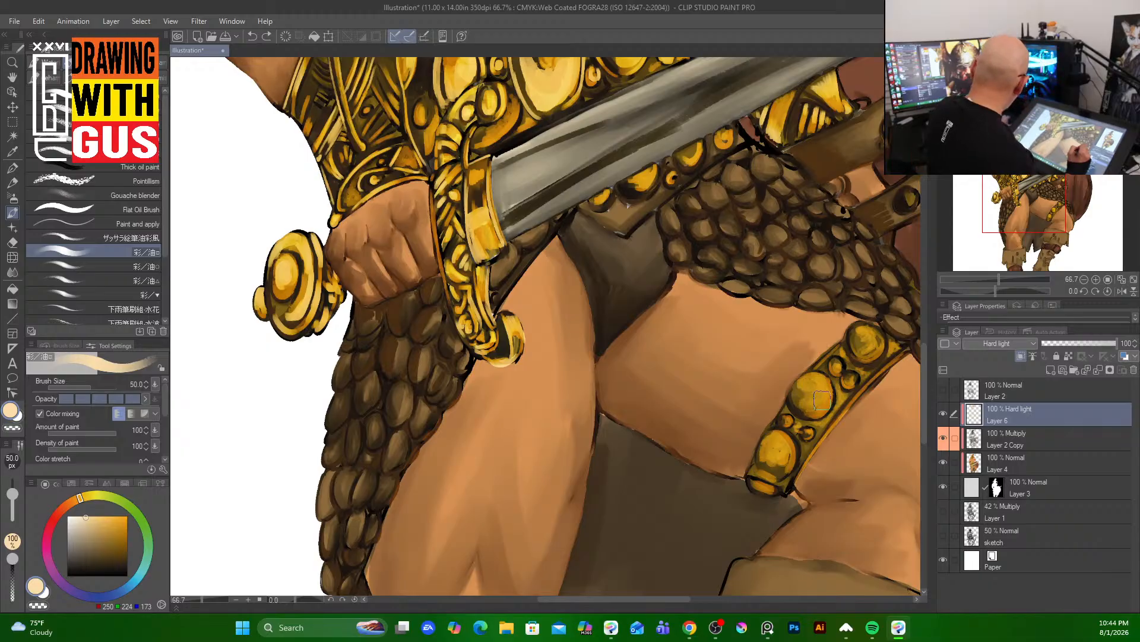
{"action": "scroll", "coordinate": [837, 398], "scroll_direction": "down", "scroll_amount": 6}
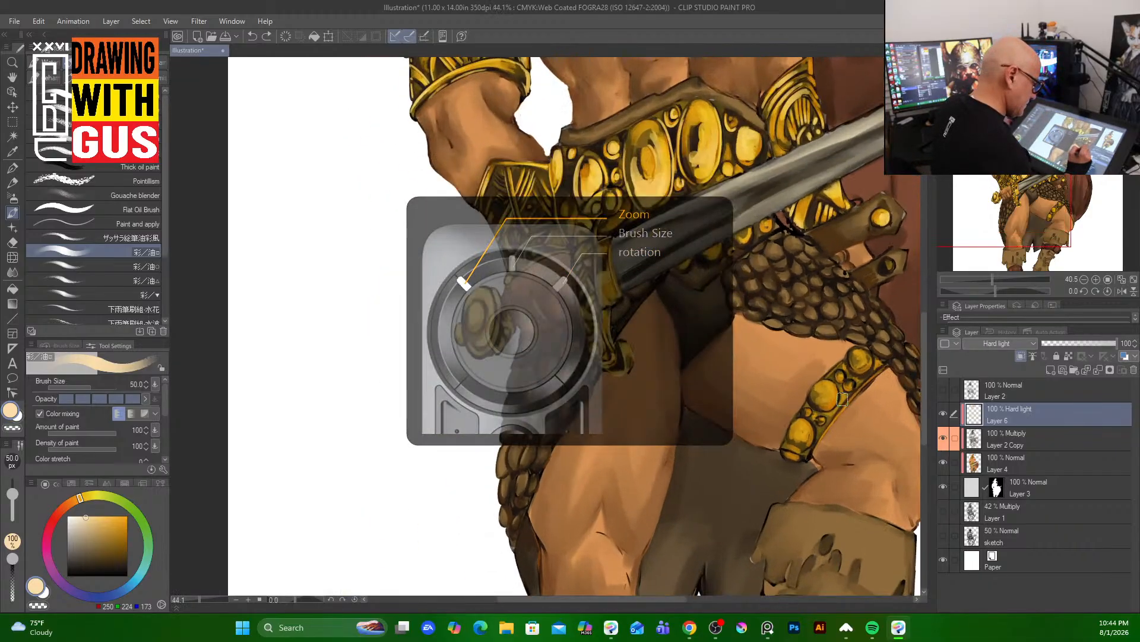
- Set the brush size to 25 px and paint a cream highlight over the face of the thigh strap's middle medallion
{"action": "scroll", "coordinate": [842, 398], "scroll_direction": "up", "scroll_amount": 8}
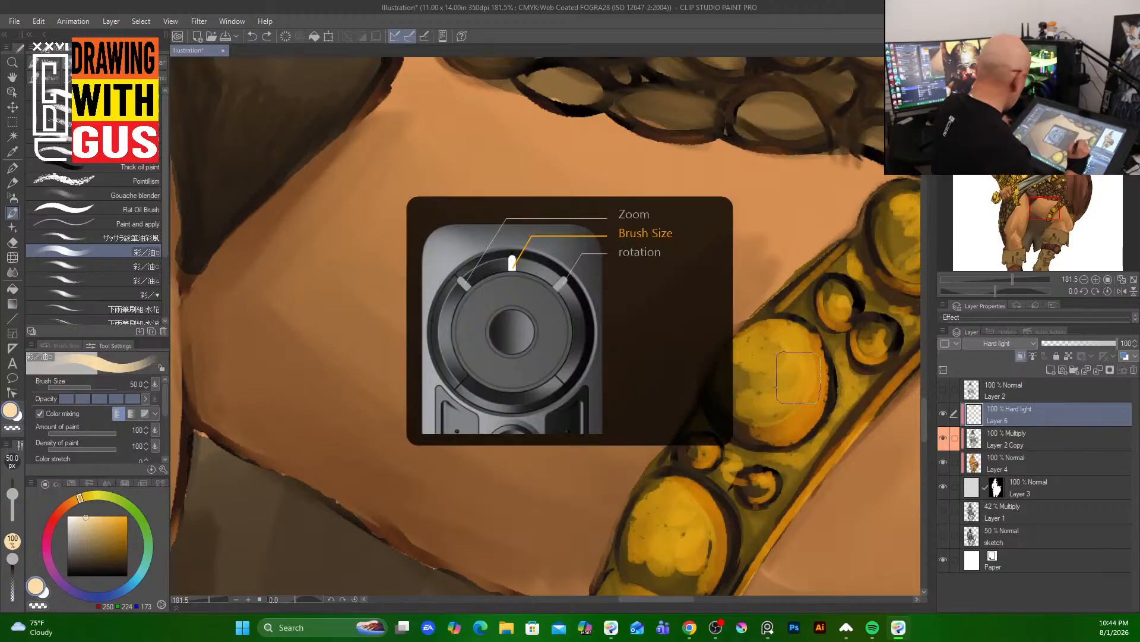
{"action": "scroll", "coordinate": [798, 378], "scroll_direction": "down", "scroll_amount": 5}
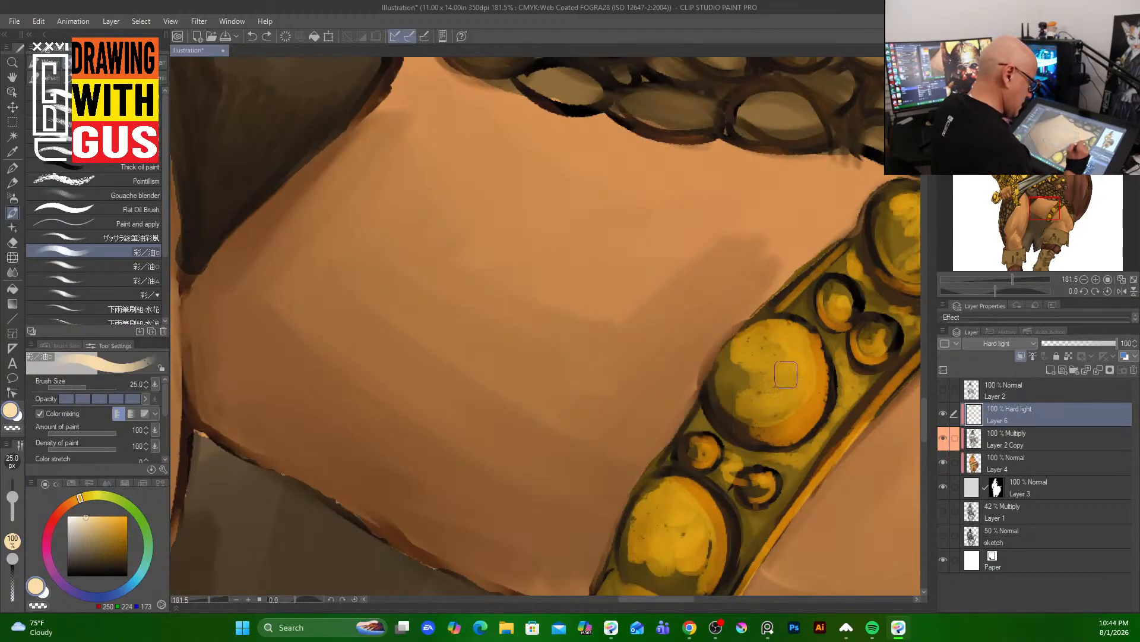
{"action": "mouse_move", "coordinate": [786, 374]}
{"action": "left_mouse_down"}
{"action": "mouse_move", "coordinate": [757, 372]}
{"action": "mouse_move", "coordinate": [774, 367]}
{"action": "mouse_move", "coordinate": [764, 356]}
{"action": "mouse_move", "coordinate": [755, 389]}
{"action": "mouse_move", "coordinate": [788, 387]}
{"action": "mouse_move", "coordinate": [789, 345]}
{"action": "mouse_move", "coordinate": [749, 357]}
{"action": "mouse_move", "coordinate": [735, 402]}
{"action": "mouse_move", "coordinate": [731, 391]}
{"action": "mouse_move", "coordinate": [781, 405]}
{"action": "mouse_move", "coordinate": [803, 369]}
{"action": "mouse_move", "coordinate": [806, 341]}
{"action": "left_mouse_up"}
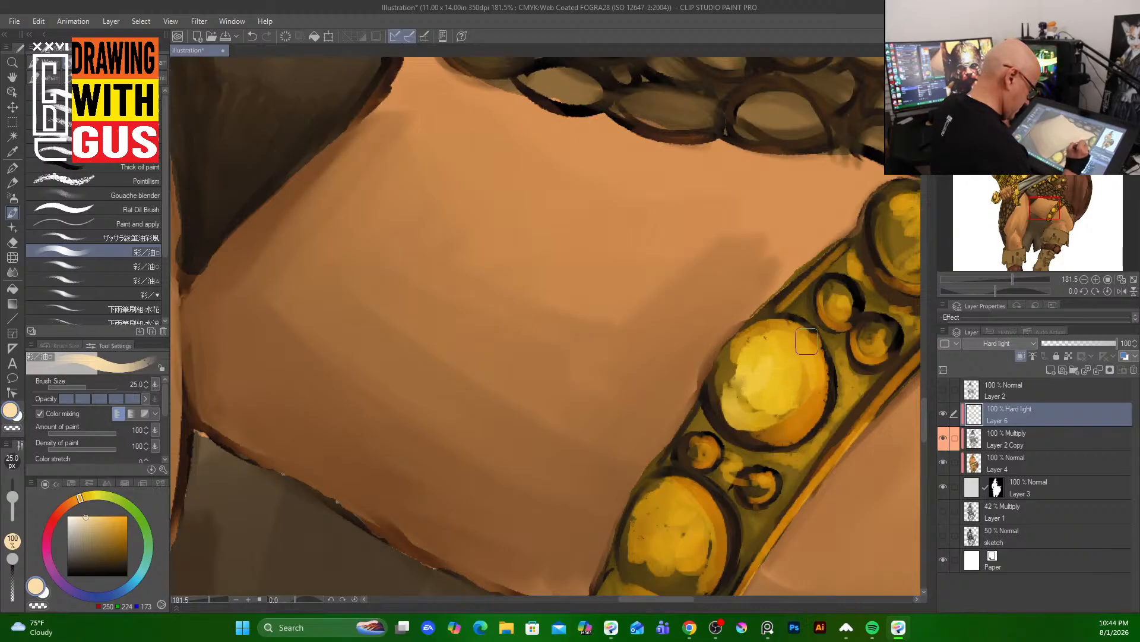
- Set the brush size to 15 px and highlight the thigh strap's small studs, edge bands and lower large medallion in cream
{"action": "scroll", "coordinate": [835, 295], "scroll_direction": "down", "scroll_amount": 2}
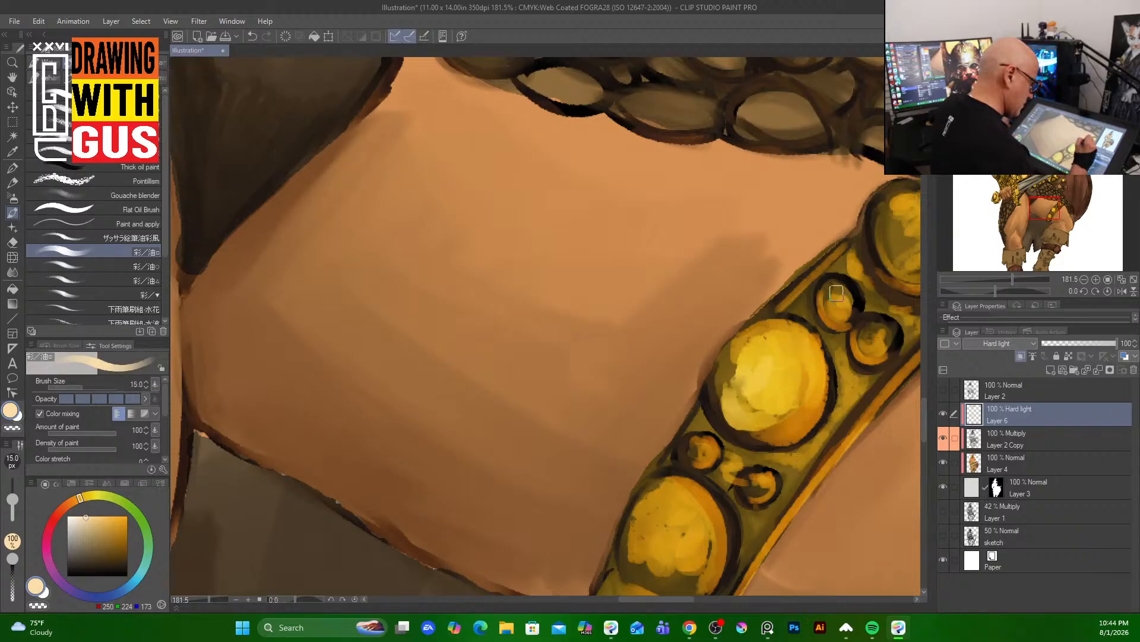
{"action": "mouse_move", "coordinate": [836, 293]}
{"action": "left_mouse_down"}
{"action": "mouse_move", "coordinate": [846, 319]}
{"action": "mouse_move", "coordinate": [880, 333]}
{"action": "mouse_move", "coordinate": [869, 343]}
{"action": "mouse_move", "coordinate": [883, 327]}
{"action": "mouse_move", "coordinate": [874, 340]}
{"action": "mouse_move", "coordinate": [889, 336]}
{"action": "mouse_move", "coordinate": [848, 370]}
{"action": "mouse_move", "coordinate": [872, 383]}
{"action": "mouse_move", "coordinate": [836, 424]}
{"action": "mouse_move", "coordinate": [857, 424]}
{"action": "mouse_move", "coordinate": [819, 477]}
{"action": "left_mouse_up"}
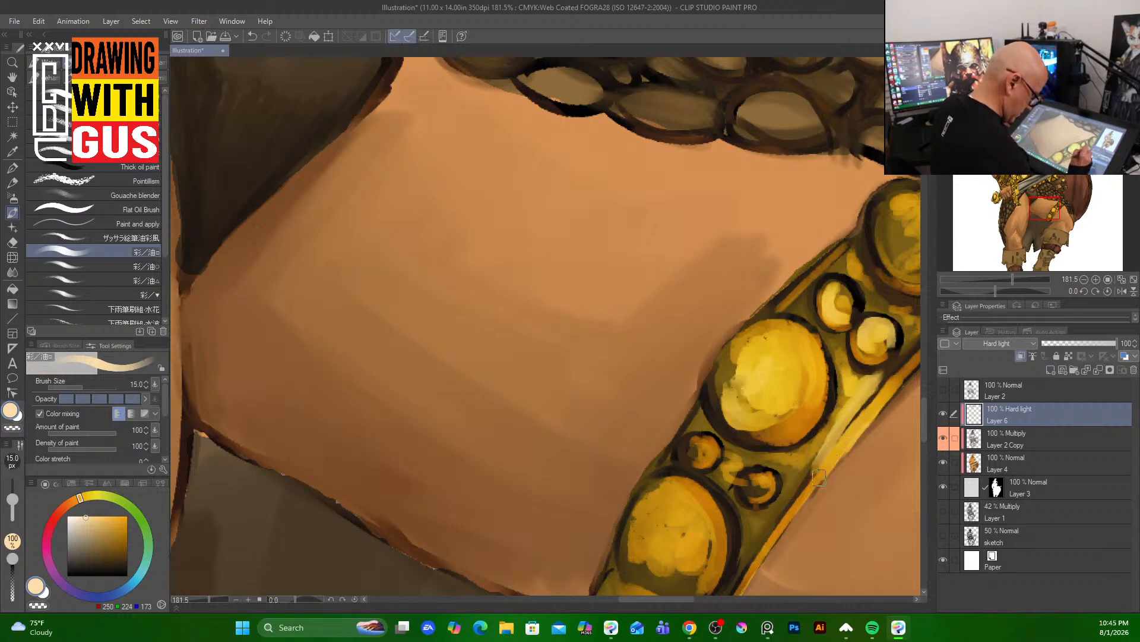
{"action": "left_click_drag", "start_coordinate": [867, 423], "coordinate": [784, 532]}
{"action": "left_click_drag", "start_coordinate": [809, 484], "coordinate": [750, 561]}
{"action": "mouse_move", "coordinate": [704, 498]}
{"action": "left_mouse_down"}
{"action": "mouse_move", "coordinate": [709, 549]}
{"action": "mouse_move", "coordinate": [664, 554]}
{"action": "mouse_move", "coordinate": [669, 568]}
{"action": "mouse_move", "coordinate": [701, 545]}
{"action": "mouse_move", "coordinate": [649, 560]}
{"action": "mouse_move", "coordinate": [675, 591]}
{"action": "mouse_move", "coordinate": [705, 570]}
{"action": "mouse_move", "coordinate": [695, 531]}
{"action": "mouse_move", "coordinate": [694, 547]}
{"action": "mouse_move", "coordinate": [697, 454]}
{"action": "mouse_move", "coordinate": [712, 433]}
{"action": "left_mouse_up"}
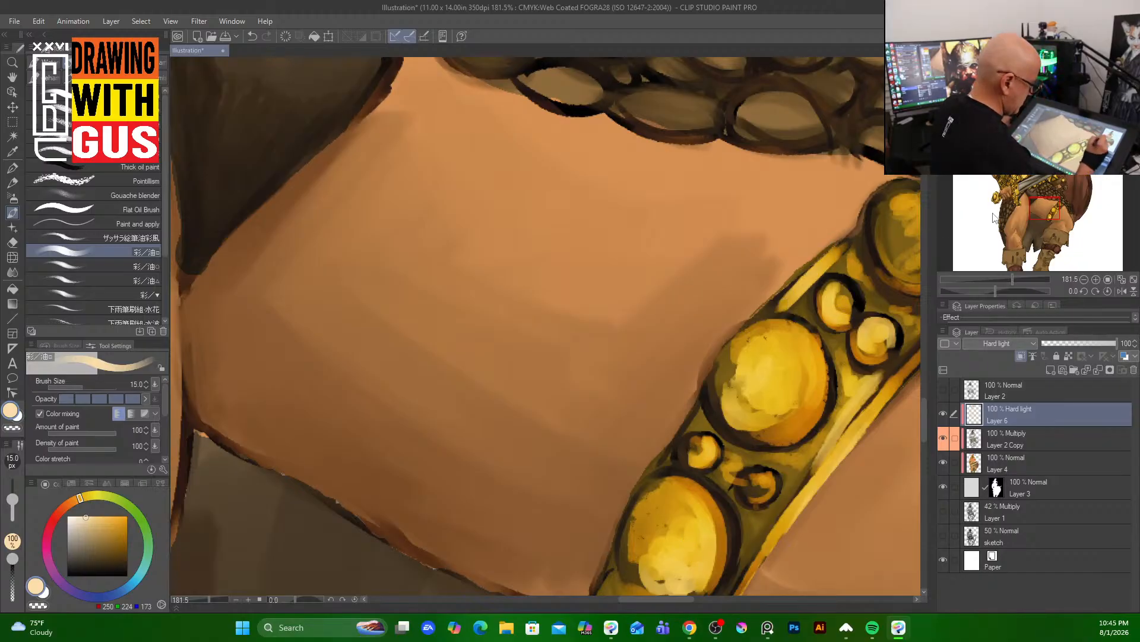
- Add cream highlights to the end cap of the thigh strap and to the large medallion nearest the scale skirt
{"action": "left_click_drag", "start_coordinate": [844, 459], "coordinate": [772, 246]}
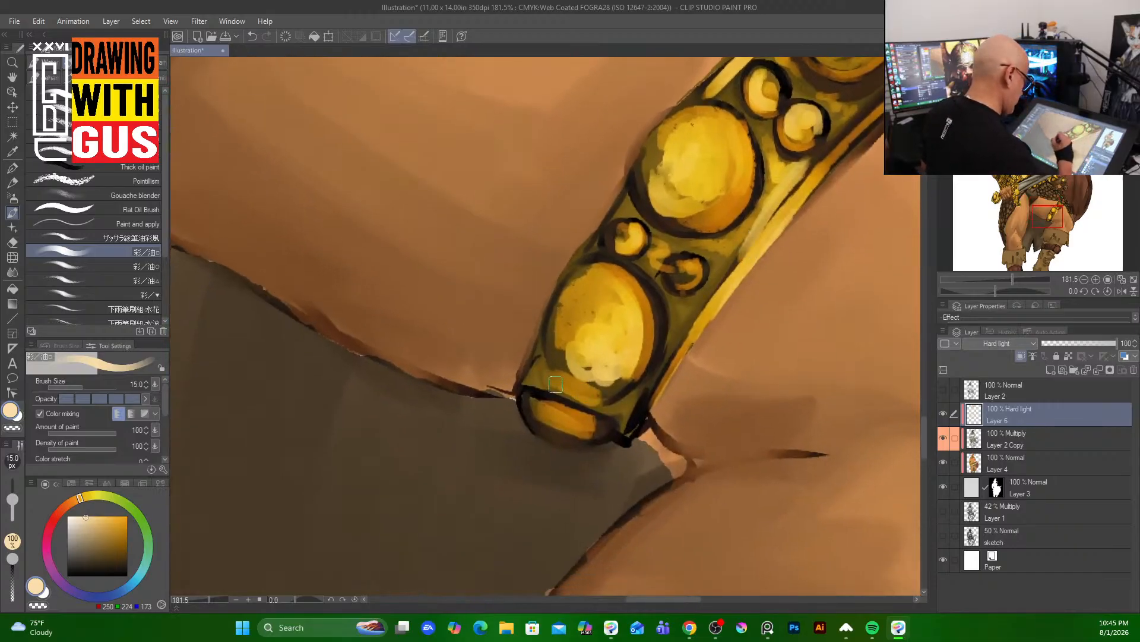
{"action": "mouse_move", "coordinate": [550, 426]}
{"action": "left_mouse_down"}
{"action": "mouse_move", "coordinate": [613, 426]}
{"action": "mouse_move", "coordinate": [594, 420]}
{"action": "mouse_move", "coordinate": [565, 437]}
{"action": "mouse_move", "coordinate": [623, 432]}
{"action": "left_mouse_up"}
{"action": "left_click_drag", "start_coordinate": [783, 275], "coordinate": [501, 547]}
{"action": "left_click_drag", "start_coordinate": [673, 321], "coordinate": [606, 376]}
{"action": "mouse_move", "coordinate": [575, 255]}
{"action": "left_mouse_down"}
{"action": "mouse_move", "coordinate": [585, 327]}
{"action": "mouse_move", "coordinate": [591, 294]}
{"action": "mouse_move", "coordinate": [569, 290]}
{"action": "mouse_move", "coordinate": [576, 269]}
{"action": "mouse_move", "coordinate": [546, 250]}
{"action": "mouse_move", "coordinate": [581, 264]}
{"action": "mouse_move", "coordinate": [601, 285]}
{"action": "mouse_move", "coordinate": [593, 300]}
{"action": "mouse_move", "coordinate": [555, 255]}
{"action": "mouse_move", "coordinate": [527, 278]}
{"action": "mouse_move", "coordinate": [537, 253]}
{"action": "mouse_move", "coordinate": [574, 327]}
{"action": "left_mouse_up"}
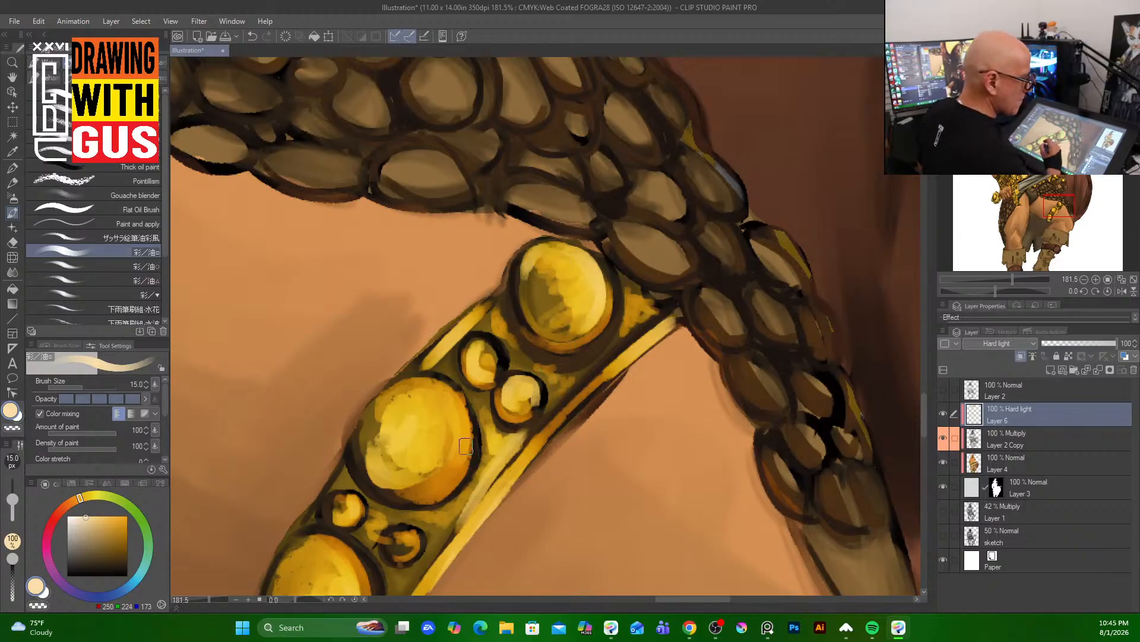
- Examine the gold highlights on the thigh strap, belt, bracers and sword hilt, close up and at 50%
{"action": "left_click_drag", "start_coordinate": [456, 272], "coordinate": [478, 416]}
{"action": "left_click_drag", "start_coordinate": [294, 433], "coordinate": [618, 387]}
{"action": "left_click_drag", "start_coordinate": [485, 314], "coordinate": [803, 608]}
{"action": "mouse_move", "coordinate": [605, 295]}
{"action": "left_mouse_down"}
{"action": "mouse_move", "coordinate": [644, 327]}
{"action": "mouse_move", "coordinate": [822, 204]}
{"action": "mouse_move", "coordinate": [588, 453]}
{"action": "mouse_move", "coordinate": [553, 388]}
{"action": "mouse_move", "coordinate": [602, 458]}
{"action": "left_mouse_up"}
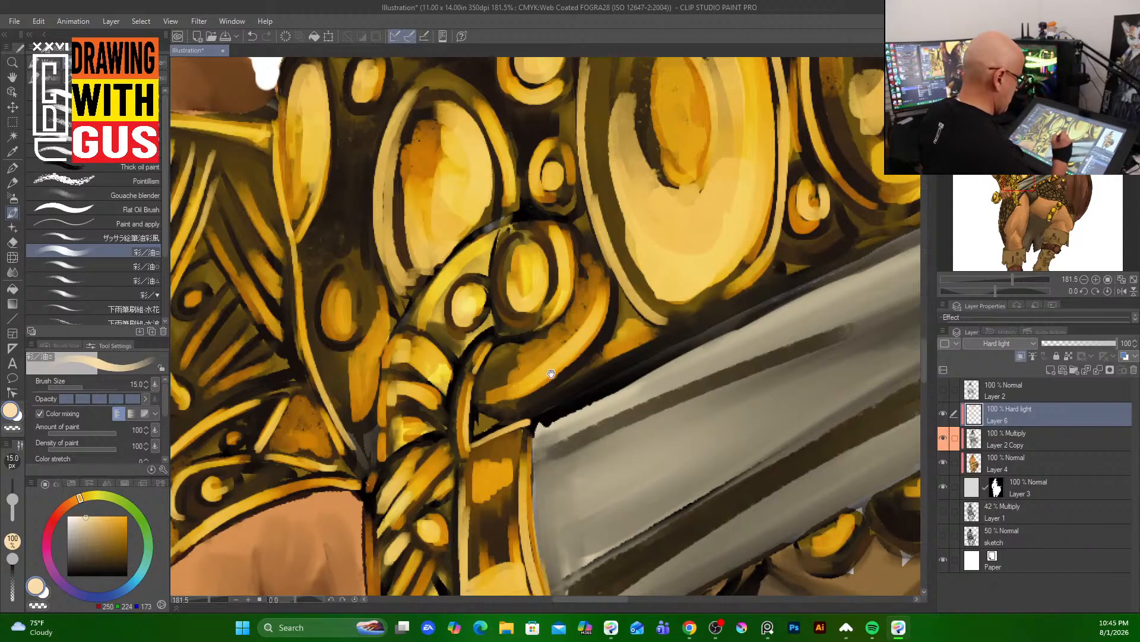
{"action": "left_click_drag", "start_coordinate": [552, 374], "coordinate": [657, 328]}
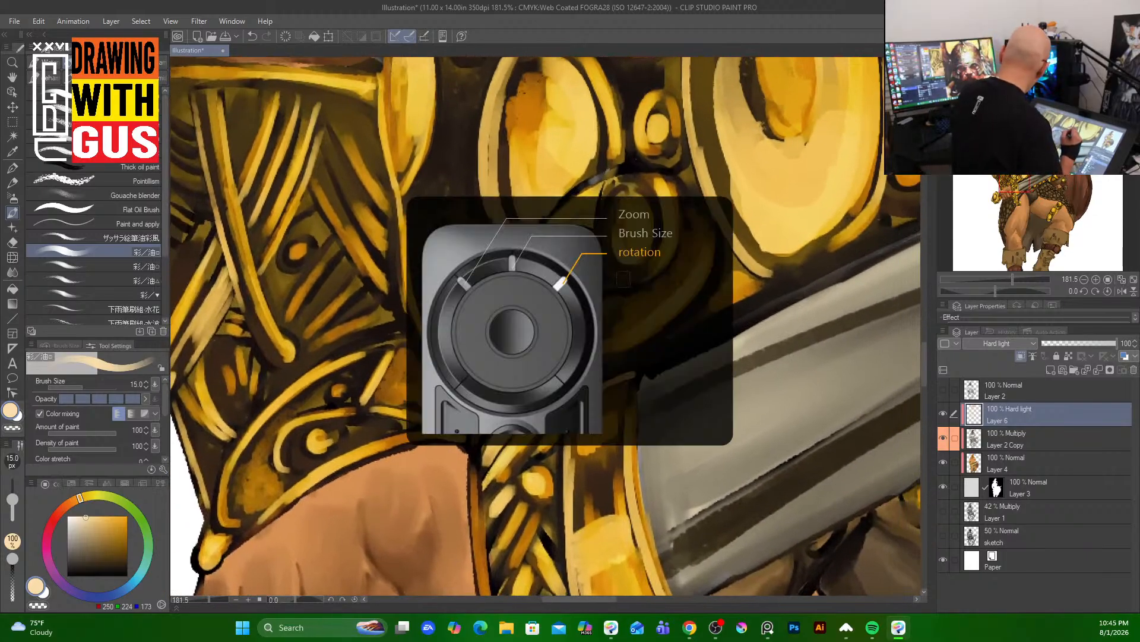
{"action": "key", "text": "ctrl+minus"}
{"action": "key", "text": "ctrl+minus"}
{"action": "key", "text": "ctrl+minus"}
{"action": "key", "text": "ctrl+minus"}
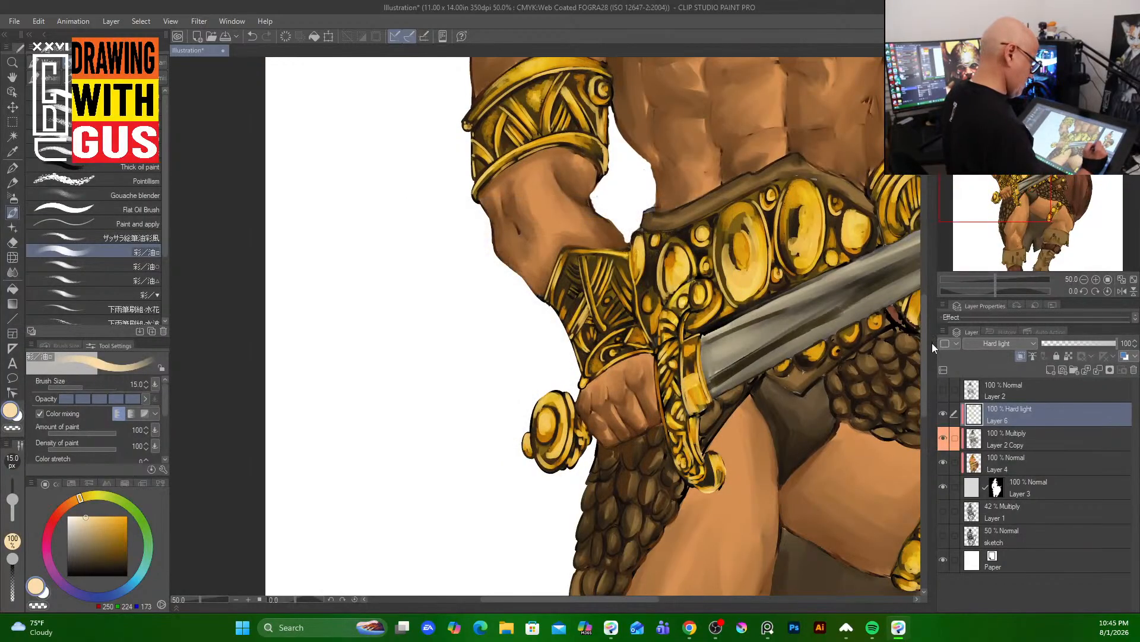
{"action": "mouse_move", "coordinate": [925, 341]}
{"action": "left_mouse_down"}
{"action": "mouse_move", "coordinate": [922, 232]}
{"action": "mouse_move", "coordinate": [914, 363]}
{"action": "mouse_move", "coordinate": [911, 345]}
{"action": "left_mouse_up"}
{"action": "left_click_drag", "start_coordinate": [898, 421], "coordinate": [542, 309]}
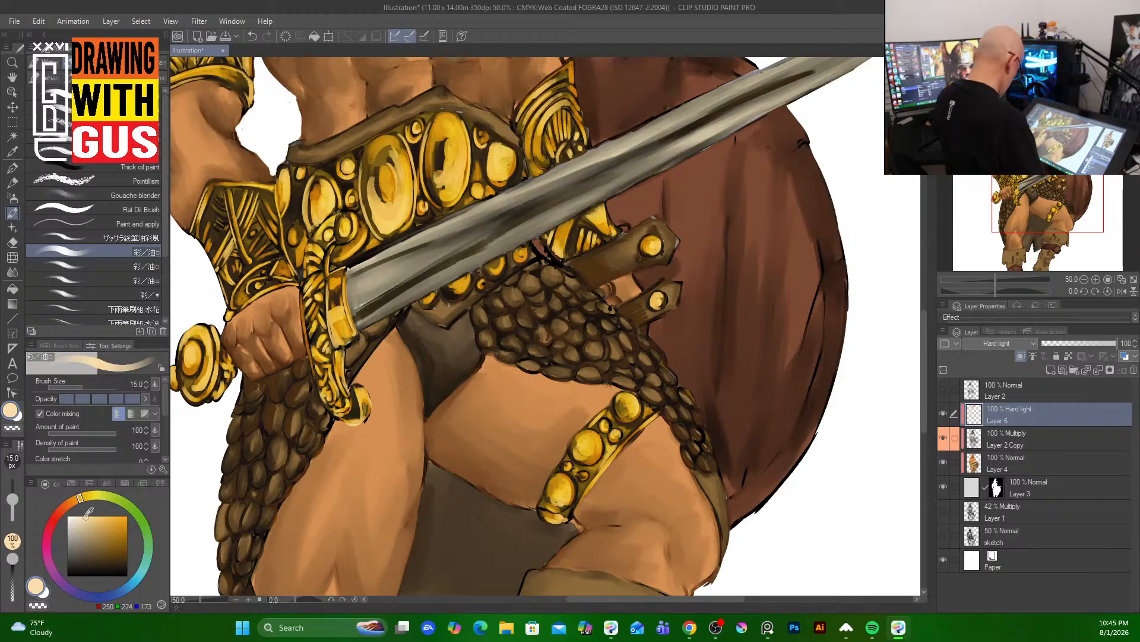
- Choose a medium neutral grey and paint 15 px highlights on the upper scales of the skirt panel below the sword hand
{"action": "left_click_drag", "start_coordinate": [87, 512], "coordinate": [70, 528]}
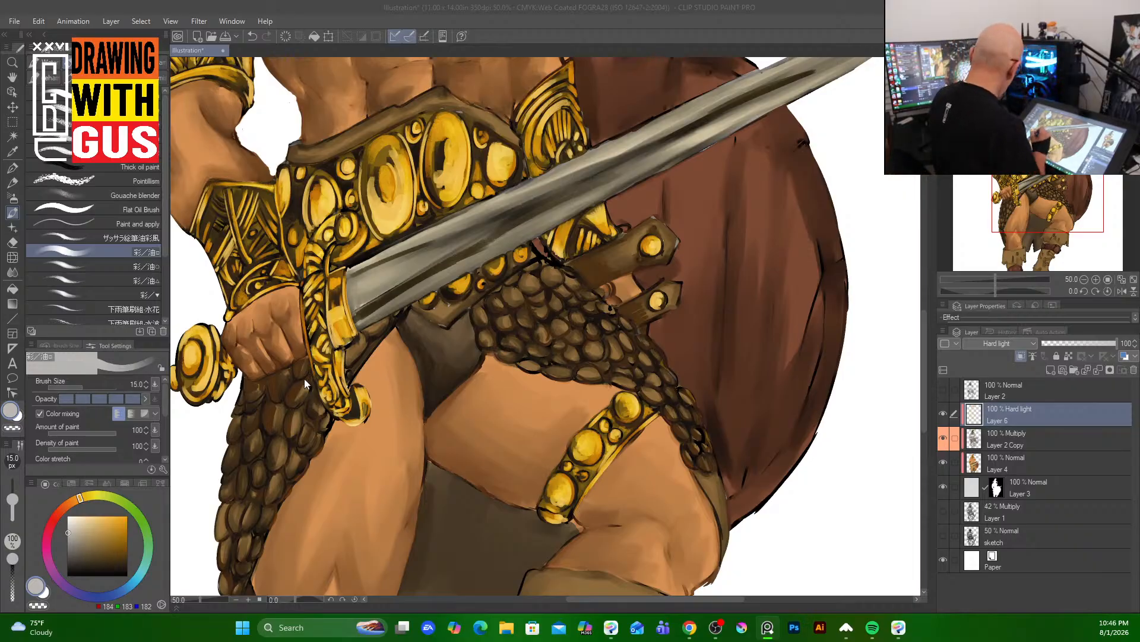
{"action": "left_click", "coordinate": [296, 415]}
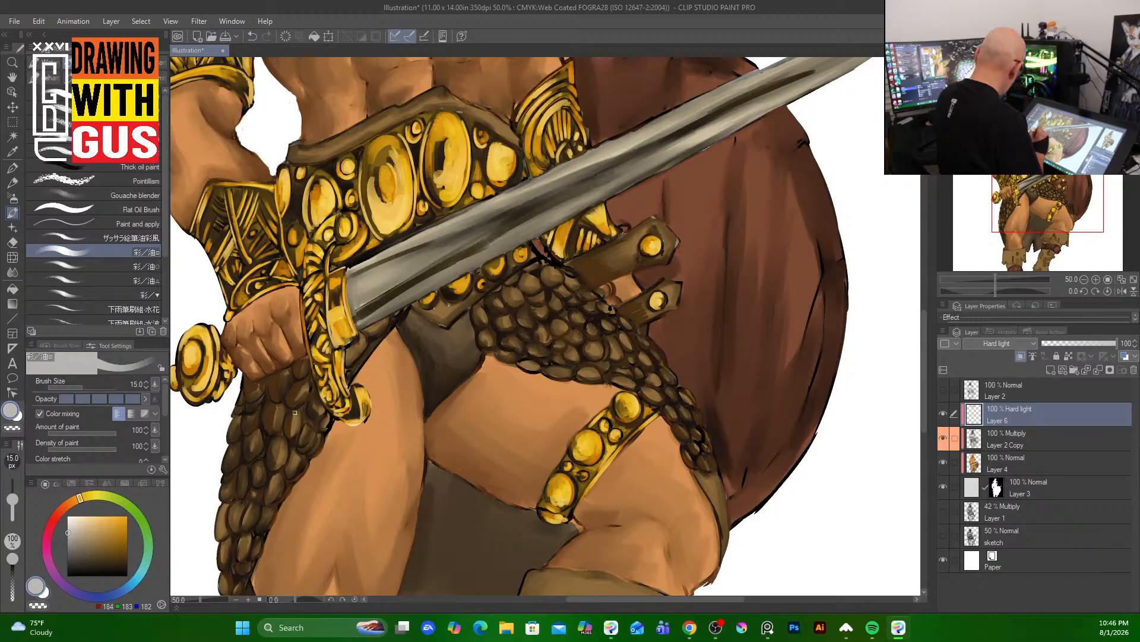
{"action": "scroll", "coordinate": [297, 413], "scroll_direction": "up", "scroll_amount": 4}
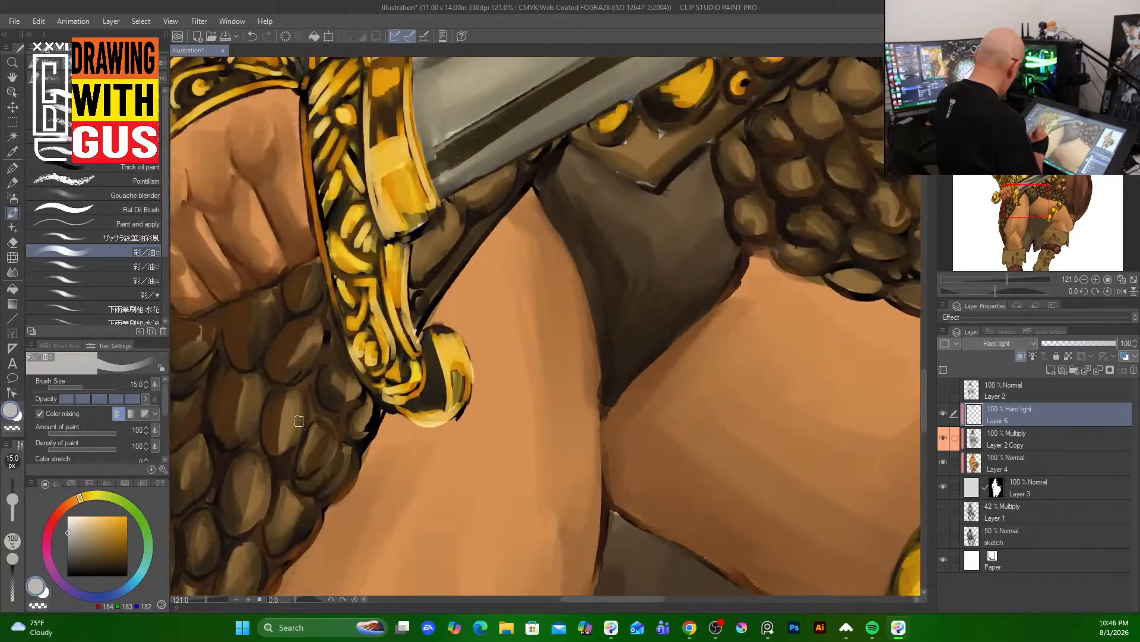
{"action": "left_click", "coordinate": [69, 535]}
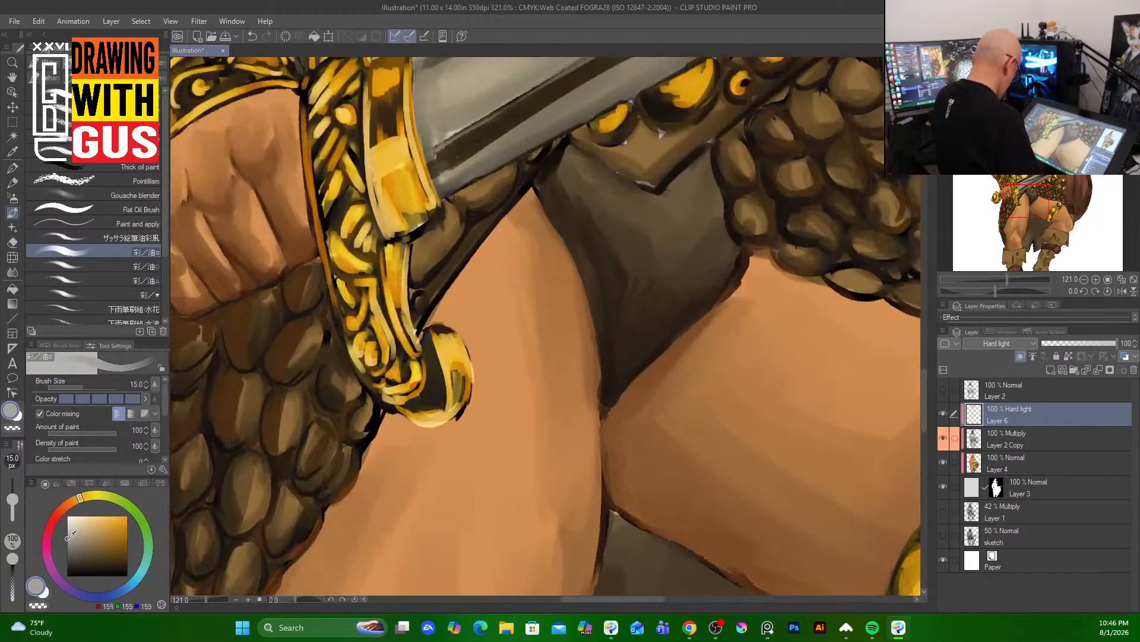
{"action": "left_click_drag", "start_coordinate": [291, 397], "coordinate": [289, 430]}
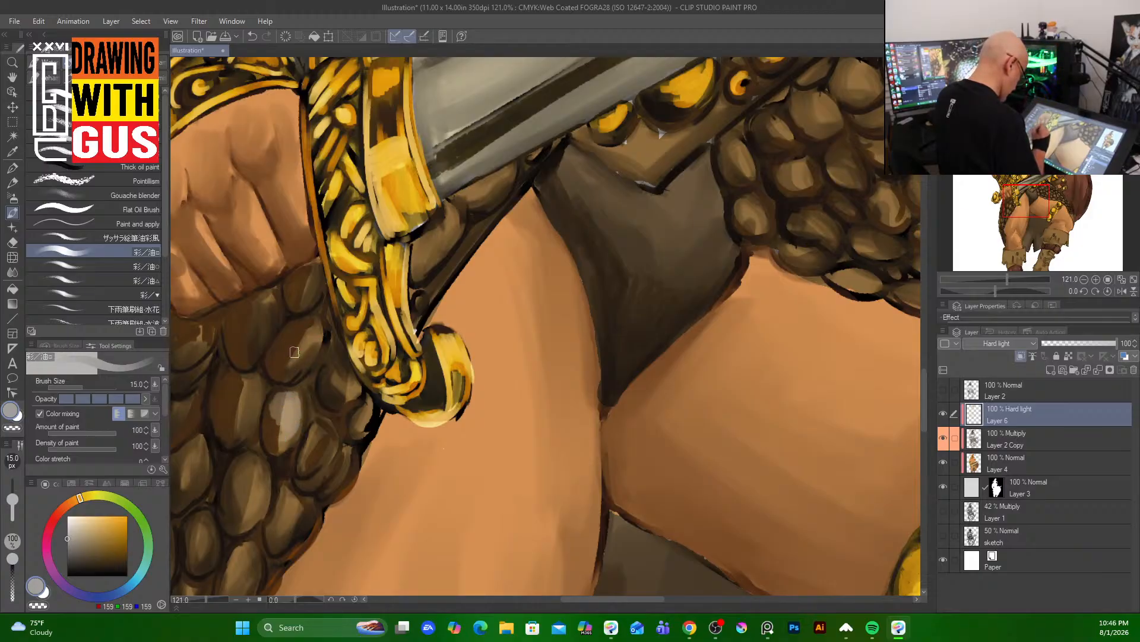
{"action": "mouse_move", "coordinate": [294, 352]}
{"action": "left_mouse_down"}
{"action": "mouse_move", "coordinate": [307, 342]}
{"action": "mouse_move", "coordinate": [295, 338]}
{"action": "mouse_move", "coordinate": [290, 367]}
{"action": "left_mouse_up"}
{"action": "mouse_move", "coordinate": [312, 273]}
{"action": "left_mouse_down"}
{"action": "mouse_move", "coordinate": [299, 307]}
{"action": "mouse_move", "coordinate": [313, 290]}
{"action": "mouse_move", "coordinate": [257, 311]}
{"action": "mouse_move", "coordinate": [266, 302]}
{"action": "mouse_move", "coordinate": [241, 340]}
{"action": "mouse_move", "coordinate": [255, 348]}
{"action": "mouse_move", "coordinate": [268, 329]}
{"action": "mouse_move", "coordinate": [250, 353]}
{"action": "mouse_move", "coordinate": [271, 300]}
{"action": "mouse_move", "coordinate": [230, 371]}
{"action": "mouse_move", "coordinate": [245, 392]}
{"action": "mouse_move", "coordinate": [252, 383]}
{"action": "mouse_move", "coordinate": [236, 423]}
{"action": "mouse_move", "coordinate": [252, 416]}
{"action": "mouse_move", "coordinate": [268, 379]}
{"action": "left_mouse_up"}
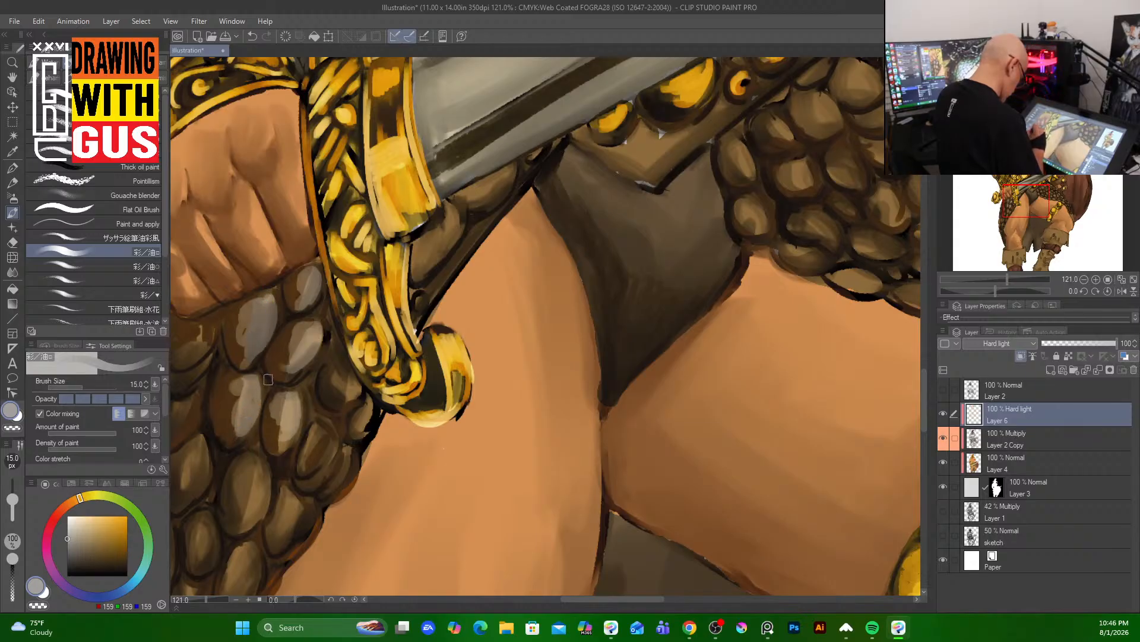
- Paint grey highlights on the scales beside the crossguard's curled tip, along the panel's thigh edge and under the blade
{"action": "left_click_drag", "start_coordinate": [340, 382], "coordinate": [337, 374]}
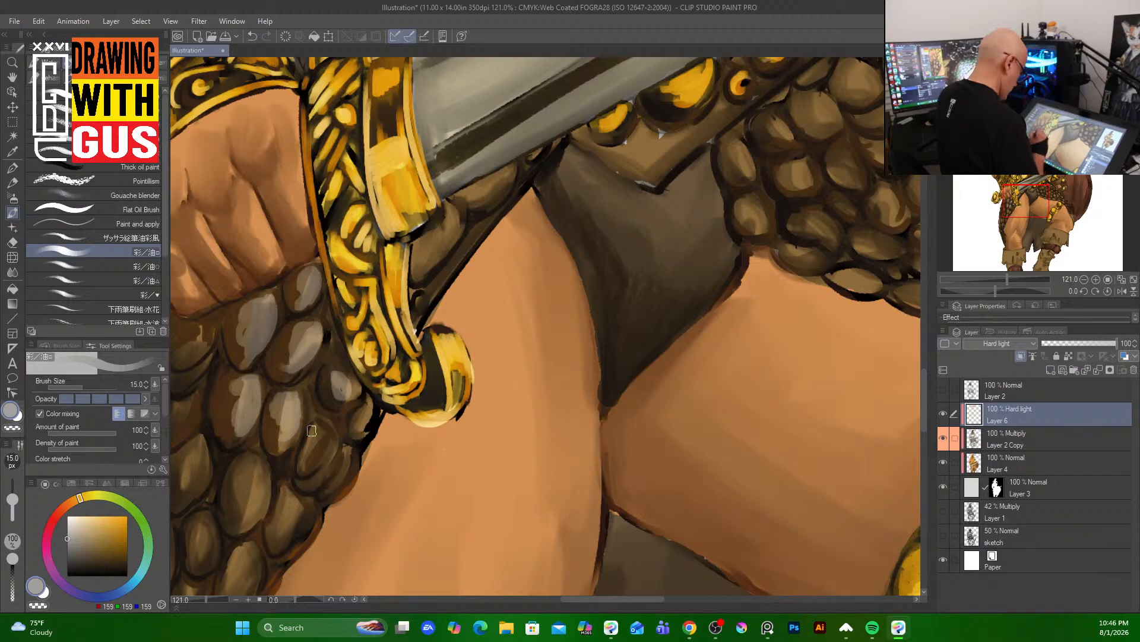
{"action": "mouse_move", "coordinate": [315, 434]}
{"action": "left_mouse_down"}
{"action": "mouse_move", "coordinate": [364, 413]}
{"action": "mouse_move", "coordinate": [347, 467]}
{"action": "mouse_move", "coordinate": [352, 455]}
{"action": "mouse_move", "coordinate": [283, 517]}
{"action": "left_mouse_up"}
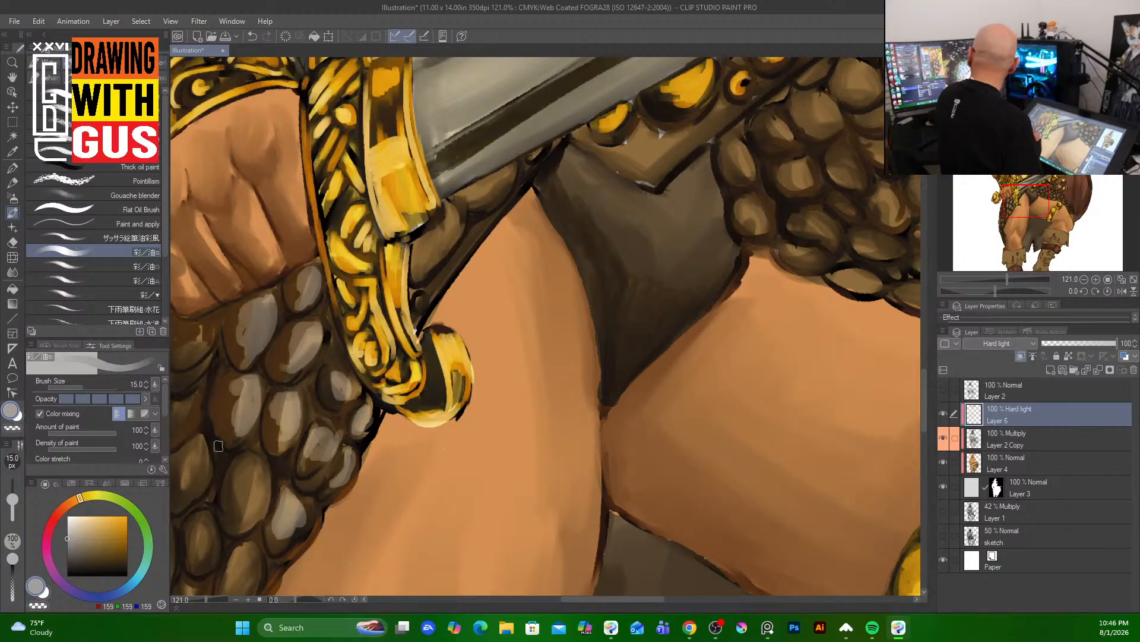
{"action": "mouse_move", "coordinate": [266, 475]}
{"action": "left_mouse_down"}
{"action": "mouse_move", "coordinate": [237, 525]}
{"action": "mouse_move", "coordinate": [259, 483]}
{"action": "mouse_move", "coordinate": [251, 473]}
{"action": "mouse_move", "coordinate": [238, 492]}
{"action": "mouse_move", "coordinate": [253, 462]}
{"action": "mouse_move", "coordinate": [238, 472]}
{"action": "mouse_move", "coordinate": [238, 444]}
{"action": "mouse_move", "coordinate": [196, 447]}
{"action": "mouse_move", "coordinate": [177, 497]}
{"action": "mouse_move", "coordinate": [195, 470]}
{"action": "left_mouse_up"}
{"action": "left_click_drag", "start_coordinate": [328, 426], "coordinate": [412, 401]}
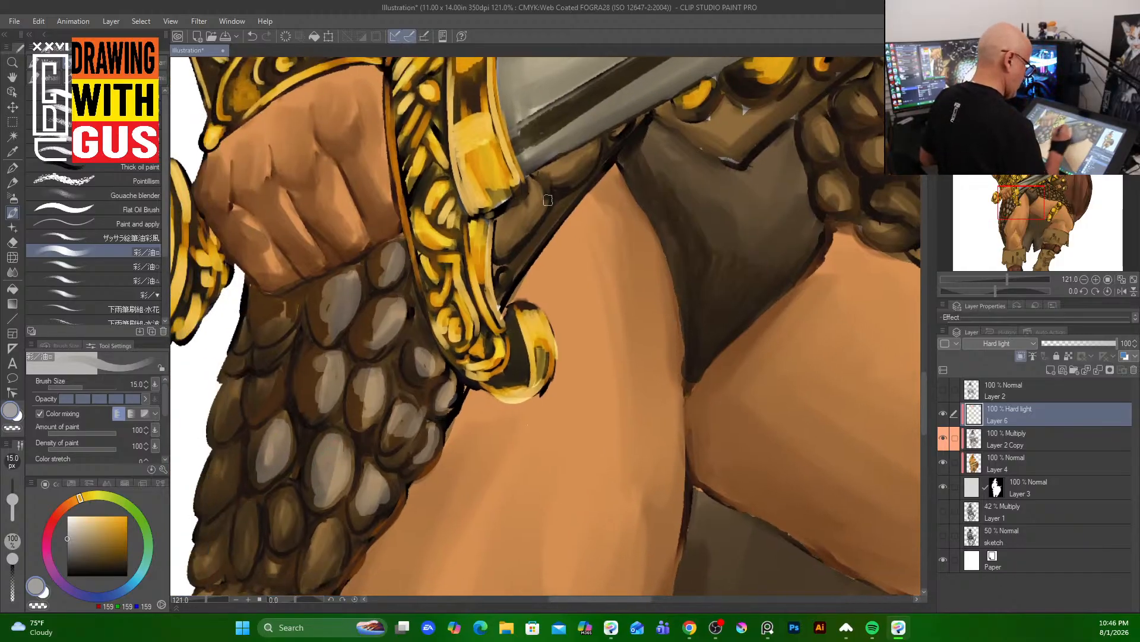
{"action": "mouse_move", "coordinate": [534, 196]}
{"action": "left_mouse_down"}
{"action": "mouse_move", "coordinate": [505, 241]}
{"action": "mouse_move", "coordinate": [514, 225]}
{"action": "left_mouse_up"}
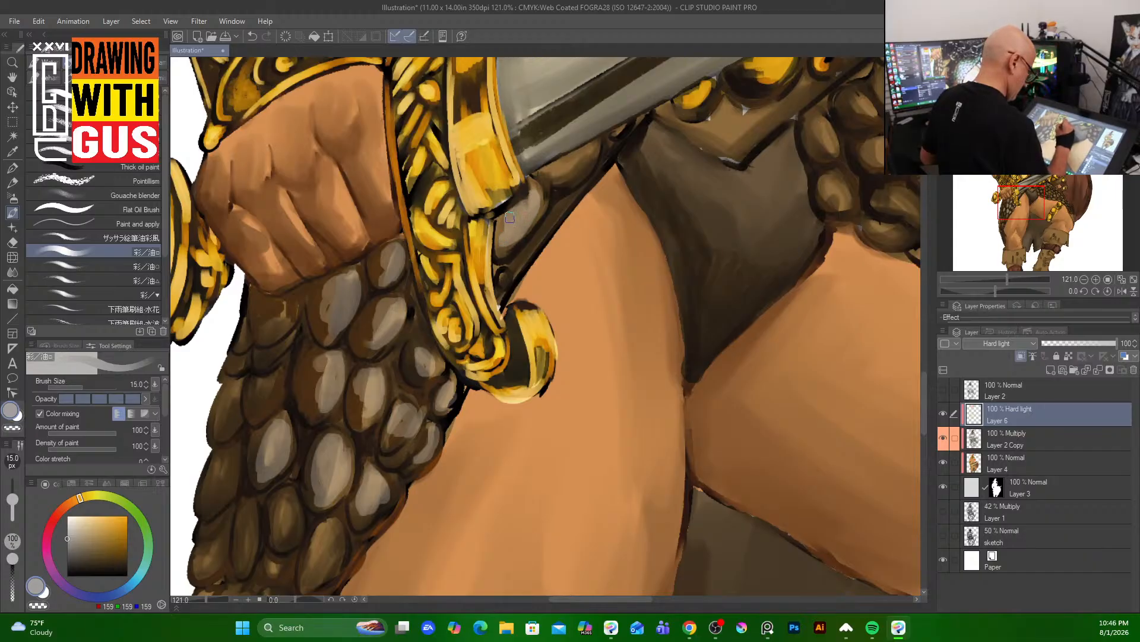
{"action": "left_click_drag", "start_coordinate": [559, 178], "coordinate": [591, 151]}
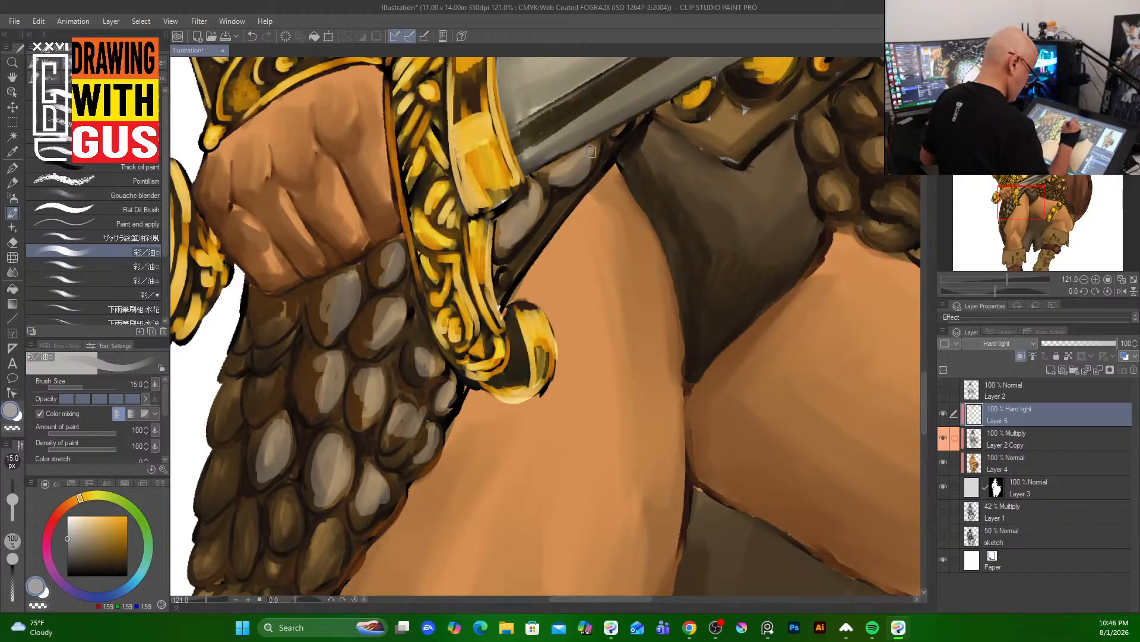
- Highlight the scales along the outer edge and in the lower middle rows of the sword-side skirt panel in grey
{"action": "left_click_drag", "start_coordinate": [404, 387], "coordinate": [493, 226]}
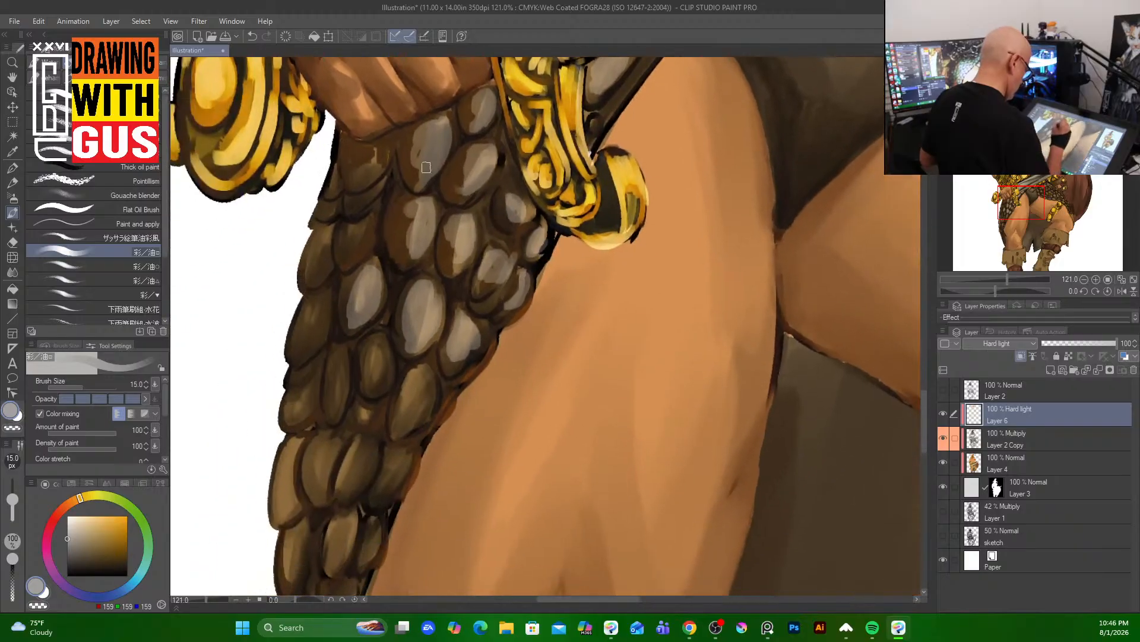
{"action": "mouse_move", "coordinate": [360, 181]}
{"action": "left_mouse_down"}
{"action": "mouse_move", "coordinate": [383, 144]}
{"action": "mouse_move", "coordinate": [367, 174]}
{"action": "mouse_move", "coordinate": [371, 202]}
{"action": "mouse_move", "coordinate": [357, 205]}
{"action": "mouse_move", "coordinate": [374, 174]}
{"action": "left_mouse_up"}
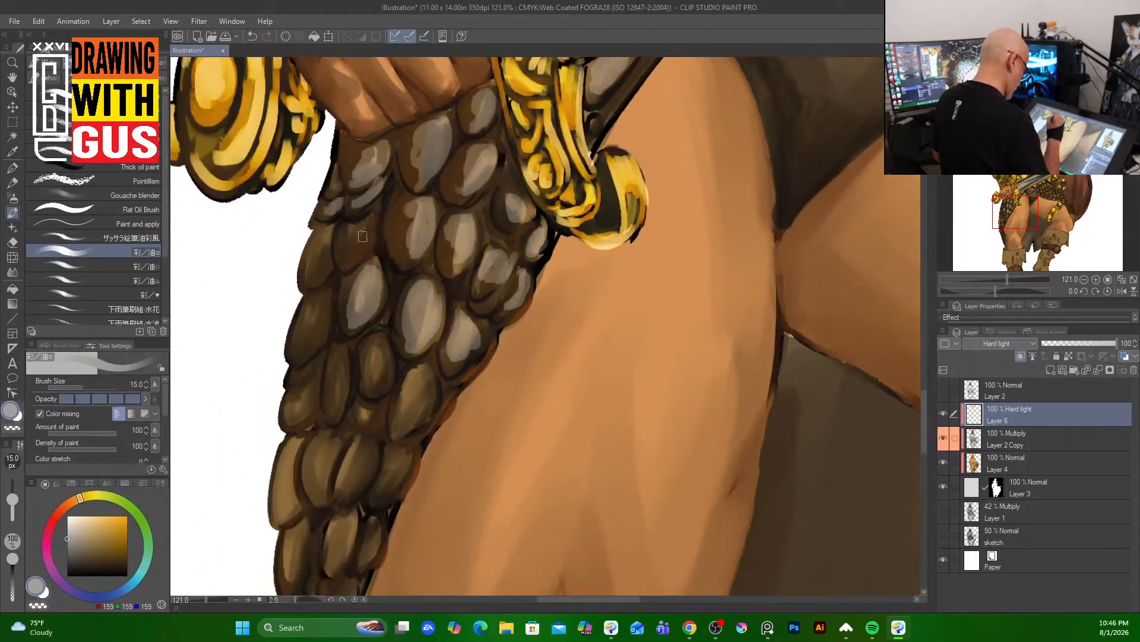
{"action": "mouse_move", "coordinate": [362, 237]}
{"action": "left_mouse_down"}
{"action": "mouse_move", "coordinate": [369, 215]}
{"action": "mouse_move", "coordinate": [356, 256]}
{"action": "mouse_move", "coordinate": [347, 235]}
{"action": "mouse_move", "coordinate": [324, 252]}
{"action": "mouse_move", "coordinate": [339, 202]}
{"action": "left_mouse_up"}
{"action": "mouse_move", "coordinate": [324, 296]}
{"action": "left_mouse_down"}
{"action": "mouse_move", "coordinate": [304, 348]}
{"action": "mouse_move", "coordinate": [316, 306]}
{"action": "left_mouse_up"}
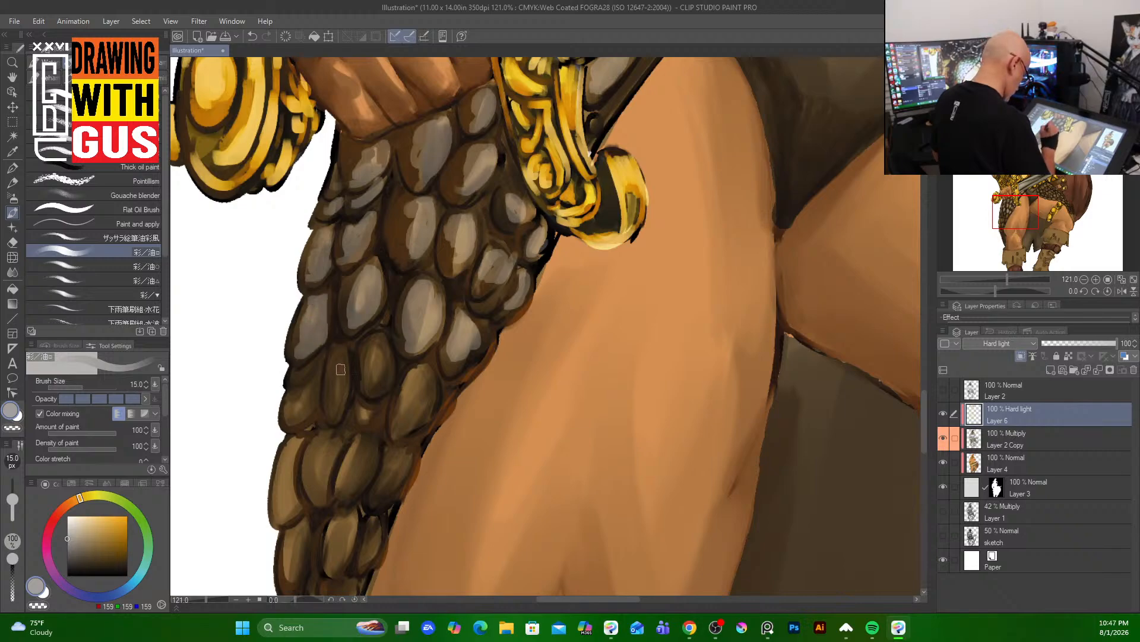
{"action": "mouse_move", "coordinate": [340, 358]}
{"action": "left_mouse_down"}
{"action": "mouse_move", "coordinate": [335, 403]}
{"action": "mouse_move", "coordinate": [338, 368]}
{"action": "mouse_move", "coordinate": [367, 361]}
{"action": "mouse_move", "coordinate": [375, 339]}
{"action": "mouse_move", "coordinate": [370, 383]}
{"action": "mouse_move", "coordinate": [292, 409]}
{"action": "mouse_move", "coordinate": [316, 378]}
{"action": "mouse_move", "coordinate": [285, 476]}
{"action": "mouse_move", "coordinate": [293, 488]}
{"action": "mouse_move", "coordinate": [335, 449]}
{"action": "mouse_move", "coordinate": [322, 470]}
{"action": "mouse_move", "coordinate": [348, 491]}
{"action": "mouse_move", "coordinate": [356, 470]}
{"action": "mouse_move", "coordinate": [389, 476]}
{"action": "mouse_move", "coordinate": [408, 414]}
{"action": "left_mouse_up"}
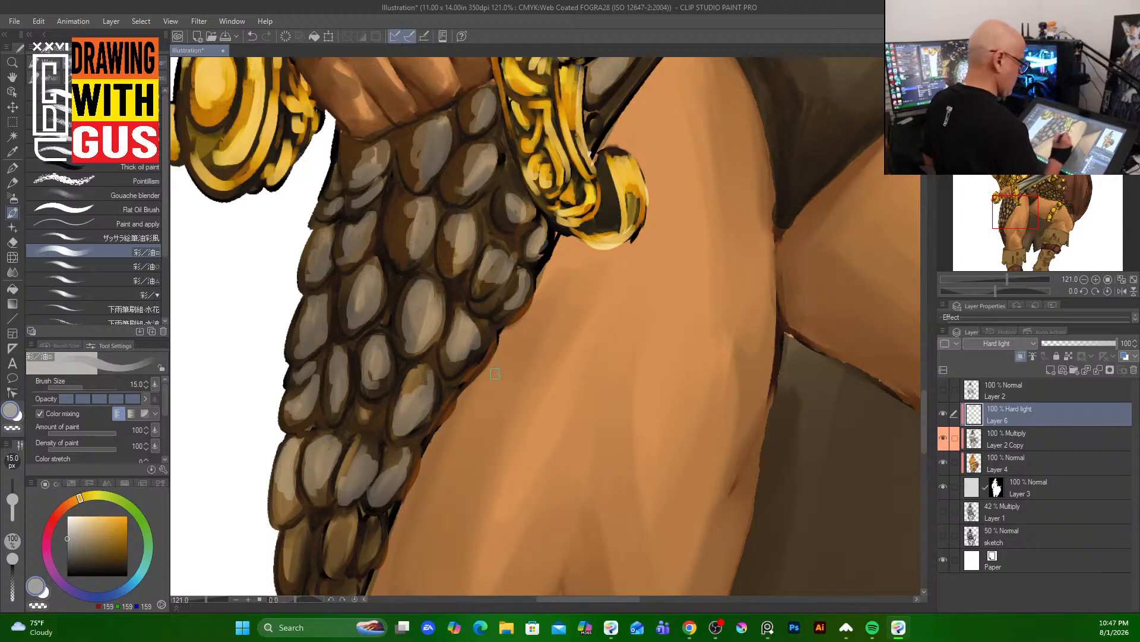
- Highlight the remaining scales at the bottom tip of the sword-side skirt panel in grey
{"action": "left_click_drag", "start_coordinate": [497, 459], "coordinate": [640, 139]}
{"action": "mouse_move", "coordinate": [519, 206]}
{"action": "left_mouse_down"}
{"action": "mouse_move", "coordinate": [508, 247]}
{"action": "mouse_move", "coordinate": [475, 247]}
{"action": "mouse_move", "coordinate": [486, 218]}
{"action": "left_mouse_up"}
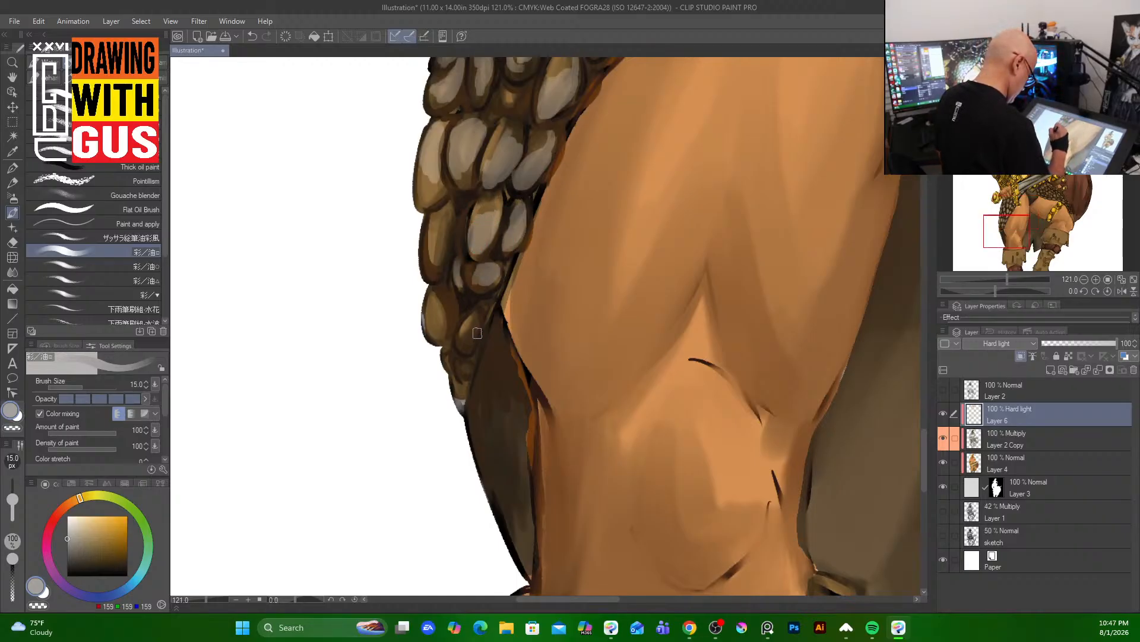
{"action": "mouse_move", "coordinate": [439, 300]}
{"action": "left_mouse_down"}
{"action": "mouse_move", "coordinate": [431, 322]}
{"action": "mouse_move", "coordinate": [460, 392]}
{"action": "left_mouse_up"}
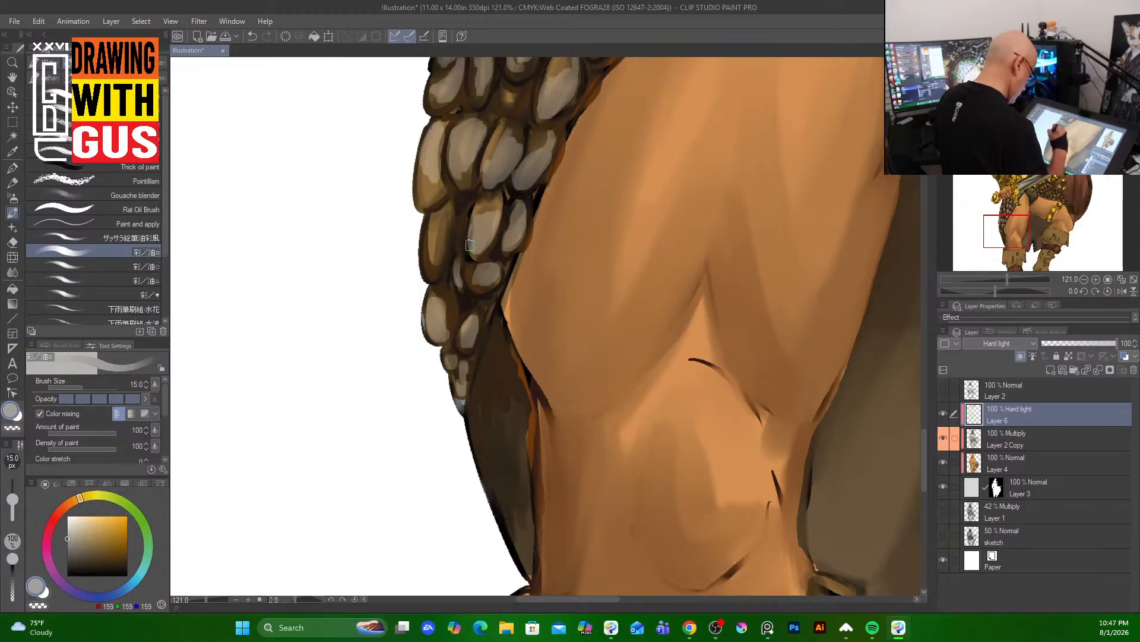
{"action": "left_click_drag", "start_coordinate": [433, 266], "coordinate": [439, 245]}
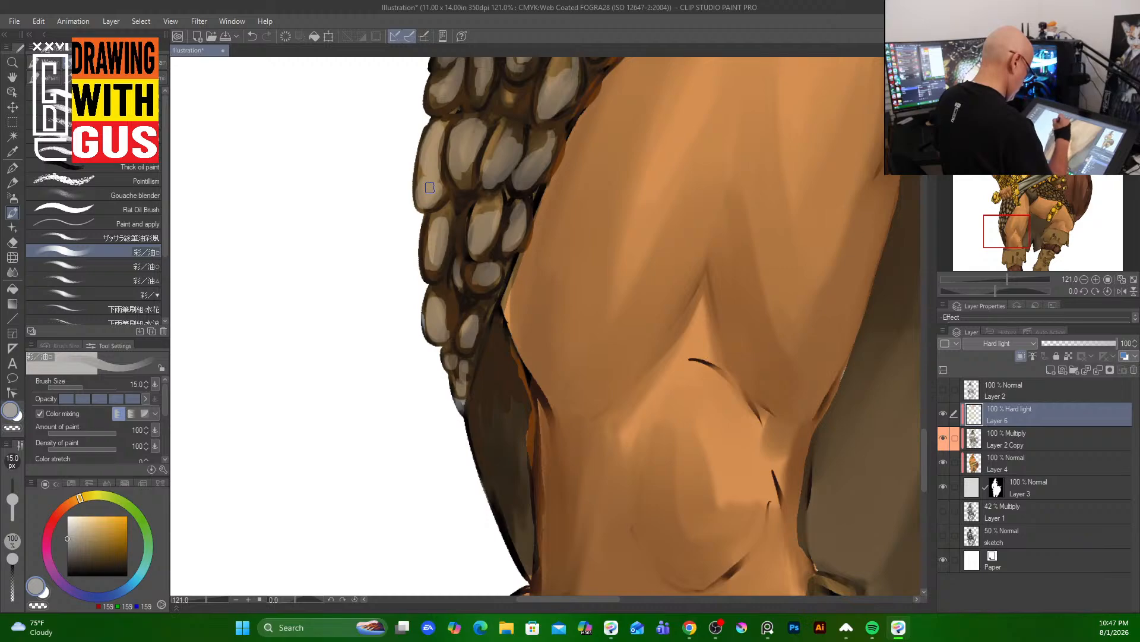
- Paint grey highlights on the inner and upper scales of the shield-side skirt panel, below the belt
{"action": "left_click_drag", "start_coordinate": [828, 240], "coordinate": [245, 493]}
{"action": "left_click_drag", "start_coordinate": [684, 328], "coordinate": [410, 549]}
{"action": "left_click_drag", "start_coordinate": [529, 199], "coordinate": [693, 342]}
{"action": "left_click_drag", "start_coordinate": [365, 290], "coordinate": [368, 285]}
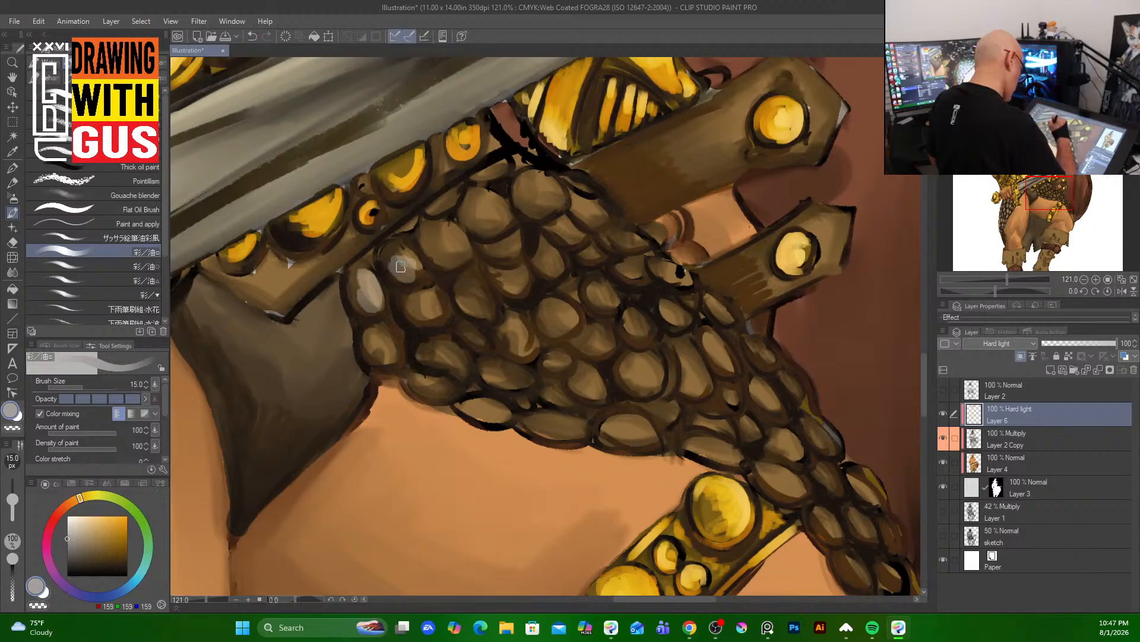
{"action": "mouse_move", "coordinate": [437, 233]}
{"action": "left_mouse_down"}
{"action": "mouse_move", "coordinate": [464, 234]}
{"action": "mouse_move", "coordinate": [462, 256]}
{"action": "mouse_move", "coordinate": [498, 208]}
{"action": "mouse_move", "coordinate": [471, 217]}
{"action": "mouse_move", "coordinate": [484, 225]}
{"action": "mouse_move", "coordinate": [491, 195]}
{"action": "mouse_move", "coordinate": [449, 199]}
{"action": "mouse_move", "coordinate": [501, 168]}
{"action": "mouse_move", "coordinate": [522, 136]}
{"action": "mouse_move", "coordinate": [412, 223]}
{"action": "mouse_move", "coordinate": [528, 143]}
{"action": "mouse_move", "coordinate": [526, 193]}
{"action": "mouse_move", "coordinate": [557, 195]}
{"action": "mouse_move", "coordinate": [507, 254]}
{"action": "mouse_move", "coordinate": [514, 241]}
{"action": "mouse_move", "coordinate": [518, 286]}
{"action": "mouse_move", "coordinate": [524, 274]}
{"action": "mouse_move", "coordinate": [489, 268]}
{"action": "mouse_move", "coordinate": [473, 284]}
{"action": "mouse_move", "coordinate": [474, 310]}
{"action": "mouse_move", "coordinate": [483, 306]}
{"action": "mouse_move", "coordinate": [436, 294]}
{"action": "left_mouse_up"}
{"action": "mouse_move", "coordinate": [389, 333]}
{"action": "left_mouse_down"}
{"action": "mouse_move", "coordinate": [381, 355]}
{"action": "mouse_move", "coordinate": [386, 341]}
{"action": "left_mouse_up"}
{"action": "mouse_move", "coordinate": [437, 342]}
{"action": "left_mouse_down"}
{"action": "mouse_move", "coordinate": [448, 394]}
{"action": "mouse_move", "coordinate": [514, 373]}
{"action": "left_mouse_up"}
{"action": "mouse_move", "coordinate": [518, 320]}
{"action": "left_mouse_down"}
{"action": "mouse_move", "coordinate": [528, 349]}
{"action": "mouse_move", "coordinate": [519, 347]}
{"action": "mouse_move", "coordinate": [560, 313]}
{"action": "mouse_move", "coordinate": [553, 305]}
{"action": "mouse_move", "coordinate": [567, 330]}
{"action": "left_mouse_up"}
{"action": "mouse_move", "coordinate": [575, 262]}
{"action": "left_mouse_down"}
{"action": "mouse_move", "coordinate": [542, 265]}
{"action": "mouse_move", "coordinate": [581, 227]}
{"action": "mouse_move", "coordinate": [578, 236]}
{"action": "mouse_move", "coordinate": [576, 206]}
{"action": "mouse_move", "coordinate": [618, 192]}
{"action": "mouse_move", "coordinate": [629, 259]}
{"action": "mouse_move", "coordinate": [631, 238]}
{"action": "mouse_move", "coordinate": [593, 213]}
{"action": "mouse_move", "coordinate": [621, 274]}
{"action": "mouse_move", "coordinate": [630, 263]}
{"action": "mouse_move", "coordinate": [611, 305]}
{"action": "mouse_move", "coordinate": [635, 331]}
{"action": "mouse_move", "coordinate": [644, 324]}
{"action": "mouse_move", "coordinate": [606, 330]}
{"action": "left_mouse_up"}
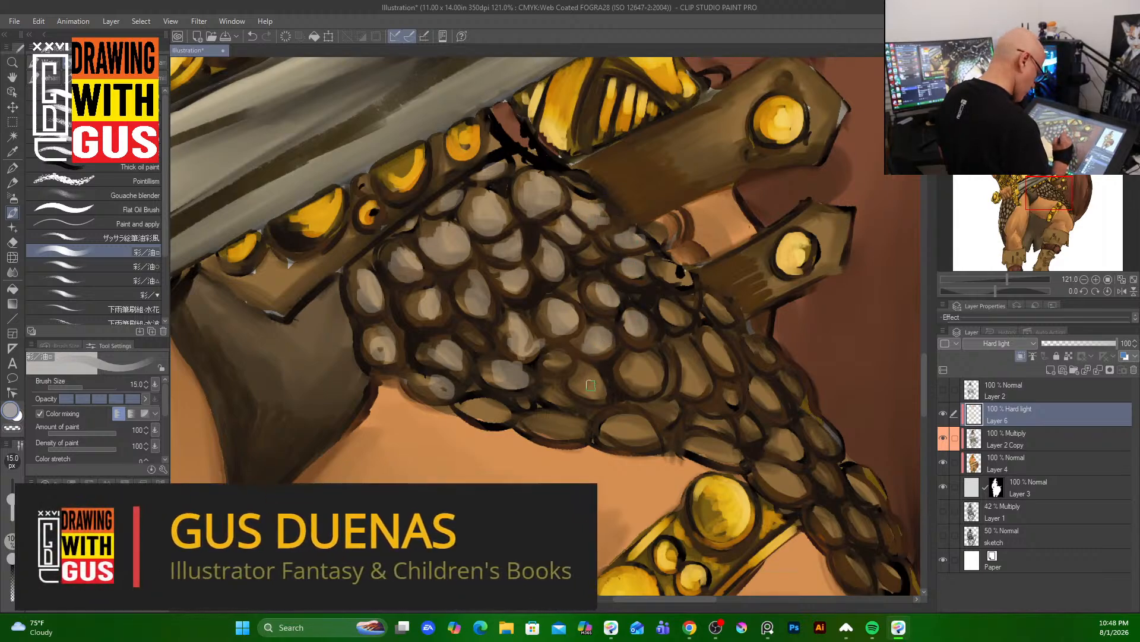
- Highlight the central scales and the bottom row of the shield-side skirt panel above the thigh in grey
{"action": "mouse_move", "coordinate": [587, 392]}
{"action": "left_mouse_down"}
{"action": "mouse_move", "coordinate": [583, 370]}
{"action": "mouse_move", "coordinate": [564, 415]}
{"action": "mouse_move", "coordinate": [719, 258]}
{"action": "mouse_move", "coordinate": [655, 374]}
{"action": "mouse_move", "coordinate": [628, 377]}
{"action": "mouse_move", "coordinate": [802, 242]}
{"action": "mouse_move", "coordinate": [692, 354]}
{"action": "mouse_move", "coordinate": [694, 393]}
{"action": "mouse_move", "coordinate": [669, 305]}
{"action": "mouse_move", "coordinate": [678, 384]}
{"action": "mouse_move", "coordinate": [670, 361]}
{"action": "left_mouse_up"}
{"action": "mouse_move", "coordinate": [646, 415]}
{"action": "left_mouse_down"}
{"action": "mouse_move", "coordinate": [670, 404]}
{"action": "mouse_move", "coordinate": [621, 440]}
{"action": "left_mouse_up"}
{"action": "left_click_drag", "start_coordinate": [567, 415], "coordinate": [552, 427]}
{"action": "left_click_drag", "start_coordinate": [476, 406], "coordinate": [506, 416]}
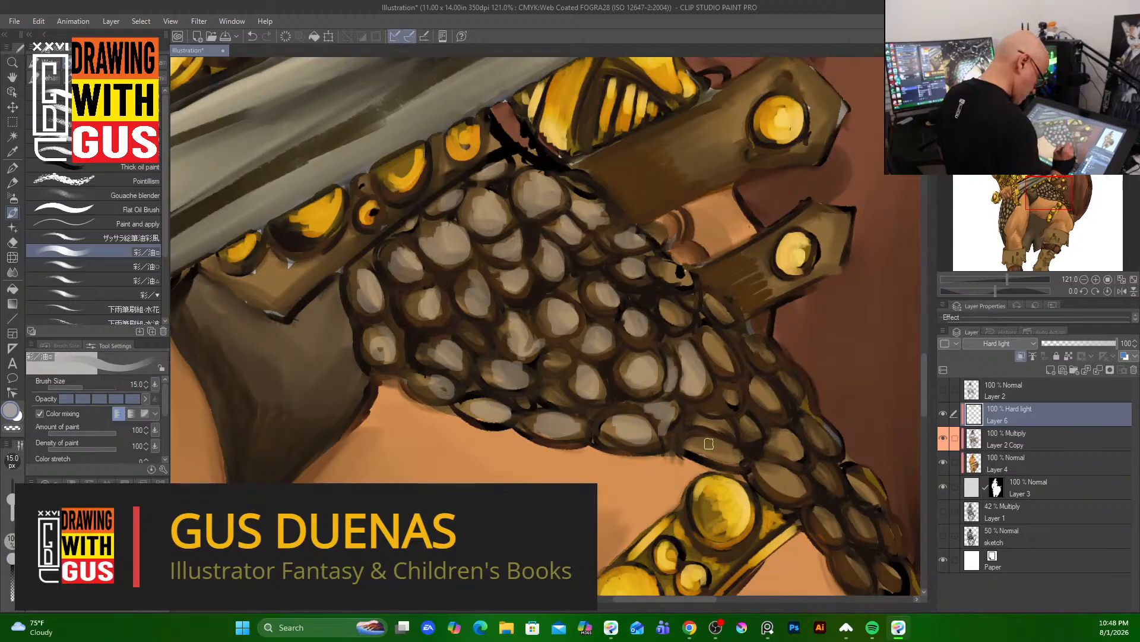
{"action": "mouse_move", "coordinate": [695, 440]}
{"action": "left_mouse_down"}
{"action": "mouse_move", "coordinate": [730, 454]}
{"action": "mouse_move", "coordinate": [715, 426]}
{"action": "mouse_move", "coordinate": [738, 420]}
{"action": "left_mouse_up"}
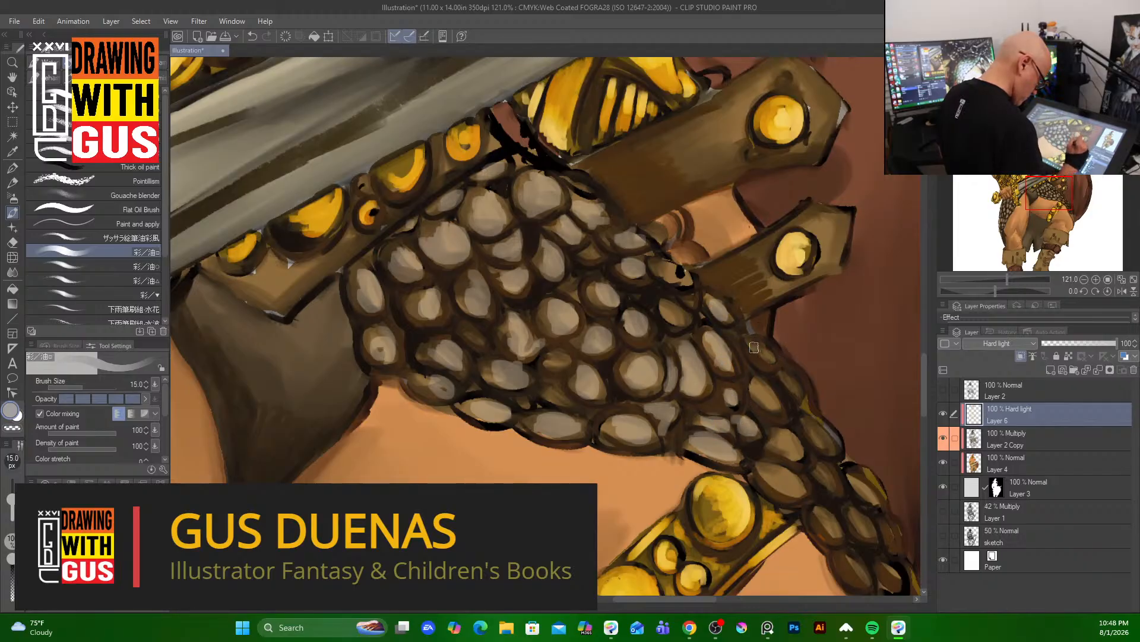
- Highlight the outer-edge scales of the shield-side skirt panel in grey, from below the studded straps down past the thigh band
{"action": "mouse_move", "coordinate": [754, 346]}
{"action": "left_mouse_down"}
{"action": "mouse_move", "coordinate": [771, 356]}
{"action": "mouse_move", "coordinate": [776, 402]}
{"action": "mouse_move", "coordinate": [802, 394]}
{"action": "left_mouse_up"}
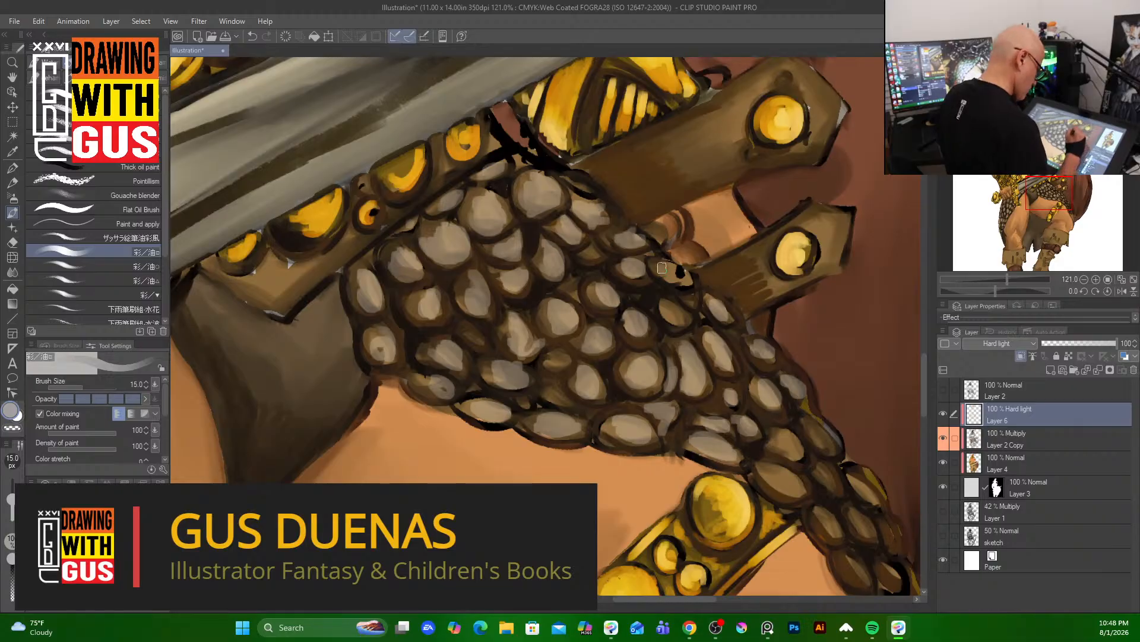
{"action": "left_click_drag", "start_coordinate": [662, 268], "coordinate": [688, 265]}
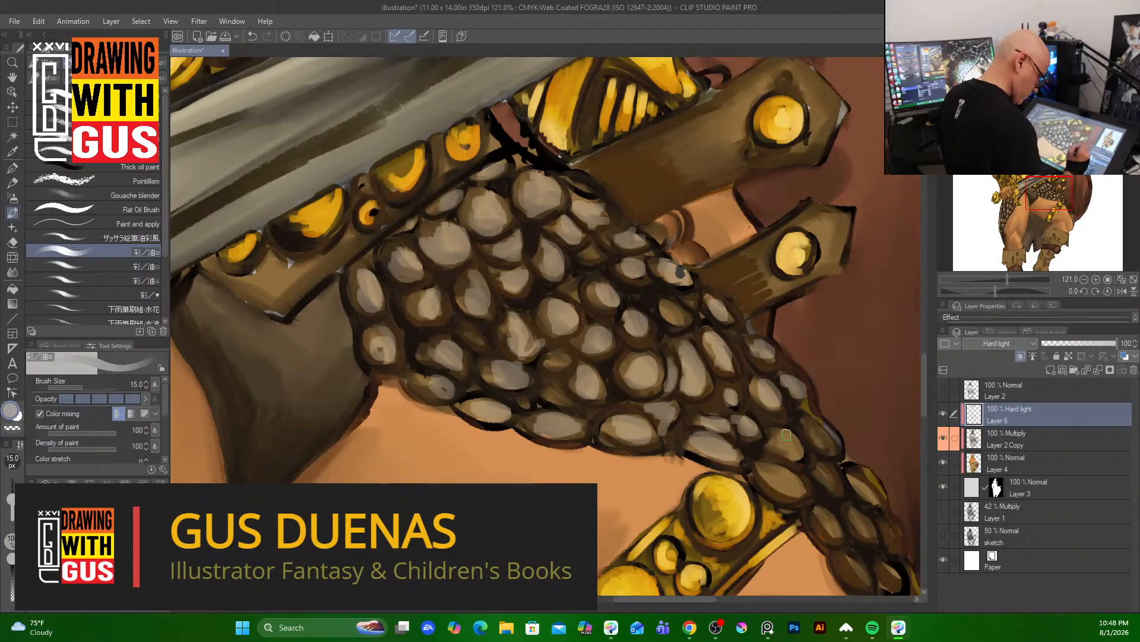
{"action": "mouse_move", "coordinate": [773, 440]}
{"action": "left_mouse_down"}
{"action": "mouse_move", "coordinate": [788, 476]}
{"action": "mouse_move", "coordinate": [767, 467]}
{"action": "mouse_move", "coordinate": [823, 470]}
{"action": "left_mouse_up"}
{"action": "mouse_move", "coordinate": [827, 514]}
{"action": "left_mouse_down"}
{"action": "mouse_move", "coordinate": [836, 531]}
{"action": "mouse_move", "coordinate": [866, 530]}
{"action": "left_mouse_up"}
{"action": "left_click_drag", "start_coordinate": [863, 480], "coordinate": [873, 491]}
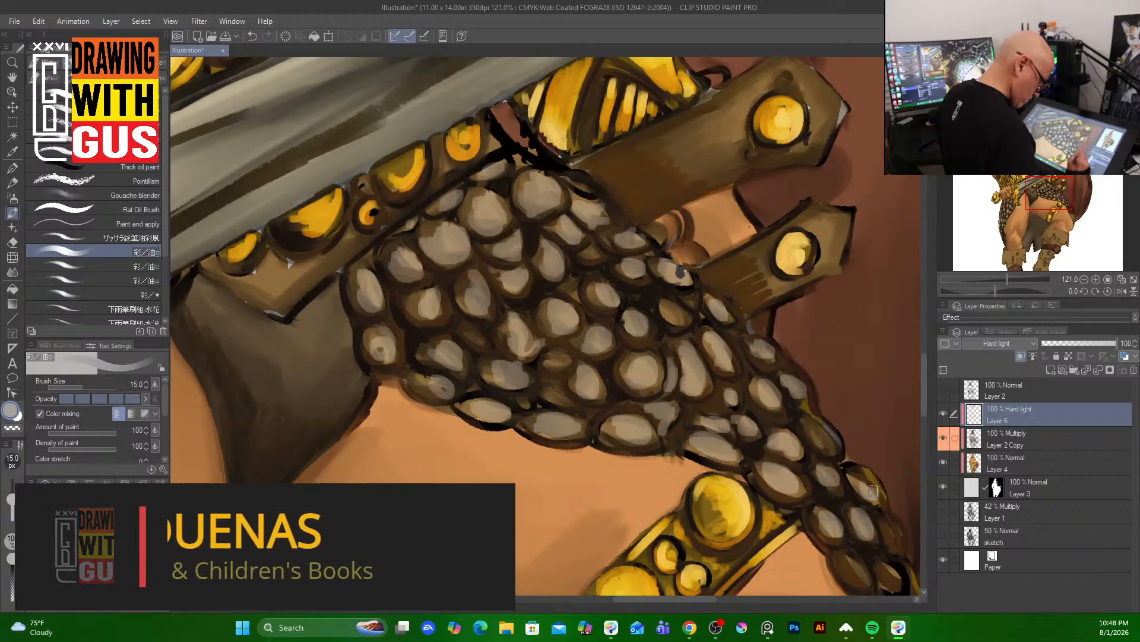
- Paint grey highlights on the remaining scales at the bottom tip of the shield-side skirt panel
{"action": "left_click_drag", "start_coordinate": [877, 529], "coordinate": [626, 194]}
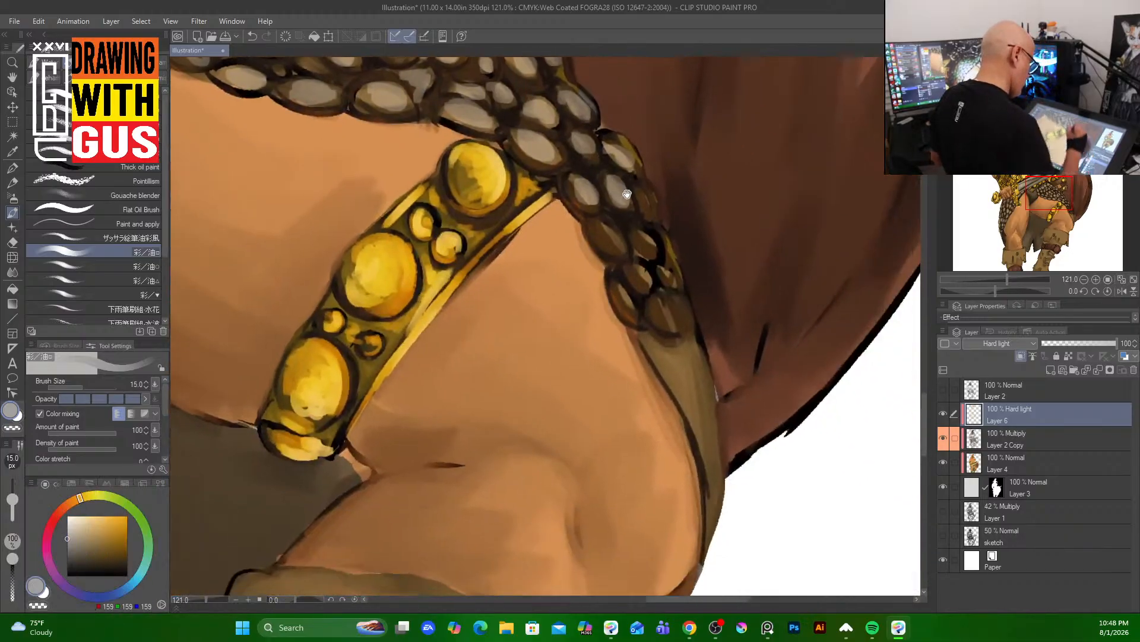
{"action": "left_click_drag", "start_coordinate": [647, 243], "coordinate": [637, 236]}
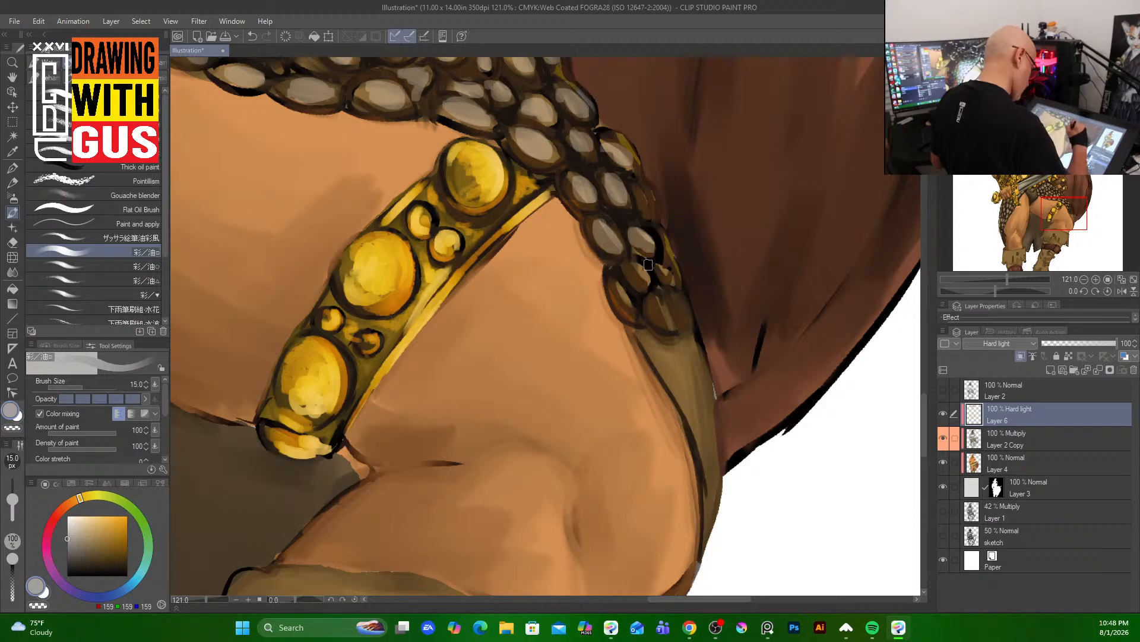
{"action": "mouse_move", "coordinate": [643, 284]}
{"action": "left_mouse_down"}
{"action": "mouse_move", "coordinate": [644, 309]}
{"action": "mouse_move", "coordinate": [622, 290]}
{"action": "mouse_move", "coordinate": [683, 318]}
{"action": "mouse_move", "coordinate": [664, 248]}
{"action": "left_mouse_up"}
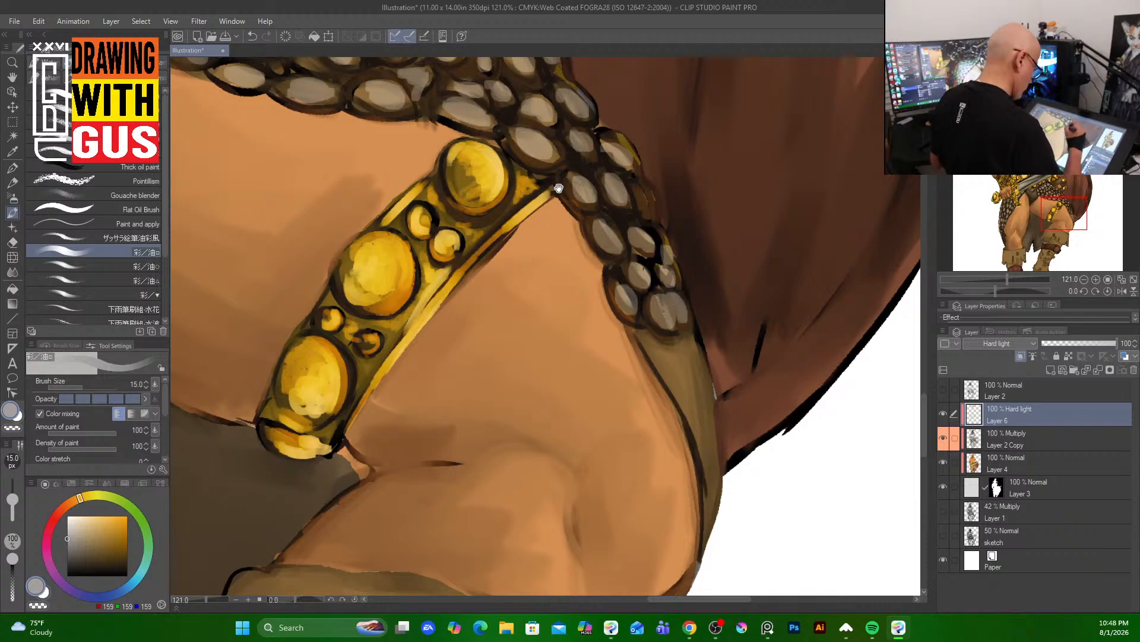
- Pick a lighter grey (RGB 217, 216, 214) and paint brighter highlights on the middle scales of the sword-side skirt panel
{"action": "left_click_drag", "start_coordinate": [559, 189], "coordinate": [809, 509]}
{"action": "left_click_drag", "start_coordinate": [493, 302], "coordinate": [840, 155]}
{"action": "left_click_drag", "start_coordinate": [535, 238], "coordinate": [404, 397]}
{"action": "left_click_drag", "start_coordinate": [336, 457], "coordinate": [639, 135]}
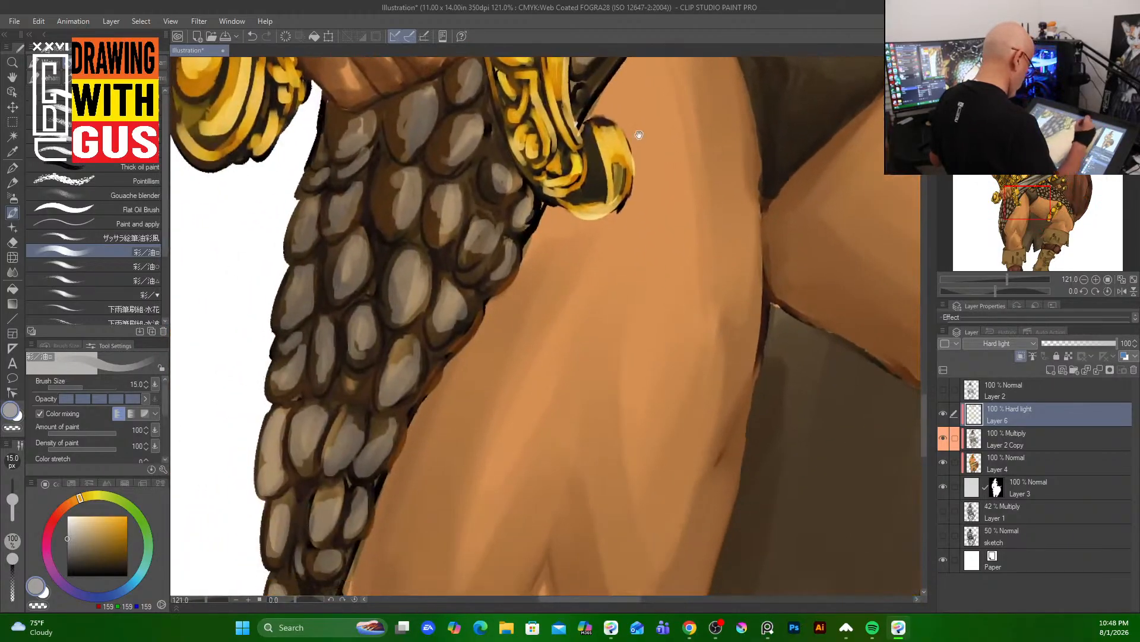
{"action": "left_click_drag", "start_coordinate": [568, 296], "coordinate": [590, 249]}
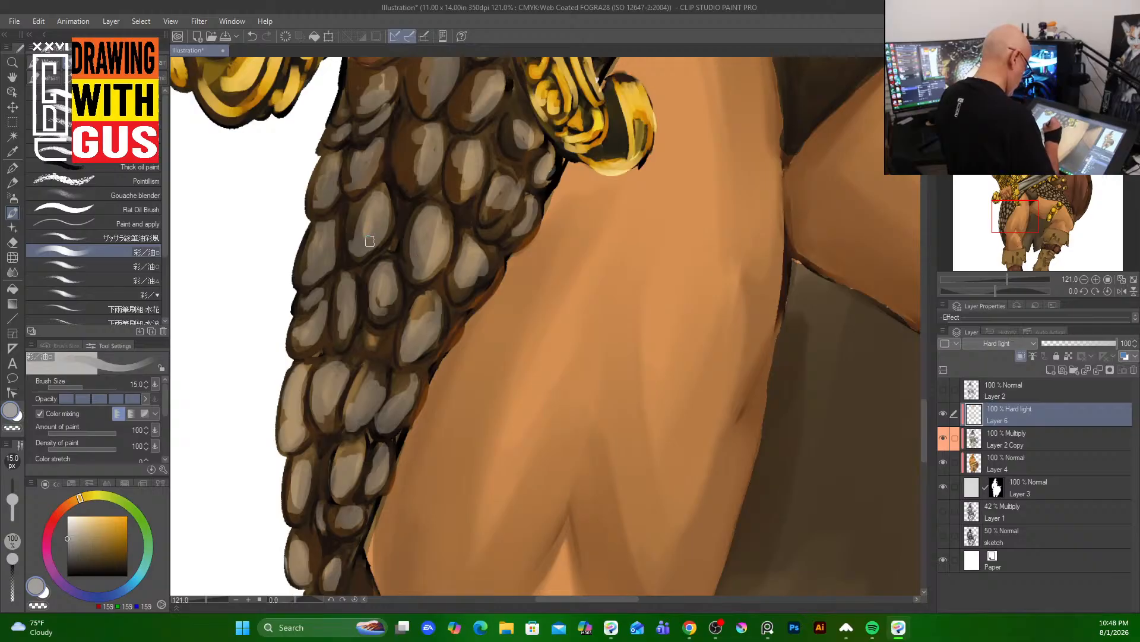
{"action": "left_click", "coordinate": [71, 524]}
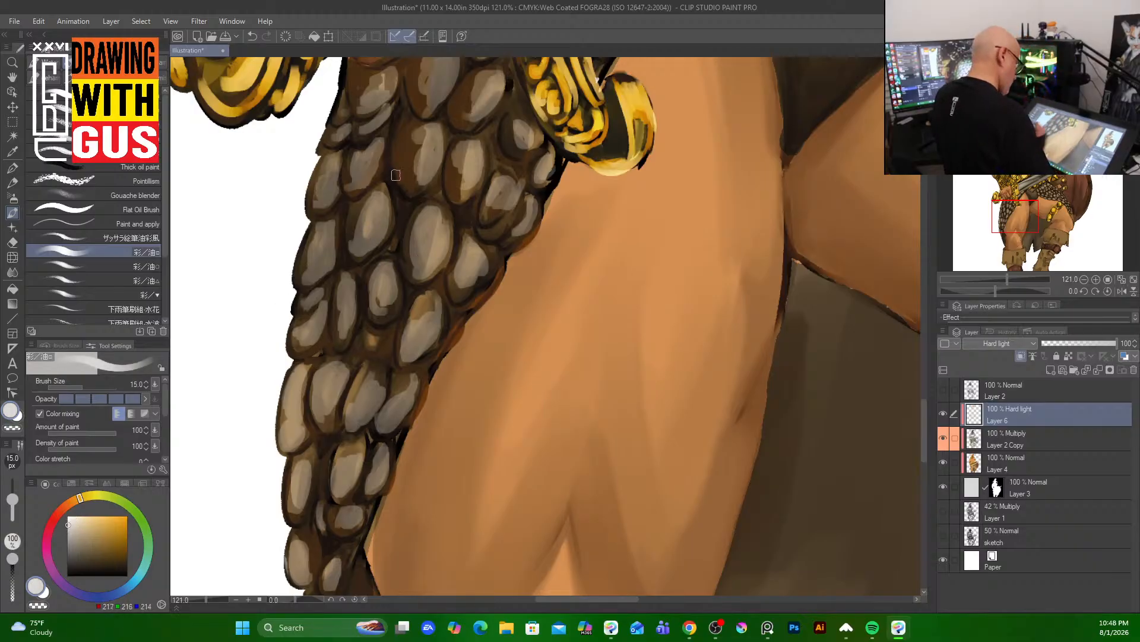
{"action": "mouse_move", "coordinate": [355, 231]}
{"action": "left_mouse_down"}
{"action": "mouse_move", "coordinate": [373, 227]}
{"action": "mouse_move", "coordinate": [371, 253]}
{"action": "mouse_move", "coordinate": [357, 244]}
{"action": "mouse_move", "coordinate": [380, 235]}
{"action": "left_mouse_up"}
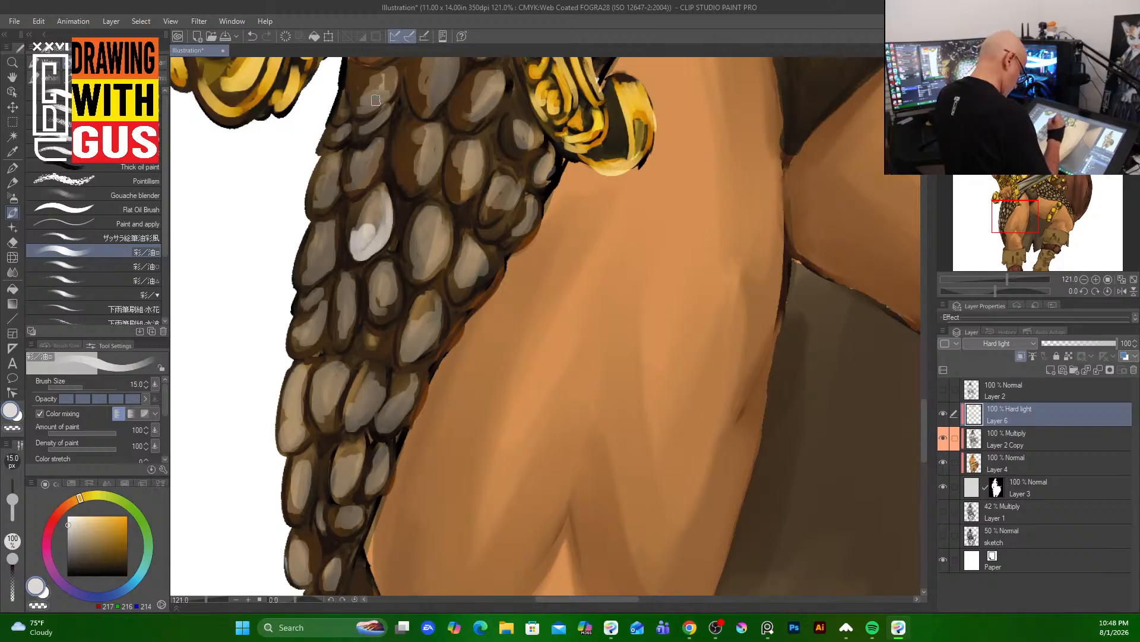
{"action": "mouse_move", "coordinate": [355, 183]}
{"action": "left_mouse_down"}
{"action": "mouse_move", "coordinate": [381, 145]}
{"action": "mouse_move", "coordinate": [358, 182]}
{"action": "mouse_move", "coordinate": [376, 145]}
{"action": "mouse_move", "coordinate": [362, 135]}
{"action": "mouse_move", "coordinate": [315, 202]}
{"action": "mouse_move", "coordinate": [321, 188]}
{"action": "mouse_move", "coordinate": [306, 281]}
{"action": "mouse_move", "coordinate": [328, 252]}
{"action": "mouse_move", "coordinate": [308, 274]}
{"action": "mouse_move", "coordinate": [325, 225]}
{"action": "mouse_move", "coordinate": [310, 261]}
{"action": "left_mouse_up"}
{"action": "mouse_move", "coordinate": [413, 234]}
{"action": "left_mouse_down"}
{"action": "mouse_move", "coordinate": [440, 263]}
{"action": "mouse_move", "coordinate": [445, 212]}
{"action": "mouse_move", "coordinate": [448, 236]}
{"action": "mouse_move", "coordinate": [426, 262]}
{"action": "mouse_move", "coordinate": [436, 209]}
{"action": "left_mouse_up"}
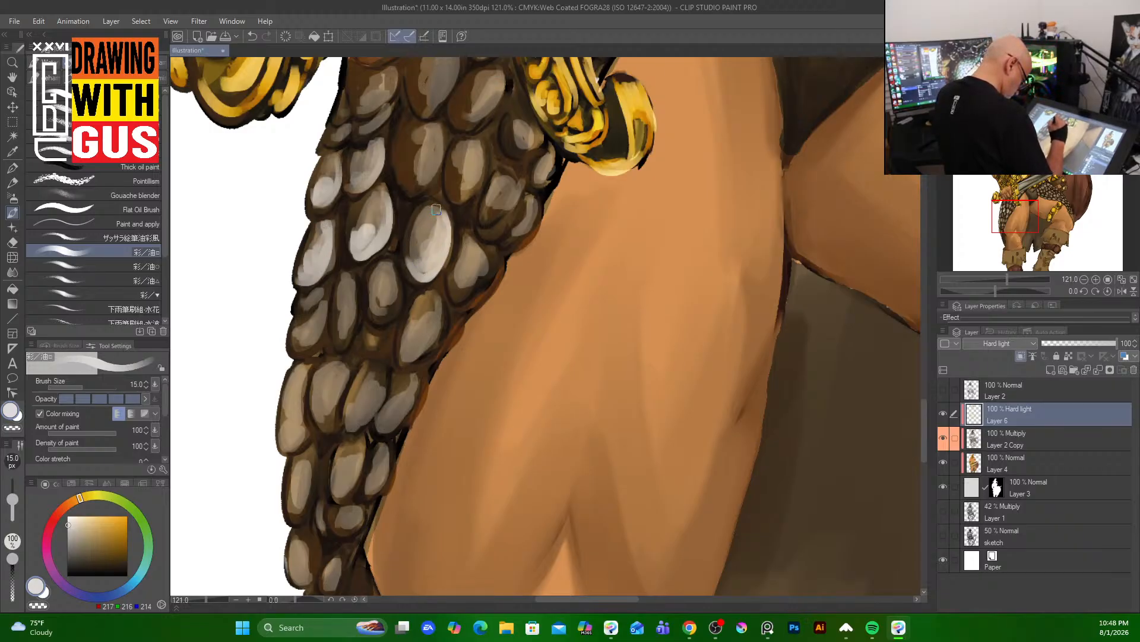
{"action": "mouse_move", "coordinate": [453, 280]}
{"action": "left_mouse_down"}
{"action": "mouse_move", "coordinate": [483, 249]}
{"action": "mouse_move", "coordinate": [467, 285]}
{"action": "mouse_move", "coordinate": [476, 250]}
{"action": "left_mouse_up"}
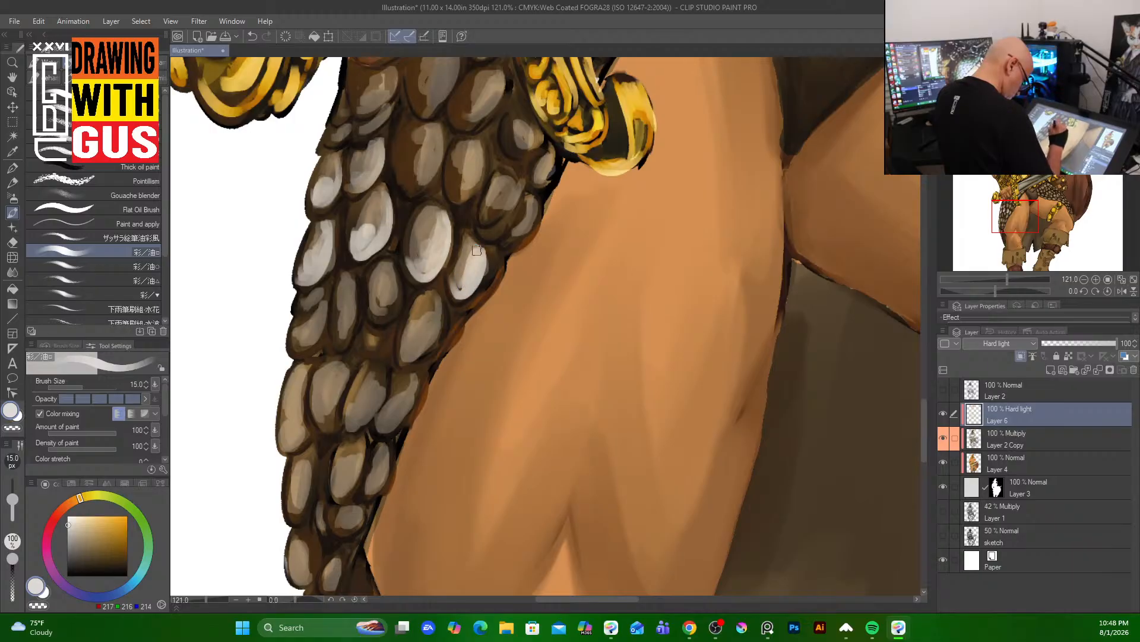
{"action": "mouse_move", "coordinate": [438, 299]}
{"action": "left_mouse_down"}
{"action": "mouse_move", "coordinate": [409, 353]}
{"action": "mouse_move", "coordinate": [425, 353]}
{"action": "mouse_move", "coordinate": [407, 349]}
{"action": "mouse_move", "coordinate": [427, 331]}
{"action": "mouse_move", "coordinate": [391, 278]}
{"action": "mouse_move", "coordinate": [389, 314]}
{"action": "mouse_move", "coordinate": [395, 302]}
{"action": "mouse_move", "coordinate": [382, 303]}
{"action": "mouse_move", "coordinate": [401, 239]}
{"action": "mouse_move", "coordinate": [346, 272]}
{"action": "mouse_move", "coordinate": [345, 309]}
{"action": "left_mouse_up"}
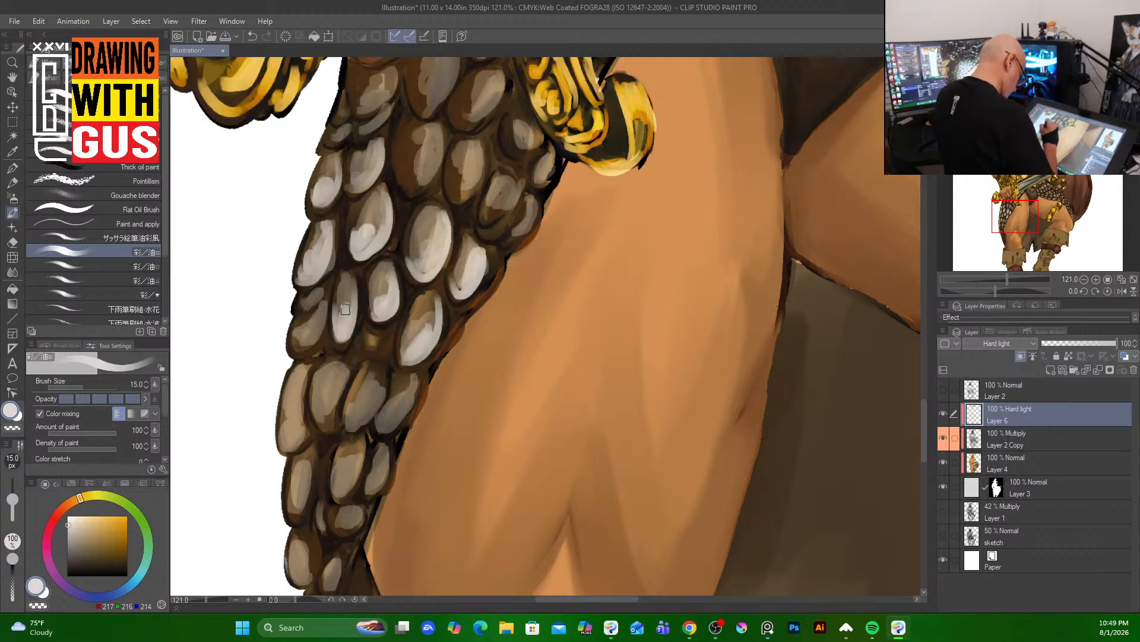
- Add light grey highlights to the upper inner scales of the sword-side skirt panel, beside the gold sword guard
{"action": "mouse_move", "coordinate": [417, 172]}
{"action": "left_mouse_down"}
{"action": "mouse_move", "coordinate": [441, 136]}
{"action": "mouse_move", "coordinate": [419, 178]}
{"action": "mouse_move", "coordinate": [402, 163]}
{"action": "mouse_move", "coordinate": [399, 132]}
{"action": "left_mouse_up"}
{"action": "mouse_move", "coordinate": [459, 95]}
{"action": "left_mouse_down"}
{"action": "mouse_move", "coordinate": [472, 117]}
{"action": "mouse_move", "coordinate": [497, 84]}
{"action": "left_mouse_up"}
{"action": "mouse_move", "coordinate": [479, 152]}
{"action": "left_mouse_down"}
{"action": "mouse_move", "coordinate": [458, 188]}
{"action": "mouse_move", "coordinate": [494, 220]}
{"action": "mouse_move", "coordinate": [484, 216]}
{"action": "mouse_move", "coordinate": [508, 192]}
{"action": "mouse_move", "coordinate": [516, 232]}
{"action": "left_mouse_up"}
{"action": "mouse_move", "coordinate": [524, 135]}
{"action": "left_mouse_down"}
{"action": "mouse_move", "coordinate": [522, 111]}
{"action": "mouse_move", "coordinate": [518, 142]}
{"action": "left_mouse_up"}
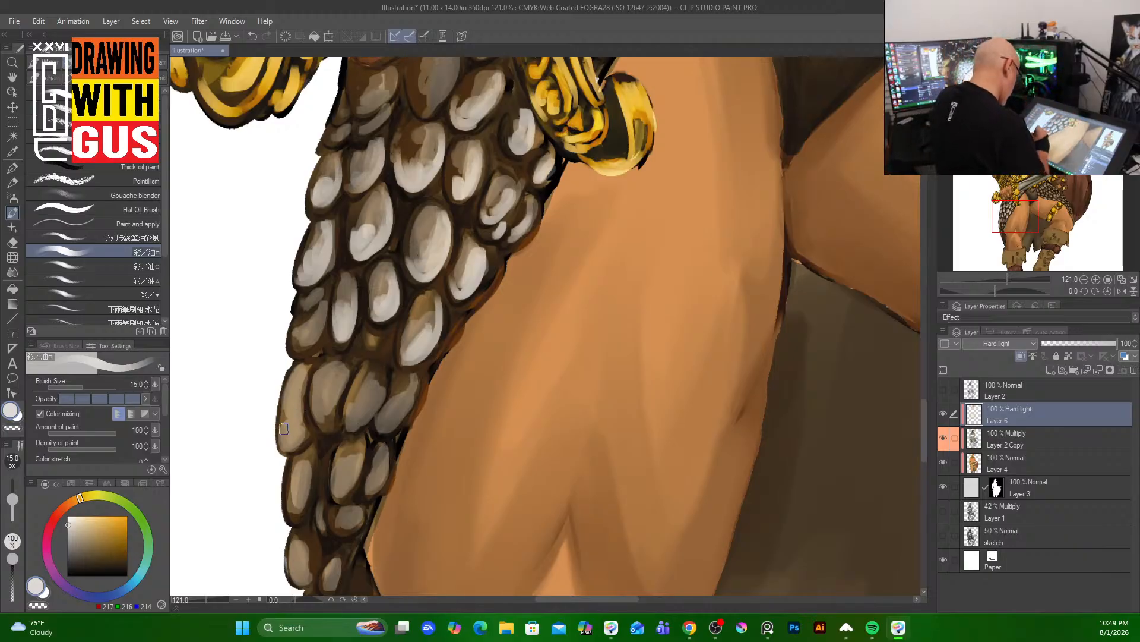
- Brighten the scales in the lower rows of the sword-side skirt panel with light grey
{"action": "mouse_move", "coordinate": [284, 428]}
{"action": "left_mouse_down"}
{"action": "mouse_move", "coordinate": [327, 425]}
{"action": "mouse_move", "coordinate": [320, 415]}
{"action": "mouse_move", "coordinate": [350, 415]}
{"action": "mouse_move", "coordinate": [375, 397]}
{"action": "mouse_move", "coordinate": [387, 417]}
{"action": "mouse_move", "coordinate": [411, 390]}
{"action": "left_mouse_up"}
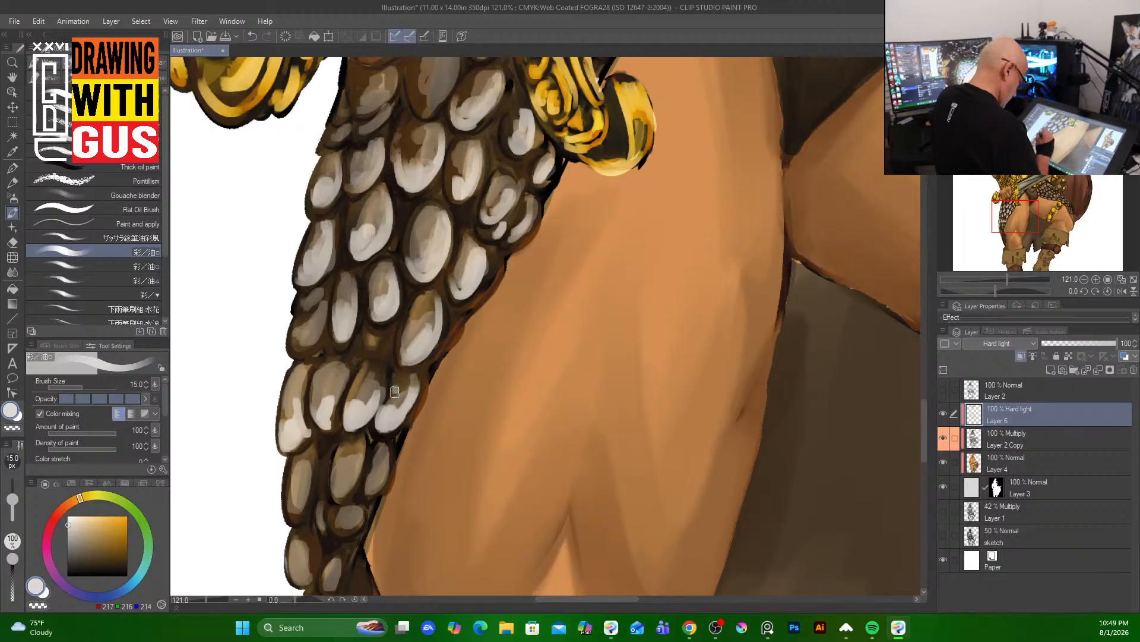
{"action": "left_click_drag", "start_coordinate": [368, 334], "coordinate": [391, 328]}
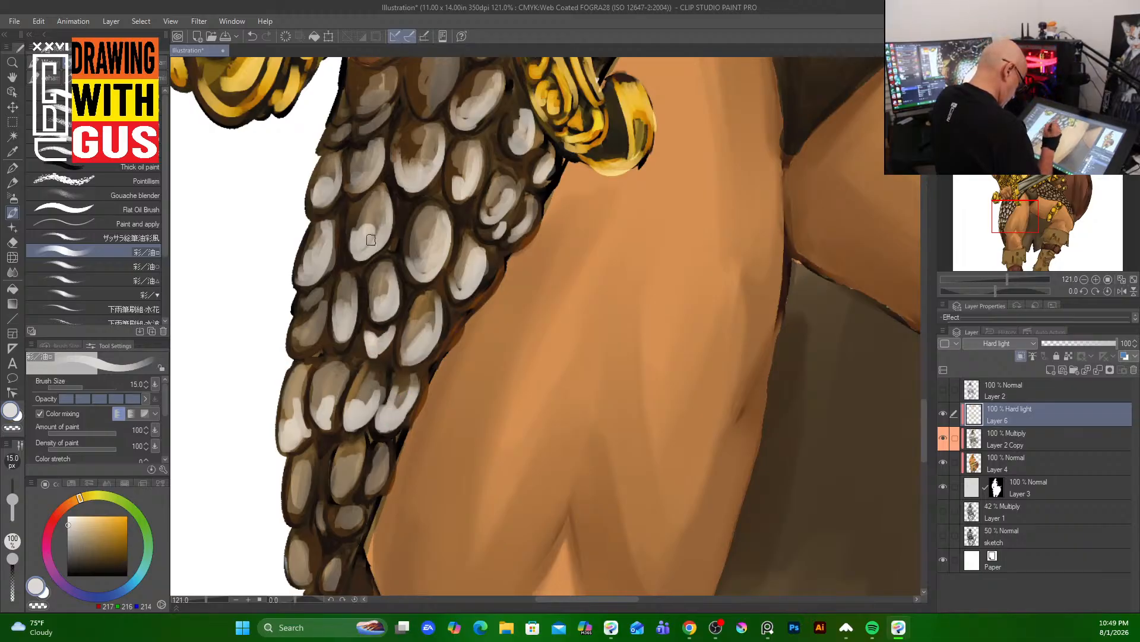
{"action": "mouse_move", "coordinate": [372, 484]}
{"action": "left_mouse_down"}
{"action": "mouse_move", "coordinate": [381, 466]}
{"action": "mouse_move", "coordinate": [300, 495]}
{"action": "mouse_move", "coordinate": [295, 509]}
{"action": "left_mouse_up"}
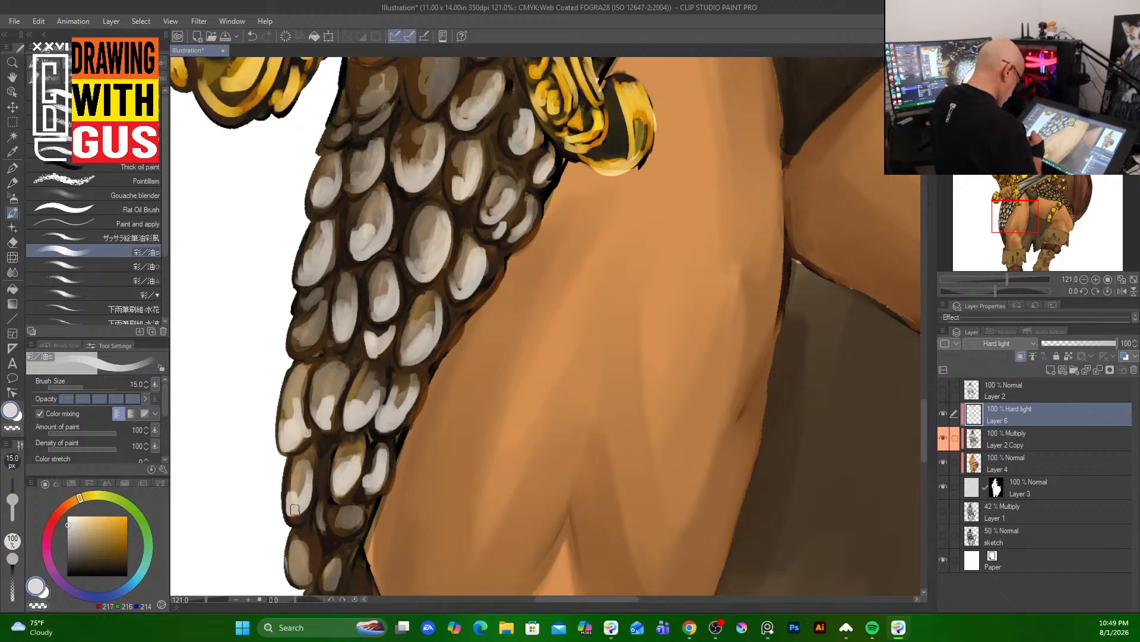
{"action": "left_click_drag", "start_coordinate": [309, 450], "coordinate": [310, 477]}
{"action": "left_click_drag", "start_coordinate": [334, 524], "coordinate": [356, 509]}
{"action": "mouse_move", "coordinate": [308, 549]}
{"action": "left_mouse_down"}
{"action": "mouse_move", "coordinate": [303, 579]}
{"action": "mouse_move", "coordinate": [295, 564]}
{"action": "left_mouse_up"}
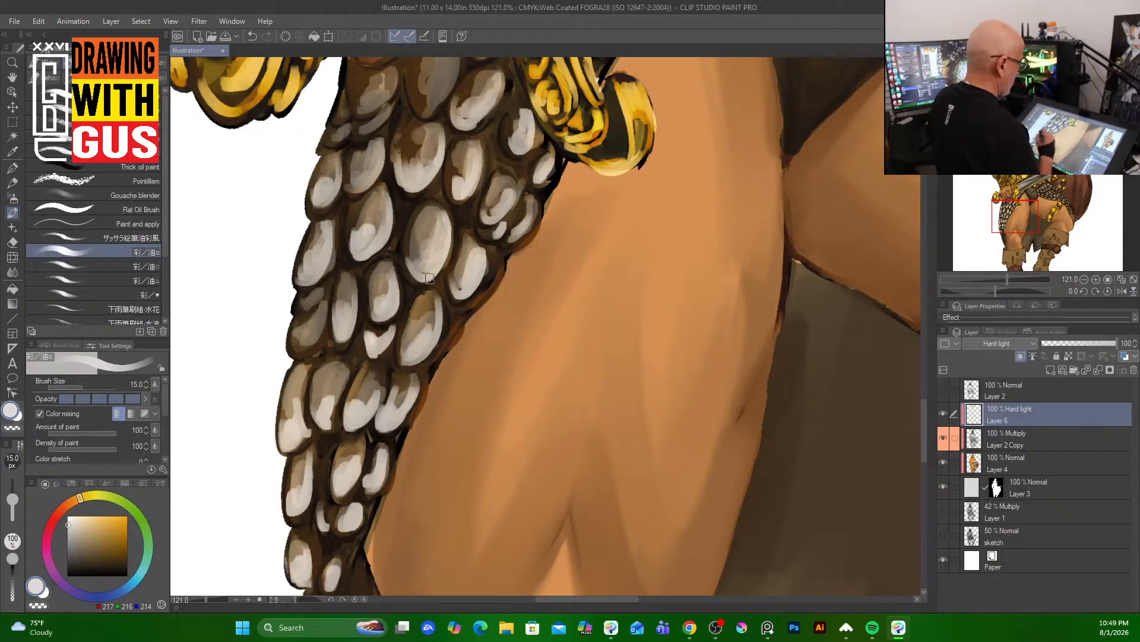
- Add light grey highlights to the scales just below the fist and to those between the sword and the thigh
{"action": "scroll", "coordinate": [416, 261], "scroll_direction": "up", "scroll_amount": 4}
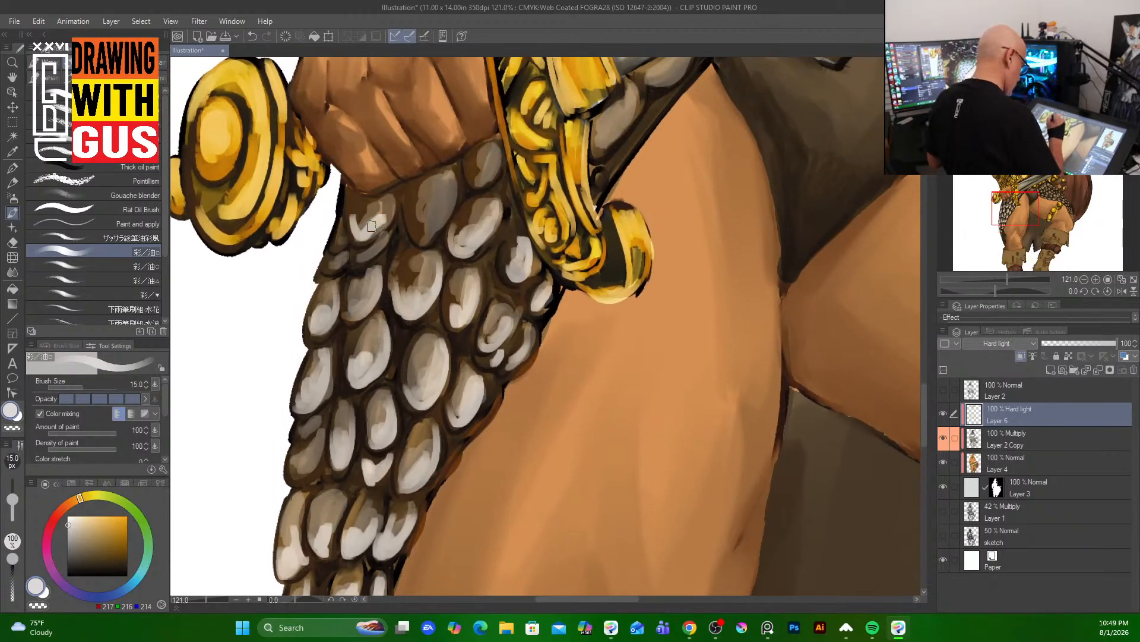
{"action": "mouse_move", "coordinate": [372, 226]}
{"action": "left_mouse_down"}
{"action": "mouse_move", "coordinate": [386, 207]}
{"action": "mouse_move", "coordinate": [343, 244]}
{"action": "left_mouse_up"}
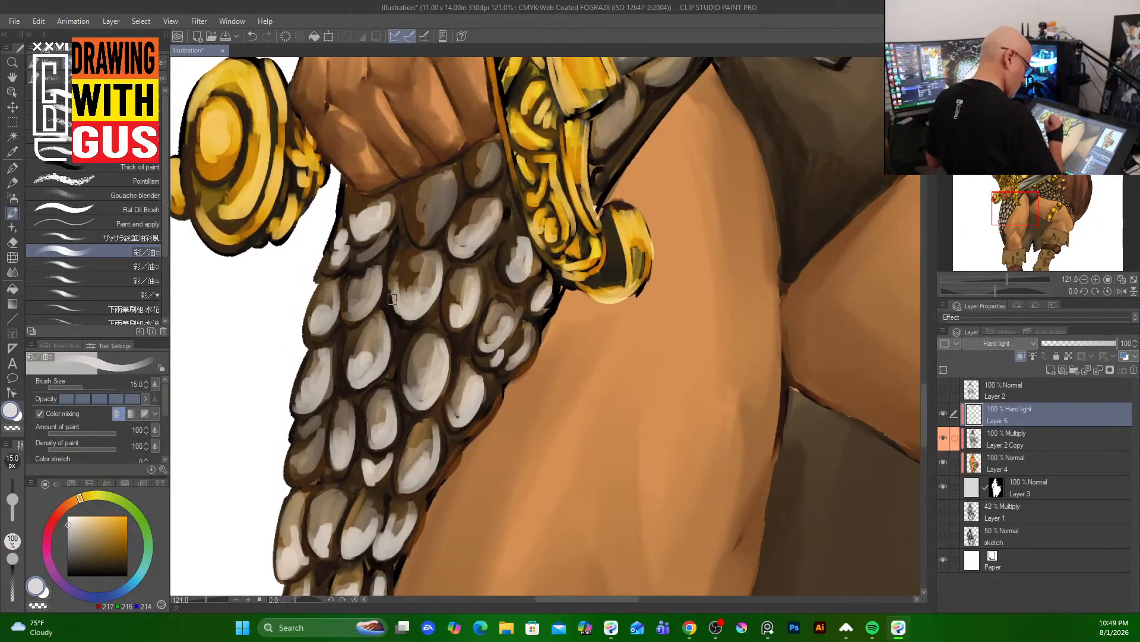
{"action": "mouse_move", "coordinate": [627, 96]}
{"action": "left_mouse_down"}
{"action": "mouse_move", "coordinate": [600, 174]}
{"action": "mouse_move", "coordinate": [596, 265]}
{"action": "mouse_move", "coordinate": [573, 294]}
{"action": "left_mouse_up"}
{"action": "left_click_drag", "start_coordinate": [598, 161], "coordinate": [568, 189]}
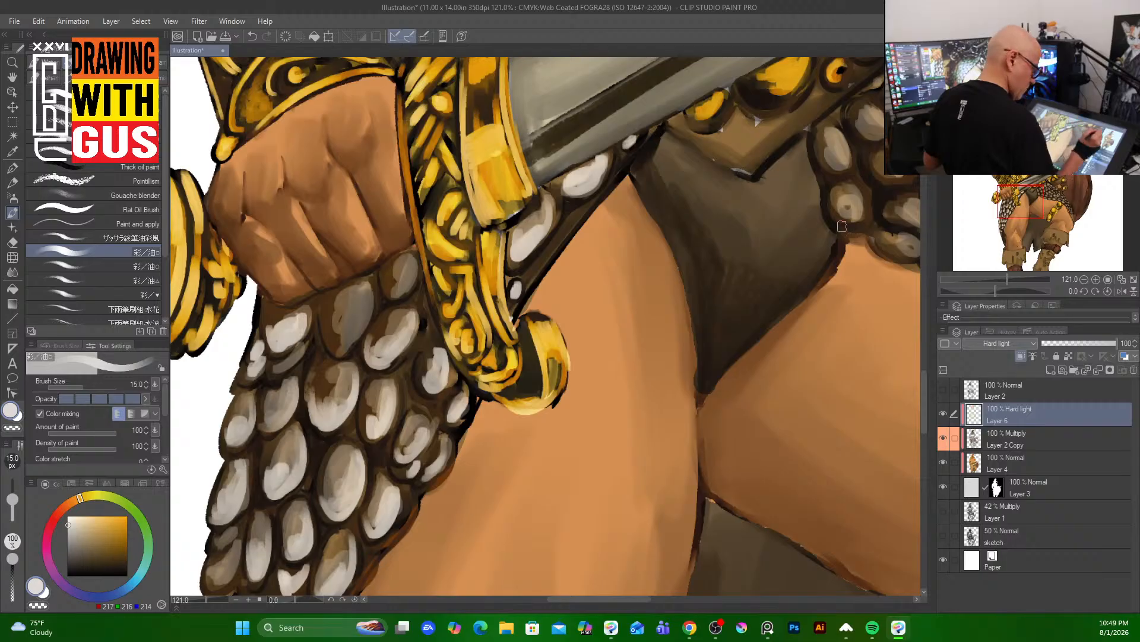
- Paint light grey highlights on the inner scales and inner bottom edge of the shield-side skirt panel
{"action": "left_click_drag", "start_coordinate": [776, 296], "coordinate": [364, 300]}
{"action": "mouse_move", "coordinate": [432, 173]}
{"action": "left_mouse_down"}
{"action": "mouse_move", "coordinate": [441, 130]}
{"action": "mouse_move", "coordinate": [471, 140]}
{"action": "mouse_move", "coordinate": [475, 121]}
{"action": "mouse_move", "coordinate": [503, 162]}
{"action": "mouse_move", "coordinate": [496, 189]}
{"action": "mouse_move", "coordinate": [456, 221]}
{"action": "mouse_move", "coordinate": [451, 212]}
{"action": "mouse_move", "coordinate": [455, 226]}
{"action": "mouse_move", "coordinate": [505, 245]}
{"action": "mouse_move", "coordinate": [521, 214]}
{"action": "mouse_move", "coordinate": [523, 244]}
{"action": "mouse_move", "coordinate": [577, 237]}
{"action": "left_mouse_up"}
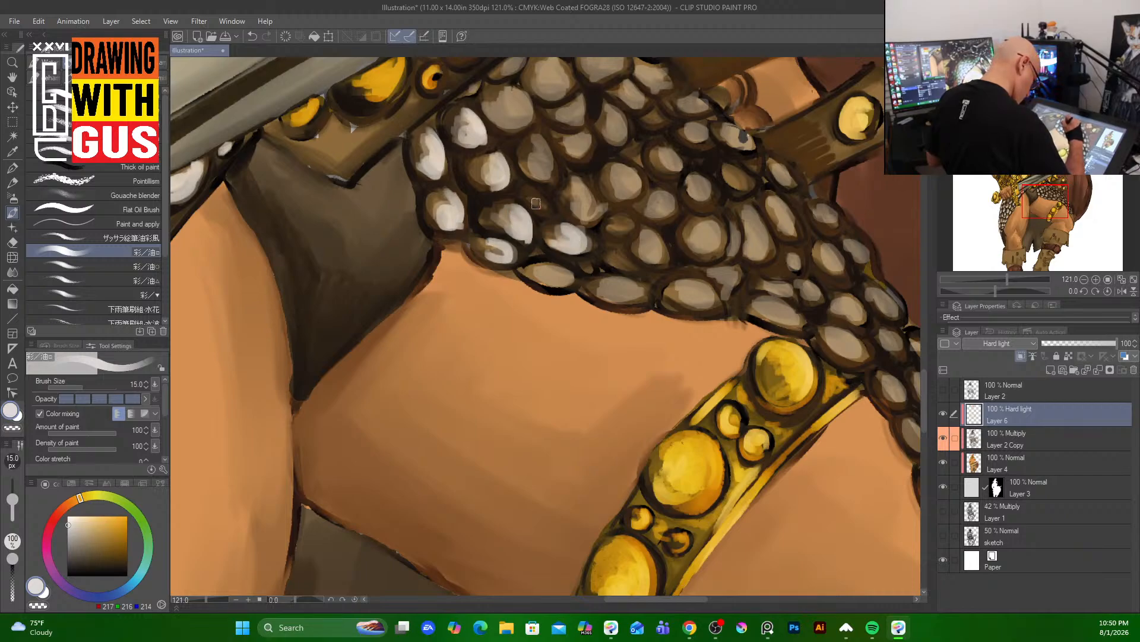
{"action": "mouse_move", "coordinate": [536, 204]}
{"action": "left_mouse_down"}
{"action": "mouse_move", "coordinate": [547, 208]}
{"action": "mouse_move", "coordinate": [572, 159]}
{"action": "mouse_move", "coordinate": [543, 145]}
{"action": "mouse_move", "coordinate": [576, 152]}
{"action": "mouse_move", "coordinate": [585, 138]}
{"action": "left_mouse_up"}
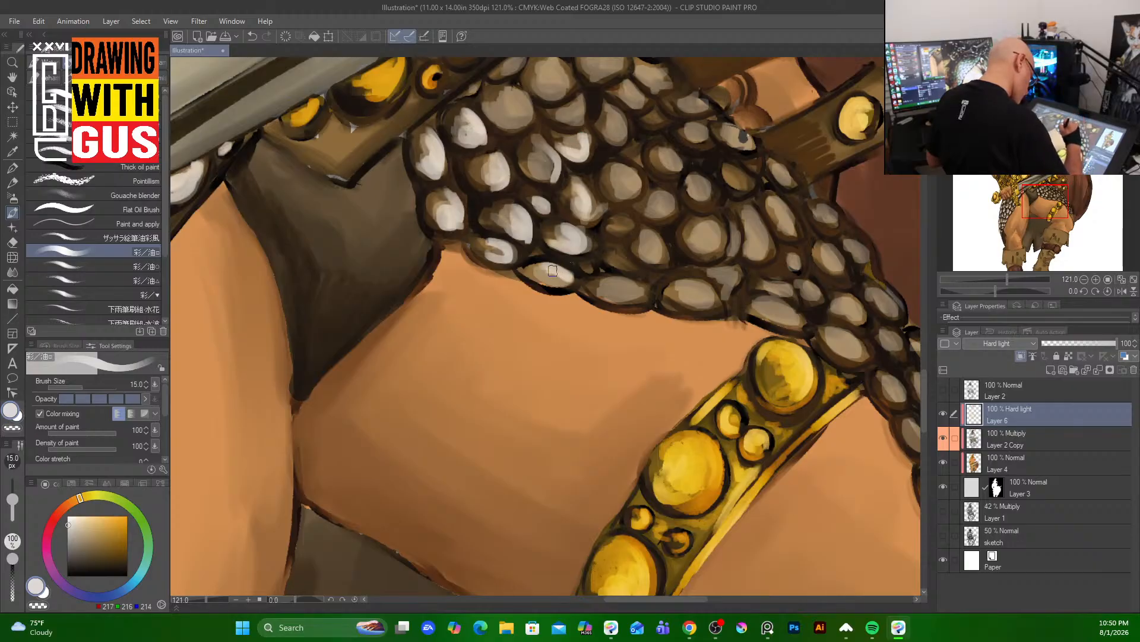
{"action": "mouse_move", "coordinate": [552, 271]}
{"action": "left_mouse_down"}
{"action": "mouse_move", "coordinate": [645, 295]}
{"action": "mouse_move", "coordinate": [654, 236]}
{"action": "mouse_move", "coordinate": [617, 261]}
{"action": "mouse_move", "coordinate": [622, 233]}
{"action": "left_mouse_up"}
{"action": "left_click_drag", "start_coordinate": [622, 233], "coordinate": [631, 226]}
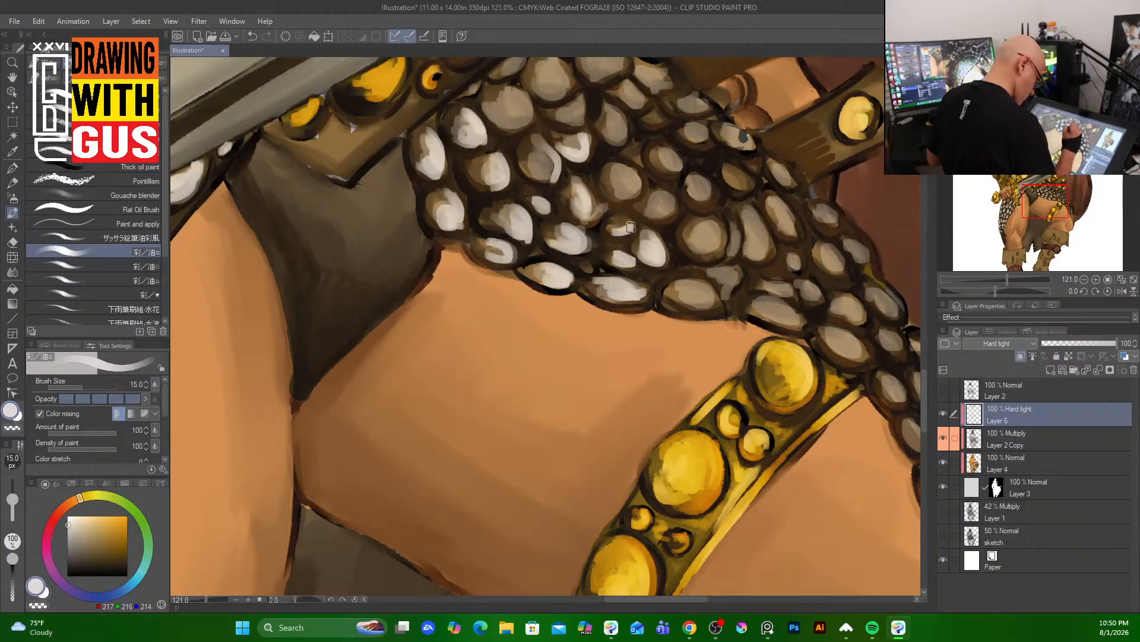
- Brighten the central and upper scales of the shield-side skirt panel with light grey
{"action": "mouse_move", "coordinate": [644, 180]}
{"action": "left_mouse_down"}
{"action": "mouse_move", "coordinate": [625, 191]}
{"action": "mouse_move", "coordinate": [630, 171]}
{"action": "left_mouse_up"}
{"action": "mouse_move", "coordinate": [615, 111]}
{"action": "left_mouse_down"}
{"action": "mouse_move", "coordinate": [620, 136]}
{"action": "mouse_move", "coordinate": [615, 112]}
{"action": "mouse_move", "coordinate": [570, 122]}
{"action": "mouse_move", "coordinate": [580, 98]}
{"action": "mouse_move", "coordinate": [556, 66]}
{"action": "mouse_move", "coordinate": [617, 61]}
{"action": "left_mouse_up"}
{"action": "mouse_move", "coordinate": [636, 107]}
{"action": "left_mouse_down"}
{"action": "mouse_move", "coordinate": [635, 90]}
{"action": "mouse_move", "coordinate": [660, 74]}
{"action": "mouse_move", "coordinate": [676, 104]}
{"action": "mouse_move", "coordinate": [692, 104]}
{"action": "mouse_move", "coordinate": [692, 128]}
{"action": "left_mouse_up"}
{"action": "left_click_drag", "start_coordinate": [677, 172], "coordinate": [671, 151]}
{"action": "mouse_move", "coordinate": [692, 202]}
{"action": "left_mouse_down"}
{"action": "mouse_move", "coordinate": [708, 196]}
{"action": "mouse_move", "coordinate": [690, 193]}
{"action": "mouse_move", "coordinate": [661, 218]}
{"action": "mouse_move", "coordinate": [656, 193]}
{"action": "left_mouse_up"}
{"action": "mouse_move", "coordinate": [696, 246]}
{"action": "left_mouse_down"}
{"action": "mouse_move", "coordinate": [716, 232]}
{"action": "mouse_move", "coordinate": [700, 222]}
{"action": "left_mouse_up"}
{"action": "left_click_drag", "start_coordinate": [764, 254], "coordinate": [751, 212]}
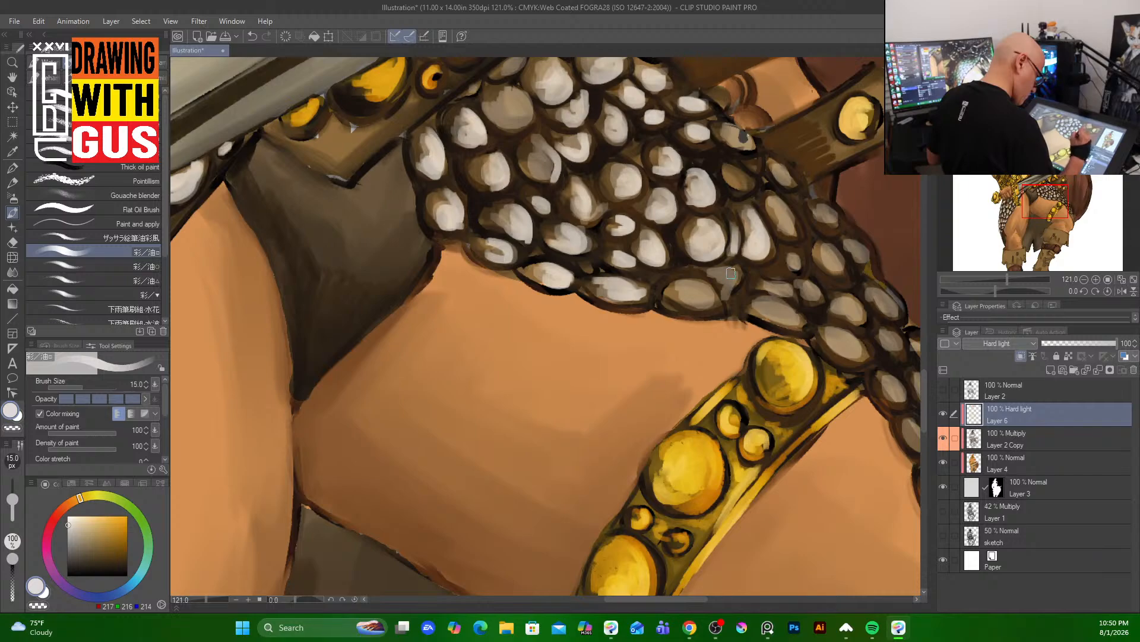
- Add light grey highlights to the shield-side panel's bottom scales above the gold thigh band and up along its outer edge
{"action": "mouse_move", "coordinate": [732, 276]}
{"action": "left_mouse_down"}
{"action": "mouse_move", "coordinate": [695, 313]}
{"action": "mouse_move", "coordinate": [785, 321]}
{"action": "mouse_move", "coordinate": [803, 301]}
{"action": "left_mouse_up"}
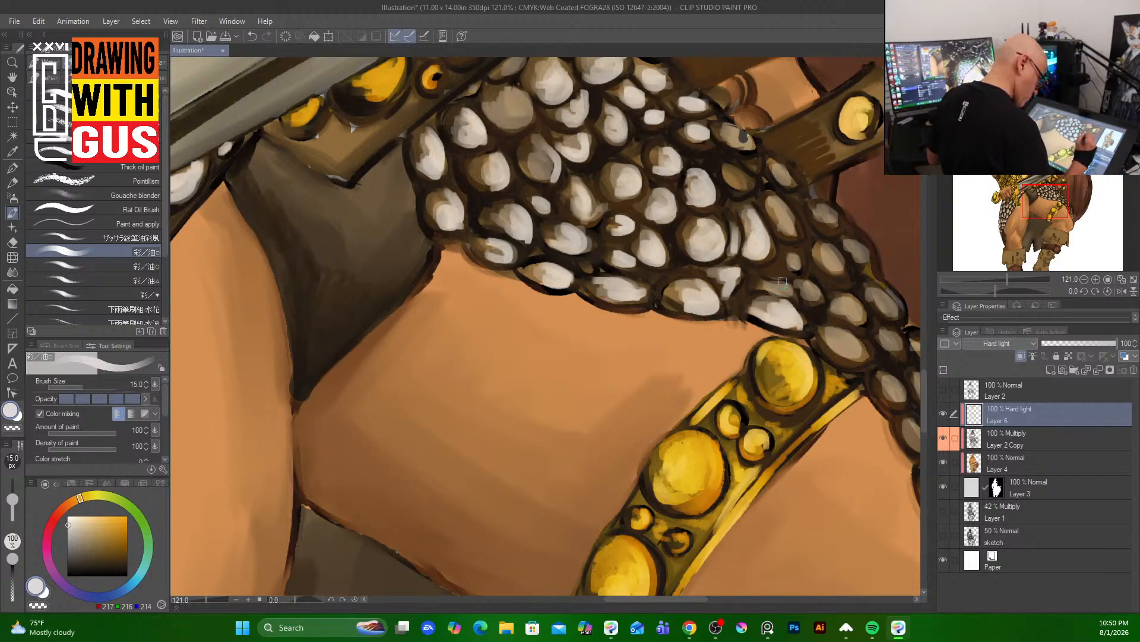
{"action": "mouse_move", "coordinate": [781, 265]}
{"action": "left_mouse_down"}
{"action": "mouse_move", "coordinate": [798, 249]}
{"action": "mouse_move", "coordinate": [819, 291]}
{"action": "left_mouse_up"}
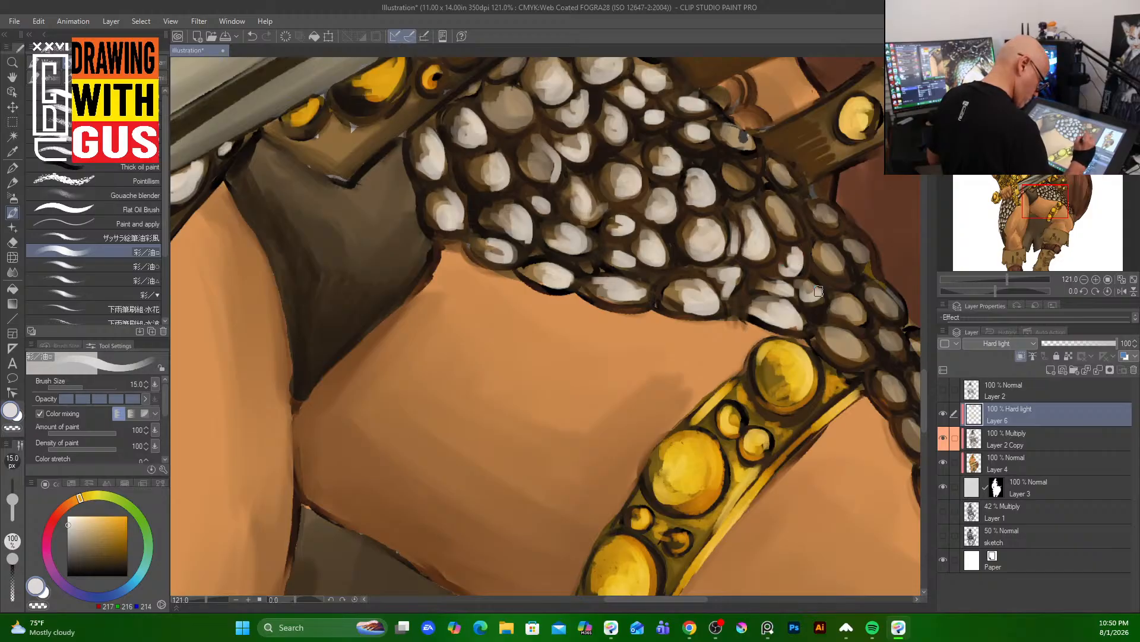
{"action": "left_click_drag", "start_coordinate": [825, 339], "coordinate": [864, 351]}
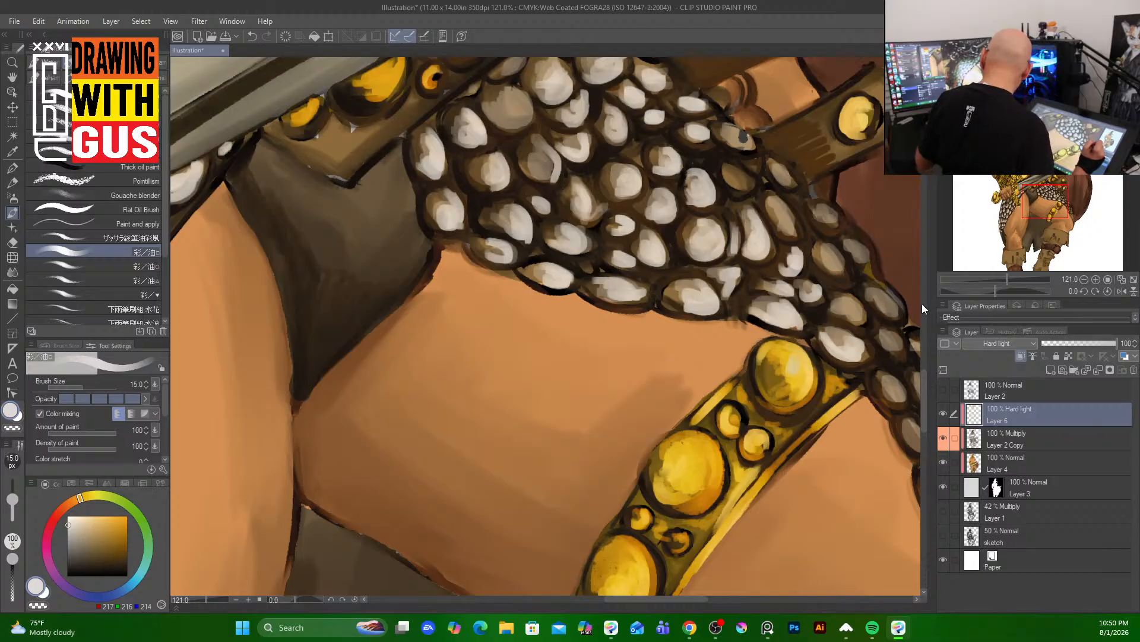
{"action": "key", "text": "ctrl+z"}
{"action": "left_click_drag", "start_coordinate": [843, 315], "coordinate": [894, 310]}
{"action": "mouse_move", "coordinate": [830, 262]}
{"action": "left_mouse_down"}
{"action": "mouse_move", "coordinate": [841, 270]}
{"action": "mouse_move", "coordinate": [860, 259]}
{"action": "left_mouse_up"}
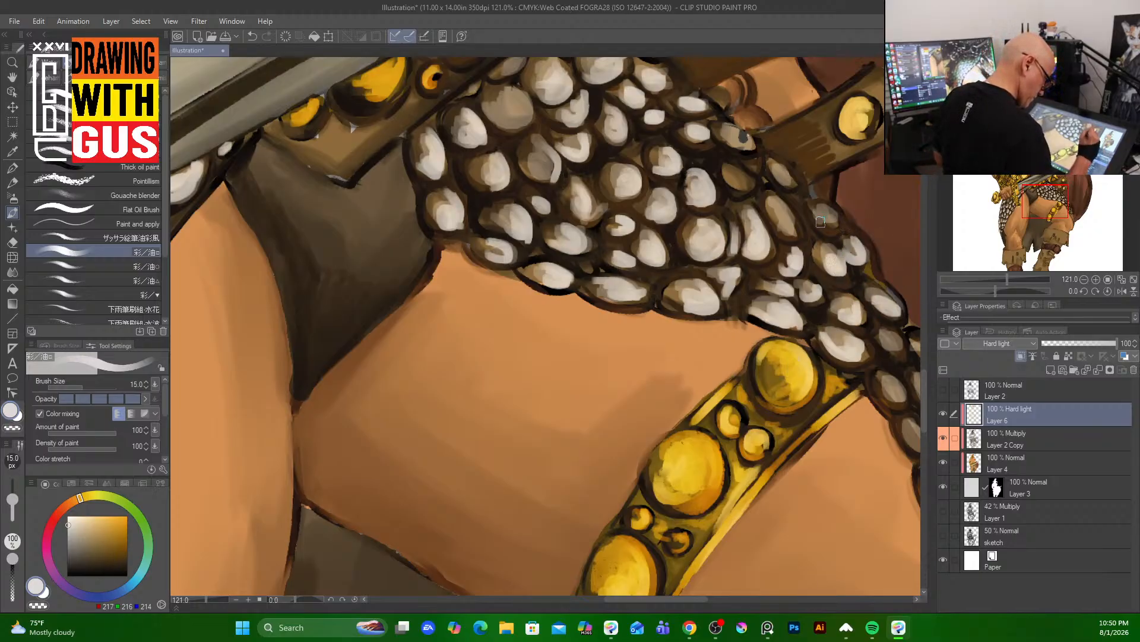
{"action": "left_click_drag", "start_coordinate": [821, 215], "coordinate": [835, 227]}
{"action": "left_click_drag", "start_coordinate": [776, 168], "coordinate": [790, 180]}
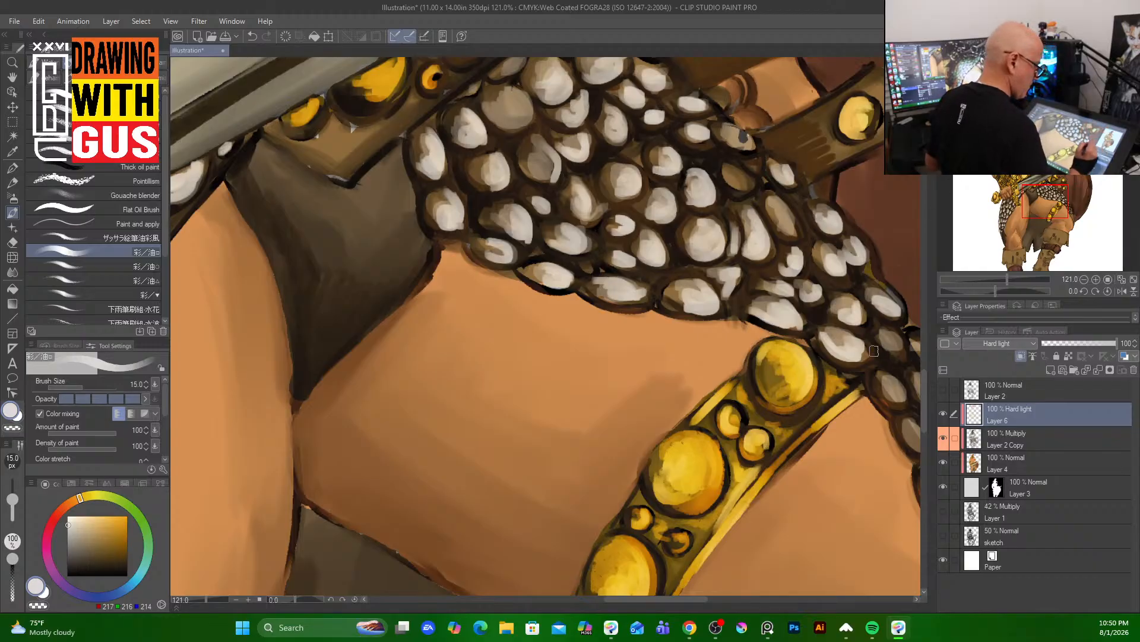
- Brighten the scales on the narrow tail of the shield-side skirt panel, beside the thigh, with light grey
{"action": "left_click_drag", "start_coordinate": [874, 350], "coordinate": [531, 184]}
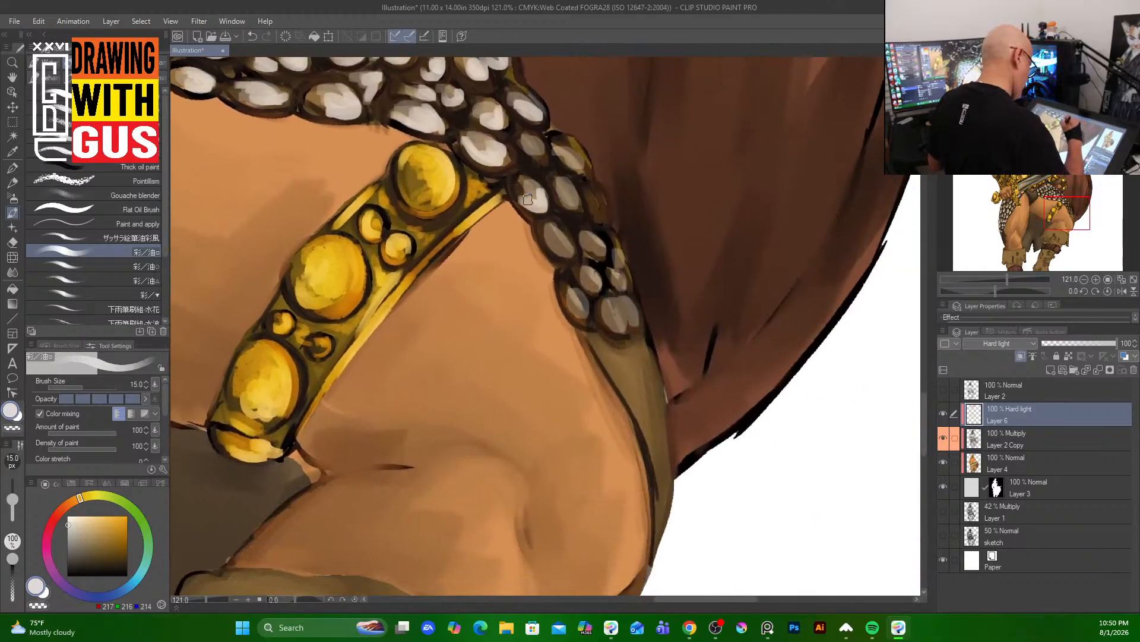
{"action": "left_click_drag", "start_coordinate": [552, 229], "coordinate": [567, 253]}
{"action": "mouse_move", "coordinate": [571, 291]}
{"action": "left_mouse_down"}
{"action": "mouse_move", "coordinate": [599, 282]}
{"action": "mouse_move", "coordinate": [616, 325]}
{"action": "mouse_move", "coordinate": [630, 314]}
{"action": "mouse_move", "coordinate": [621, 286]}
{"action": "left_mouse_up"}
{"action": "left_click_drag", "start_coordinate": [598, 250], "coordinate": [618, 261]}
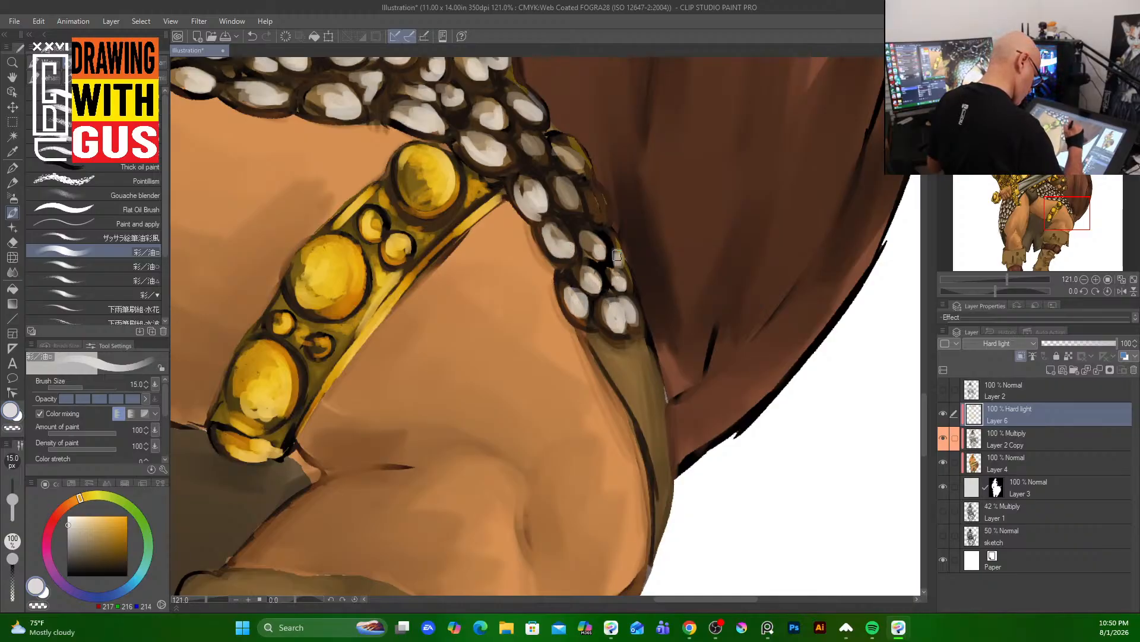
{"action": "mouse_move", "coordinate": [570, 196]}
{"action": "left_mouse_down"}
{"action": "mouse_move", "coordinate": [601, 213]}
{"action": "mouse_move", "coordinate": [607, 183]}
{"action": "mouse_move", "coordinate": [576, 150]}
{"action": "mouse_move", "coordinate": [612, 203]}
{"action": "mouse_move", "coordinate": [689, 400]}
{"action": "left_mouse_up"}
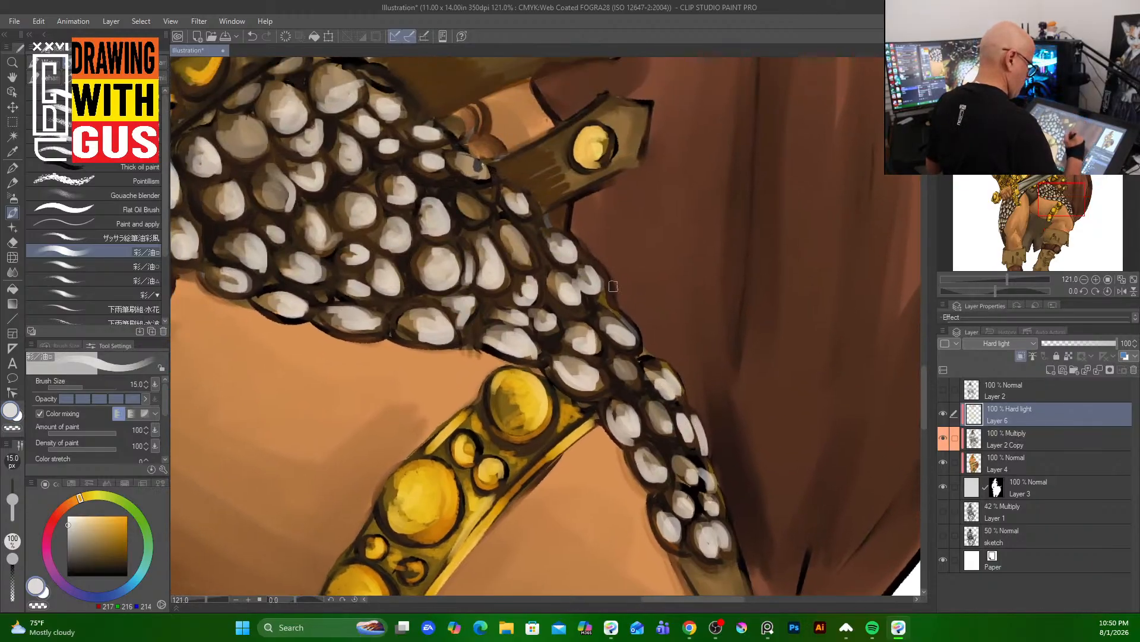
- Touch up the remaining outer scales of the shield-side skirt panel below the lower studded strap in light grey
{"action": "mouse_move", "coordinate": [612, 316]}
{"action": "left_mouse_down"}
{"action": "mouse_move", "coordinate": [630, 348]}
{"action": "mouse_move", "coordinate": [622, 340]}
{"action": "left_mouse_up"}
{"action": "mouse_move", "coordinate": [584, 276]}
{"action": "left_mouse_down"}
{"action": "mouse_move", "coordinate": [598, 297]}
{"action": "mouse_move", "coordinate": [563, 303]}
{"action": "mouse_move", "coordinate": [568, 287]}
{"action": "left_mouse_up"}
{"action": "mouse_move", "coordinate": [523, 240]}
{"action": "left_mouse_down"}
{"action": "mouse_move", "coordinate": [534, 261]}
{"action": "mouse_move", "coordinate": [504, 275]}
{"action": "left_mouse_up"}
{"action": "left_click_drag", "start_coordinate": [541, 239], "coordinate": [558, 256]}
{"action": "left_click_drag", "start_coordinate": [469, 202], "coordinate": [474, 224]}
- Switch to near-white (242, 241, 239) and highlight the upper and outer scales of the sword-side skirt panel
{"action": "left_click_drag", "start_coordinate": [270, 409], "coordinate": [849, 524]}
{"action": "left_click_drag", "start_coordinate": [464, 588], "coordinate": [613, 232]}
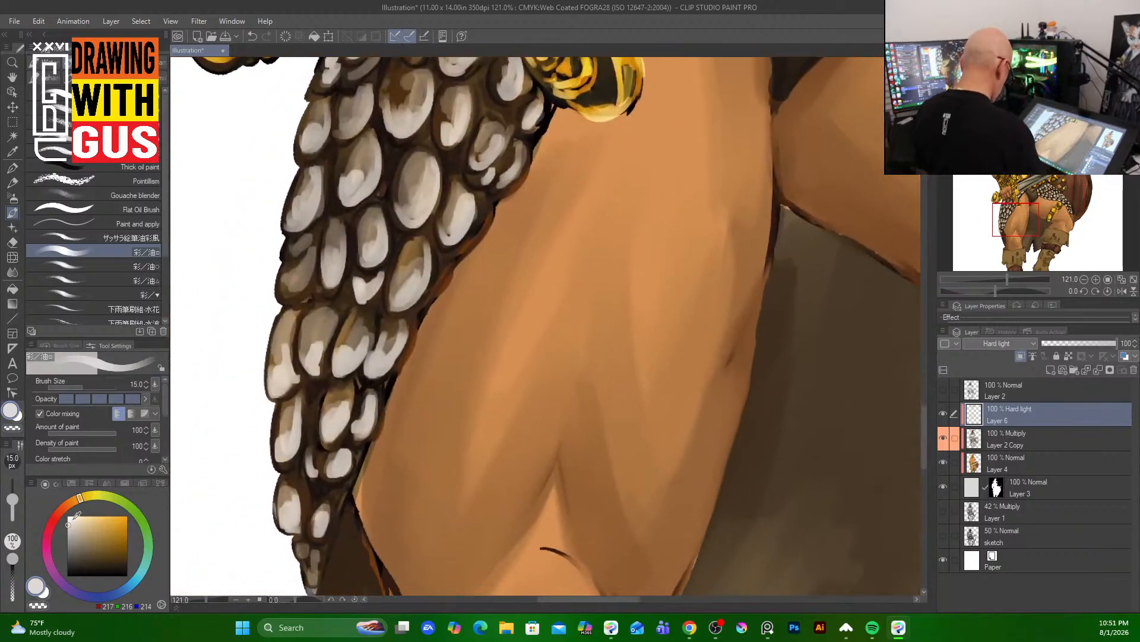
{"action": "left_click", "coordinate": [72, 517]}
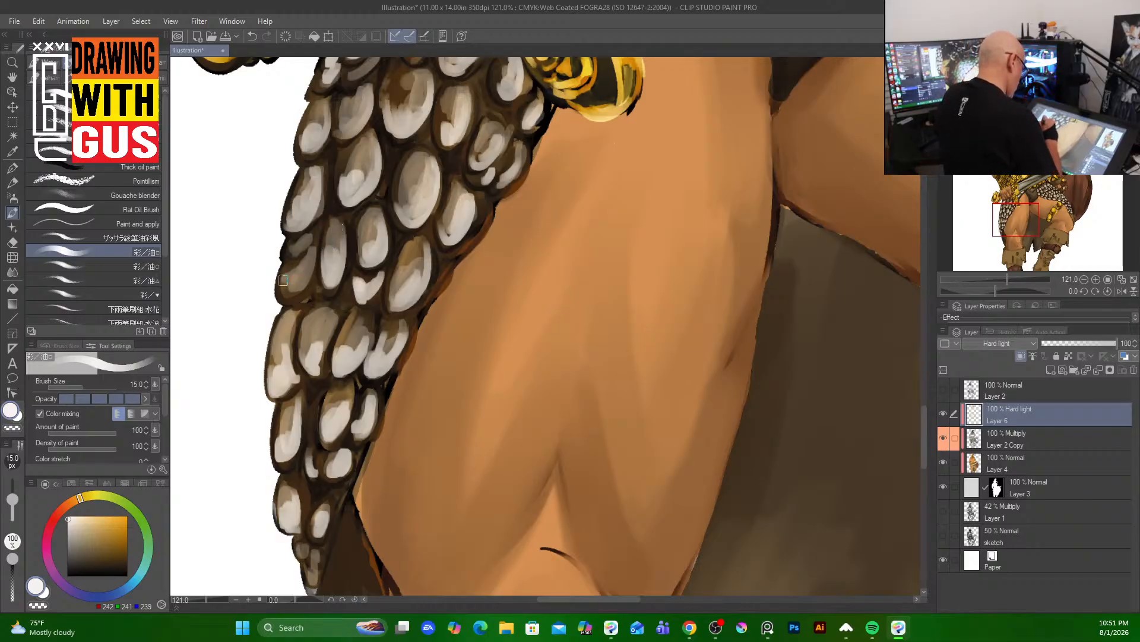
{"action": "mouse_move", "coordinate": [283, 280]}
{"action": "left_mouse_down"}
{"action": "mouse_move", "coordinate": [308, 252]}
{"action": "mouse_move", "coordinate": [282, 284]}
{"action": "left_mouse_up"}
{"action": "left_click_drag", "start_coordinate": [305, 196], "coordinate": [286, 228]}
{"action": "left_click_drag", "start_coordinate": [304, 195], "coordinate": [294, 226]}
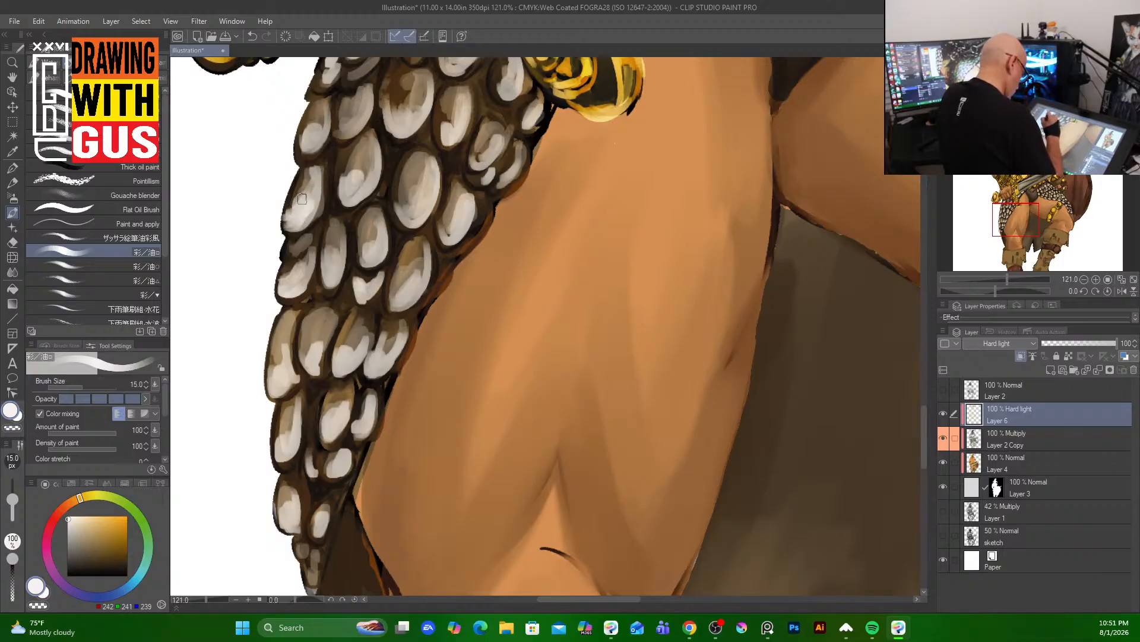
{"action": "mouse_move", "coordinate": [309, 138]}
{"action": "left_mouse_down"}
{"action": "mouse_move", "coordinate": [338, 103]}
{"action": "mouse_move", "coordinate": [343, 178]}
{"action": "mouse_move", "coordinate": [347, 156]}
{"action": "mouse_move", "coordinate": [354, 189]}
{"action": "left_mouse_up"}
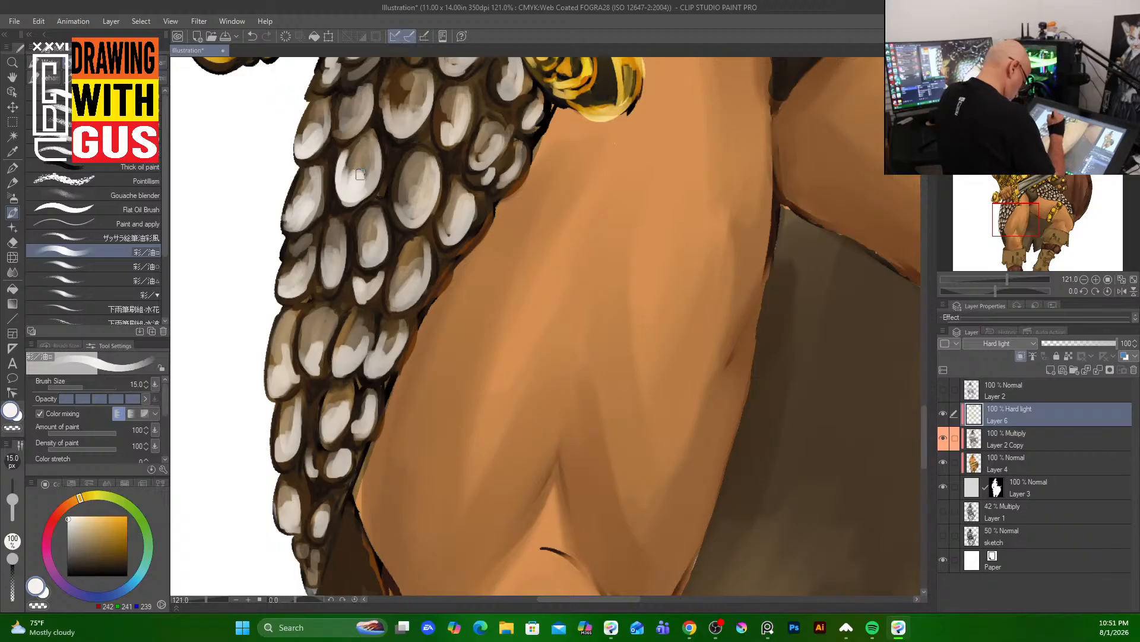
{"action": "left_click_drag", "start_coordinate": [340, 254], "coordinate": [333, 283]}
{"action": "mouse_move", "coordinate": [312, 326]}
{"action": "left_mouse_down"}
{"action": "mouse_move", "coordinate": [311, 354]}
{"action": "mouse_move", "coordinate": [313, 320]}
{"action": "mouse_move", "coordinate": [304, 359]}
{"action": "mouse_move", "coordinate": [298, 314]}
{"action": "mouse_move", "coordinate": [284, 322]}
{"action": "mouse_move", "coordinate": [277, 374]}
{"action": "left_mouse_up"}
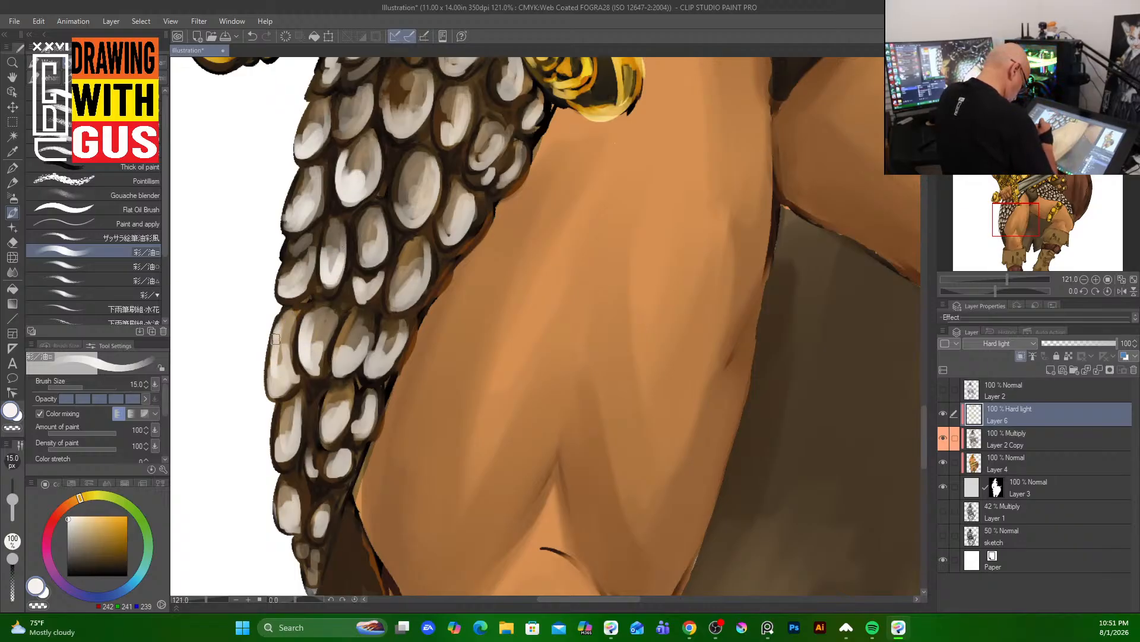
- Add near-white highlights to the lower scales of the sword-side skirt panel, from its outer edge to the thigh
{"action": "mouse_move", "coordinate": [280, 334]}
{"action": "left_mouse_down"}
{"action": "mouse_move", "coordinate": [279, 451]}
{"action": "mouse_move", "coordinate": [280, 419]}
{"action": "mouse_move", "coordinate": [296, 449]}
{"action": "mouse_move", "coordinate": [285, 526]}
{"action": "left_mouse_up"}
{"action": "mouse_move", "coordinate": [330, 398]}
{"action": "left_mouse_down"}
{"action": "mouse_move", "coordinate": [326, 467]}
{"action": "mouse_move", "coordinate": [314, 461]}
{"action": "mouse_move", "coordinate": [336, 478]}
{"action": "left_mouse_up"}
{"action": "left_click_drag", "start_coordinate": [363, 423], "coordinate": [356, 440]}
{"action": "left_click_drag", "start_coordinate": [373, 403], "coordinate": [364, 433]}
{"action": "left_click_drag", "start_coordinate": [383, 328], "coordinate": [373, 368]}
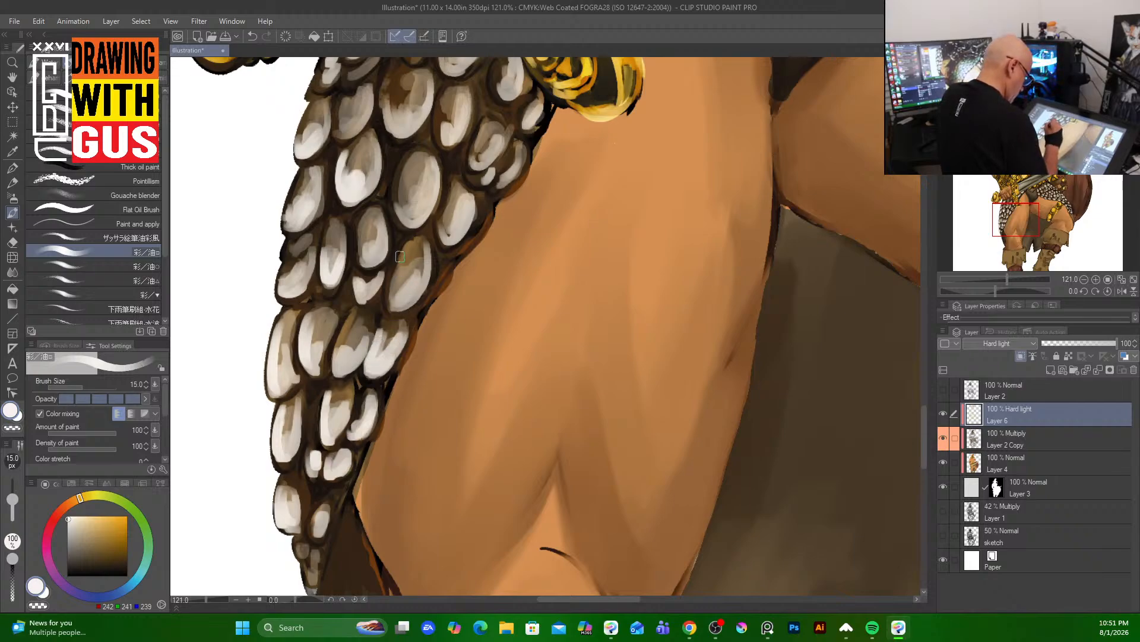
- Brighten the sword-side panel's inner scales along the thigh, up toward the sword guard, with near-white
{"action": "mouse_move", "coordinate": [400, 257]}
{"action": "left_mouse_down"}
{"action": "mouse_move", "coordinate": [395, 306]}
{"action": "mouse_move", "coordinate": [401, 291]}
{"action": "left_mouse_up"}
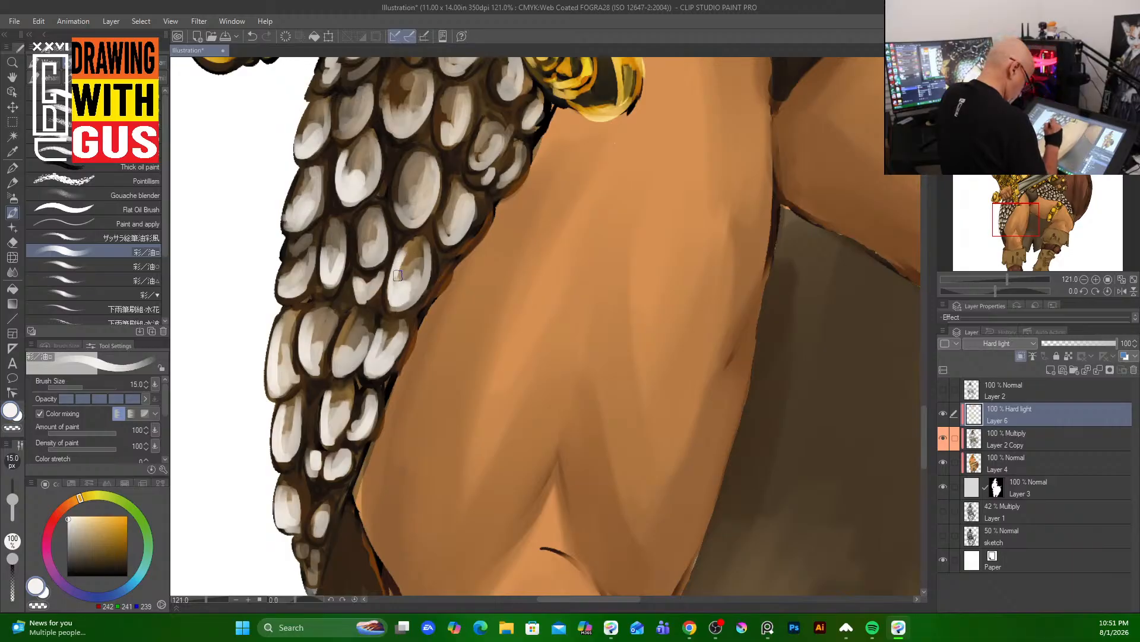
{"action": "left_click_drag", "start_coordinate": [456, 199], "coordinate": [442, 237]}
{"action": "mouse_move", "coordinate": [440, 162]}
{"action": "left_mouse_down"}
{"action": "mouse_move", "coordinate": [430, 200]}
{"action": "mouse_move", "coordinate": [407, 221]}
{"action": "left_mouse_up"}
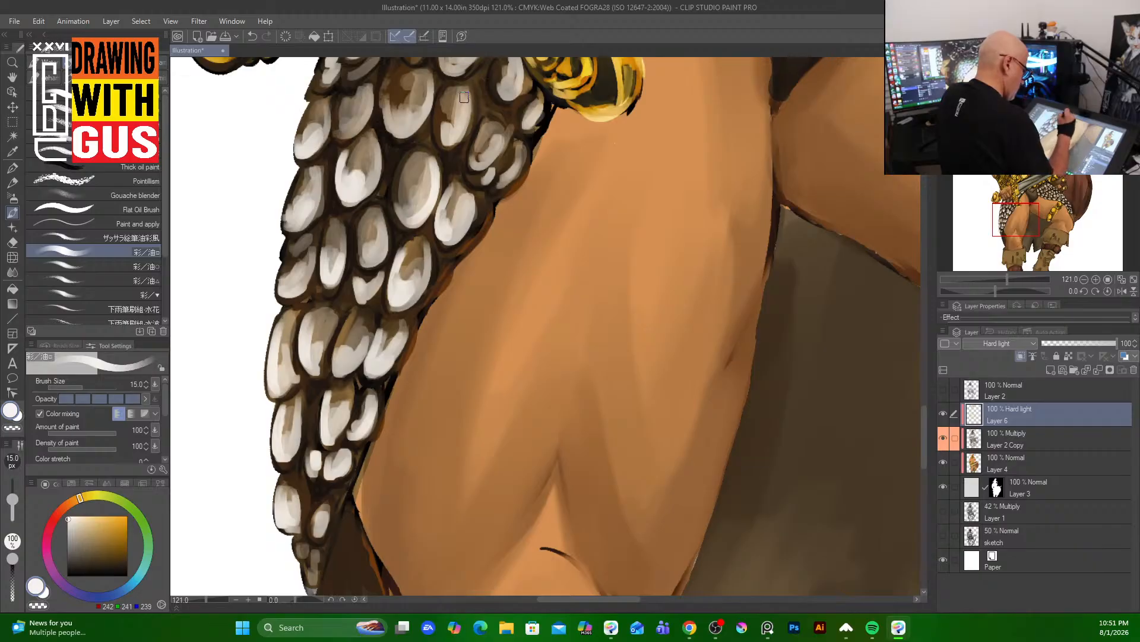
{"action": "mouse_move", "coordinate": [464, 97]}
{"action": "left_mouse_down"}
{"action": "mouse_move", "coordinate": [453, 139]}
{"action": "mouse_move", "coordinate": [466, 123]}
{"action": "mouse_move", "coordinate": [439, 133]}
{"action": "mouse_move", "coordinate": [479, 103]}
{"action": "mouse_move", "coordinate": [440, 141]}
{"action": "mouse_move", "coordinate": [514, 116]}
{"action": "mouse_move", "coordinate": [482, 170]}
{"action": "left_mouse_up"}
{"action": "mouse_move", "coordinate": [505, 116]}
{"action": "left_mouse_down"}
{"action": "mouse_move", "coordinate": [491, 151]}
{"action": "mouse_move", "coordinate": [515, 137]}
{"action": "mouse_move", "coordinate": [502, 177]}
{"action": "mouse_move", "coordinate": [520, 151]}
{"action": "left_mouse_up"}
{"action": "mouse_move", "coordinate": [427, 67]}
{"action": "left_mouse_down"}
{"action": "mouse_move", "coordinate": [416, 121]}
{"action": "mouse_move", "coordinate": [394, 137]}
{"action": "left_mouse_up"}
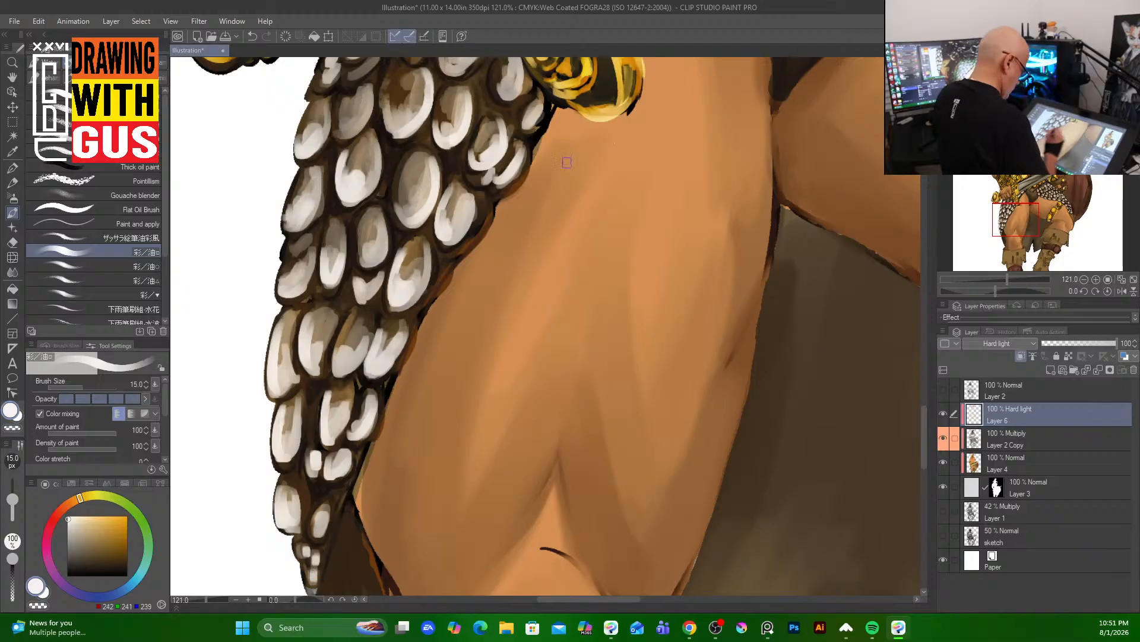
- Paint near-white highlights on the sword-side panel's top scales below the fist and on those beside the sword guard
{"action": "left_click_drag", "start_coordinate": [581, 172], "coordinate": [479, 394]}
{"action": "mouse_move", "coordinate": [386, 225]}
{"action": "left_mouse_down"}
{"action": "mouse_move", "coordinate": [370, 262]}
{"action": "mouse_move", "coordinate": [384, 248]}
{"action": "mouse_move", "coordinate": [353, 201]}
{"action": "mouse_move", "coordinate": [312, 258]}
{"action": "mouse_move", "coordinate": [368, 155]}
{"action": "mouse_move", "coordinate": [363, 133]}
{"action": "mouse_move", "coordinate": [334, 223]}
{"action": "mouse_move", "coordinate": [312, 250]}
{"action": "mouse_move", "coordinate": [327, 234]}
{"action": "mouse_move", "coordinate": [300, 242]}
{"action": "mouse_move", "coordinate": [326, 236]}
{"action": "left_mouse_up"}
{"action": "mouse_move", "coordinate": [357, 197]}
{"action": "left_mouse_down"}
{"action": "mouse_move", "coordinate": [380, 175]}
{"action": "mouse_move", "coordinate": [368, 199]}
{"action": "mouse_move", "coordinate": [355, 195]}
{"action": "left_mouse_up"}
{"action": "mouse_move", "coordinate": [269, 234]}
{"action": "left_mouse_down"}
{"action": "mouse_move", "coordinate": [251, 278]}
{"action": "mouse_move", "coordinate": [275, 250]}
{"action": "mouse_move", "coordinate": [242, 259]}
{"action": "mouse_move", "coordinate": [255, 221]}
{"action": "left_mouse_up"}
{"action": "left_click_drag", "start_coordinate": [520, 107], "coordinate": [505, 136]}
{"action": "mouse_move", "coordinate": [419, 268]}
{"action": "left_mouse_down"}
{"action": "mouse_move", "coordinate": [414, 299]}
{"action": "mouse_move", "coordinate": [429, 321]}
{"action": "mouse_move", "coordinate": [393, 336]}
{"action": "mouse_move", "coordinate": [386, 353]}
{"action": "mouse_move", "coordinate": [408, 368]}
{"action": "mouse_move", "coordinate": [405, 356]}
{"action": "left_mouse_up"}
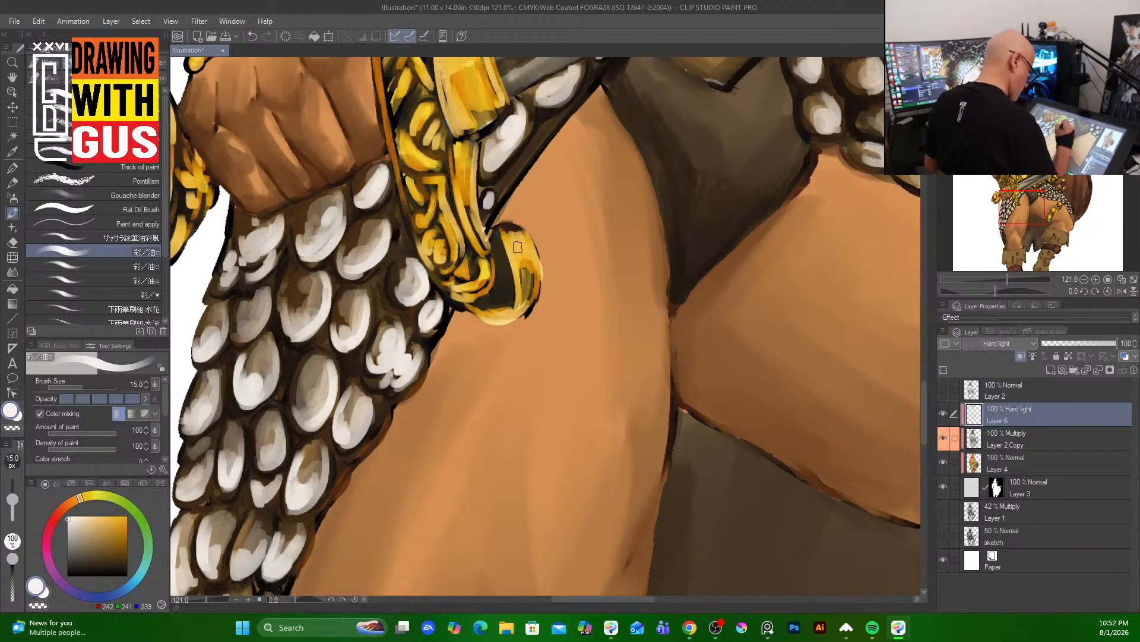
- Add near-white glints to the sword's gold guard, on its curled end, central collar and the ornament beside the fist
{"action": "left_click_drag", "start_coordinate": [518, 246], "coordinate": [533, 279]}
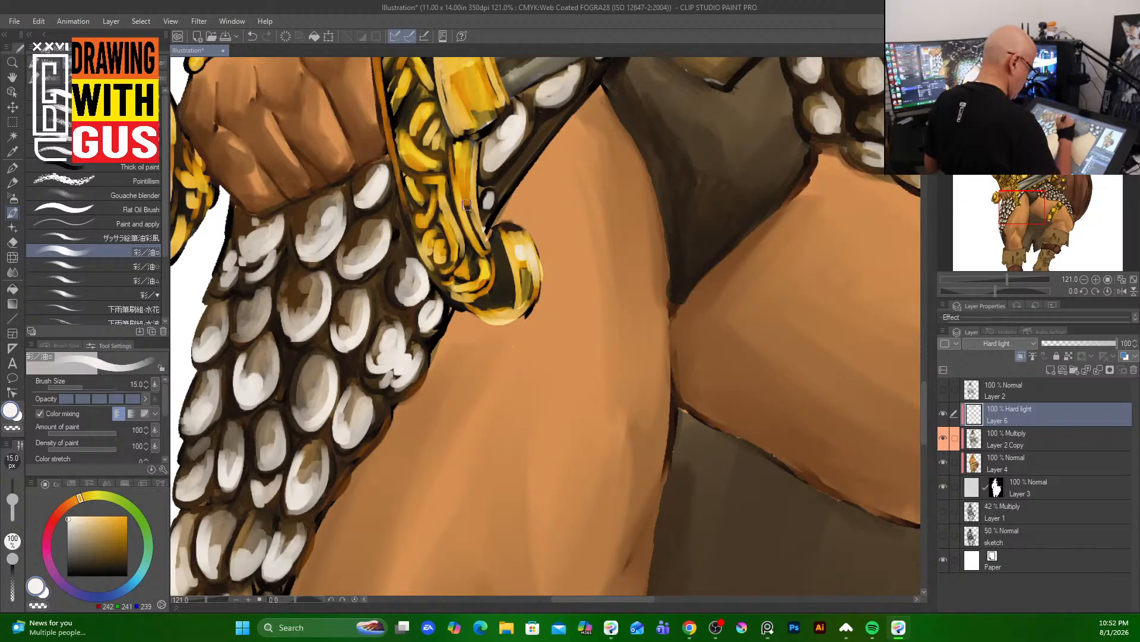
{"action": "left_click_drag", "start_coordinate": [467, 204], "coordinate": [469, 239]}
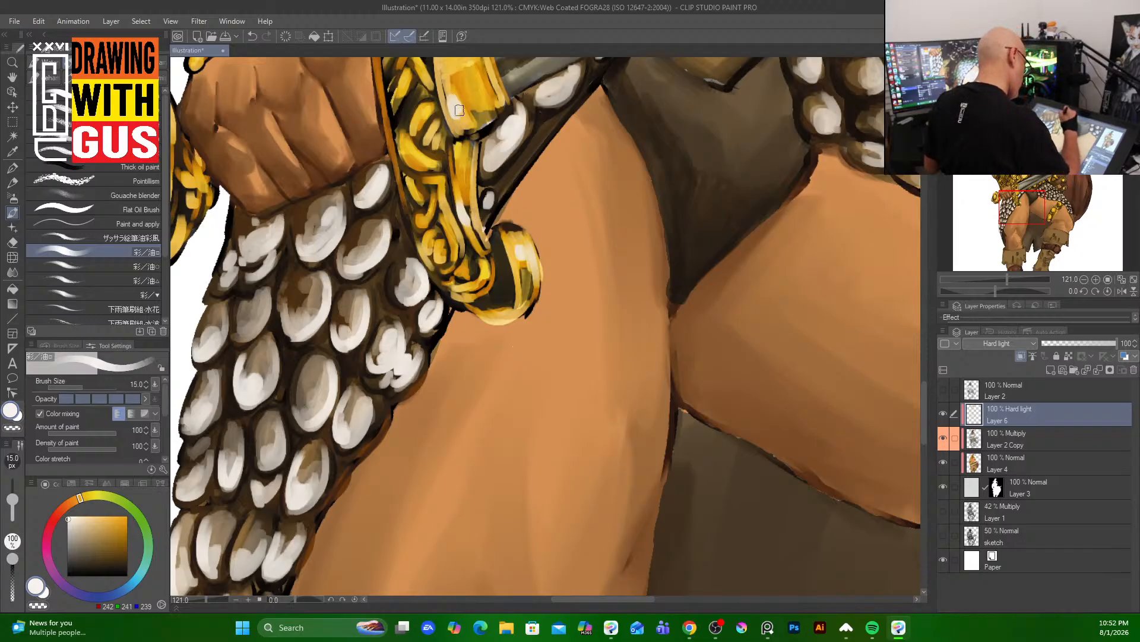
{"action": "left_click_drag", "start_coordinate": [545, 226], "coordinate": [526, 392]}
{"action": "left_click_drag", "start_coordinate": [458, 156], "coordinate": [474, 249]}
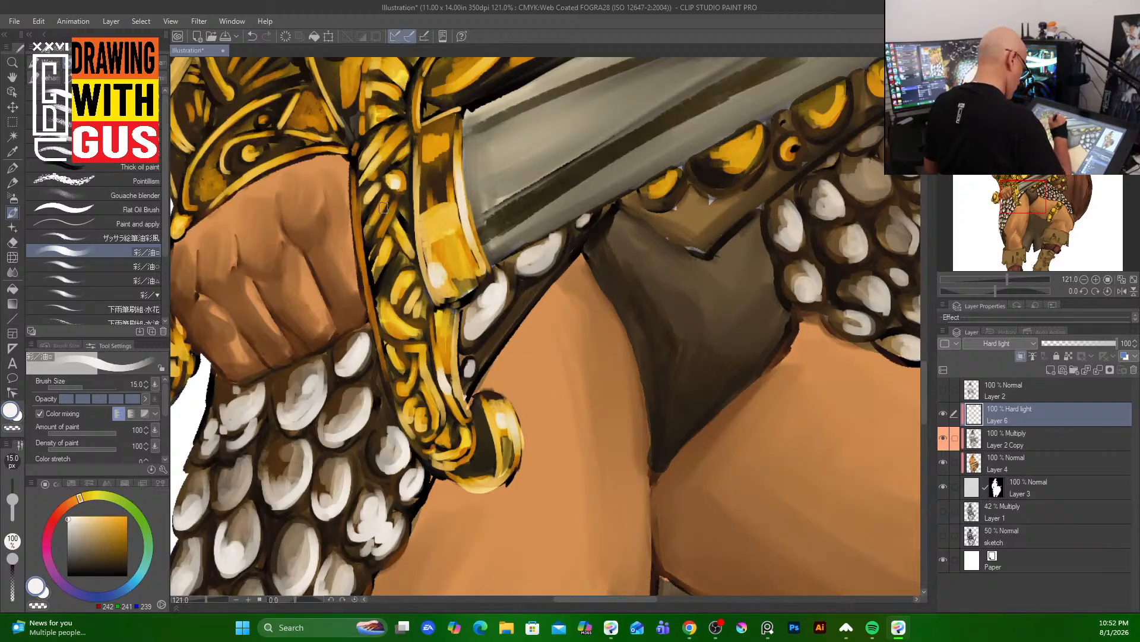
{"action": "mouse_move", "coordinate": [383, 207]}
{"action": "left_mouse_down"}
{"action": "mouse_move", "coordinate": [374, 226]}
{"action": "mouse_move", "coordinate": [390, 250]}
{"action": "mouse_move", "coordinate": [379, 256]}
{"action": "left_mouse_up"}
{"action": "left_click_drag", "start_coordinate": [383, 148], "coordinate": [378, 160]}
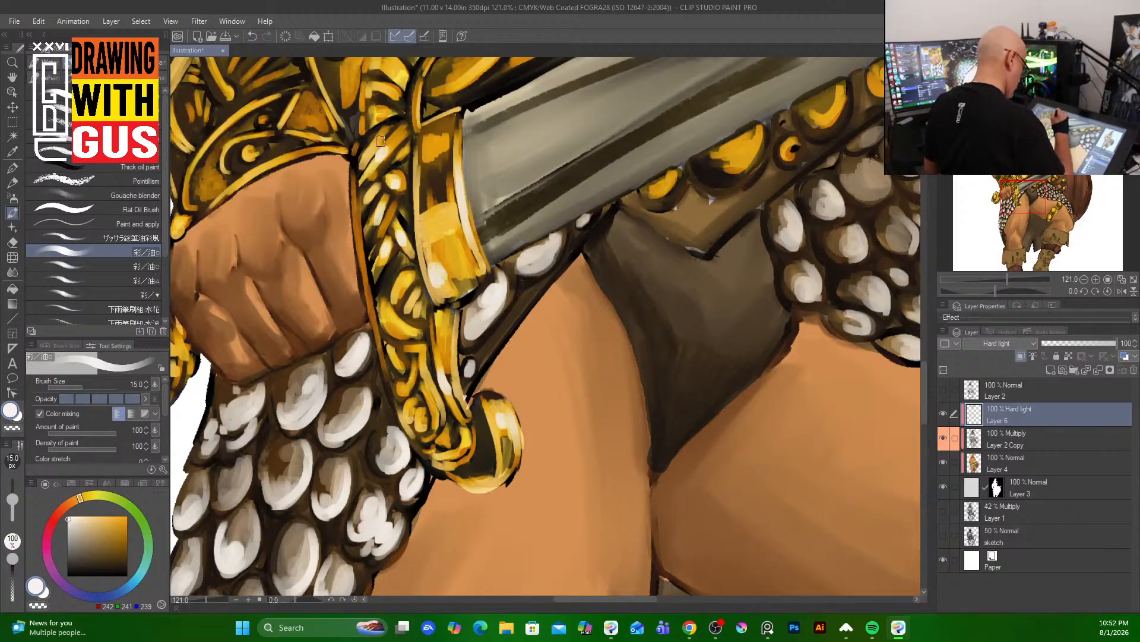
{"action": "scroll", "coordinate": [582, 372], "scroll_direction": "up", "scroll_amount": 1}
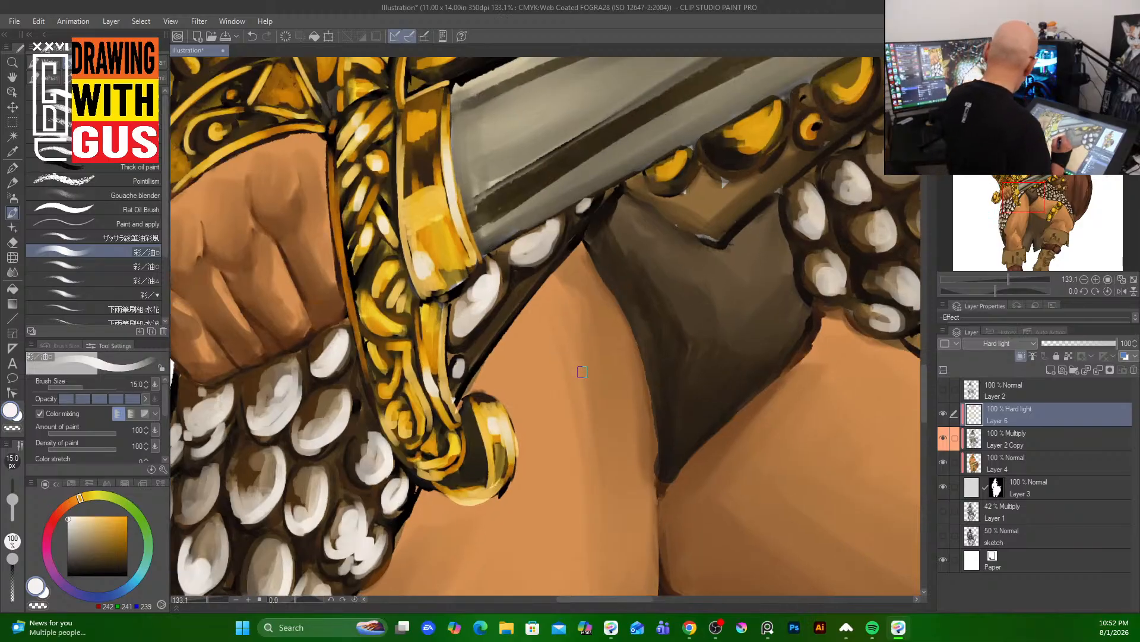
- Examine the overall figure with the canvas rotation reset to 0, checking the new highlights on the skirt and sword
{"action": "key", "text": "minus"}
{"action": "key", "text": "minus"}
{"action": "key", "text": "minus"}
{"action": "key", "text": "minus"}
{"action": "key", "text": "minus"}
{"action": "key", "text": "minus"}
{"action": "key", "text": "minus"}
{"action": "key", "text": "minus"}
{"action": "scroll", "coordinate": [583, 372], "scroll_direction": "down", "scroll_amount": 16}
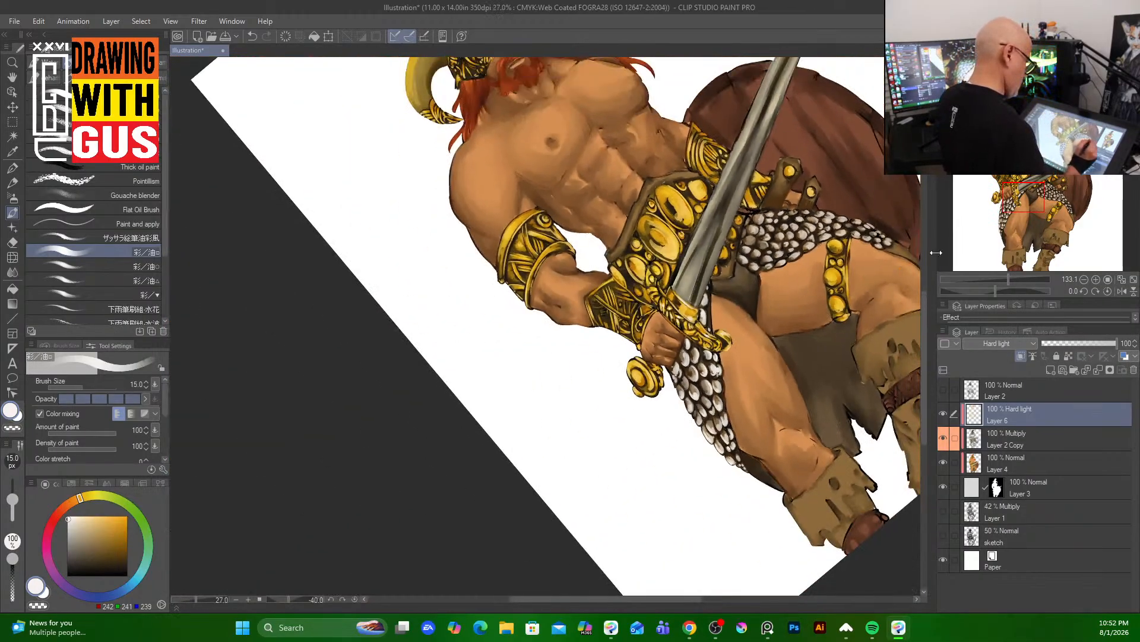
{"action": "left_click", "coordinate": [1096, 291]}
{"action": "left_click", "coordinate": [1096, 291]}
{"action": "left_click", "coordinate": [1095, 290]}
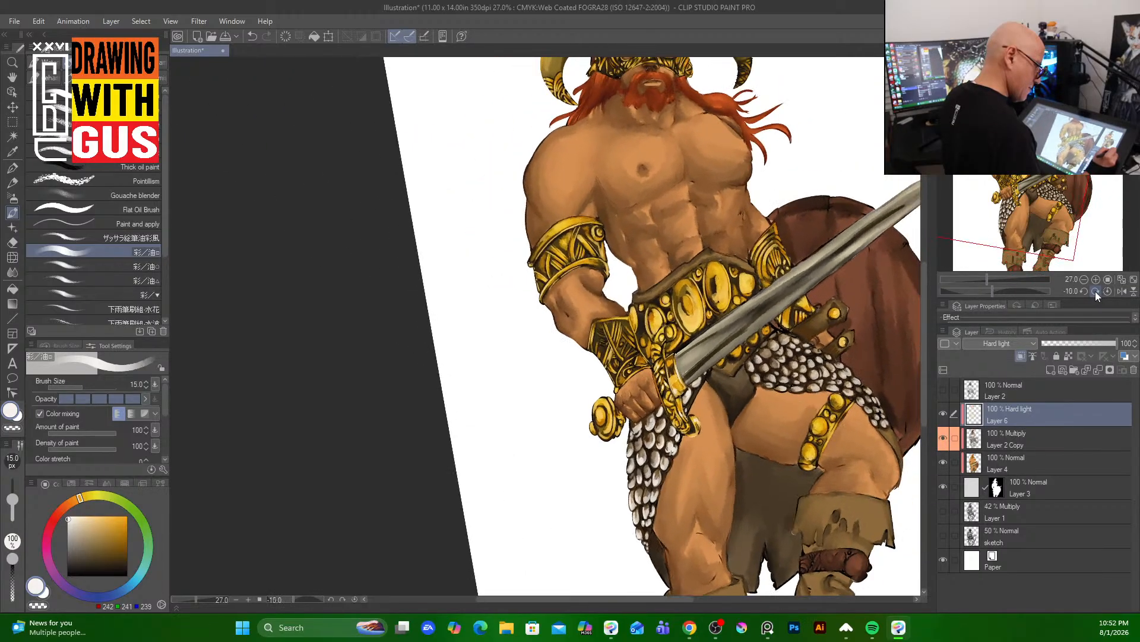
{"action": "left_click", "coordinate": [1095, 291]}
{"action": "left_click", "coordinate": [1095, 291]}
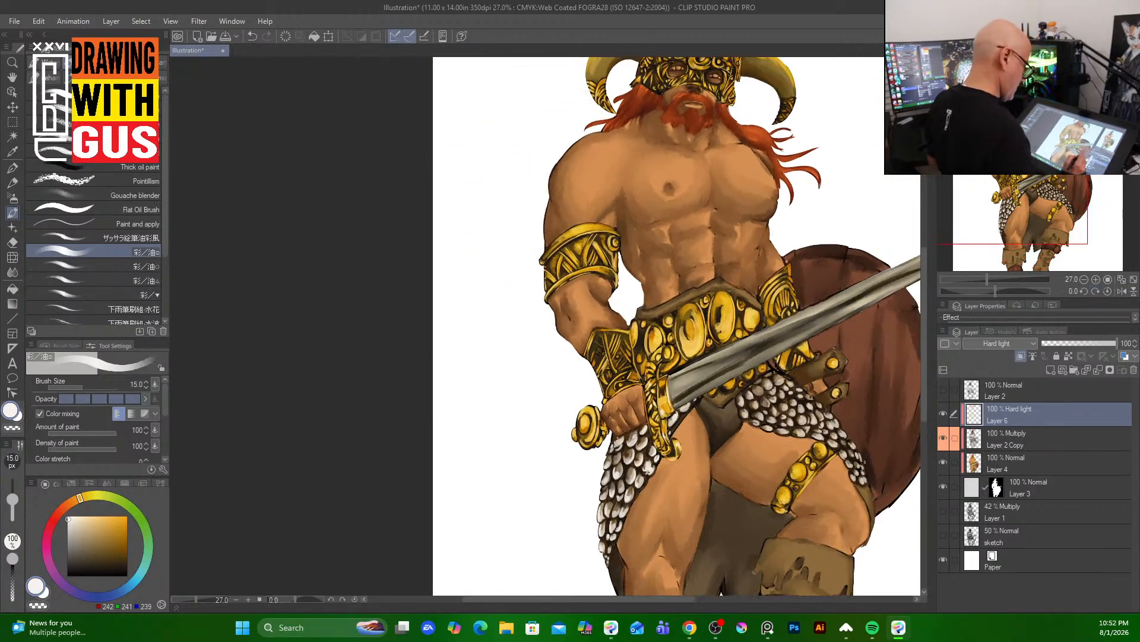
{"action": "left_click_drag", "start_coordinate": [853, 519], "coordinate": [671, 316]}
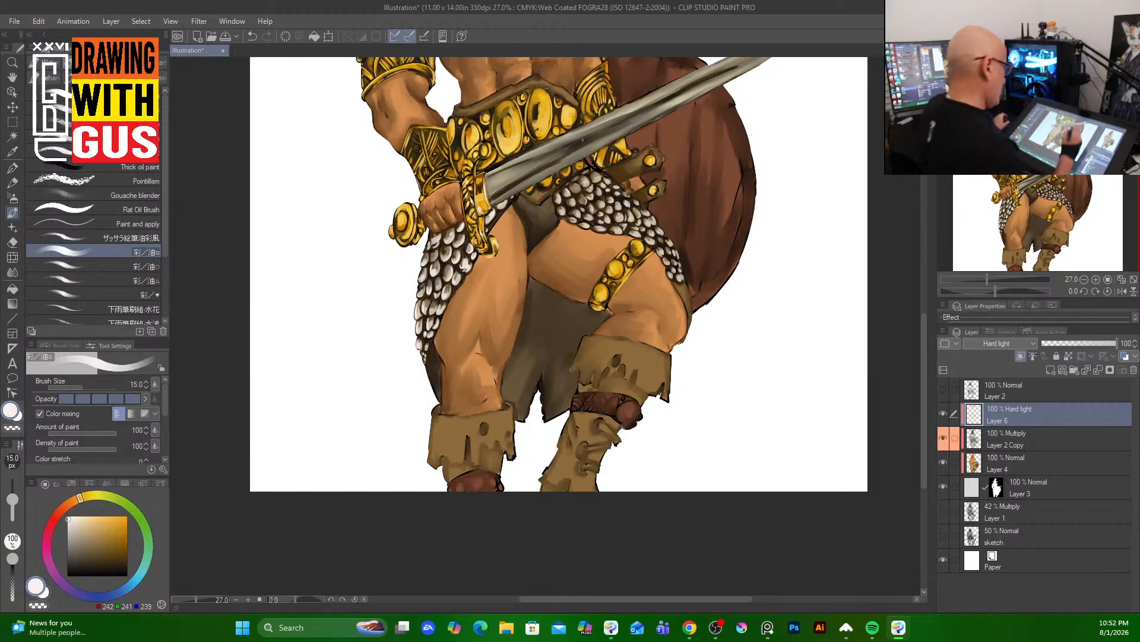
{"action": "scroll", "coordinate": [602, 236], "scroll_direction": "up", "scroll_amount": 1}
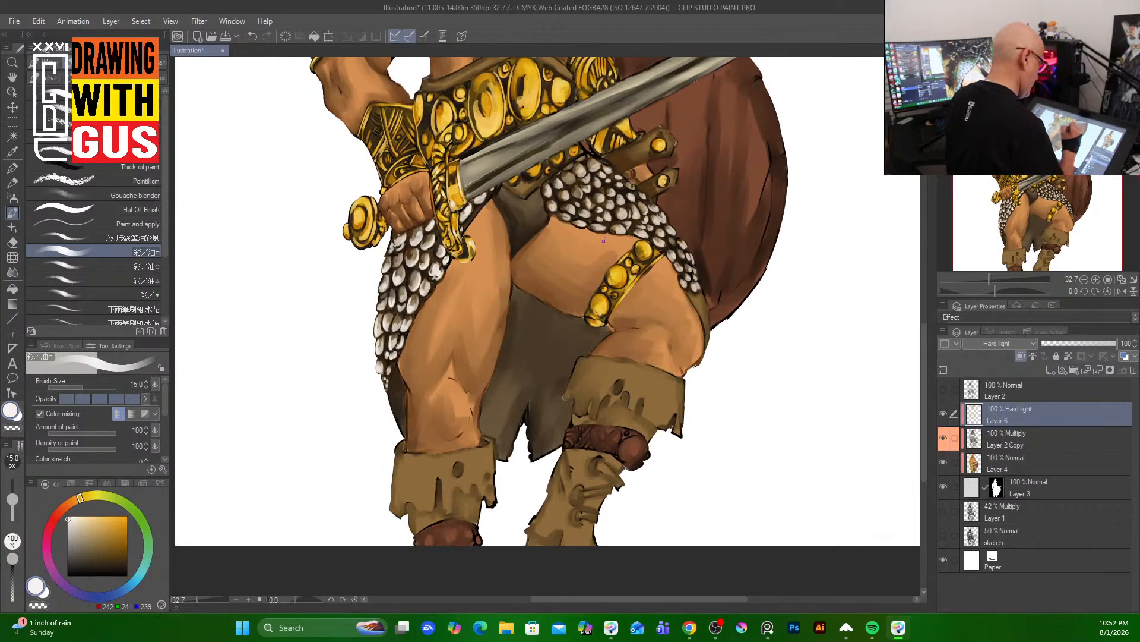
- Reduce the brush size to 10 and paint near-white highlights on the shield-side panel's scales next to the loincloth
{"action": "scroll", "coordinate": [603, 240], "scroll_direction": "up", "scroll_amount": 5}
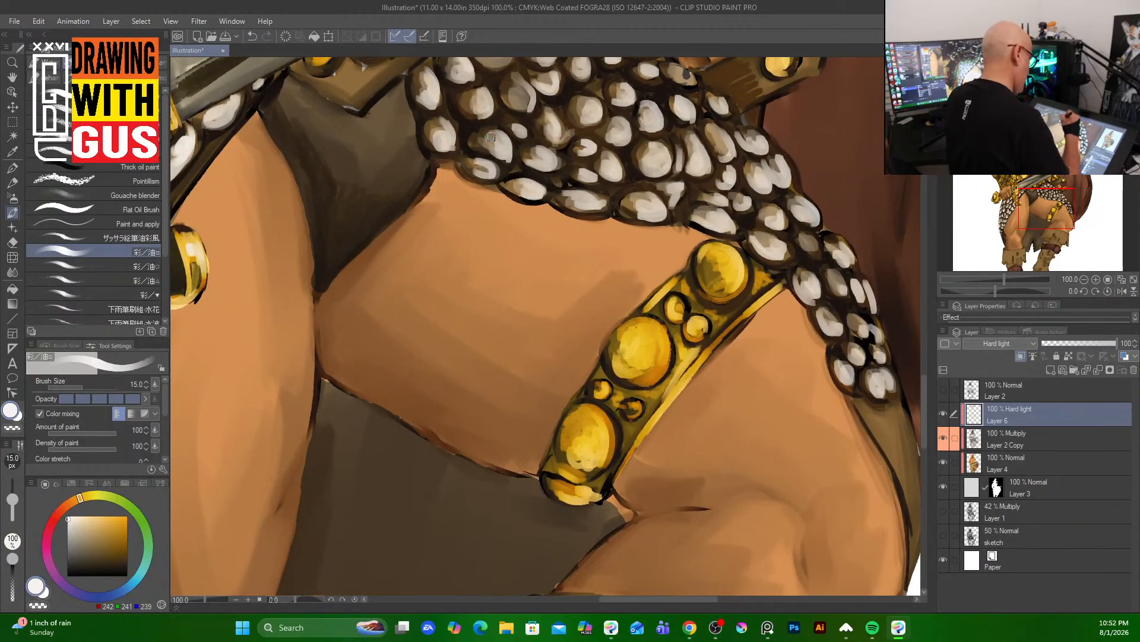
{"action": "scroll", "coordinate": [492, 137], "scroll_direction": "up", "scroll_amount": 1}
{"action": "key", "text": "["}
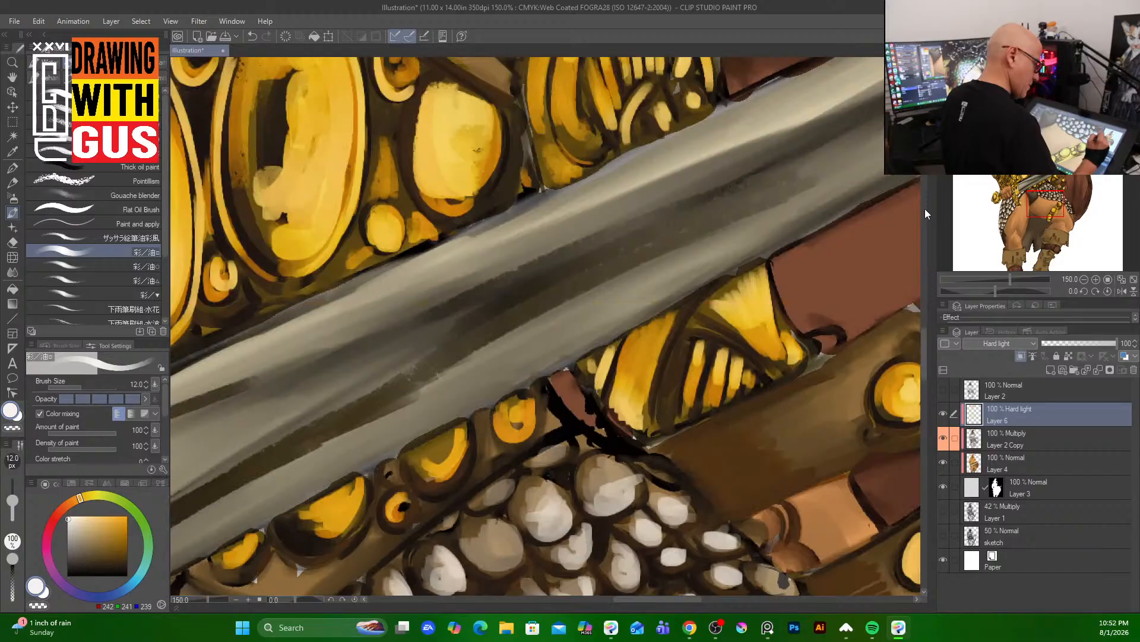
{"action": "mouse_move", "coordinate": [924, 345]}
{"action": "left_mouse_down"}
{"action": "mouse_move", "coordinate": [915, 390]}
{"action": "mouse_move", "coordinate": [915, 376]}
{"action": "left_mouse_up"}
{"action": "key", "text": "["}
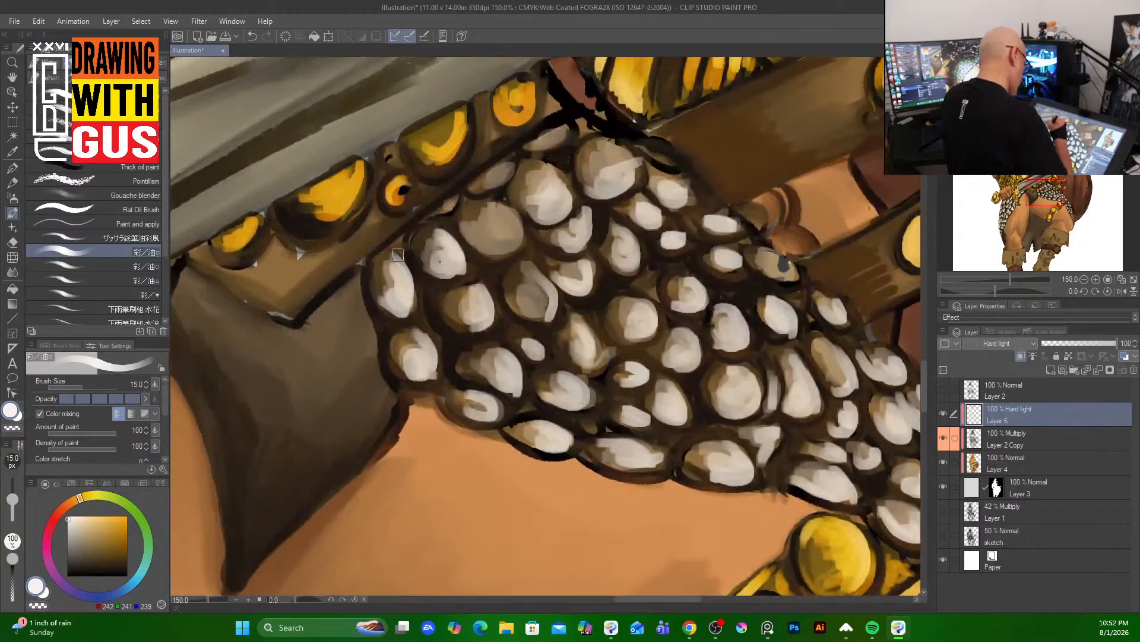
{"action": "mouse_move", "coordinate": [401, 256]}
{"action": "left_mouse_down"}
{"action": "mouse_move", "coordinate": [397, 315]}
{"action": "mouse_move", "coordinate": [415, 285]}
{"action": "left_mouse_up"}
{"action": "mouse_move", "coordinate": [401, 334]}
{"action": "left_mouse_down"}
{"action": "mouse_move", "coordinate": [424, 335]}
{"action": "mouse_move", "coordinate": [437, 359]}
{"action": "left_mouse_up"}
{"action": "mouse_move", "coordinate": [423, 271]}
{"action": "left_mouse_down"}
{"action": "mouse_move", "coordinate": [461, 271]}
{"action": "mouse_move", "coordinate": [451, 271]}
{"action": "left_mouse_up"}
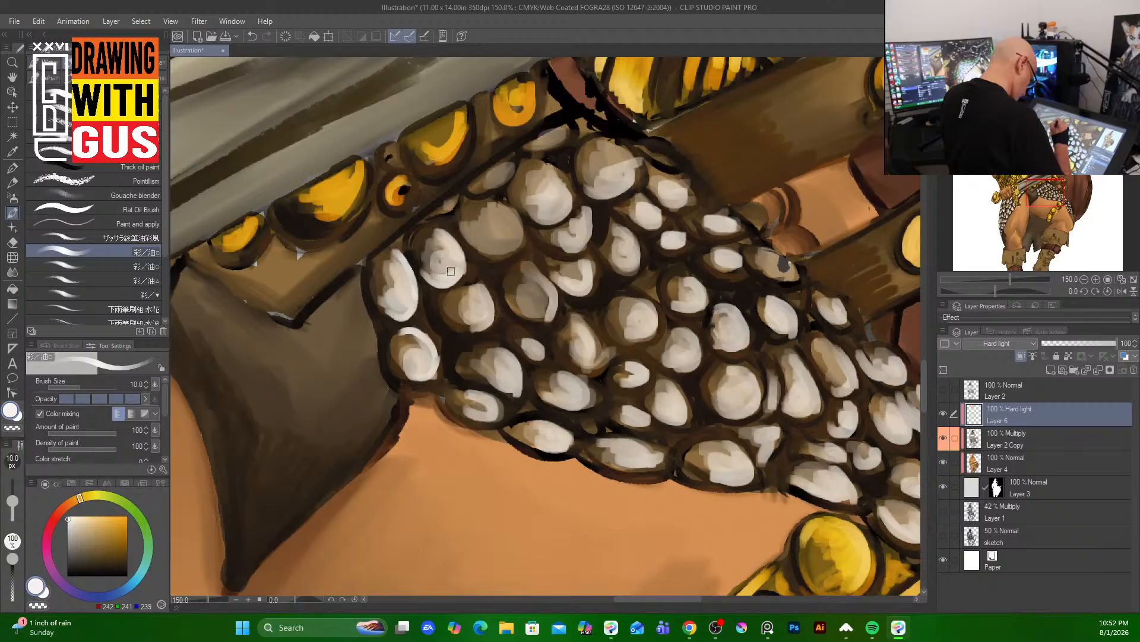
- Highlight the shield-side panel's top scales directly beneath the studded belt in near-white
{"action": "mouse_move", "coordinate": [442, 228]}
{"action": "left_mouse_down"}
{"action": "mouse_move", "coordinate": [478, 327]}
{"action": "mouse_move", "coordinate": [485, 289]}
{"action": "mouse_move", "coordinate": [471, 282]}
{"action": "mouse_move", "coordinate": [472, 308]}
{"action": "mouse_move", "coordinate": [516, 183]}
{"action": "mouse_move", "coordinate": [496, 171]}
{"action": "left_mouse_up"}
{"action": "left_click_drag", "start_coordinate": [543, 143], "coordinate": [565, 126]}
{"action": "mouse_move", "coordinate": [558, 172]}
{"action": "left_mouse_down"}
{"action": "mouse_move", "coordinate": [556, 214]}
{"action": "mouse_move", "coordinate": [527, 162]}
{"action": "left_mouse_up"}
{"action": "mouse_move", "coordinate": [610, 173]}
{"action": "left_mouse_down"}
{"action": "mouse_move", "coordinate": [618, 149]}
{"action": "mouse_move", "coordinate": [615, 172]}
{"action": "mouse_move", "coordinate": [606, 169]}
{"action": "left_mouse_up"}
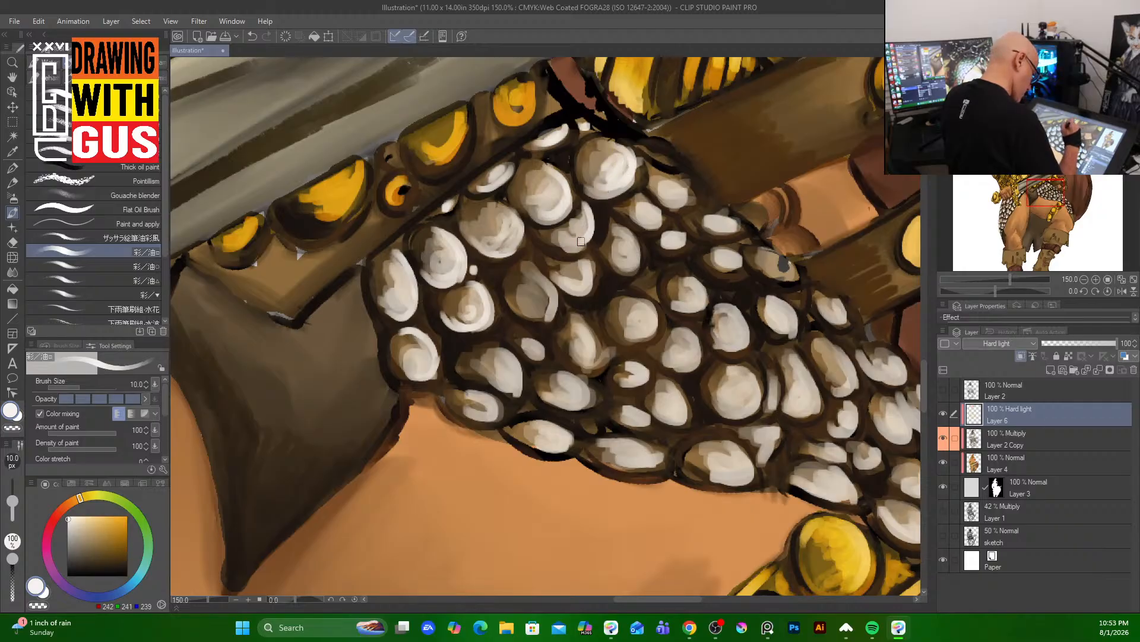
- Add near-white highlights to the central scales of the shield-side panel and those just above its lower edge
{"action": "left_click_drag", "start_coordinate": [529, 309], "coordinate": [539, 295]}
{"action": "mouse_move", "coordinate": [509, 358]}
{"action": "left_mouse_down"}
{"action": "mouse_move", "coordinate": [510, 397]}
{"action": "mouse_move", "coordinate": [469, 404]}
{"action": "mouse_move", "coordinate": [490, 399]}
{"action": "left_mouse_up"}
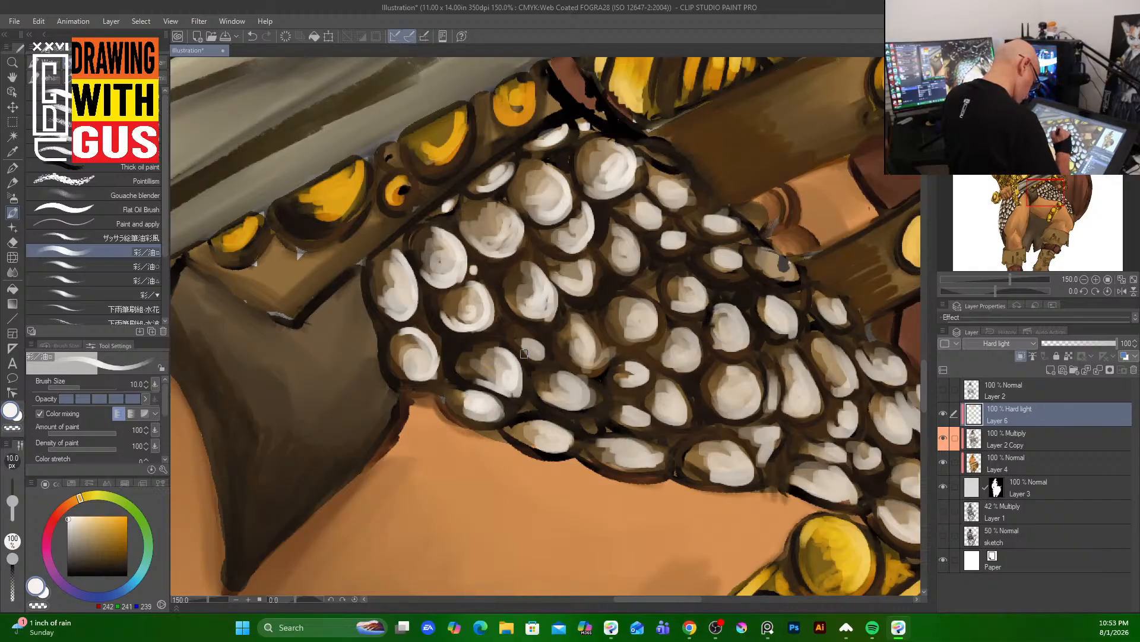
{"action": "mouse_move", "coordinate": [524, 354]}
{"action": "left_mouse_down"}
{"action": "mouse_move", "coordinate": [539, 350]}
{"action": "mouse_move", "coordinate": [535, 364]}
{"action": "mouse_move", "coordinate": [564, 395]}
{"action": "mouse_move", "coordinate": [579, 380]}
{"action": "left_mouse_up"}
{"action": "left_click_drag", "start_coordinate": [590, 324], "coordinate": [593, 358]}
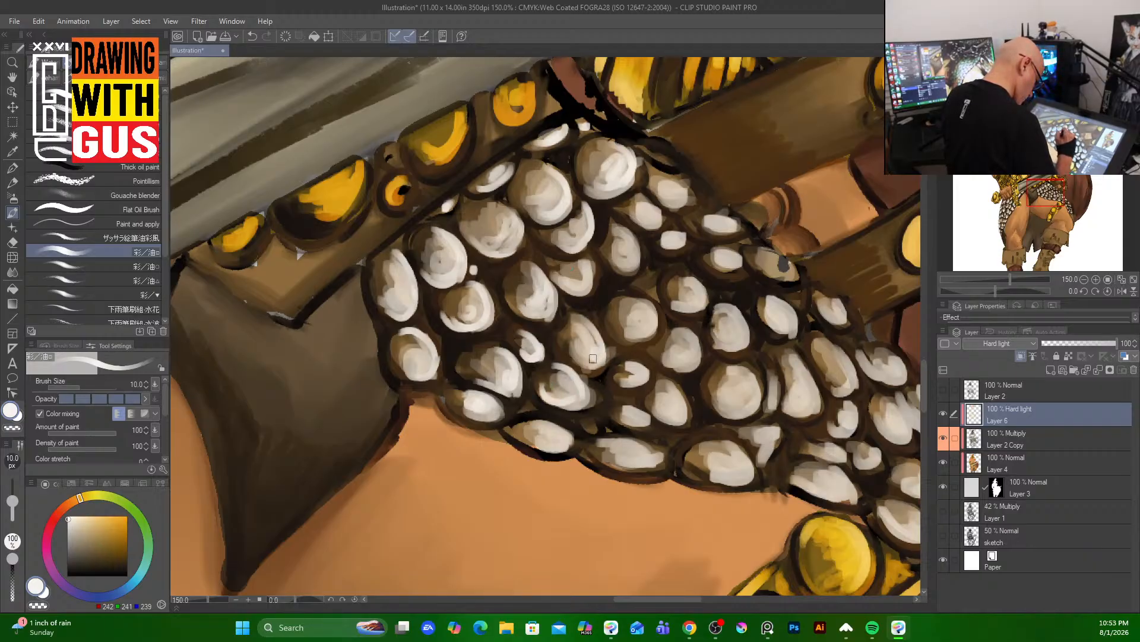
{"action": "mouse_move", "coordinate": [643, 306]}
{"action": "left_mouse_down"}
{"action": "mouse_move", "coordinate": [653, 324]}
{"action": "mouse_move", "coordinate": [625, 328]}
{"action": "mouse_move", "coordinate": [650, 337]}
{"action": "left_mouse_up"}
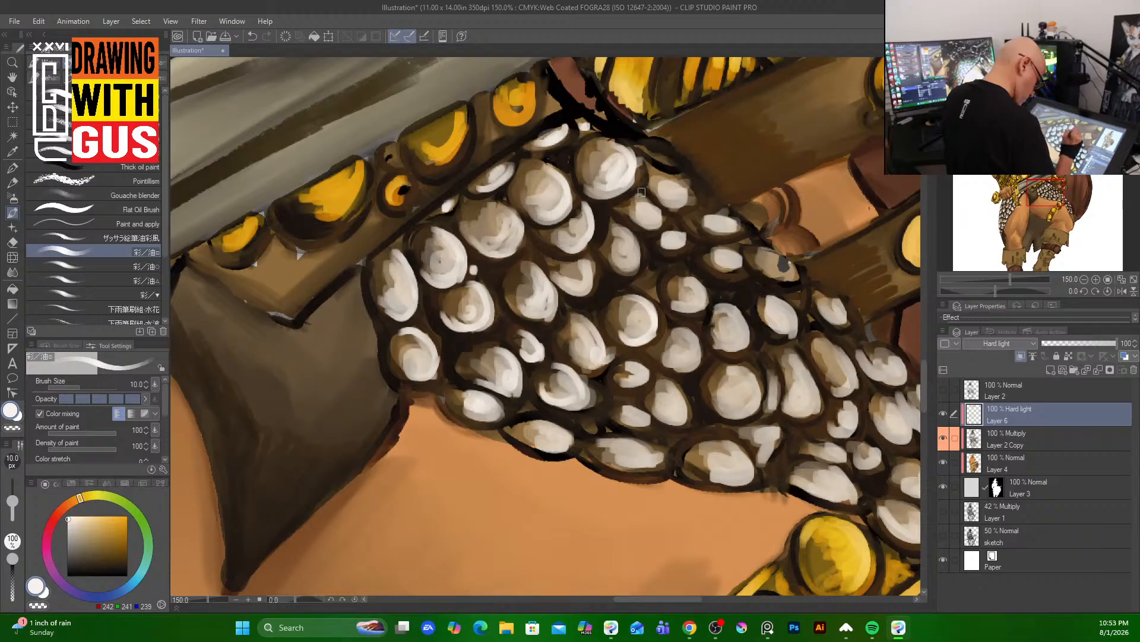
{"action": "mouse_move", "coordinate": [621, 229]}
{"action": "left_mouse_down"}
{"action": "mouse_move", "coordinate": [637, 248]}
{"action": "mouse_move", "coordinate": [615, 270]}
{"action": "left_mouse_up"}
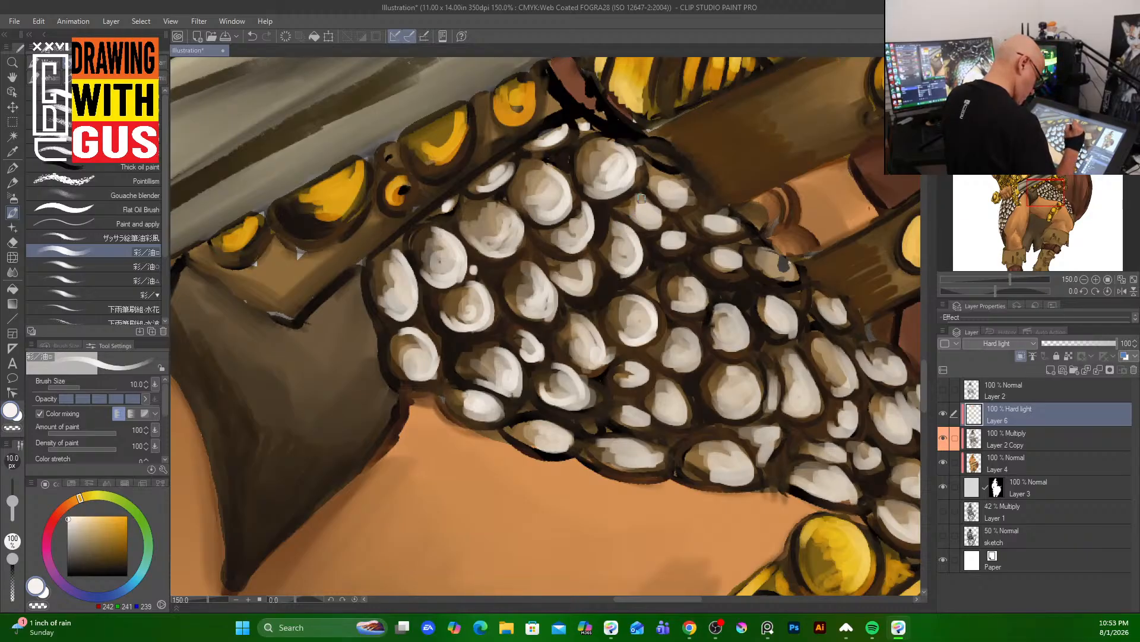
- Brighten the shield-side panel's upper outer scales around the hand and between the two straps with near-white
{"action": "mouse_move", "coordinate": [642, 198]}
{"action": "left_mouse_down"}
{"action": "mouse_move", "coordinate": [653, 229]}
{"action": "mouse_move", "coordinate": [677, 202]}
{"action": "mouse_move", "coordinate": [729, 217]}
{"action": "mouse_move", "coordinate": [695, 231]}
{"action": "mouse_move", "coordinate": [721, 238]}
{"action": "mouse_move", "coordinate": [675, 244]}
{"action": "mouse_move", "coordinate": [716, 263]}
{"action": "mouse_move", "coordinate": [753, 254]}
{"action": "mouse_move", "coordinate": [773, 265]}
{"action": "left_mouse_up"}
{"action": "left_click_drag", "start_coordinate": [751, 211], "coordinate": [762, 222]}
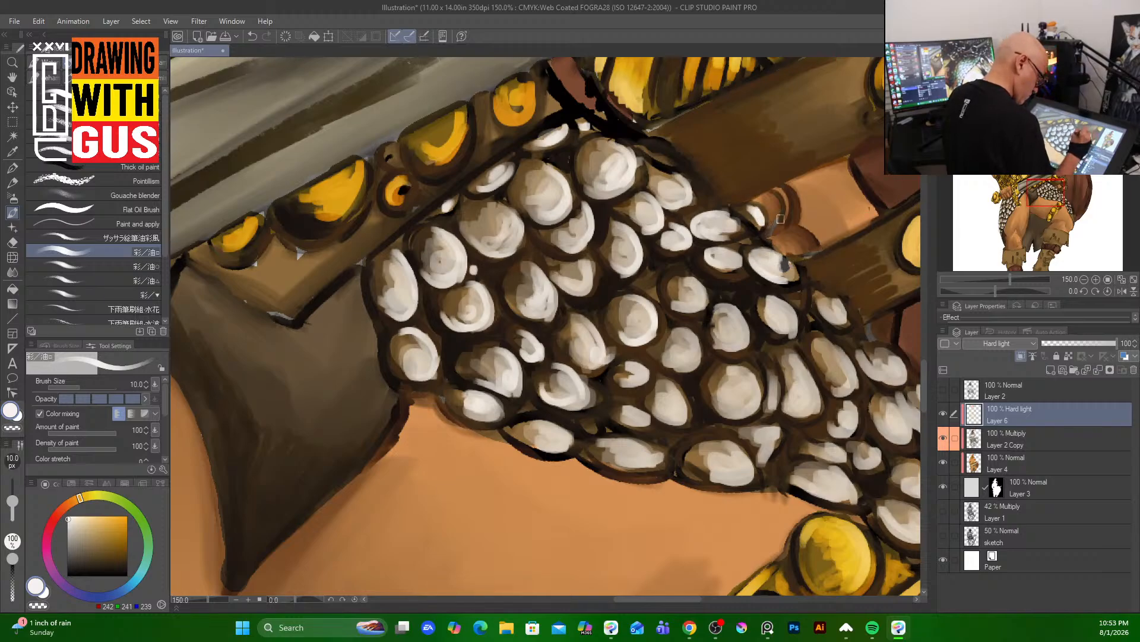
{"action": "left_click_drag", "start_coordinate": [825, 308], "coordinate": [835, 304]}
- Paint near-white highlights on the shield-side panel's scales from its center down to the bottom edge near the thigh band
{"action": "mouse_move", "coordinate": [688, 280]}
{"action": "left_mouse_down"}
{"action": "mouse_move", "coordinate": [701, 291]}
{"action": "mouse_move", "coordinate": [671, 306]}
{"action": "mouse_move", "coordinate": [665, 285]}
{"action": "mouse_move", "coordinate": [679, 296]}
{"action": "mouse_move", "coordinate": [683, 345]}
{"action": "mouse_move", "coordinate": [667, 355]}
{"action": "mouse_move", "coordinate": [730, 321]}
{"action": "mouse_move", "coordinate": [710, 393]}
{"action": "mouse_move", "coordinate": [737, 404]}
{"action": "mouse_move", "coordinate": [745, 389]}
{"action": "mouse_move", "coordinate": [750, 411]}
{"action": "mouse_move", "coordinate": [724, 476]}
{"action": "left_mouse_up"}
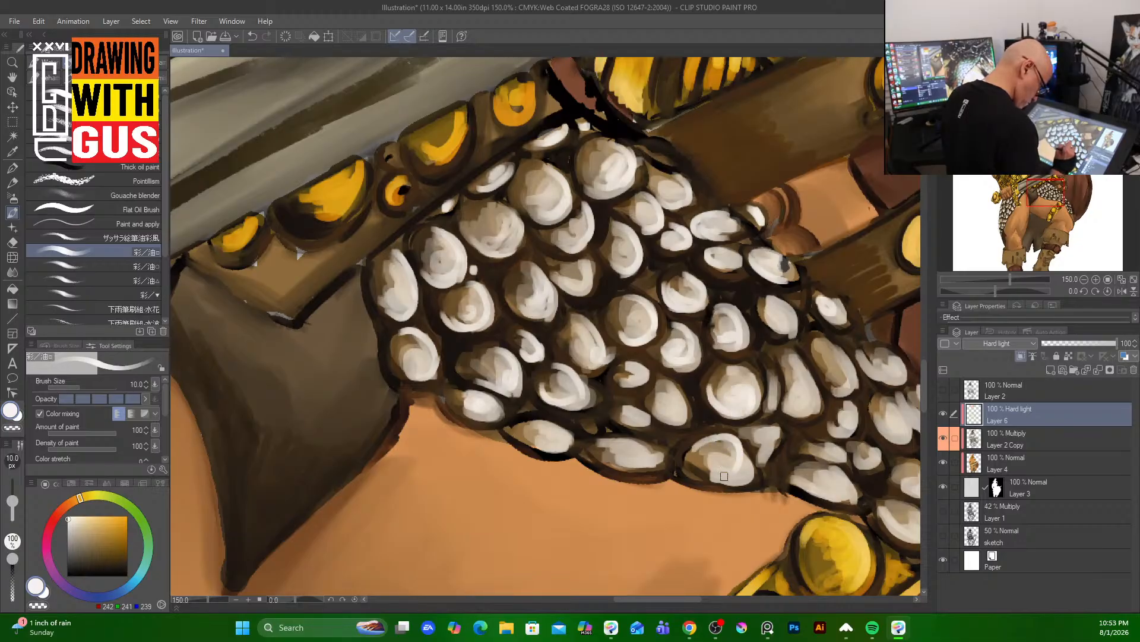
{"action": "mouse_move", "coordinate": [814, 398]}
{"action": "left_mouse_down"}
{"action": "mouse_move", "coordinate": [804, 376]}
{"action": "mouse_move", "coordinate": [799, 410]}
{"action": "mouse_move", "coordinate": [808, 405]}
{"action": "mouse_move", "coordinate": [767, 399]}
{"action": "mouse_move", "coordinate": [760, 436]}
{"action": "left_mouse_up"}
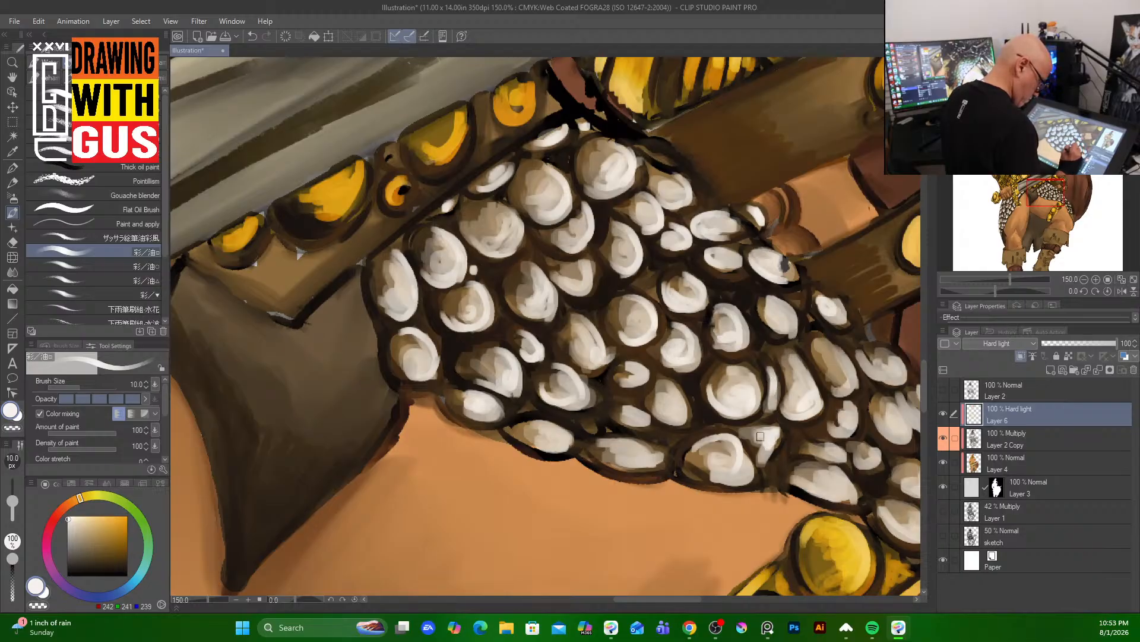
{"action": "mouse_move", "coordinate": [858, 376]}
{"action": "left_mouse_down"}
{"action": "mouse_move", "coordinate": [832, 383]}
{"action": "mouse_move", "coordinate": [838, 363]}
{"action": "mouse_move", "coordinate": [835, 373]}
{"action": "left_mouse_up"}
- Highlight the shield-side panel's remaining outer and bottom scales and those on its narrow tail beside the thigh in near-white
{"action": "mouse_move", "coordinate": [899, 364]}
{"action": "left_mouse_down"}
{"action": "mouse_move", "coordinate": [888, 361]}
{"action": "mouse_move", "coordinate": [883, 381]}
{"action": "mouse_move", "coordinate": [586, 172]}
{"action": "mouse_move", "coordinate": [544, 158]}
{"action": "left_mouse_up"}
{"action": "mouse_move", "coordinate": [518, 219]}
{"action": "left_mouse_down"}
{"action": "mouse_move", "coordinate": [504, 254]}
{"action": "mouse_move", "coordinate": [559, 223]}
{"action": "mouse_move", "coordinate": [582, 233]}
{"action": "mouse_move", "coordinate": [595, 215]}
{"action": "mouse_move", "coordinate": [592, 227]}
{"action": "left_mouse_up"}
{"action": "left_click_drag", "start_coordinate": [628, 284], "coordinate": [641, 289]}
{"action": "mouse_move", "coordinate": [640, 338]}
{"action": "left_mouse_down"}
{"action": "mouse_move", "coordinate": [645, 346]}
{"action": "mouse_move", "coordinate": [629, 338]}
{"action": "mouse_move", "coordinate": [636, 324]}
{"action": "mouse_move", "coordinate": [597, 347]}
{"action": "mouse_move", "coordinate": [561, 348]}
{"action": "mouse_move", "coordinate": [585, 340]}
{"action": "mouse_move", "coordinate": [575, 349]}
{"action": "mouse_move", "coordinate": [565, 339]}
{"action": "mouse_move", "coordinate": [593, 317]}
{"action": "left_mouse_up"}
{"action": "mouse_move", "coordinate": [521, 277]}
{"action": "left_mouse_down"}
{"action": "mouse_move", "coordinate": [538, 266]}
{"action": "mouse_move", "coordinate": [487, 302]}
{"action": "mouse_move", "coordinate": [517, 294]}
{"action": "mouse_move", "coordinate": [502, 315]}
{"action": "mouse_move", "coordinate": [513, 308]}
{"action": "left_mouse_up"}
{"action": "mouse_move", "coordinate": [426, 271]}
{"action": "left_mouse_down"}
{"action": "mouse_move", "coordinate": [436, 246]}
{"action": "mouse_move", "coordinate": [445, 255]}
{"action": "mouse_move", "coordinate": [403, 260]}
{"action": "mouse_move", "coordinate": [396, 297]}
{"action": "mouse_move", "coordinate": [401, 268]}
{"action": "mouse_move", "coordinate": [392, 288]}
{"action": "mouse_move", "coordinate": [394, 273]}
{"action": "mouse_move", "coordinate": [359, 285]}
{"action": "mouse_move", "coordinate": [398, 272]}
{"action": "mouse_move", "coordinate": [297, 240]}
{"action": "mouse_move", "coordinate": [315, 289]}
{"action": "mouse_move", "coordinate": [323, 285]}
{"action": "mouse_move", "coordinate": [291, 289]}
{"action": "mouse_move", "coordinate": [326, 280]}
{"action": "mouse_move", "coordinate": [315, 283]}
{"action": "mouse_move", "coordinate": [307, 266]}
{"action": "mouse_move", "coordinate": [318, 288]}
{"action": "left_mouse_up"}
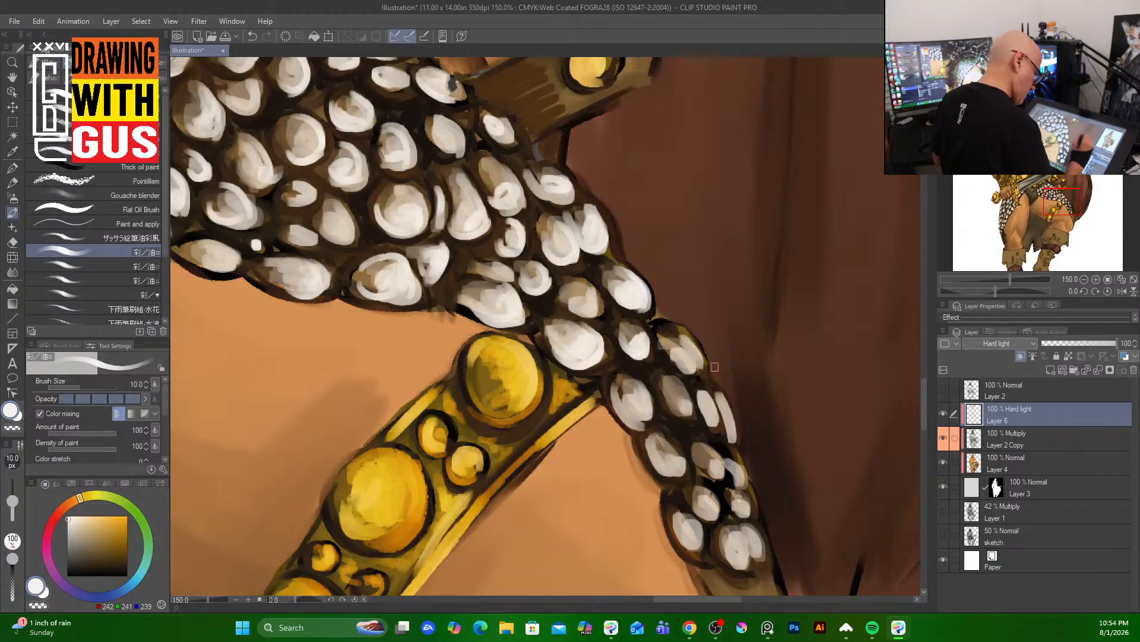
{"action": "mouse_move", "coordinate": [669, 403]}
{"action": "left_mouse_down"}
{"action": "mouse_move", "coordinate": [686, 408]}
{"action": "mouse_move", "coordinate": [677, 397]}
{"action": "mouse_move", "coordinate": [670, 410]}
{"action": "mouse_move", "coordinate": [673, 463]}
{"action": "mouse_move", "coordinate": [668, 445]}
{"action": "mouse_move", "coordinate": [710, 466]}
{"action": "mouse_move", "coordinate": [696, 458]}
{"action": "mouse_move", "coordinate": [723, 455]}
{"action": "mouse_move", "coordinate": [705, 449]}
{"action": "mouse_move", "coordinate": [710, 468]}
{"action": "mouse_move", "coordinate": [718, 461]}
{"action": "mouse_move", "coordinate": [704, 419]}
{"action": "mouse_move", "coordinate": [715, 417]}
{"action": "mouse_move", "coordinate": [726, 436]}
{"action": "left_mouse_up"}
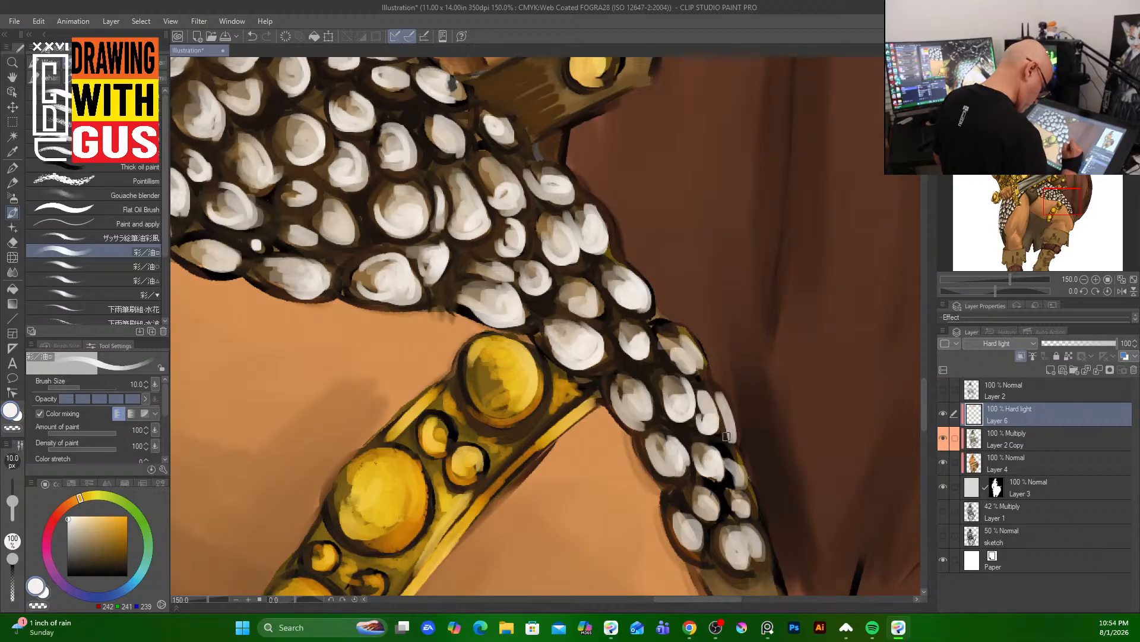
{"action": "mouse_move", "coordinate": [746, 482]}
{"action": "left_mouse_down"}
{"action": "mouse_move", "coordinate": [736, 517]}
{"action": "mouse_move", "coordinate": [733, 495]}
{"action": "mouse_move", "coordinate": [704, 497]}
{"action": "mouse_move", "coordinate": [740, 531]}
{"action": "mouse_move", "coordinate": [739, 555]}
{"action": "mouse_move", "coordinate": [731, 531]}
{"action": "mouse_move", "coordinate": [728, 560]}
{"action": "left_mouse_up"}
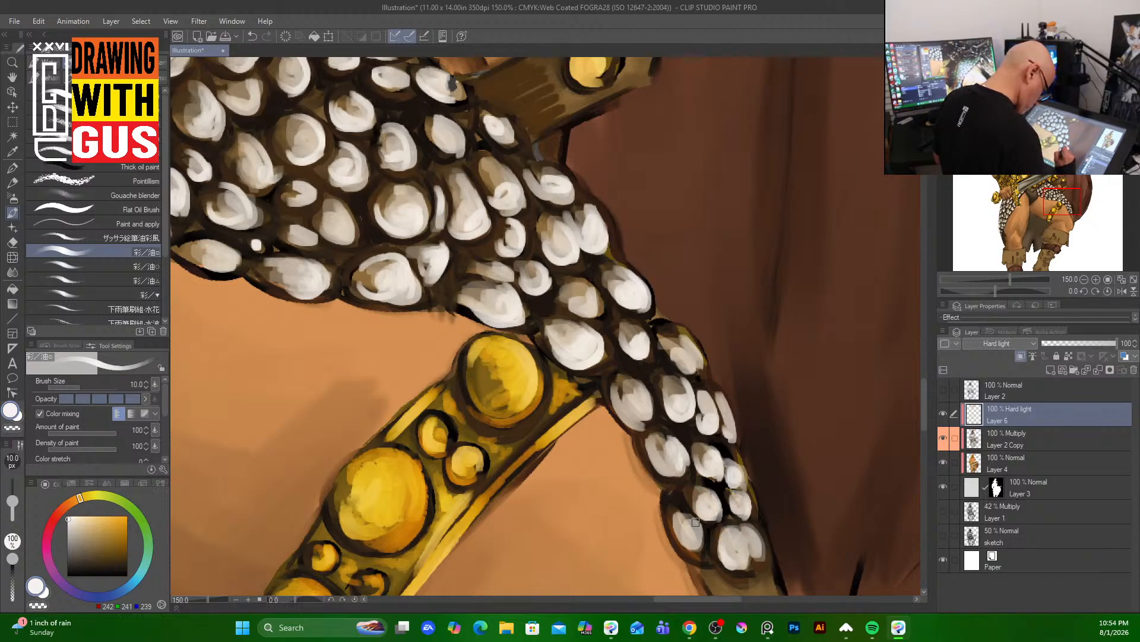
- Finish the near-white highlights on the lowest scales of the shield-side panel's narrow tail
{"action": "mouse_move", "coordinate": [695, 521]}
{"action": "left_mouse_down"}
{"action": "mouse_move", "coordinate": [701, 552]}
{"action": "mouse_move", "coordinate": [683, 538]}
{"action": "mouse_move", "coordinate": [690, 547]}
{"action": "left_mouse_up"}
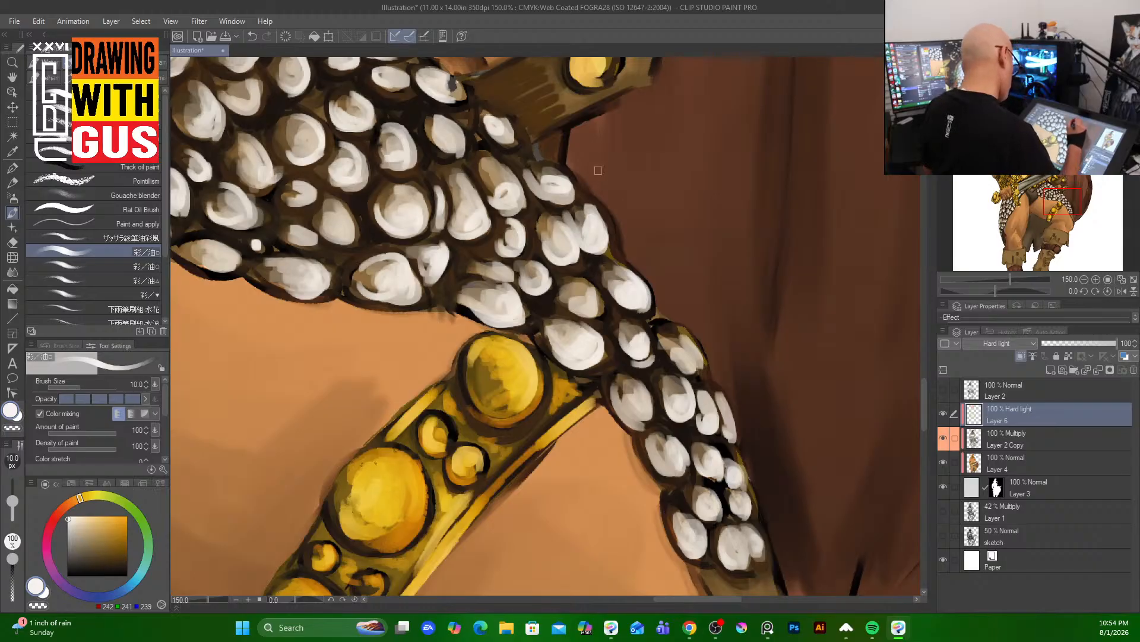
{"action": "mouse_move", "coordinate": [638, 189]}
{"action": "left_mouse_down"}
{"action": "mouse_move", "coordinate": [789, 293]}
{"action": "mouse_move", "coordinate": [861, 512]}
{"action": "mouse_move", "coordinate": [930, 457]}
{"action": "left_mouse_up"}
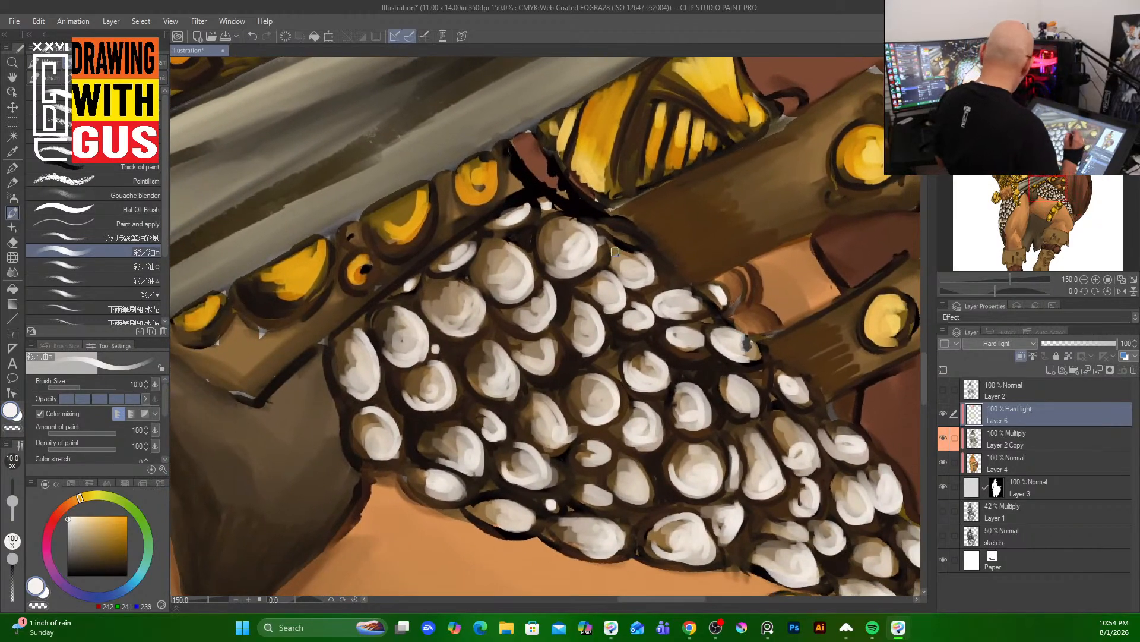
{"action": "scroll", "coordinate": [621, 258], "scroll_direction": "down", "scroll_amount": 4}
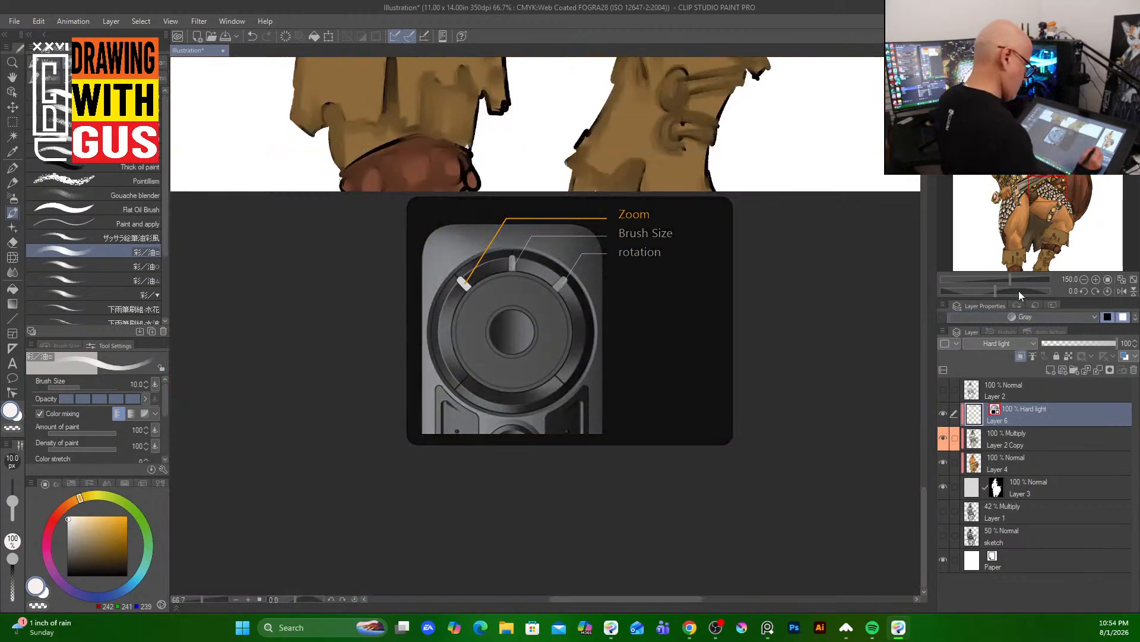
- Try out monochrome and gray expression colors on the Hard light layer
{"action": "left_click_drag", "start_coordinate": [922, 472], "coordinate": [923, 262]}
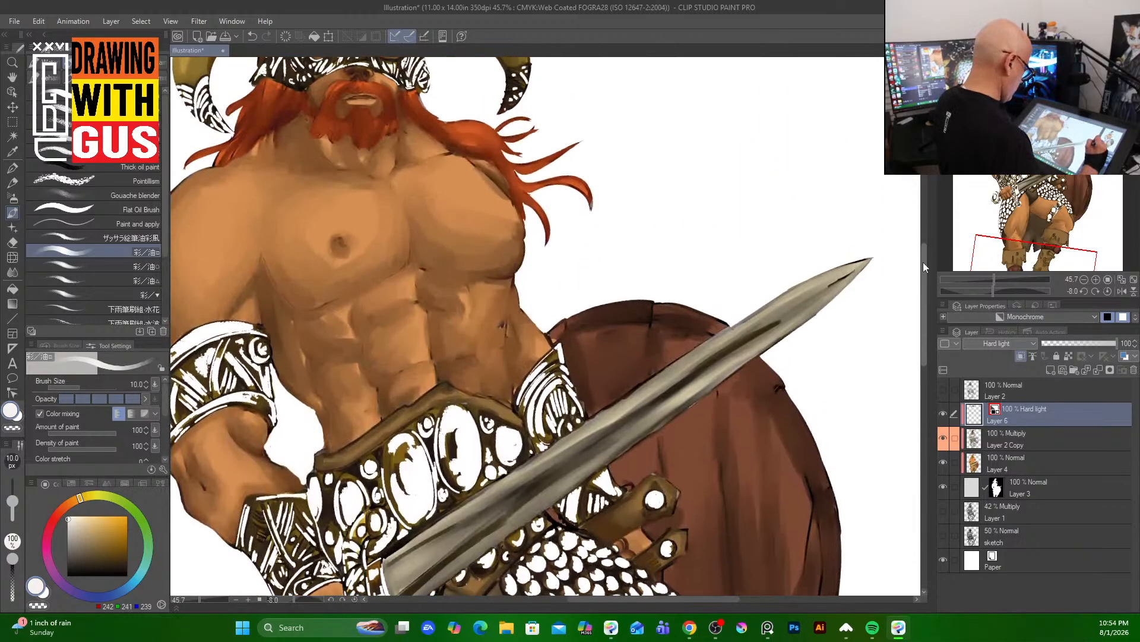
{"action": "left_click", "coordinate": [1095, 291]}
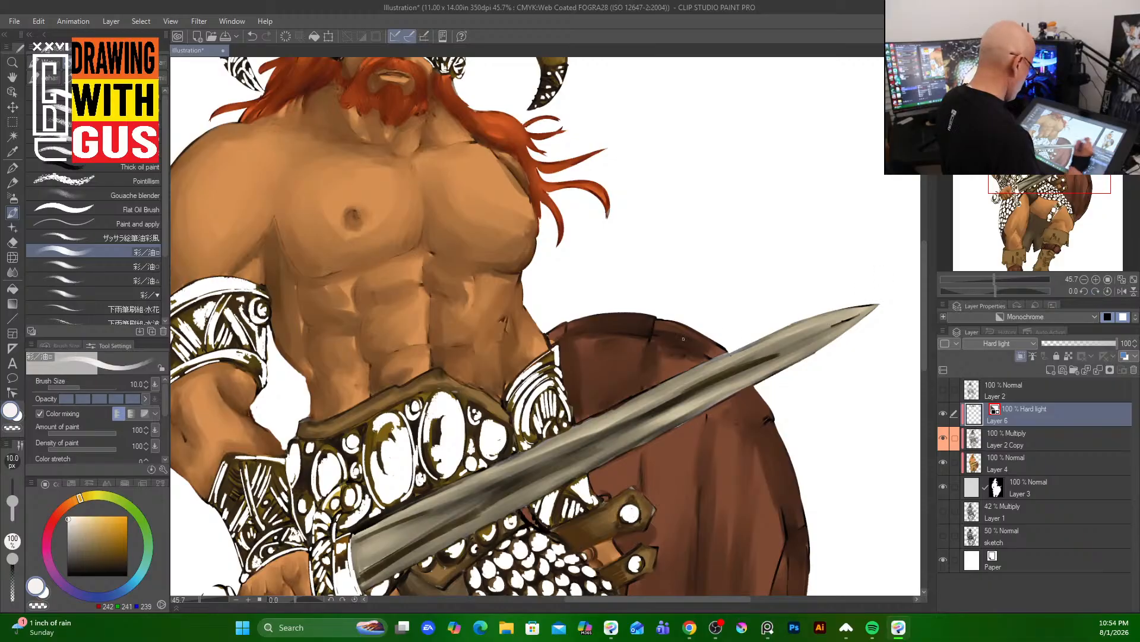
{"action": "scroll", "coordinate": [683, 339], "scroll_direction": "down", "scroll_amount": 4}
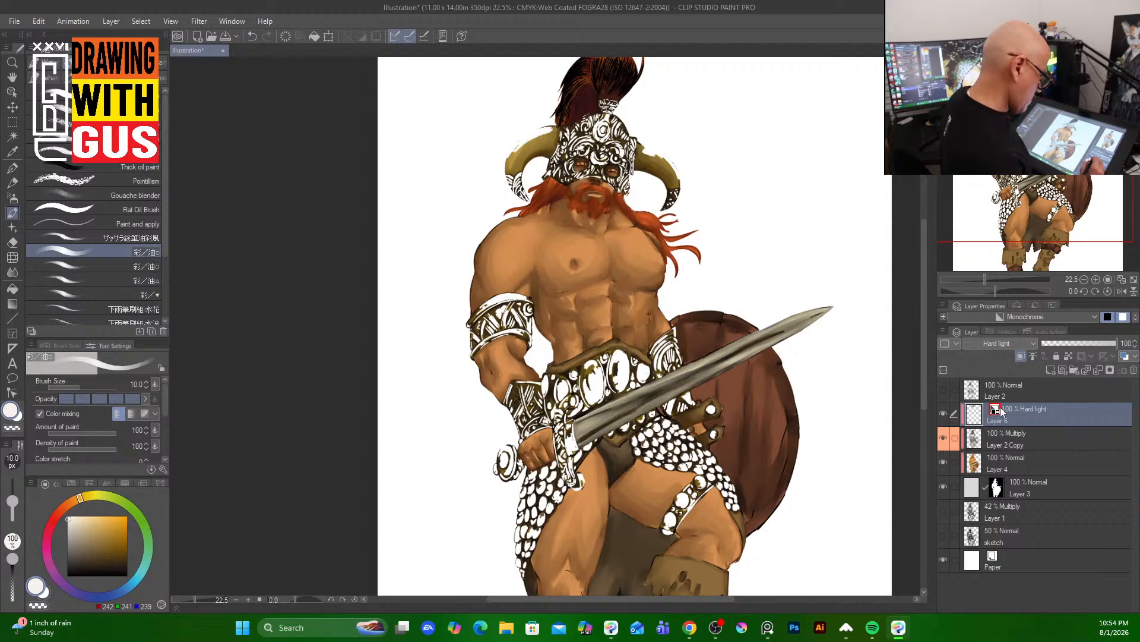
{"action": "key", "text": "ctrl+z"}
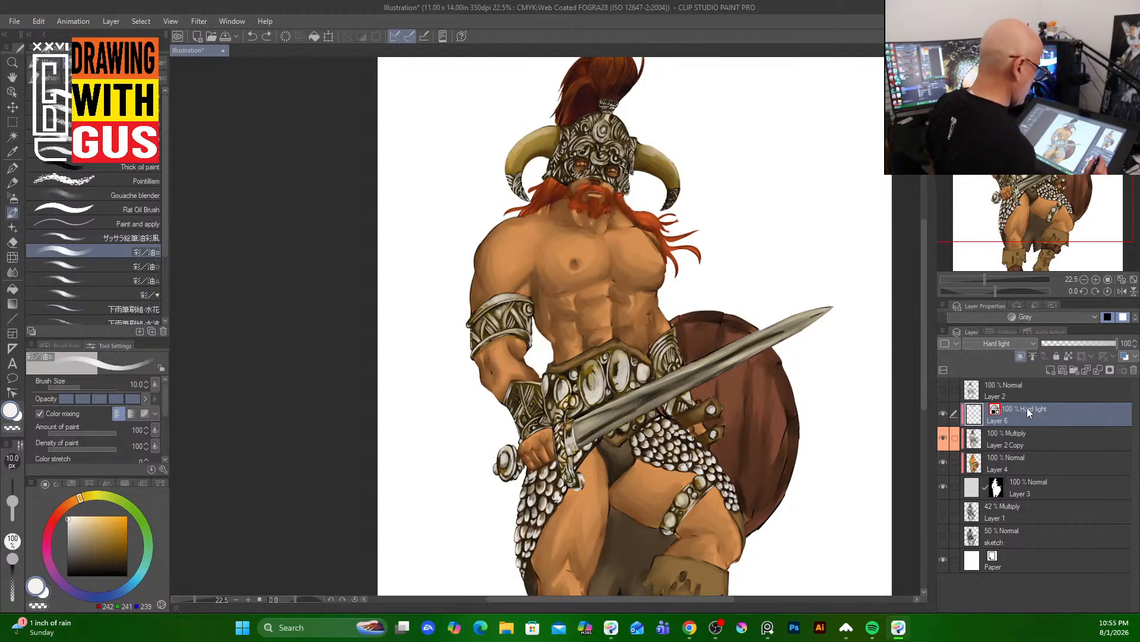
{"action": "left_click", "coordinate": [1045, 435]}
{"action": "left_click", "coordinate": [996, 413]}
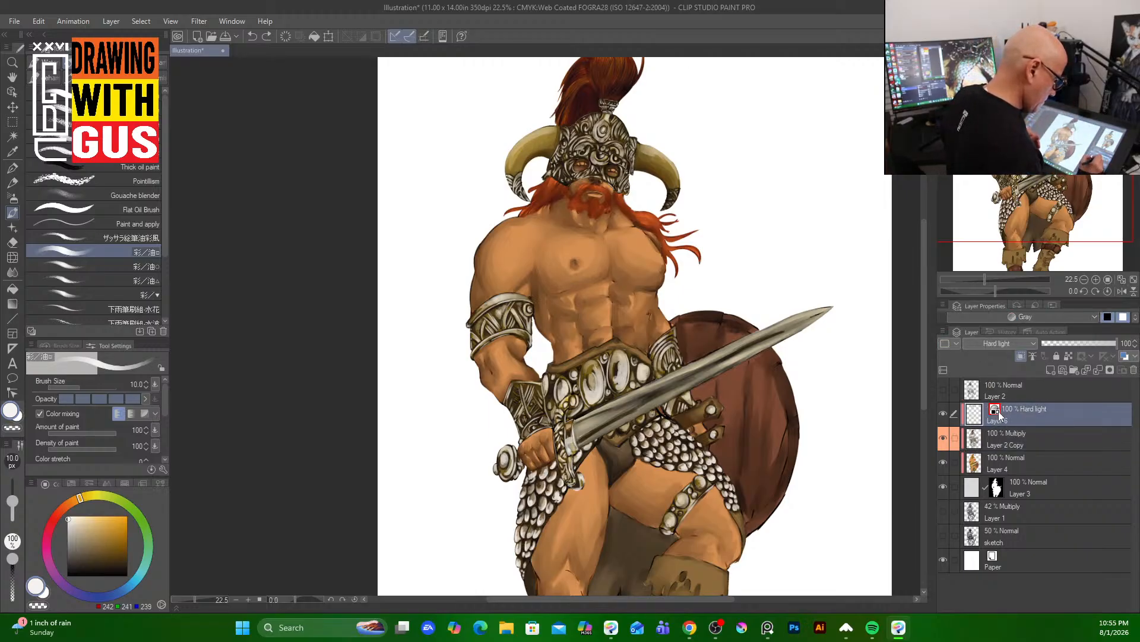
{"action": "left_click", "coordinate": [1123, 319]}
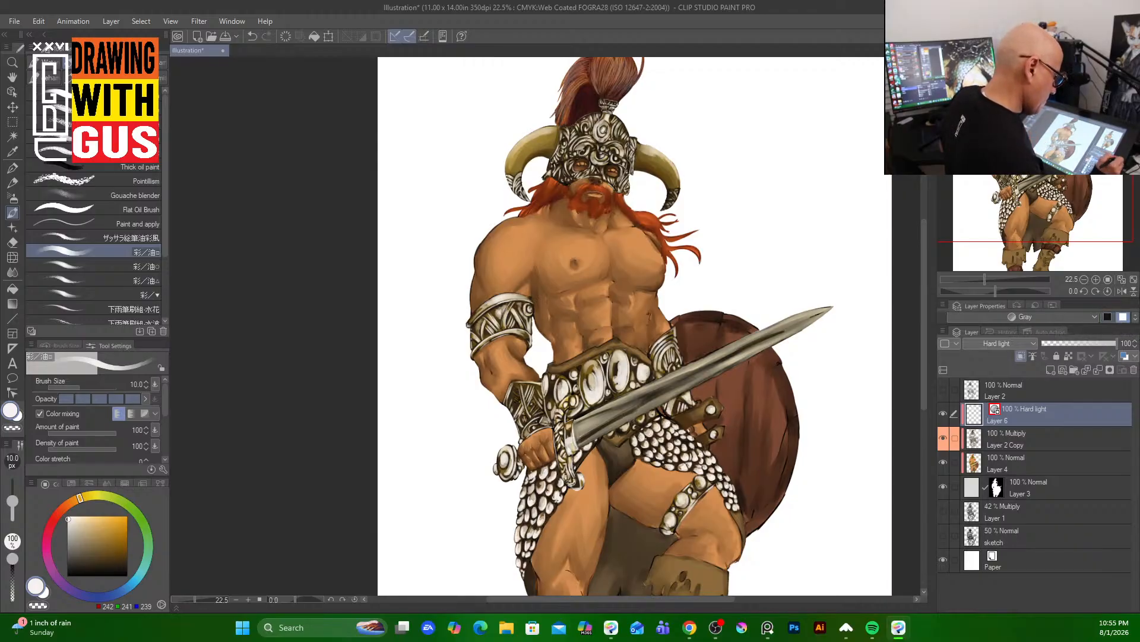
{"action": "left_click", "coordinate": [1107, 317]}
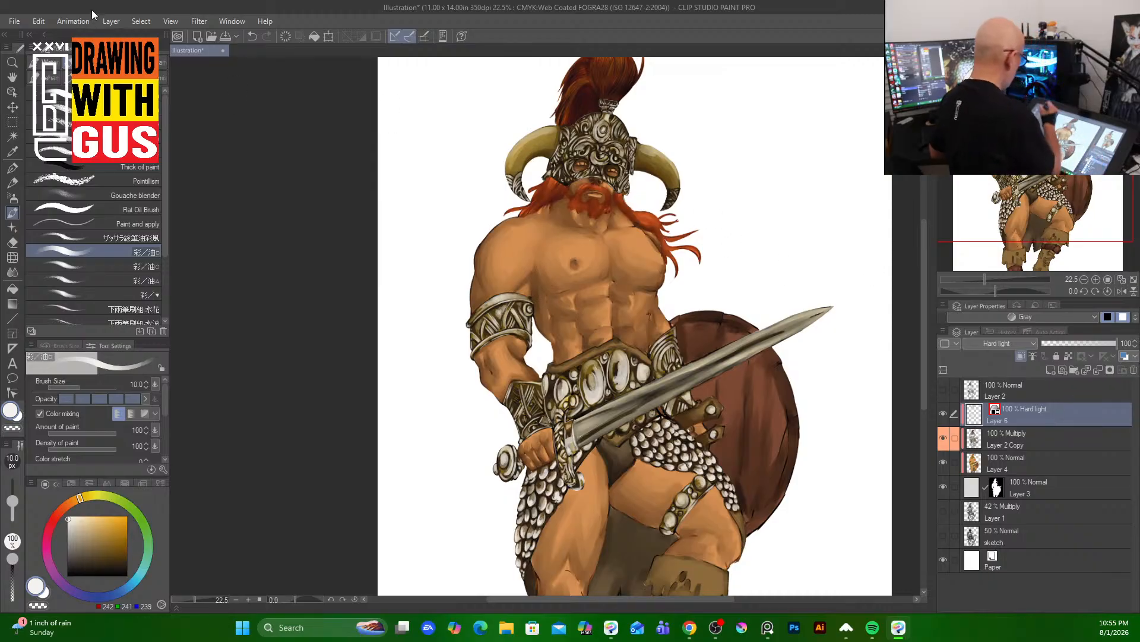
- Undo the expression color changes until the Hard light layer is back to Color
{"action": "left_click", "coordinate": [38, 21]}
{"action": "left_click", "coordinate": [72, 35]}
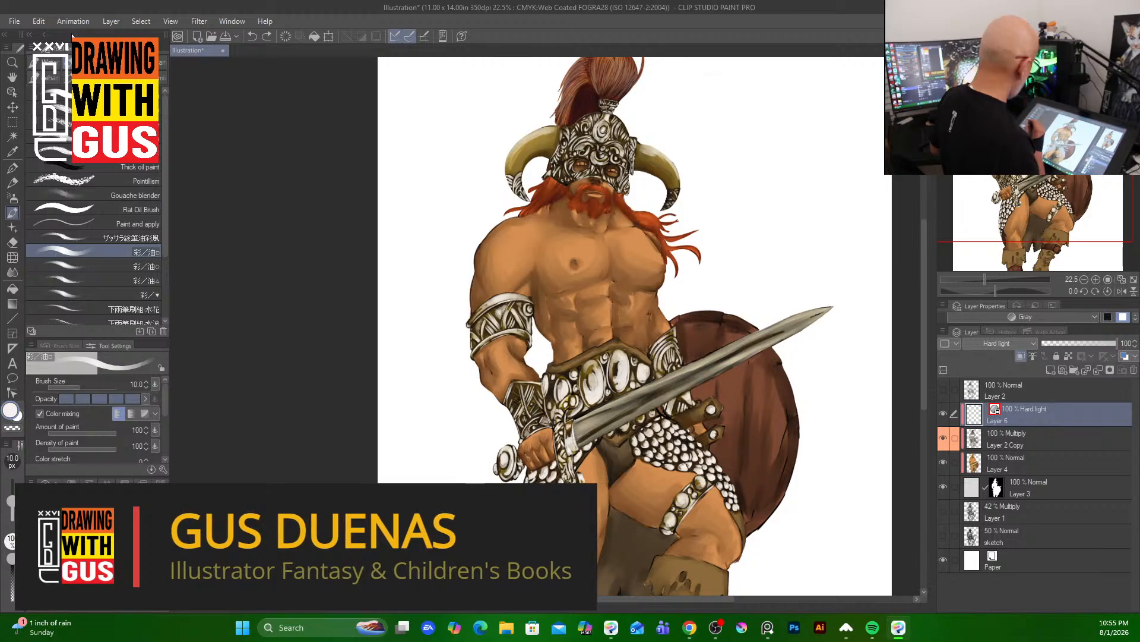
{"action": "left_click", "coordinate": [38, 22]}
{"action": "left_click", "coordinate": [79, 37]}
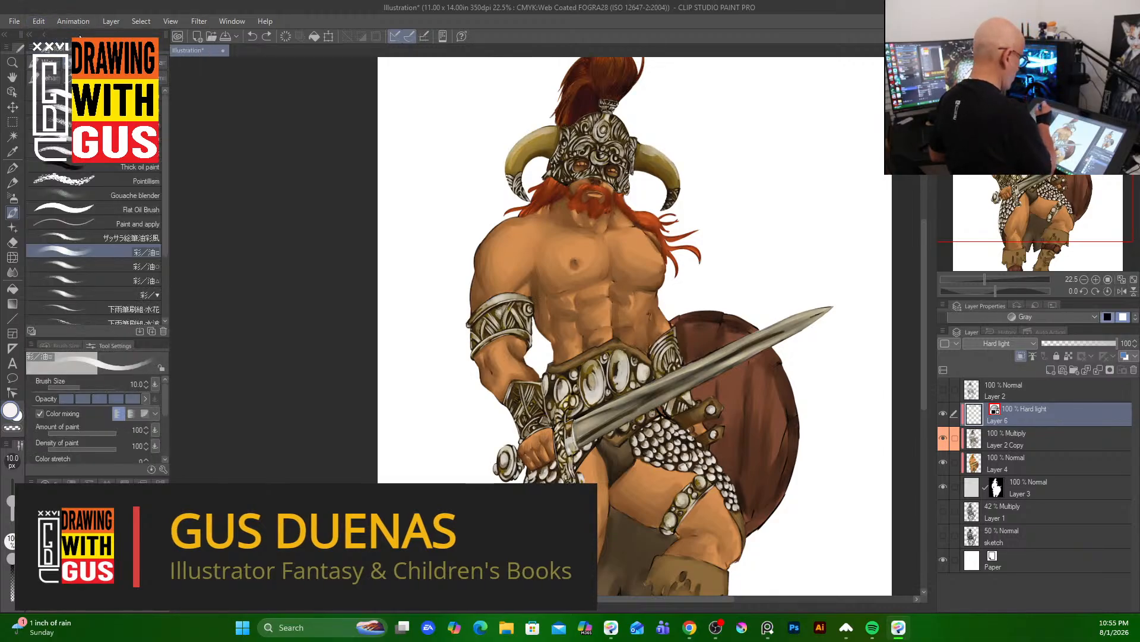
{"action": "left_click", "coordinate": [38, 21]}
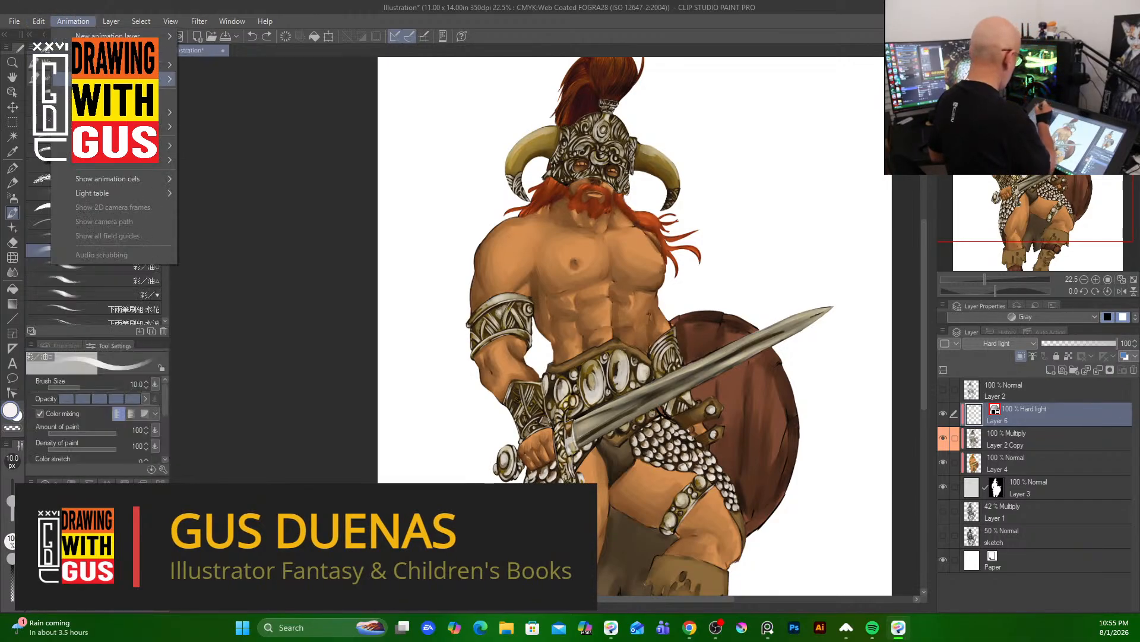
{"action": "left_click", "coordinate": [79, 36]}
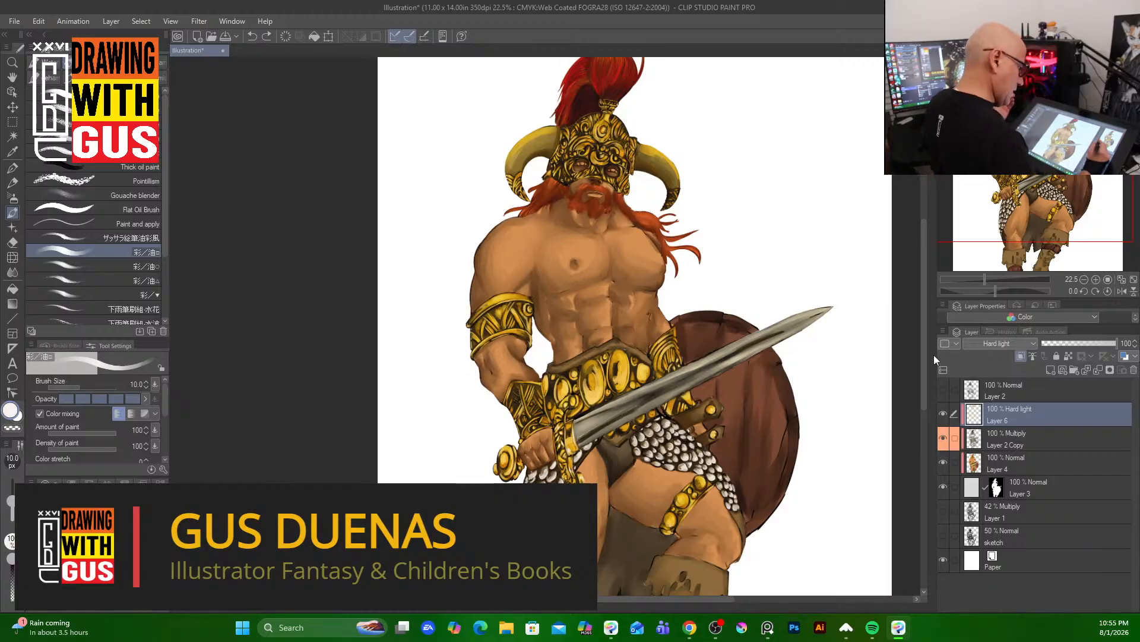
- Set the brush size to 50 and paint light grey highlights along the middle of the sword blade near the guard
{"action": "mouse_move", "coordinate": [921, 389]}
{"action": "left_mouse_down"}
{"action": "mouse_move", "coordinate": [922, 437]}
{"action": "mouse_move", "coordinate": [914, 366]}
{"action": "mouse_move", "coordinate": [914, 387]}
{"action": "left_mouse_up"}
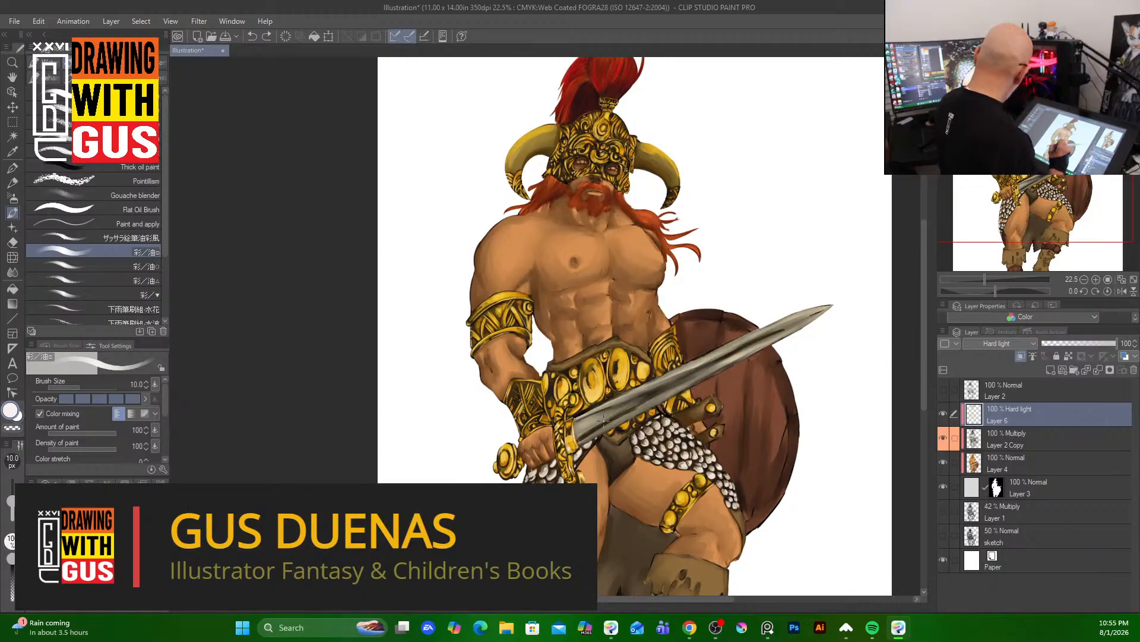
{"action": "scroll", "coordinate": [607, 419], "scroll_direction": "up", "scroll_amount": 5}
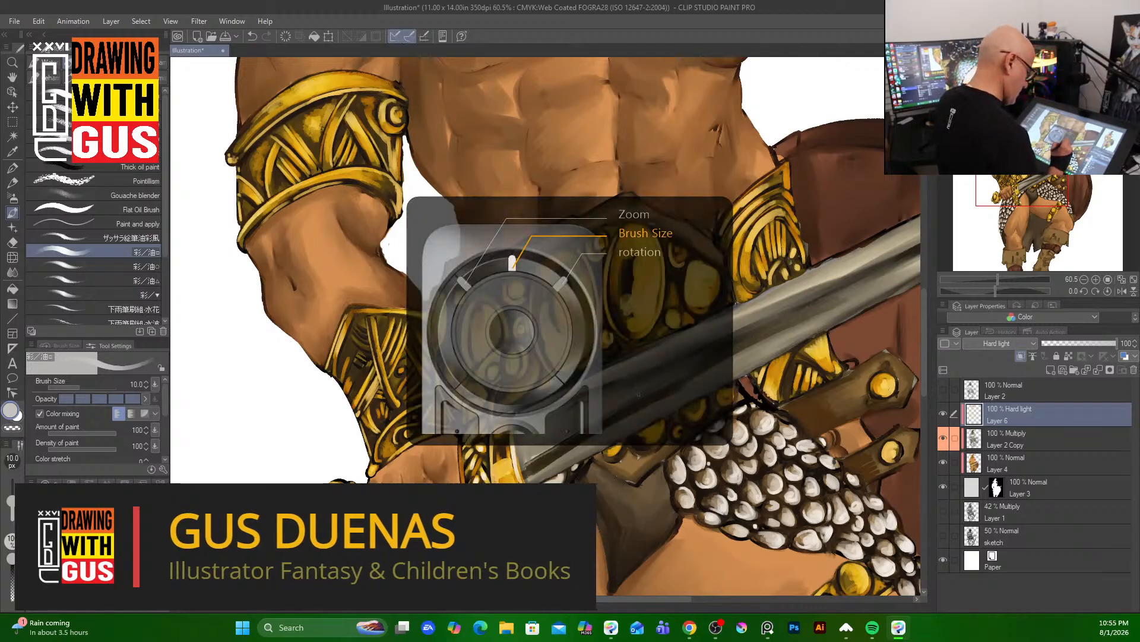
{"action": "key", "text": "]"}
{"action": "key", "text": "]"}
{"action": "key", "text": "]"}
{"action": "key", "text": "]"}
{"action": "key", "text": "]"}
{"action": "key", "text": "]"}
{"action": "key", "text": "]"}
{"action": "key", "text": "]"}
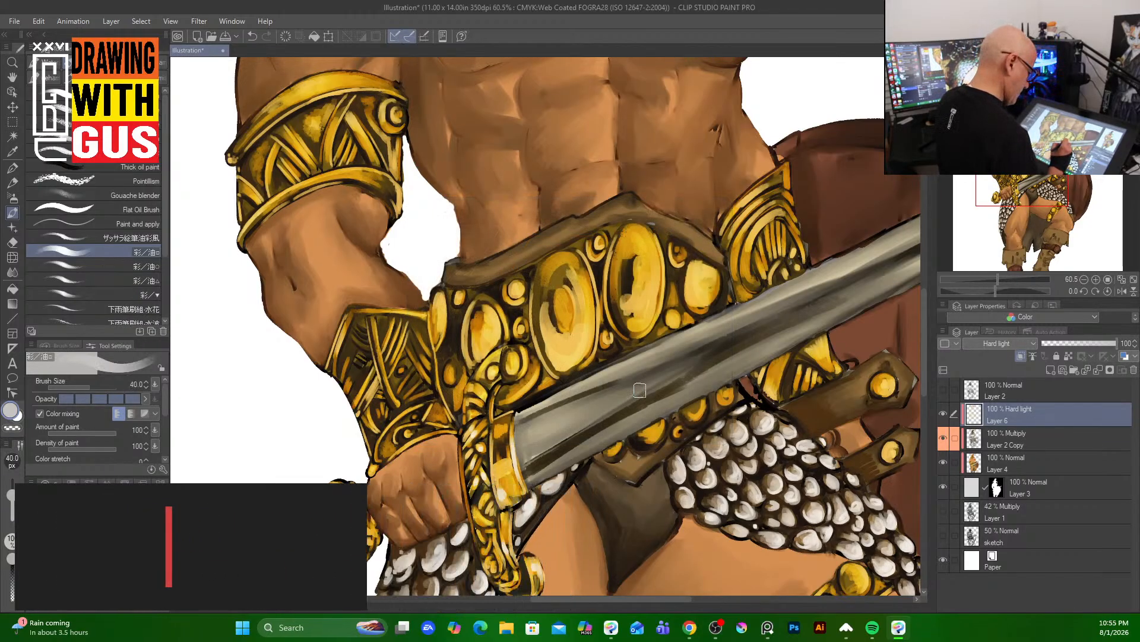
{"action": "left_click_drag", "start_coordinate": [734, 339], "coordinate": [591, 414]}
{"action": "left_click_drag", "start_coordinate": [713, 345], "coordinate": [564, 413]}
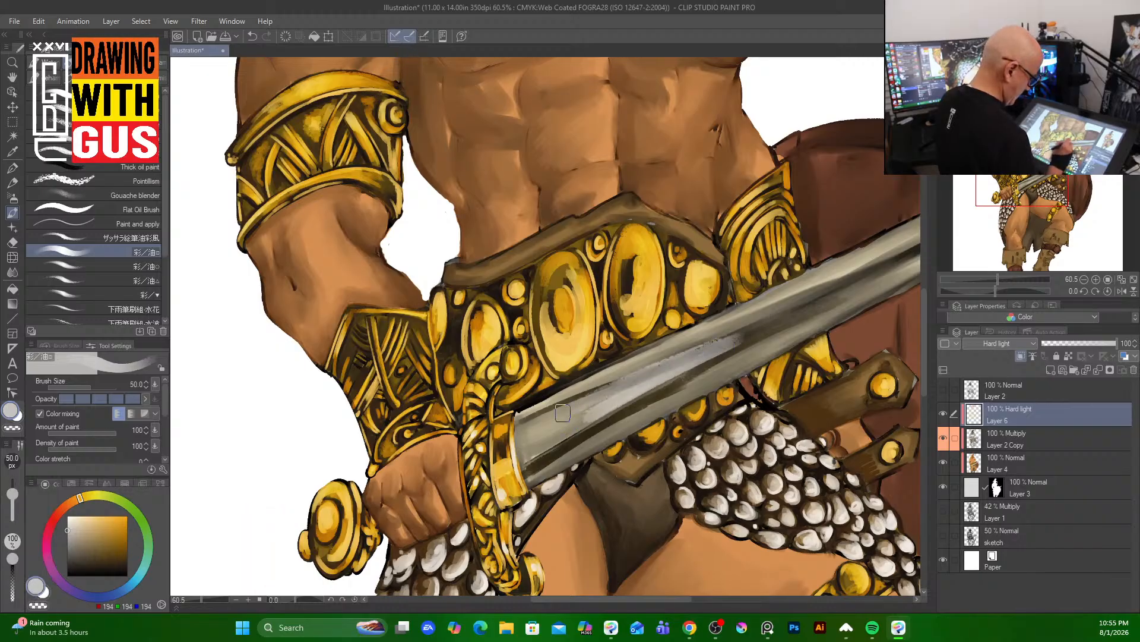
{"action": "left_click_drag", "start_coordinate": [748, 333], "coordinate": [579, 416]}
- Brush long light grey strokes along the blade's lower and upper bevels where it crosses the belt and bracer
{"action": "left_click_drag", "start_coordinate": [855, 303], "coordinate": [704, 385]}
{"action": "mouse_move", "coordinate": [854, 304]}
{"action": "left_mouse_down"}
{"action": "mouse_move", "coordinate": [617, 416]}
{"action": "mouse_move", "coordinate": [659, 410]}
{"action": "left_mouse_up"}
{"action": "left_click_drag", "start_coordinate": [879, 253], "coordinate": [632, 366]}
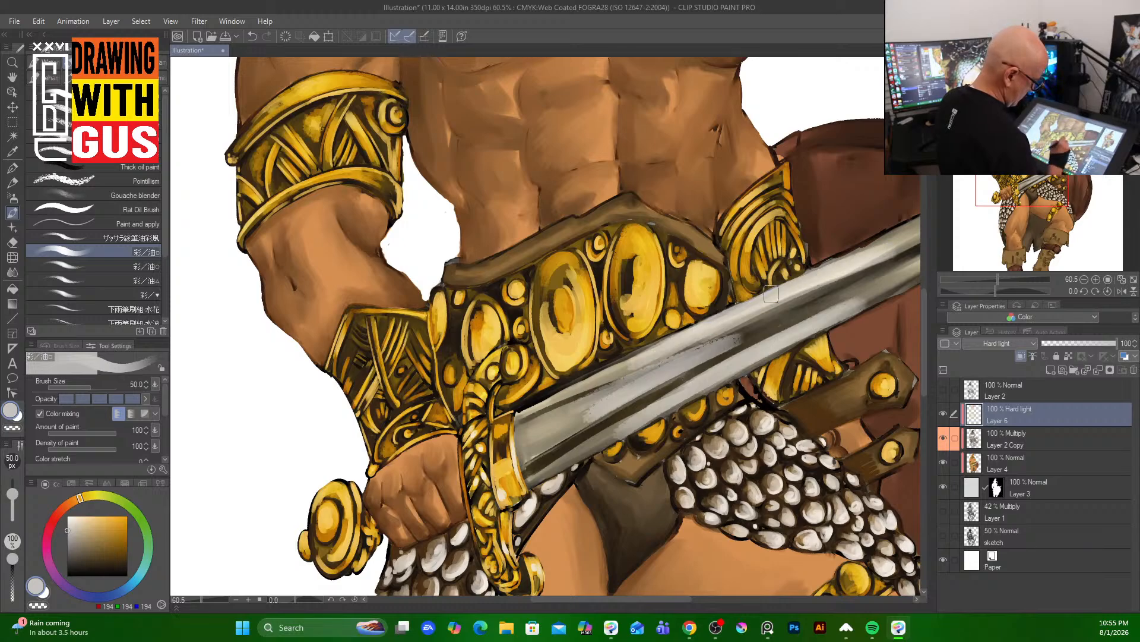
{"action": "left_click_drag", "start_coordinate": [772, 294], "coordinate": [573, 392]}
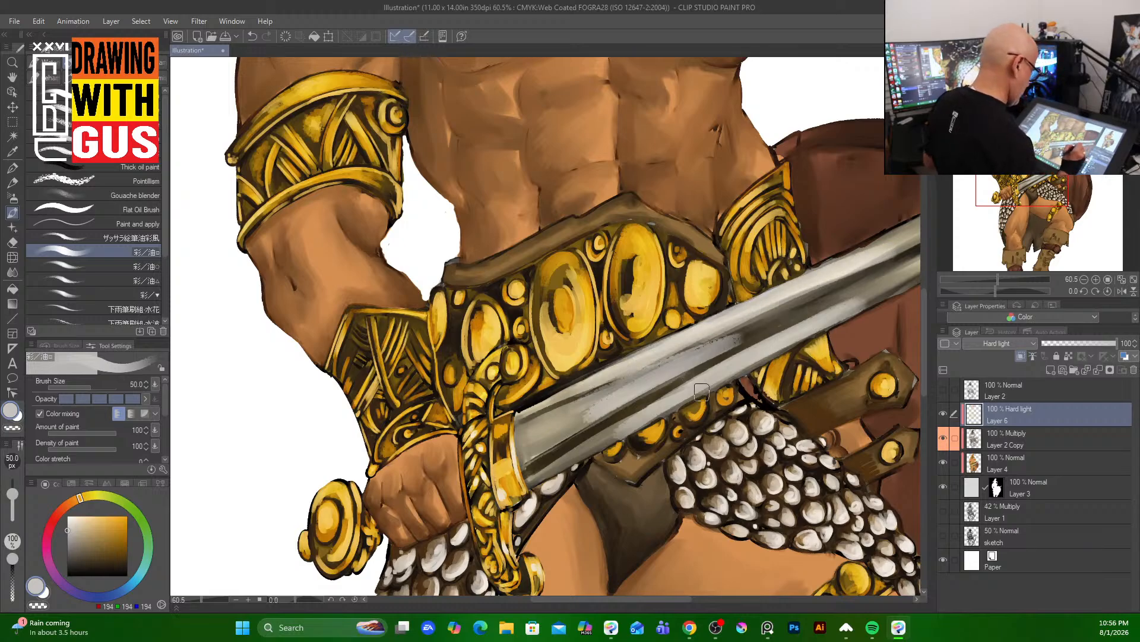
- Build up light grey on the blade's lower bevel toward the guard and blend both bevels out to the shield
{"action": "left_click_drag", "start_coordinate": [704, 383], "coordinate": [599, 419]}
{"action": "left_click_drag", "start_coordinate": [722, 365], "coordinate": [573, 419]}
{"action": "left_click_drag", "start_coordinate": [669, 389], "coordinate": [555, 434]}
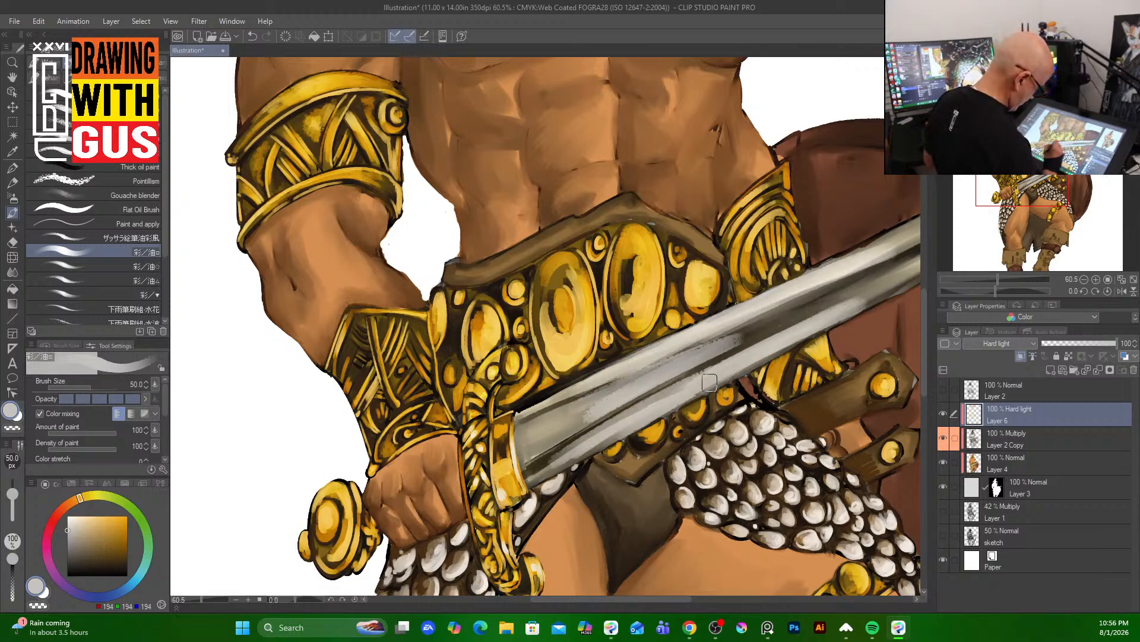
{"action": "left_click_drag", "start_coordinate": [795, 356], "coordinate": [581, 449]}
{"action": "left_click_drag", "start_coordinate": [868, 282], "coordinate": [629, 392]}
{"action": "left_click_drag", "start_coordinate": [822, 294], "coordinate": [665, 380]}
{"action": "left_click_drag", "start_coordinate": [807, 334], "coordinate": [653, 401]}
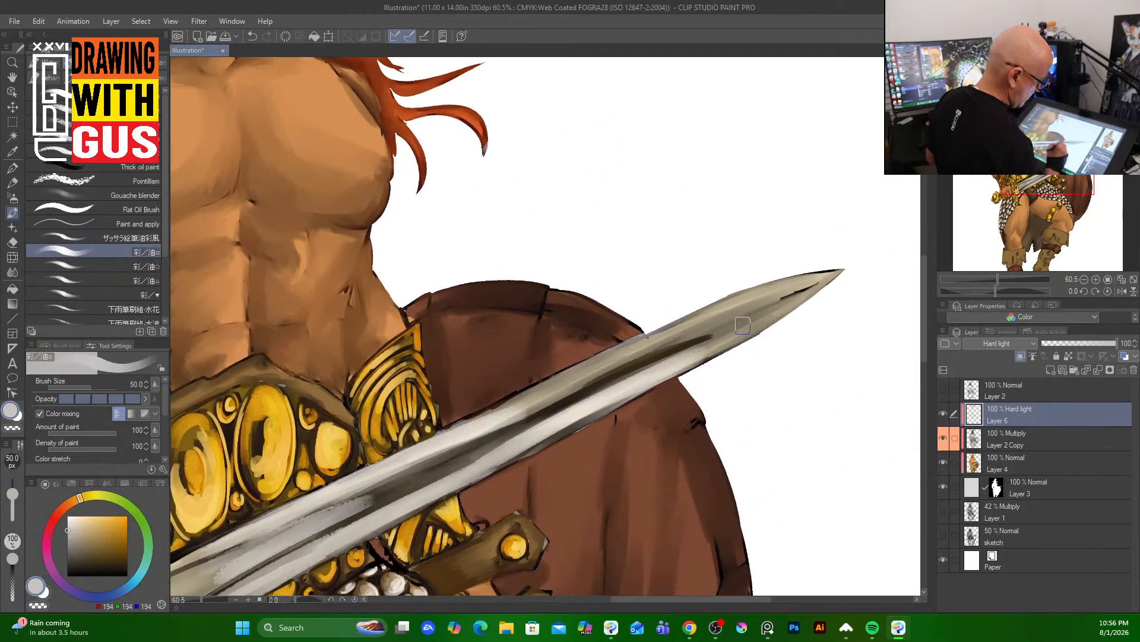
- Lighten the upper bevel and point of the sword's outer section with light grey strokes
{"action": "mouse_move", "coordinate": [813, 276]}
{"action": "left_mouse_down"}
{"action": "mouse_move", "coordinate": [700, 326]}
{"action": "mouse_move", "coordinate": [823, 273]}
{"action": "mouse_move", "coordinate": [565, 385]}
{"action": "left_mouse_up"}
{"action": "left_click_drag", "start_coordinate": [773, 288], "coordinate": [559, 389]}
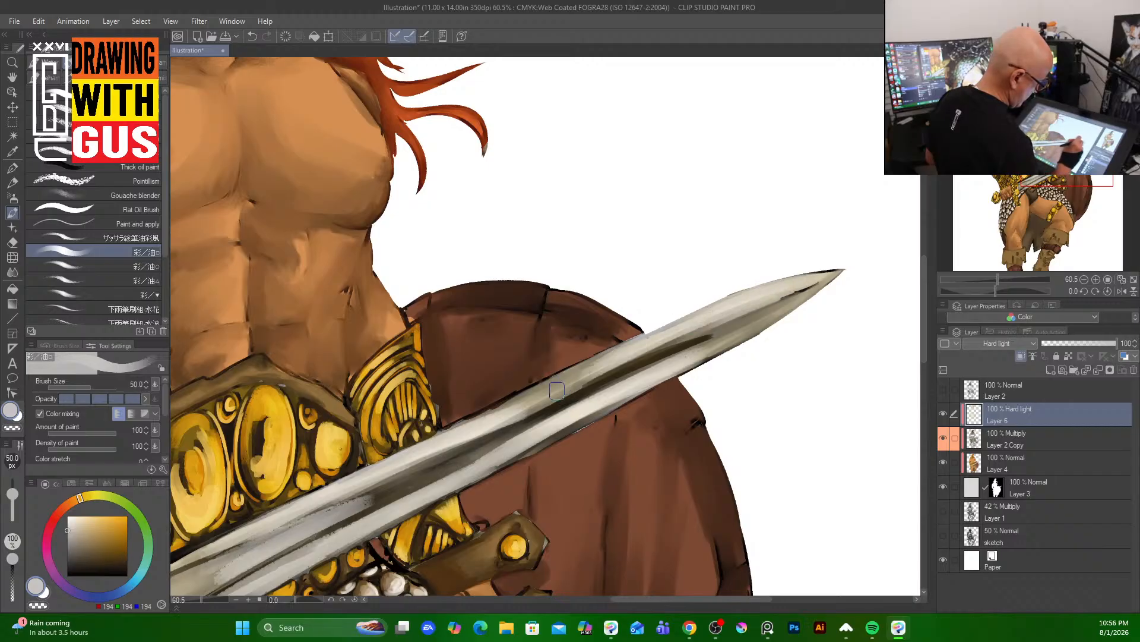
{"action": "left_click_drag", "start_coordinate": [806, 292], "coordinate": [711, 350]}
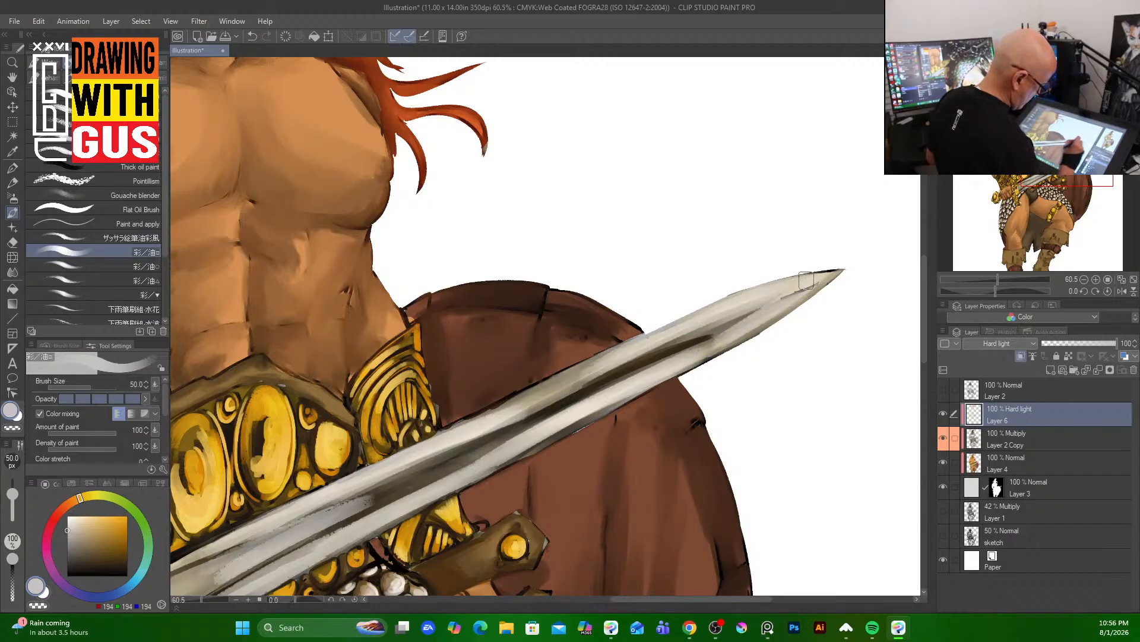
{"action": "mouse_move", "coordinate": [770, 303]}
{"action": "left_mouse_down"}
{"action": "mouse_move", "coordinate": [635, 393]}
{"action": "mouse_move", "coordinate": [714, 324]}
{"action": "left_mouse_up"}
- Switch to near-white at brush size 25 and streak highlights along the blade's lower bevel and central groove
{"action": "left_click_drag", "start_coordinate": [567, 470], "coordinate": [707, 255]}
{"action": "left_click", "coordinate": [72, 516]}
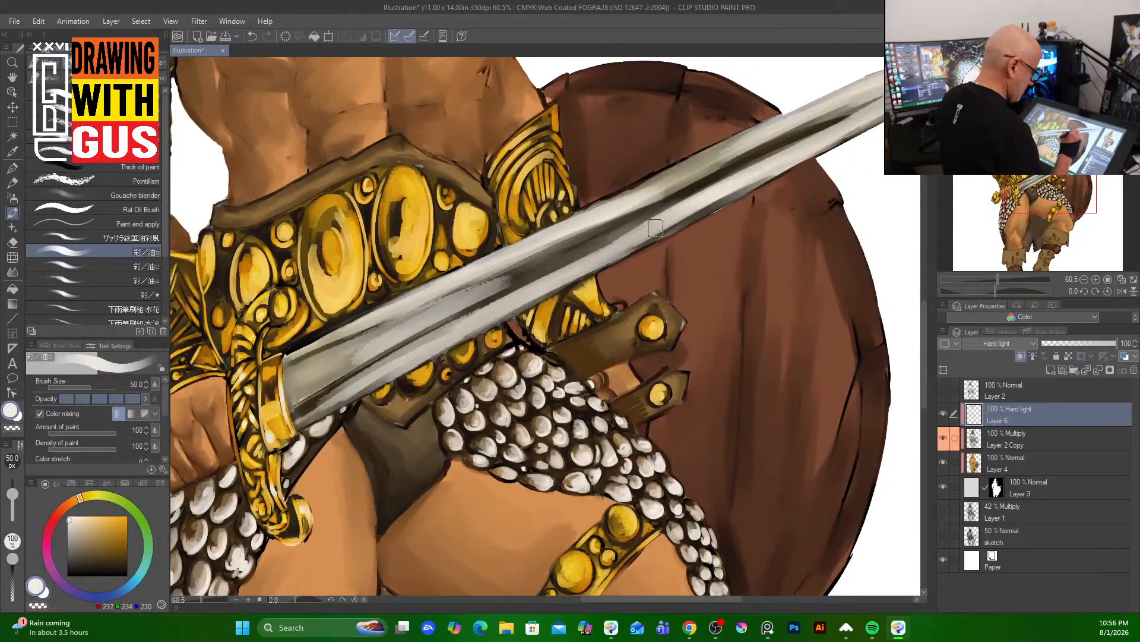
{"action": "key", "text": "bracketleft"}
{"action": "key", "text": "bracketleft"}
{"action": "key", "text": "bracketleft"}
{"action": "left_click_drag", "start_coordinate": [670, 221], "coordinate": [464, 329]}
{"action": "left_click_drag", "start_coordinate": [606, 261], "coordinate": [421, 357]}
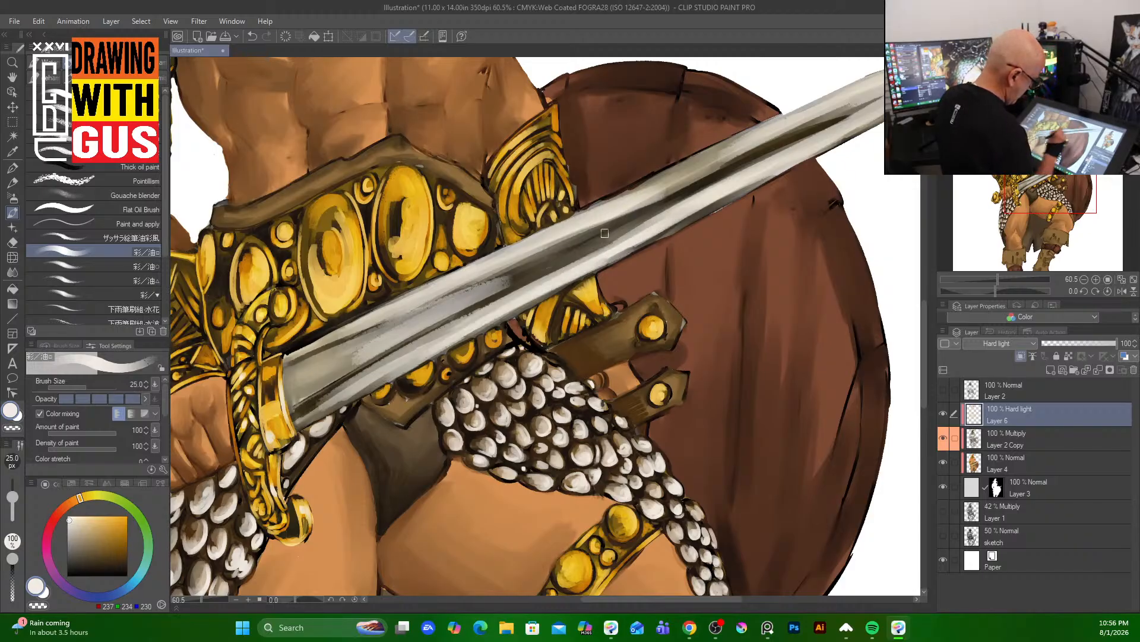
{"action": "left_click_drag", "start_coordinate": [642, 217], "coordinate": [365, 354]}
{"action": "left_click_drag", "start_coordinate": [555, 258], "coordinate": [345, 378]}
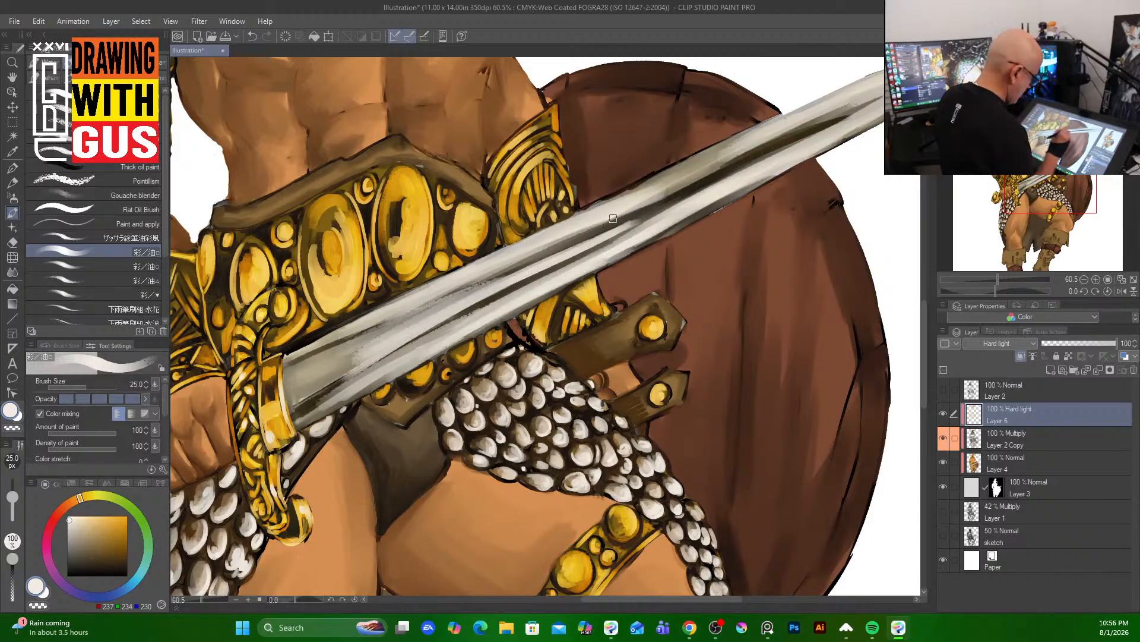
- Paint long near-white highlights along the blade's upper bevel from the shield down to the guard
{"action": "mouse_move", "coordinate": [641, 200]}
{"action": "left_mouse_down"}
{"action": "mouse_move", "coordinate": [581, 221]}
{"action": "mouse_move", "coordinate": [642, 190]}
{"action": "mouse_move", "coordinate": [474, 272]}
{"action": "left_mouse_up"}
{"action": "left_click_drag", "start_coordinate": [682, 177], "coordinate": [481, 265]}
{"action": "left_click_drag", "start_coordinate": [660, 193], "coordinate": [410, 306]}
{"action": "left_click_drag", "start_coordinate": [615, 215], "coordinate": [341, 340]}
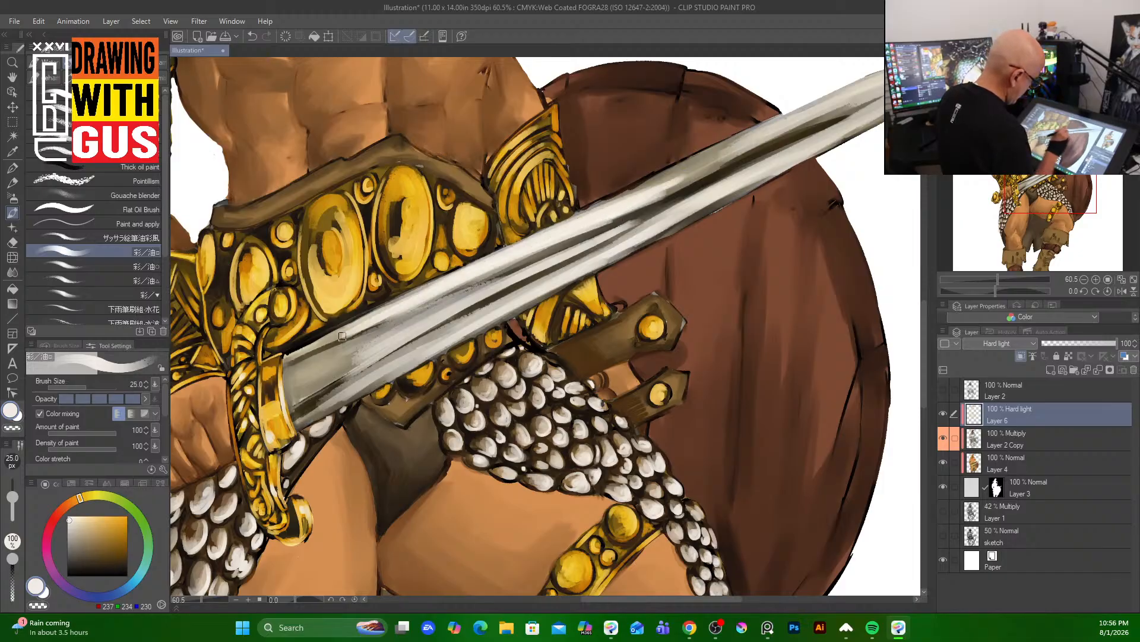
{"action": "left_click_drag", "start_coordinate": [532, 250], "coordinate": [304, 356]}
- Brighten the base of the blade beside the guard with near-white and blend the strokes up along the blade
{"action": "mouse_move", "coordinate": [364, 320]}
{"action": "left_mouse_down"}
{"action": "mouse_move", "coordinate": [303, 345]}
{"action": "mouse_move", "coordinate": [321, 327]}
{"action": "mouse_move", "coordinate": [286, 387]}
{"action": "mouse_move", "coordinate": [324, 307]}
{"action": "mouse_move", "coordinate": [294, 376]}
{"action": "left_mouse_up"}
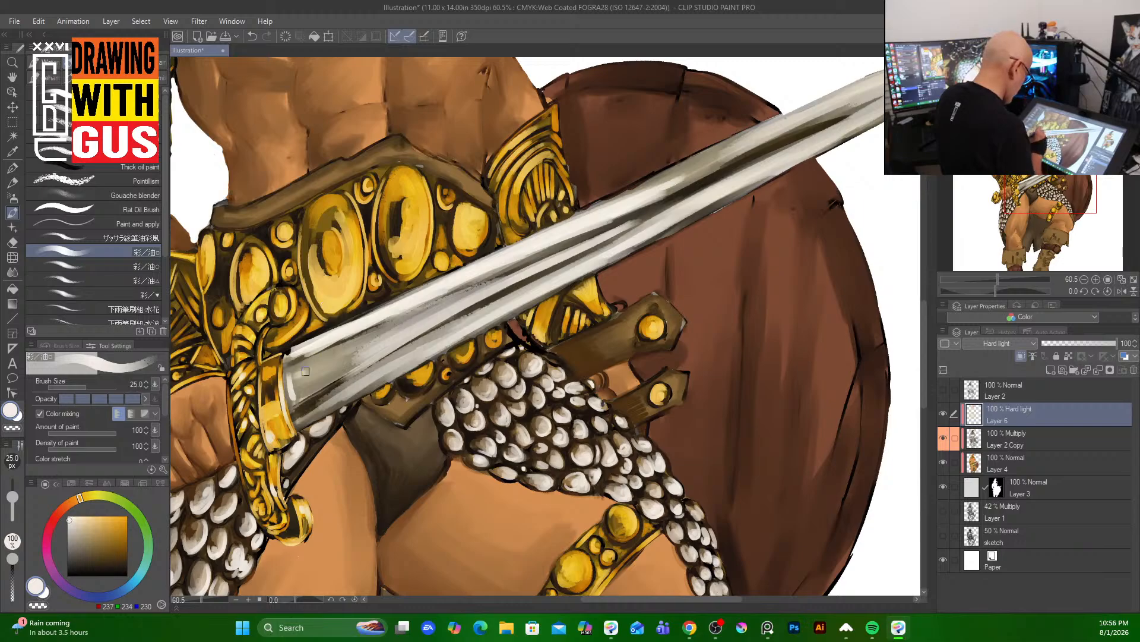
{"action": "mouse_move", "coordinate": [371, 338]}
{"action": "left_mouse_down"}
{"action": "mouse_move", "coordinate": [303, 373]}
{"action": "mouse_move", "coordinate": [297, 395]}
{"action": "left_mouse_up"}
{"action": "mouse_move", "coordinate": [355, 358]}
{"action": "left_mouse_down"}
{"action": "mouse_move", "coordinate": [317, 380]}
{"action": "mouse_move", "coordinate": [458, 300]}
{"action": "left_mouse_up"}
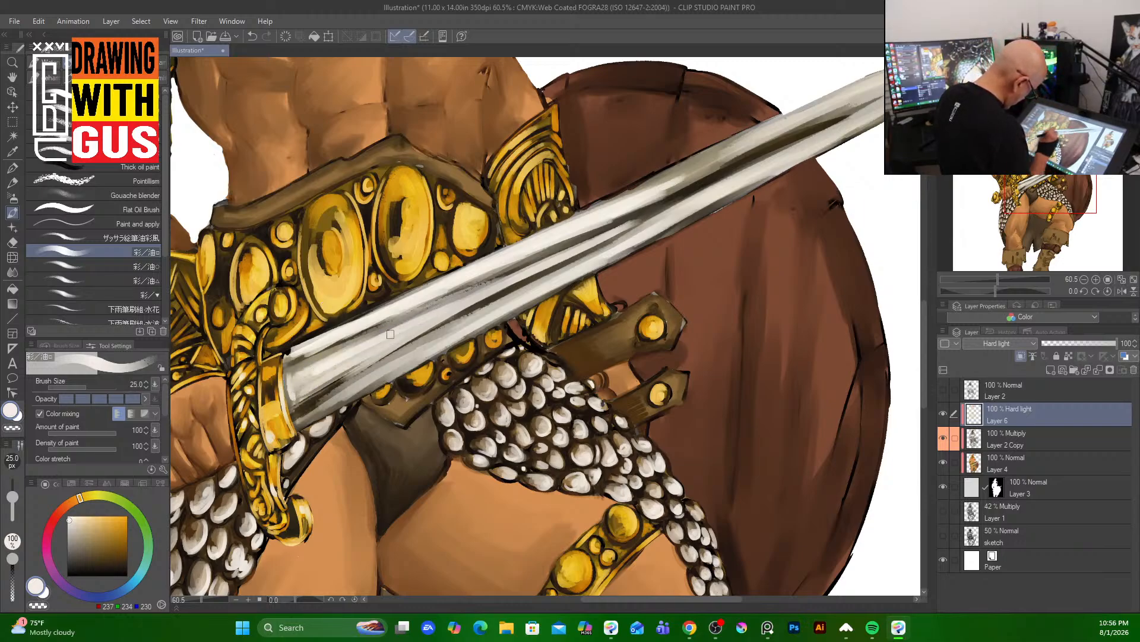
{"action": "left_click_drag", "start_coordinate": [325, 373], "coordinate": [517, 281]}
- Add near-white highlights to the sword's point and the lower bevel of its outer section, and view the whole figure
{"action": "left_click_drag", "start_coordinate": [757, 266], "coordinate": [505, 396]}
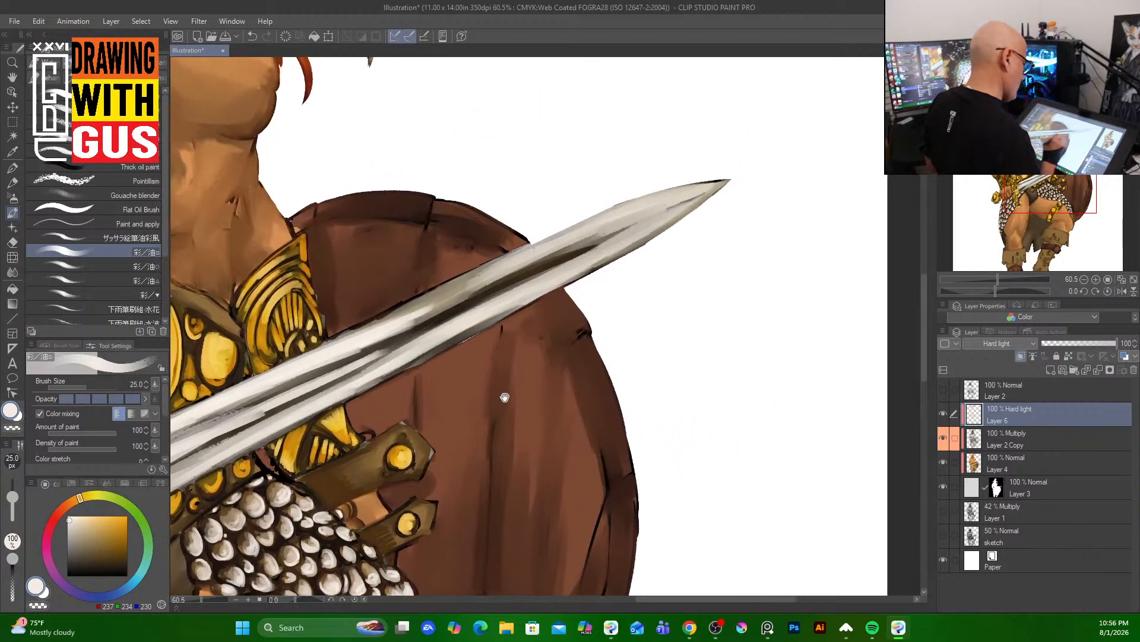
{"action": "left_click_drag", "start_coordinate": [707, 192], "coordinate": [555, 281]}
{"action": "left_click_drag", "start_coordinate": [681, 212], "coordinate": [525, 297]}
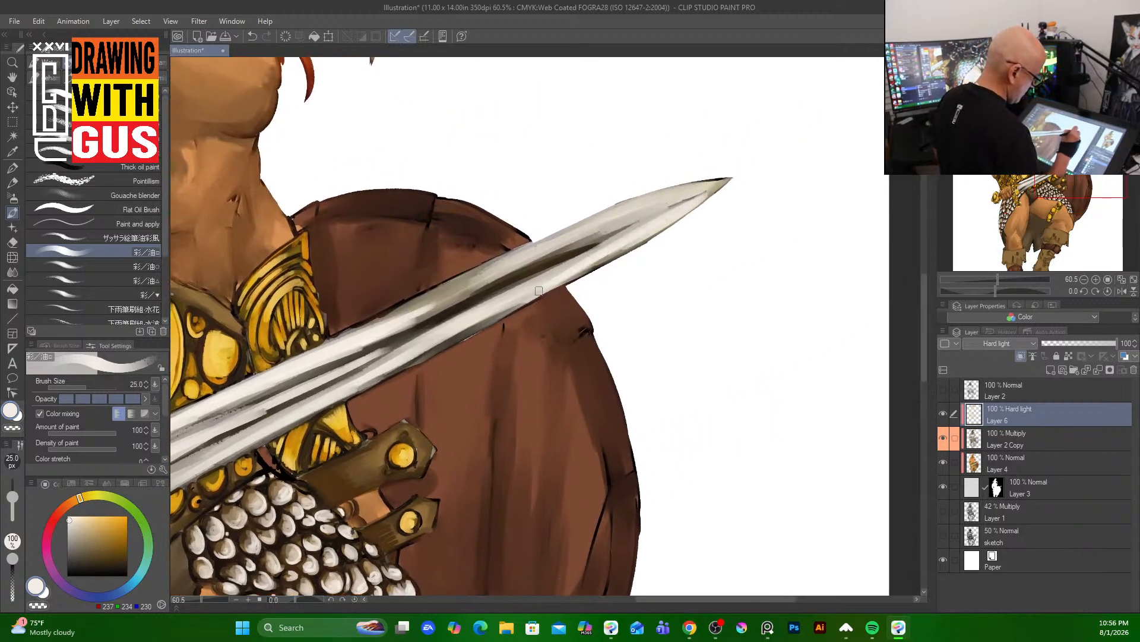
{"action": "mouse_move", "coordinate": [703, 189]}
{"action": "left_mouse_down"}
{"action": "mouse_move", "coordinate": [569, 234]}
{"action": "mouse_move", "coordinate": [502, 275]}
{"action": "mouse_move", "coordinate": [627, 223]}
{"action": "mouse_move", "coordinate": [611, 240]}
{"action": "left_mouse_up"}
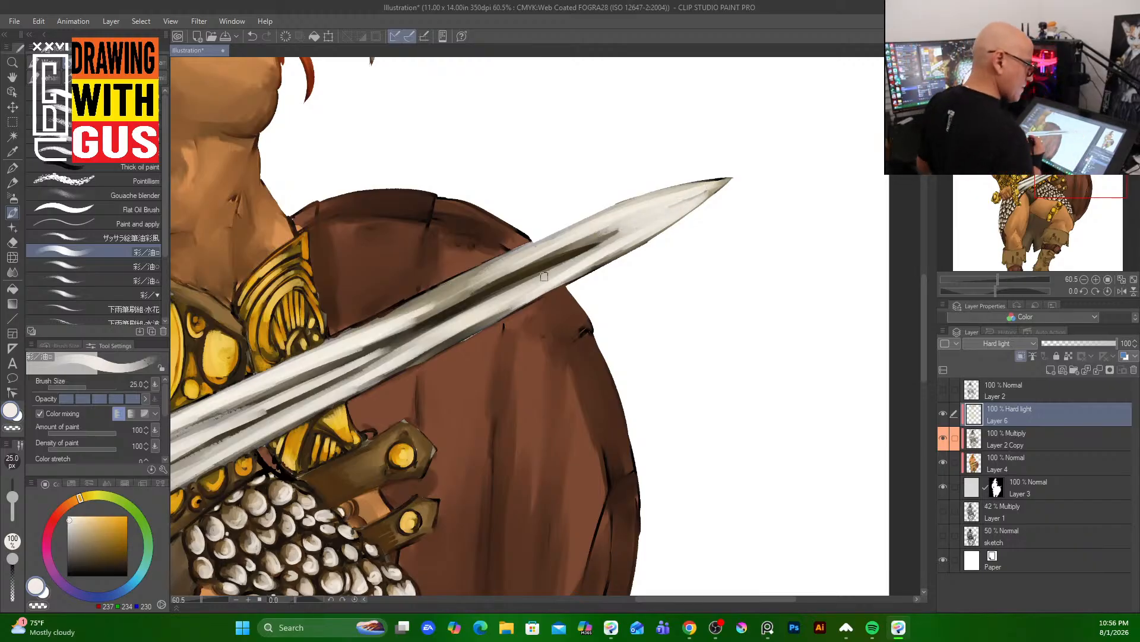
{"action": "left_click_drag", "start_coordinate": [497, 407], "coordinate": [718, 515]}
{"action": "mouse_move", "coordinate": [545, 210]}
{"action": "left_mouse_down"}
{"action": "mouse_move", "coordinate": [652, 417]}
{"action": "mouse_move", "coordinate": [664, 474]}
{"action": "left_mouse_up"}
{"action": "scroll", "coordinate": [664, 315], "scroll_direction": "down", "scroll_amount": 3}
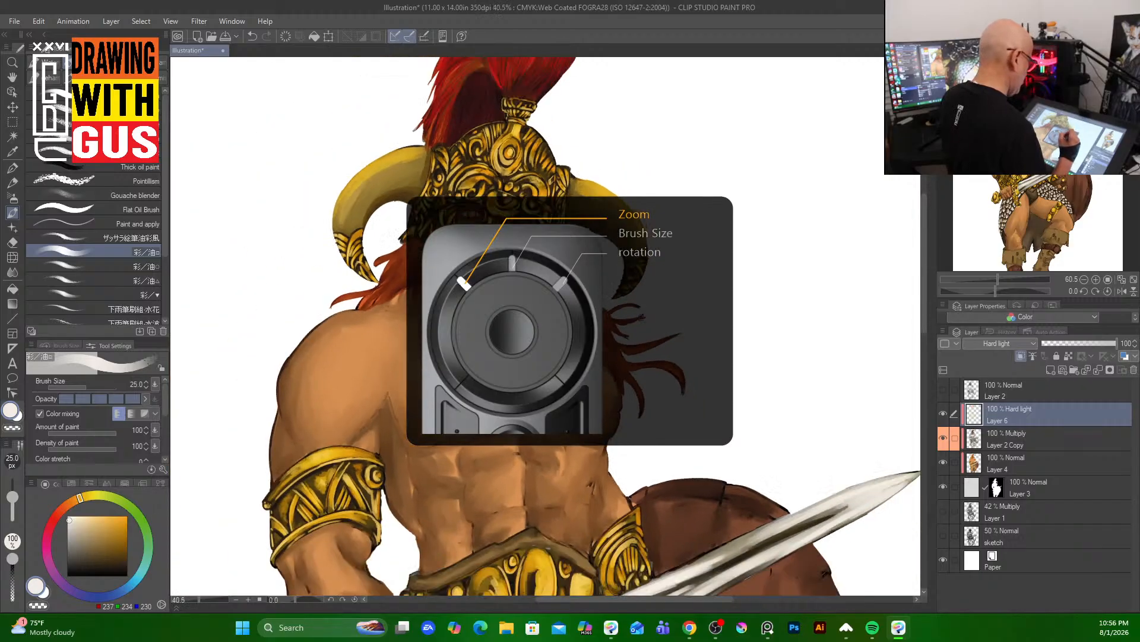
{"action": "left_click_drag", "start_coordinate": [925, 323], "coordinate": [918, 387]}
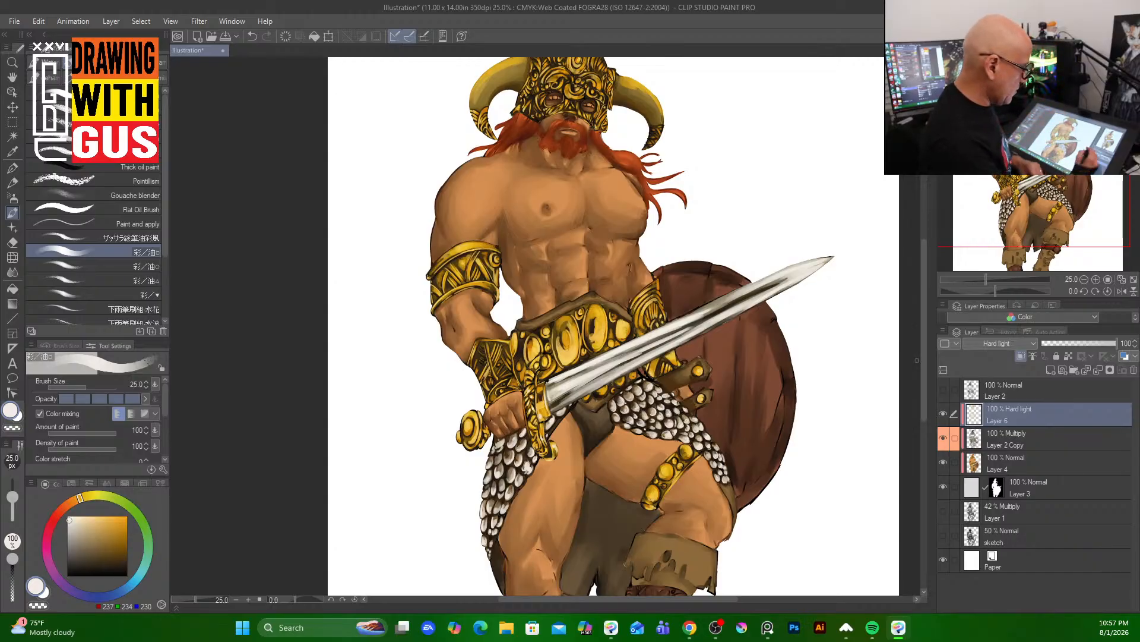
- Compare the figure with and without the Hard light highlight layer, and with and without the Multiply shading layer, leaving both shown
{"action": "left_click_drag", "start_coordinate": [925, 379], "coordinate": [929, 352]}
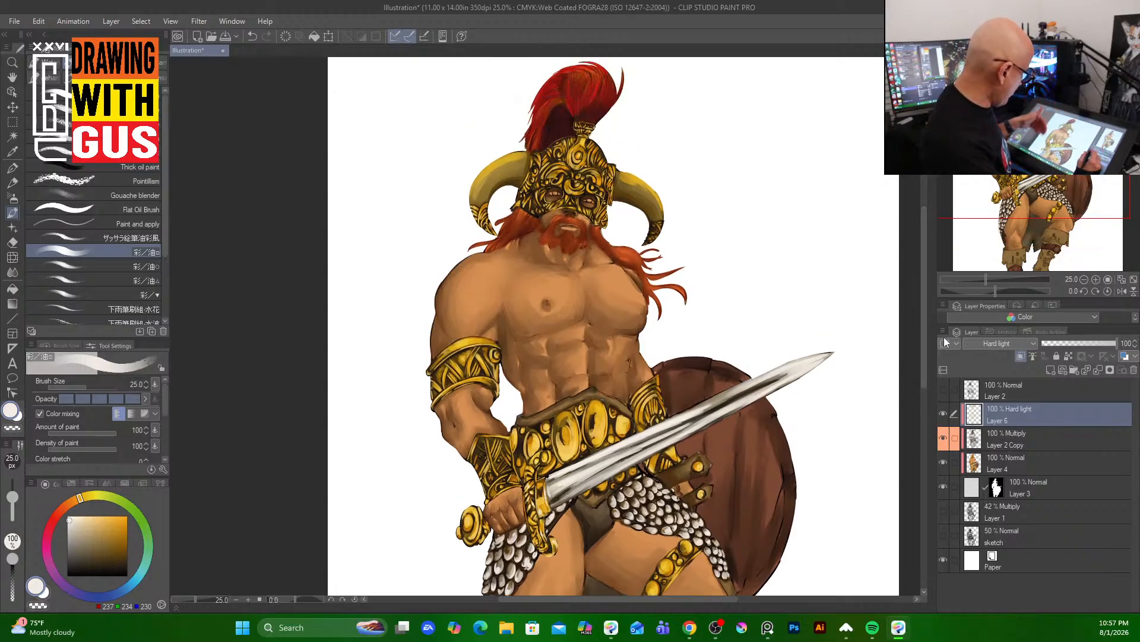
{"action": "left_click_drag", "start_coordinate": [922, 364], "coordinate": [920, 408]}
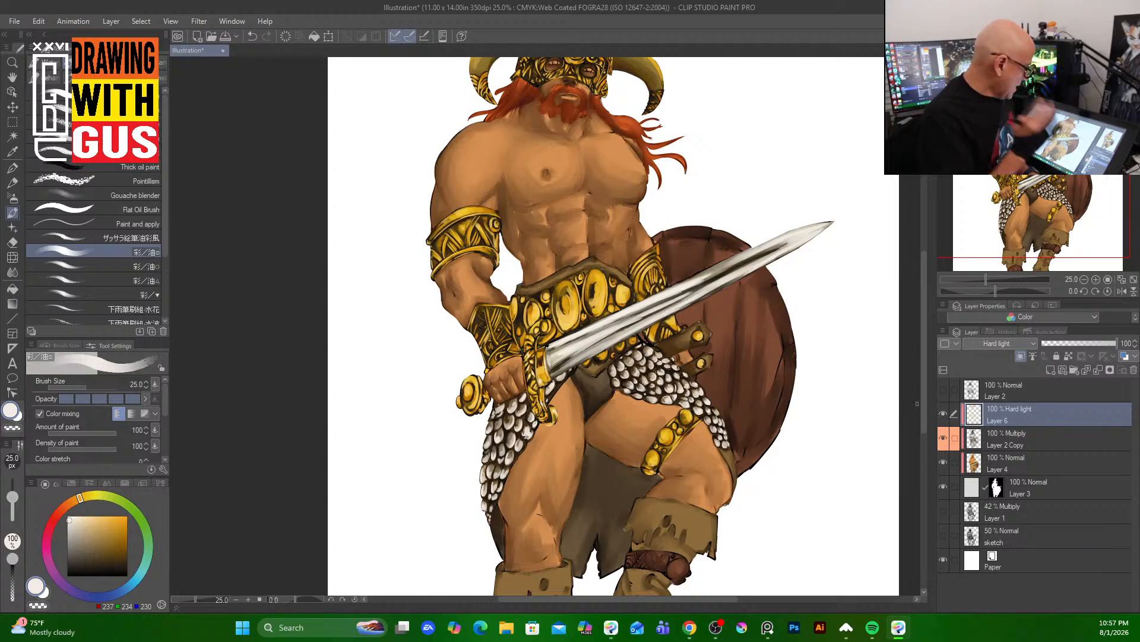
{"action": "left_click", "coordinate": [943, 414]}
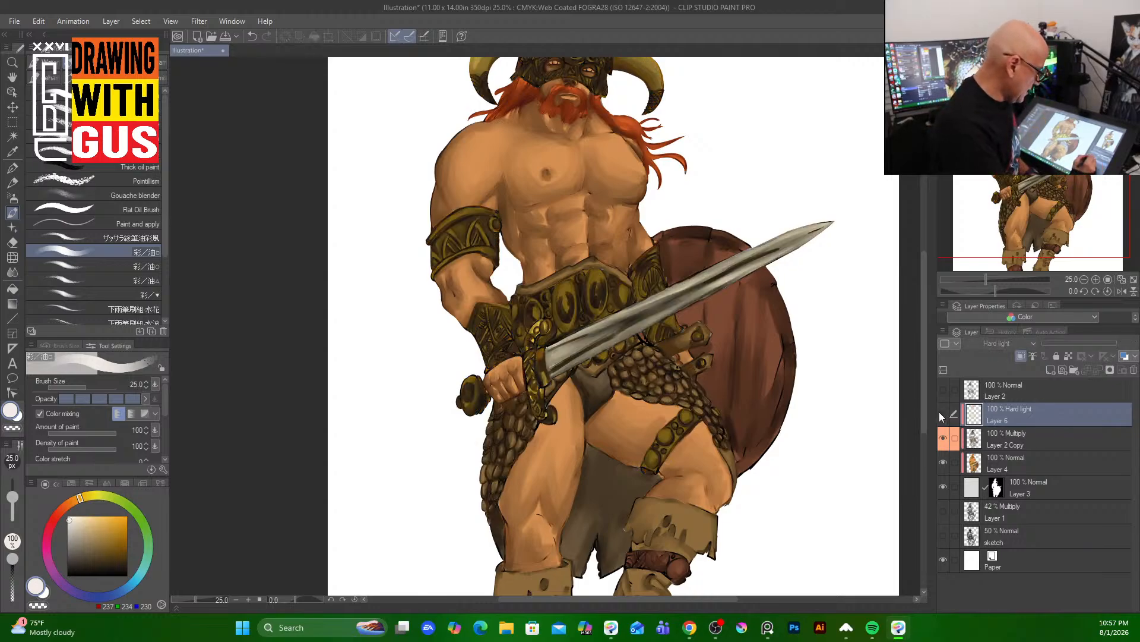
{"action": "left_click", "coordinate": [943, 414]}
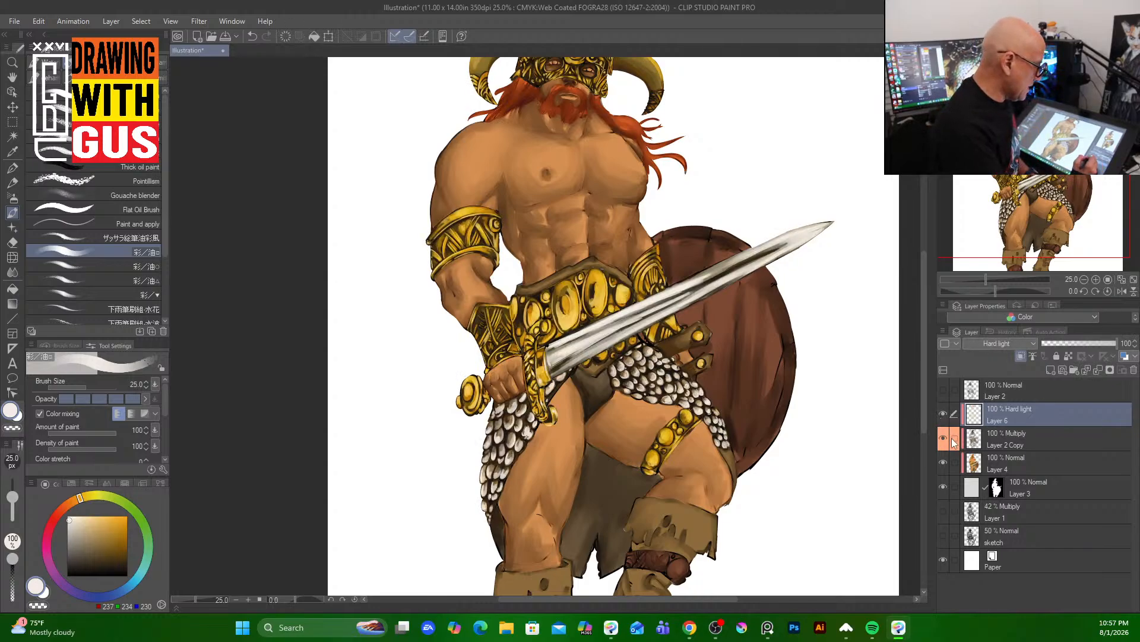
{"action": "left_click", "coordinate": [944, 440]}
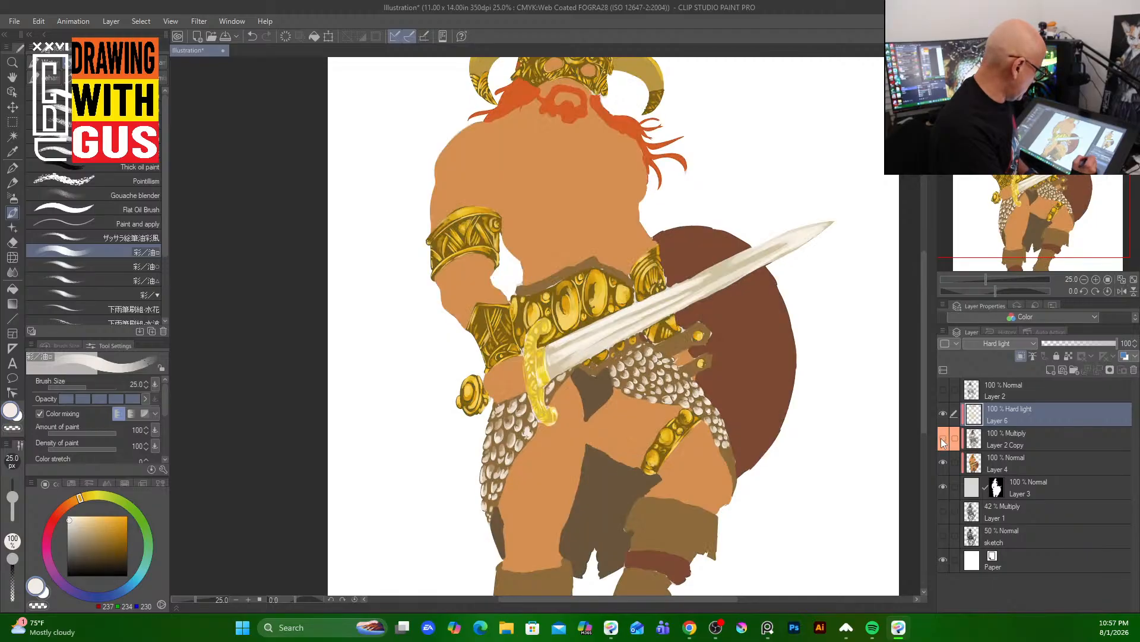
{"action": "left_click", "coordinate": [944, 439]}
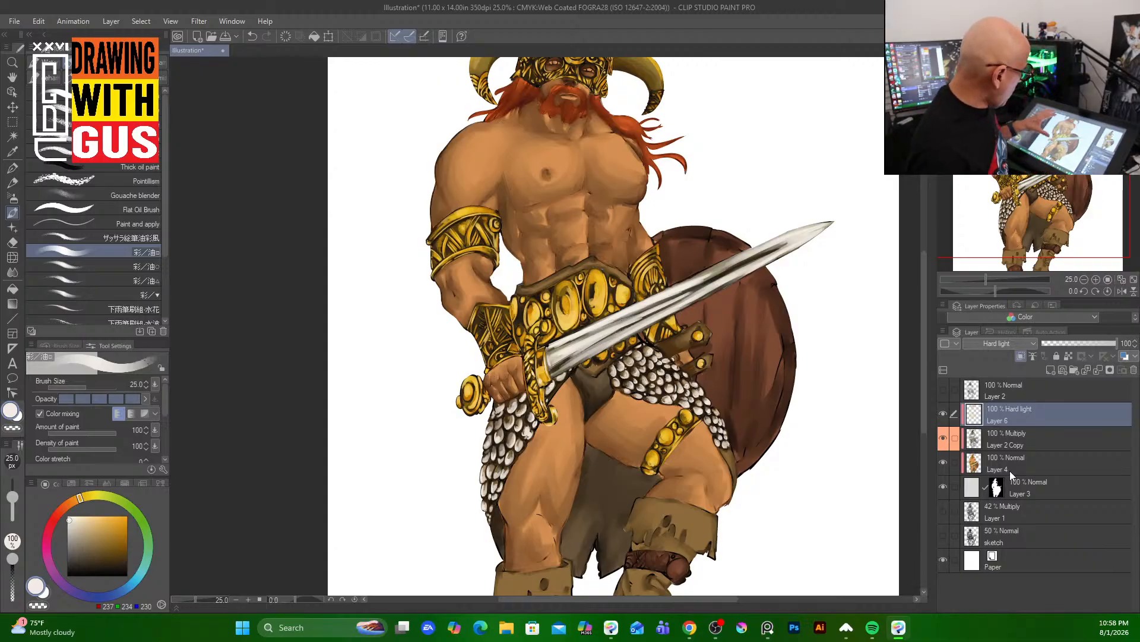
{"action": "scroll", "coordinate": [925, 344], "scroll_direction": "up", "scroll_amount": 2}
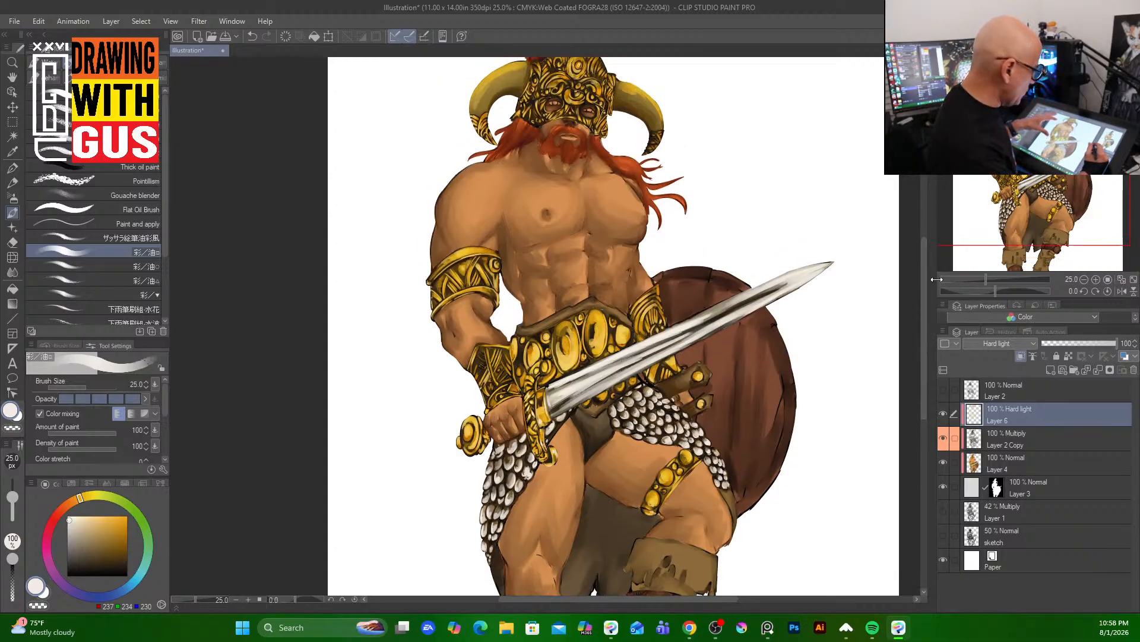
{"action": "left_click_drag", "start_coordinate": [924, 343], "coordinate": [925, 312]}
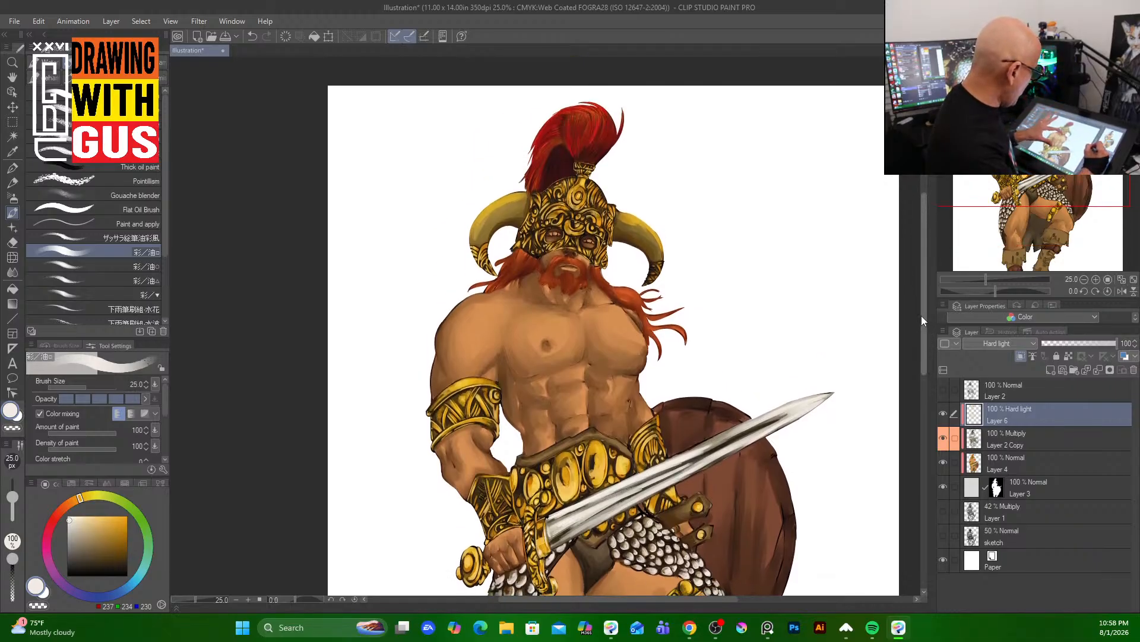
{"action": "left_click_drag", "start_coordinate": [921, 315], "coordinate": [932, 356]}
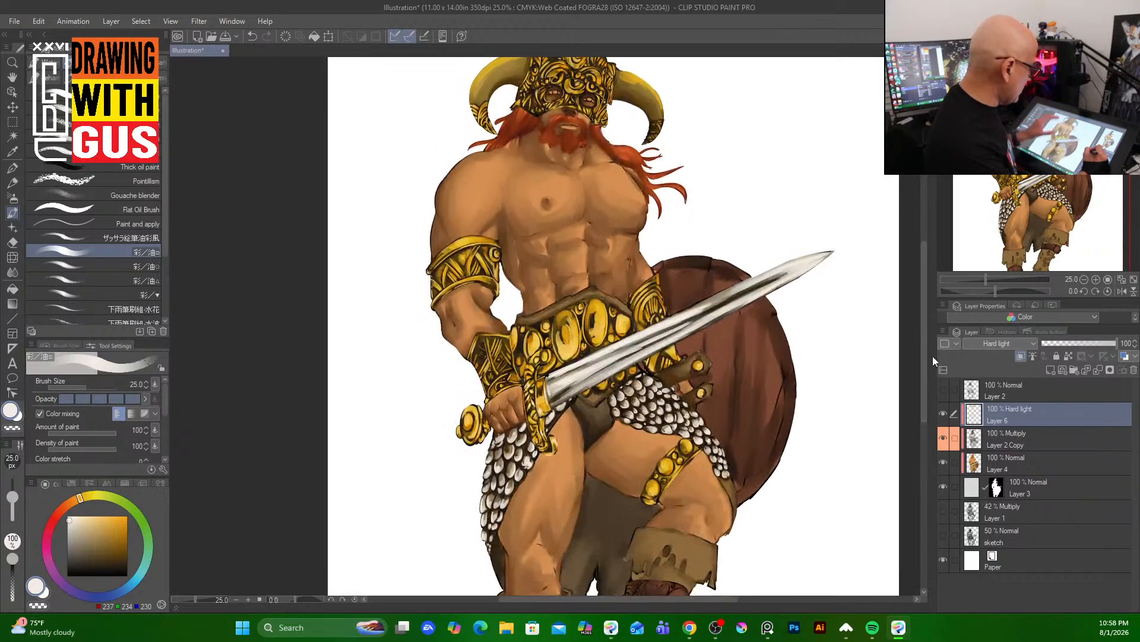